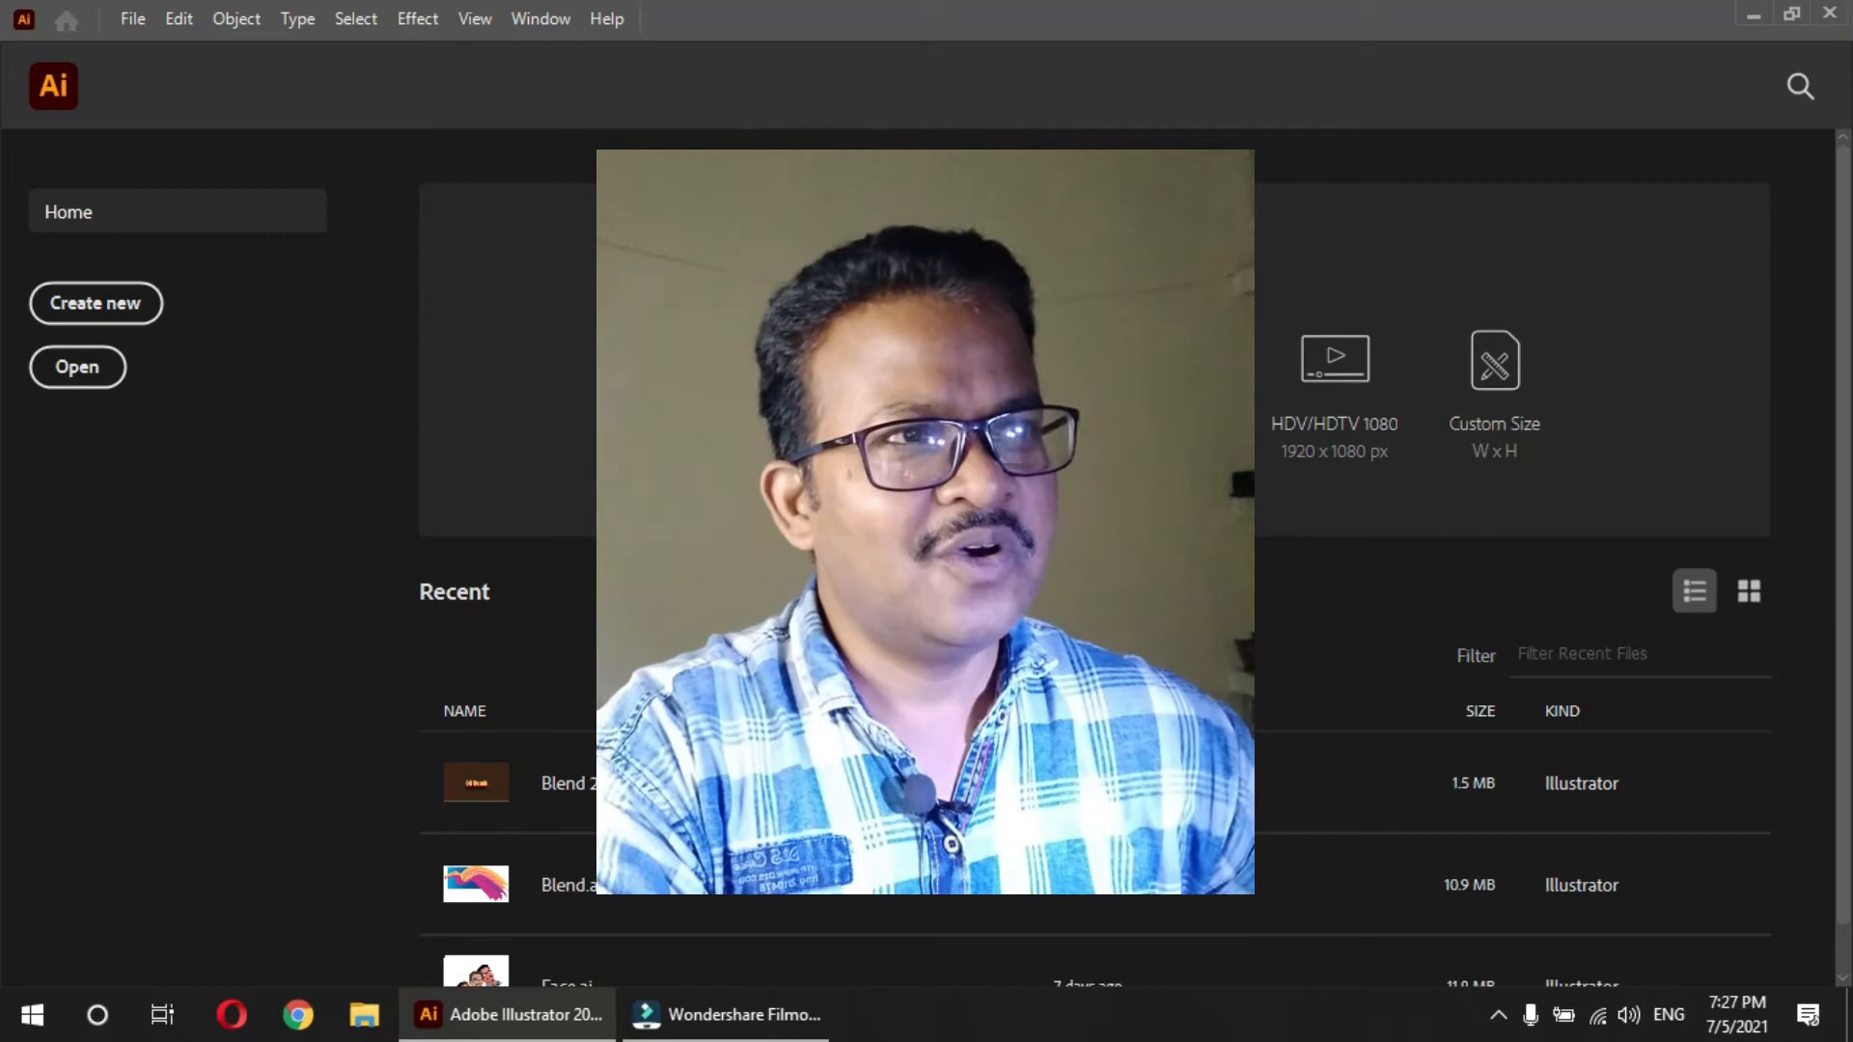
Create a new A4 document in landscape orientation, 297 x 210 mm, with RGB Color mode
click(686, 369)
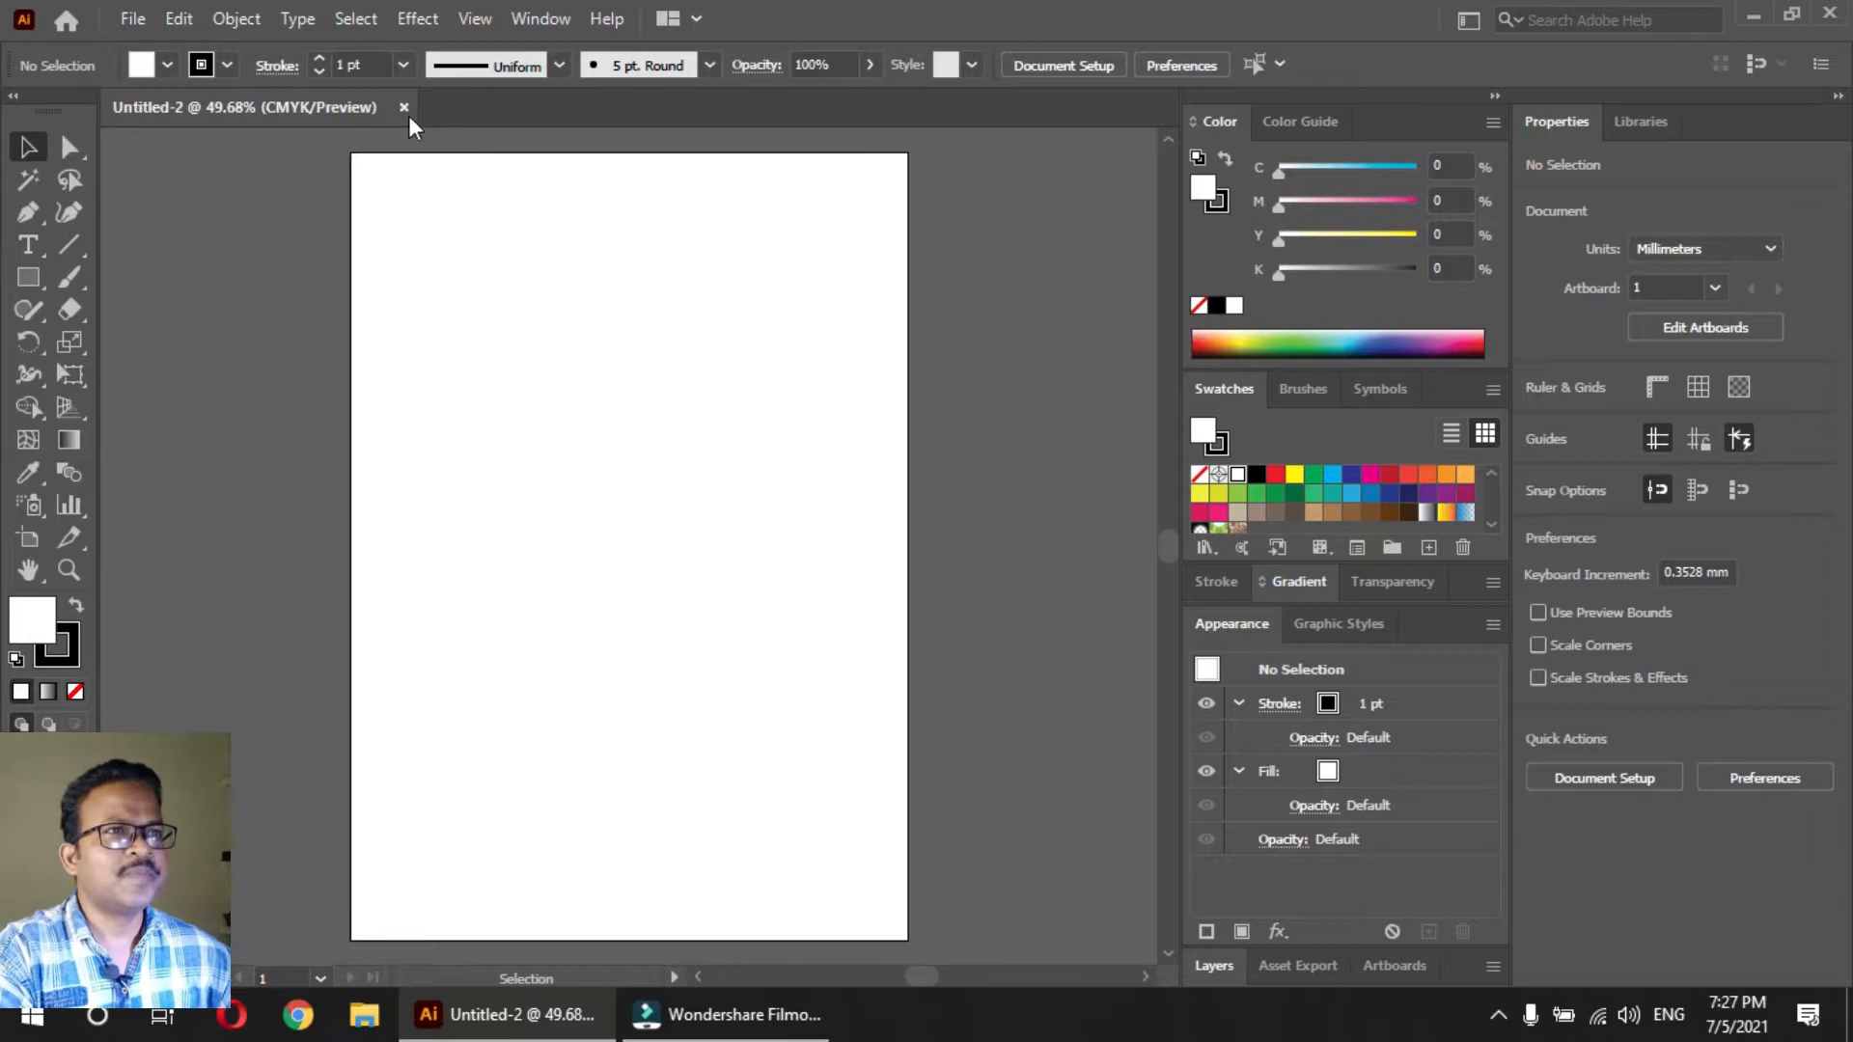
click(401, 107)
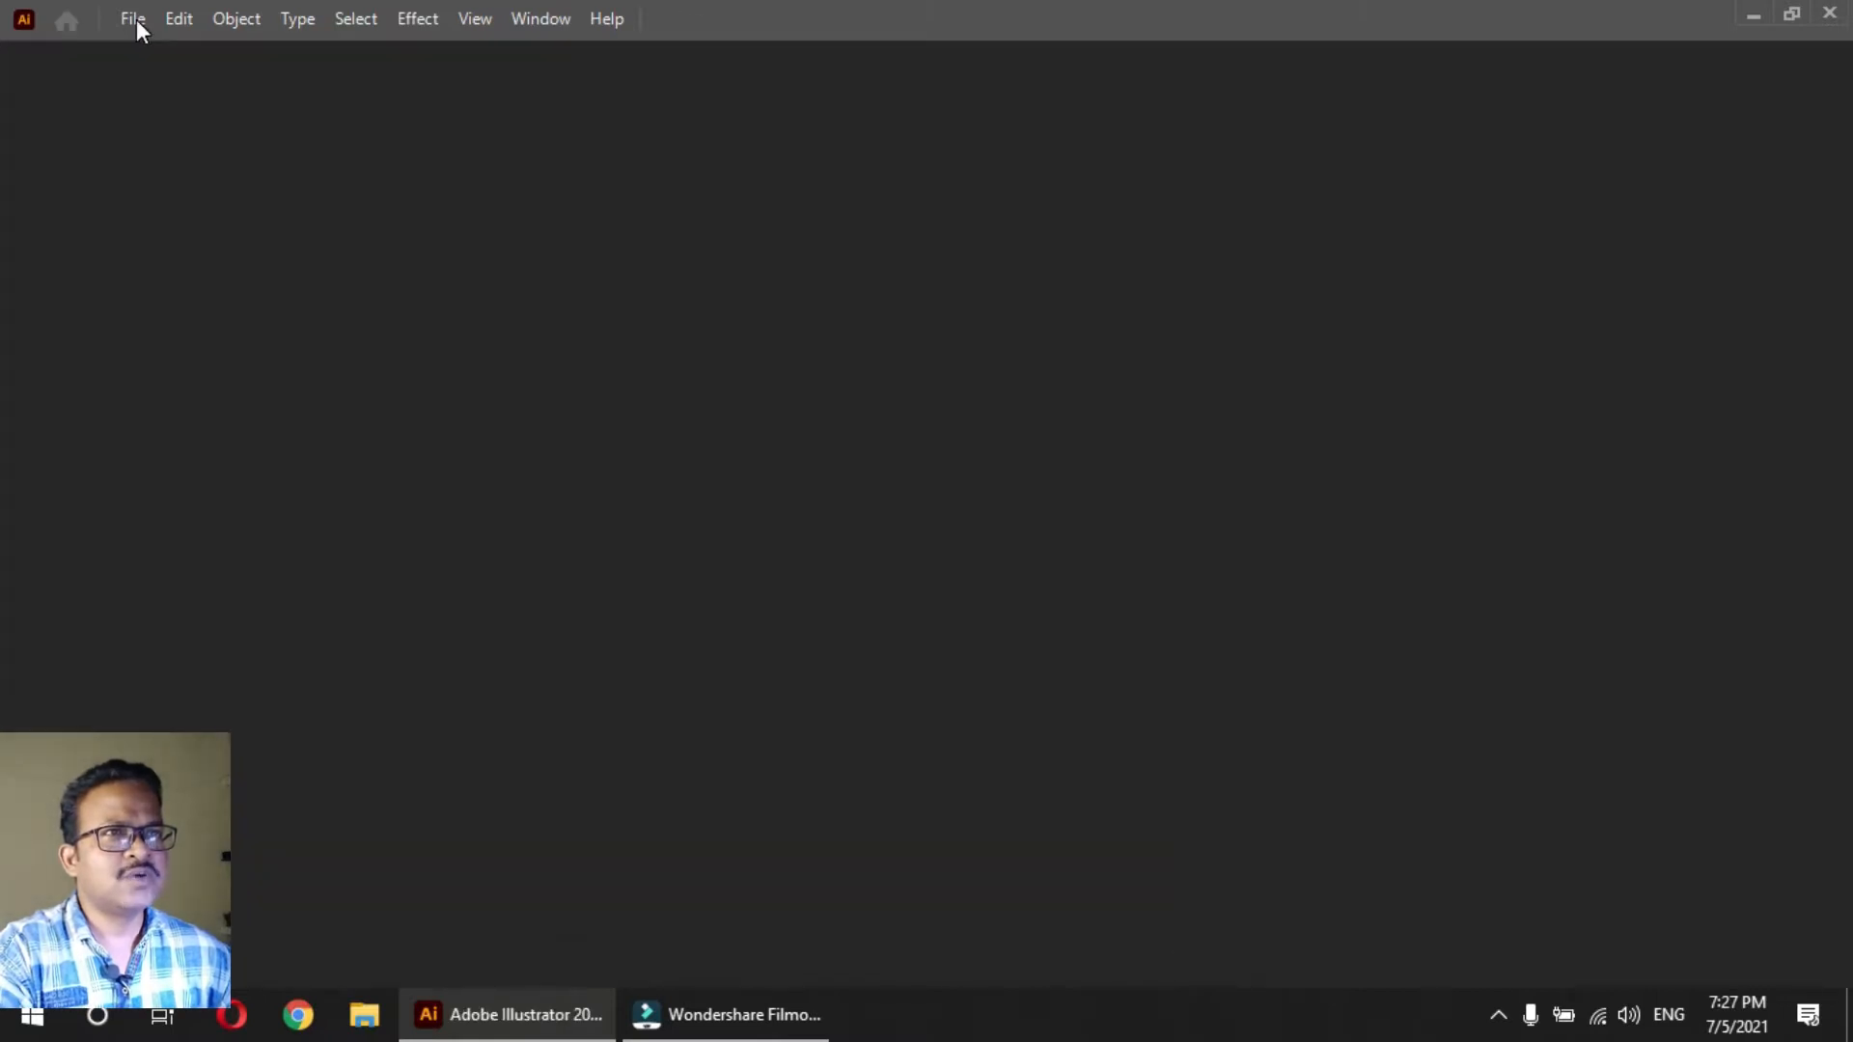
click(134, 20)
click(145, 50)
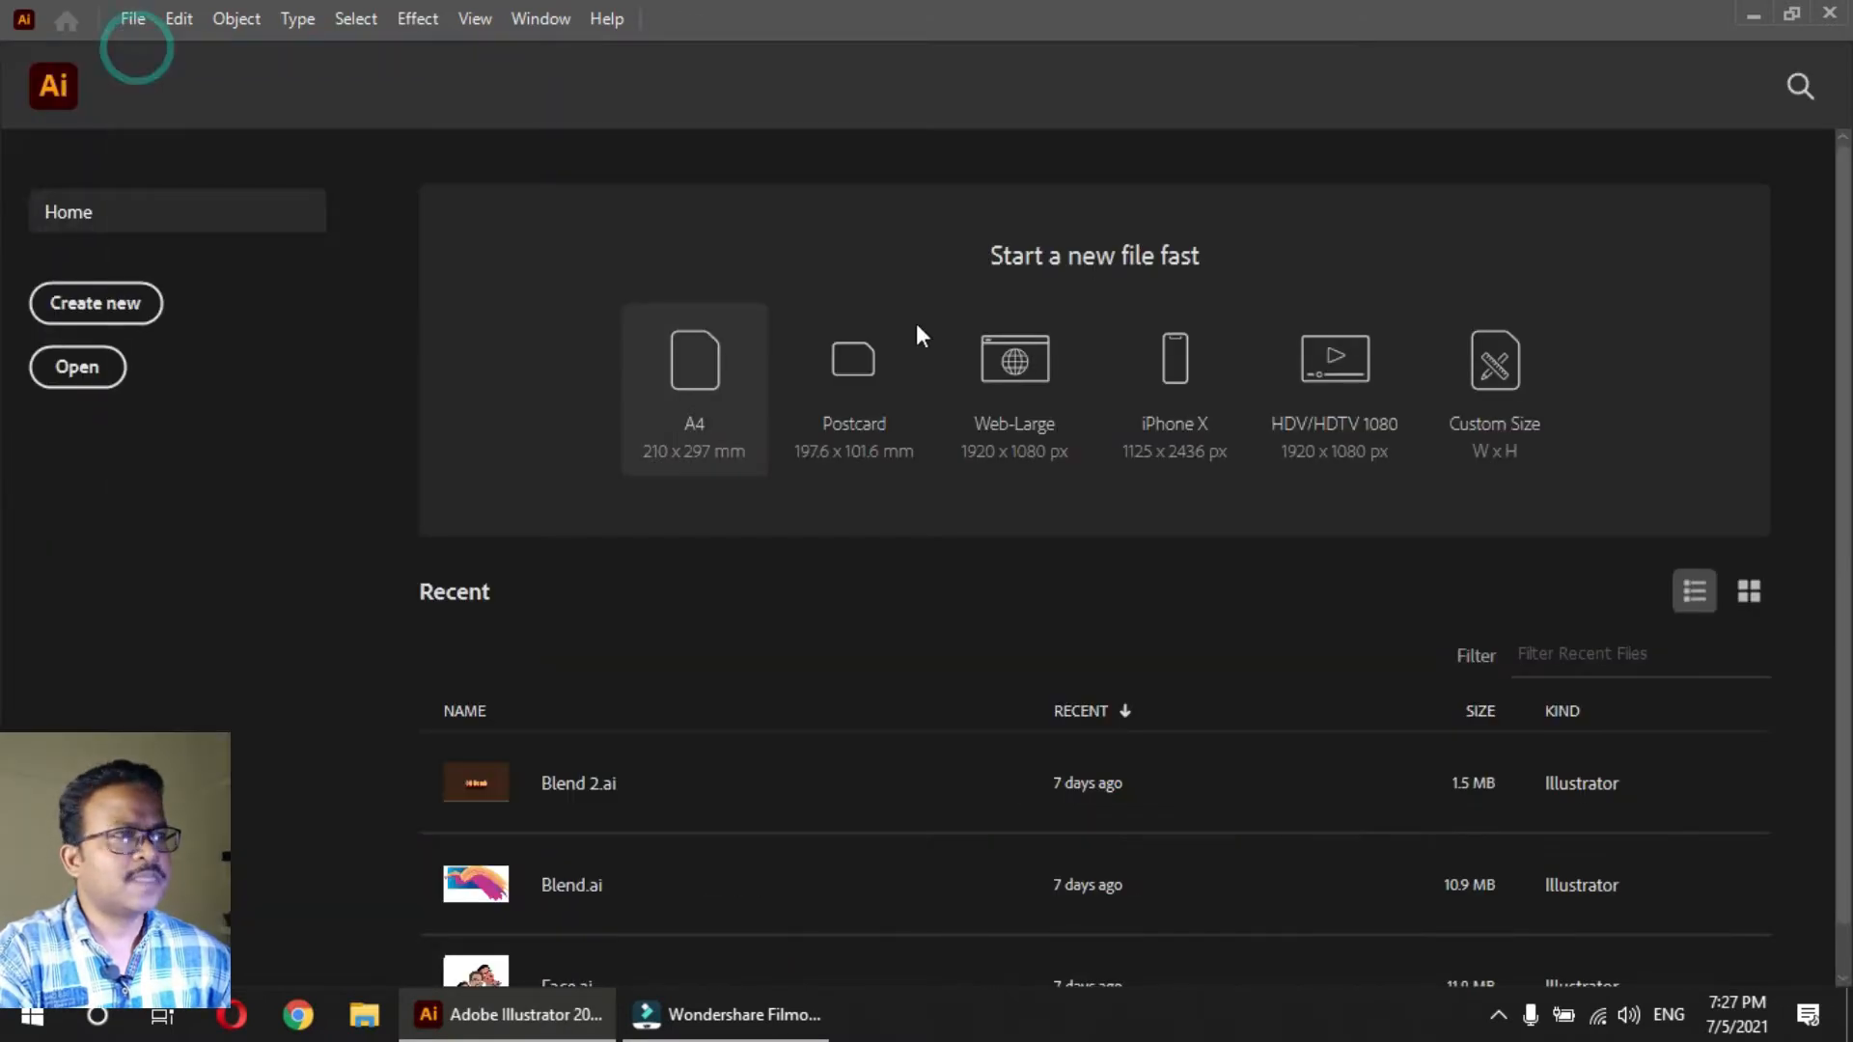
click(1400, 670)
click(1472, 758)
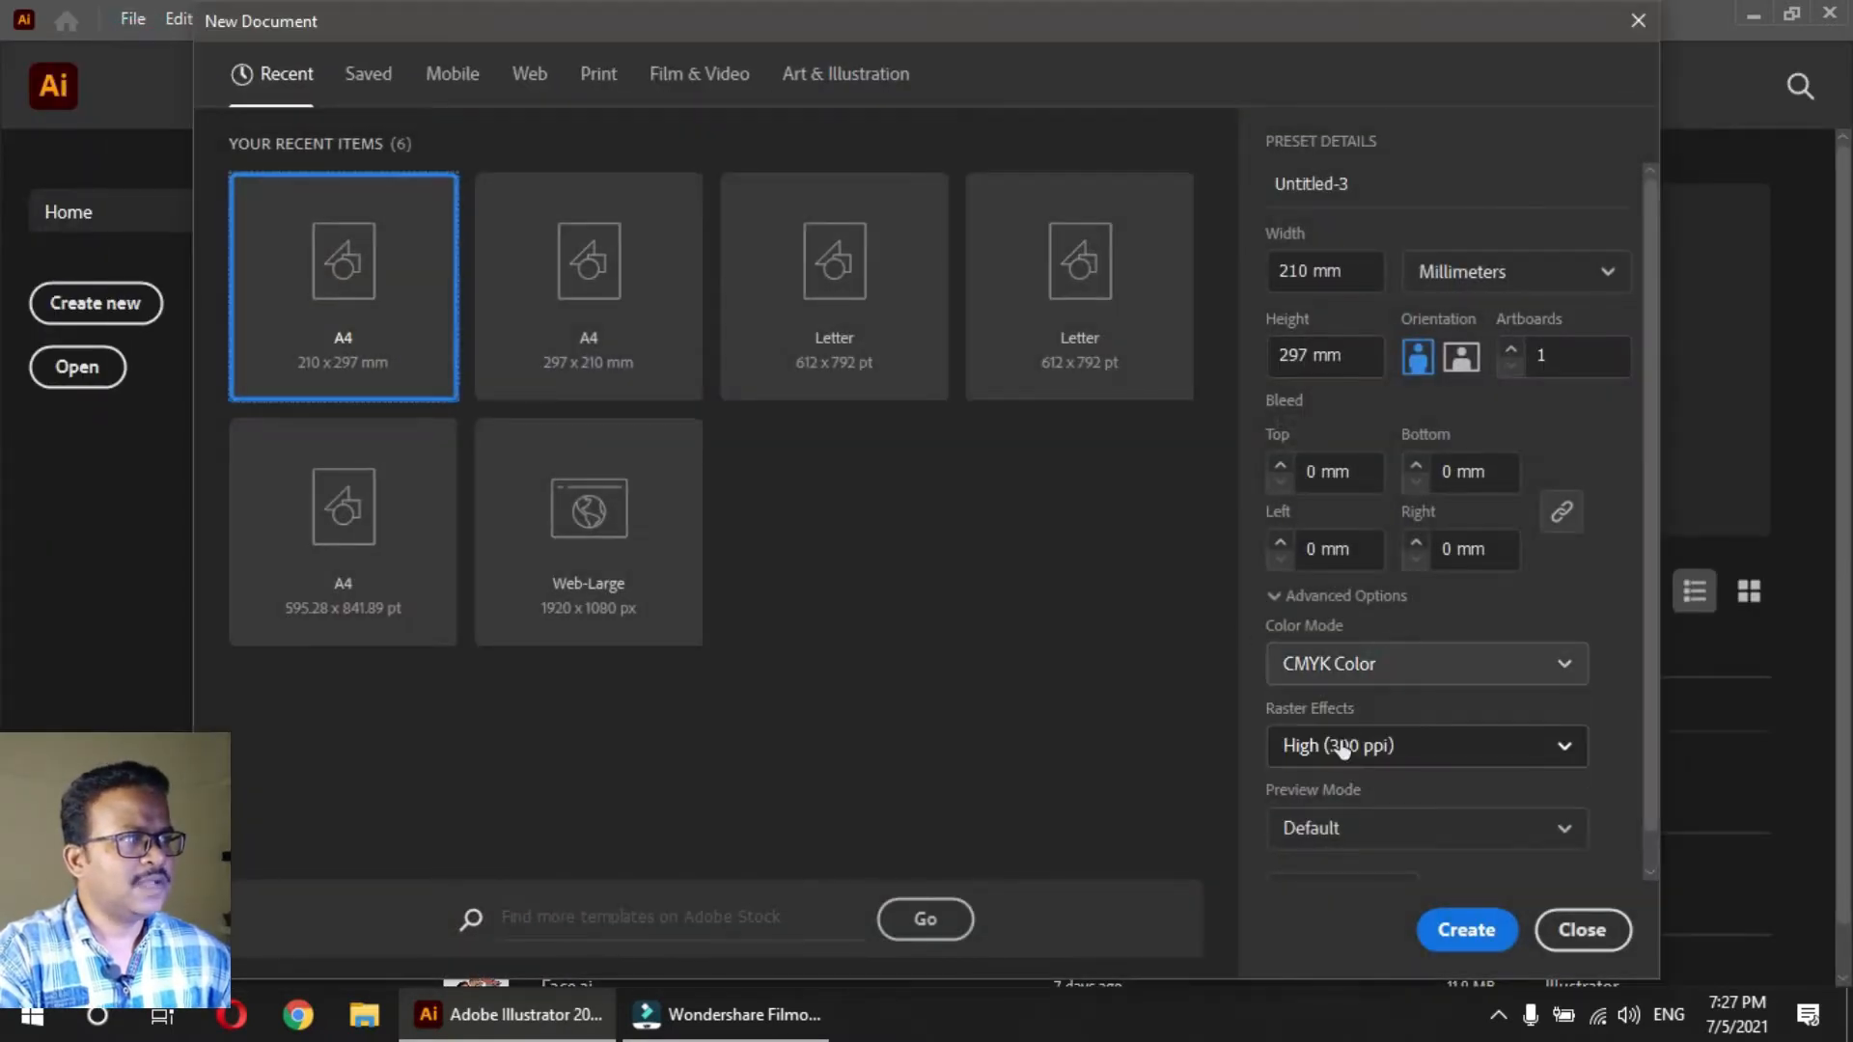
click(1354, 666)
click(1348, 714)
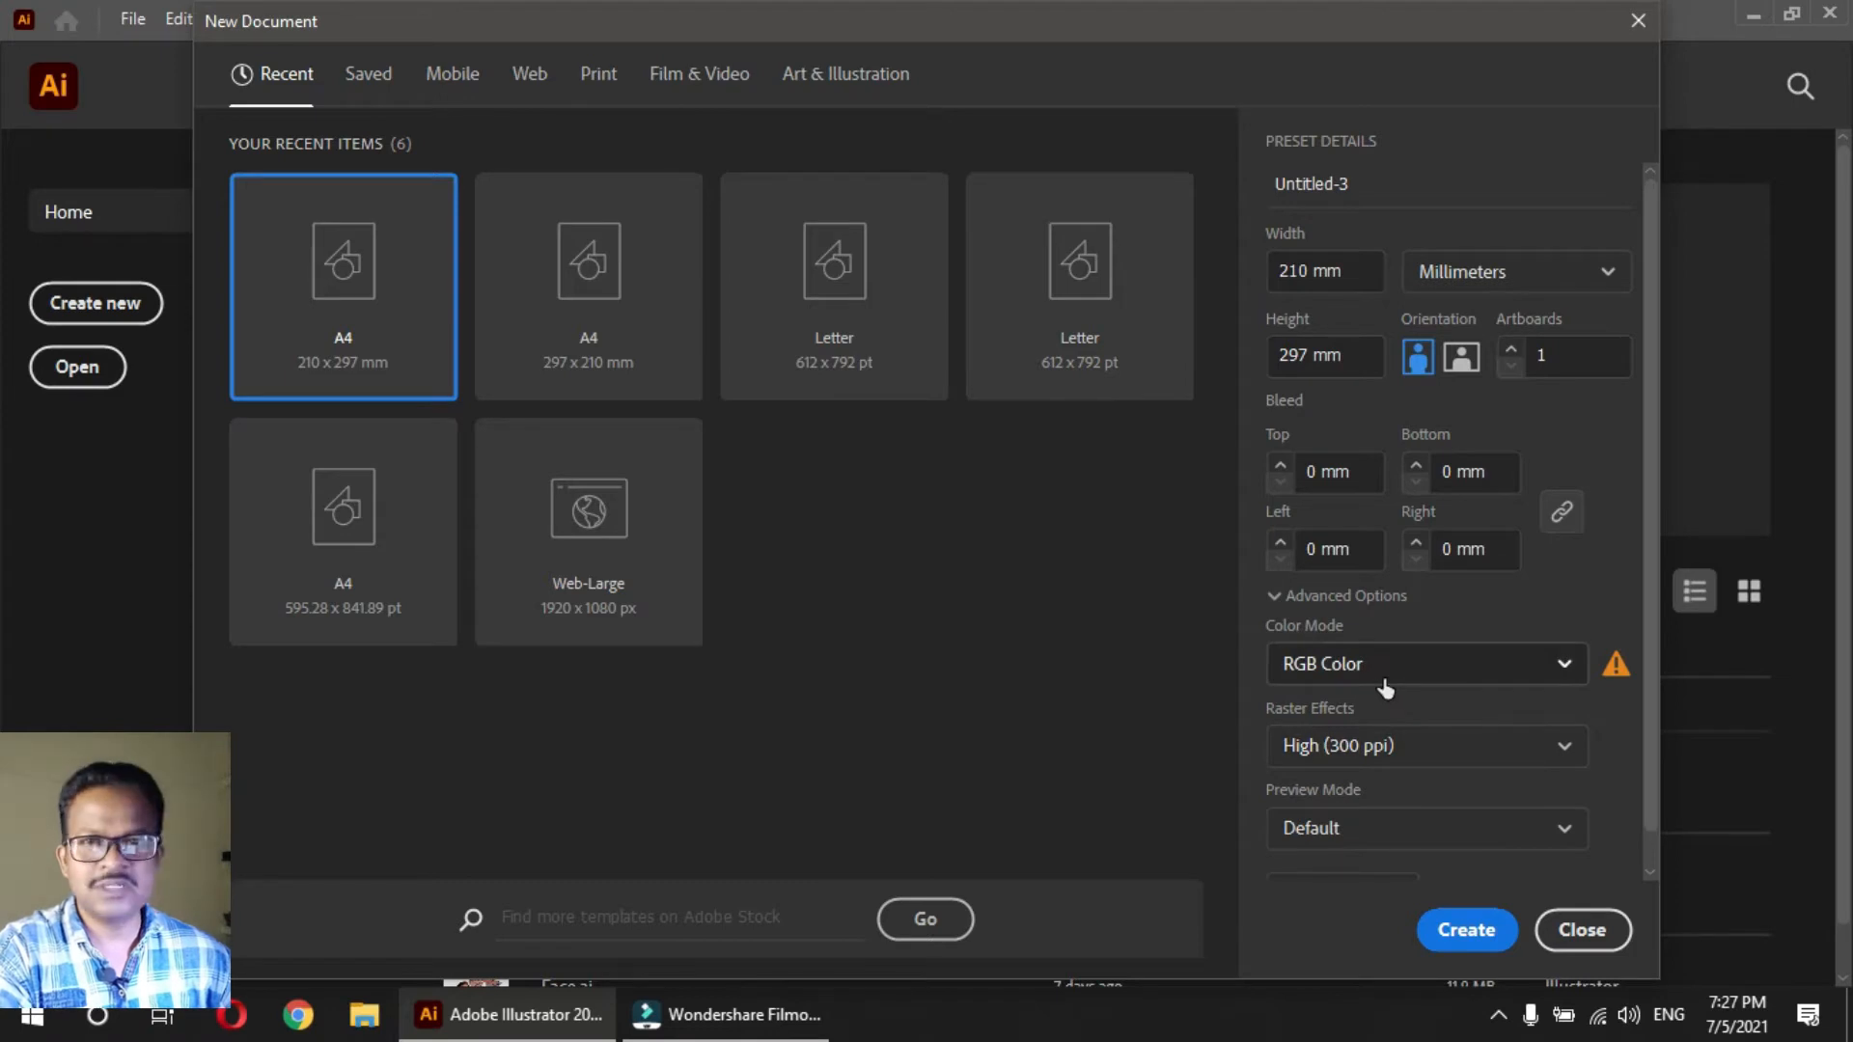
click(1461, 359)
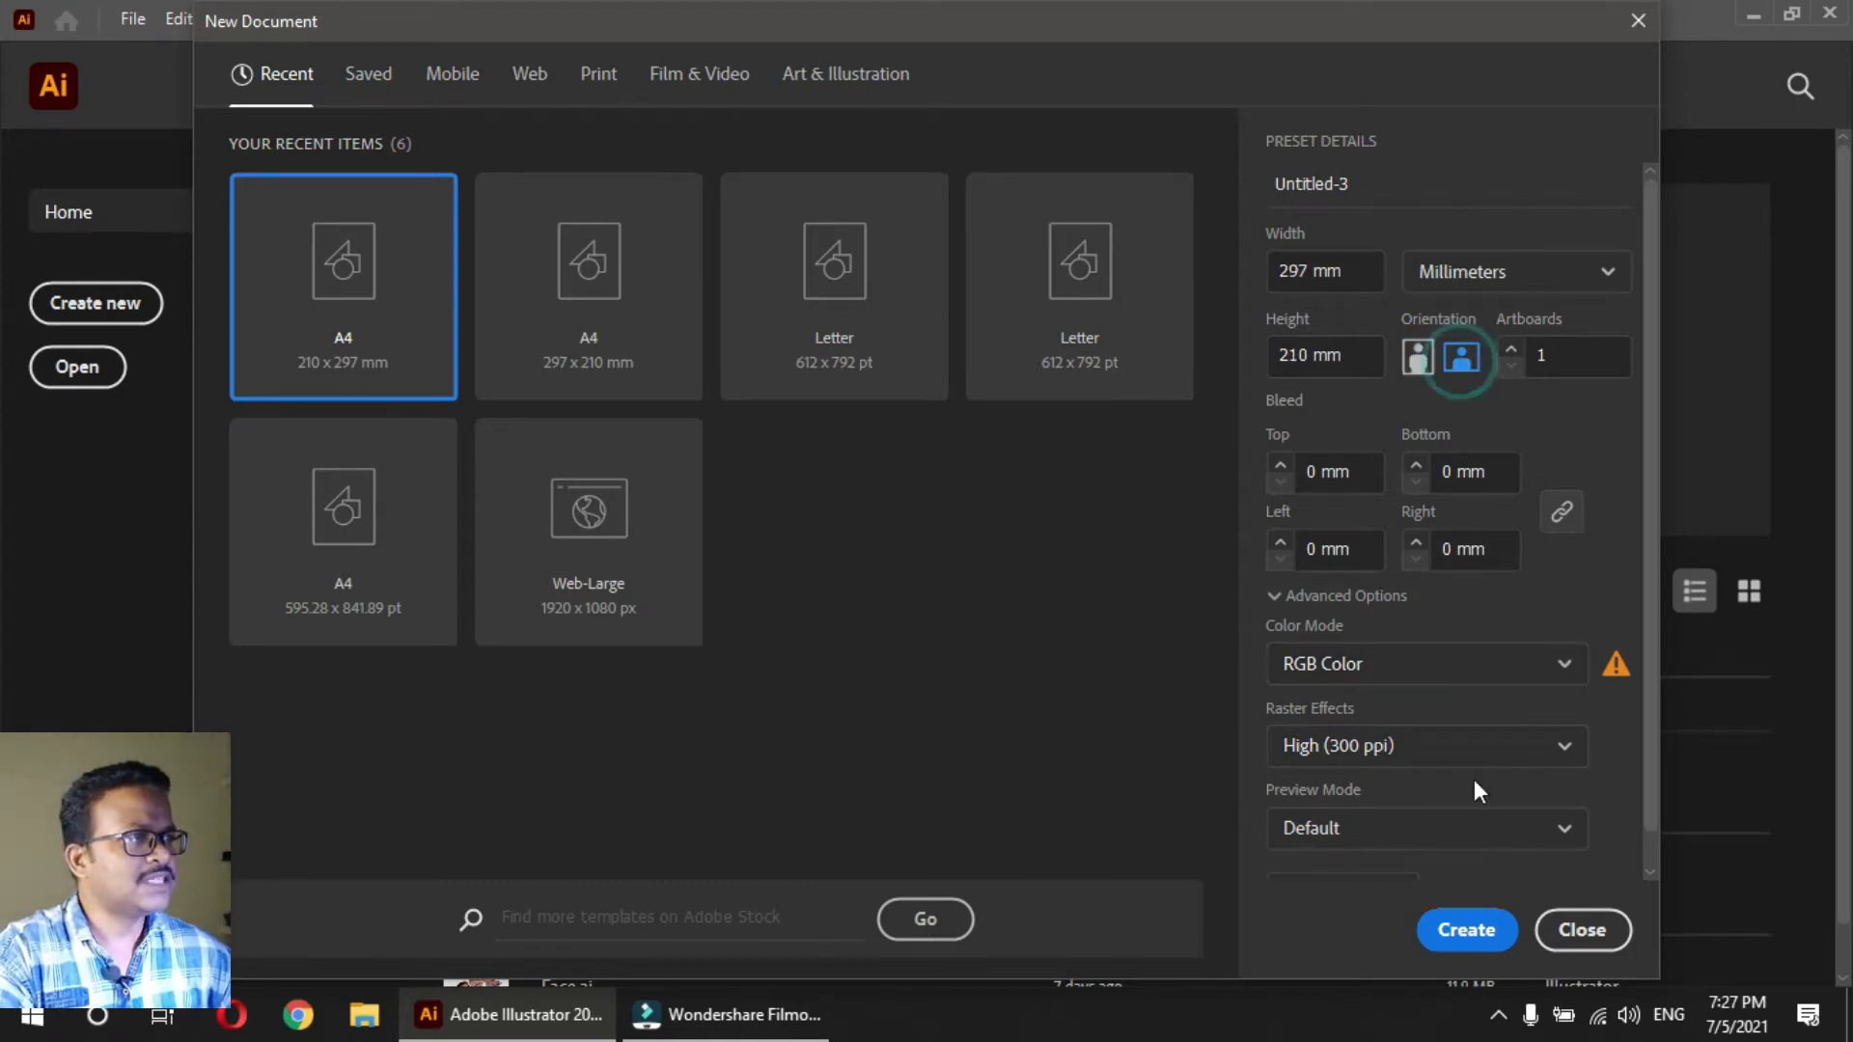
click(1466, 930)
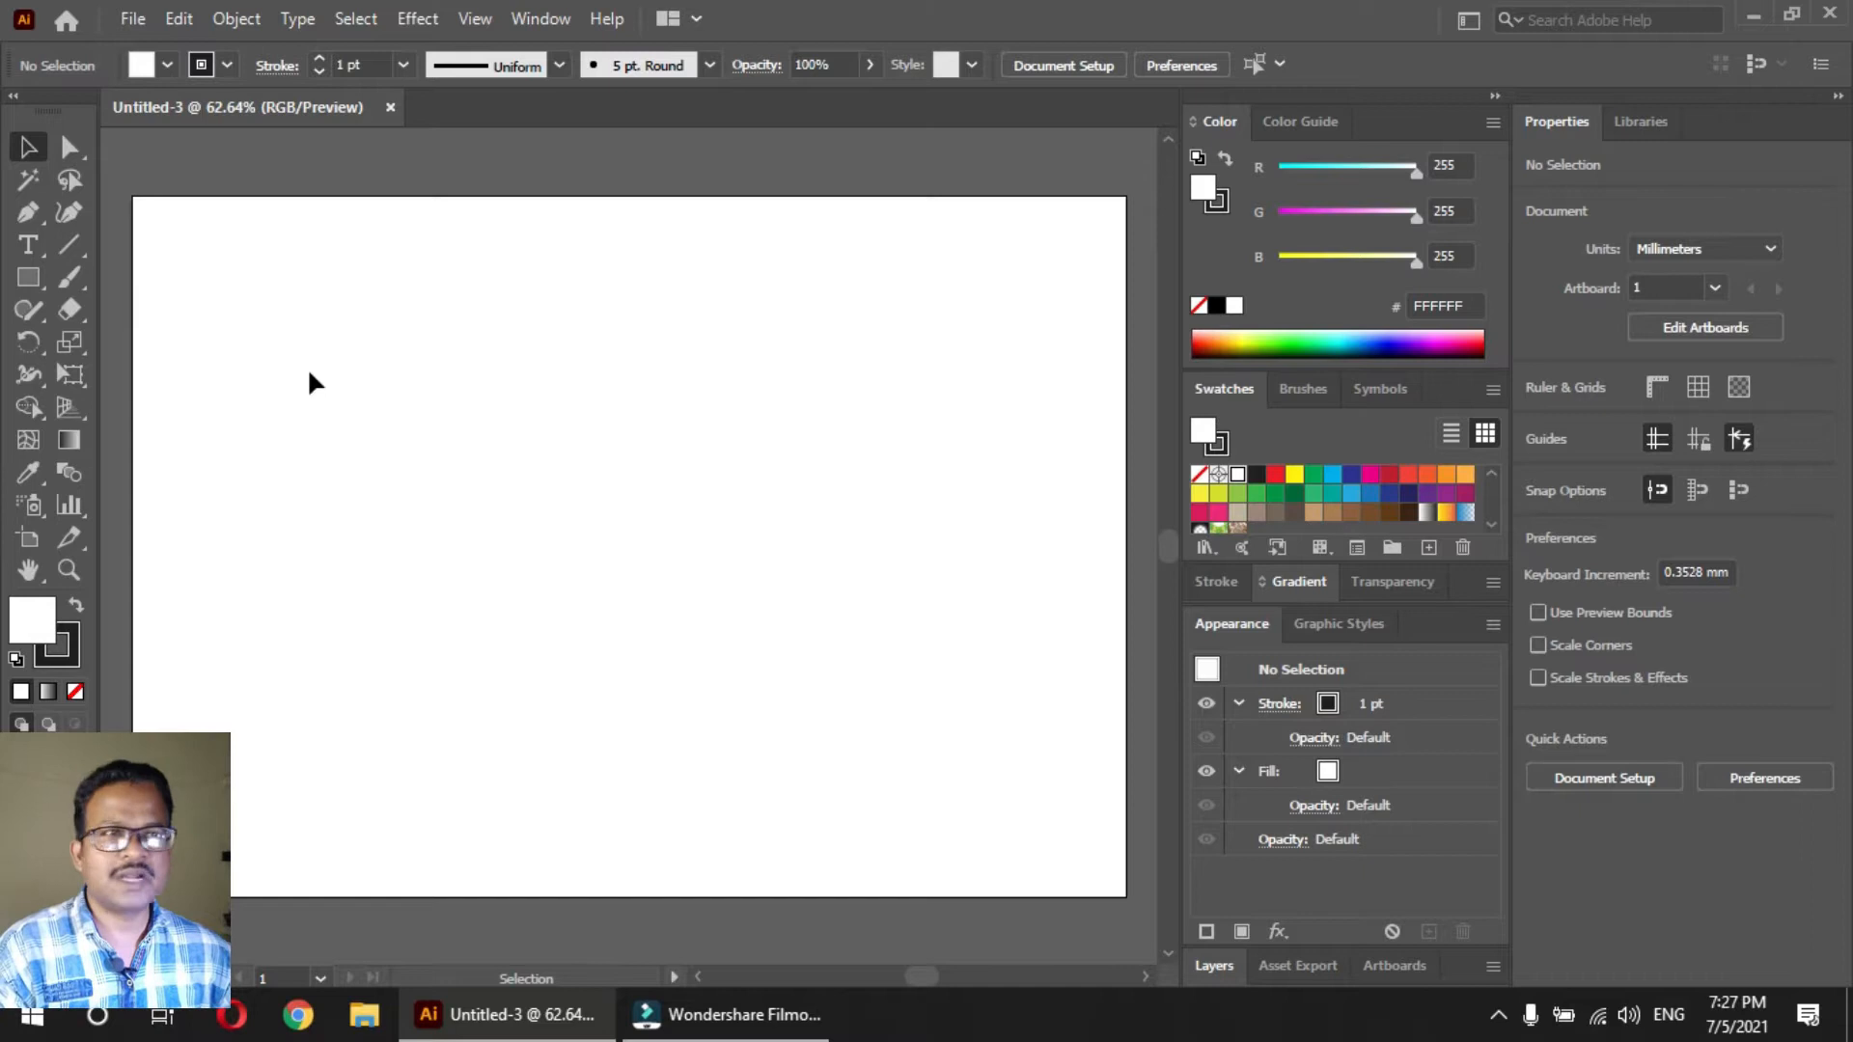
Draw a rectangle about 42 x 34 mm near the artboard's upper-left corner and fill it with red
click(28, 277)
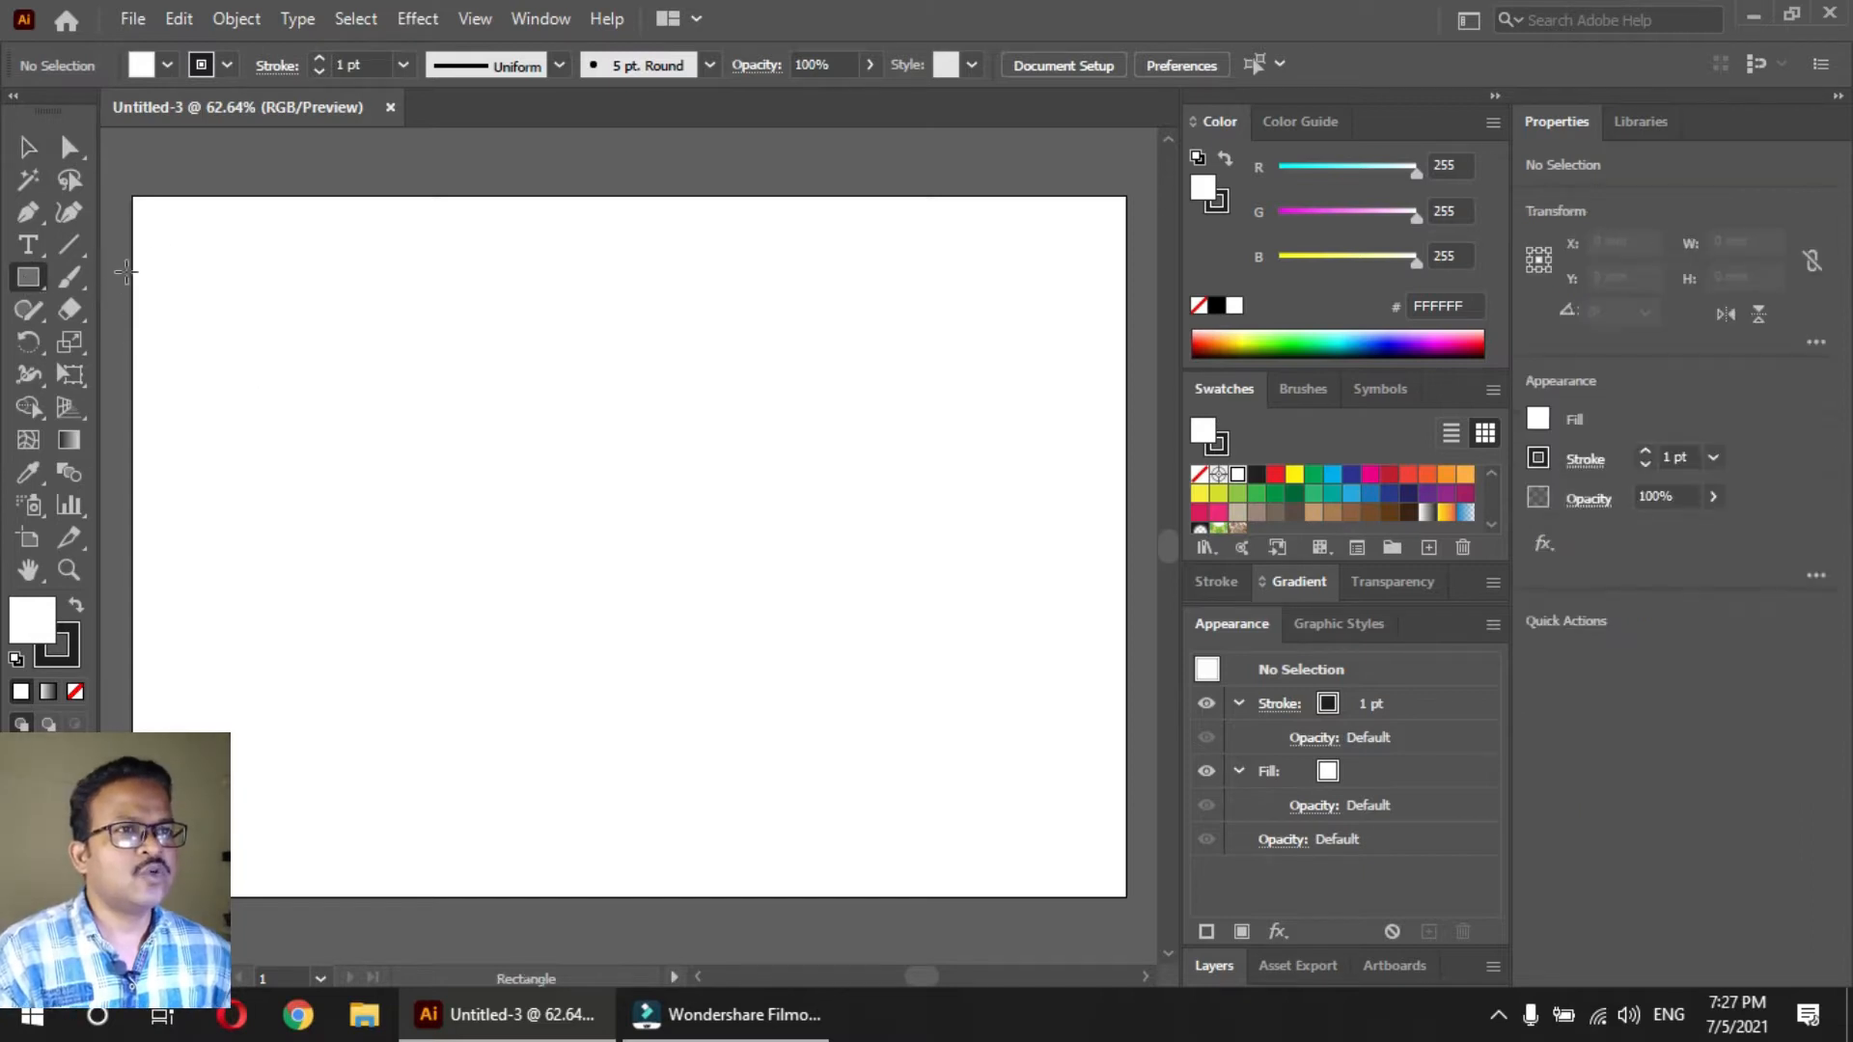
drag(167, 246, 309, 357)
click(1274, 475)
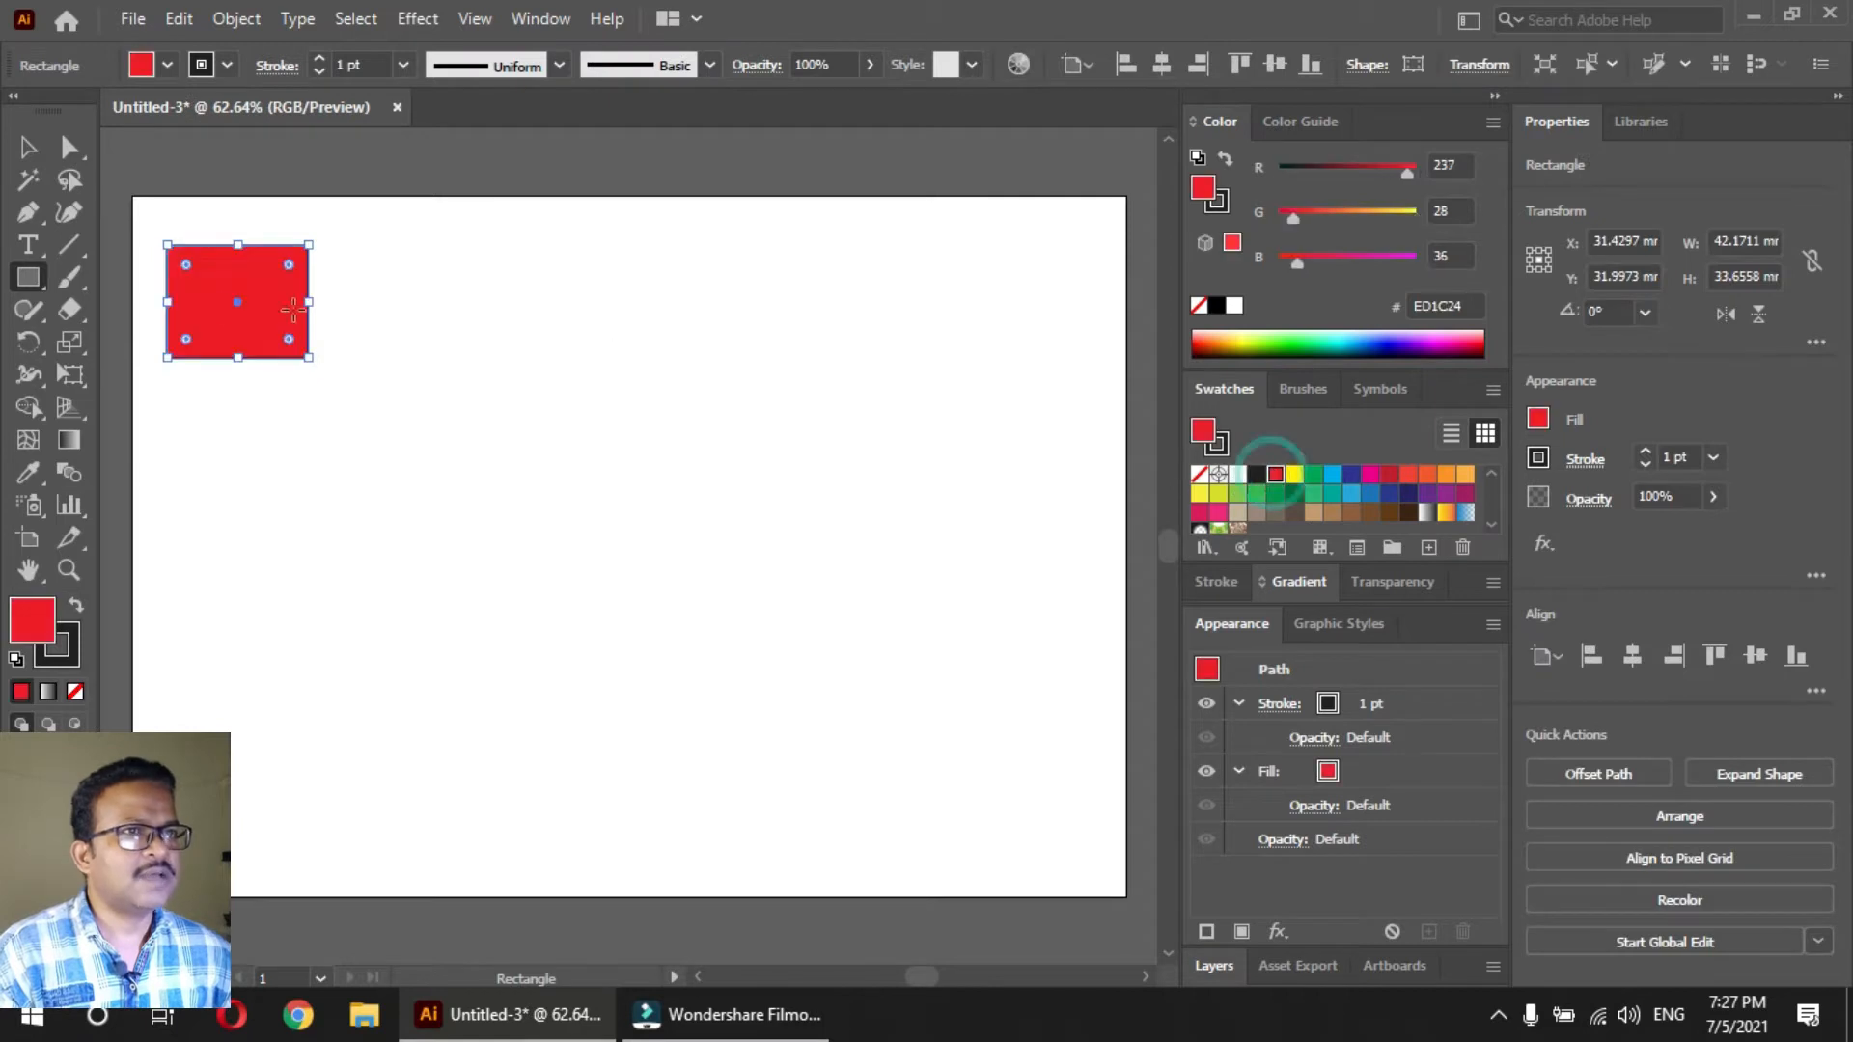
Draw a five-pointed star about 47 x 45 mm near the artboard's upper-right corner and fill it with yellow
click(31, 279)
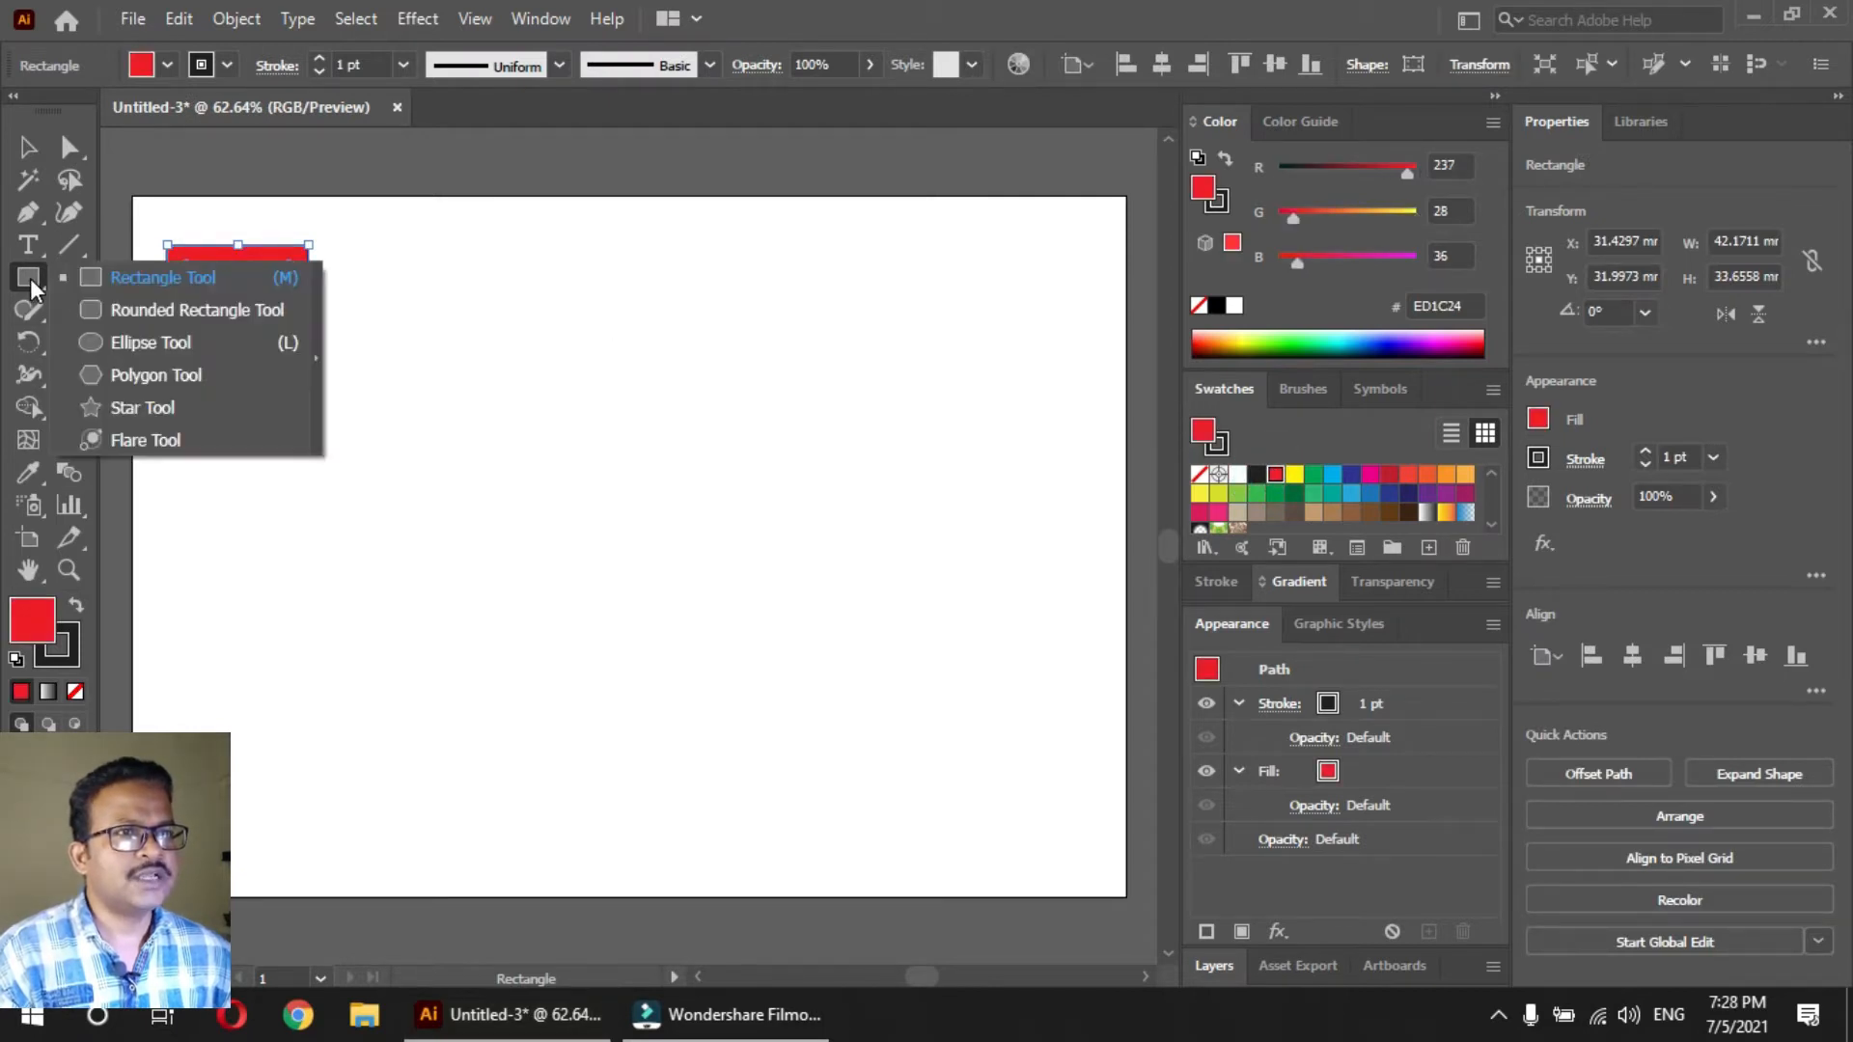
click(128, 407)
drag(996, 313, 1073, 343)
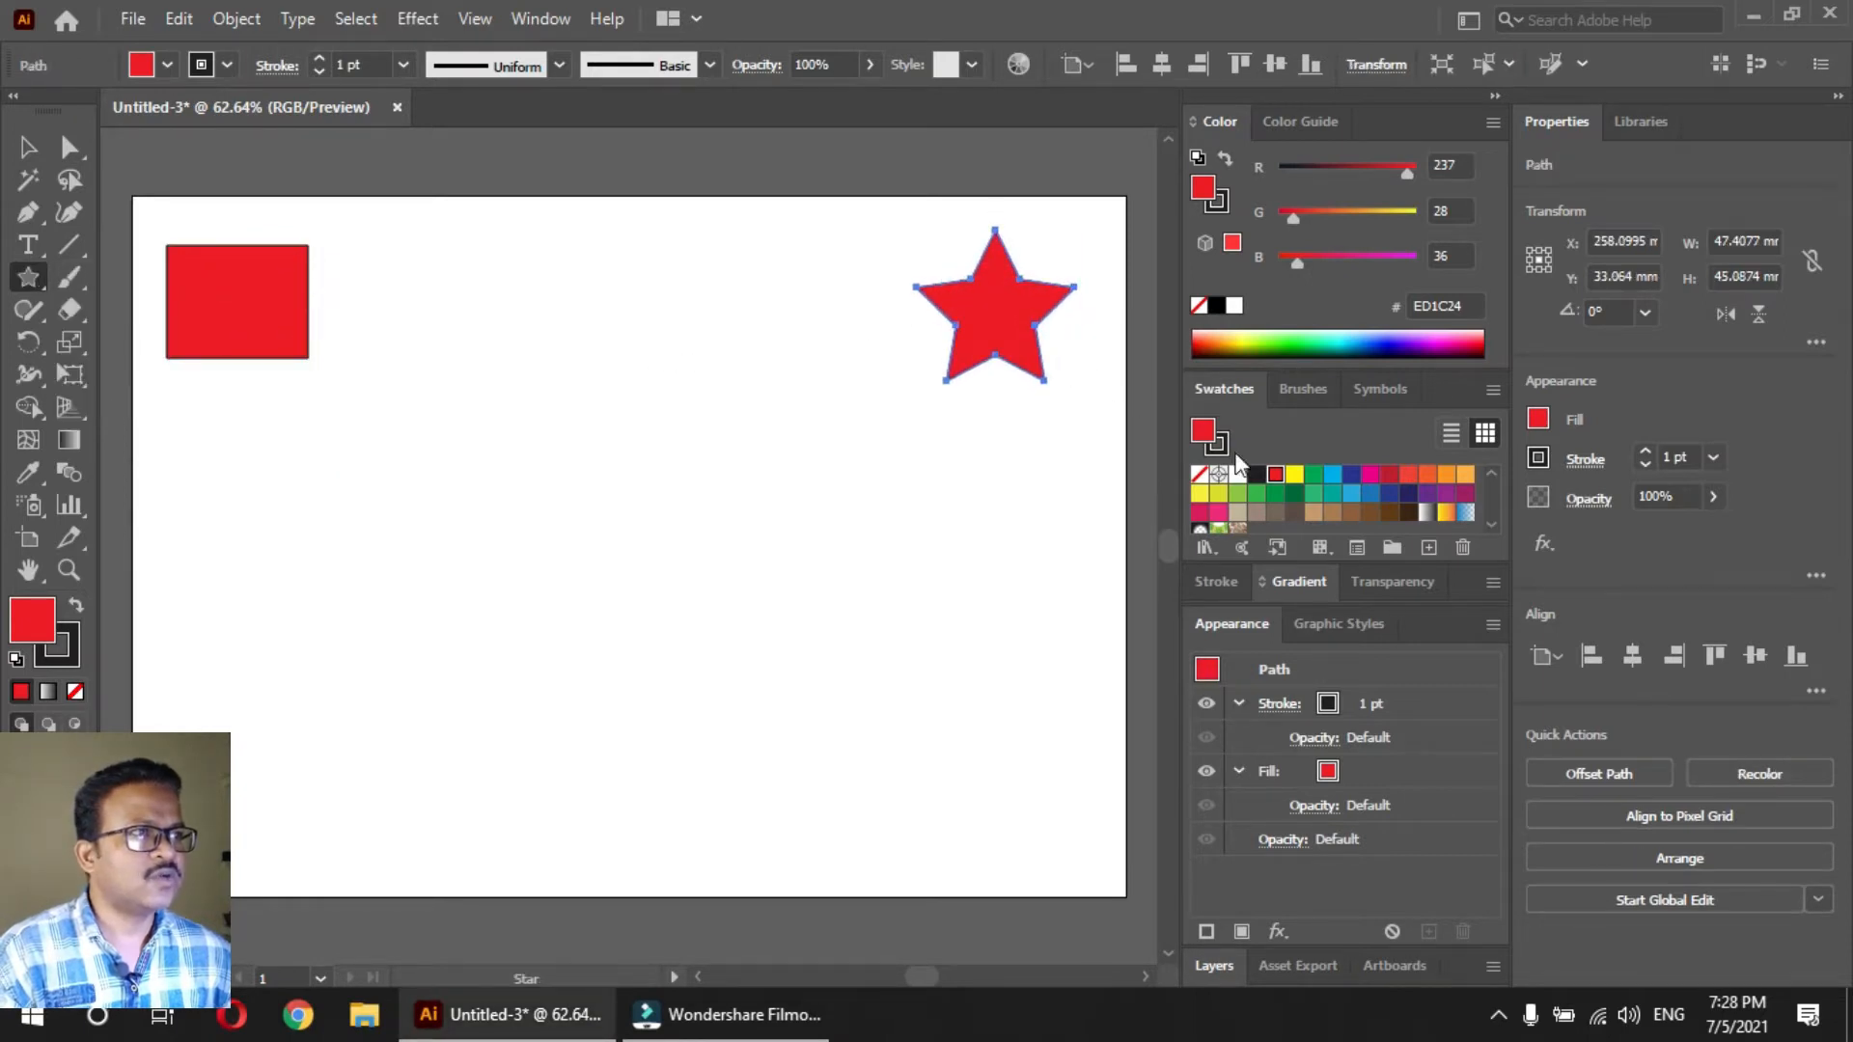
click(1293, 475)
key(v)
click(849, 426)
click(254, 313)
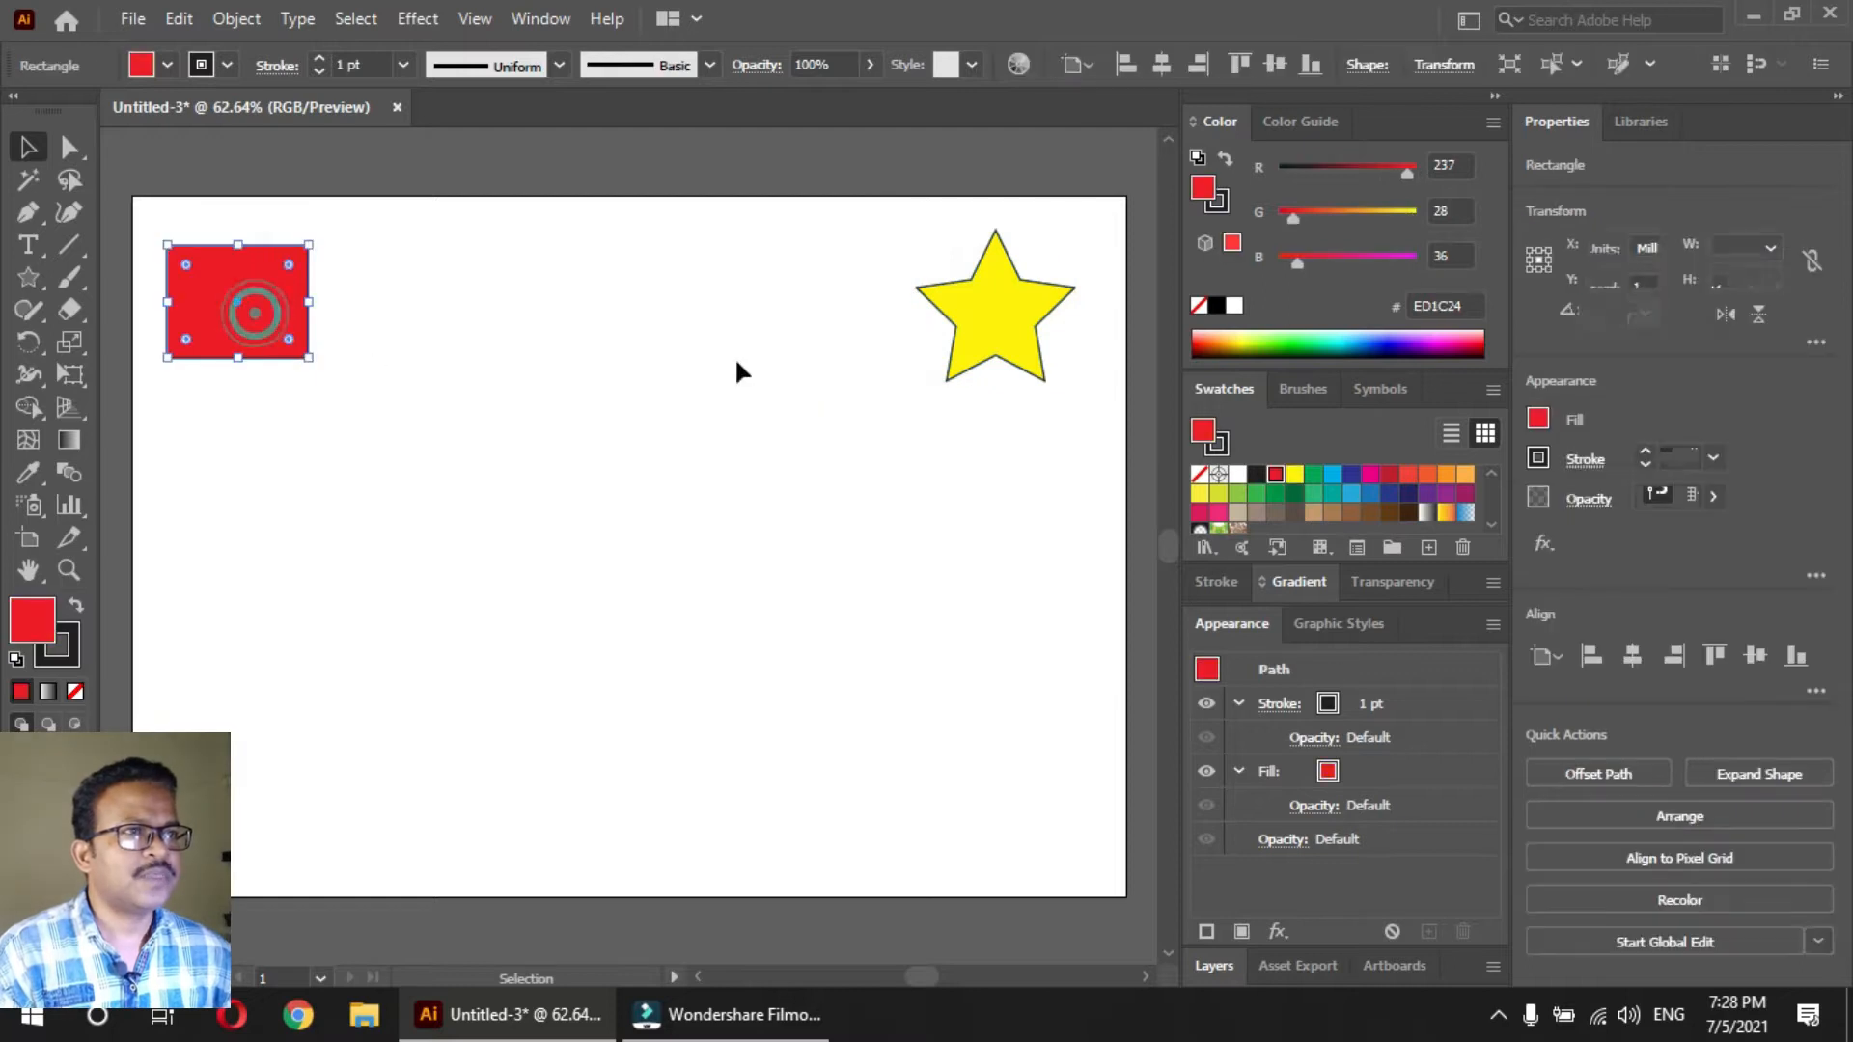
shift+click(968, 323)
click(788, 404)
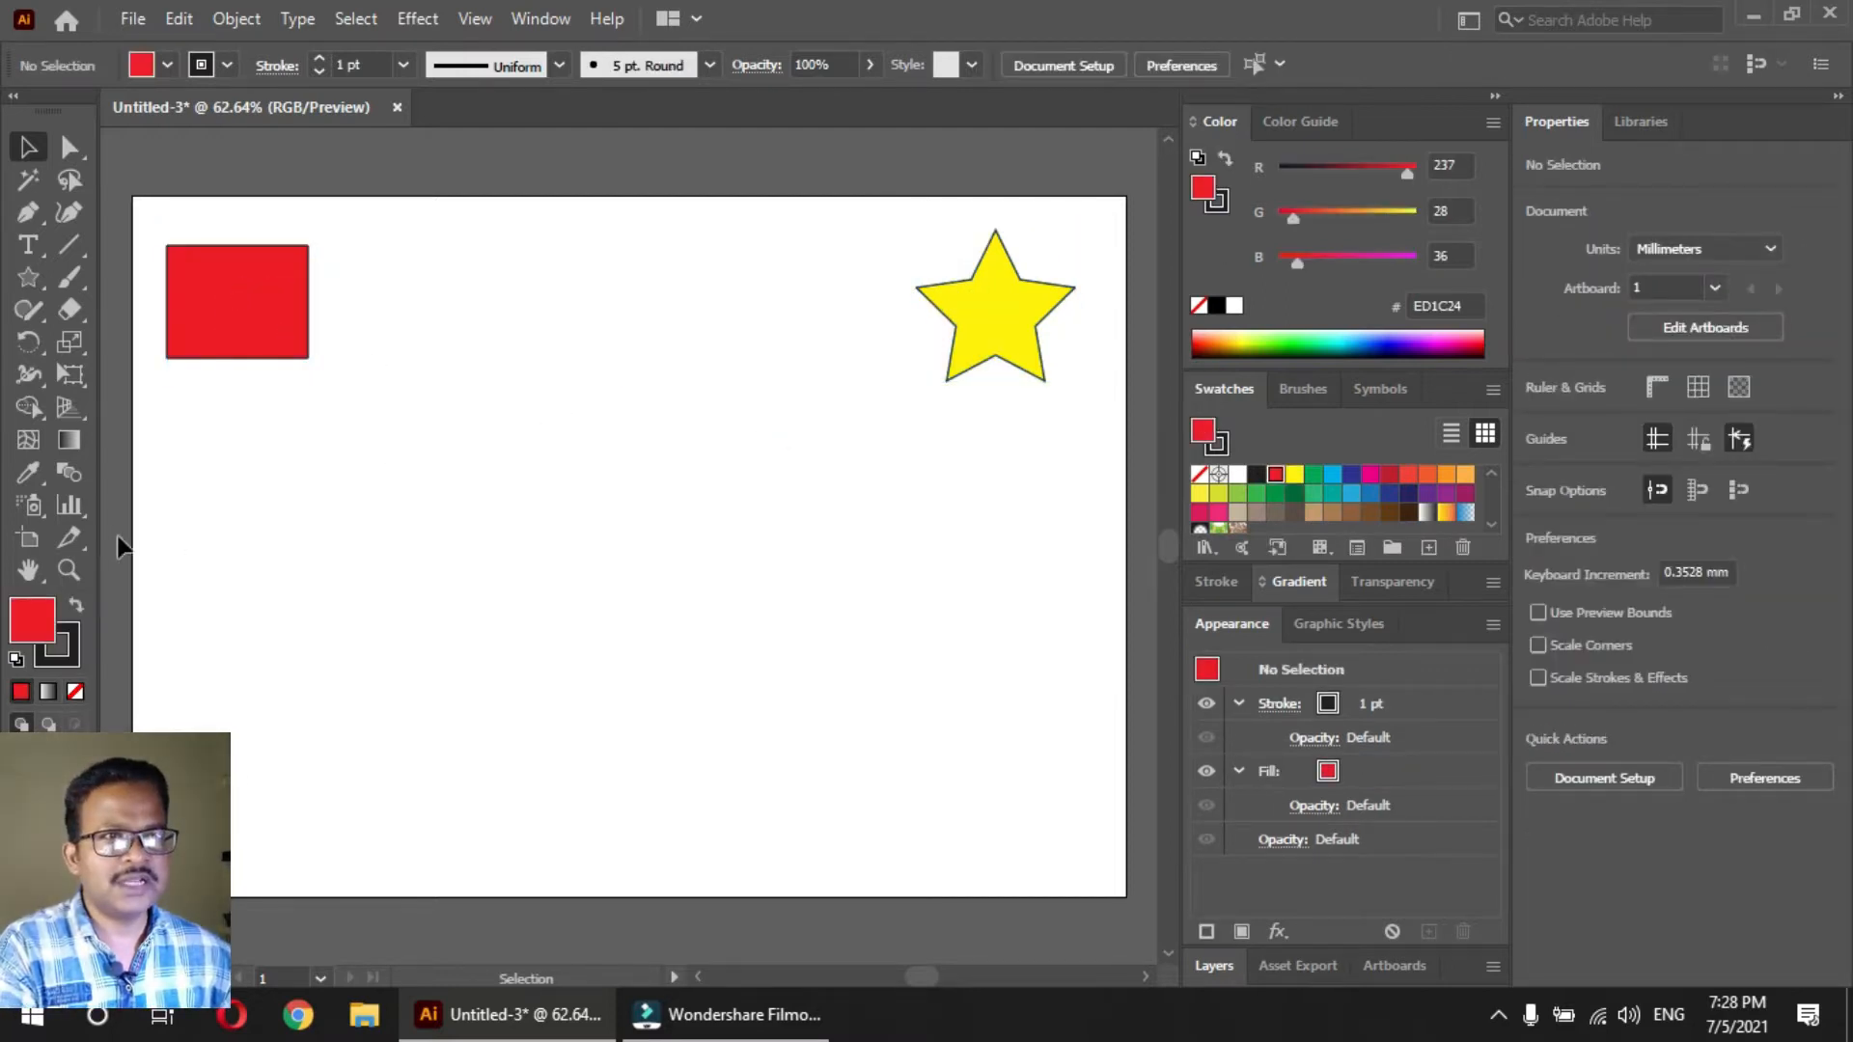
Try blending the outlined red rectangle into the outlined yellow star with the Blend tool, and undo the blend
click(67, 477)
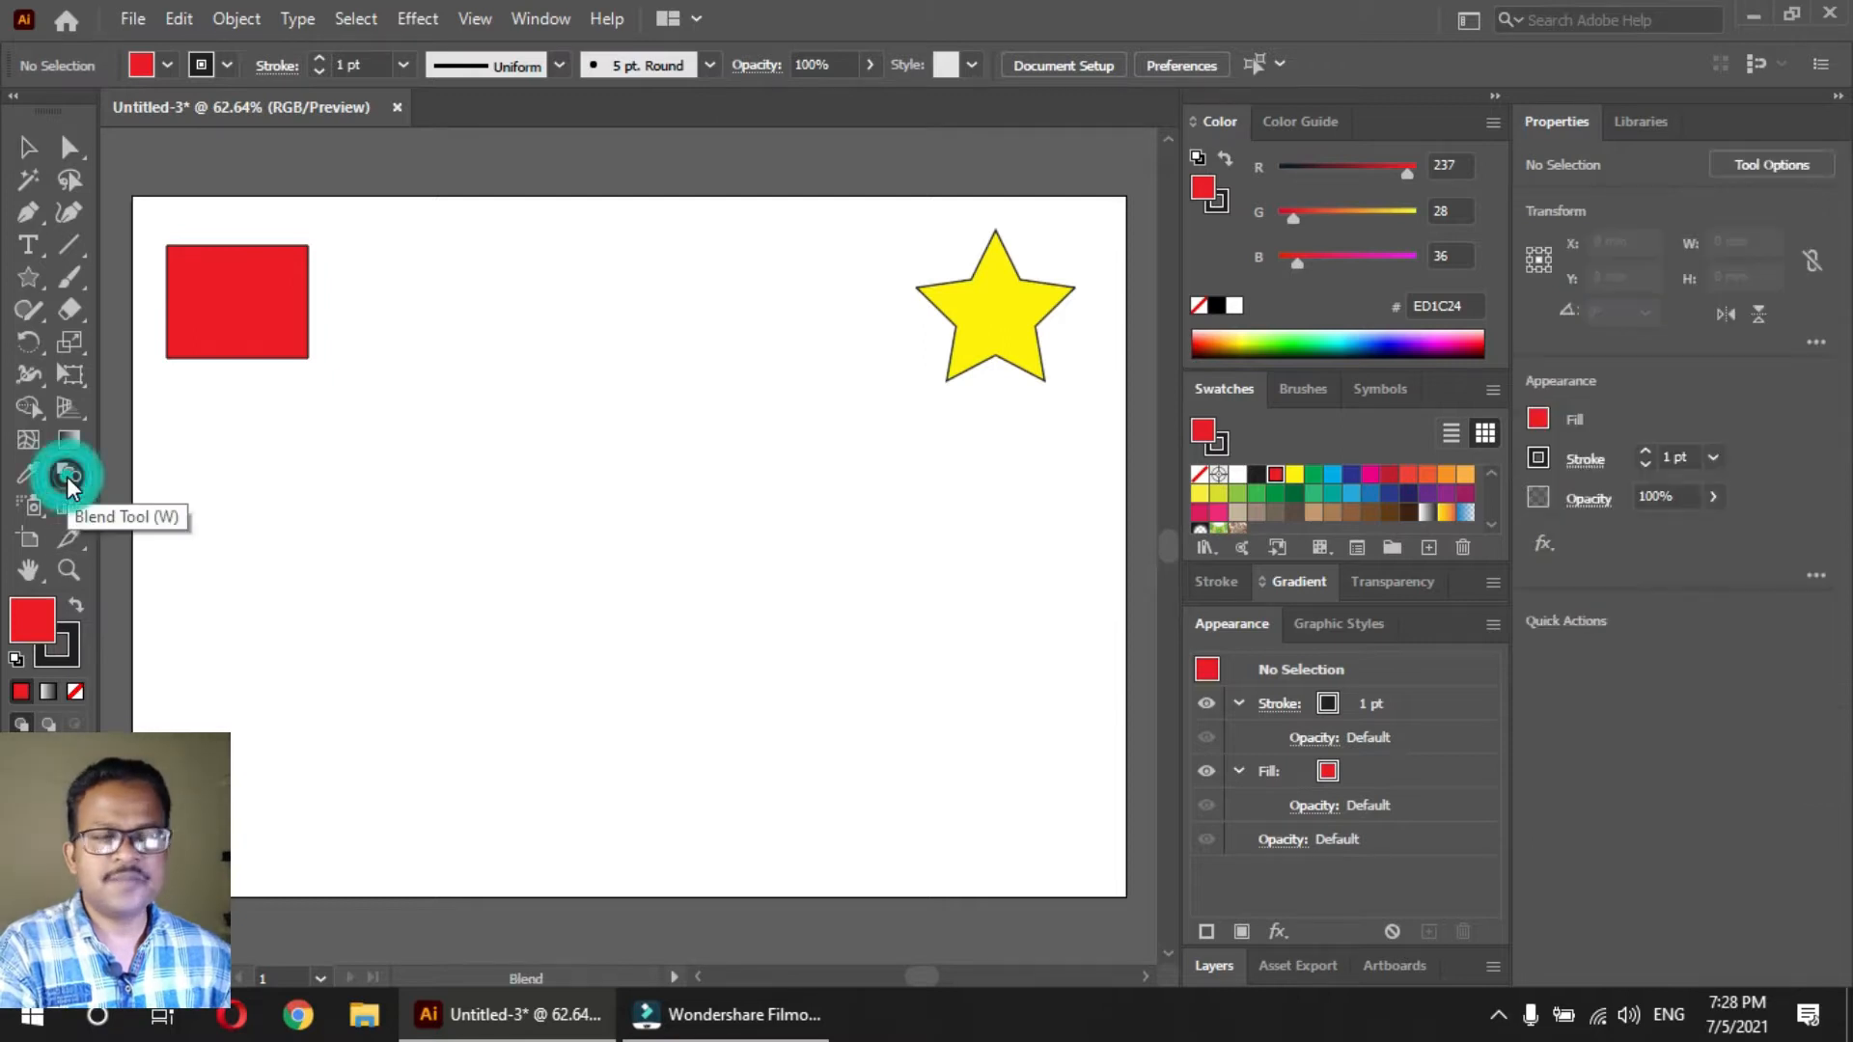
click(263, 319)
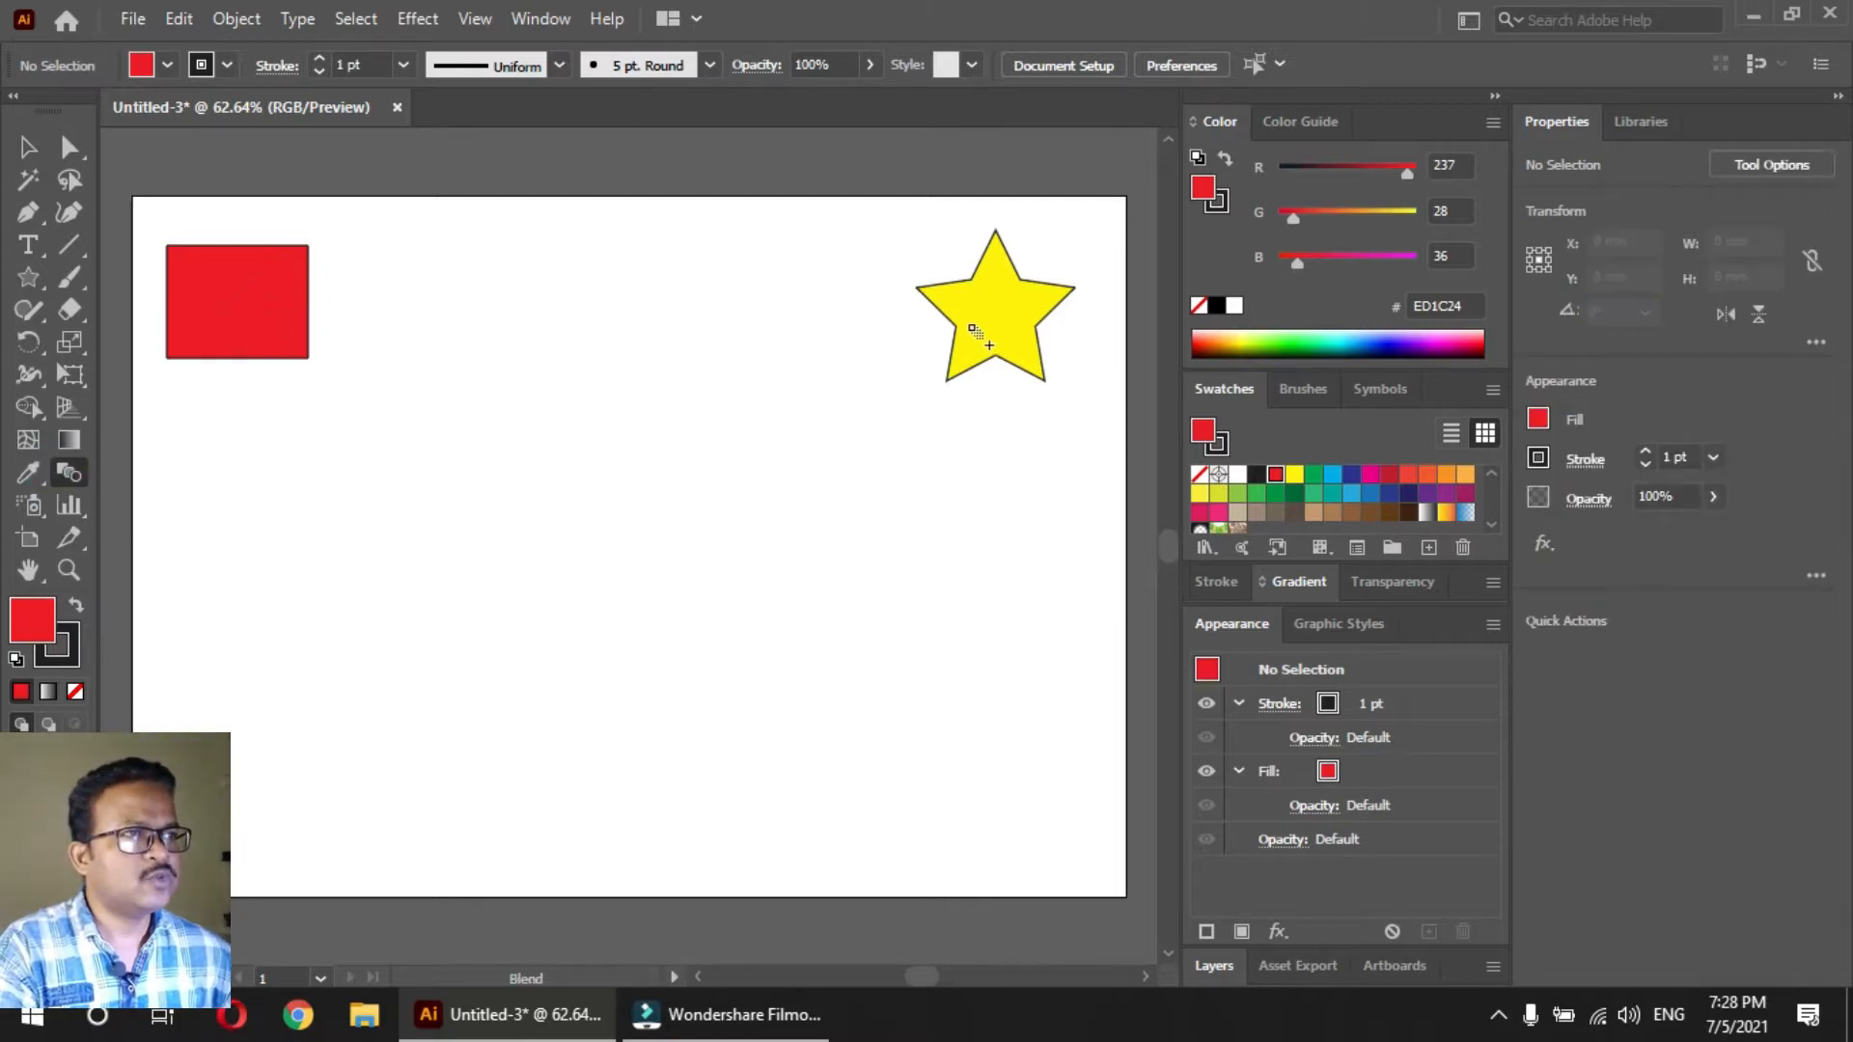
click(1003, 313)
click(28, 146)
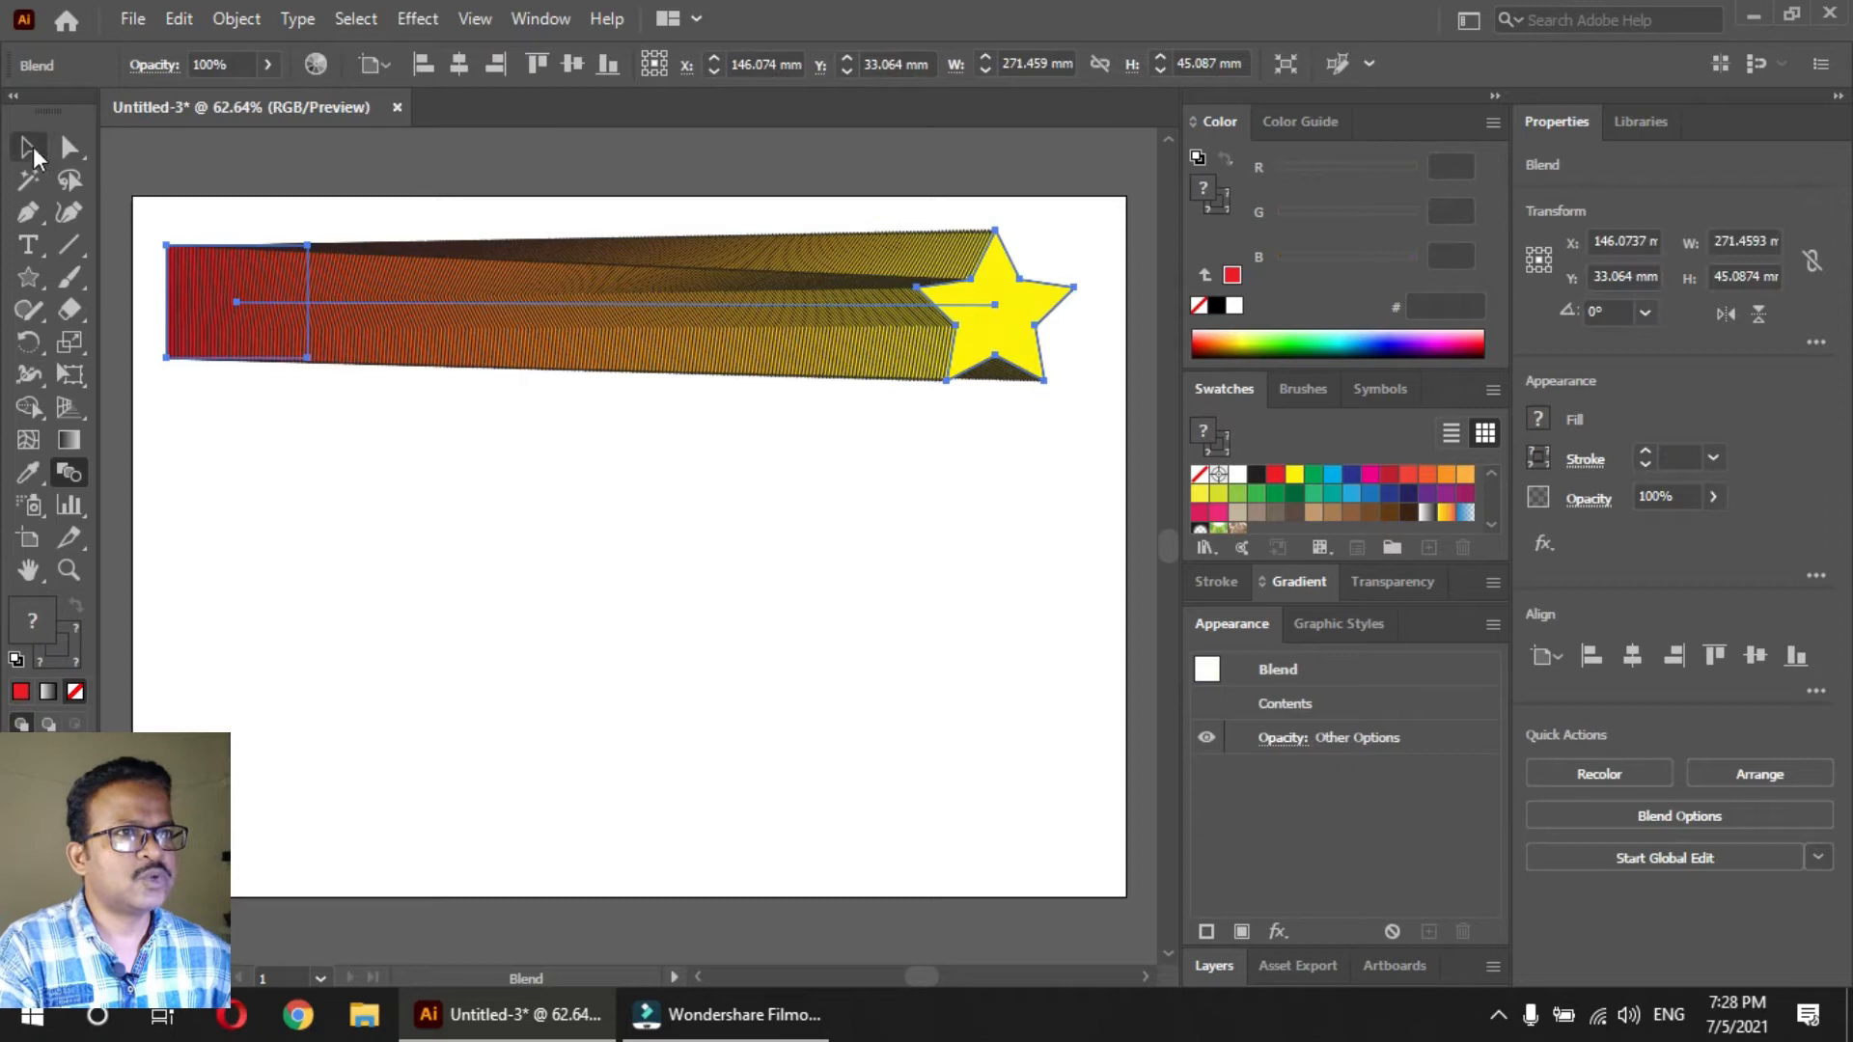
click(461, 476)
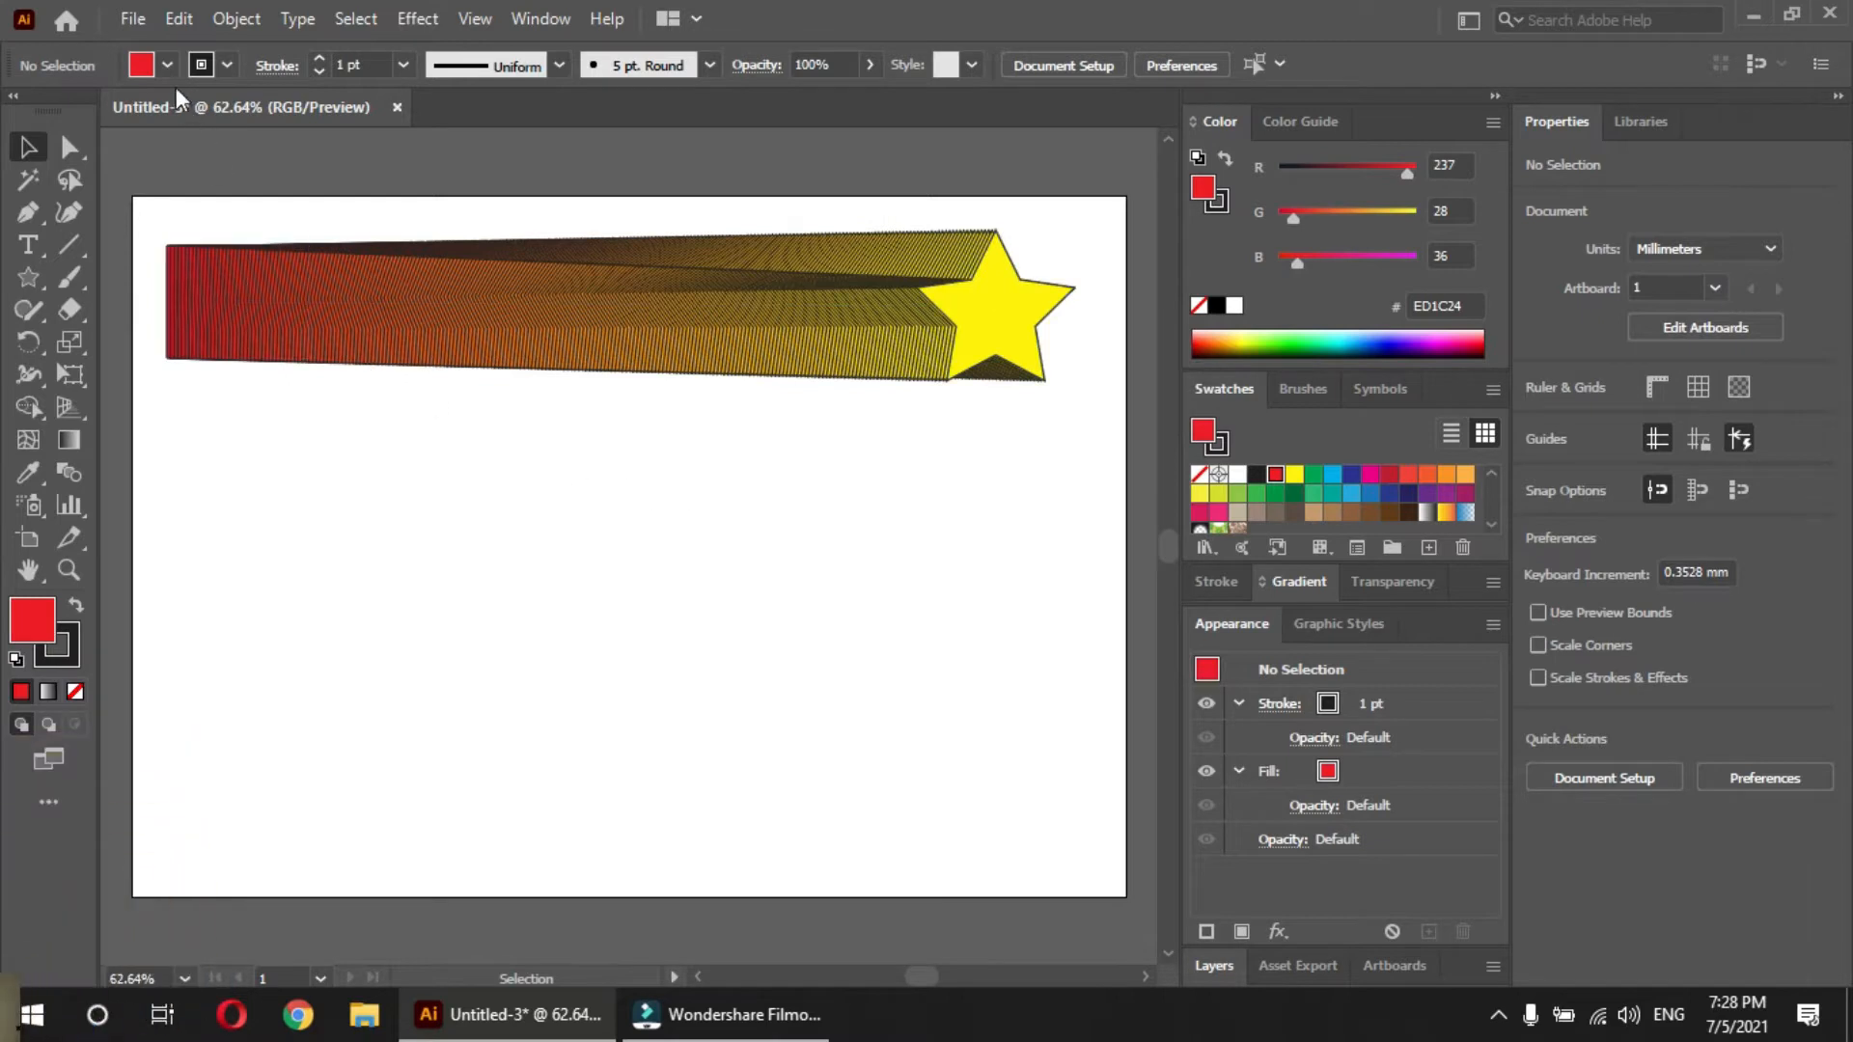
click(179, 20)
click(173, 38)
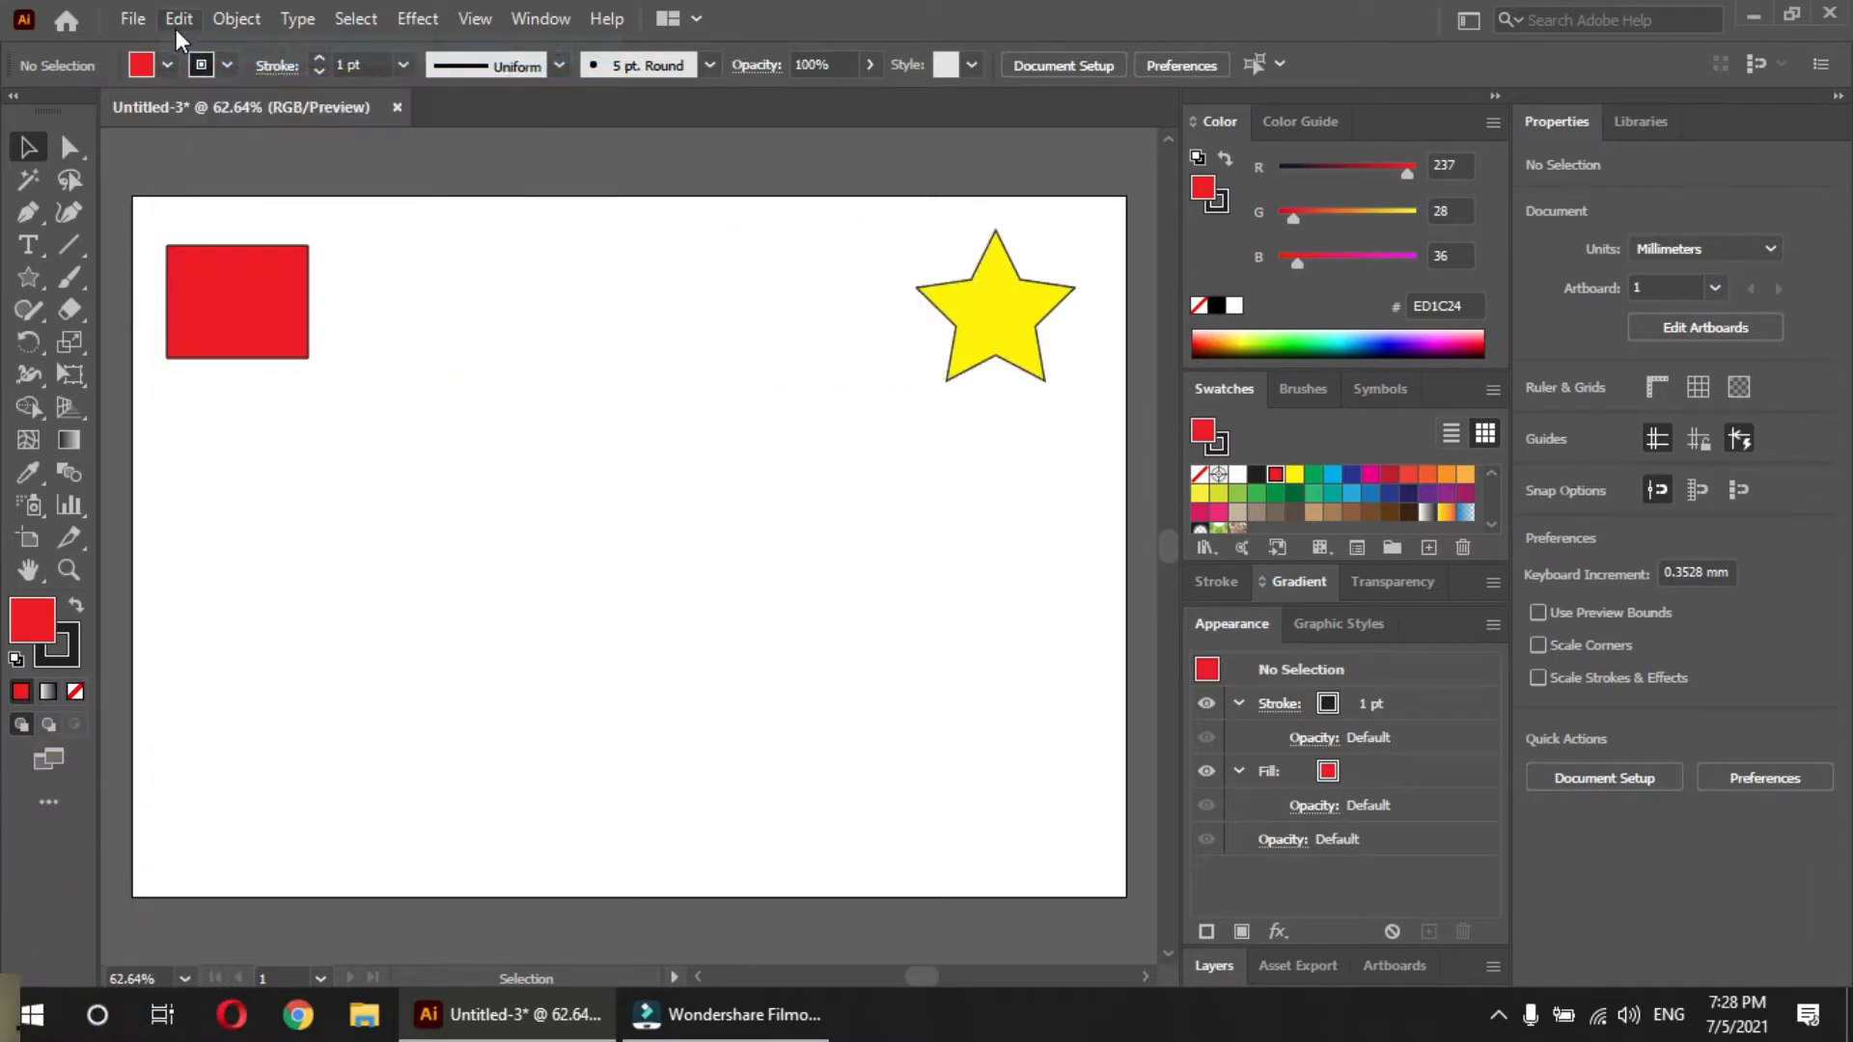
Remove the stroke from both the red rectangle and the yellow star
click(266, 269)
shift+click(962, 322)
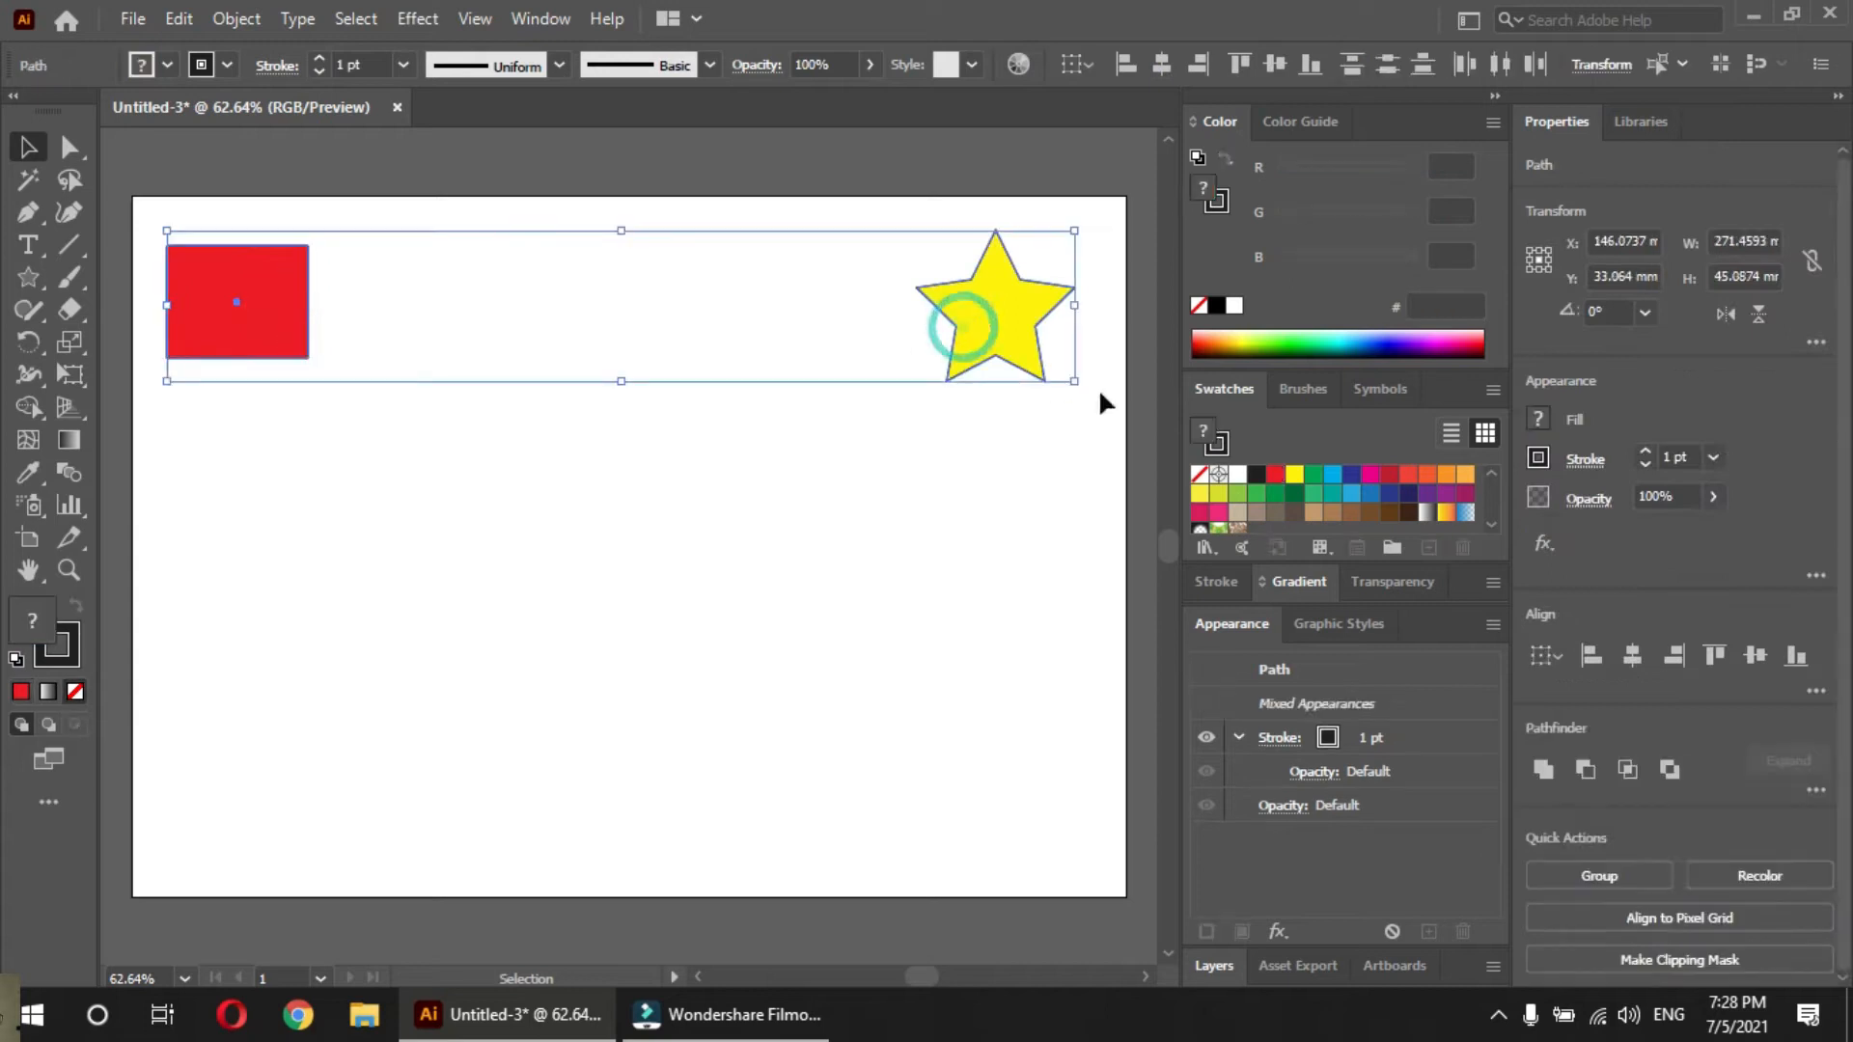
click(1200, 474)
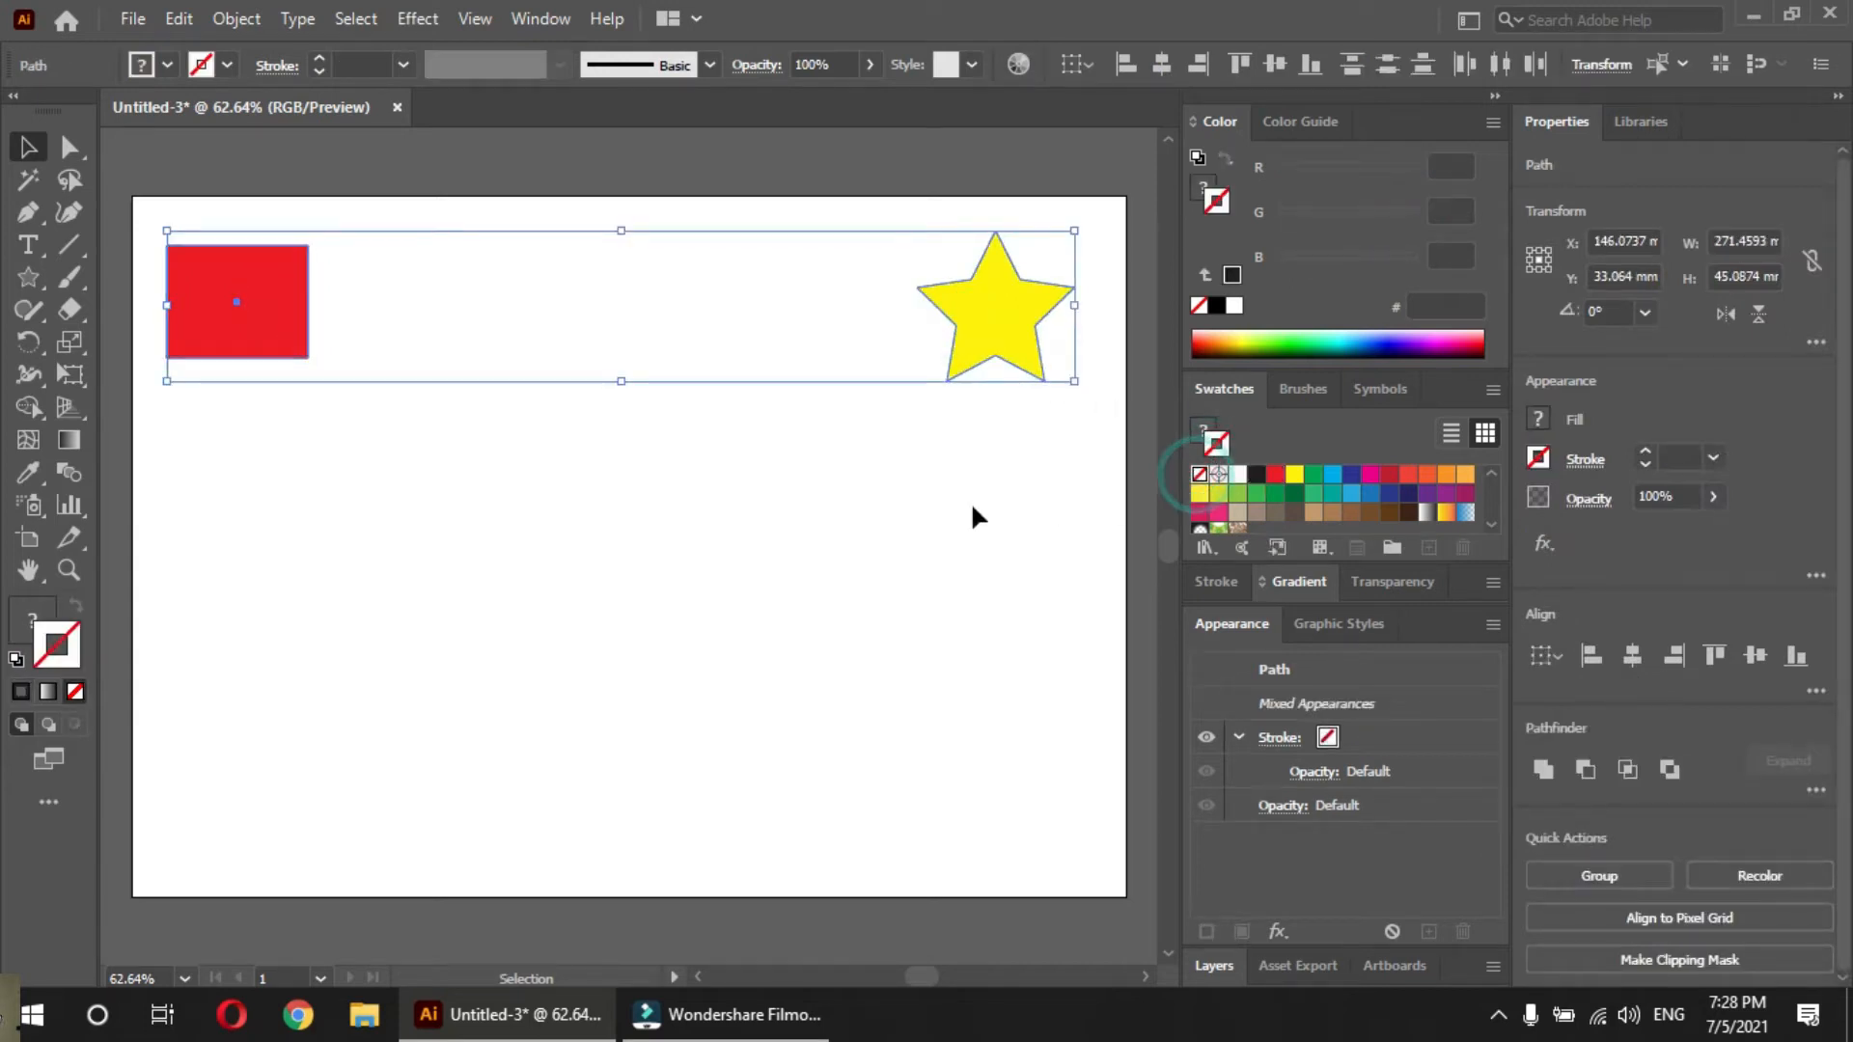
click(970, 502)
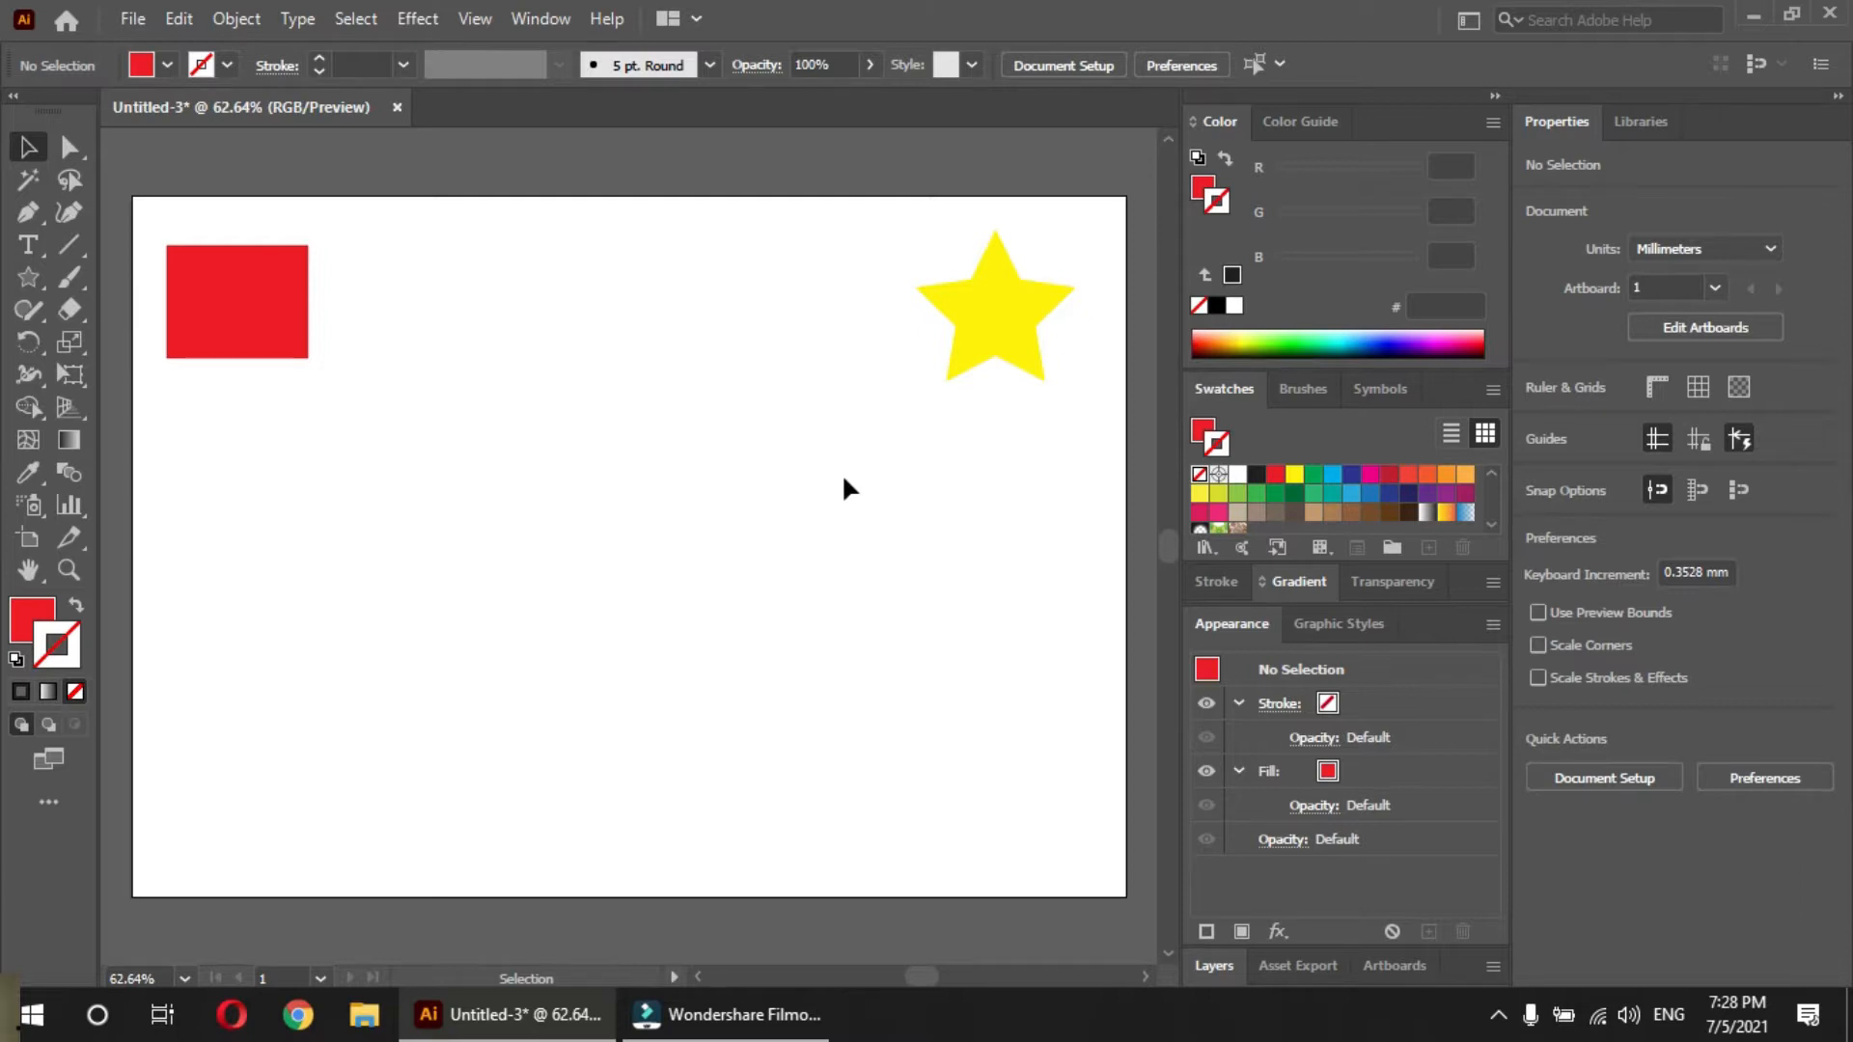
Blend the strokeless red rectangle into the yellow star with the Blend tool
click(269, 323)
click(370, 527)
click(68, 471)
click(265, 287)
click(1004, 330)
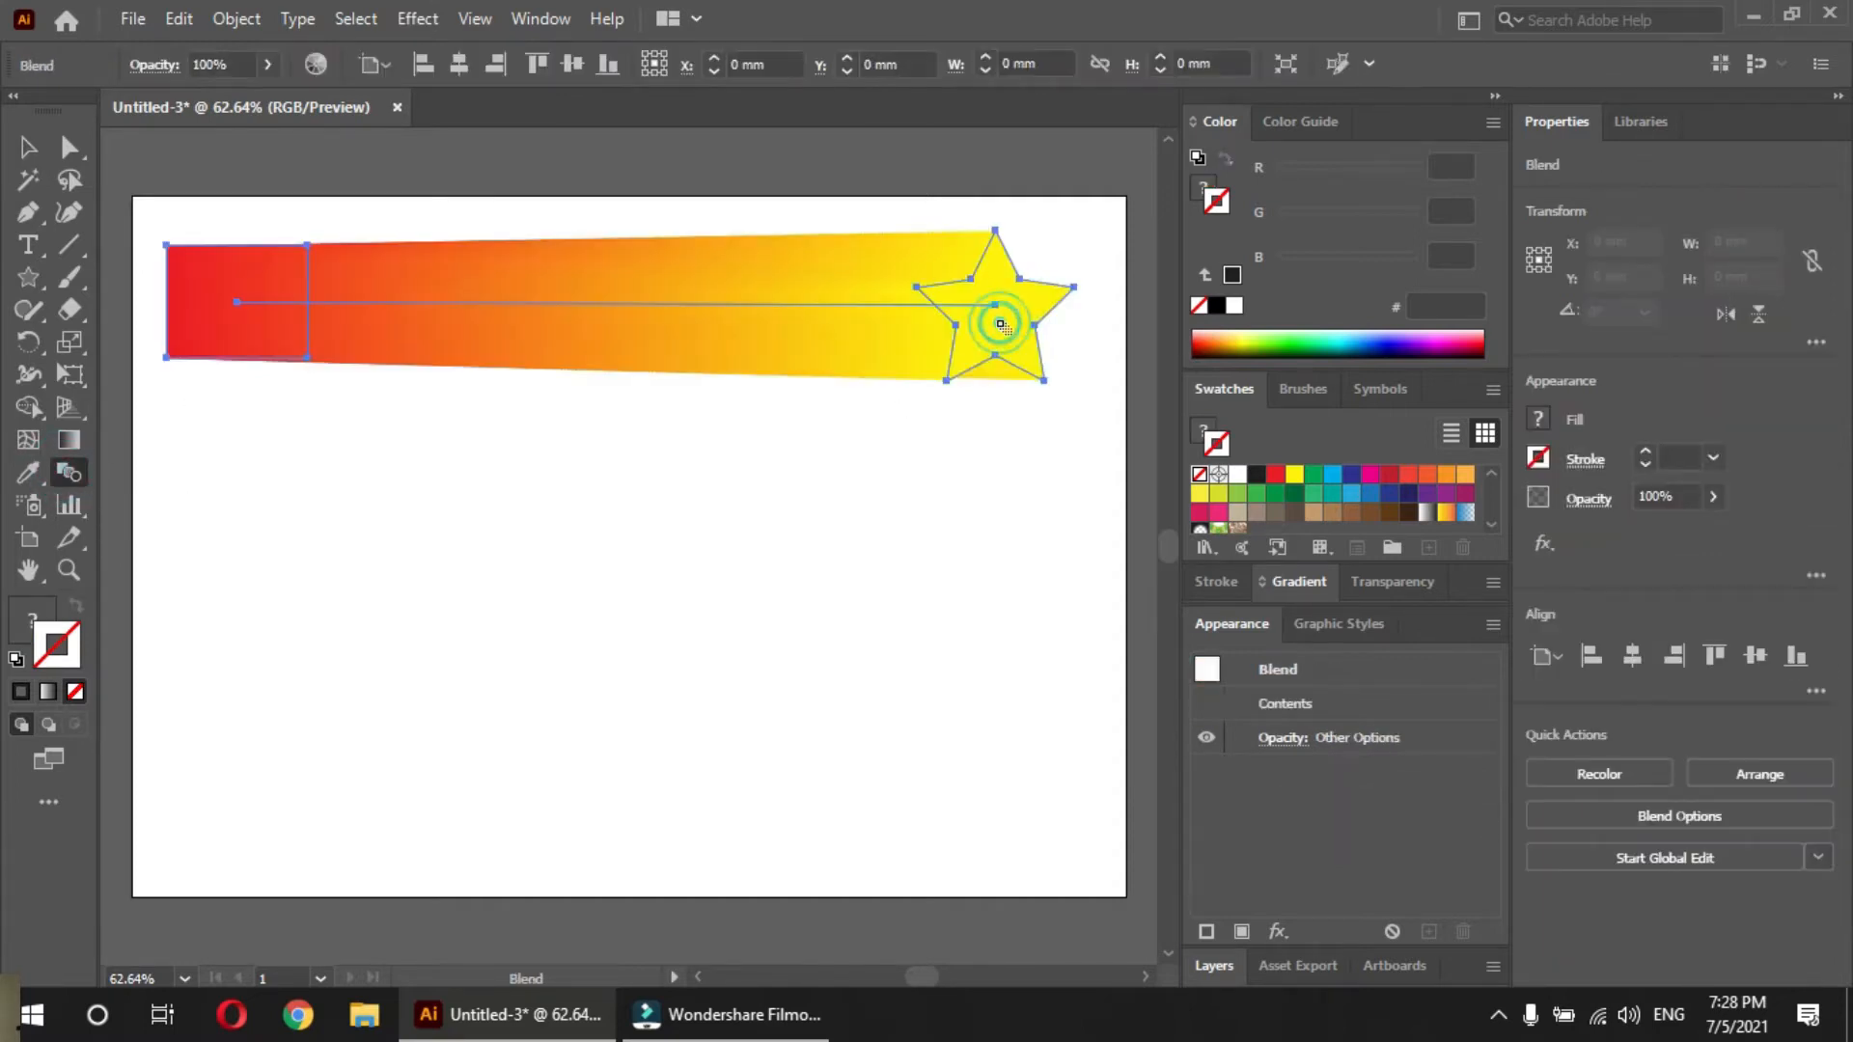
click(875, 515)
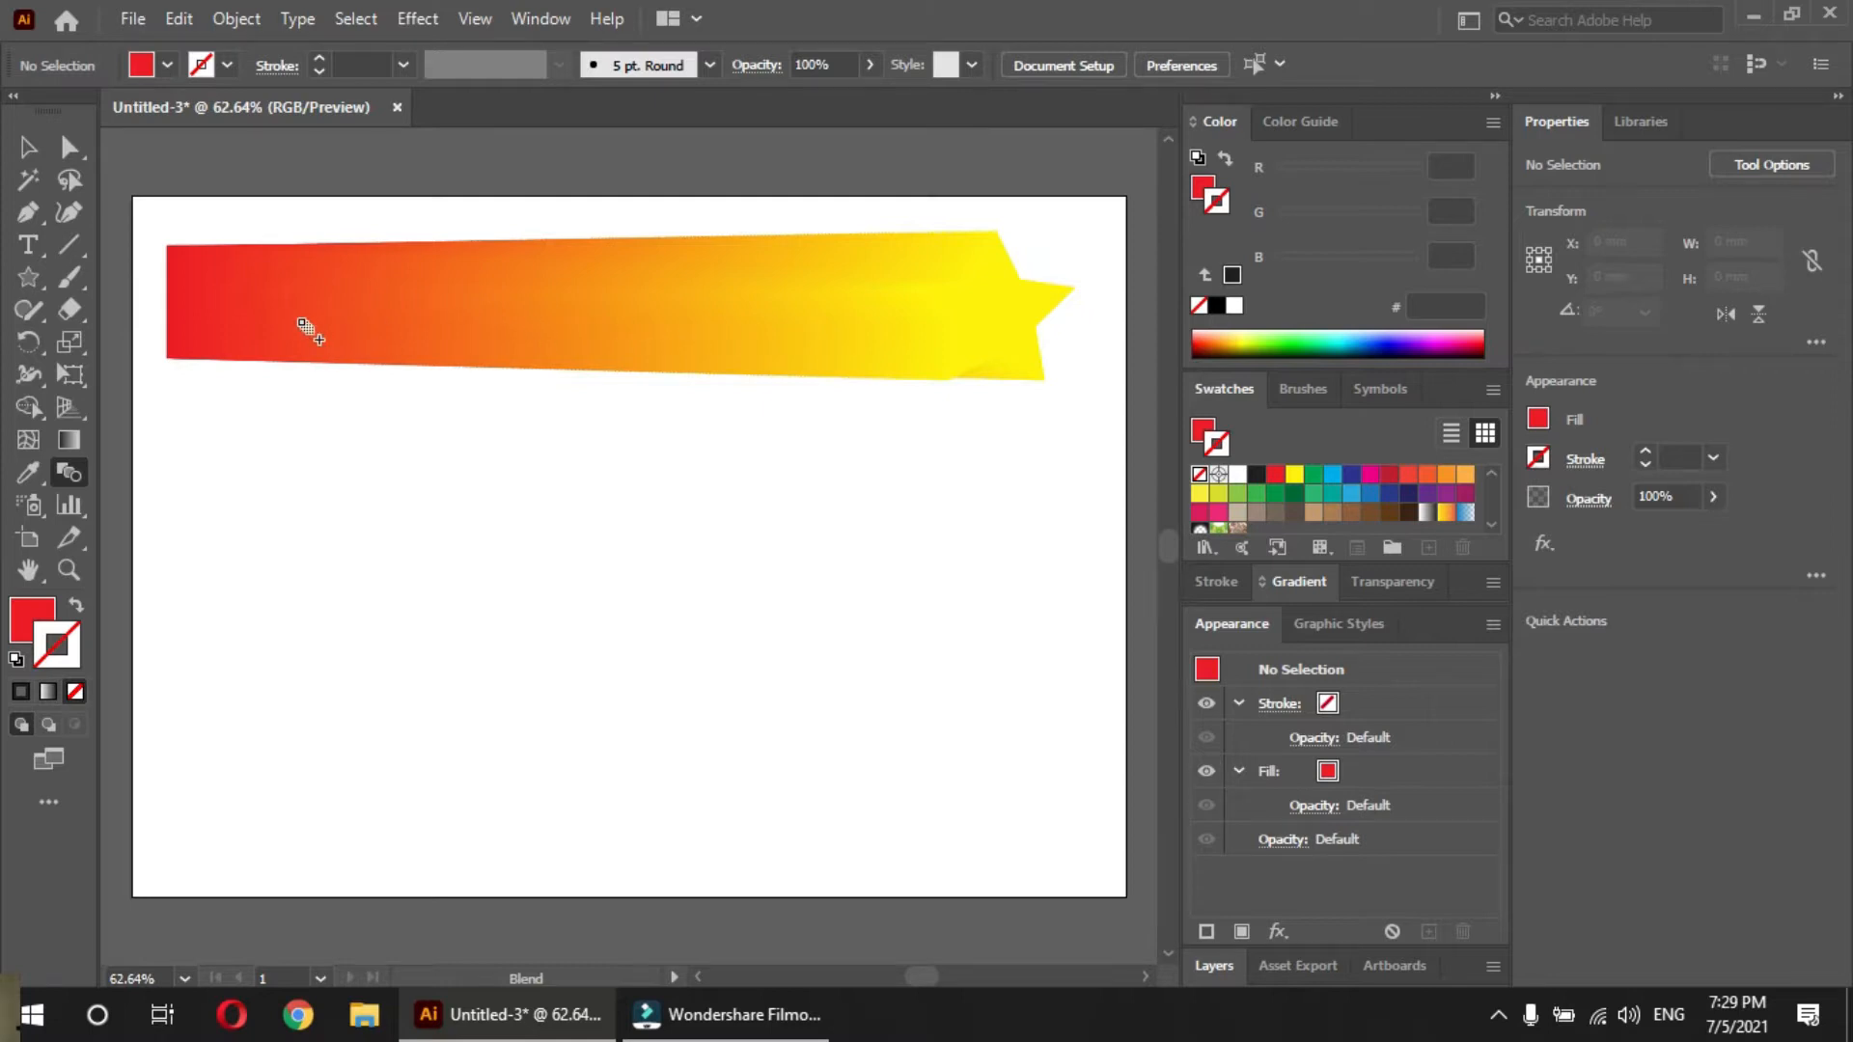
Change the rectangle-to-star blend's spacing to Specified Steps with 5 steps and apply it
click(28, 150)
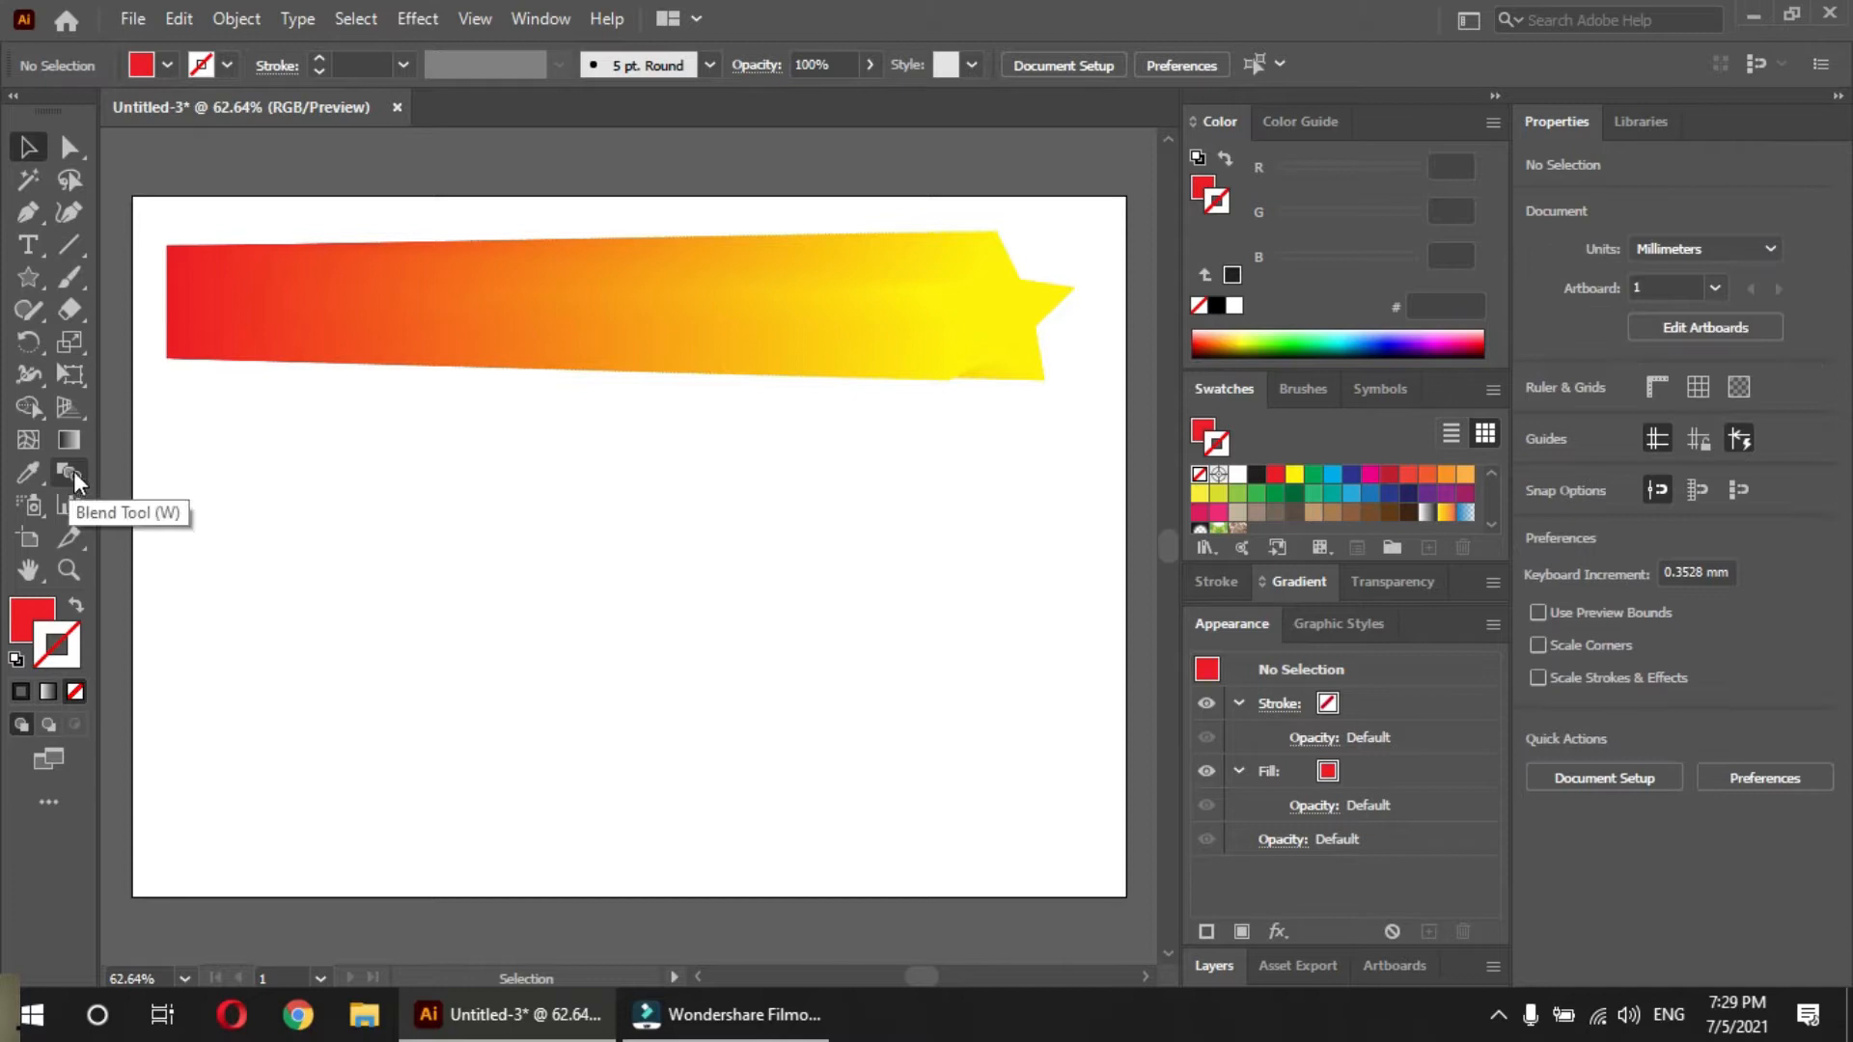
click(546, 290)
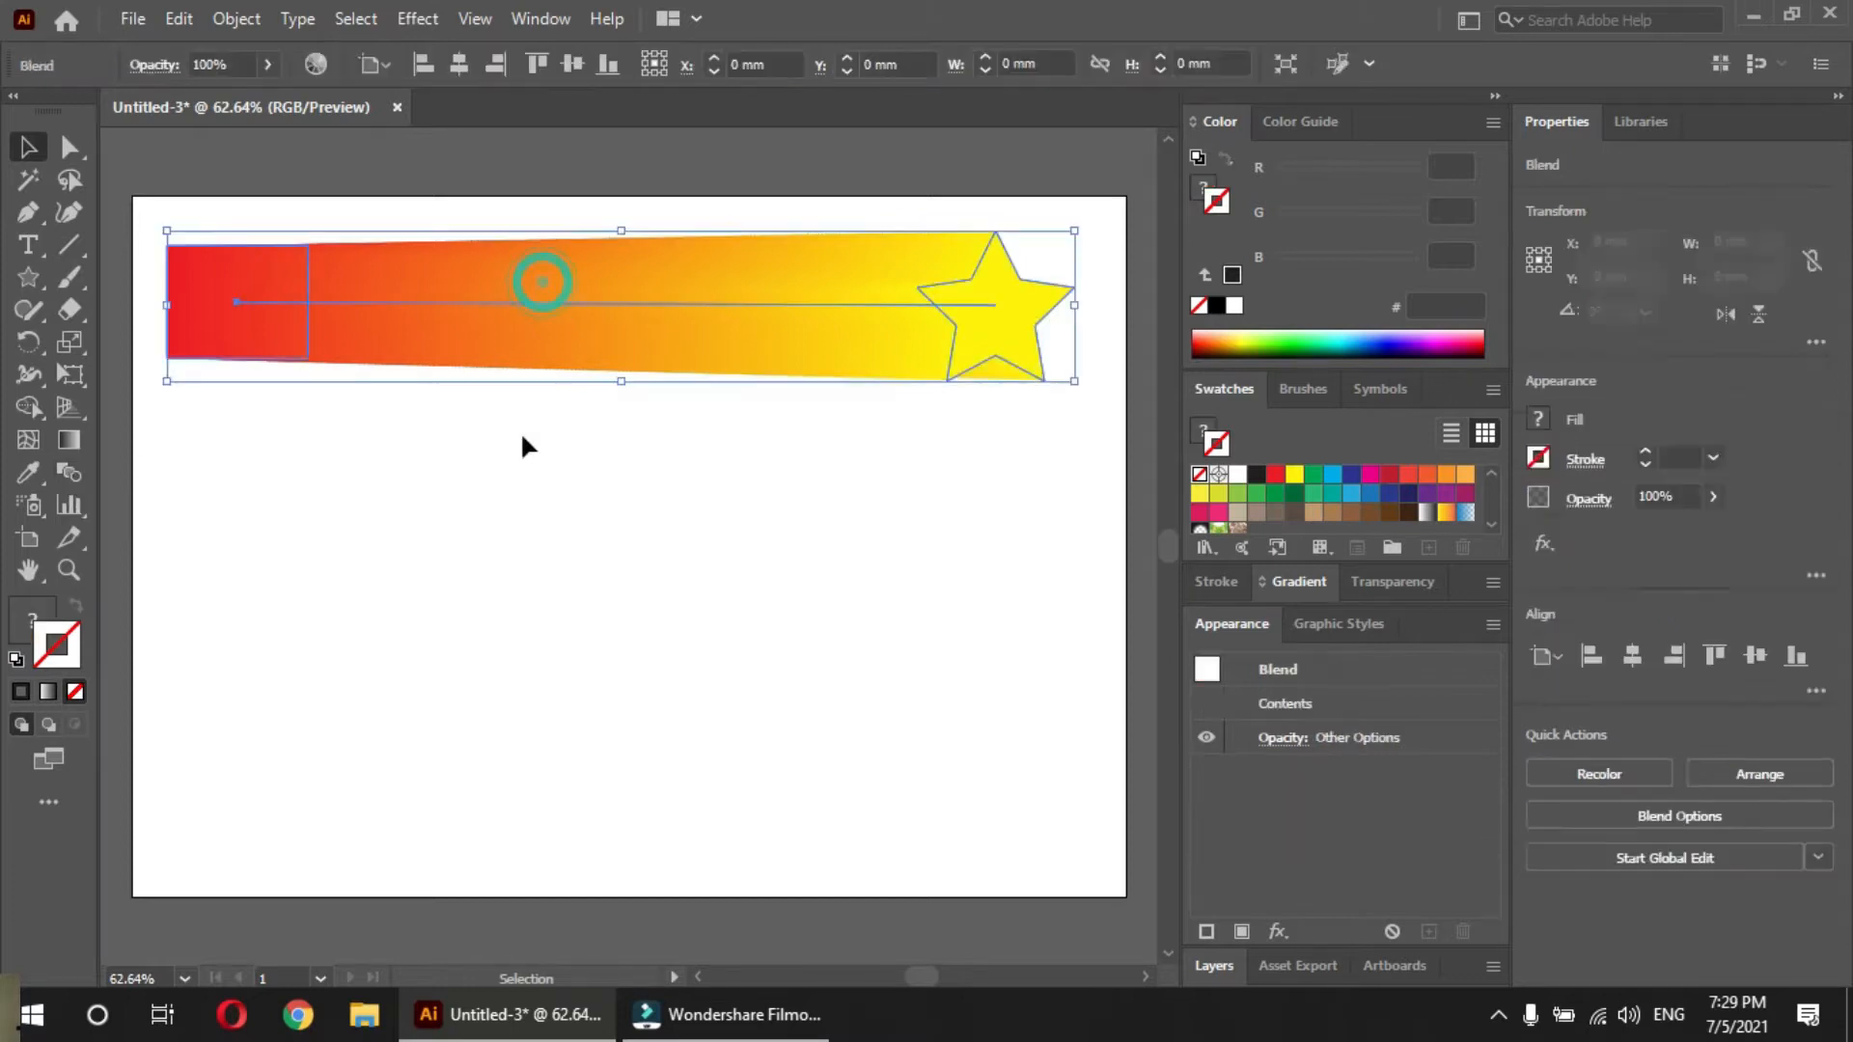
double_click(71, 471)
click(896, 440)
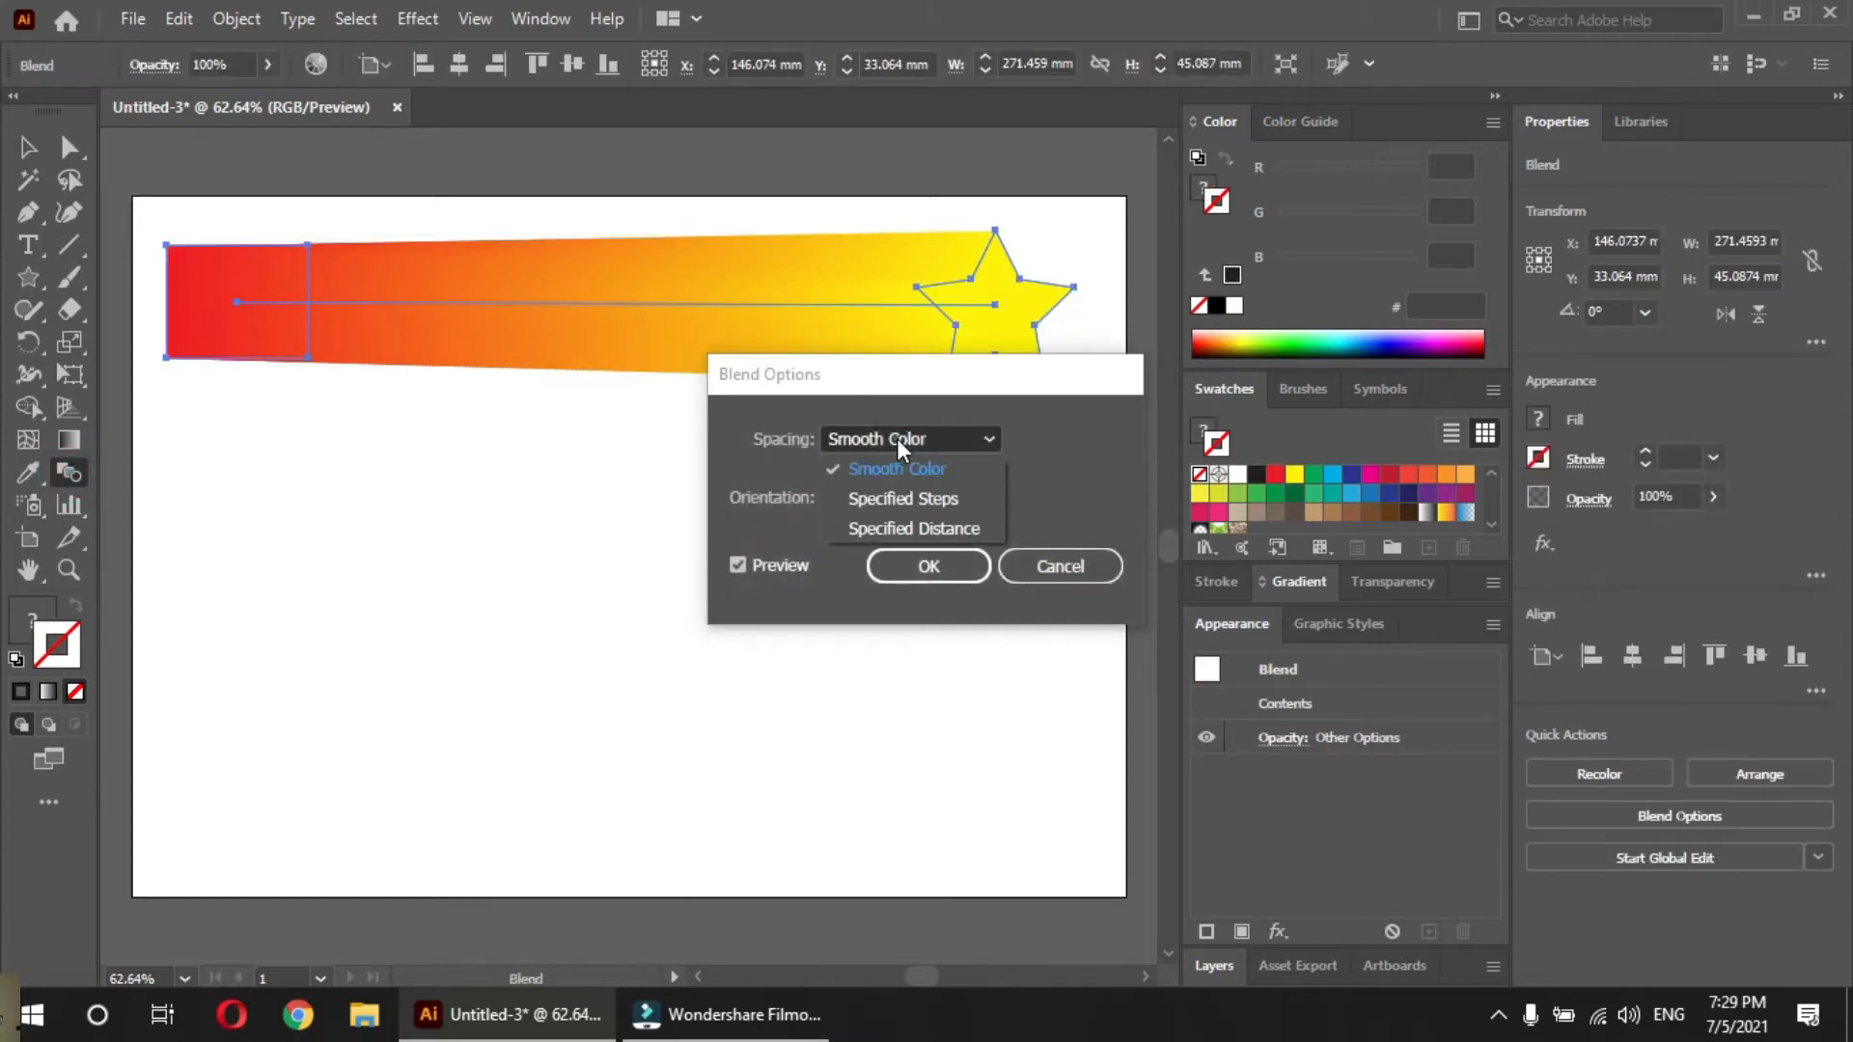
click(896, 502)
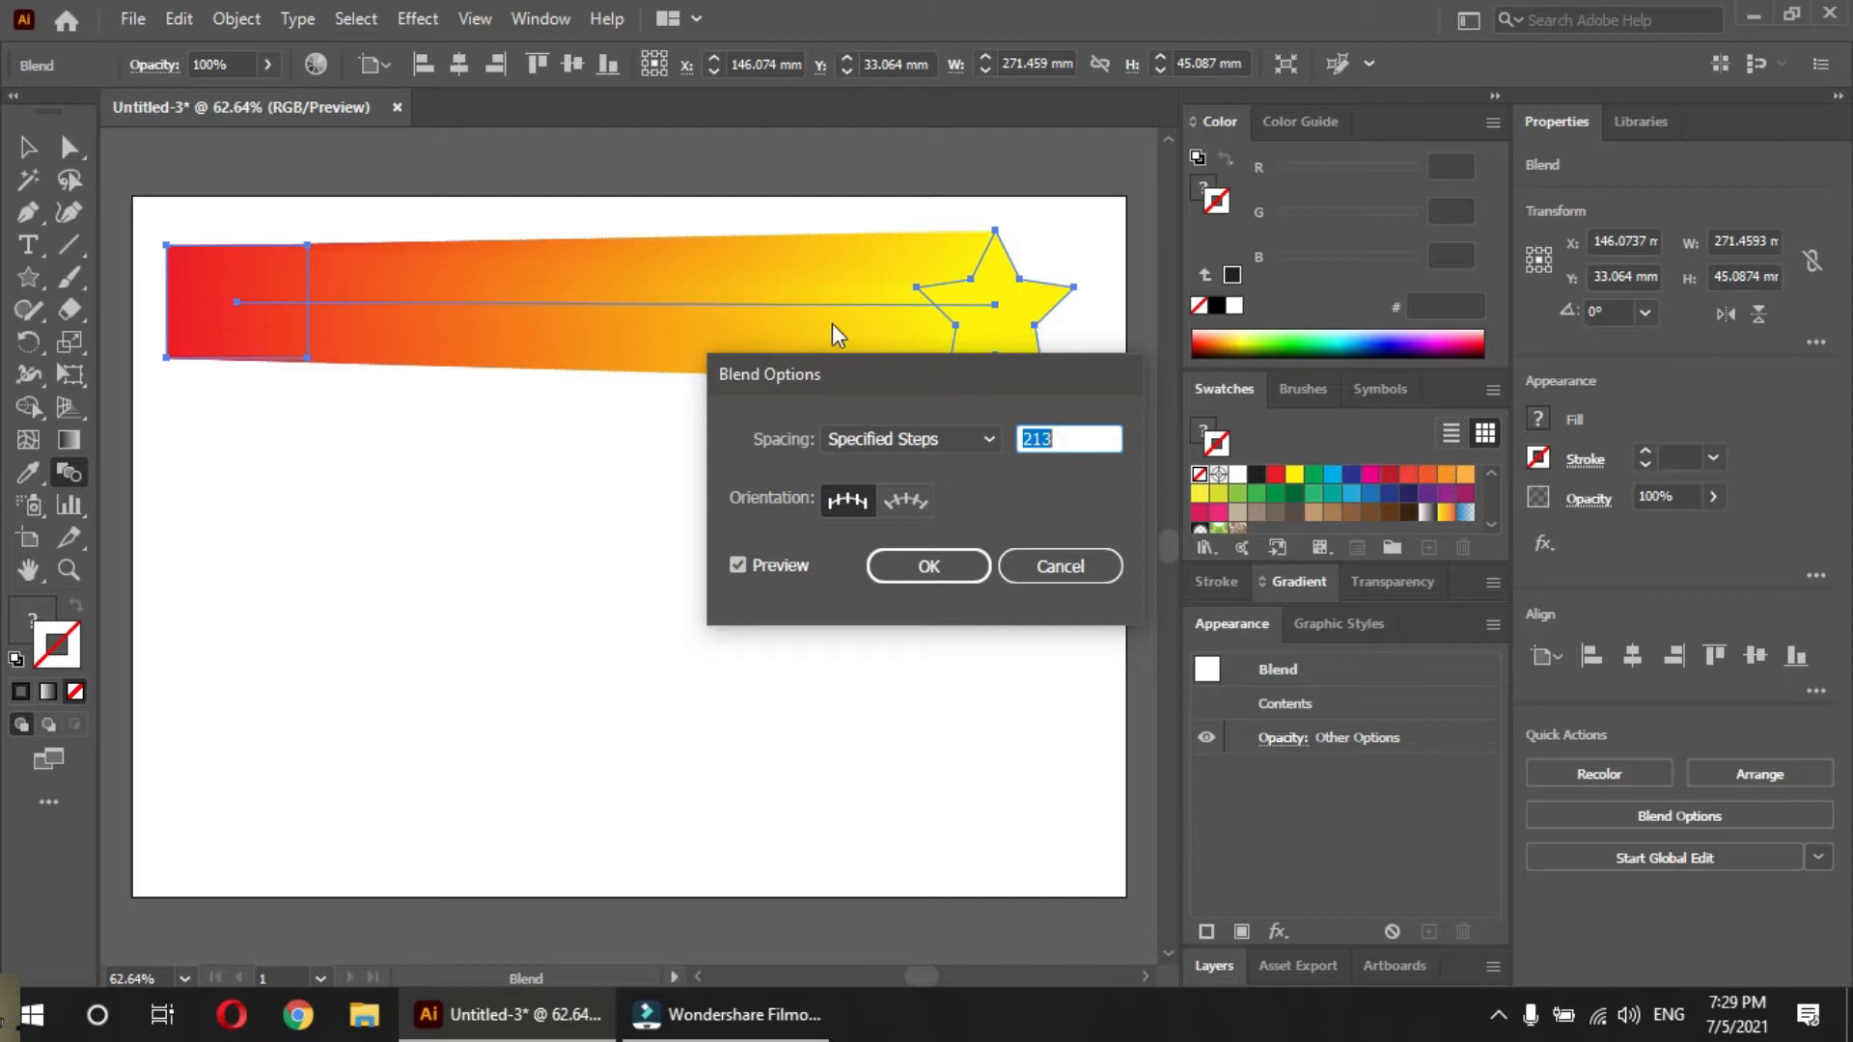
double_click(1079, 436)
text(5)
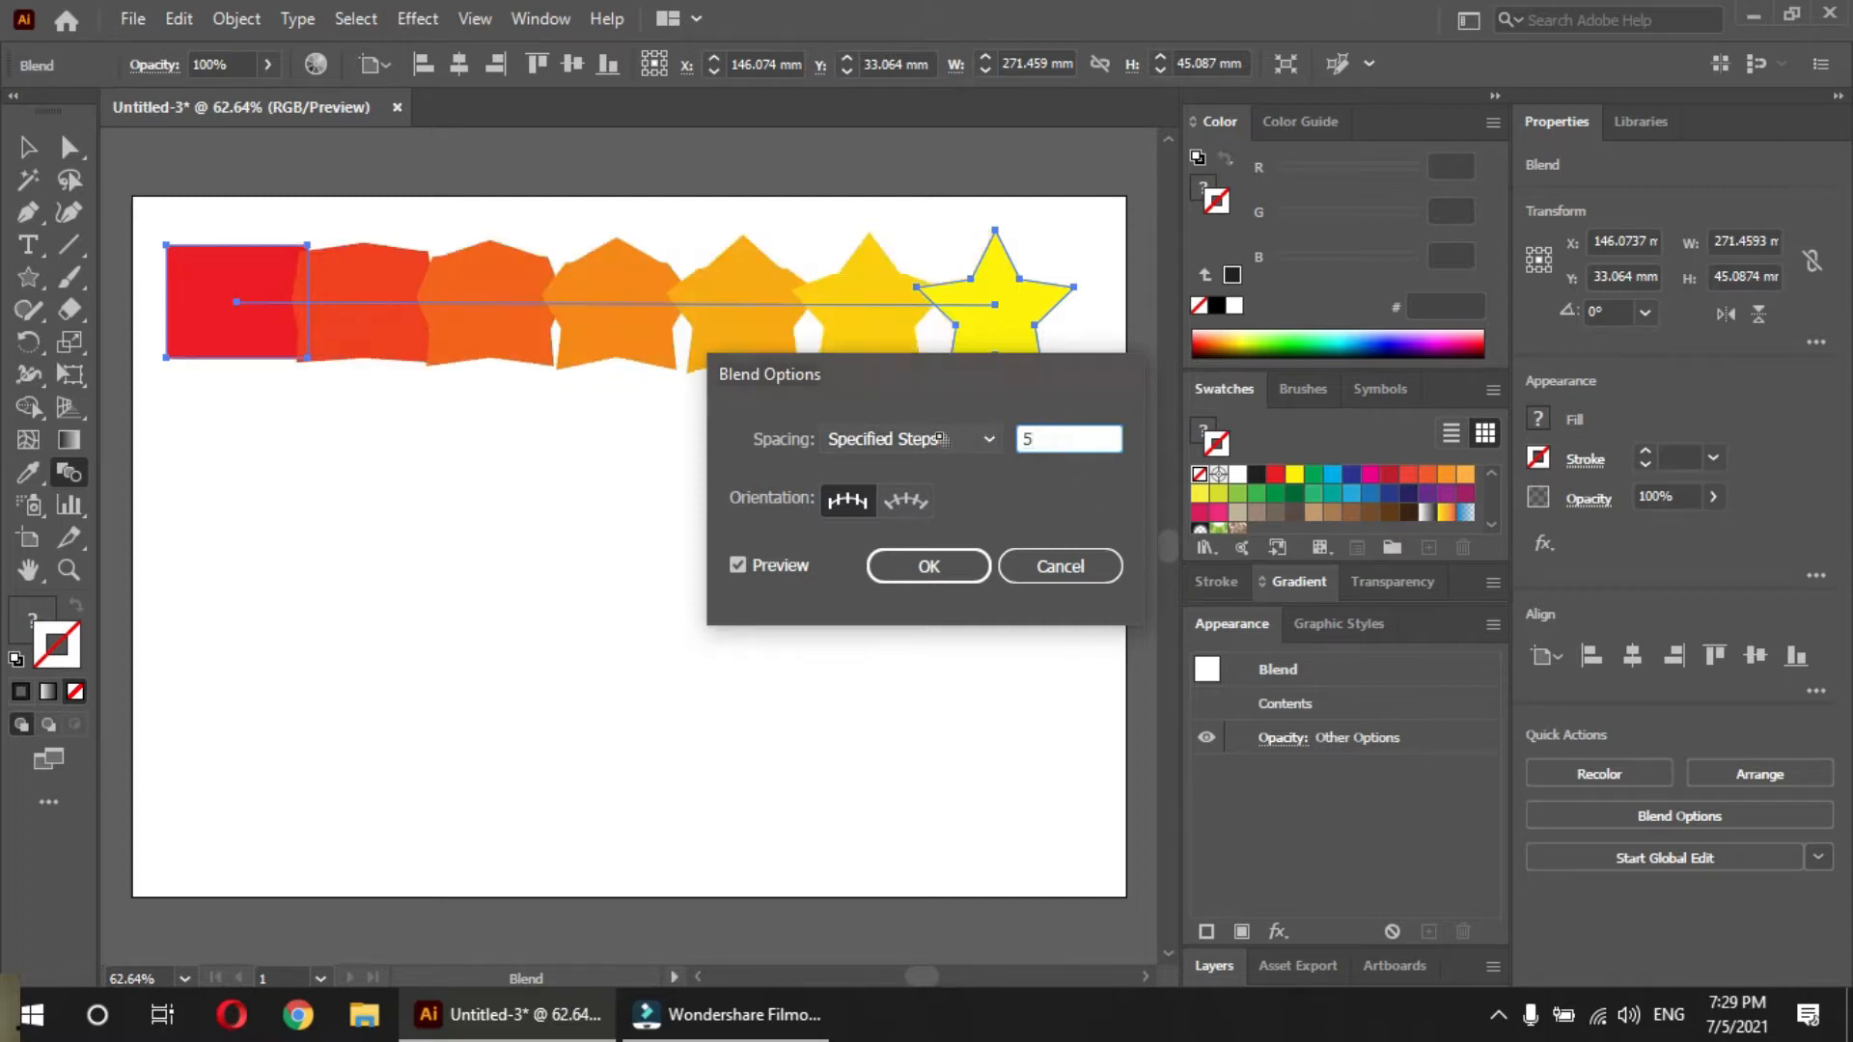
key(Return)
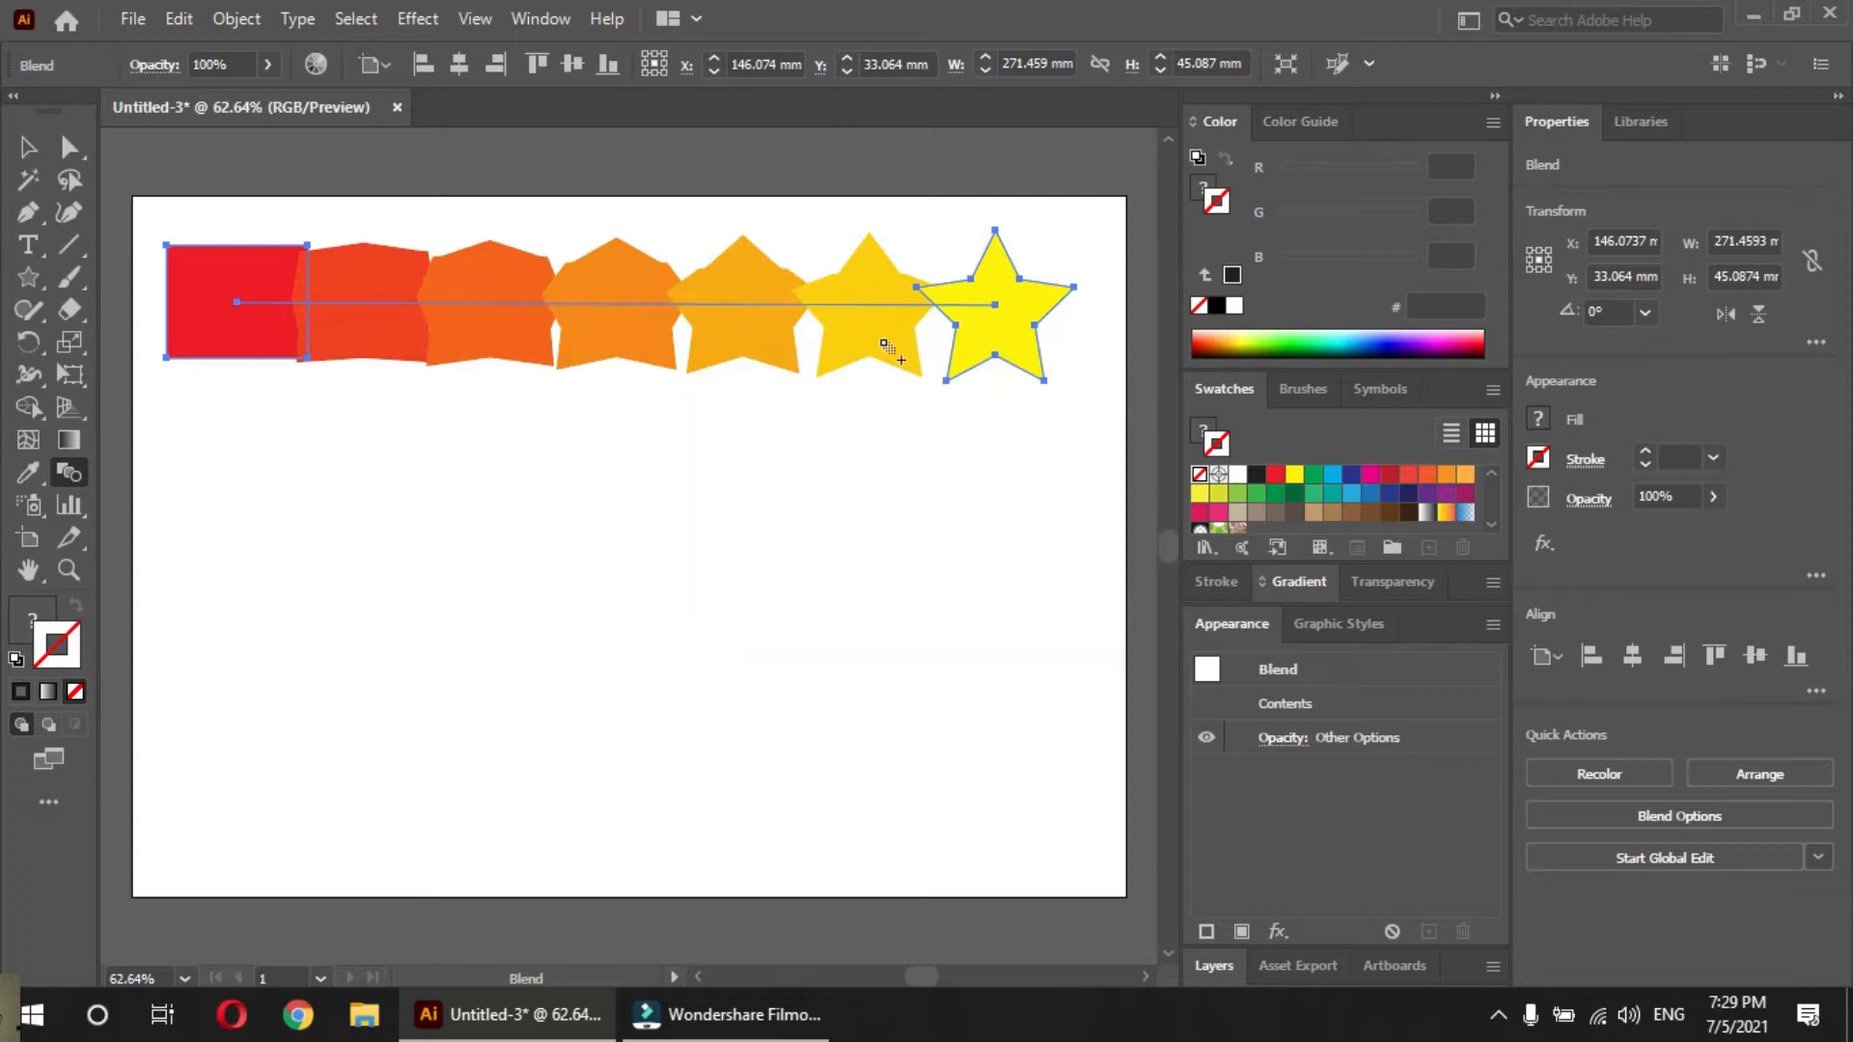
Reopen the blend's options and adjust the number of specified steps to 10
double_click(66, 471)
click(1051, 439)
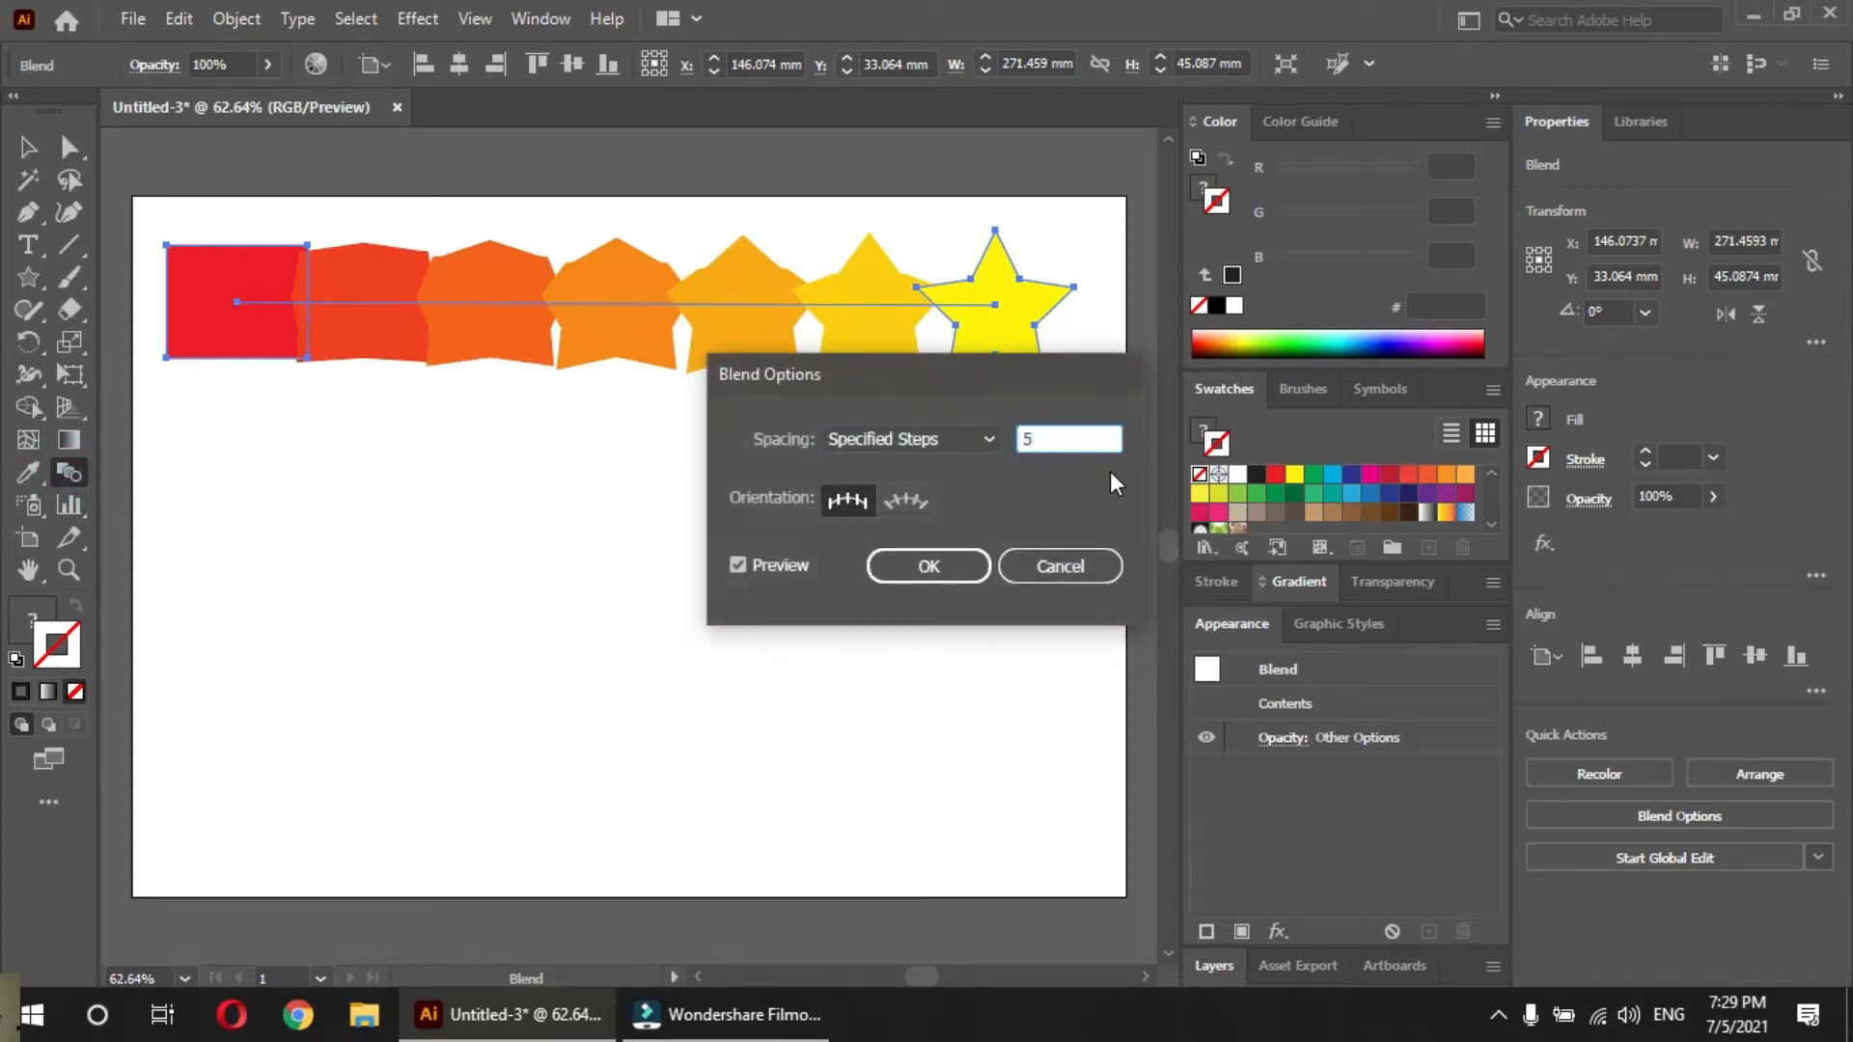
key(Up)
key(Up)
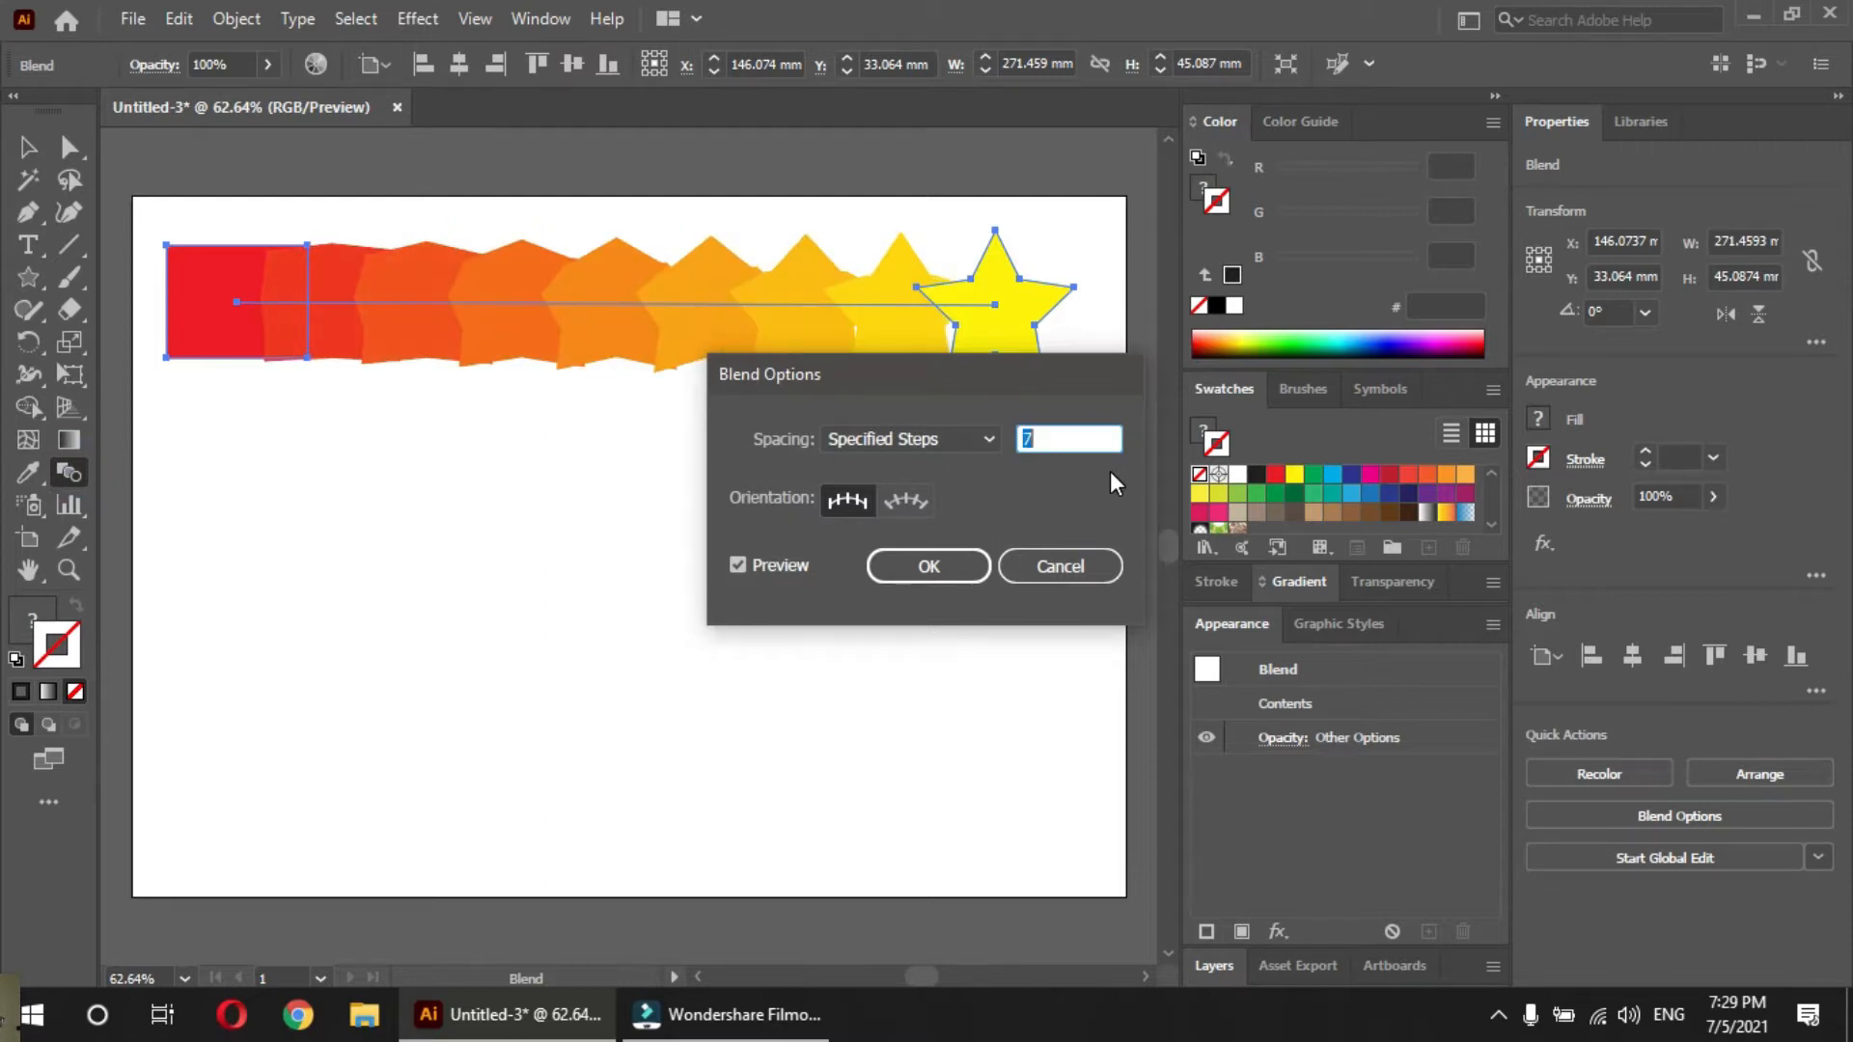
key(Up)
key(Up)
key(Up)
key(Up)
key(Up)
key(Up)
key(Up)
key(Up)
key(Up)
key(Up)
key(Up)
key(Up)
key(Up)
key(Up)
key(Down)
key(Down)
key(Down)
key(Down)
key(Down)
key(Down)
key(Down)
key(Down)
key(Down)
key(Down)
key(Down)
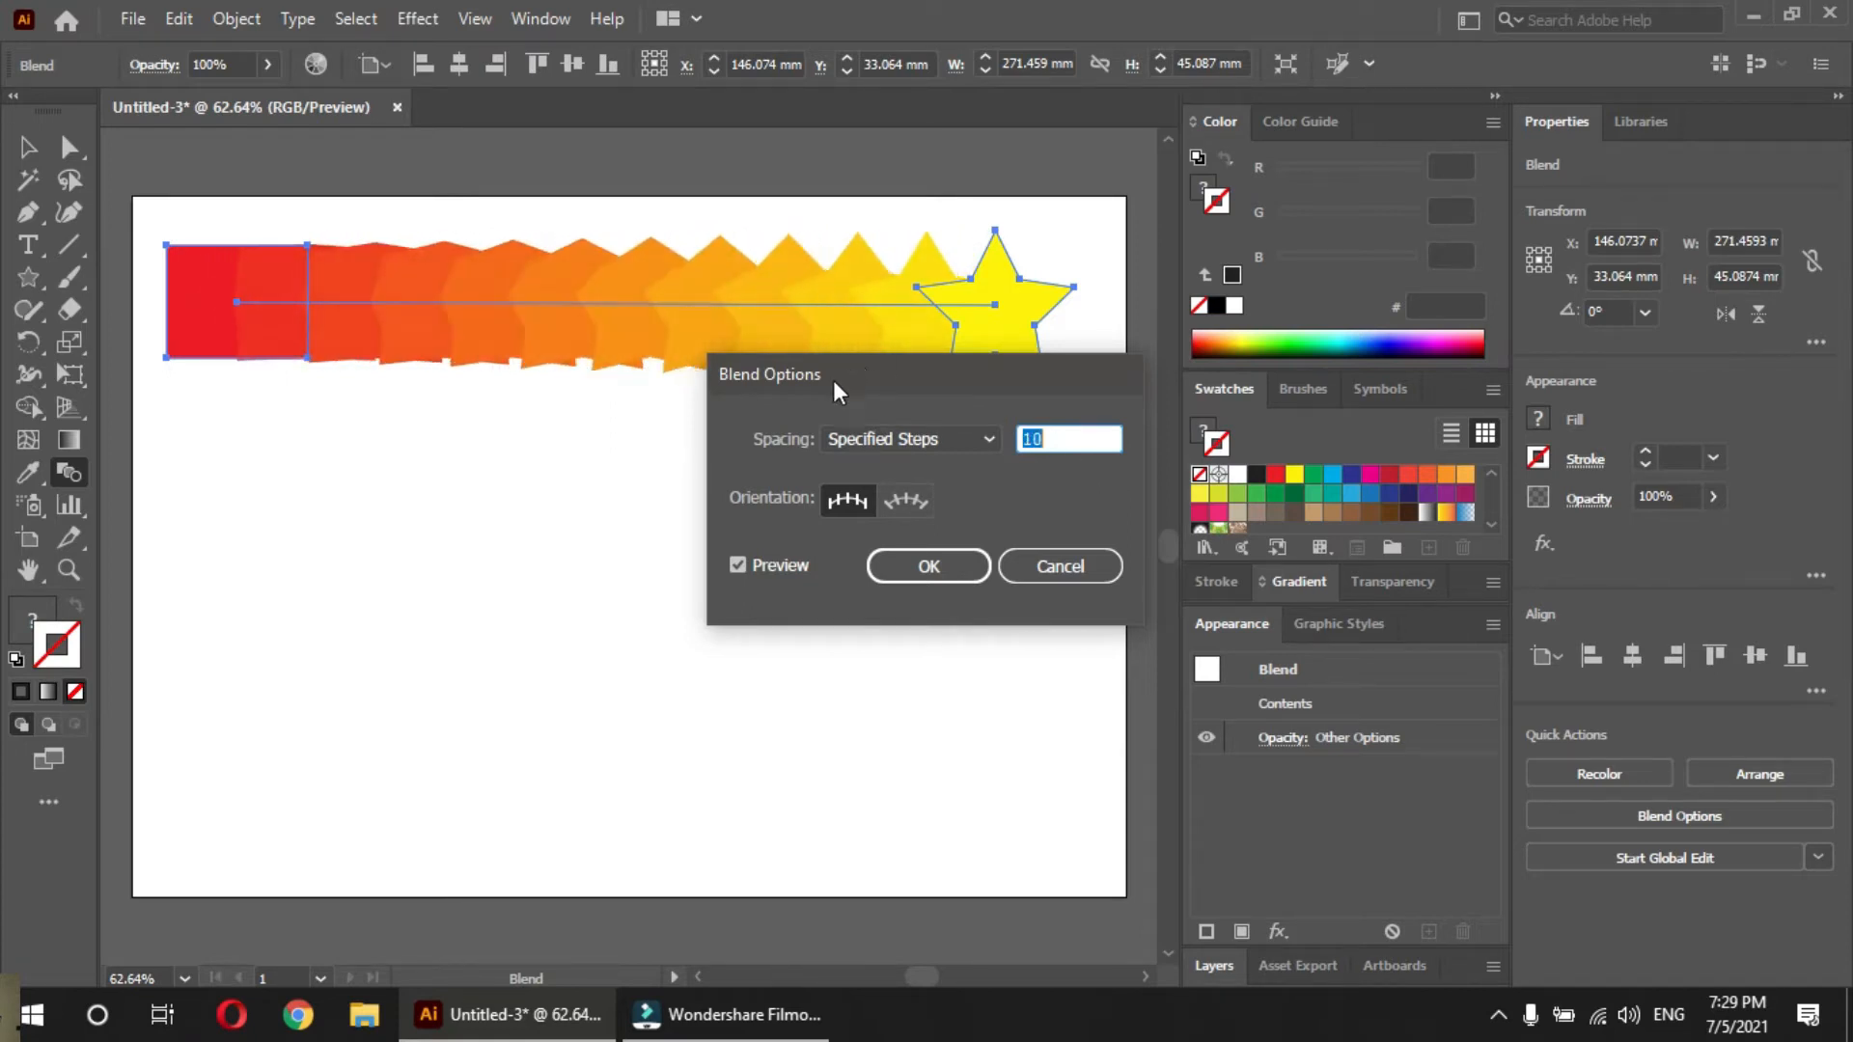
Move the Blend Options dialog clear of the artwork and raise the specified steps to 17 with the preview on
drag(848, 373, 505, 527)
click(392, 722)
click(396, 722)
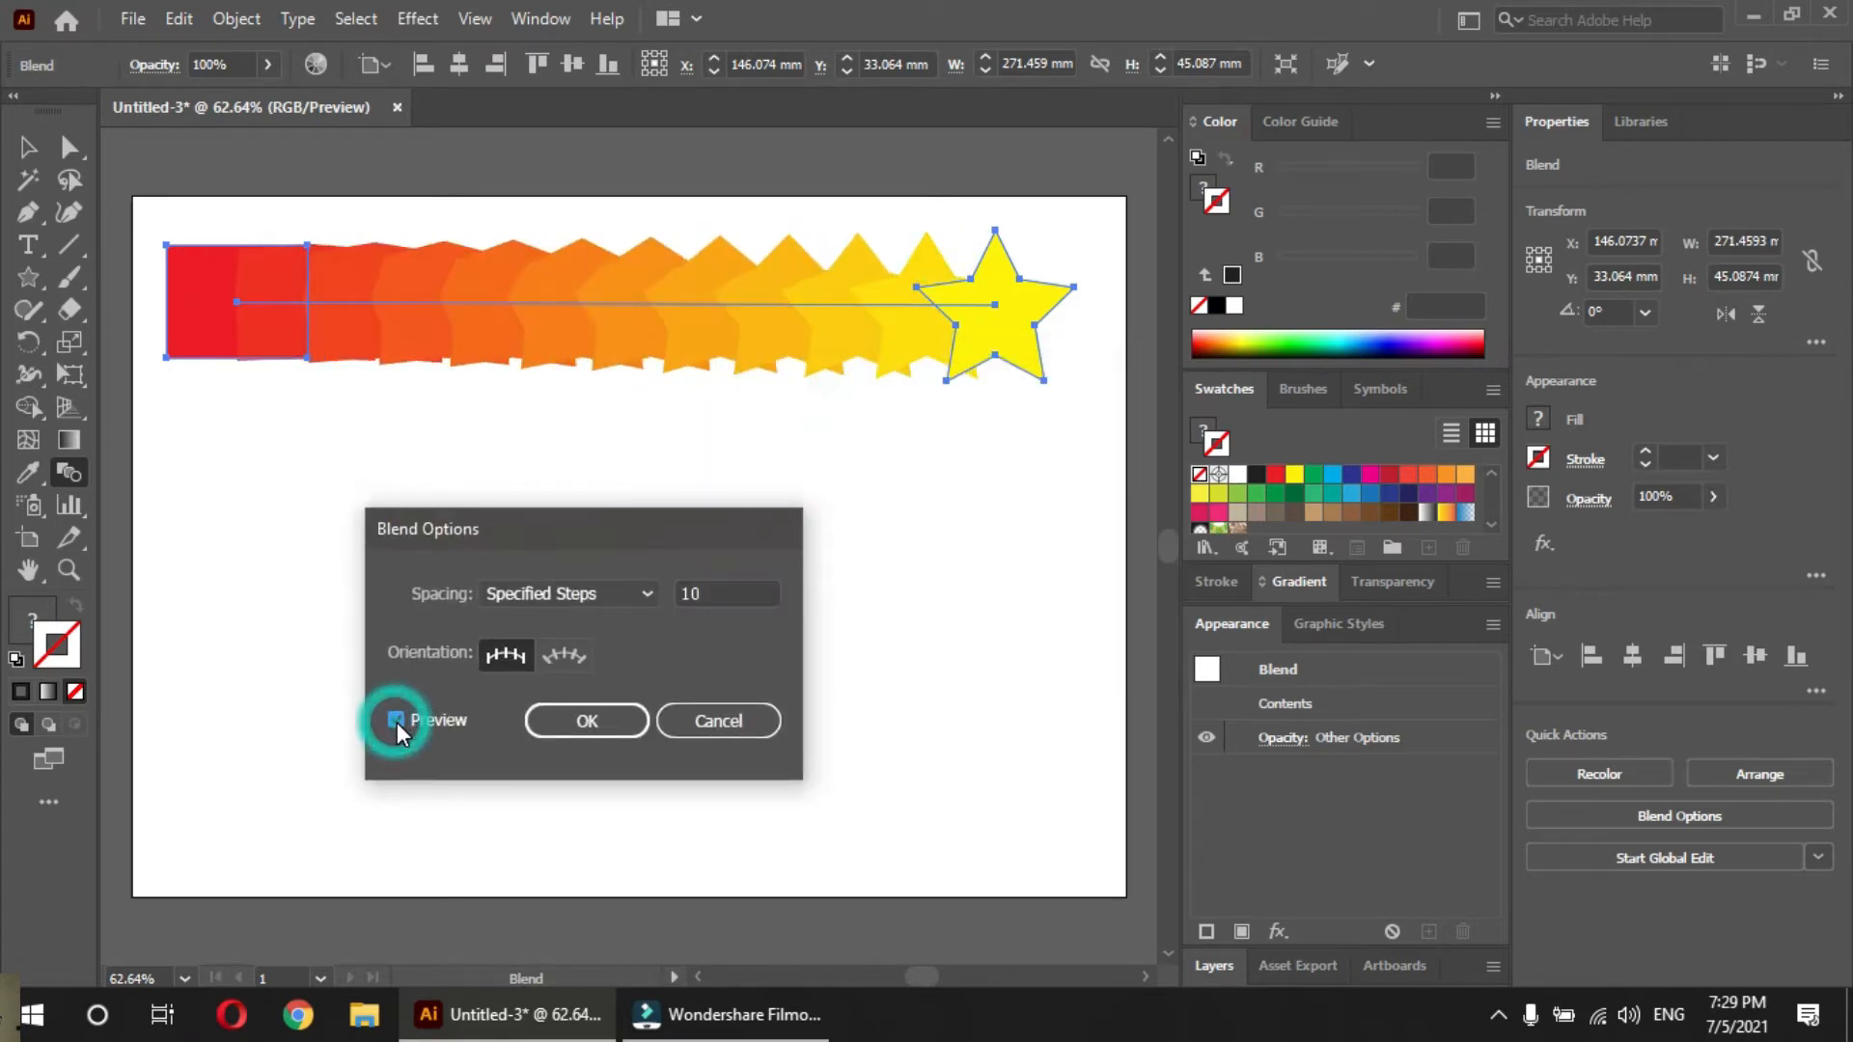
click(759, 589)
key(Up)
key(Up)
key(Up)
key(Up)
key(Up)
key(Up)
key(Up)
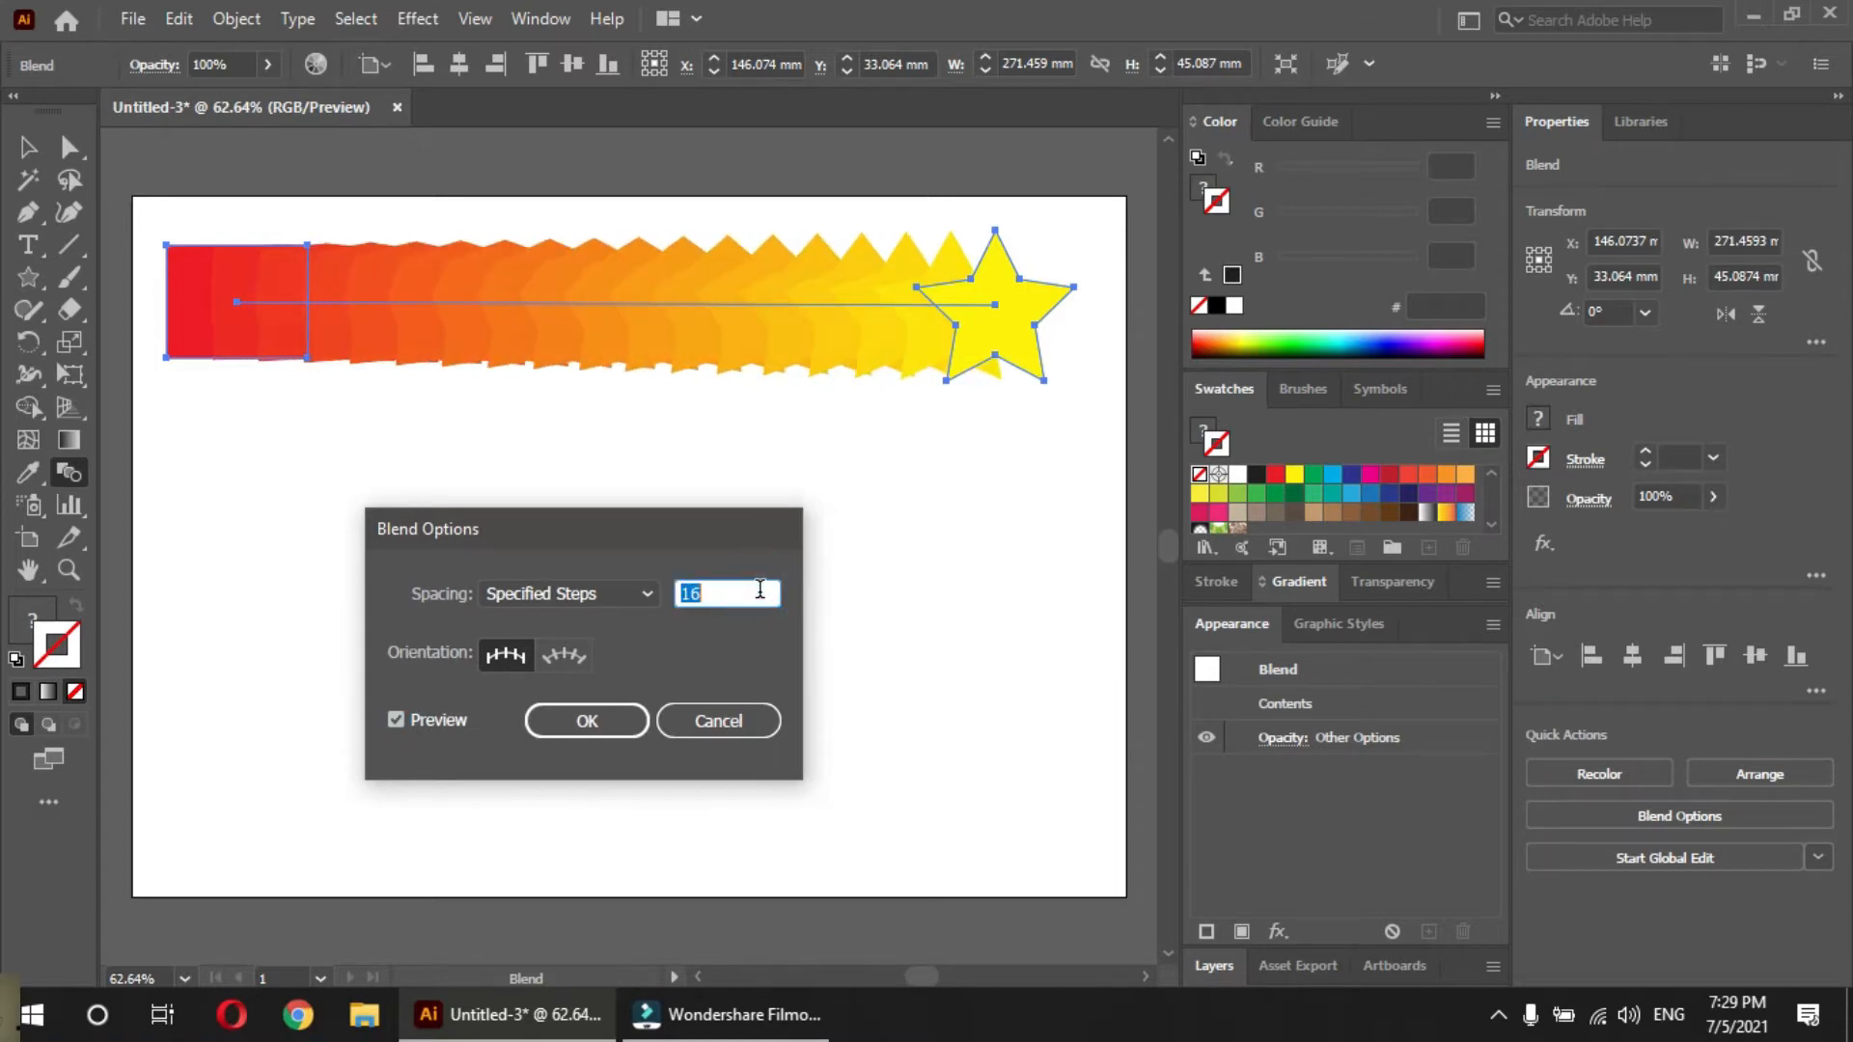
Try Smooth Color spacing on the rectangle-to-star blend, and switch it back to Specified Steps with 7 steps
click(600, 597)
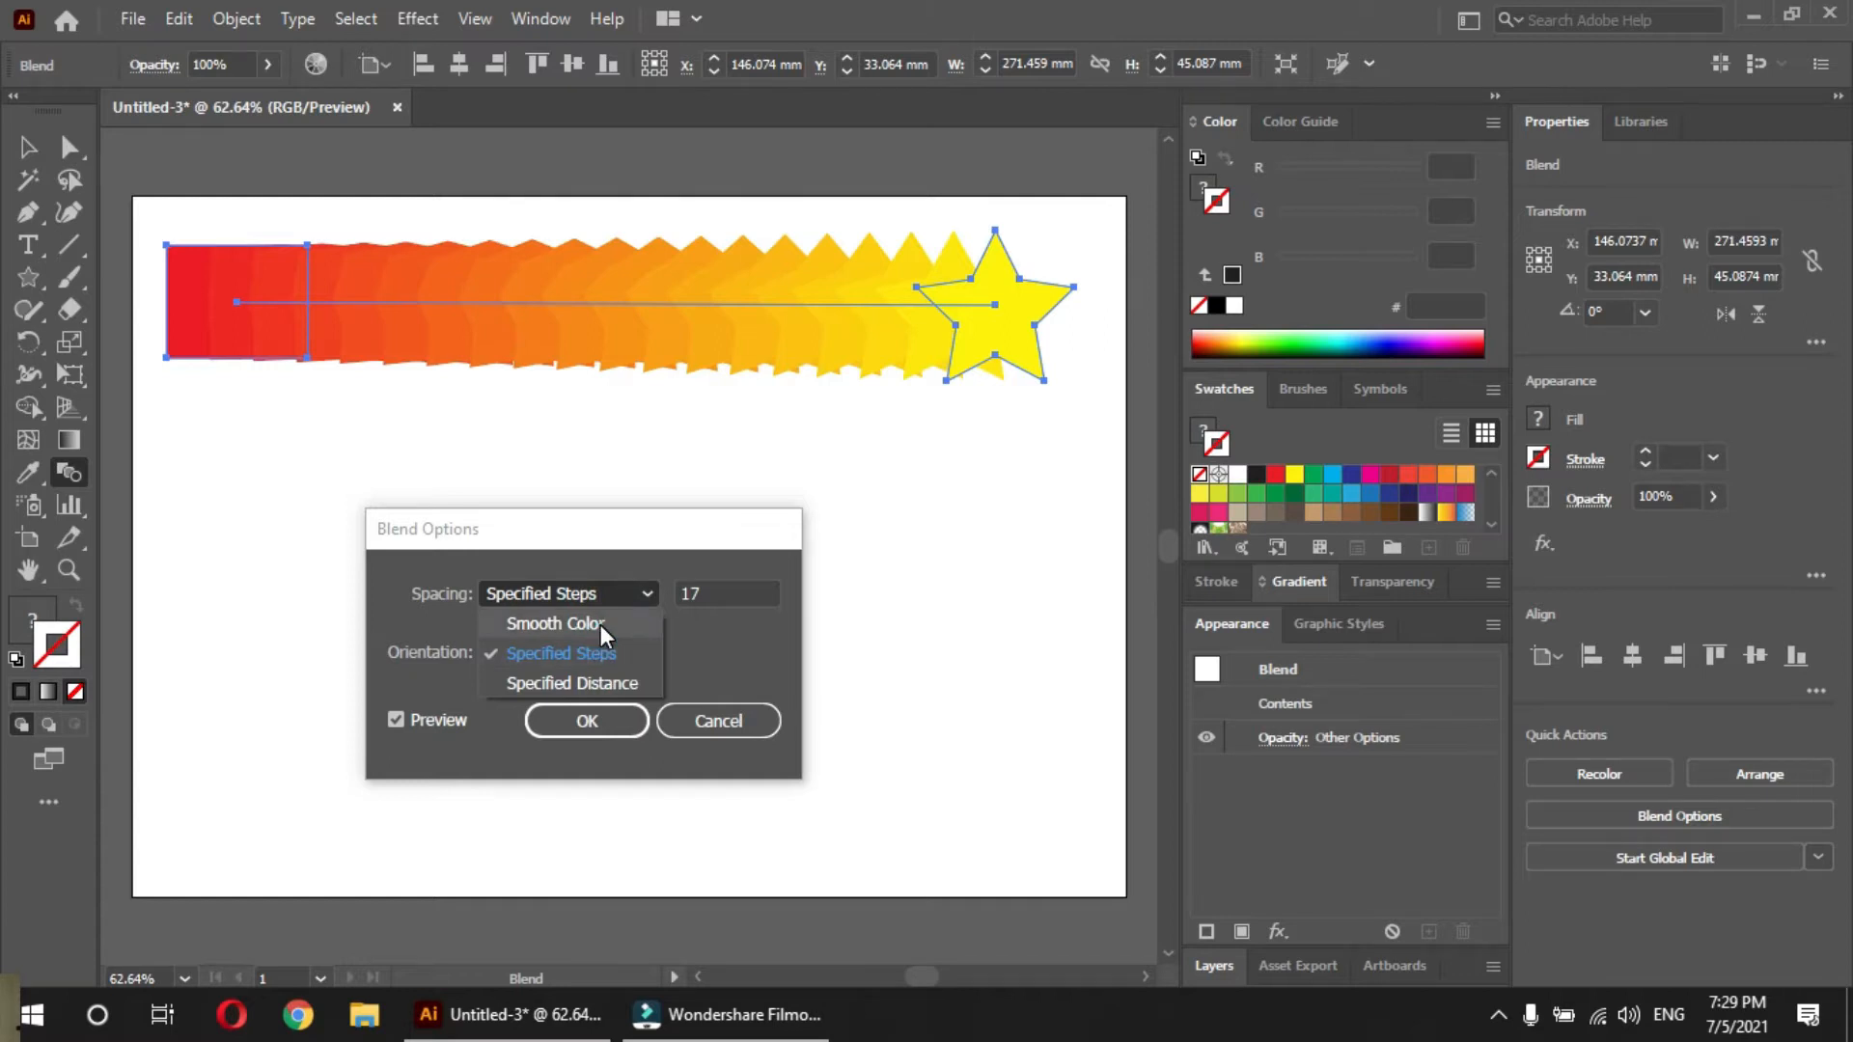
click(600, 623)
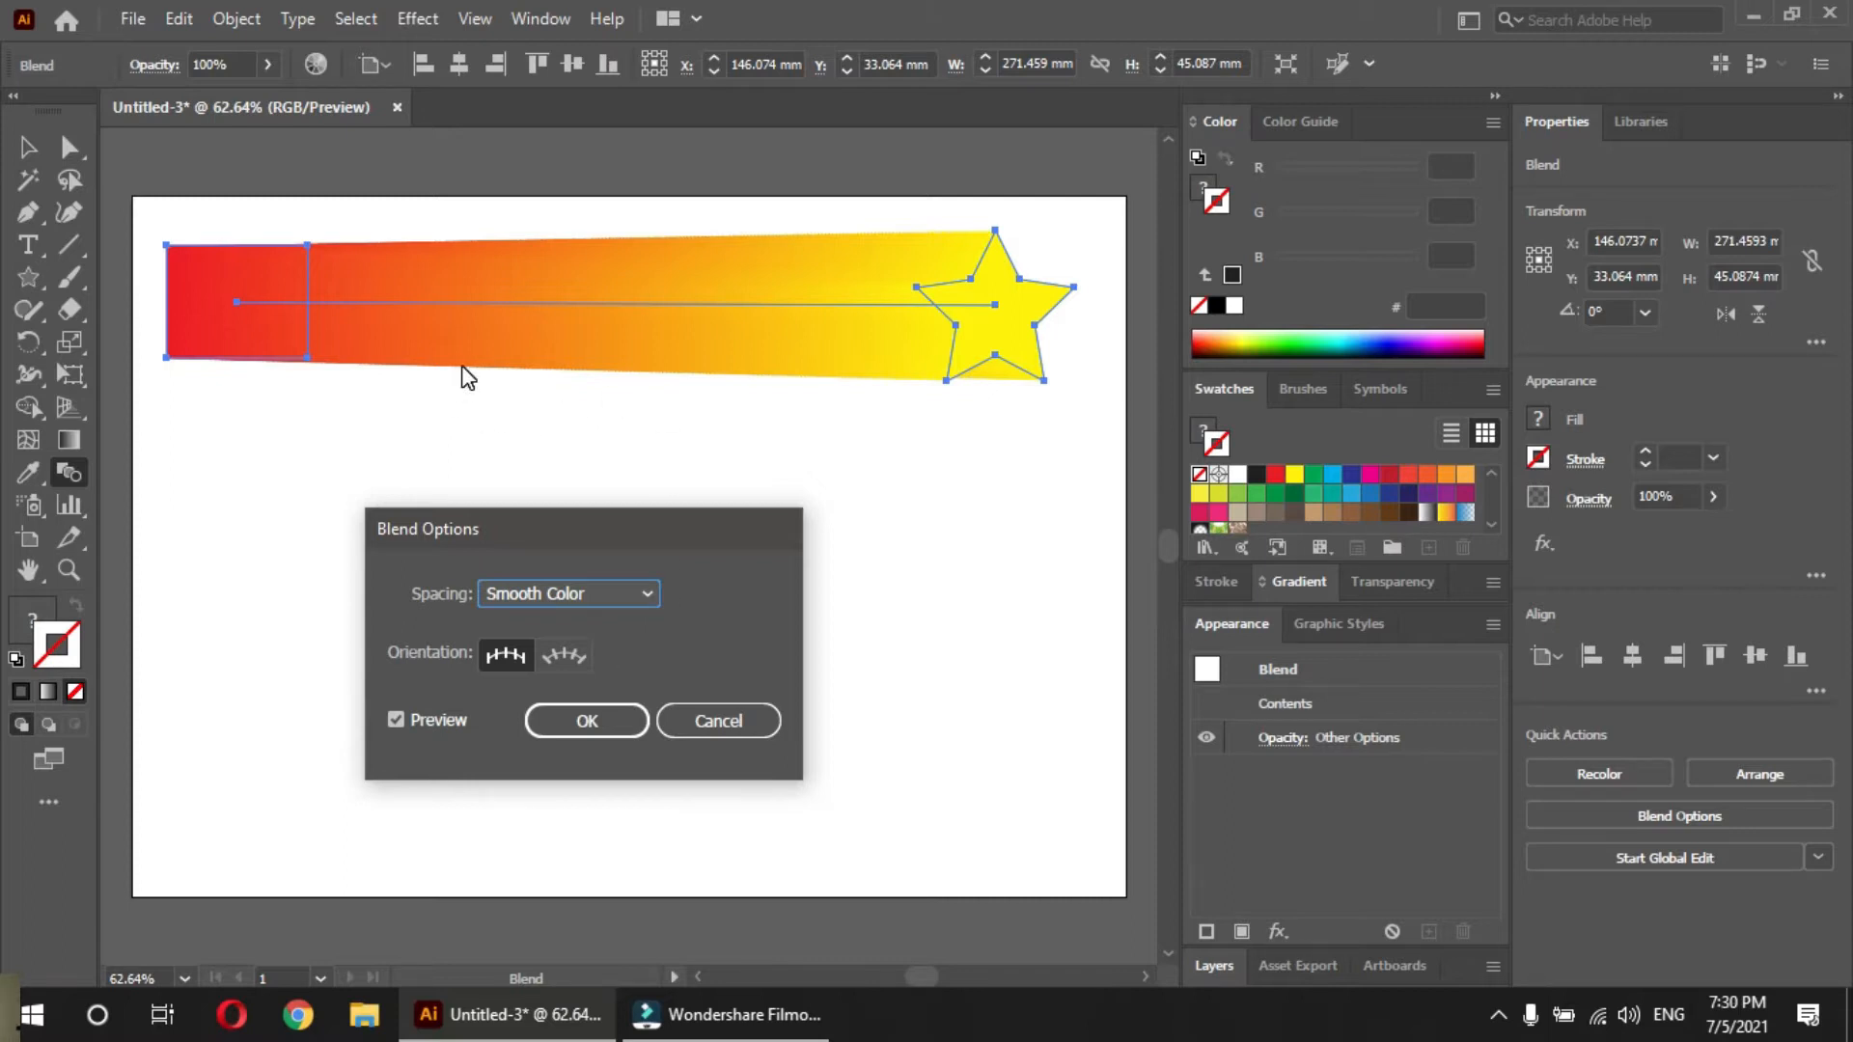
click(603, 605)
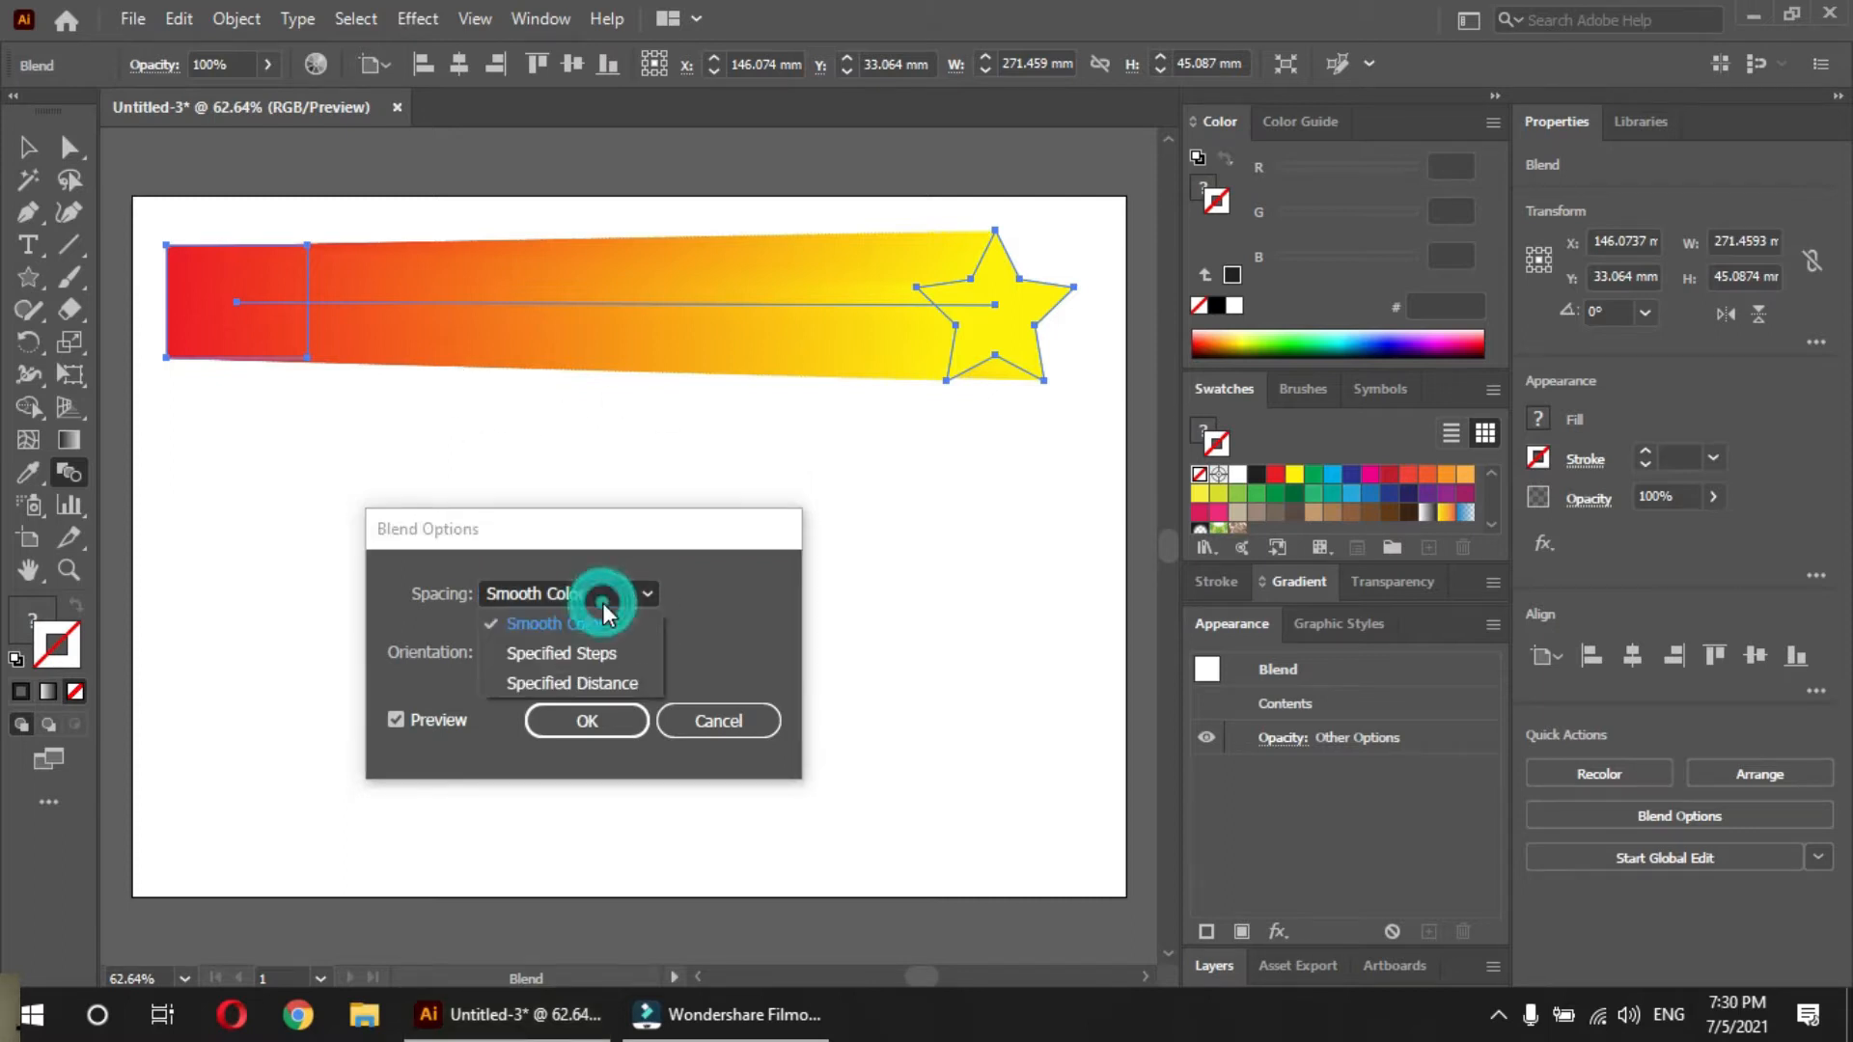
click(583, 650)
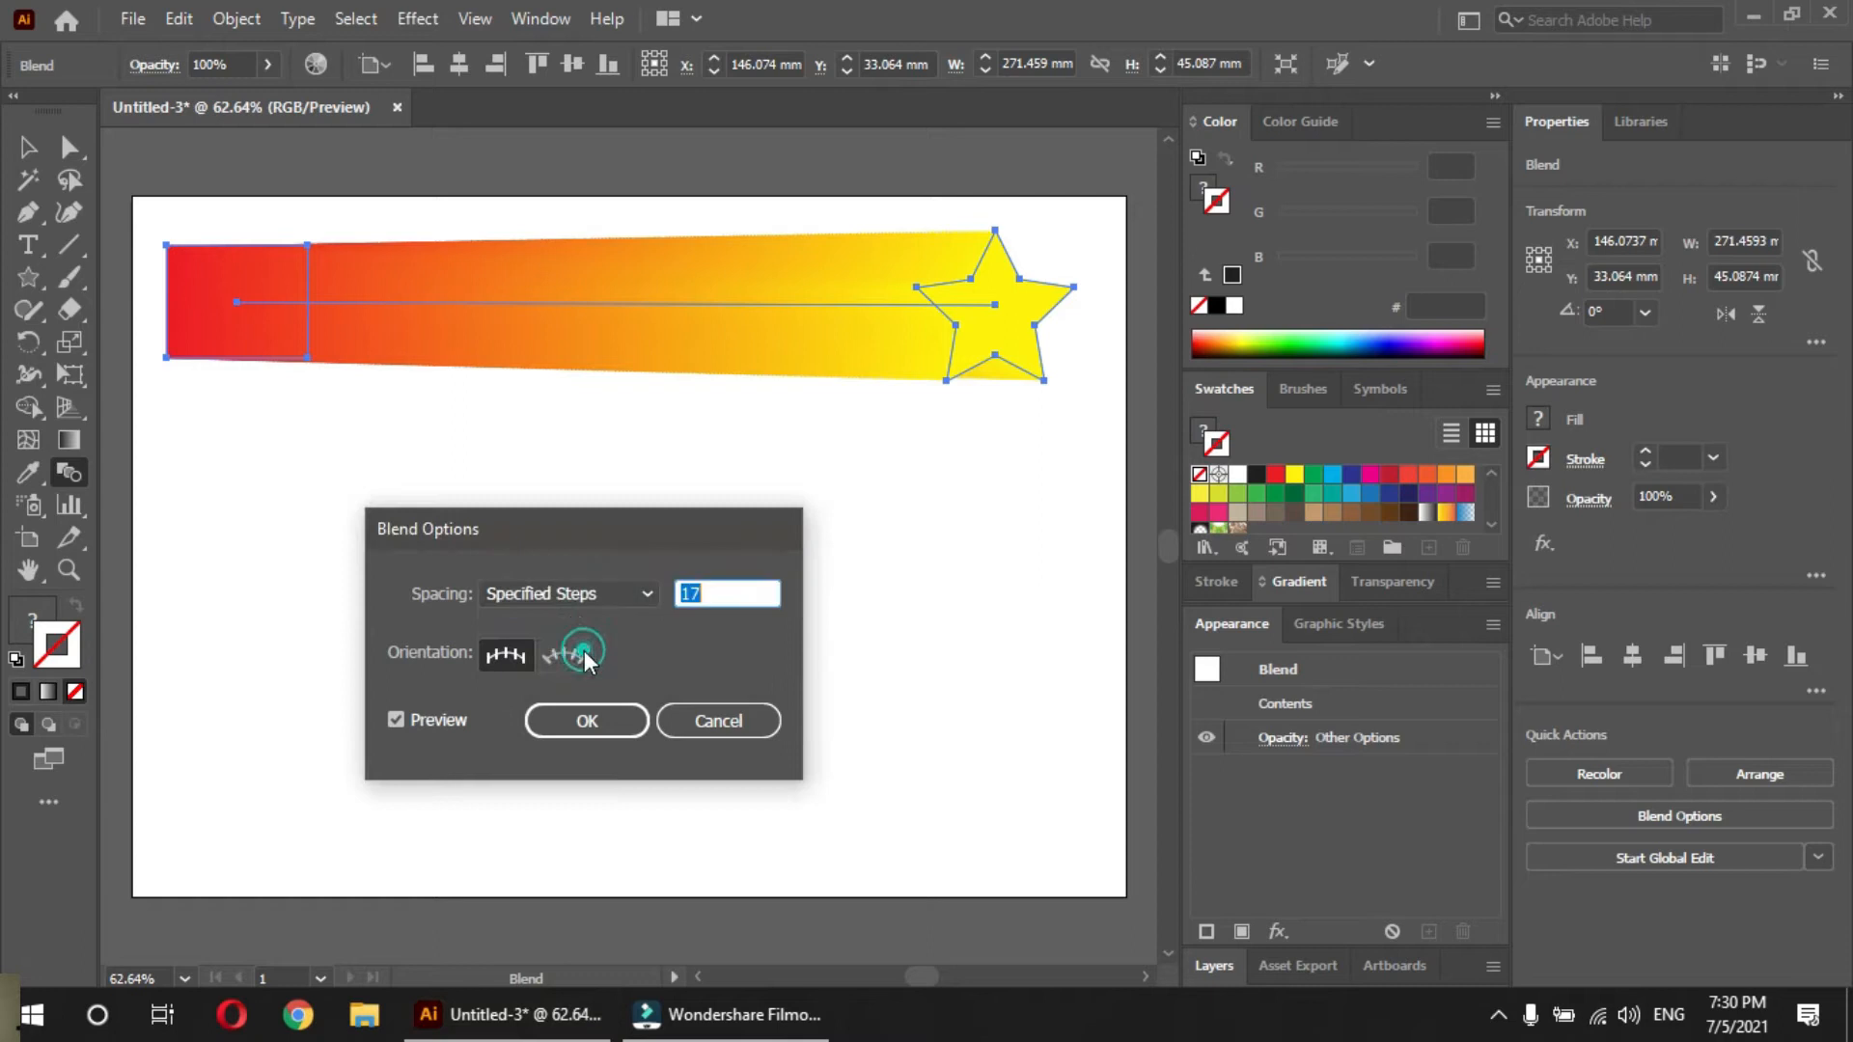
double_click(718, 593)
text(8)
key(Down)
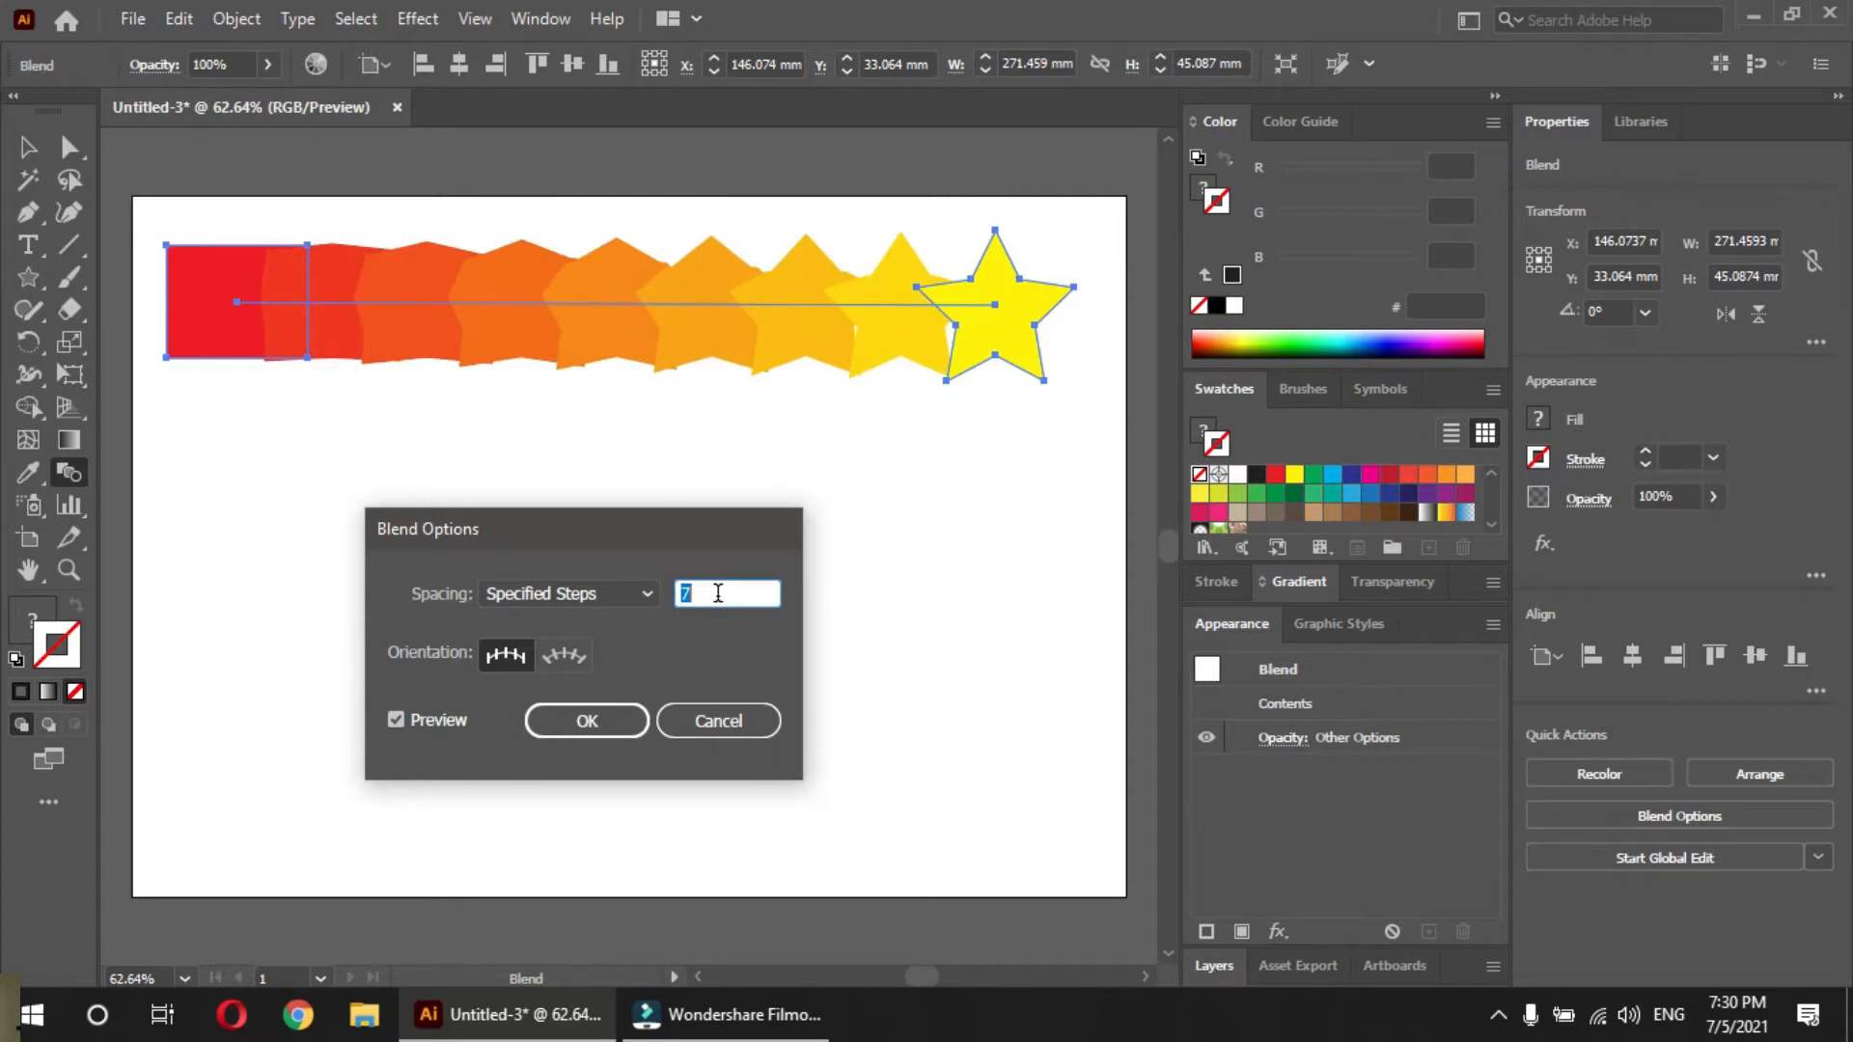
Change the blend's spacing to Specified Distance, try 5 mm, and apply a distance of 20 mm
click(603, 596)
click(571, 673)
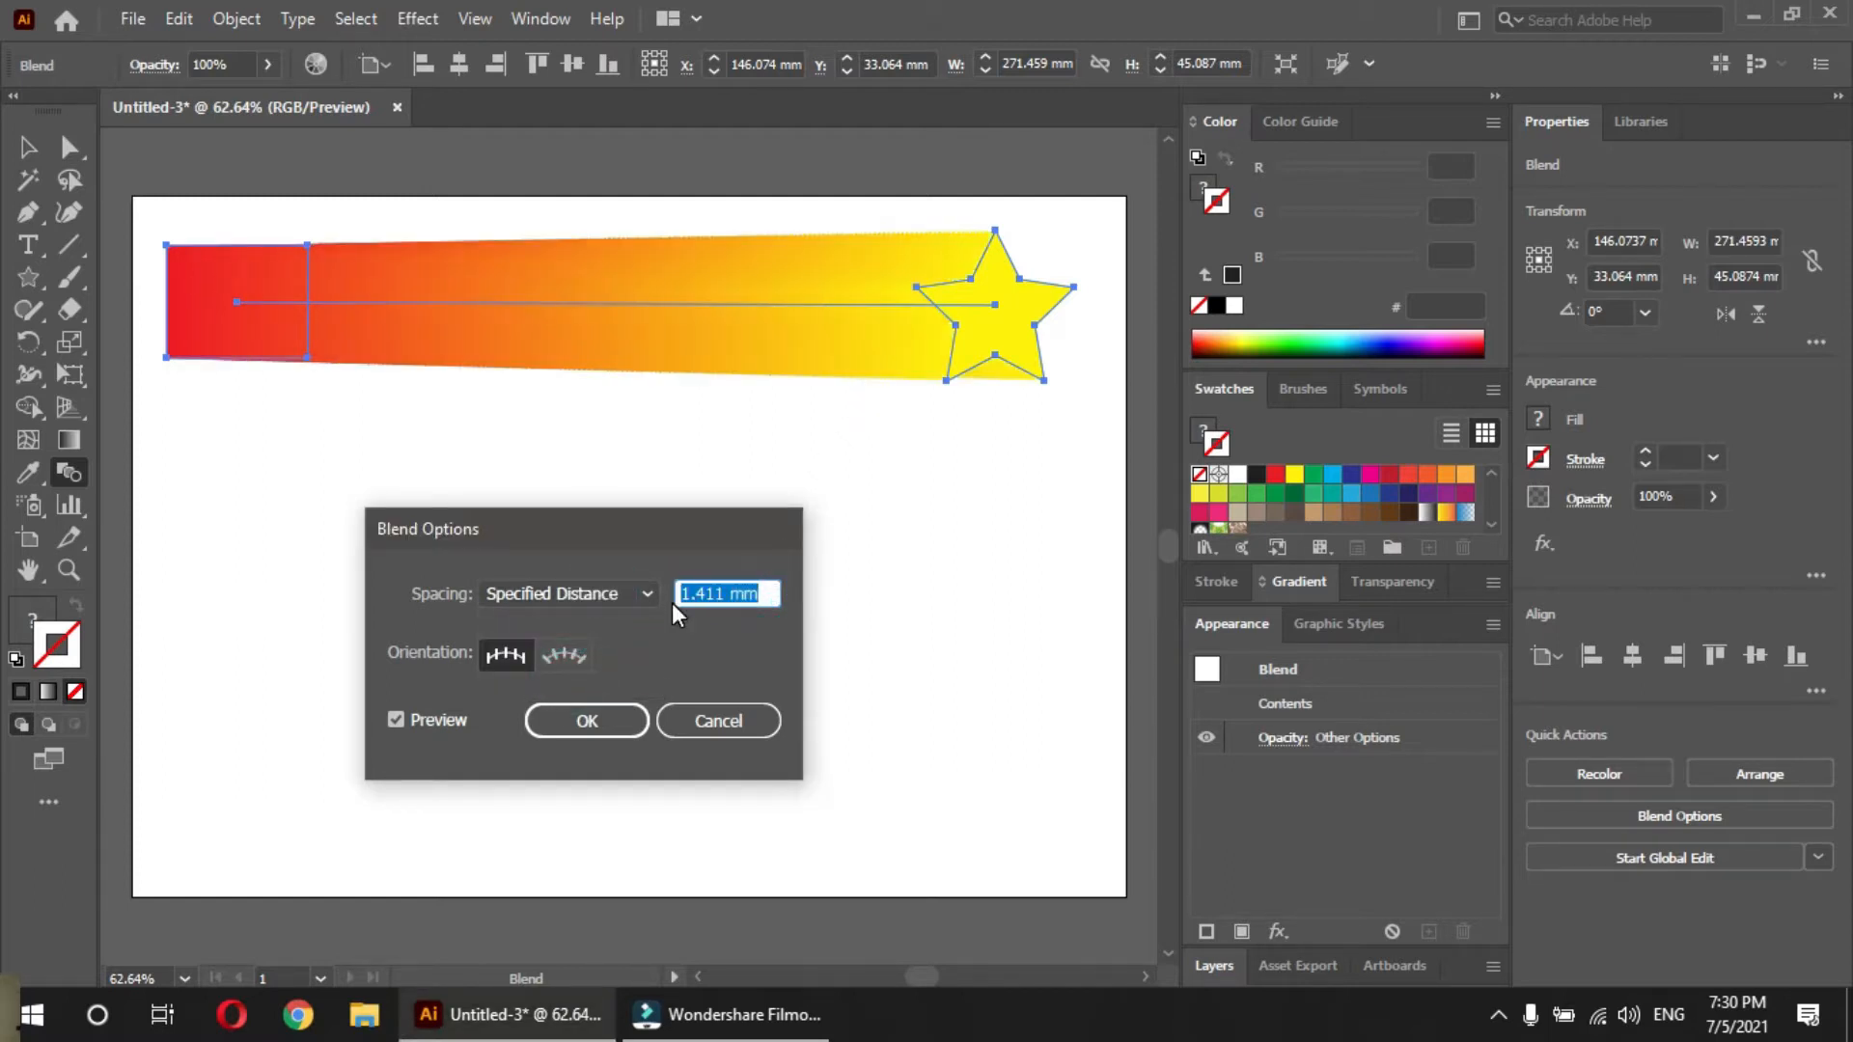
text(5)
key(Tab)
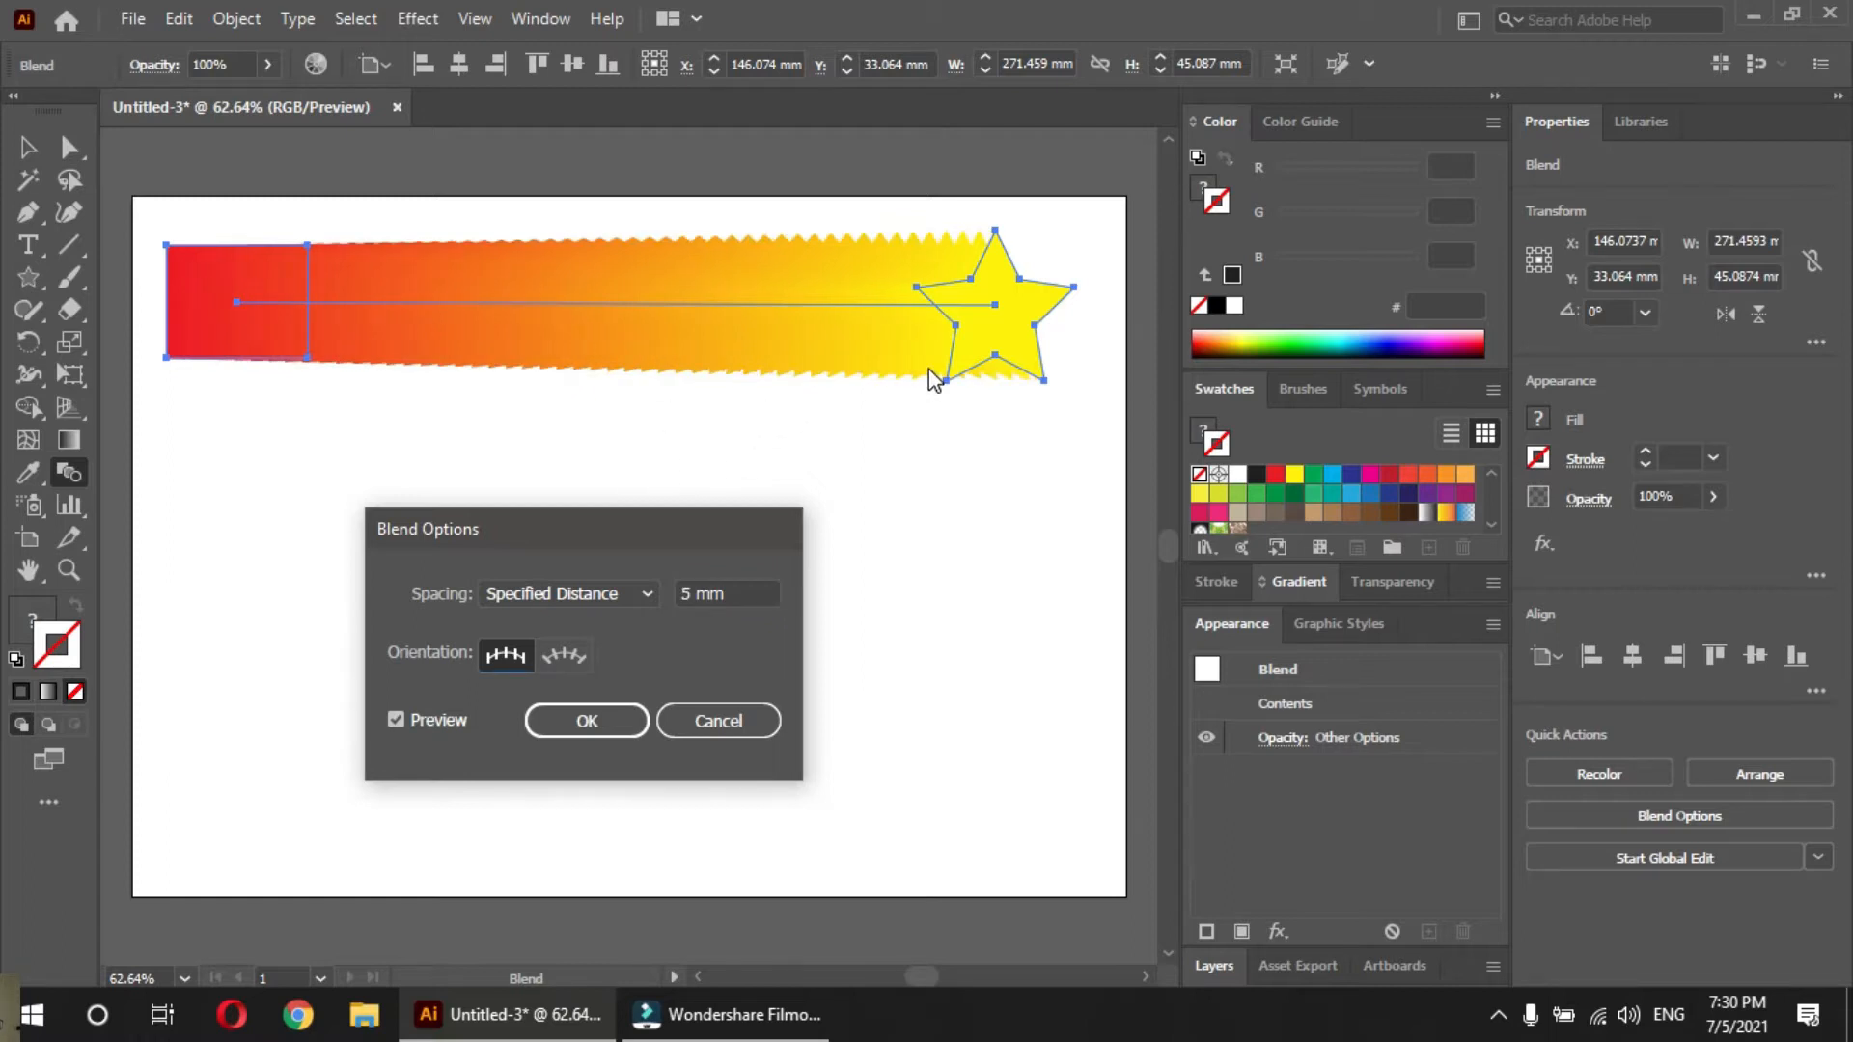
double_click(738, 593)
text(20)
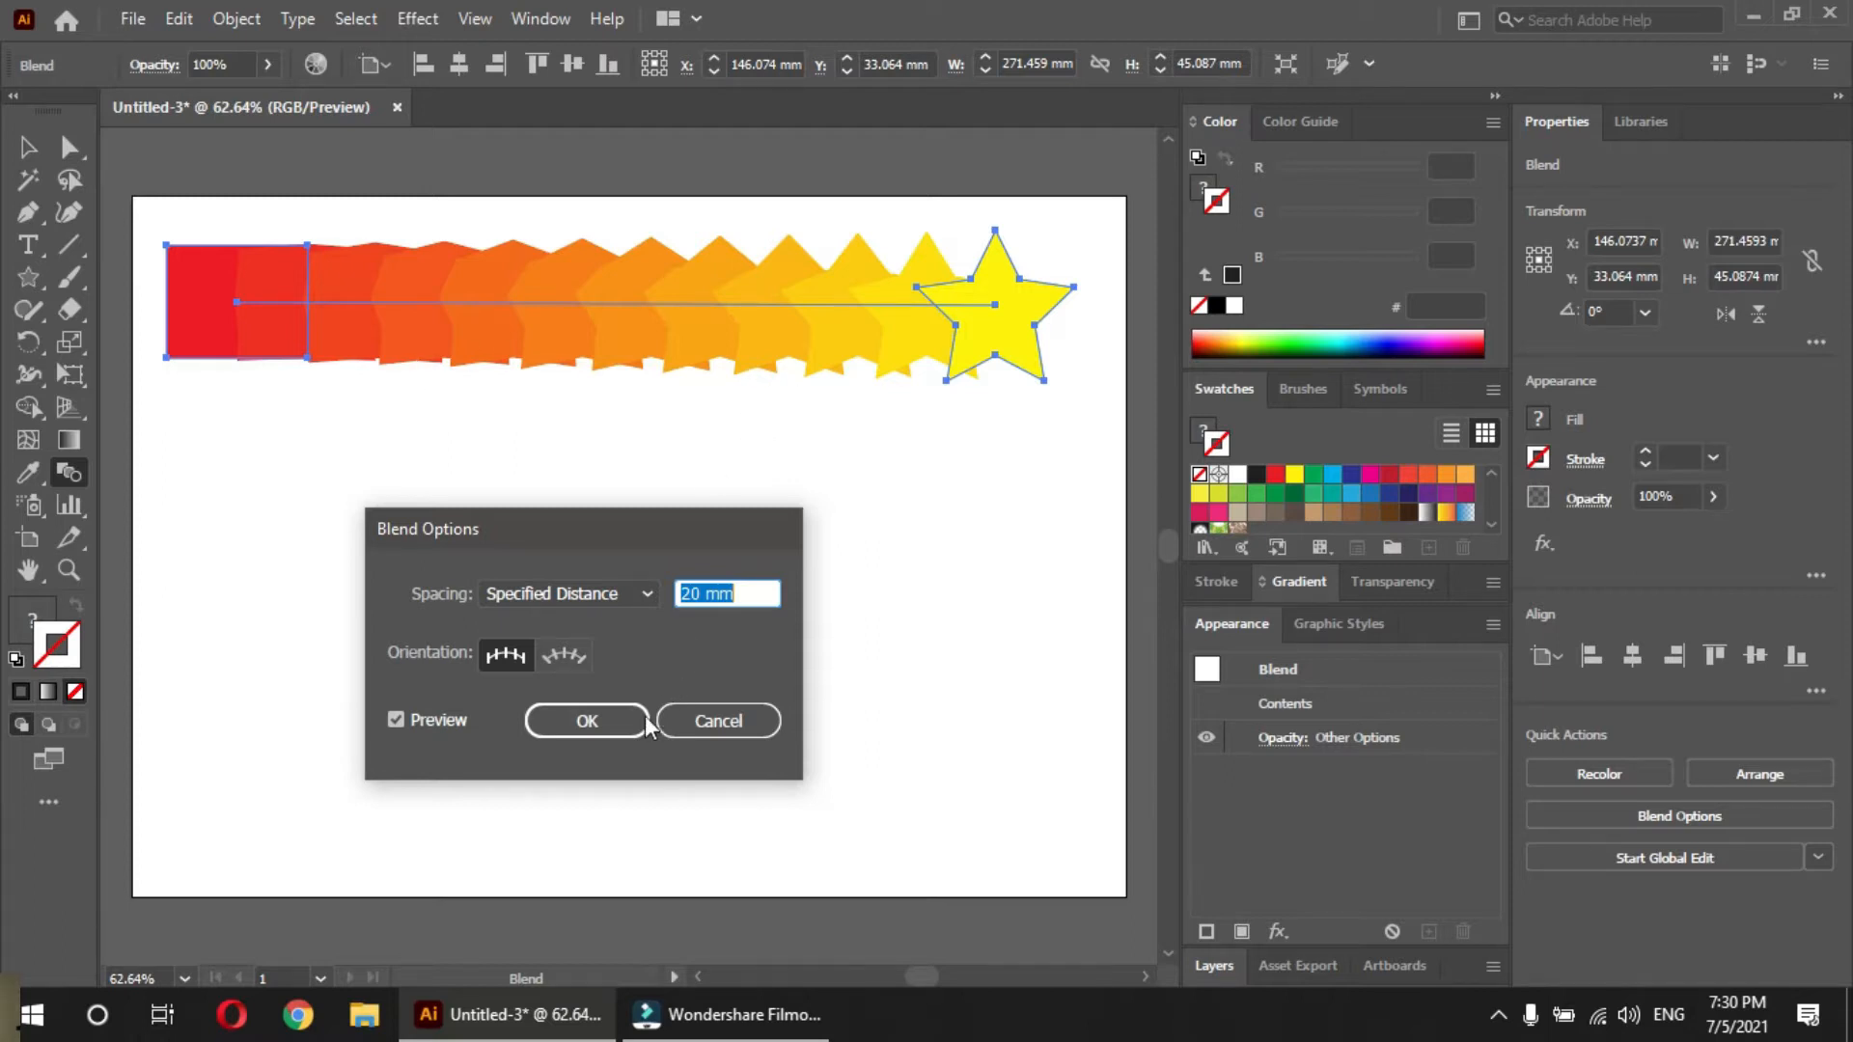
click(591, 726)
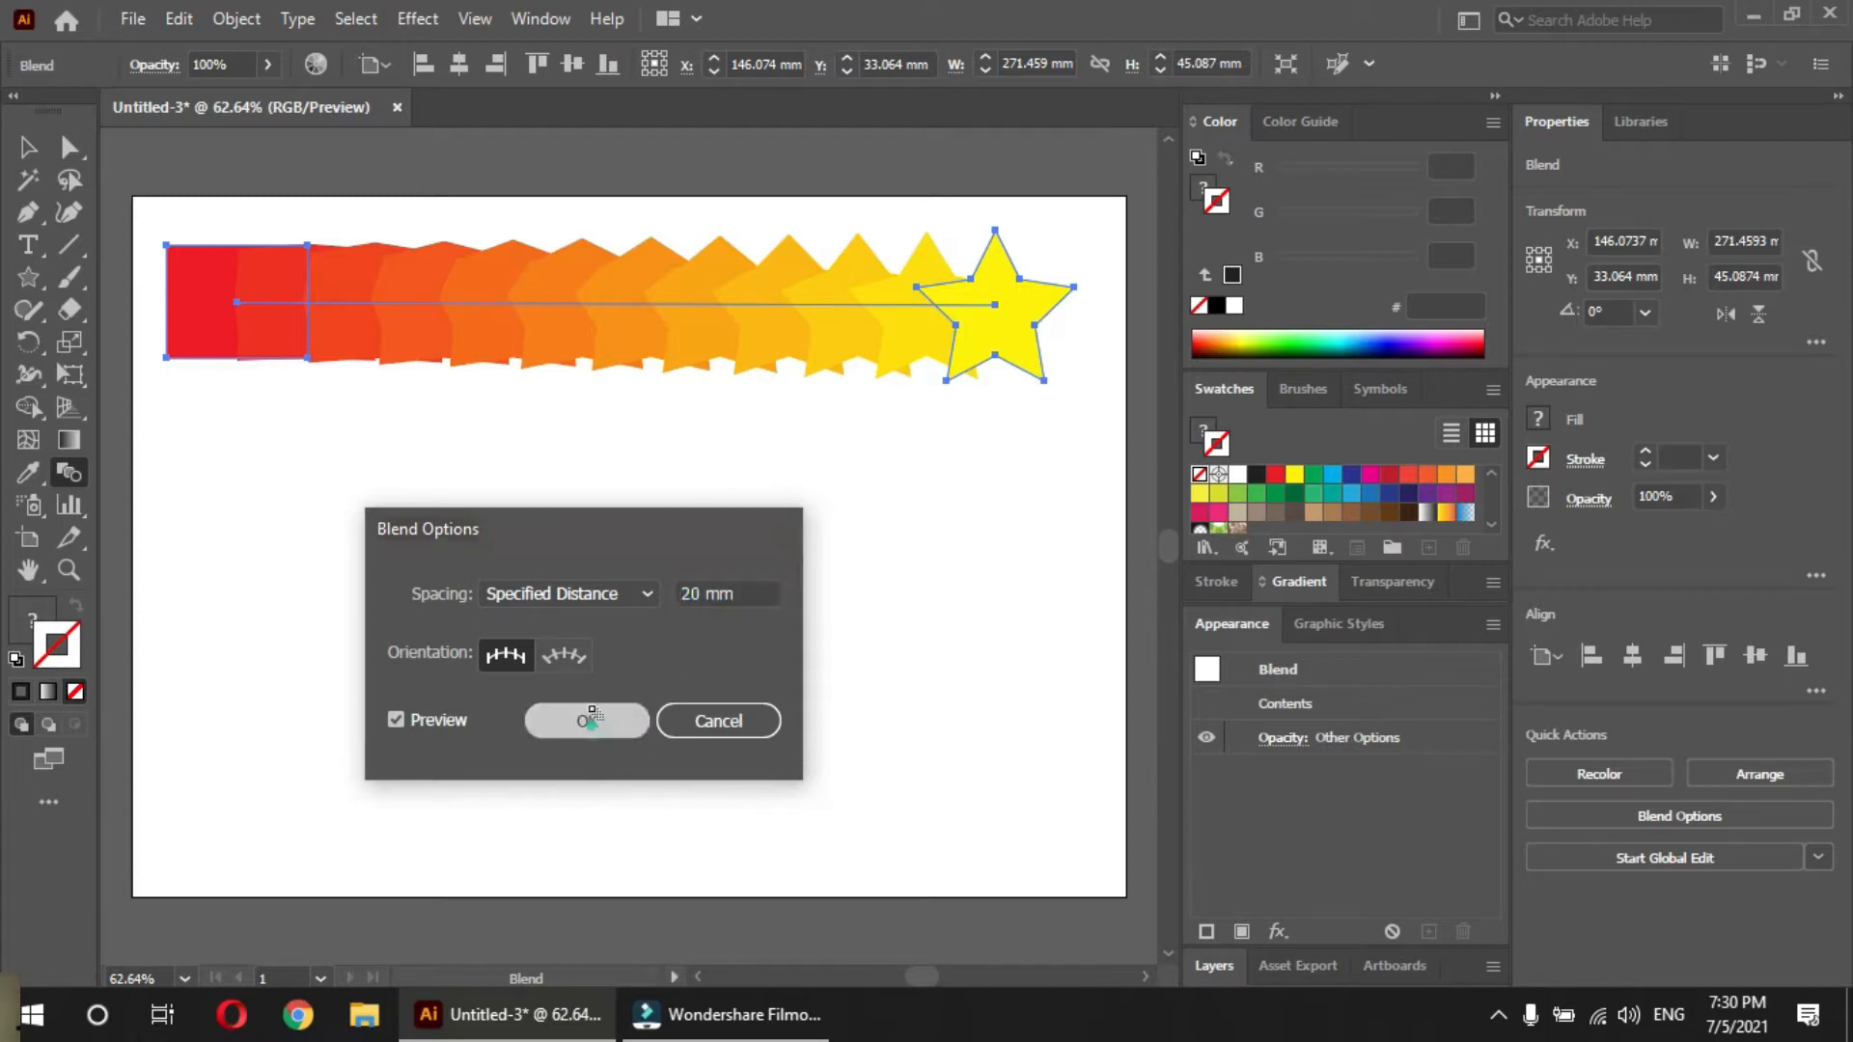
Draw a horizontal line about 232 mm long below the rectangle-to-star blend and give it a green fill
click(238, 461)
click(68, 242)
drag(229, 495, 1005, 494)
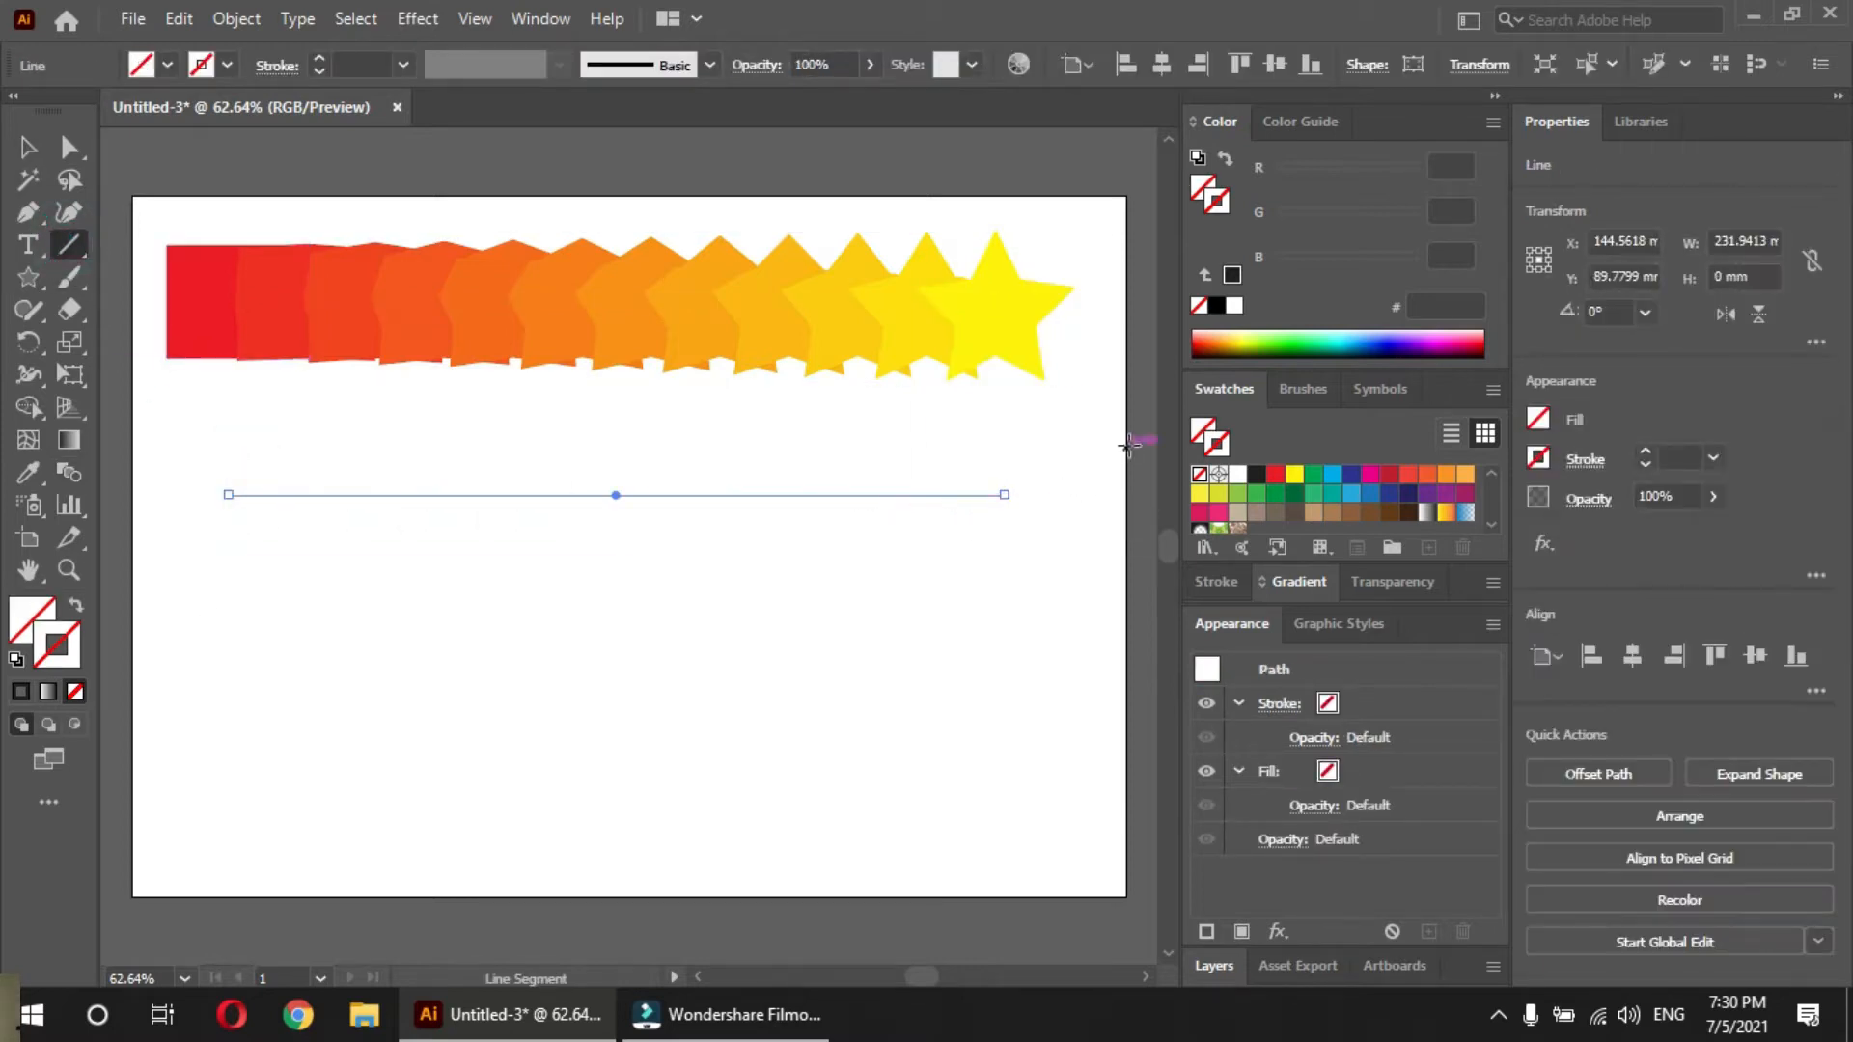
click(1256, 474)
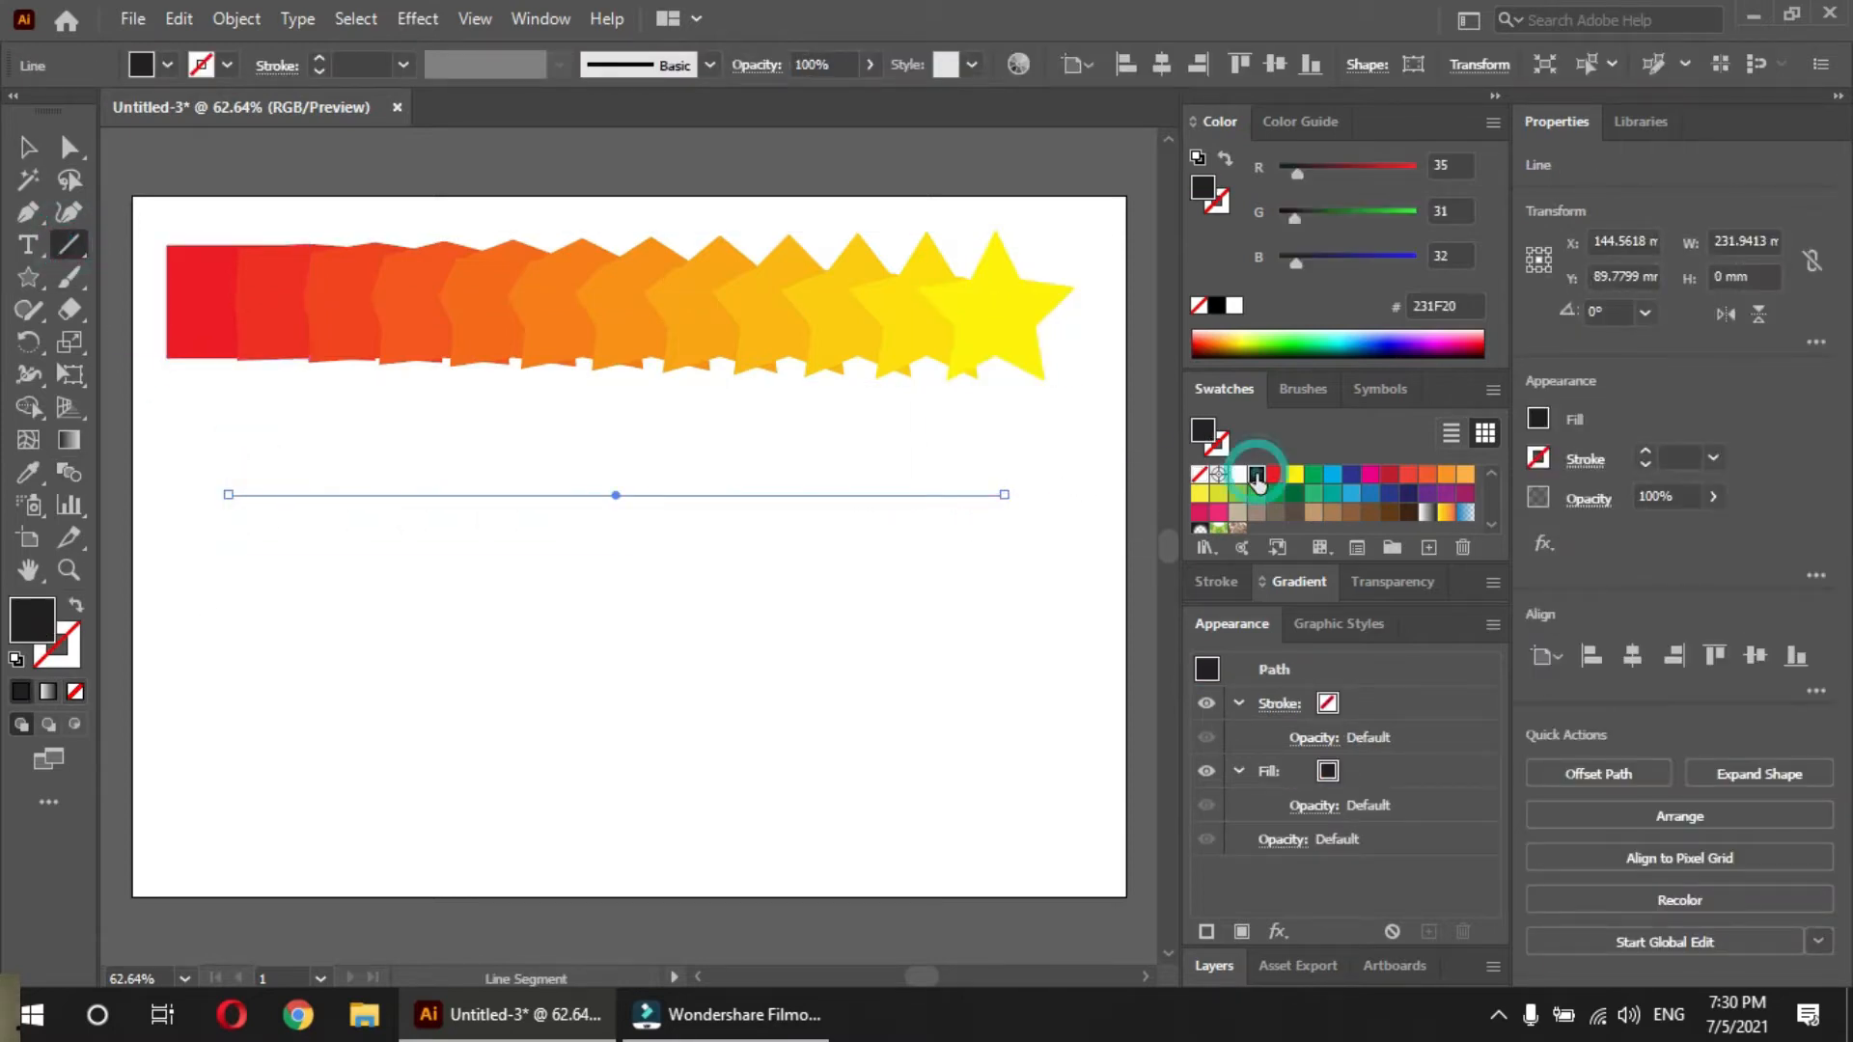
click(1314, 475)
Duplicate the green line straight down by about 90 mm
key(v)
click(615, 535)
drag(631, 496, 628, 795)
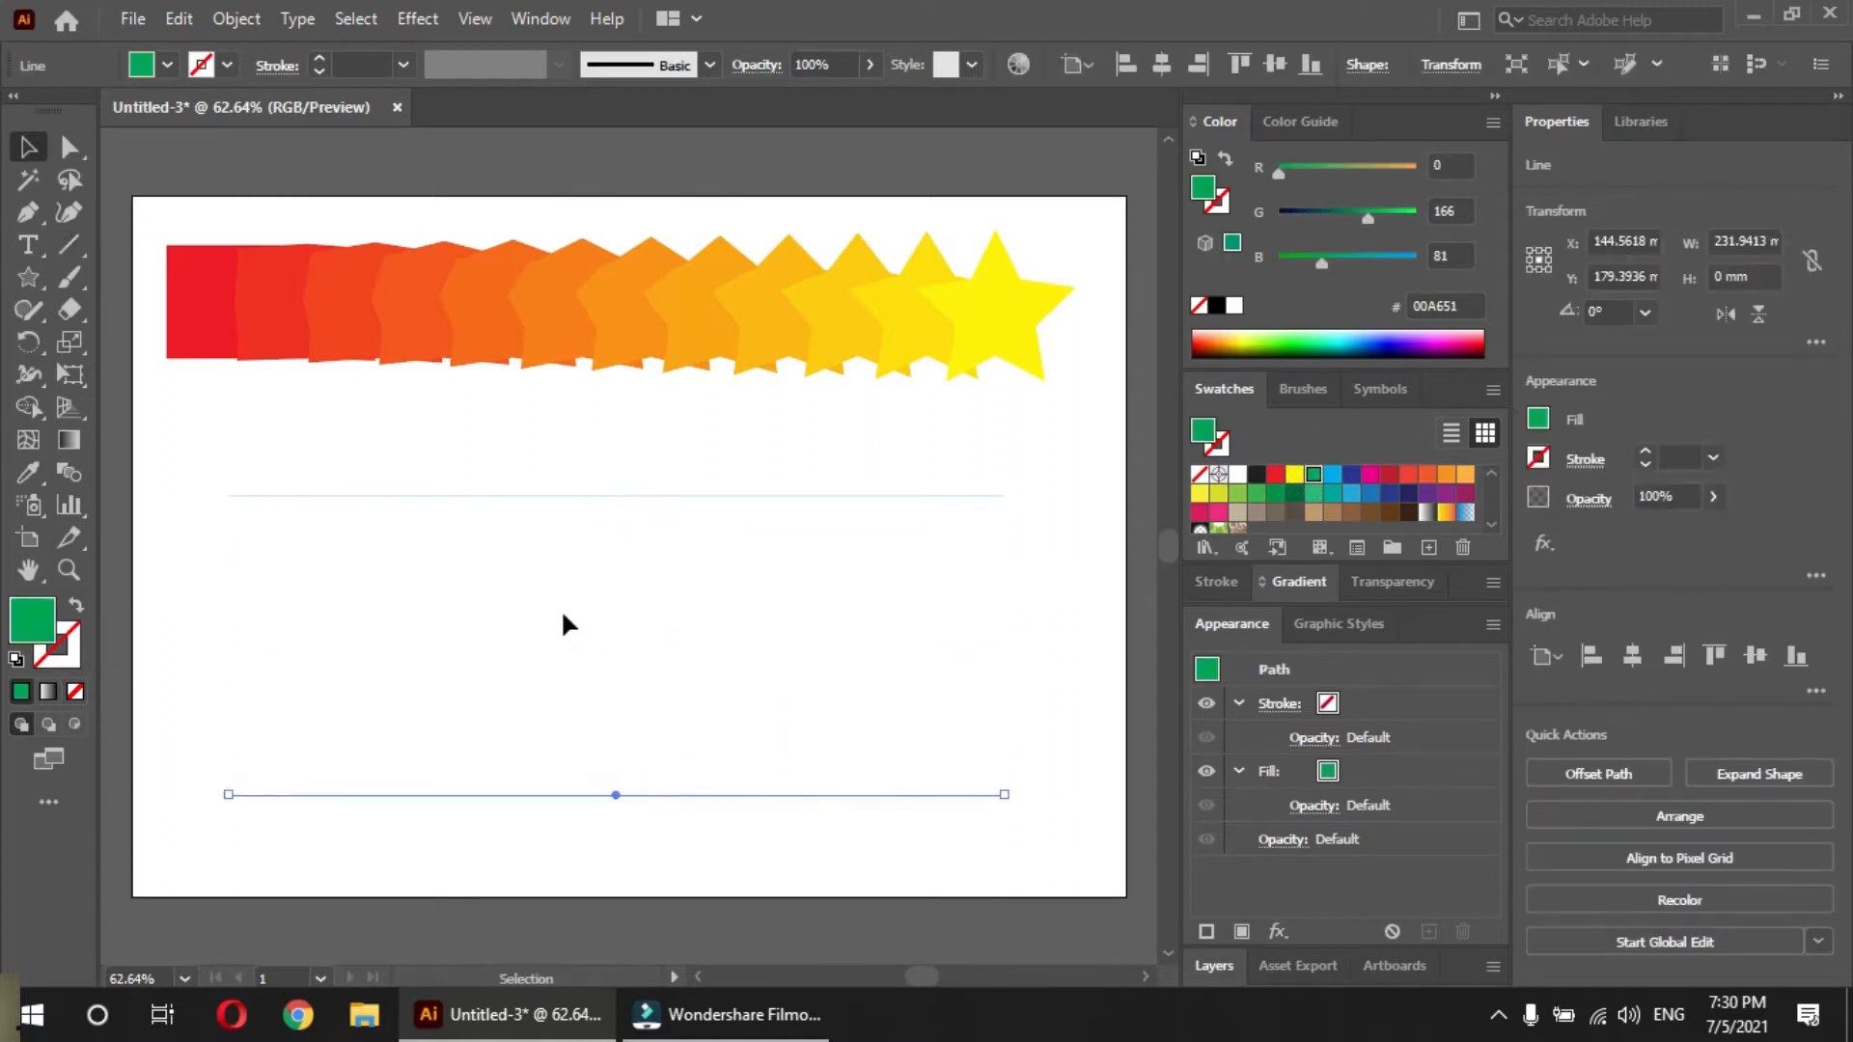
Blend the upper green line into the lower one with the Blend tool, and undo that blend
shift+click(438, 496)
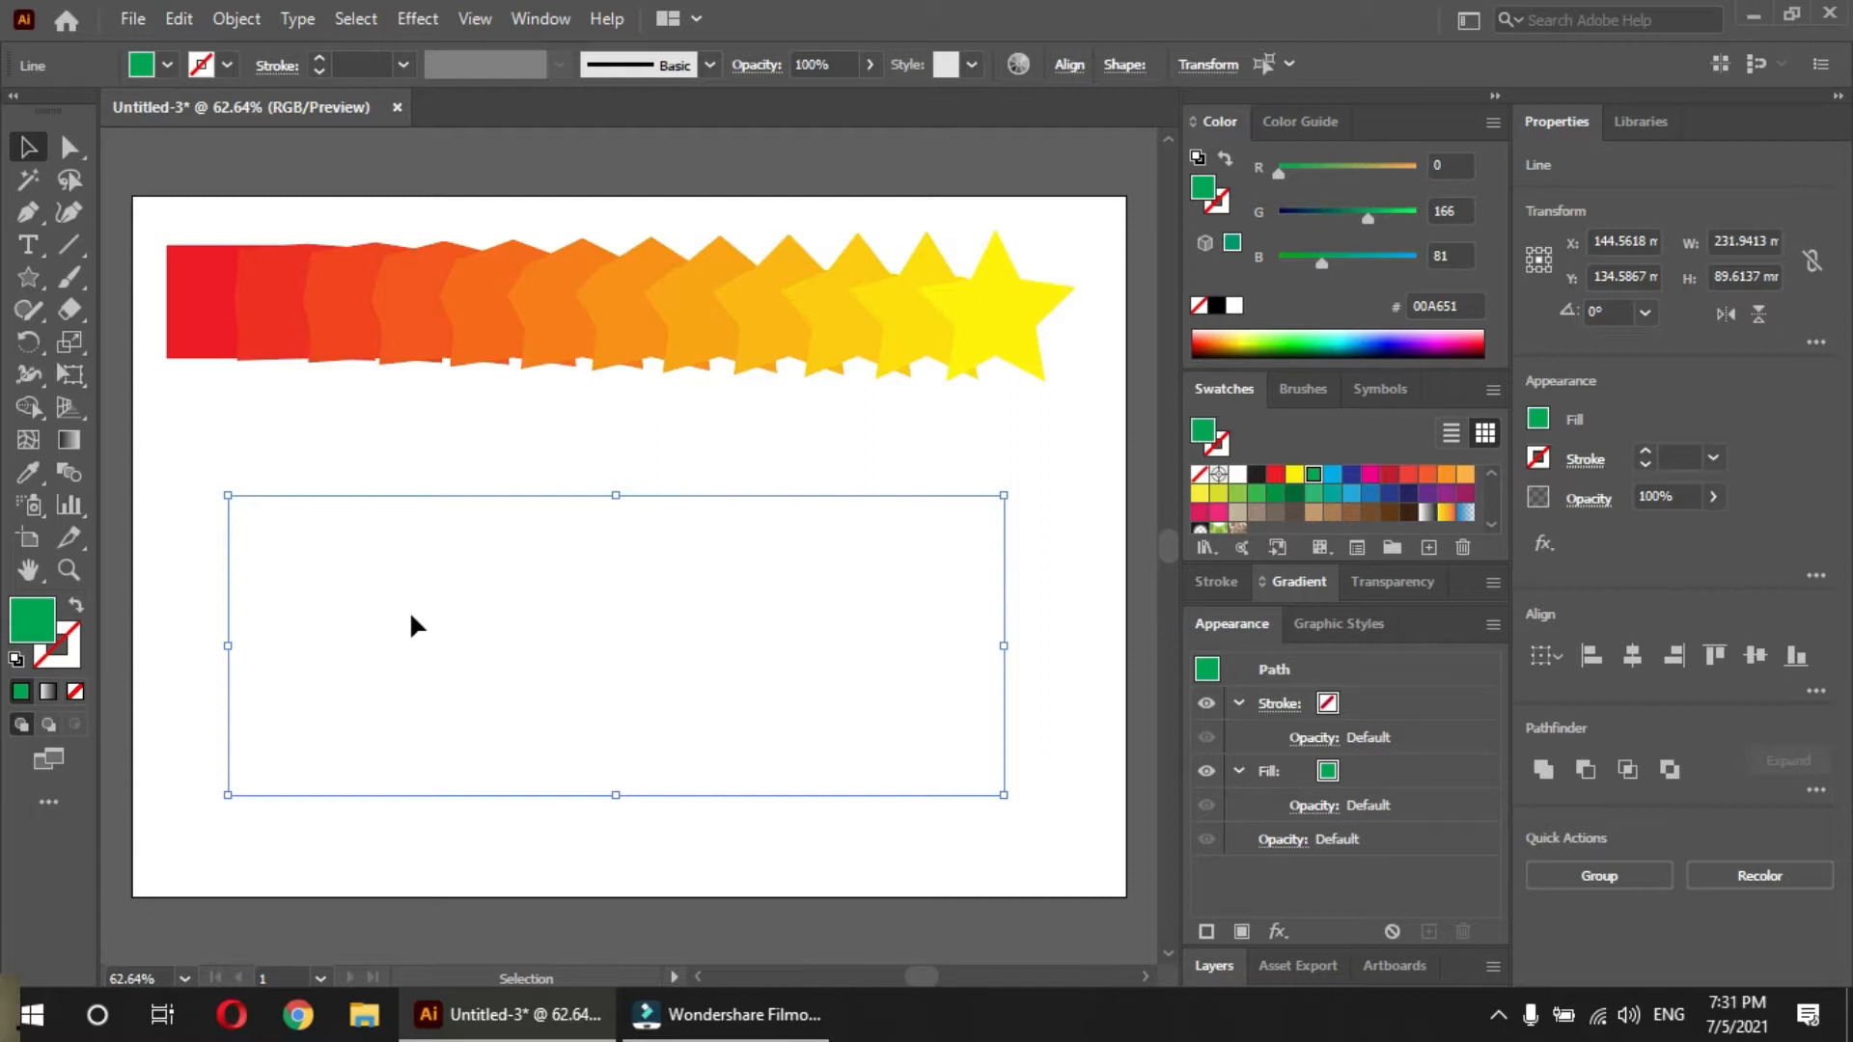
click(67, 472)
click(292, 569)
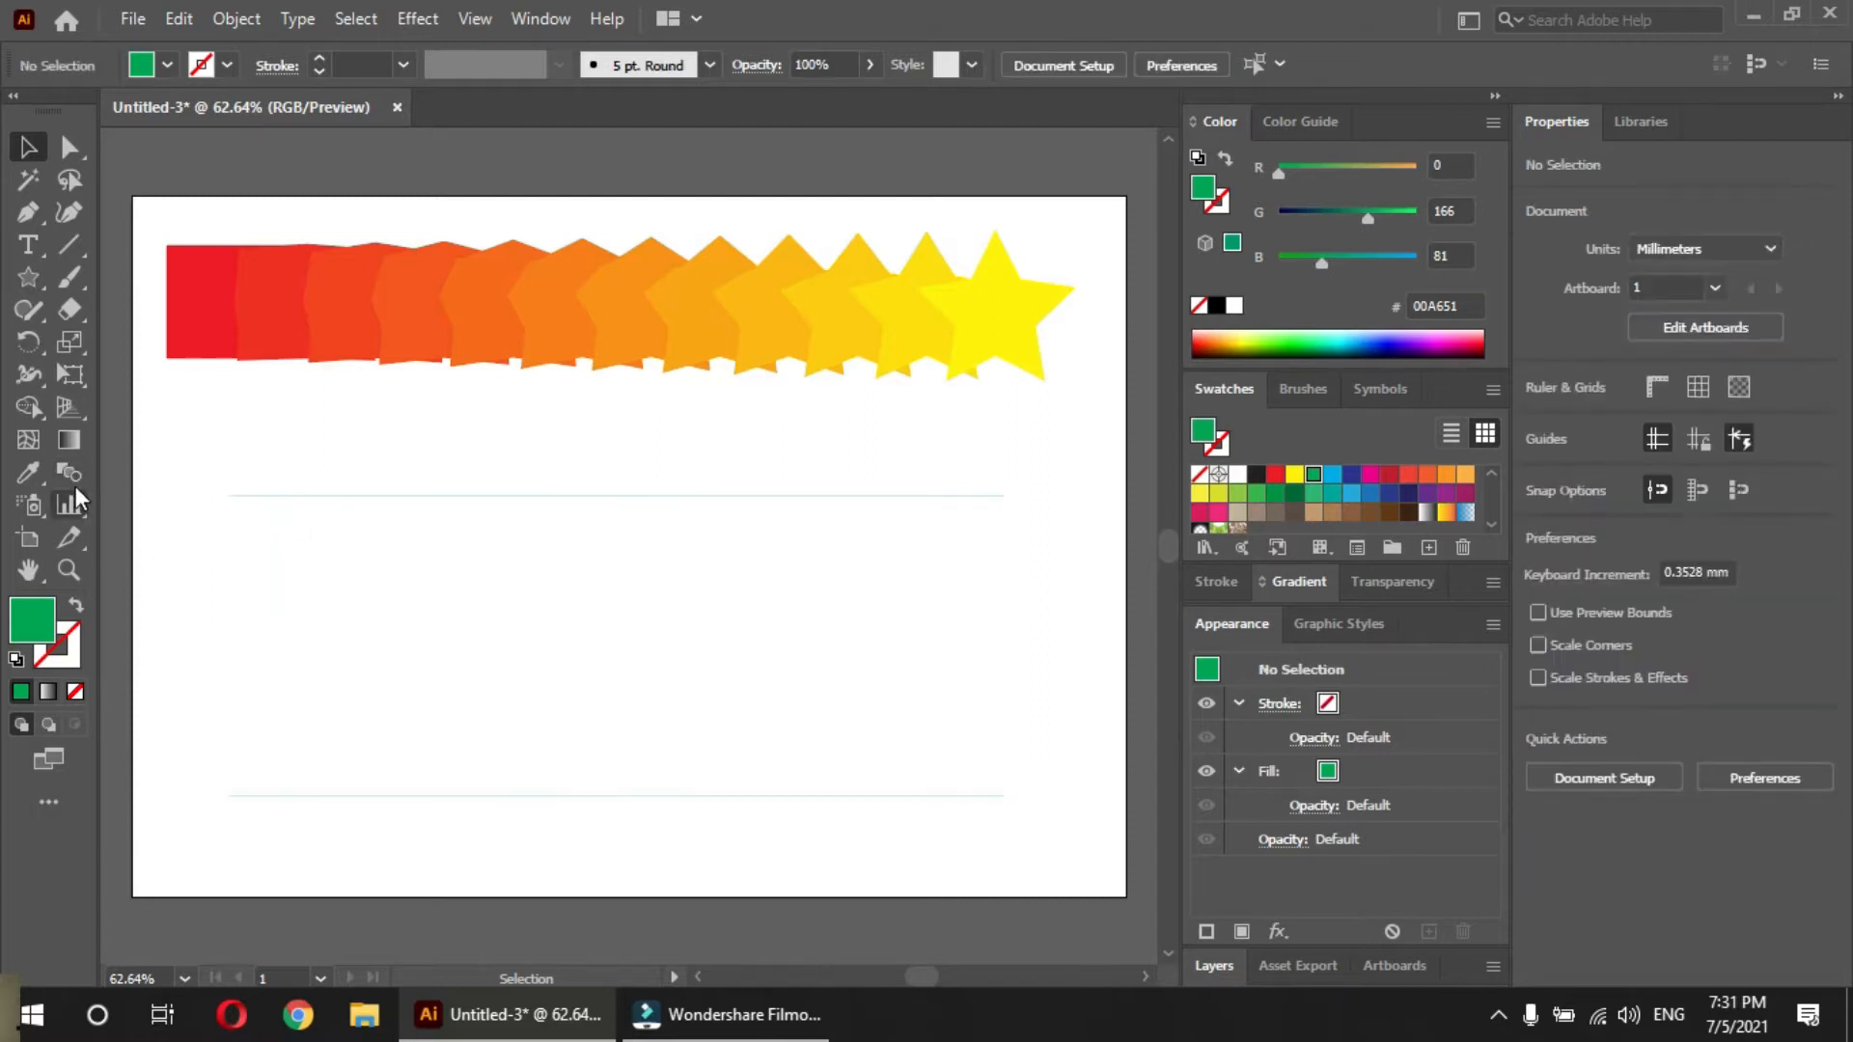
click(317, 498)
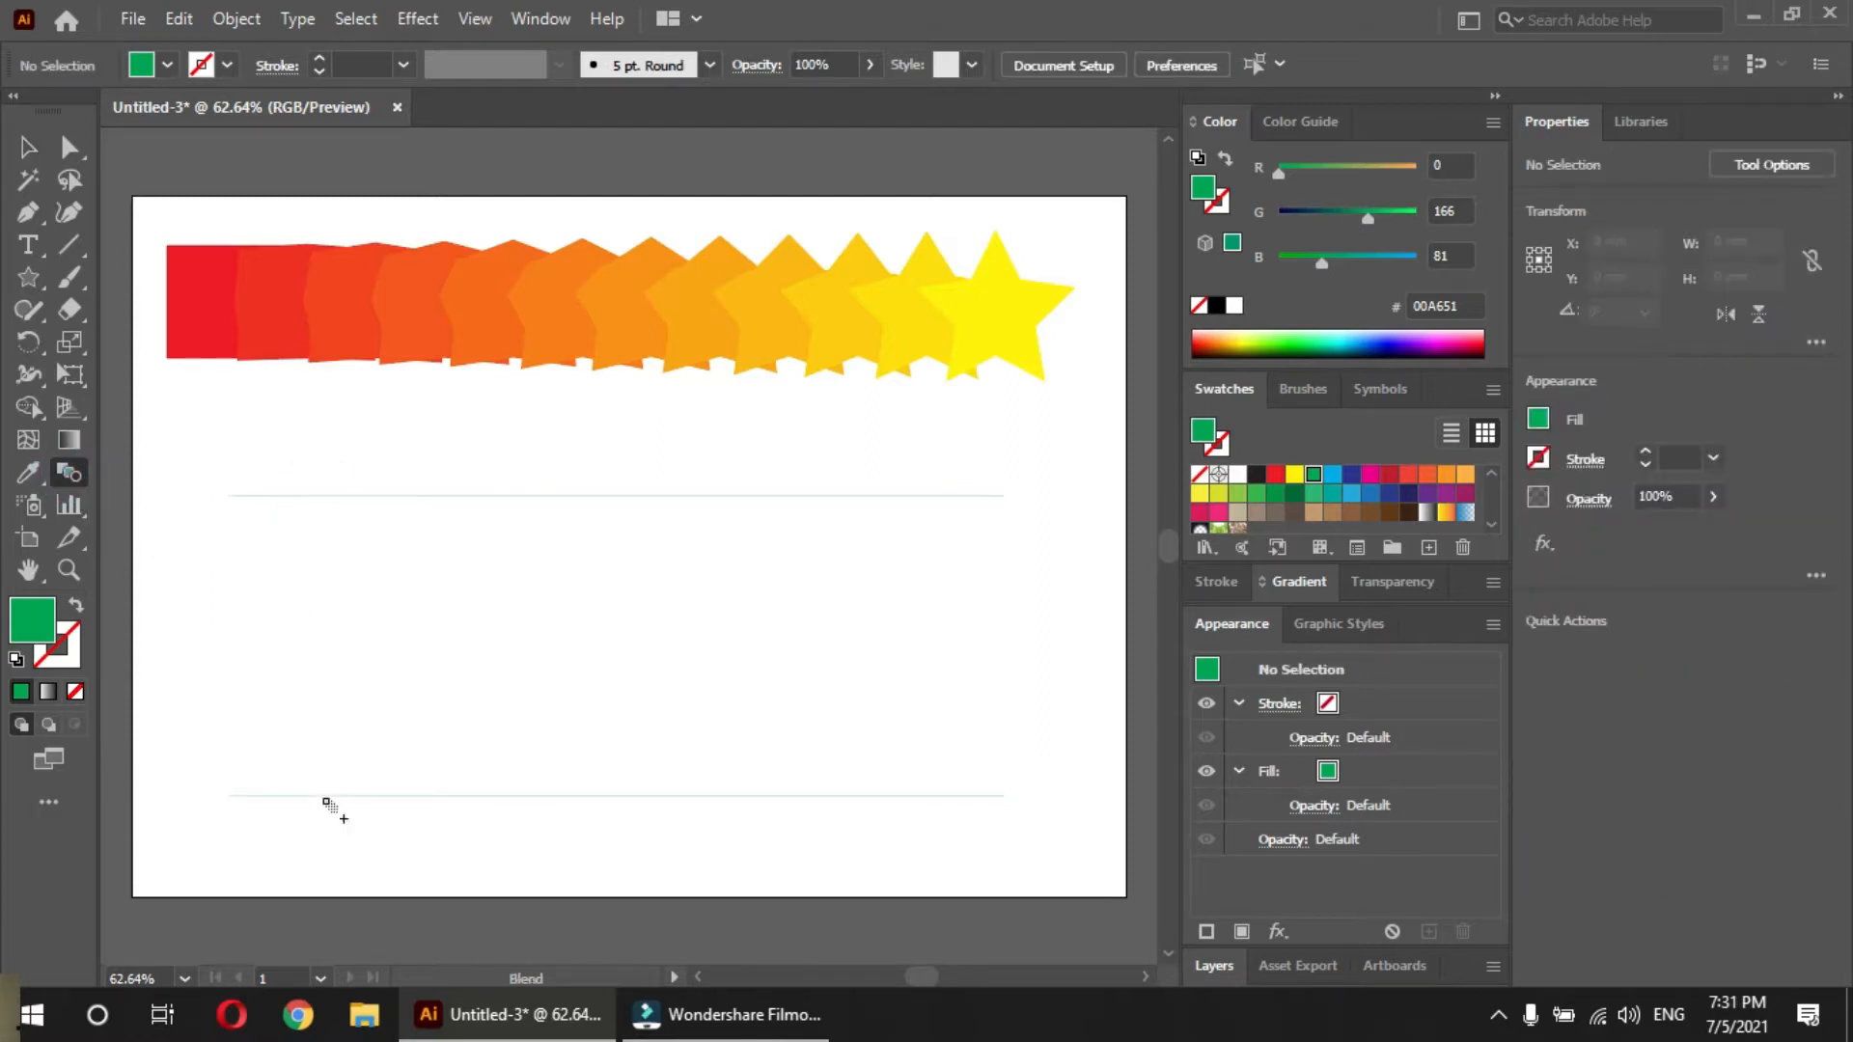
click(325, 797)
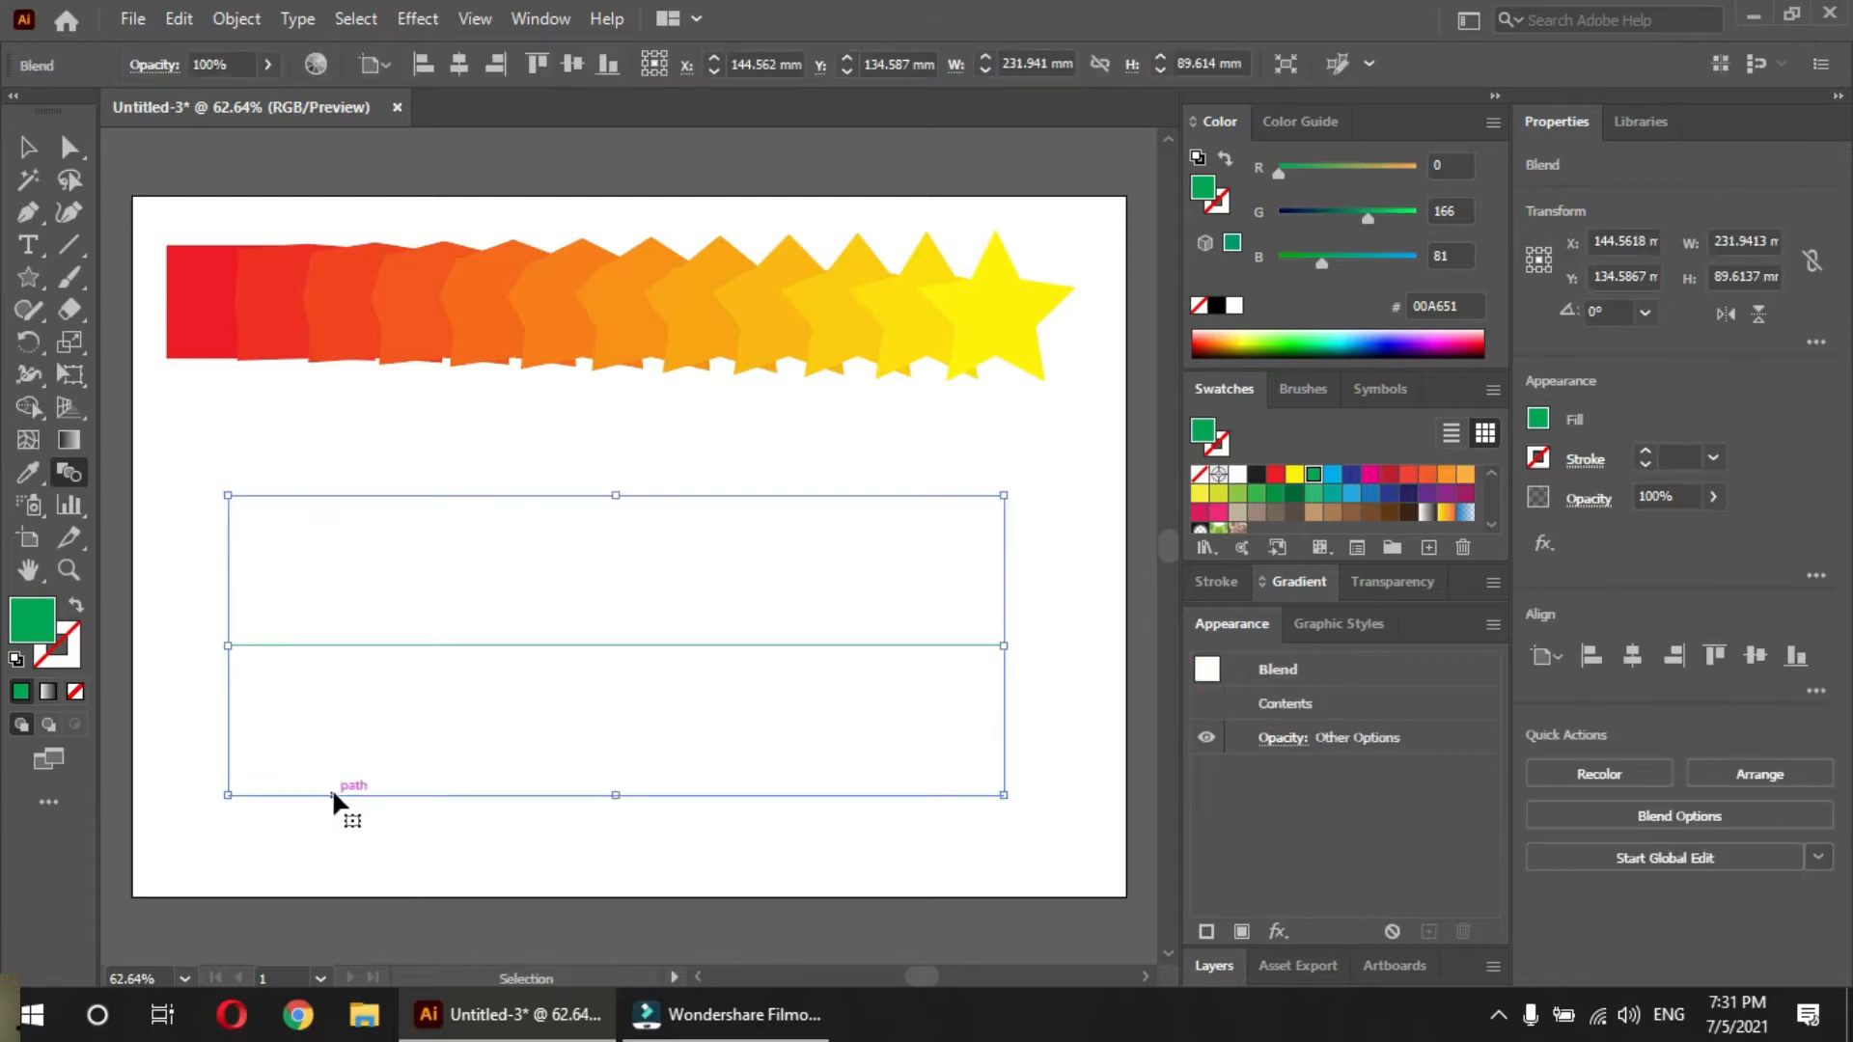
key(ctrl+z)
Select both green lines together and make a blend from the selection
key(v)
drag(338, 452, 363, 821)
key(ctrl+alt+b)
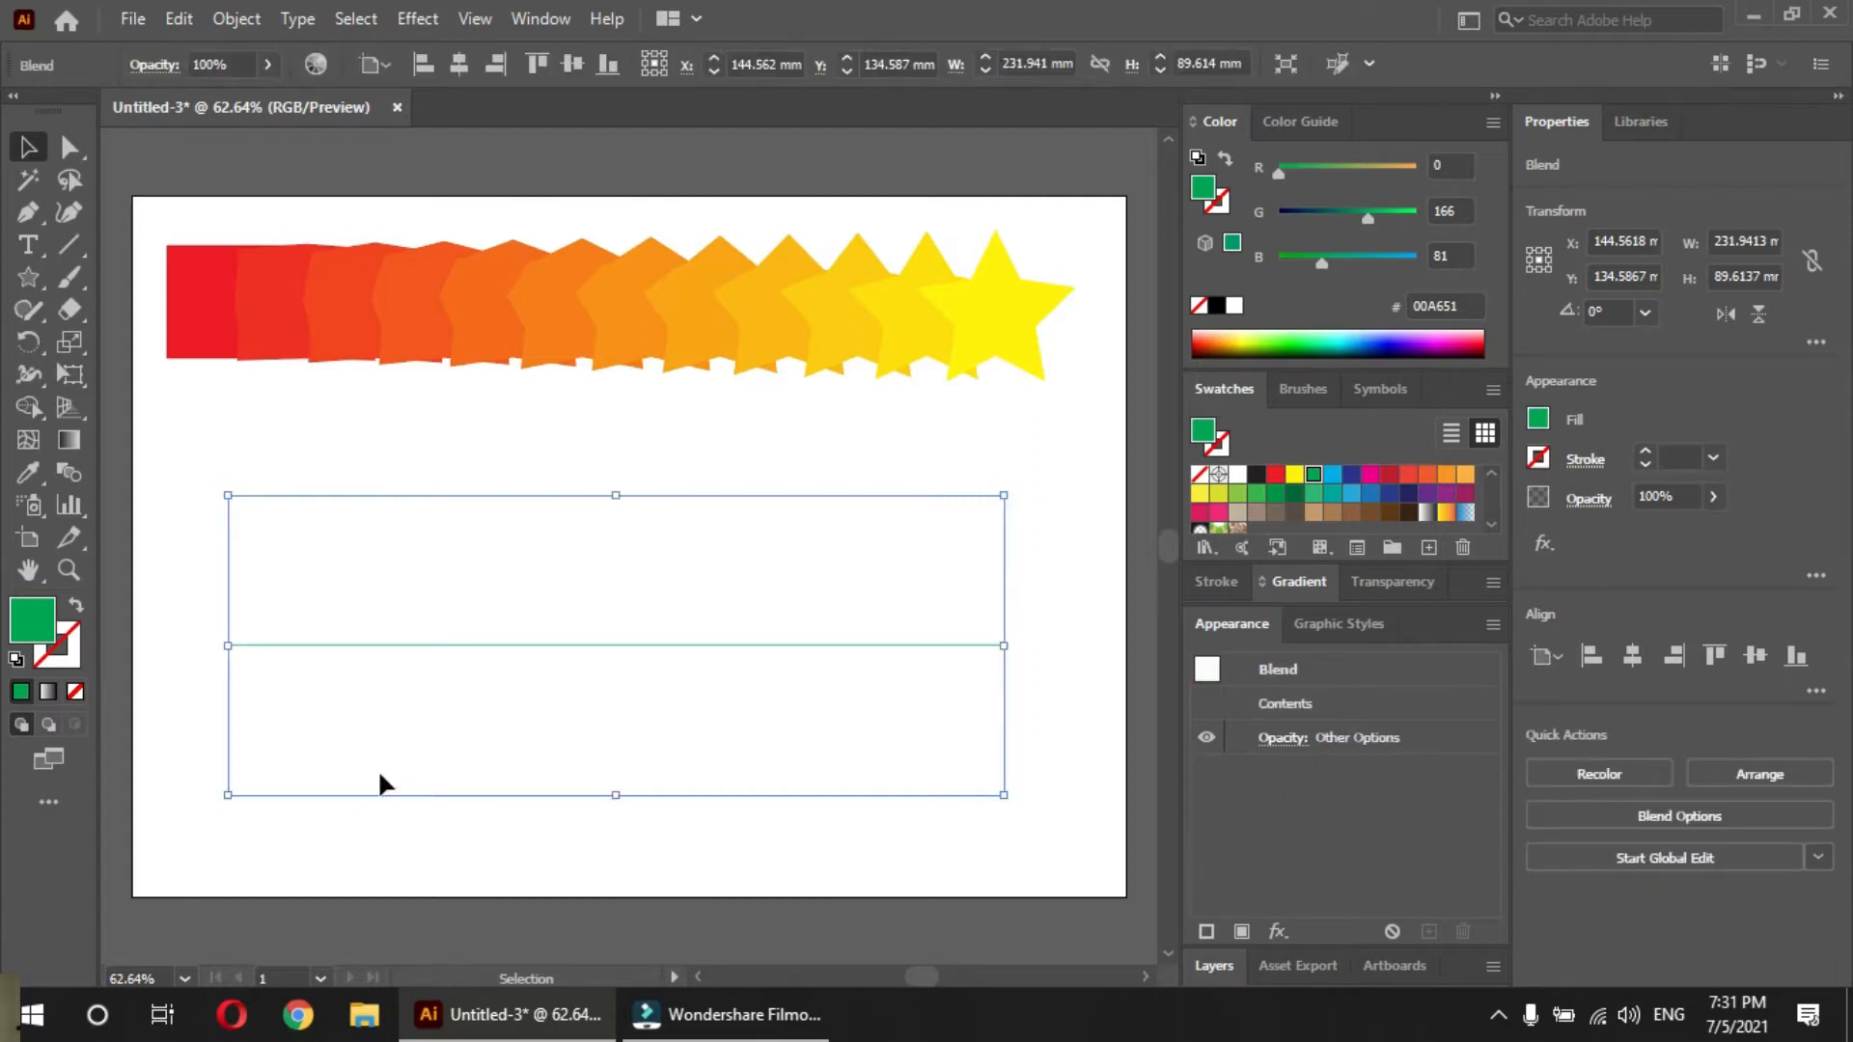
Change the line blend's spacing to Specified Steps, raise the count to about 29 steps, and apply it
click(398, 594)
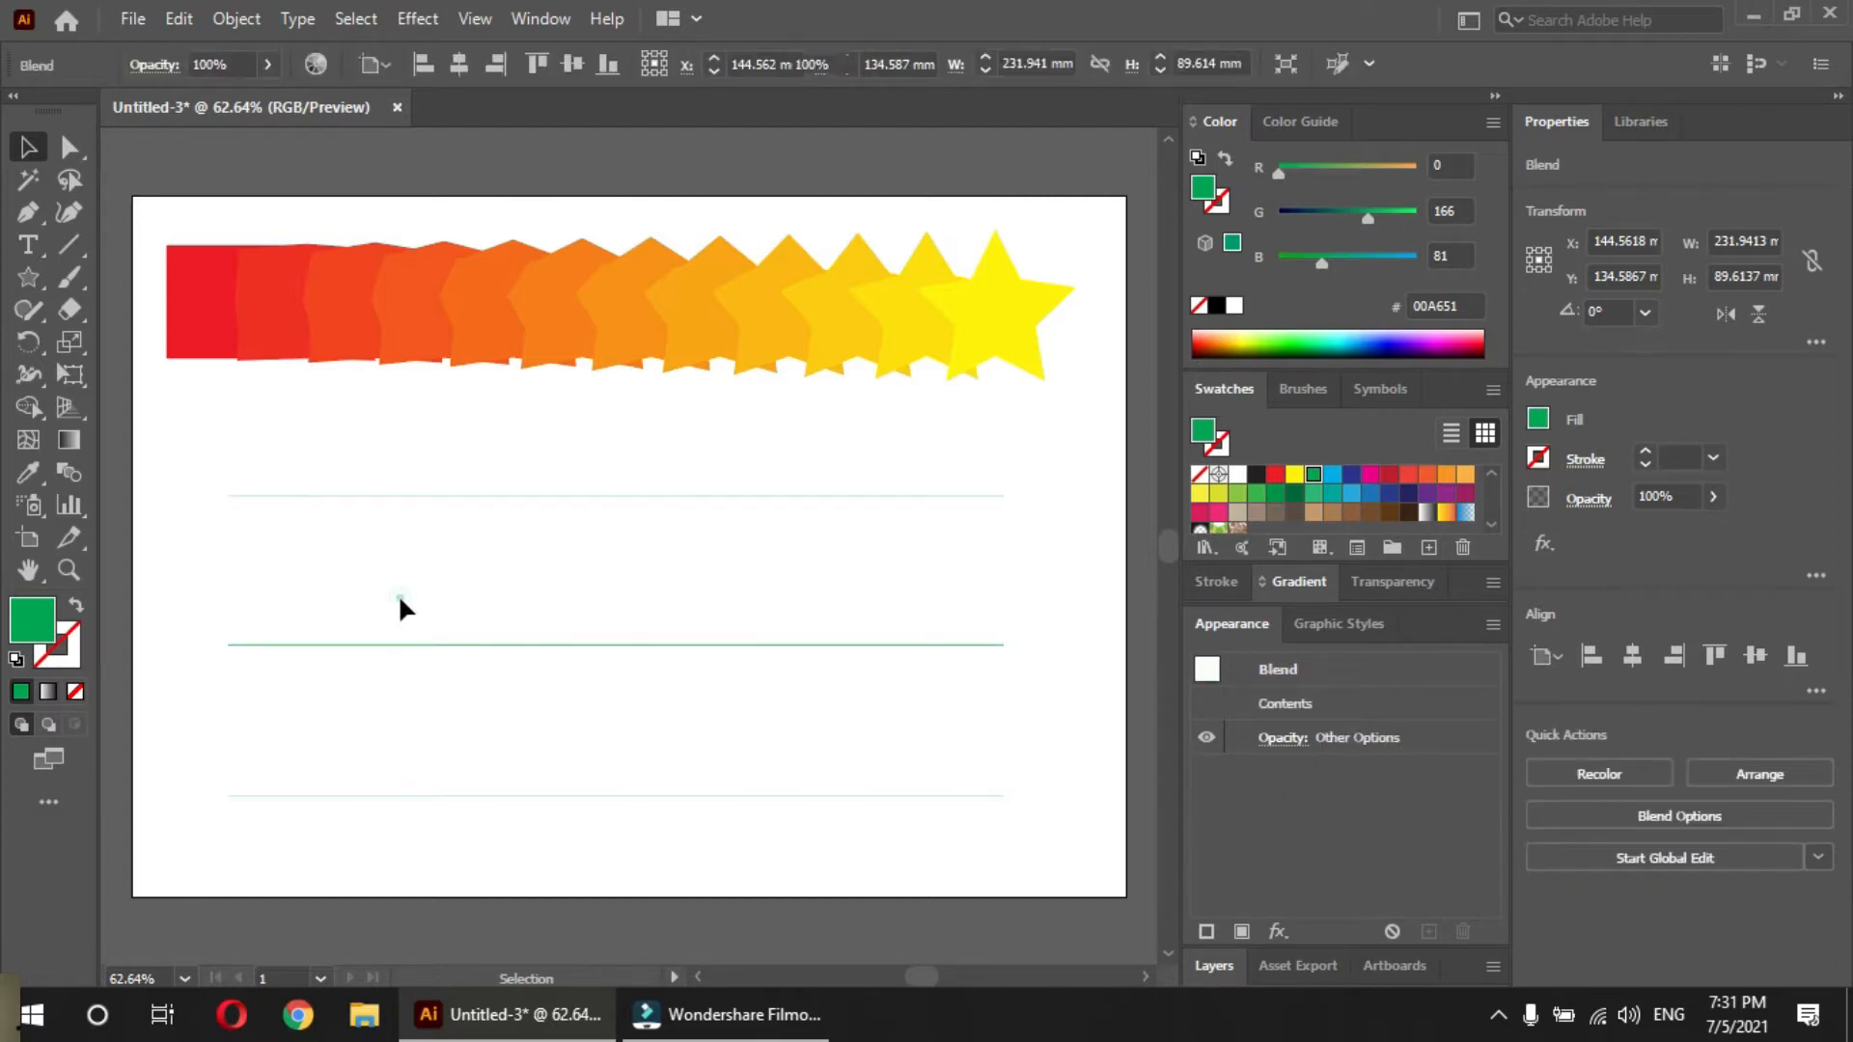
click(397, 602)
double_click(69, 473)
click(560, 592)
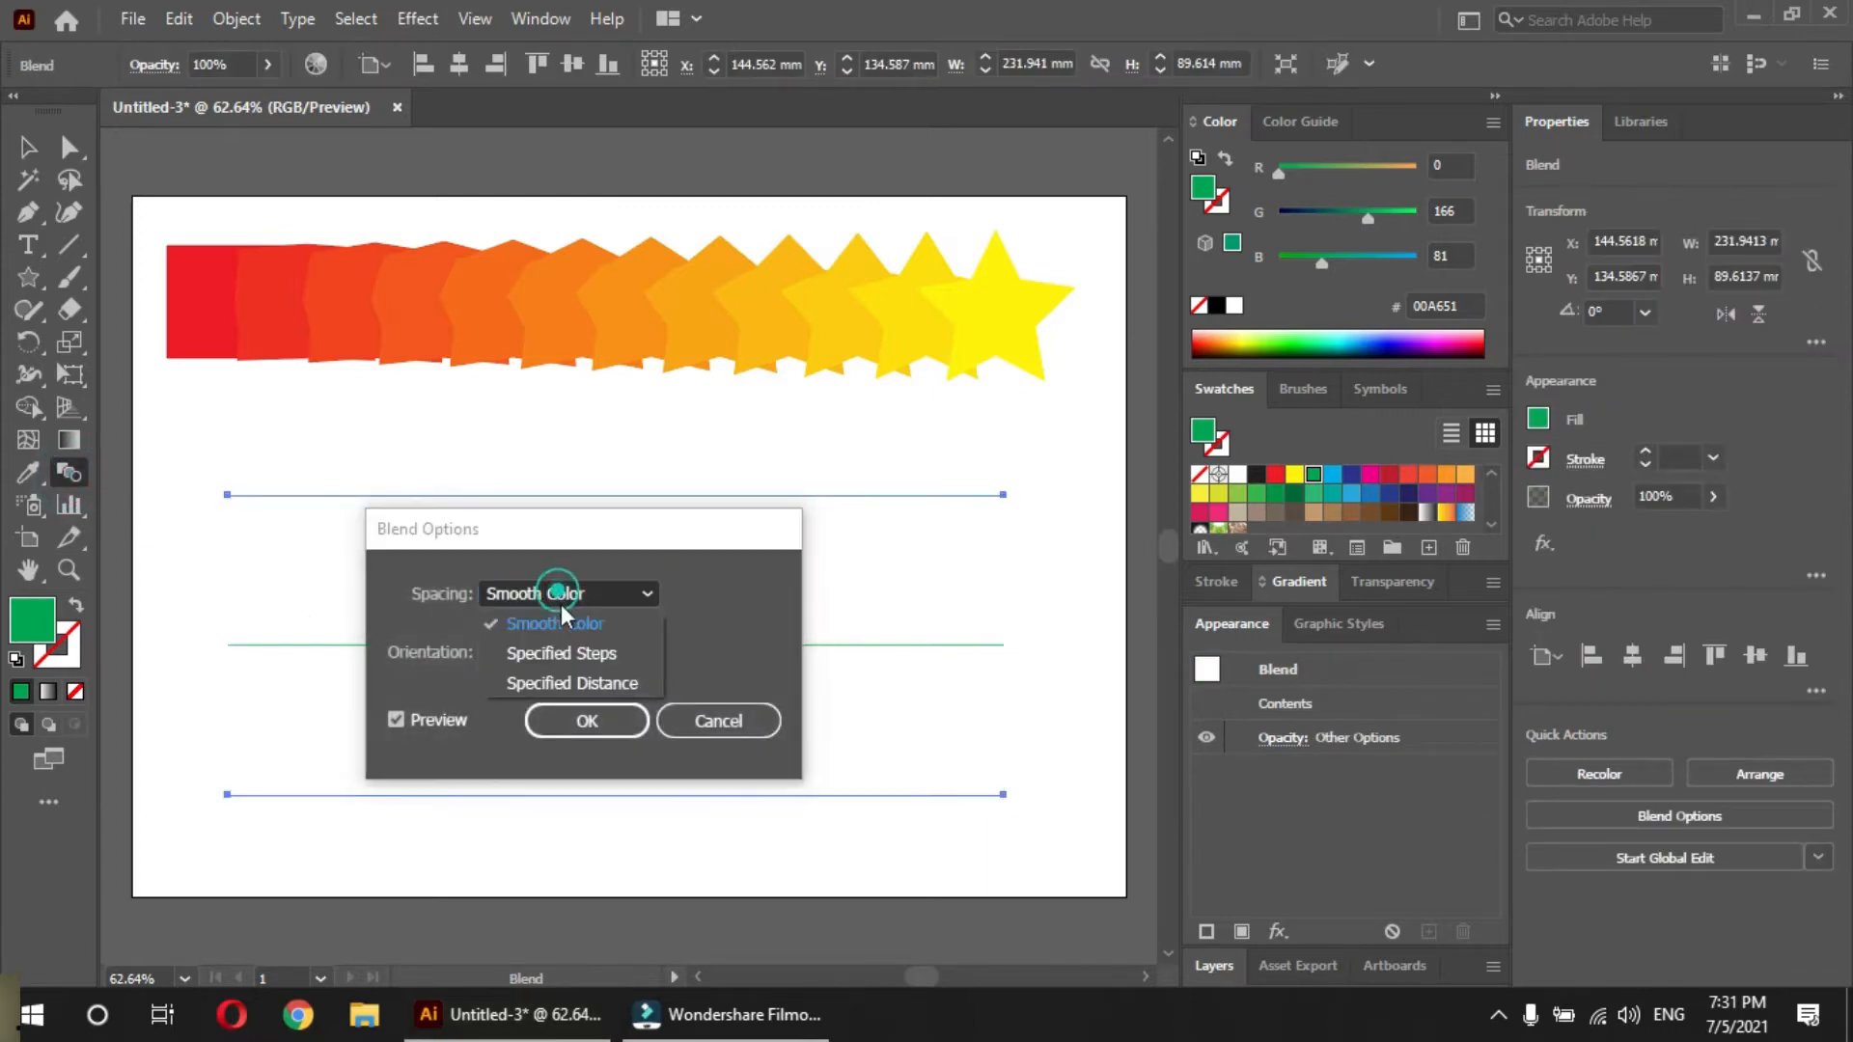
click(582, 651)
drag(646, 526, 657, 173)
click(751, 248)
key(Up)
key(Up)
key(Up)
key(Up)
key(Up)
key(Up)
key(Up)
key(Up)
key(Up)
key(Up)
key(Up)
key(Up)
key(Up)
key(Up)
key(Up)
key(Up)
key(Up)
key(Up)
key(Up)
key(Up)
key(Up)
key(Up)
key(Up)
key(Up)
key(Up)
key(Up)
key(Up)
key(Up)
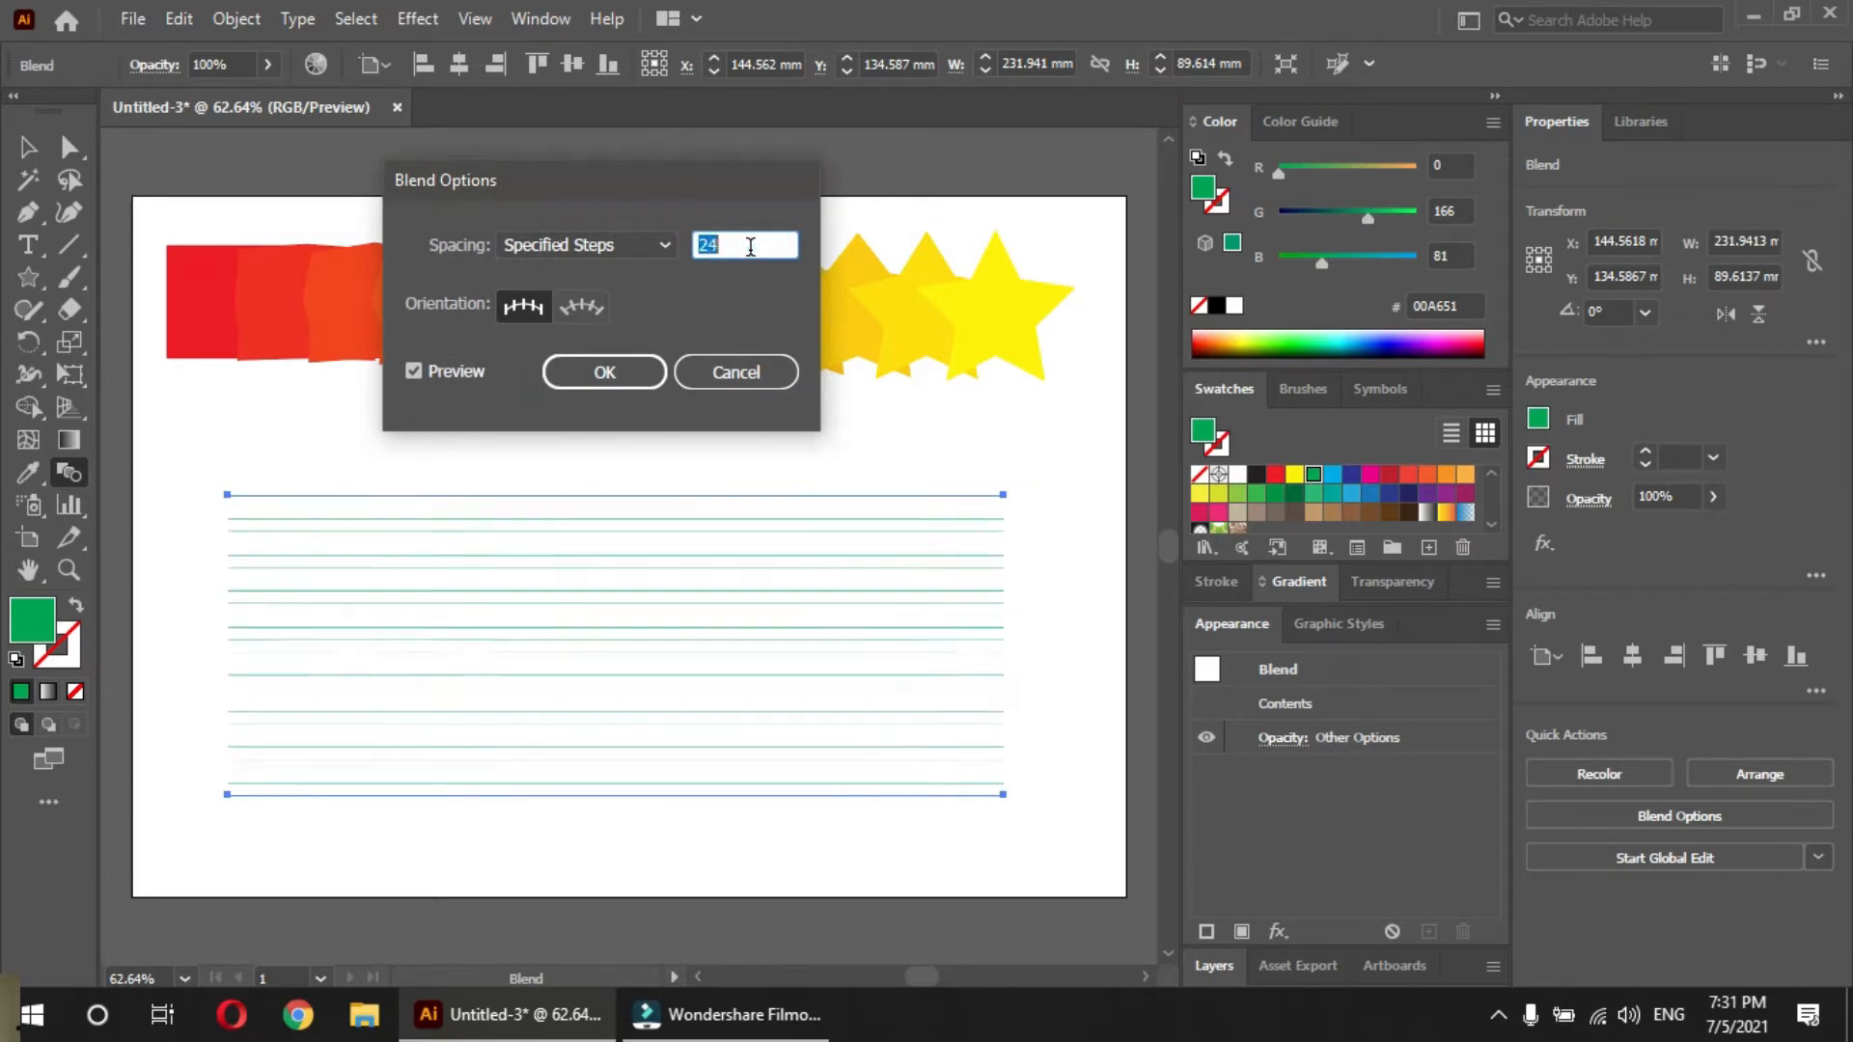
click(605, 372)
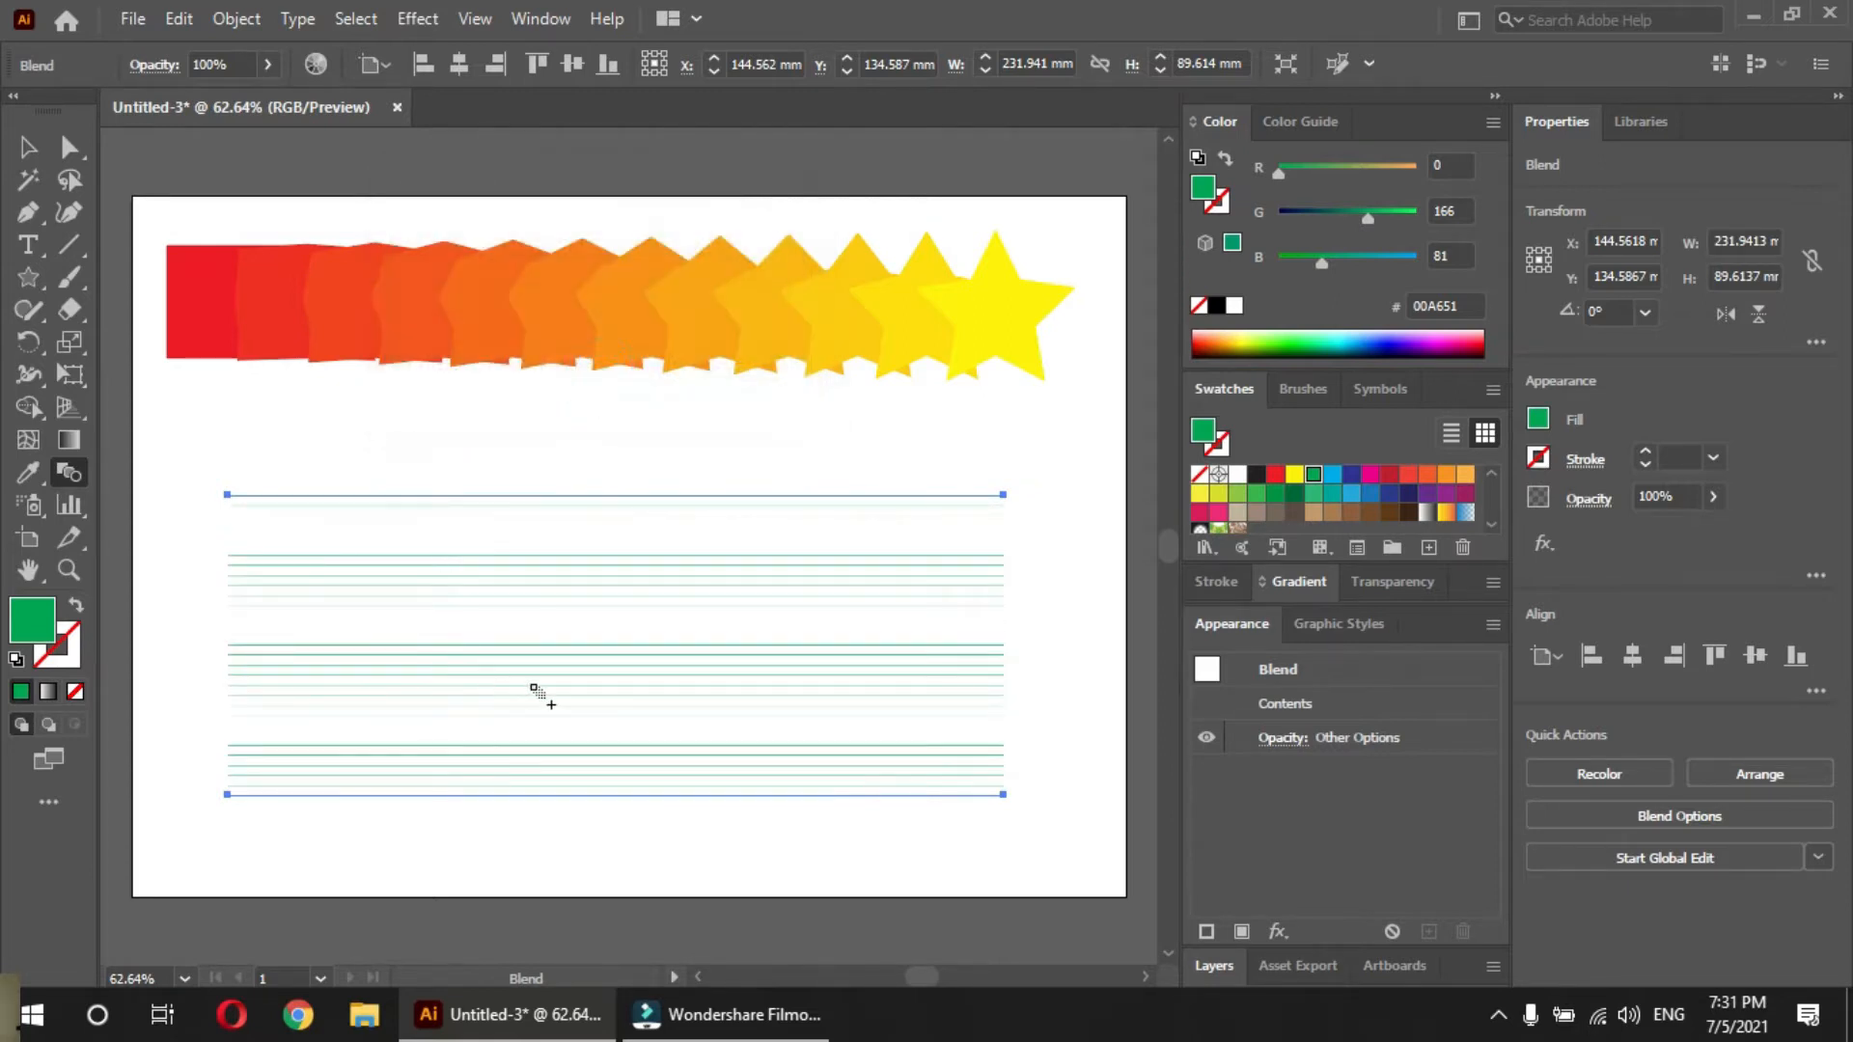
Give the selected line blend a 1 pt stroke
drag(568, 686, 728, 628)
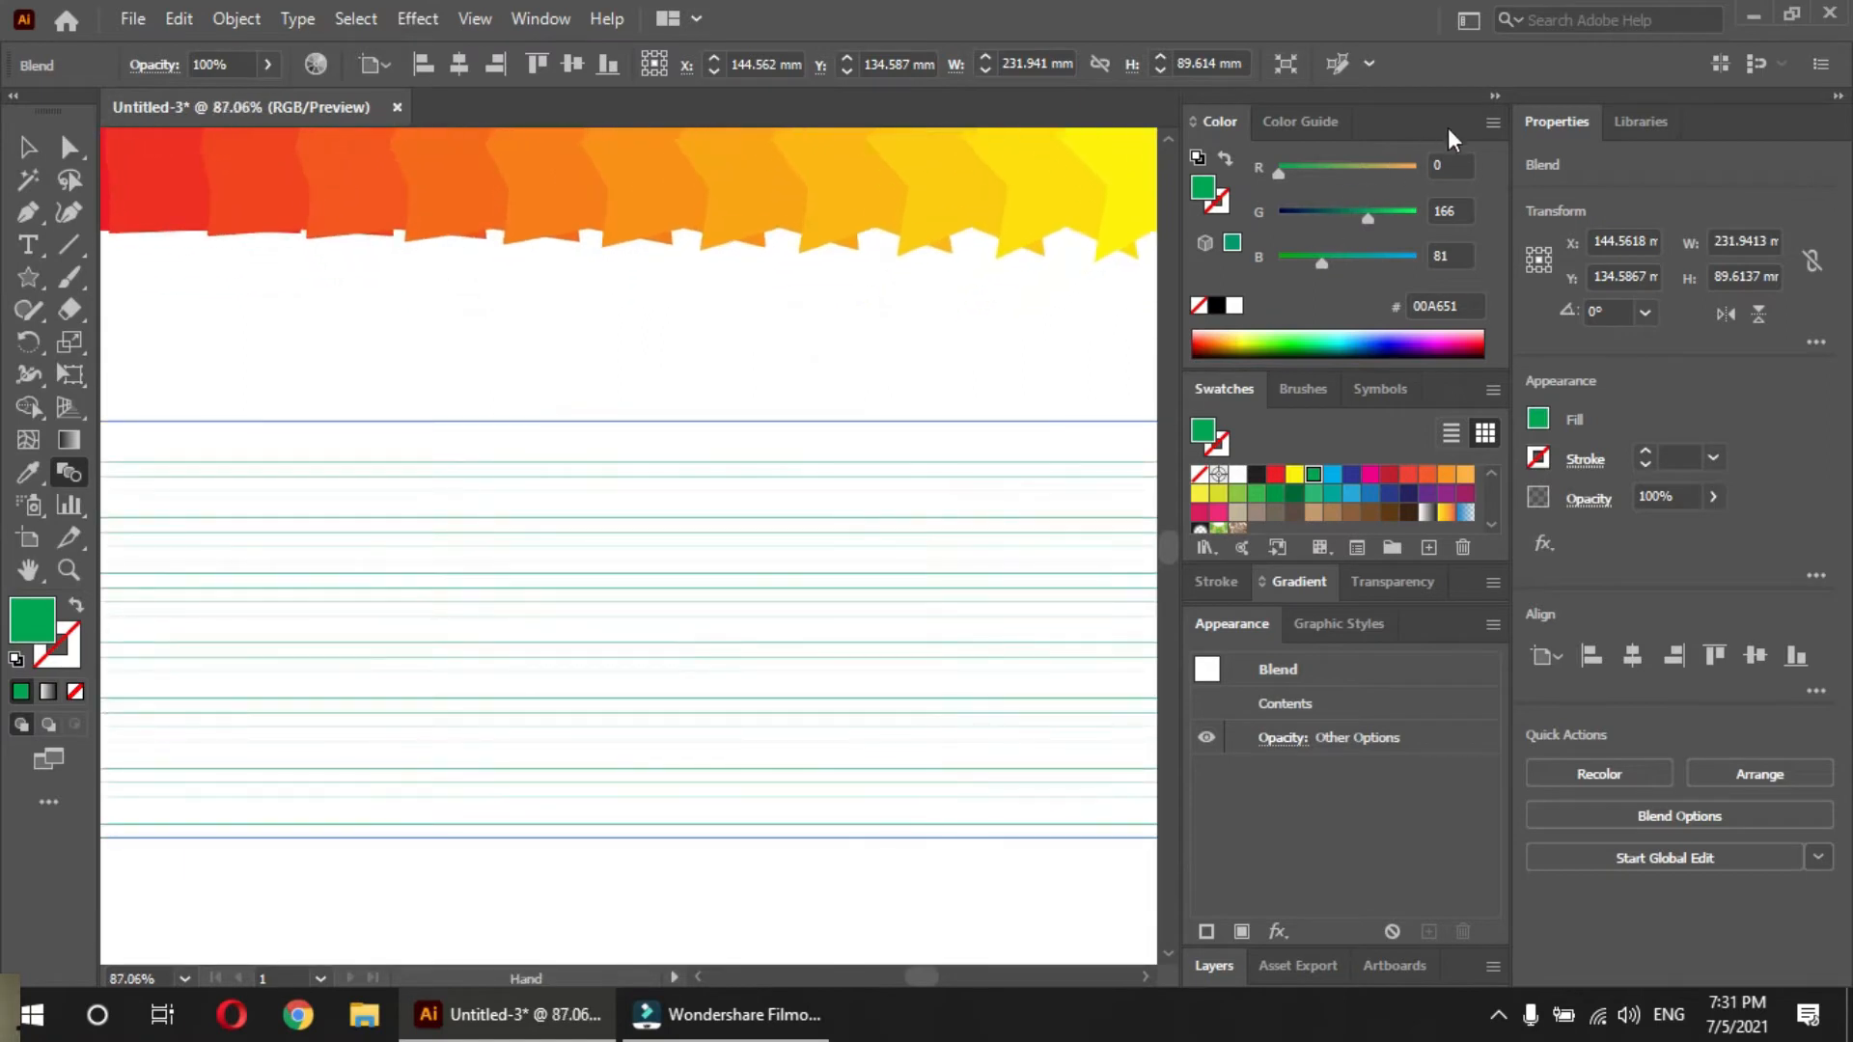
key(Tab)
drag(616, 599, 814, 460)
key(v)
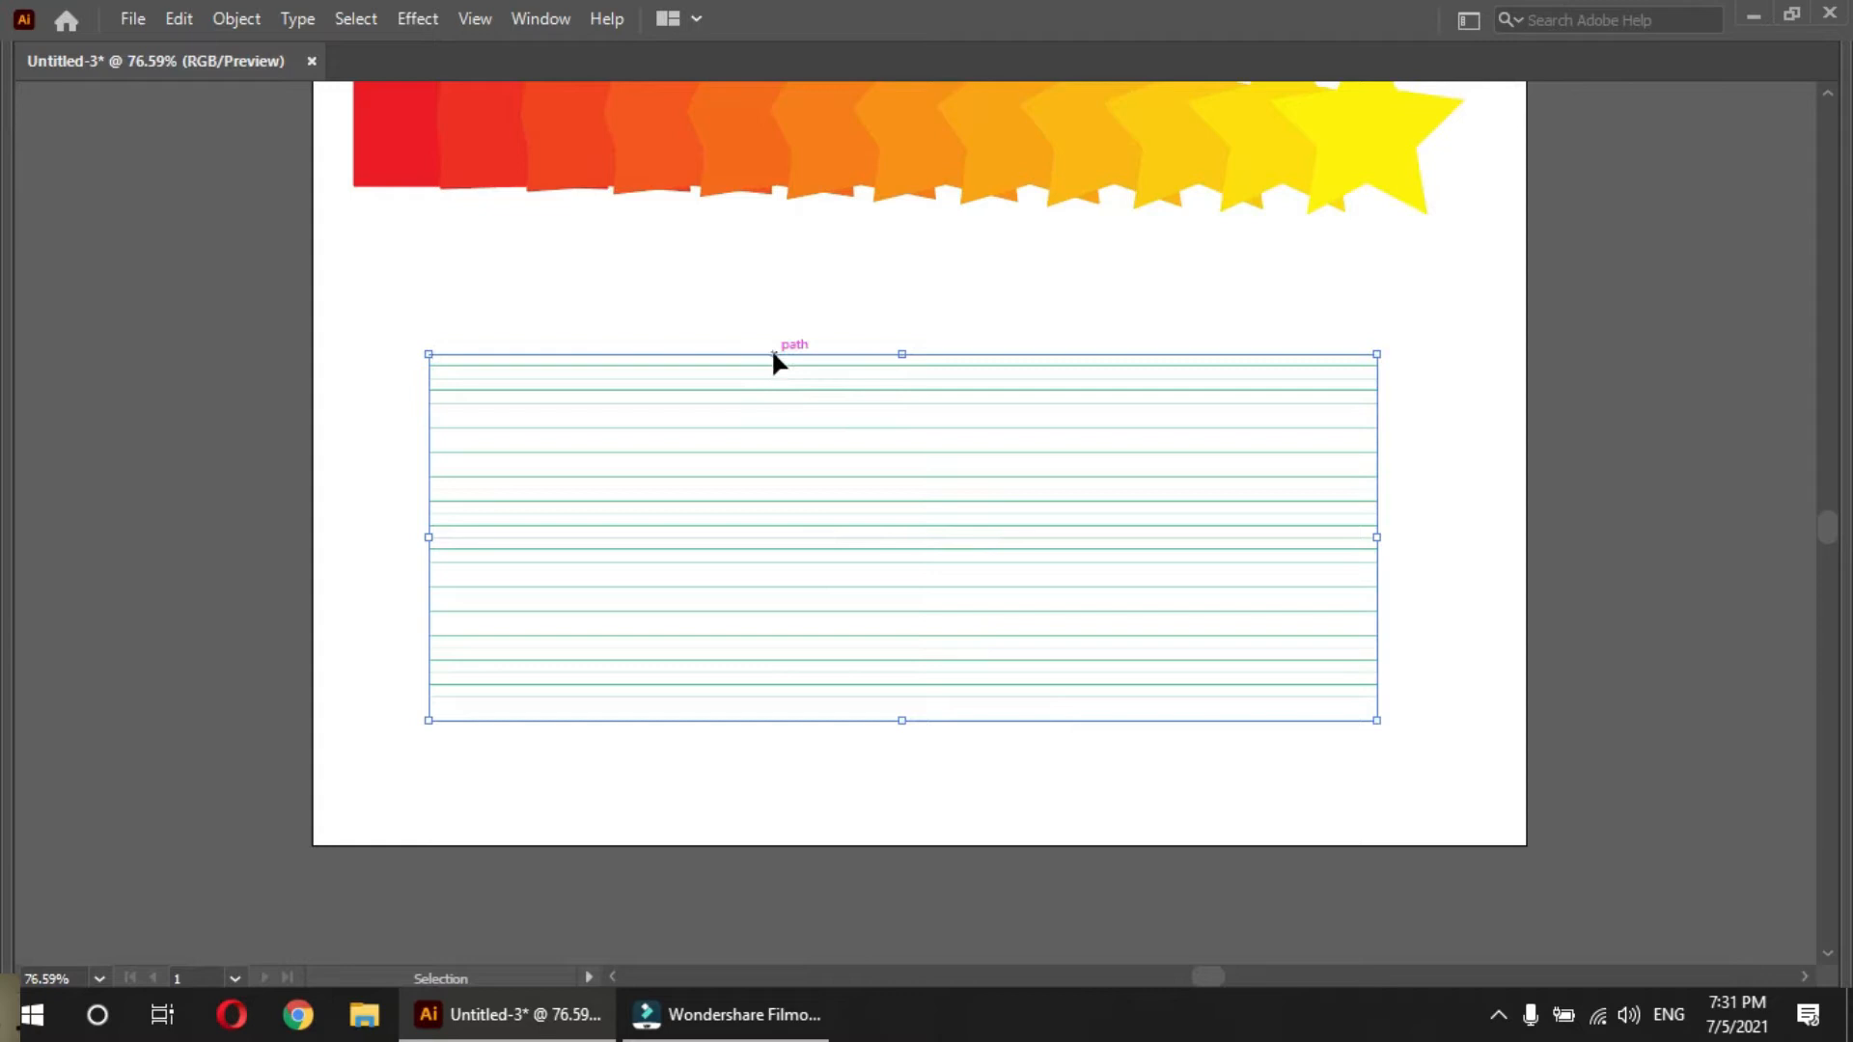
key(Tab)
click(1713, 460)
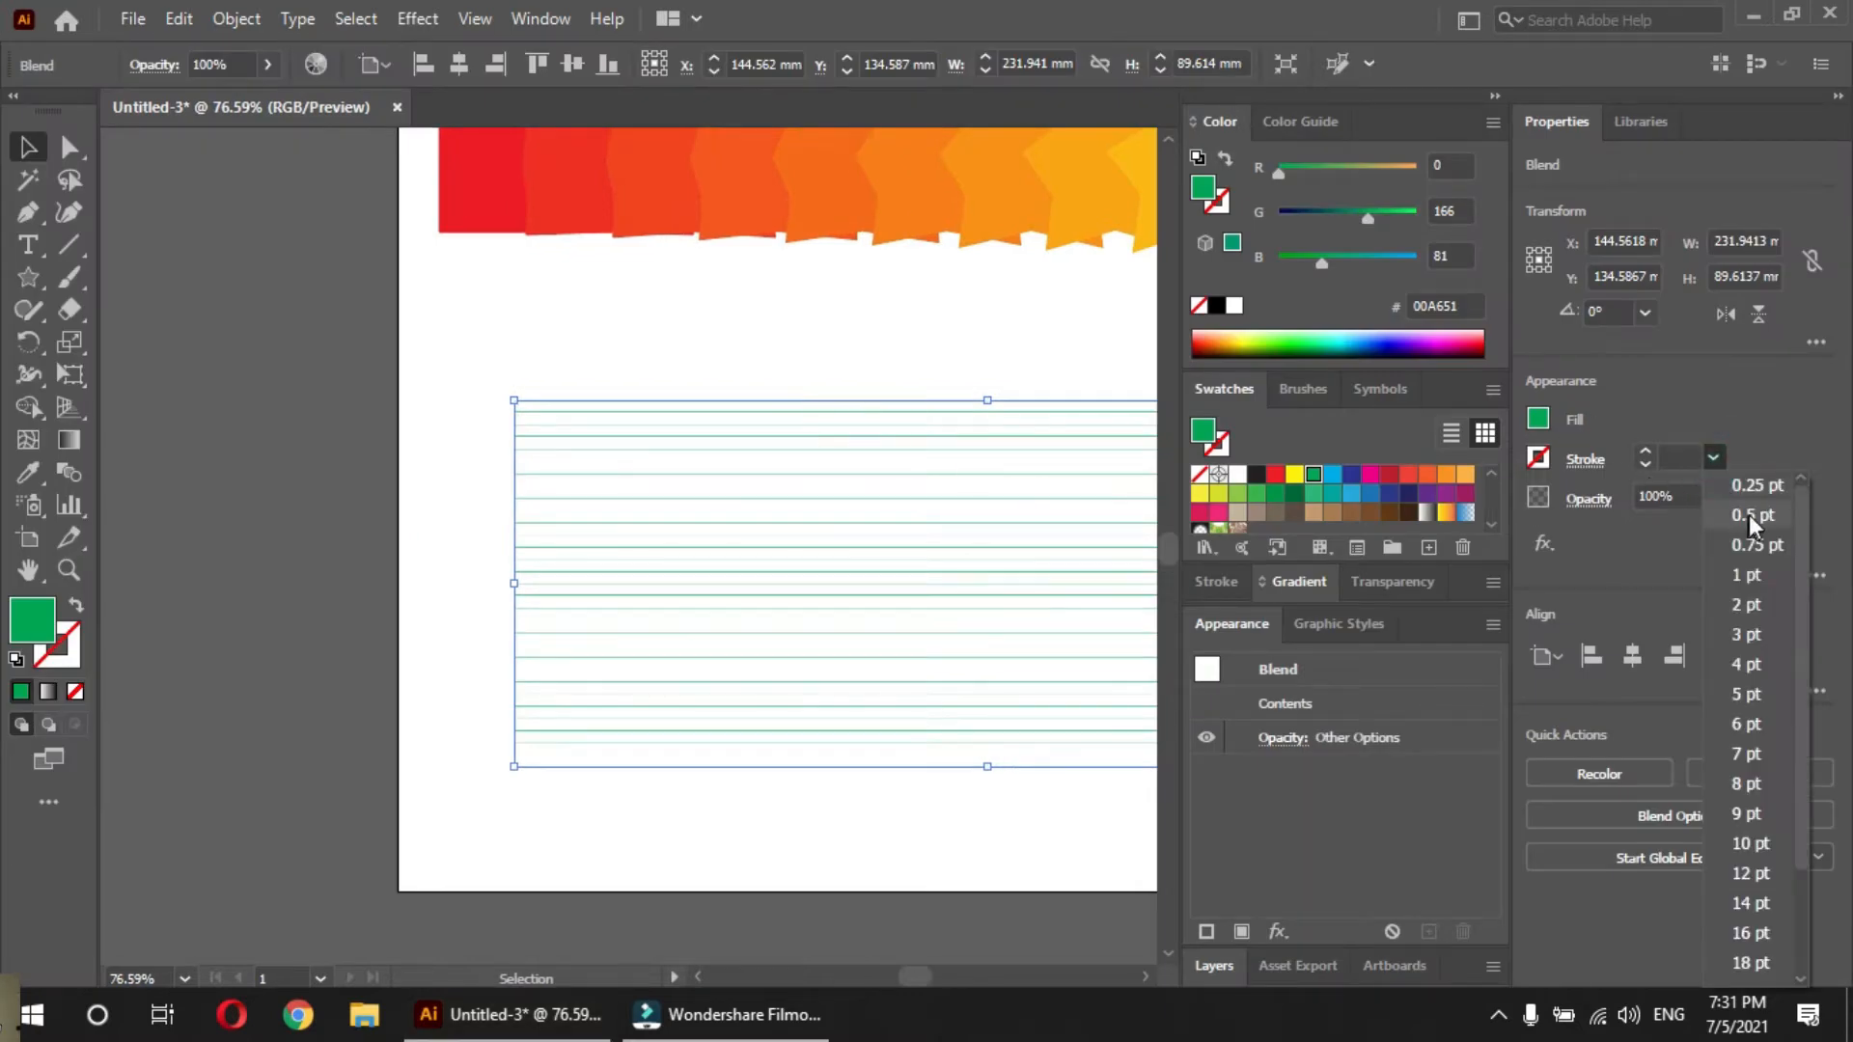
click(1770, 582)
Thin the line blend's stroke to 0.5 pt
click(830, 353)
drag(830, 352, 392, 408)
drag(525, 417, 637, 521)
click(1713, 456)
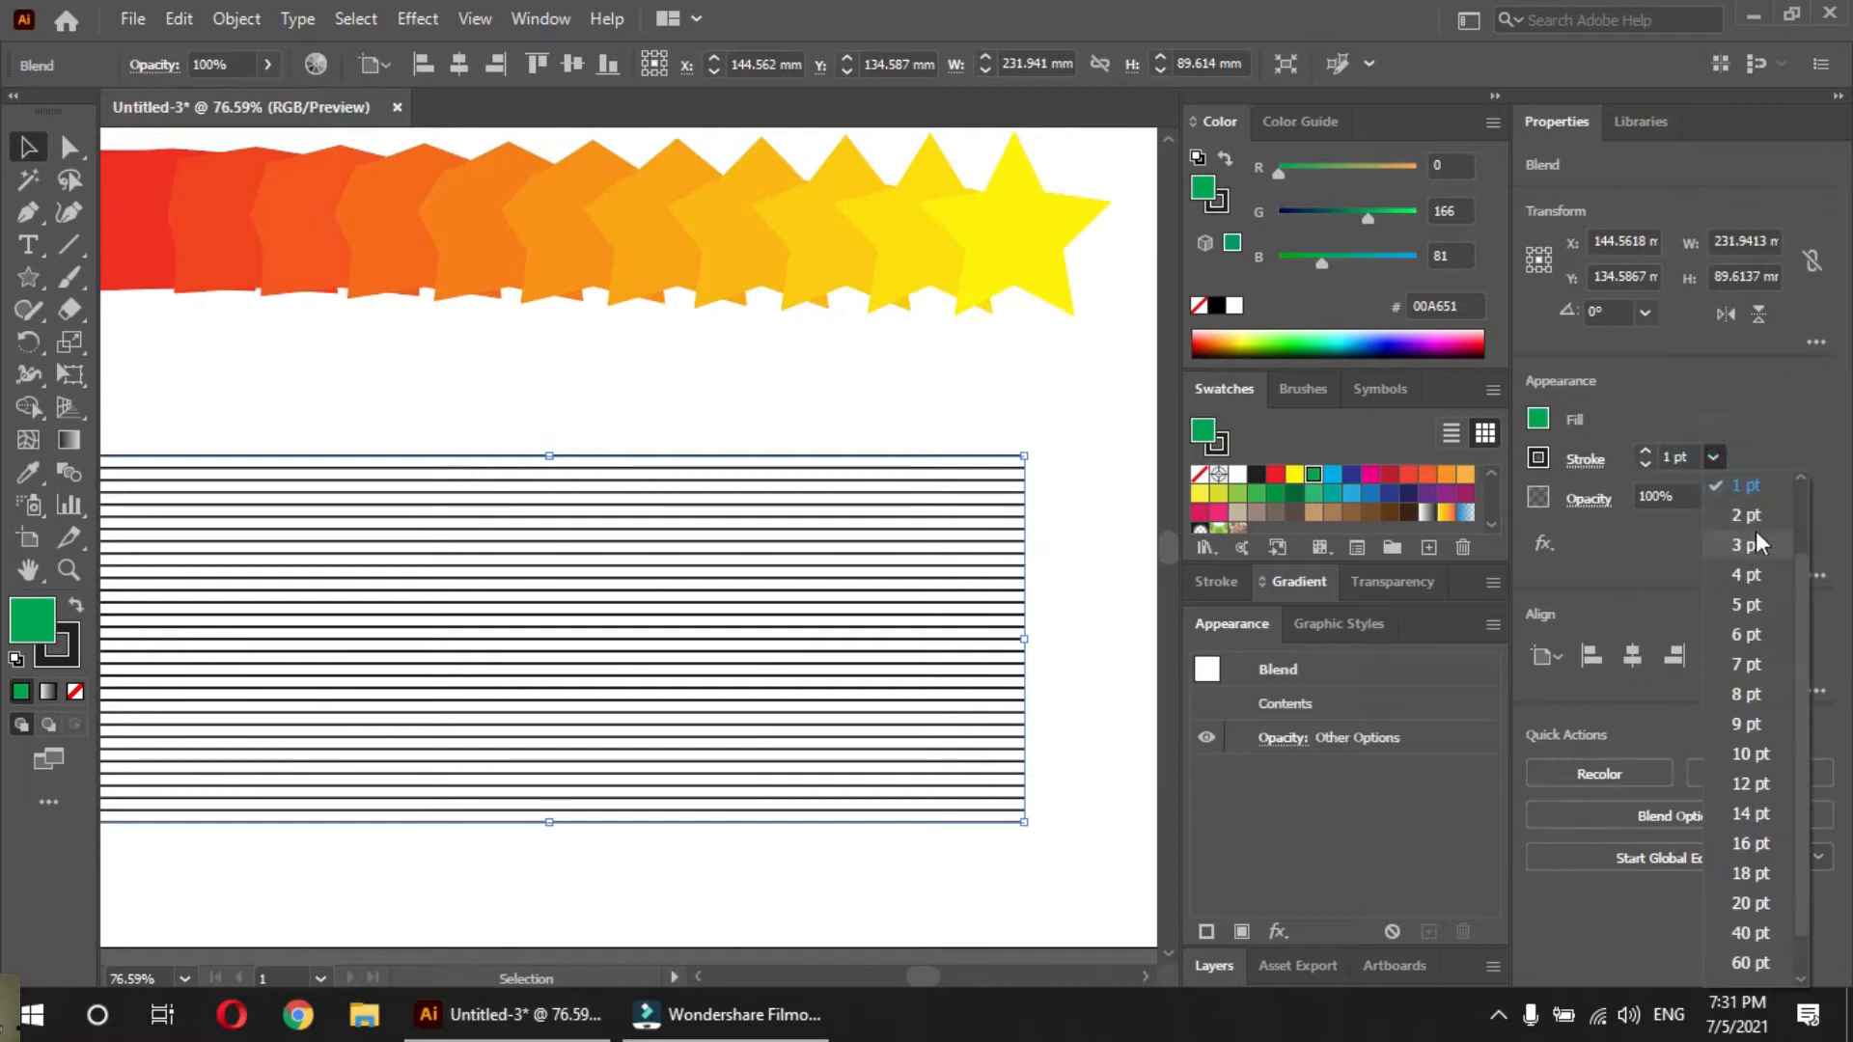
drag(1798, 572, 1801, 507)
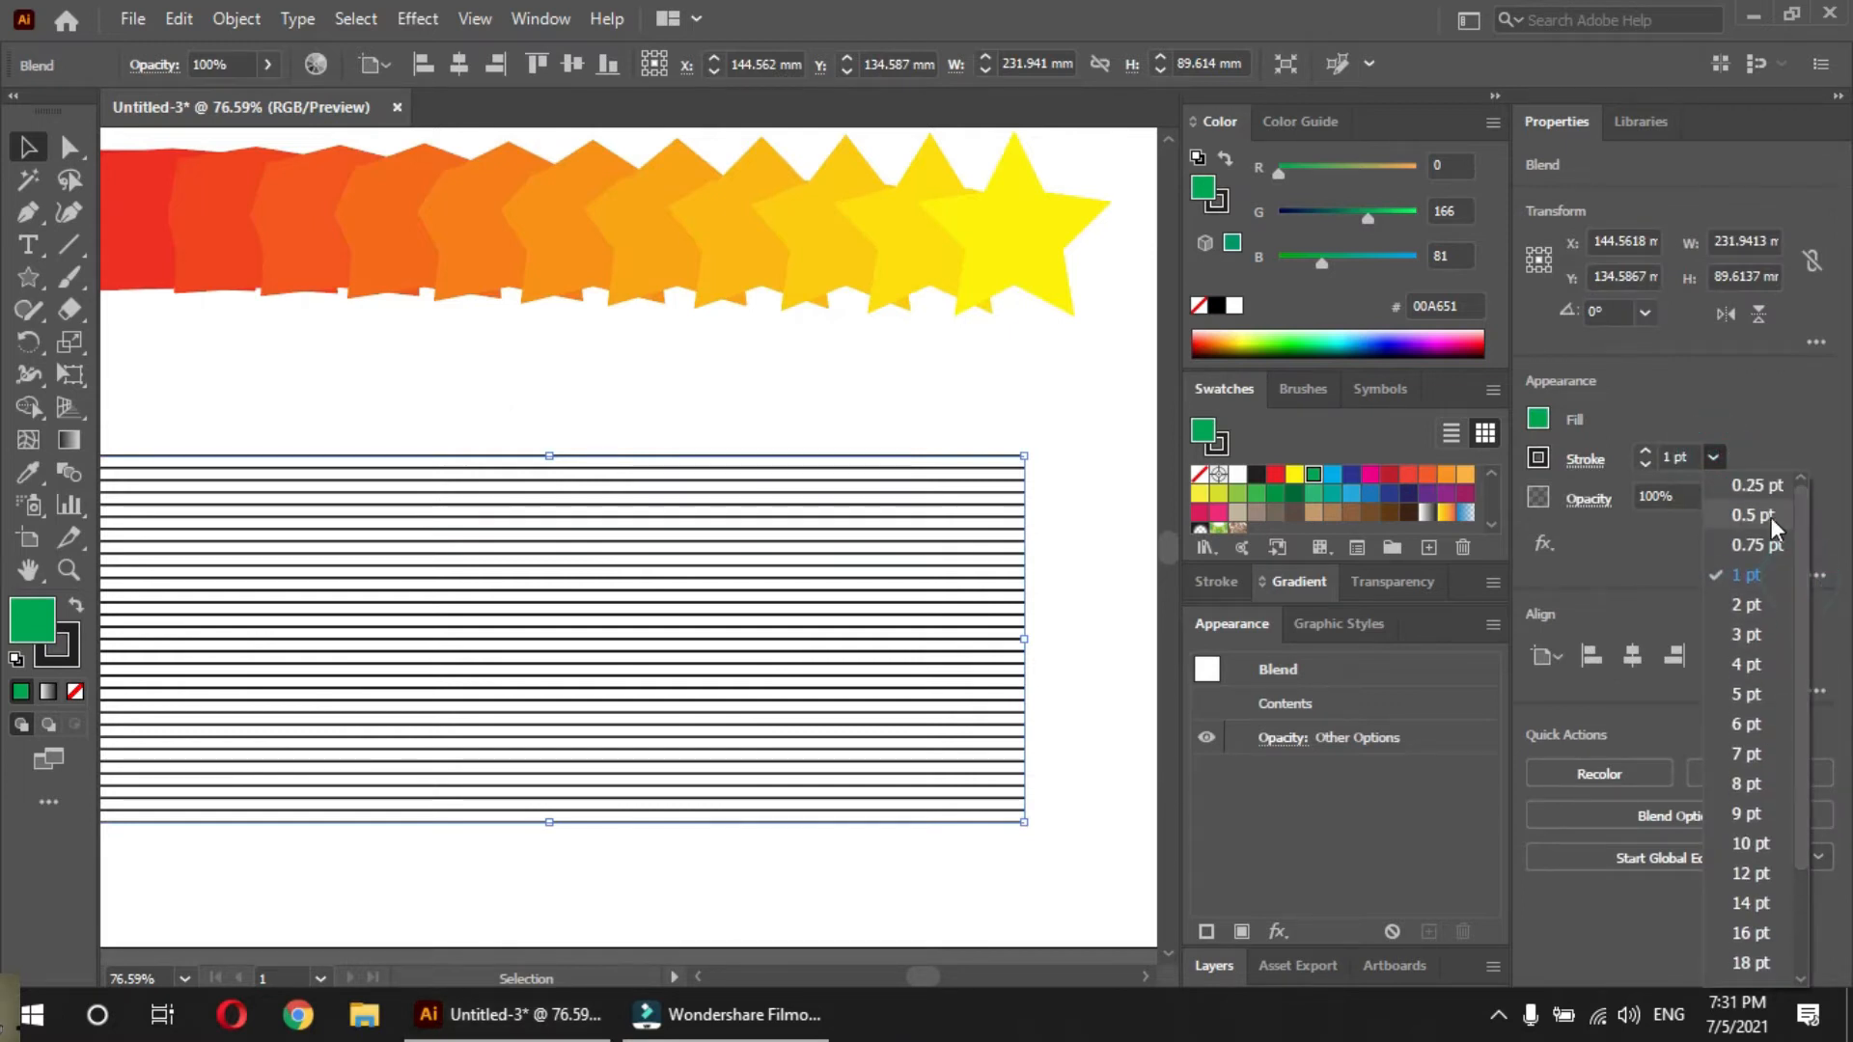
click(1770, 518)
click(471, 396)
mouse_move(398, 463)
mouse_down()
mouse_move(566, 480)
mouse_move(425, 471)
mouse_up()
Select the line blend by its bottom and top lines, and move the whole blend up by about 12 mm
click(425, 765)
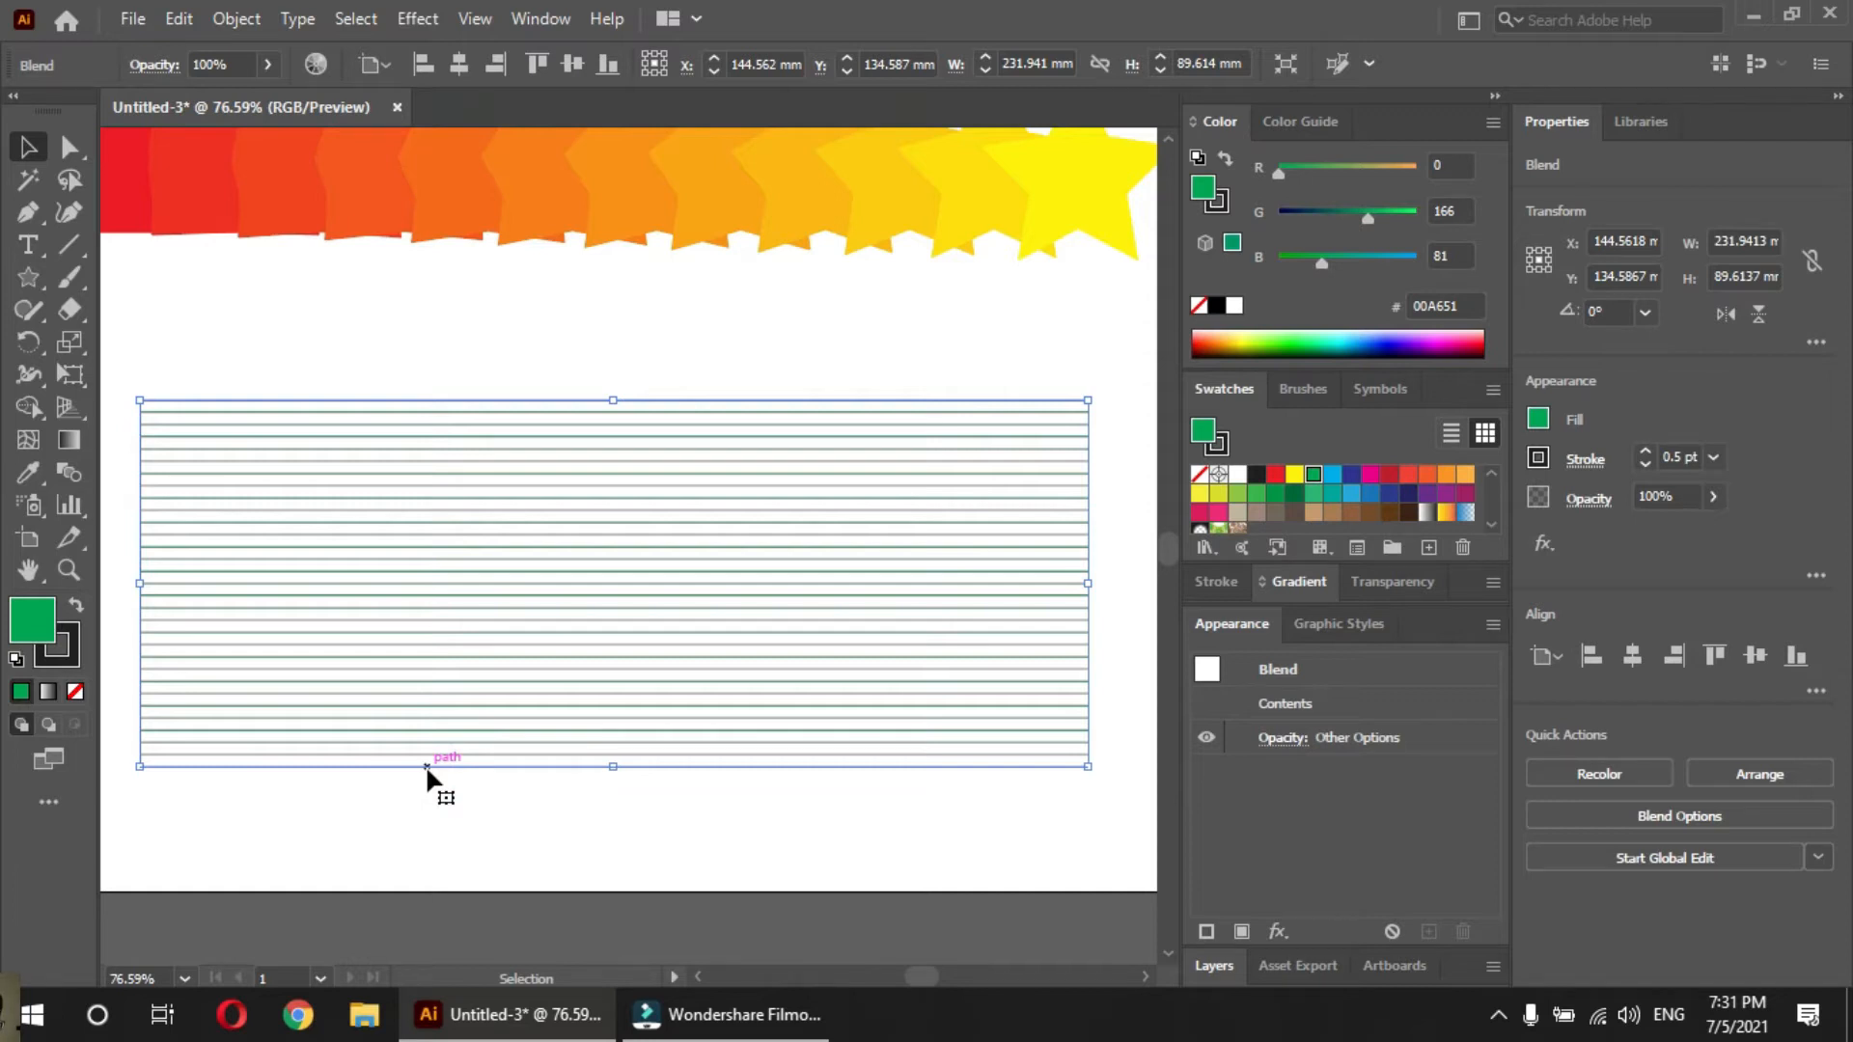
click(417, 820)
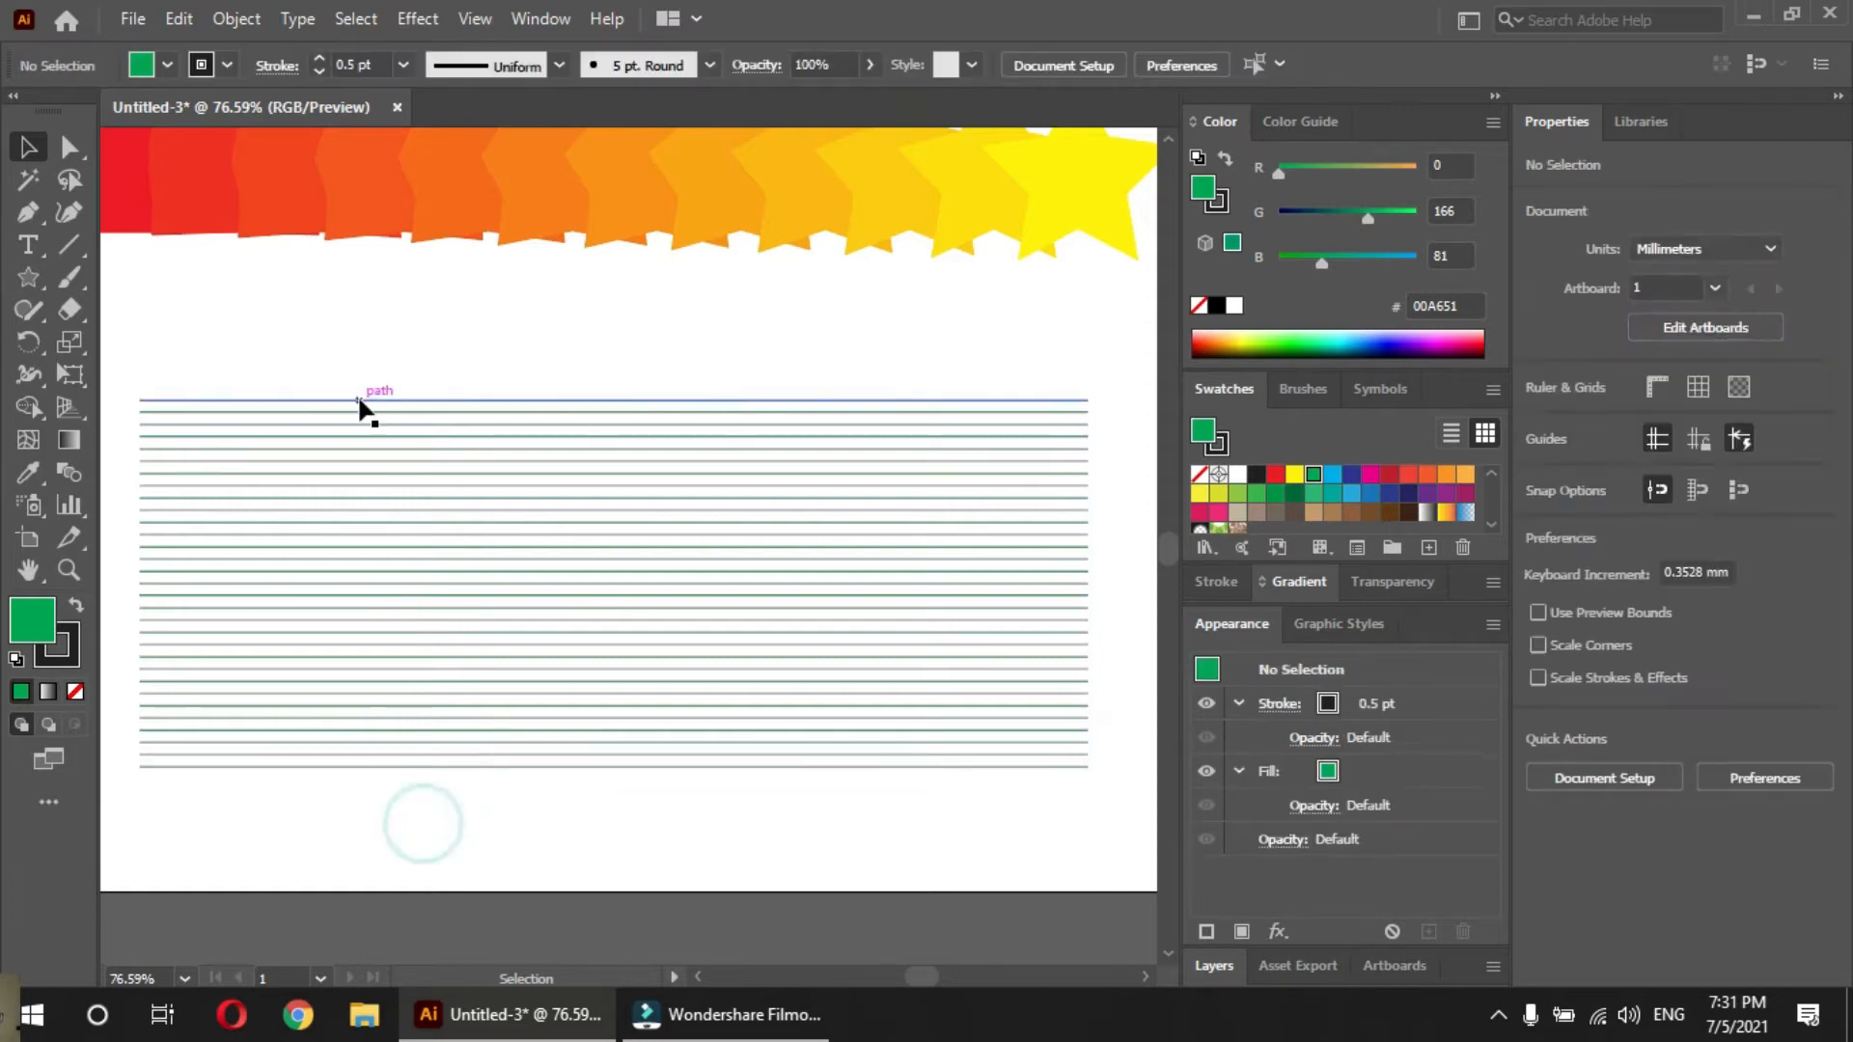
click(405, 768)
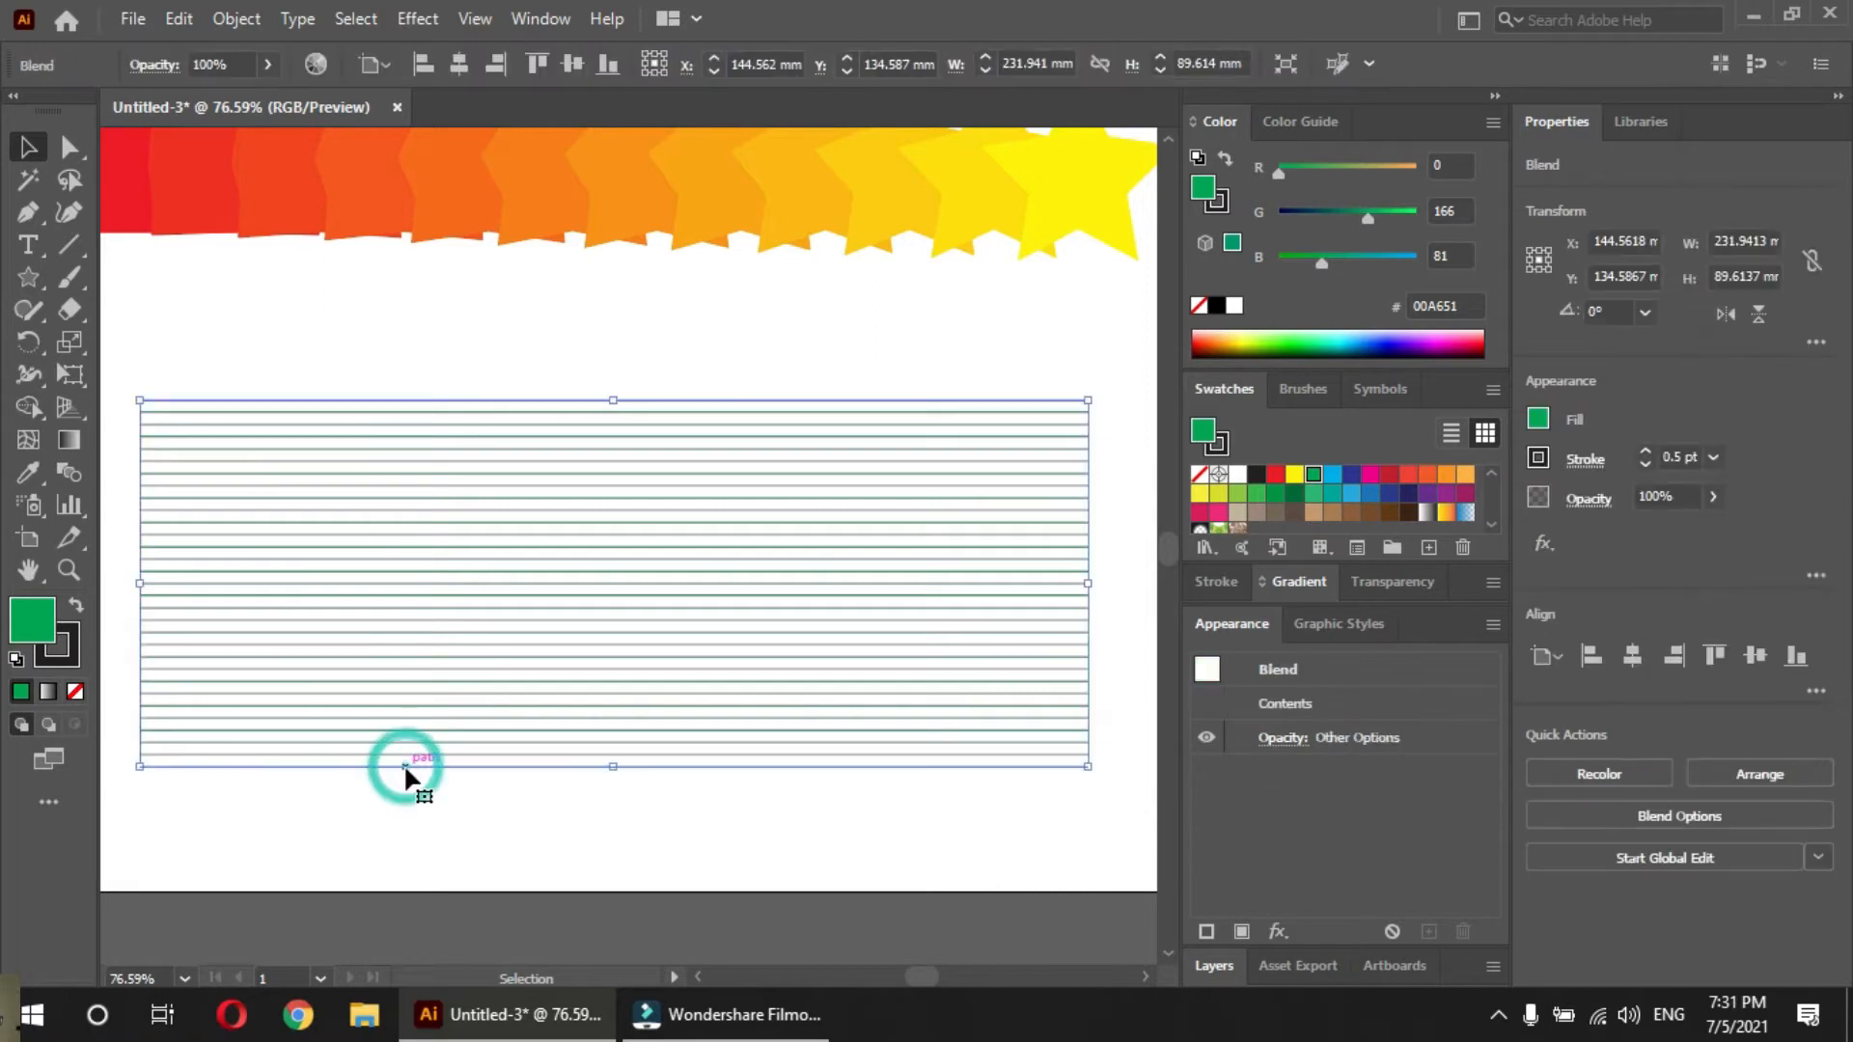
click(386, 827)
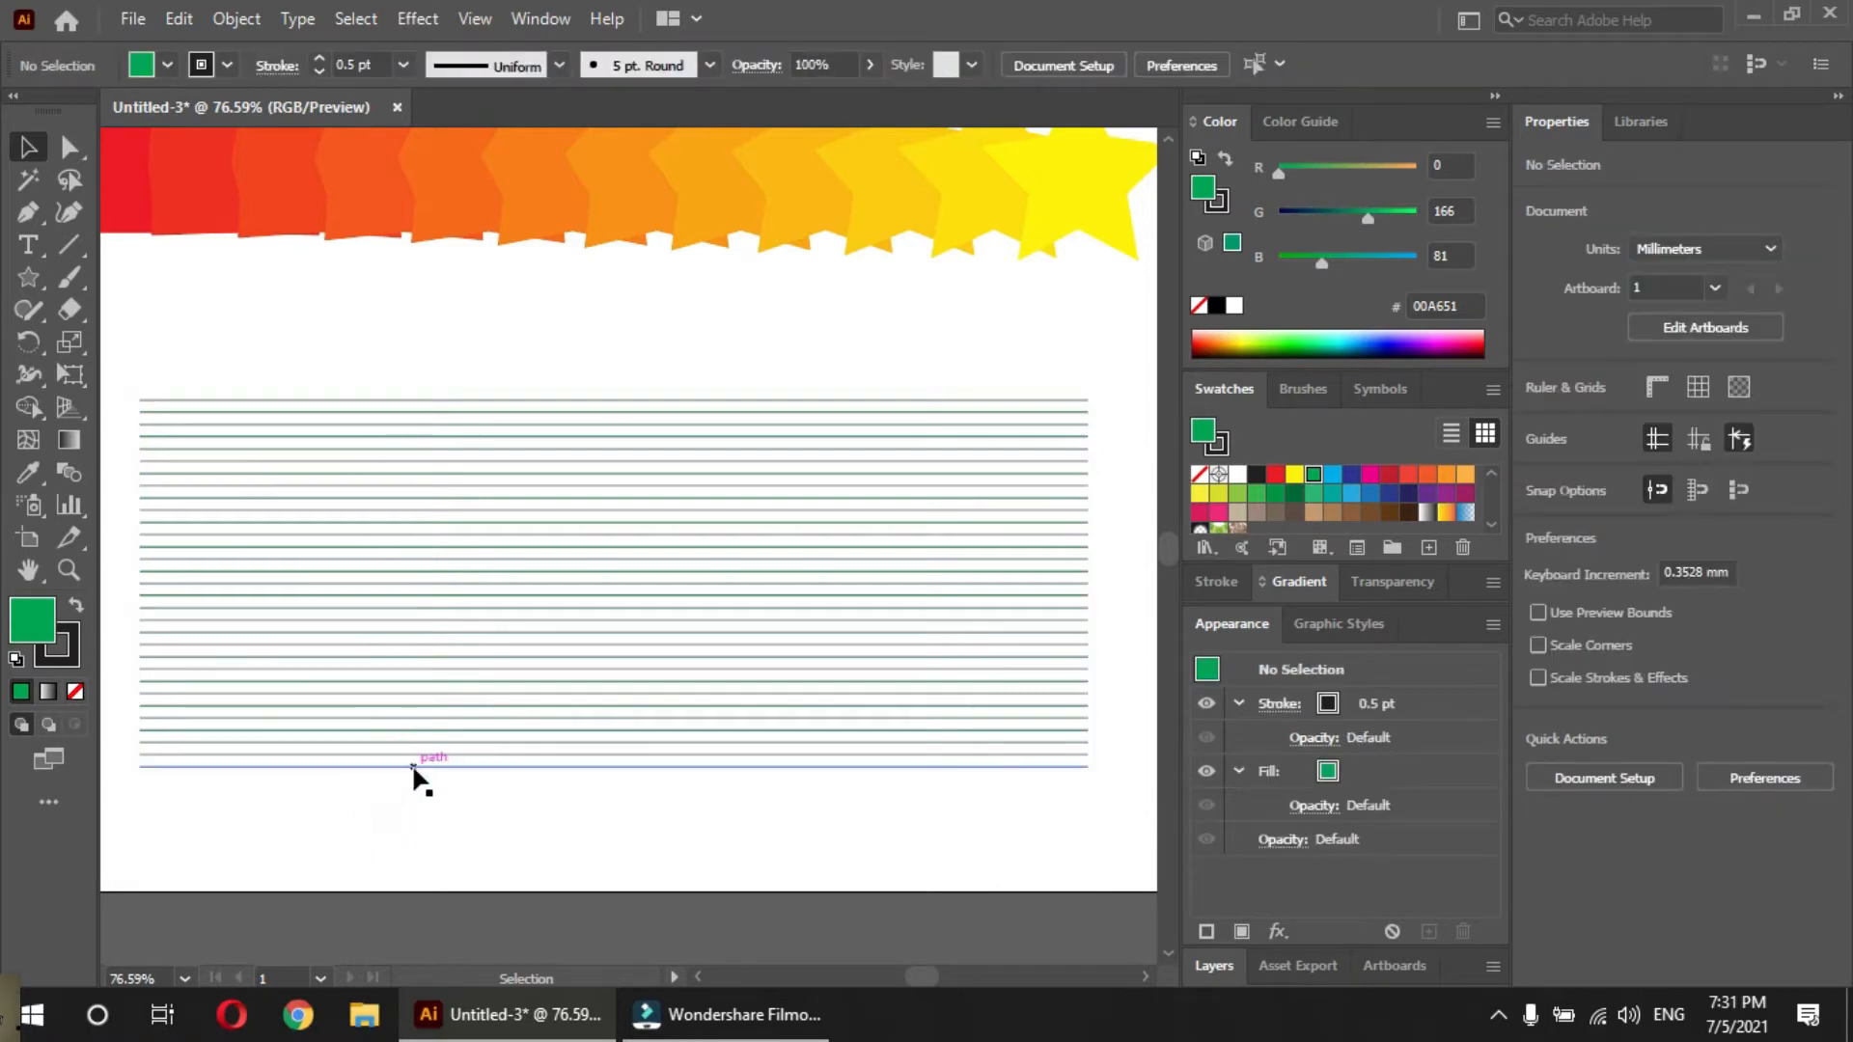
click(417, 403)
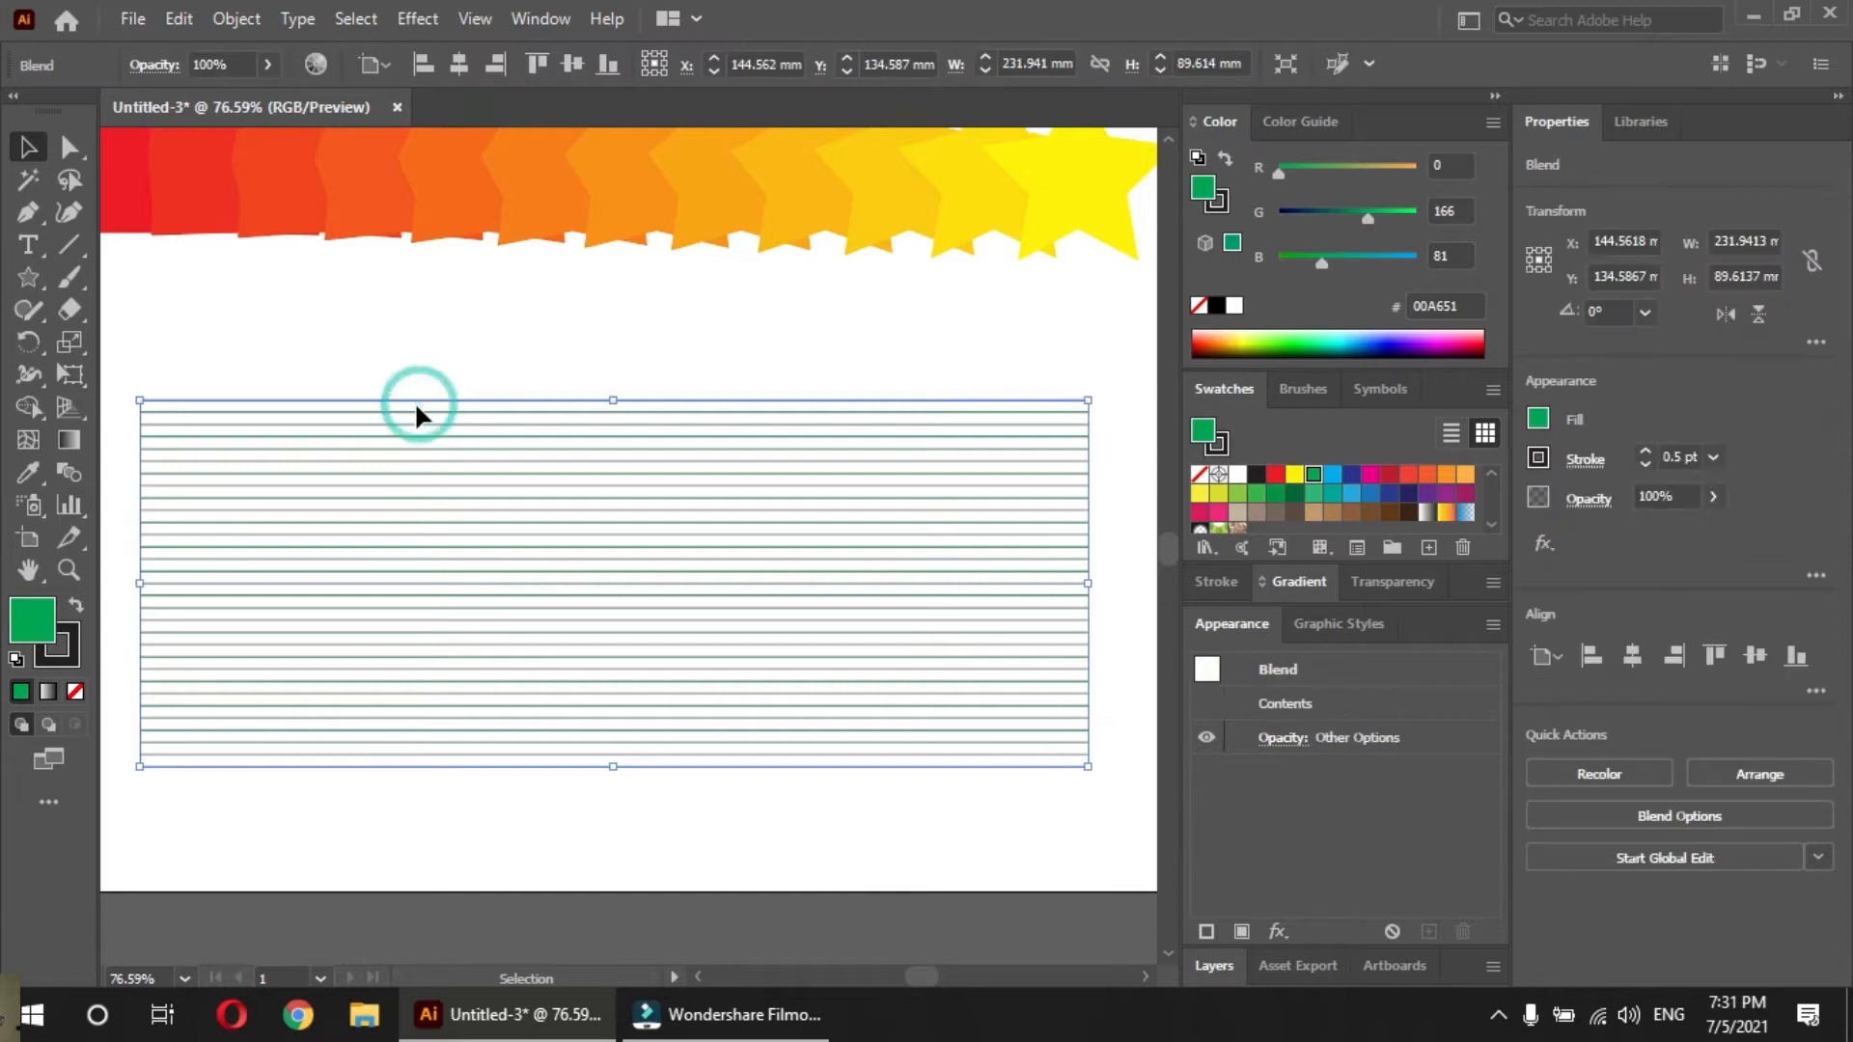
drag(675, 557, 682, 514)
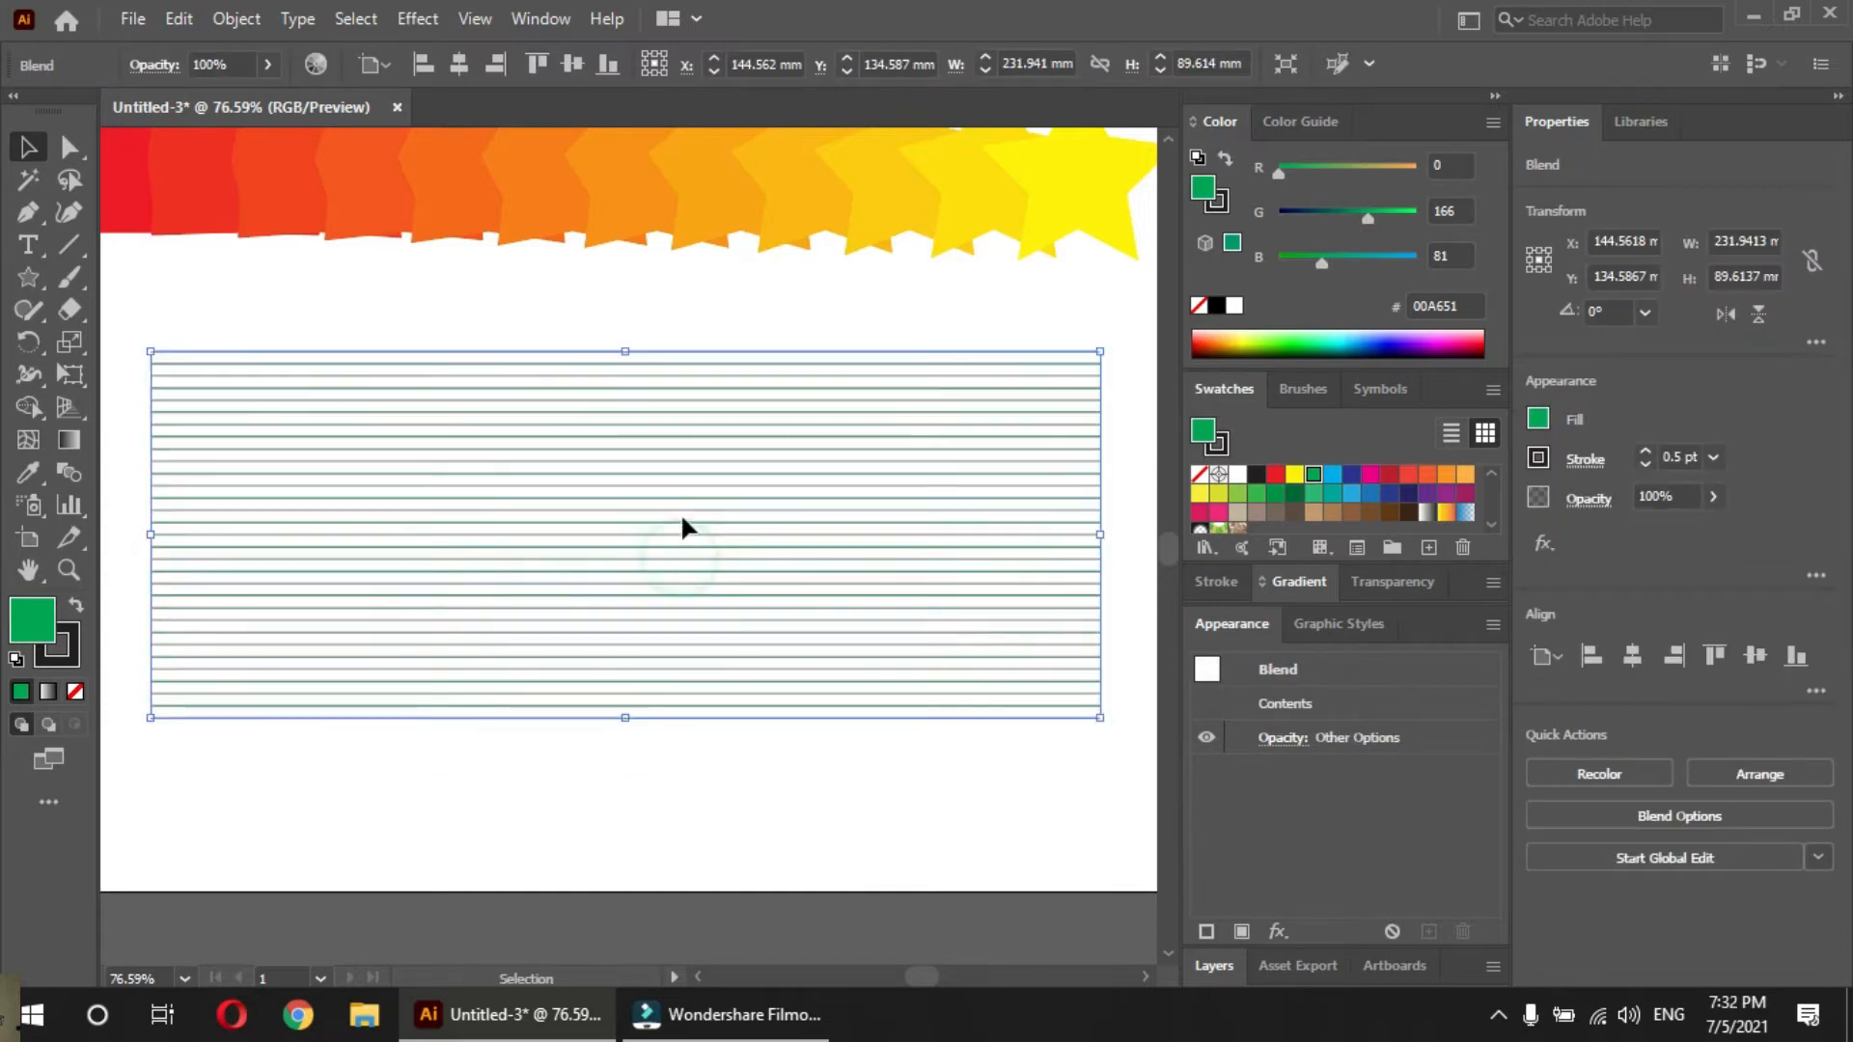
Isolate the line blend and rotate only its bottom line by about 92° so that it stands nearly vertical
click(682, 517)
double_click(681, 521)
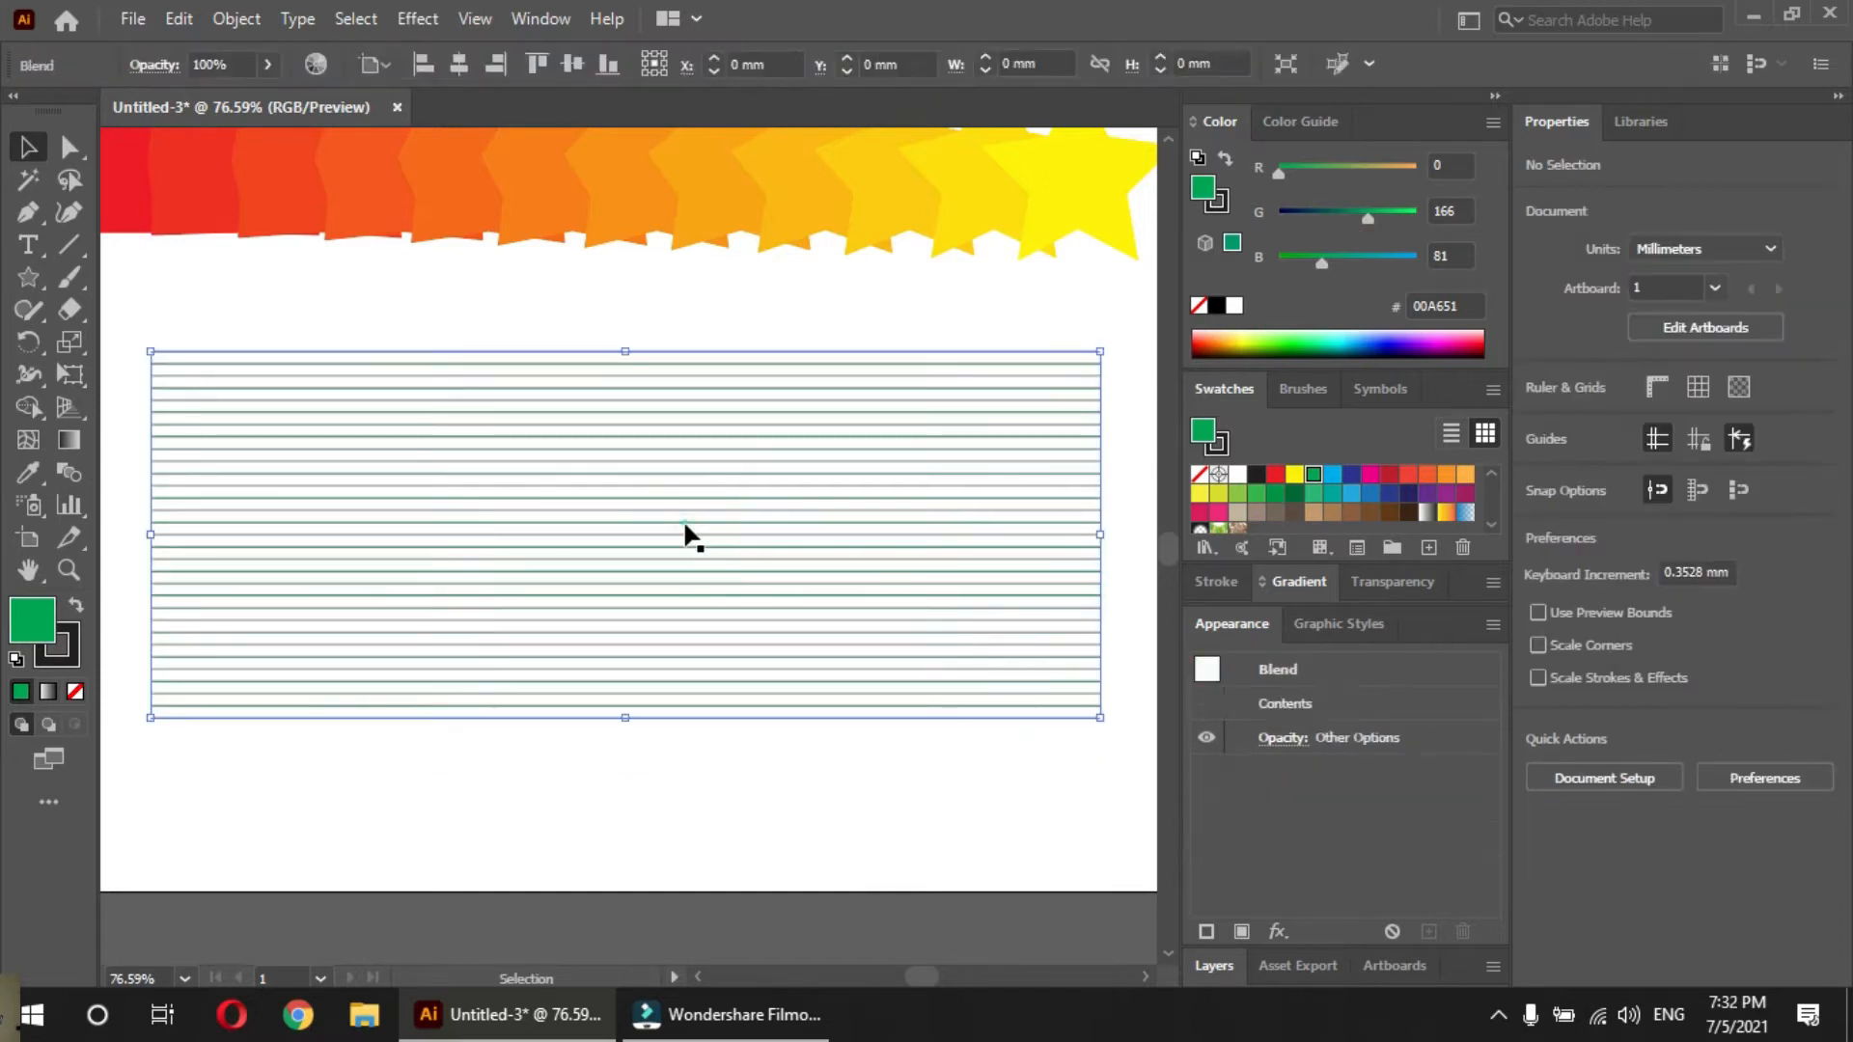
drag(333, 307, 391, 355)
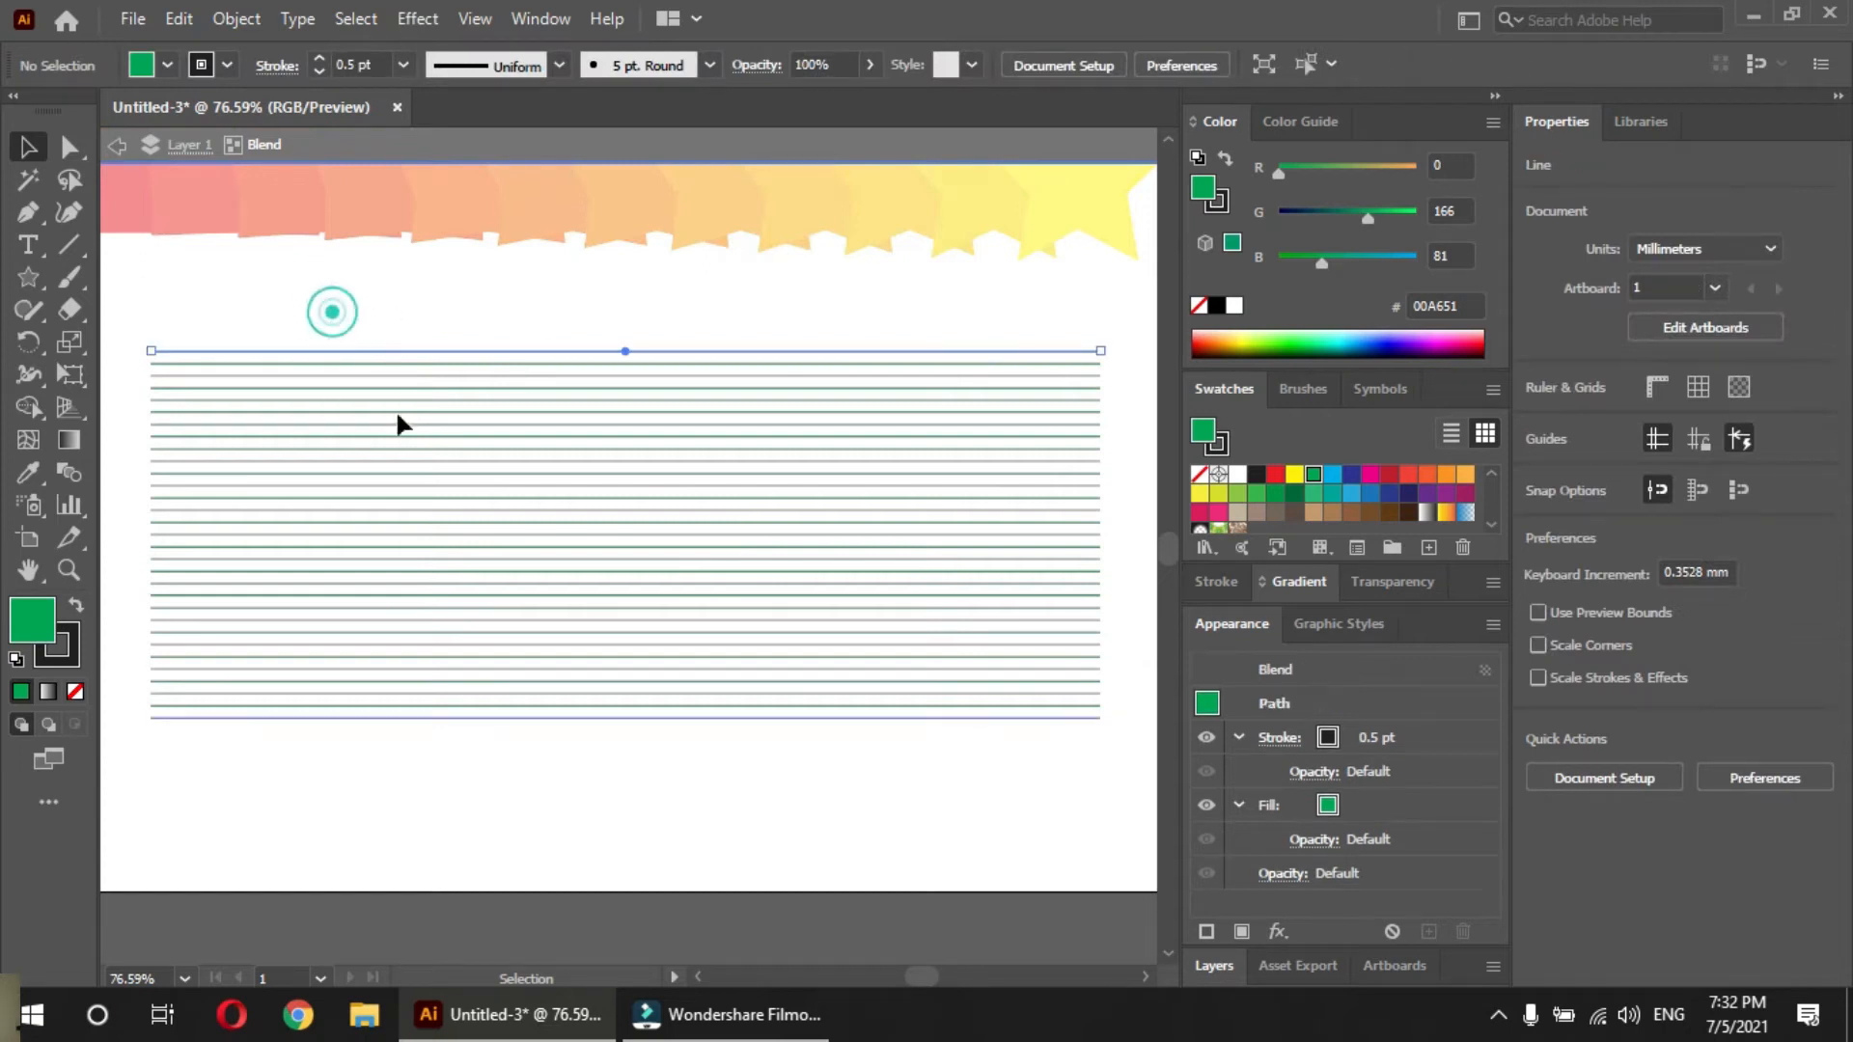
drag(560, 778, 612, 633)
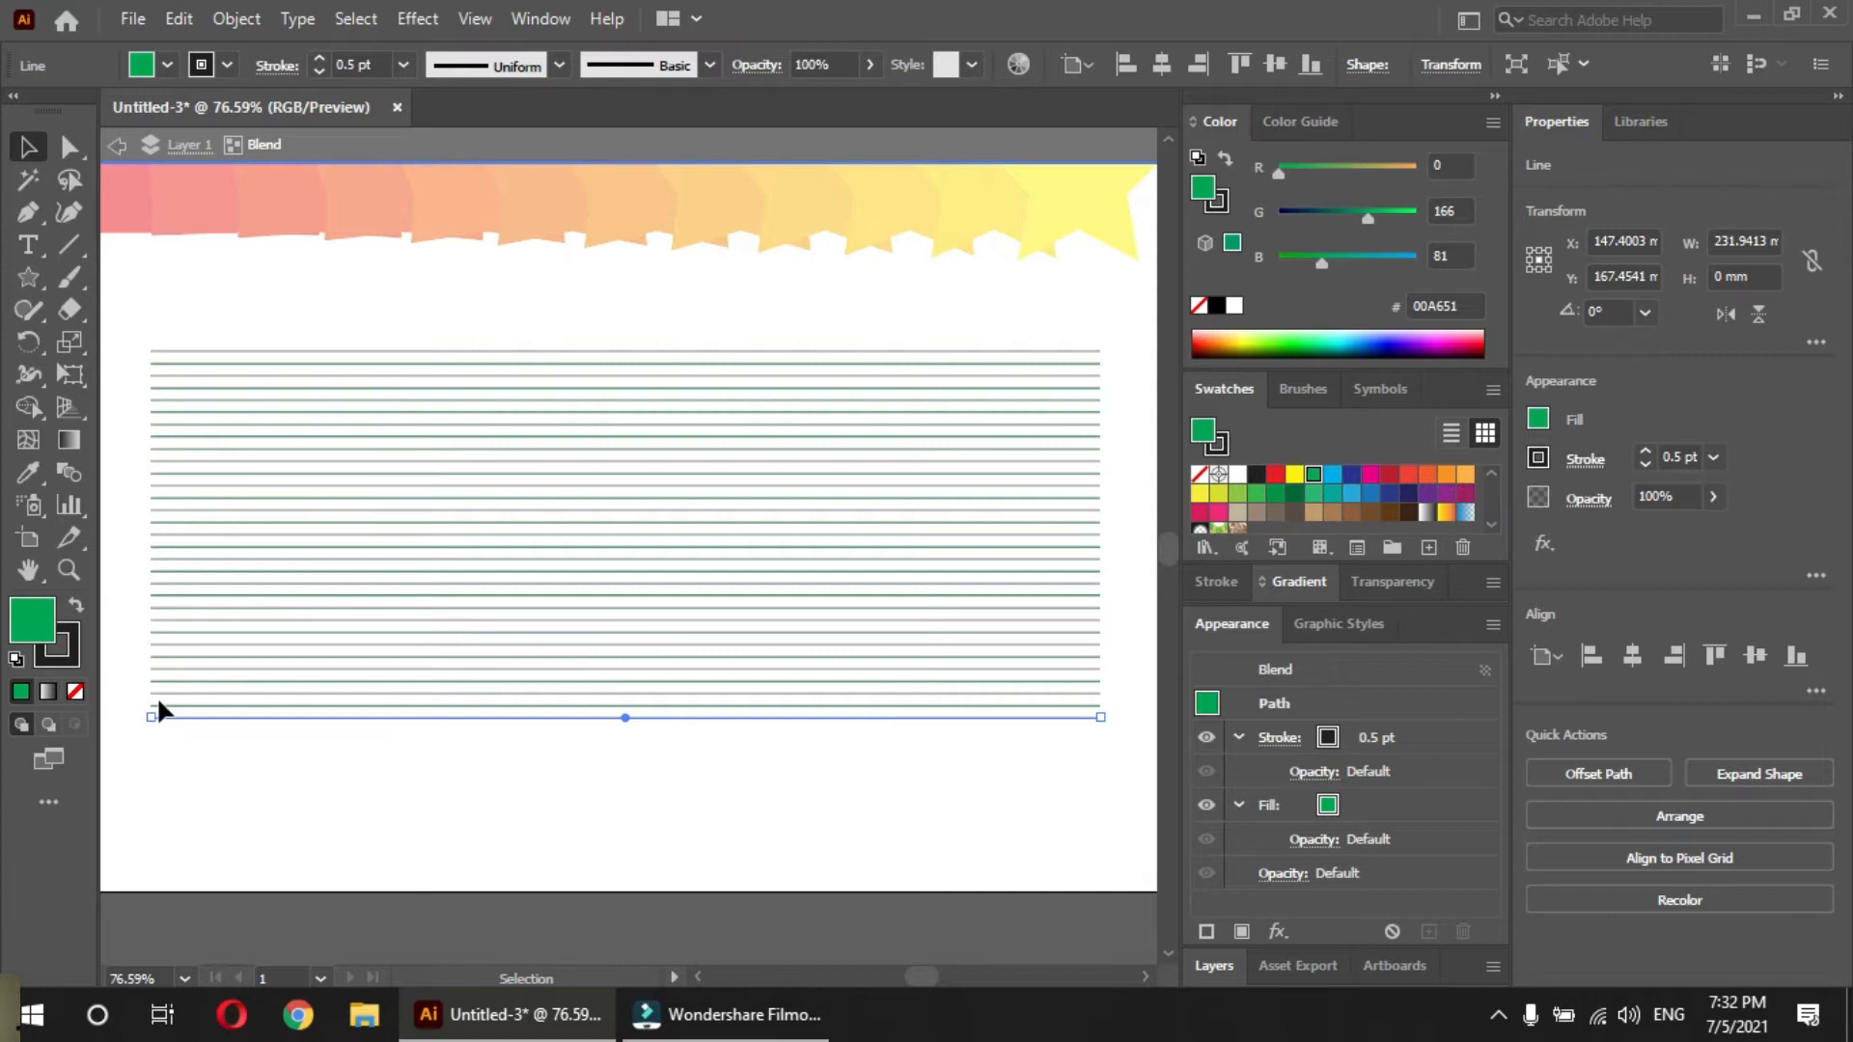
key(e)
drag(161, 671, 165, 657)
key(ctrl+z)
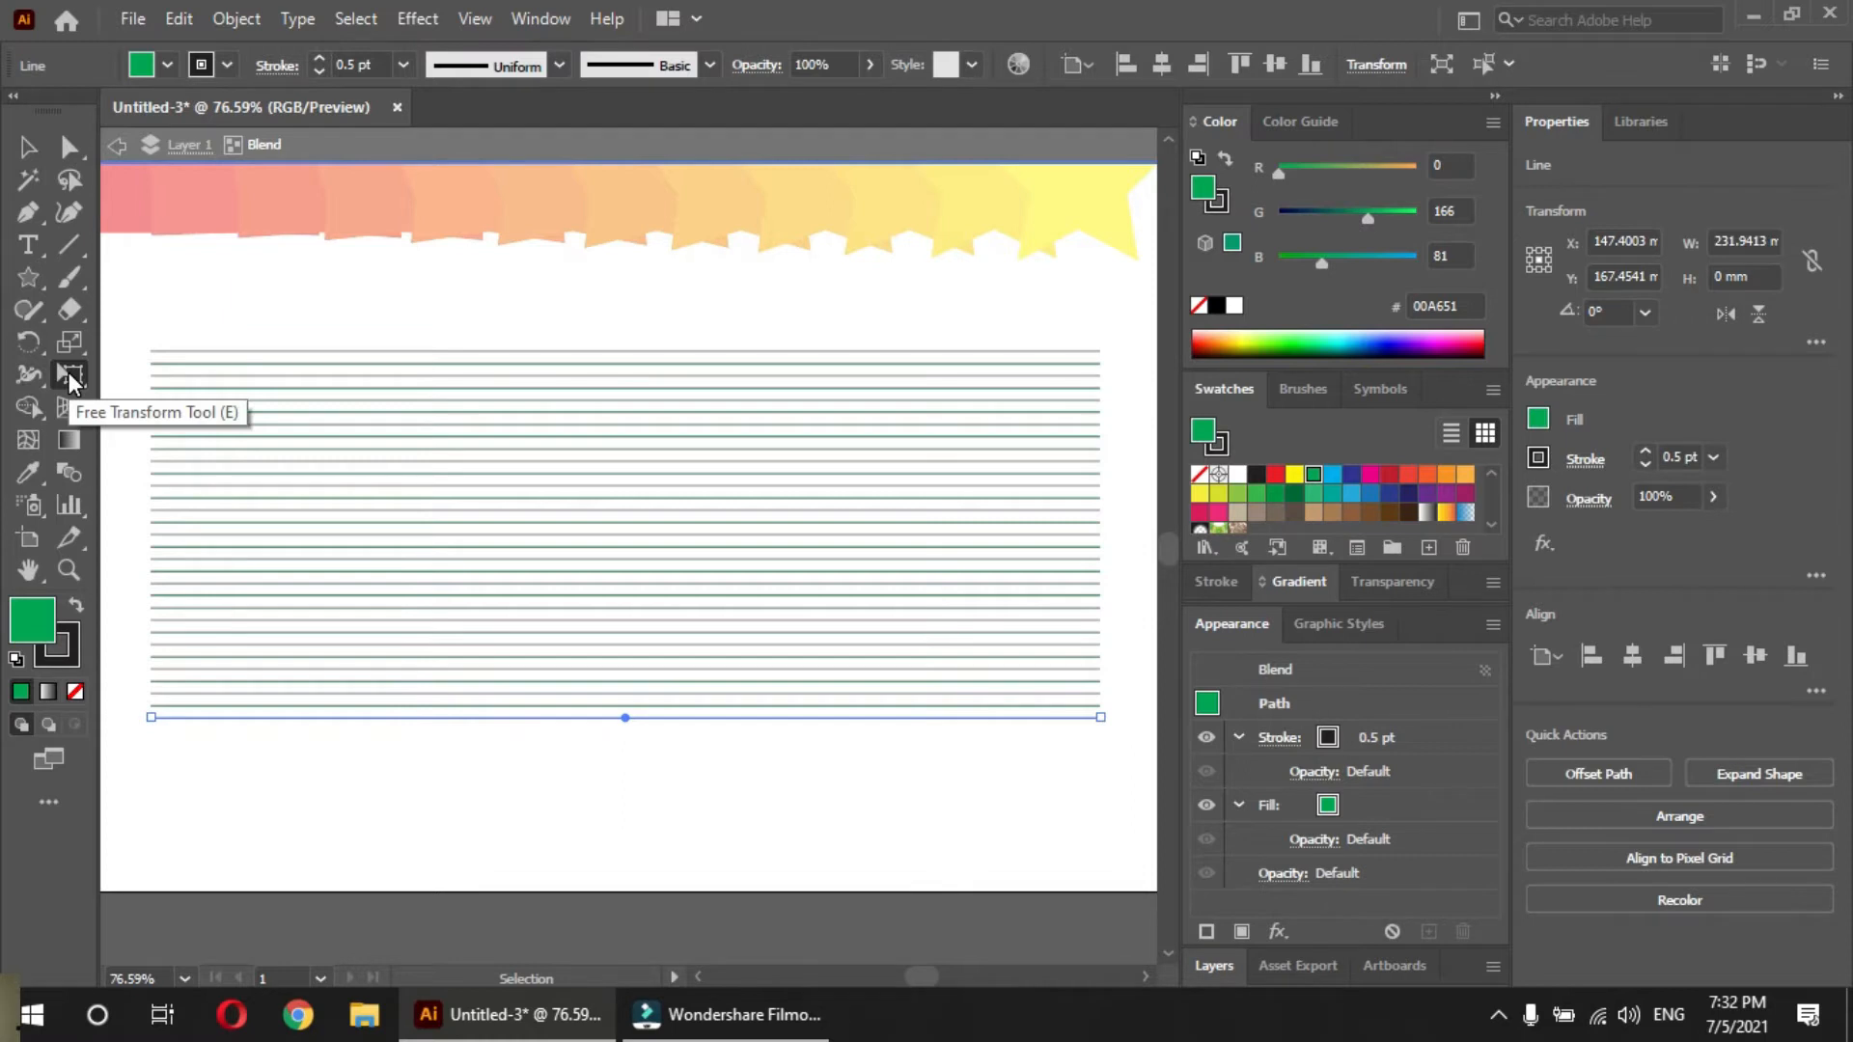
click(68, 373)
drag(155, 665, 662, 390)
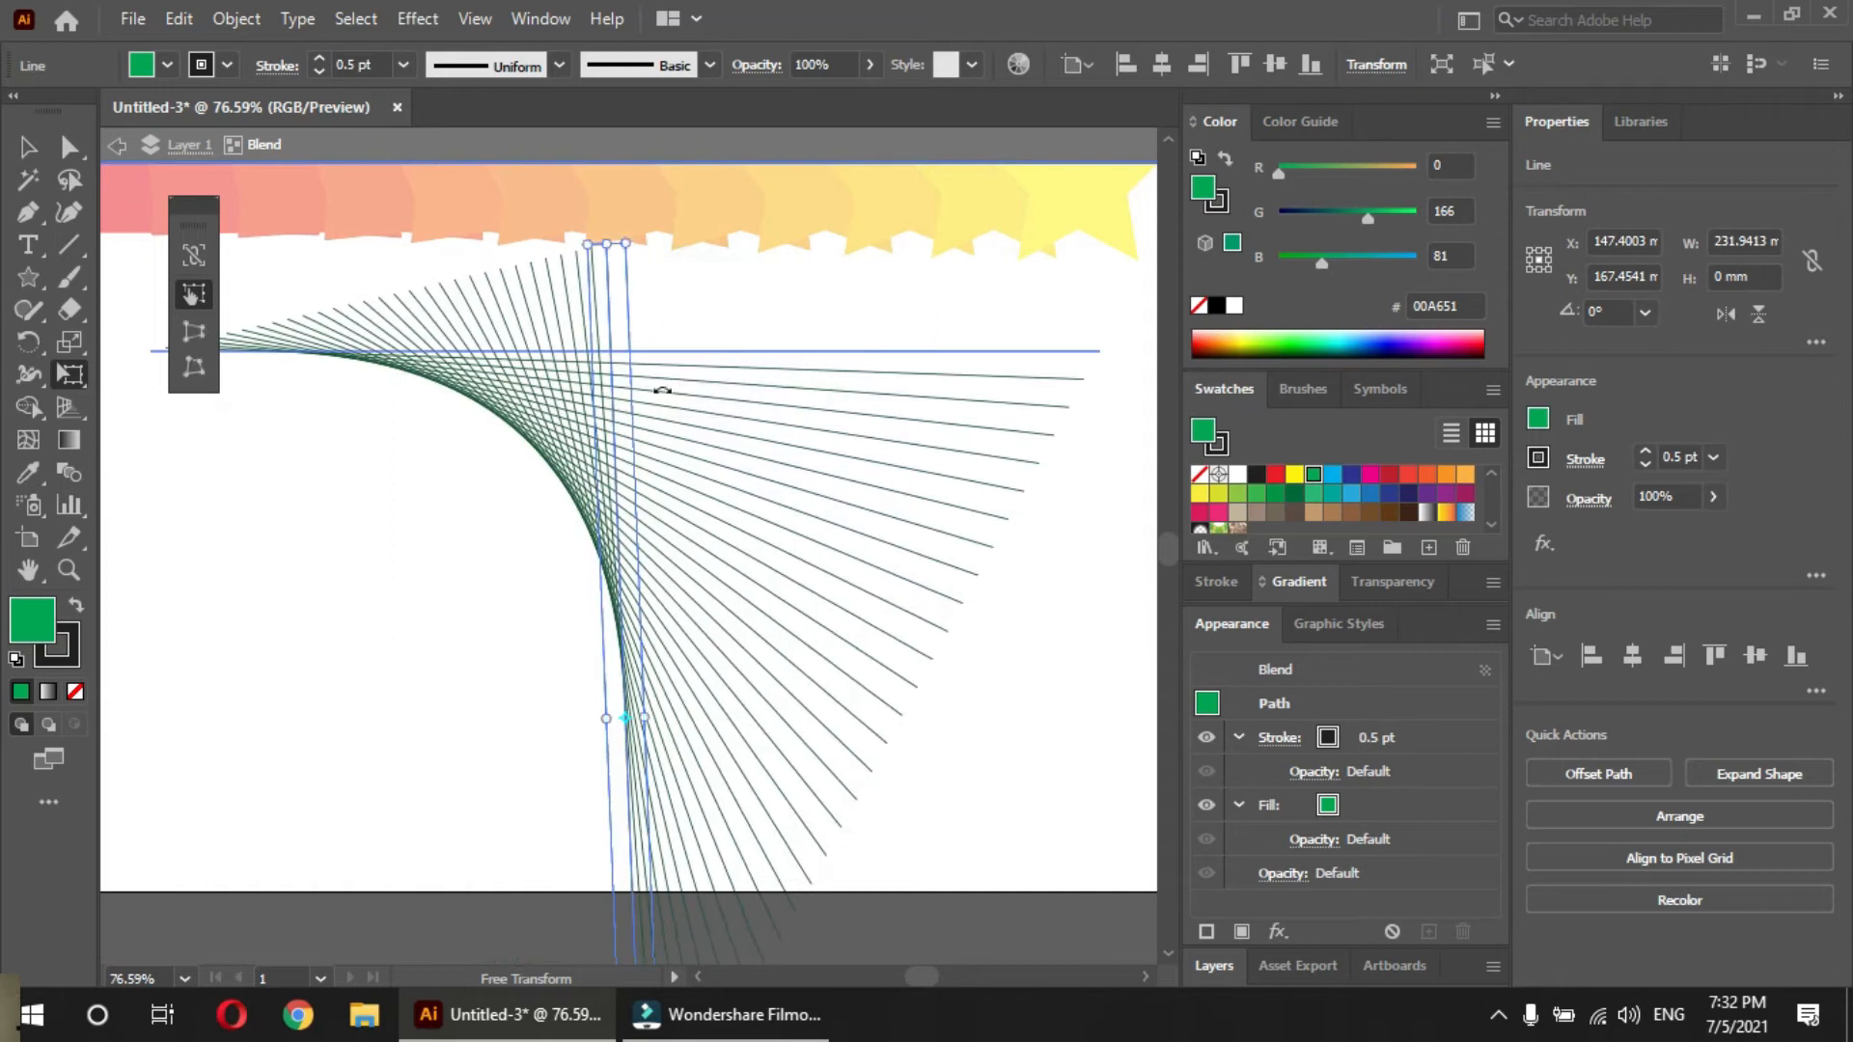
key(v)
click(798, 351)
click(396, 550)
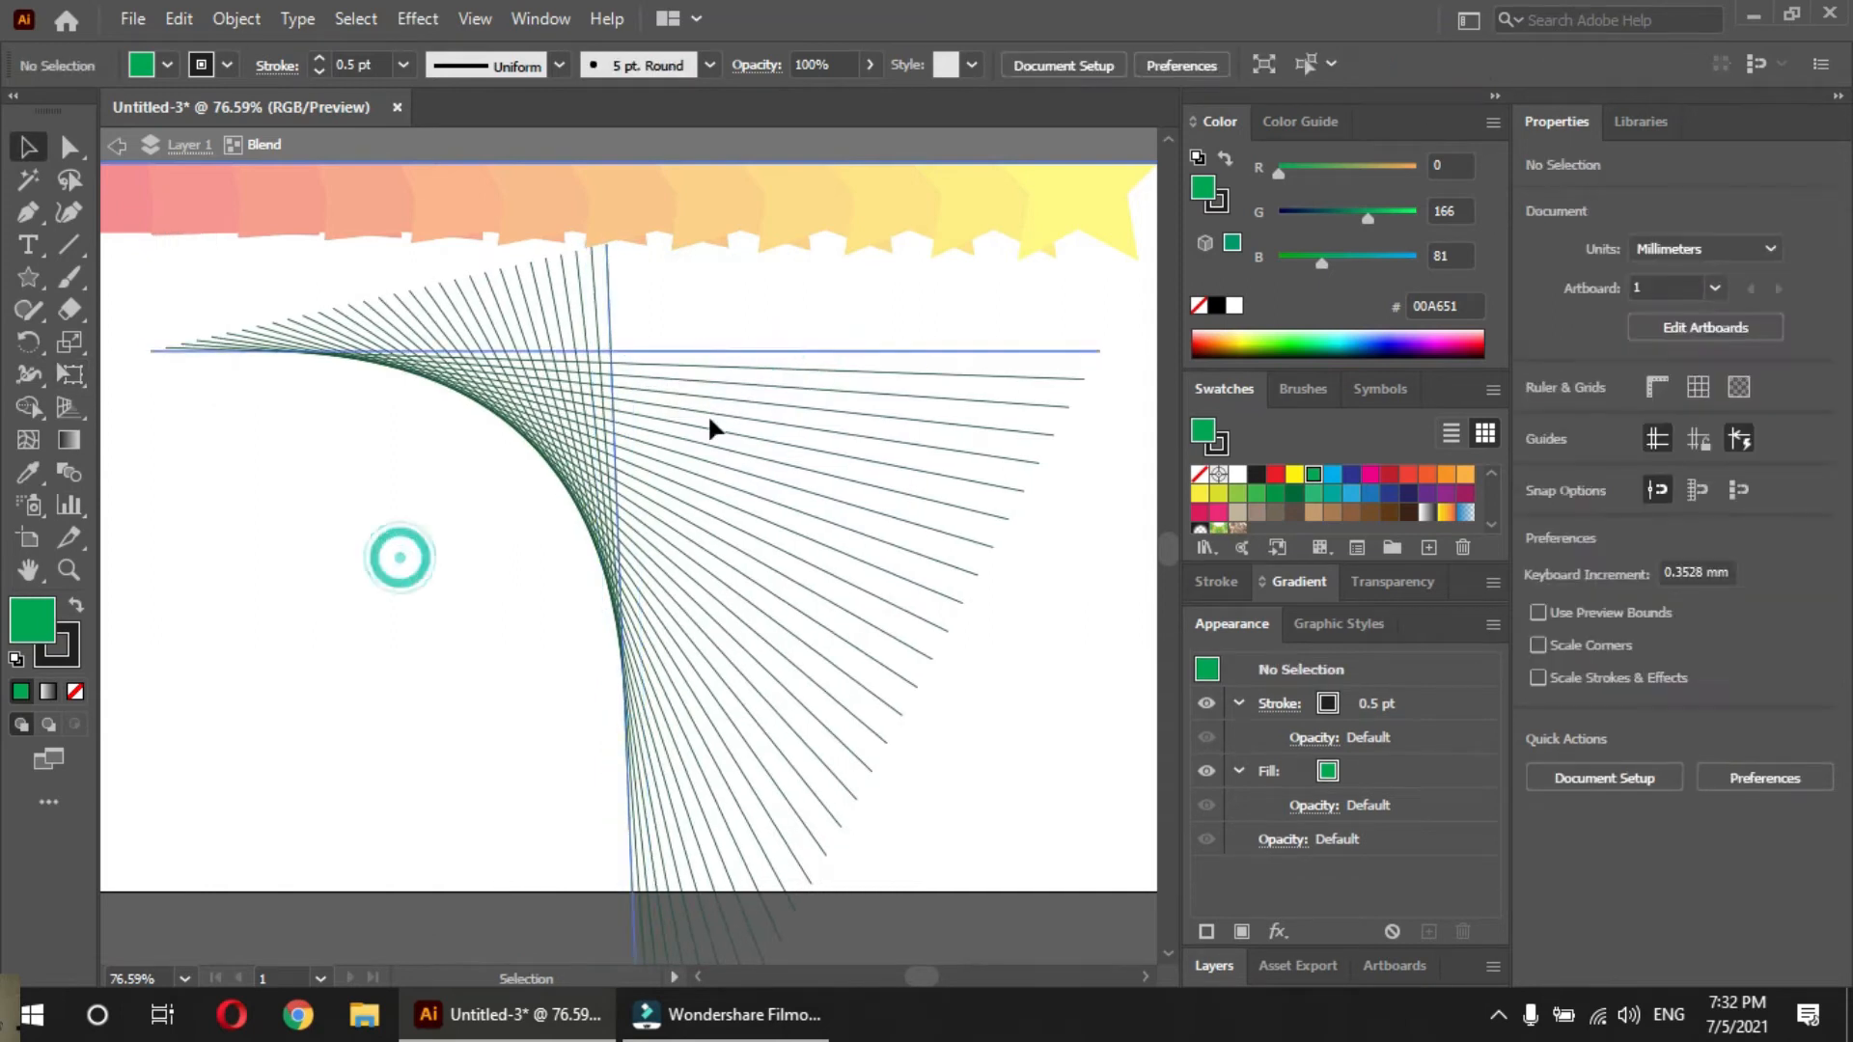
Give the blend's horizontal top line a 3 pt stroke in red
click(958, 352)
click(1646, 452)
click(1646, 452)
click(1647, 452)
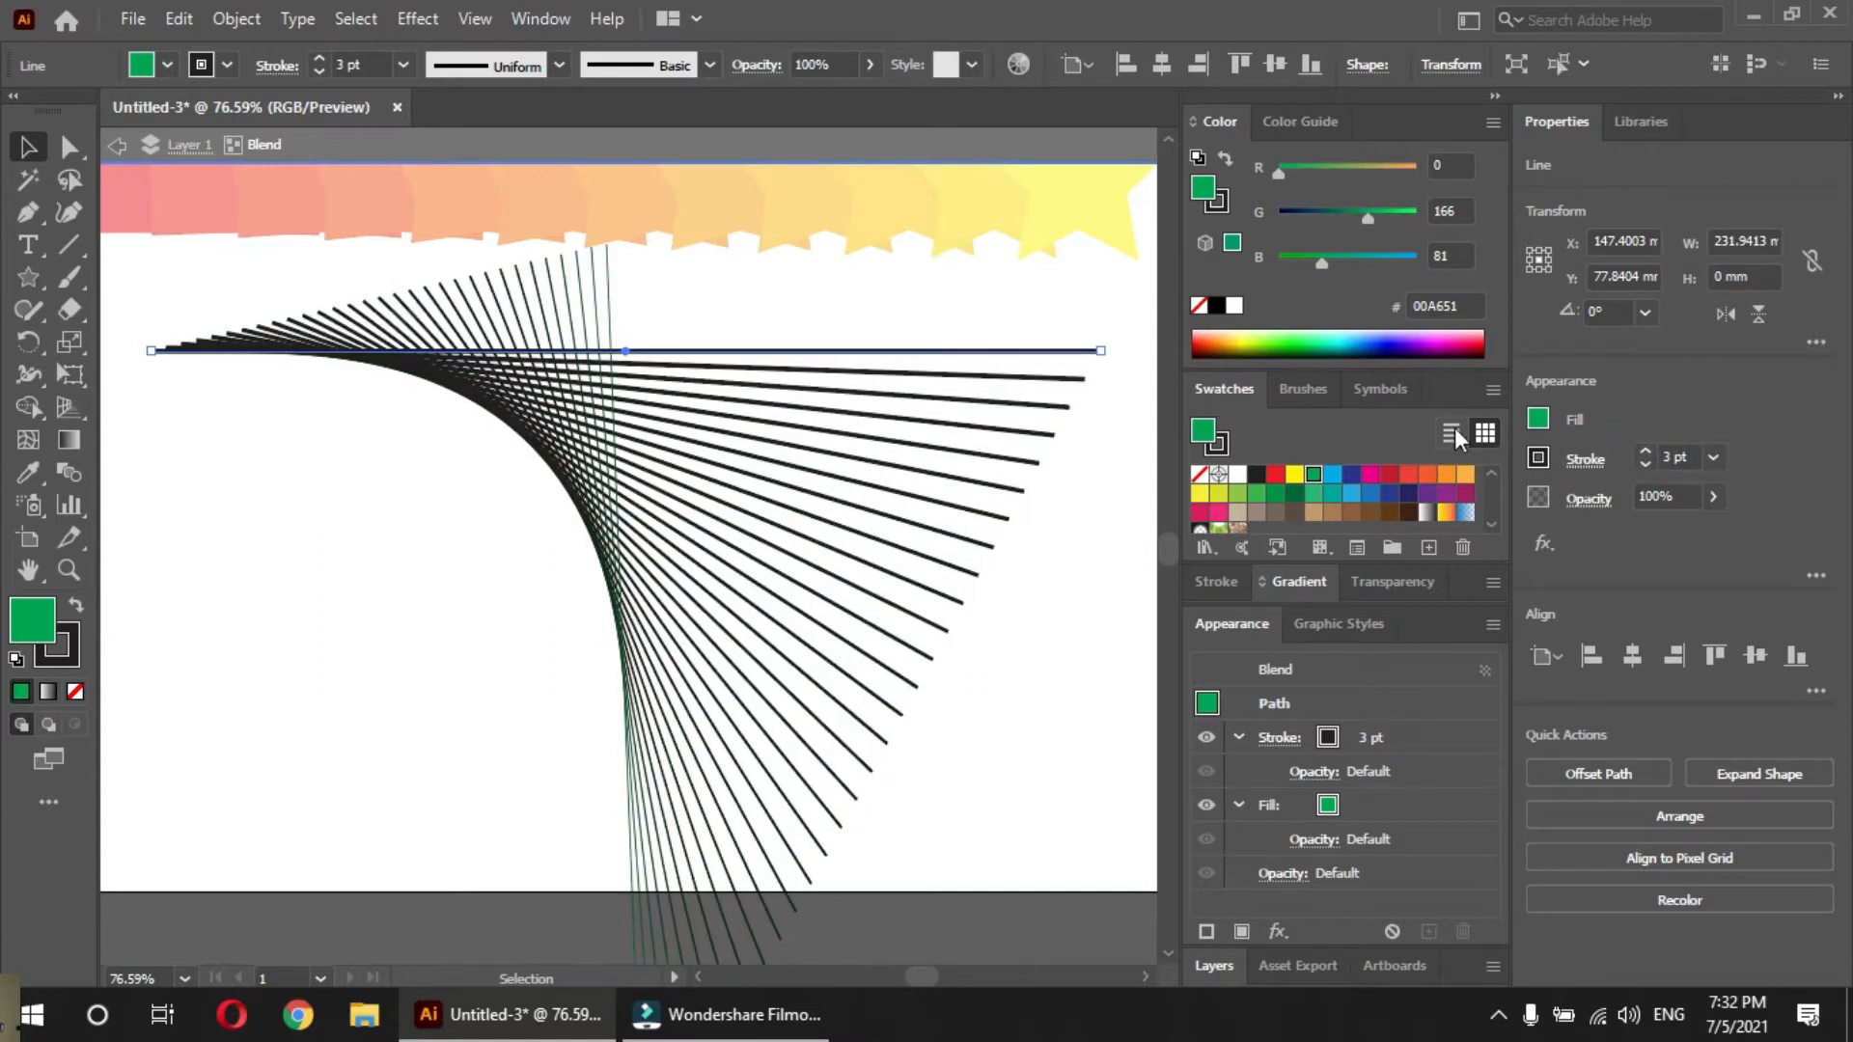
click(1219, 444)
click(1275, 474)
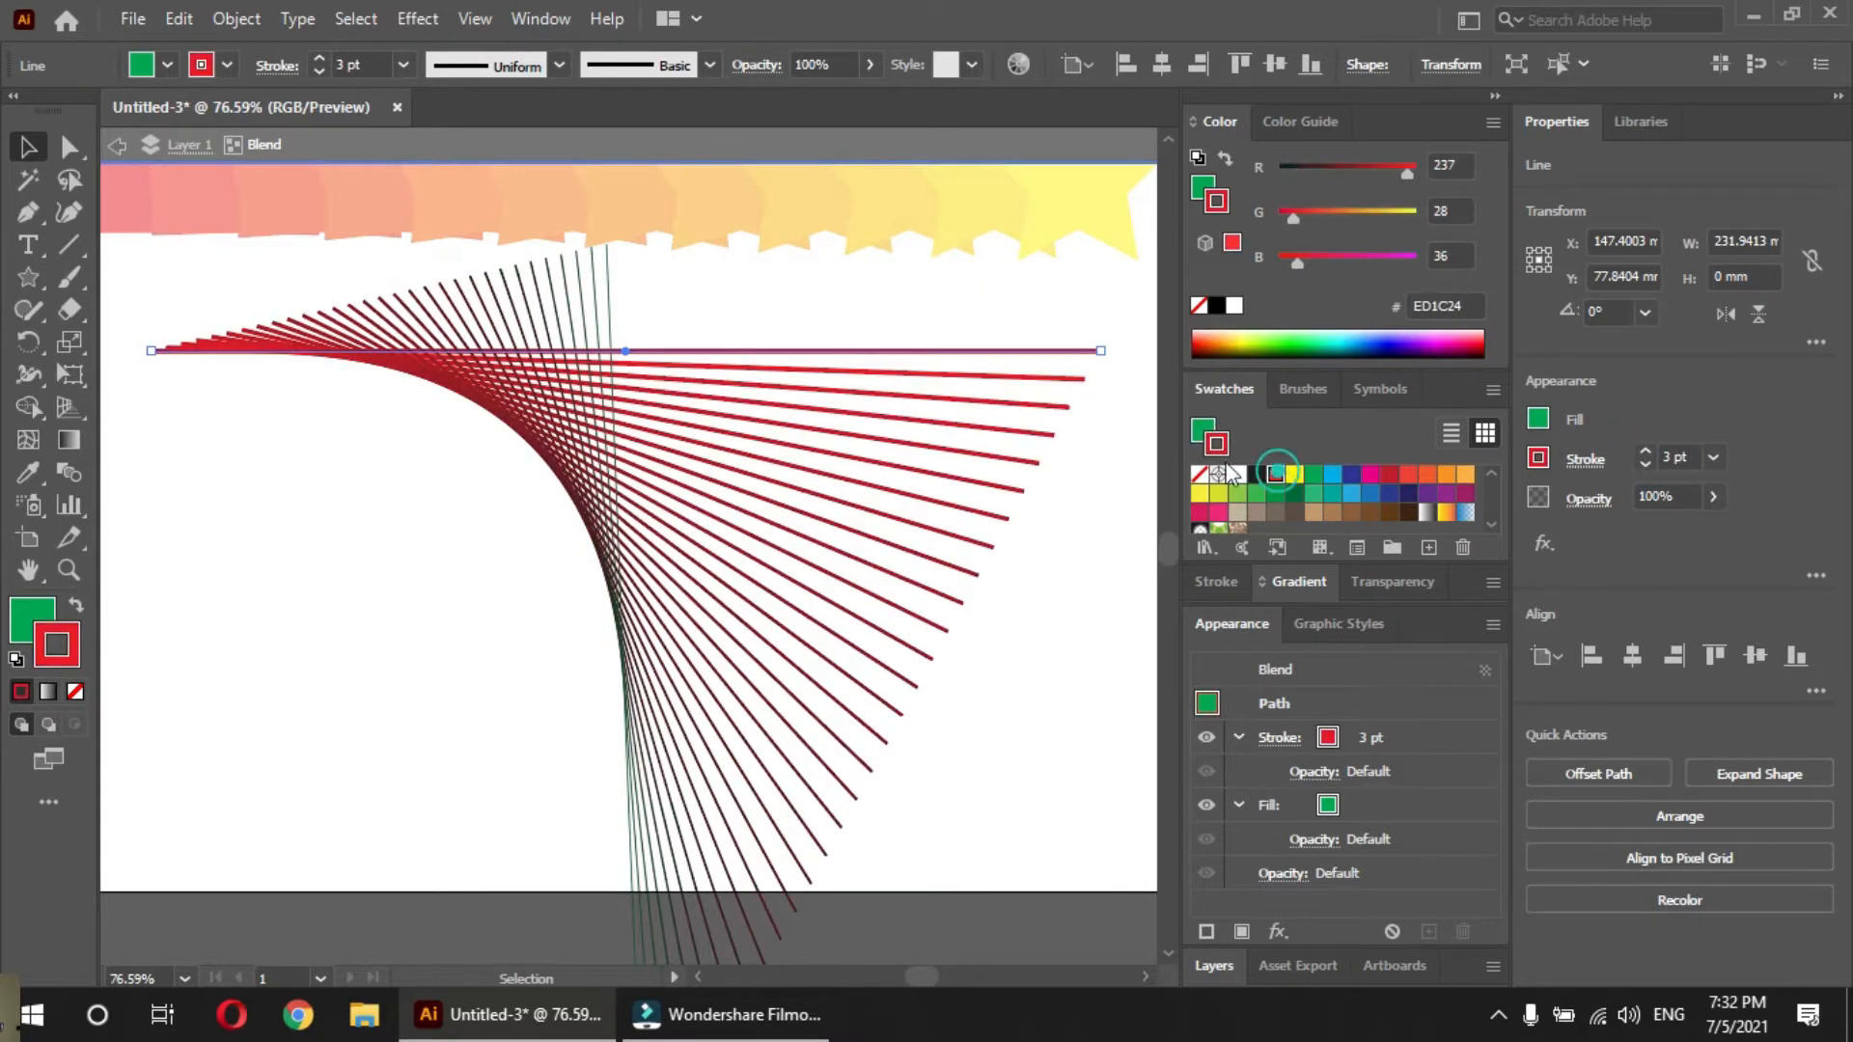
click(1064, 506)
Color the stroke of the blend's rotated, nearly vertical line yellow and thicken it to 1 pt
click(607, 306)
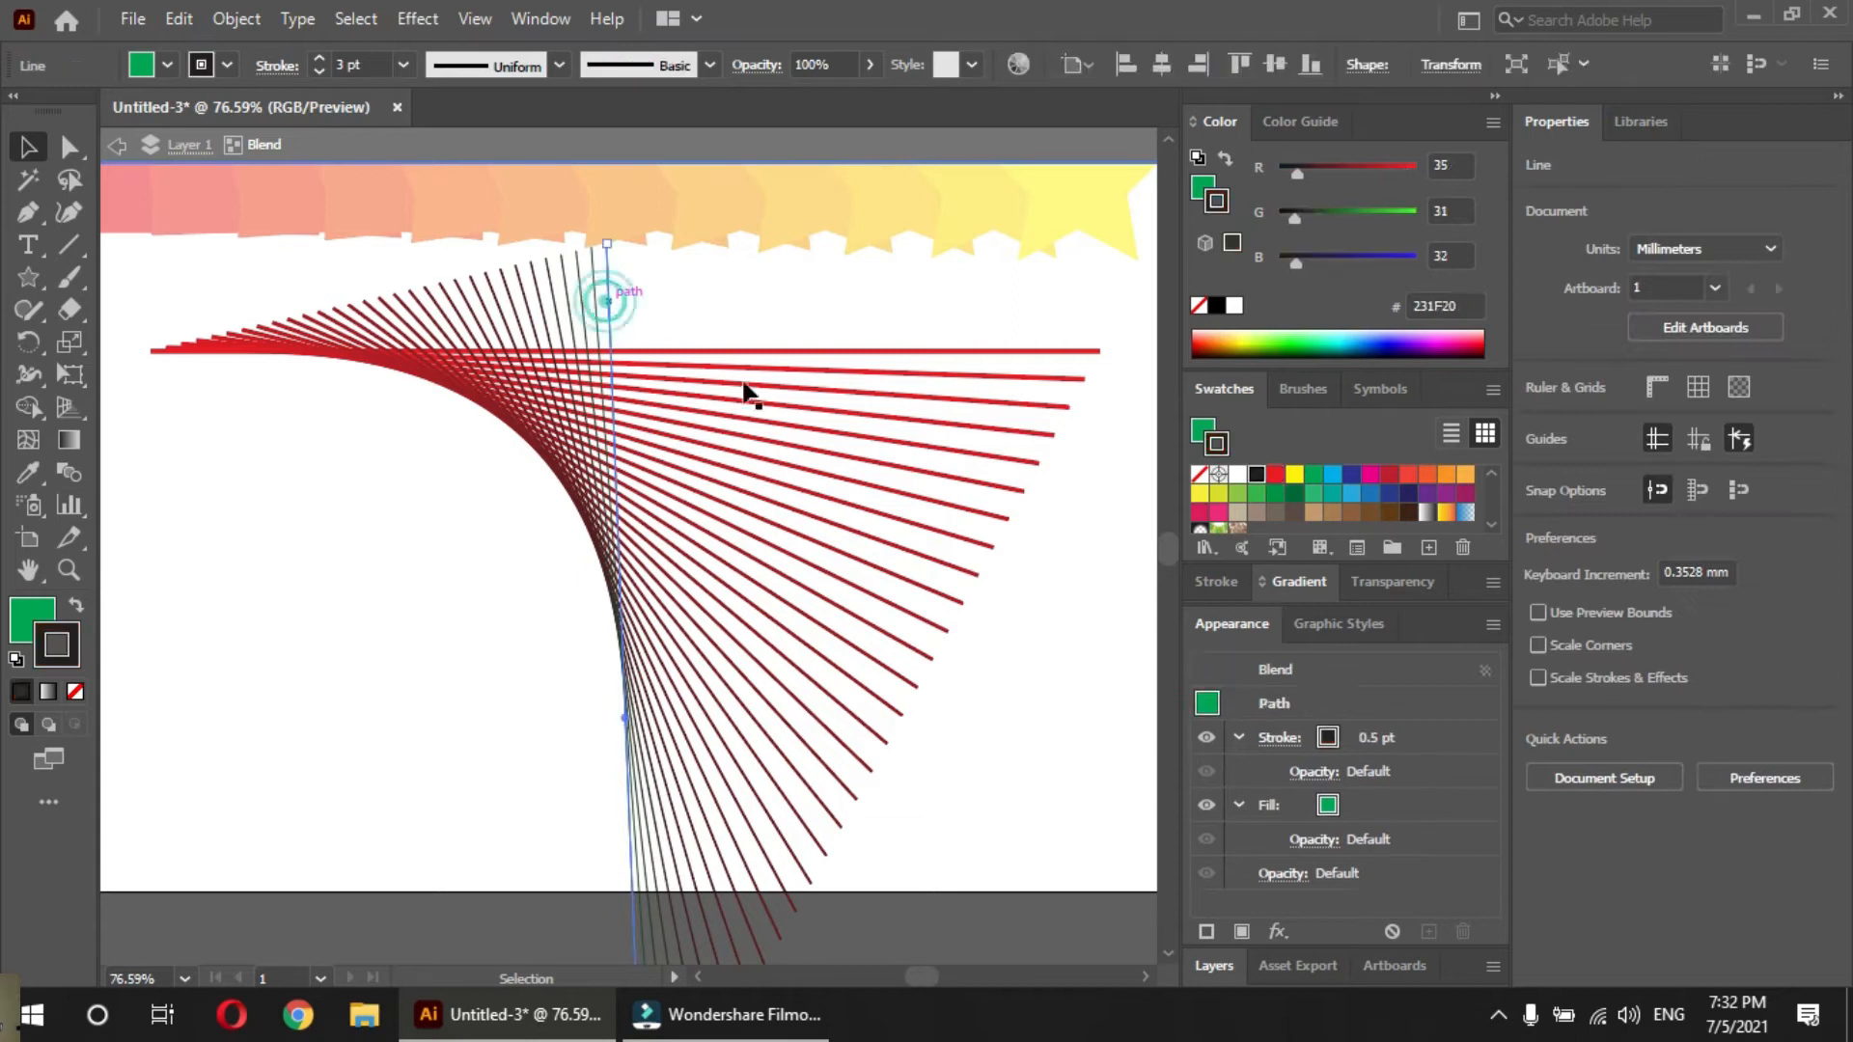
click(1295, 476)
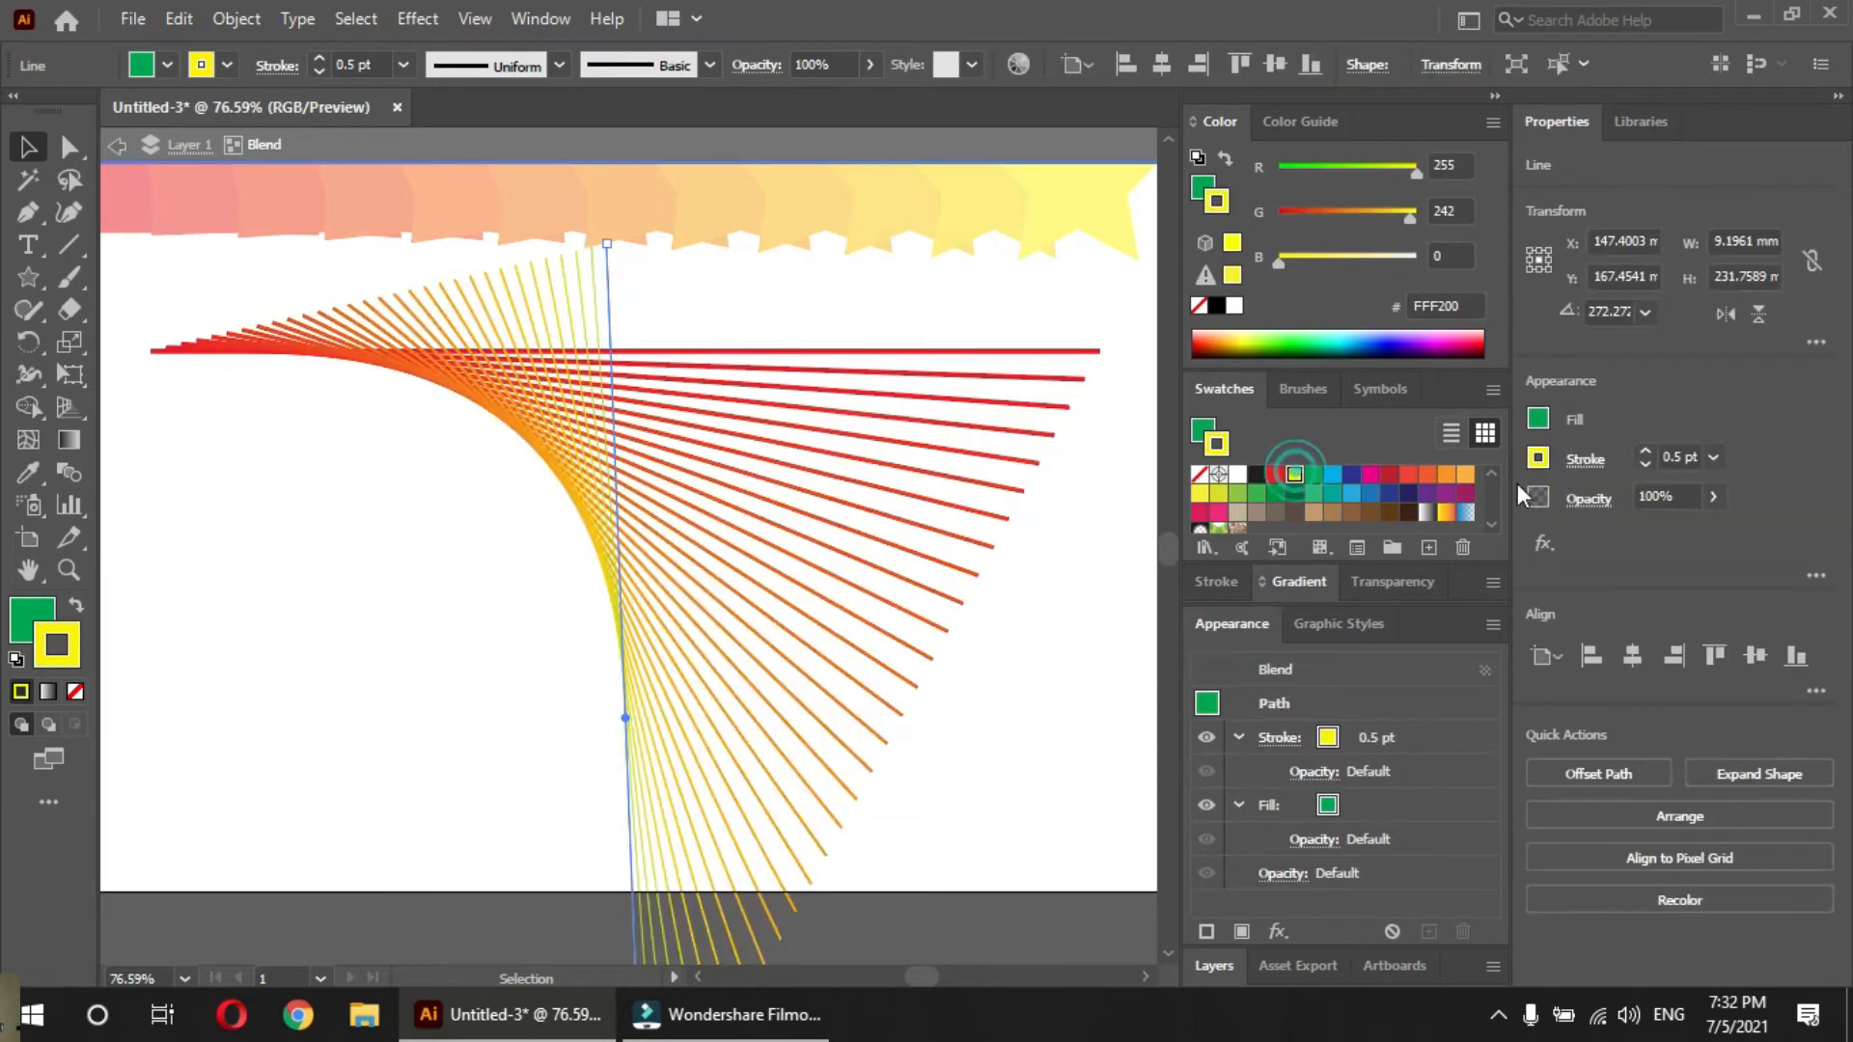
click(1645, 451)
click(1125, 678)
Move the whole line blend about 9 mm down and 3 mm to the left, and leave the isolated blend
mouse_move(575, 457)
mouse_down()
mouse_move(529, 558)
mouse_move(513, 463)
mouse_up()
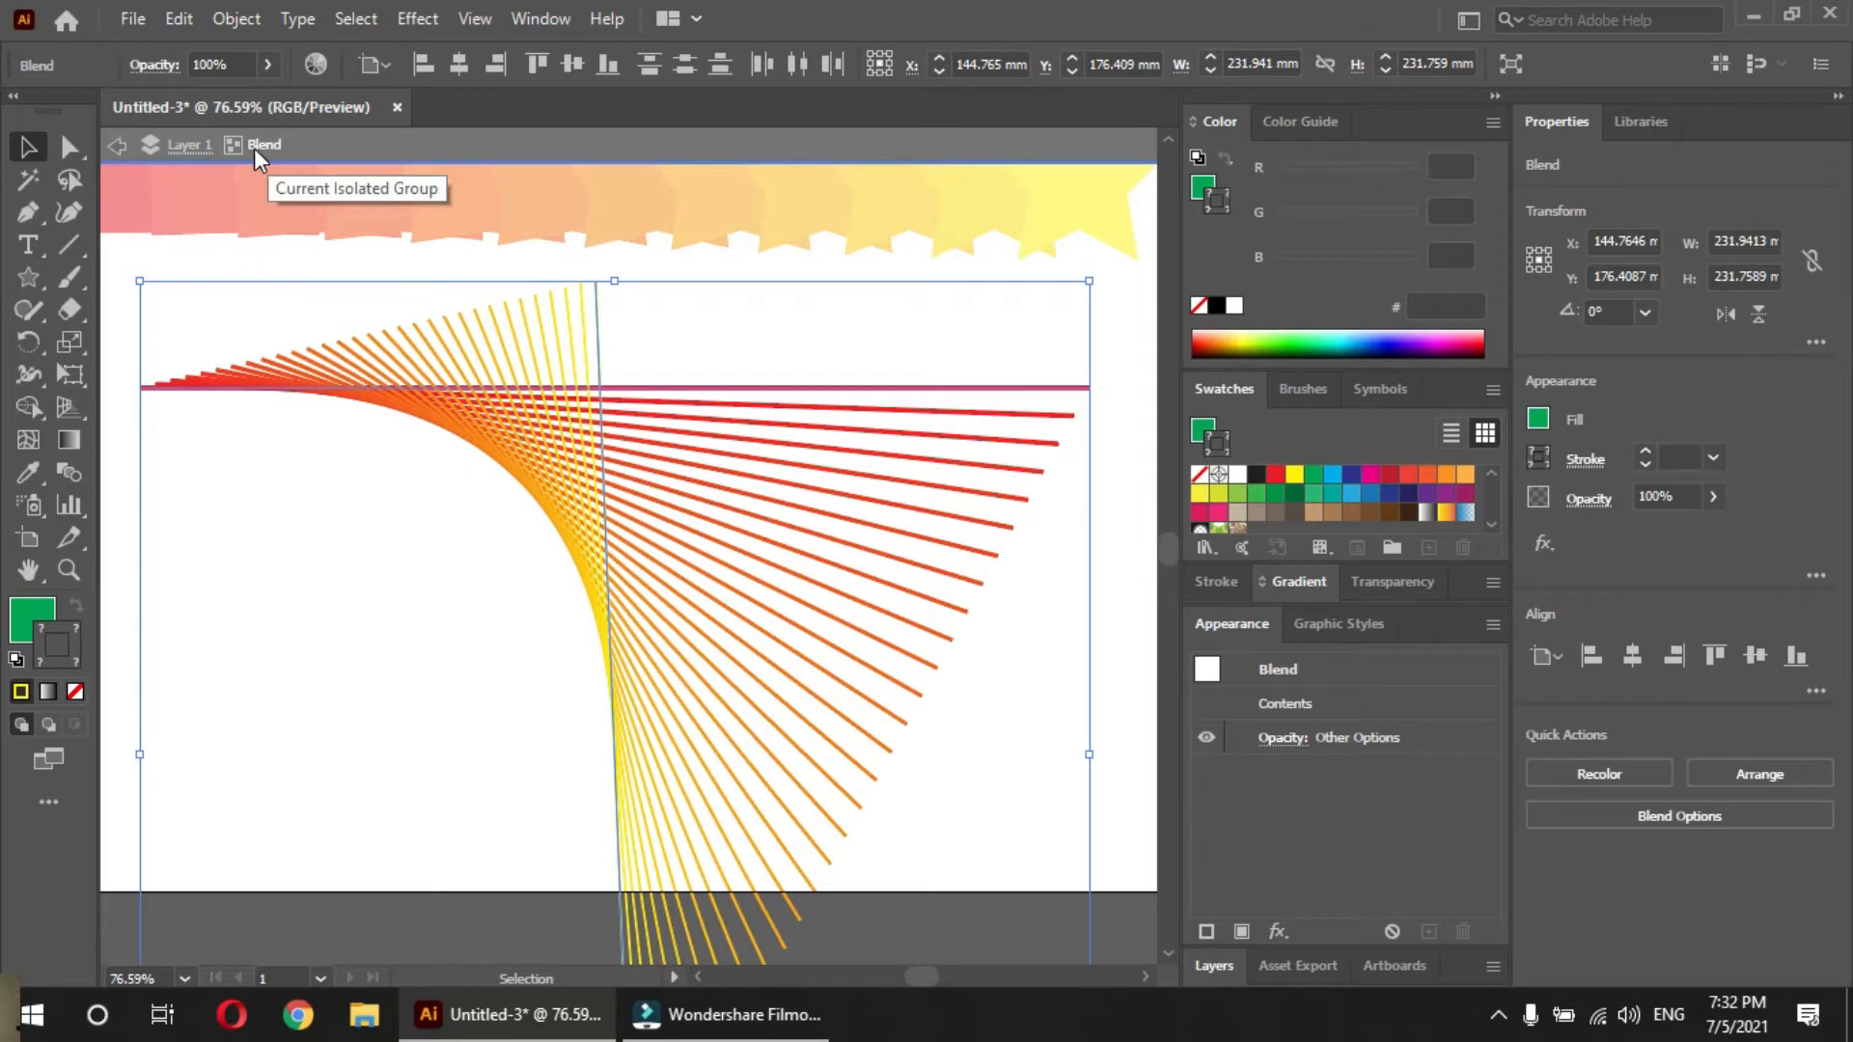
click(116, 146)
click(277, 550)
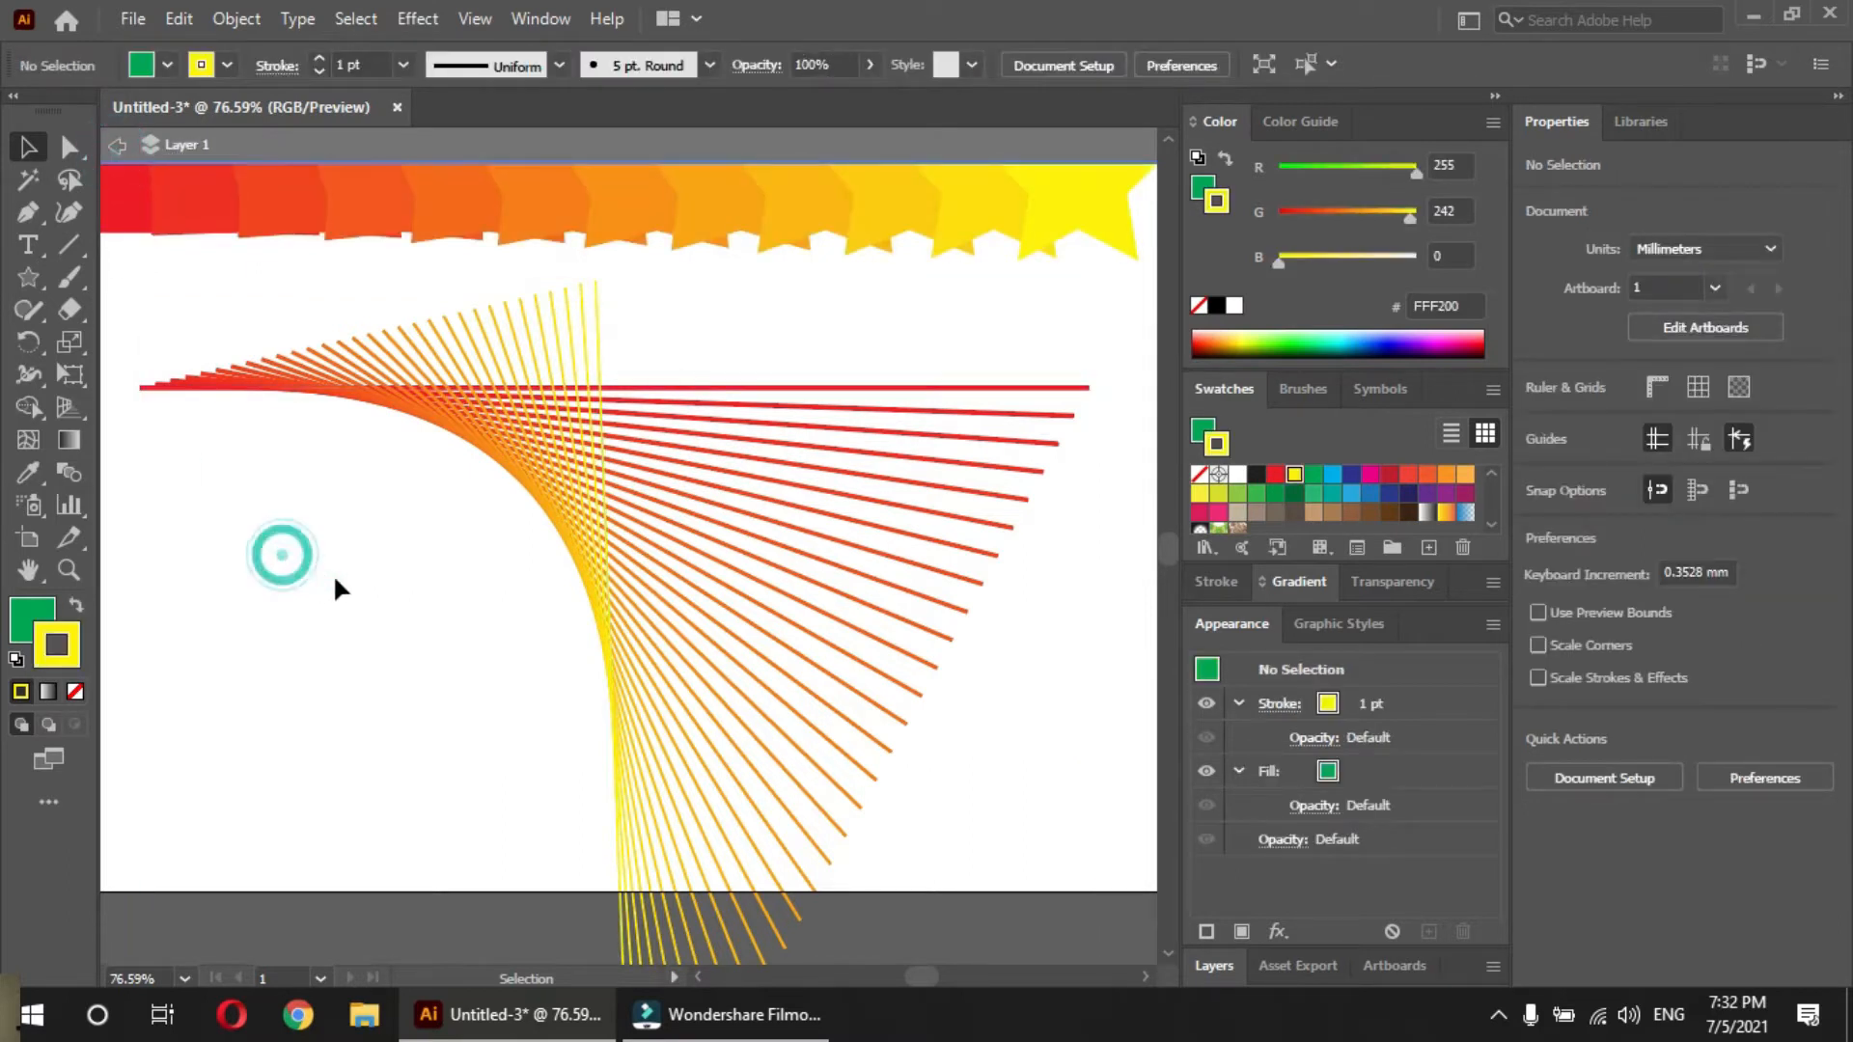
Add a second A4 artboard to the right of the first one
scroll(531, 777, up, 4)
drag(531, 777, 777, 572)
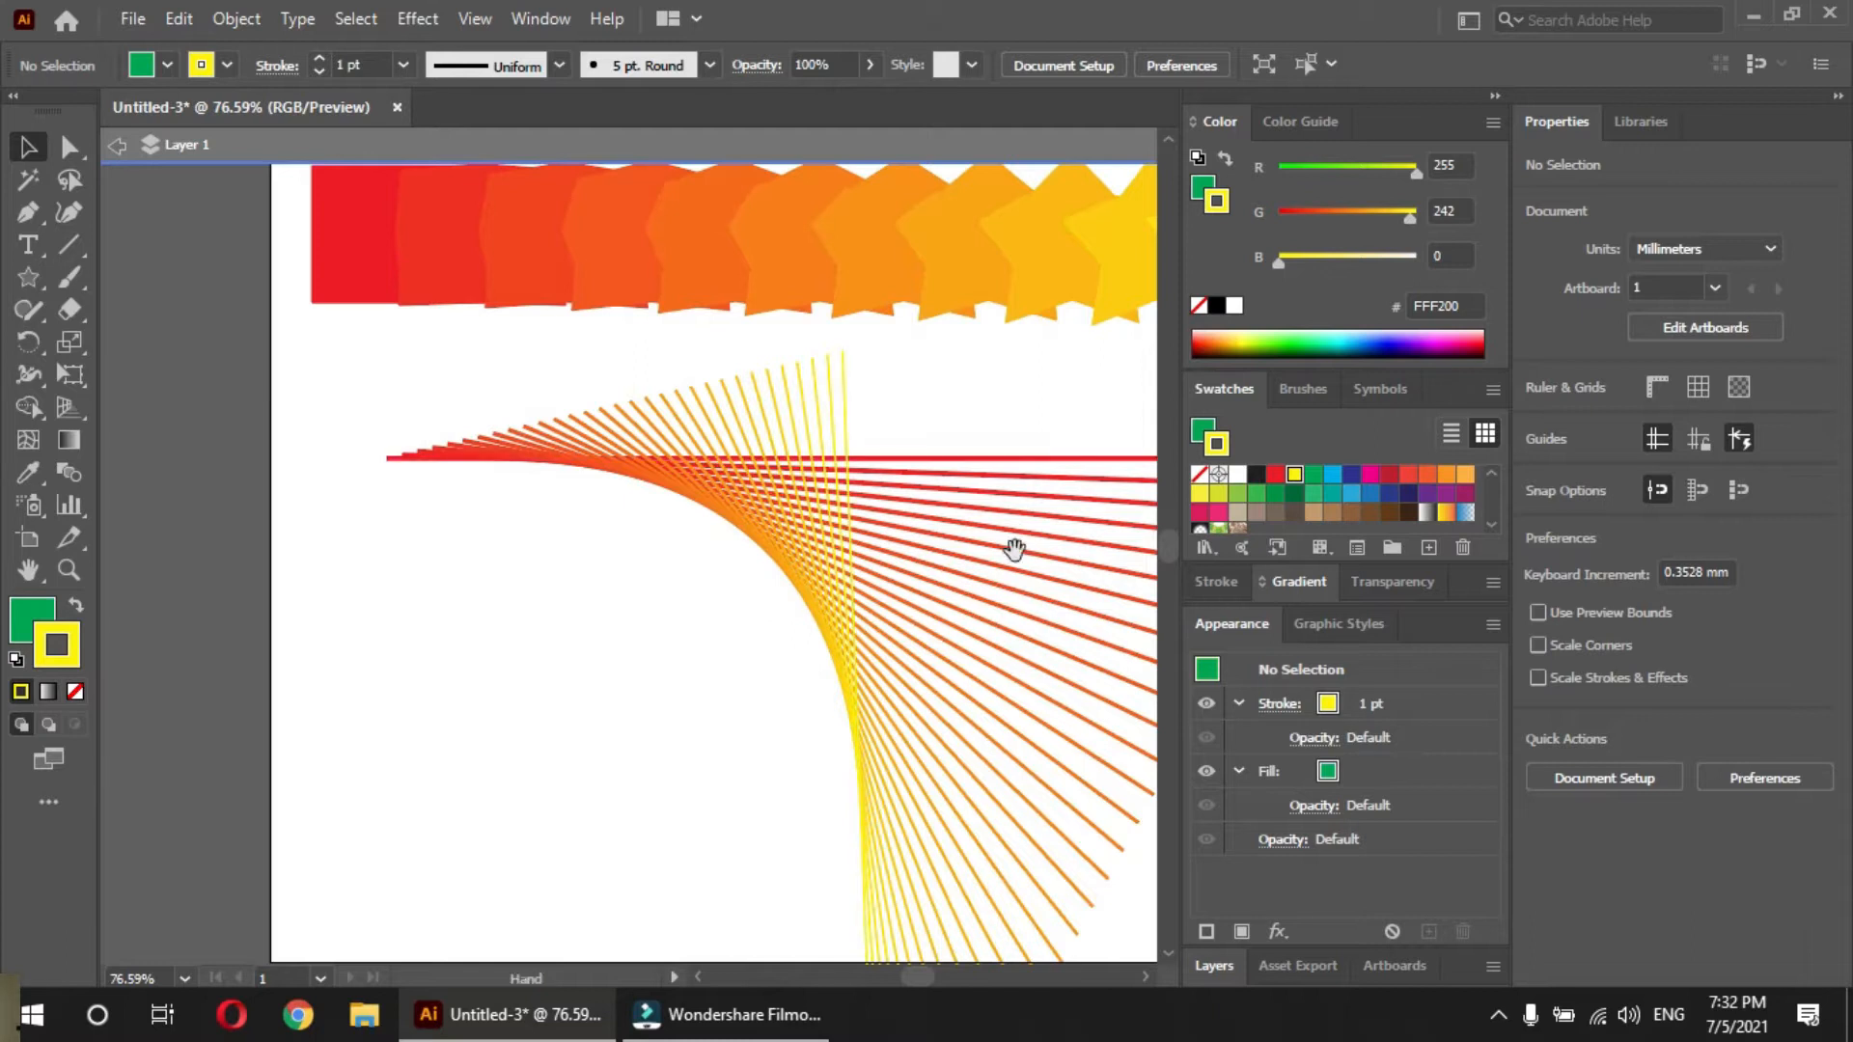
drag(1011, 537, 331, 525)
drag(754, 485, 245, 603)
drag(588, 525, 422, 467)
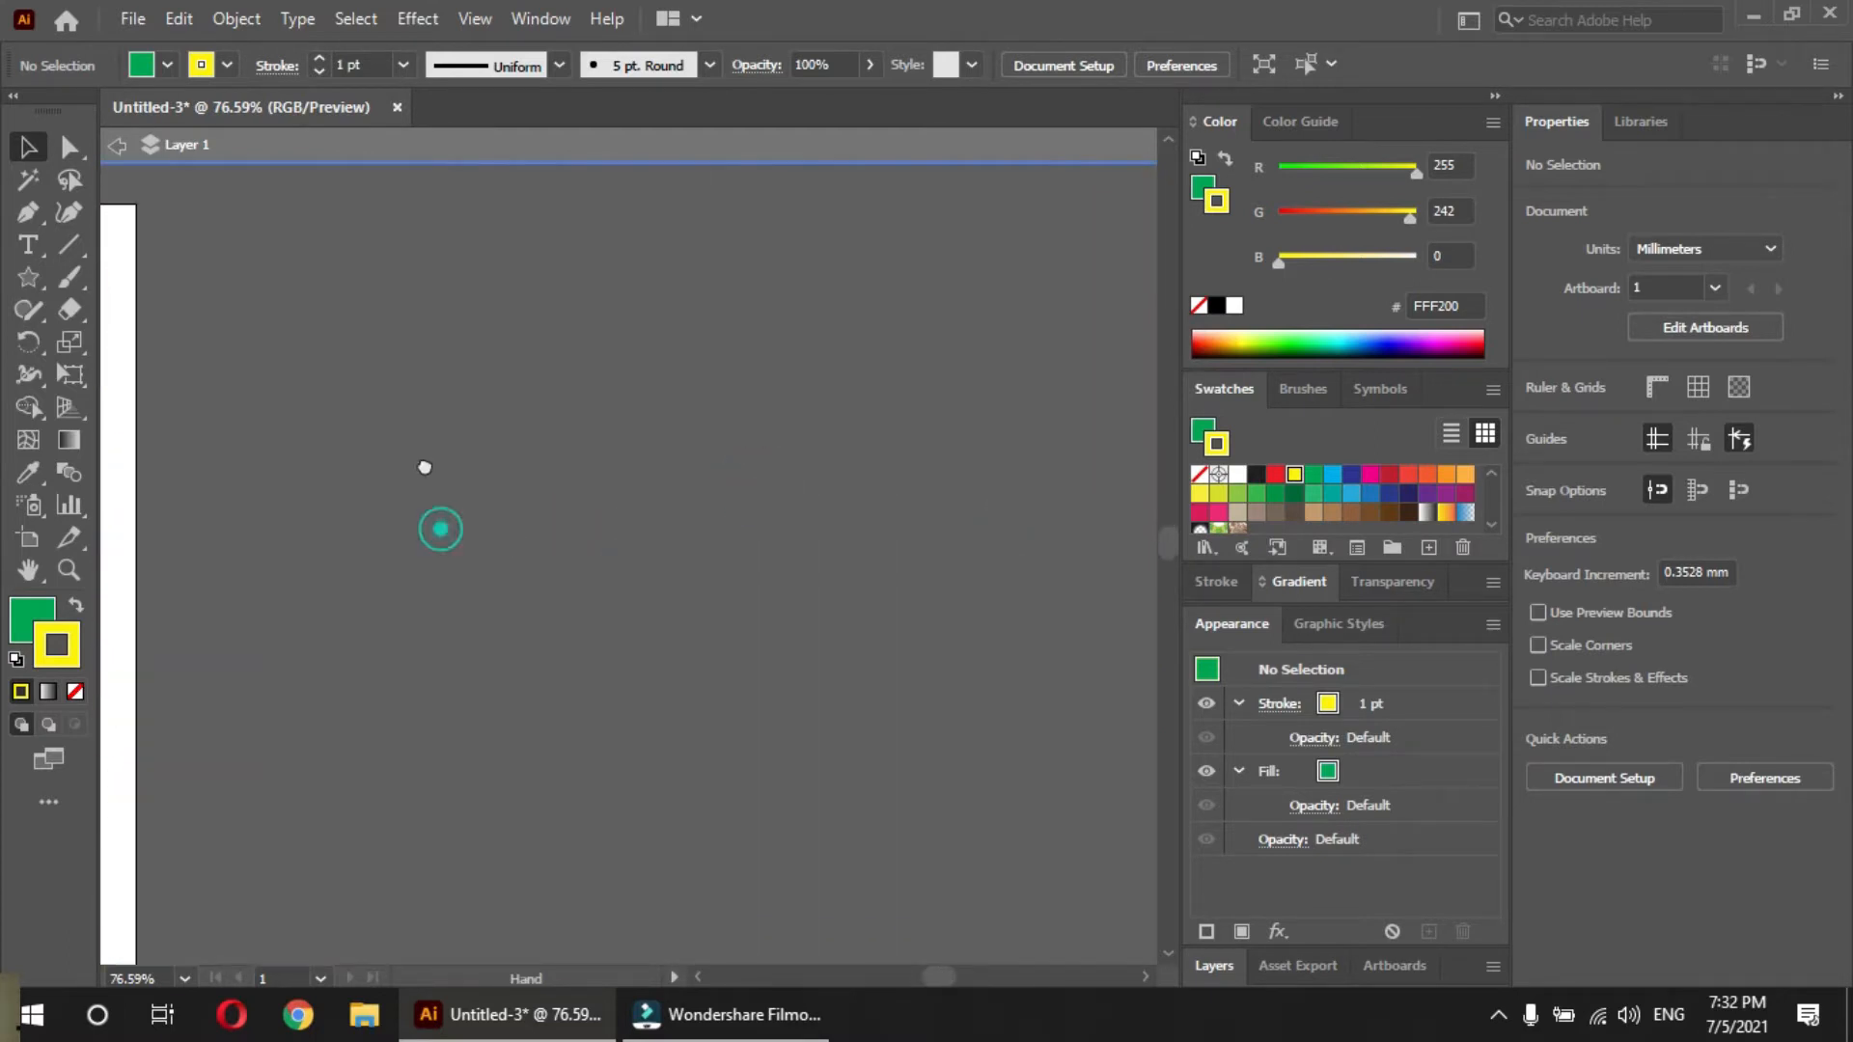
click(28, 539)
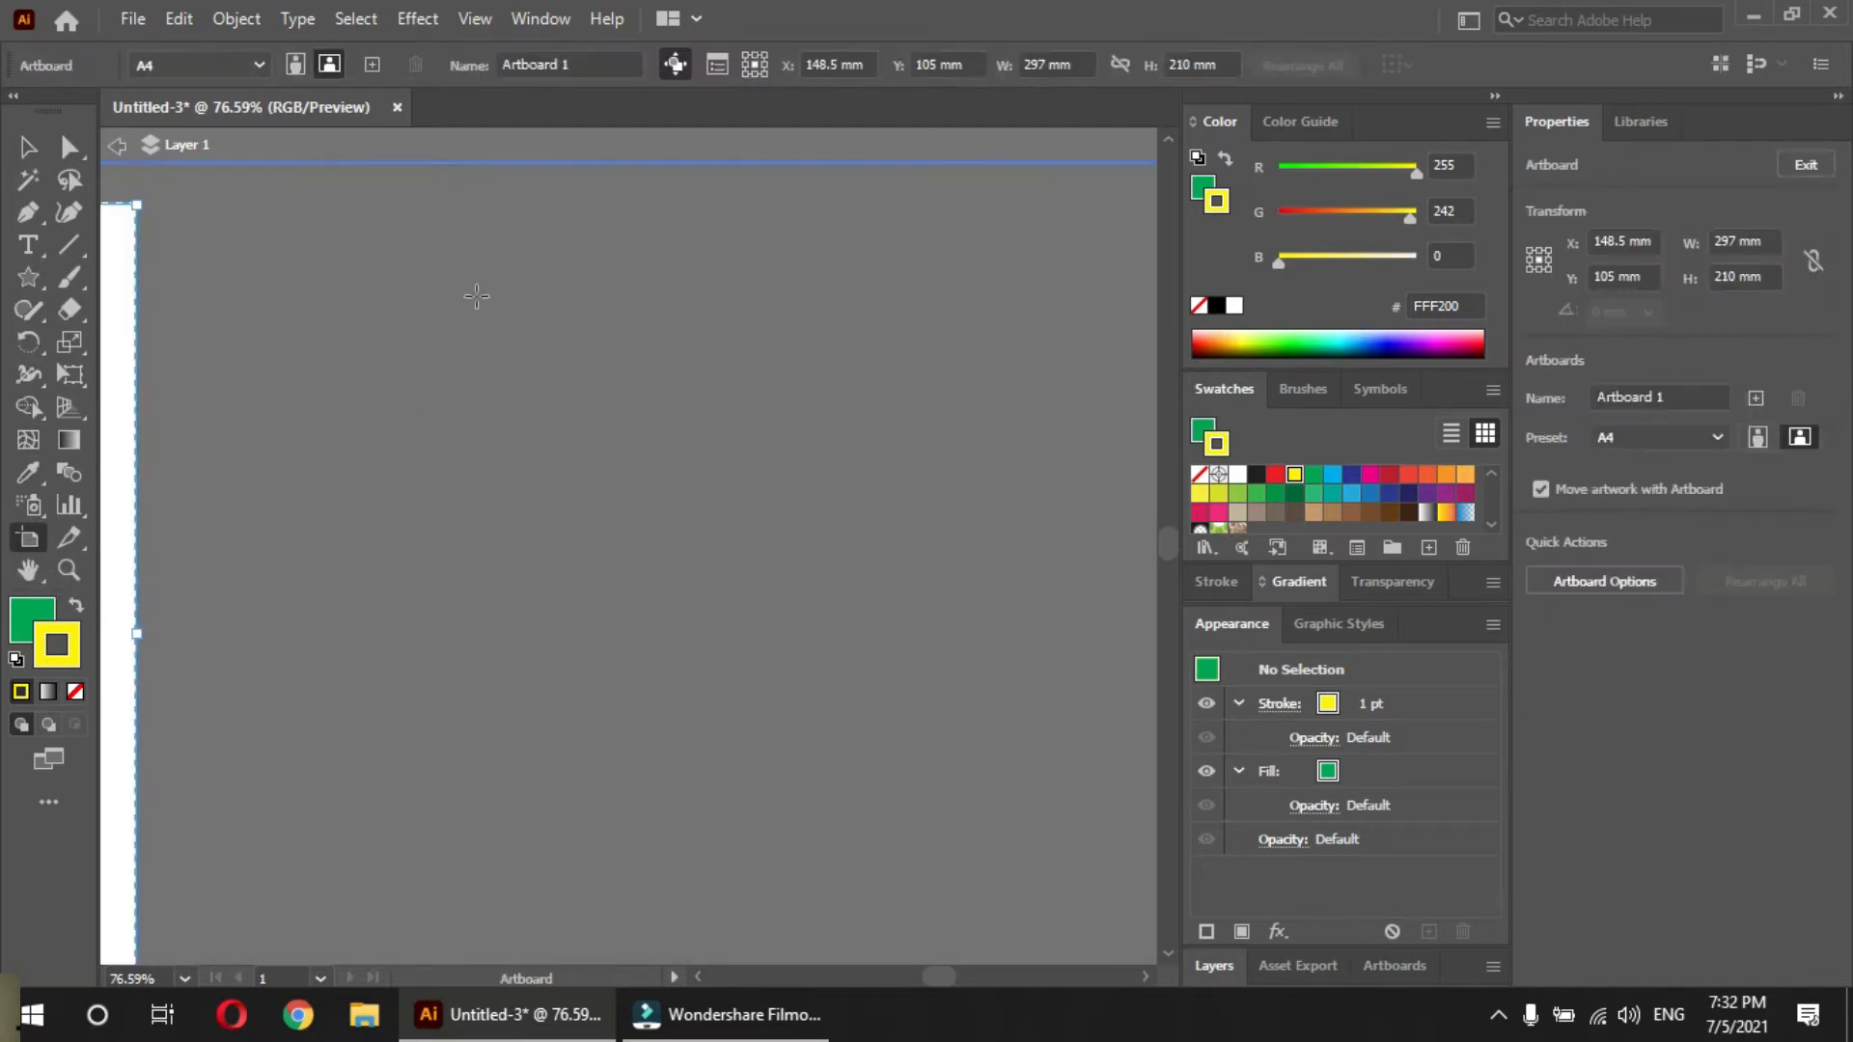
click(372, 65)
drag(416, 473, 856, 631)
key(v)
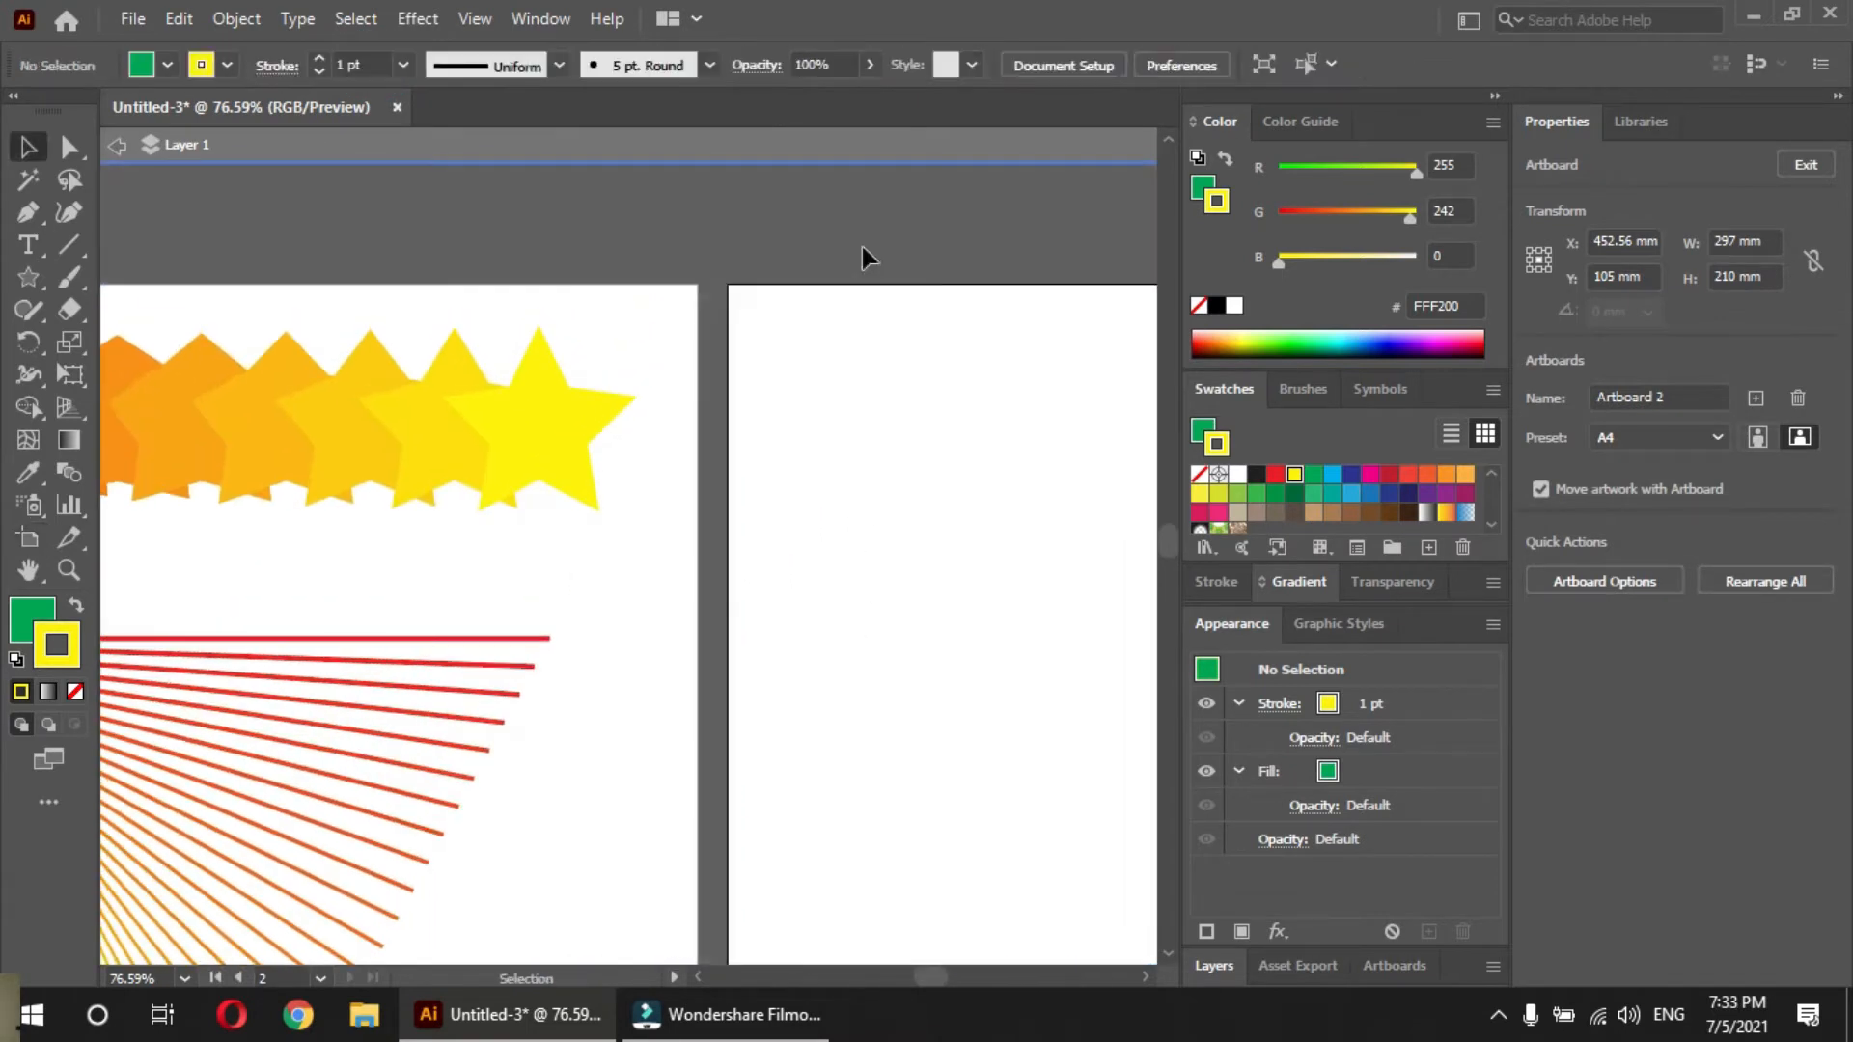
Draw a slightly tilted five-pointed star about 42 mm wide in the upper left of the new artboard
drag(922, 530, 402, 431)
drag(662, 493, 783, 421)
ctrl+alt+click(749, 512)
ctrl+alt+click(694, 446)
drag(633, 530, 684, 512)
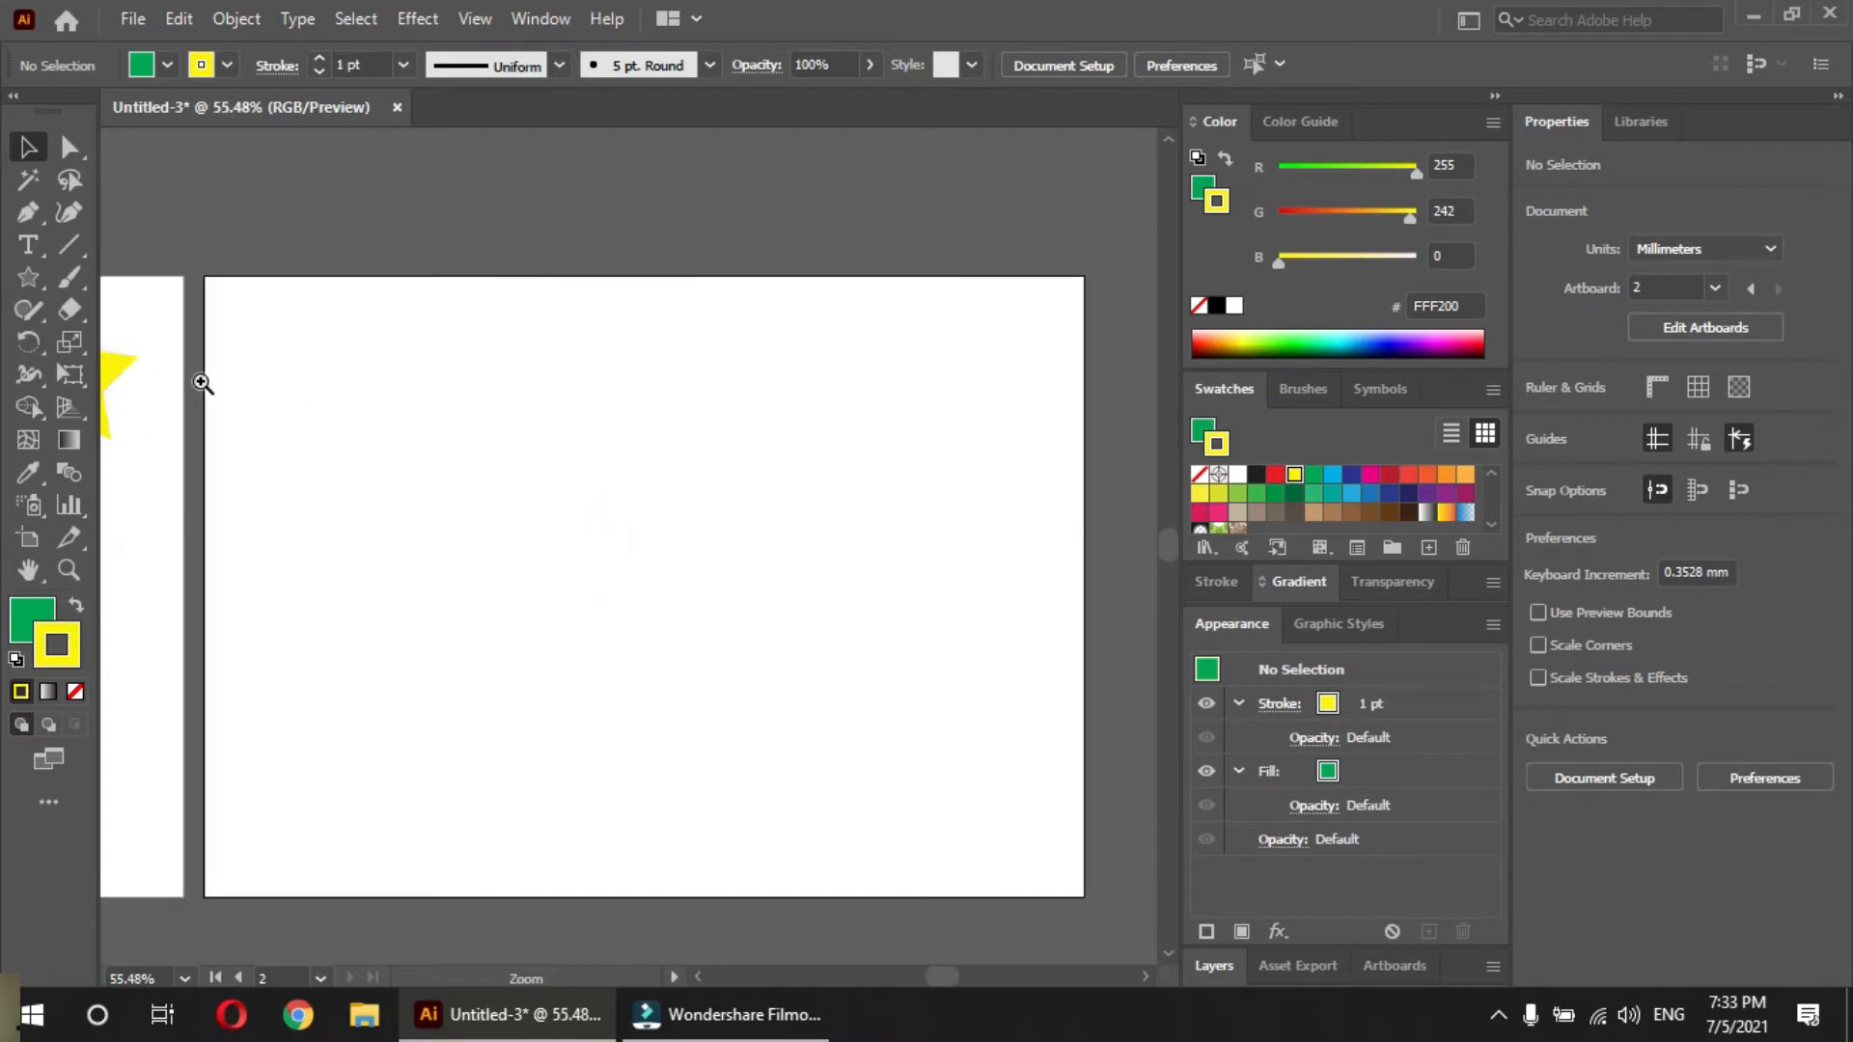
click(28, 277)
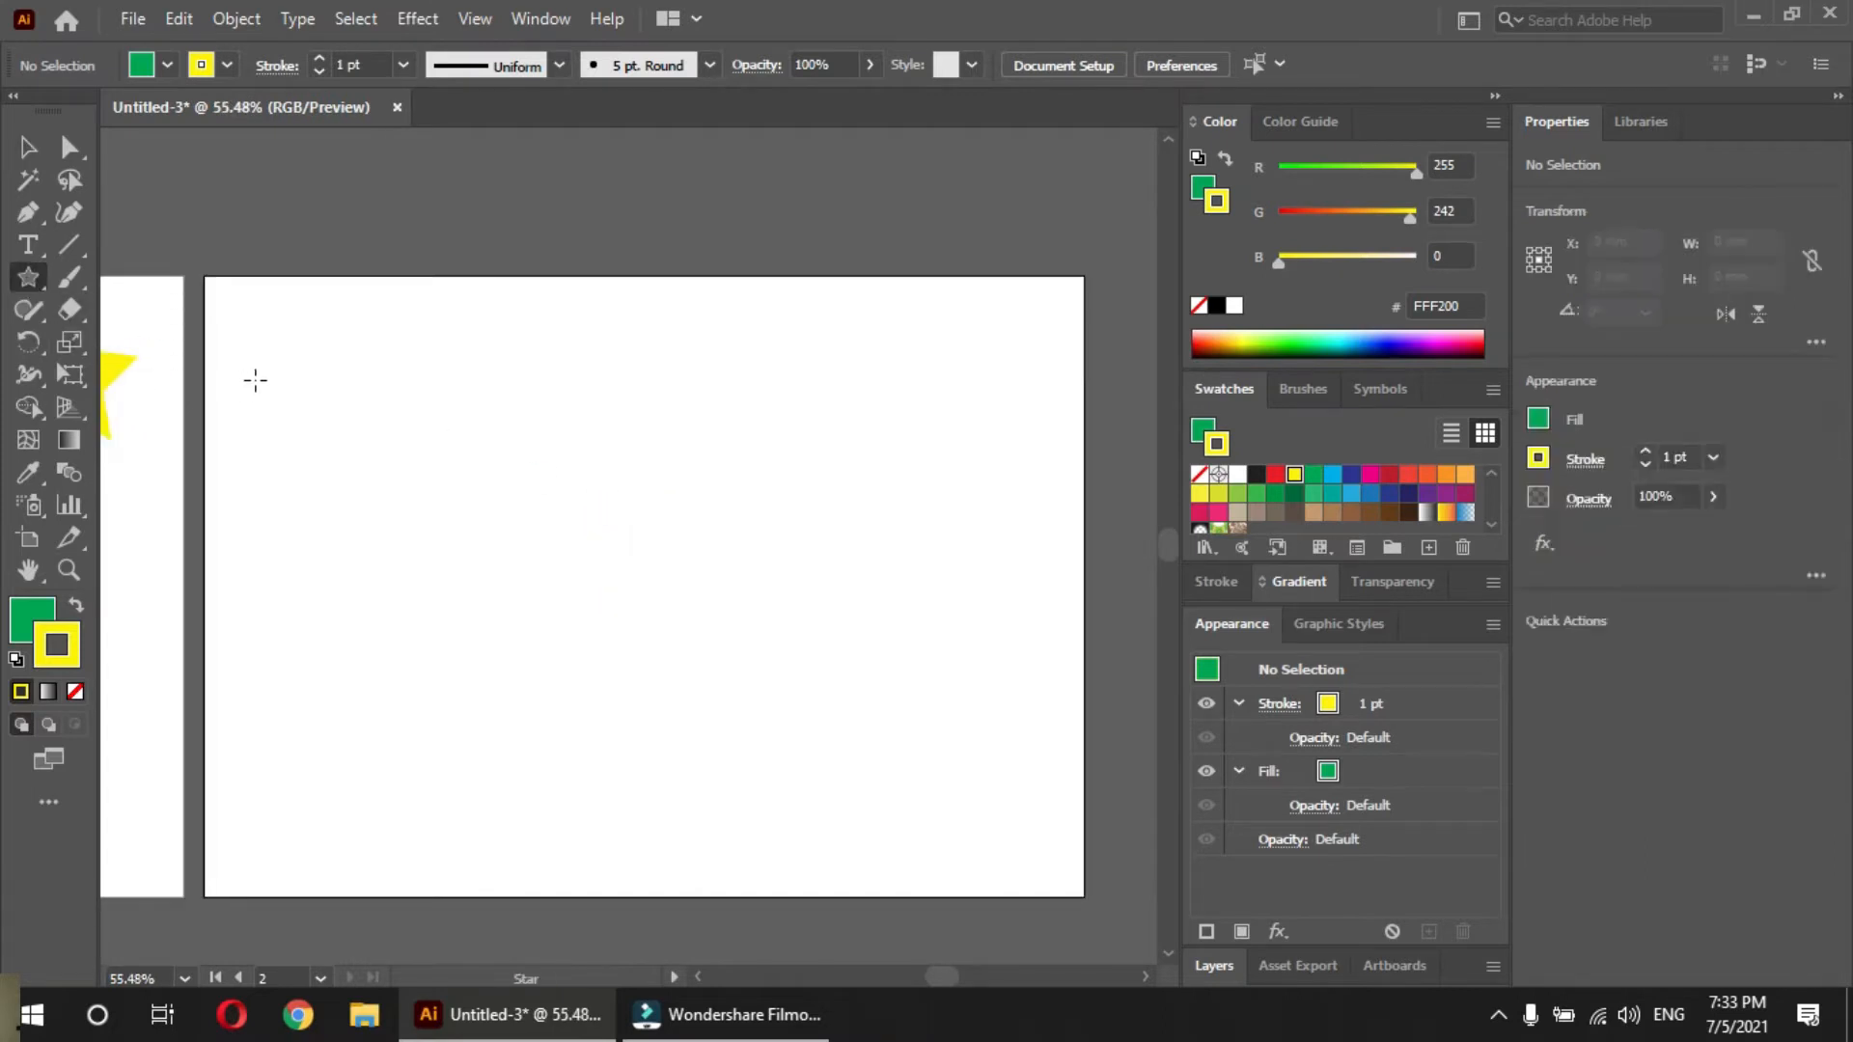
drag(291, 447, 339, 396)
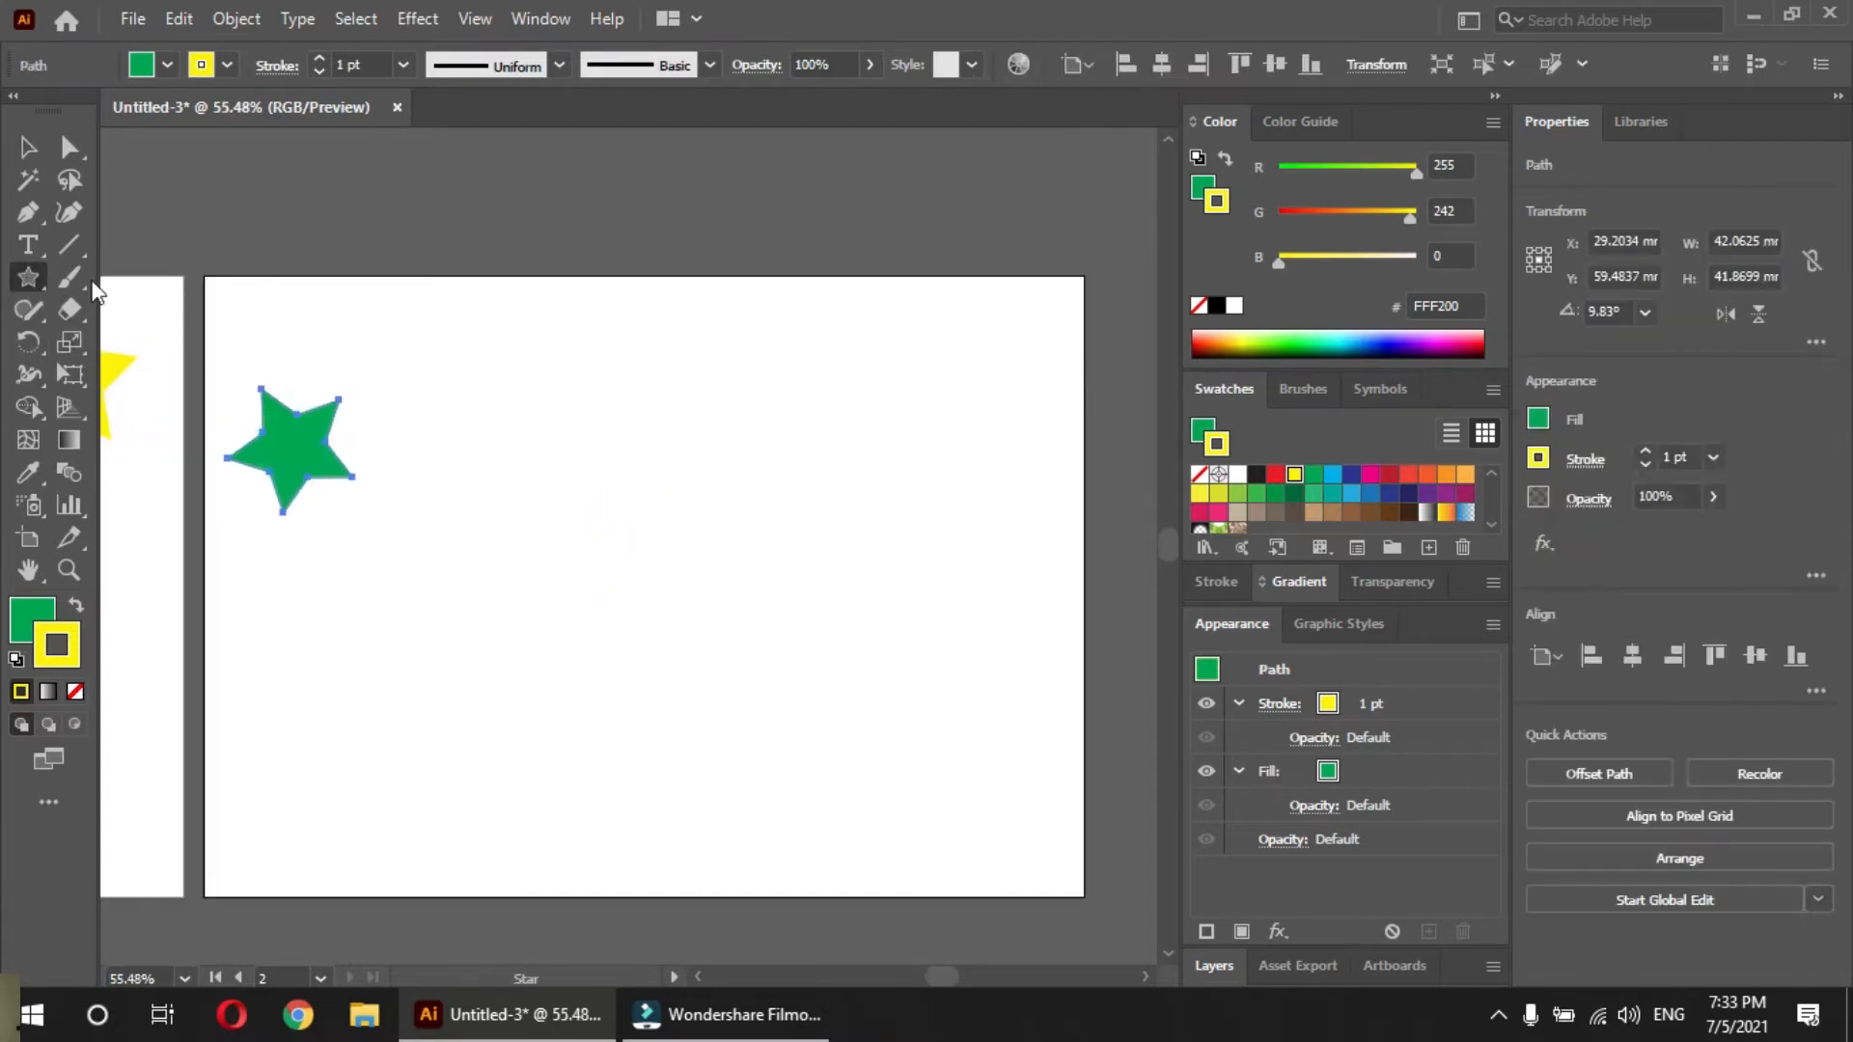
Draw a hexagon about 41 mm wide near the artboard's center and a circle near its lower right corner
drag(28, 280, 126, 376)
drag(628, 496, 689, 497)
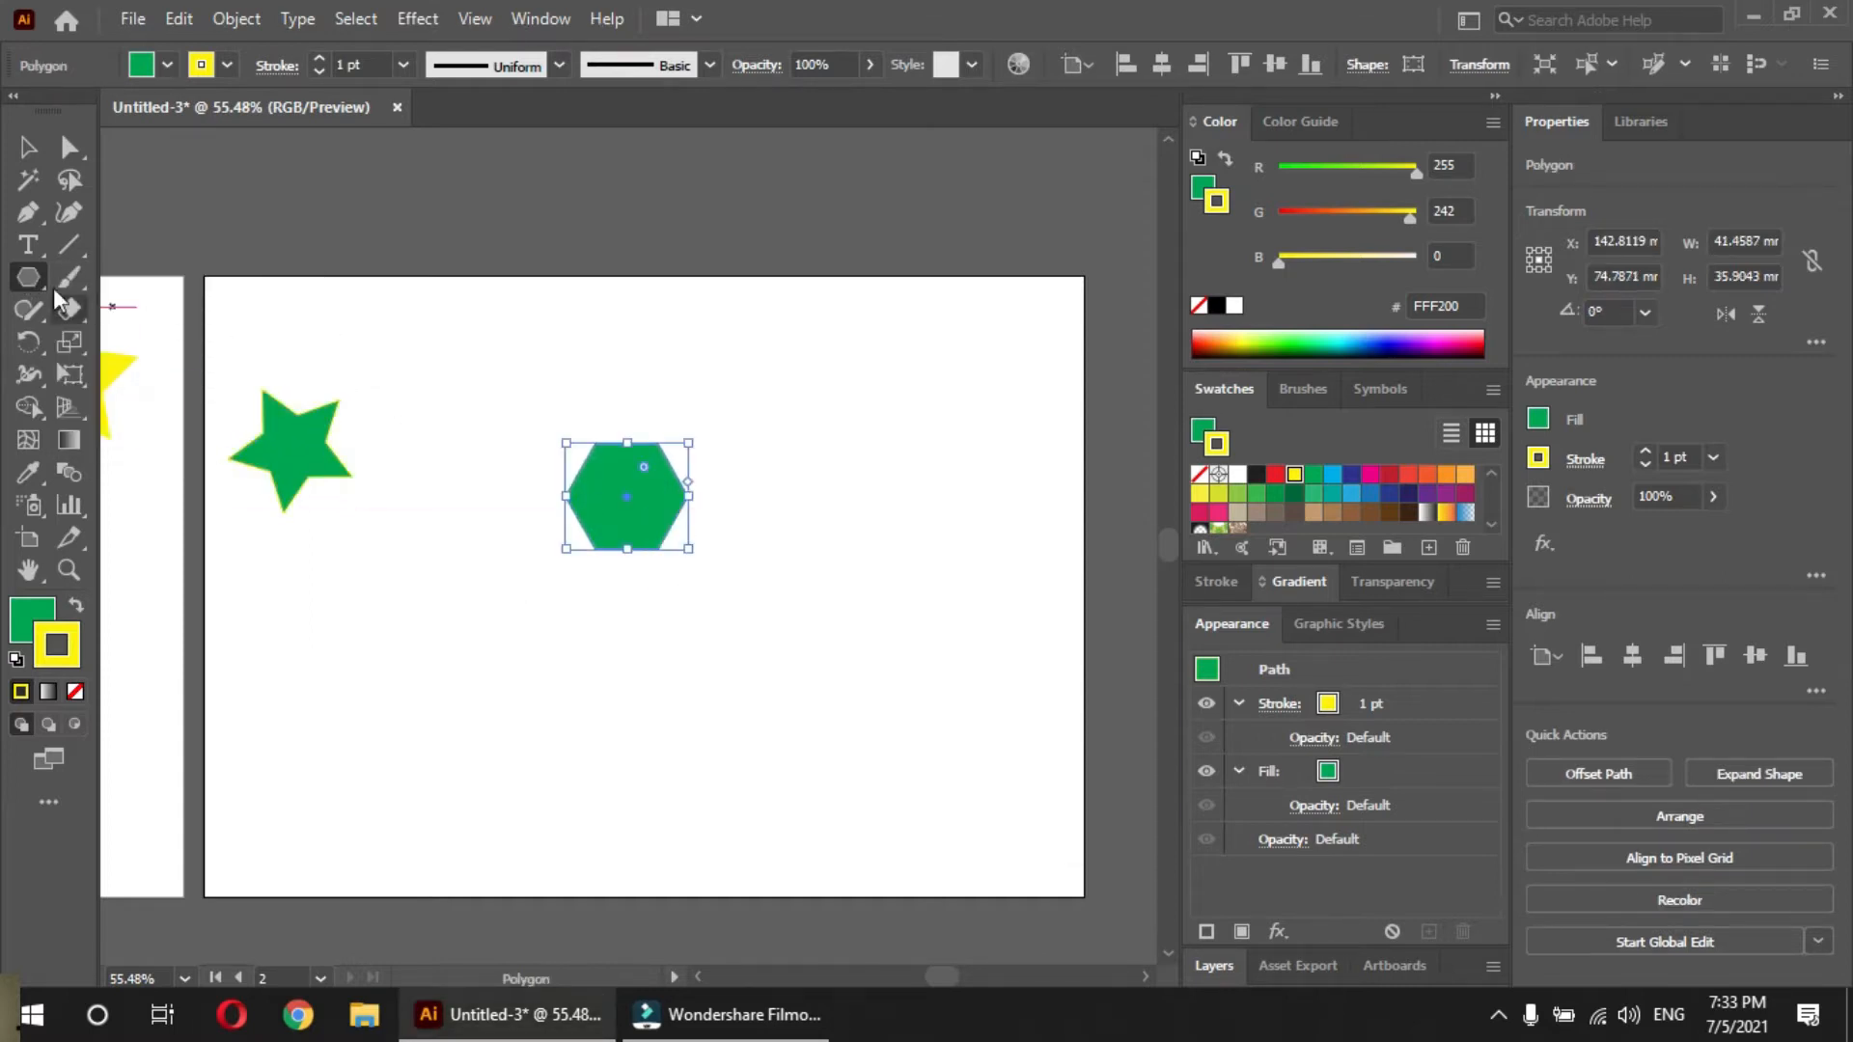
drag(27, 283, 182, 349)
drag(779, 711, 909, 840)
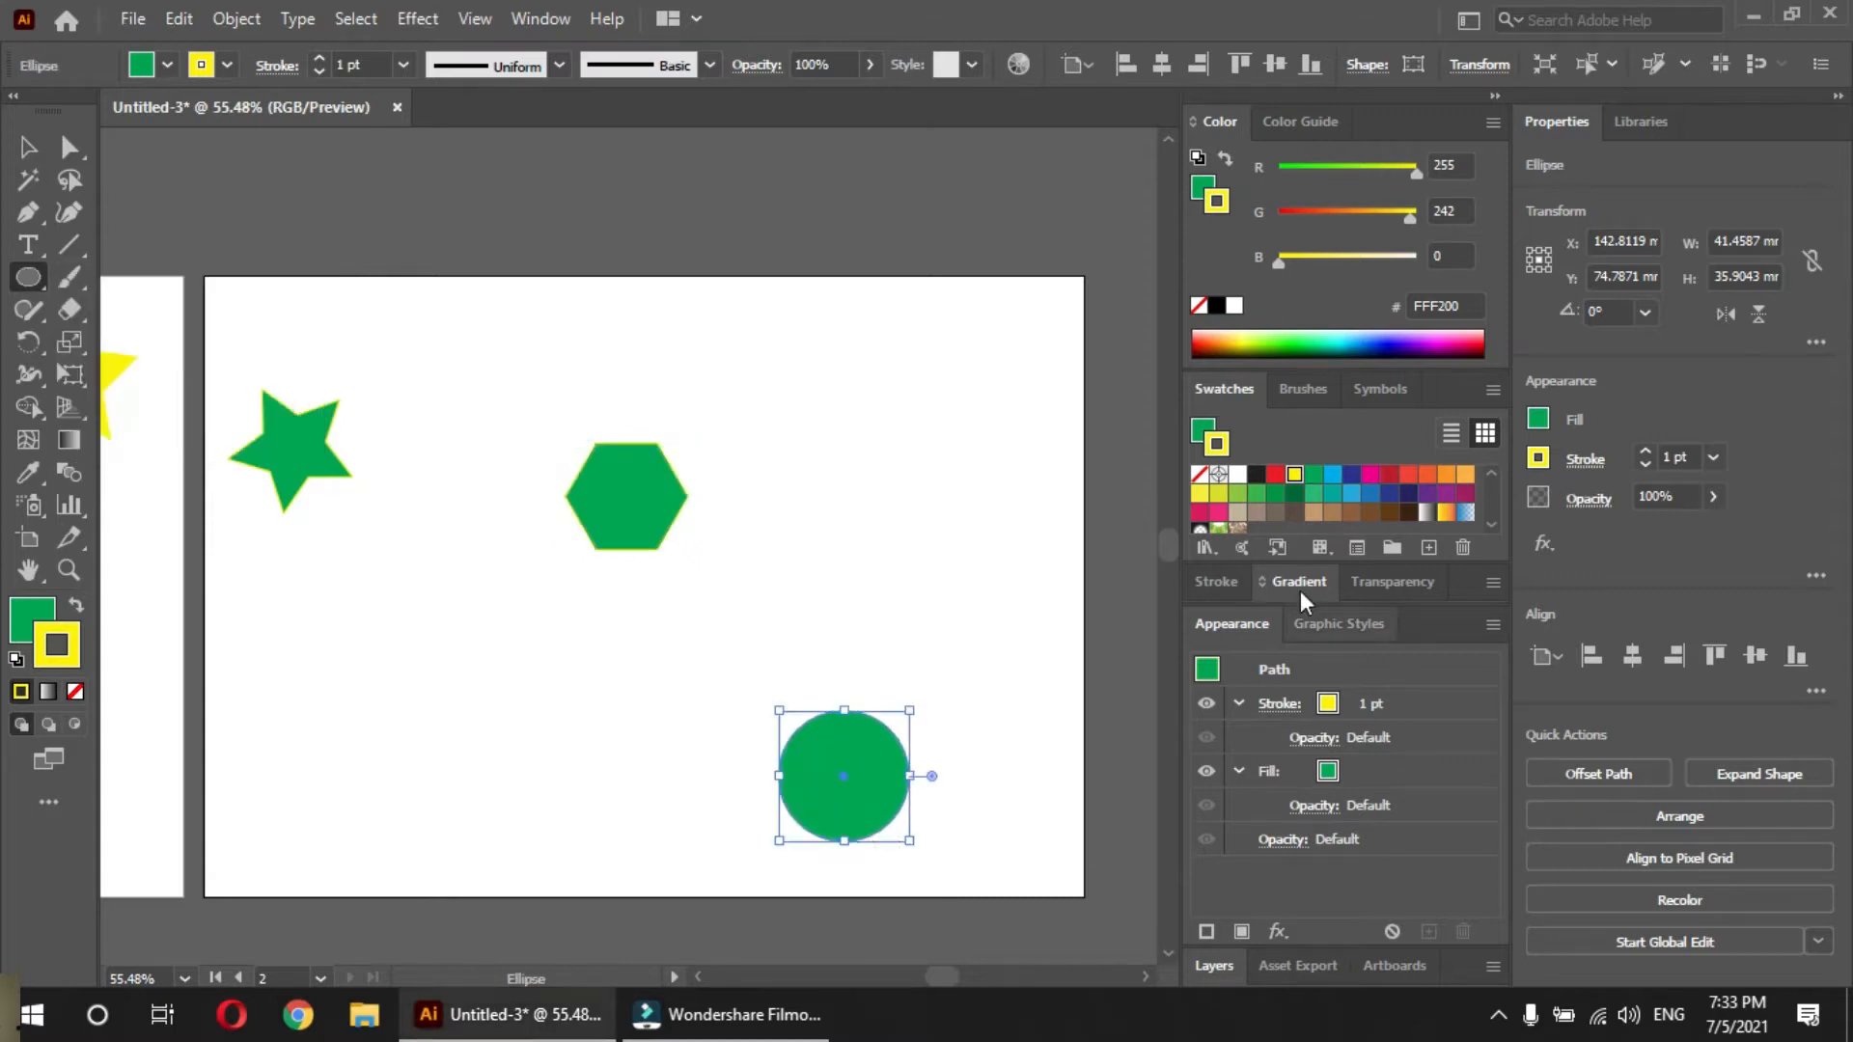
Fill the circle with red, the hexagon with dark magenta and the star with dark blue
click(1275, 474)
key(v)
click(641, 518)
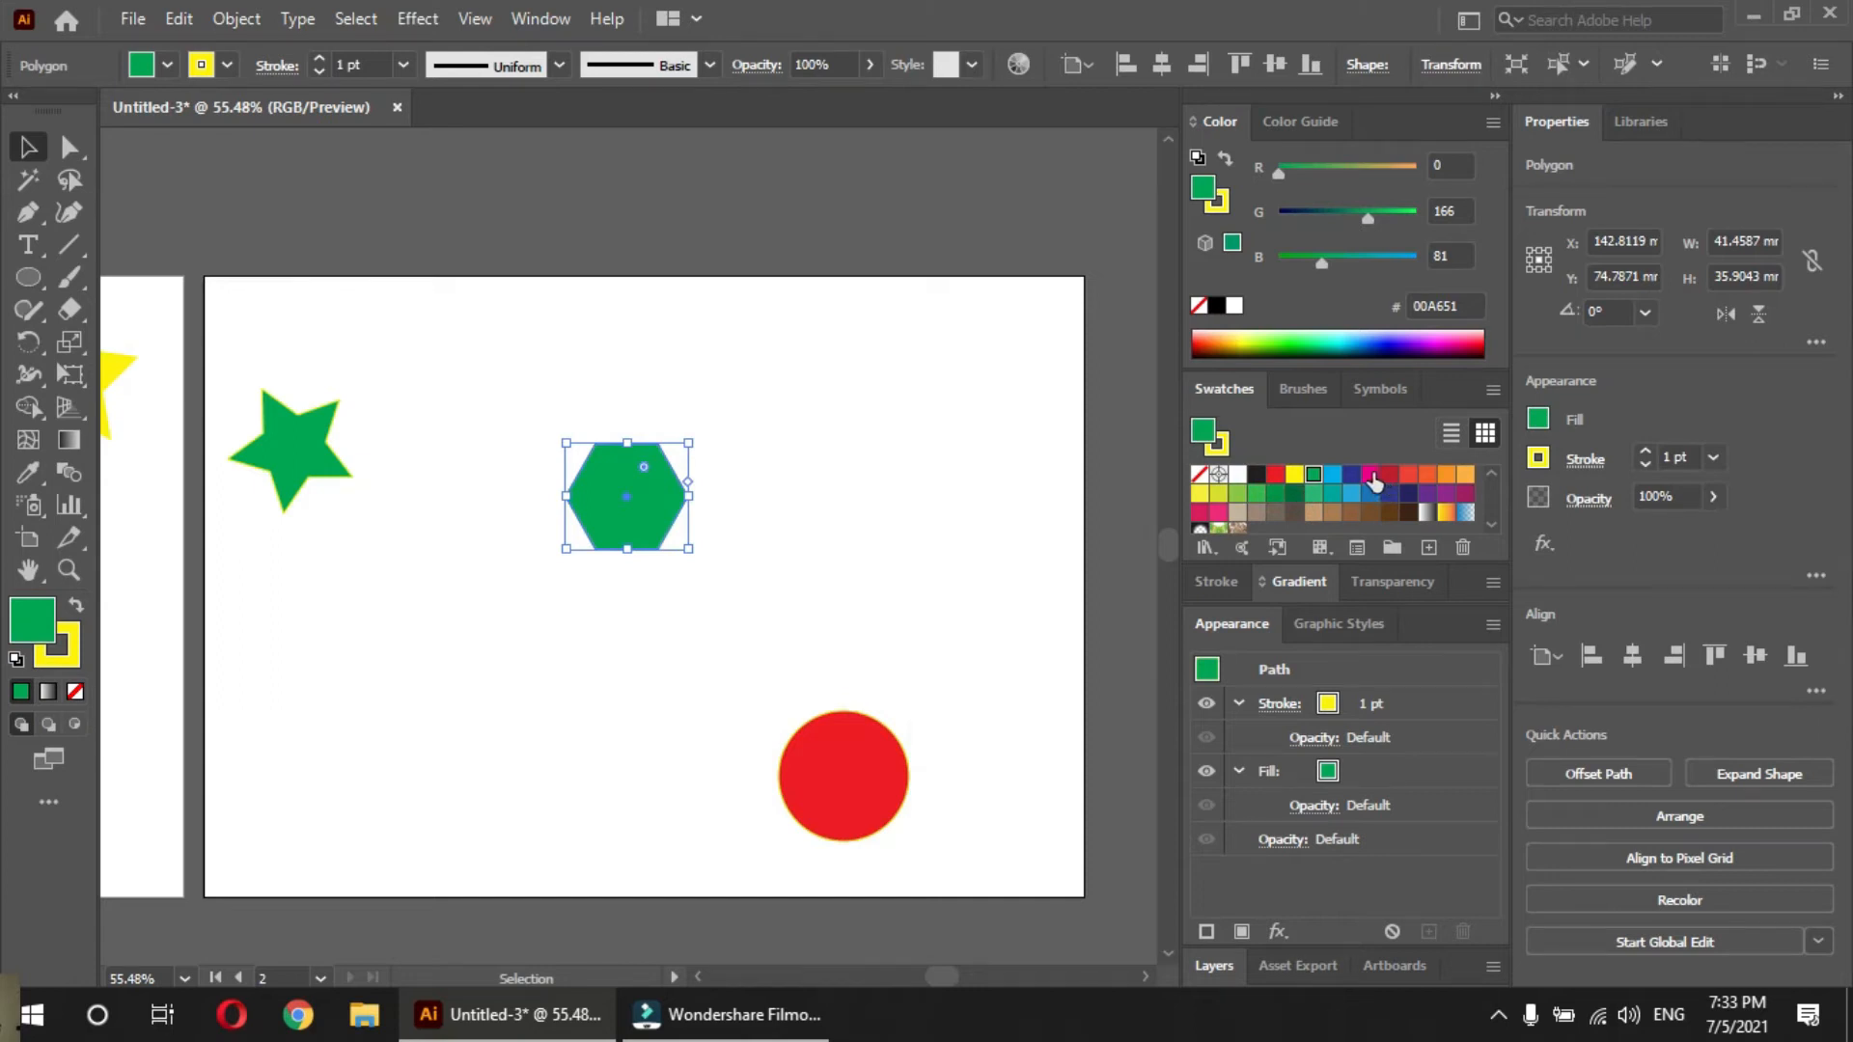
click(1463, 497)
click(274, 448)
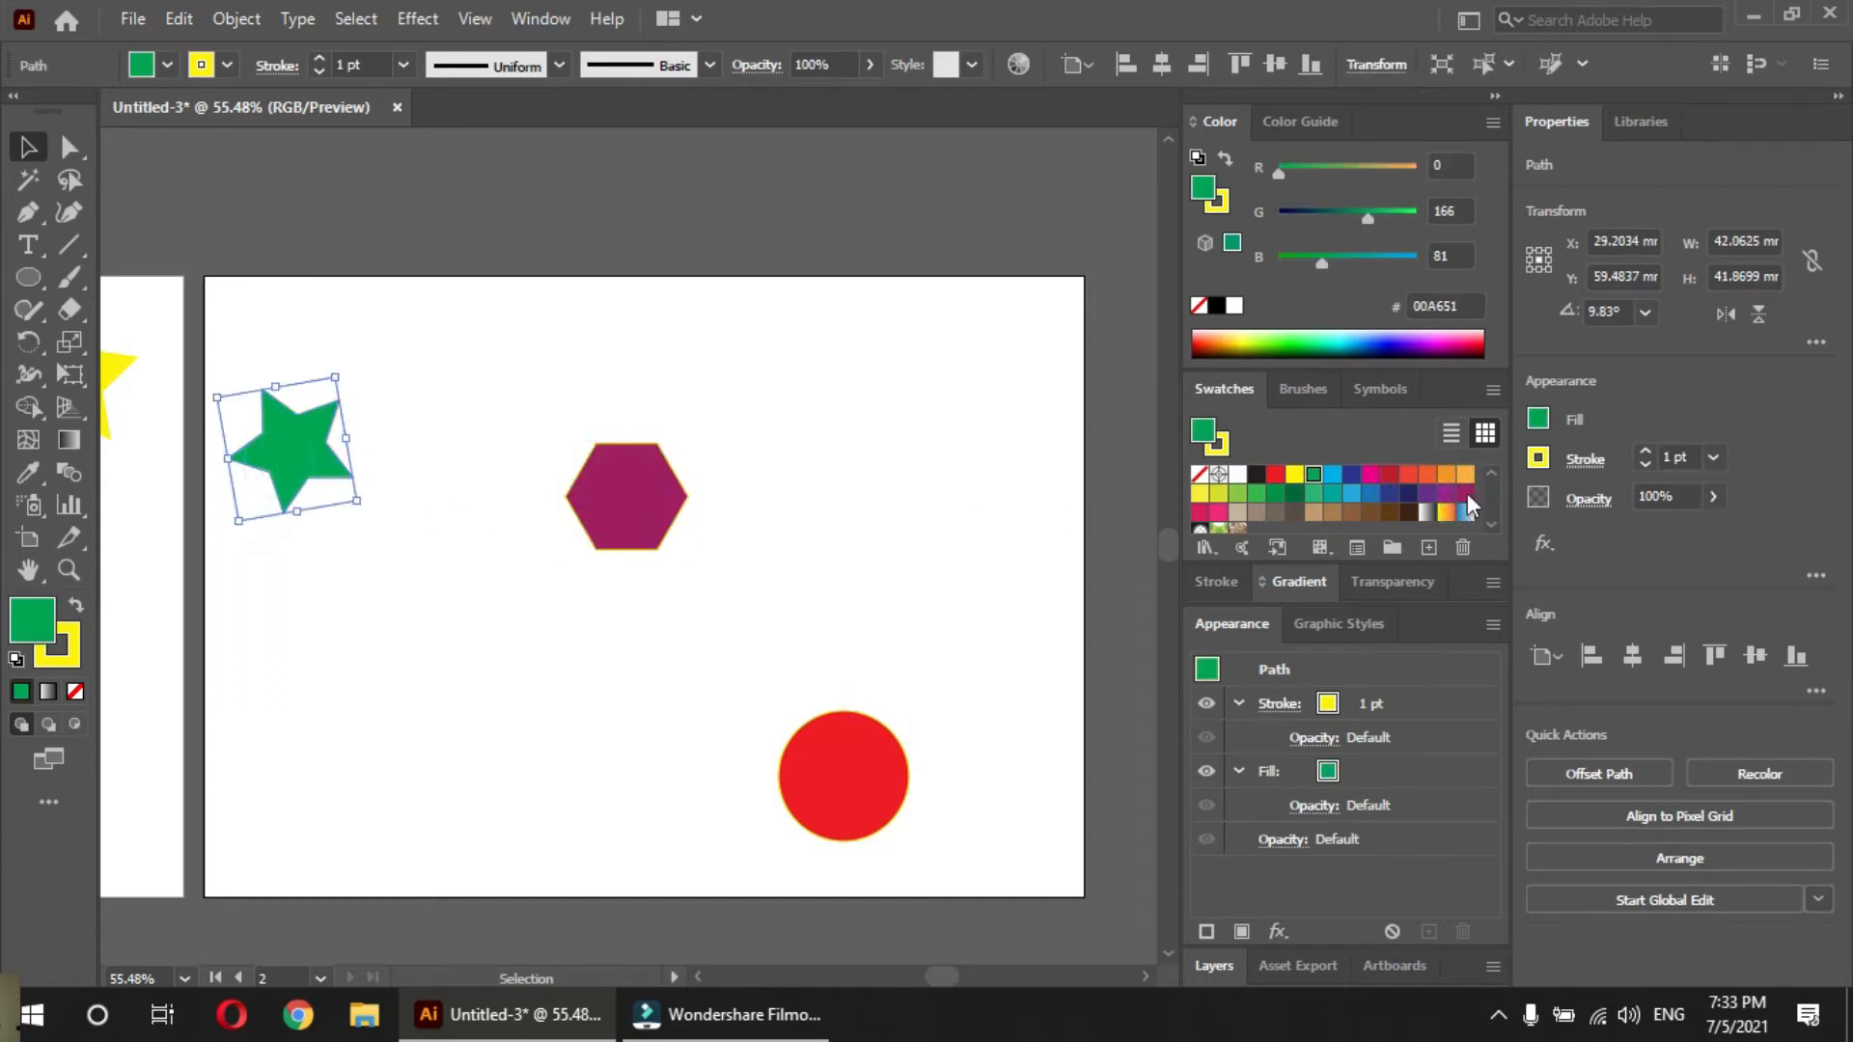
click(1349, 474)
Remove the stroke from the star, hexagon and circle together
drag(285, 339, 897, 762)
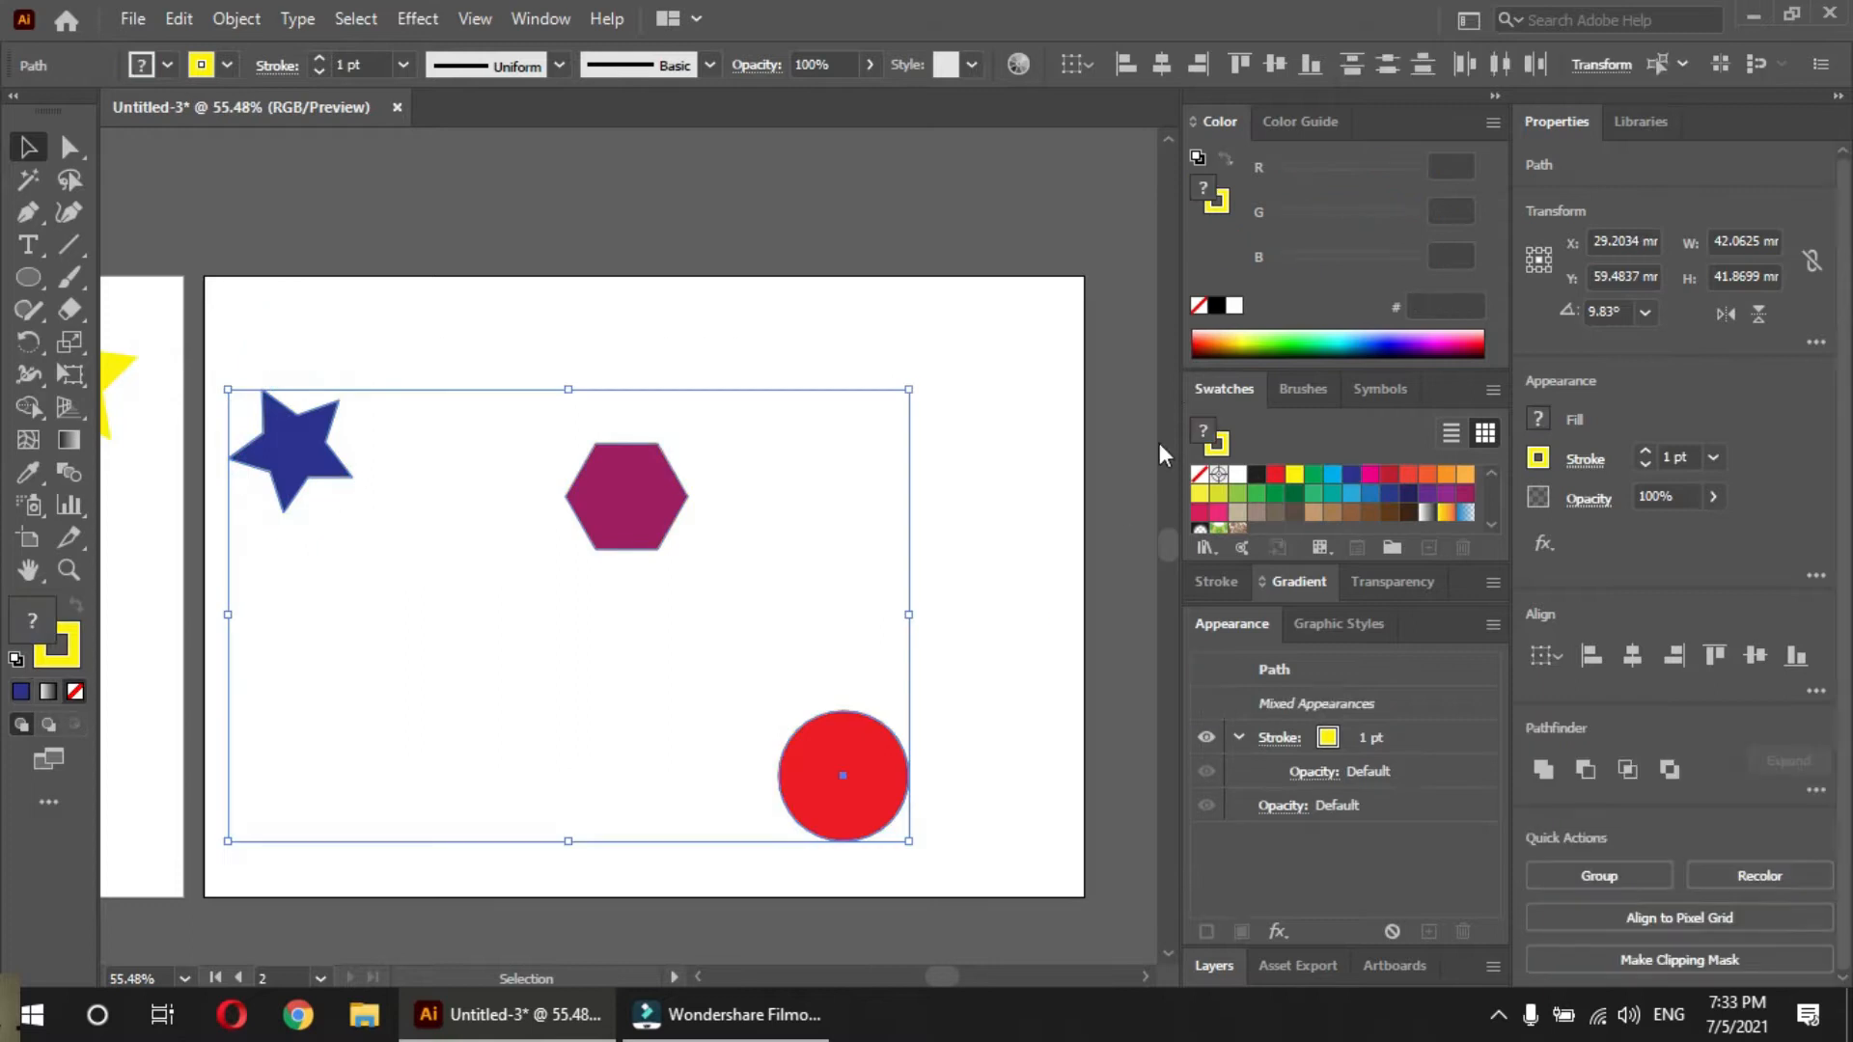
click(1216, 203)
click(1198, 305)
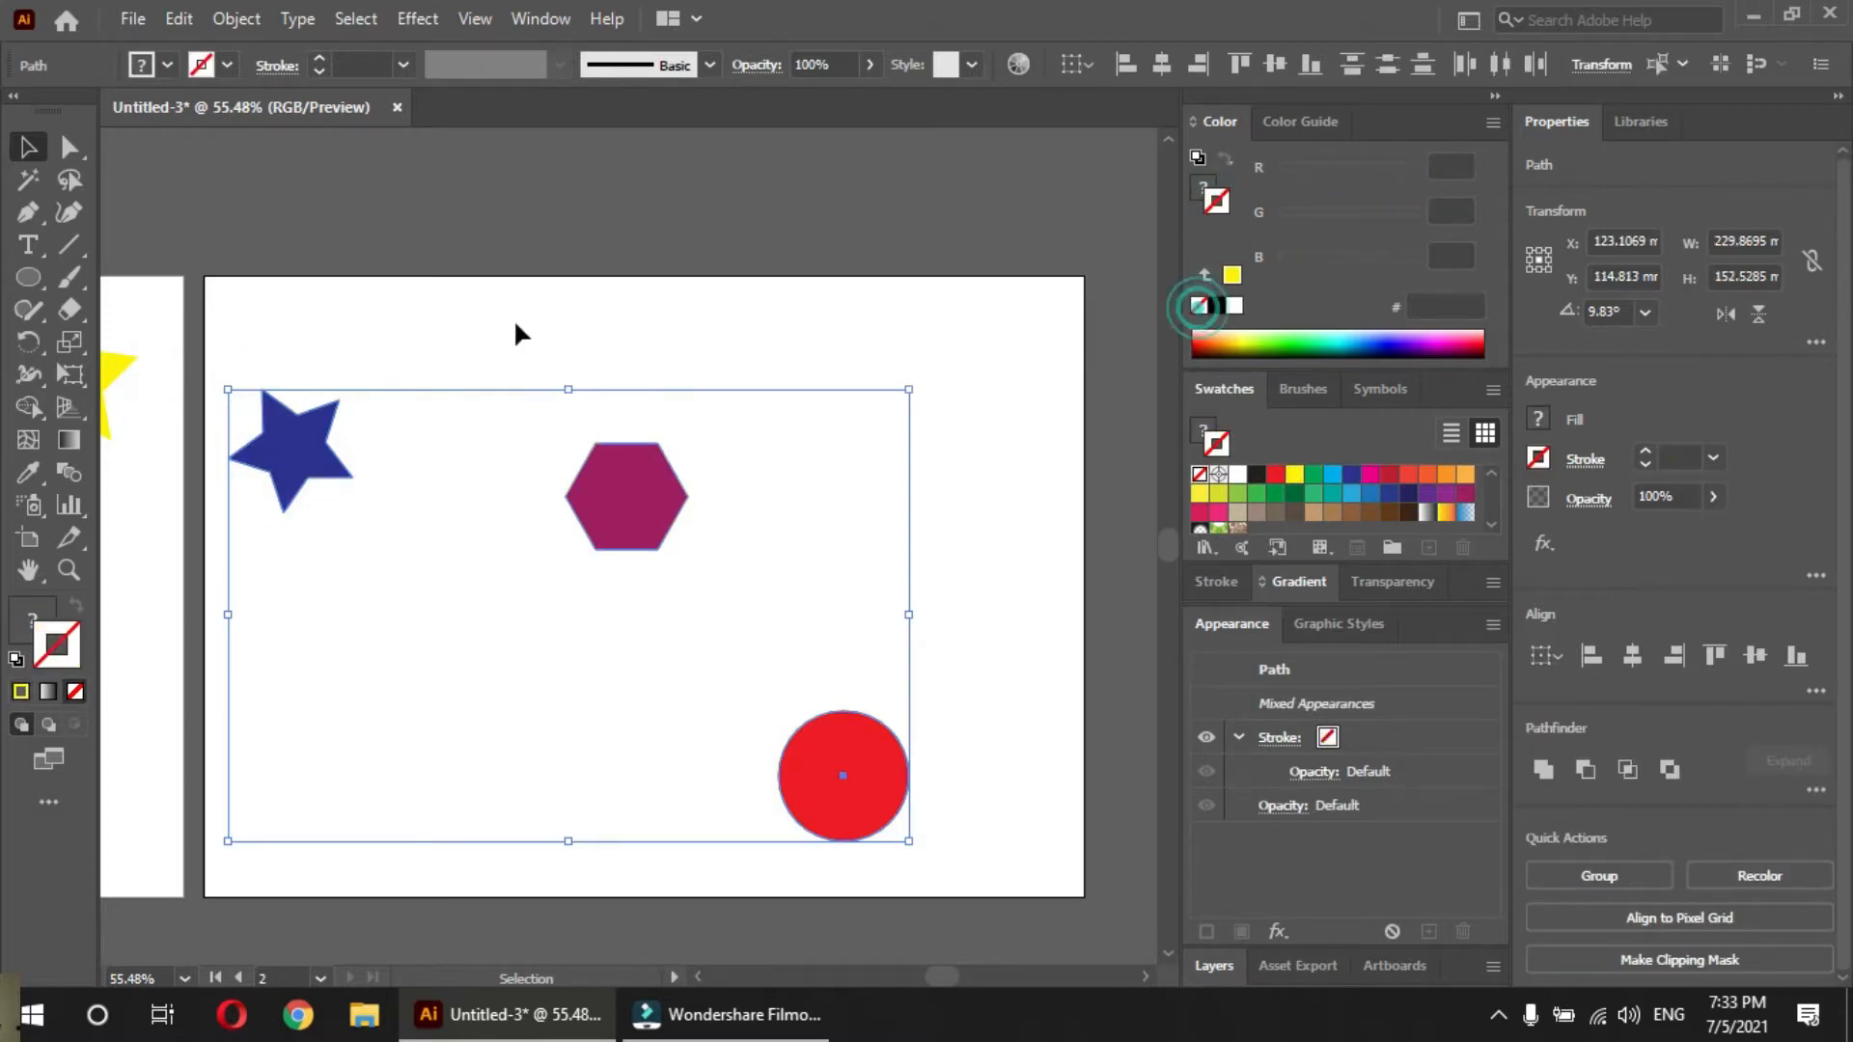
click(483, 330)
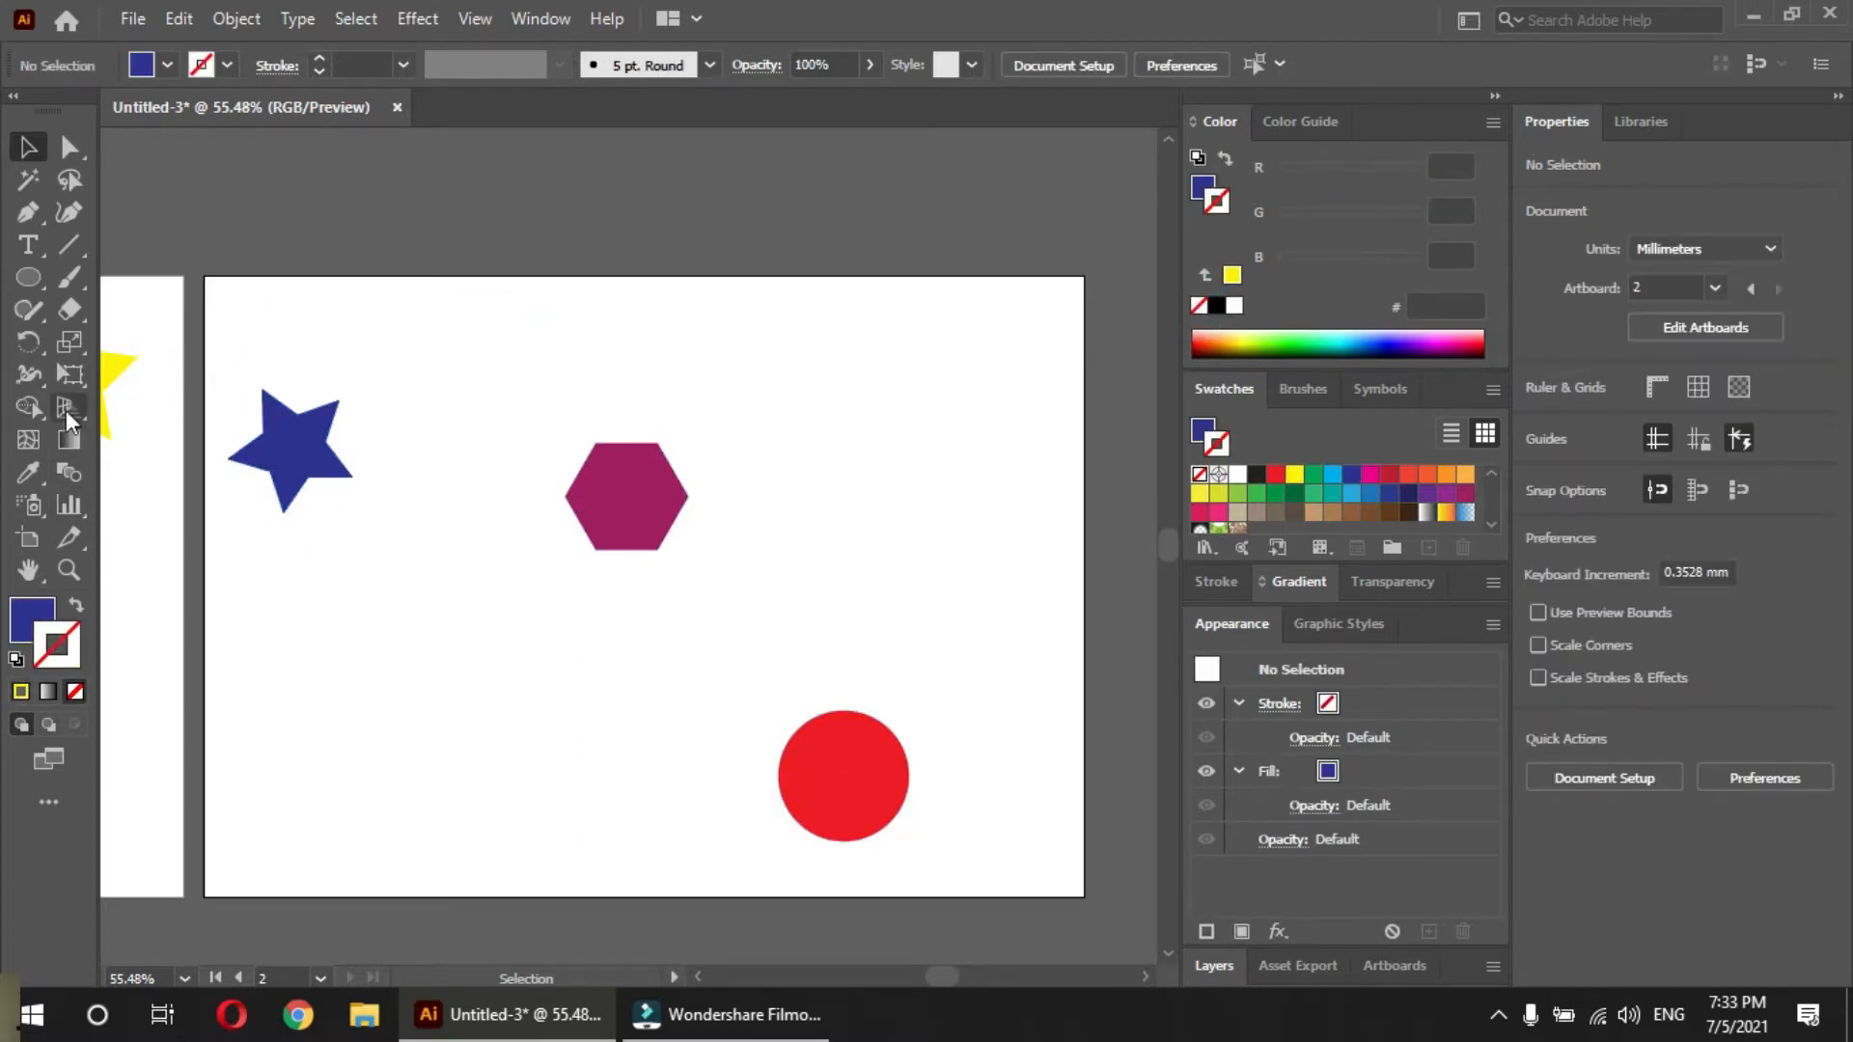
Blend the star, the hexagon and the circle in that order with the Blend tool
click(289, 454)
click(627, 498)
click(817, 789)
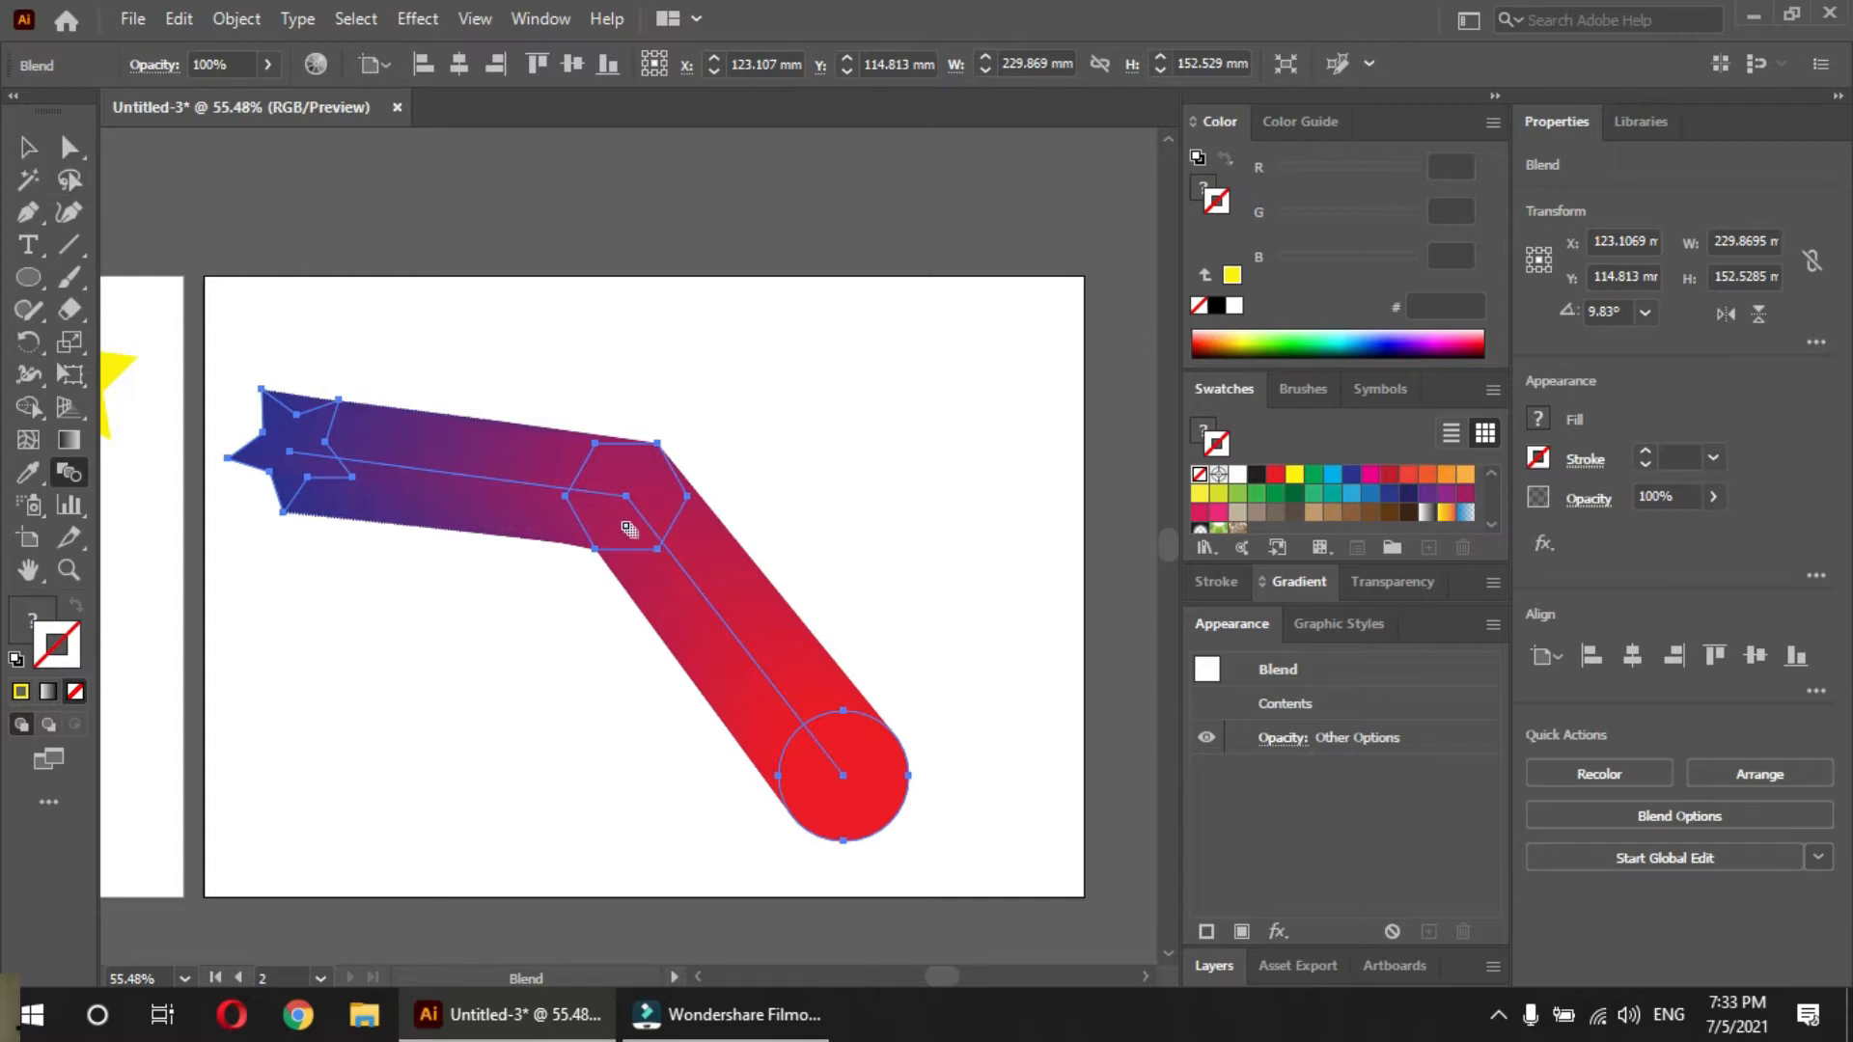
key(v)
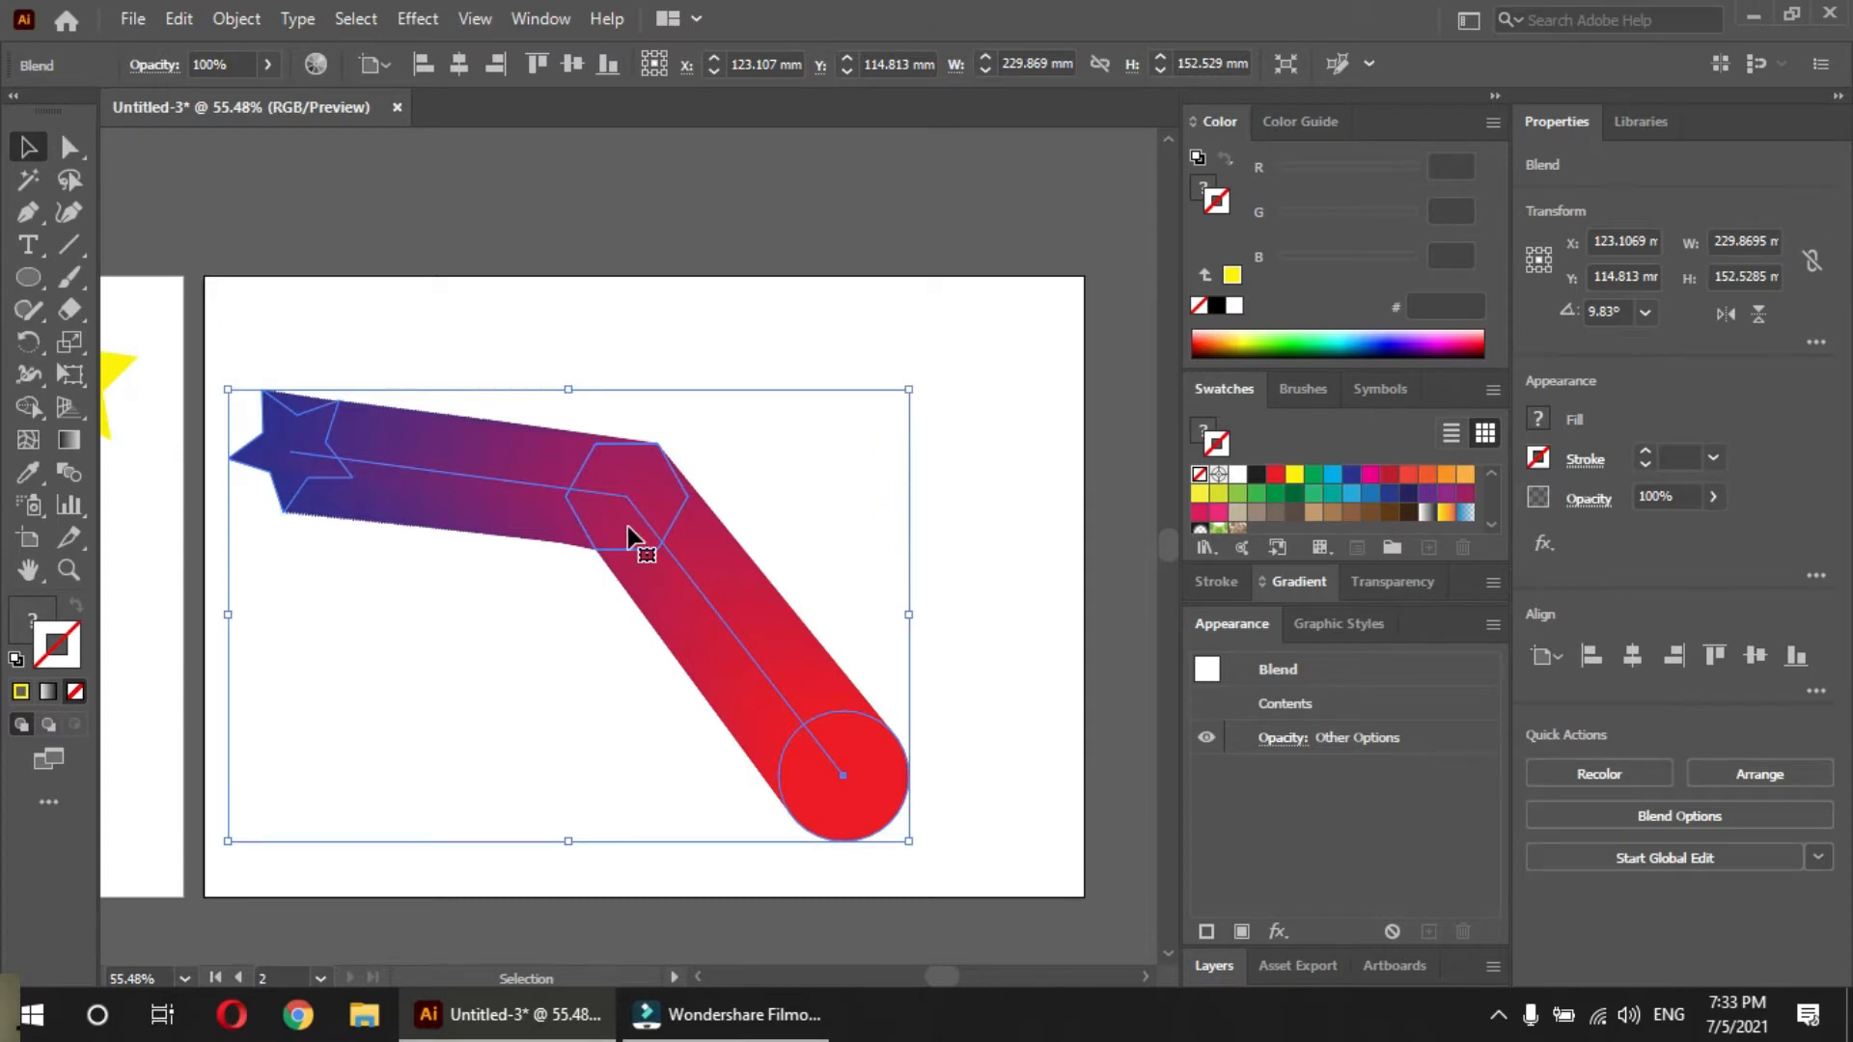
Isolate the new blend and move its hexagon to the artboard's lower left, at about X 66 mm, Y 169 mm
double_click(617, 526)
click(611, 525)
drag(611, 525, 388, 798)
Try cyan and green fills on the hexagon, and finish with the yellow-to-orange linear gradient swatch
drag(1192, 443, 1291, 488)
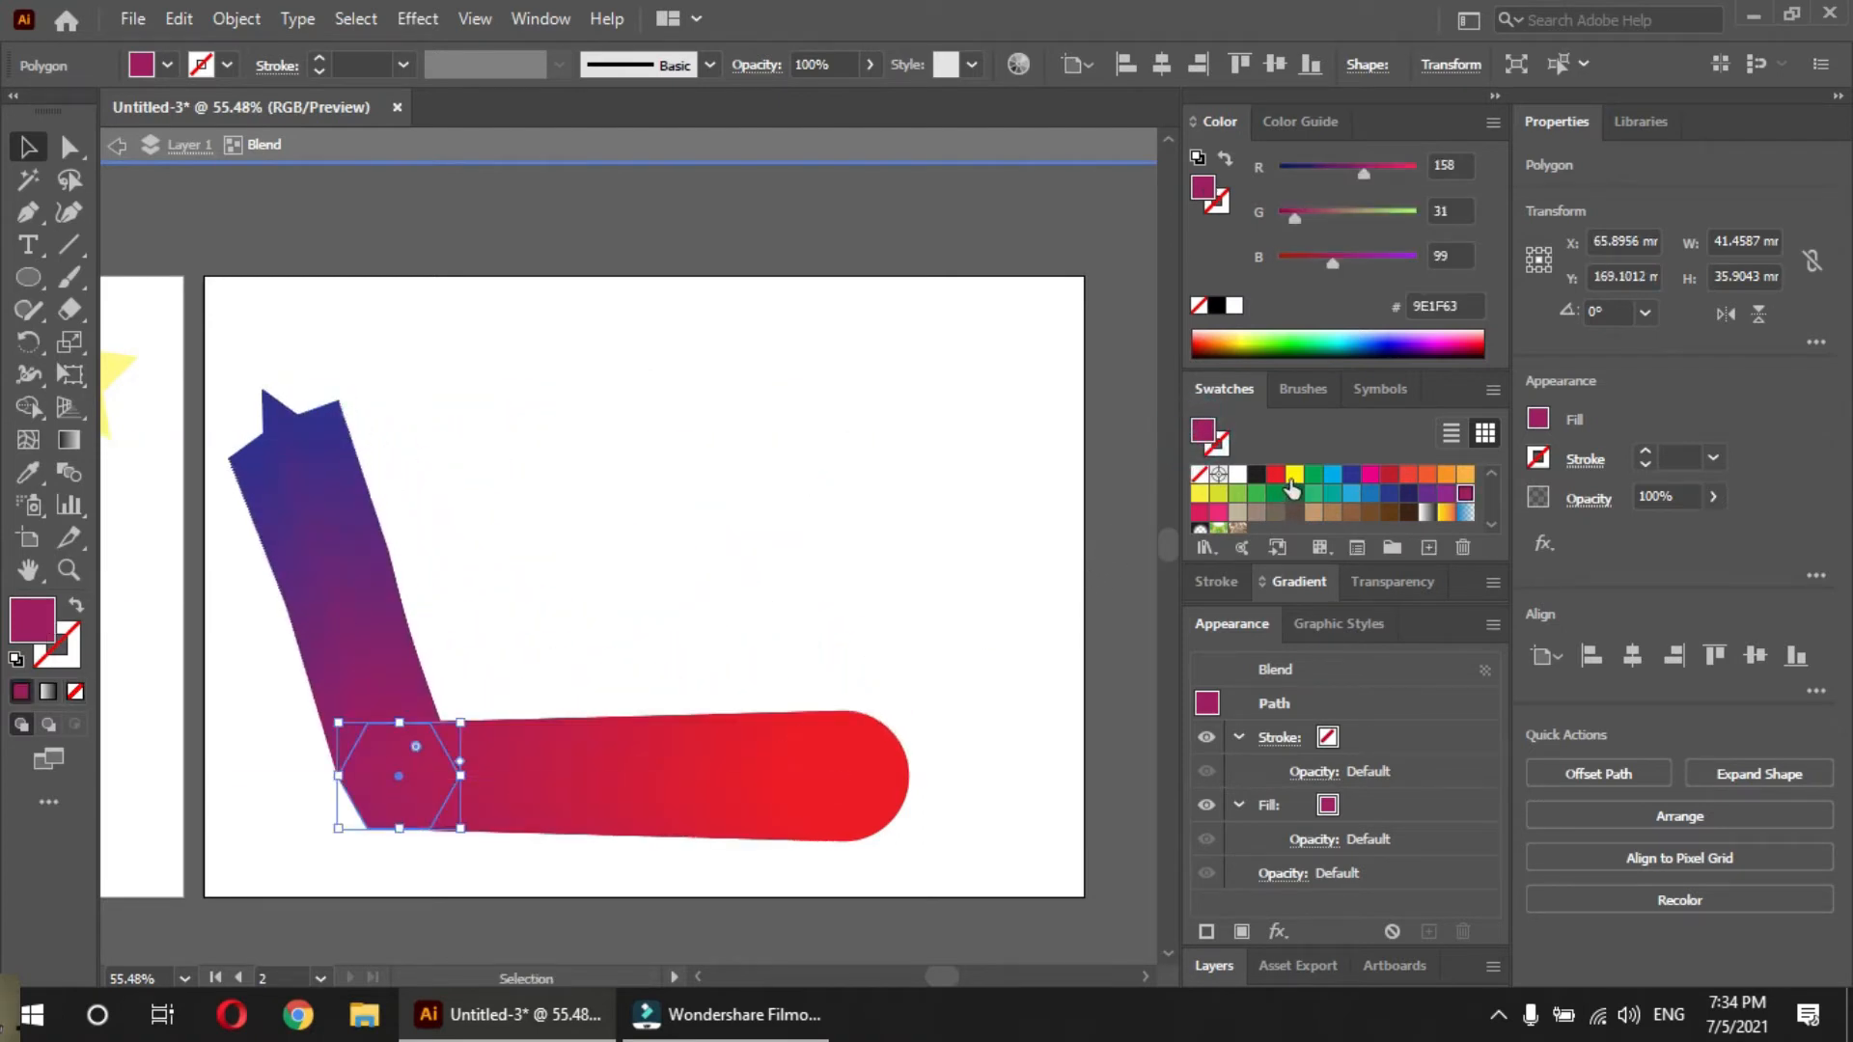
click(1330, 476)
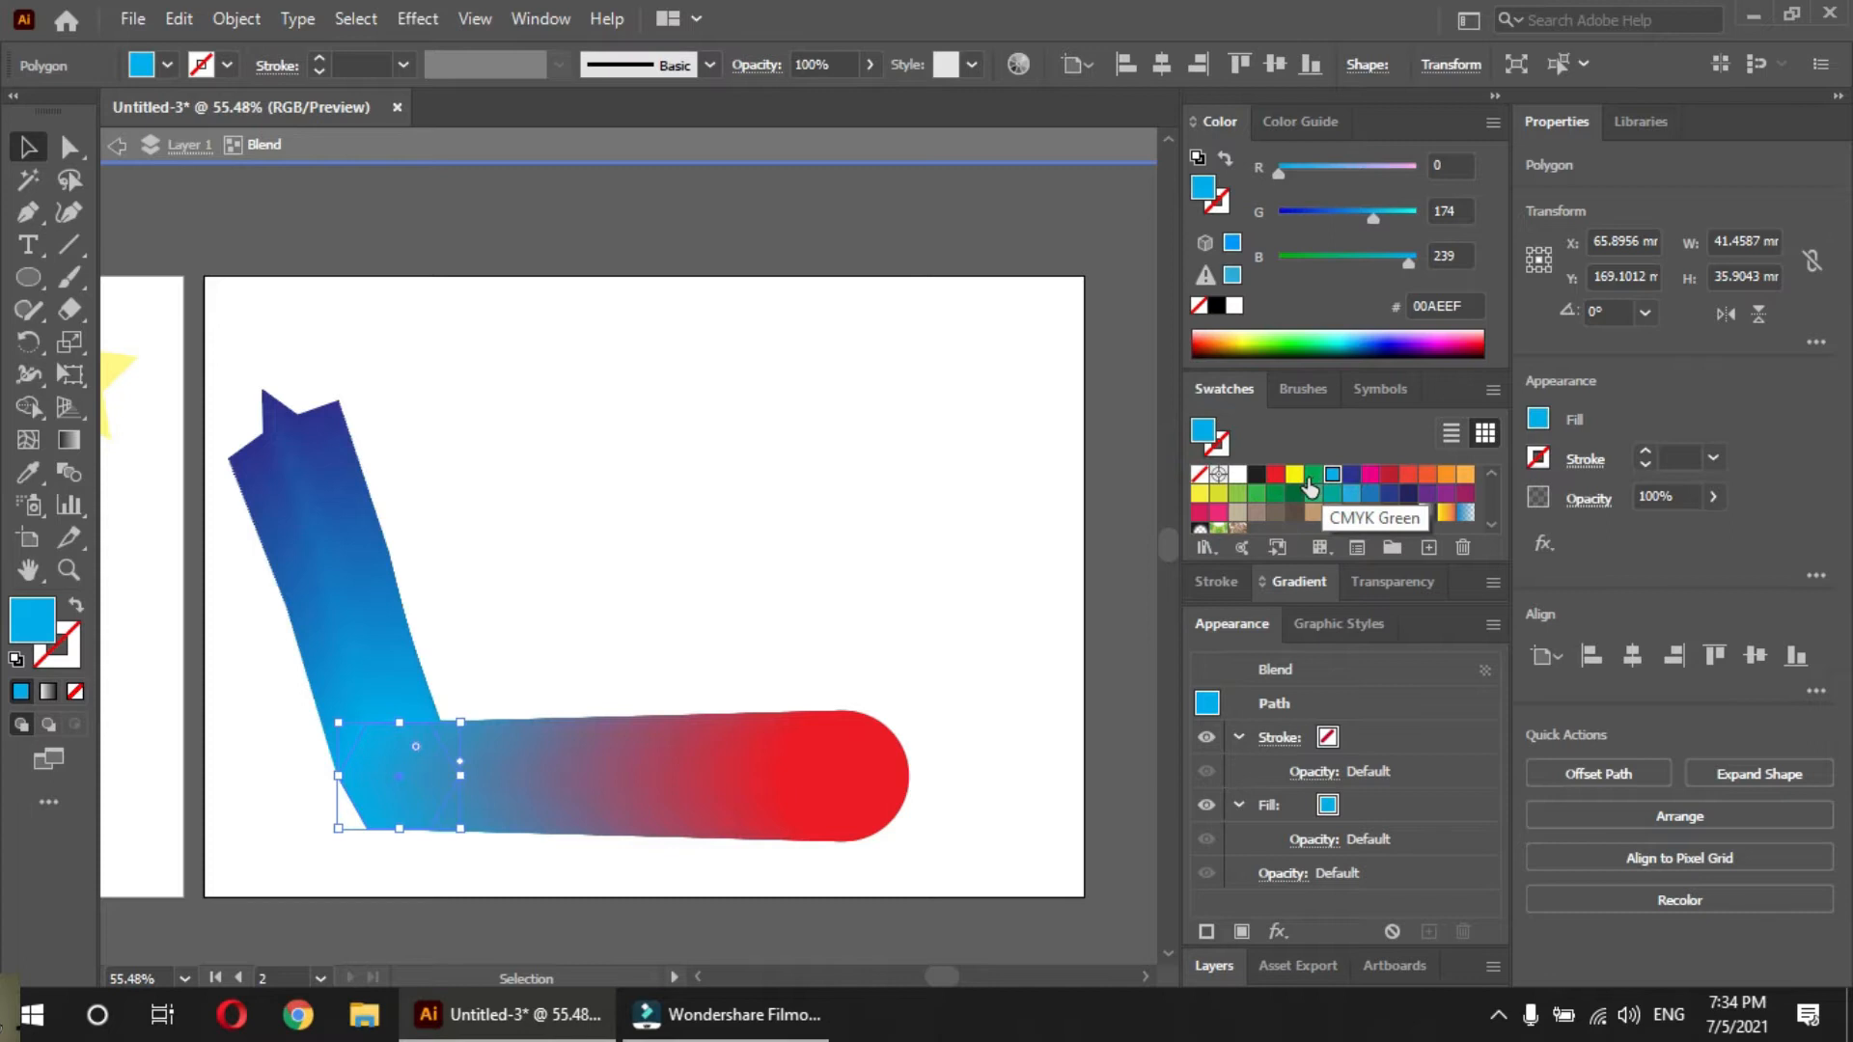
click(1310, 477)
click(1332, 474)
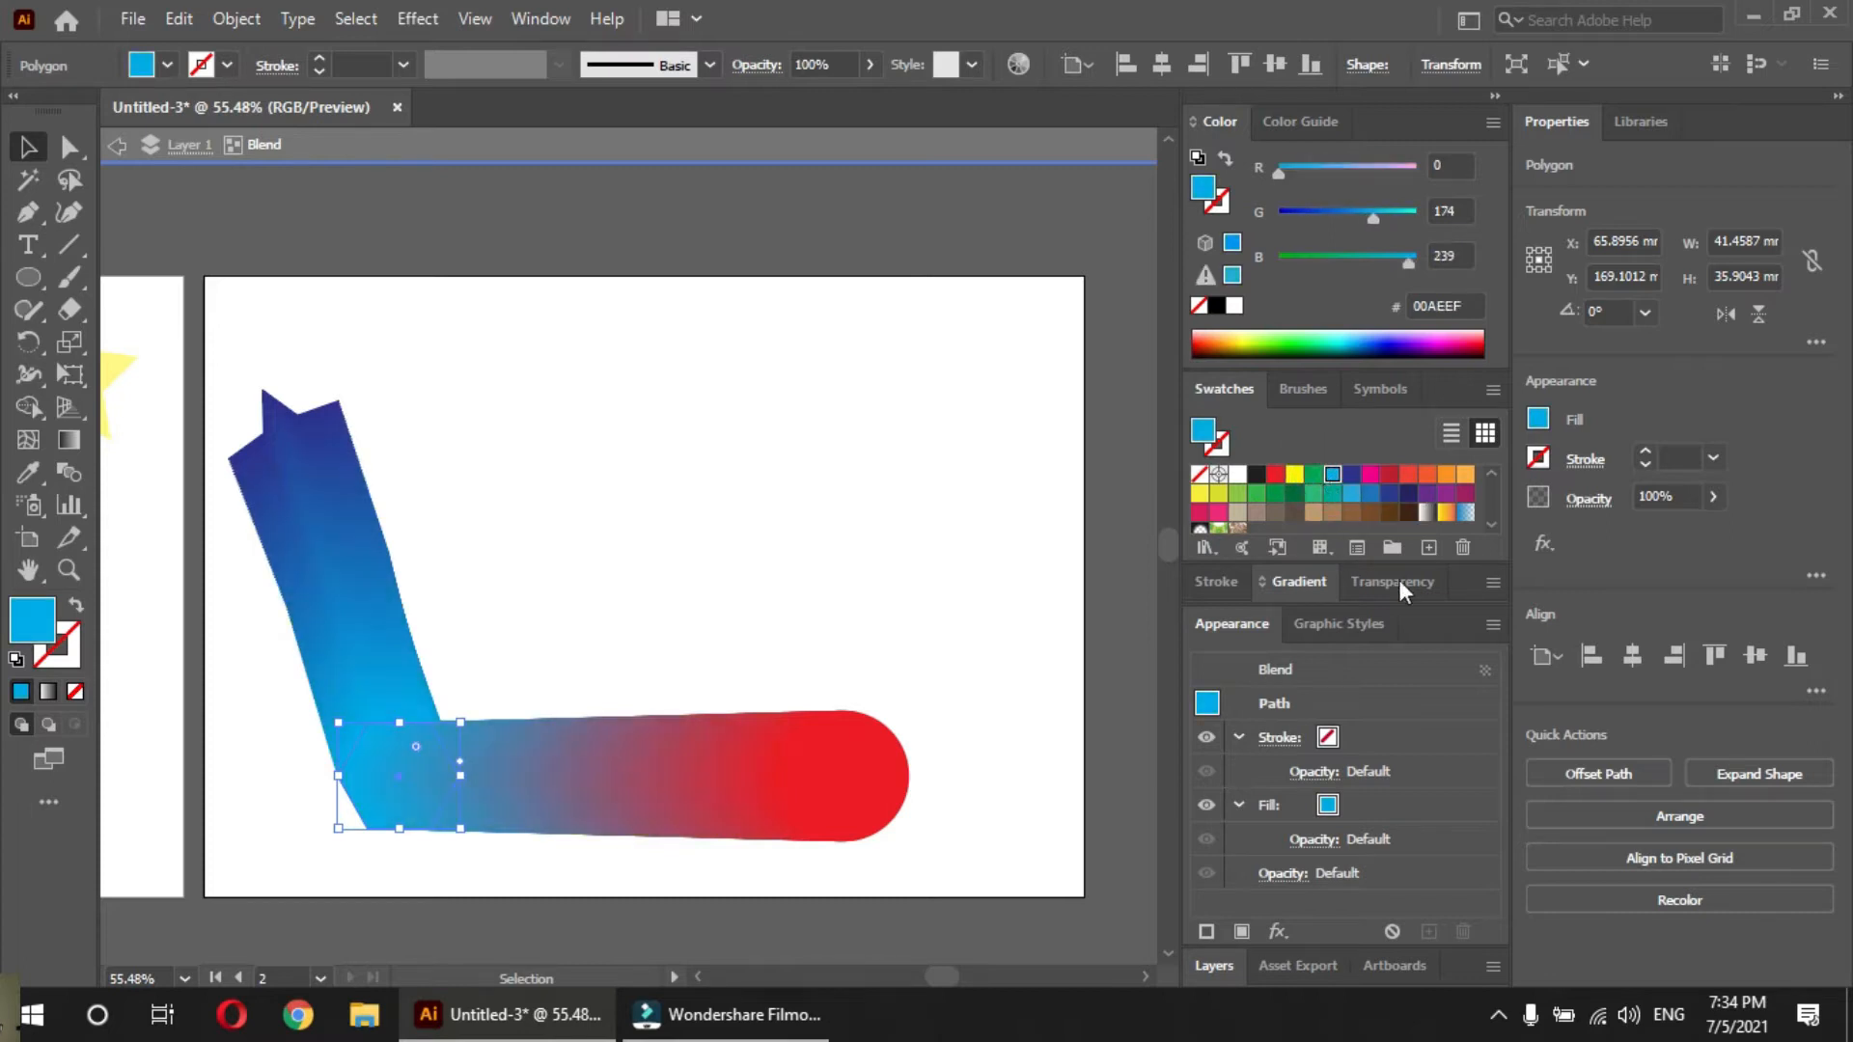
click(1445, 514)
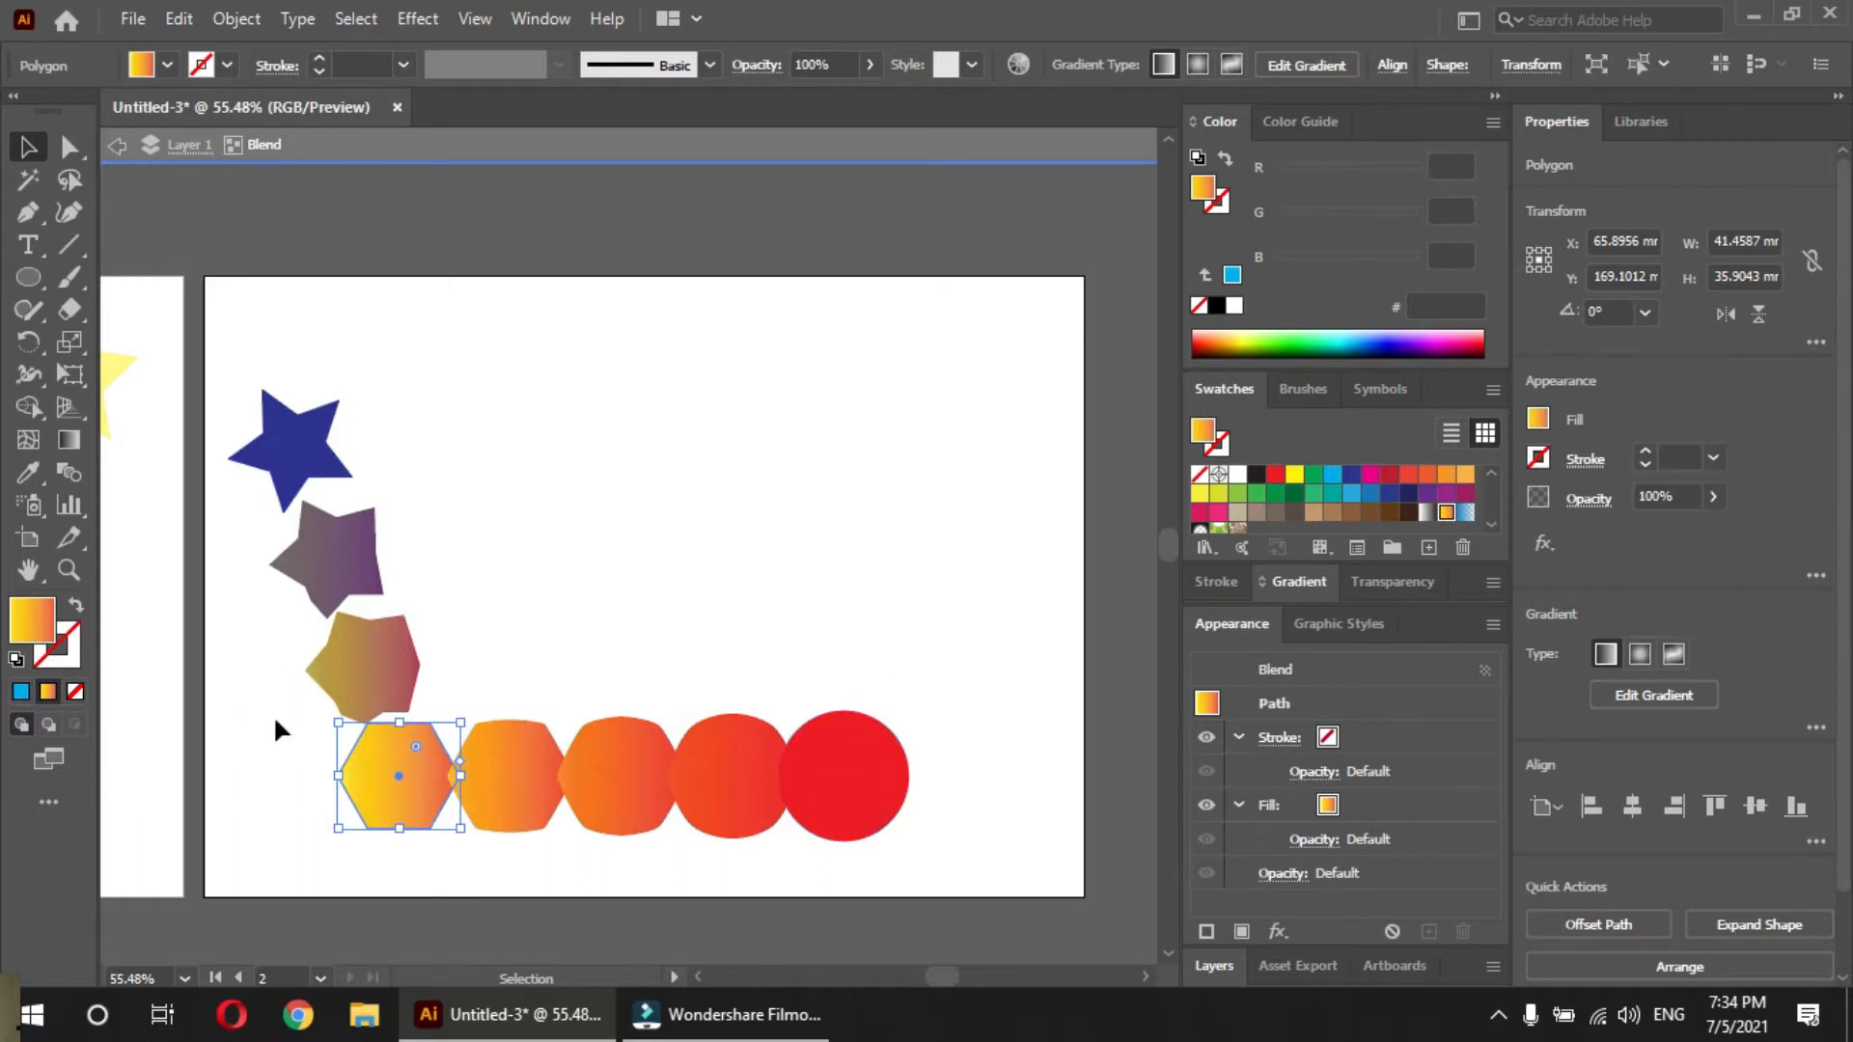
Set the blend's spacing to Specified Steps with 300 steps and apply it
double_click(67, 473)
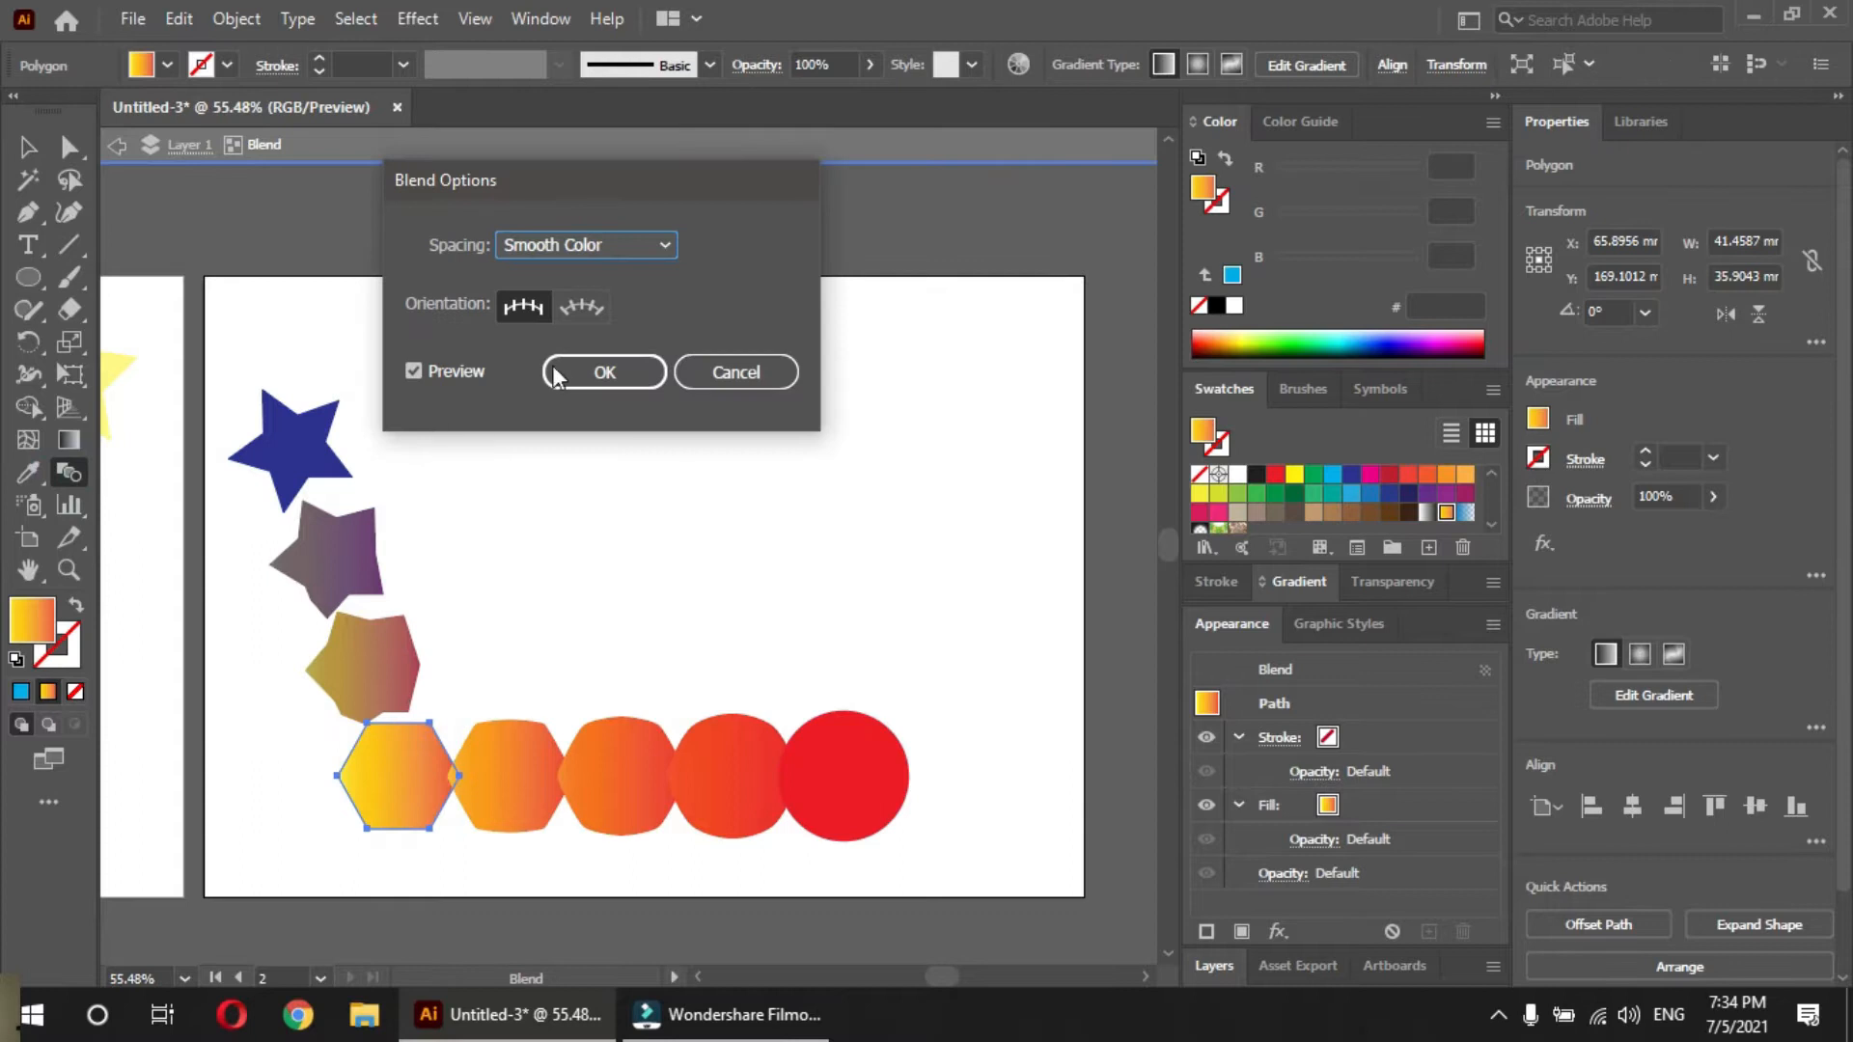
click(628, 245)
click(615, 304)
text(300)
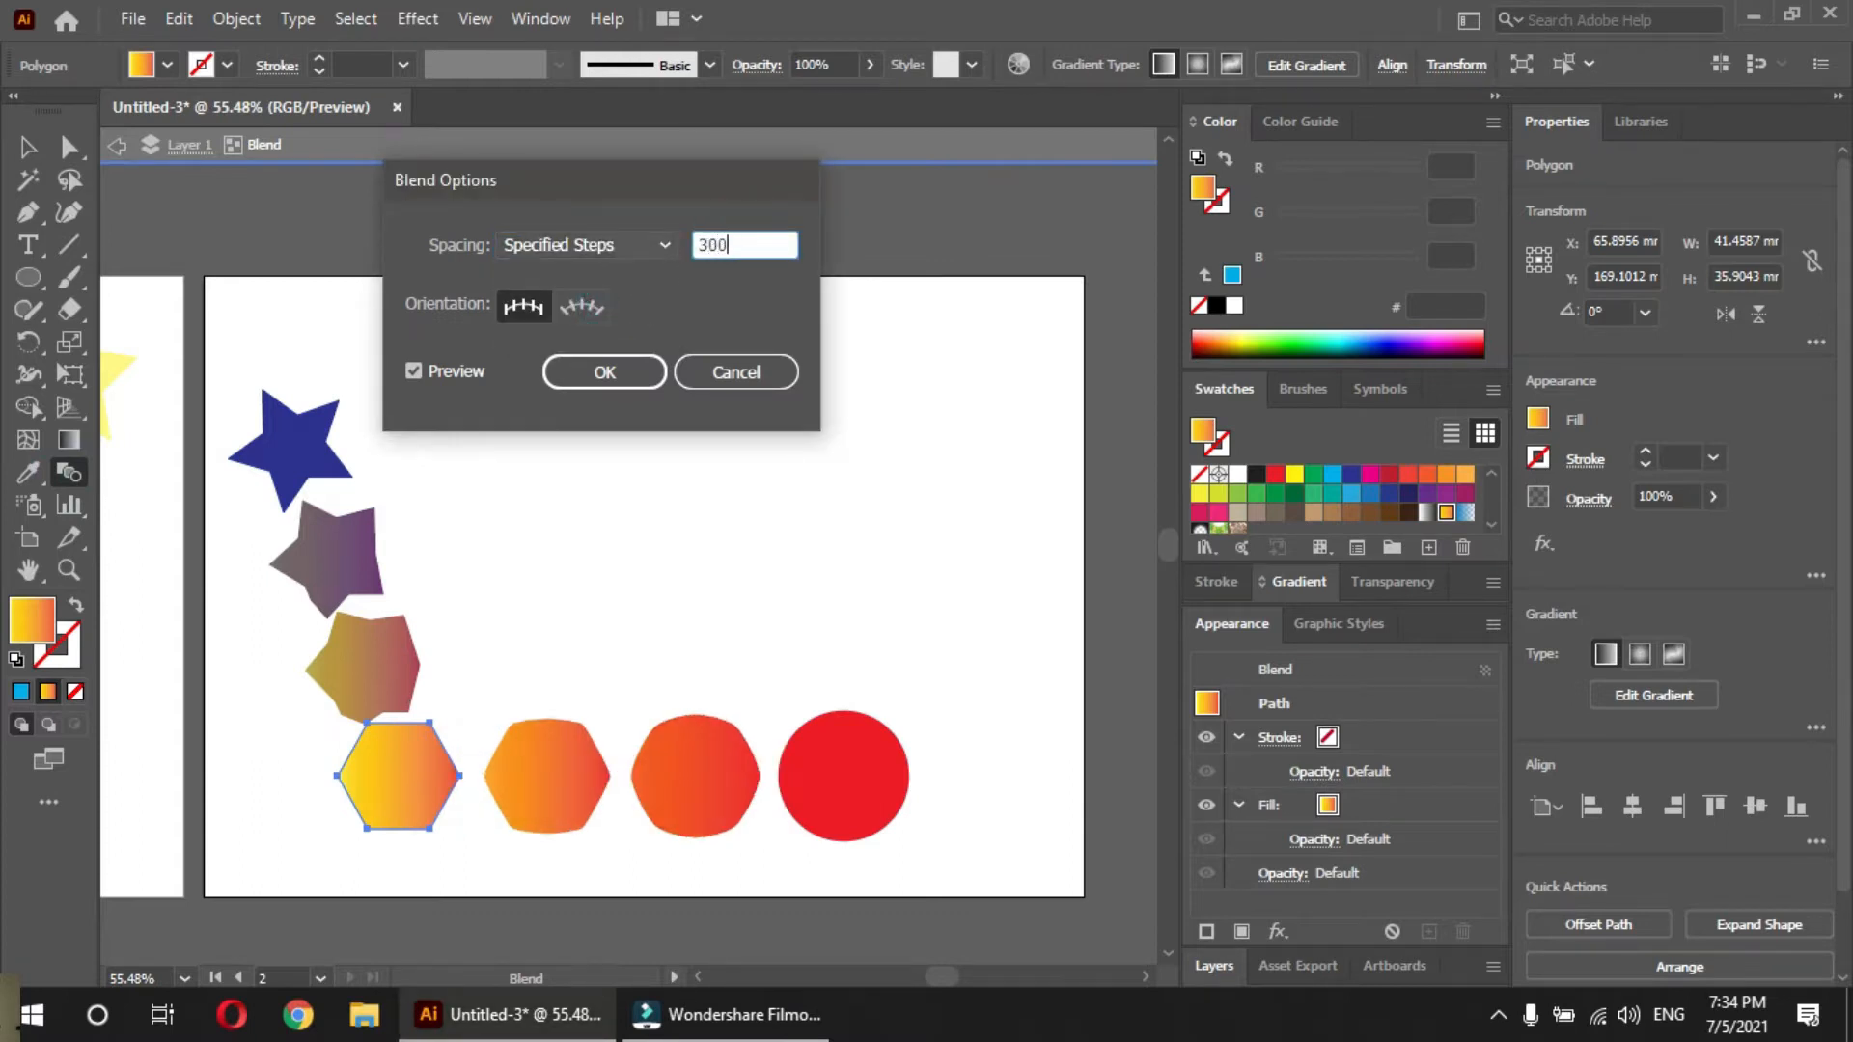
click(551, 383)
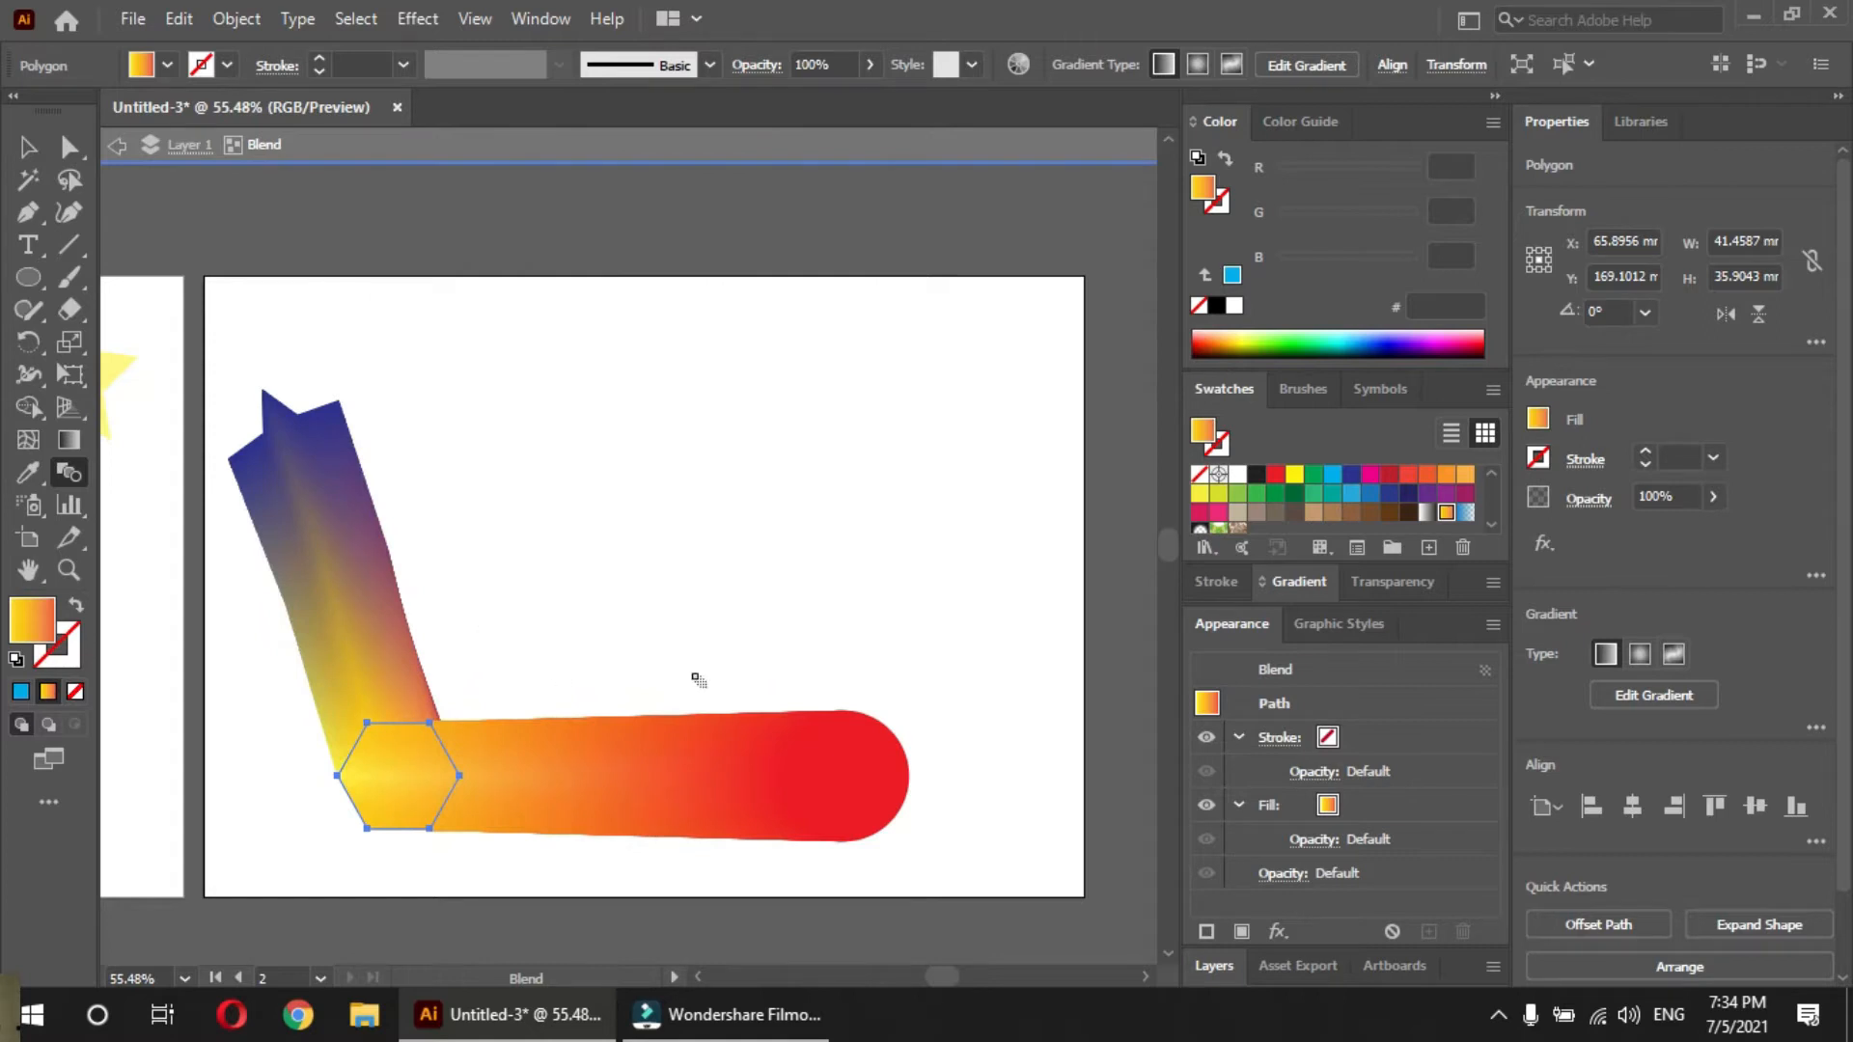
Set the blend's specified steps to 3 and apply it
double_click(67, 472)
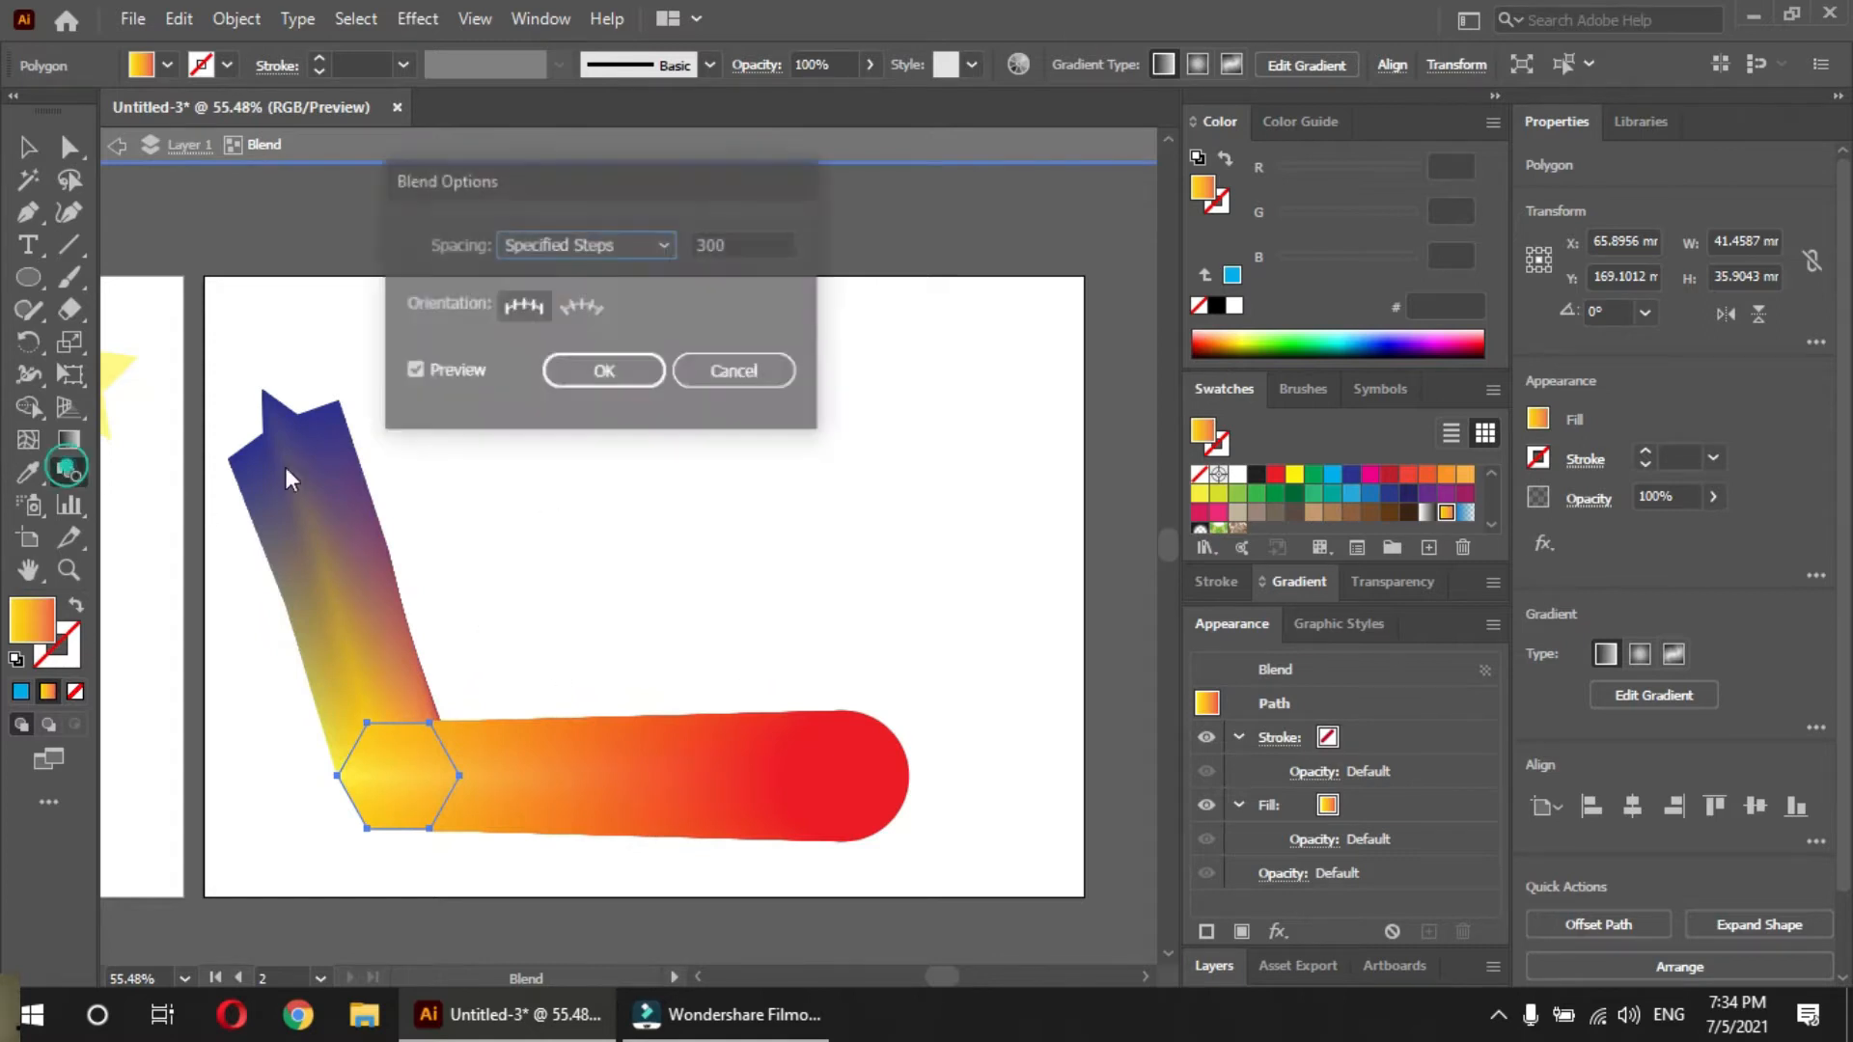
drag(741, 244, 652, 245)
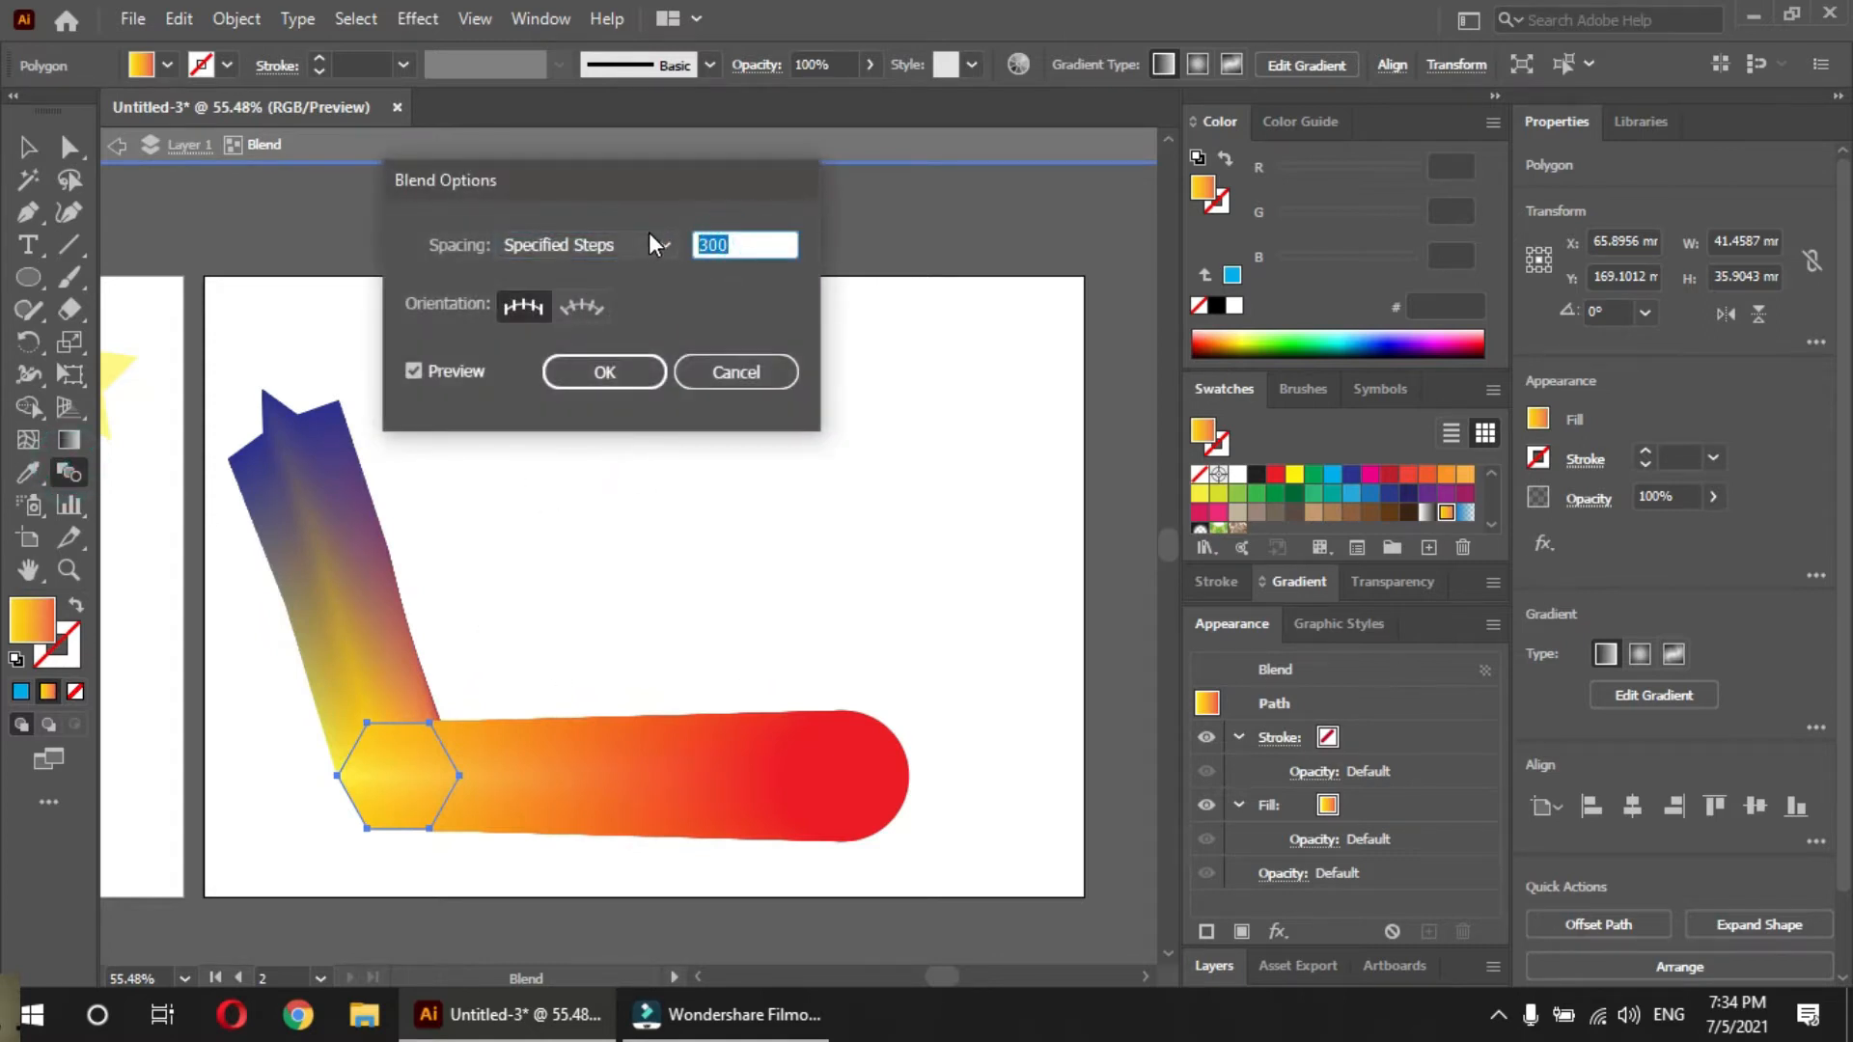
text(3)
key(Return)
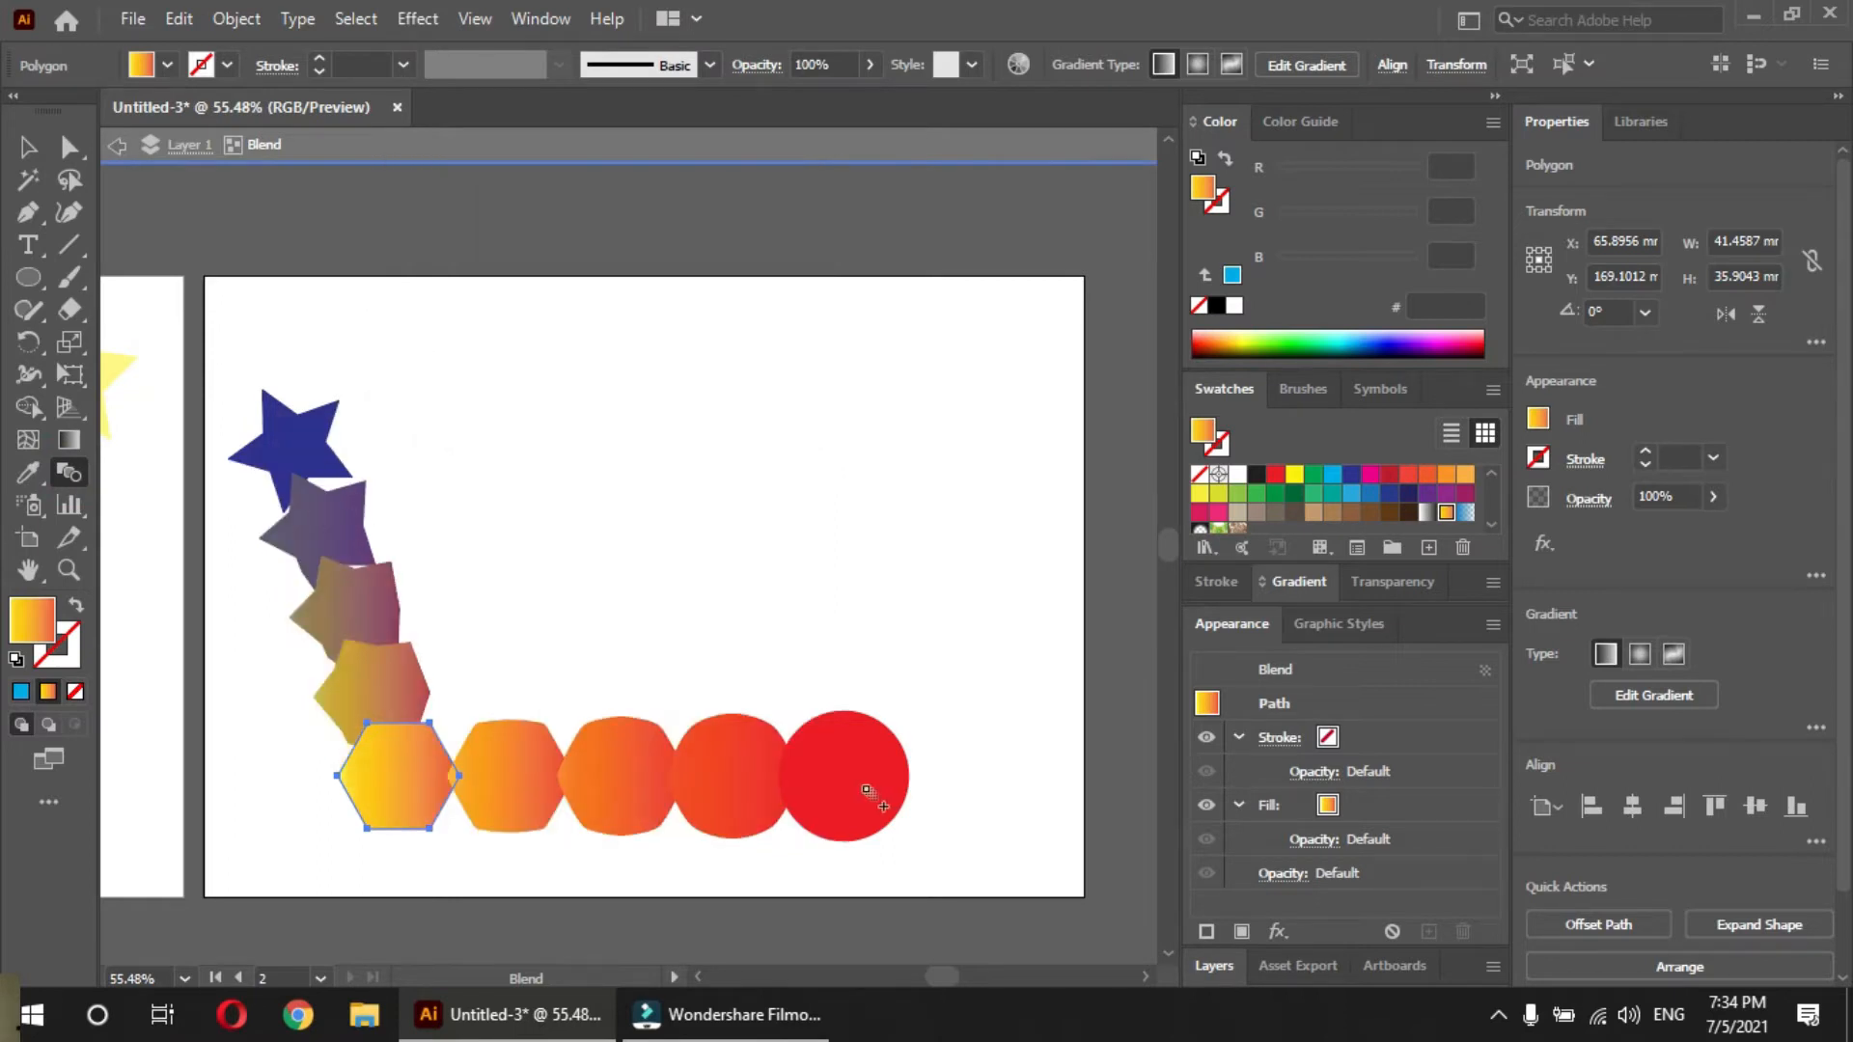
Move the blend's hexagon to about X 38 mm, Y 180 mm, and leave isolation mode
click(29, 148)
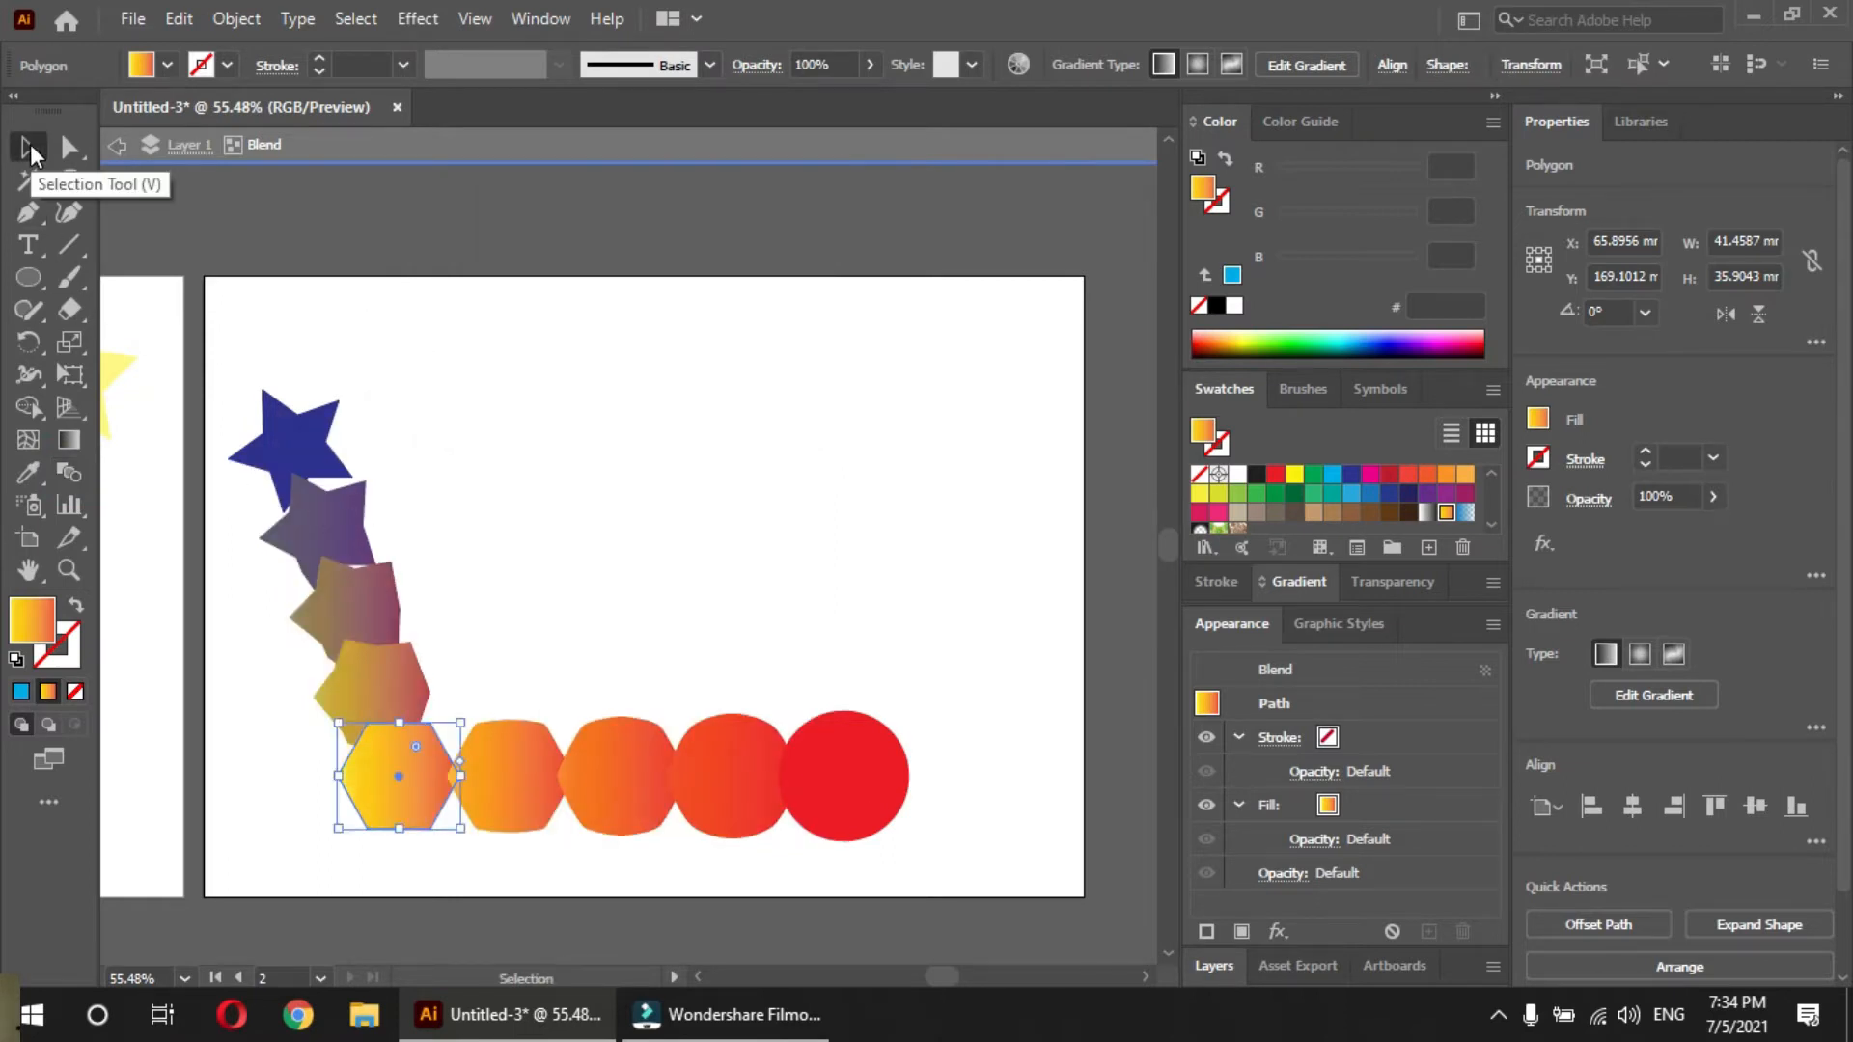
drag(386, 770, 295, 816)
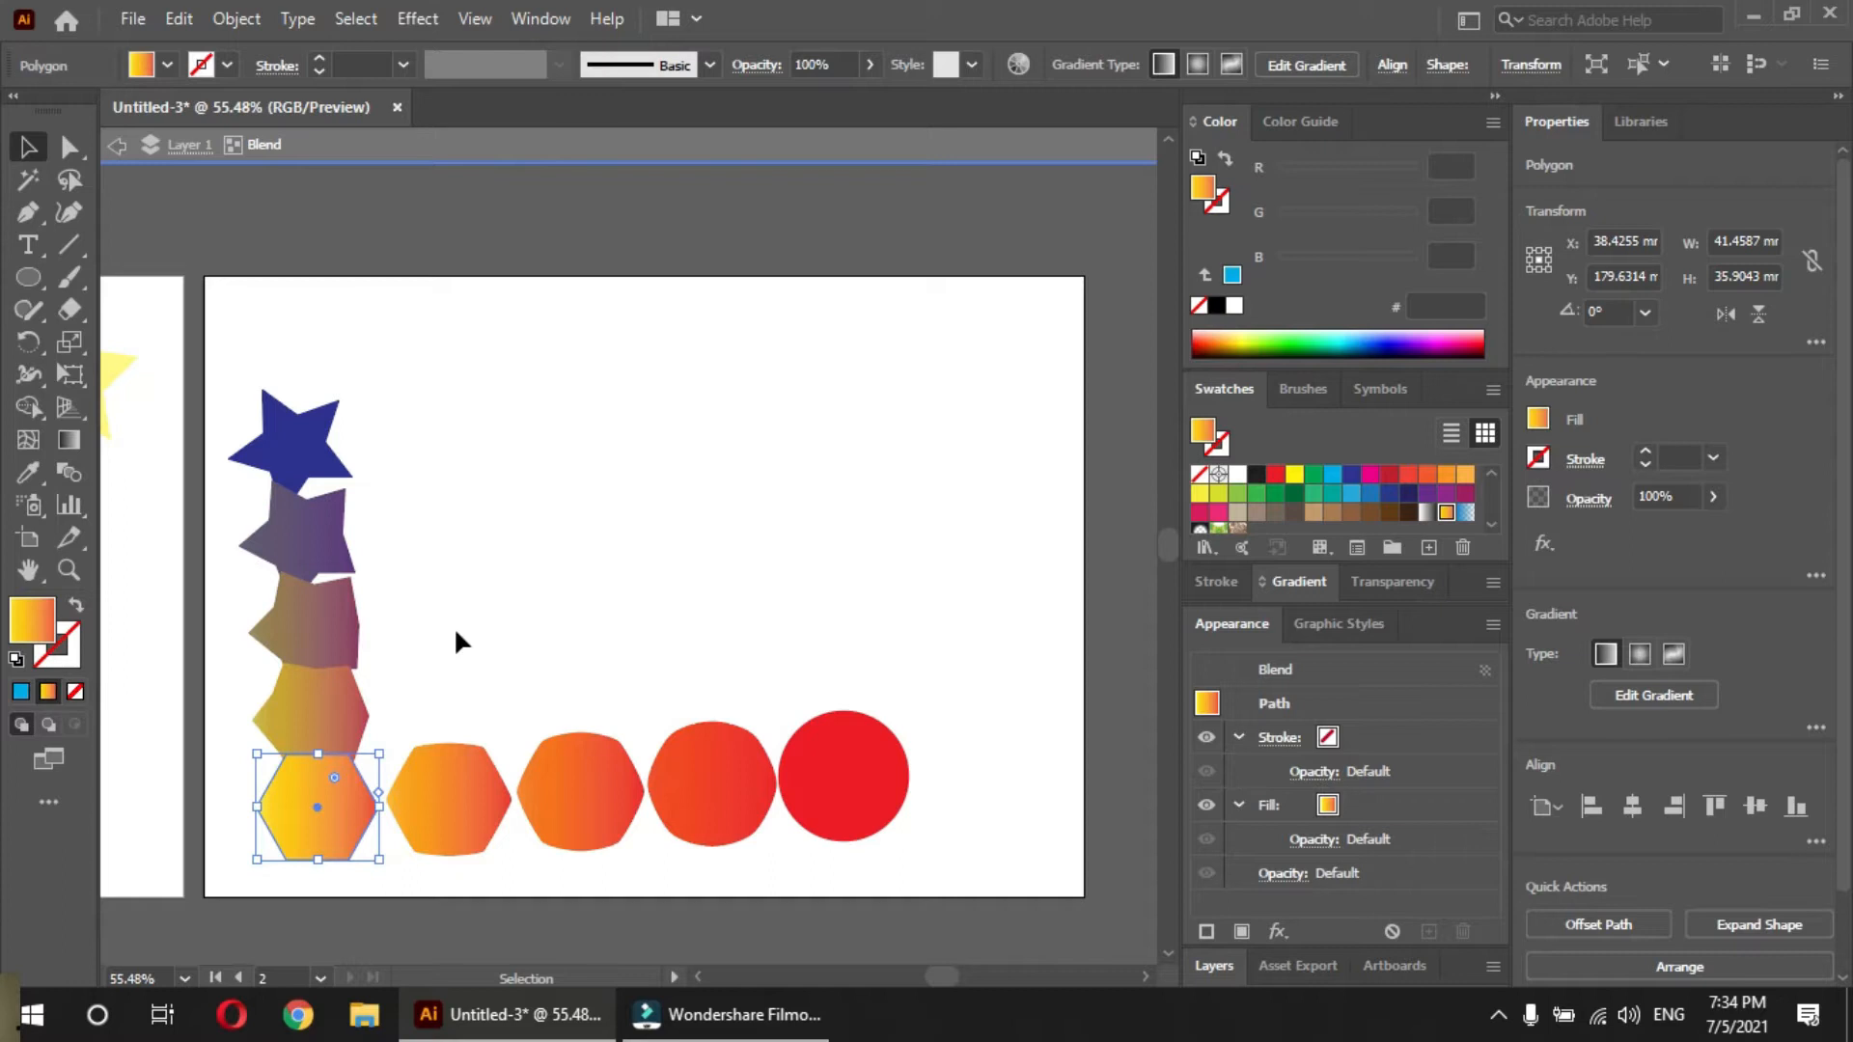
click(517, 602)
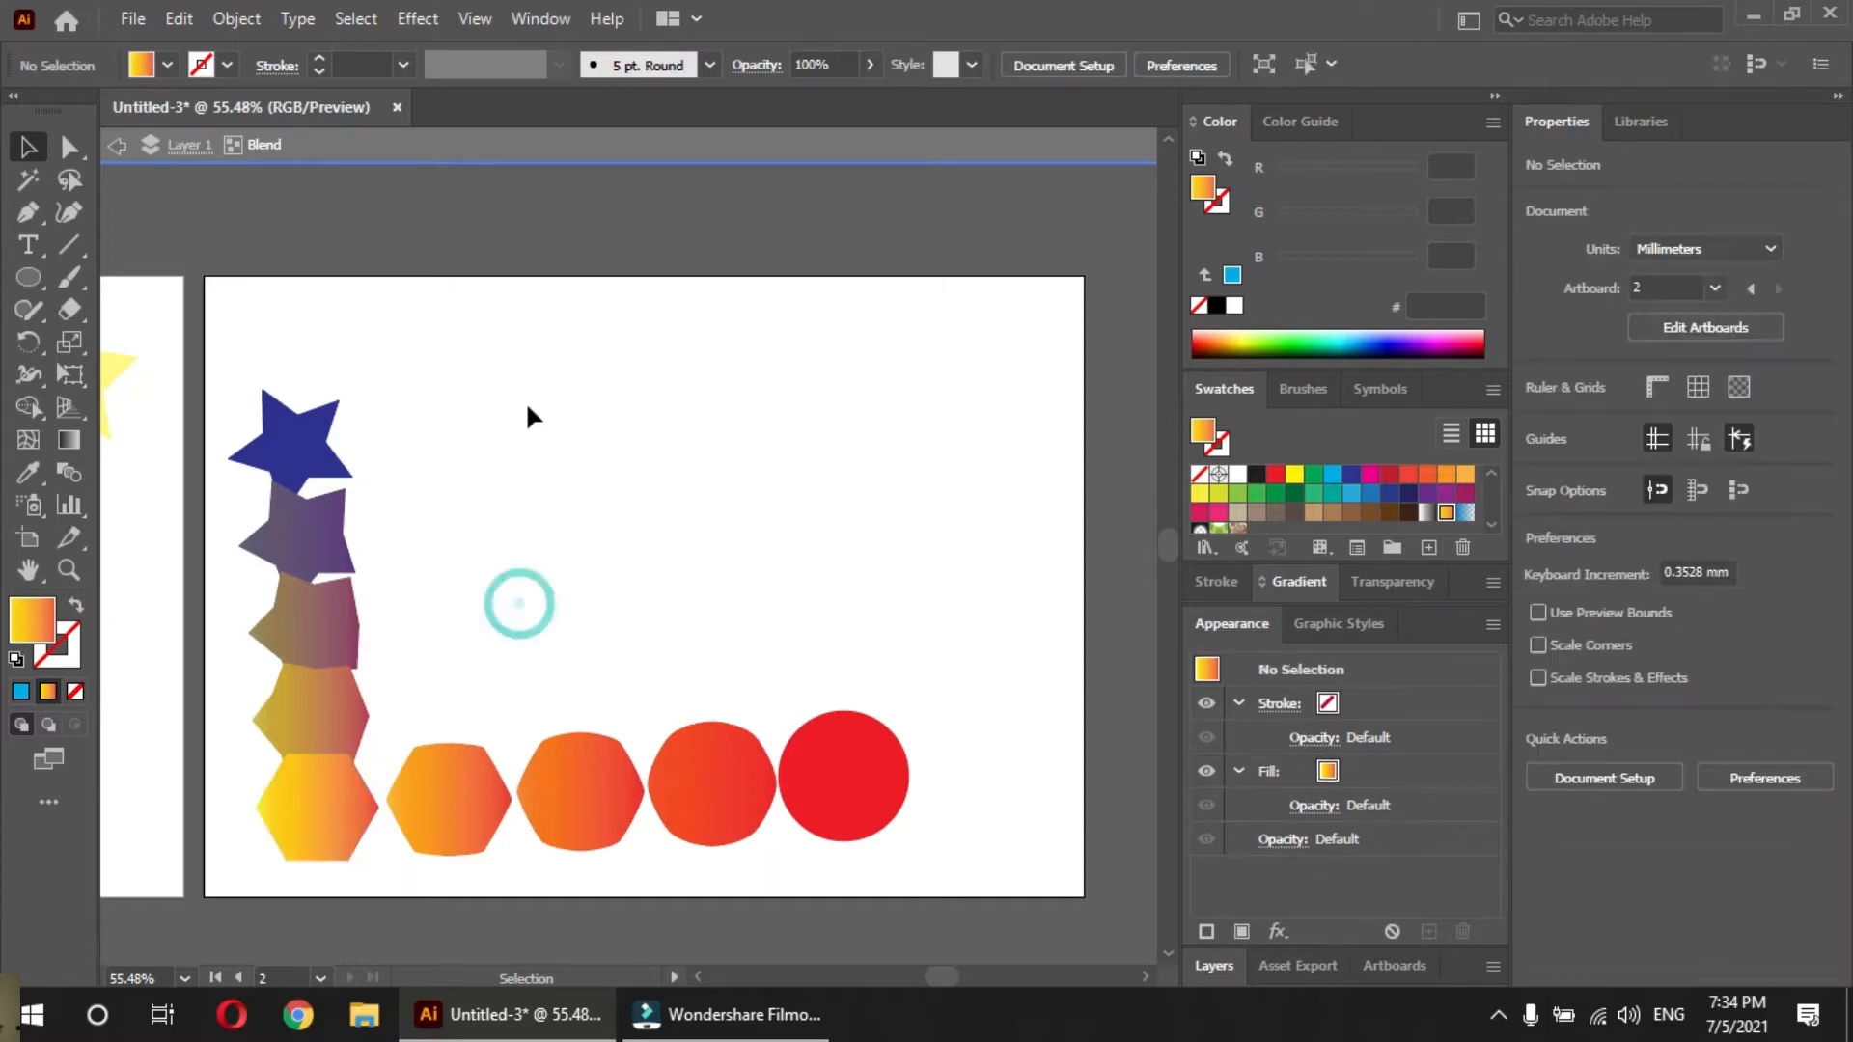
click(518, 393)
Add a third A4 landscape artboard beside the star-hexagon-circle blend's artboard and exit artboard editing
drag(936, 521, 1106, 205)
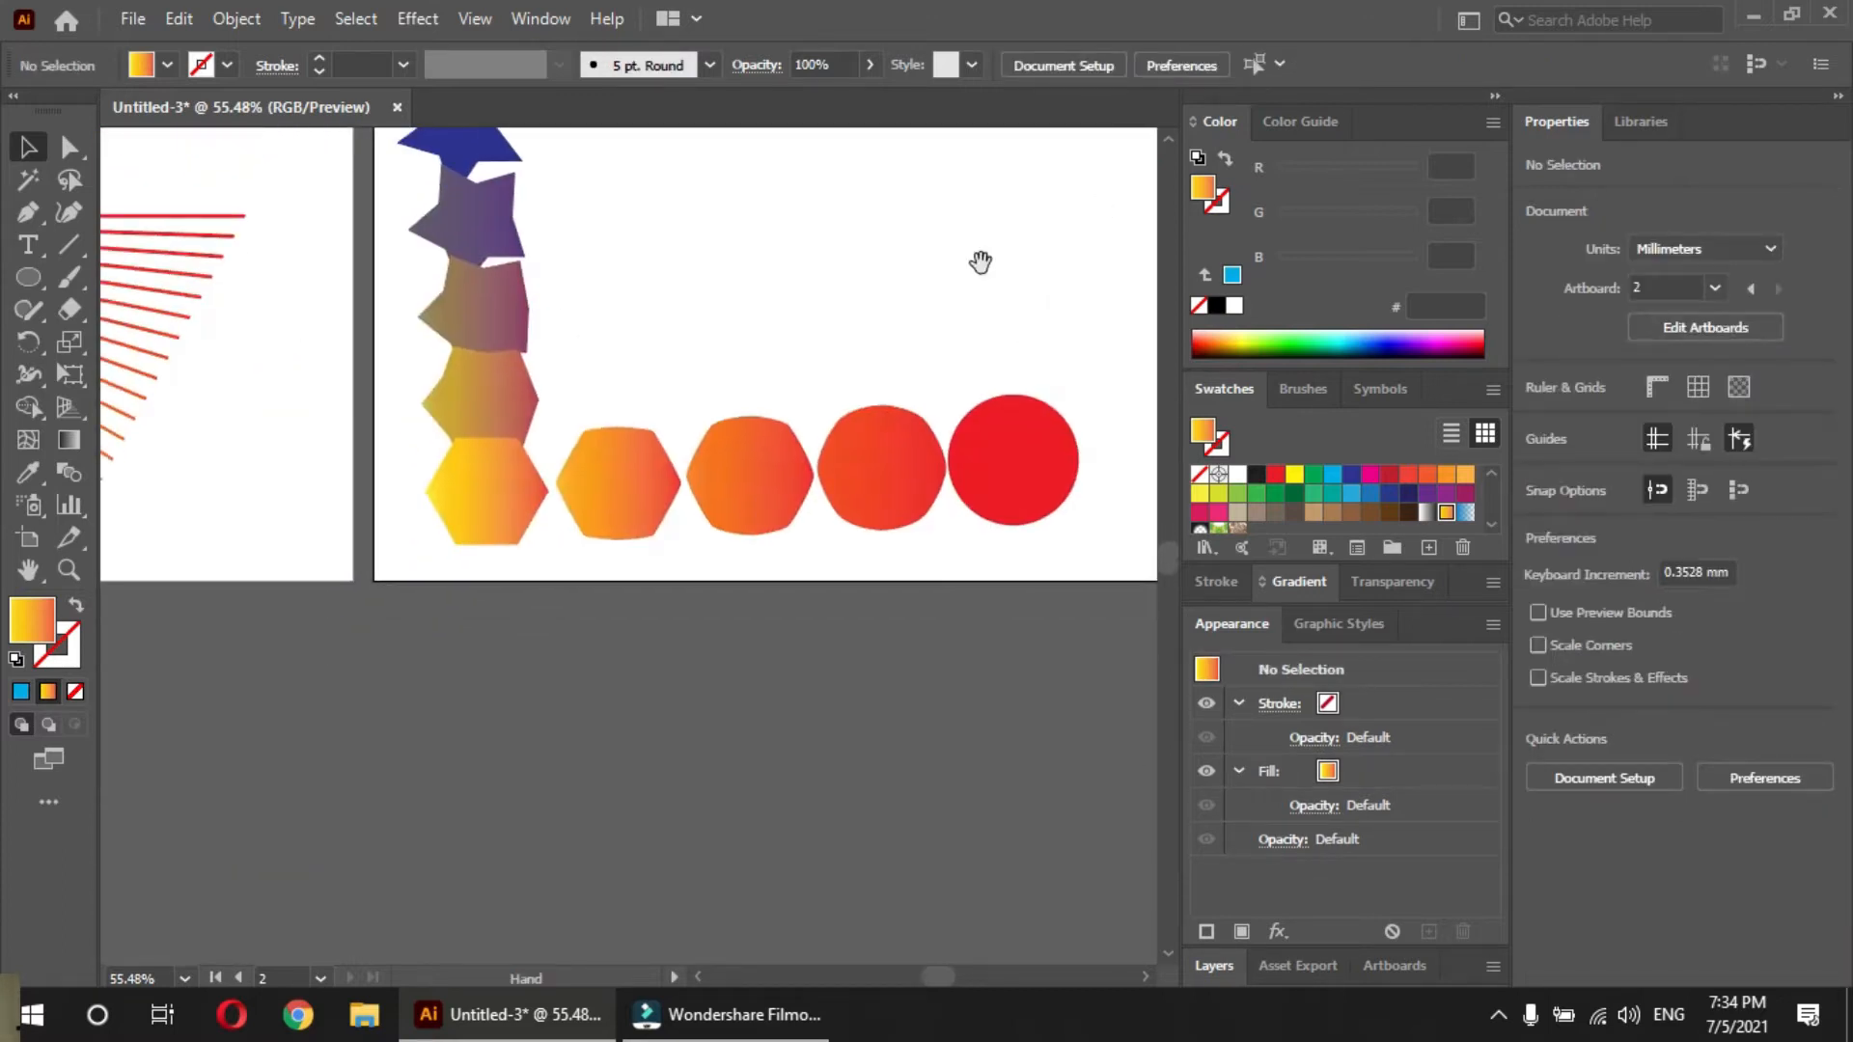
drag(845, 428, 82, 565)
click(273, 406)
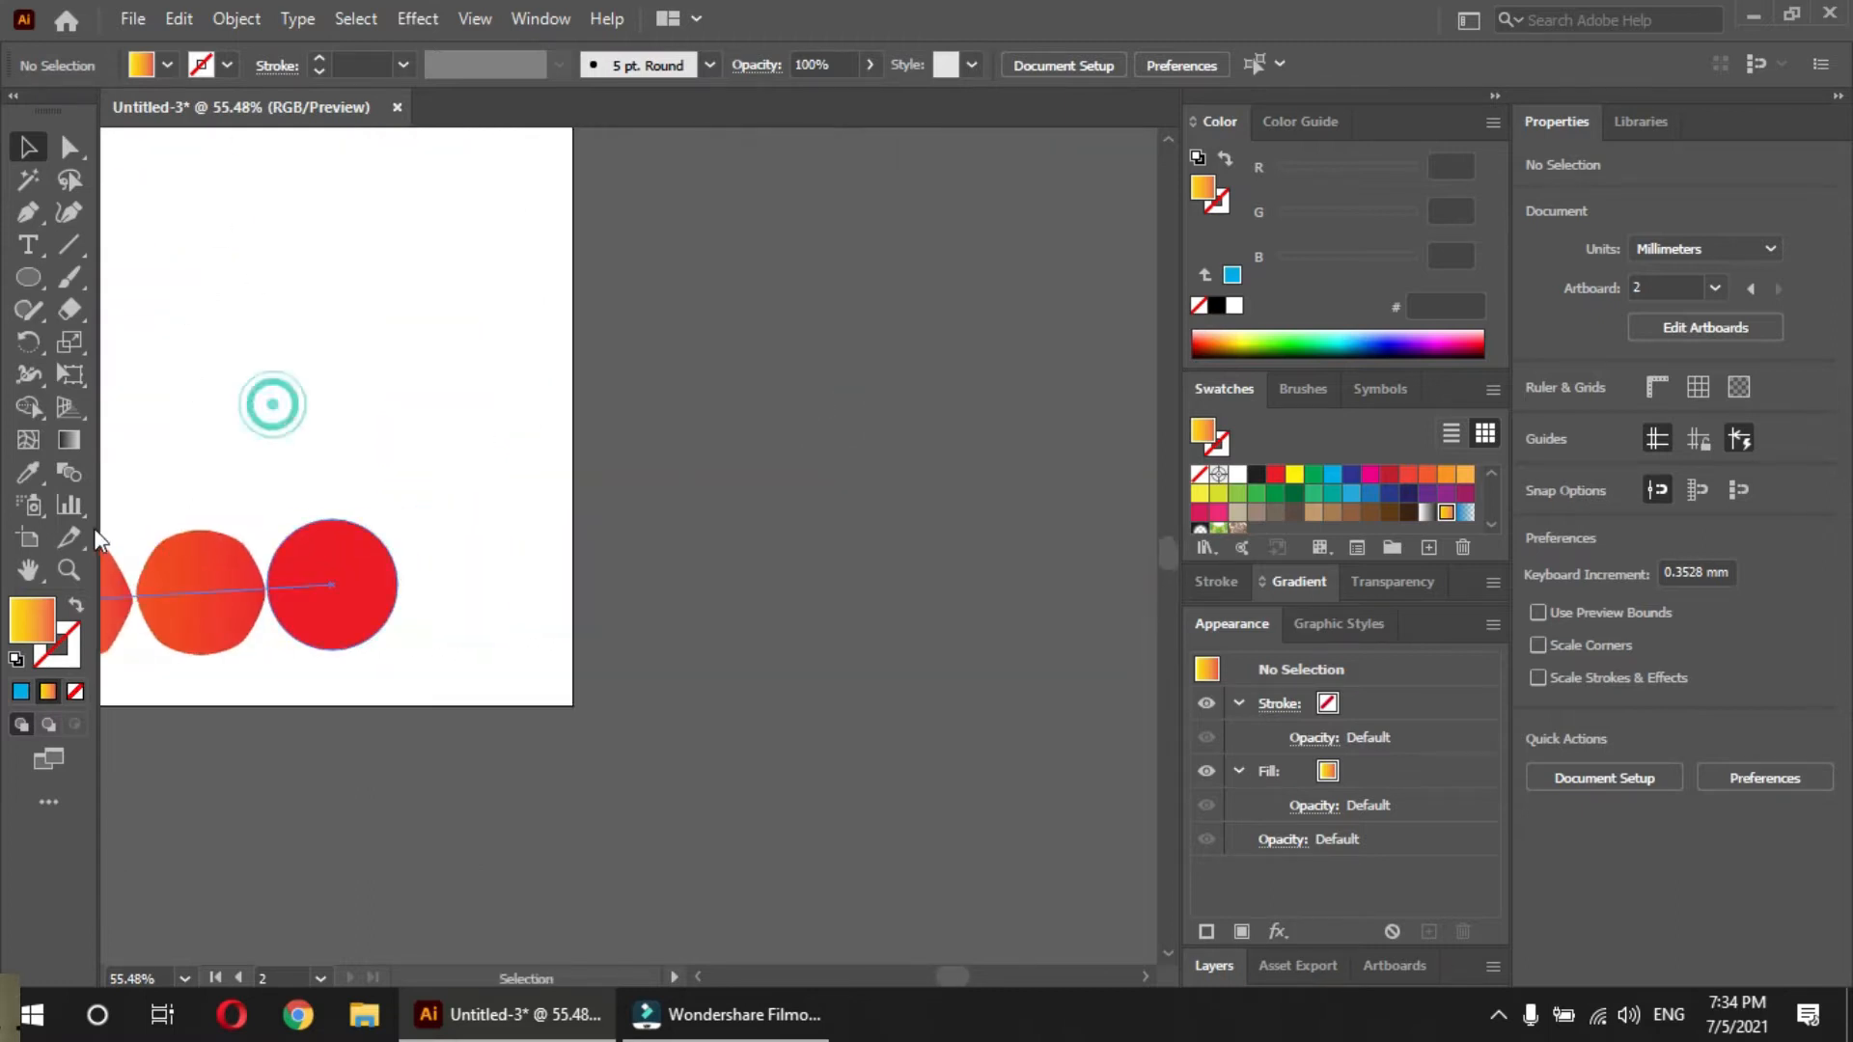
click(27, 538)
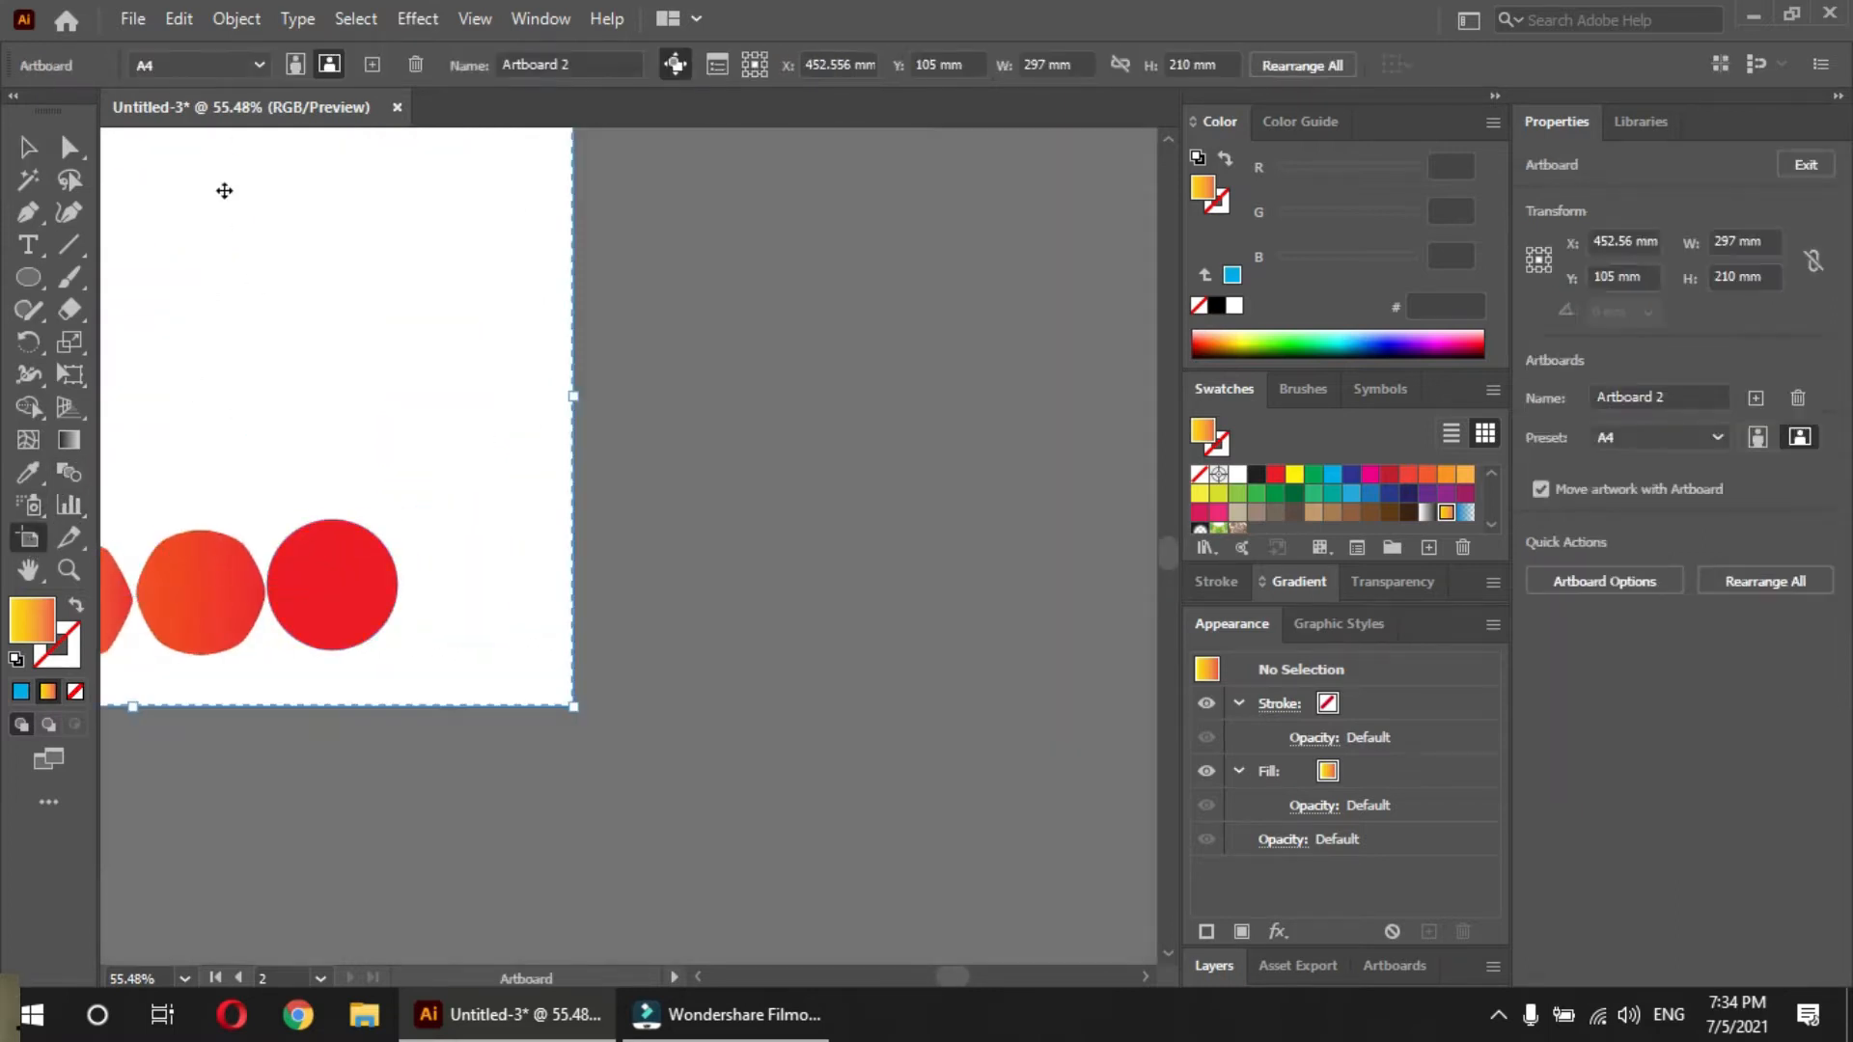
click(371, 64)
click(509, 348)
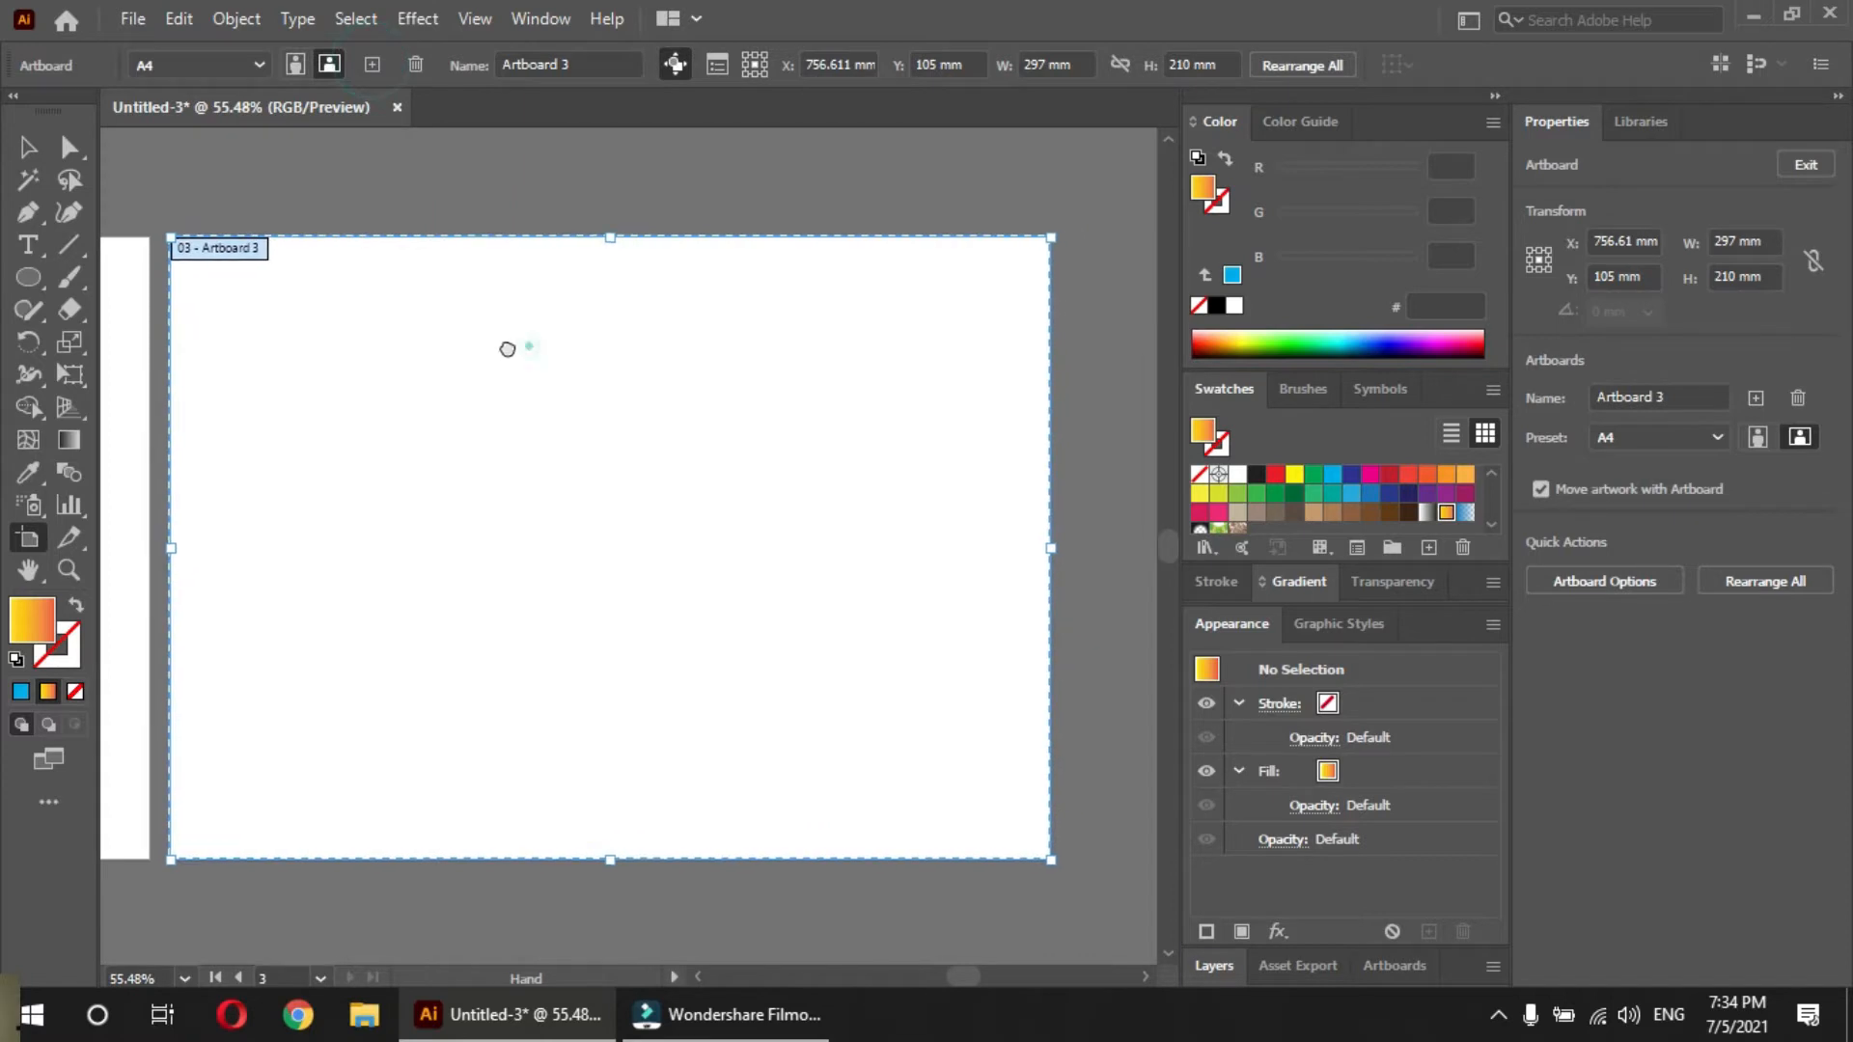
key(Escape)
Cover the new artboard with a 297 x 210 mm rectangle, fill it with dark brown 3C2415, and clear the selection
key(m)
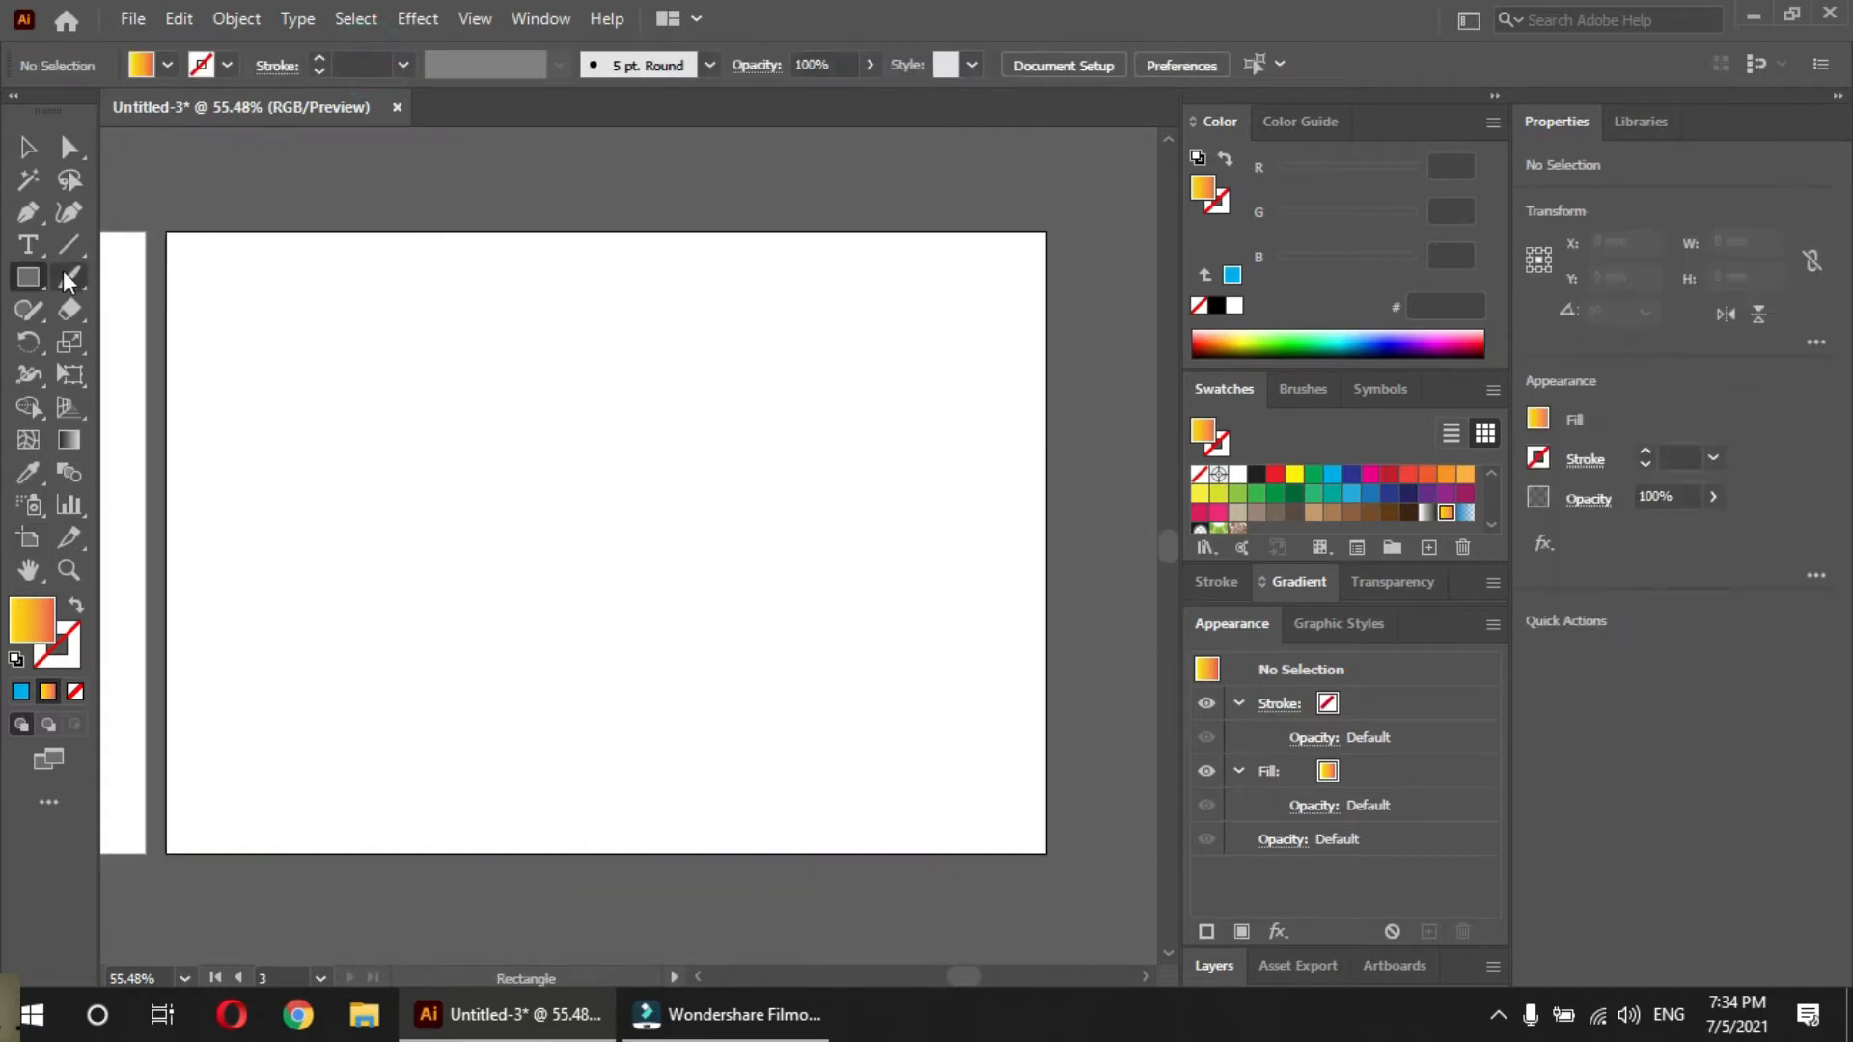
drag(163, 231, 1047, 853)
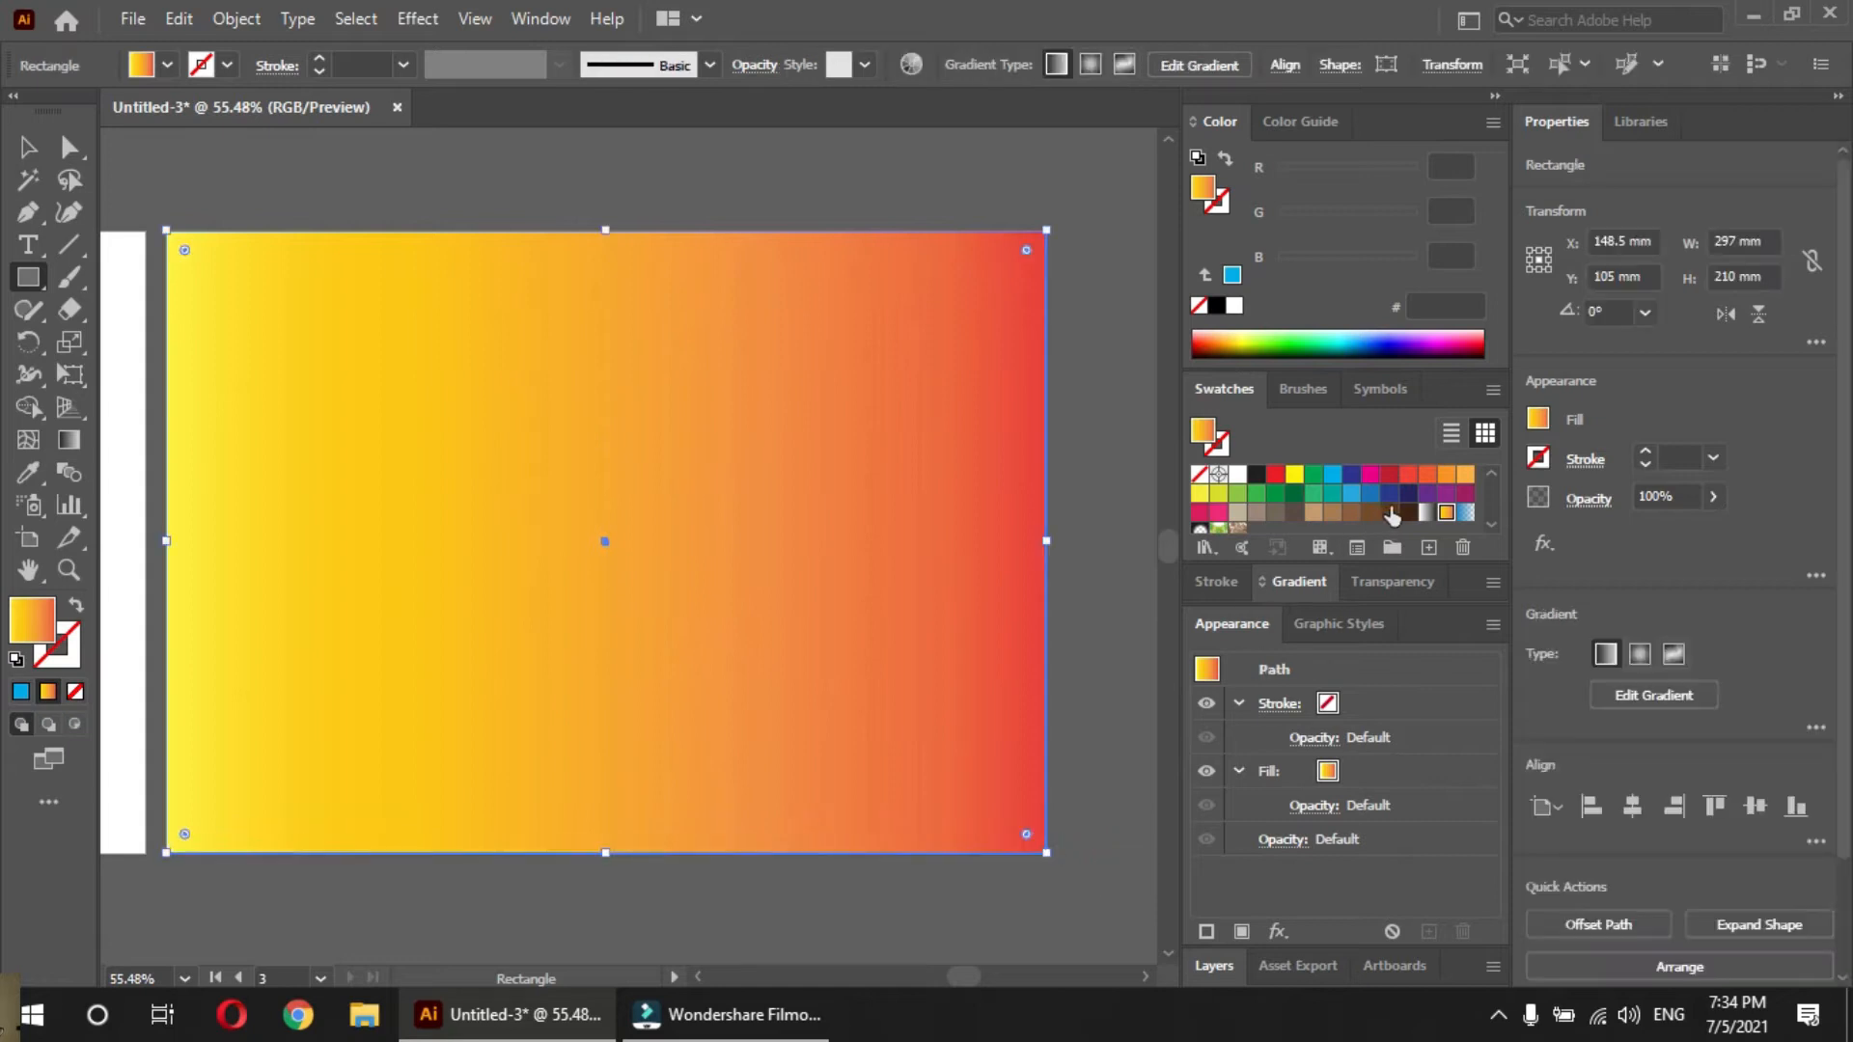
click(1409, 512)
key(v)
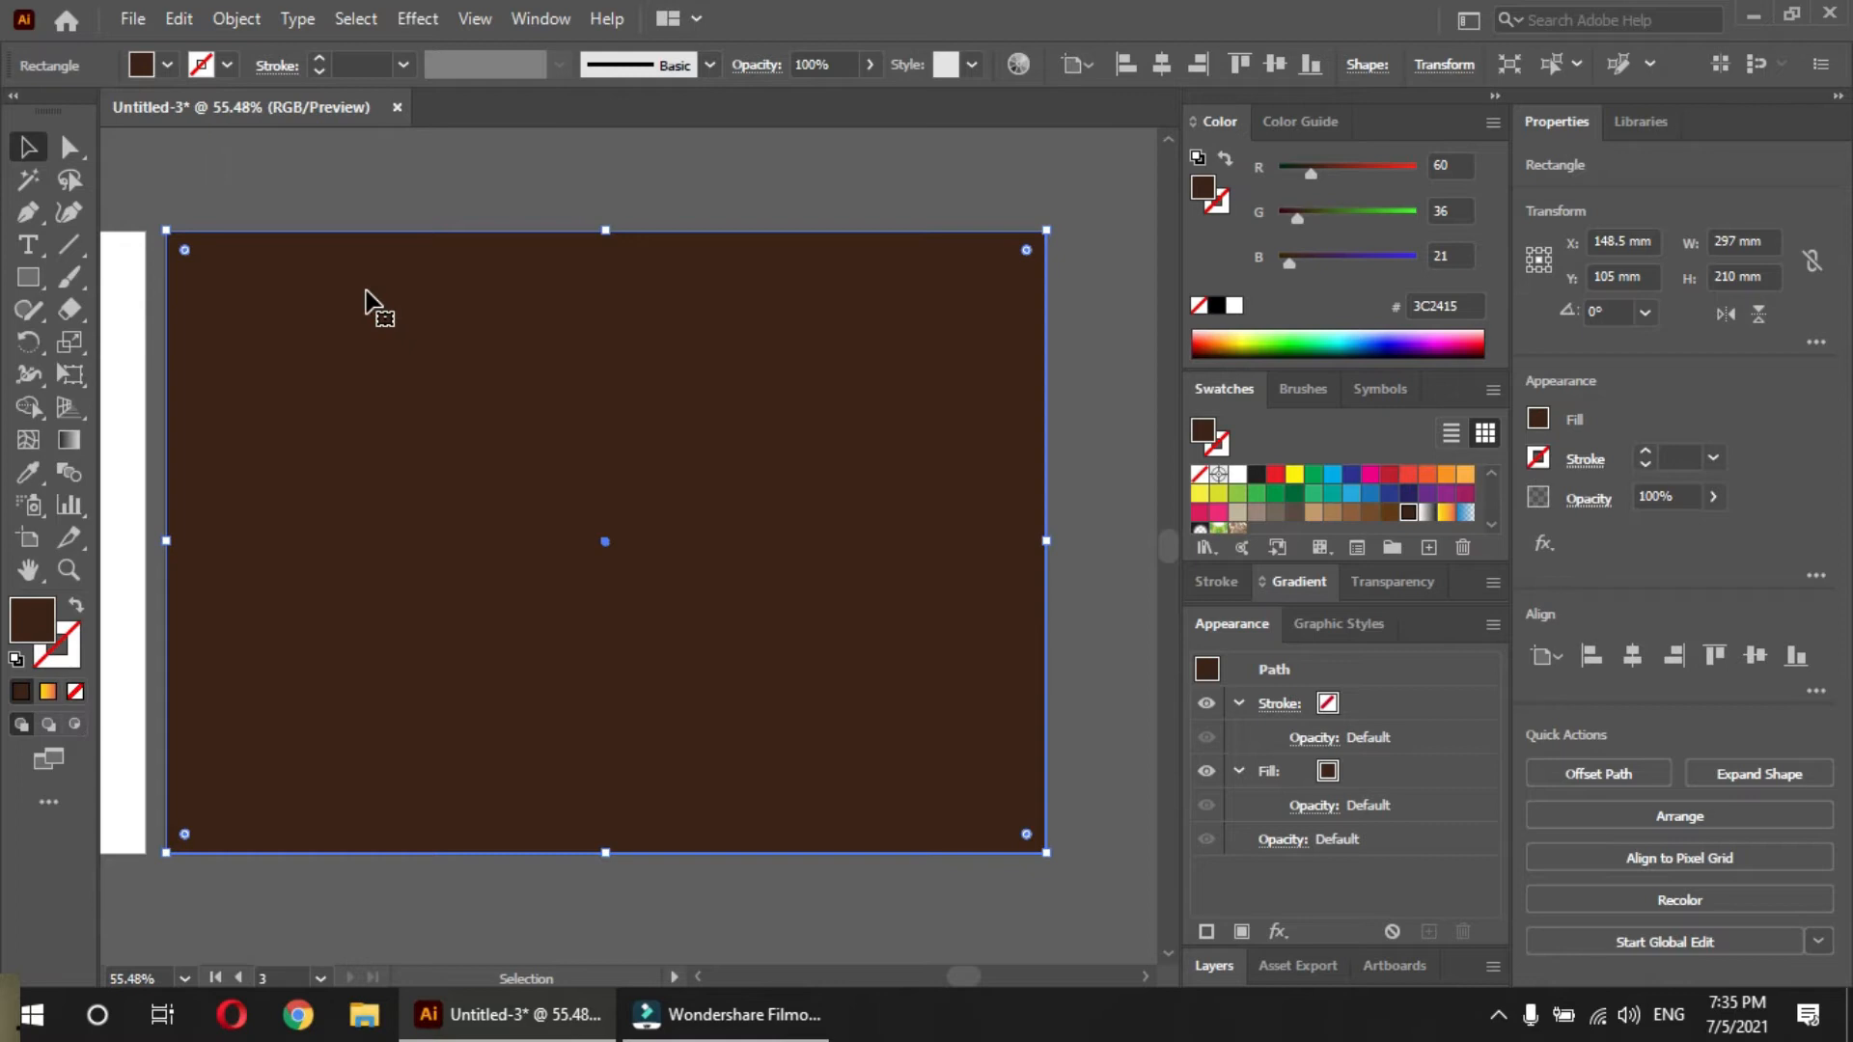
key(a)
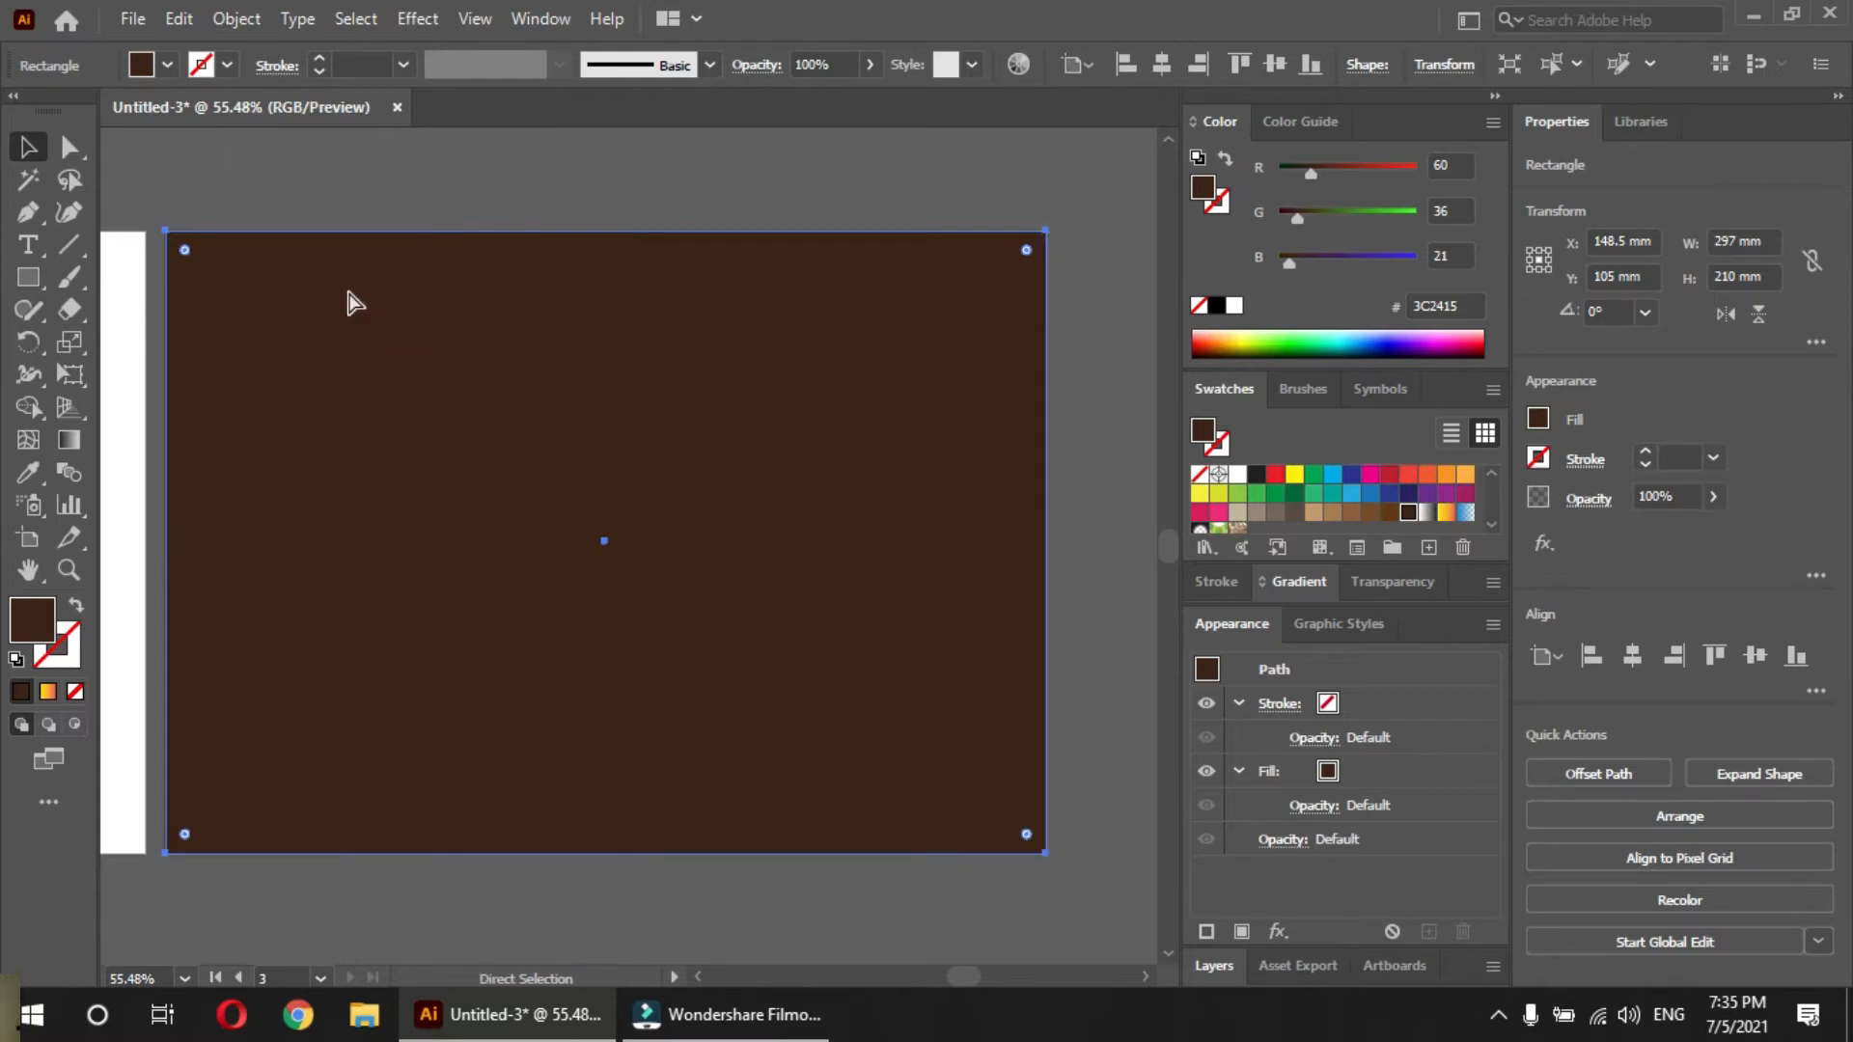
key(ctrl+shift+a)
key(v)
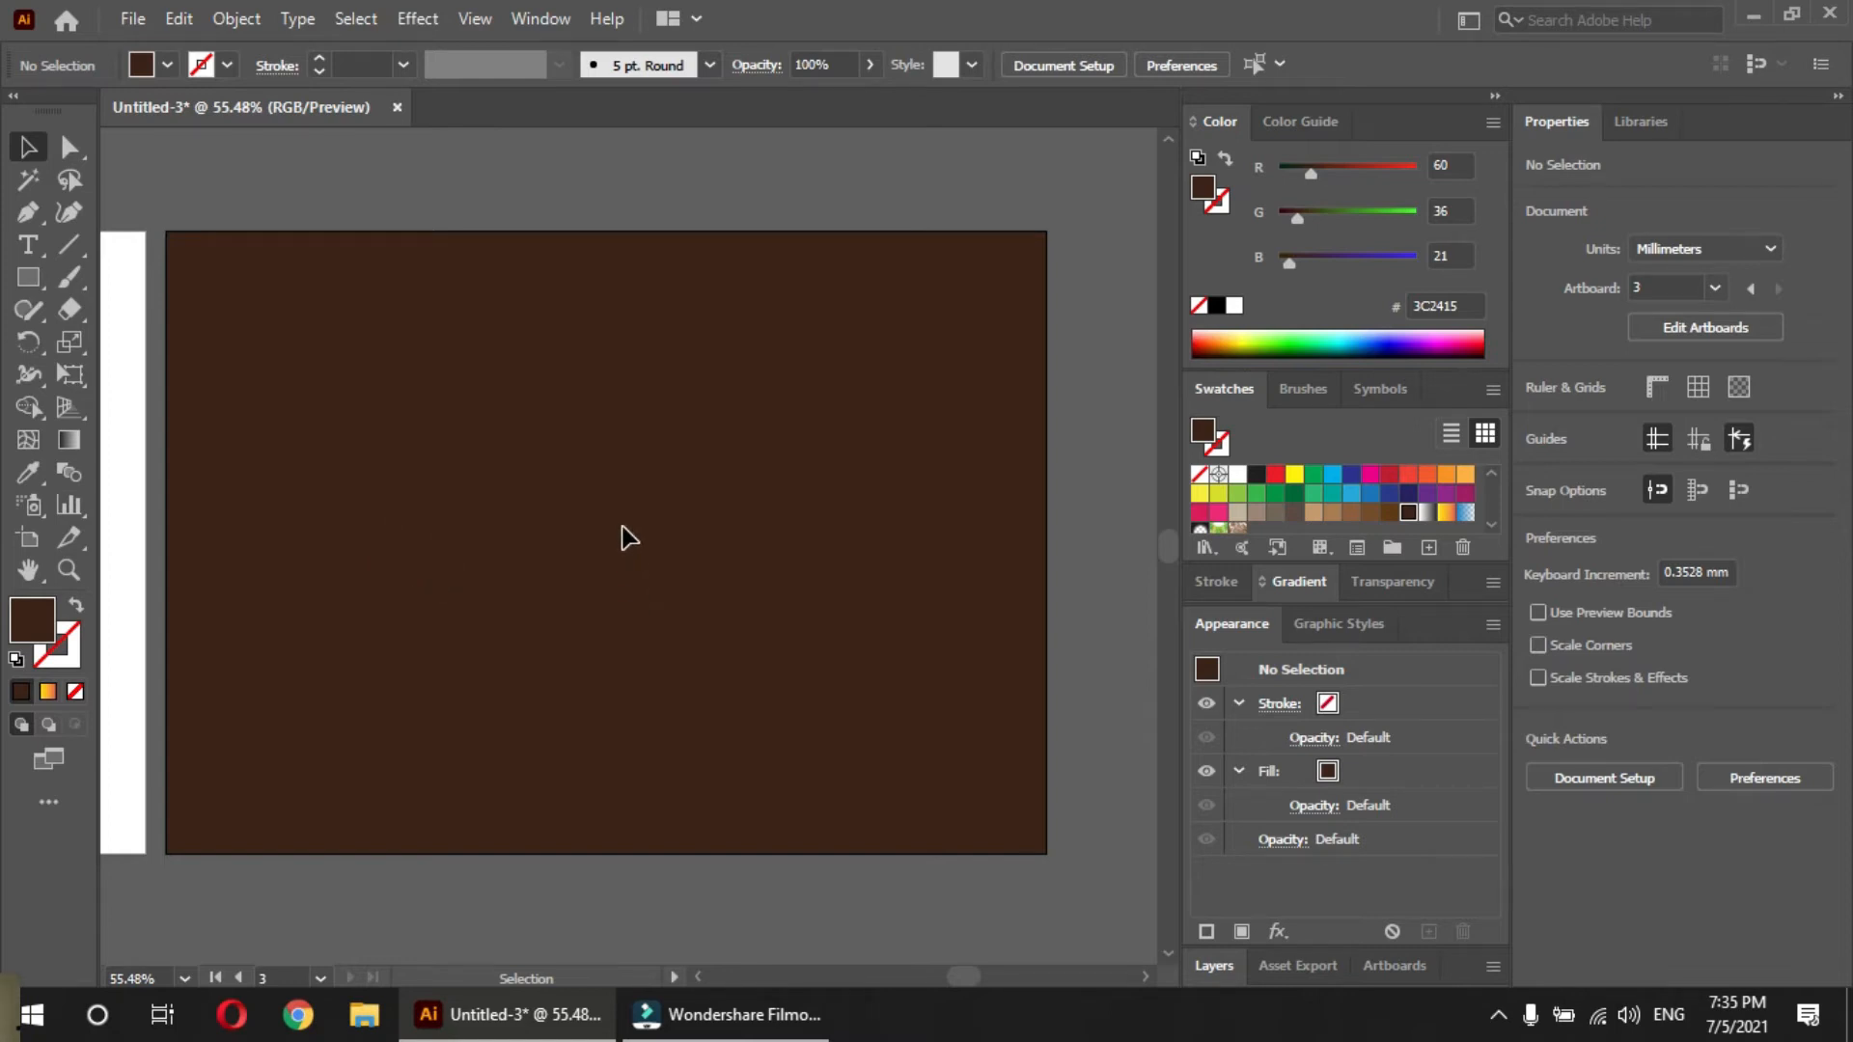
key(ctrl+alt)
click(623, 534)
mouse_move(261, 383)
mouse_down()
mouse_move(372, 541)
mouse_move(380, 483)
mouse_move(262, 392)
mouse_up()
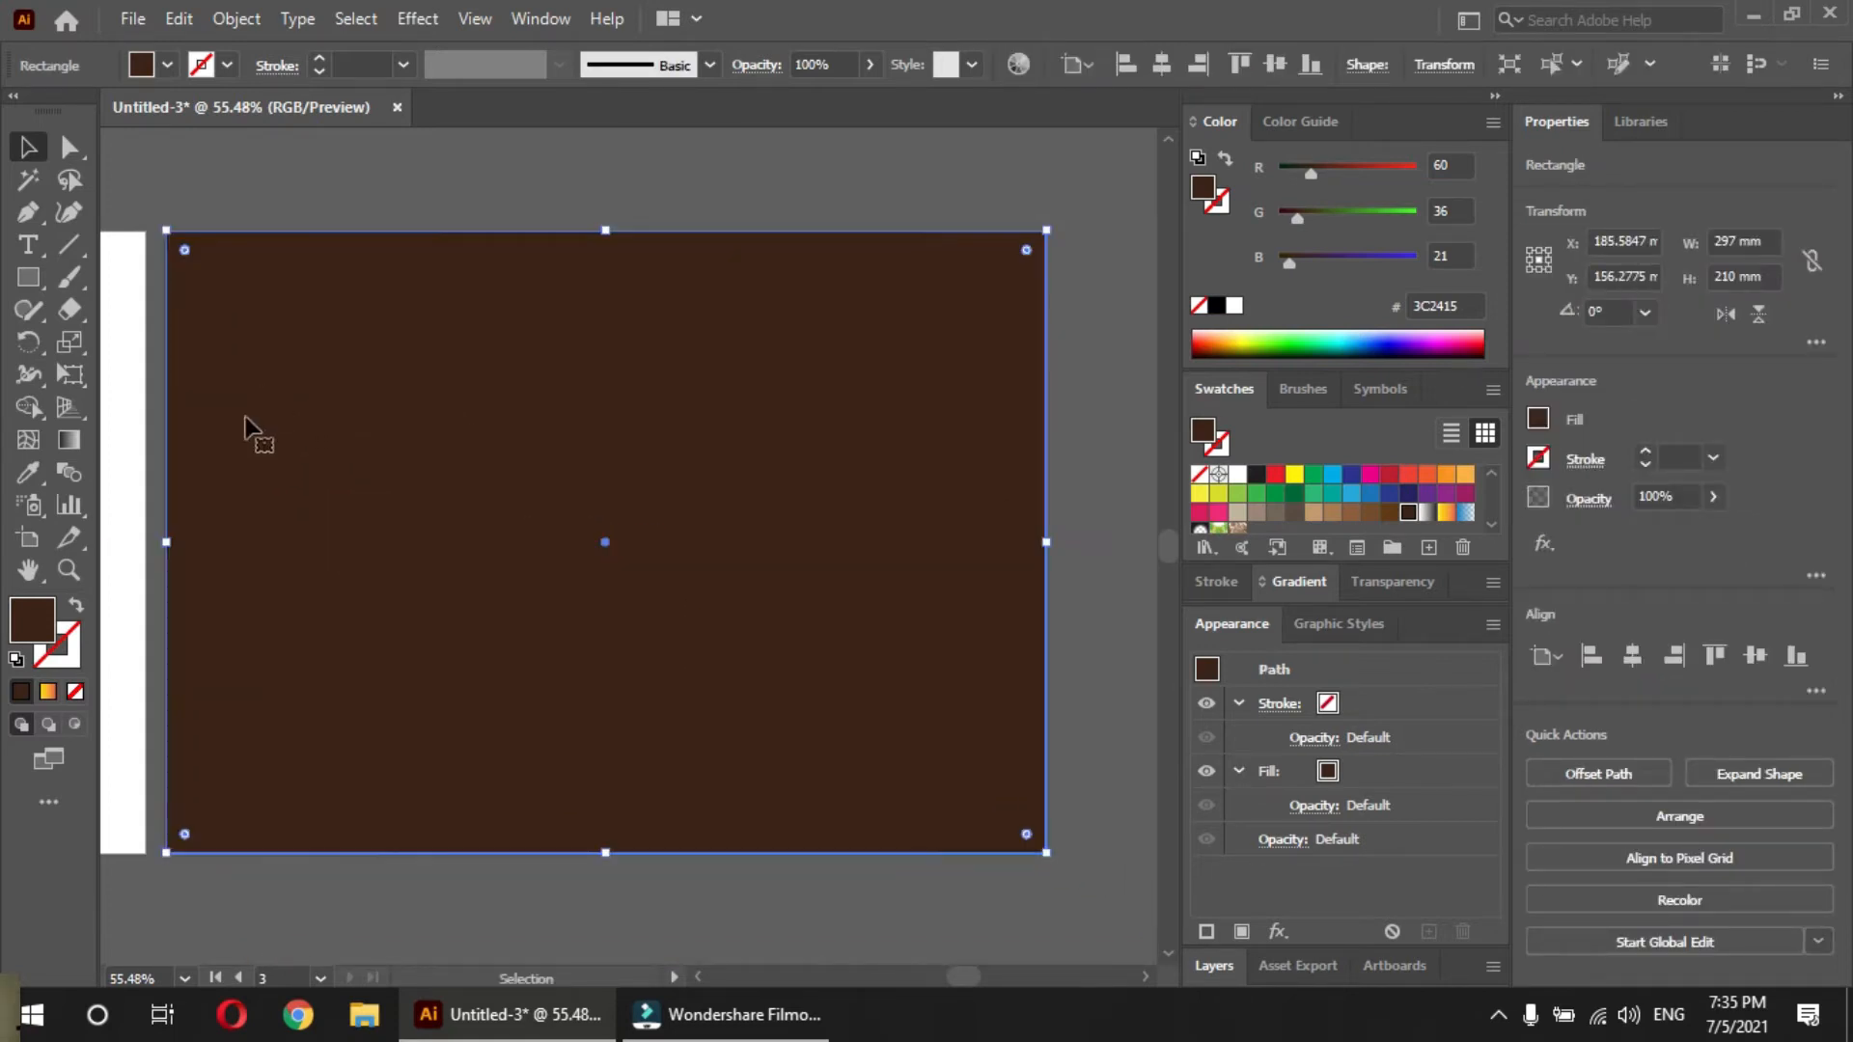
click(1042, 928)
click(399, 543)
key(ctrl)
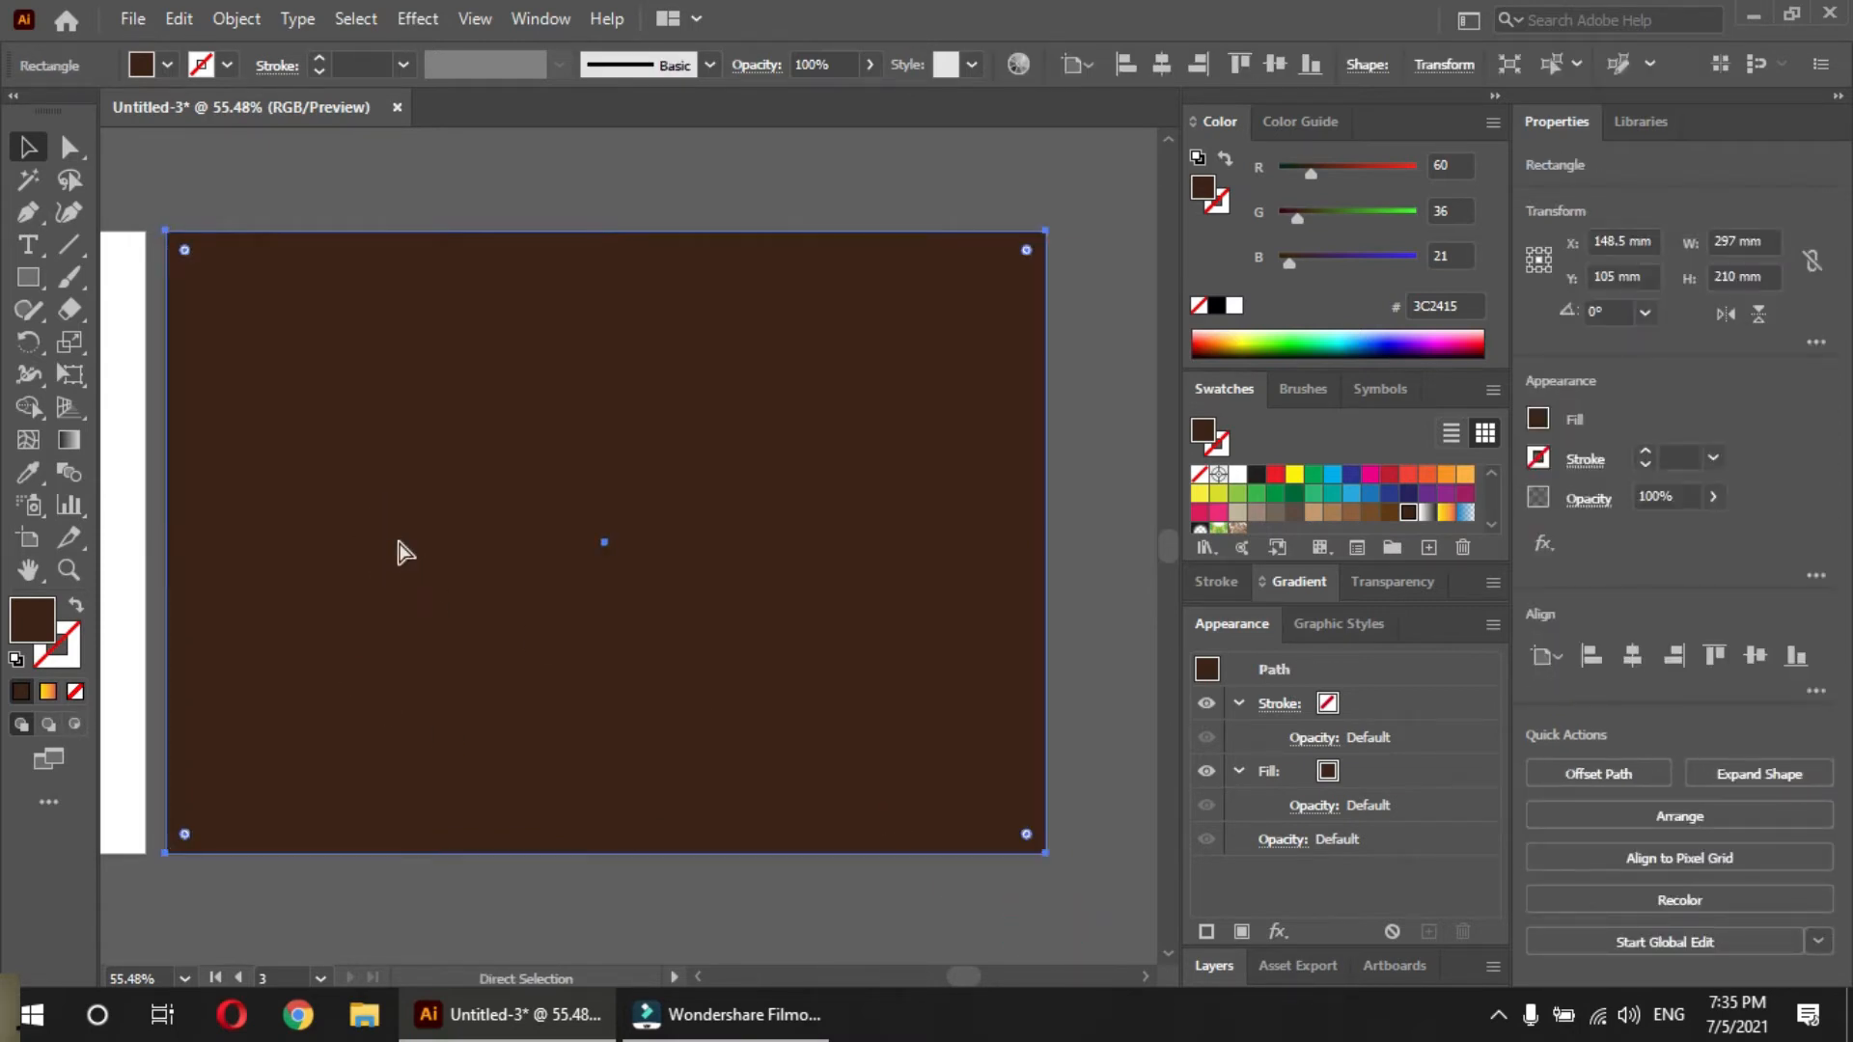
key(ctrl+shift+a)
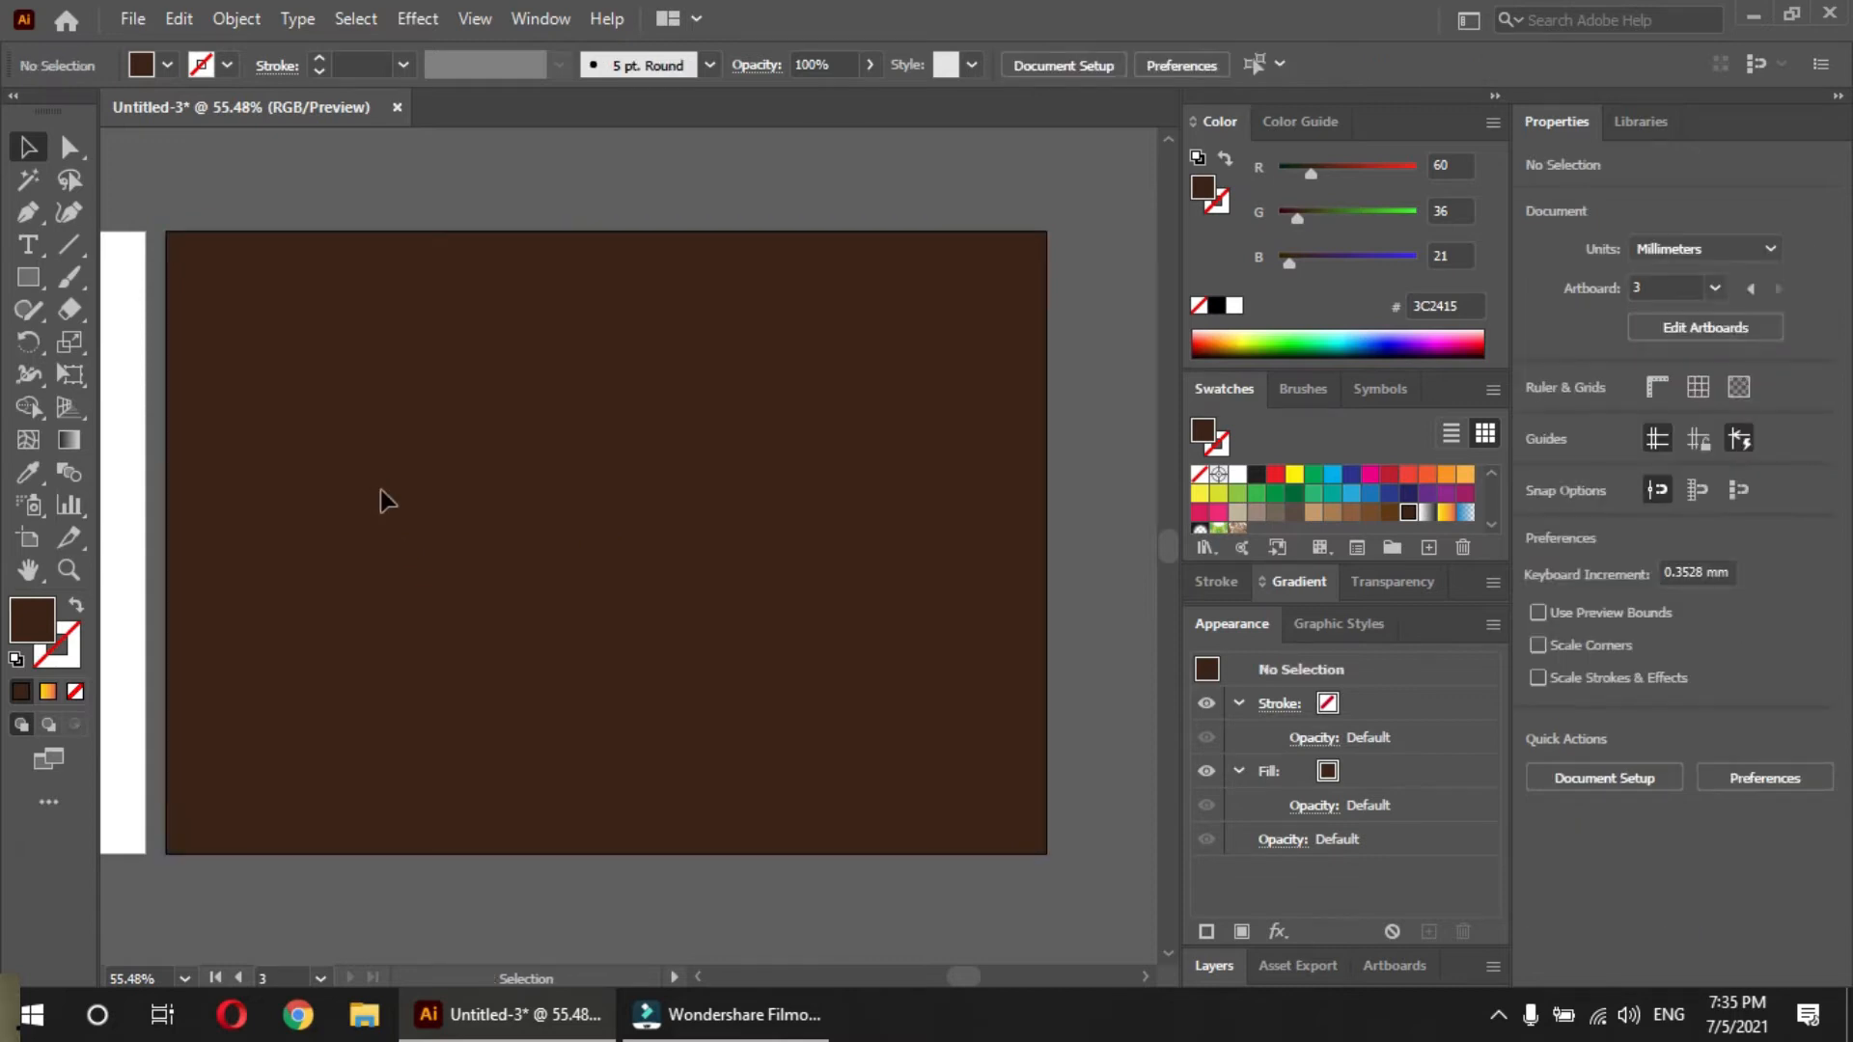
Draw a five-point open wave with the Curvature tool from the artboard's left edge past its right edge, about 312 x 126 mm
drag(416, 505, 464, 533)
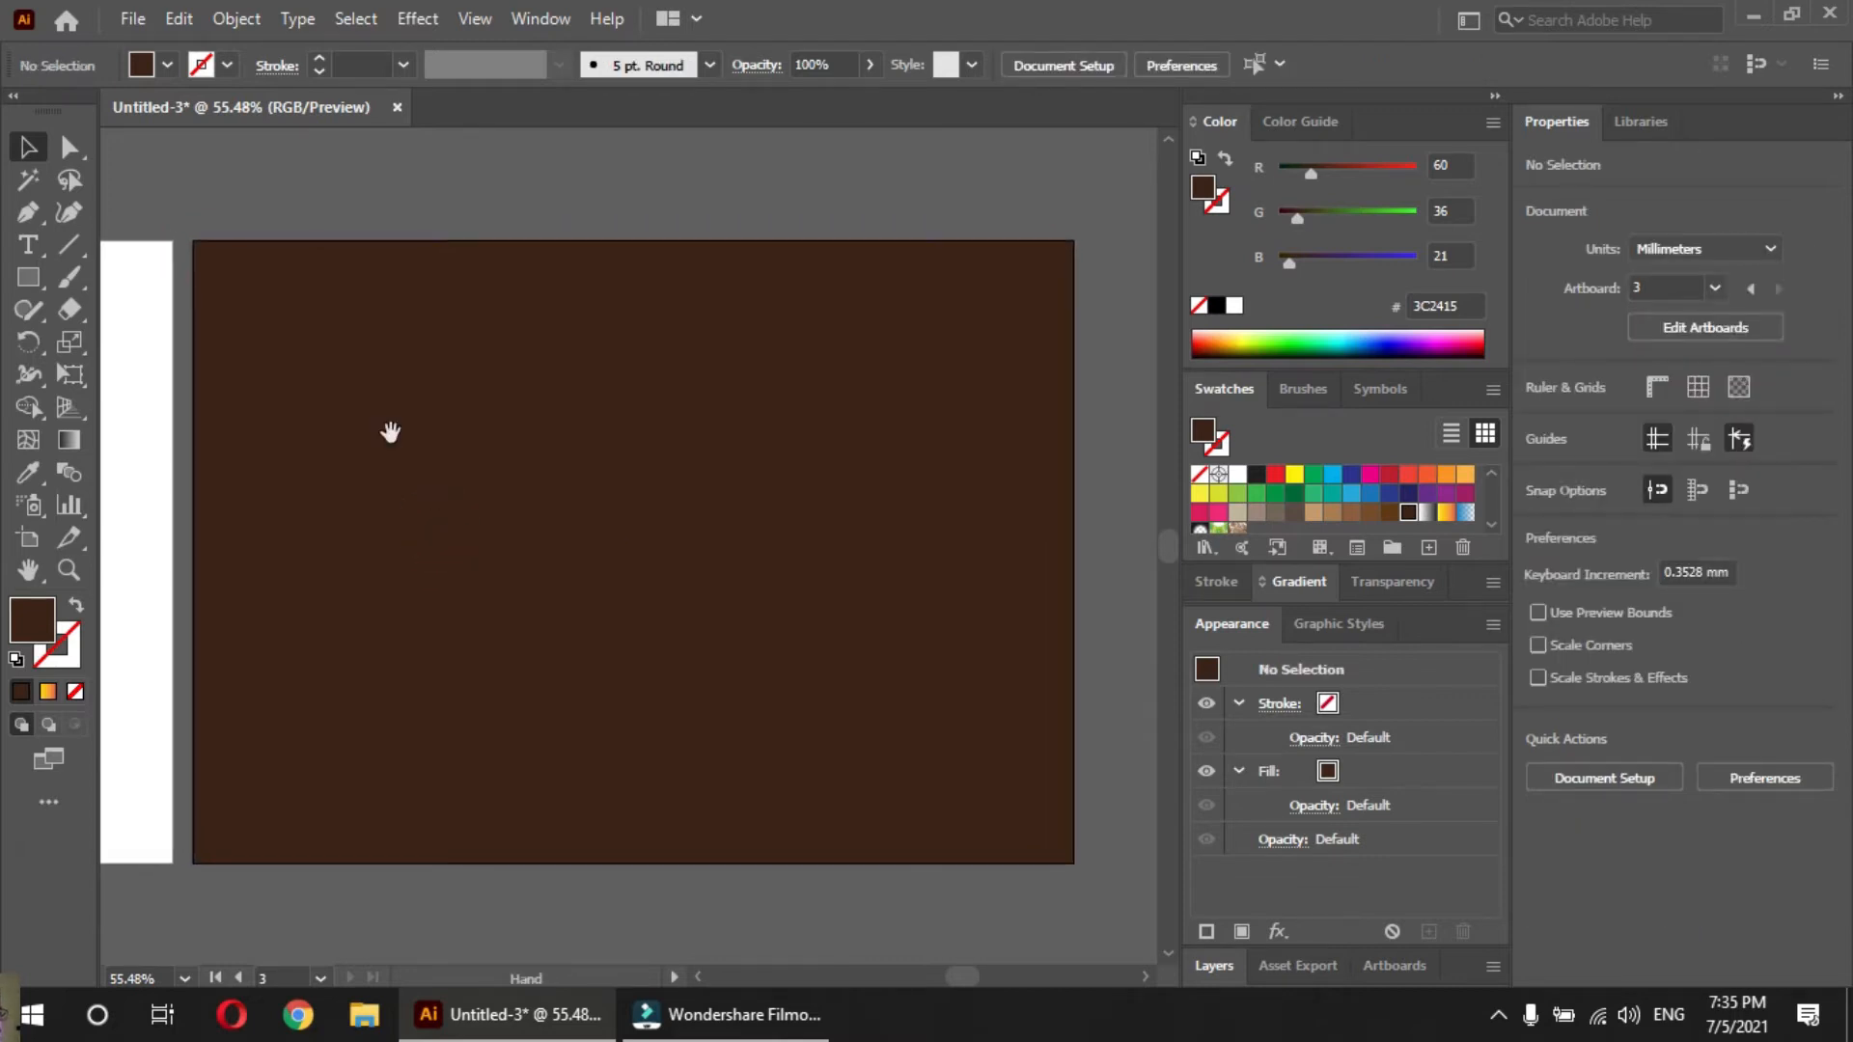
click(65, 214)
click(192, 588)
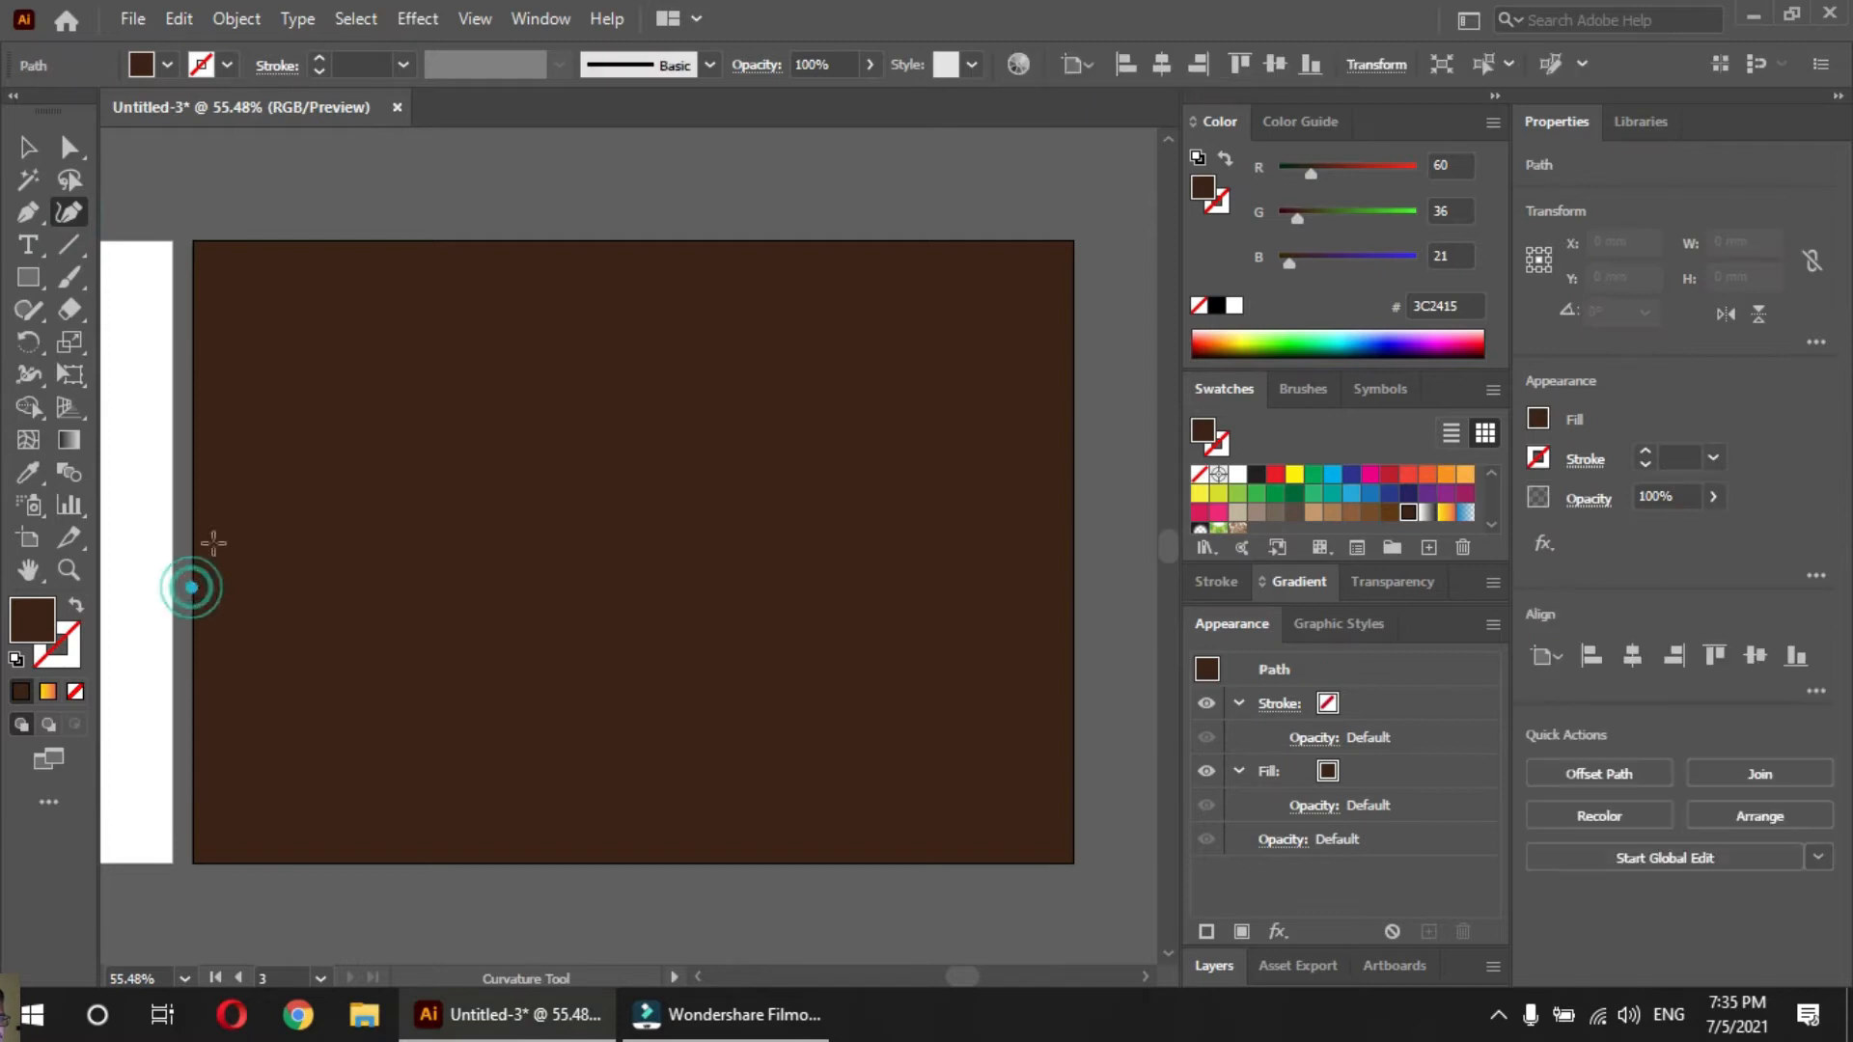
click(482, 373)
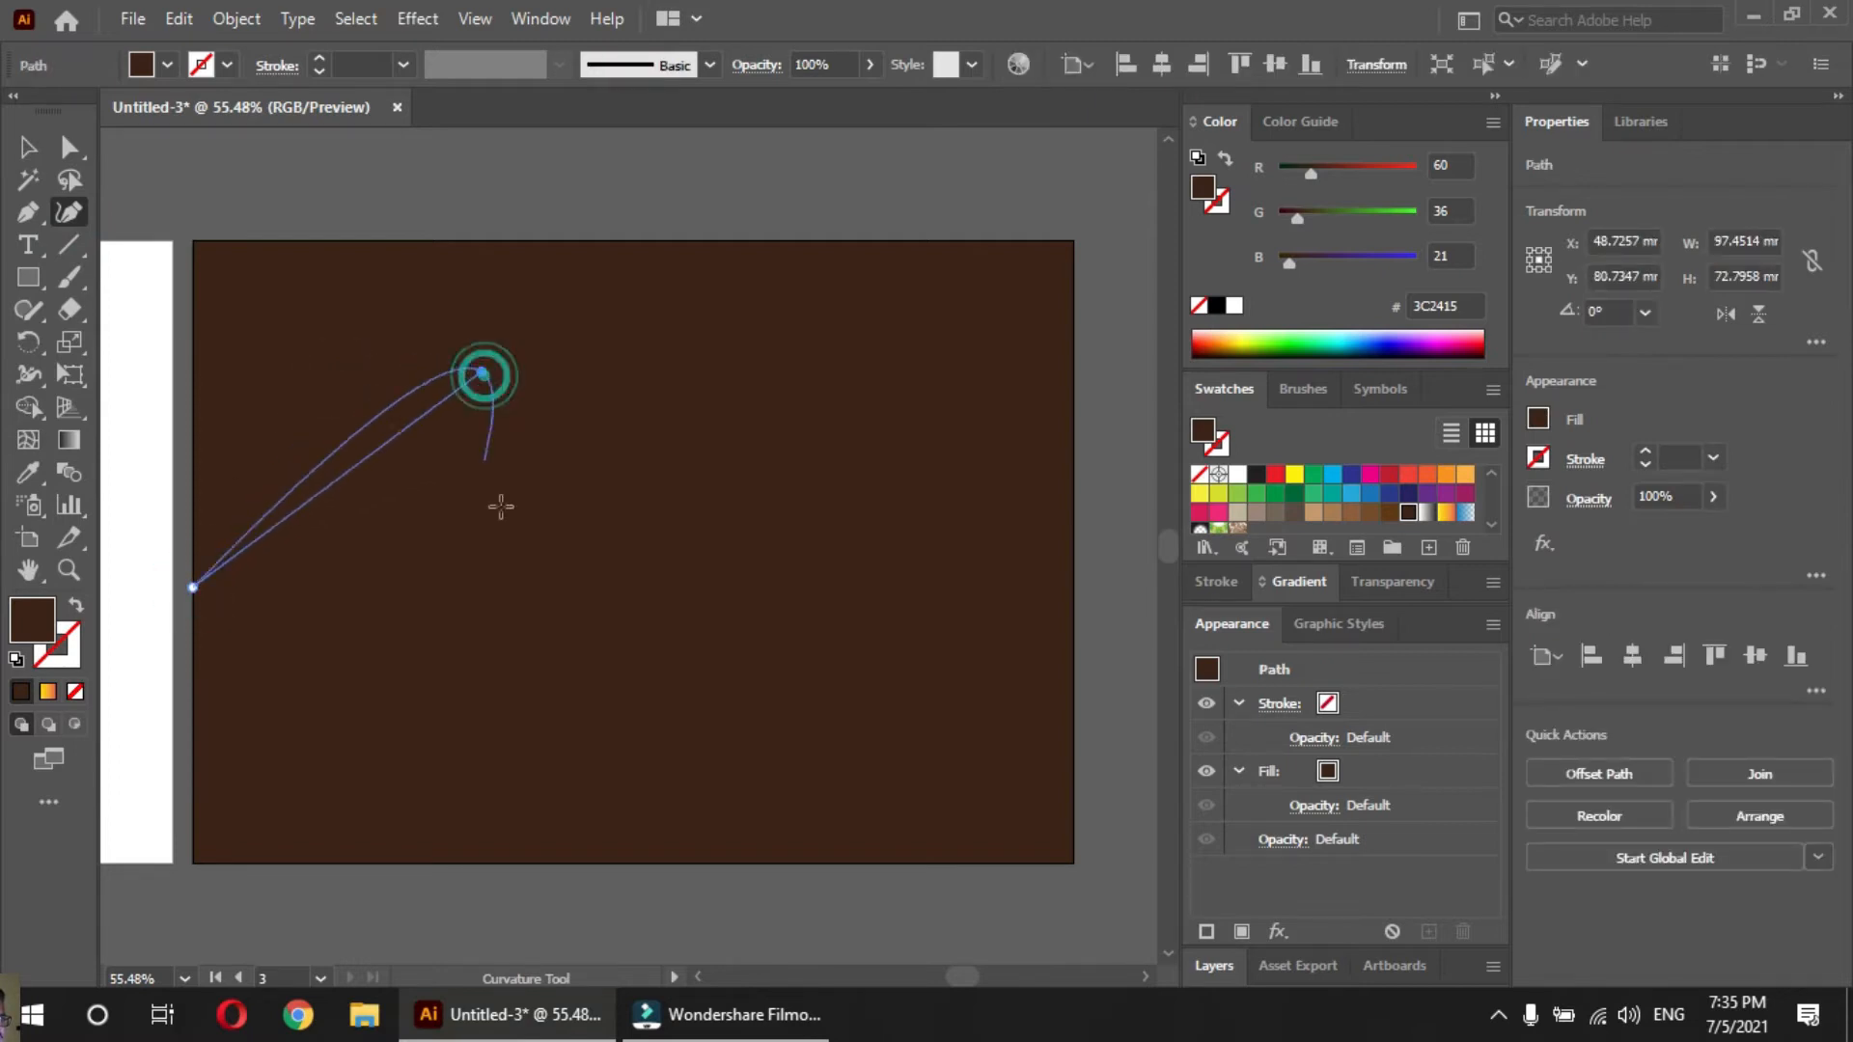
click(530, 588)
click(767, 453)
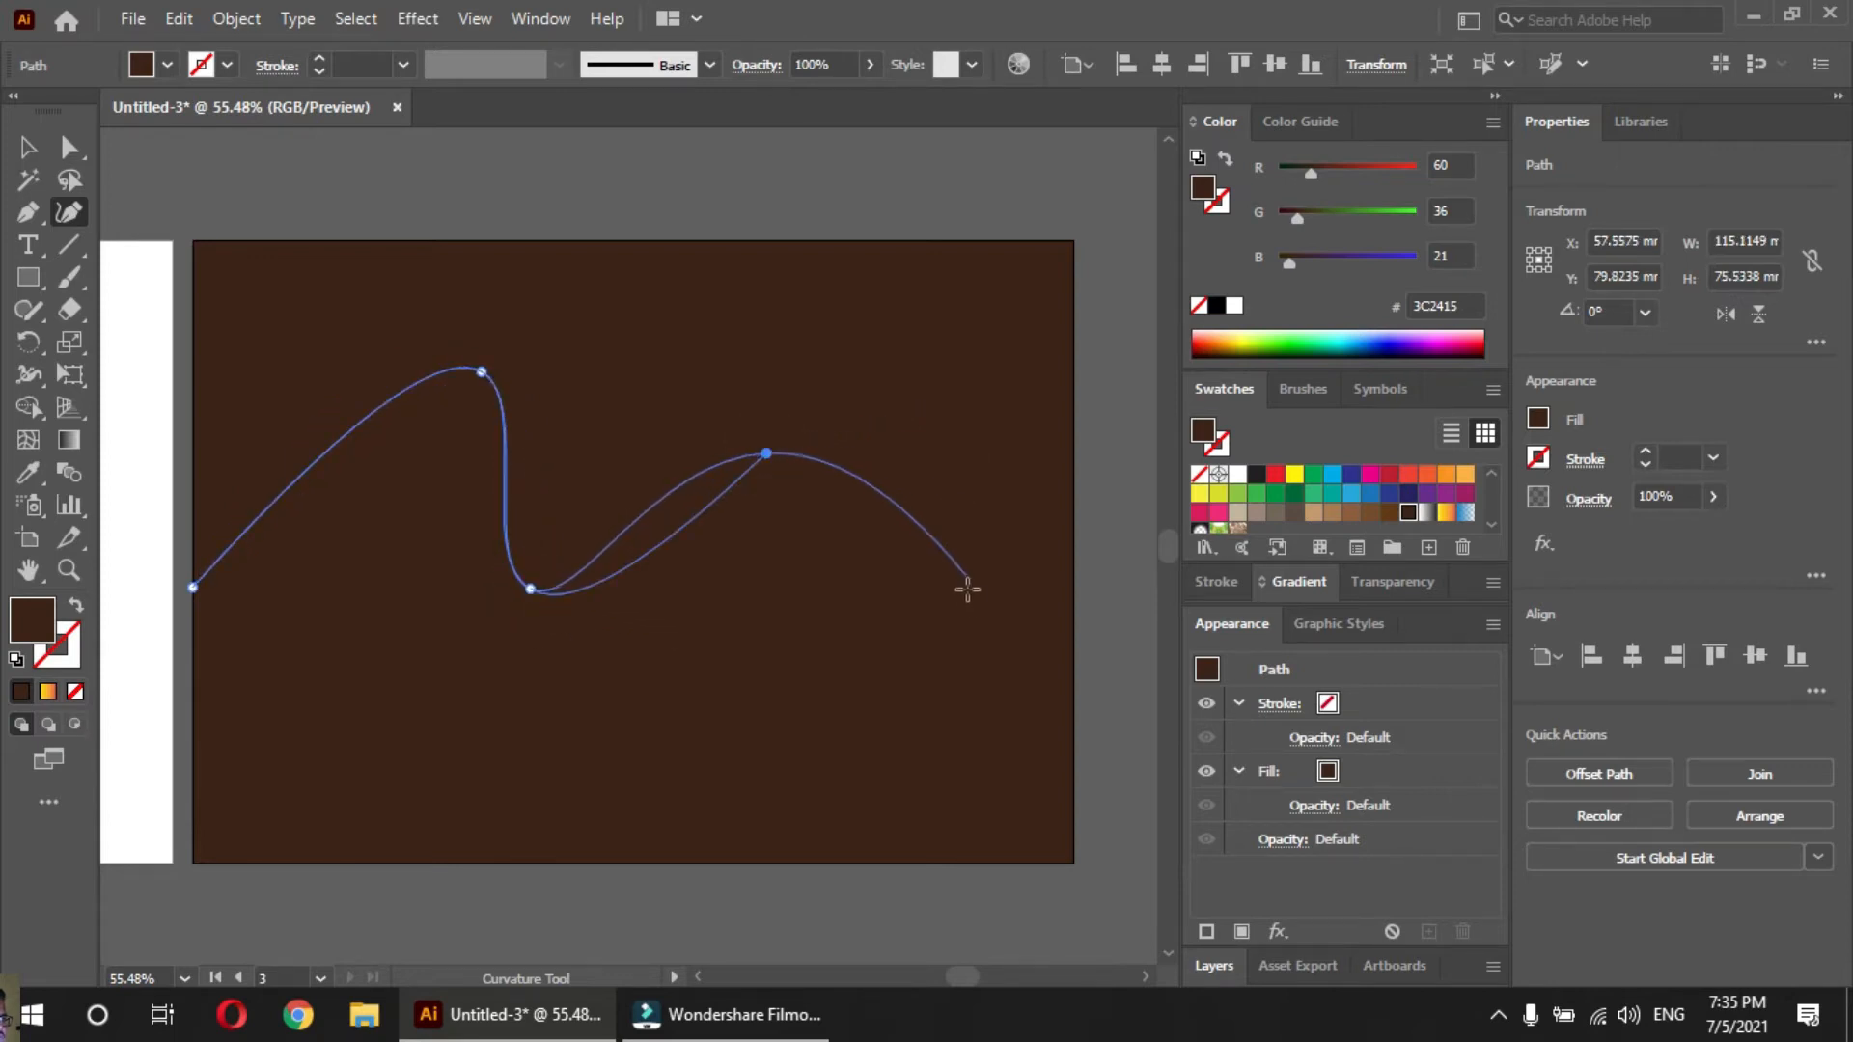
click(1116, 746)
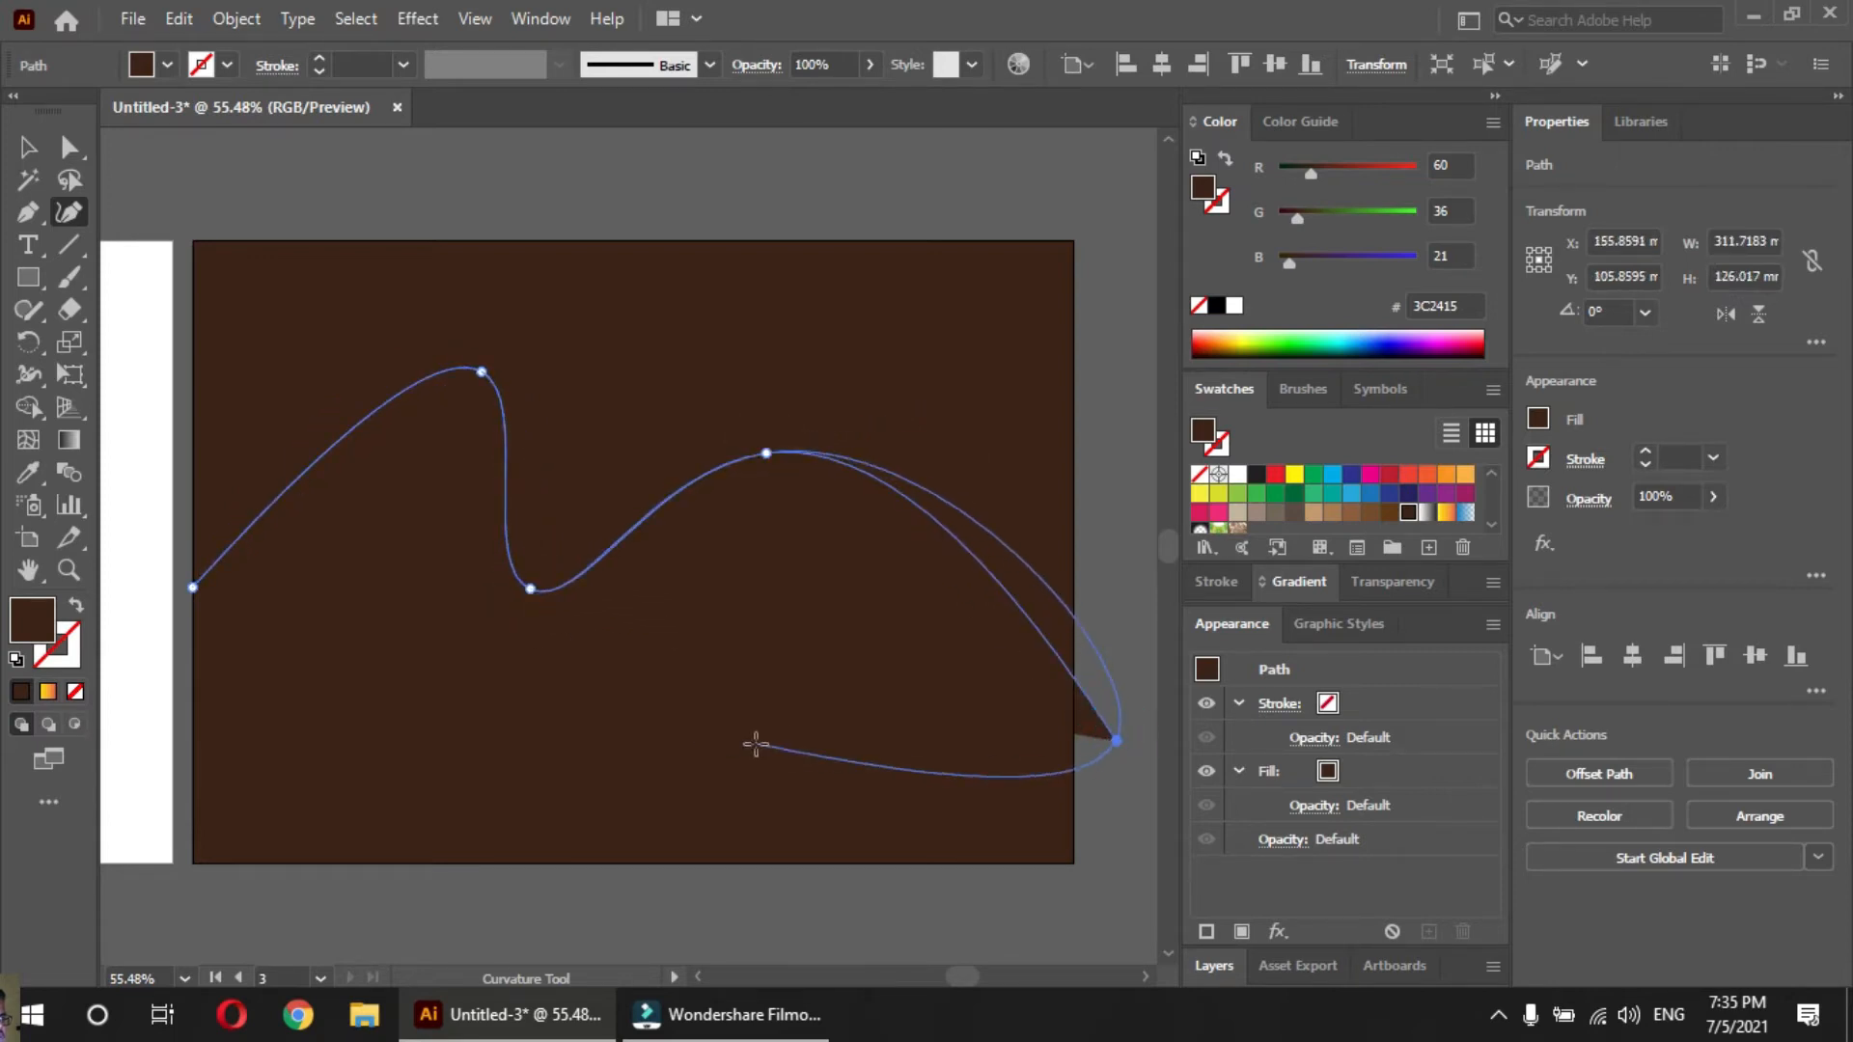
key(v)
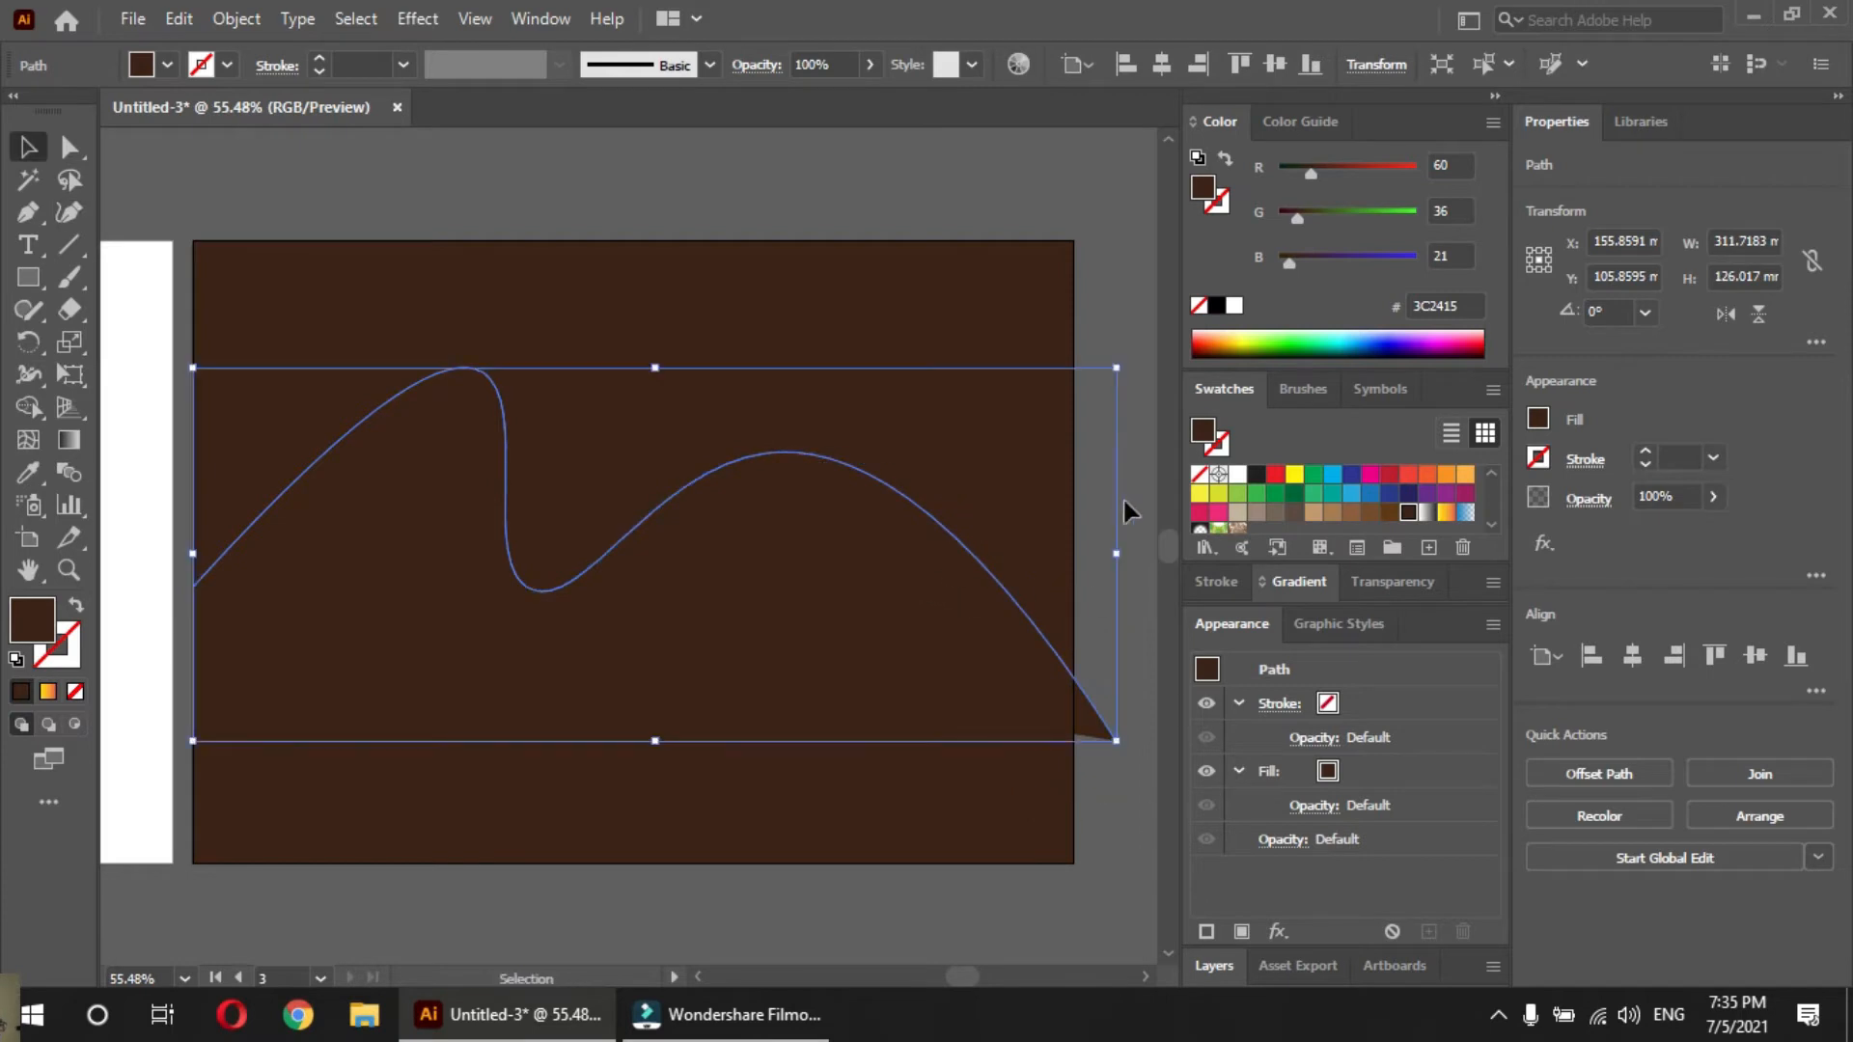
Remove the wave path's fill, give it a white stroke, and deselect it
click(1199, 472)
click(1224, 446)
click(1236, 475)
click(662, 281)
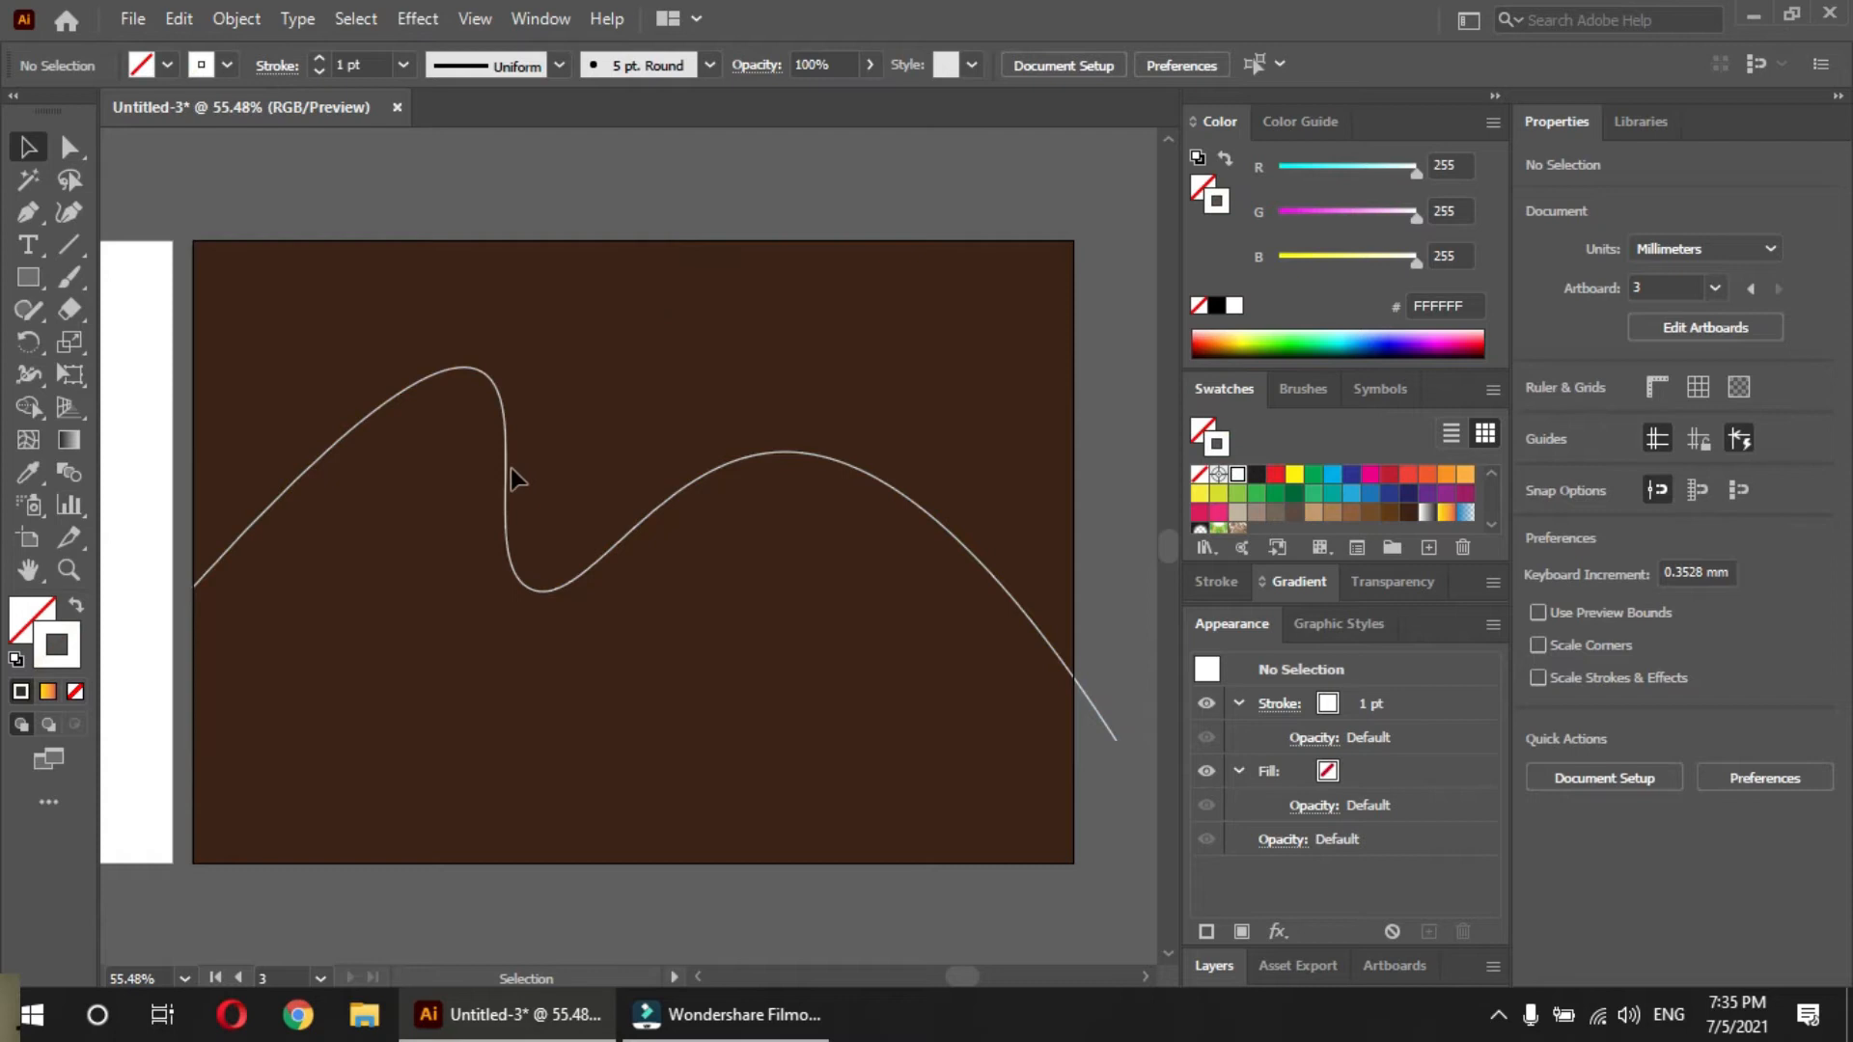
key(p)
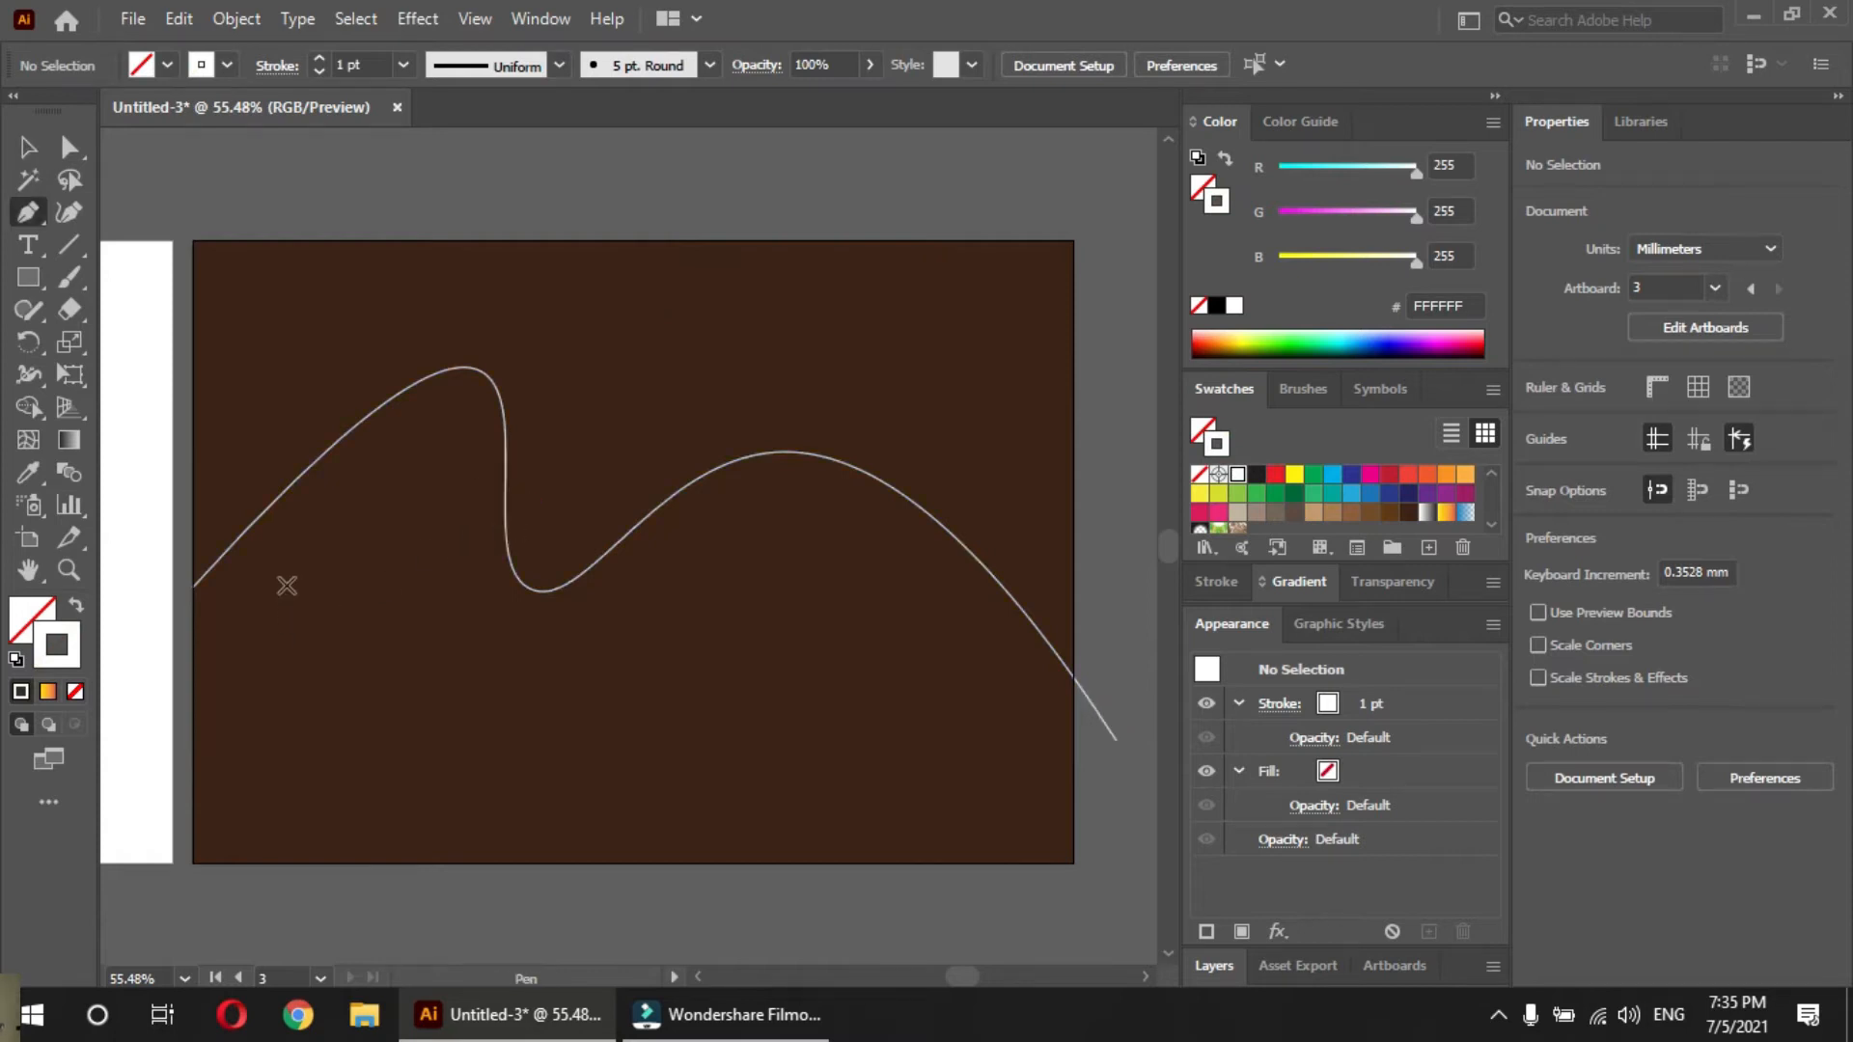
click(193, 601)
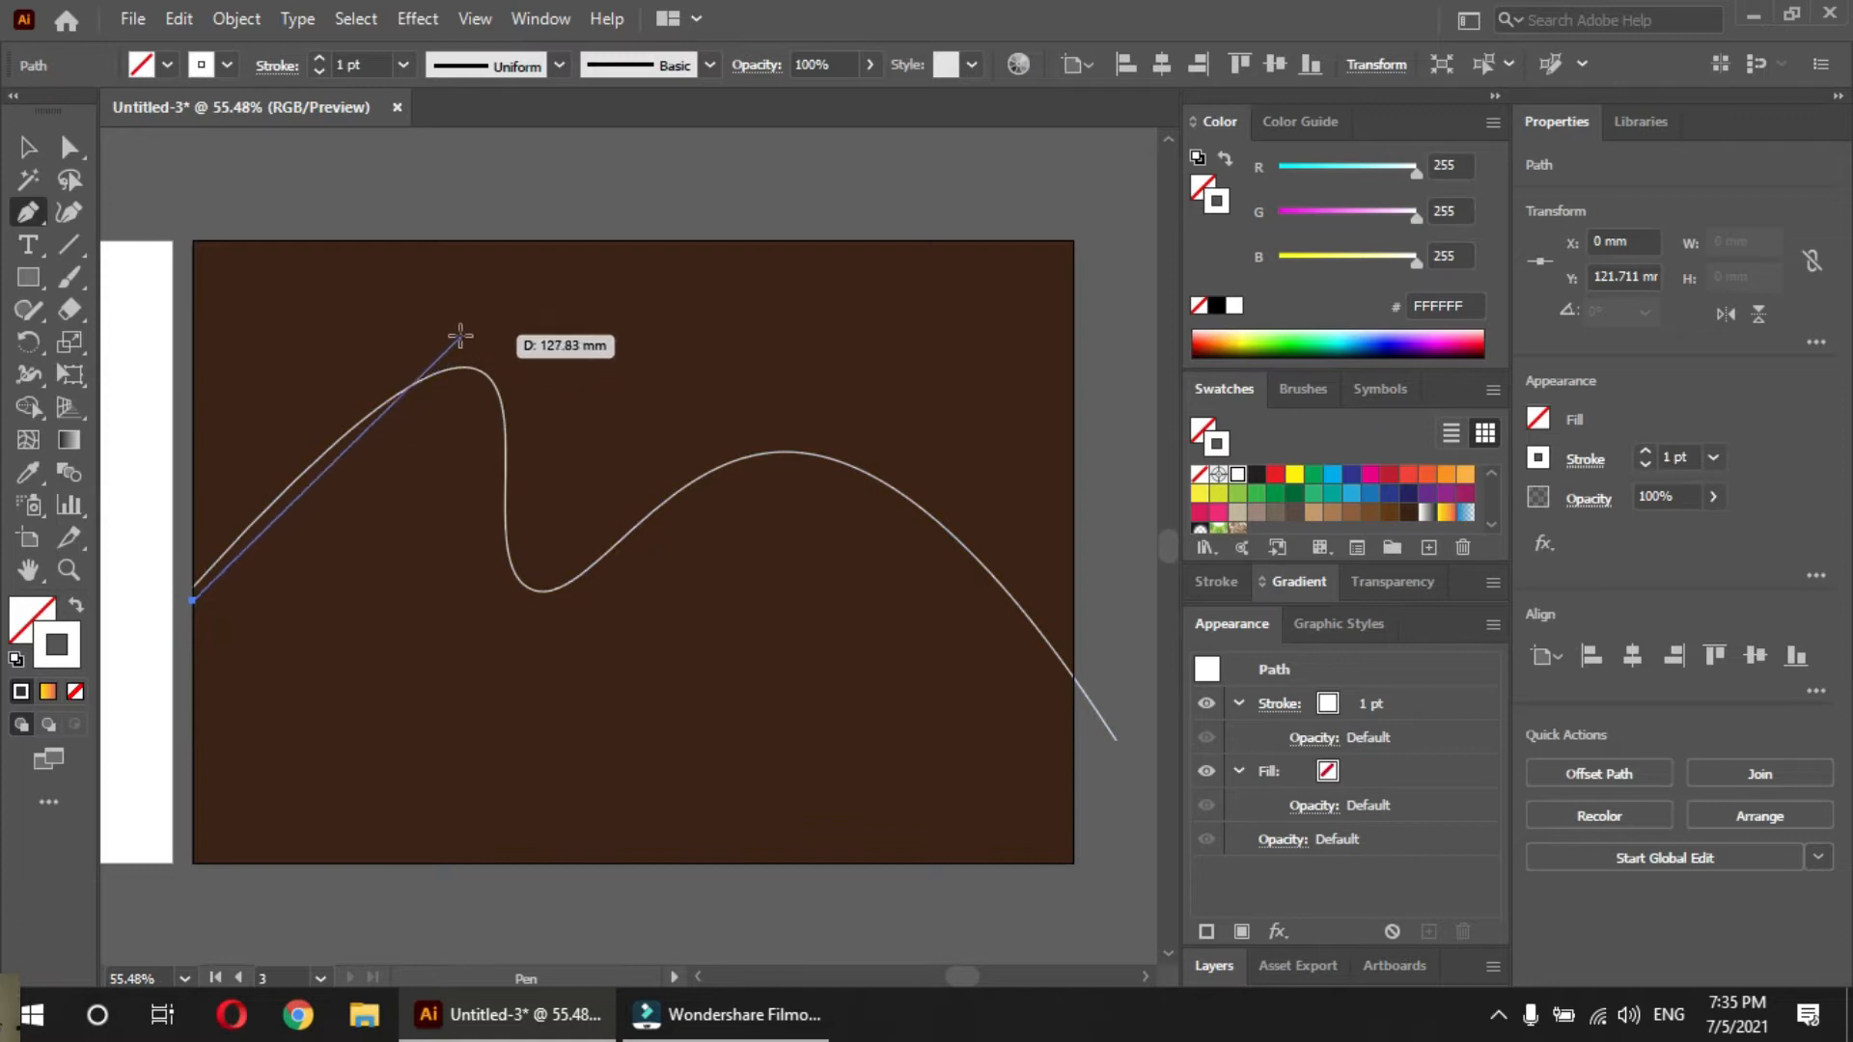
click(420, 428)
click(557, 531)
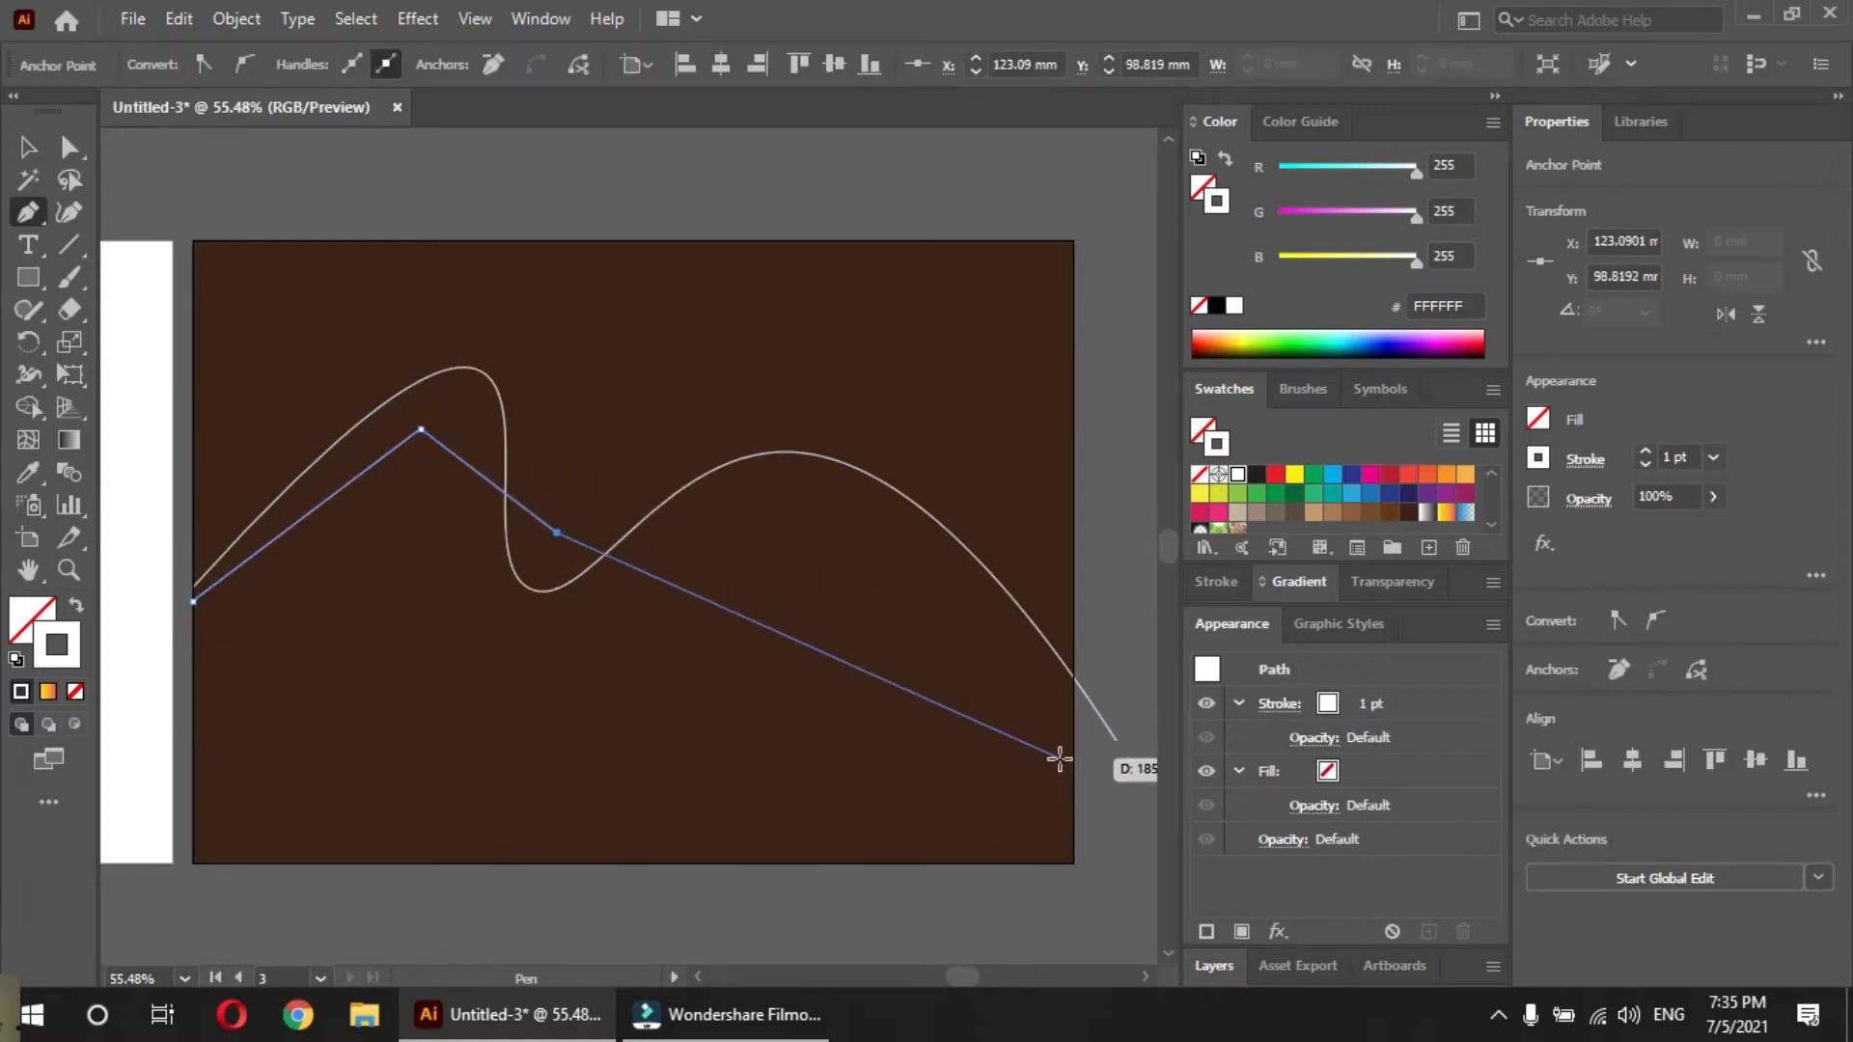
key(ctrl)
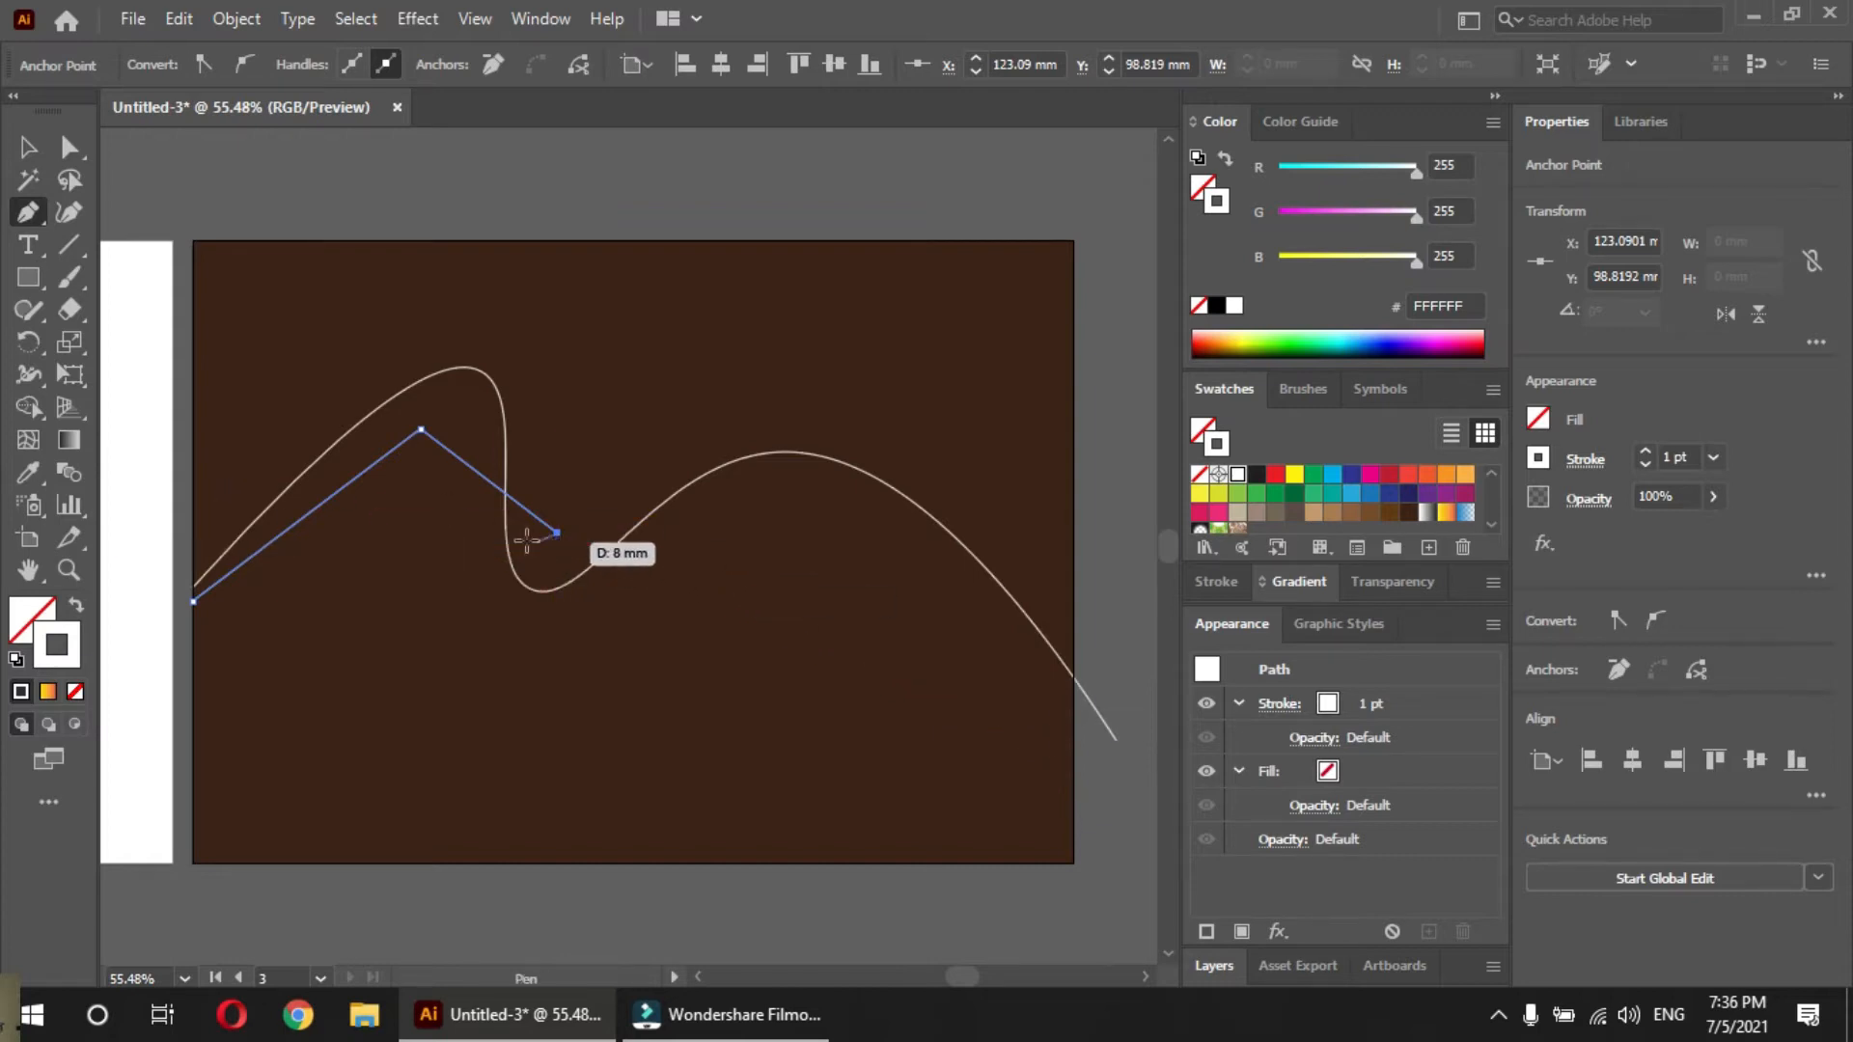
key(Delete)
key(Delete)
Draw a second five-point wave with the Curvature tool from just below the first one's start, ending beyond the artboard's lower right, about 419 x 226 mm
click(70, 212)
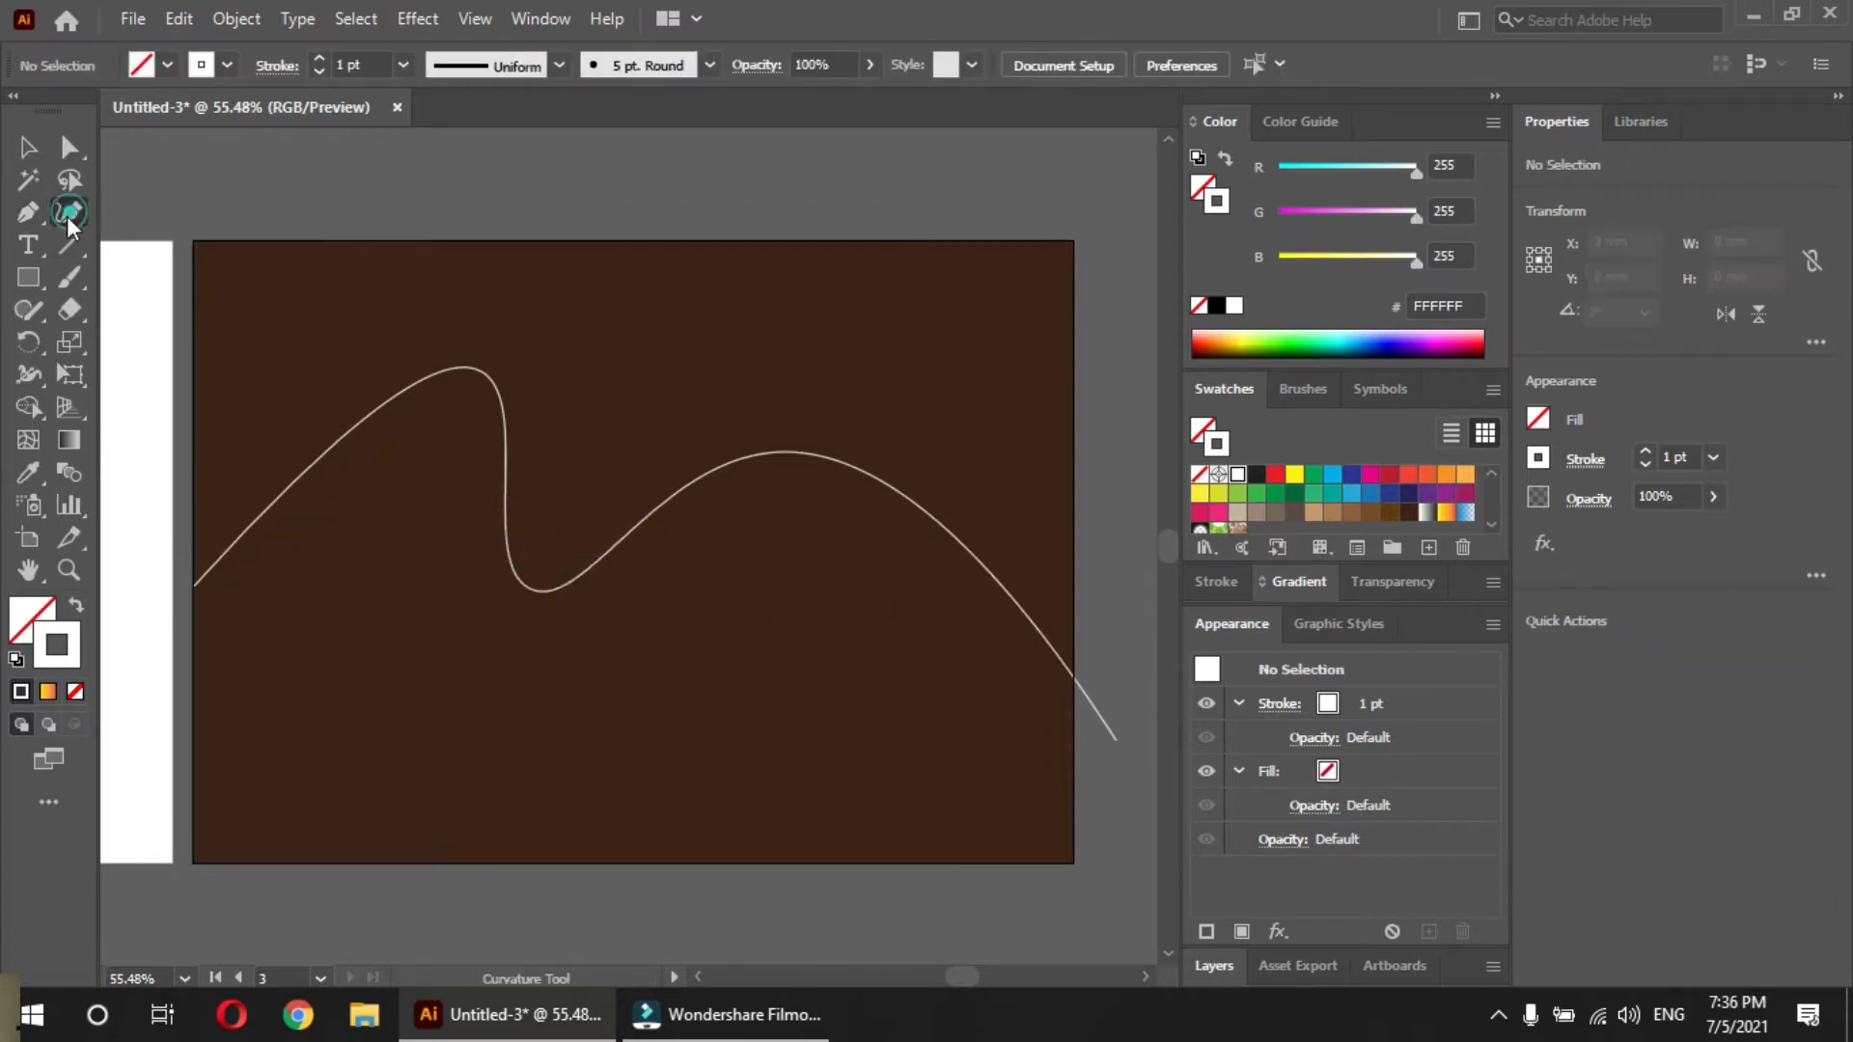
click(197, 603)
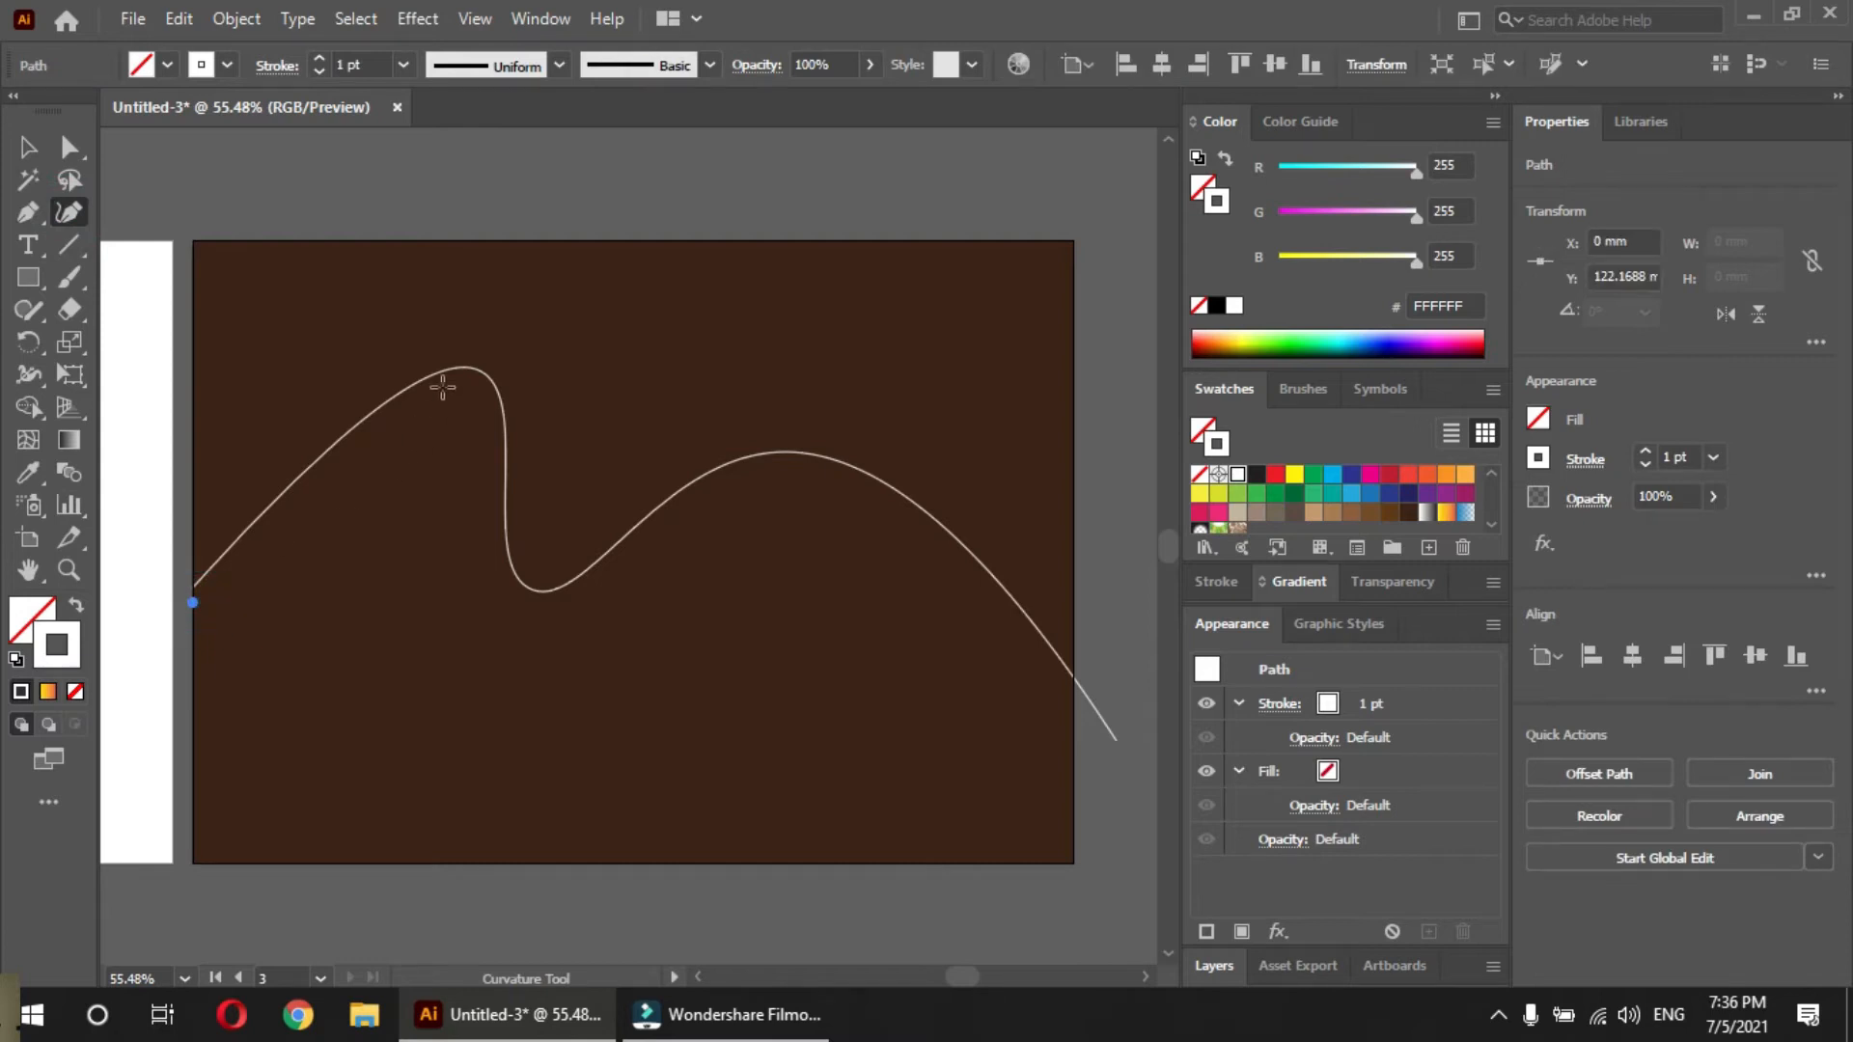
click(470, 310)
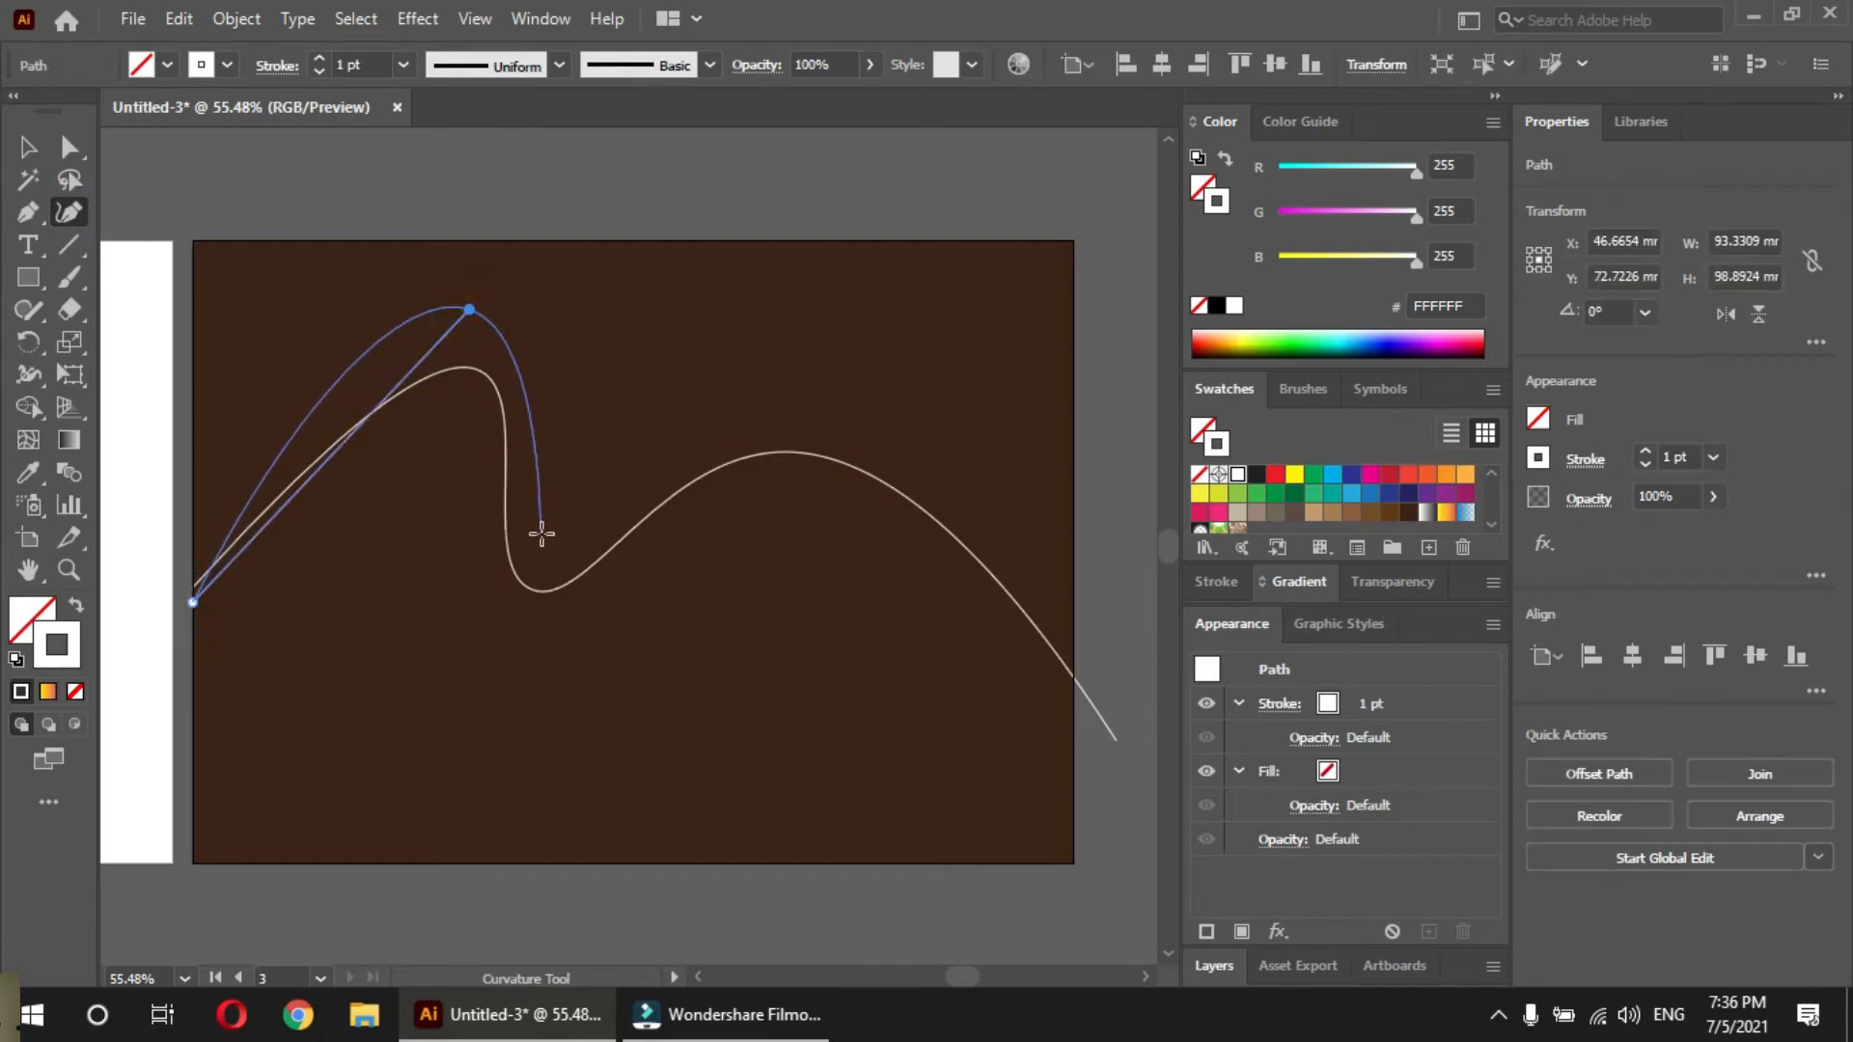
click(522, 663)
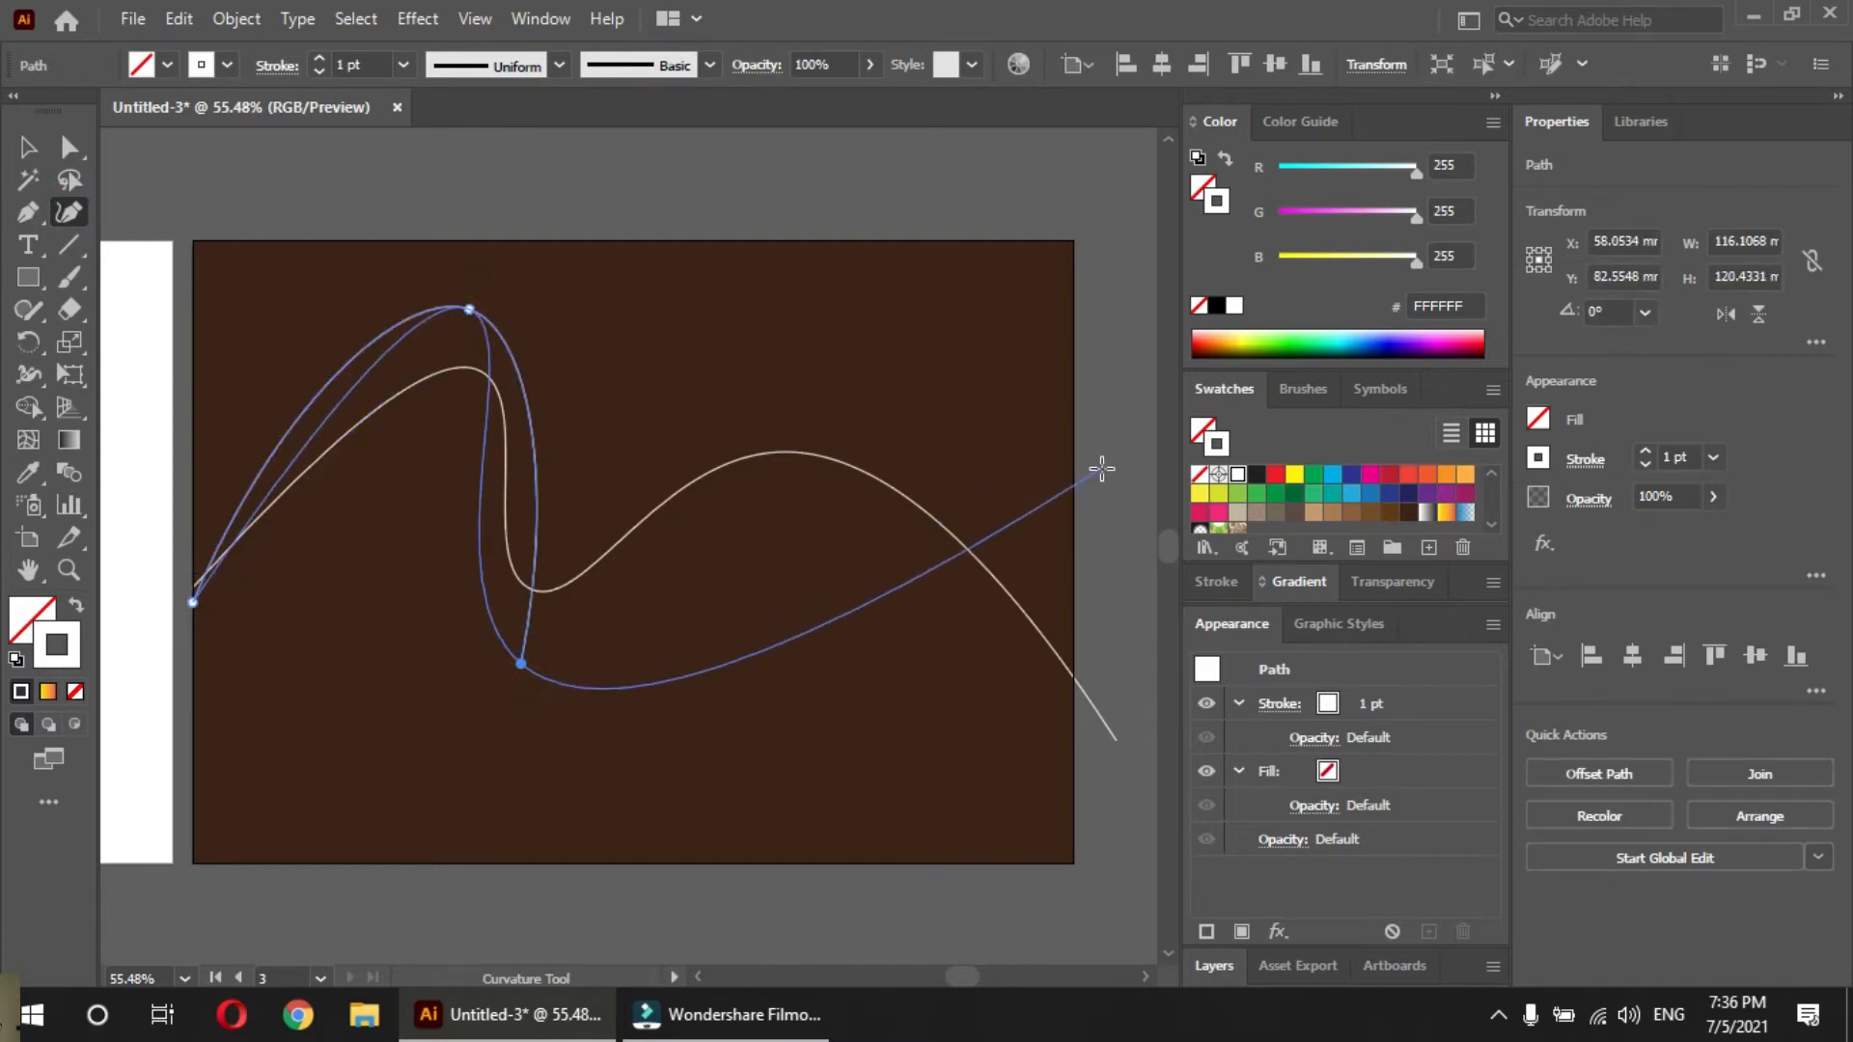
click(1124, 489)
drag(937, 683, 344, 513)
click(840, 802)
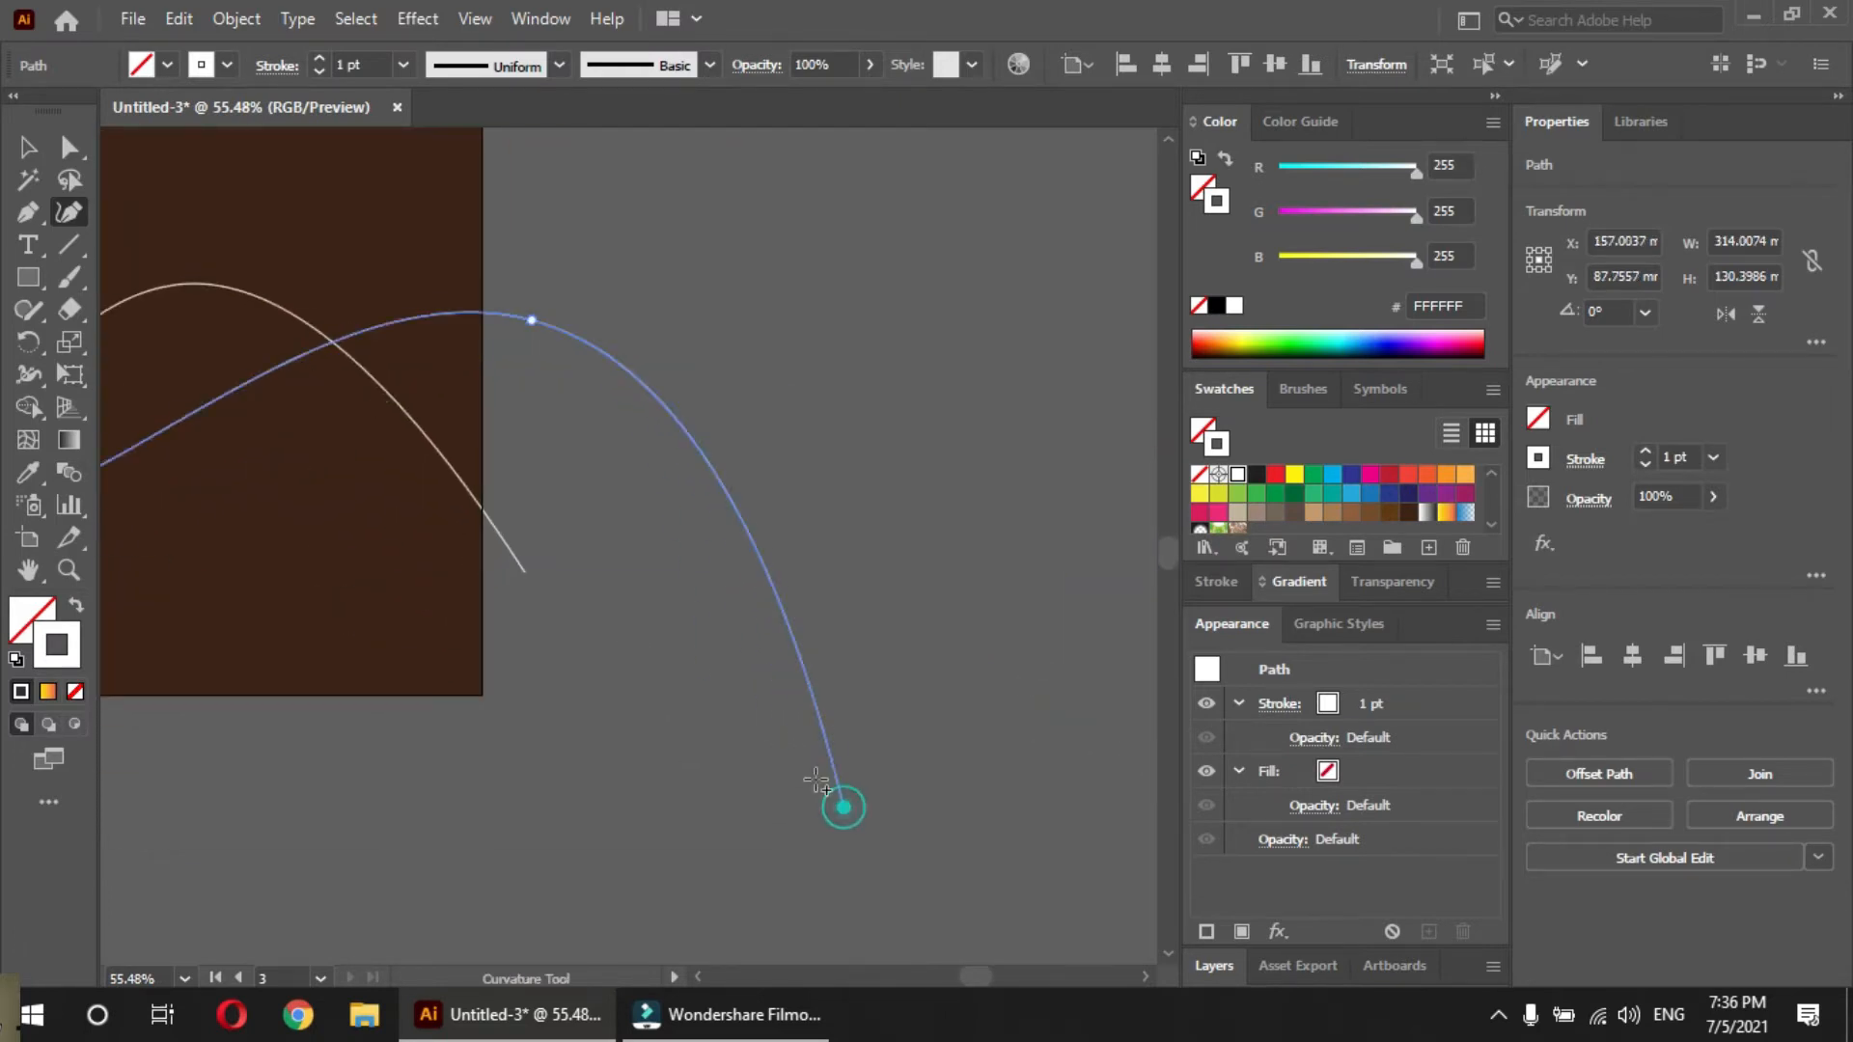
drag(493, 525, 793, 540)
key(v)
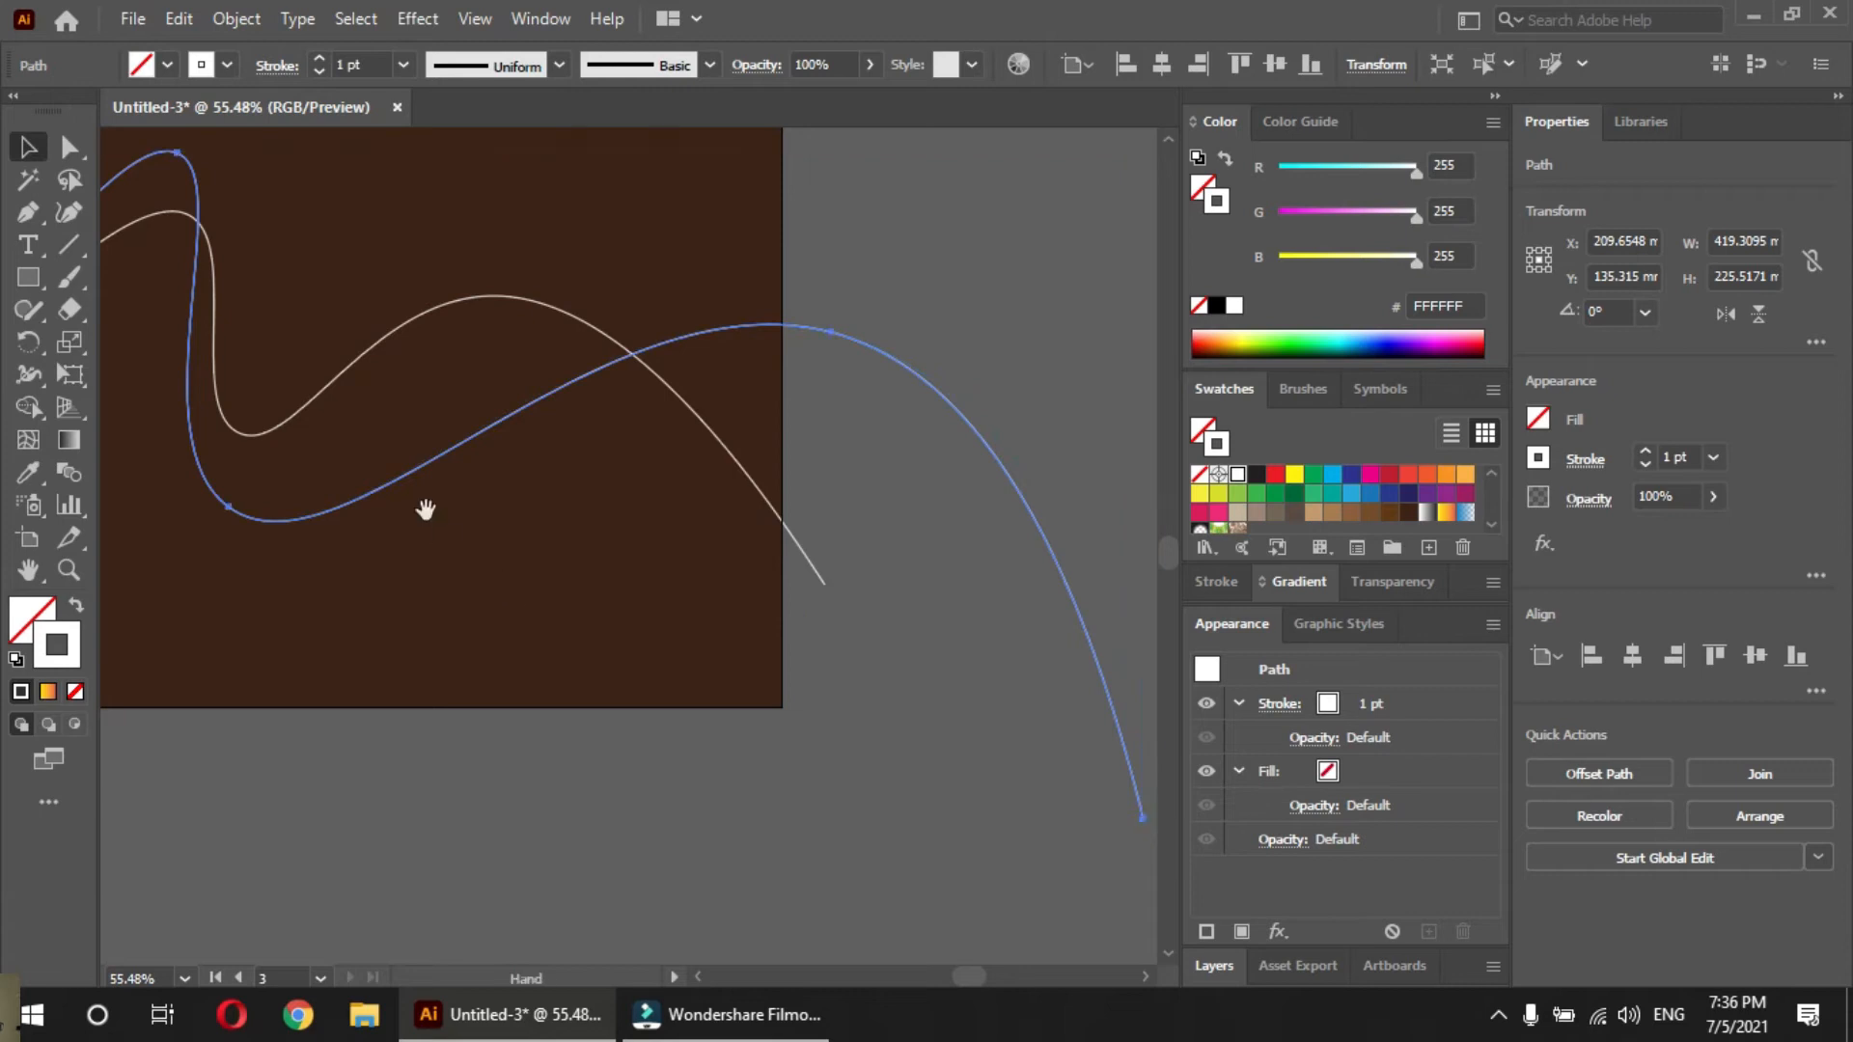
Draw a third five-point wave with the Curvature tool from below the other two starts, ending beyond the artboard's lower right, about 456 x 236 mm
drag(344, 595, 546, 662)
click(547, 662)
drag(351, 561, 426, 558)
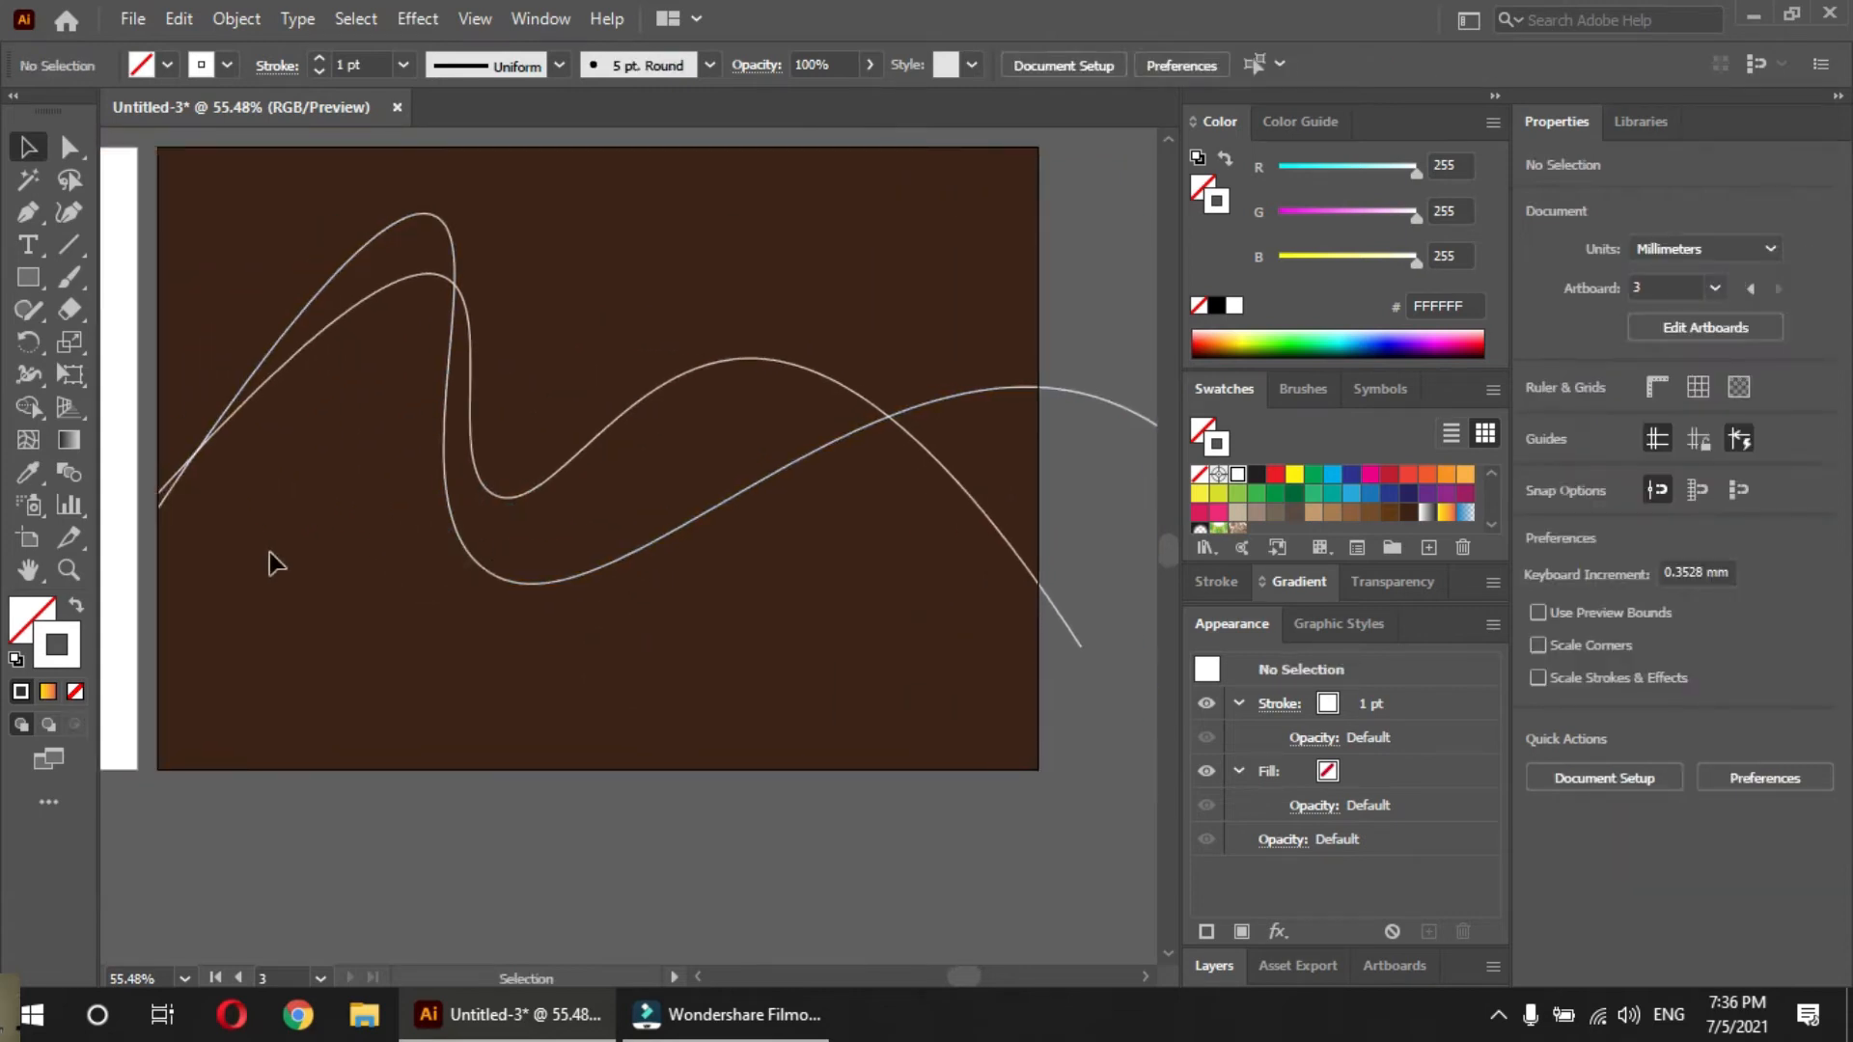
key(p)
click(68, 212)
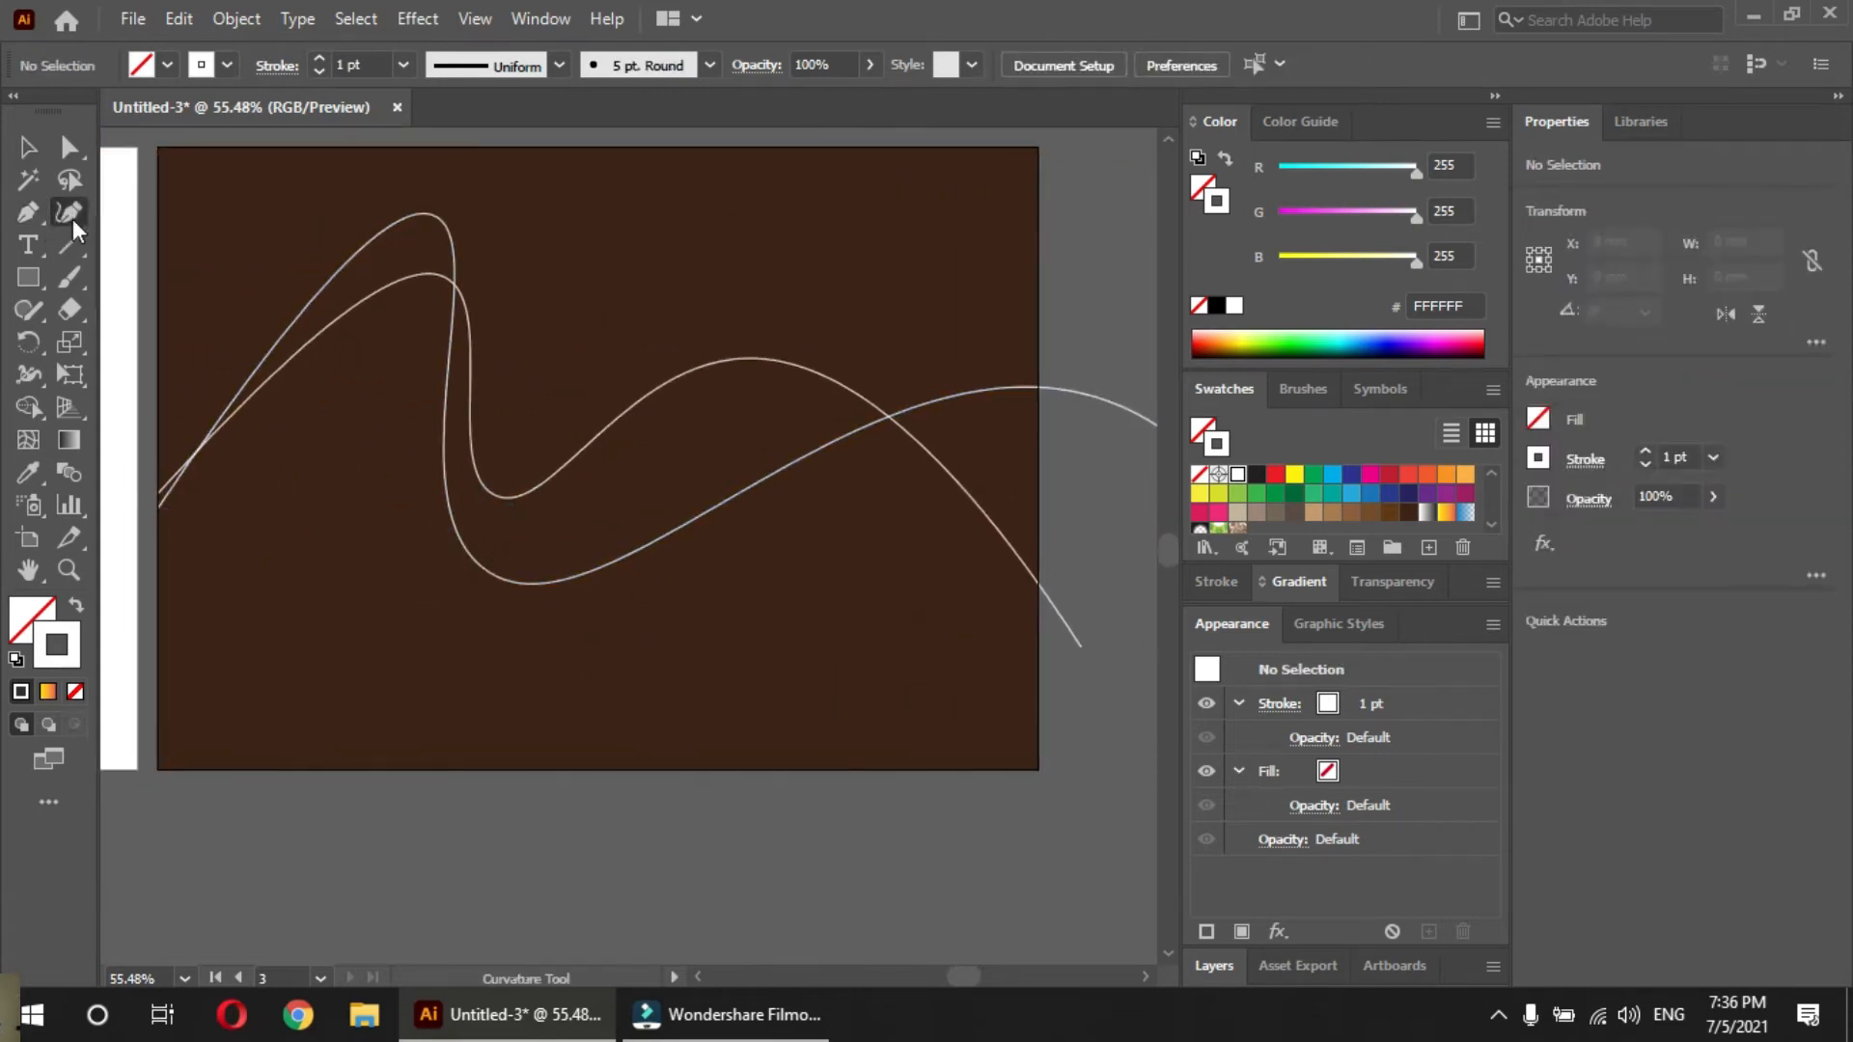
click(158, 534)
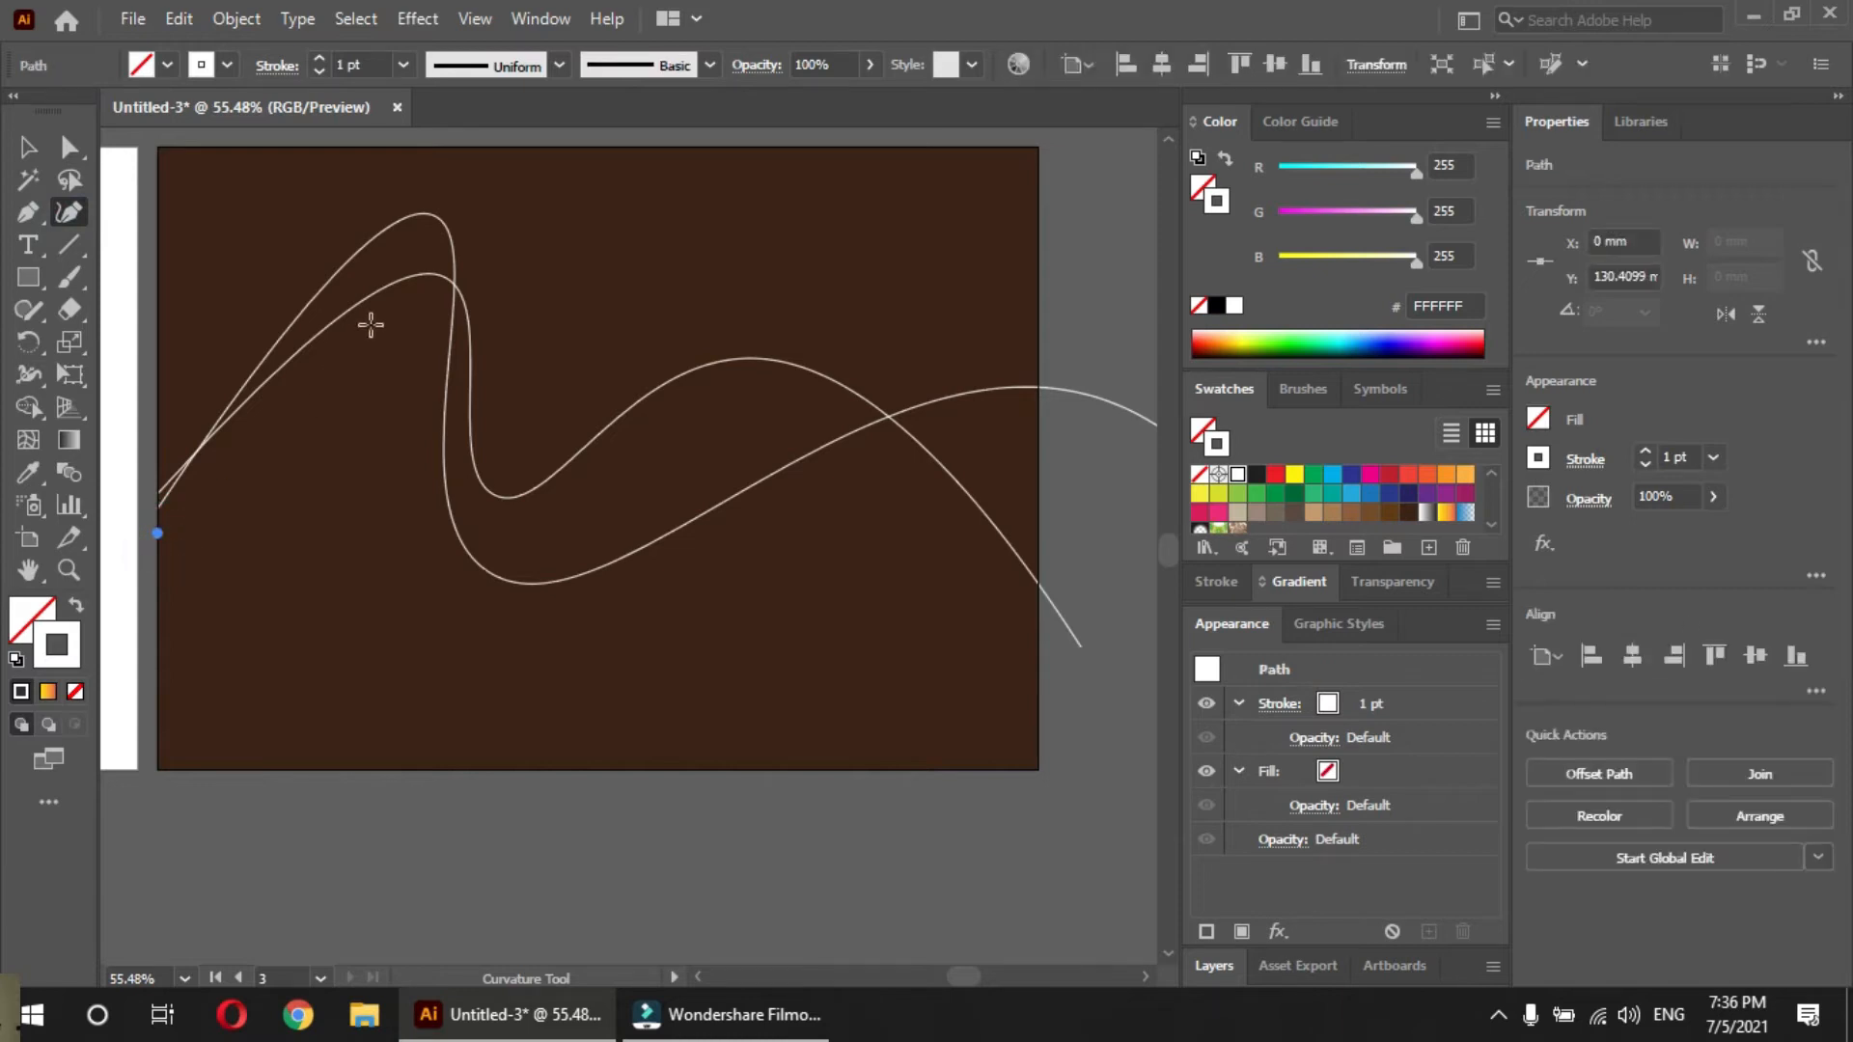
click(437, 174)
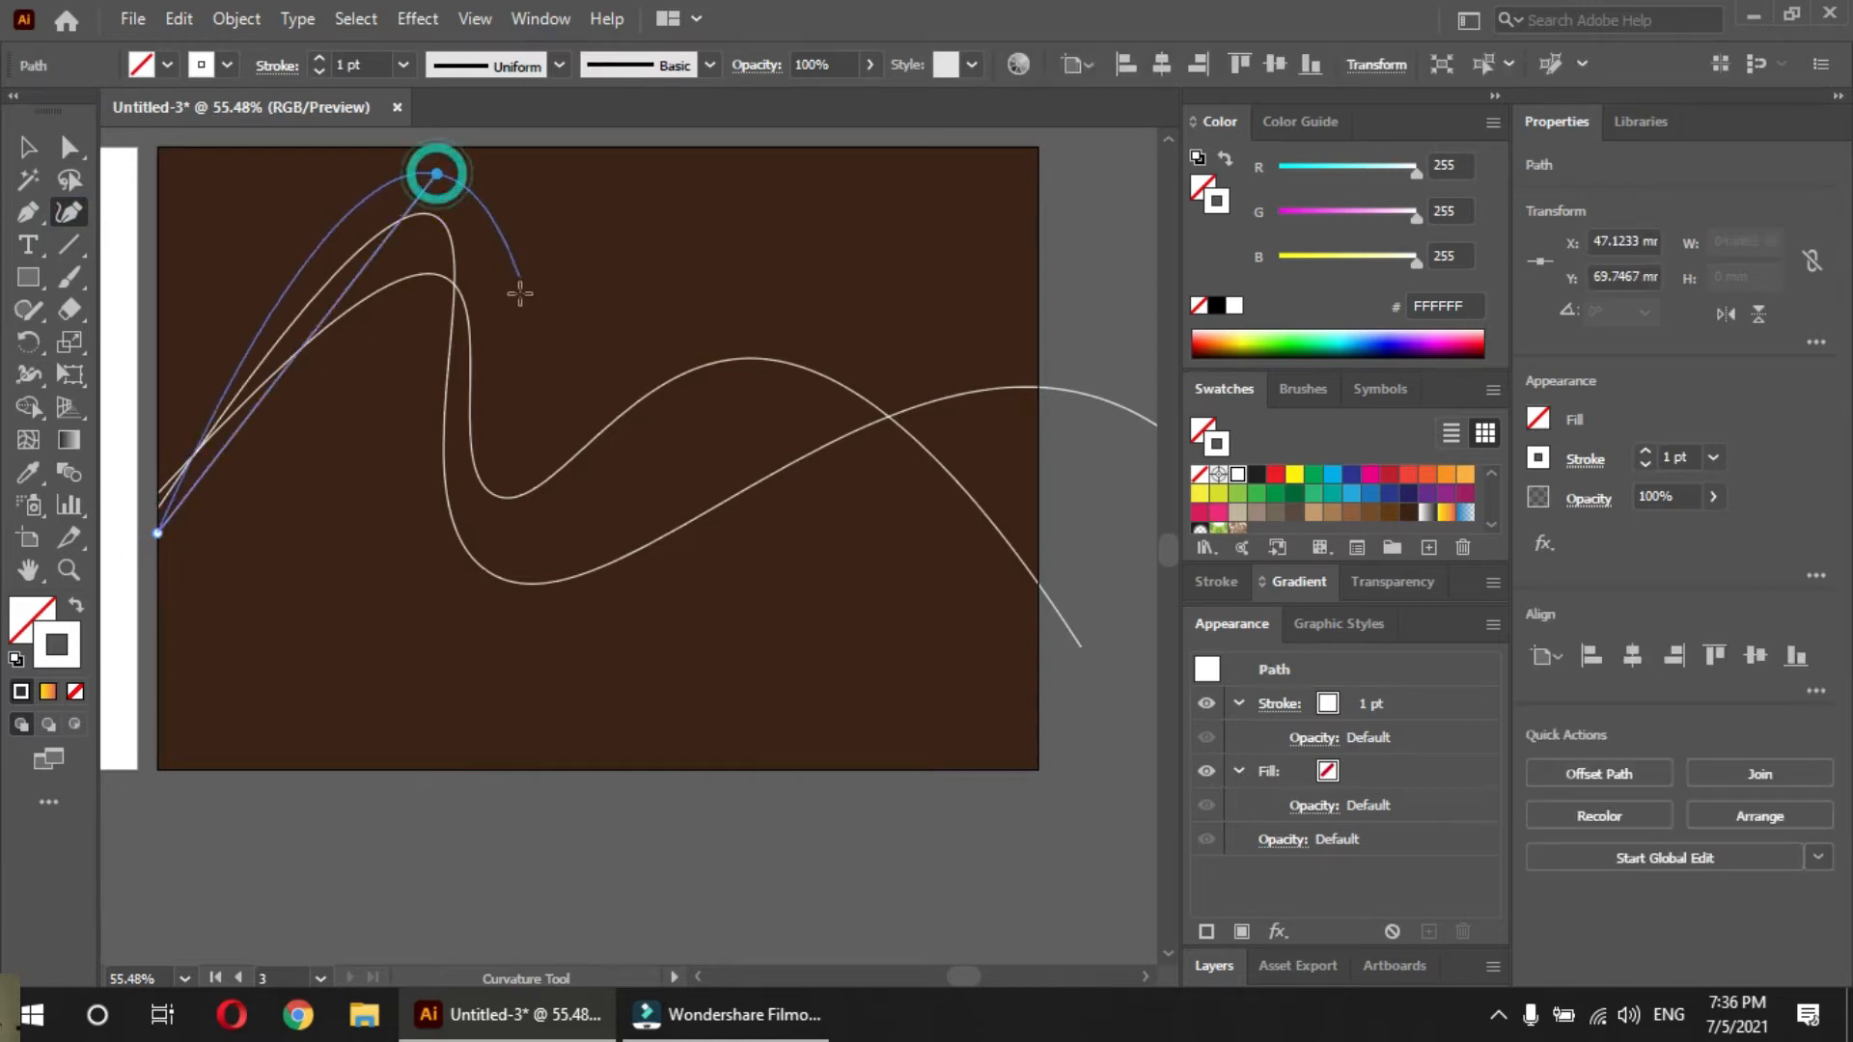
click(460, 626)
drag(685, 604, 232, 618)
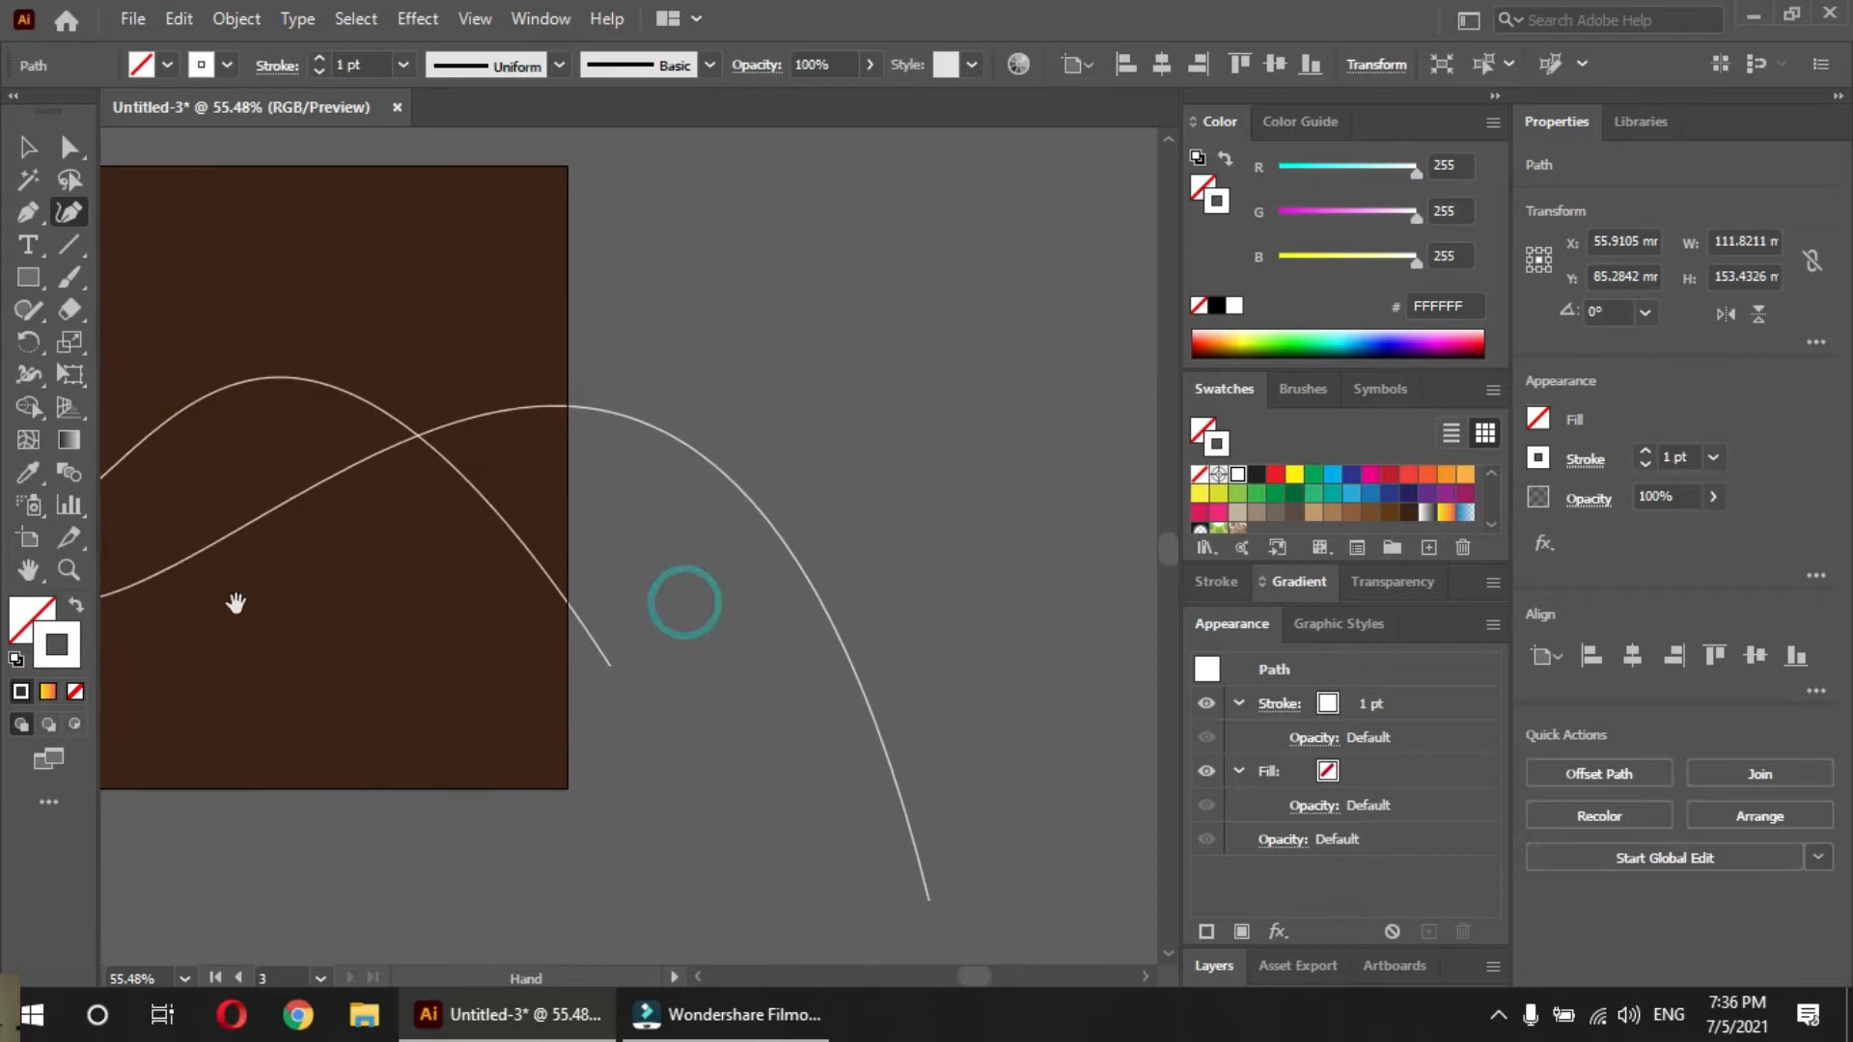
click(676, 293)
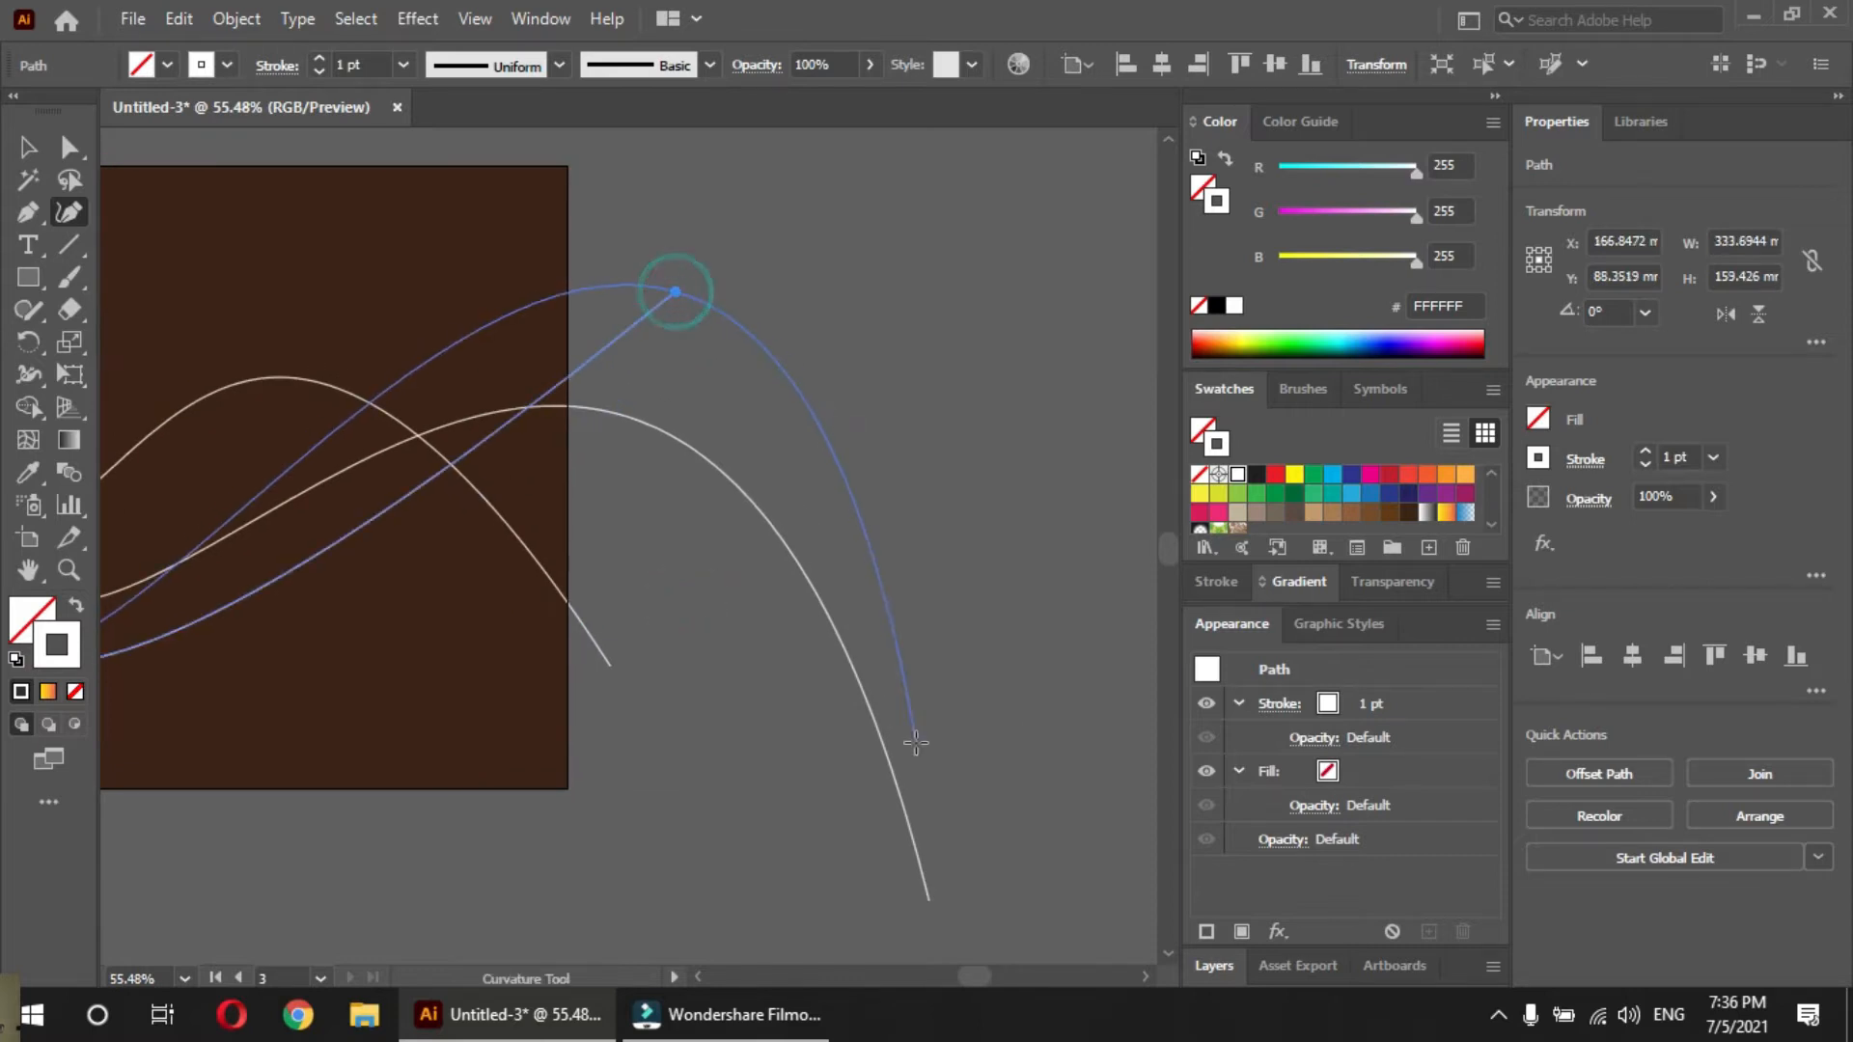
click(1036, 888)
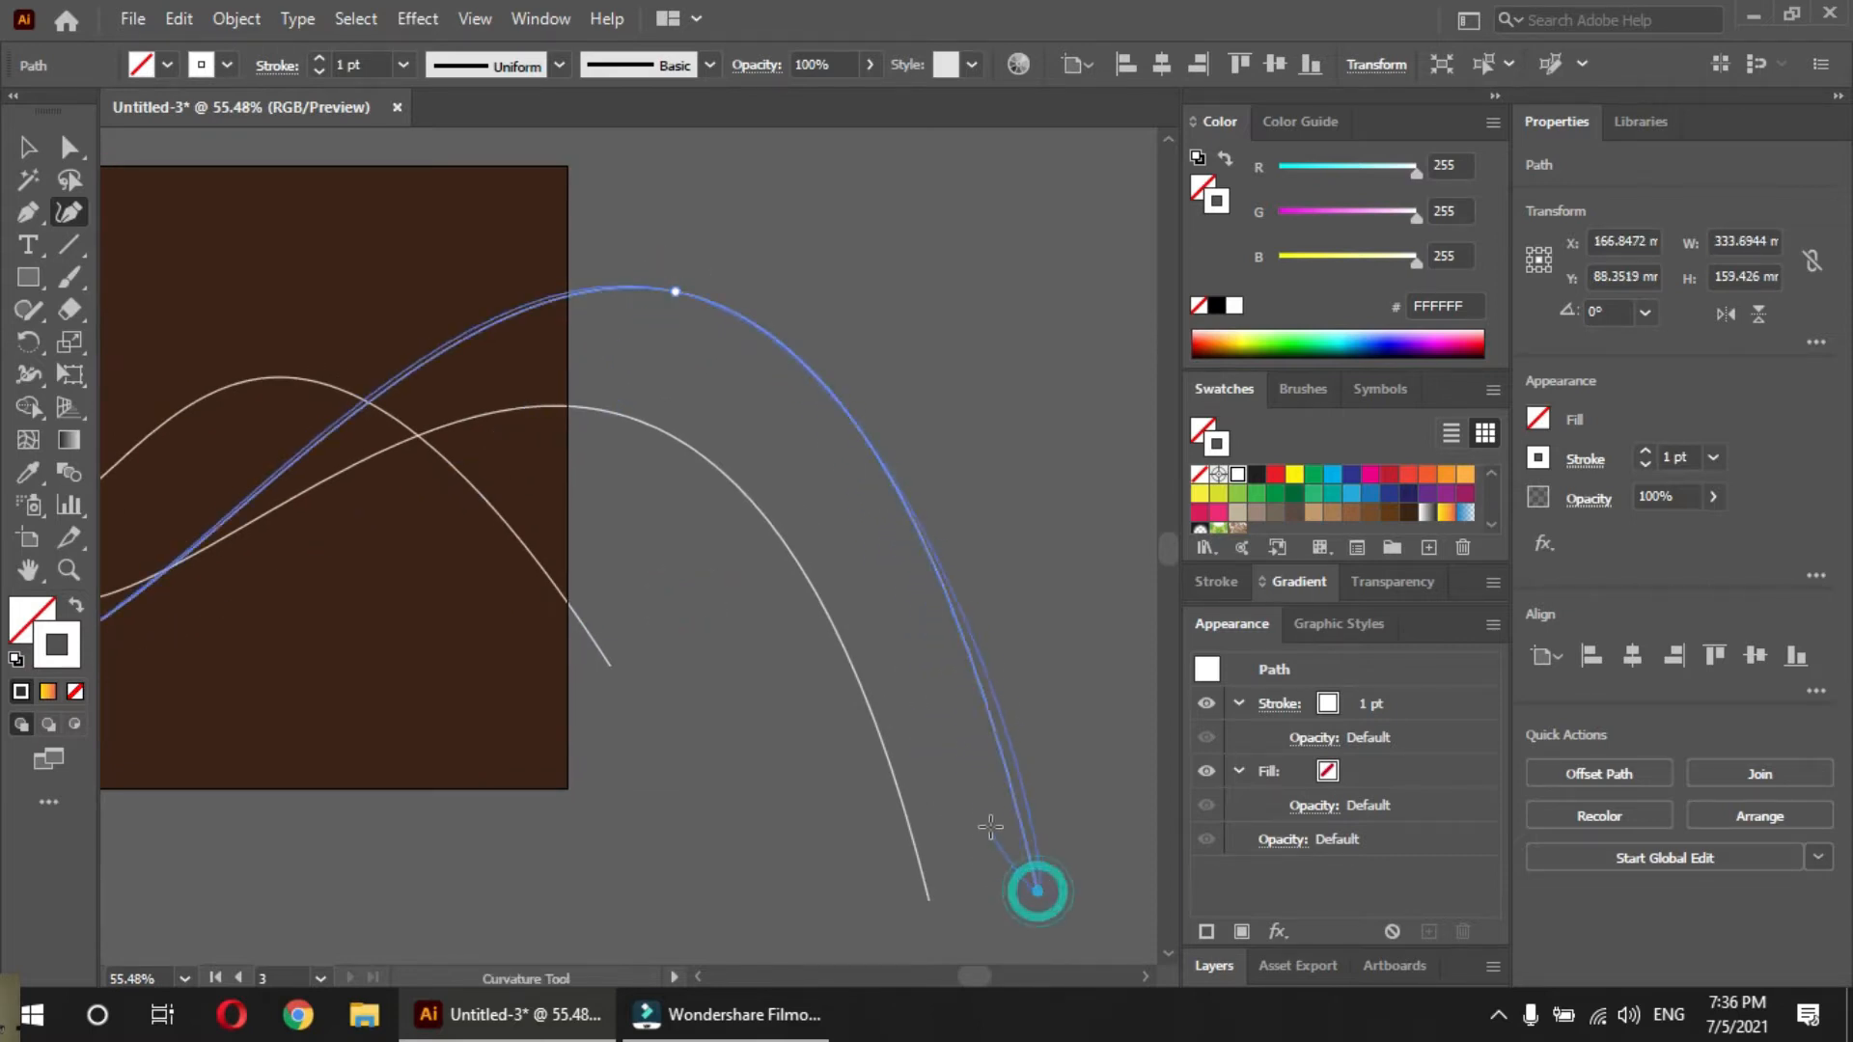
key(v)
Give the first wave a red stroke, the second a blue stroke and the third a yellow FFF200 stroke, and clear the selection
drag(670, 691, 957, 685)
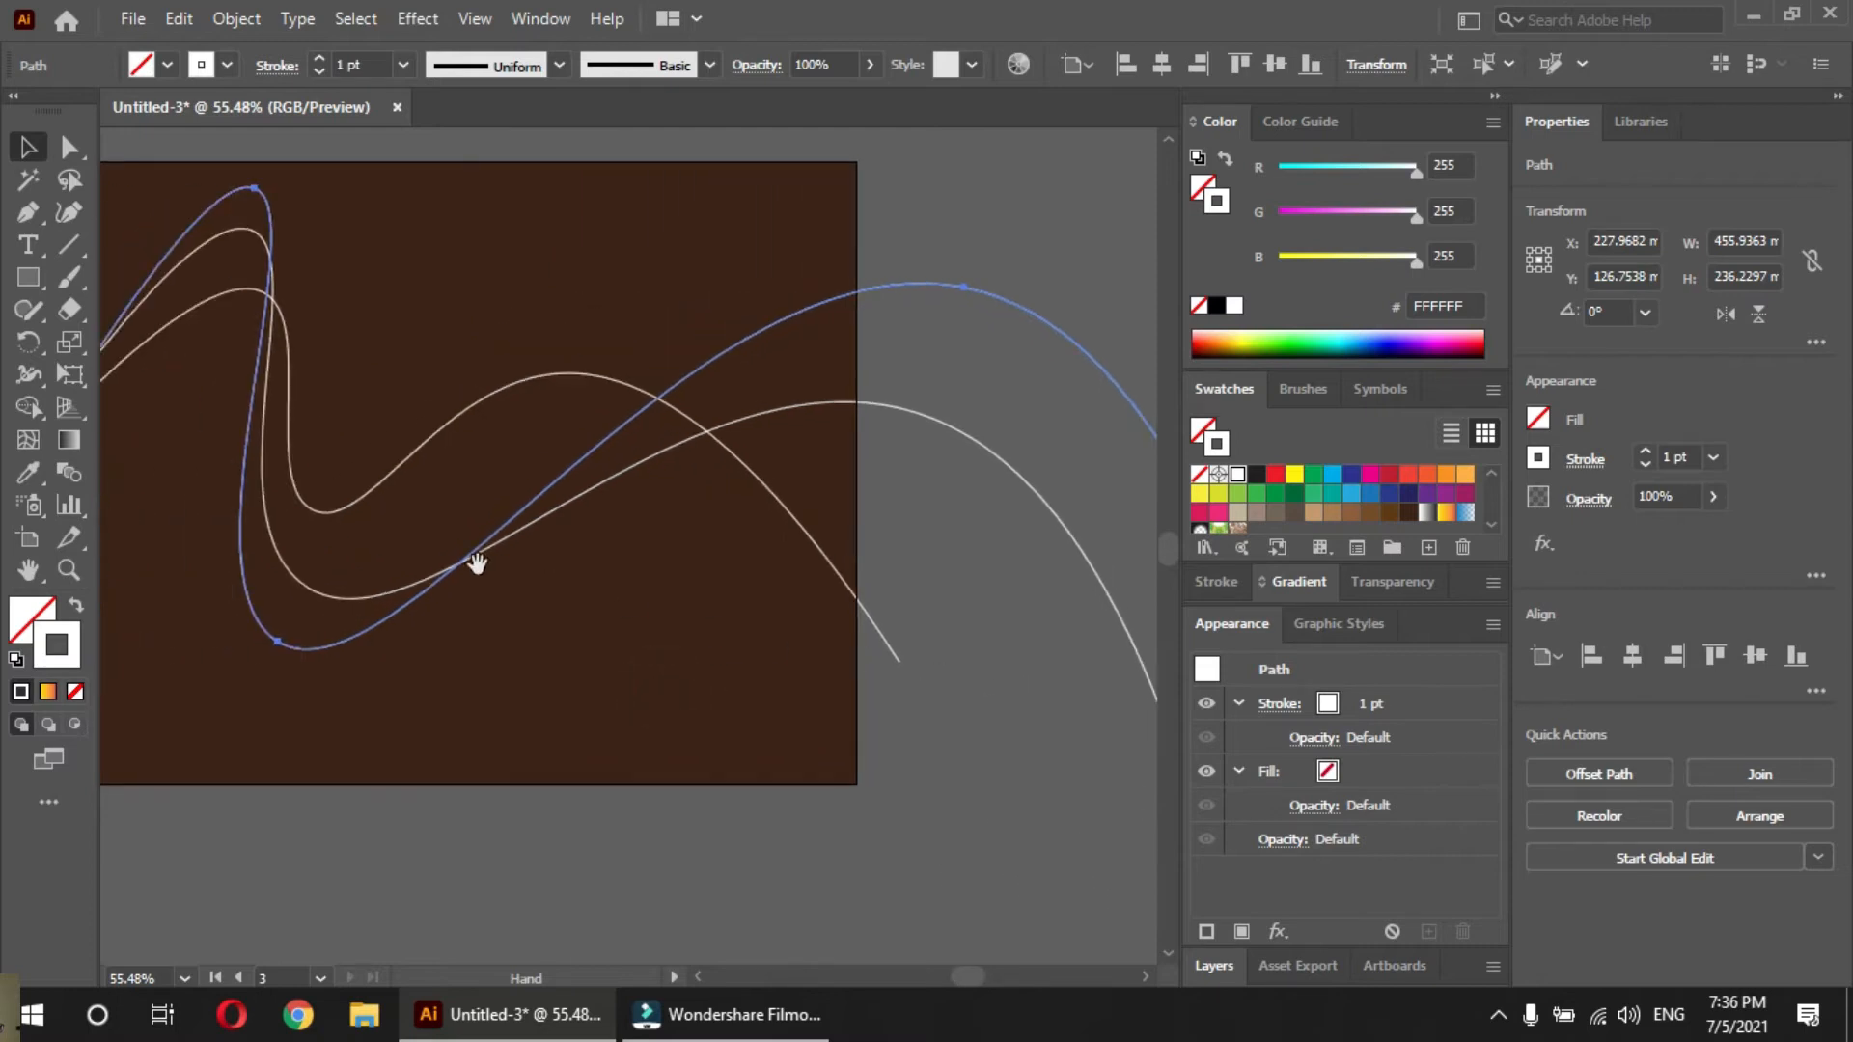
drag(533, 574, 377, 573)
drag(761, 573, 703, 635)
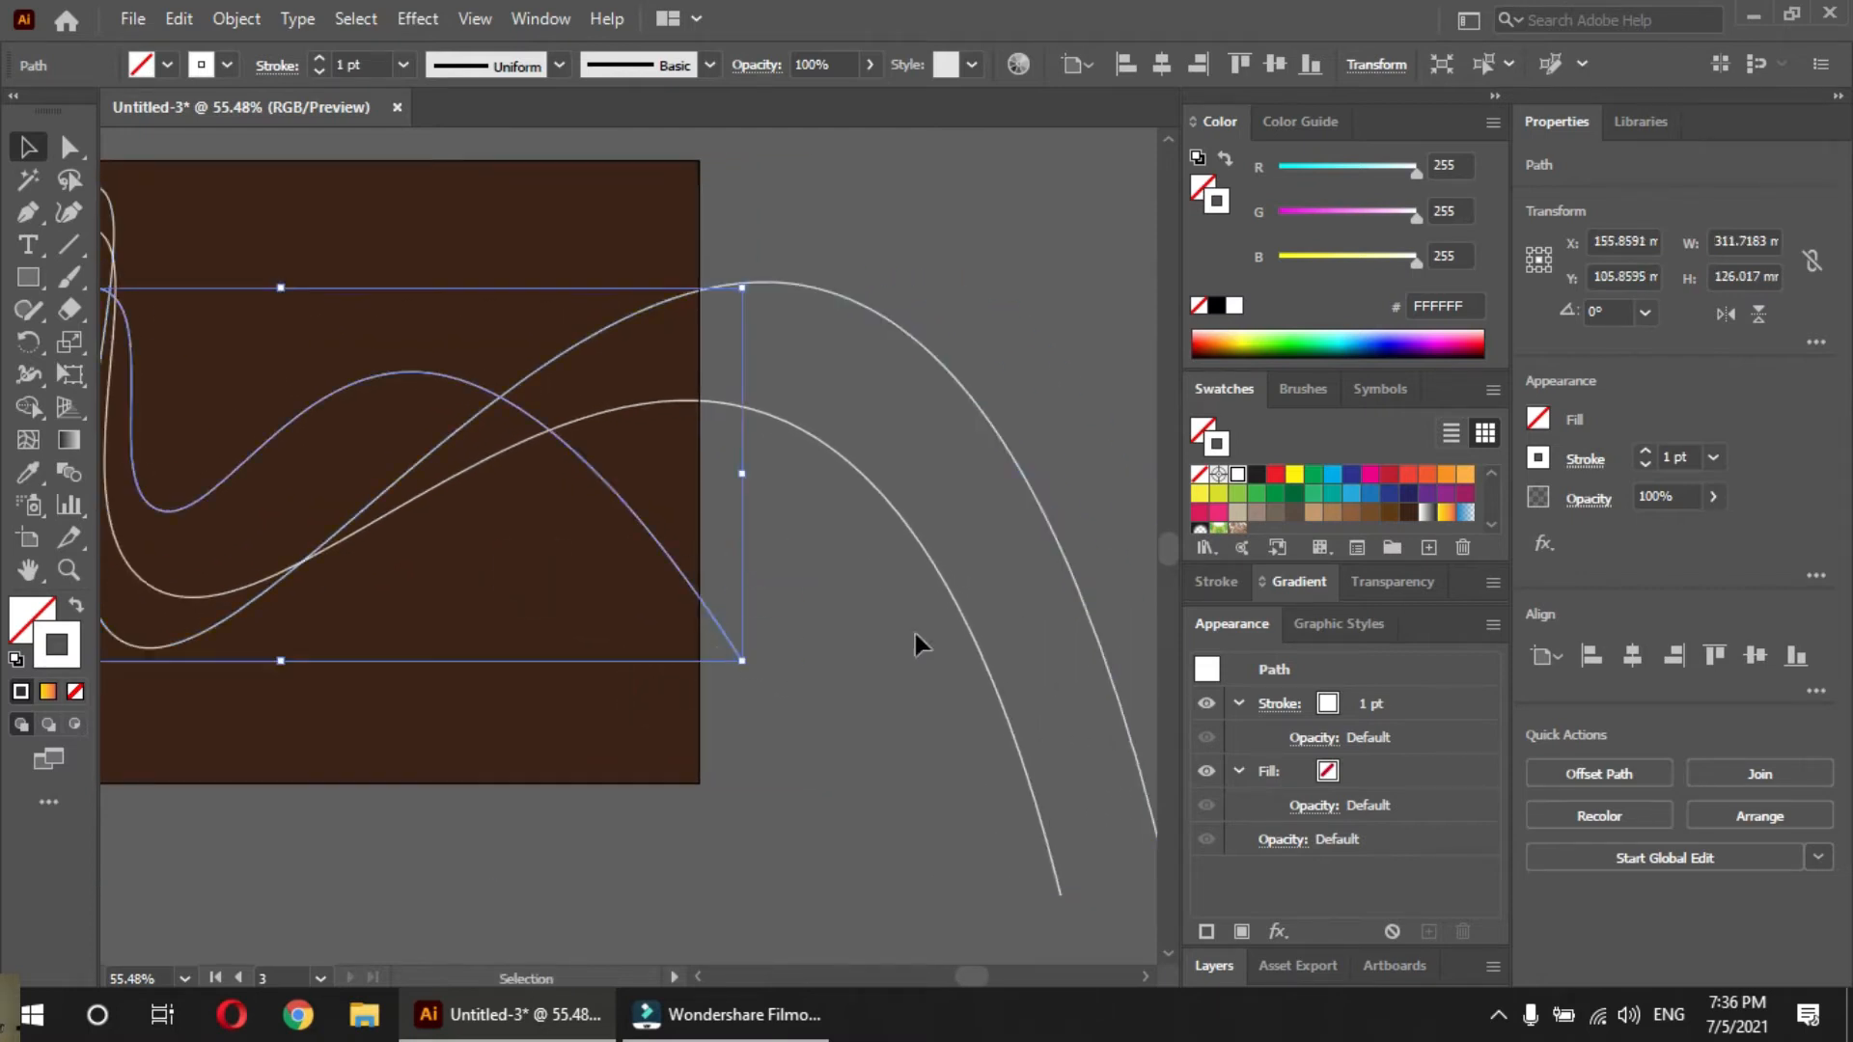
click(1275, 474)
click(880, 492)
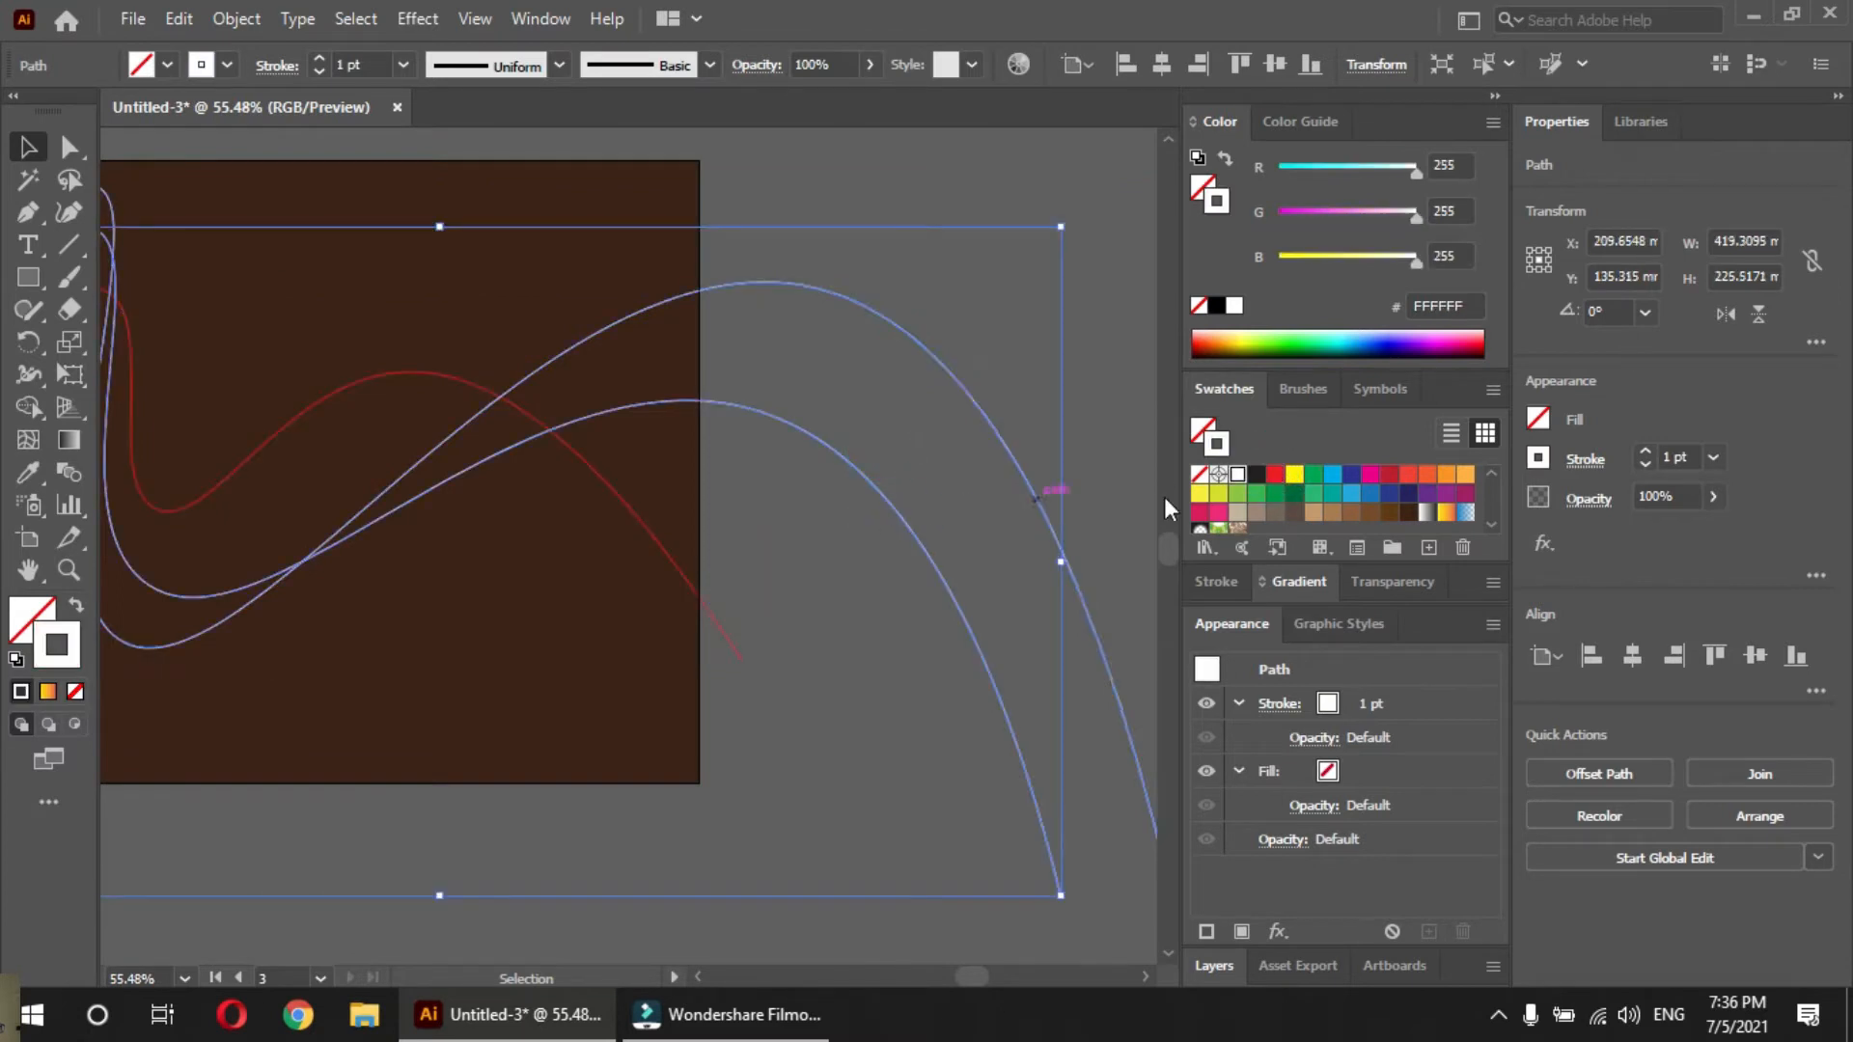
click(1361, 495)
click(932, 372)
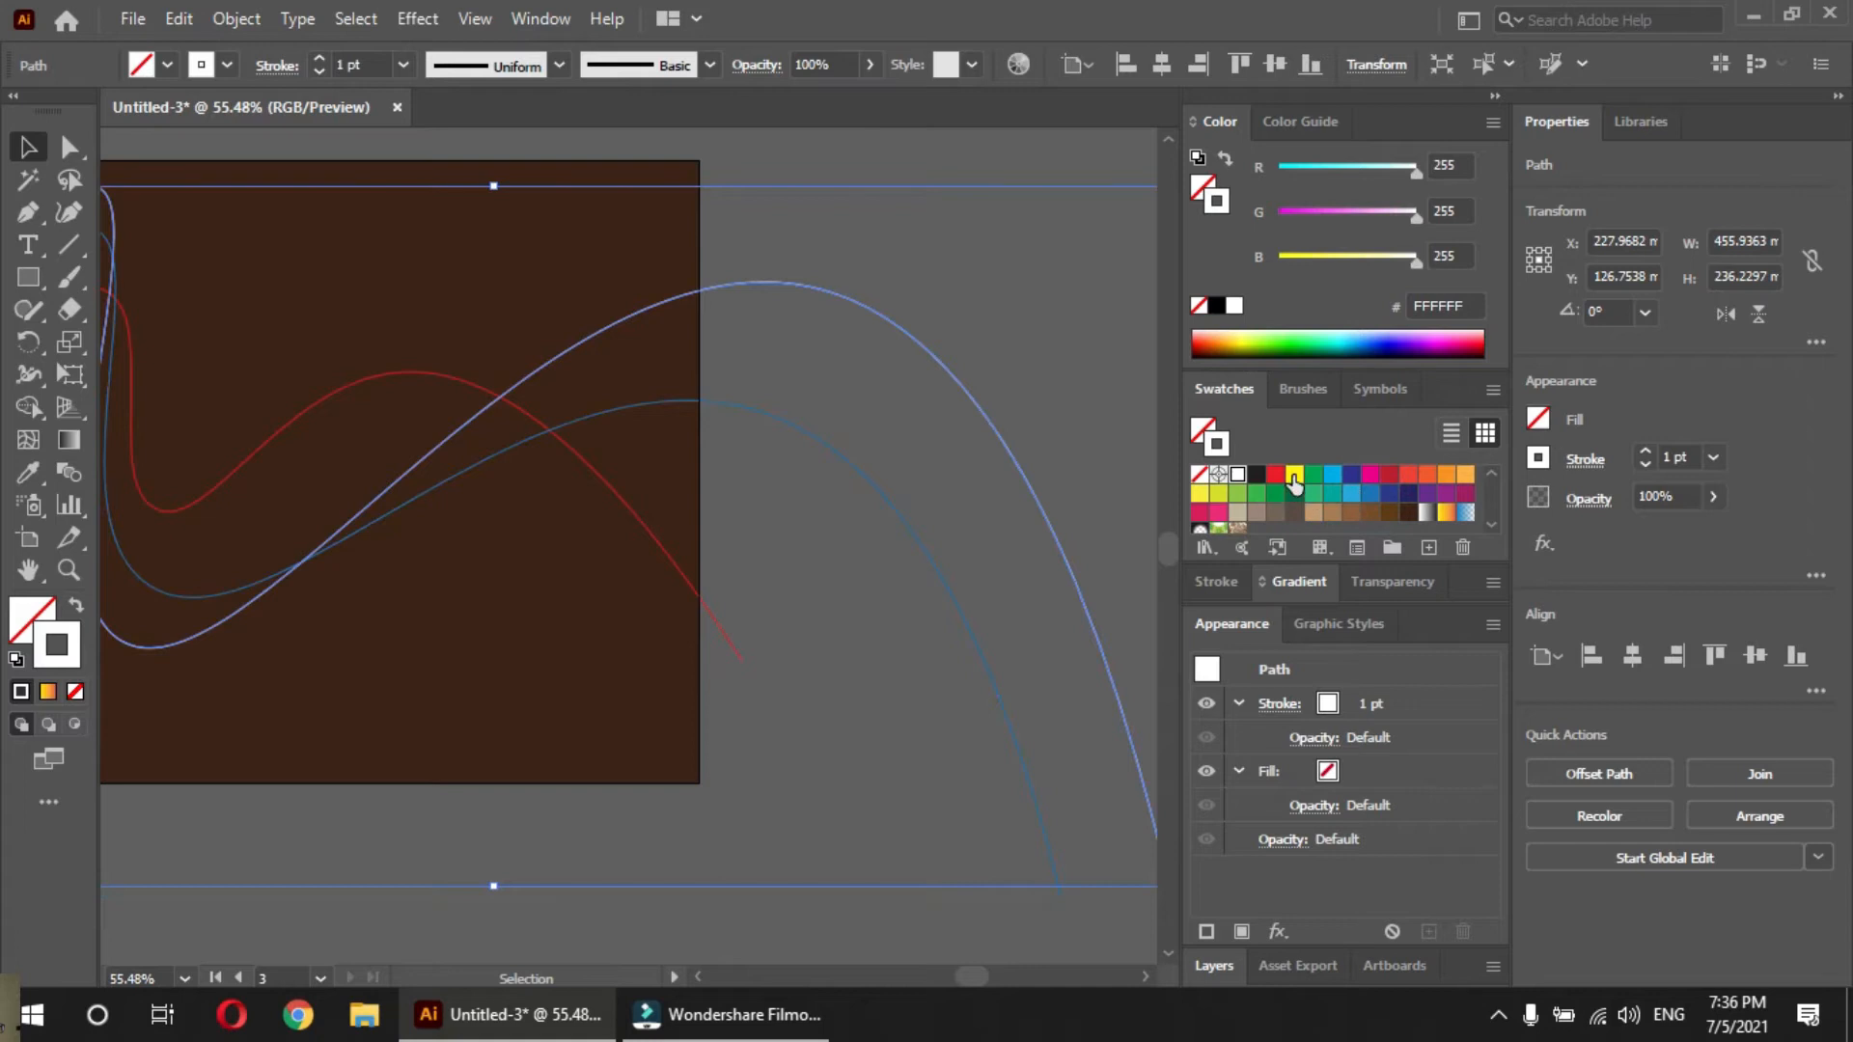
click(1296, 475)
click(970, 358)
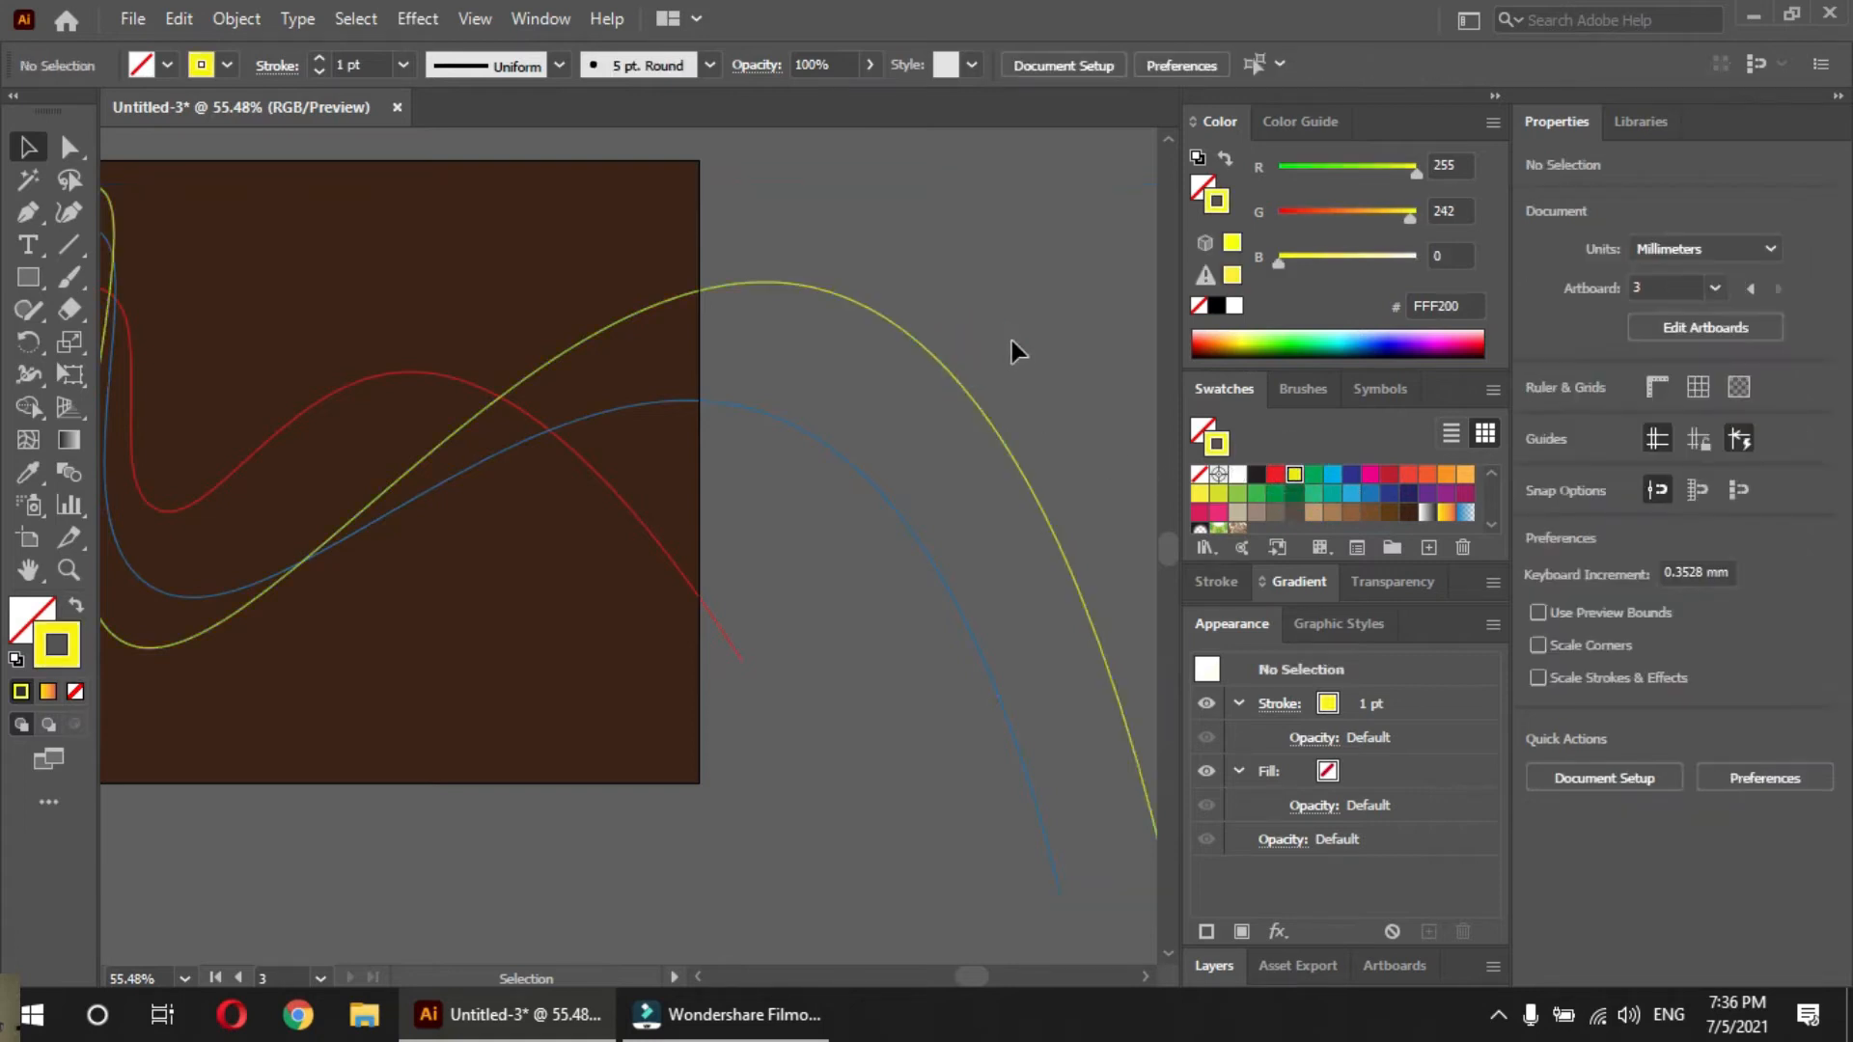
Blend the red, blue and yellow waves in that order with the Blend tool and deselect the result
click(68, 472)
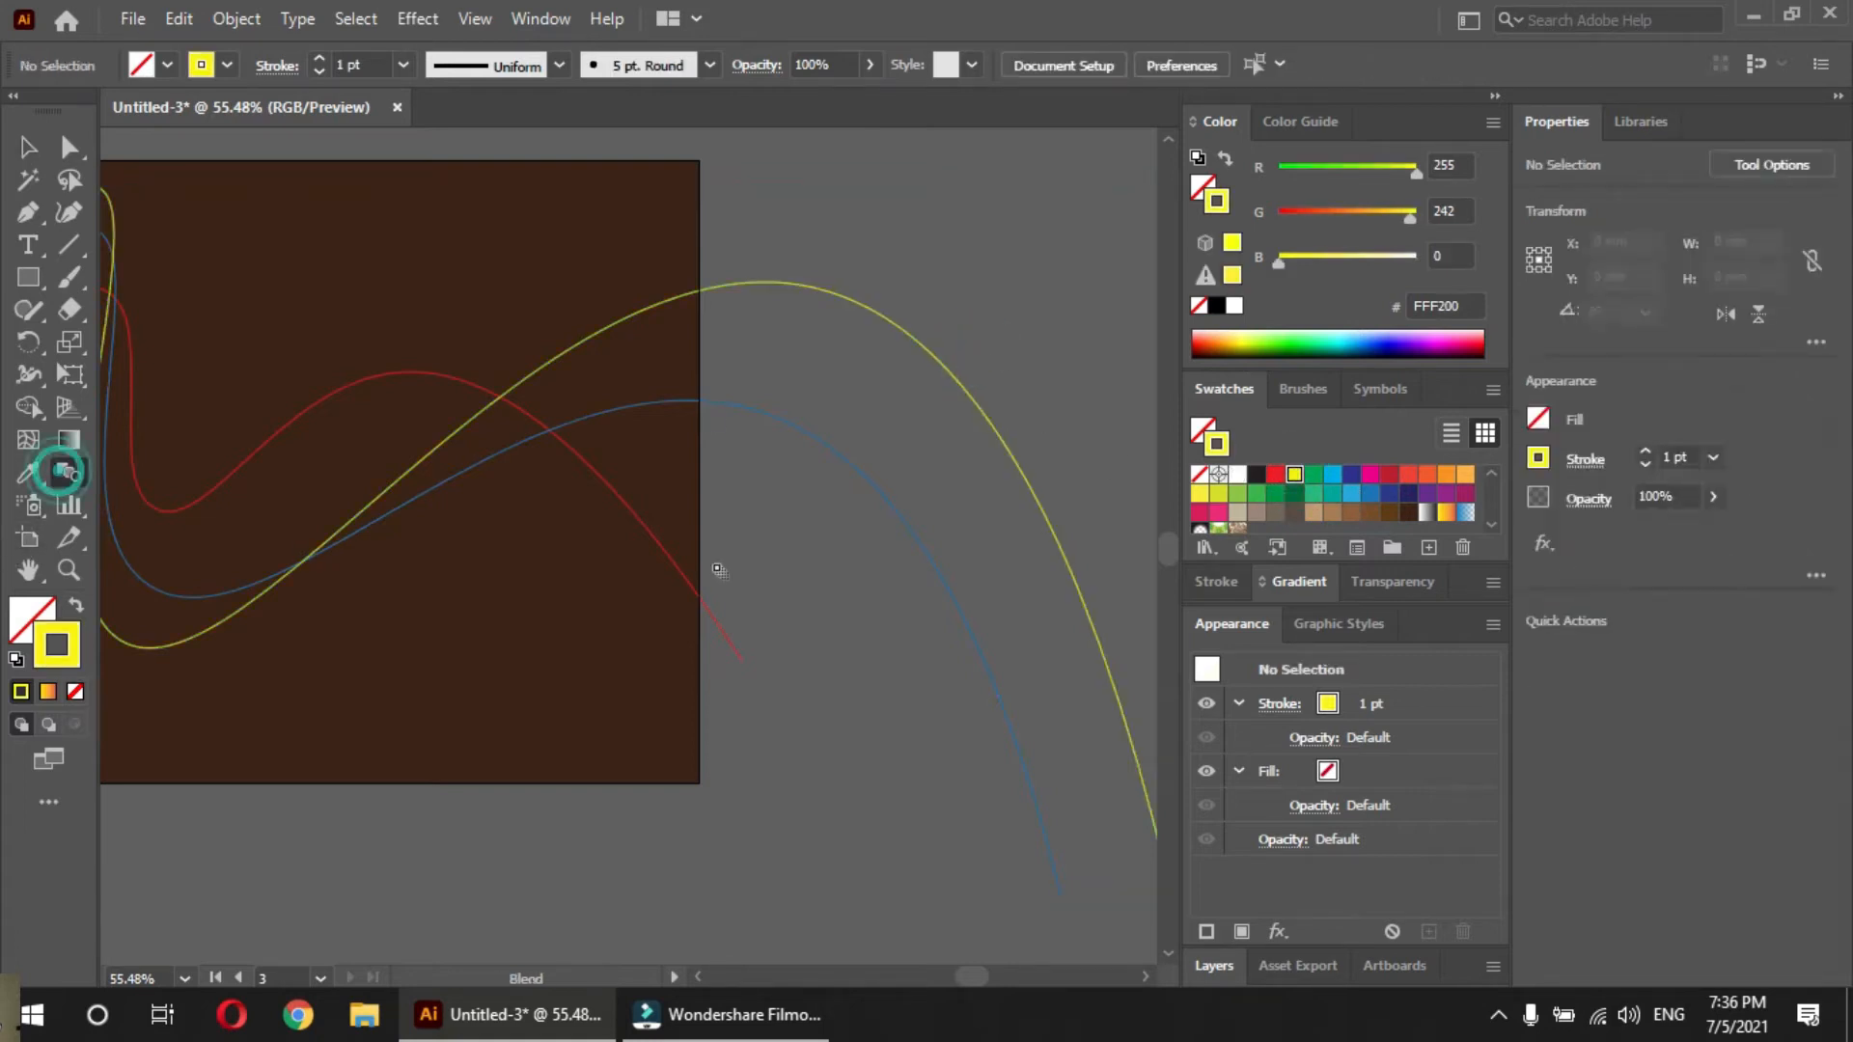
click(667, 554)
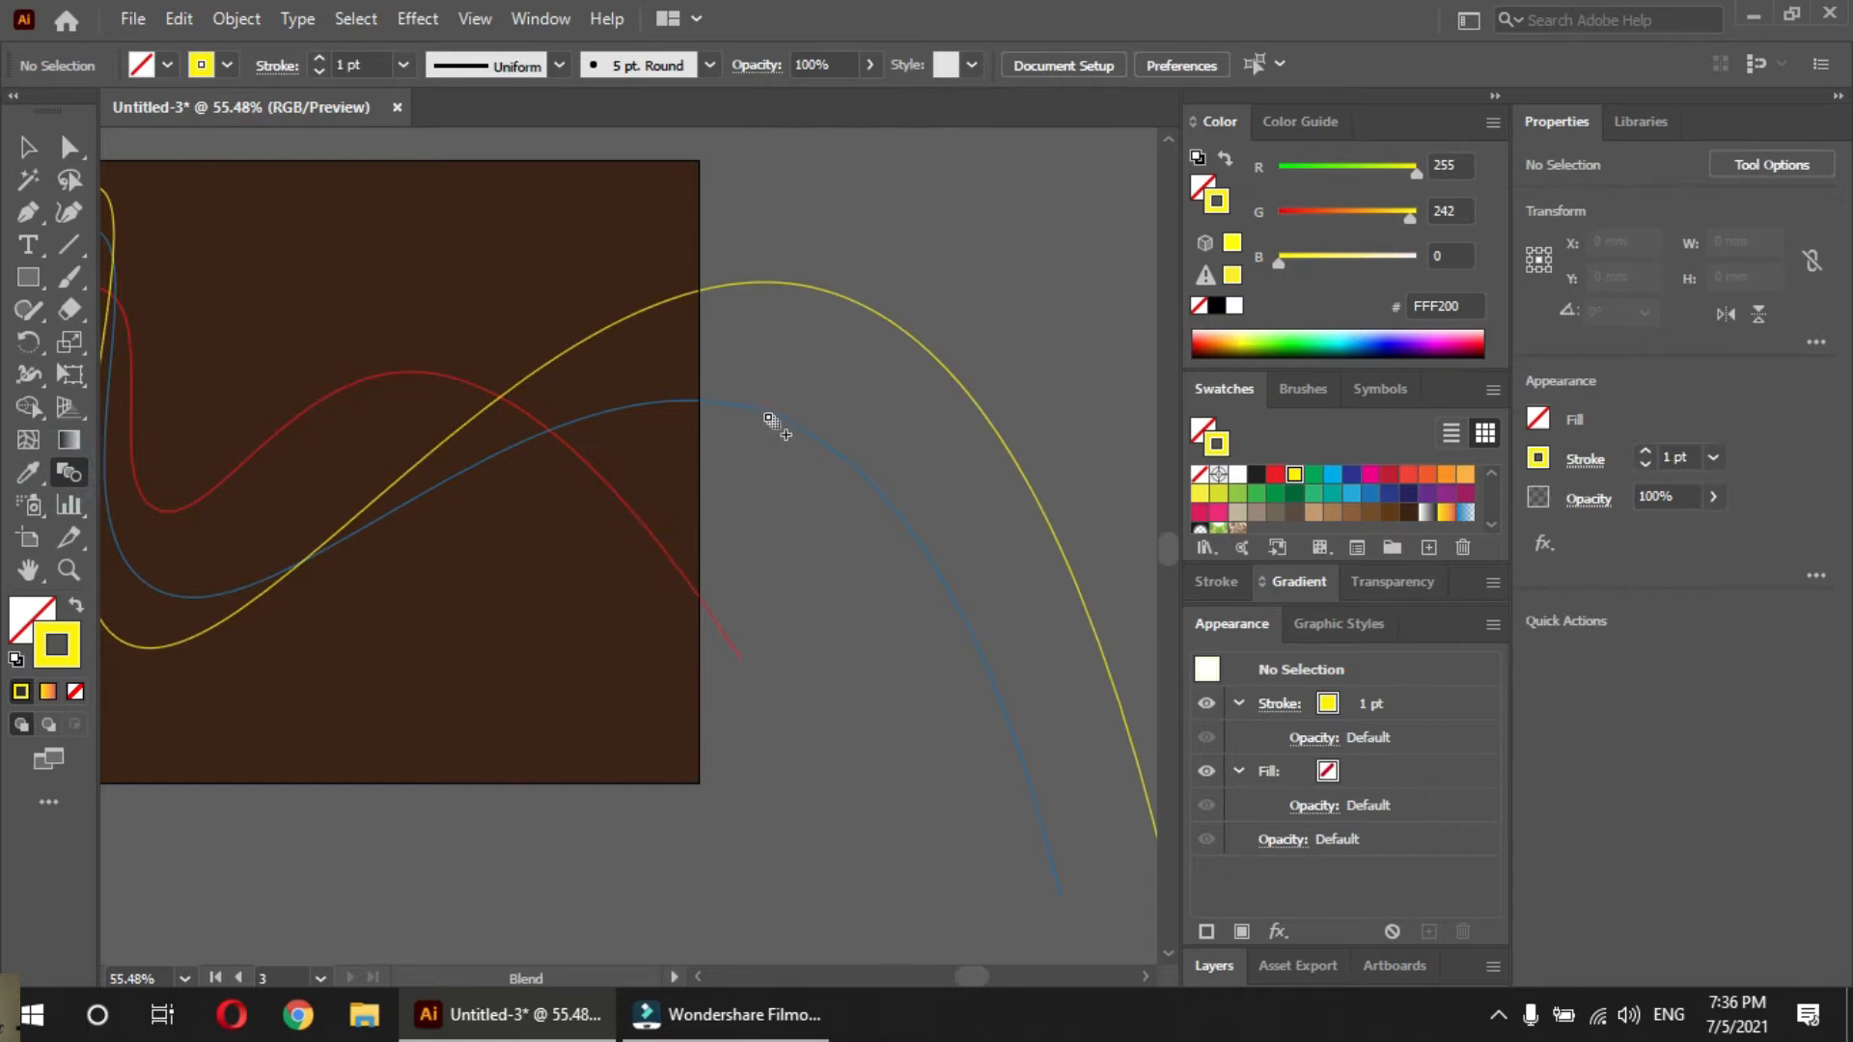
click(770, 419)
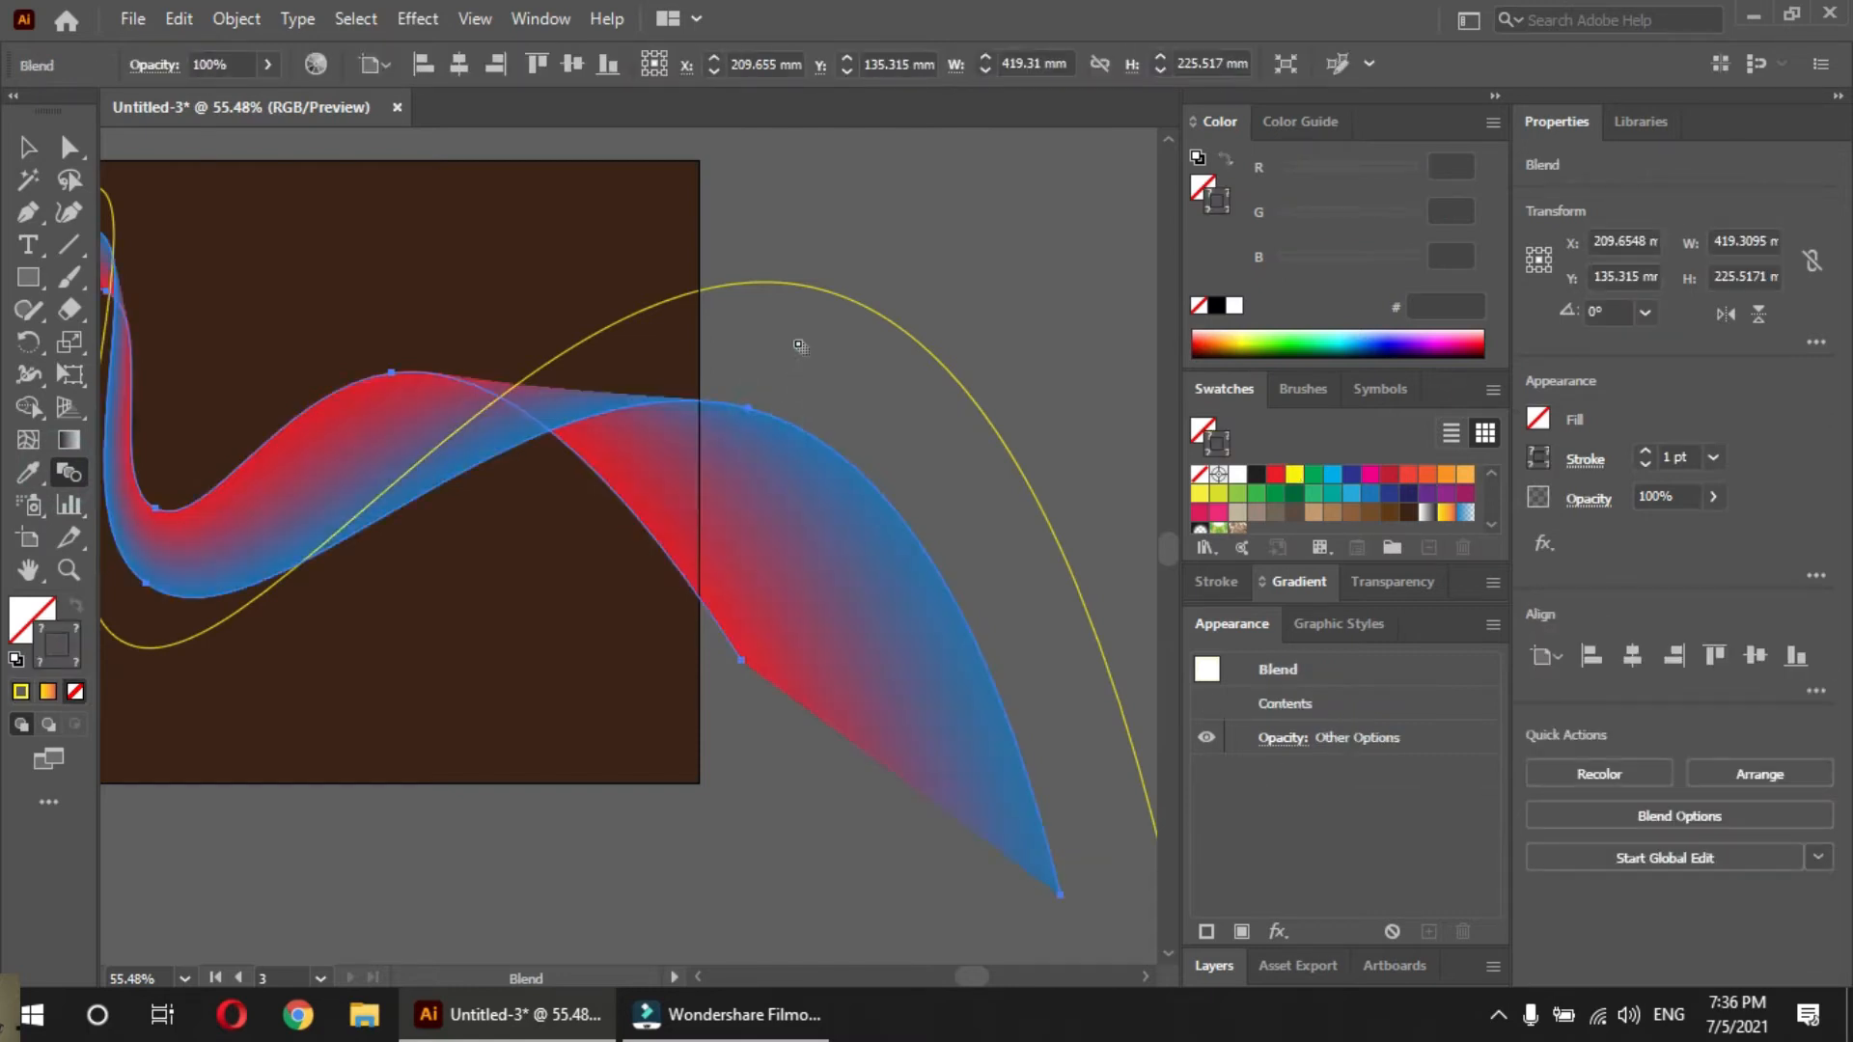
click(815, 294)
key(v)
click(849, 253)
Reshape the blend's yellow path by raising its lower anchor point and lengthening the incoming handle of the crest beyond the artboard's right edge
drag(428, 546, 697, 555)
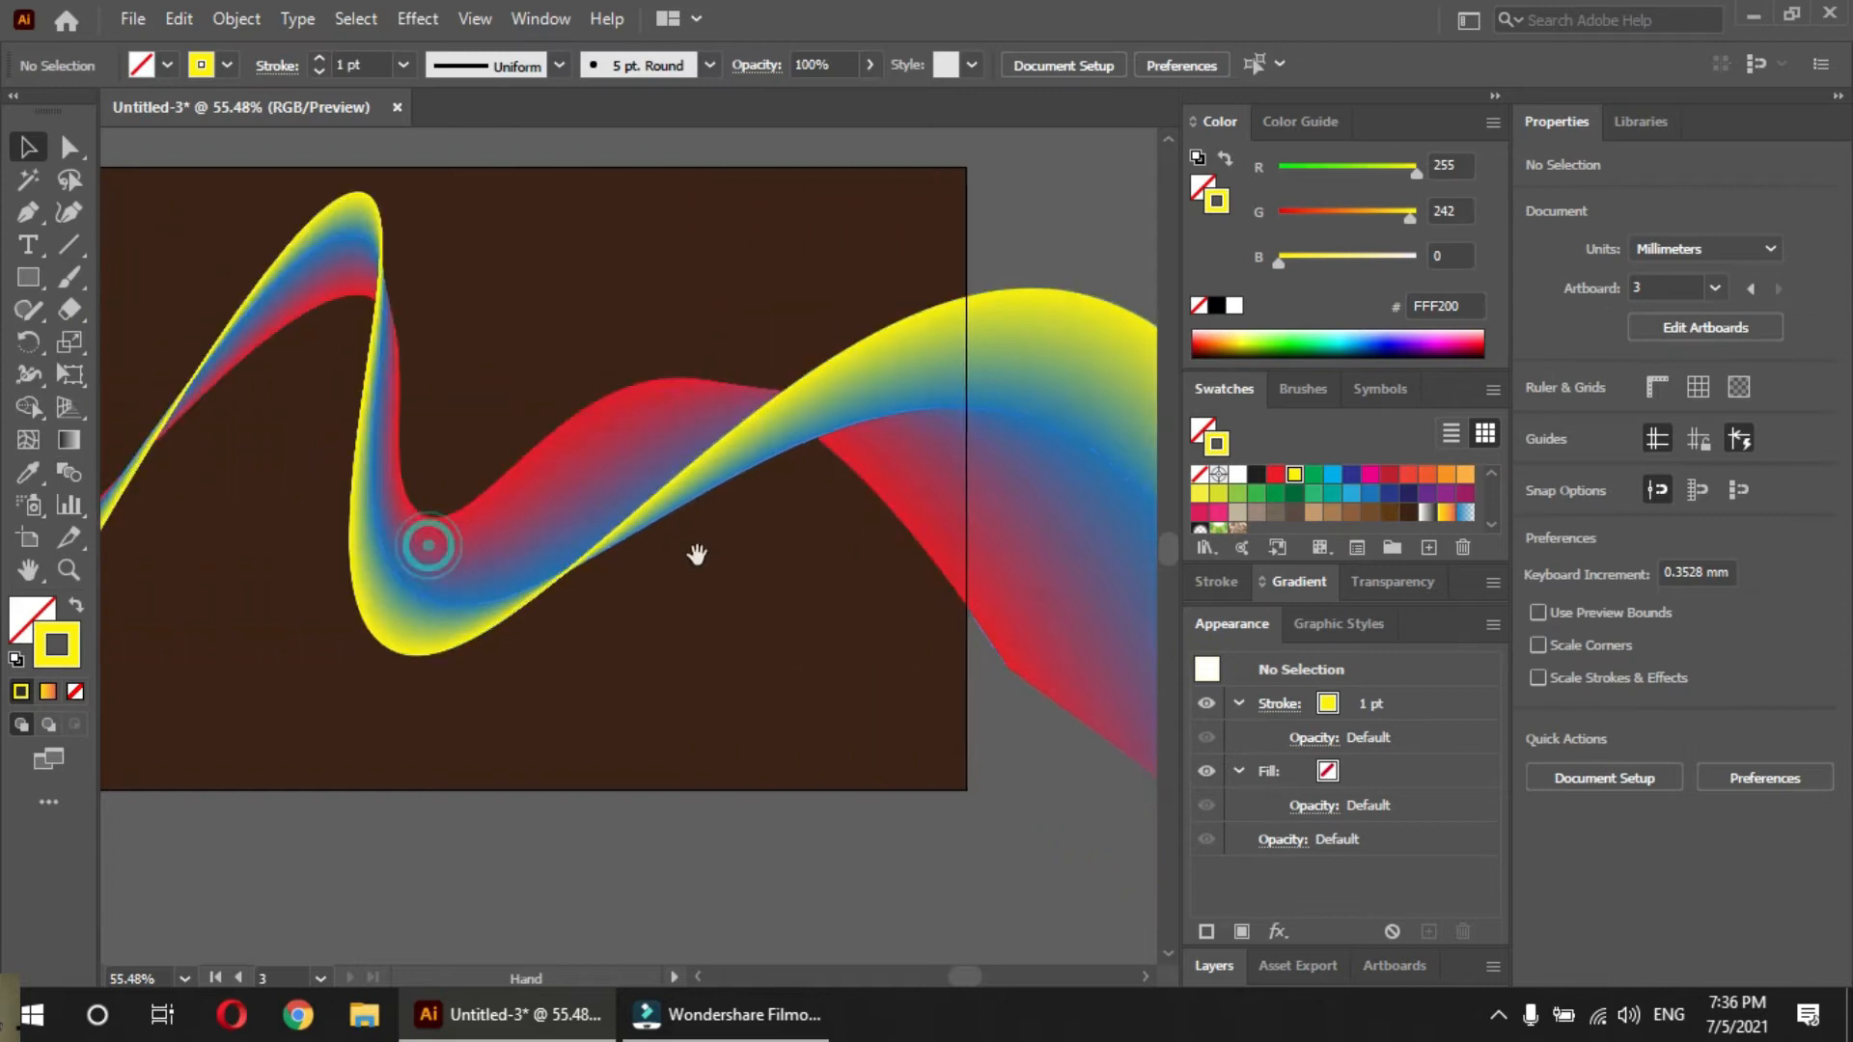
drag(615, 666, 616, 720)
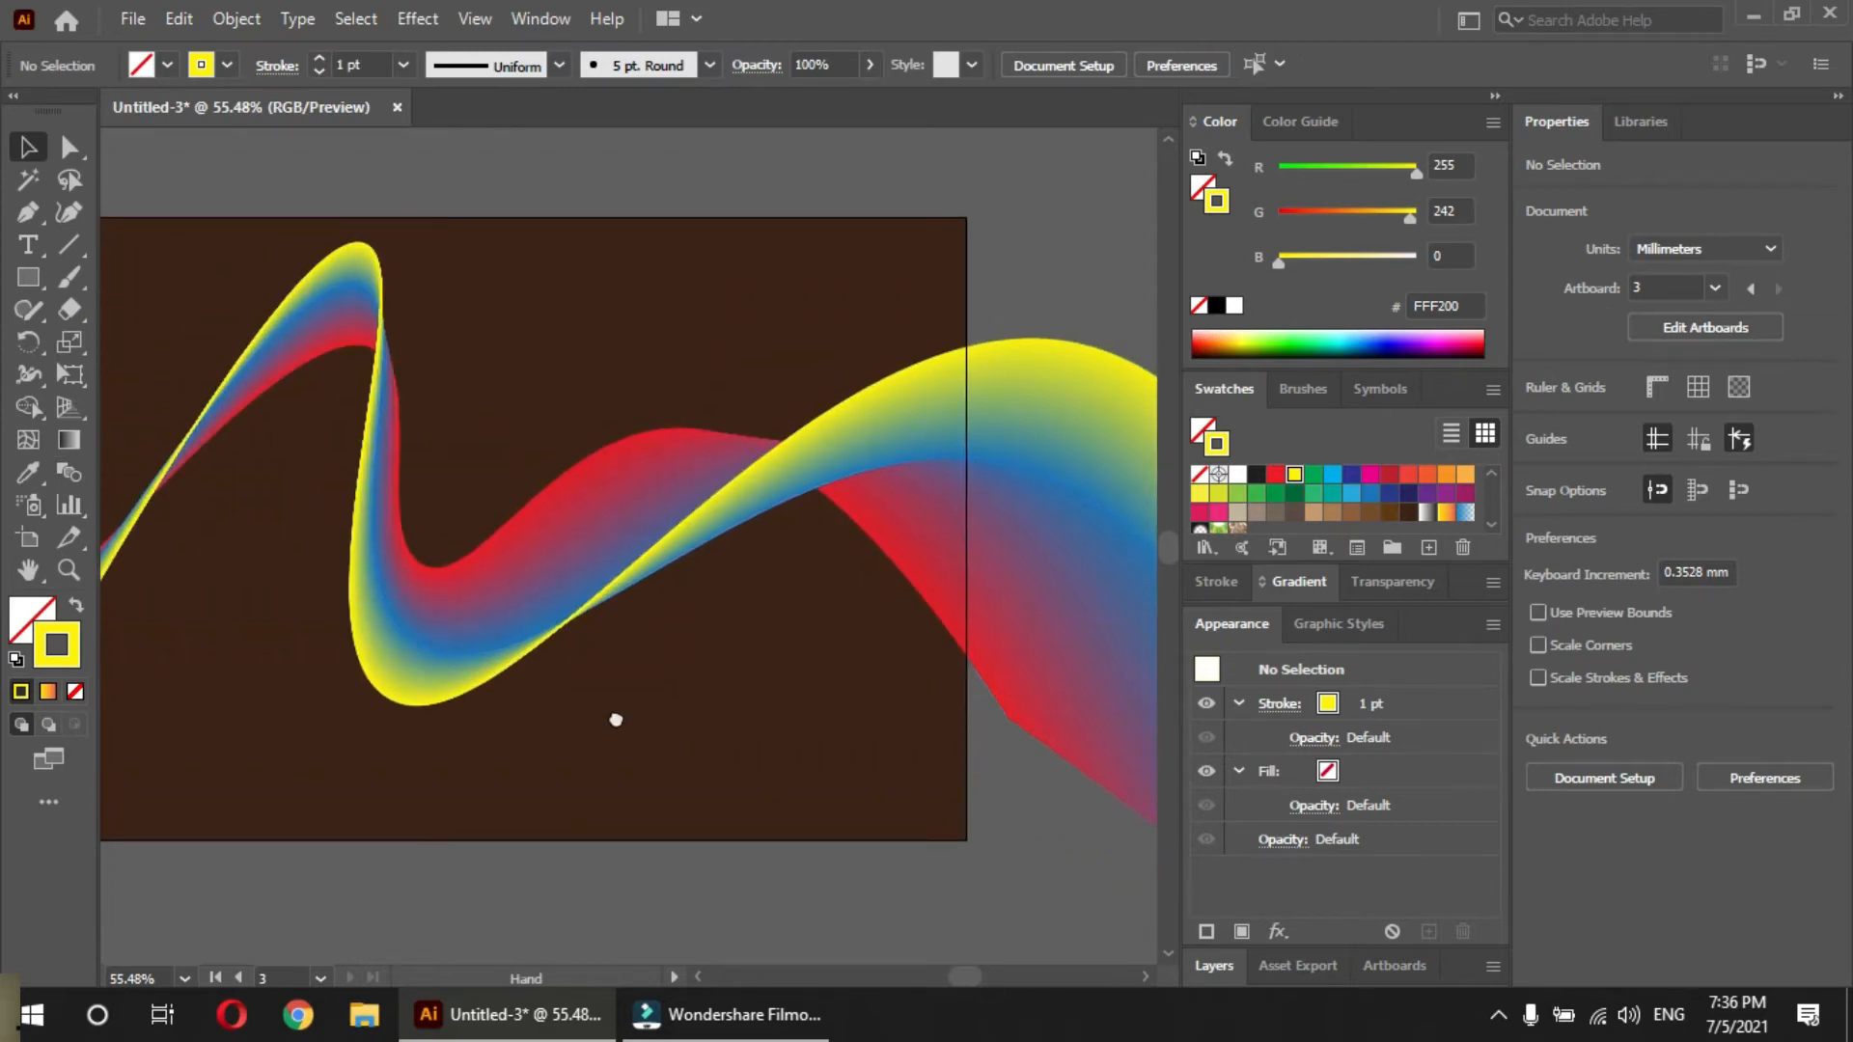
key(a)
click(615, 591)
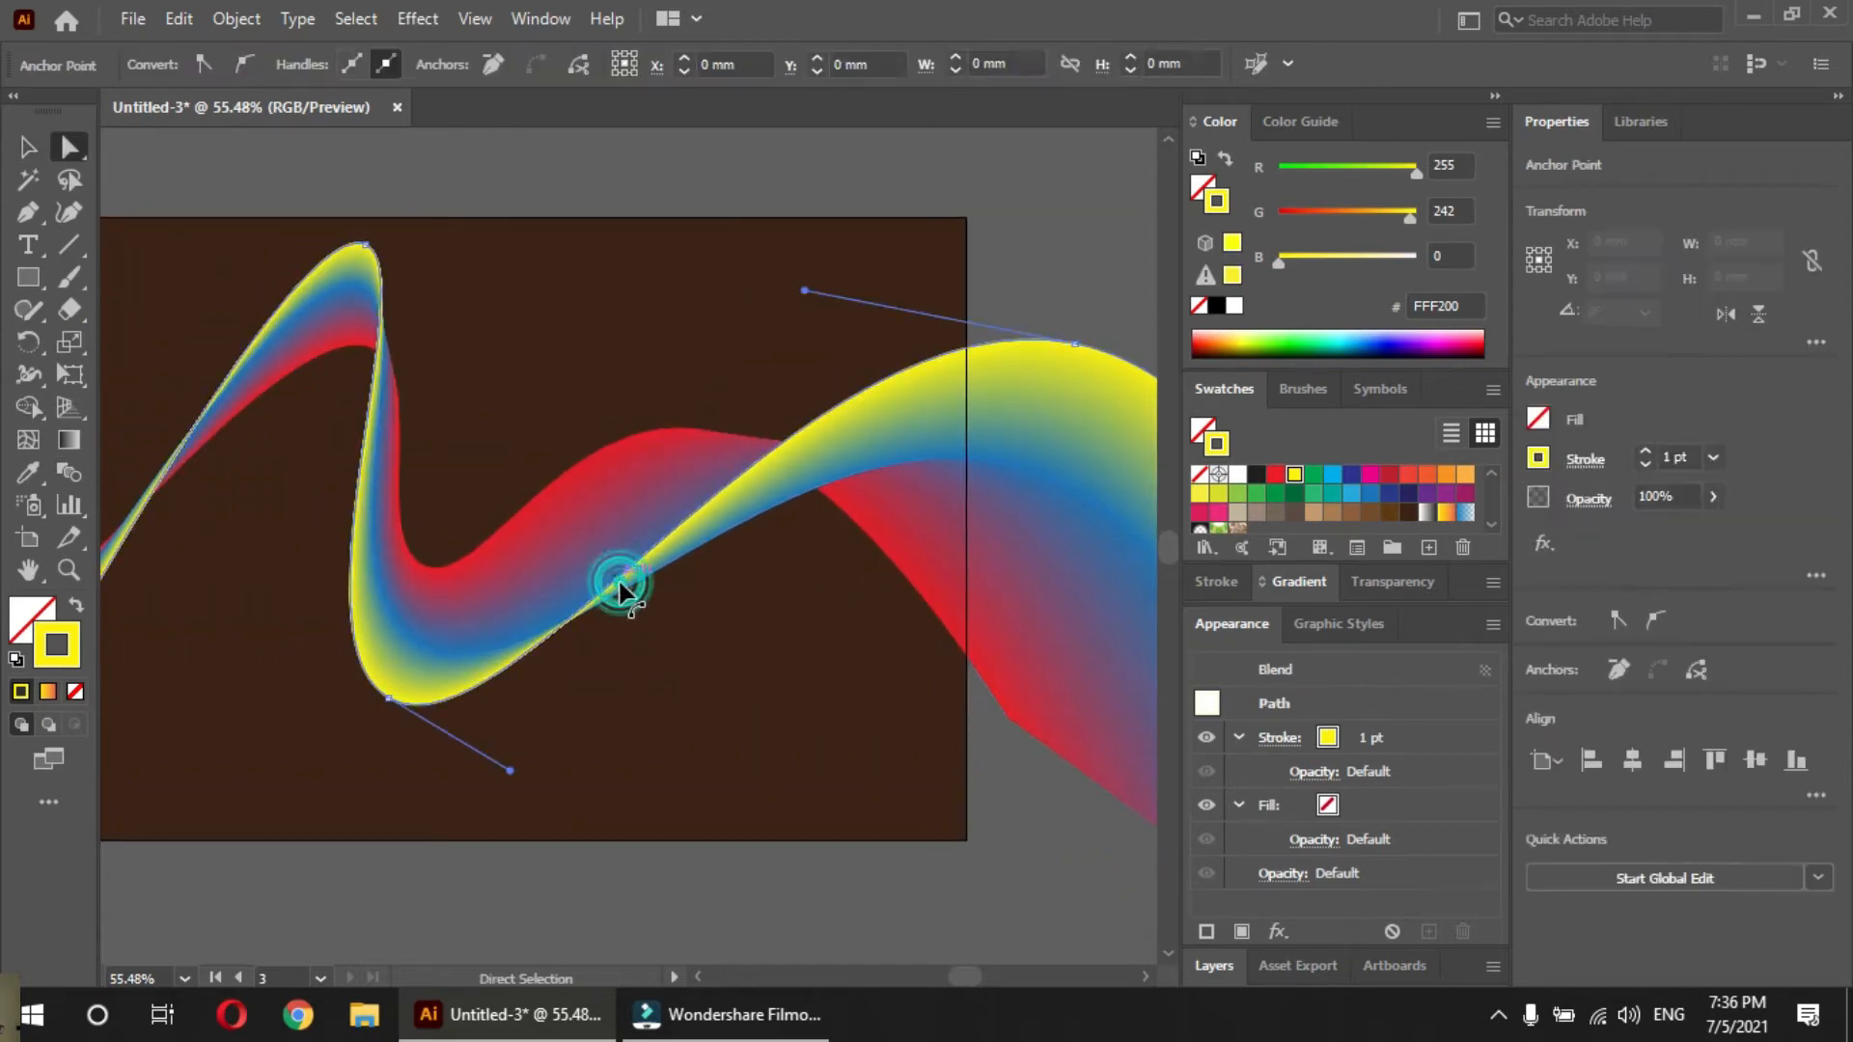
drag(389, 698, 403, 604)
click(387, 614)
click(1071, 345)
drag(806, 290, 583, 365)
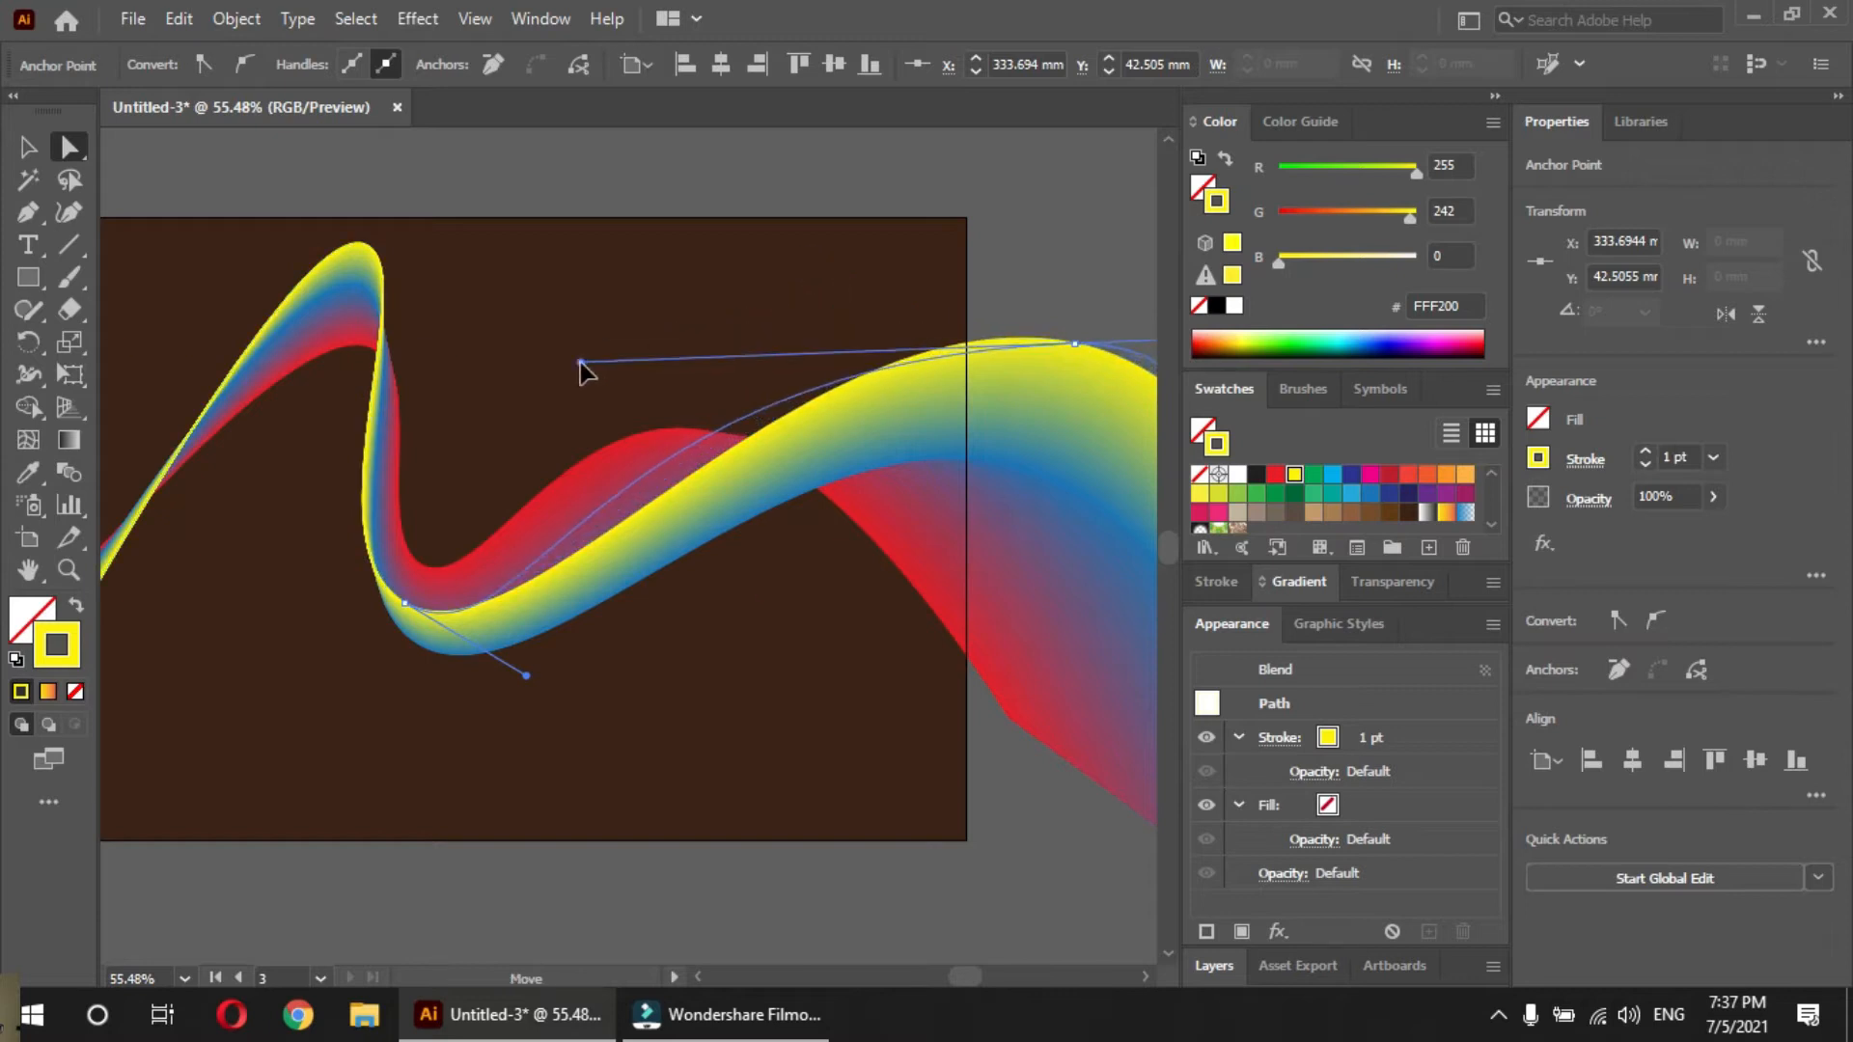
key(v)
click(1062, 247)
Add a fourth A4 landscape artboard of 297 x 210 mm beside the dark brown one and leave artboard editing
drag(784, 570, 340, 547)
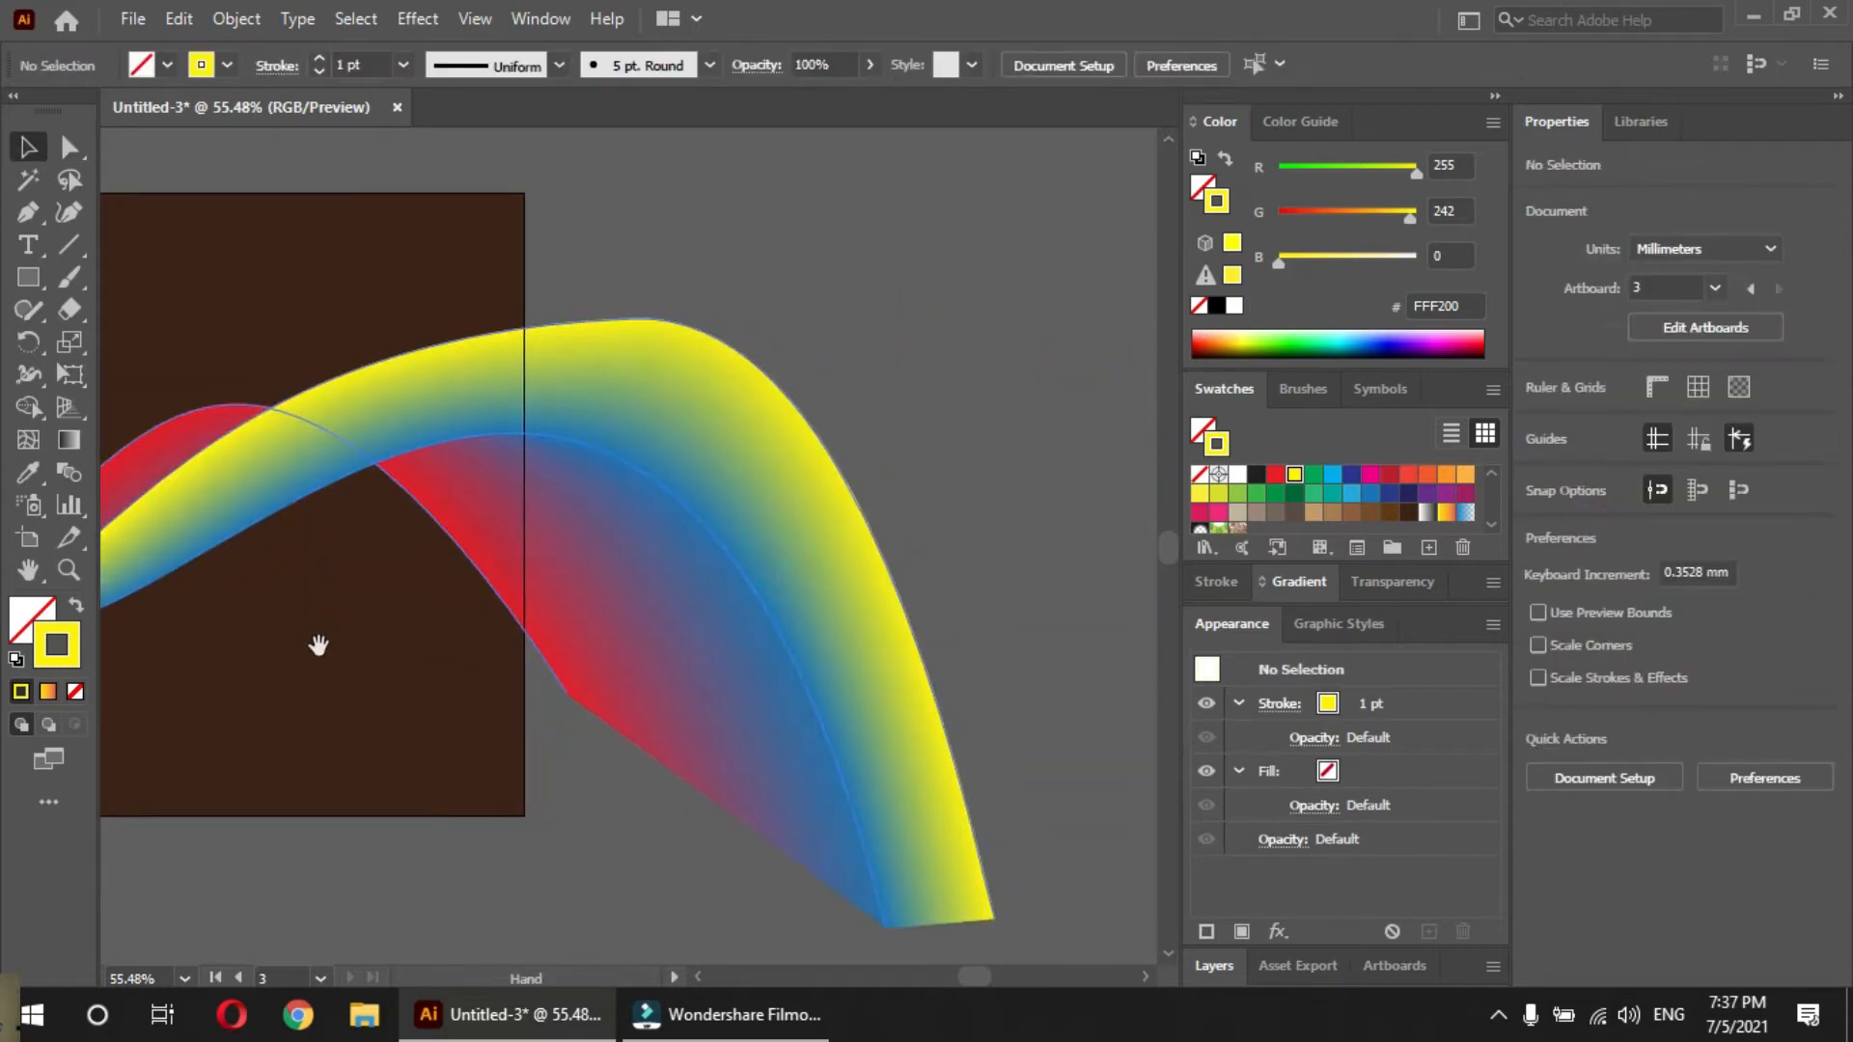
drag(380, 650, 981, 682)
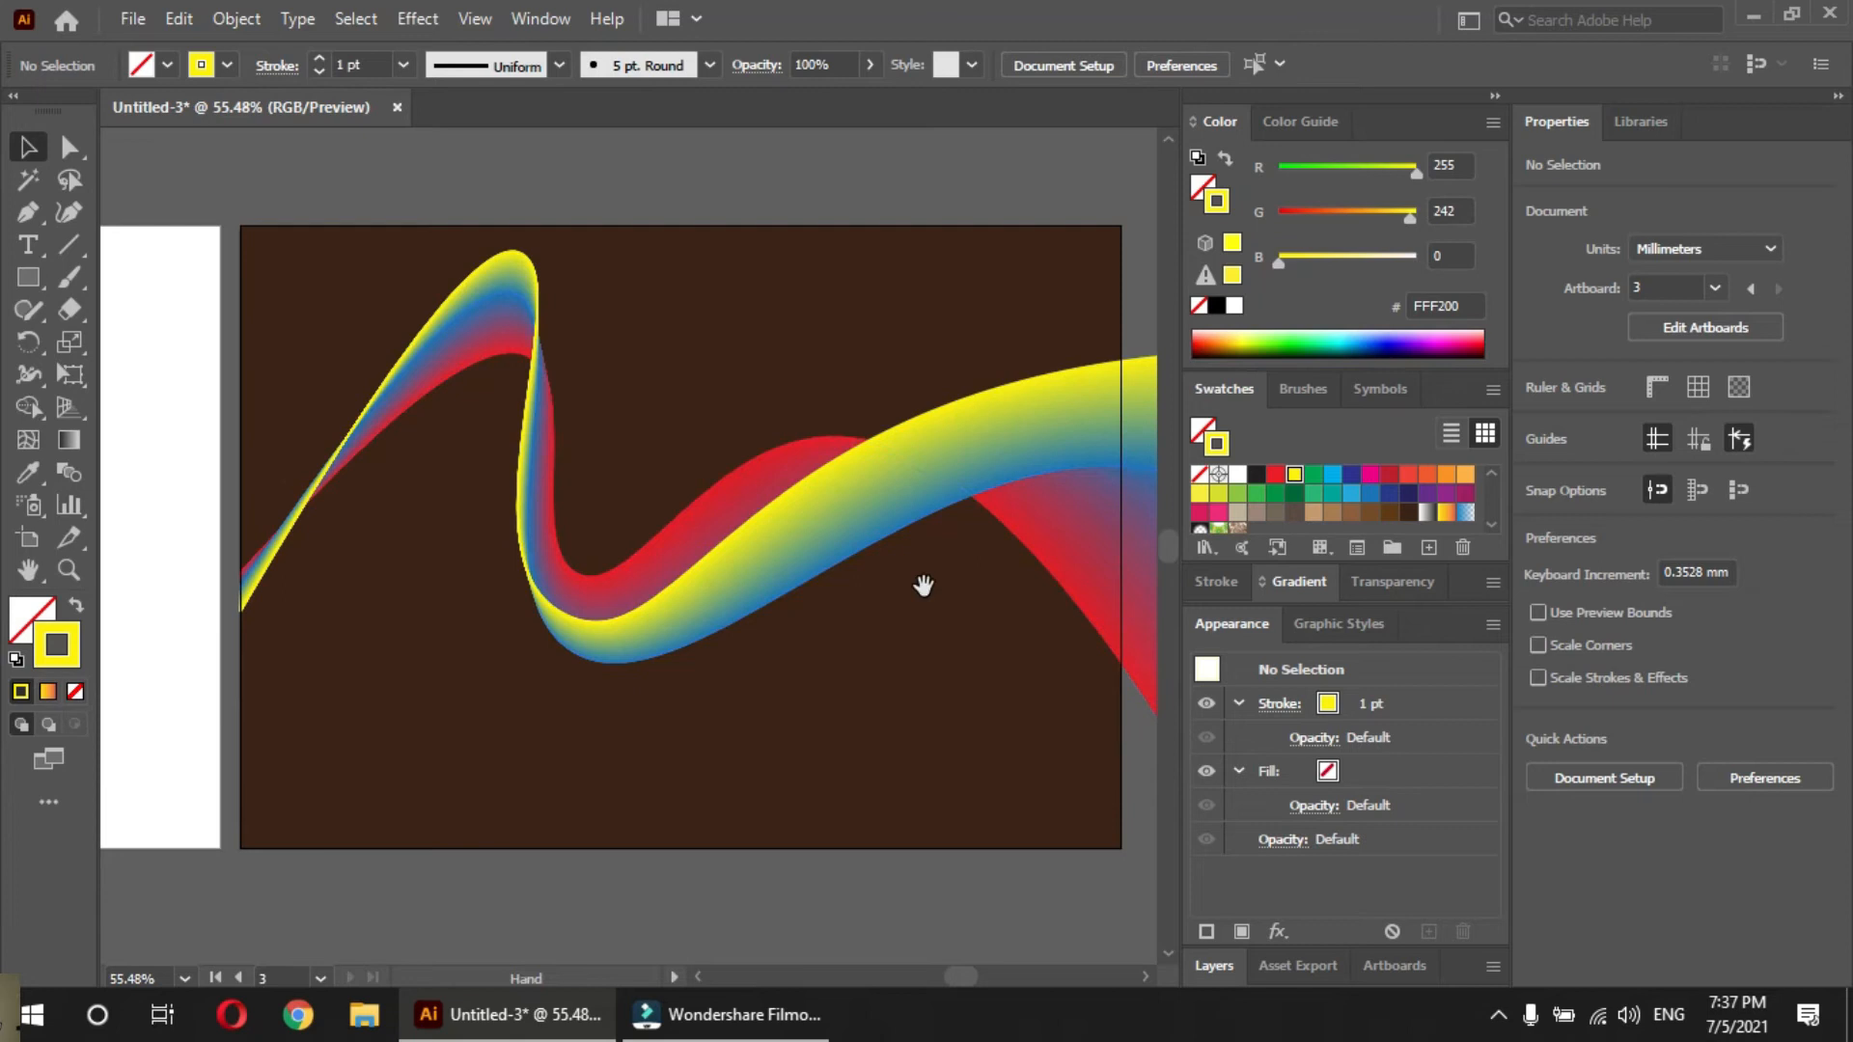
scroll(845, 712, down, 10)
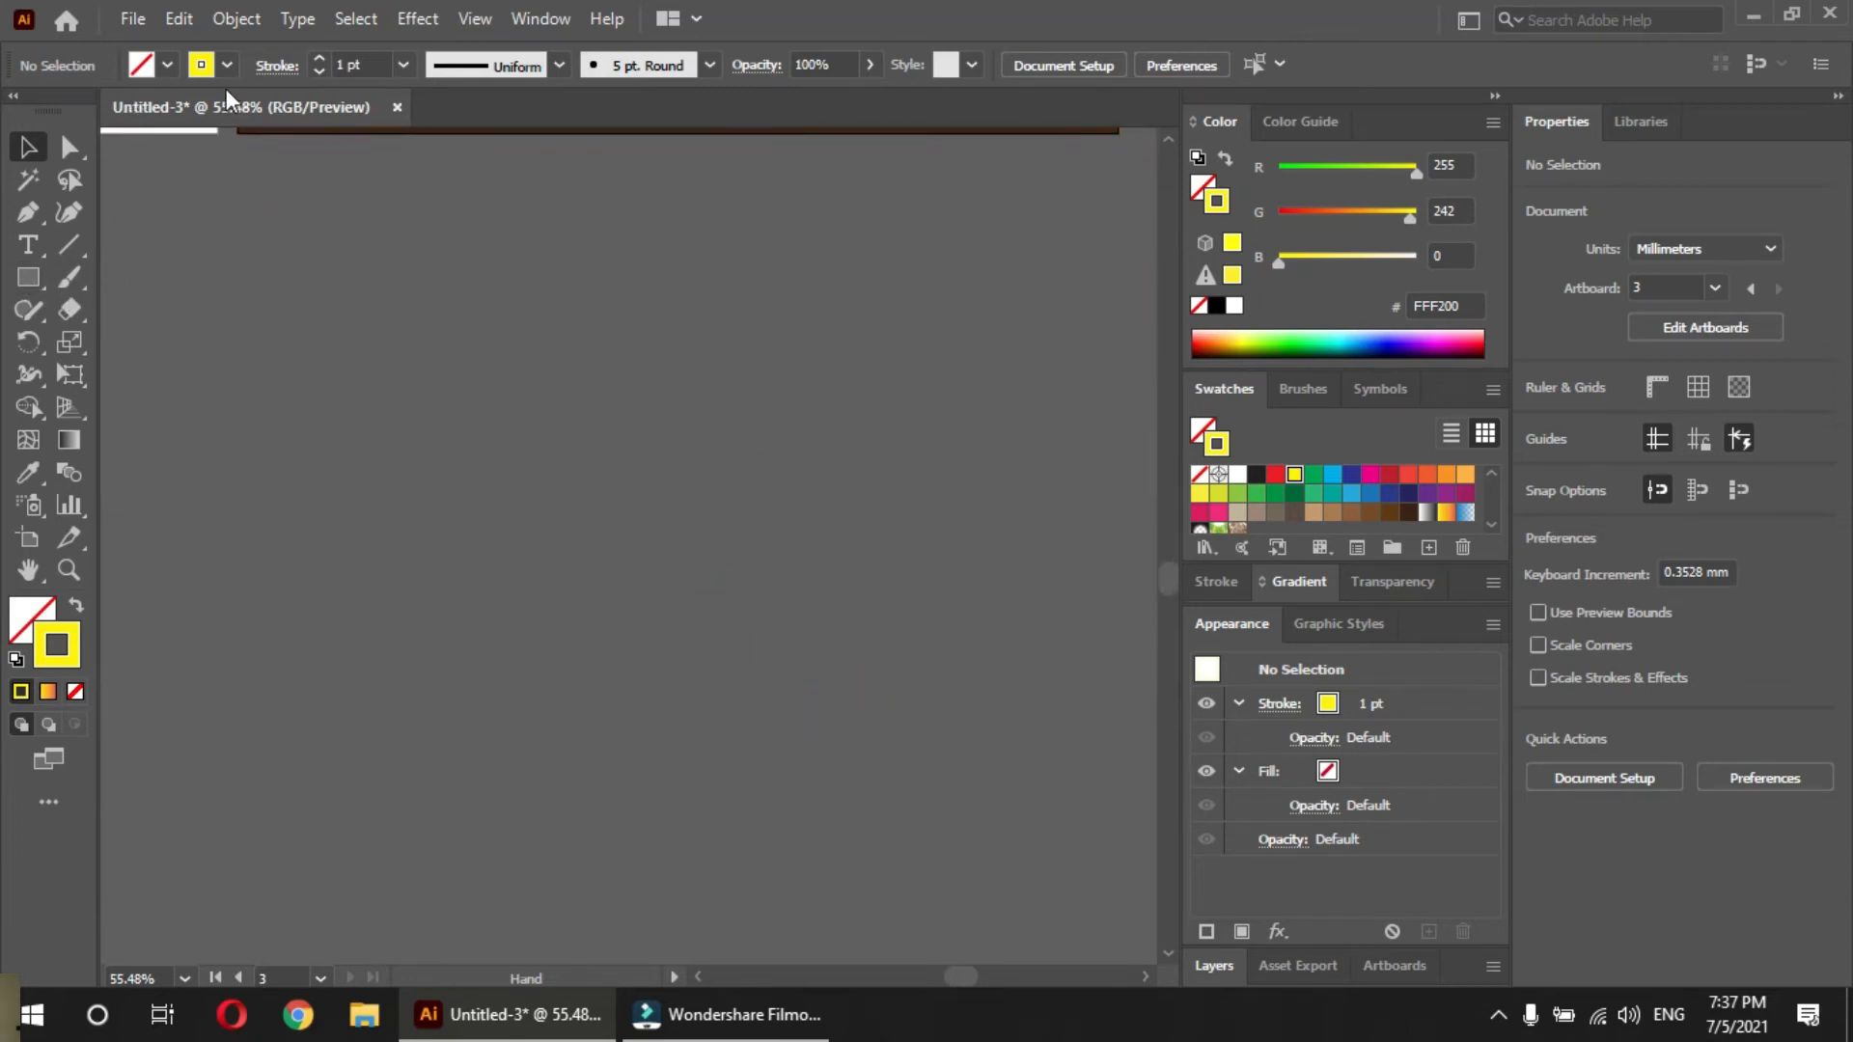
click(29, 539)
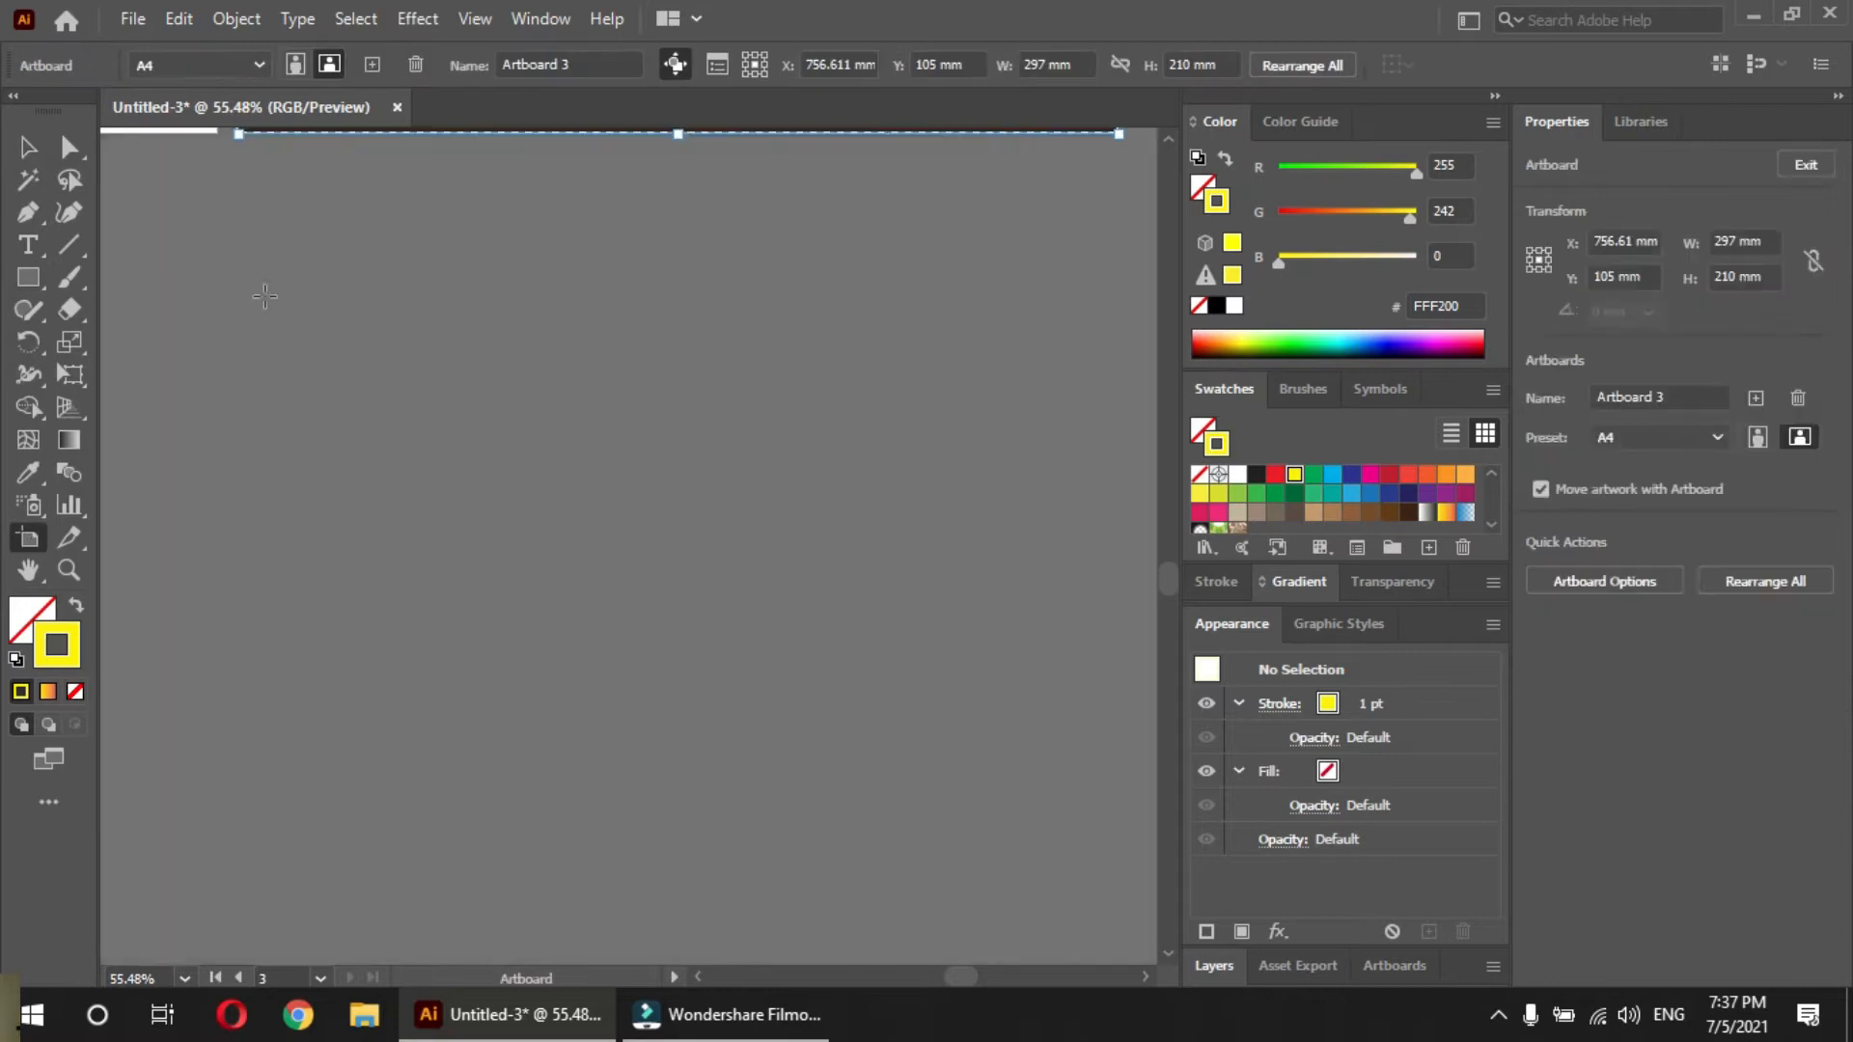
click(368, 64)
drag(799, 339, 861, 302)
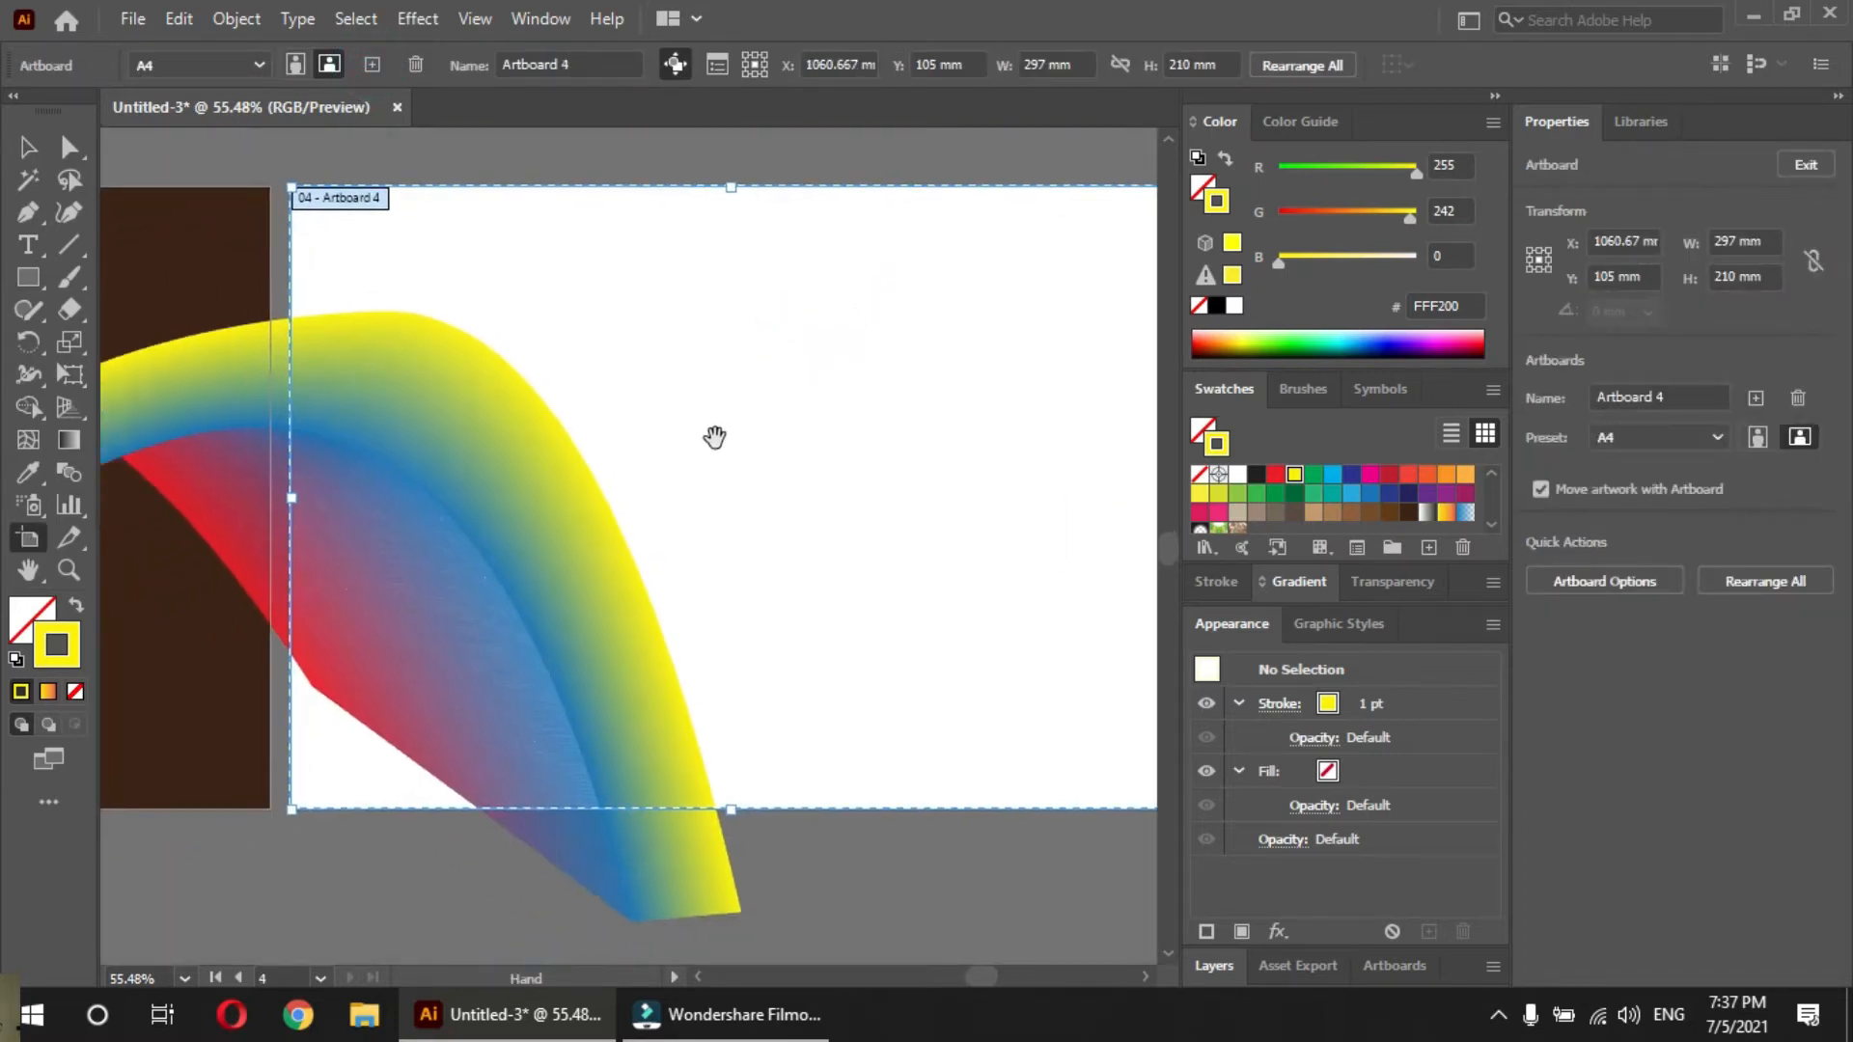
key(v)
click(627, 526)
Cover the new artboard with a 297 x 210 mm rectangle without a stroke and fill it with purple 662D91
drag(739, 566, 228, 542)
click(620, 513)
drag(679, 431, 556, 433)
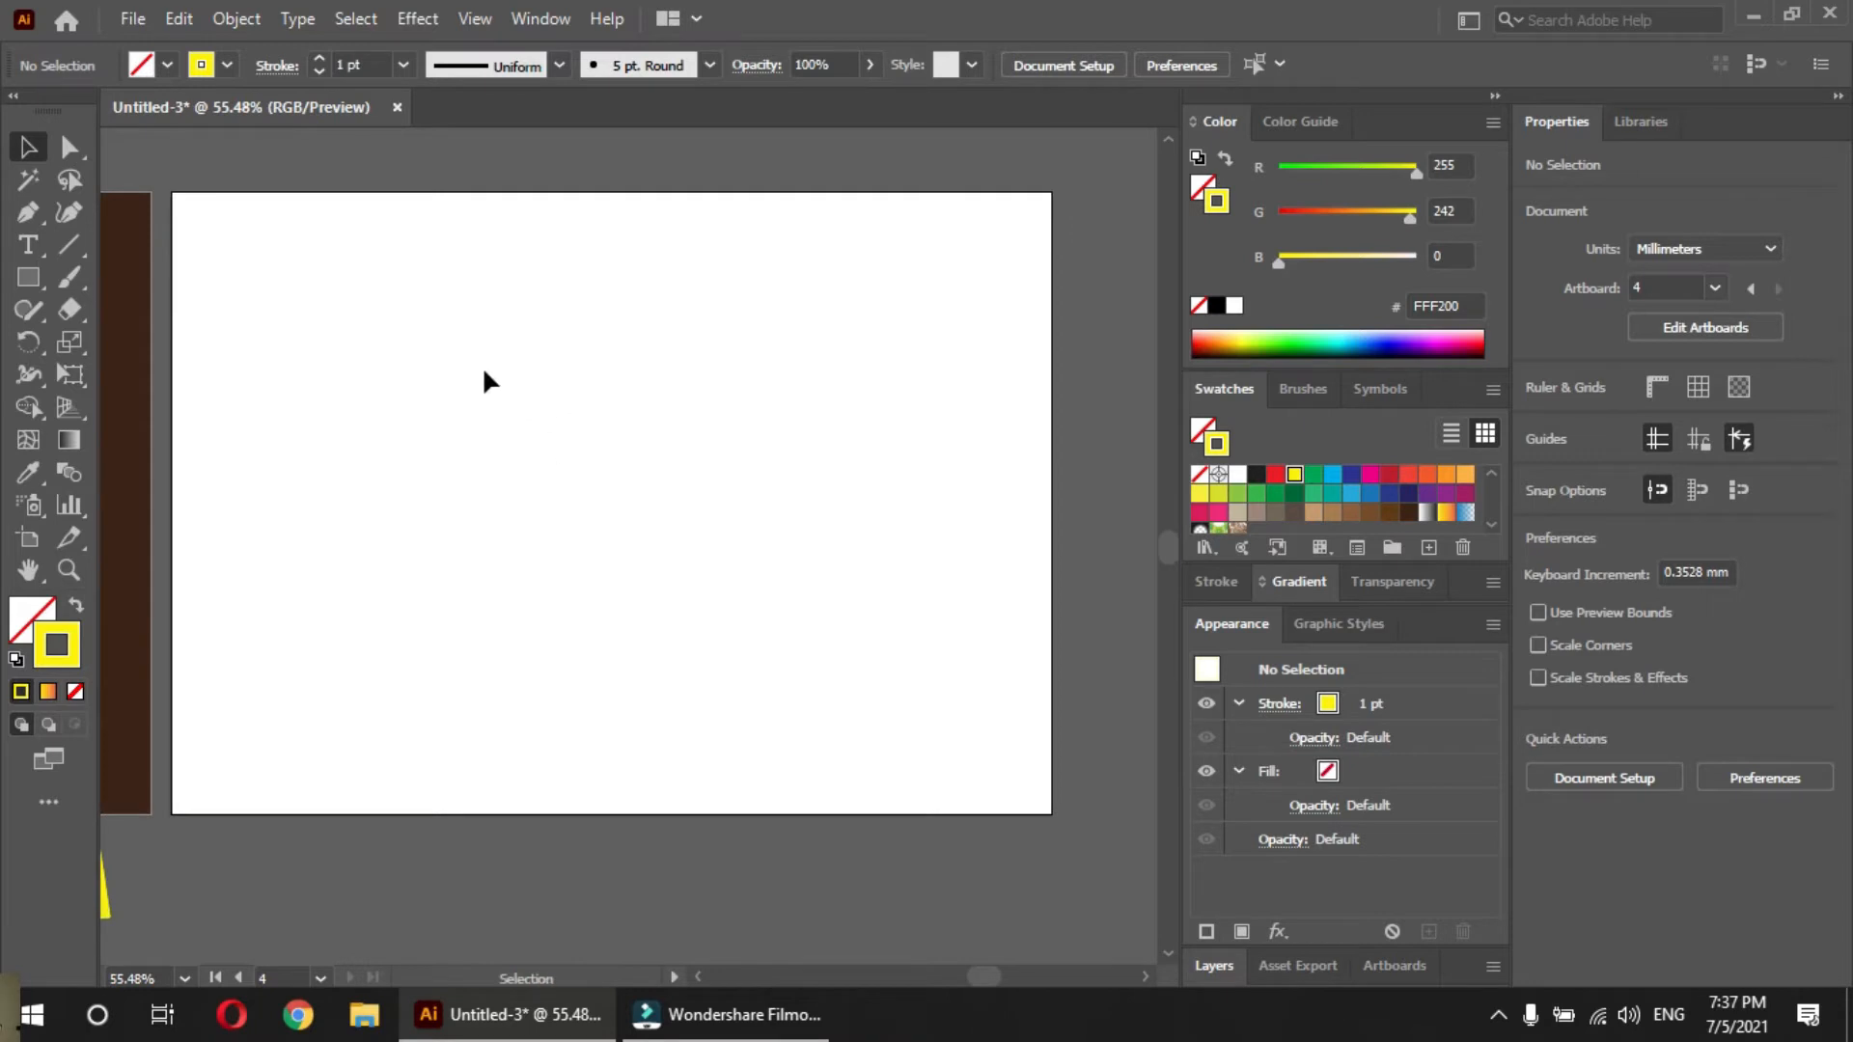
key(m)
drag(174, 193, 1053, 814)
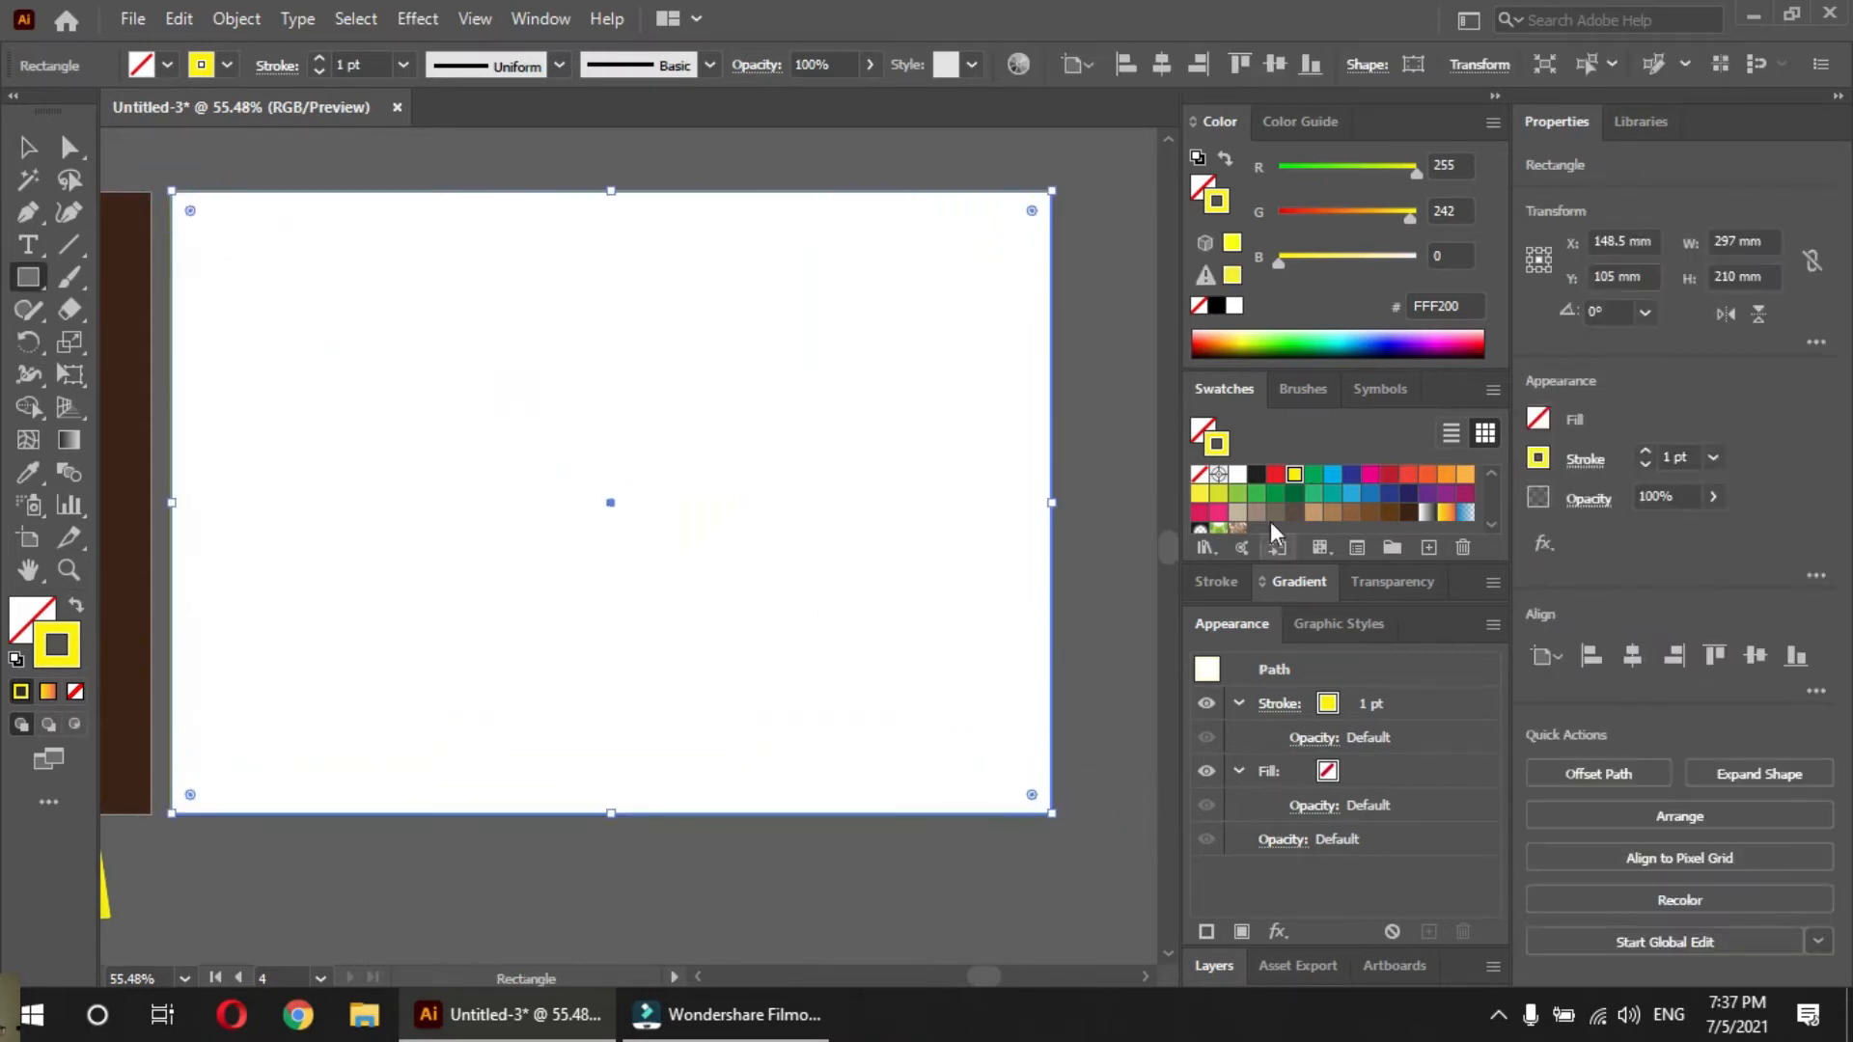
click(1200, 473)
click(1203, 428)
click(1428, 494)
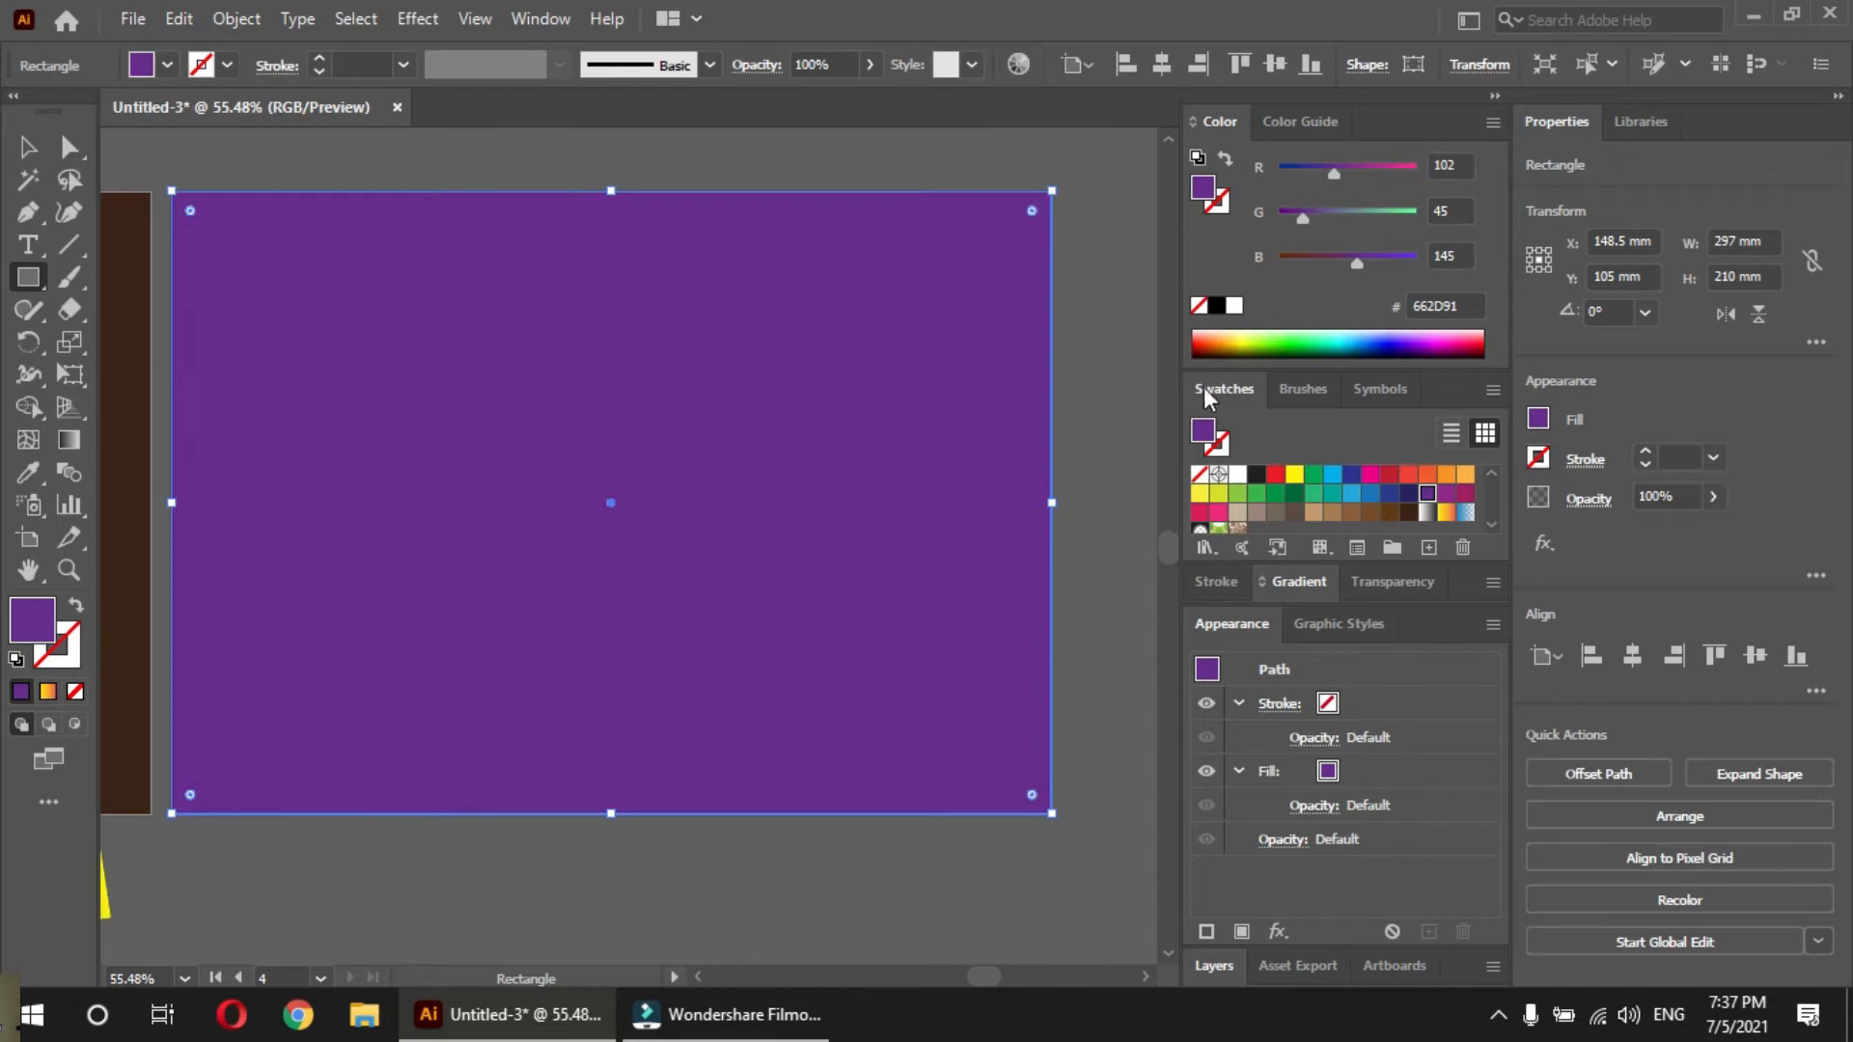
Fill the rectangle with the orange gradient from the Brights gradient library, close the library, and clear the selection
click(1202, 546)
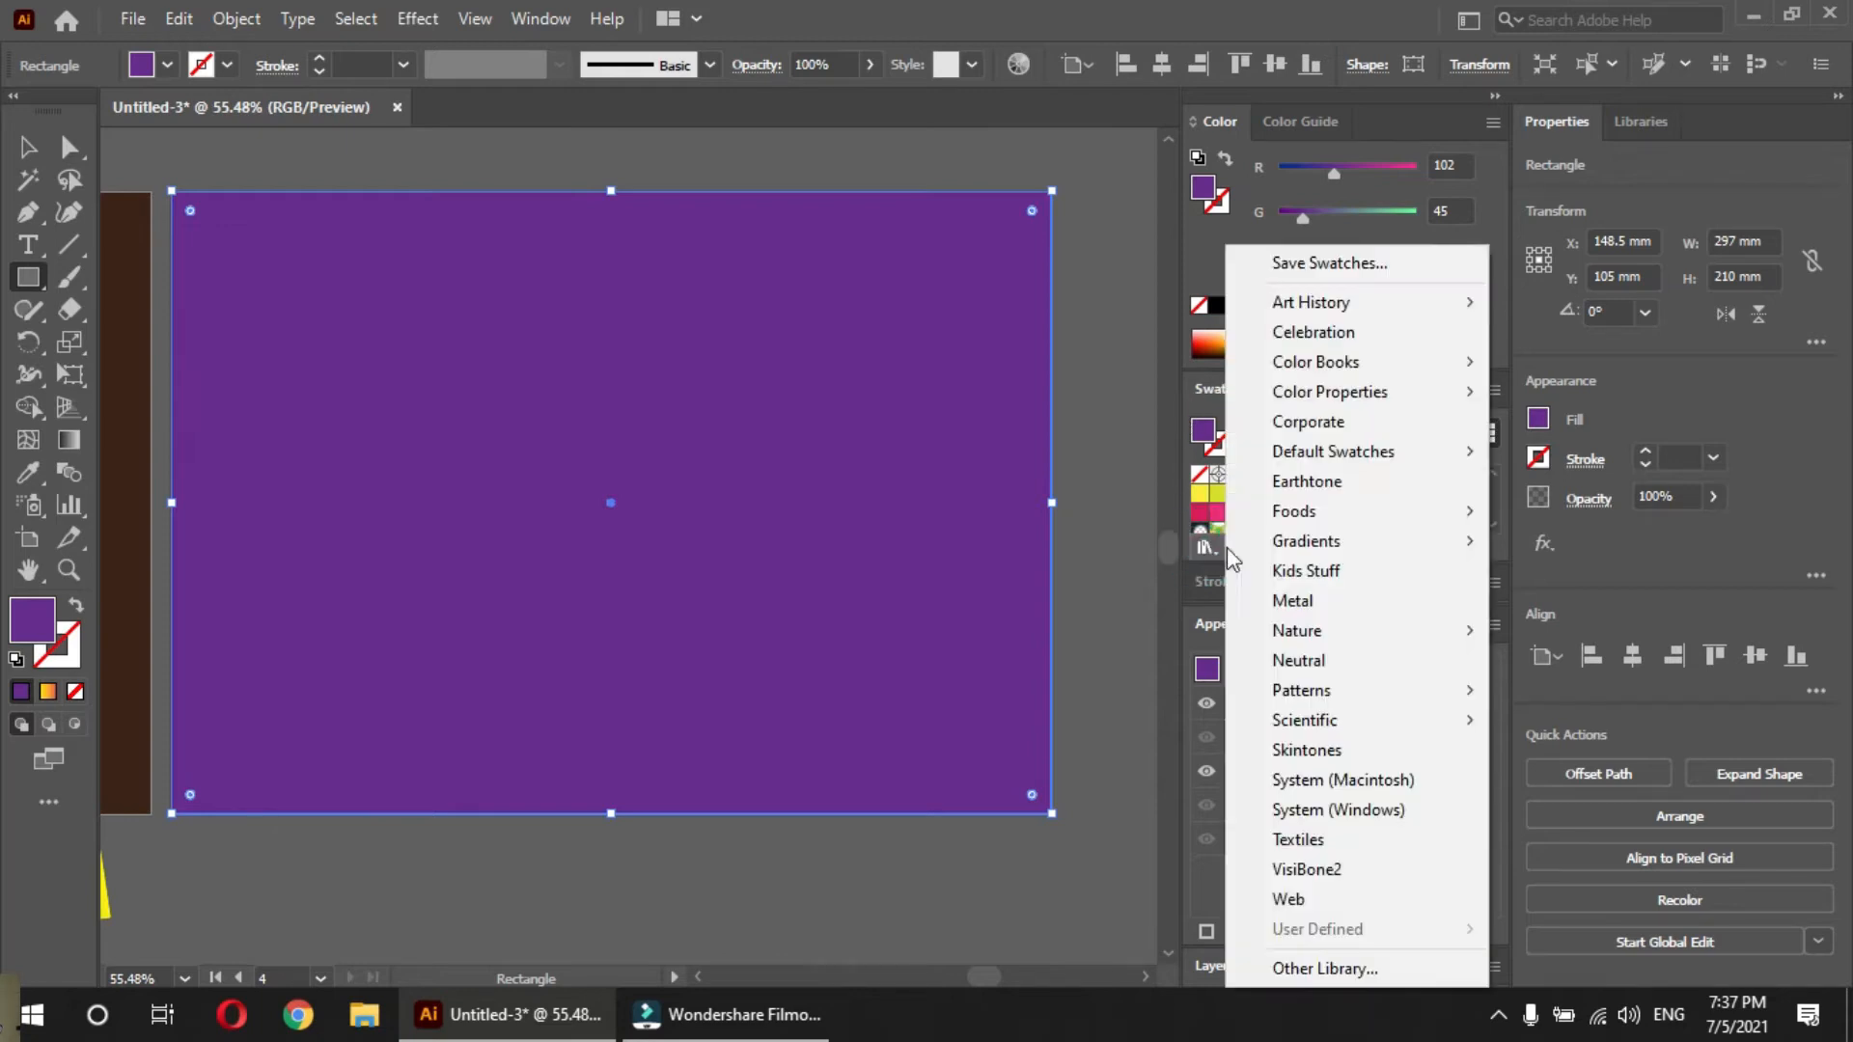
mouse_move(1313, 542)
click(1536, 425)
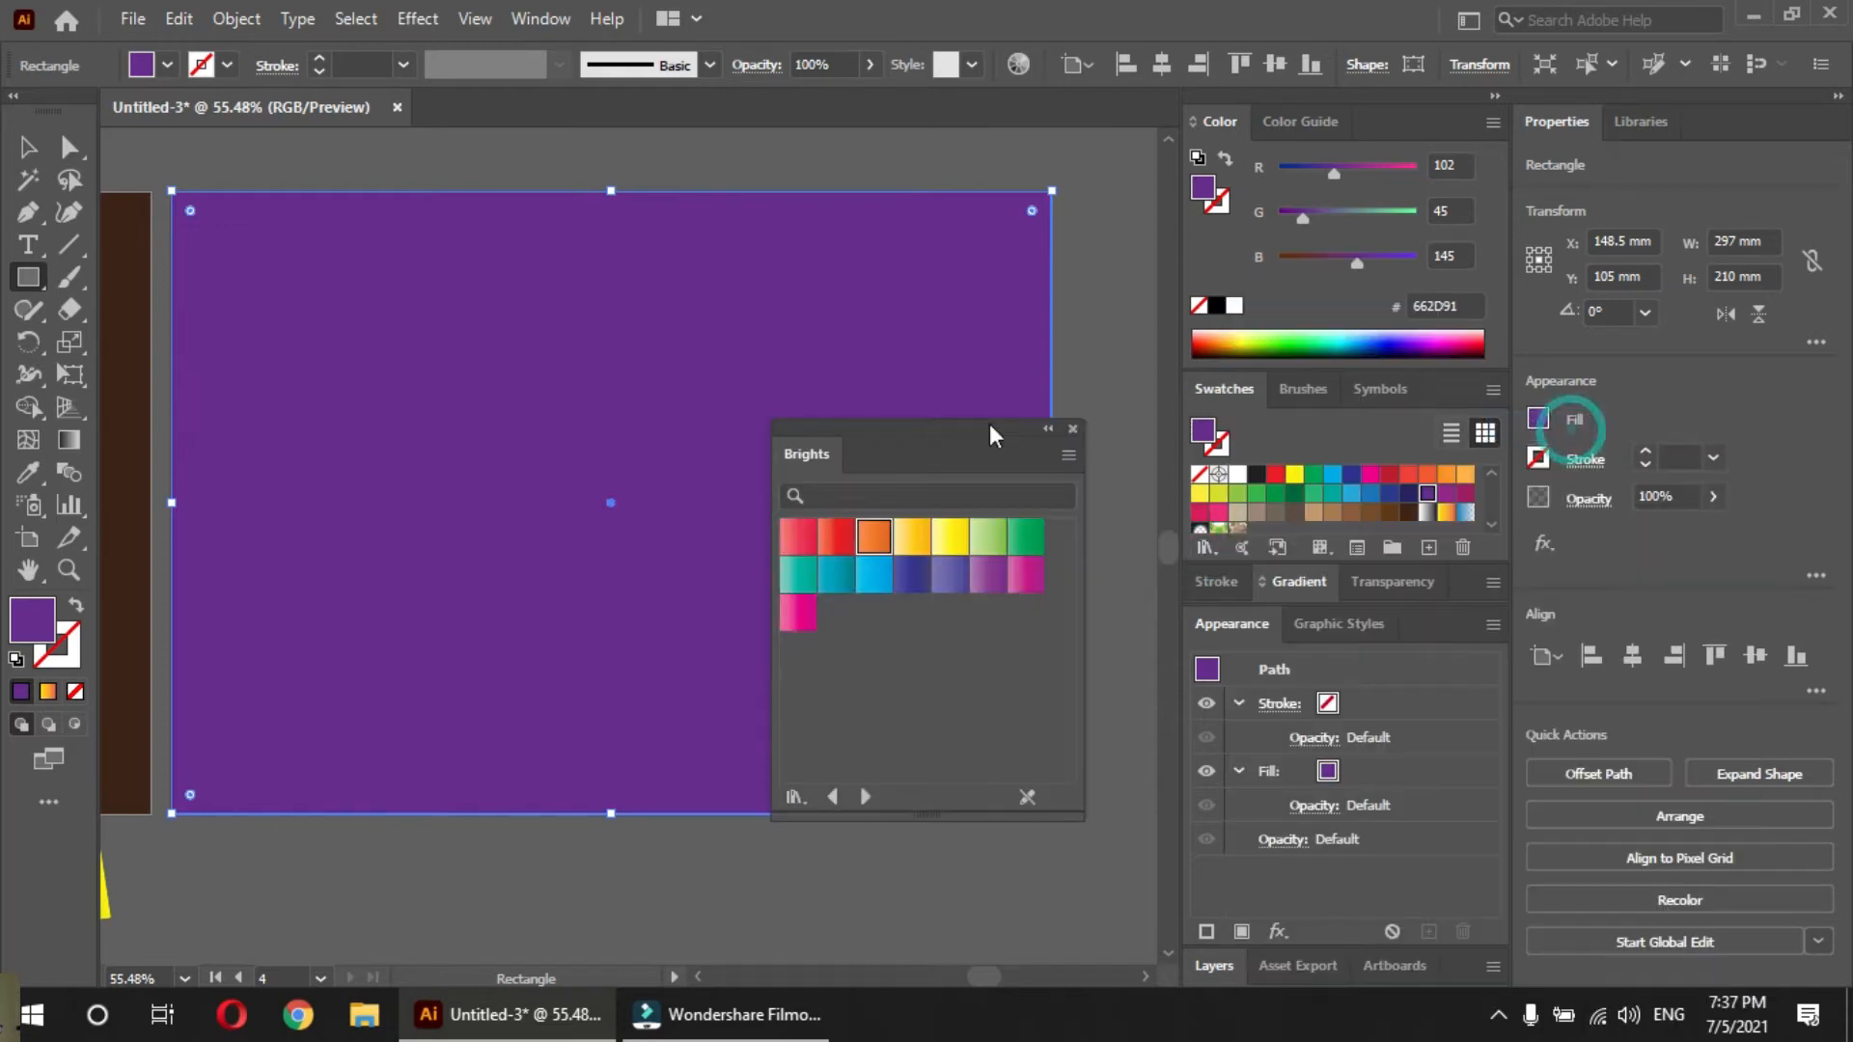
click(878, 546)
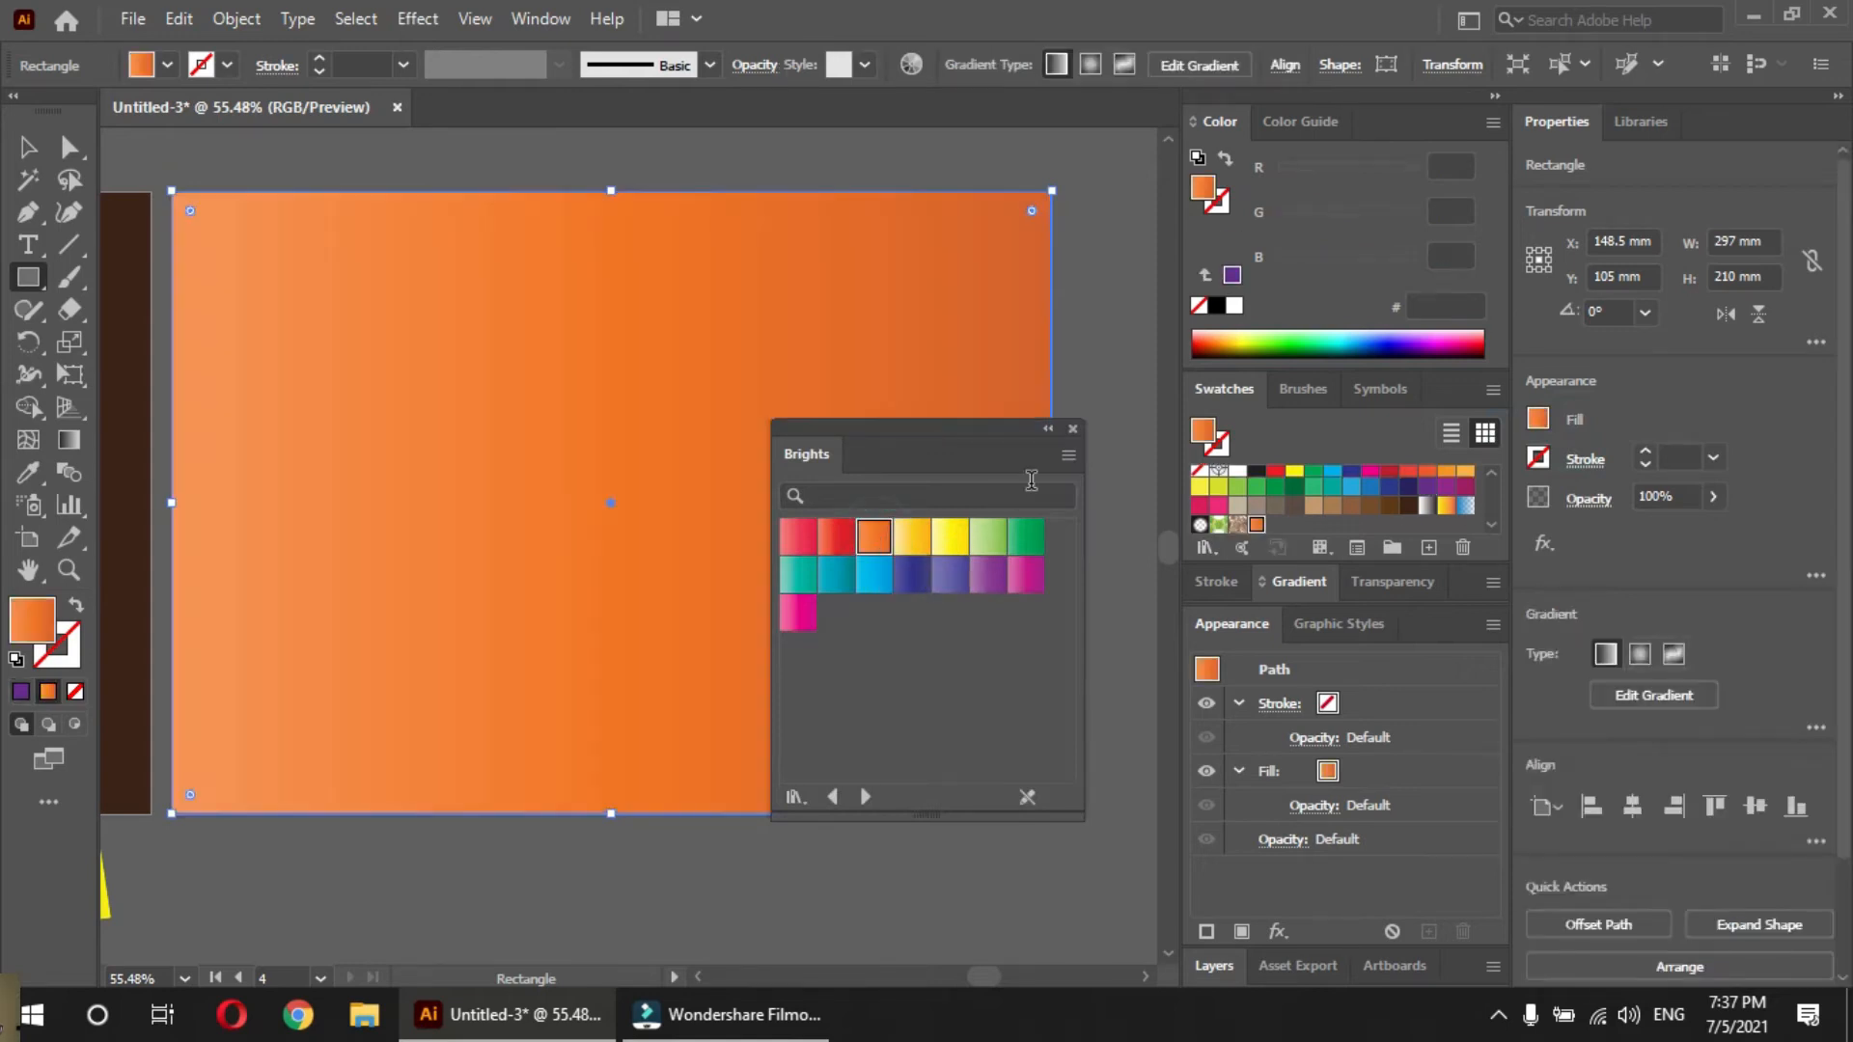
click(1072, 429)
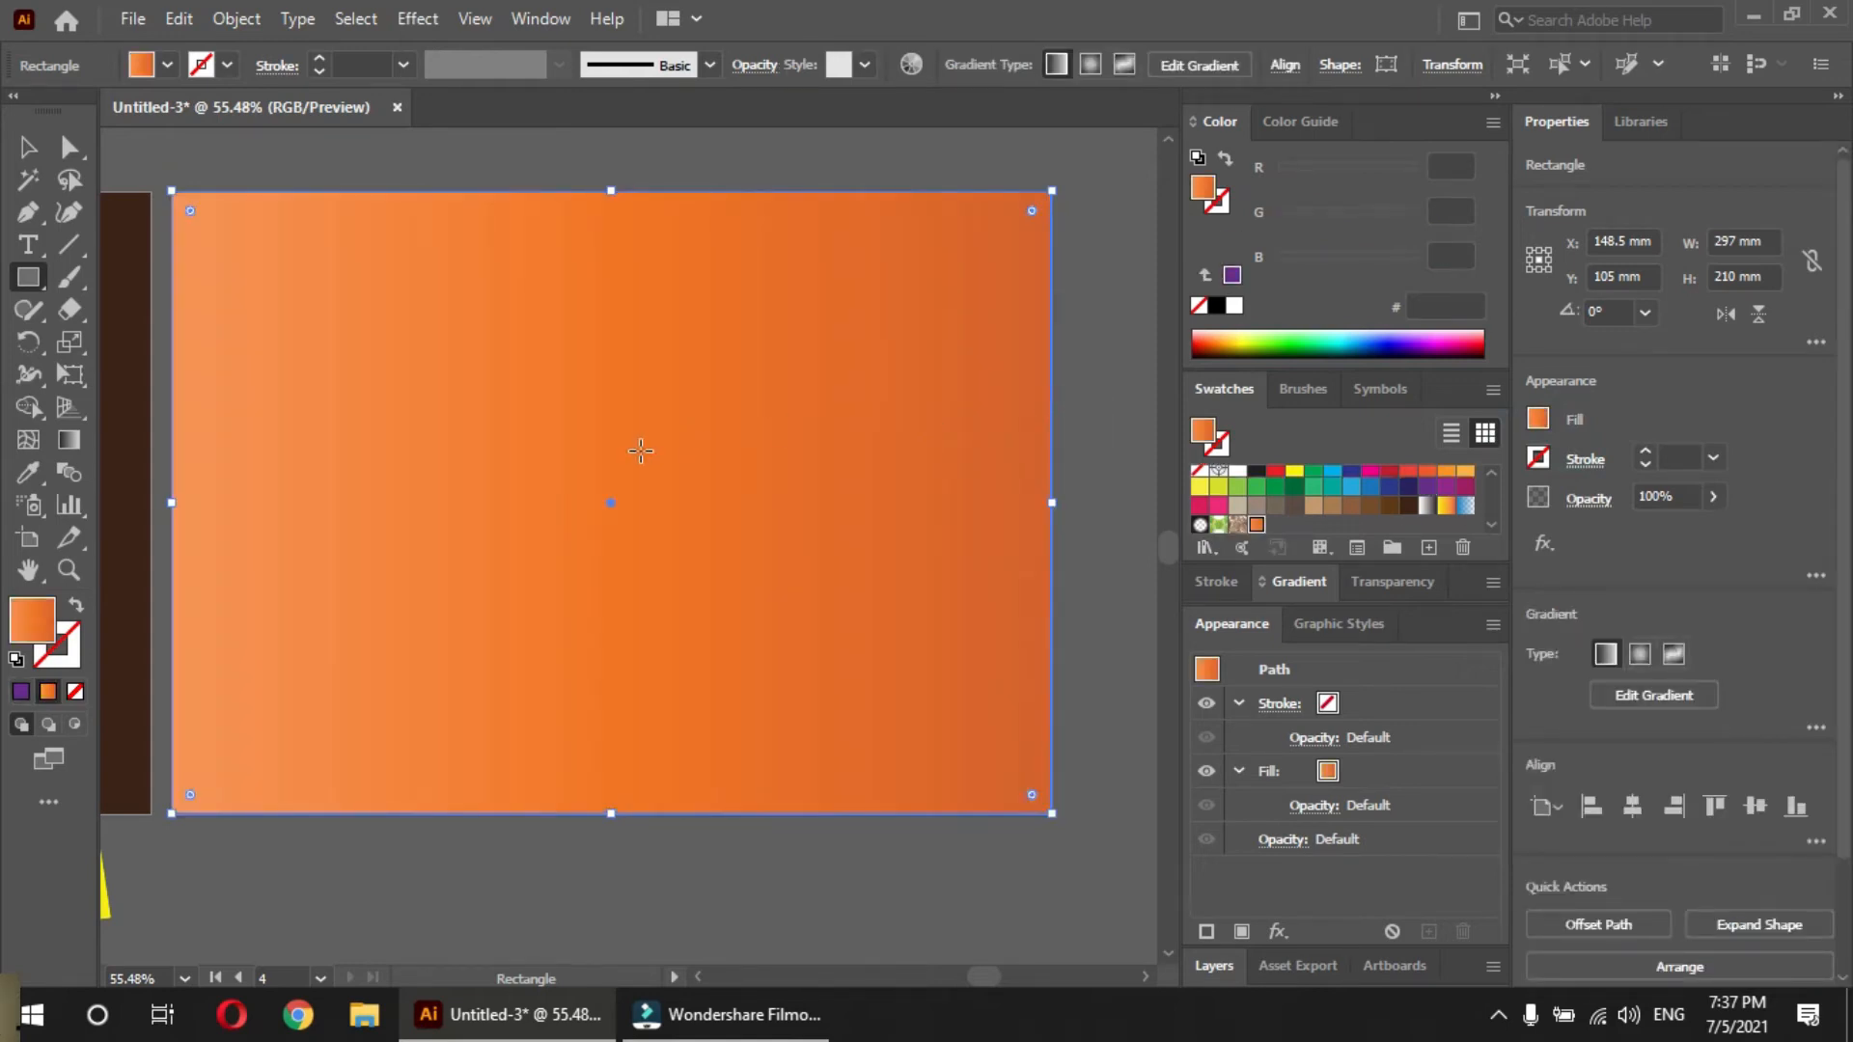
key(v)
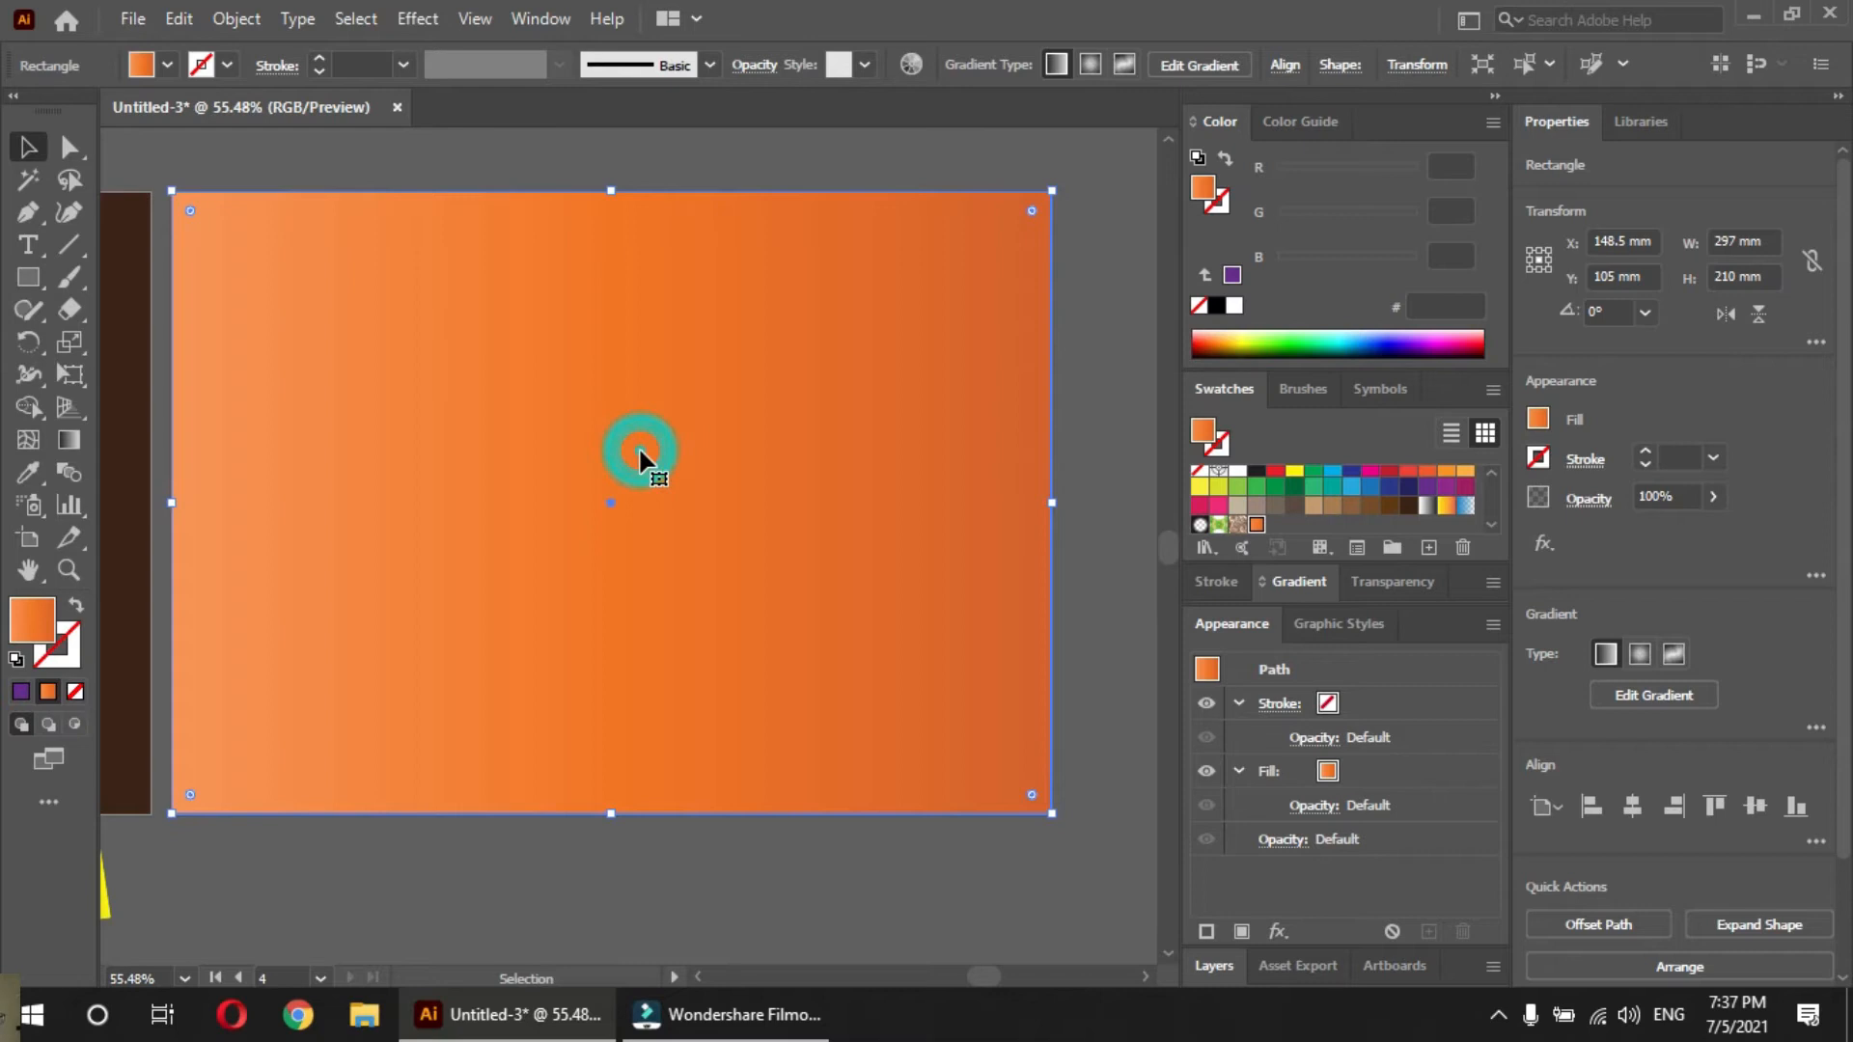
key(ctrl+shift+a)
Add the point text "LIVE3D" on the orange artboard and select it as an object
scroll(550, 526, up, 1)
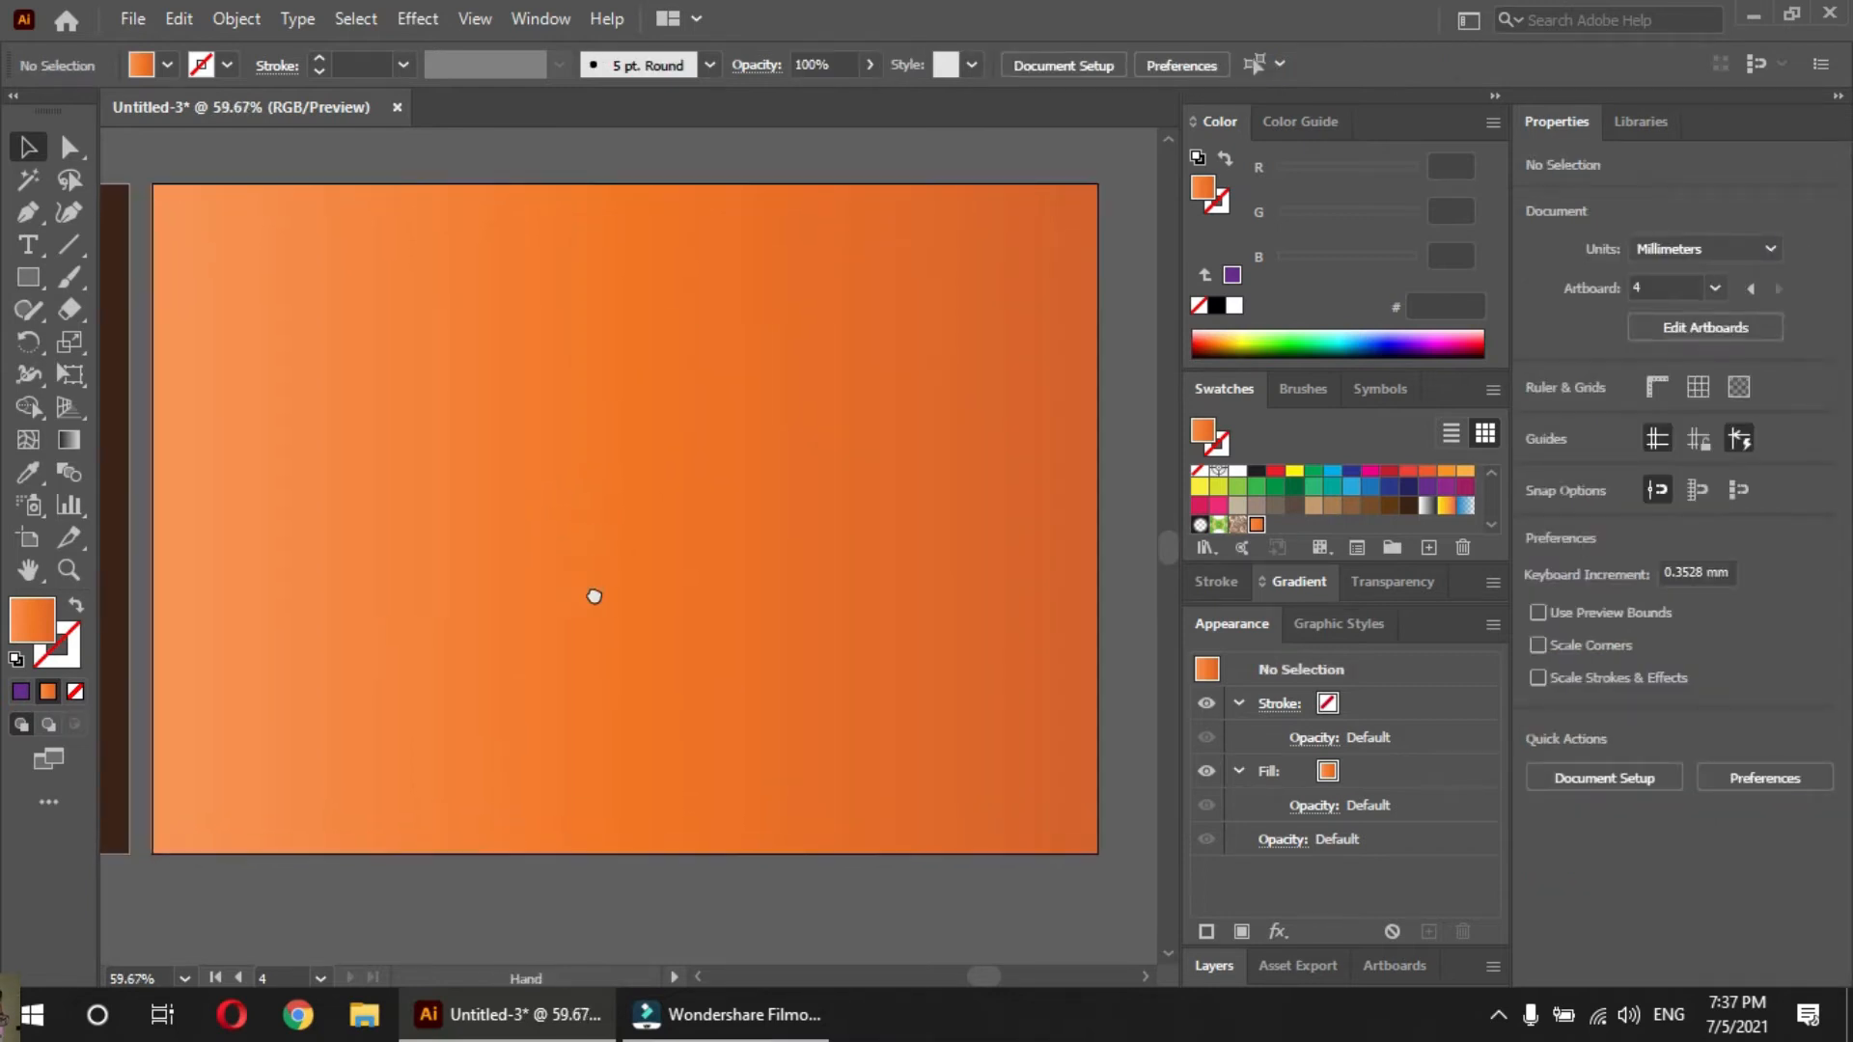
drag(594, 596, 604, 600)
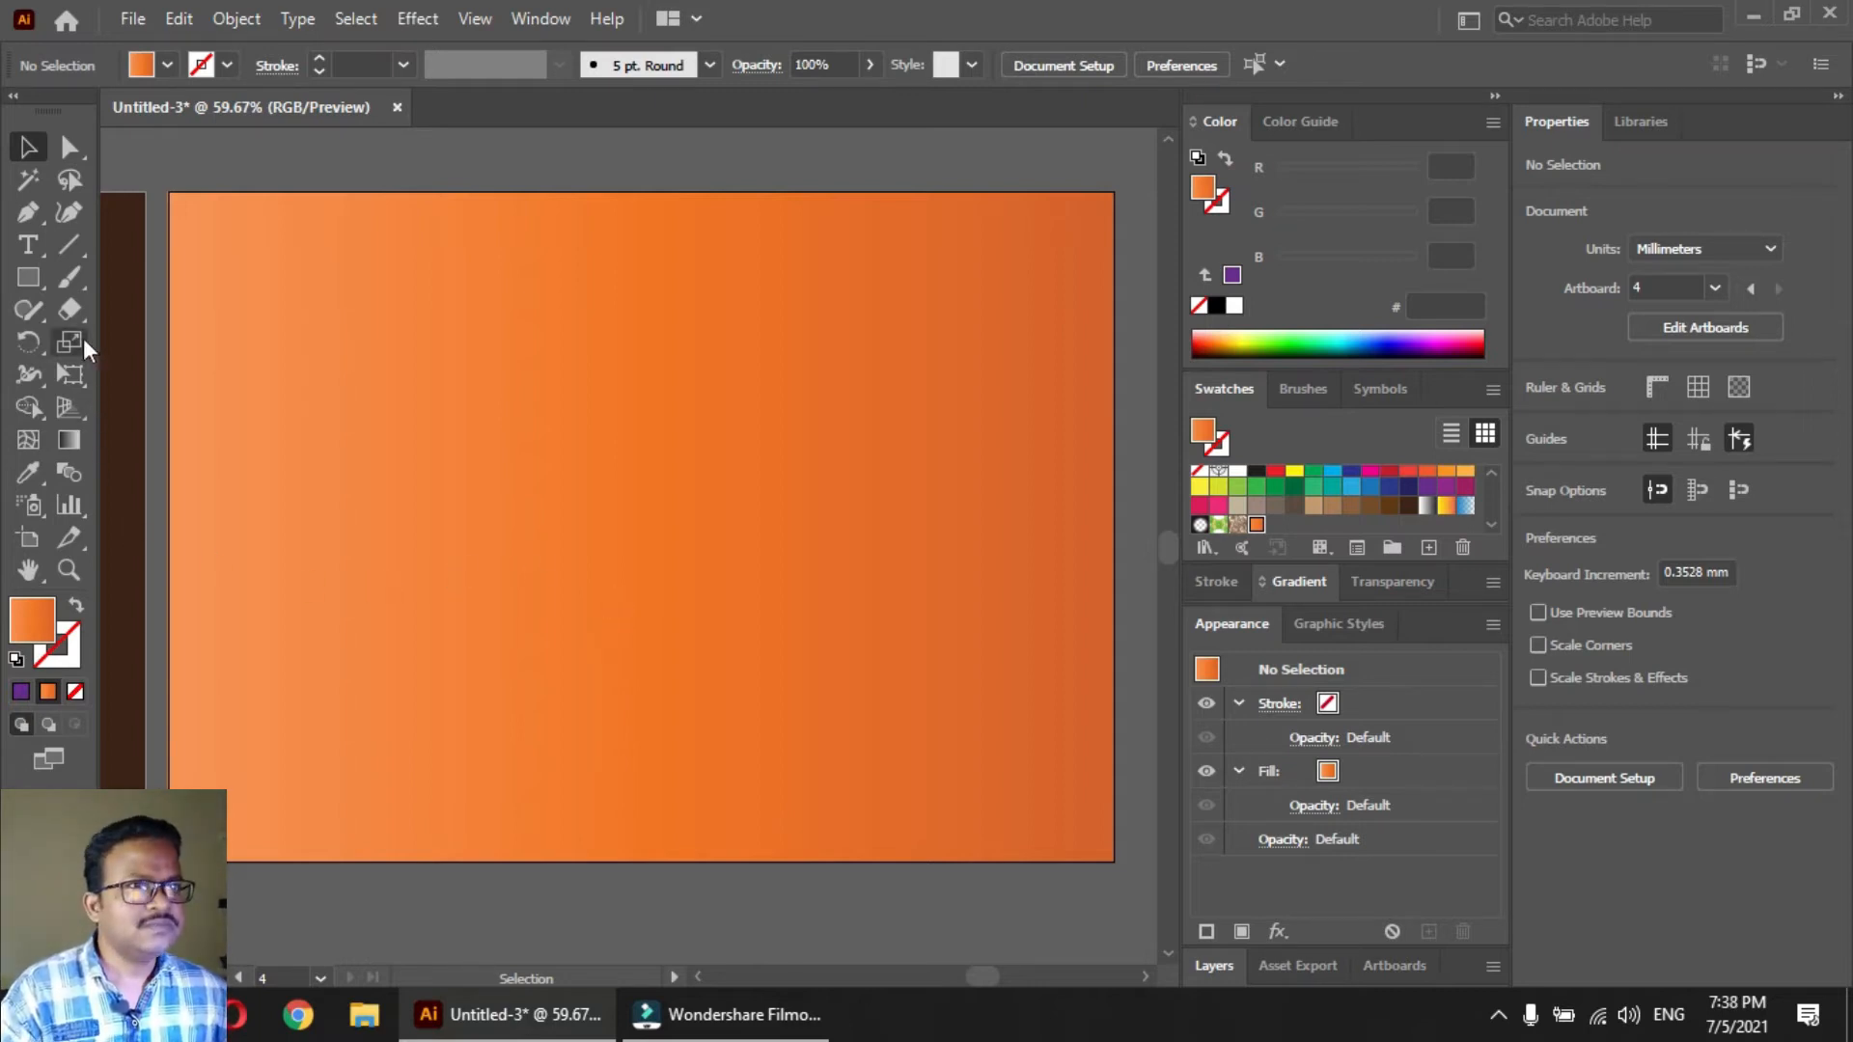
click(29, 241)
click(346, 559)
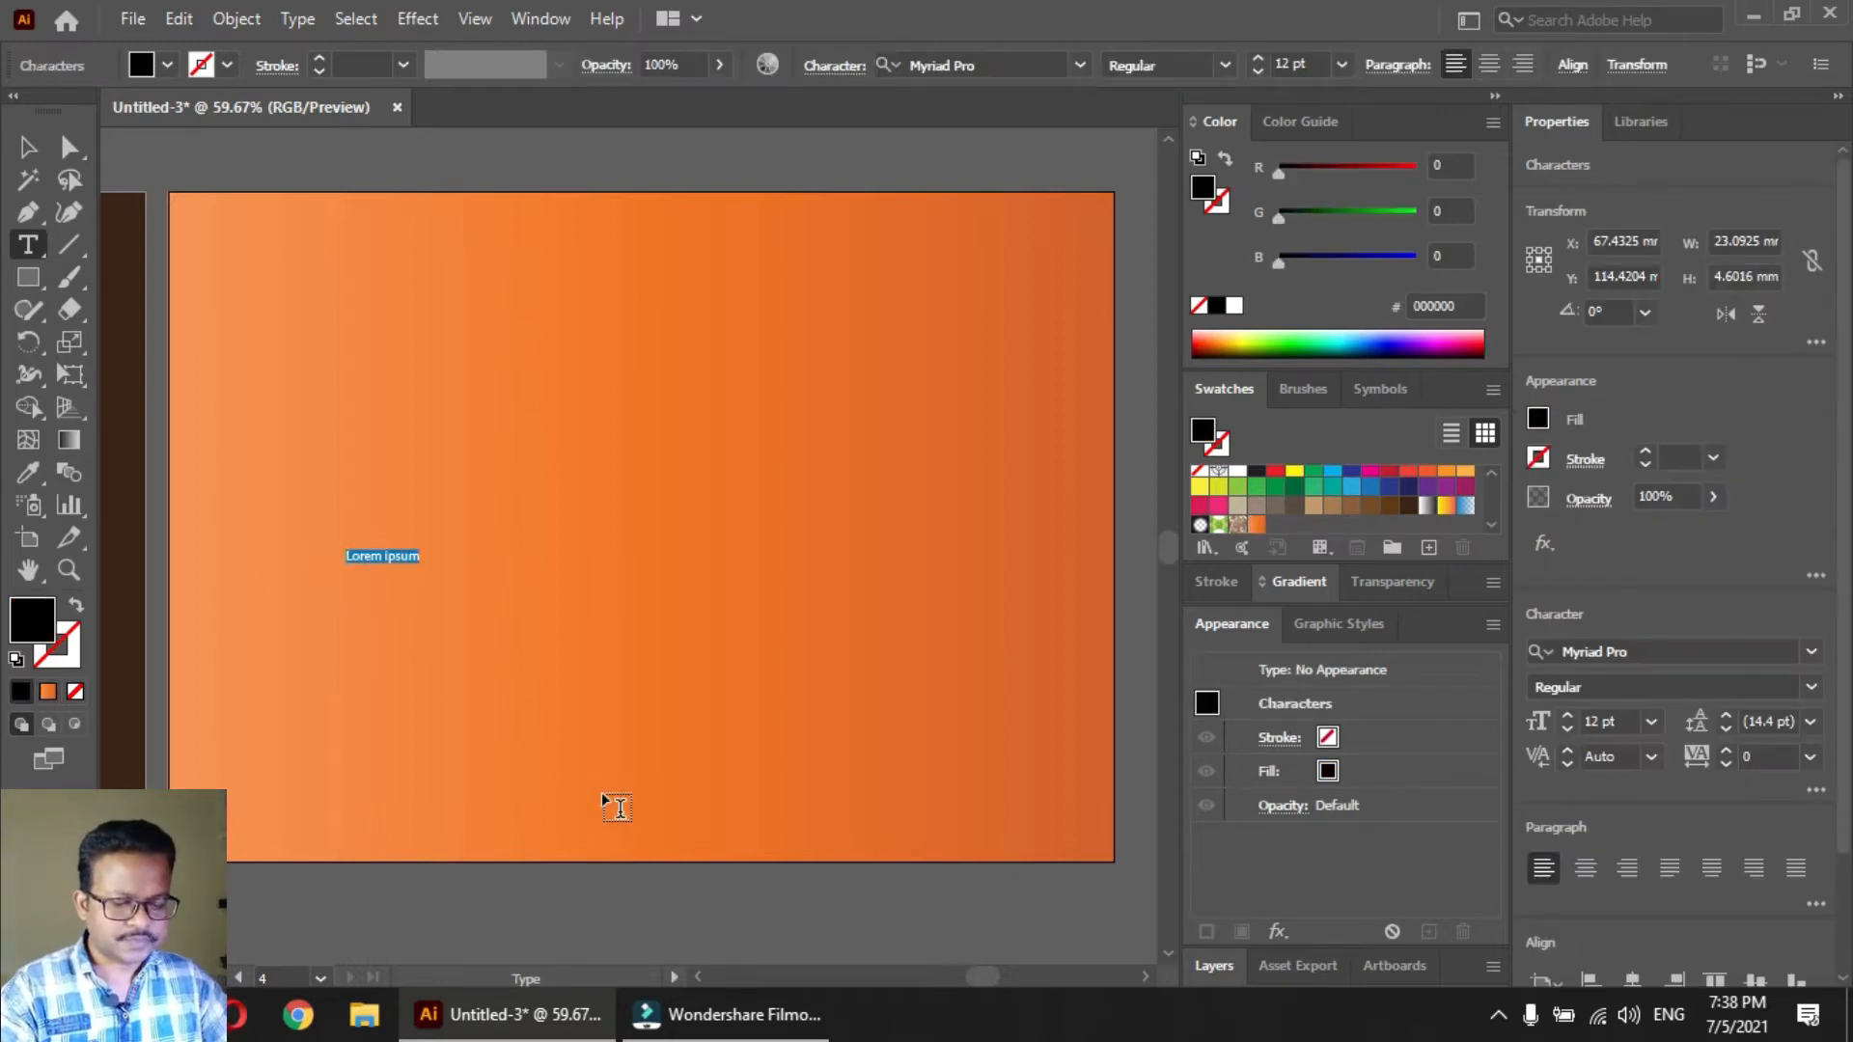
text(pres)
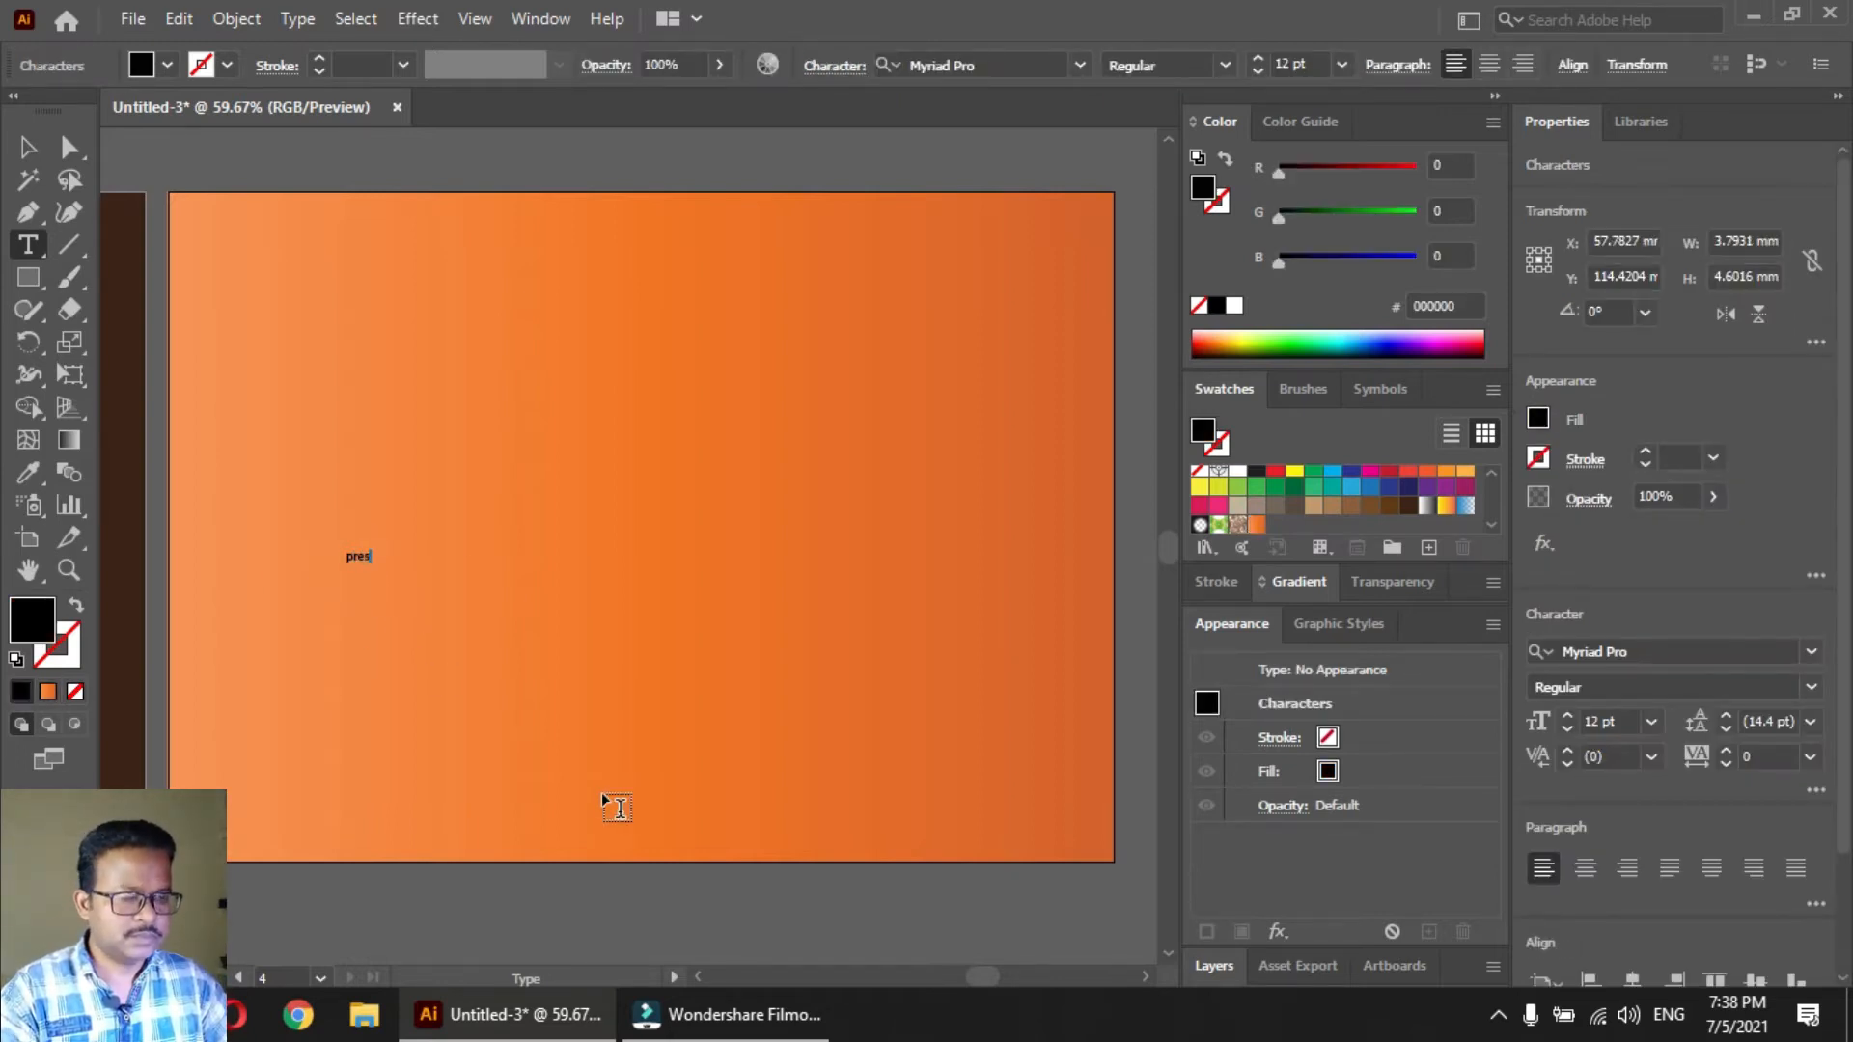
key(BackSpace)
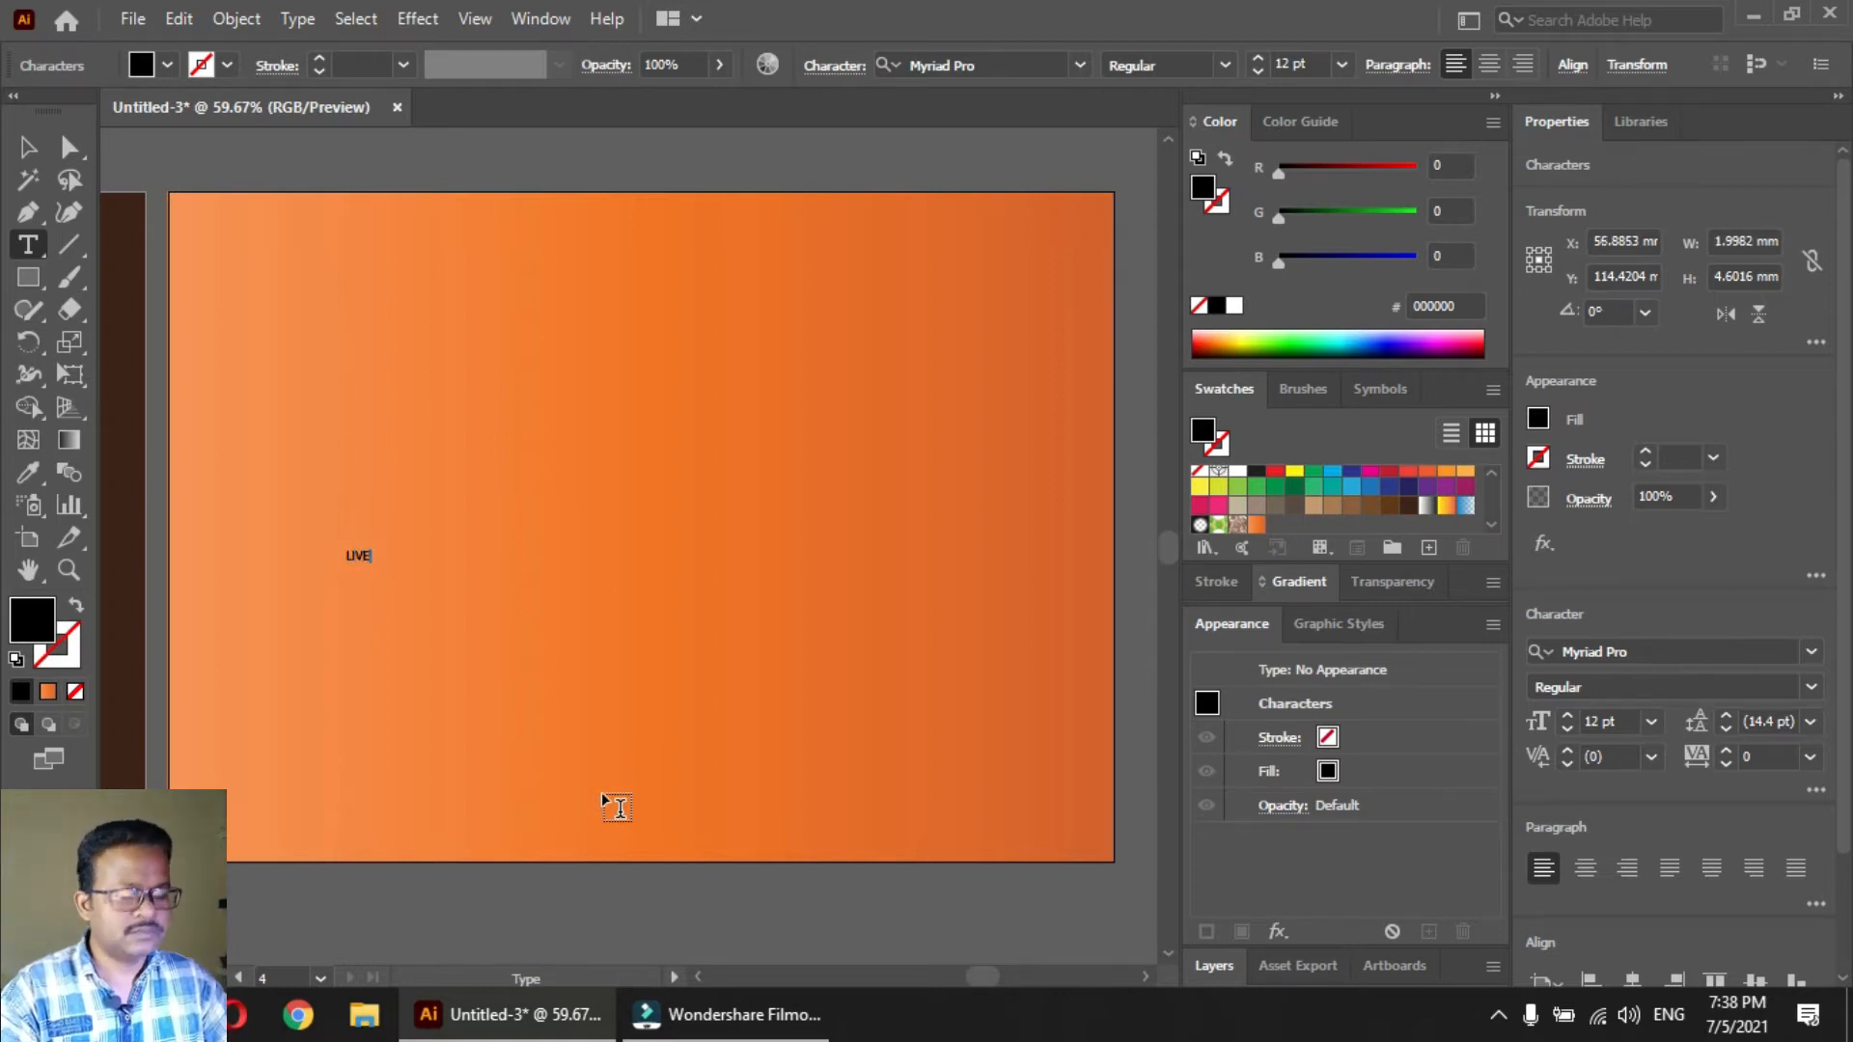
text(LIVE3D)
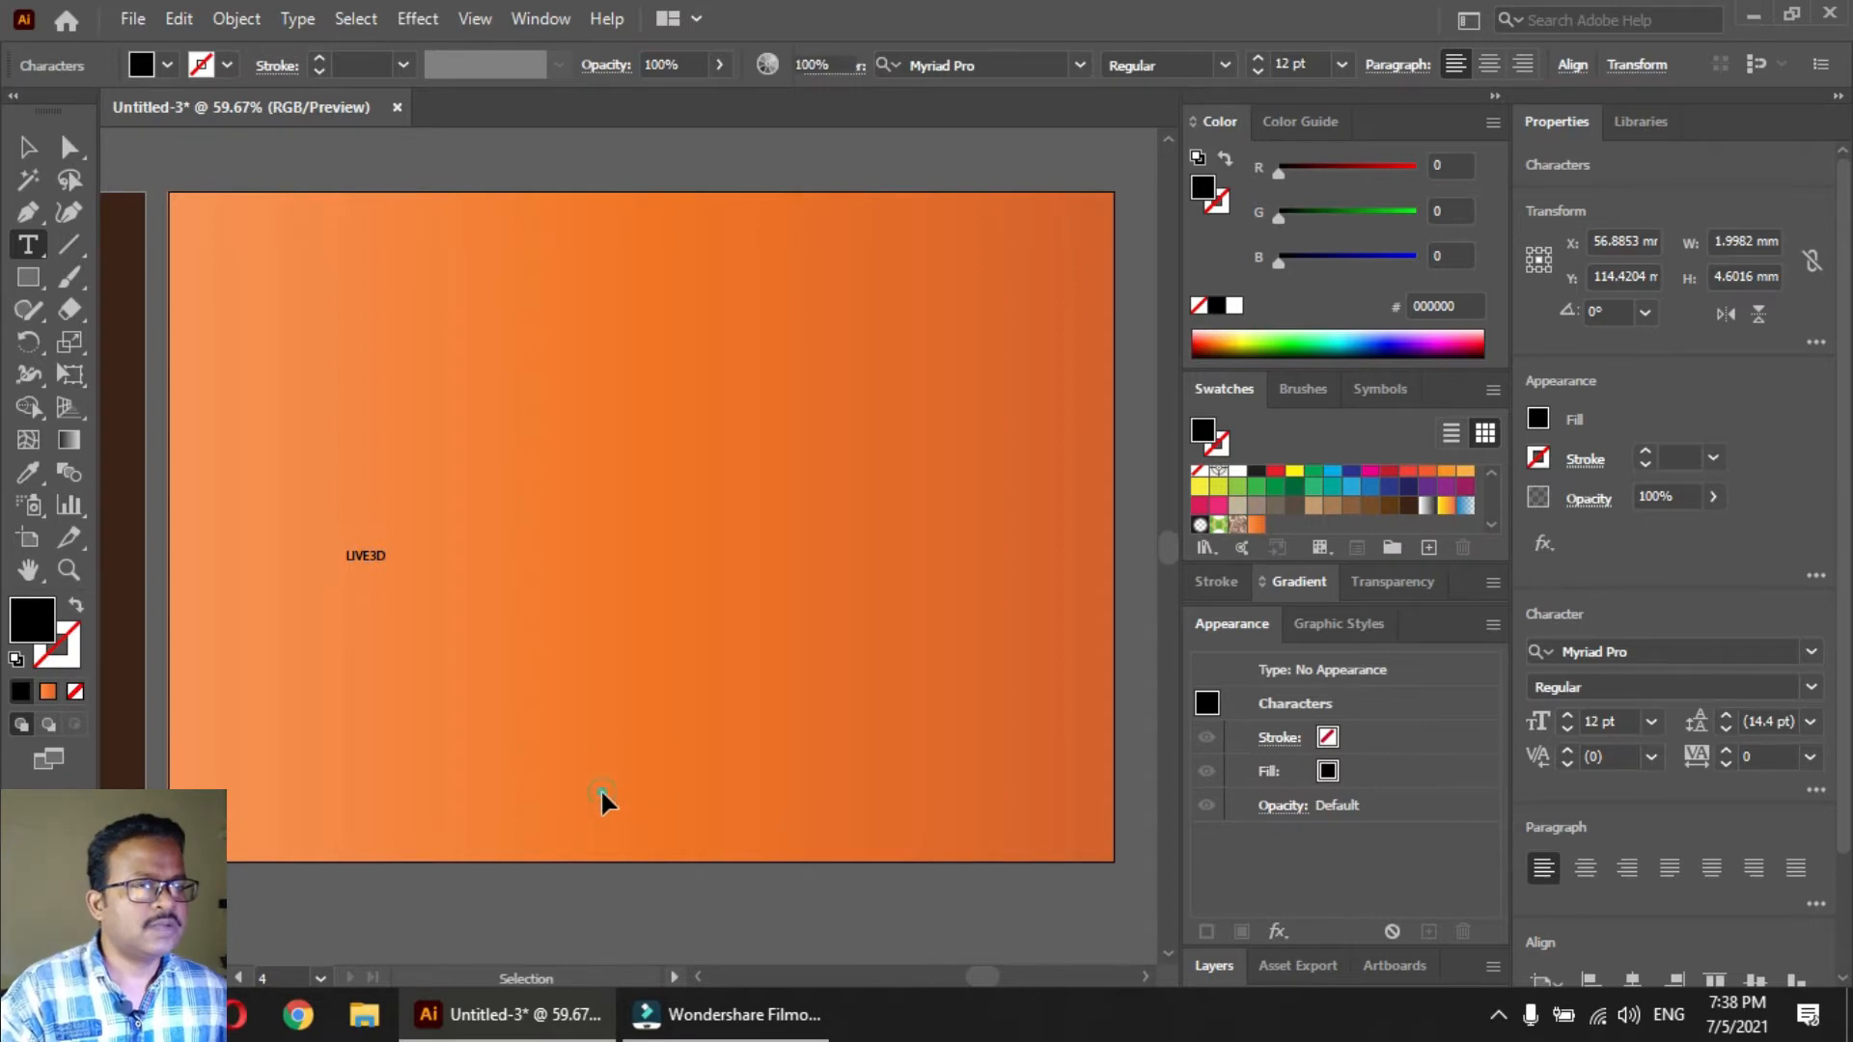
ctrl+click(603, 793)
key(v)
click(350, 562)
drag(347, 579, 1000, 154)
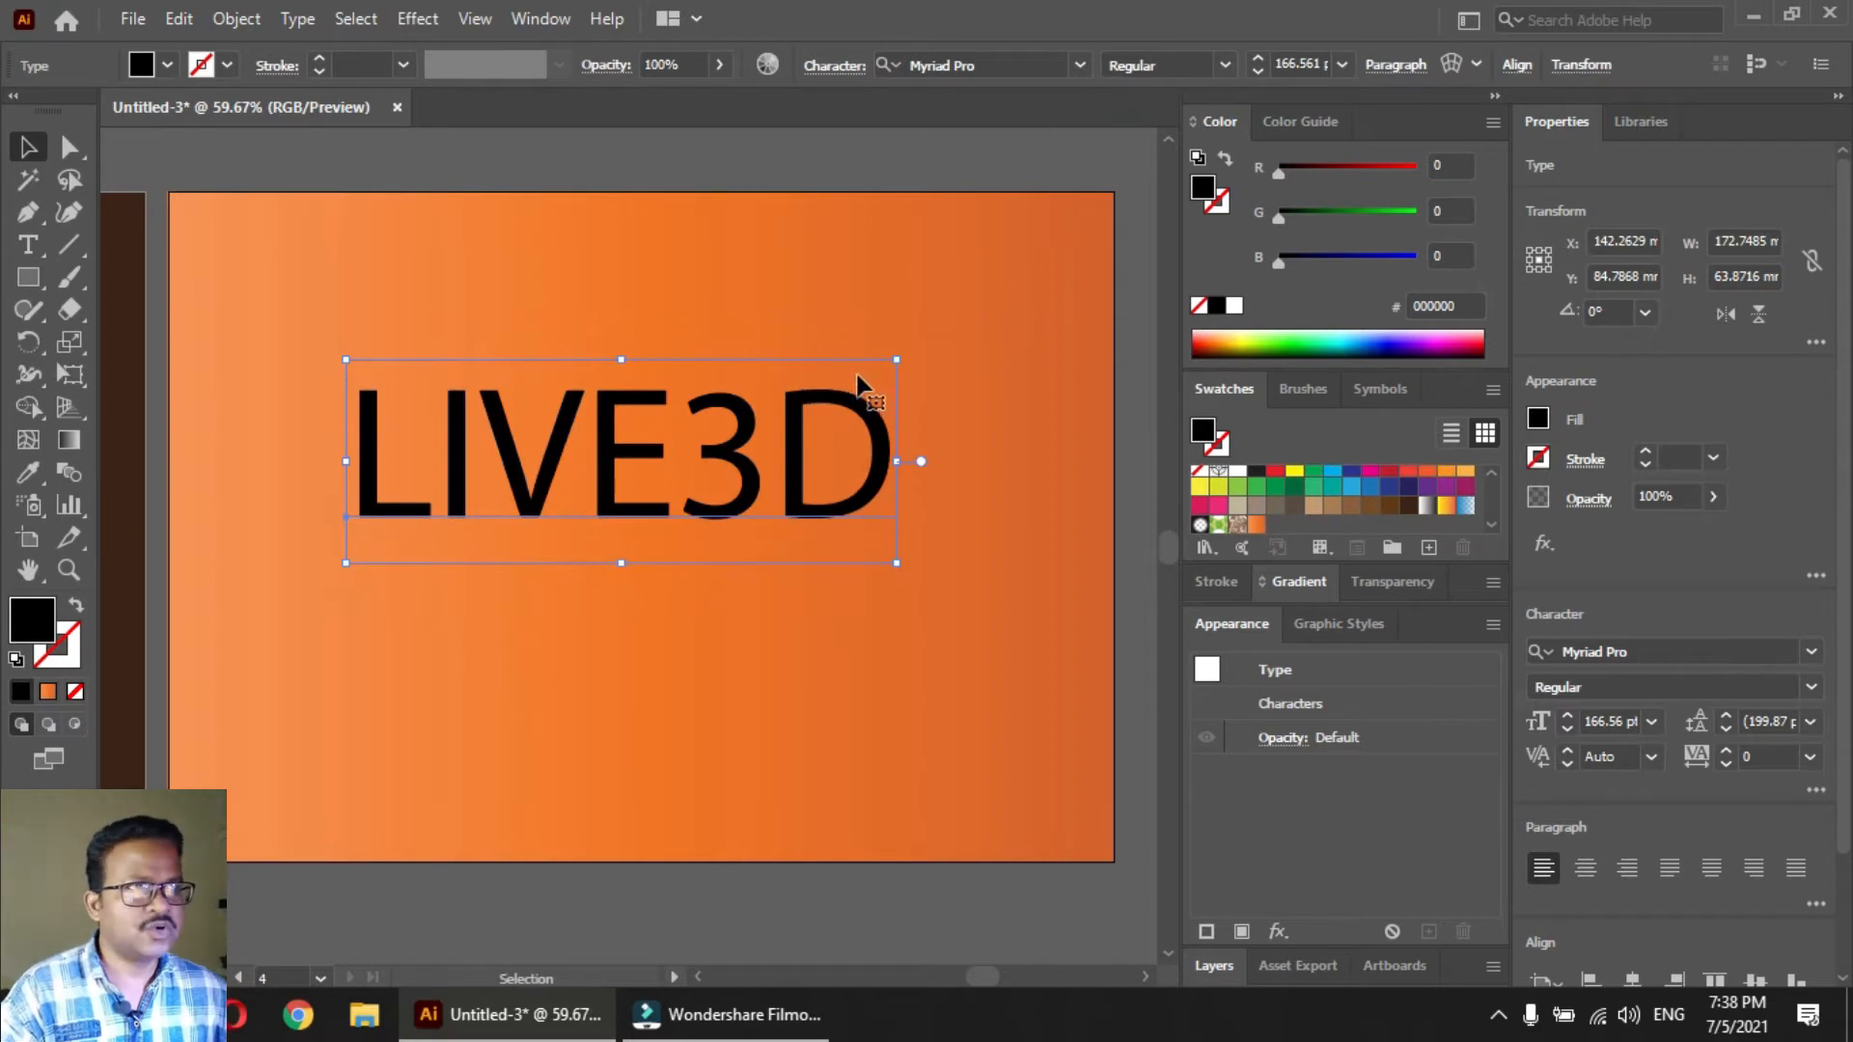
key(ctrl+z)
drag(391, 546, 994, 517)
key(ctrl+z)
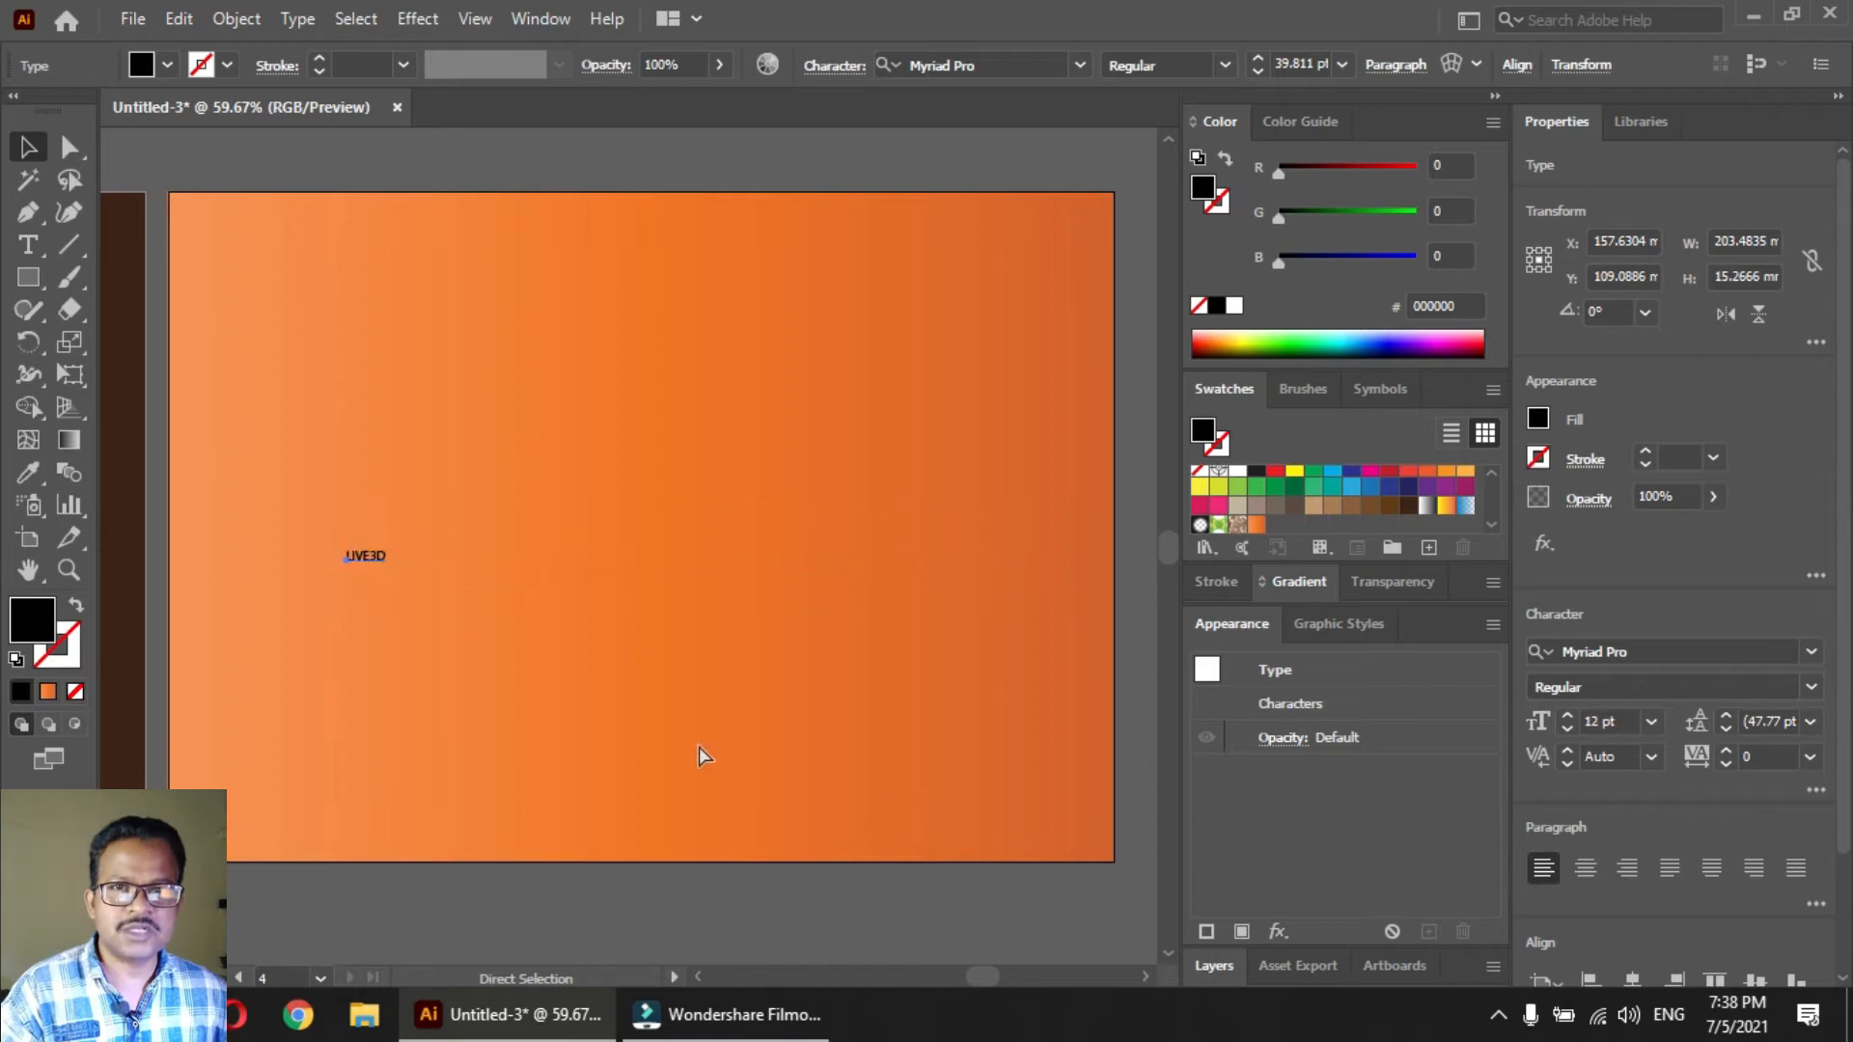
Enlarge the LIVE3D text proportionally to about 160 mm wide and set its font to Impact
drag(406, 532, 854, 328)
click(993, 61)
text(Imp)
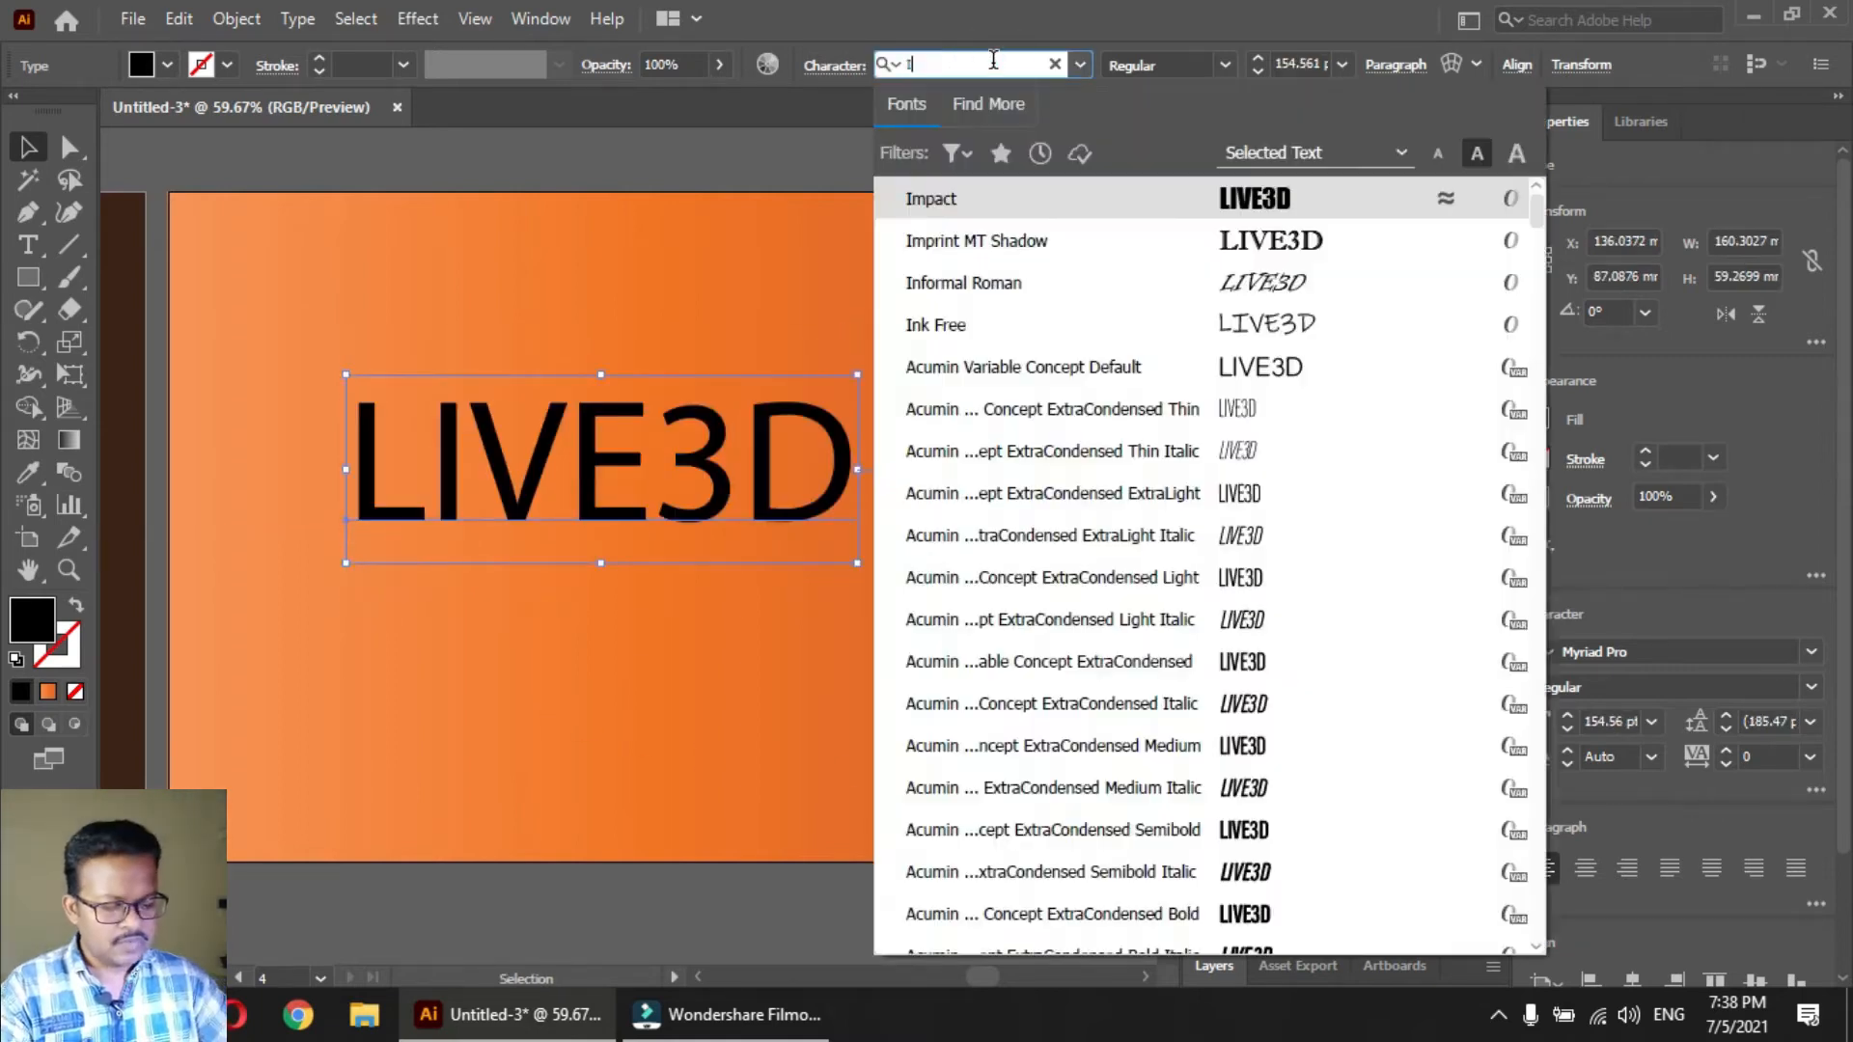
key(Return)
Move the LIVE3D text slightly below the artboard's centre and fill it with dark brown 603913
drag(637, 473, 716, 629)
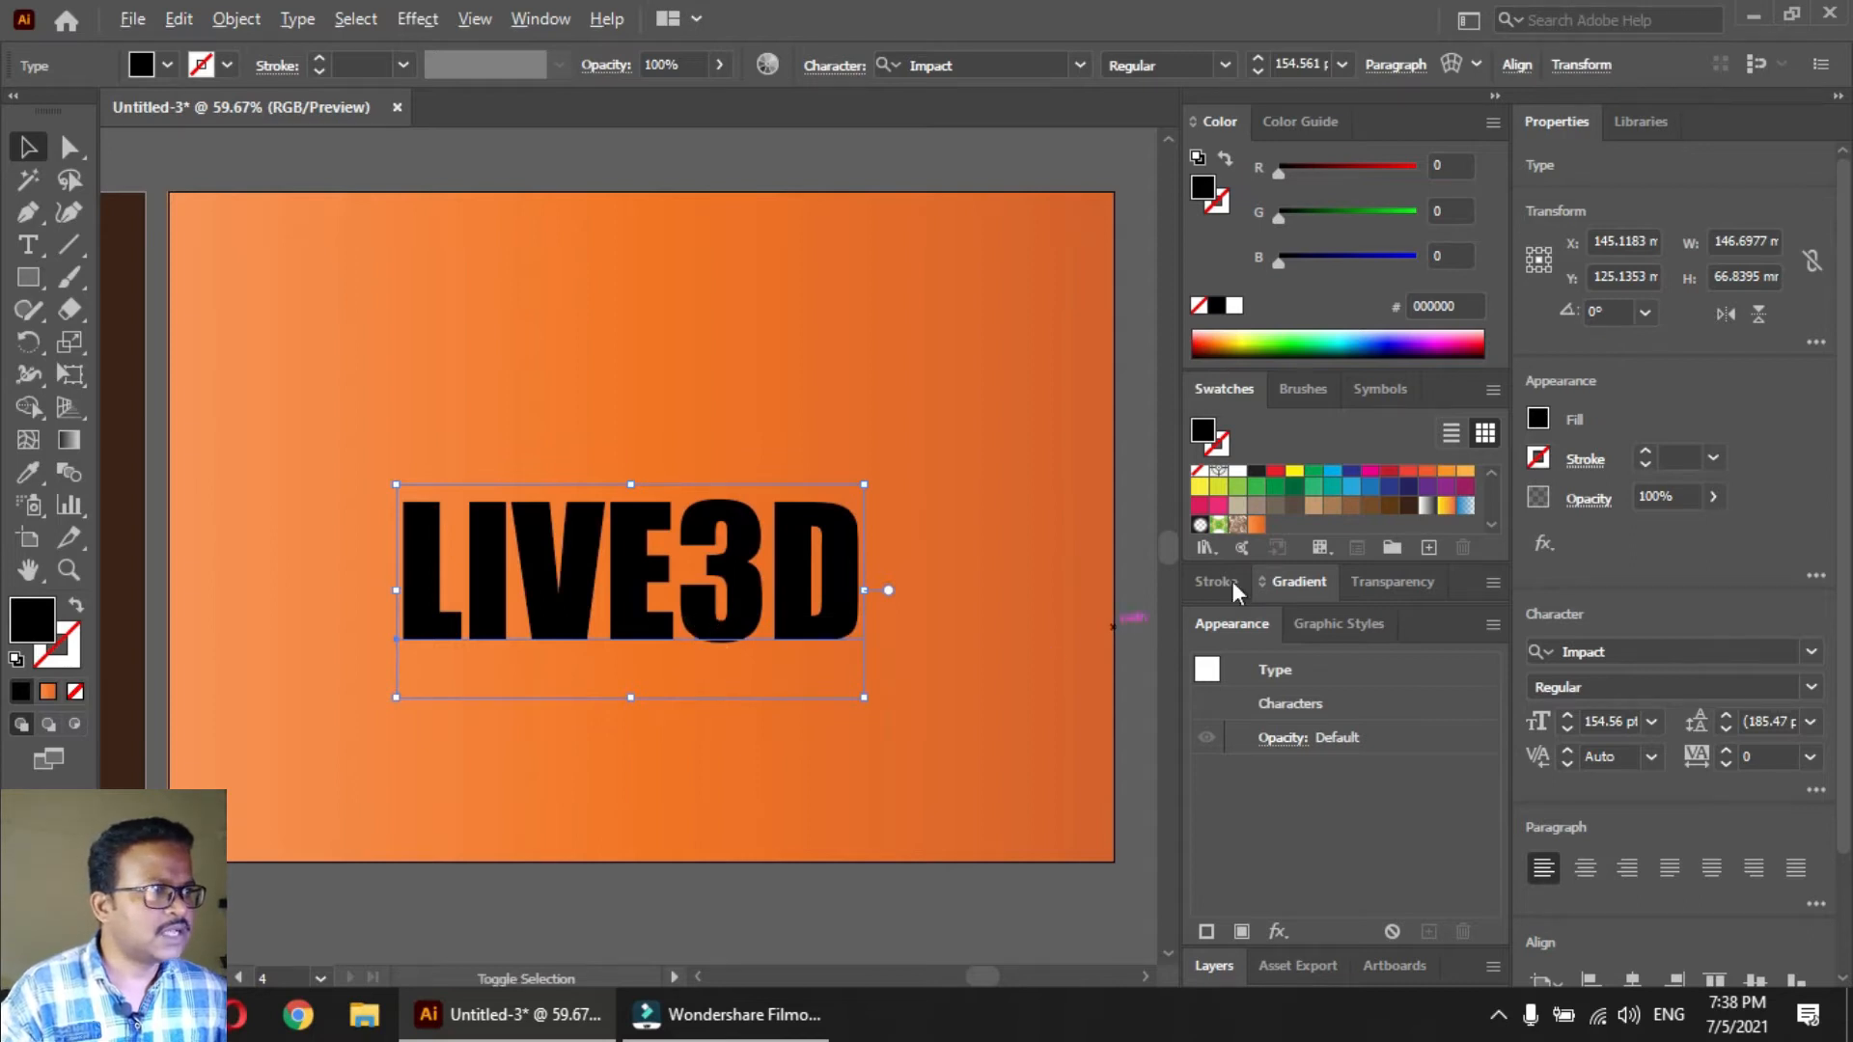
key(alt+shift)
click(1389, 505)
Duplicate the text straight above the original, enlarge the copy to about 166 mm wide, and fill it with lighter brown 8B5E3C
drag(707, 634, 704, 521)
drag(896, 511, 907, 513)
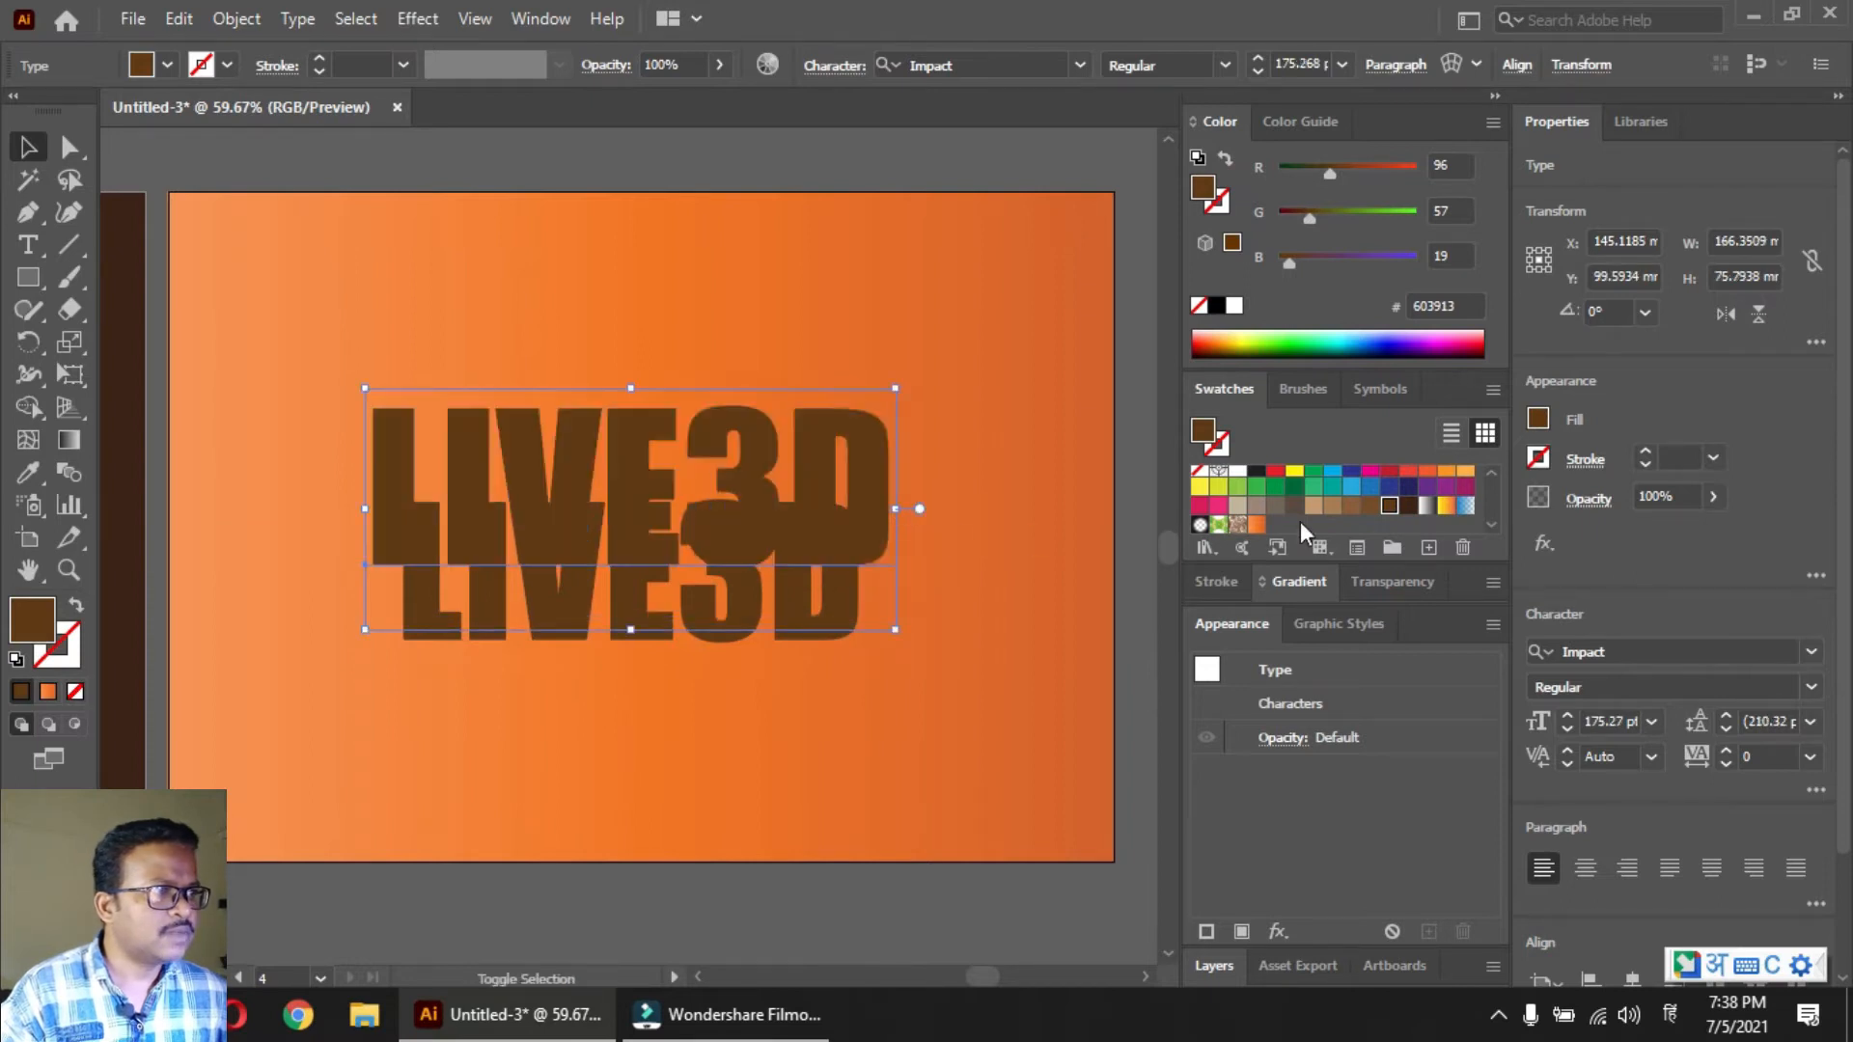
click(1351, 507)
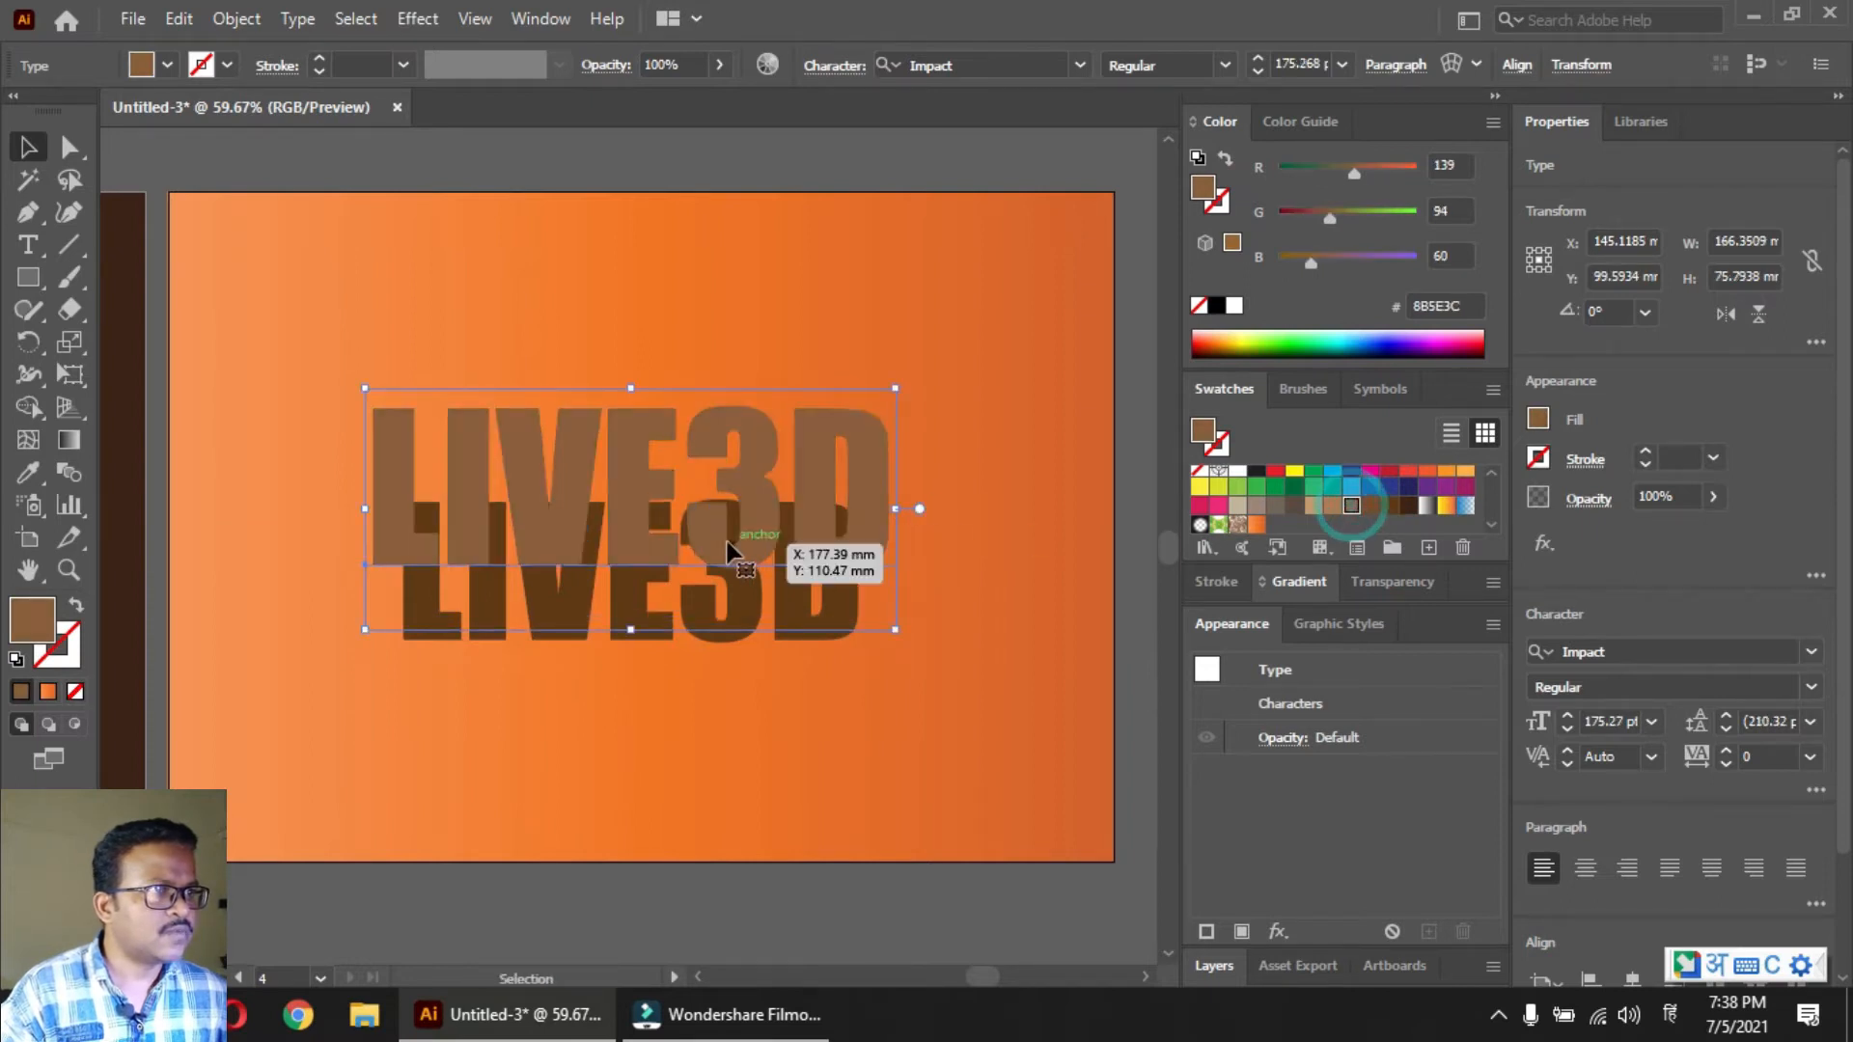
click(720, 730)
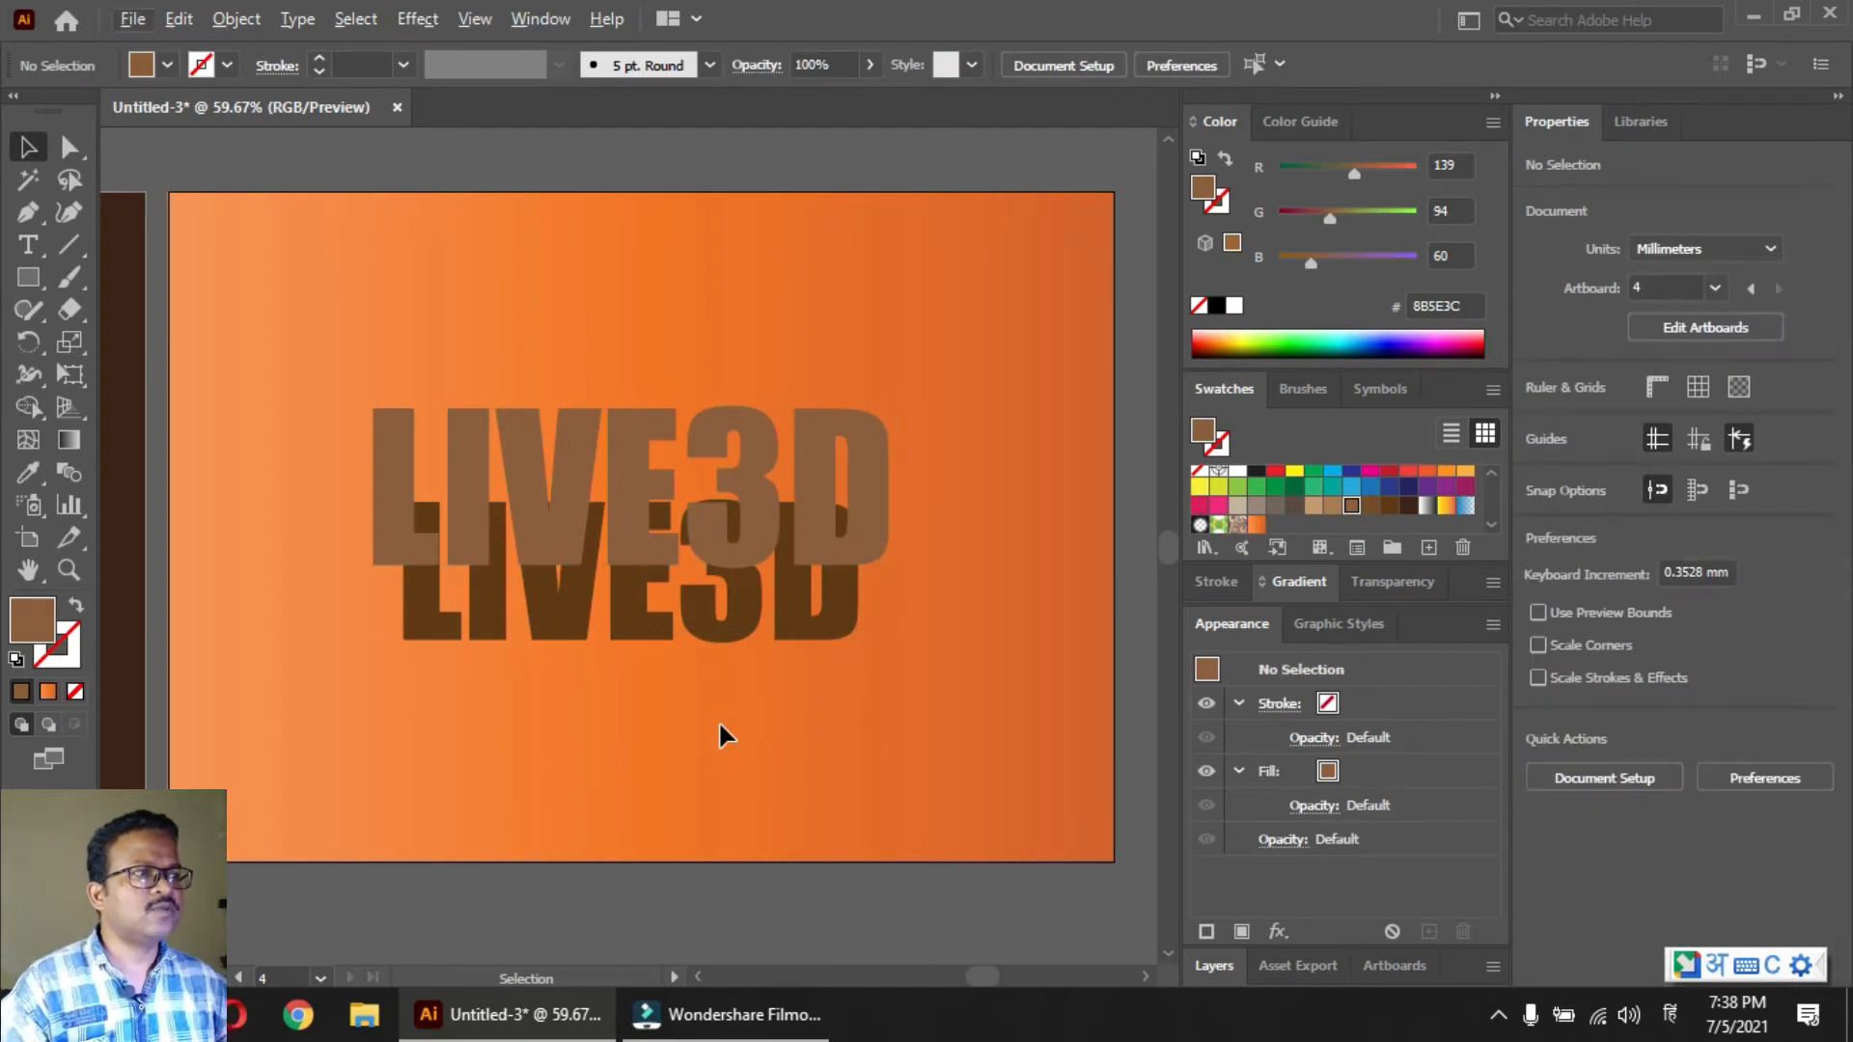
Select both LIVE3D texts and make a blend between them
key(alt+shift)
drag(720, 672, 546, 488)
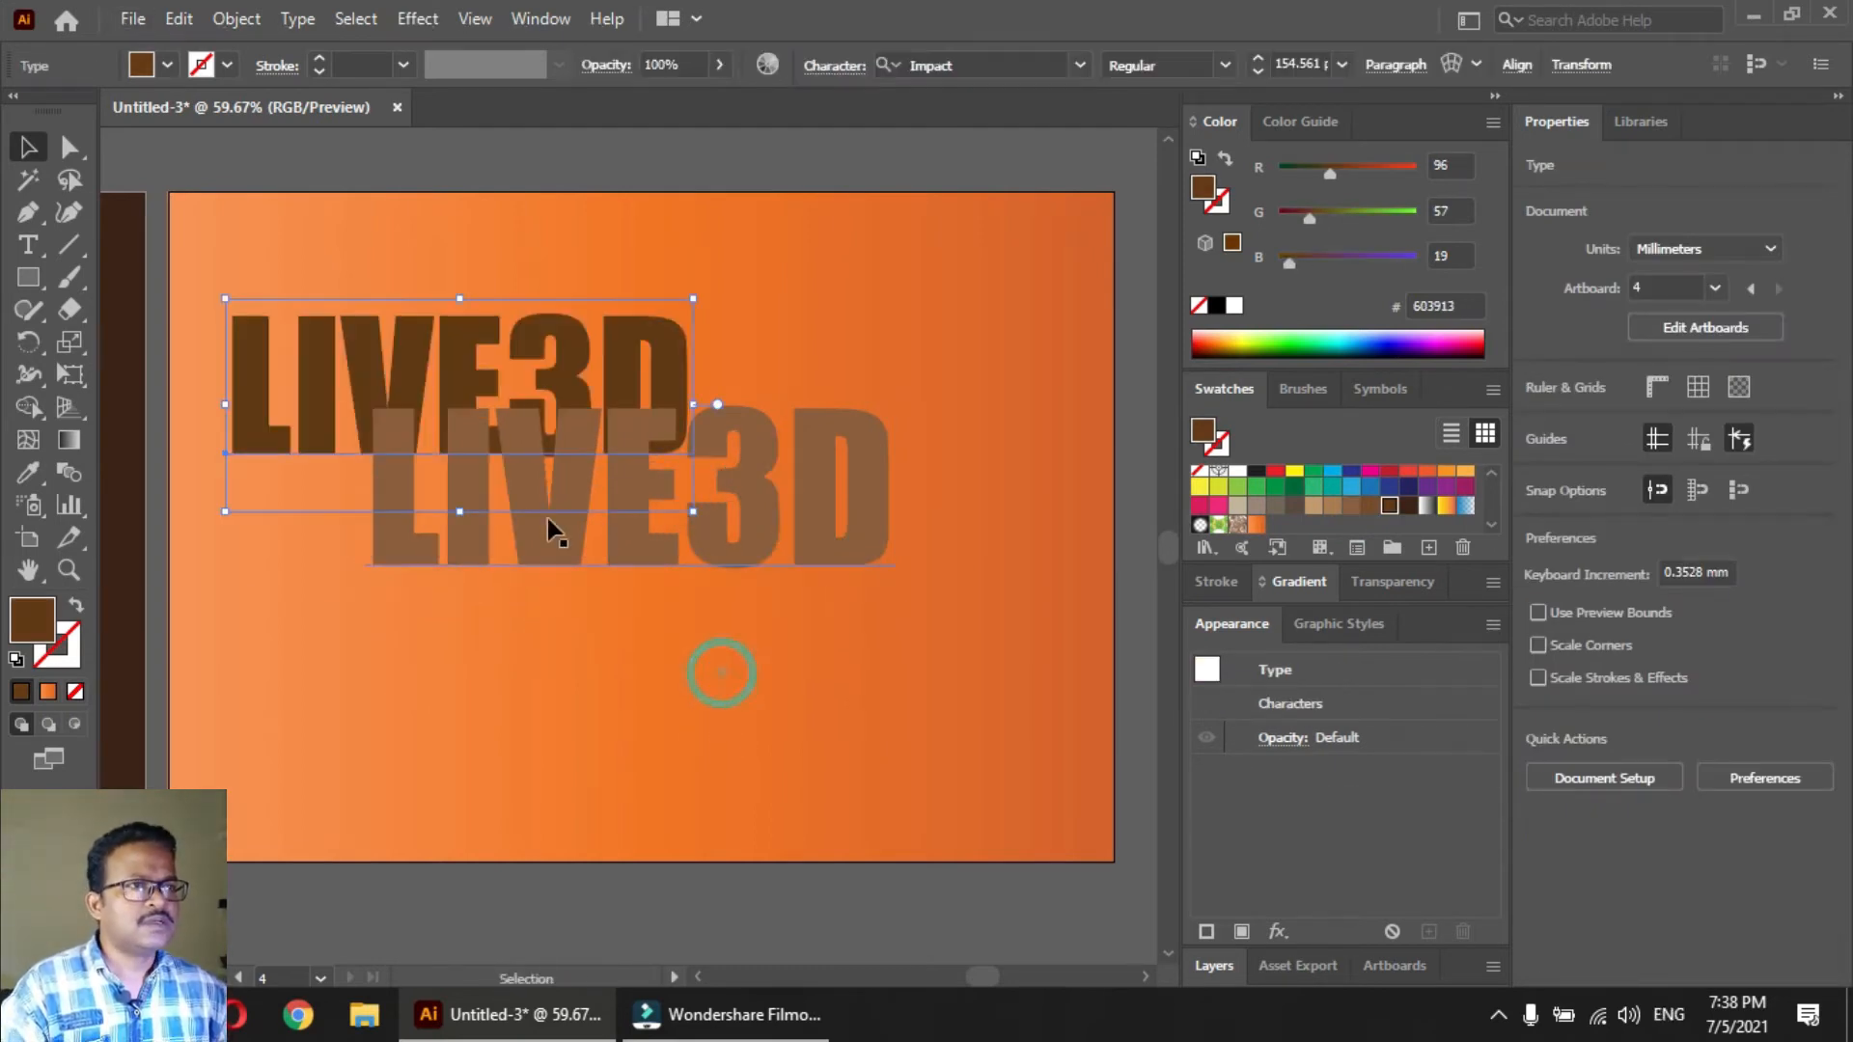
key(ctrl+z)
shift+click(764, 552)
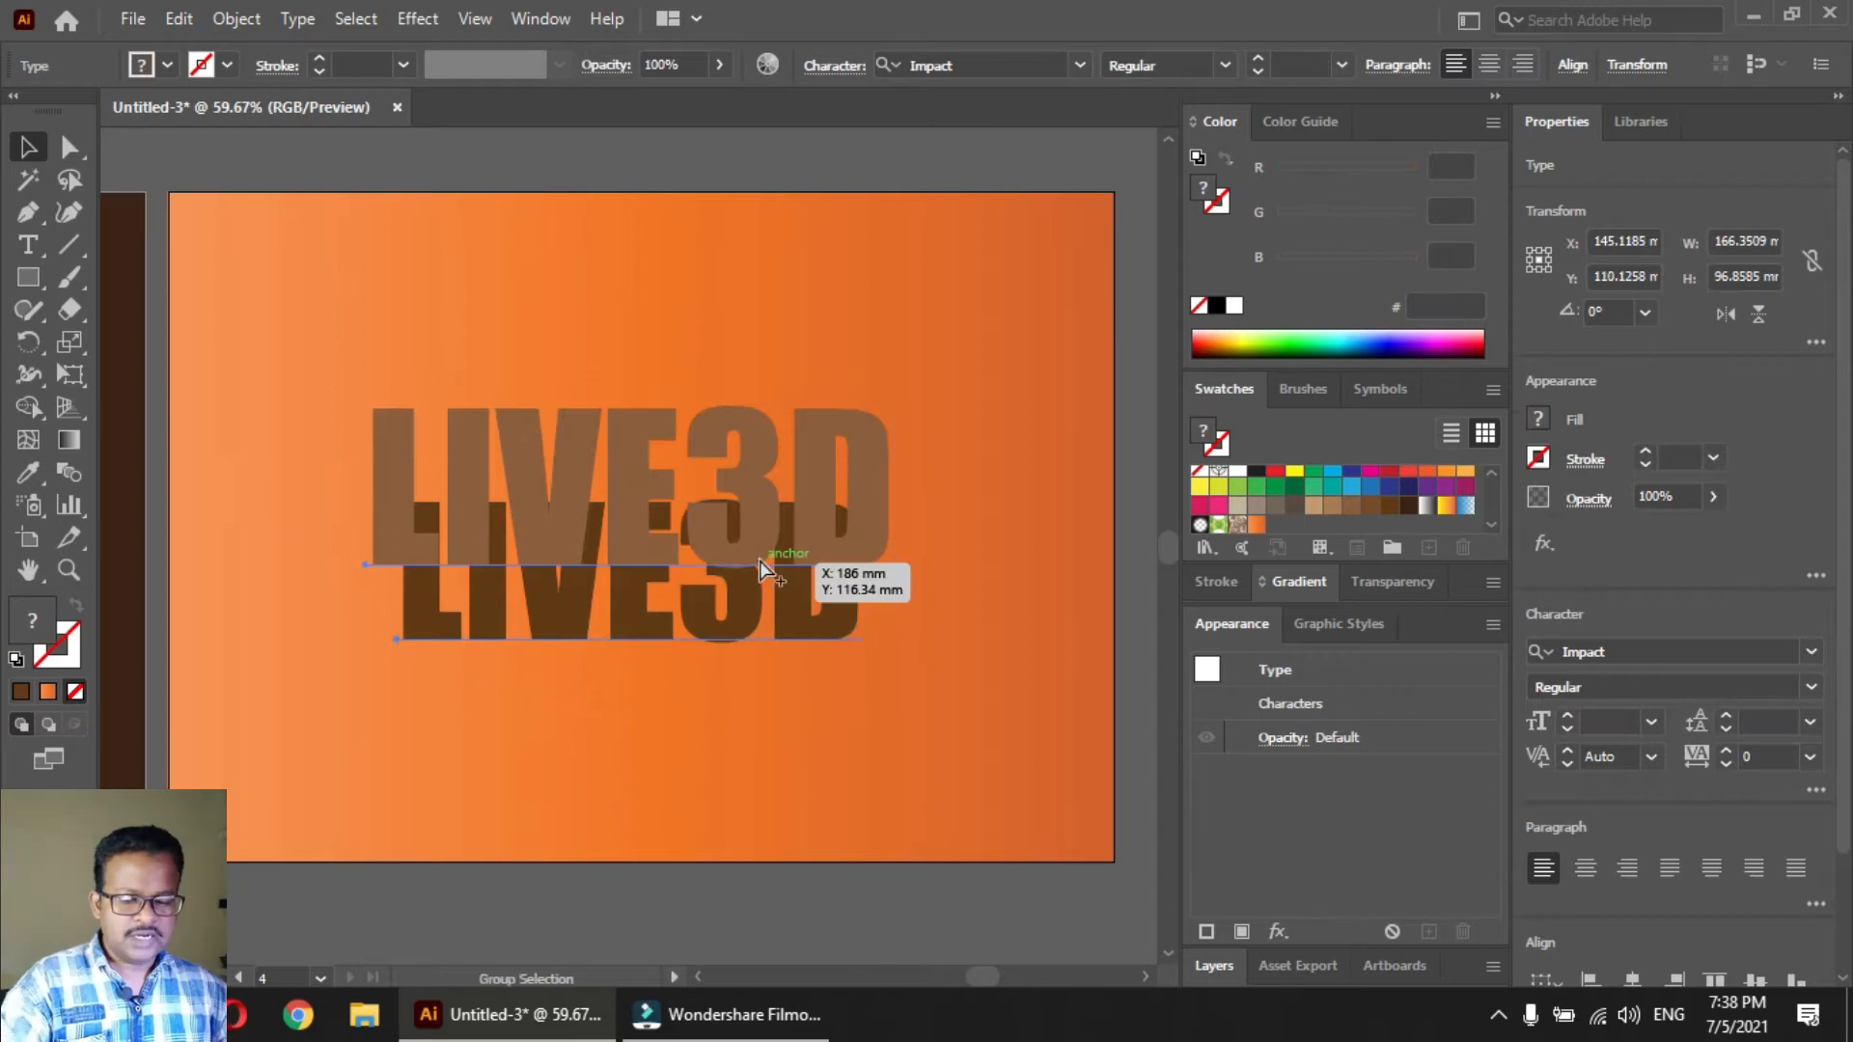
key(ctrl+alt+b)
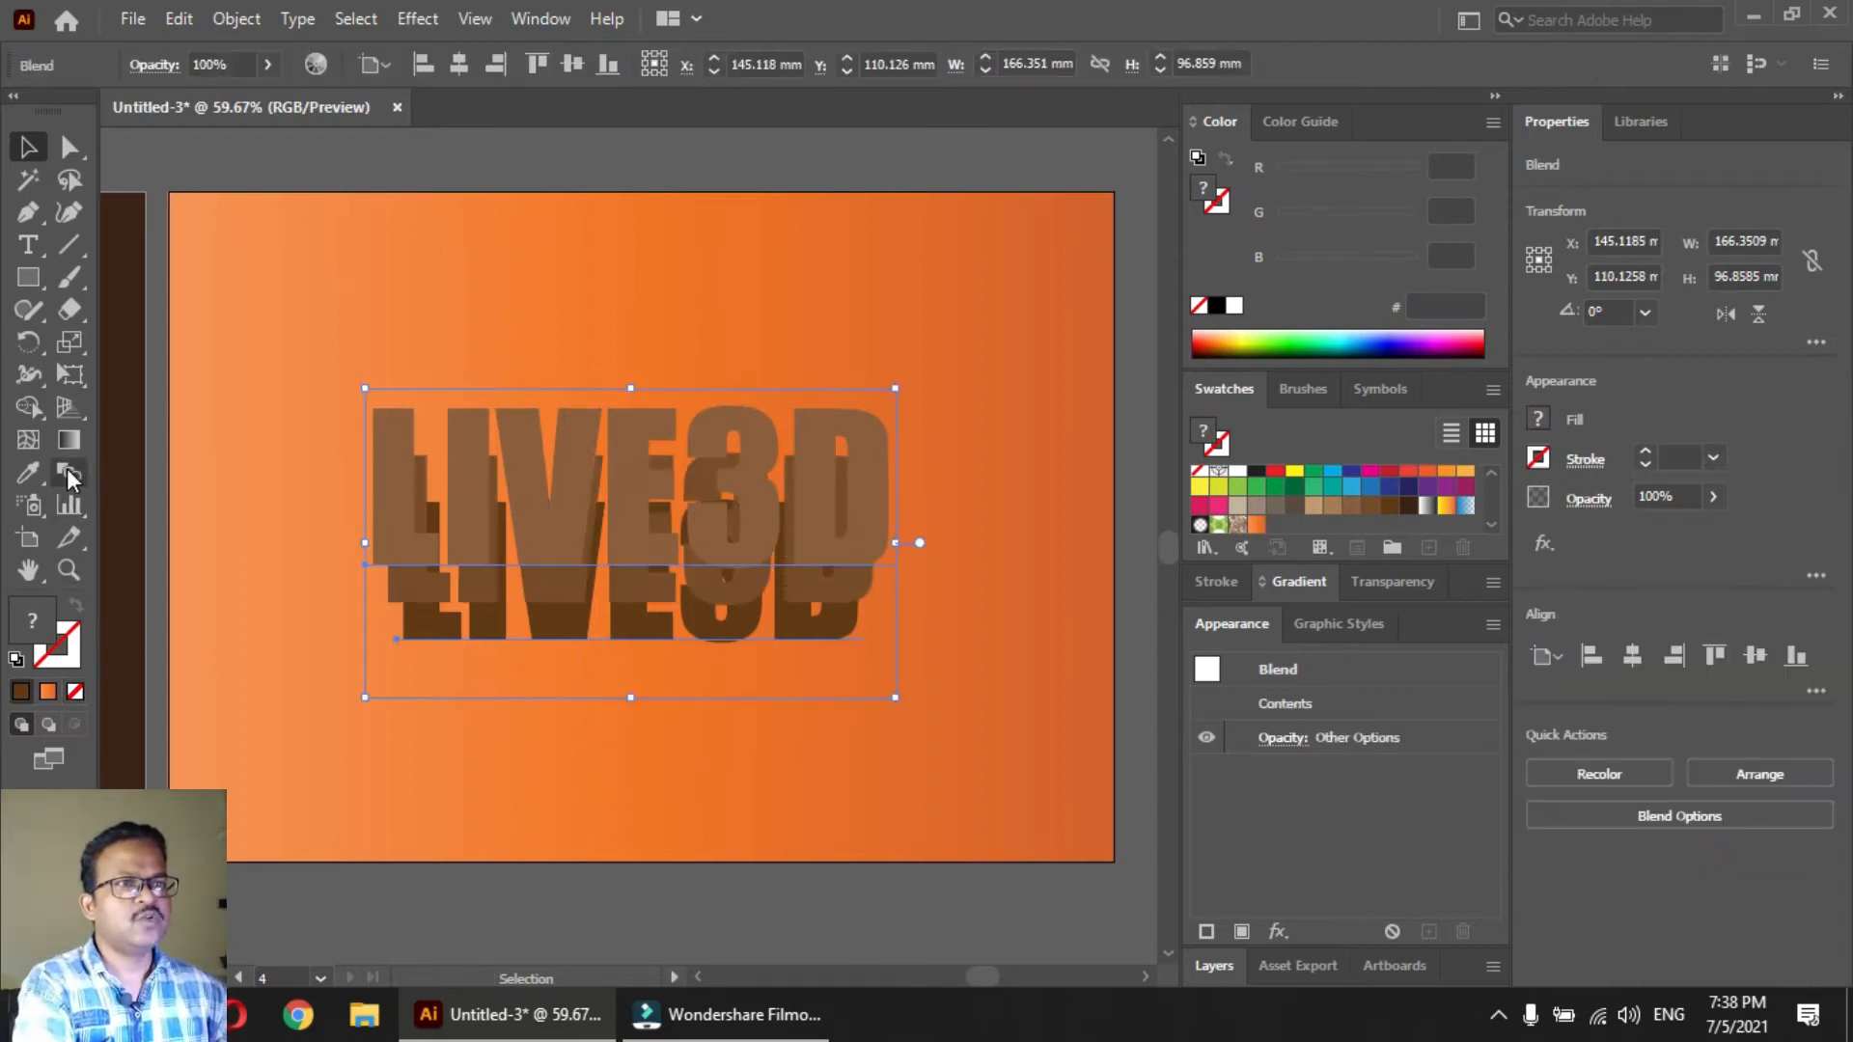
Set the text blend's spacing to Specified Steps with 250 steps and clear the selection
double_click(66, 471)
click(552, 240)
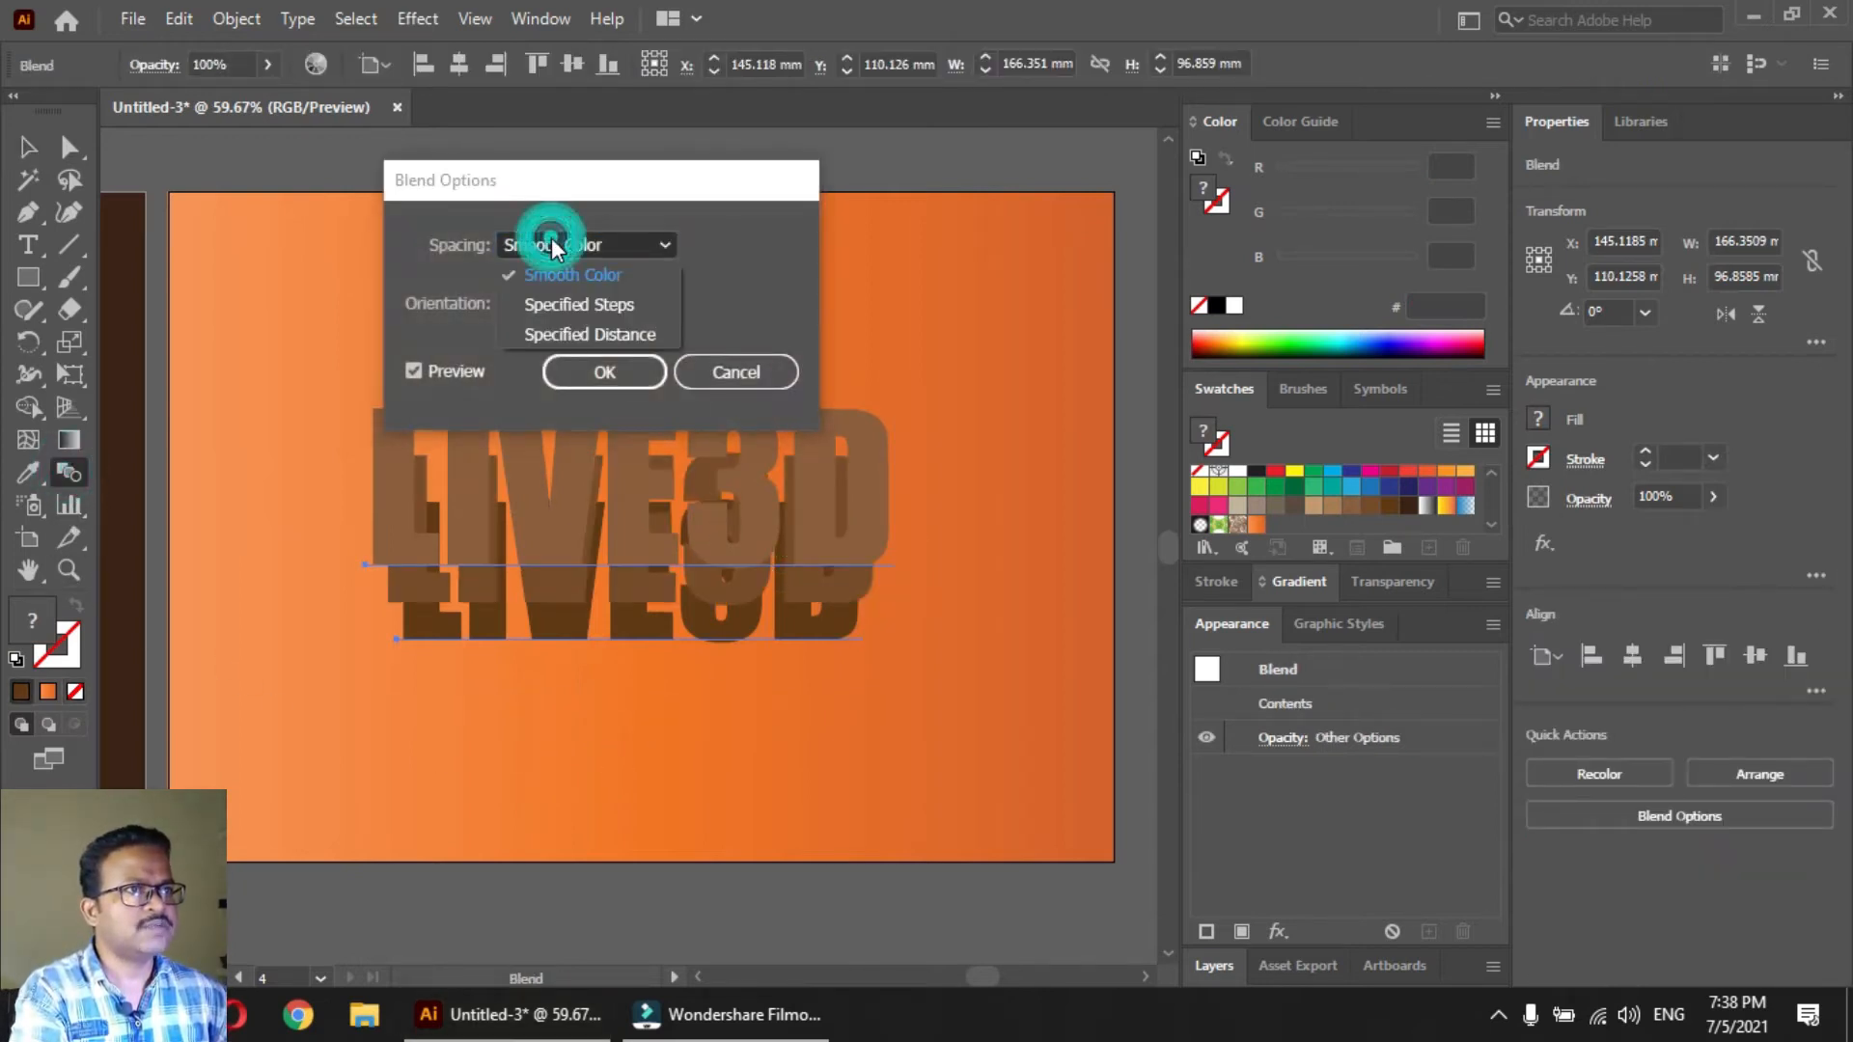
click(565, 309)
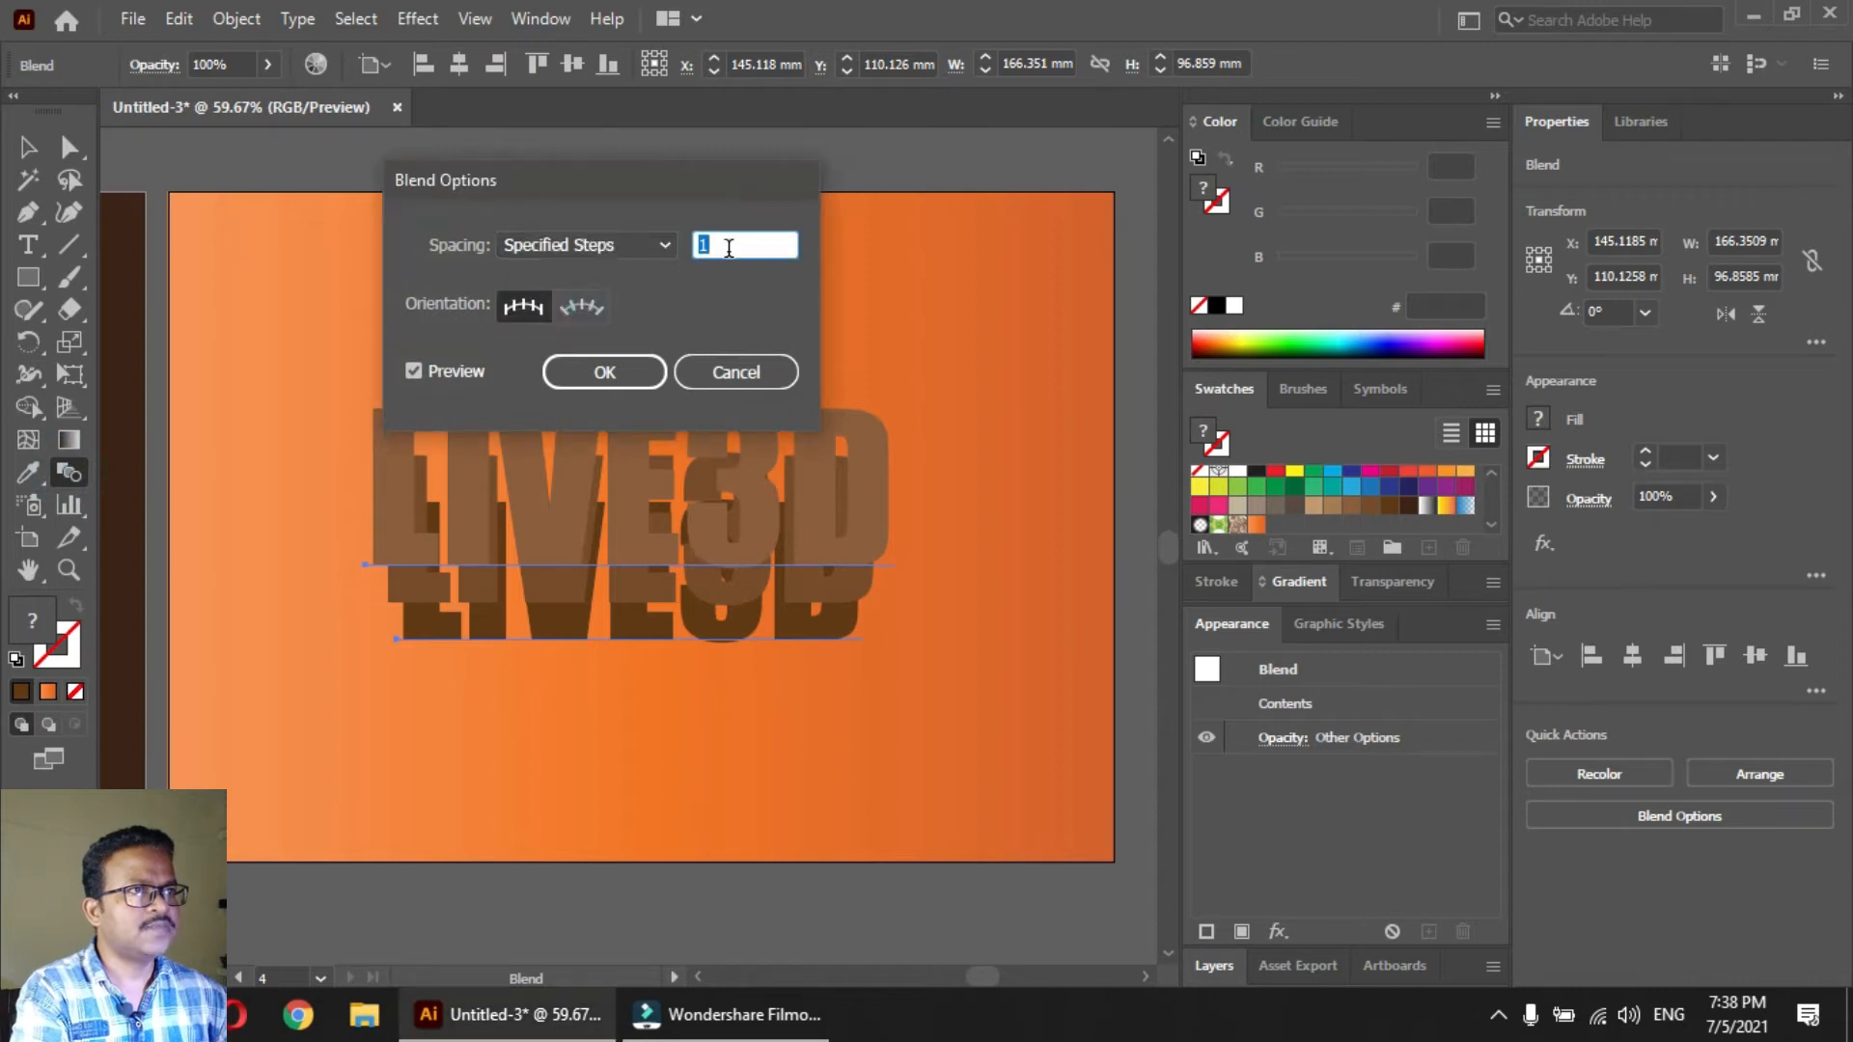
click(608, 246)
click(602, 270)
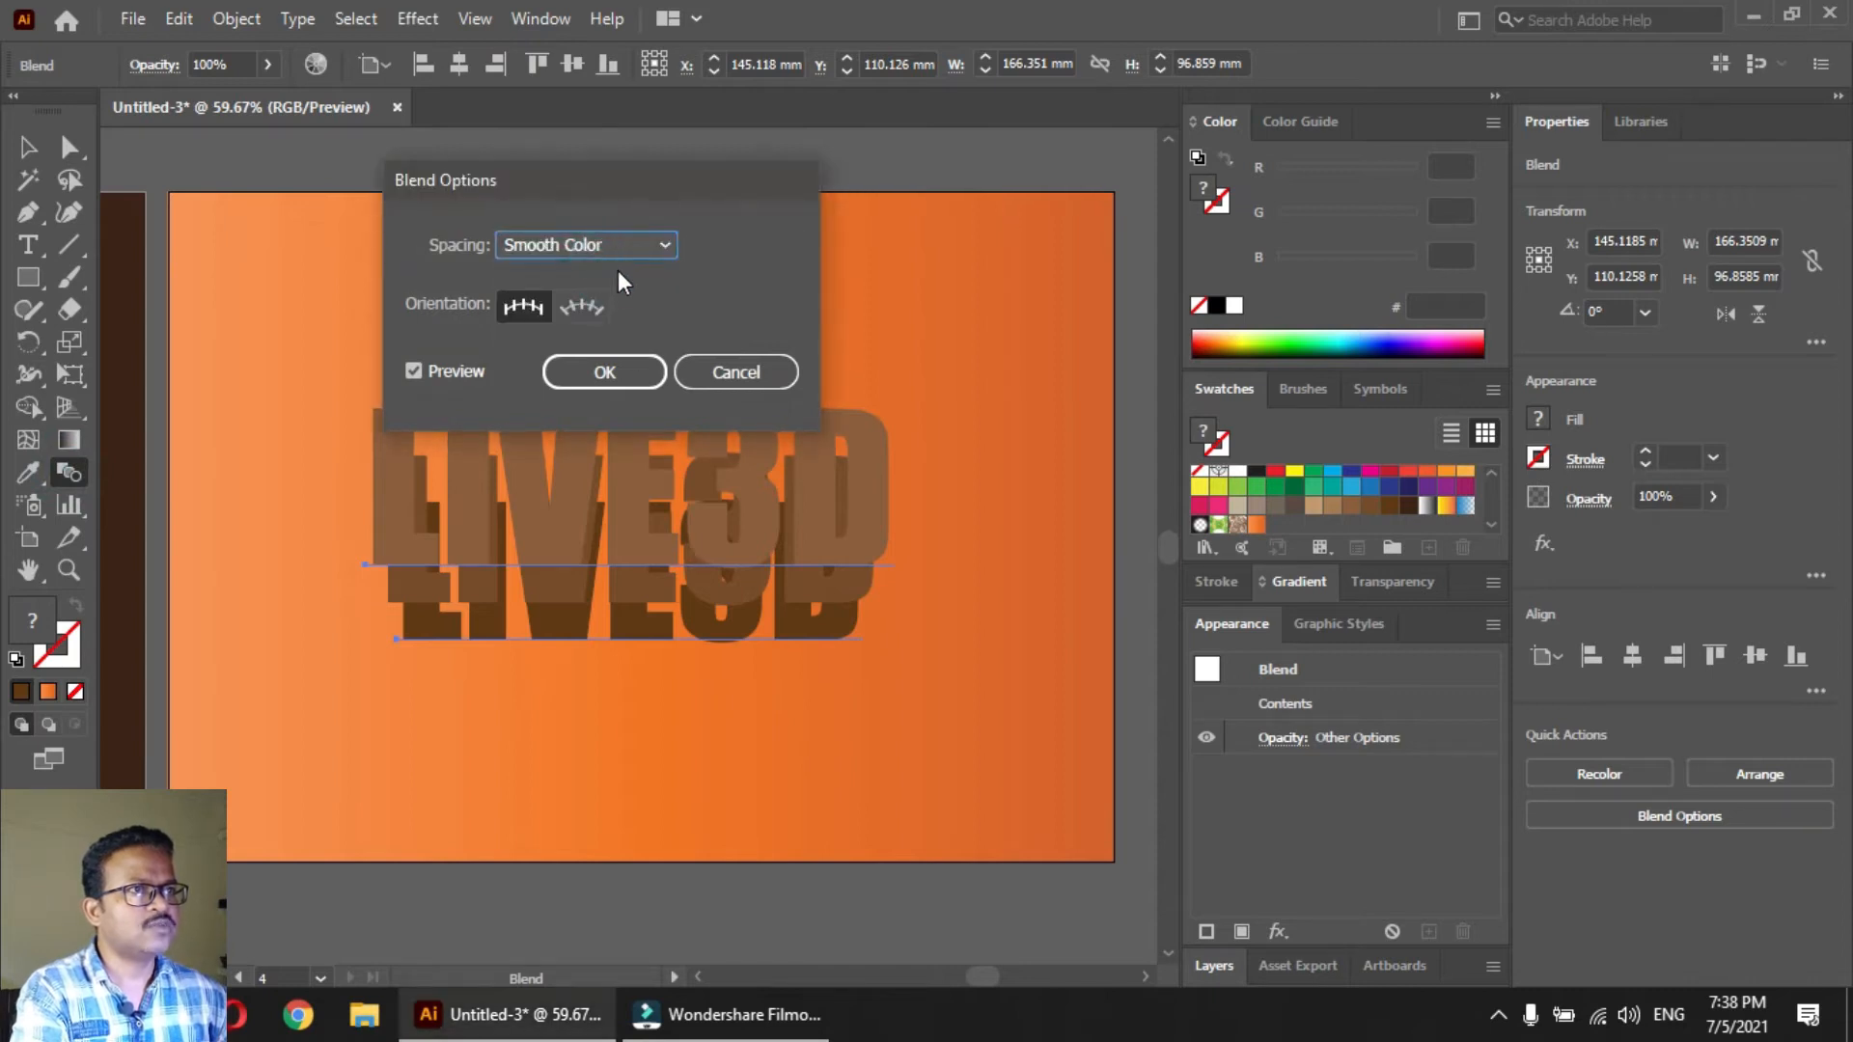
click(622, 246)
click(618, 273)
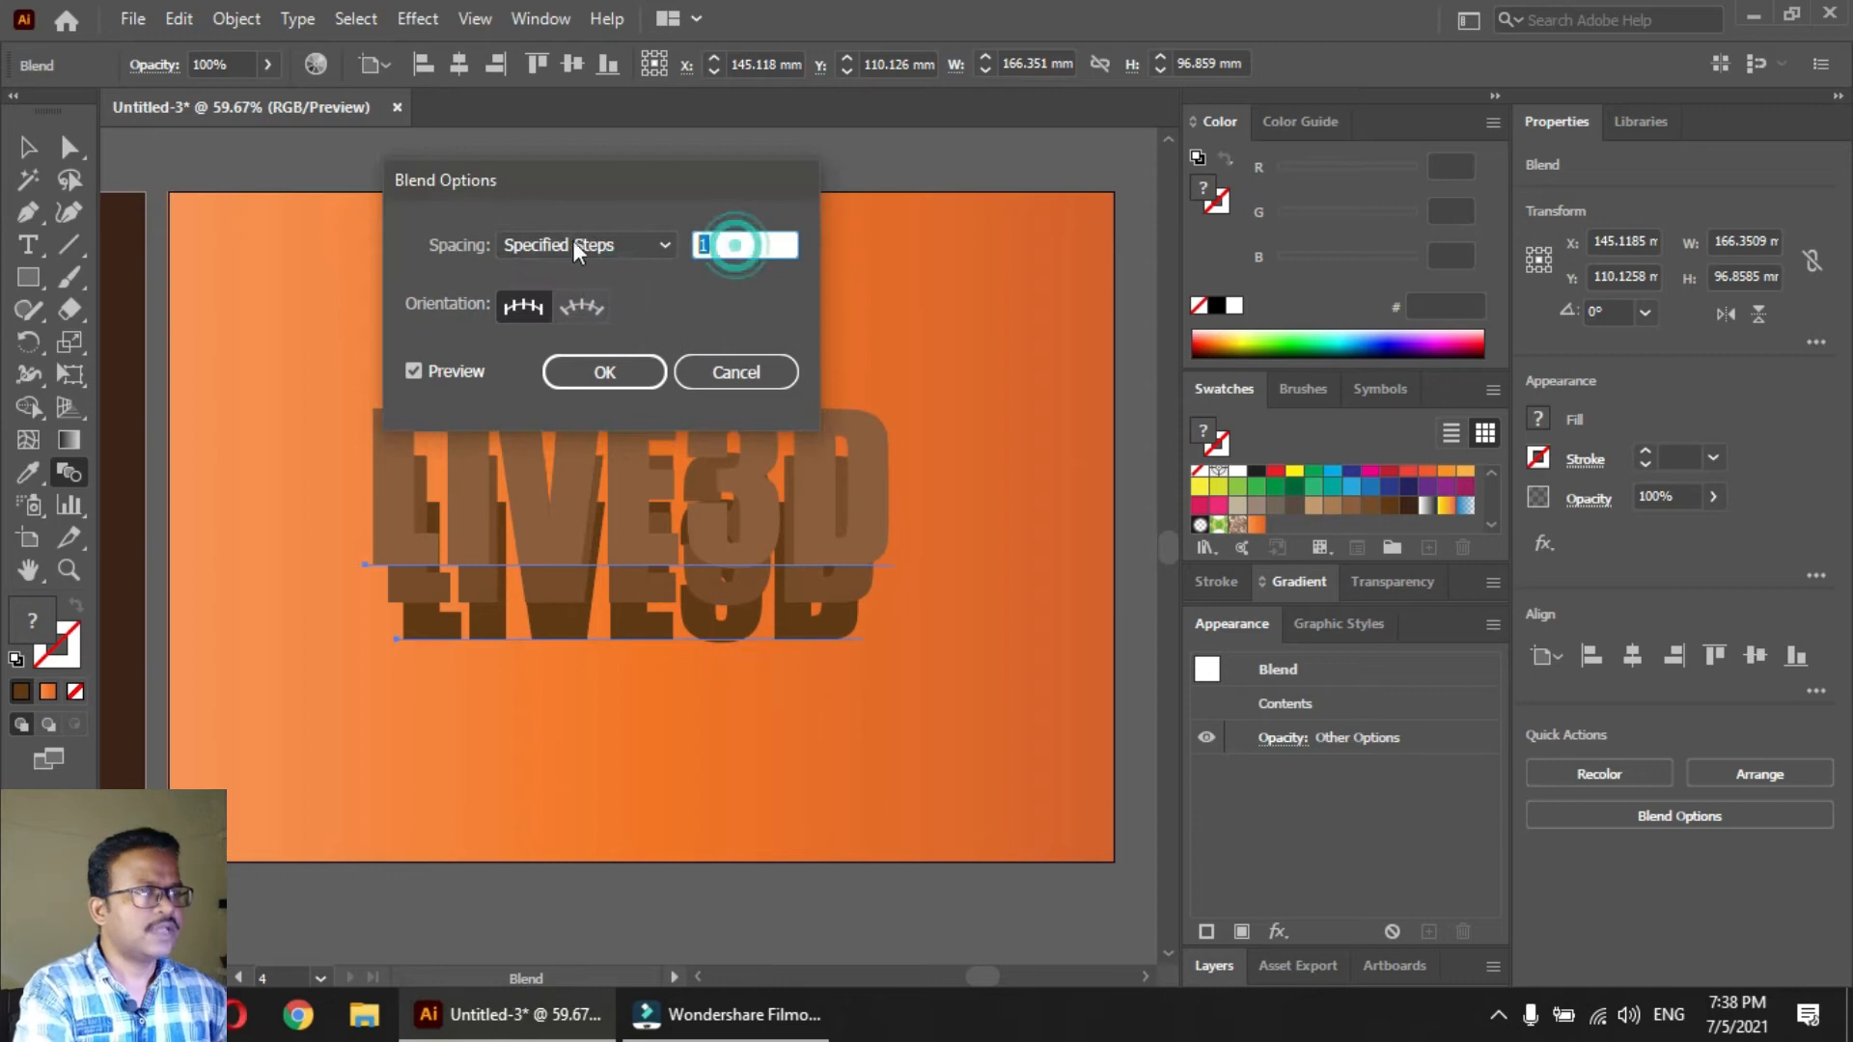
text(250)
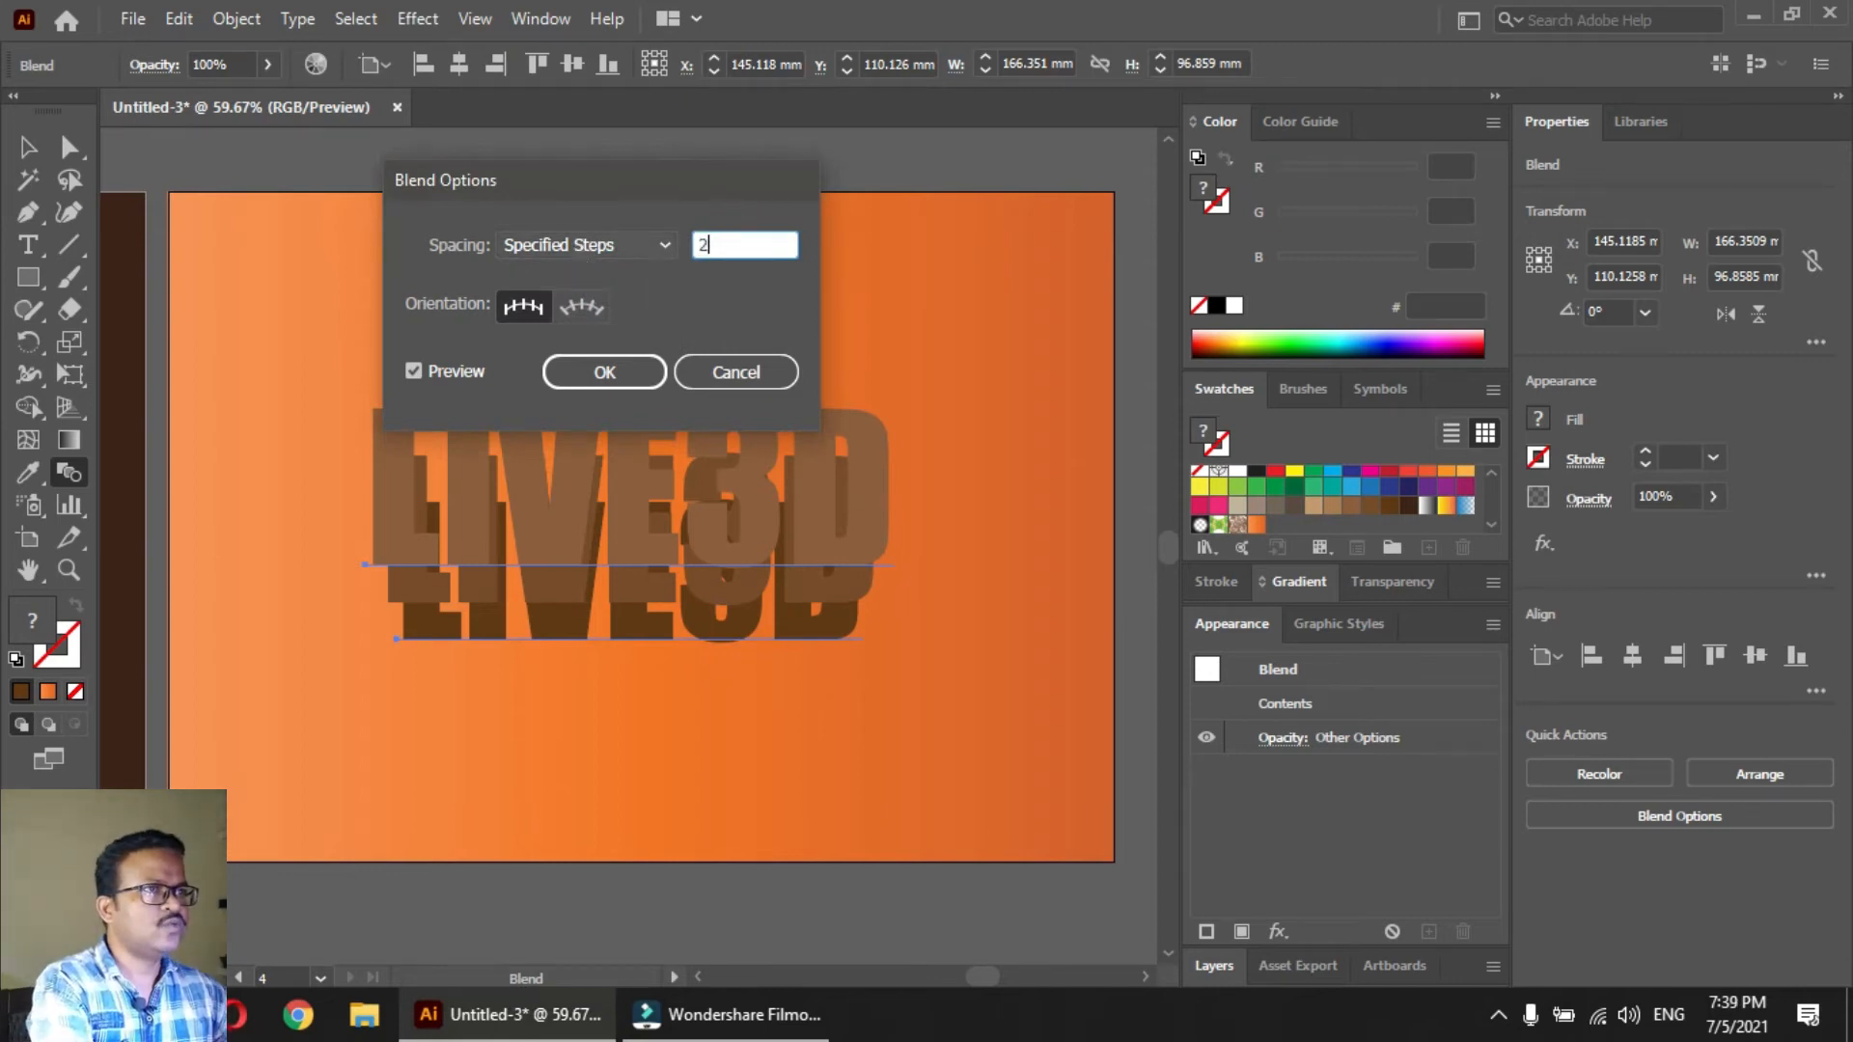
click(591, 369)
key(v)
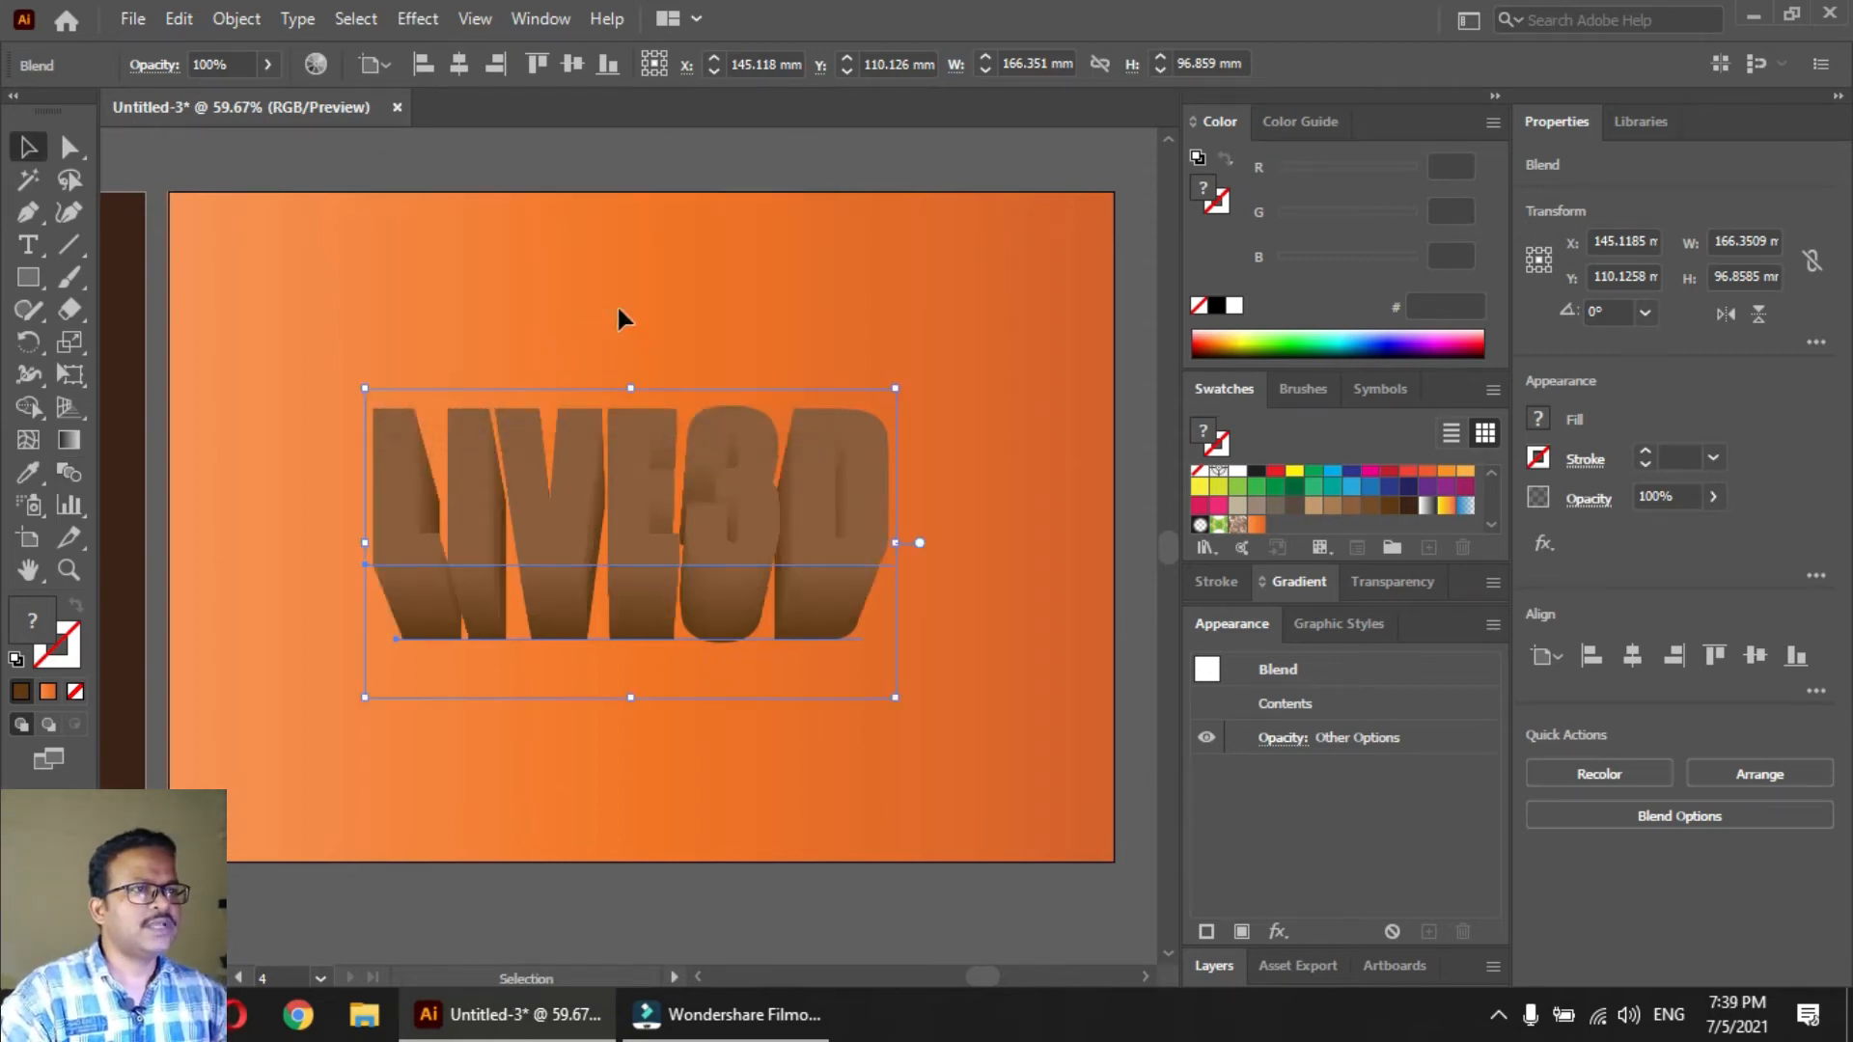
click(617, 300)
Examine the blended letters' shaded sides up close, and return to the whole artboard
key(ctrl+space)
drag(514, 581, 874, 407)
drag(461, 660, 722, 533)
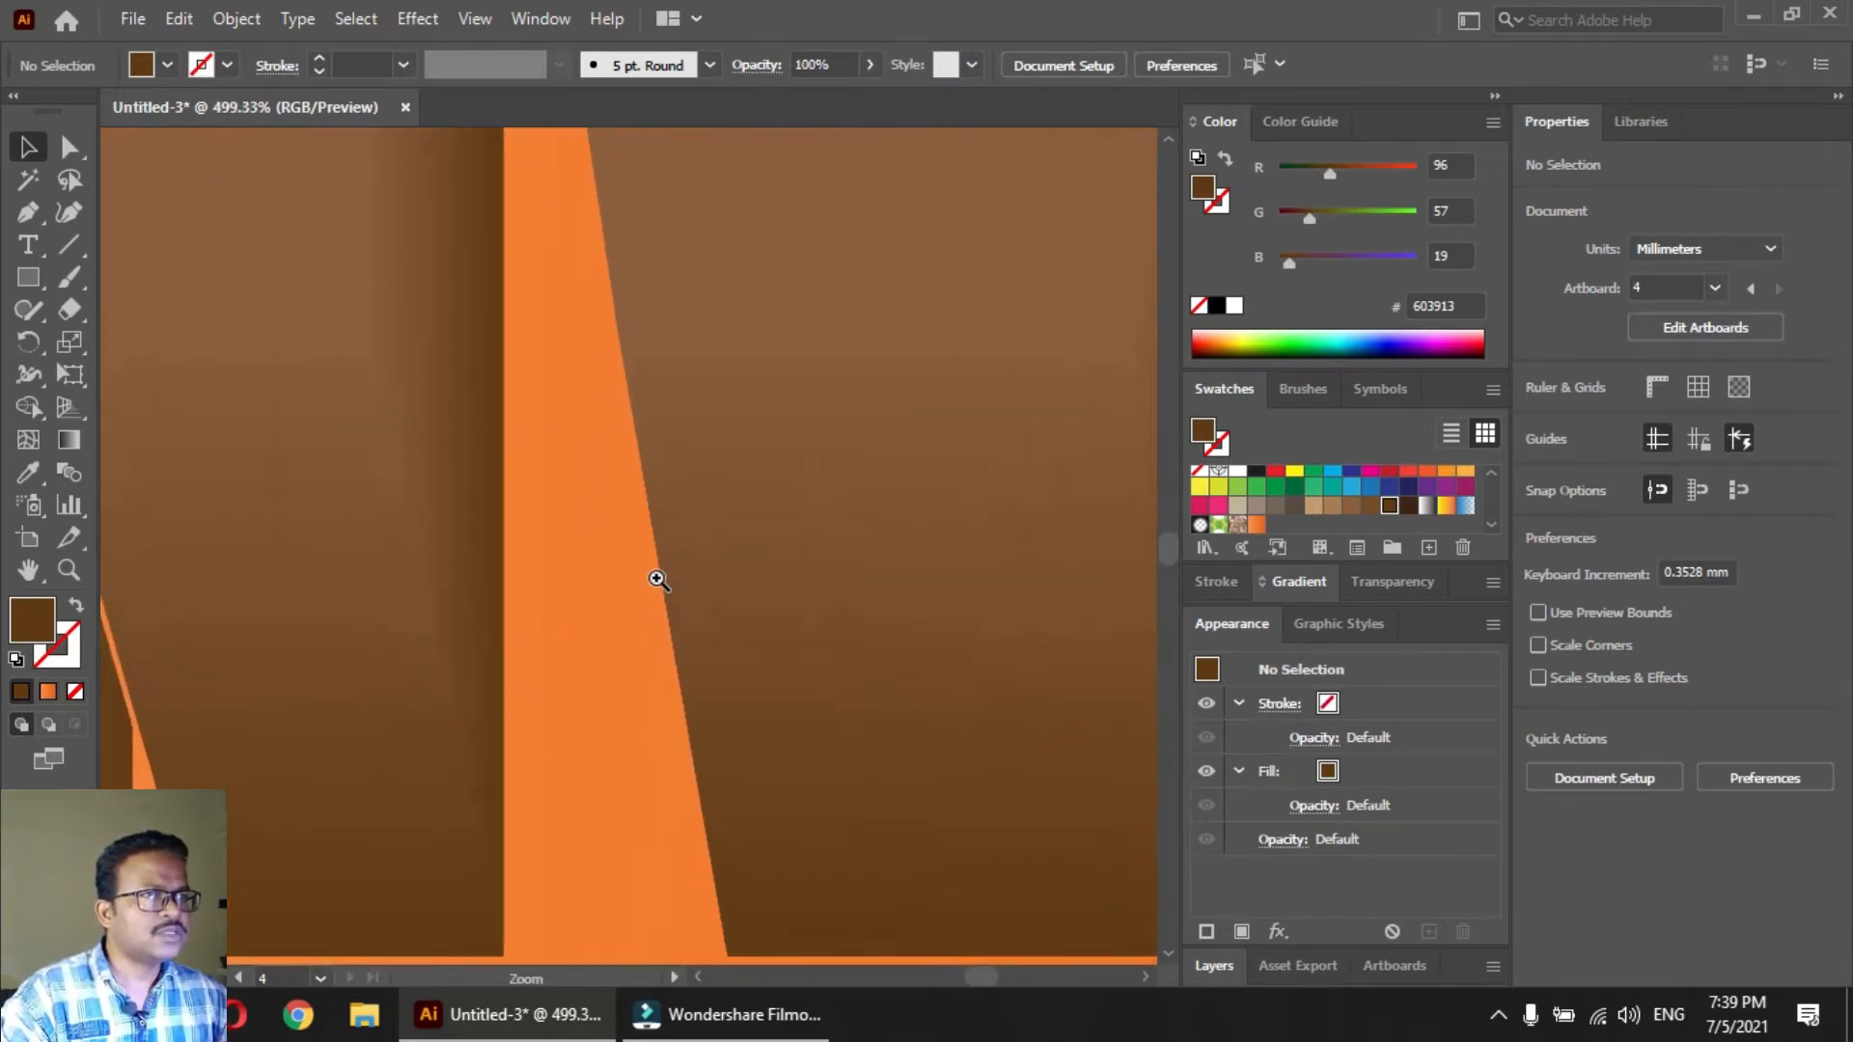
drag(906, 496, 816, 454)
drag(994, 463, 571, 657)
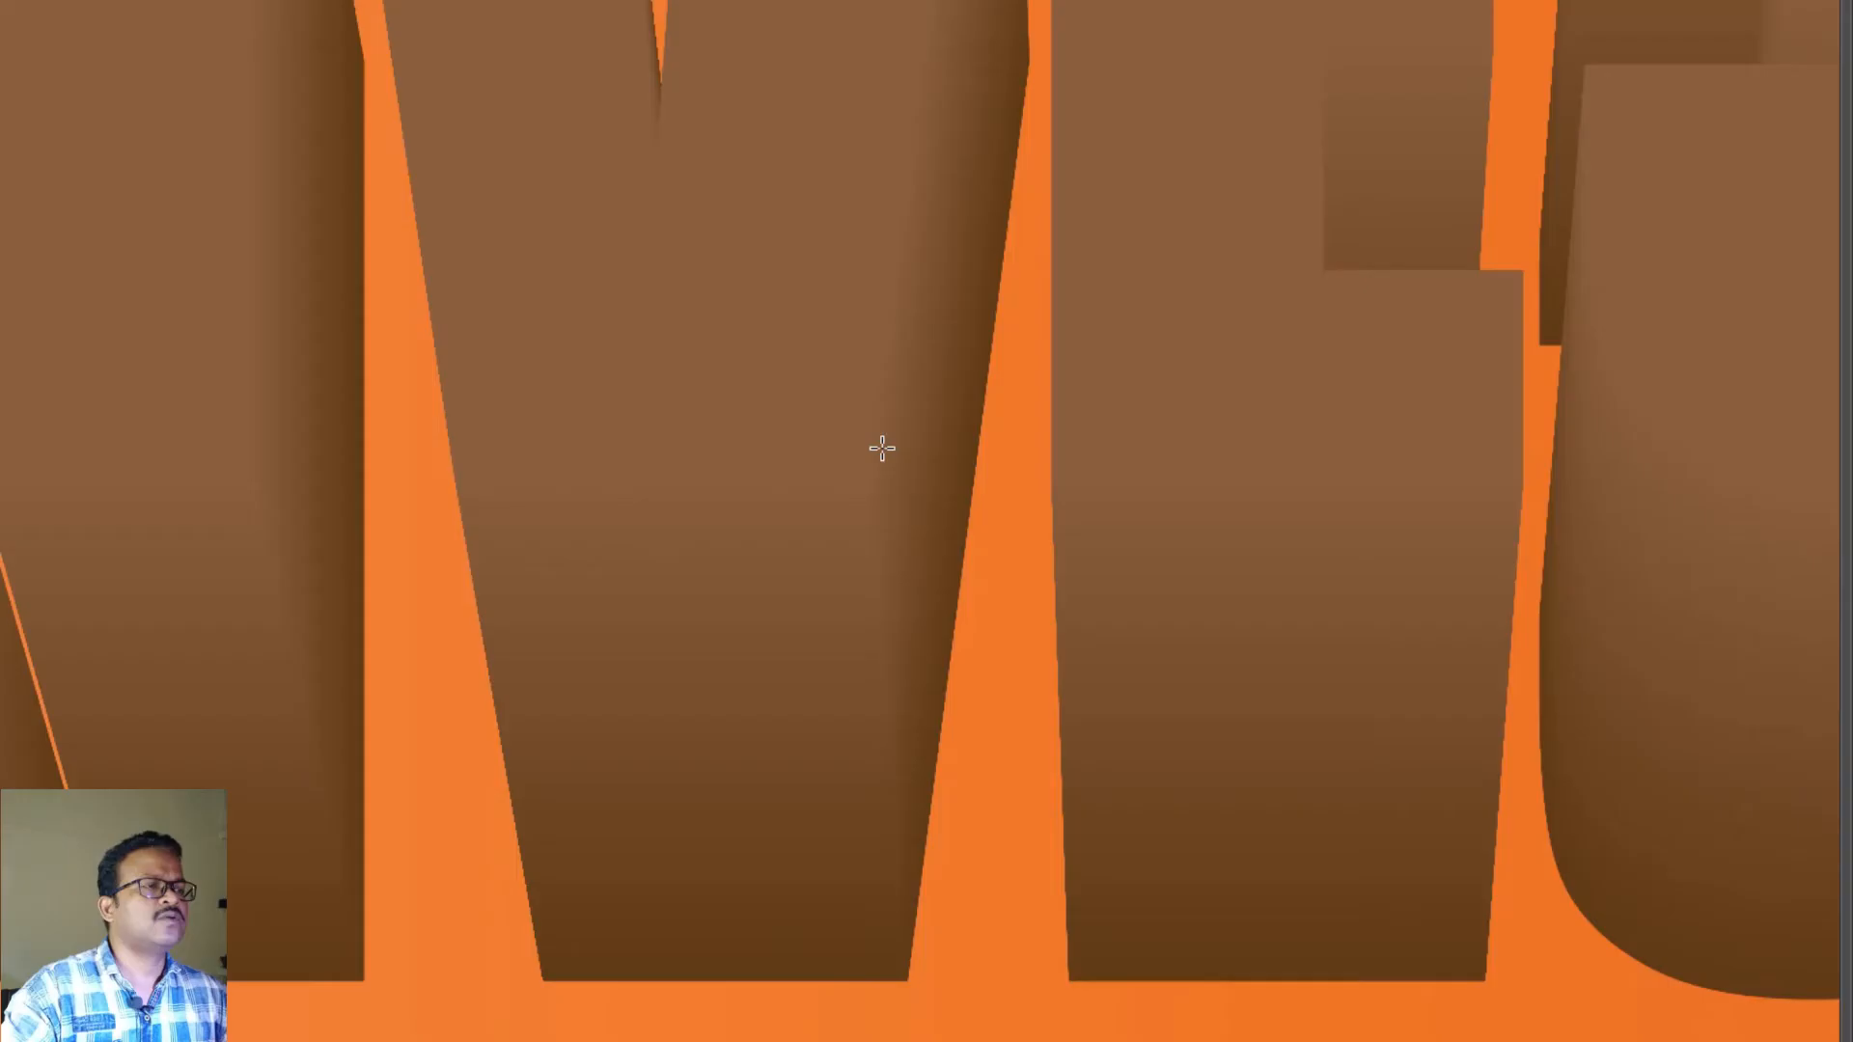
key(f)
key(ctrl+0)
key(Tab)
key(ctrl+0)
key(space)
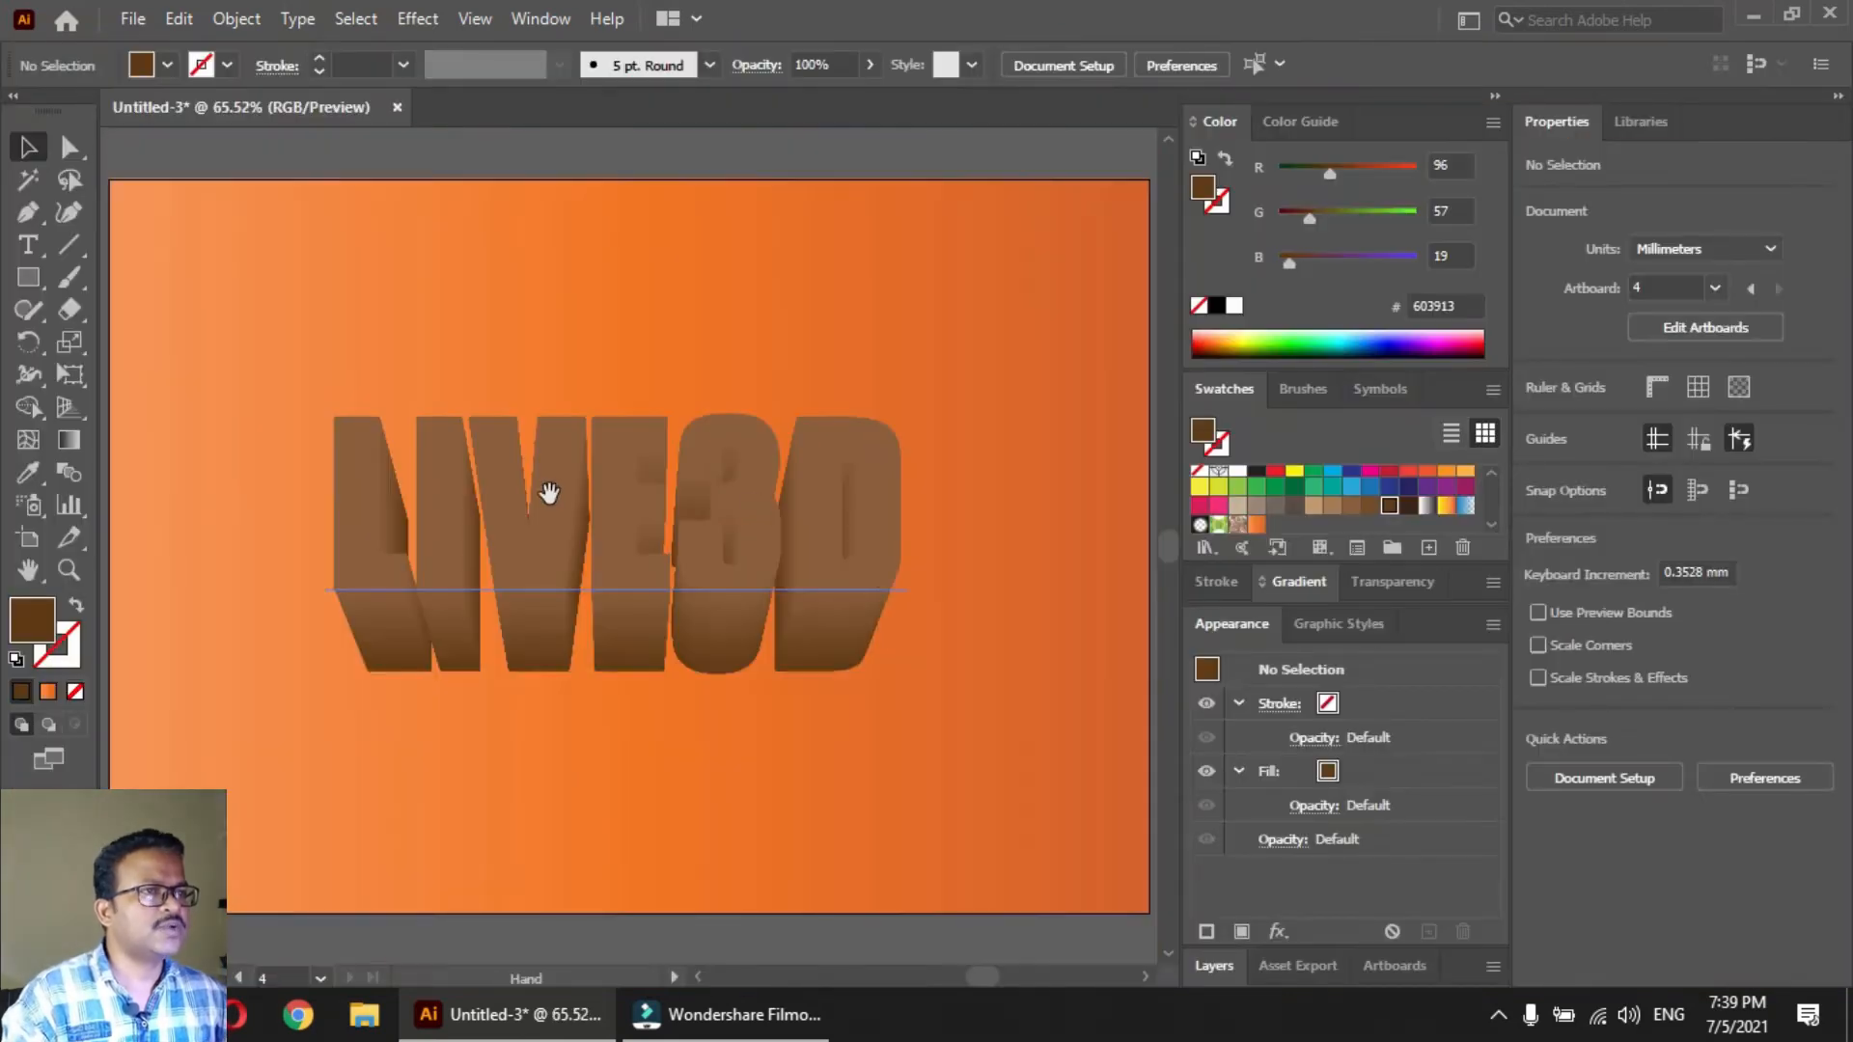
drag(549, 493, 546, 526)
click(467, 809)
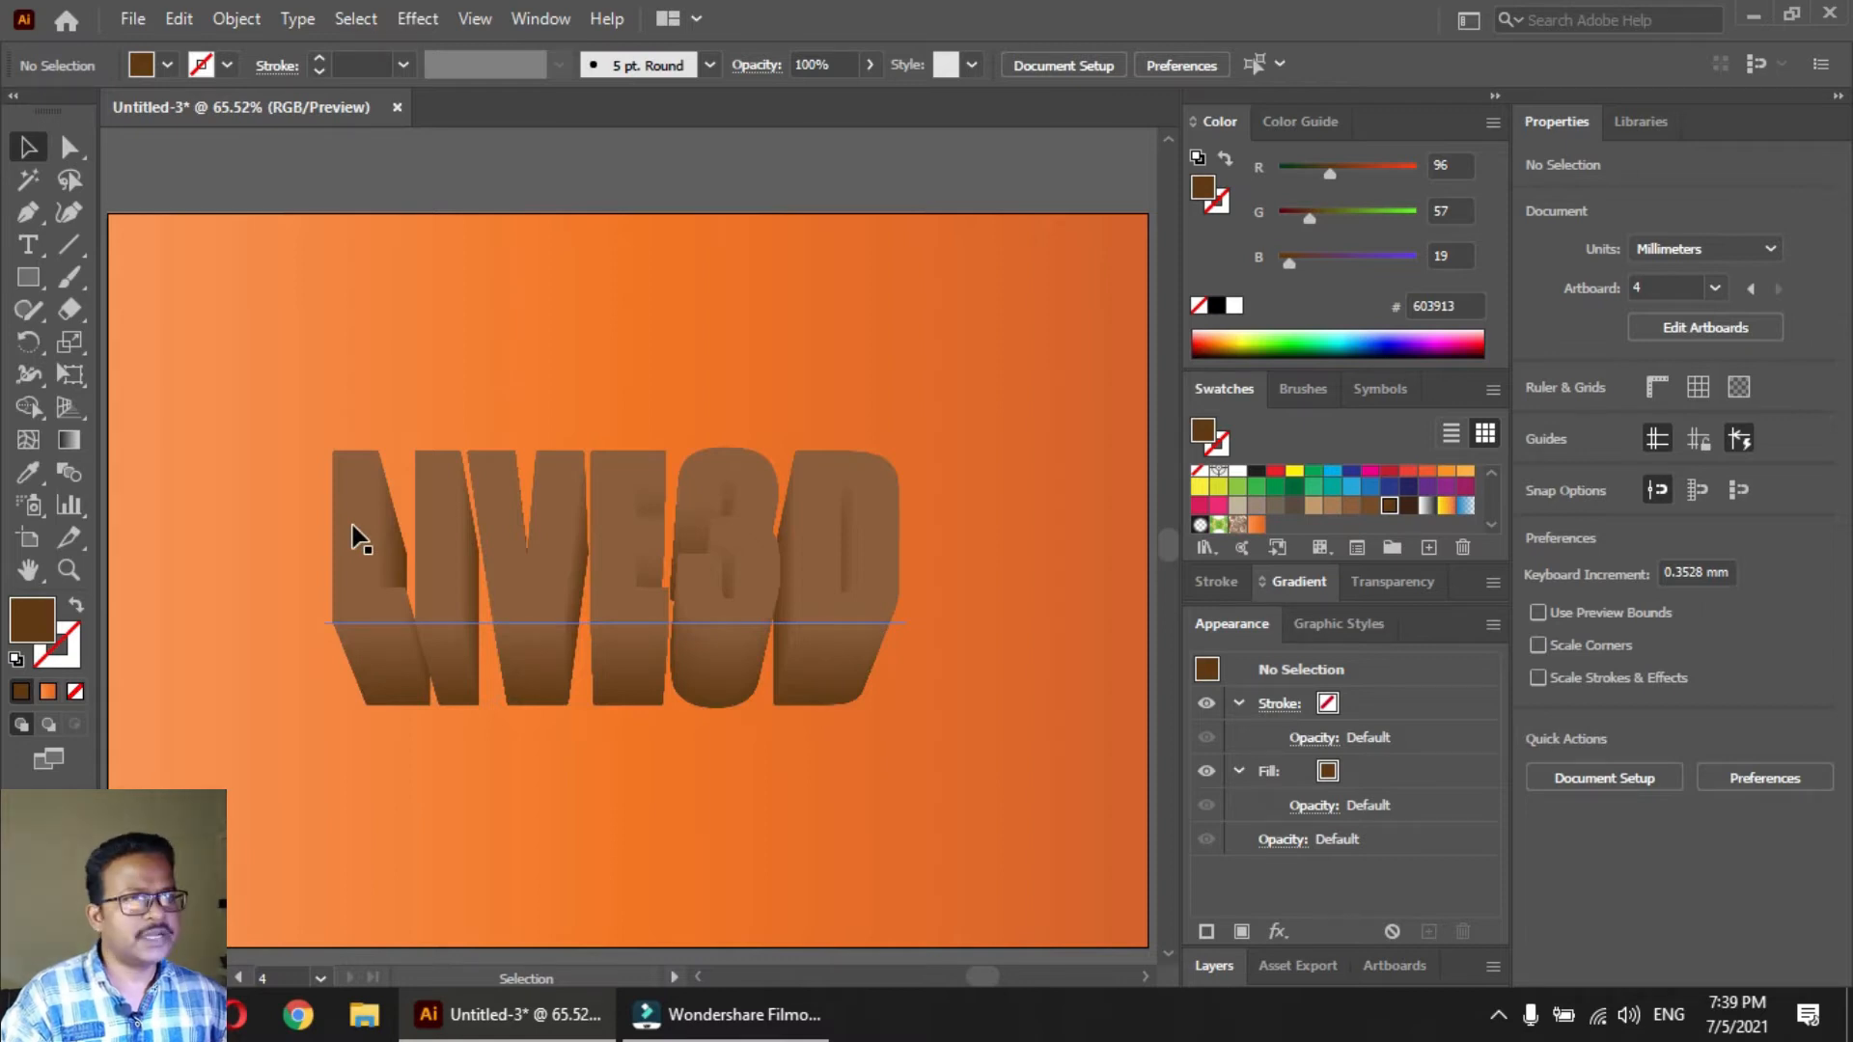
Copy the larger front text from inside the blend, leave isolation mode, and paste it in front of the blend
click(399, 681)
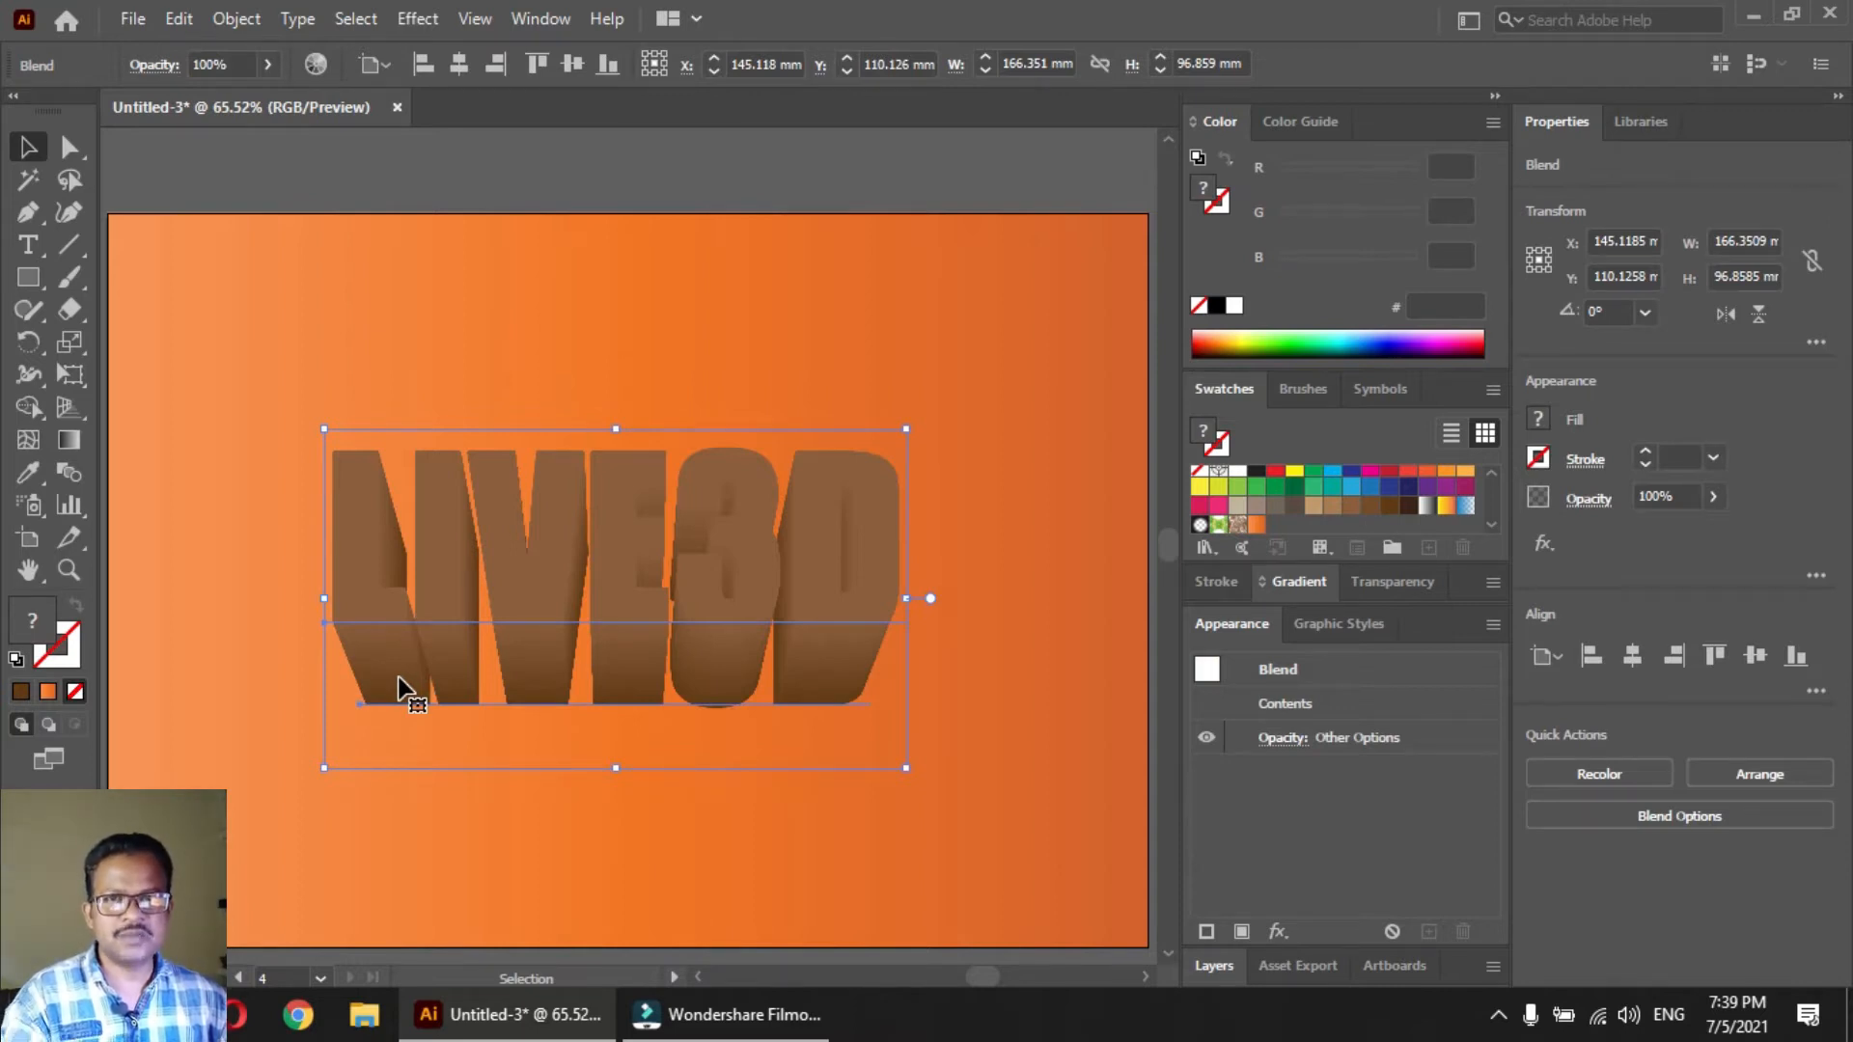
double_click(367, 571)
click(365, 548)
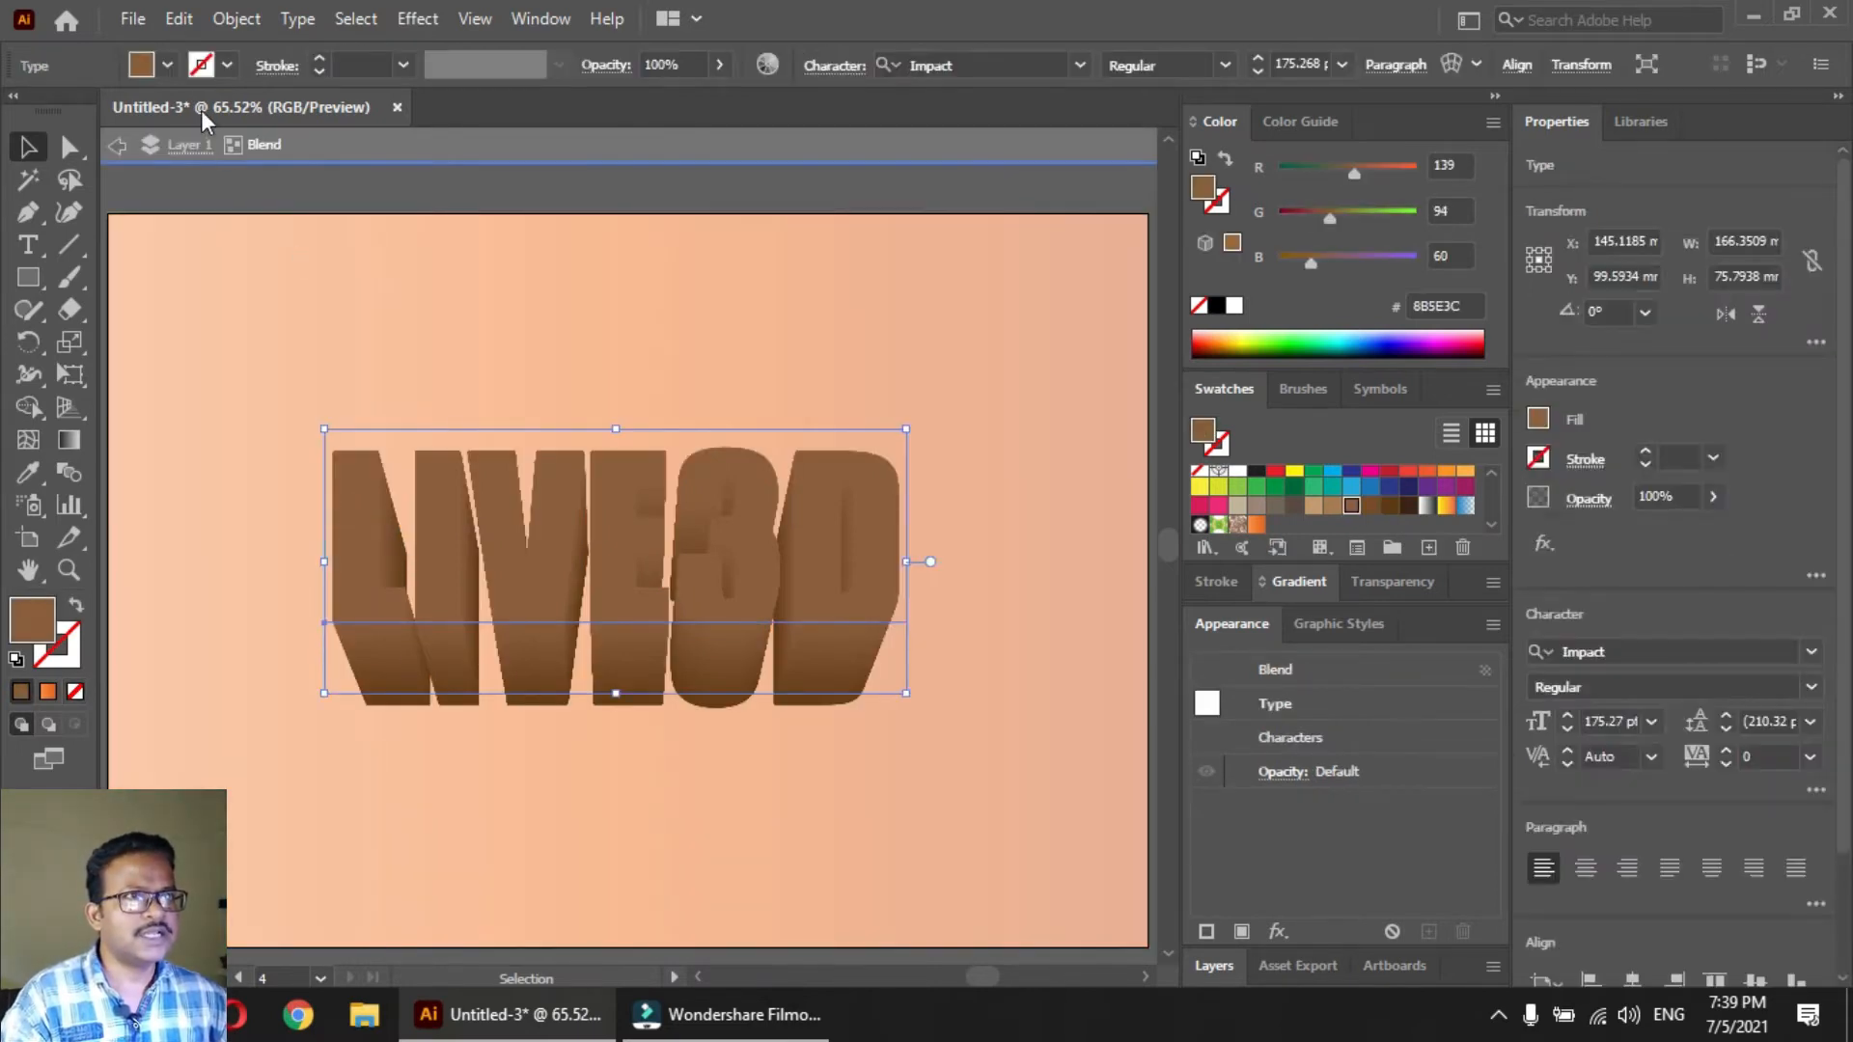
click(179, 20)
click(202, 143)
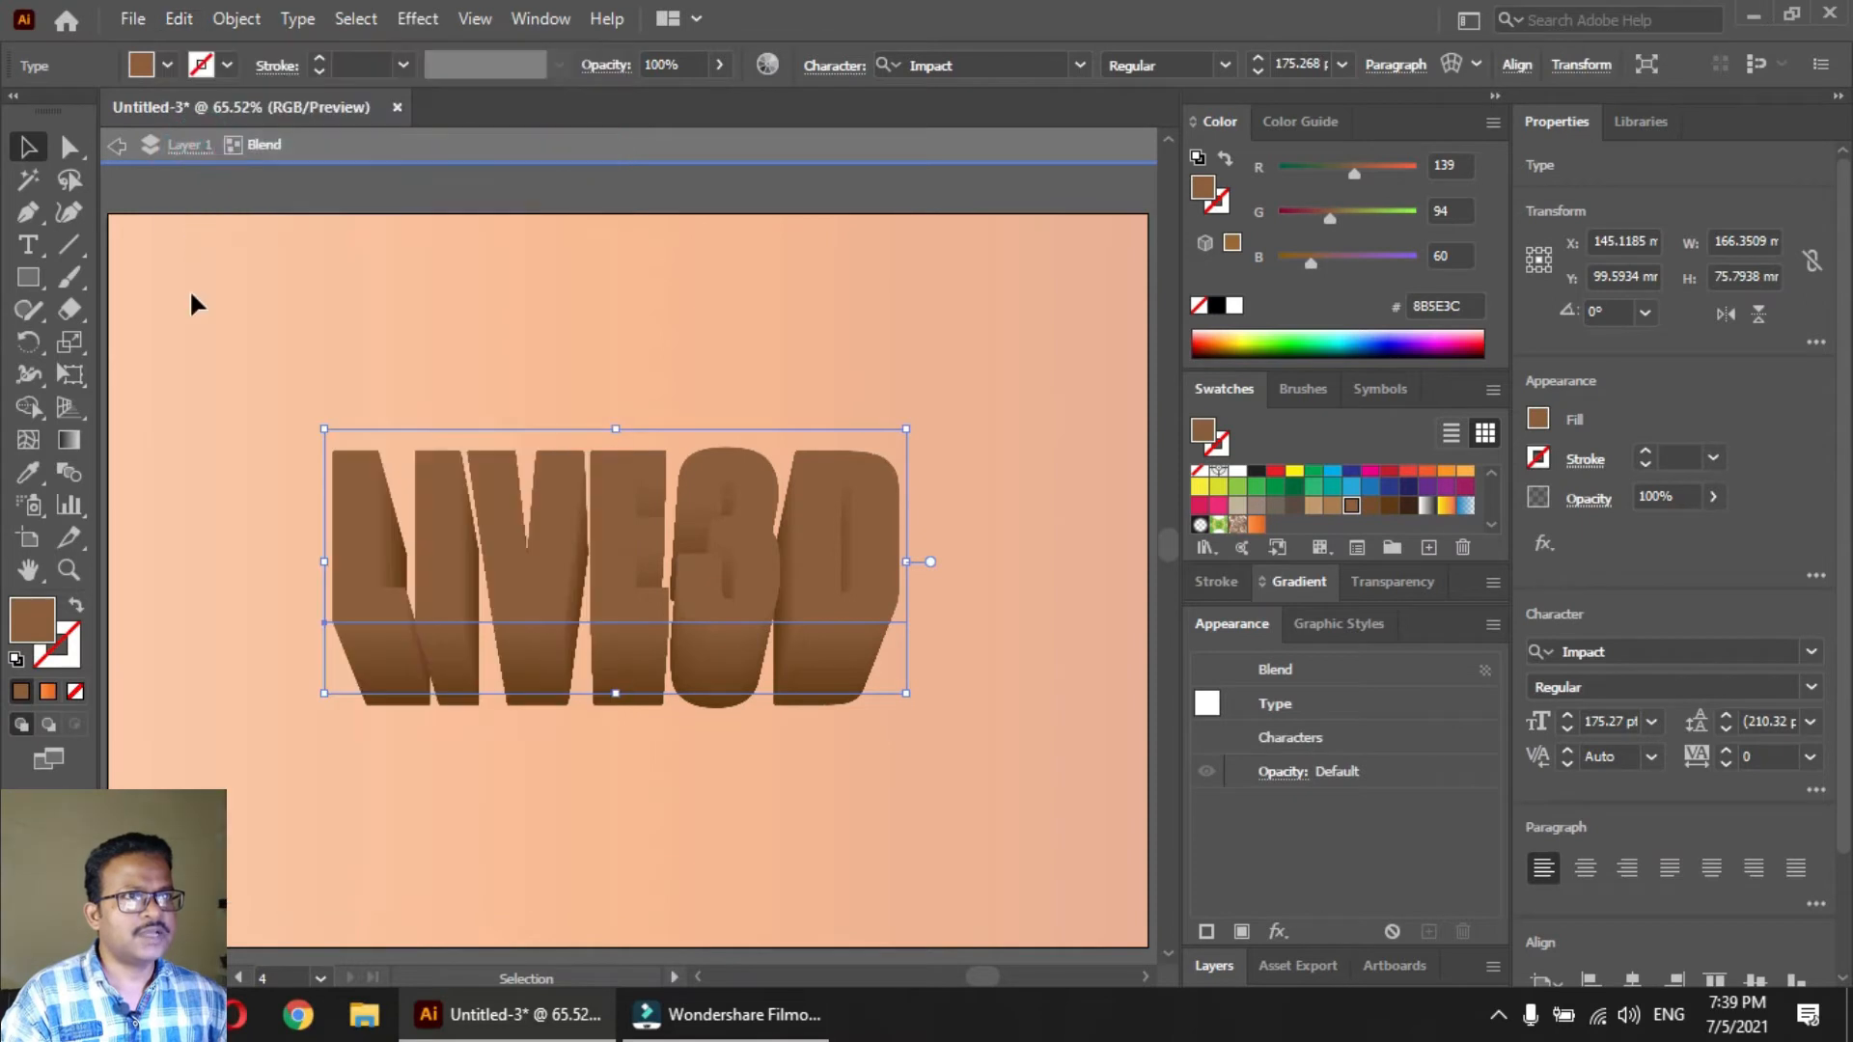
double_click(311, 323)
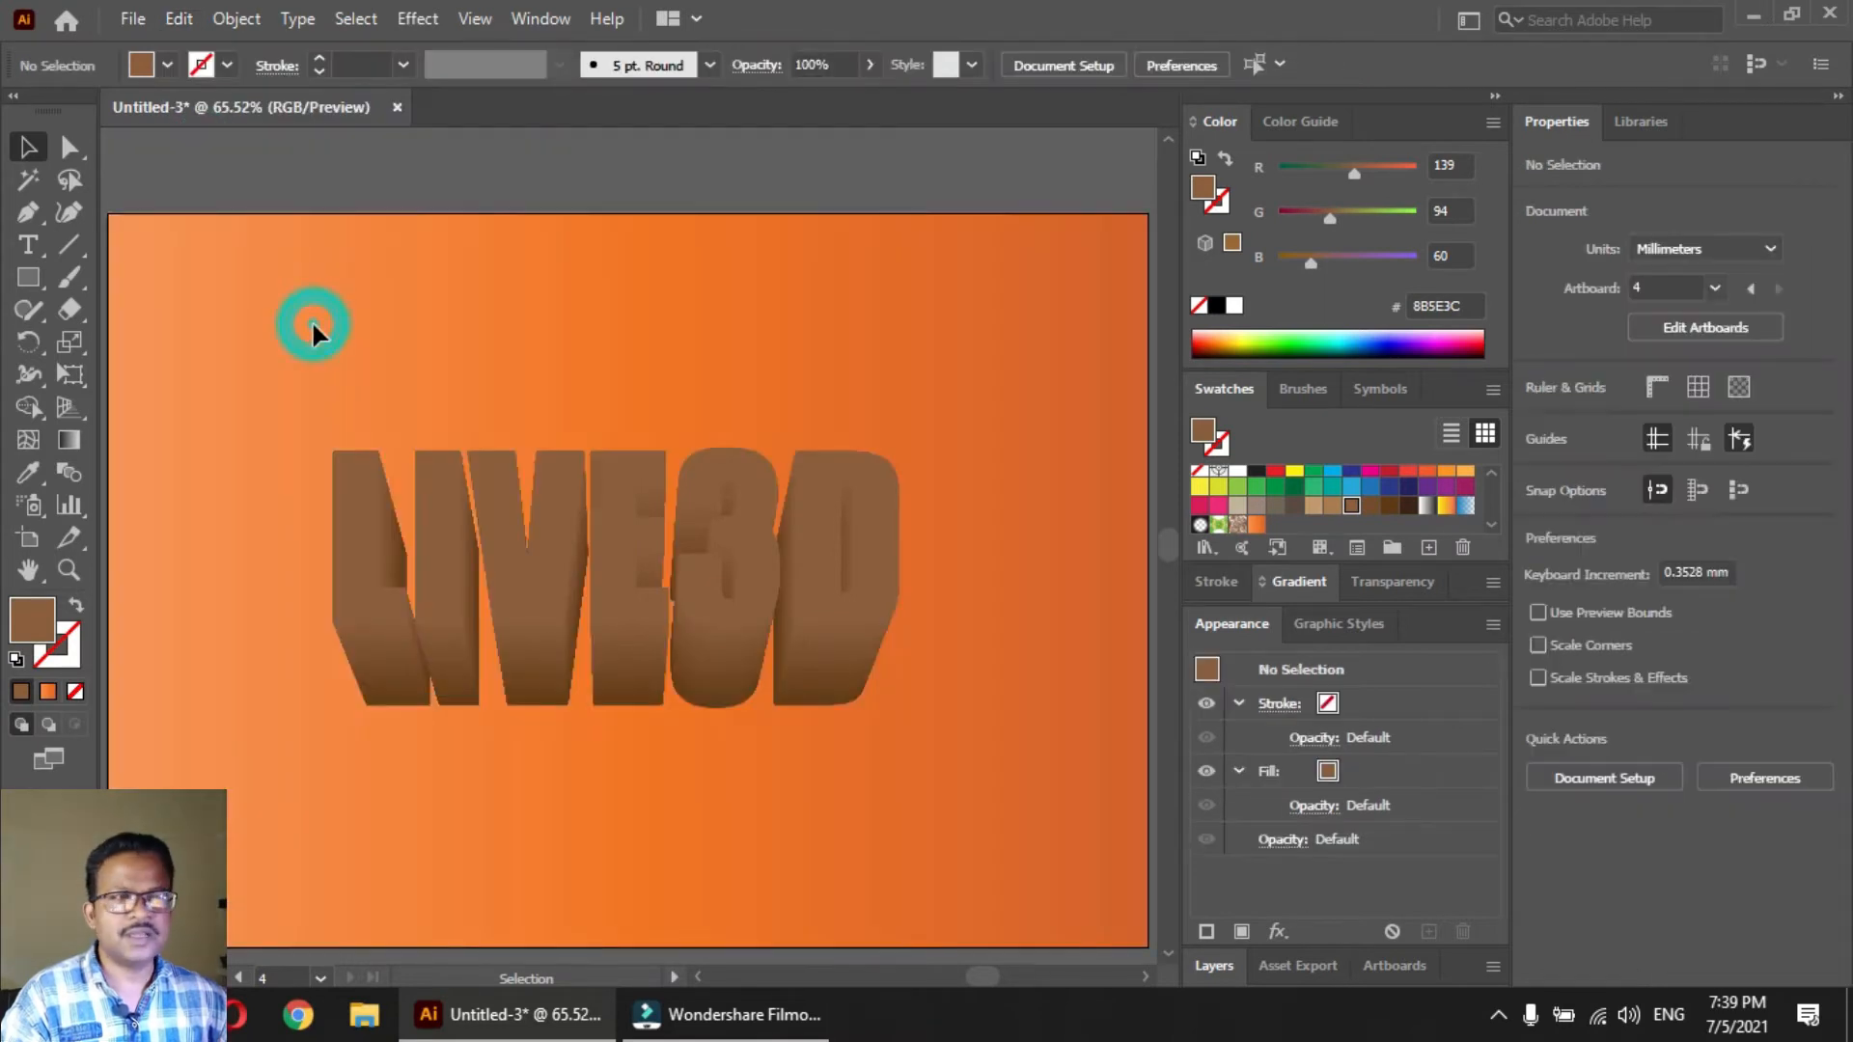
click(177, 21)
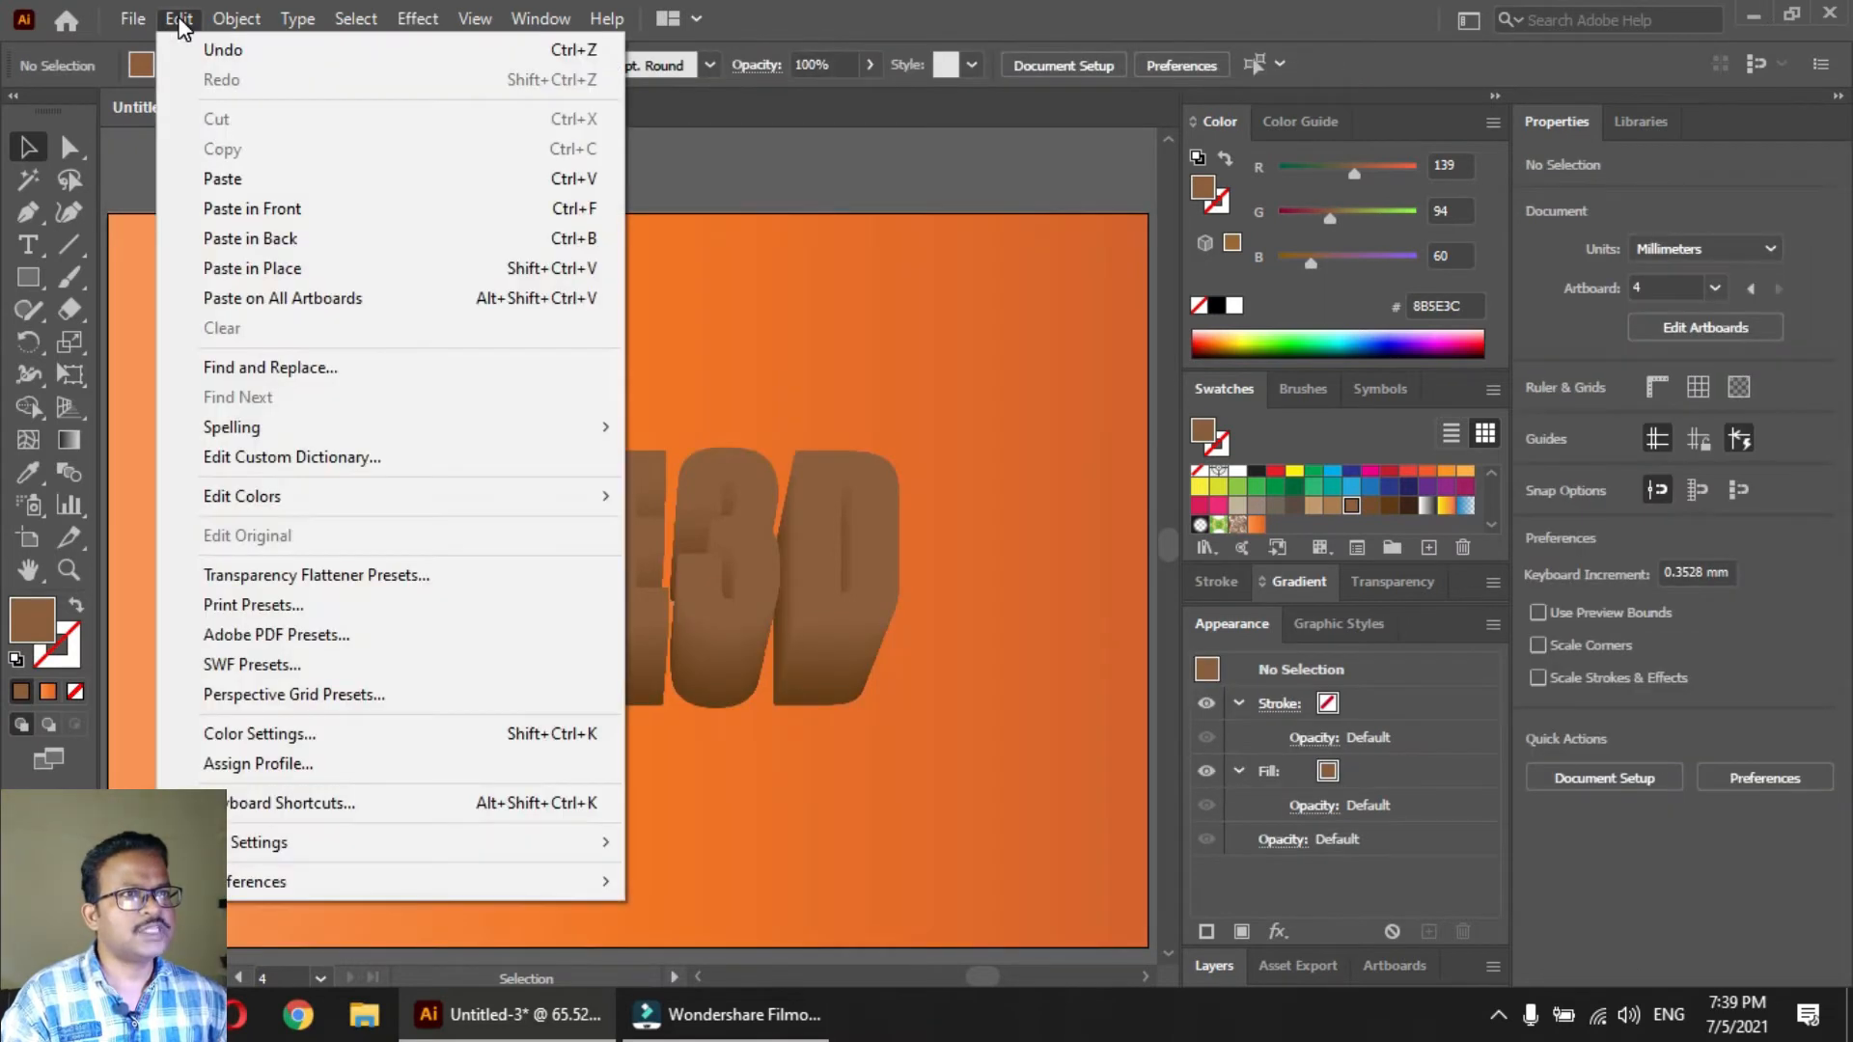
click(290, 208)
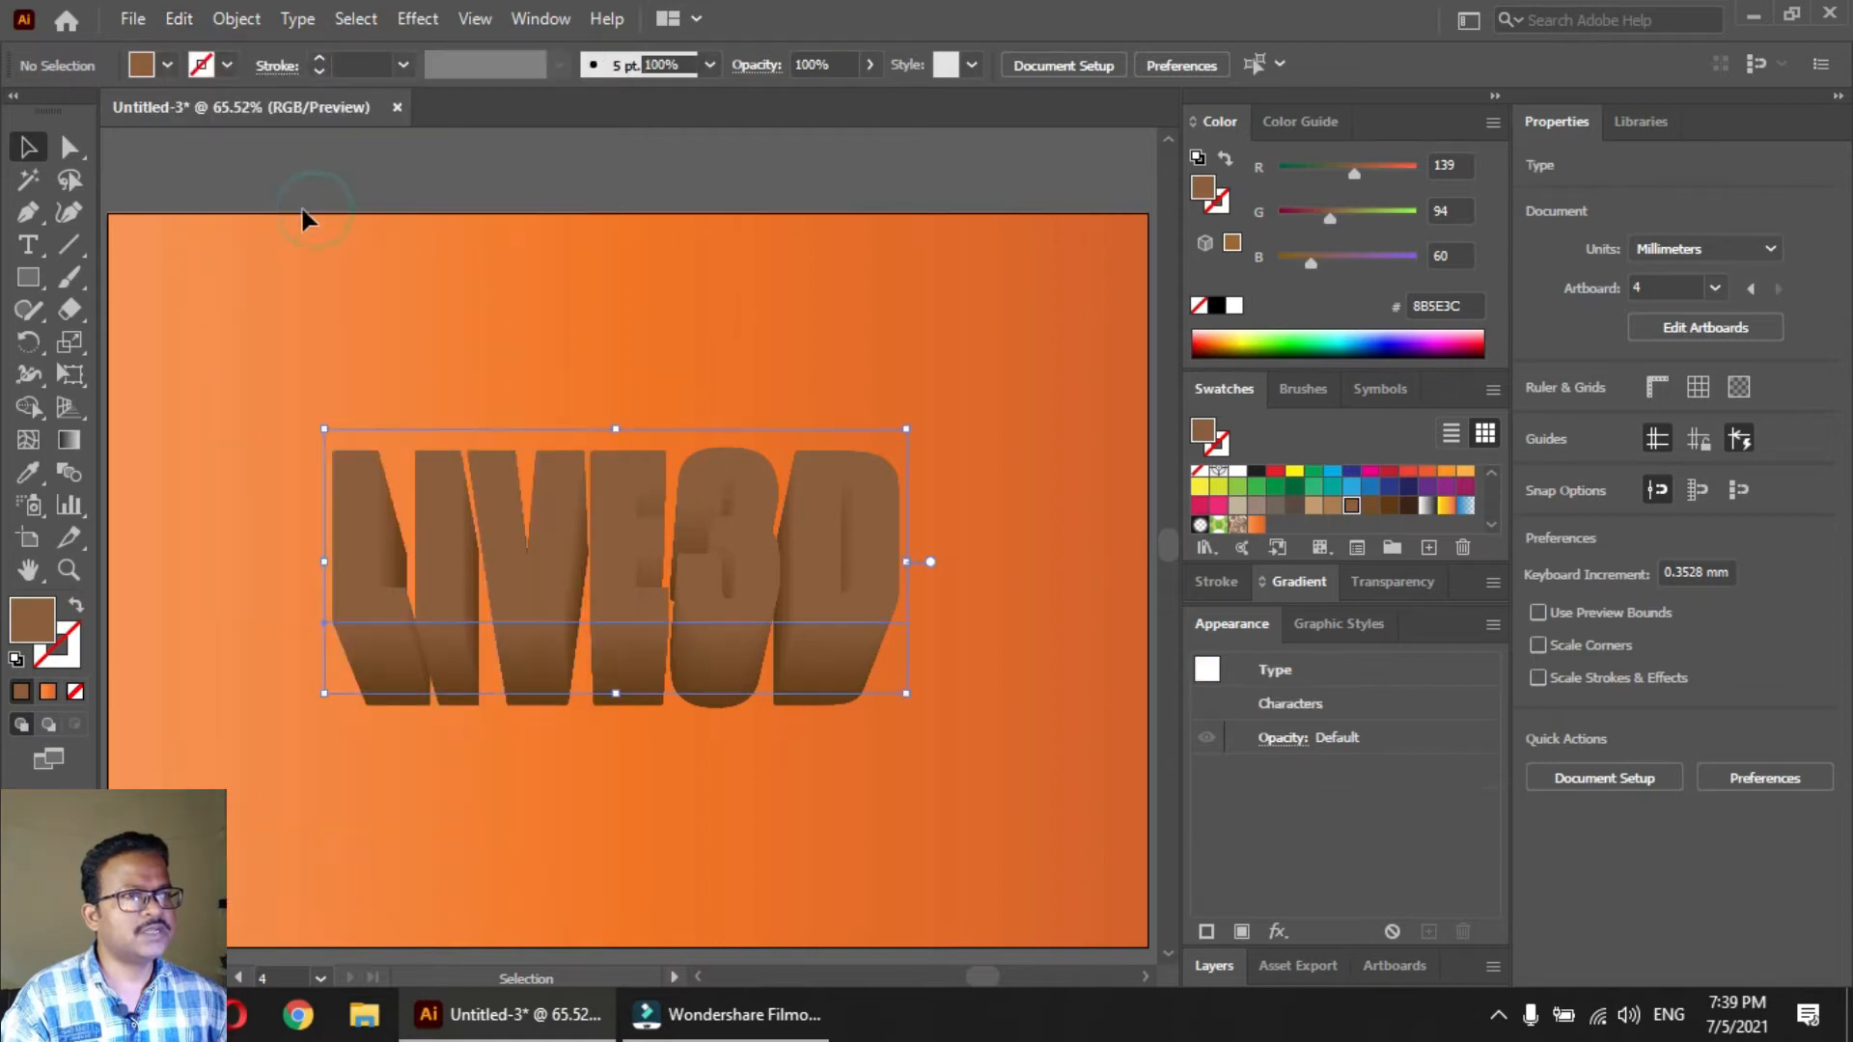
Fill the pasted front text with yellow and give it a 2 pt CMYK Red stroke
scroll(1290, 507, up, 1)
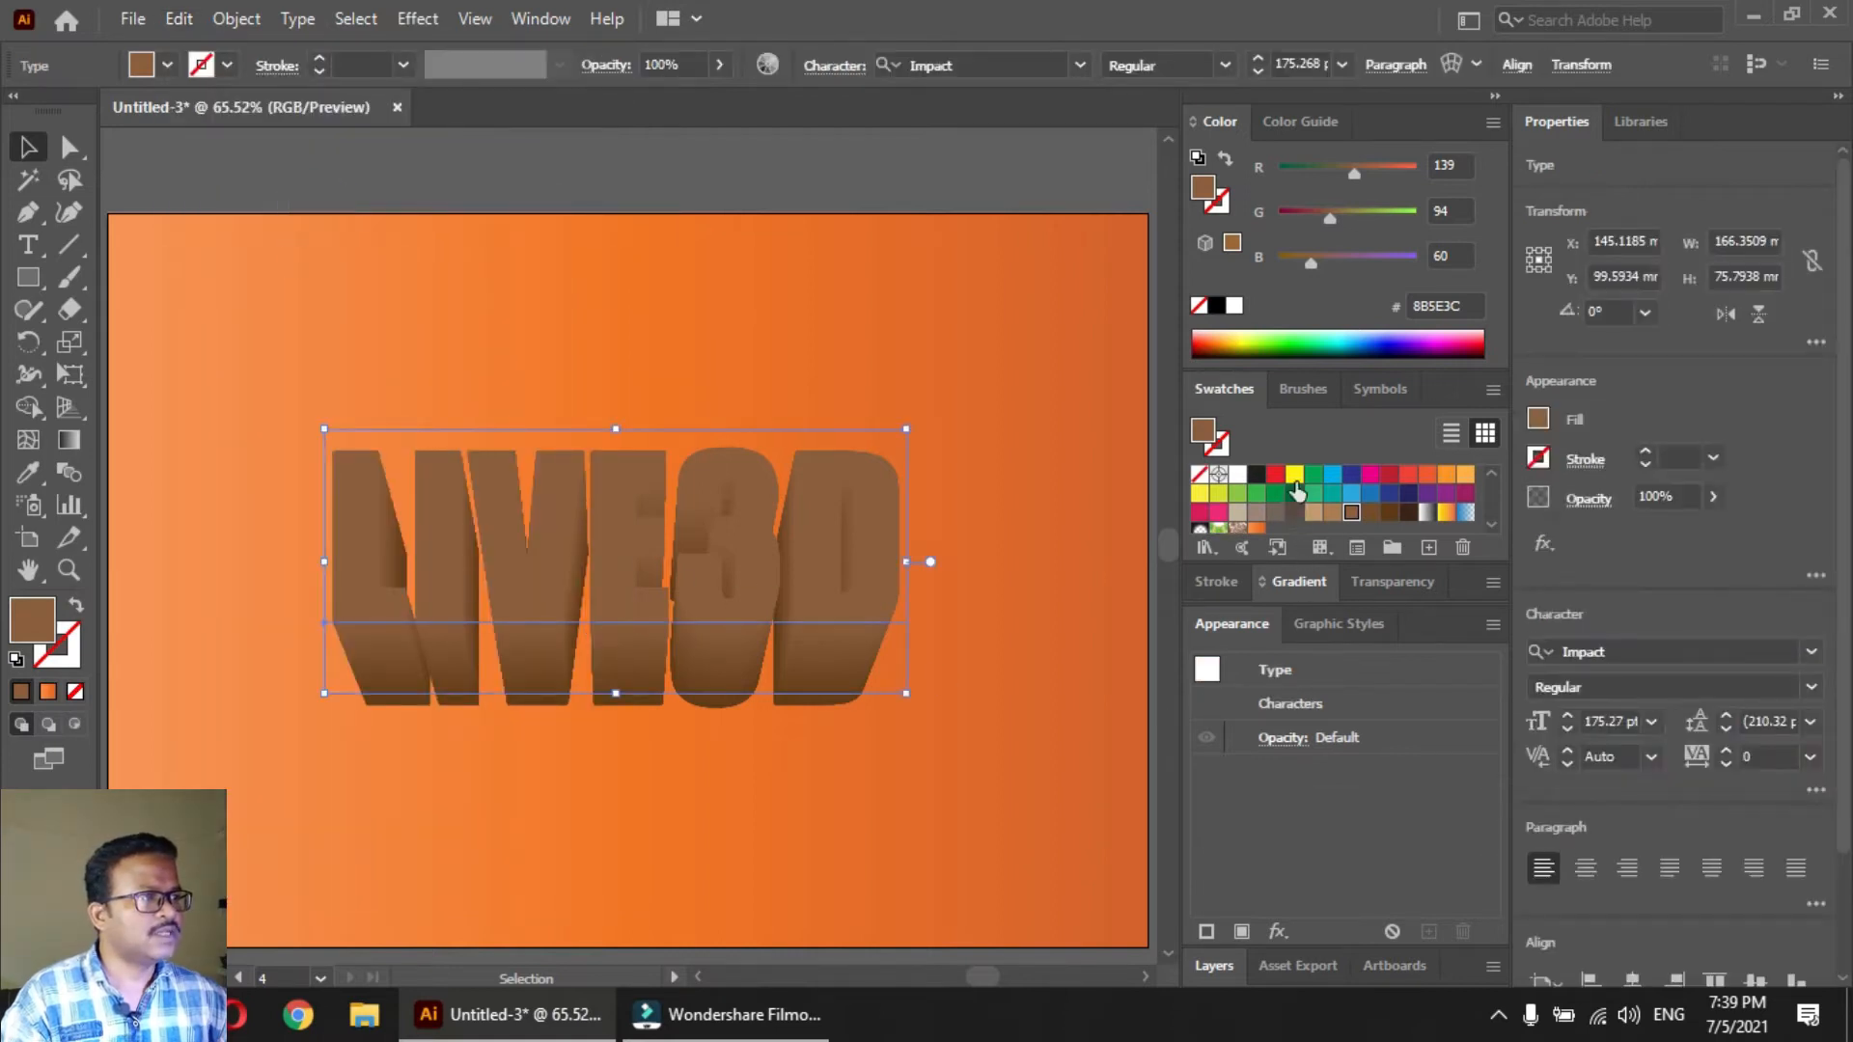
click(1295, 480)
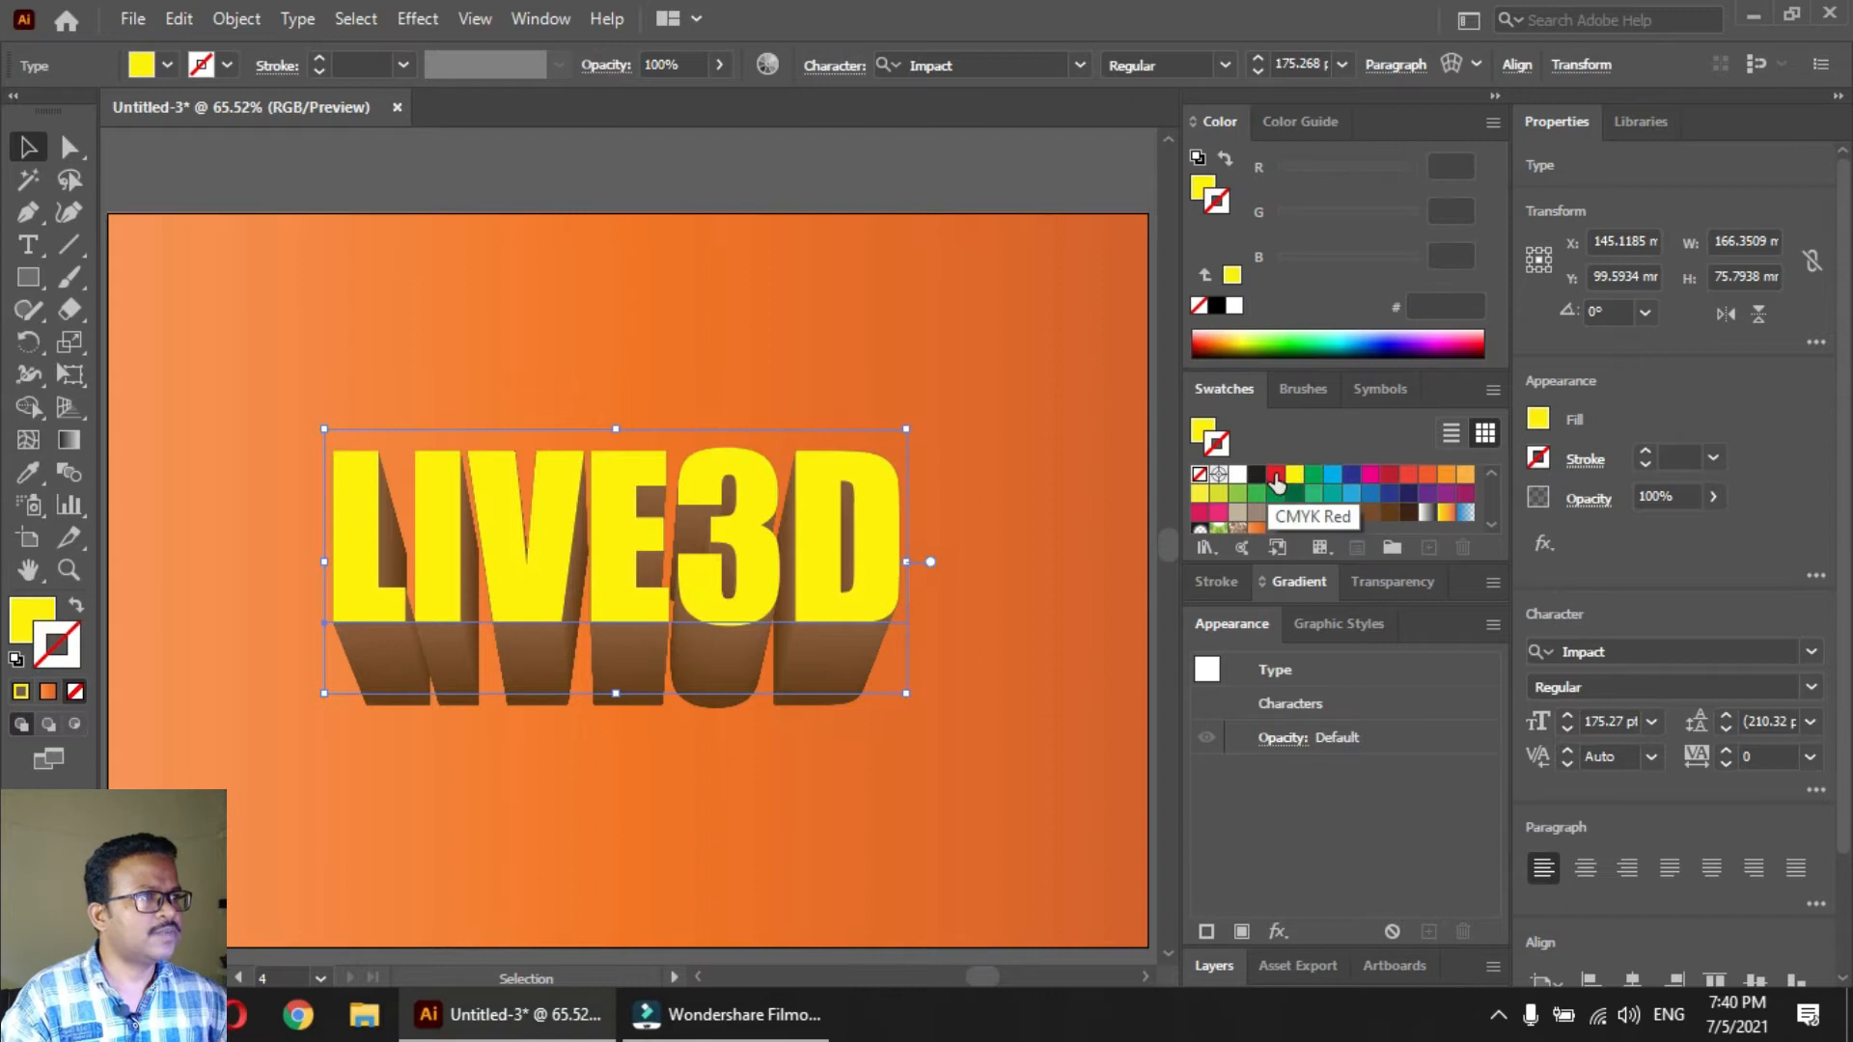
click(1276, 476)
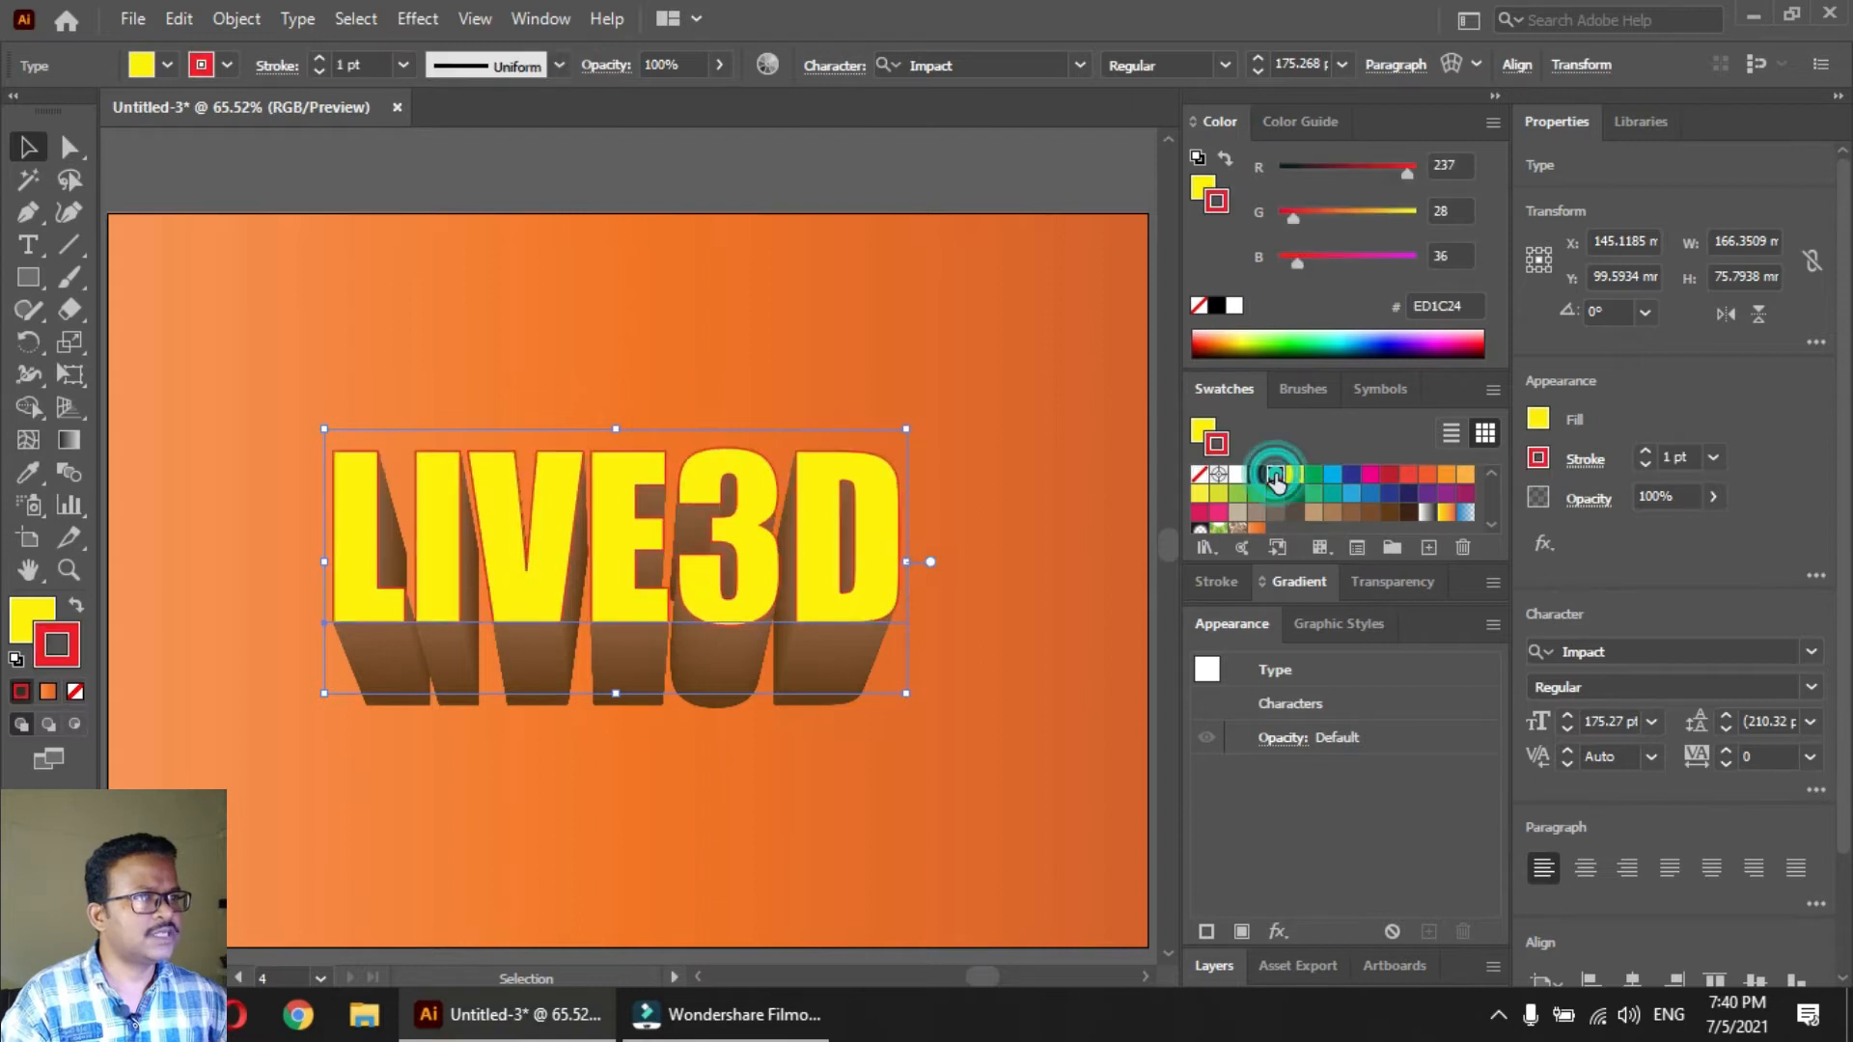
click(1646, 452)
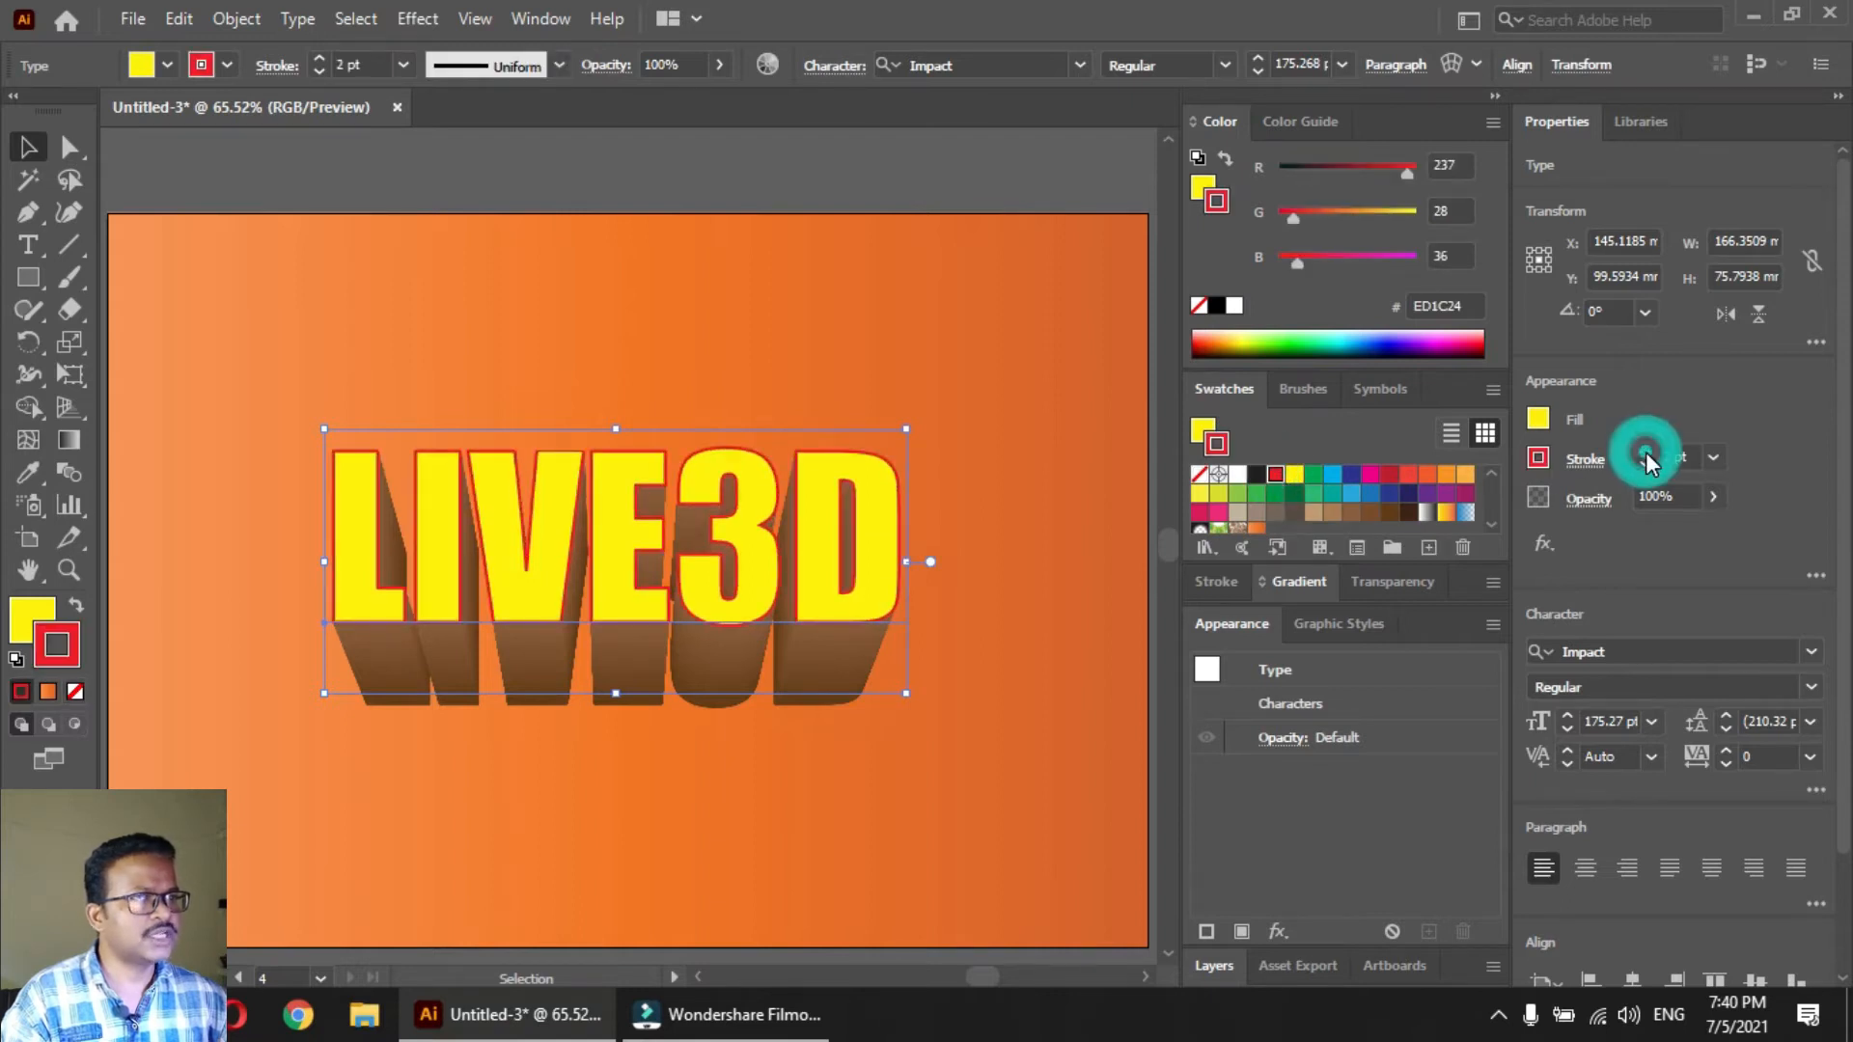
Give the yellow front text a black stroke and move it together with its blend slightly up and to the right
click(1258, 476)
click(803, 329)
drag(286, 821, 617, 569)
drag(610, 562, 627, 546)
click(778, 767)
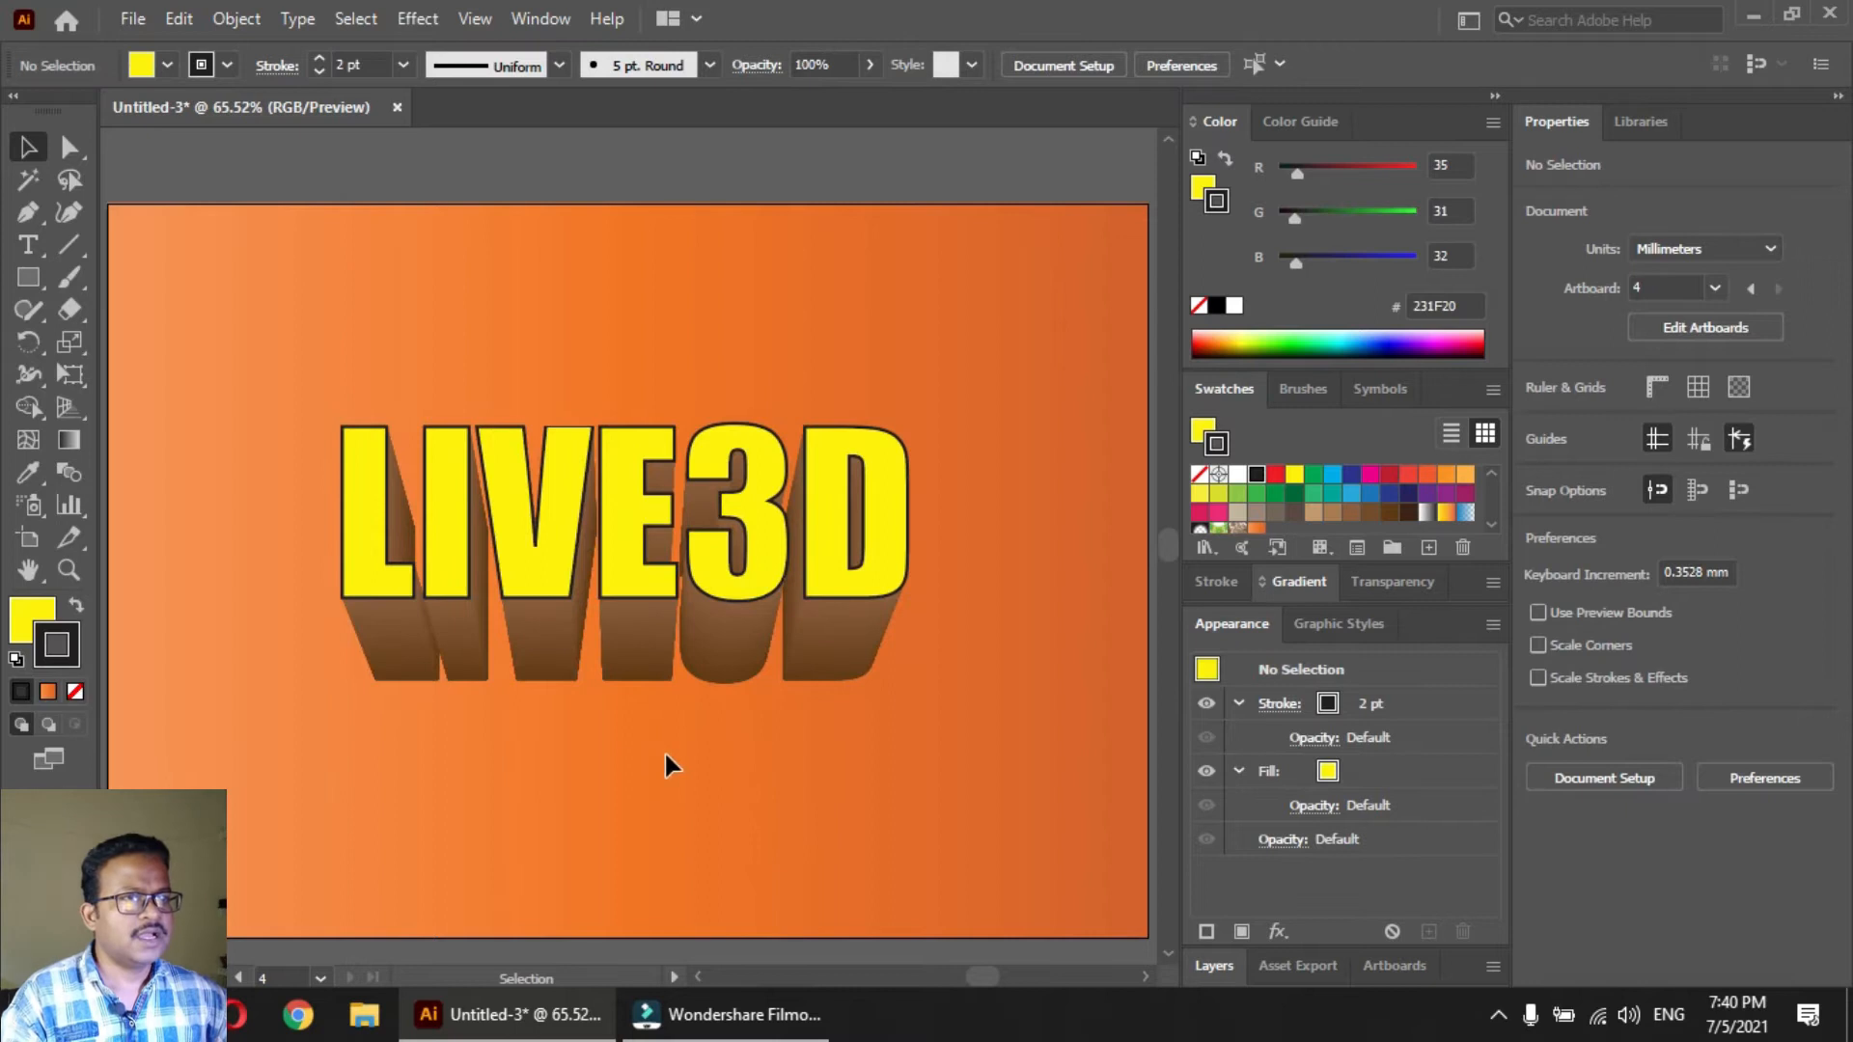
Copy the smaller brown back text from inside the blend and leave isolation mode
double_click(642, 690)
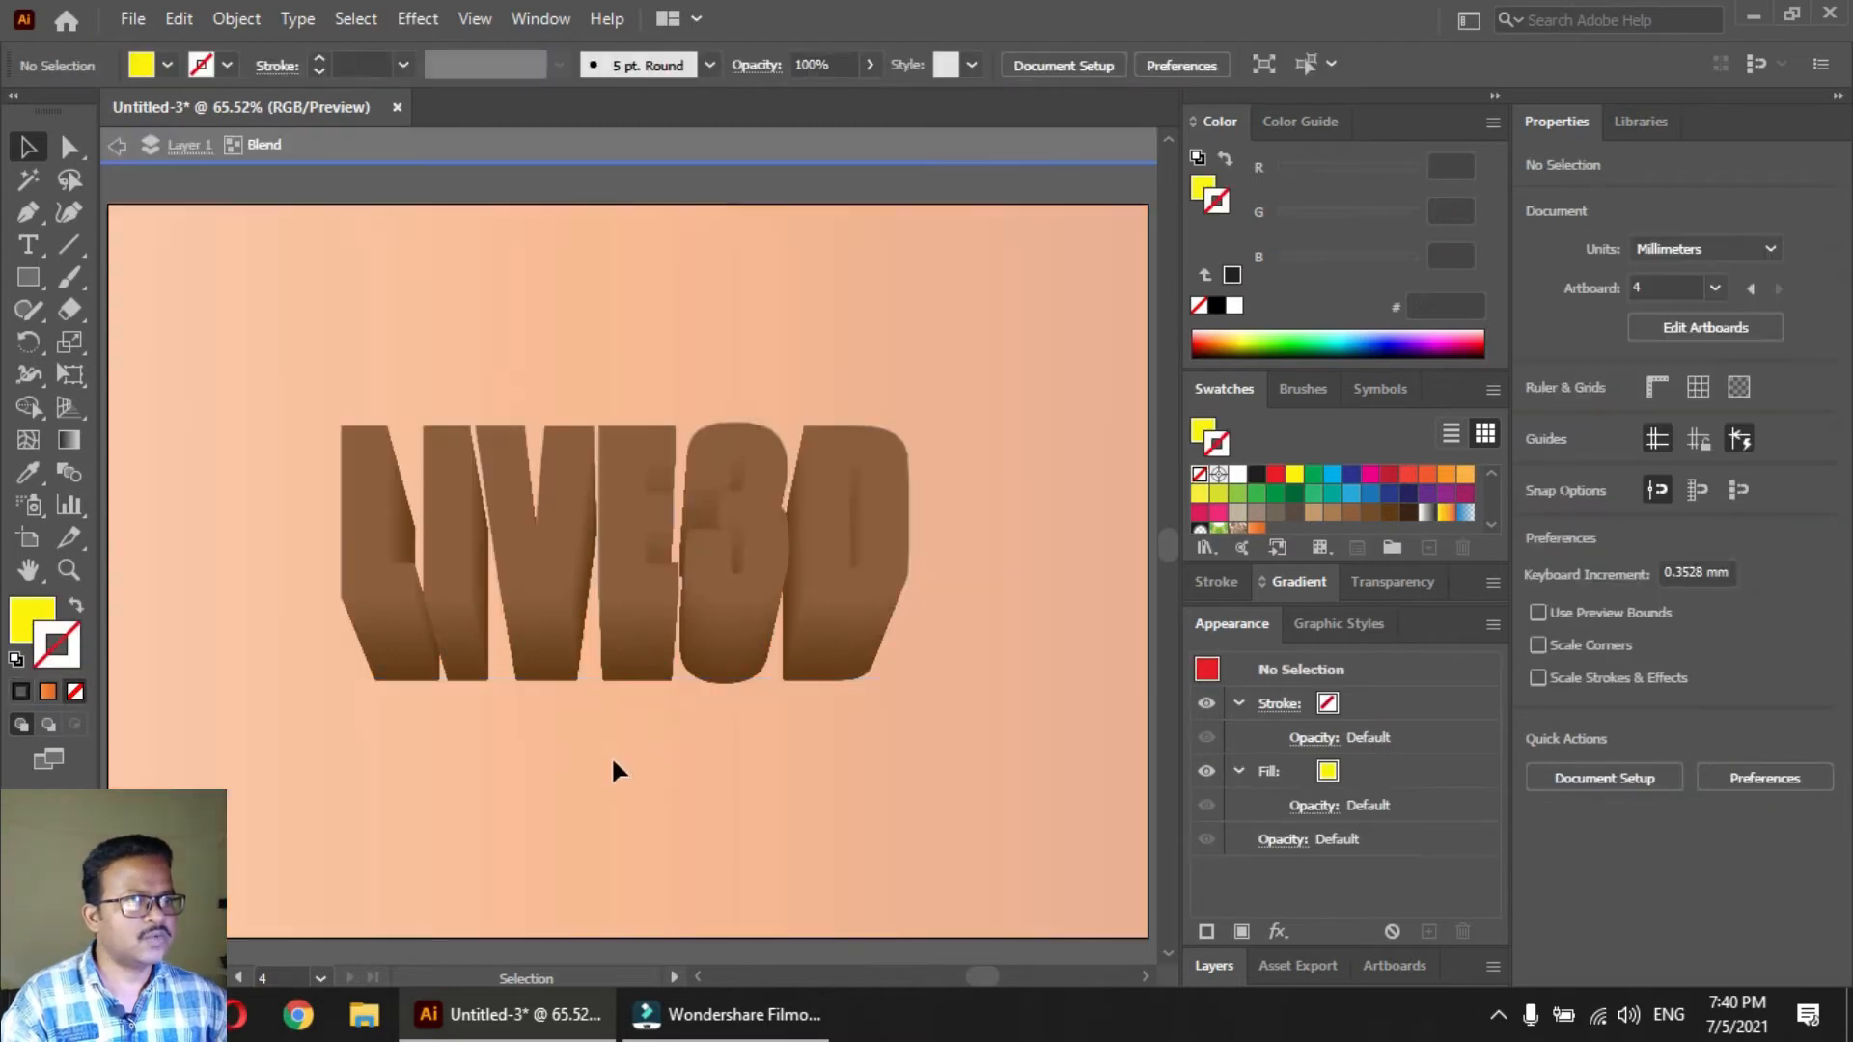
click(621, 681)
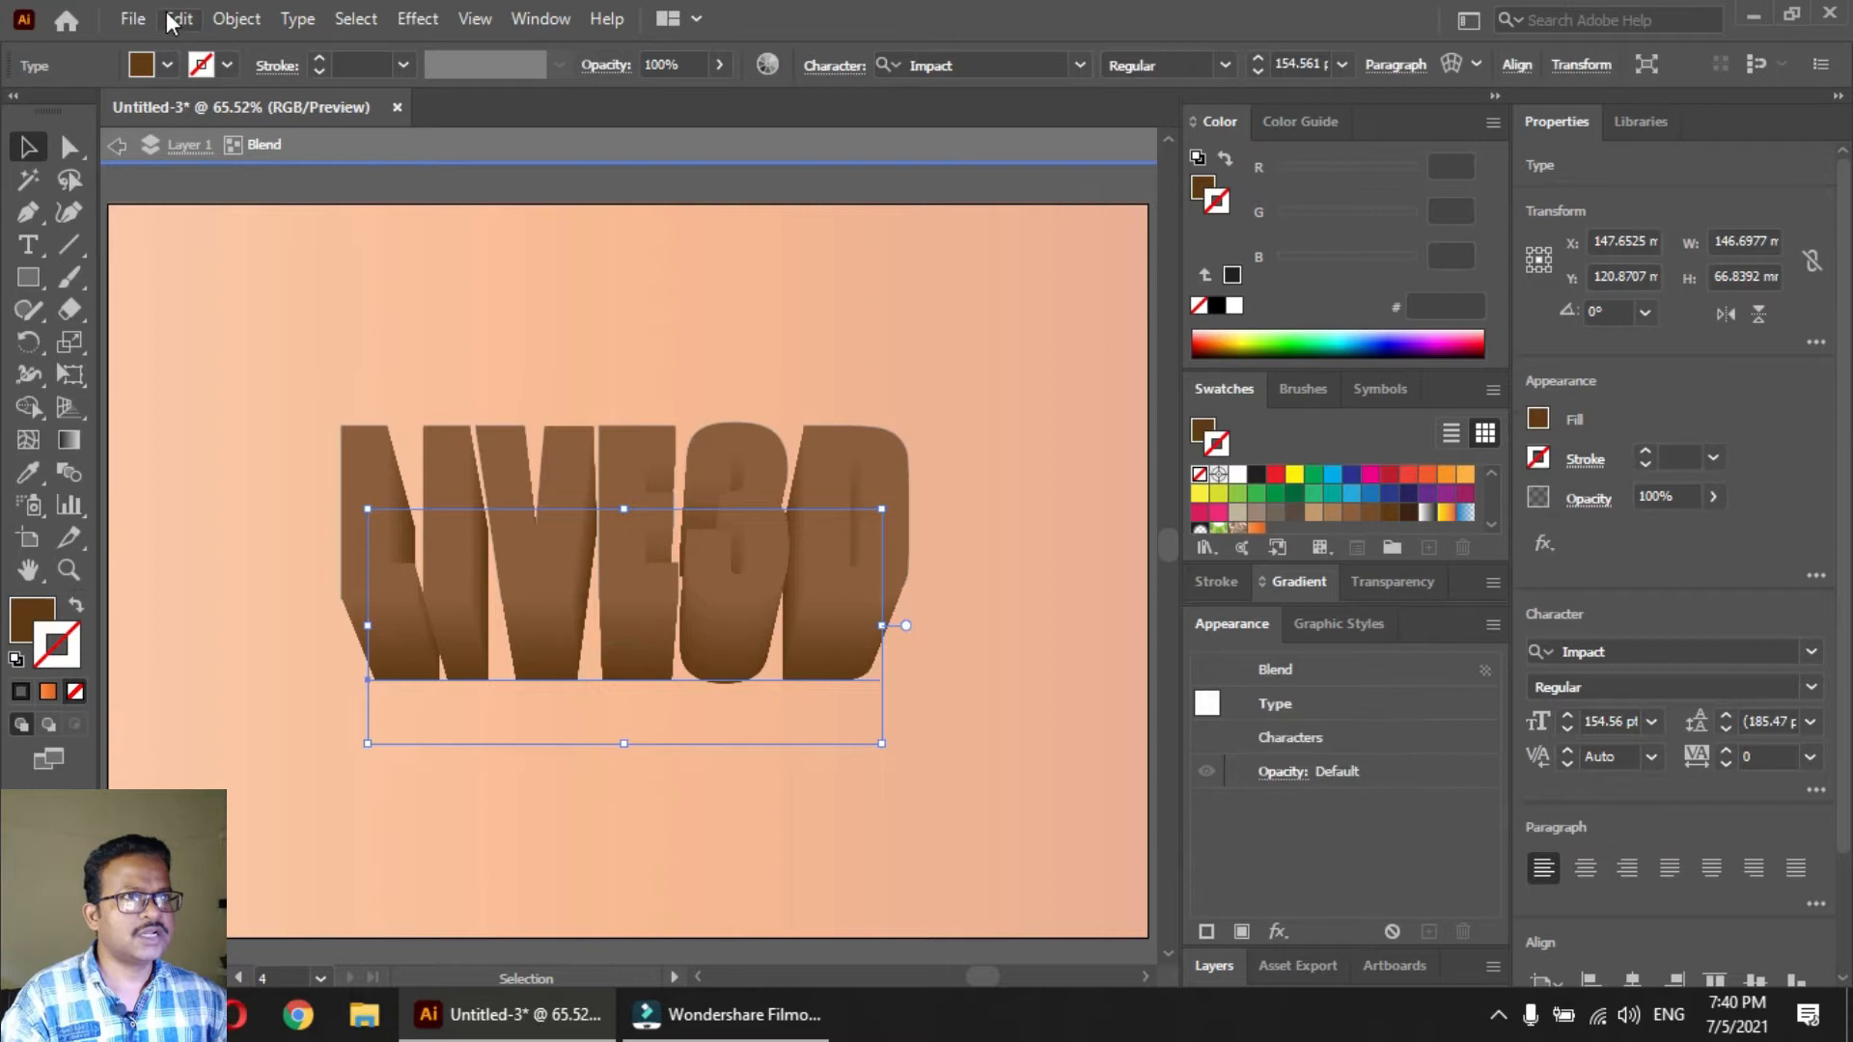
click(177, 19)
click(220, 158)
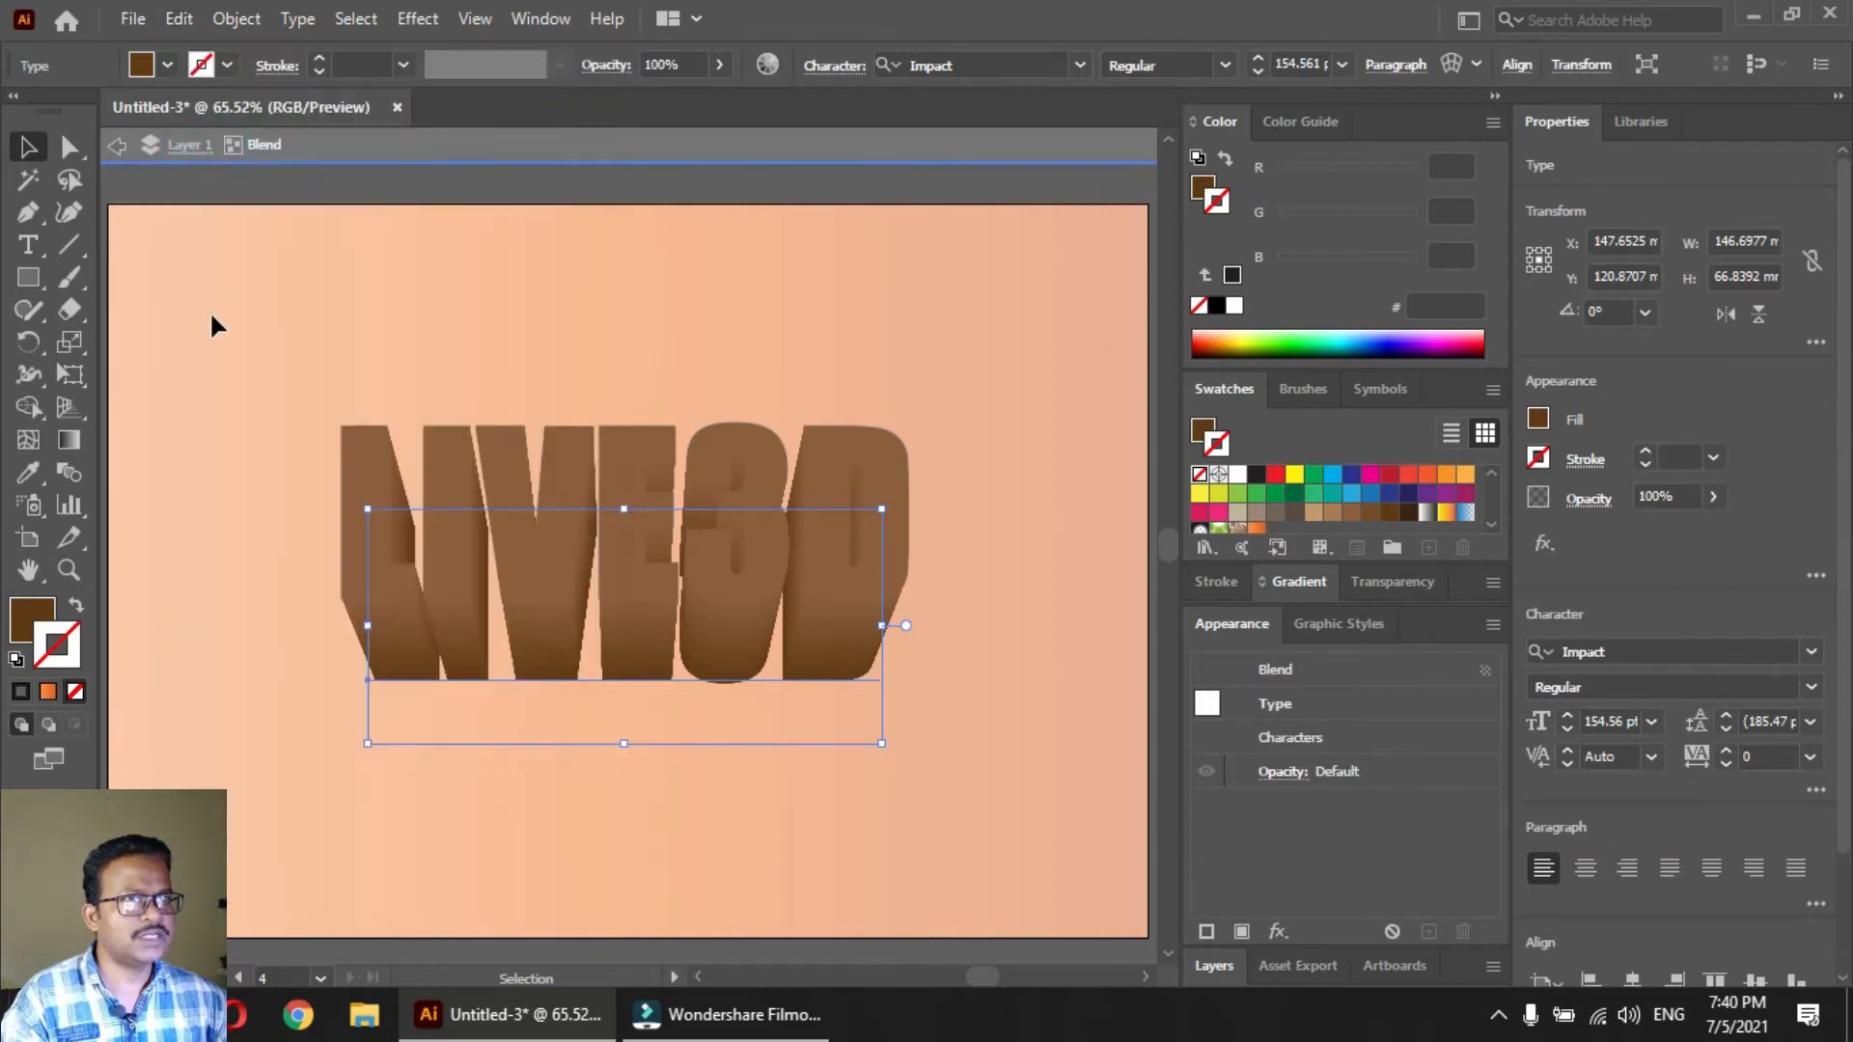
double_click(211, 310)
Try to paste the brown text and align it by hand with the back of the blend, and delete that copy
click(179, 19)
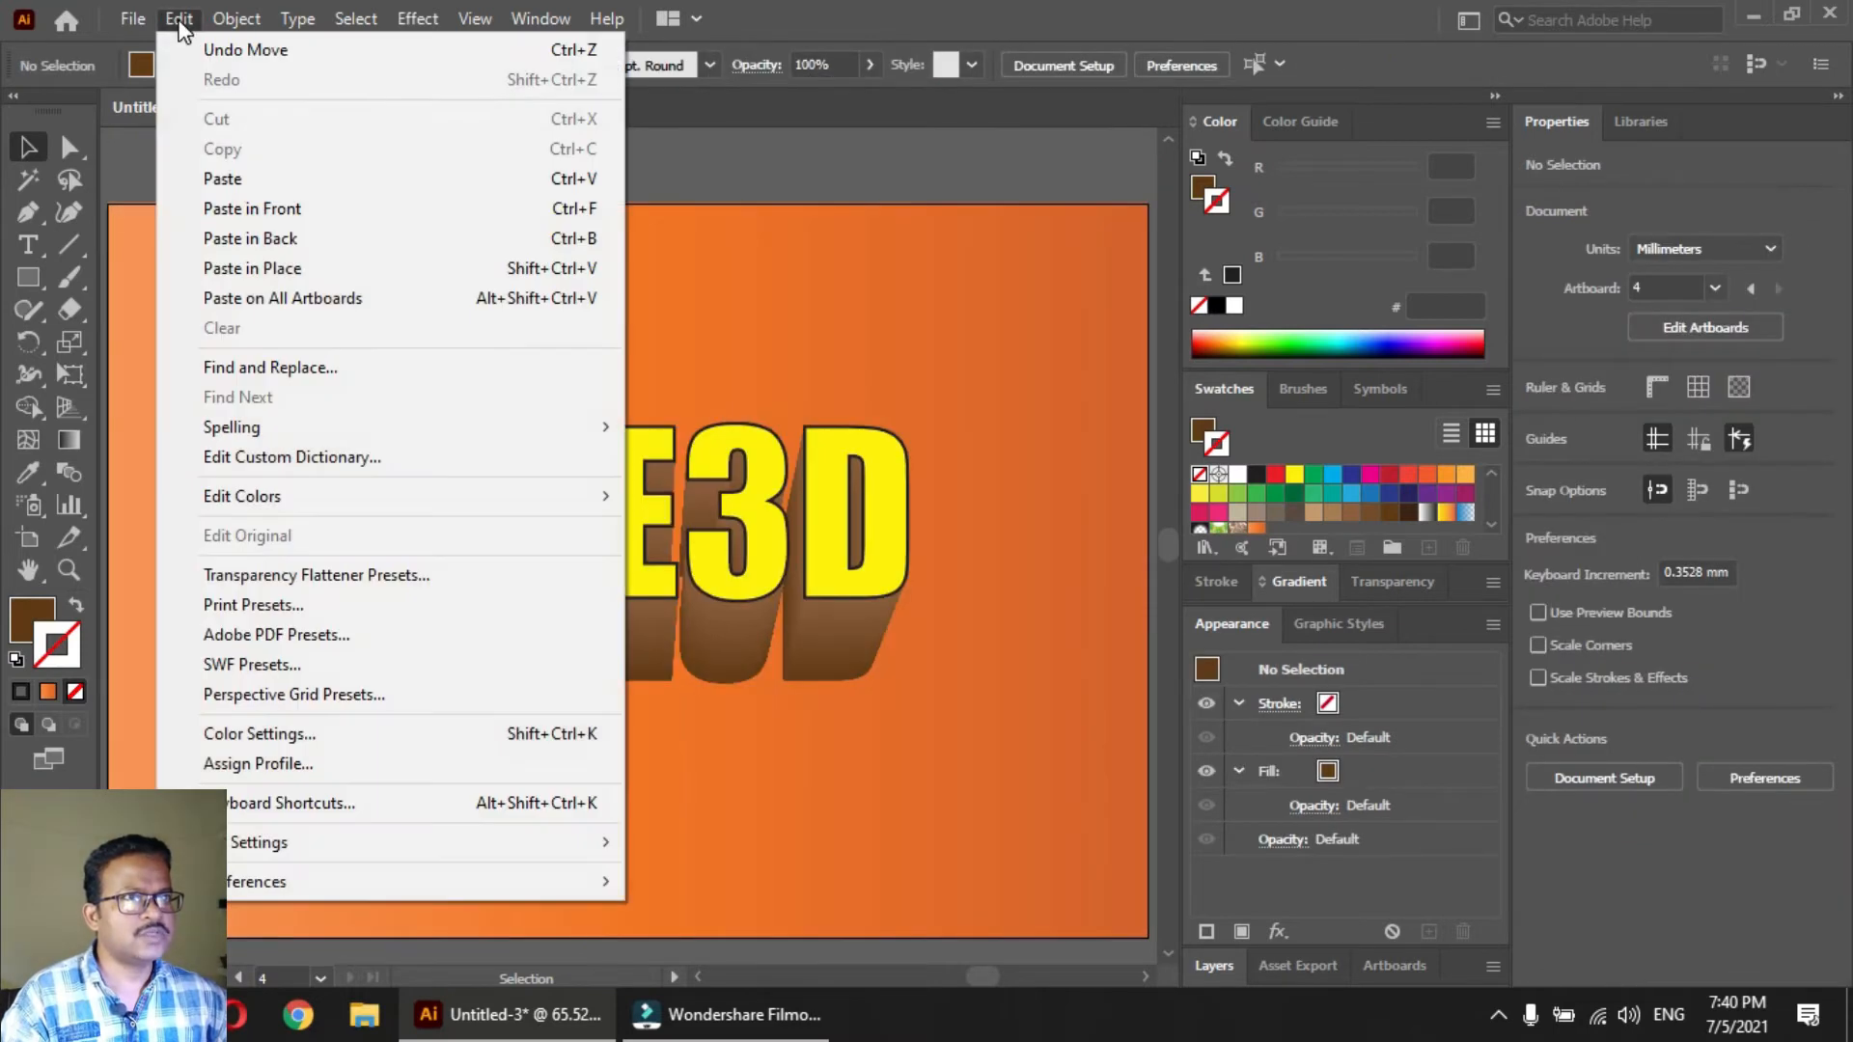
click(227, 179)
drag(702, 579, 753, 642)
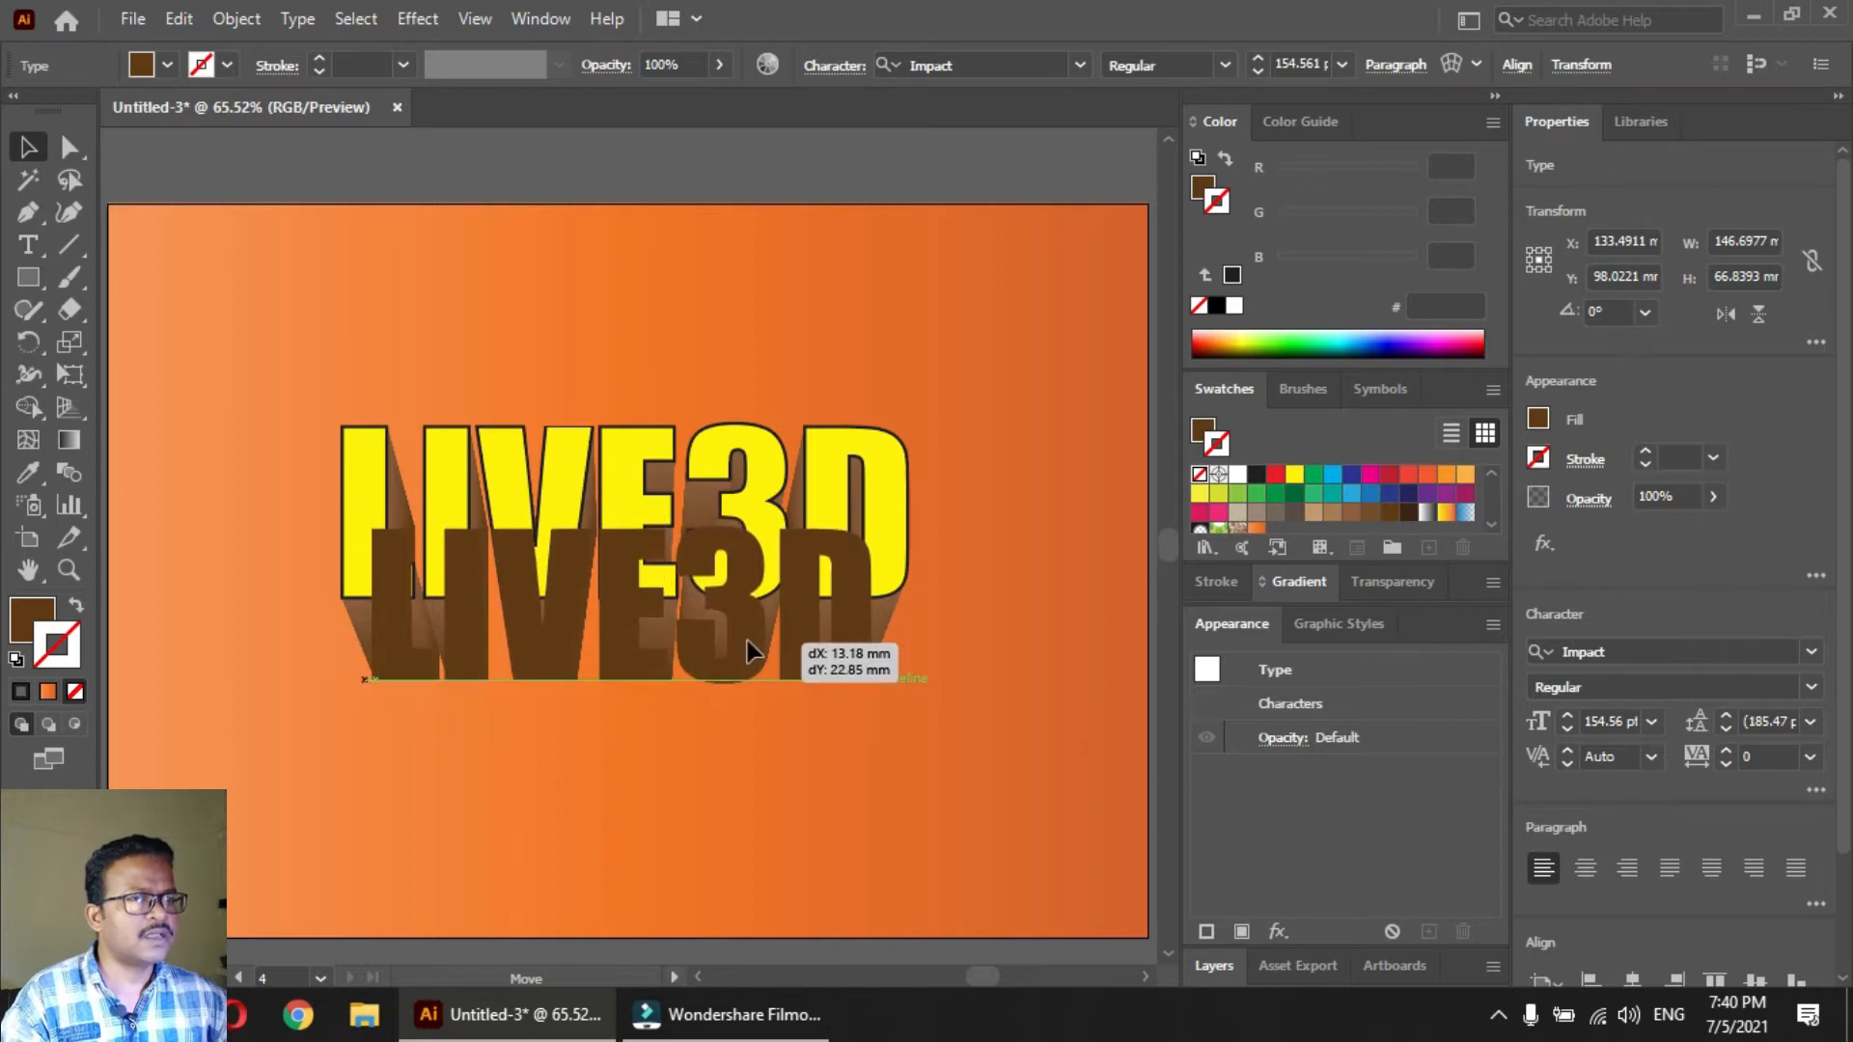
drag(748, 653, 749, 653)
key(Delete)
Paste the copied brown text in front so that it sits exactly over the blend's back end
click(179, 18)
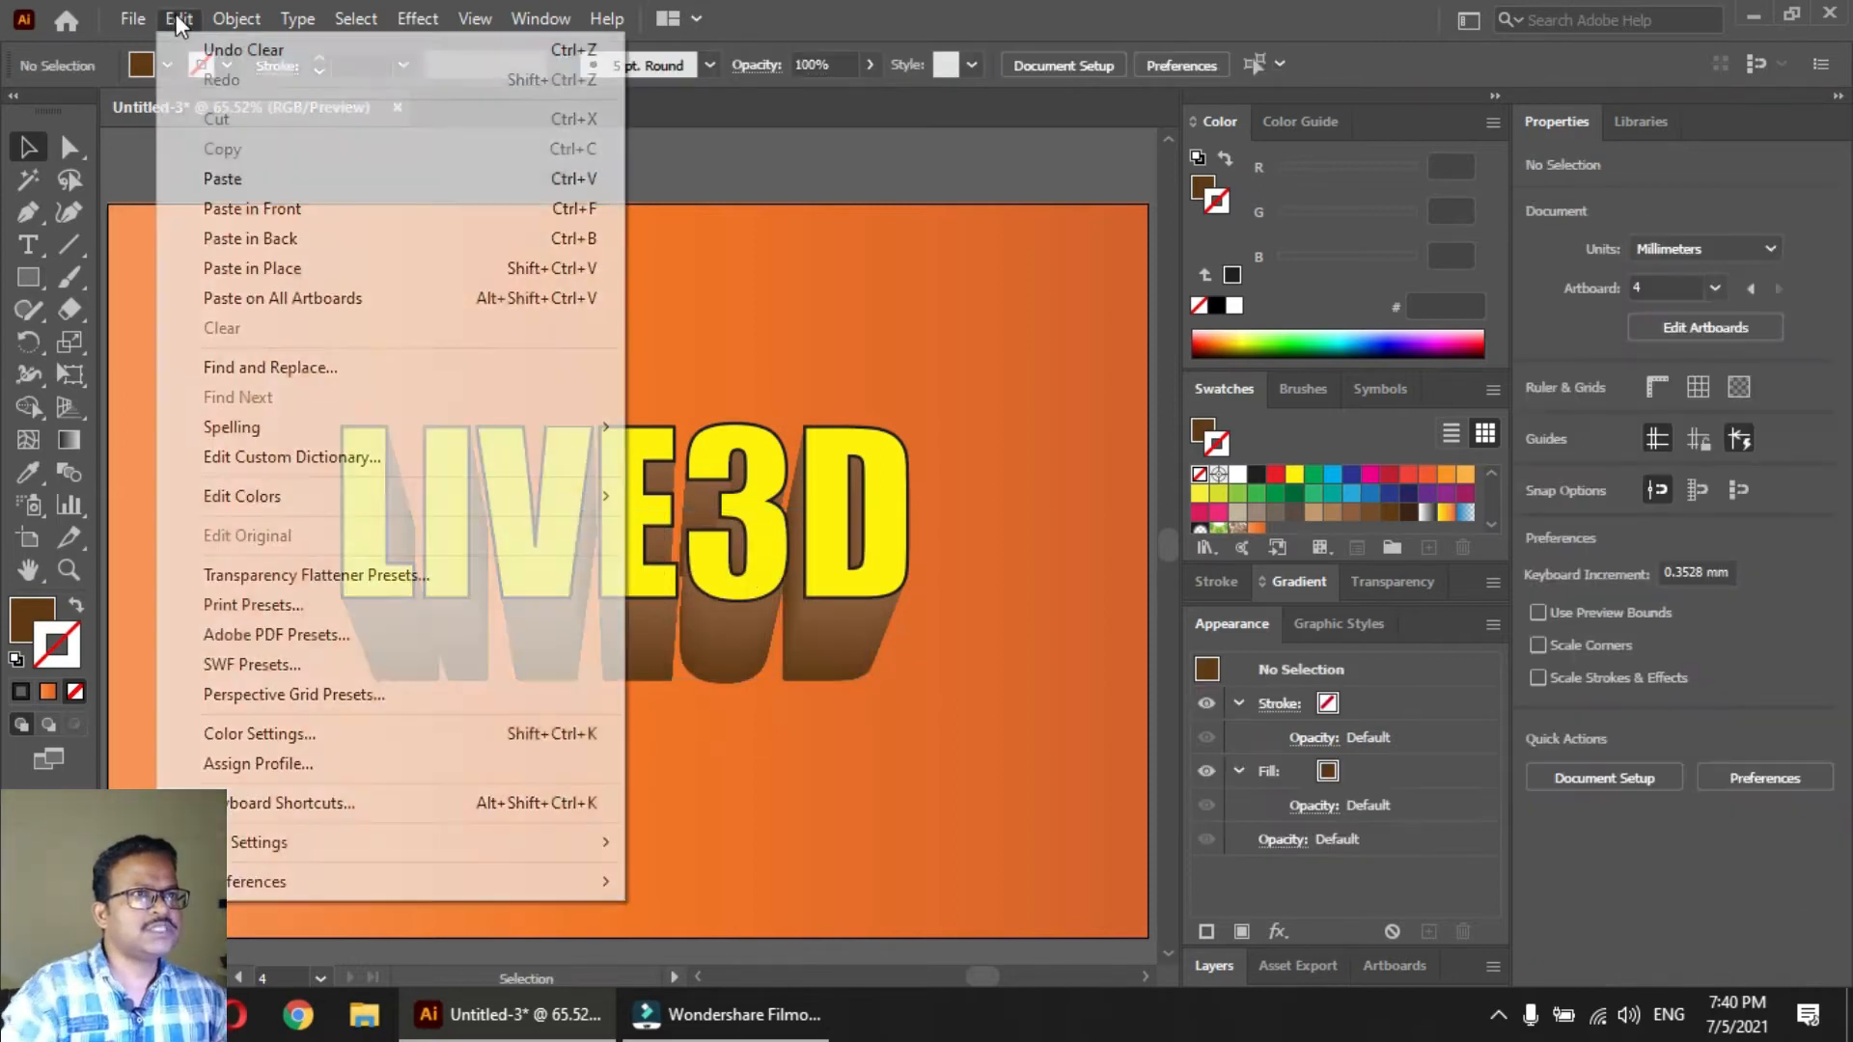
click(246, 210)
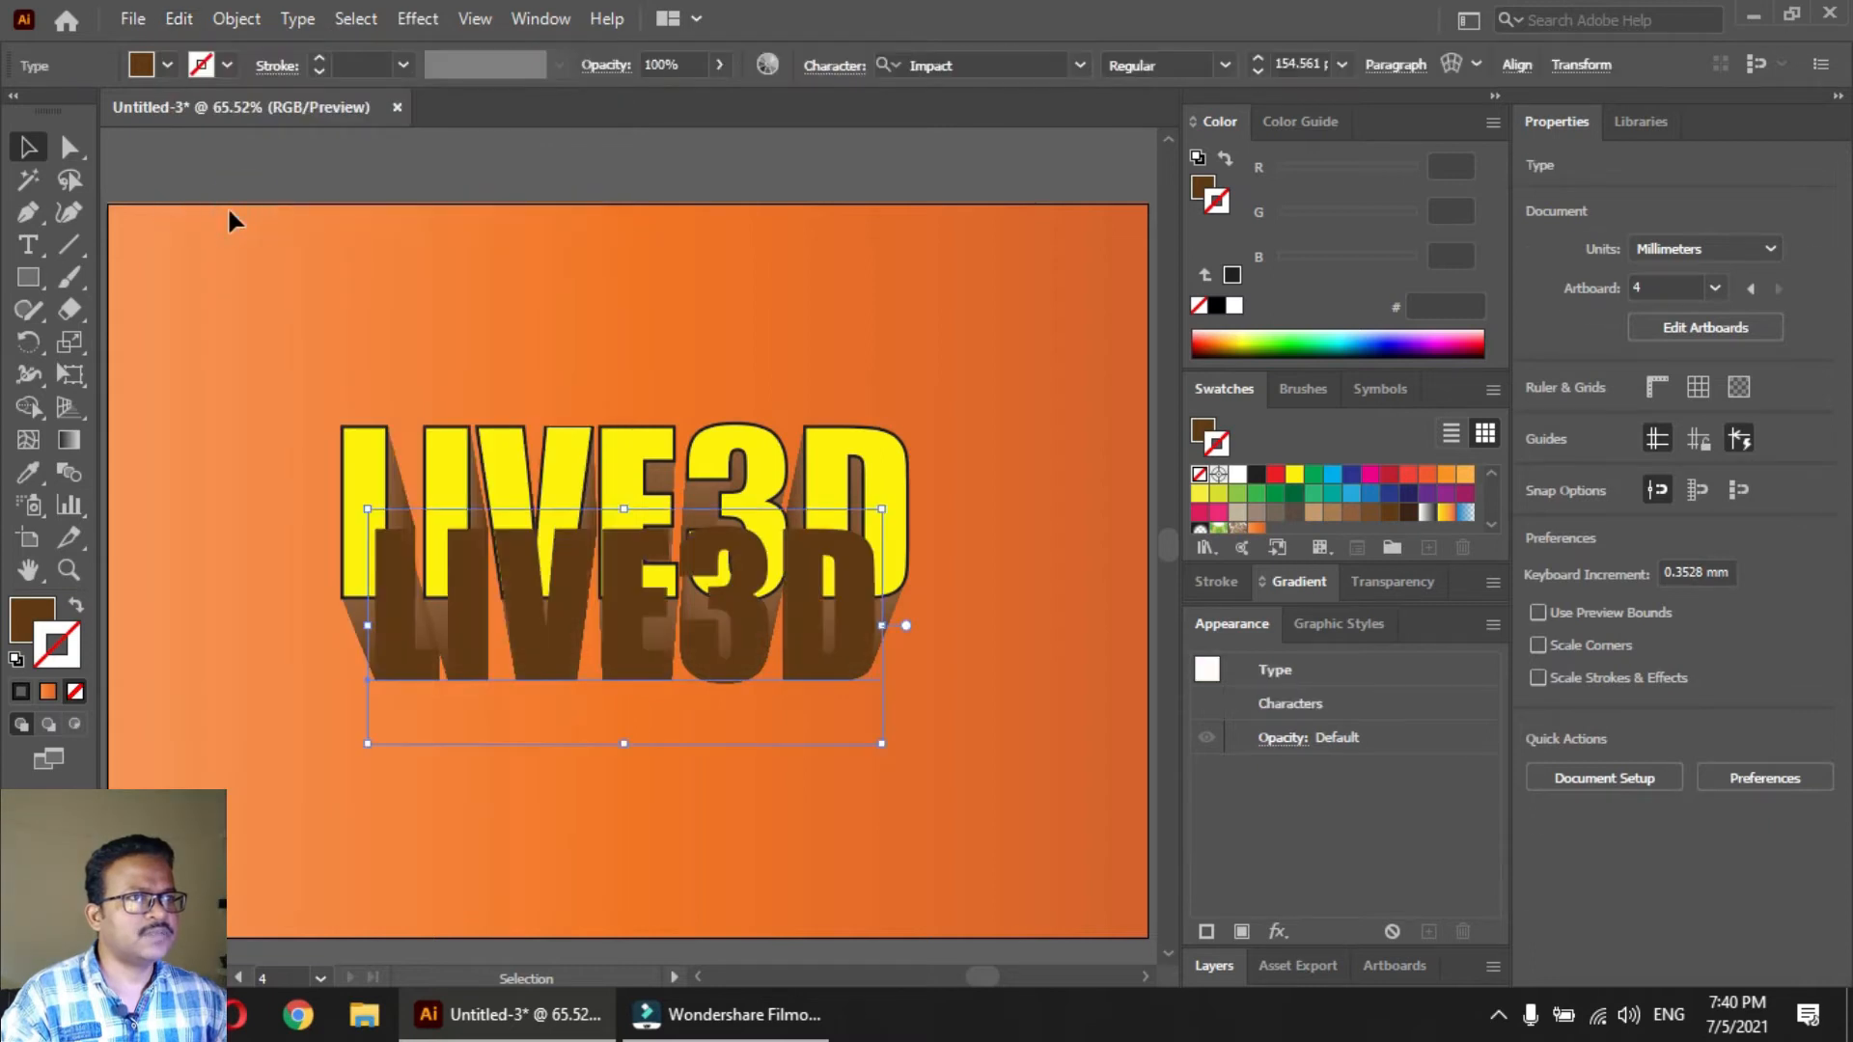
click(180, 23)
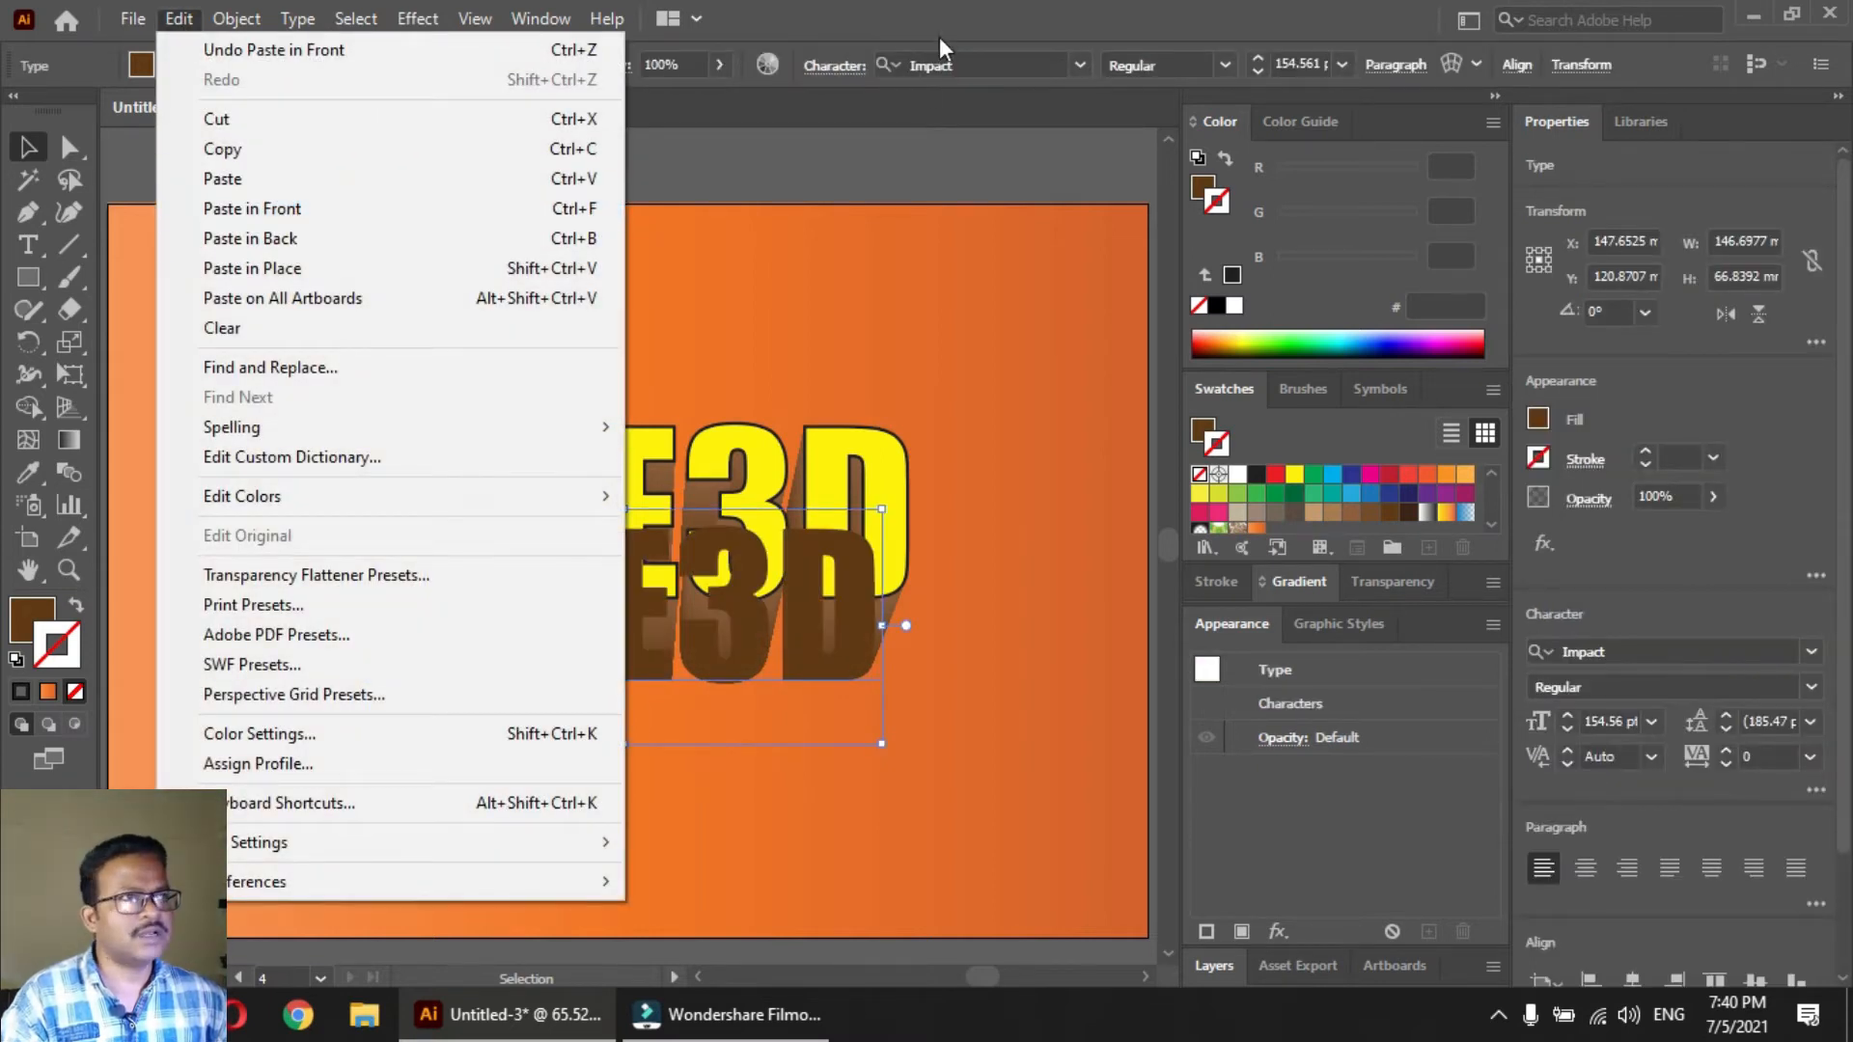
click(793, 47)
click(585, 805)
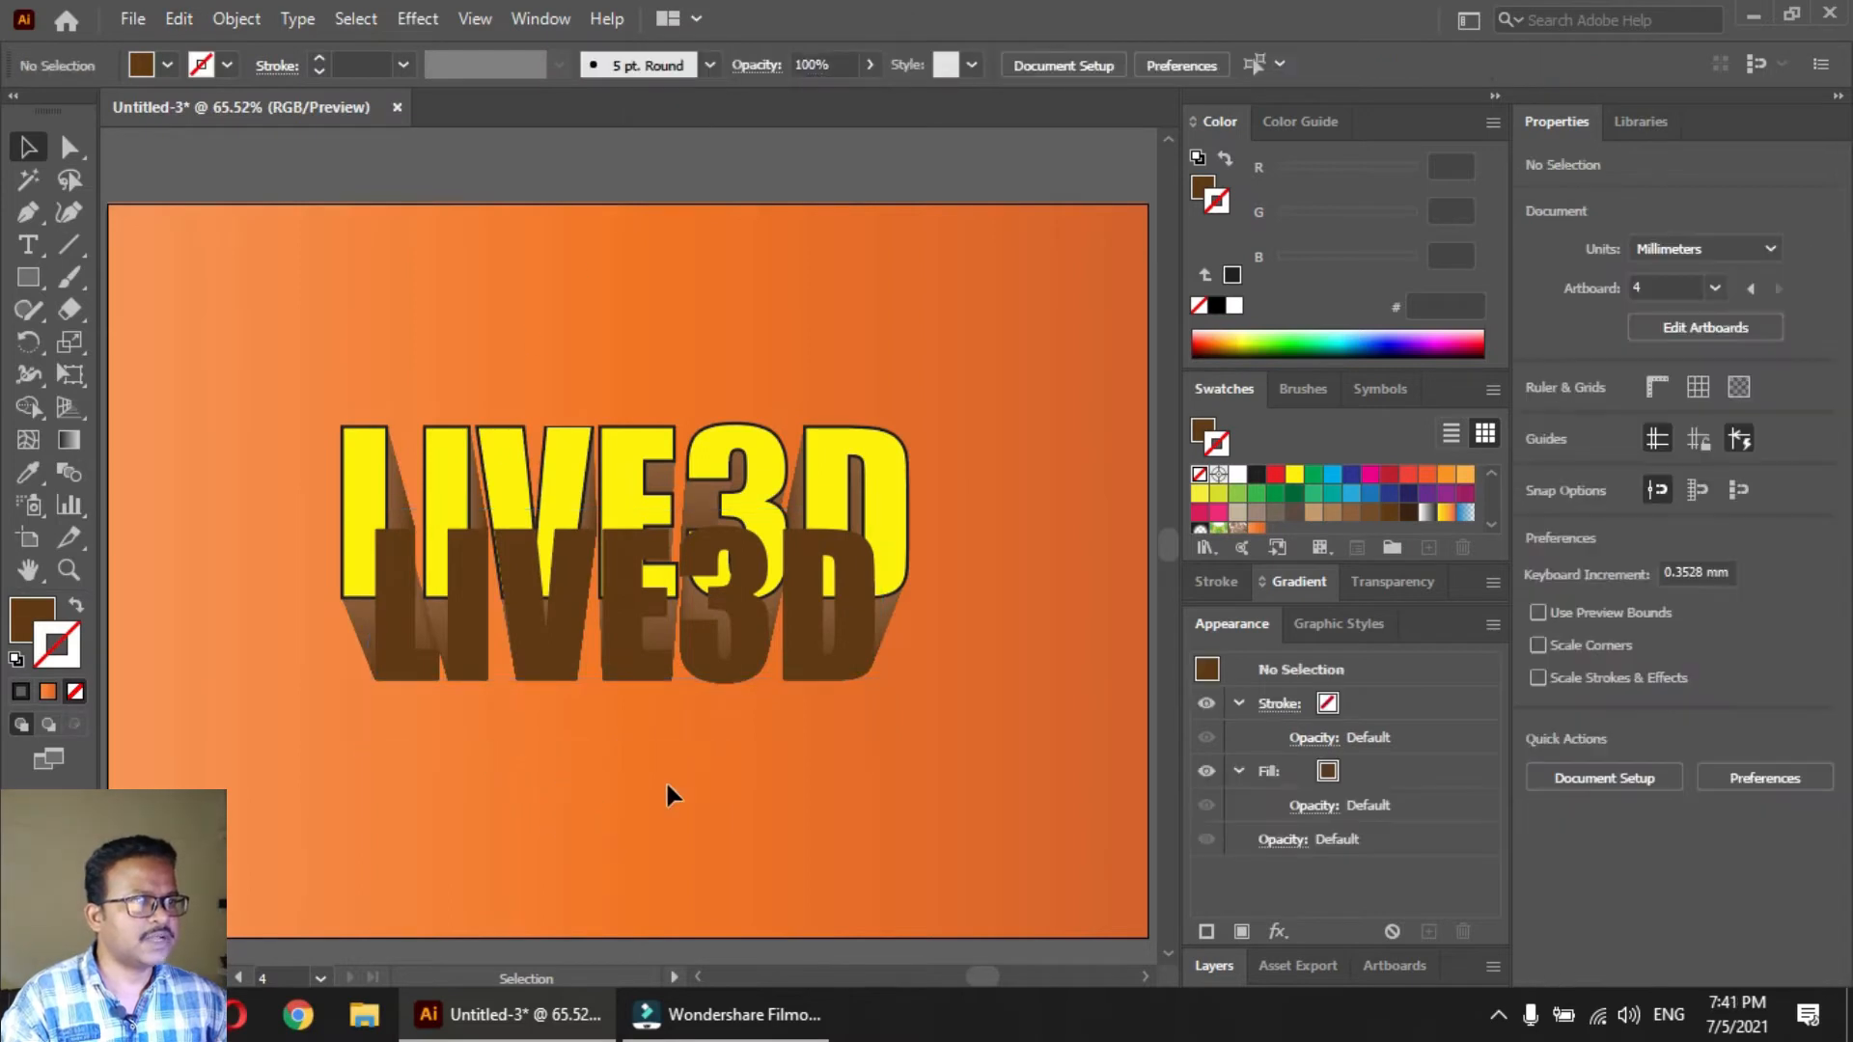
Fill the pasted text with black and place a duplicate about 24 mm to the left and 26 mm lower
click(736, 666)
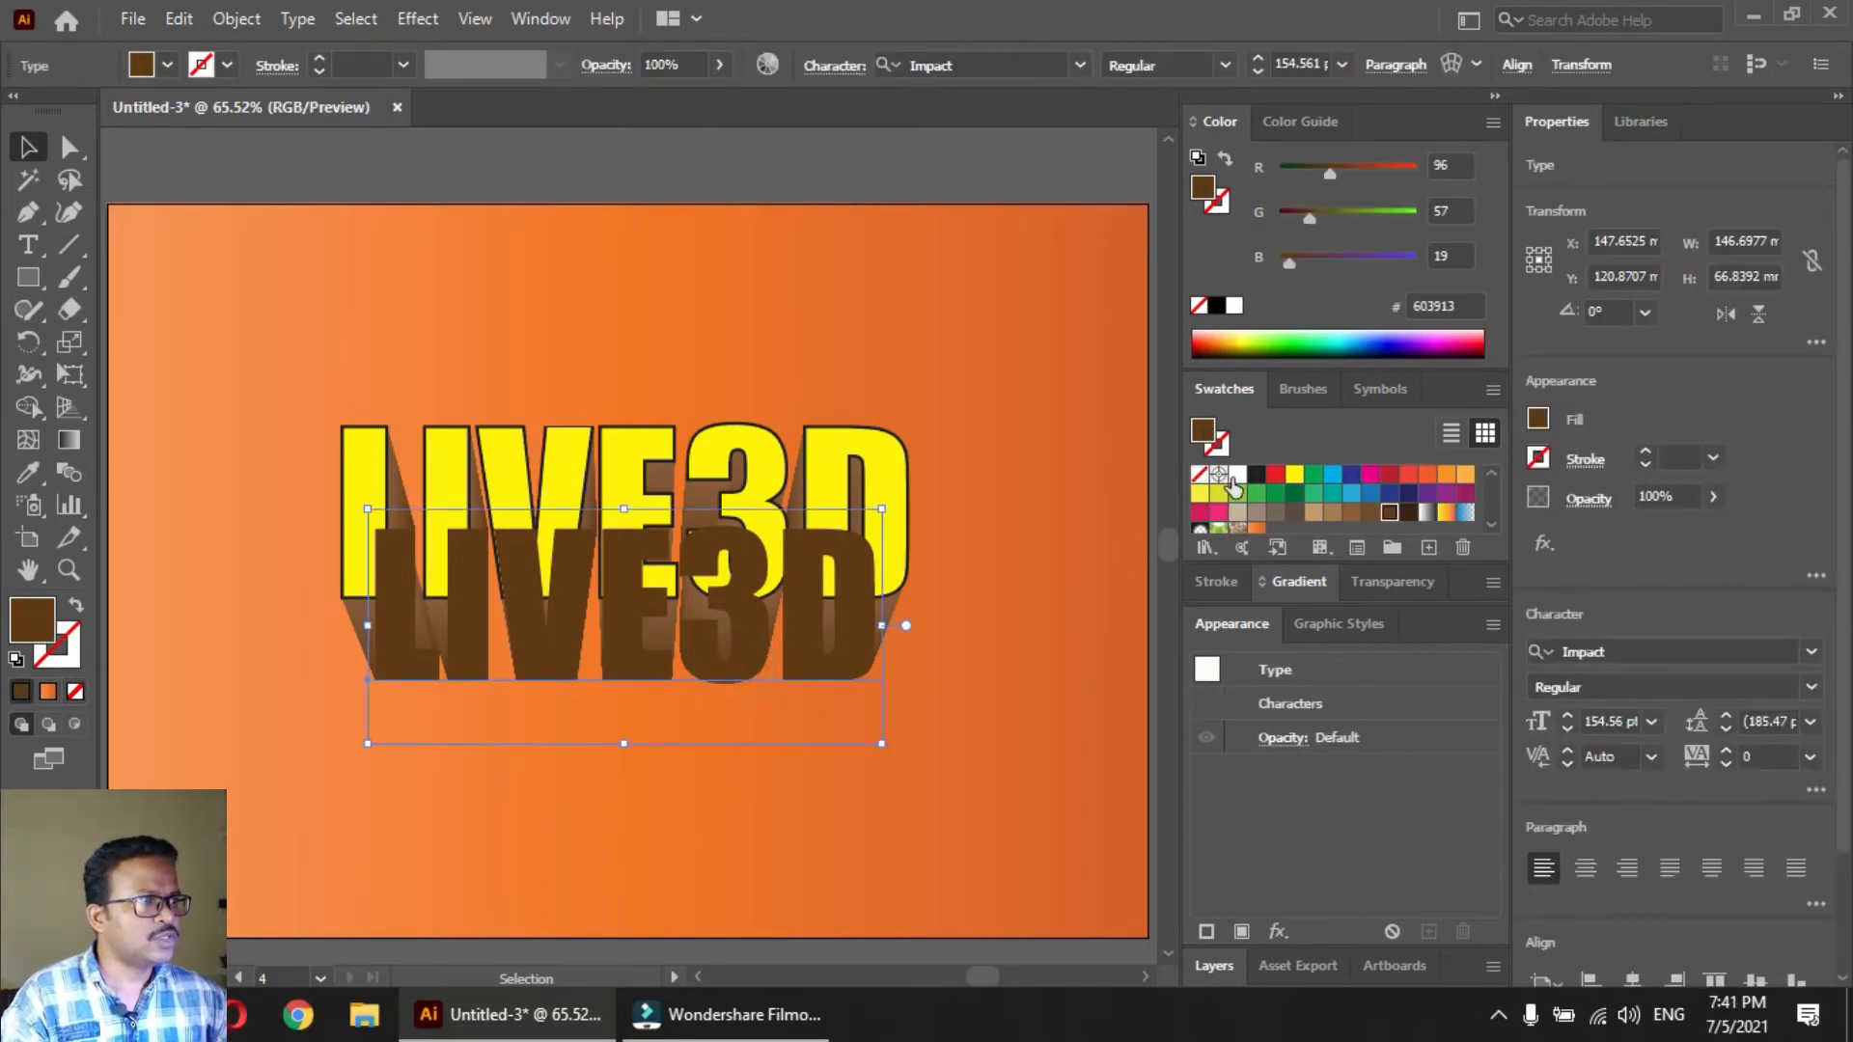
click(1256, 474)
mouse_move(762, 666)
mouse_down()
mouse_move(642, 746)
mouse_move(678, 756)
mouse_up()
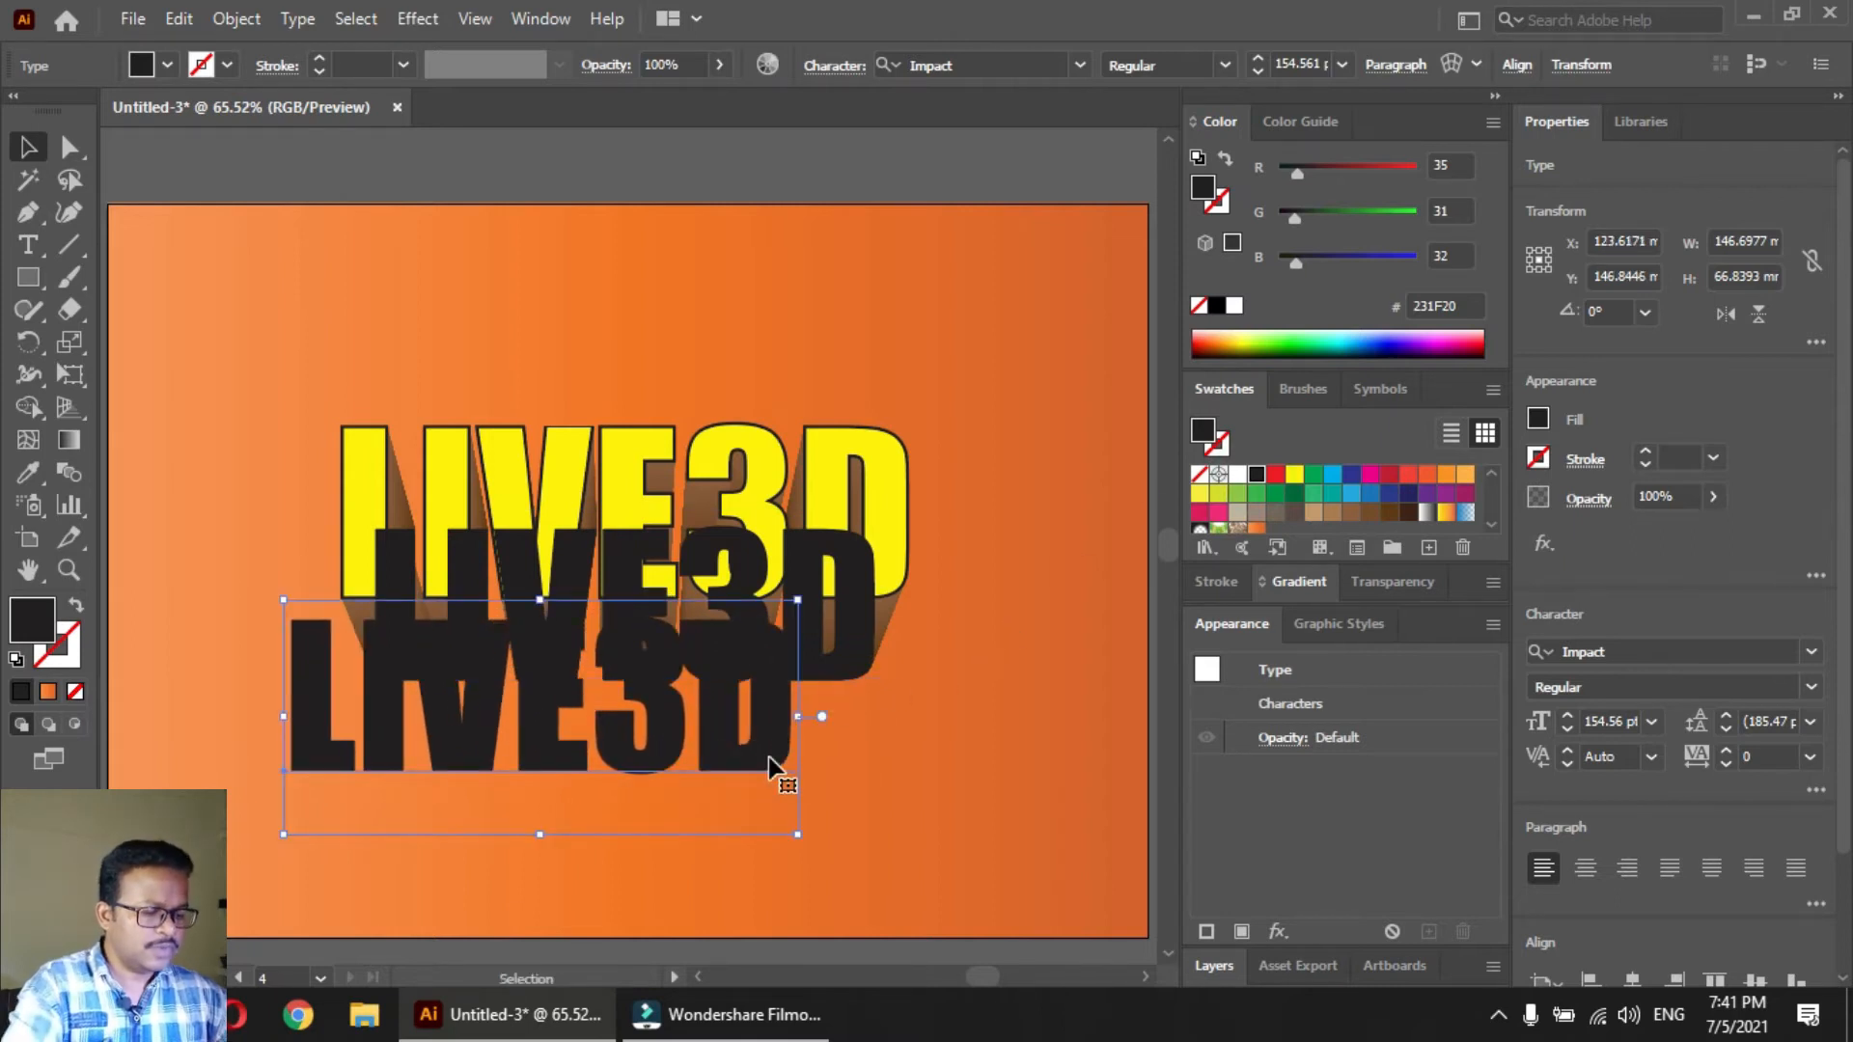
Send the offset black copy to the back, and bring it with the other text in front of the orange background
key(ctrl+shift+bracketleft)
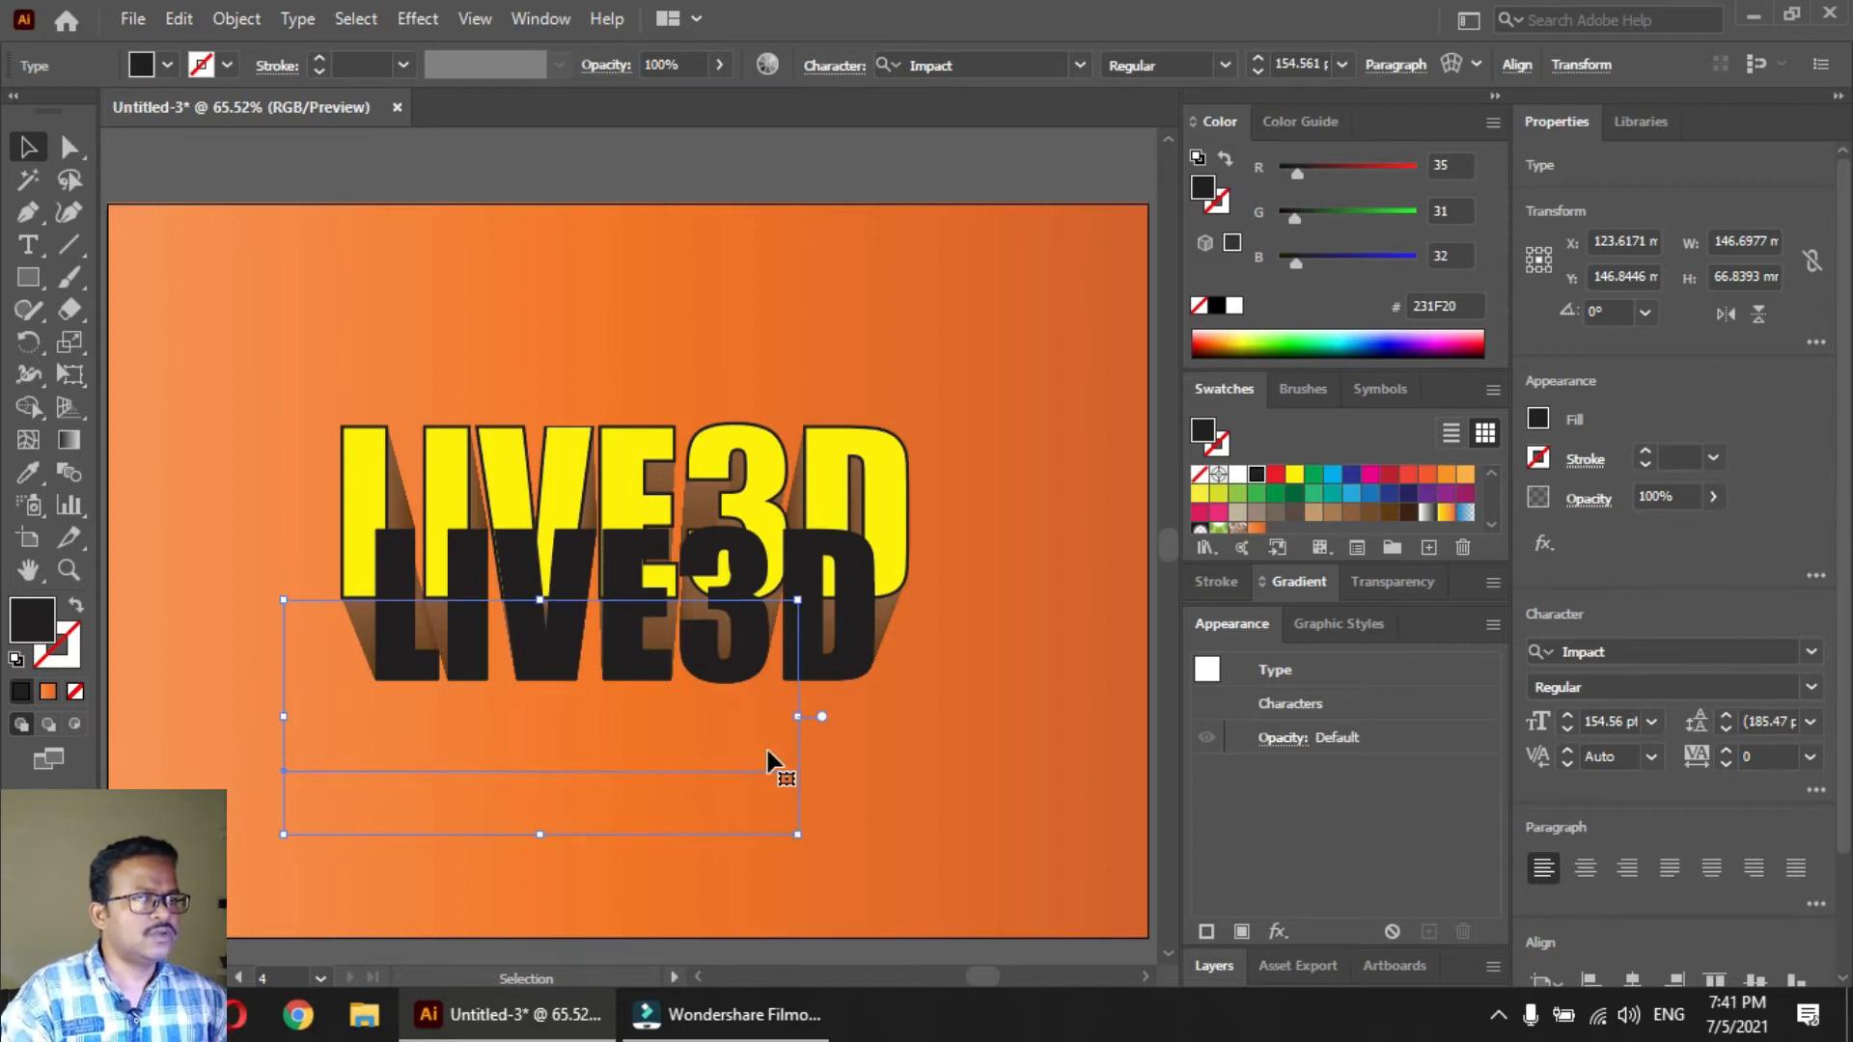
shift+click(399, 435)
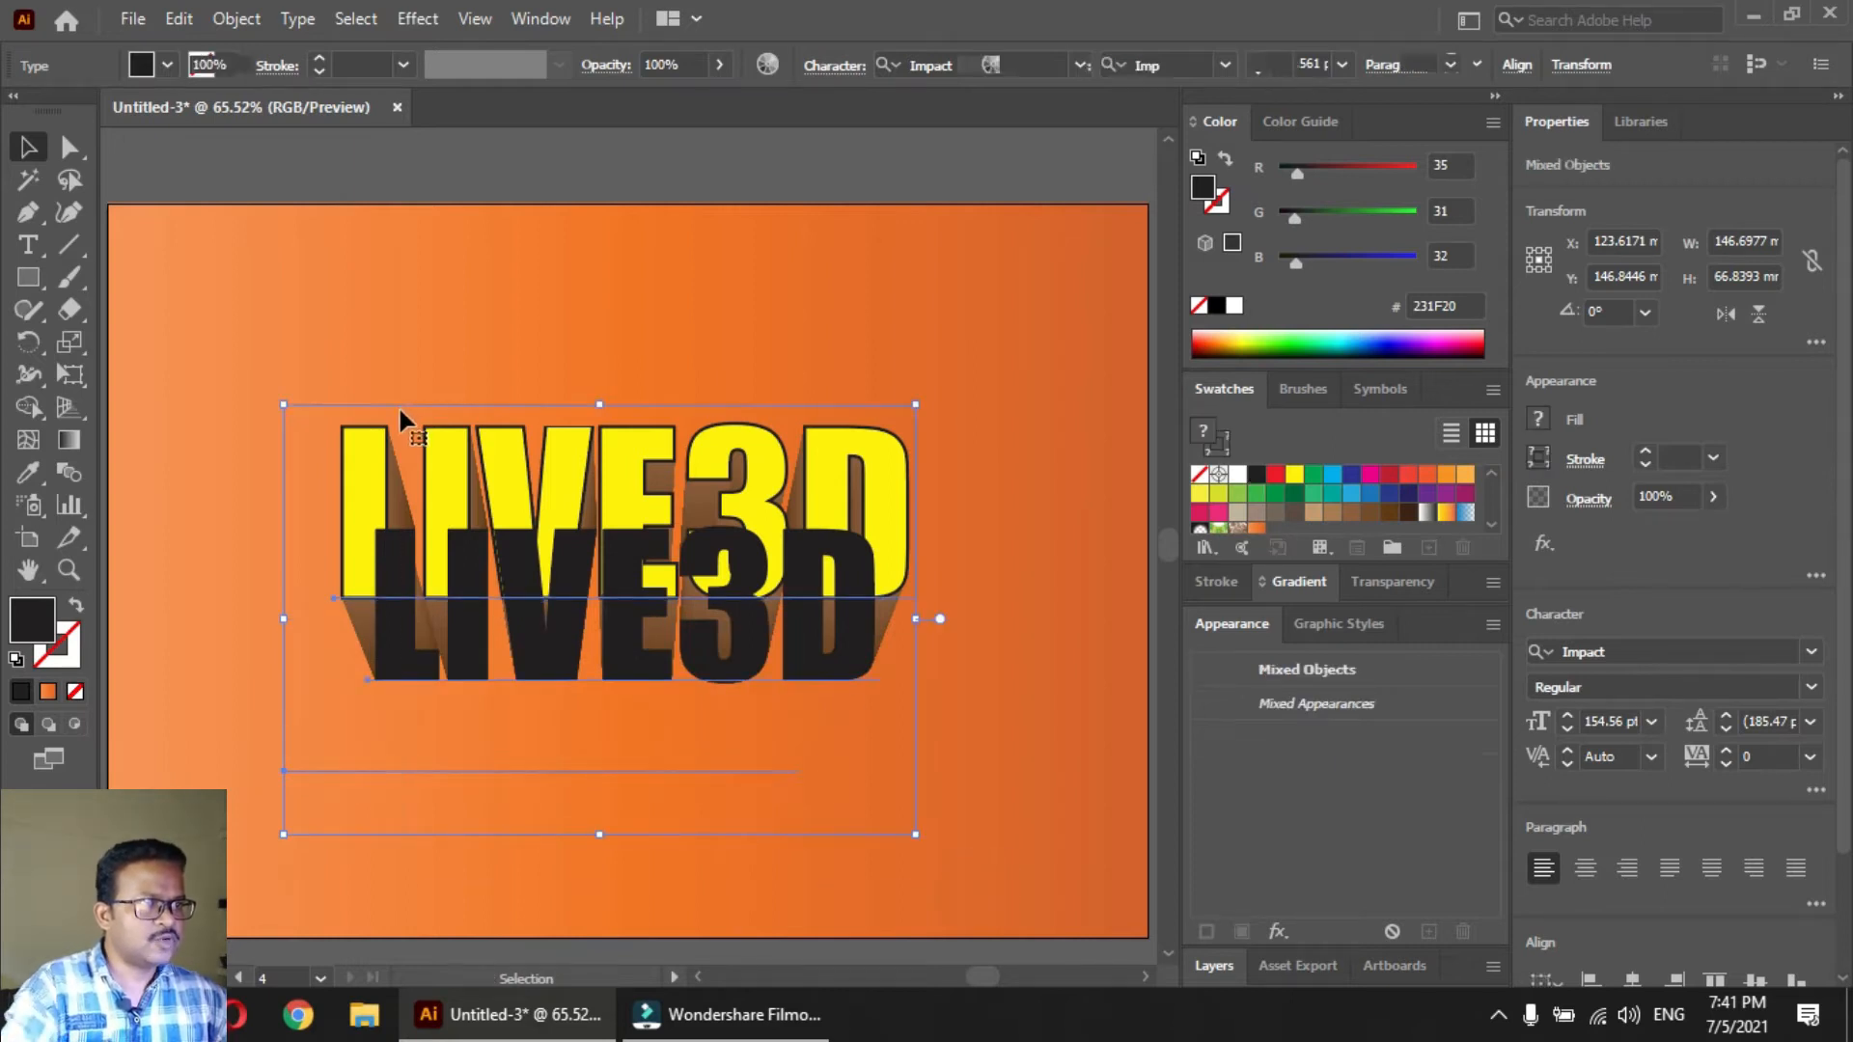
key(ctrl+bracketright)
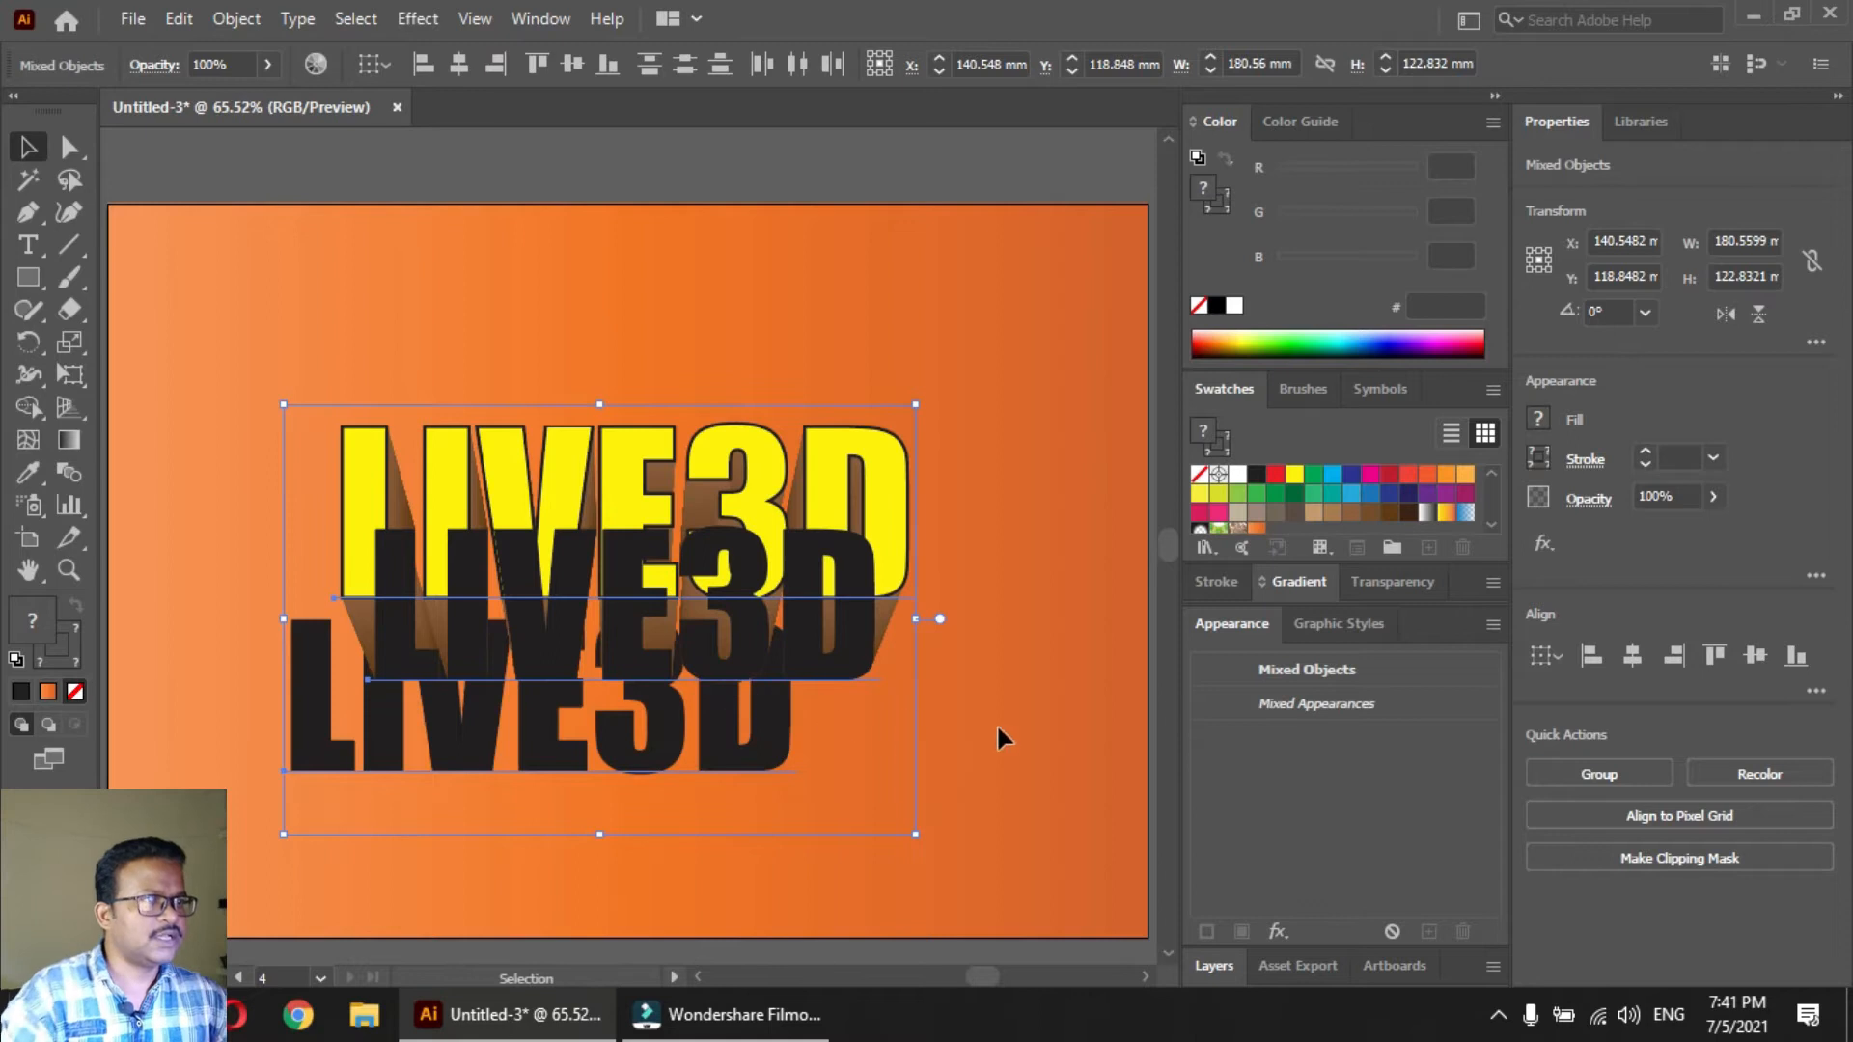
click(997, 724)
Try a CMYK Red fill on the upper black text and return it to black
click(748, 763)
click(844, 666)
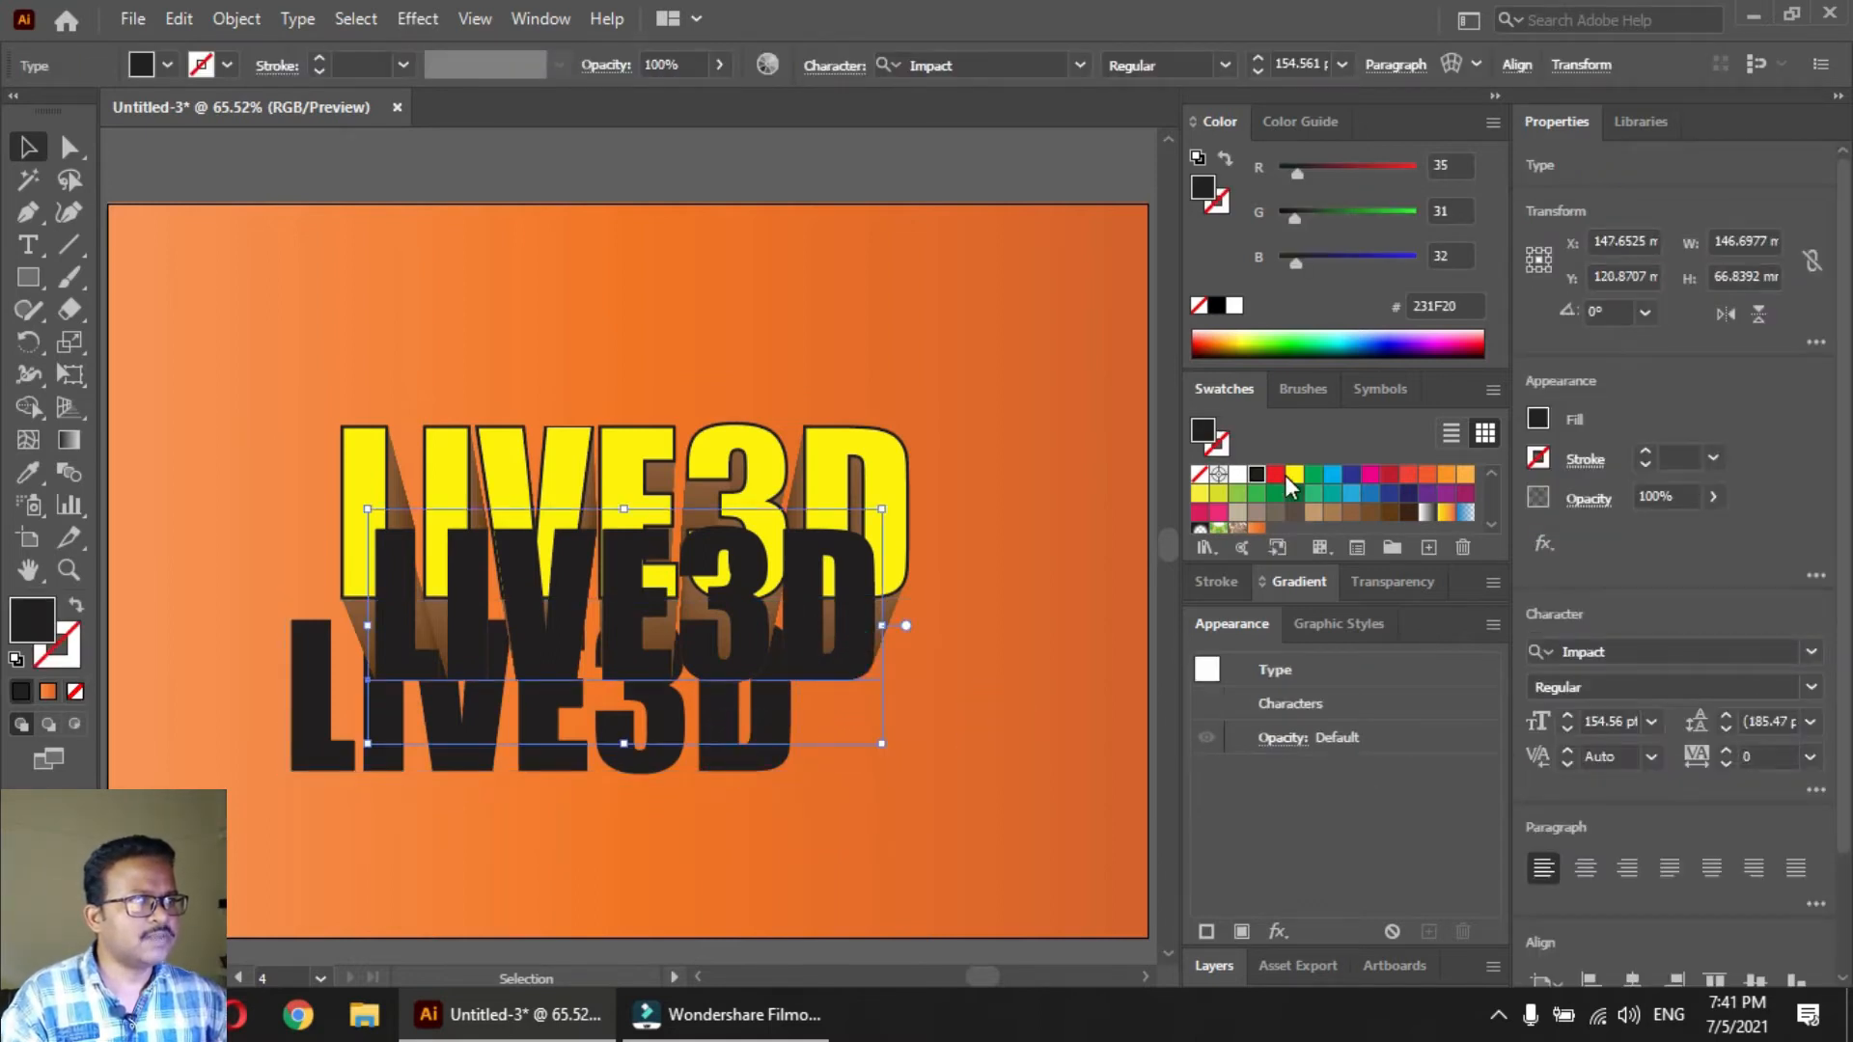
click(1274, 474)
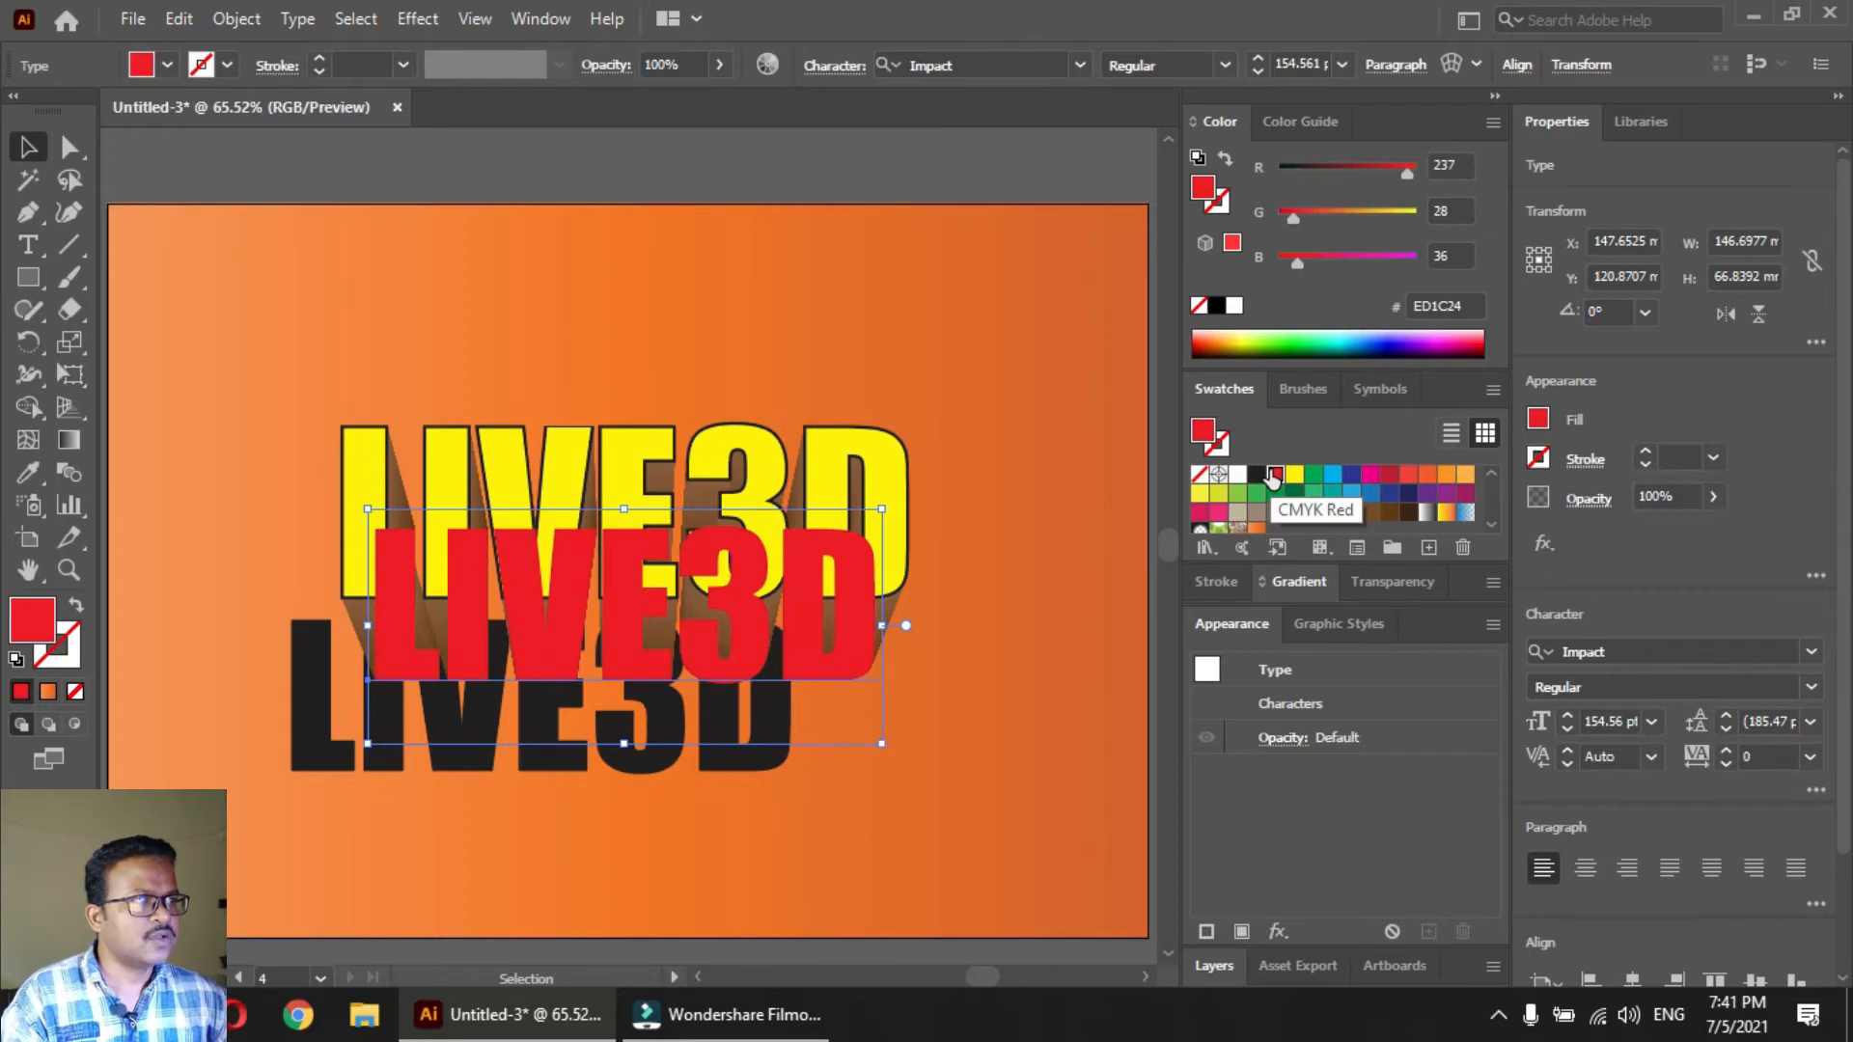
click(1257, 474)
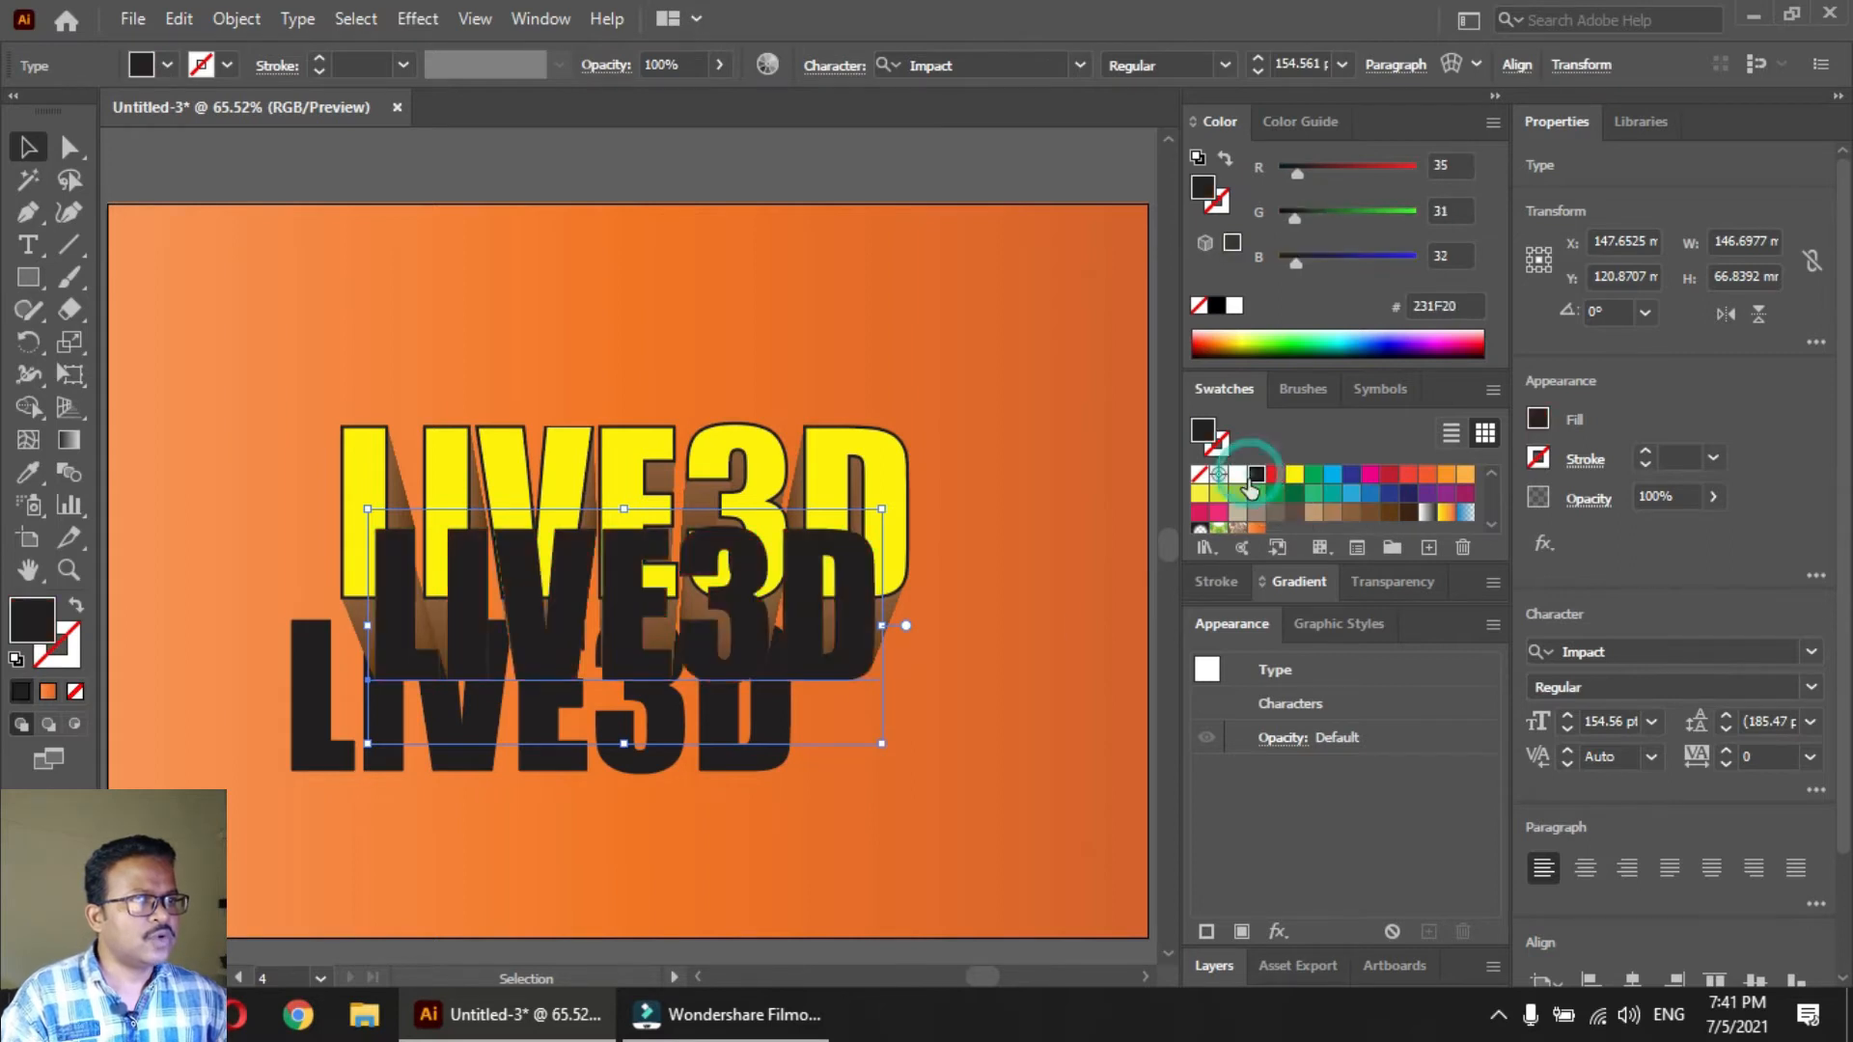
Set the opacity of the lower offset black text to 0%
shift+click(755, 769)
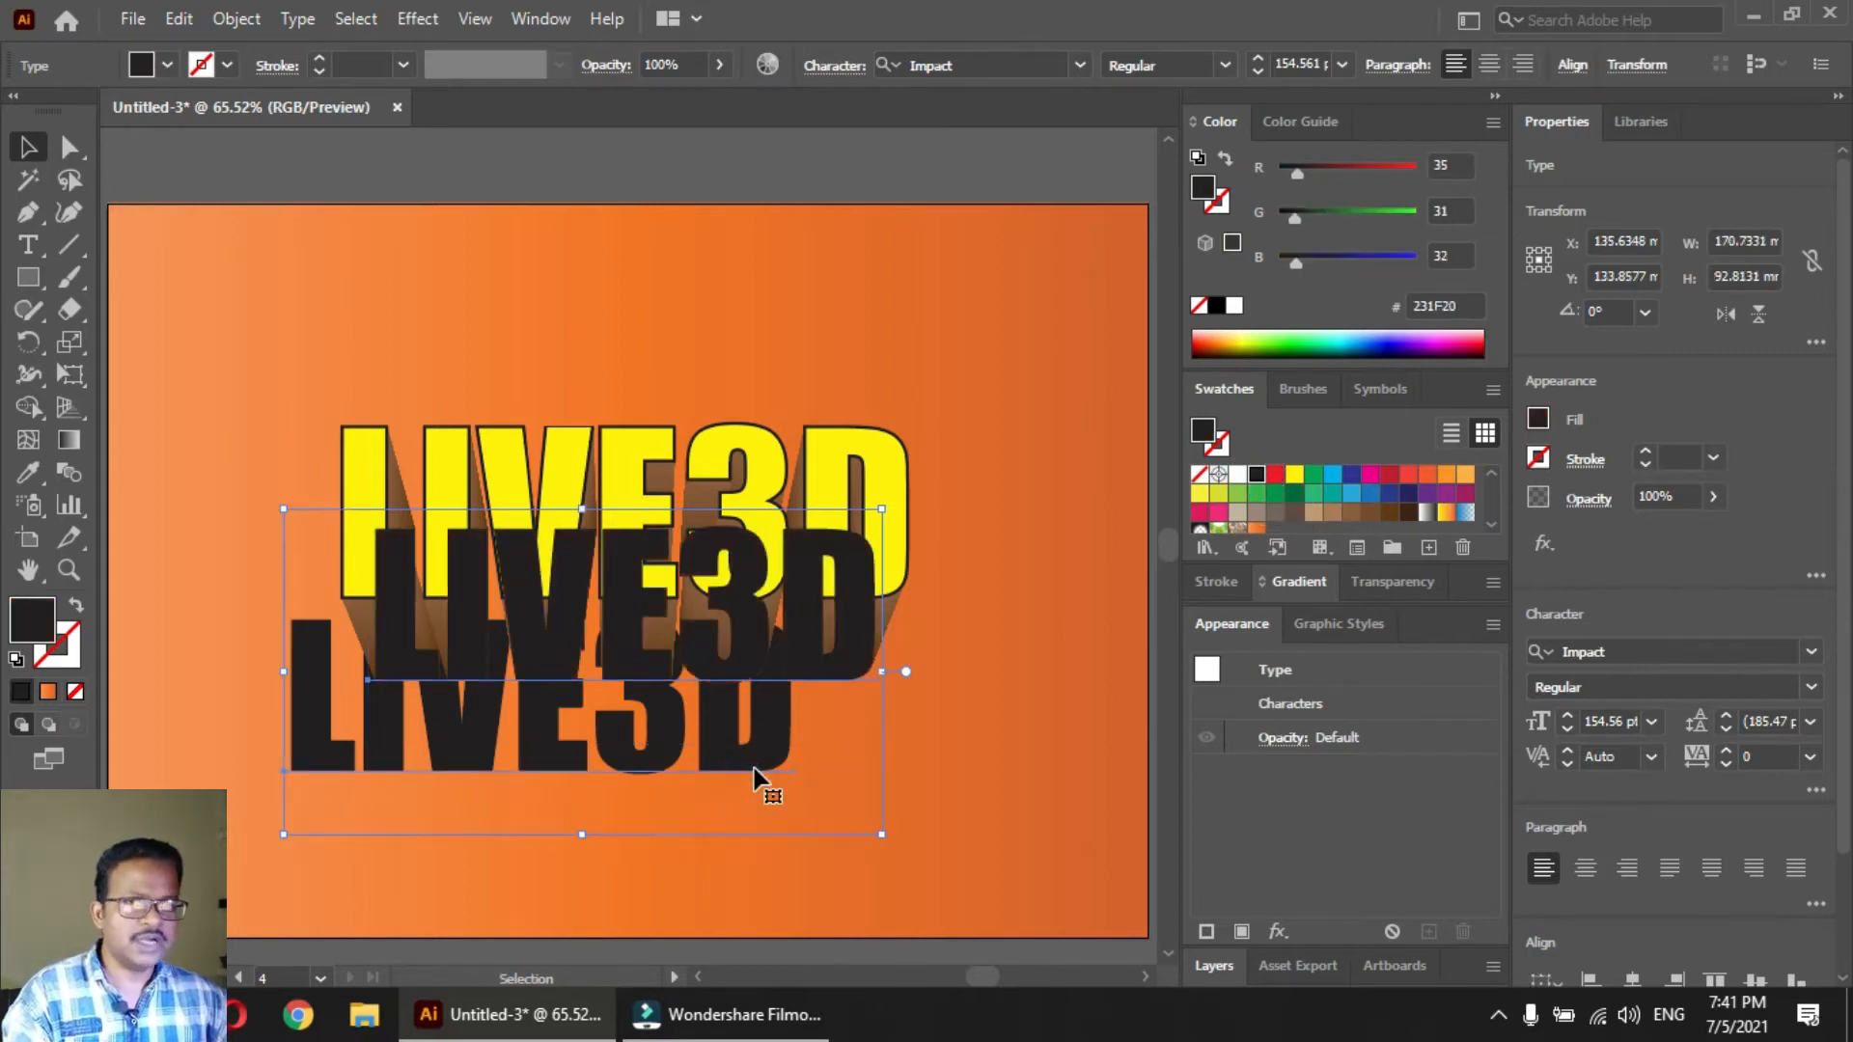
click(738, 818)
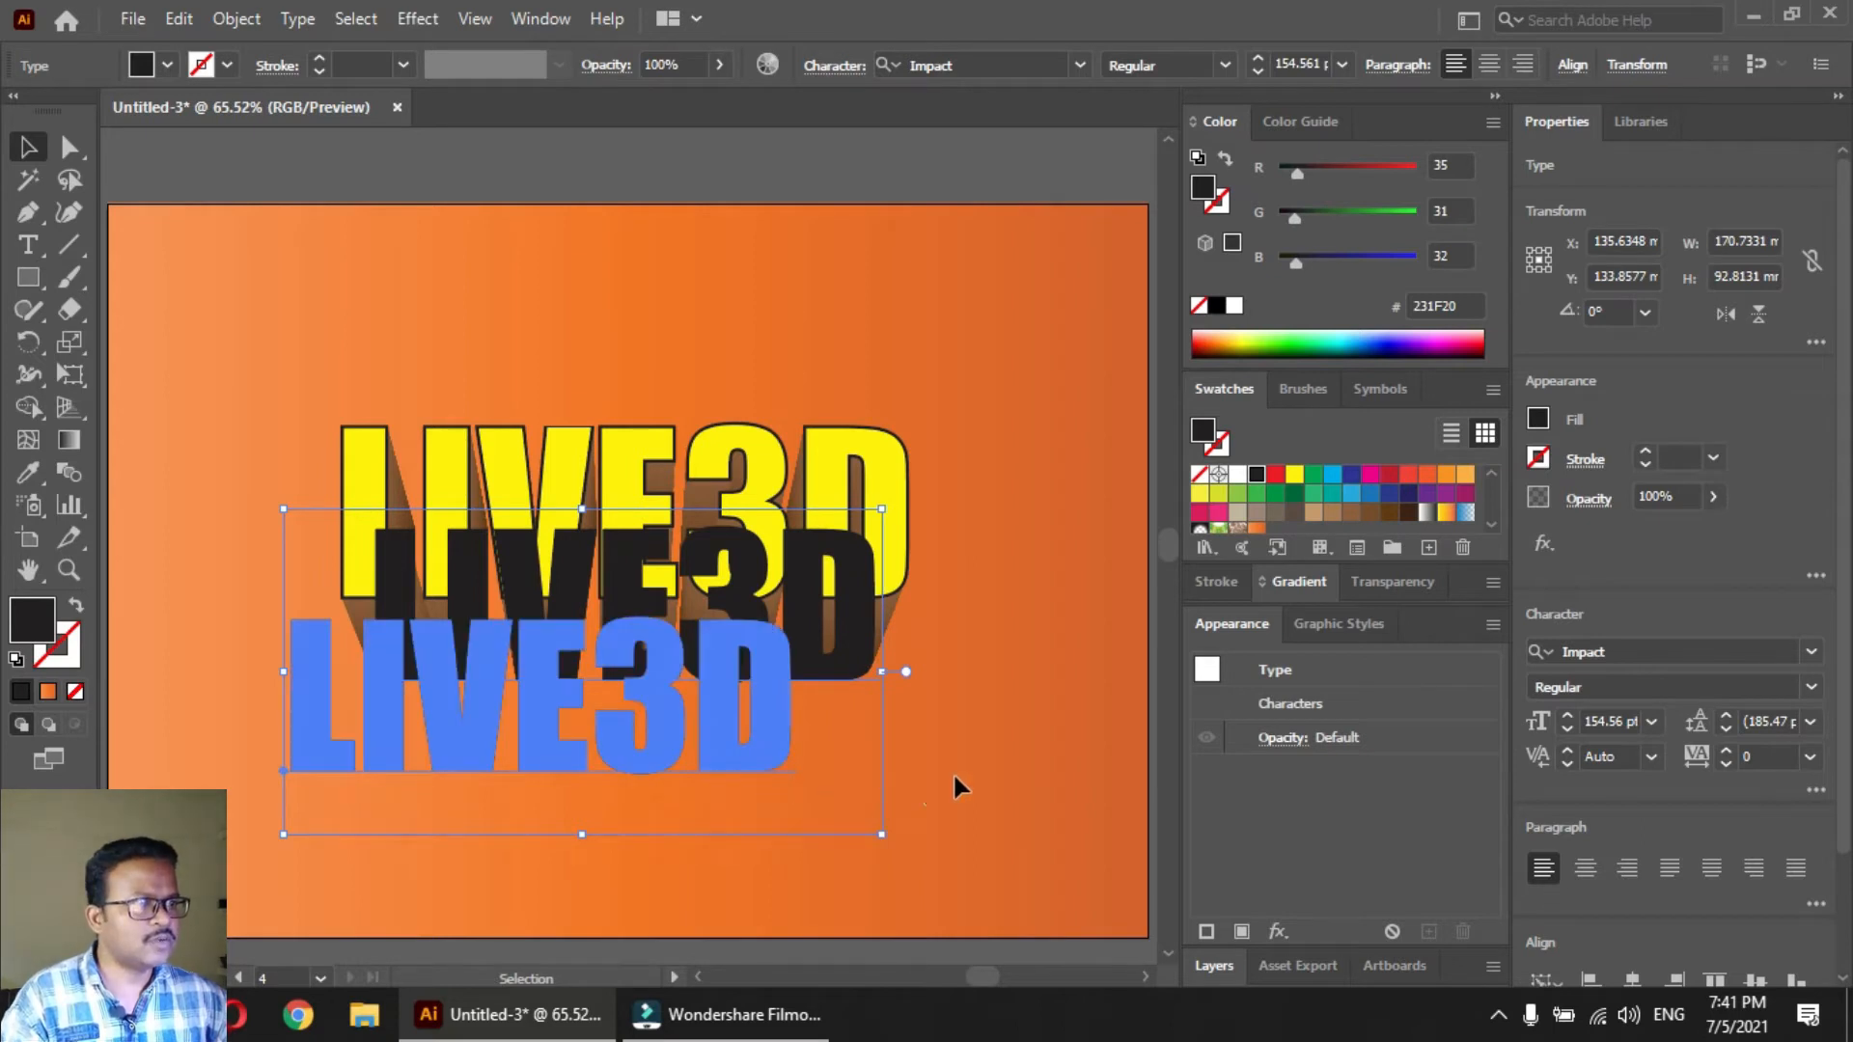
click(784, 771)
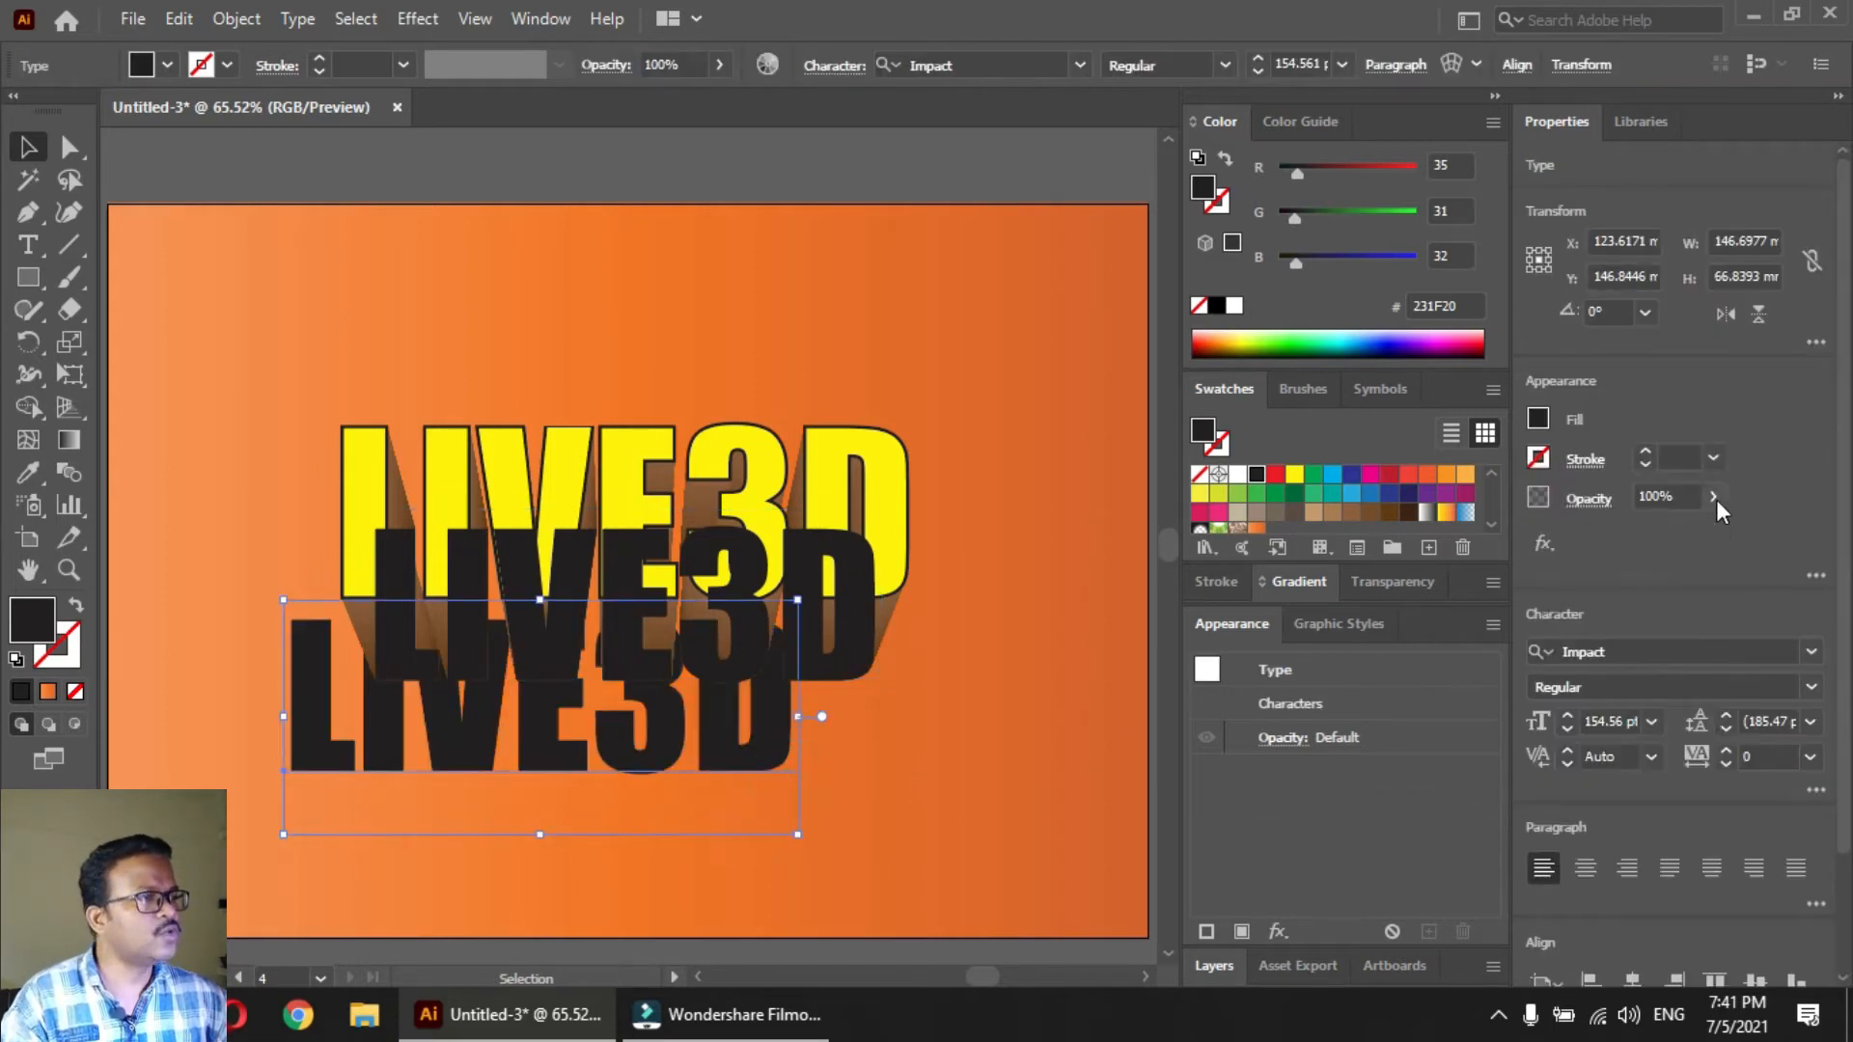
click(1713, 496)
drag(1708, 530, 1610, 530)
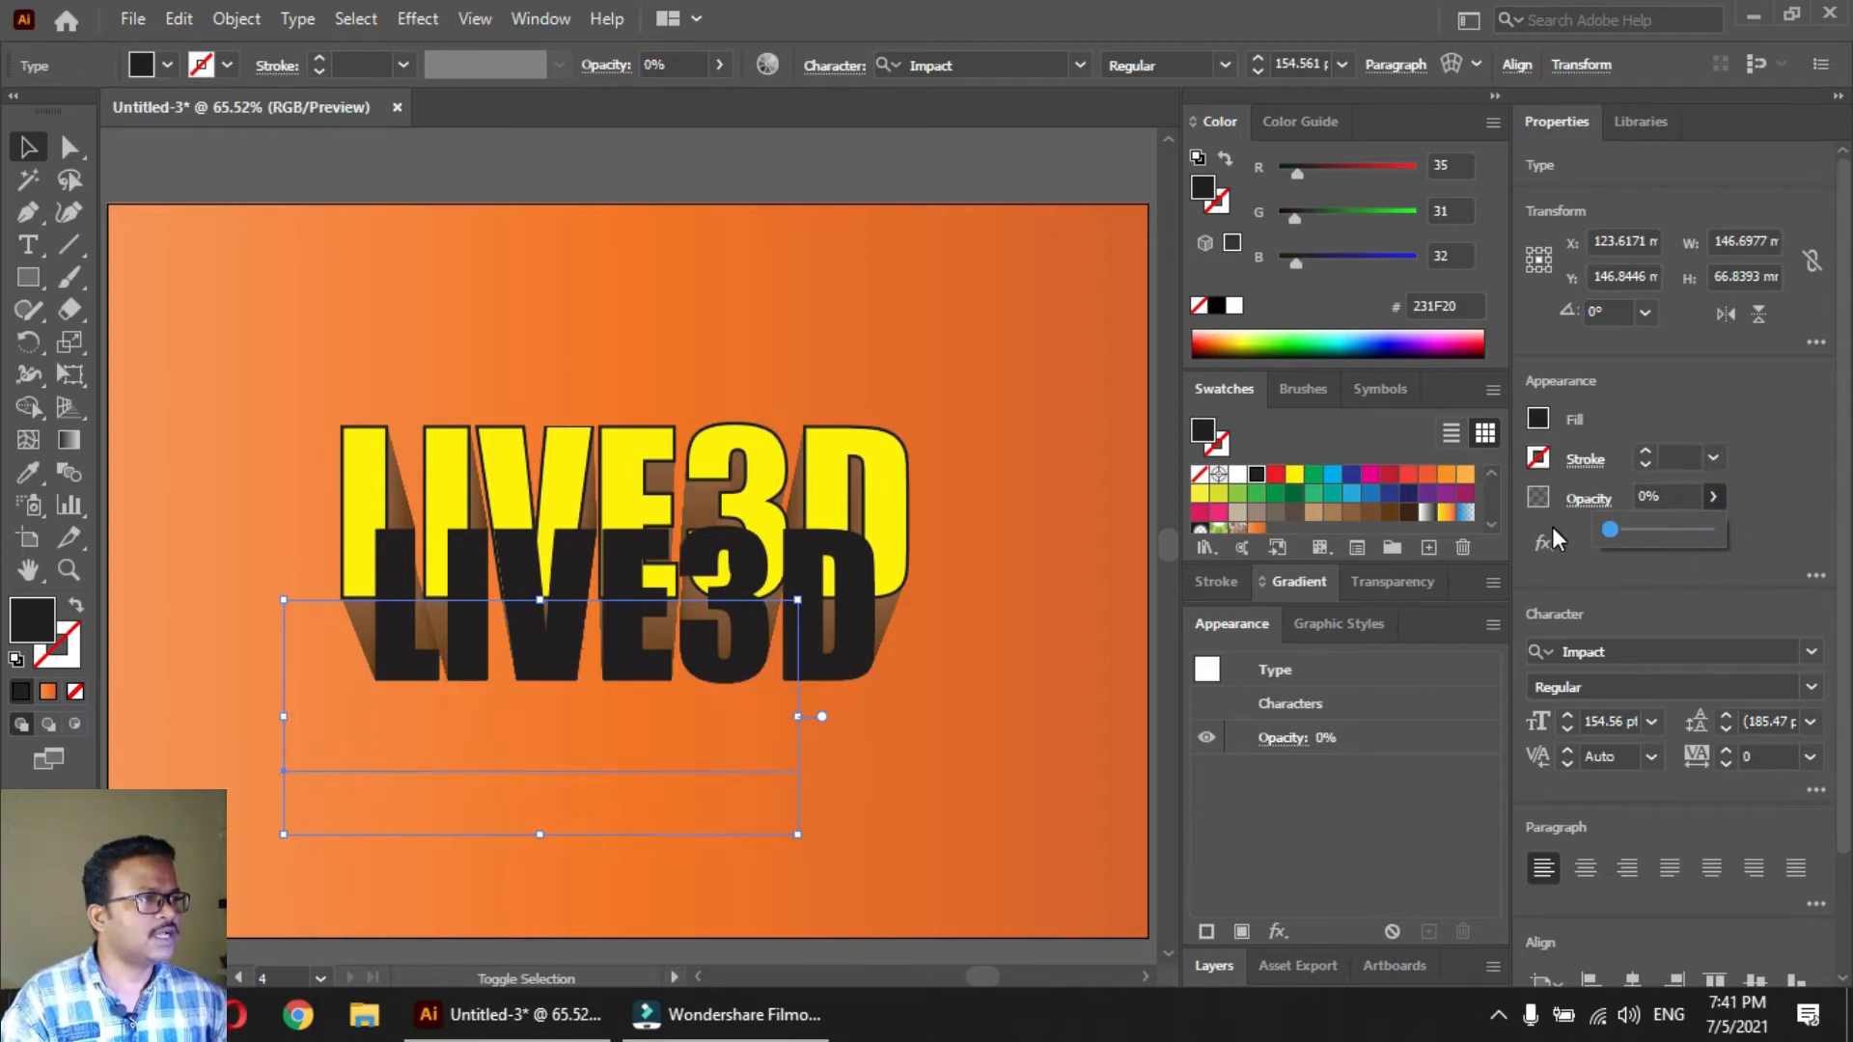
click(1378, 585)
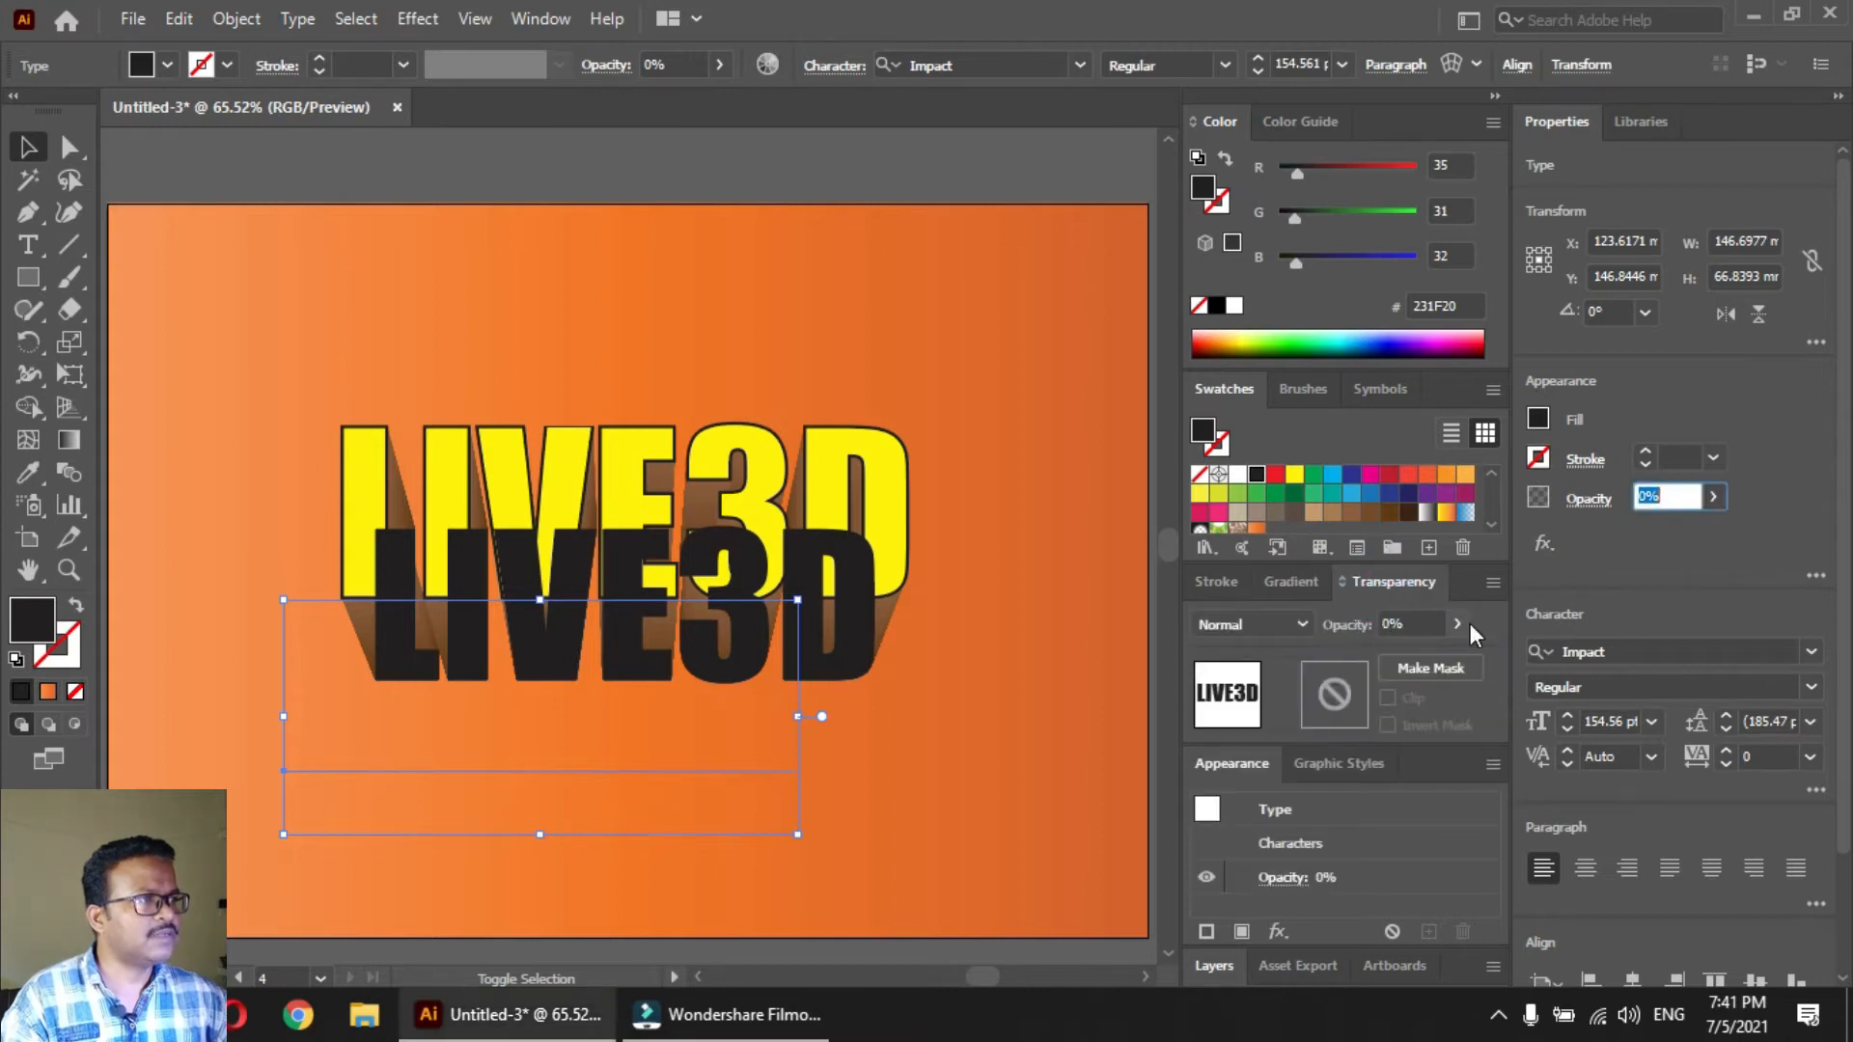
Blend the black text with its transparent copy, using Specified Steps spacing with 200 steps
shift+click(855, 669)
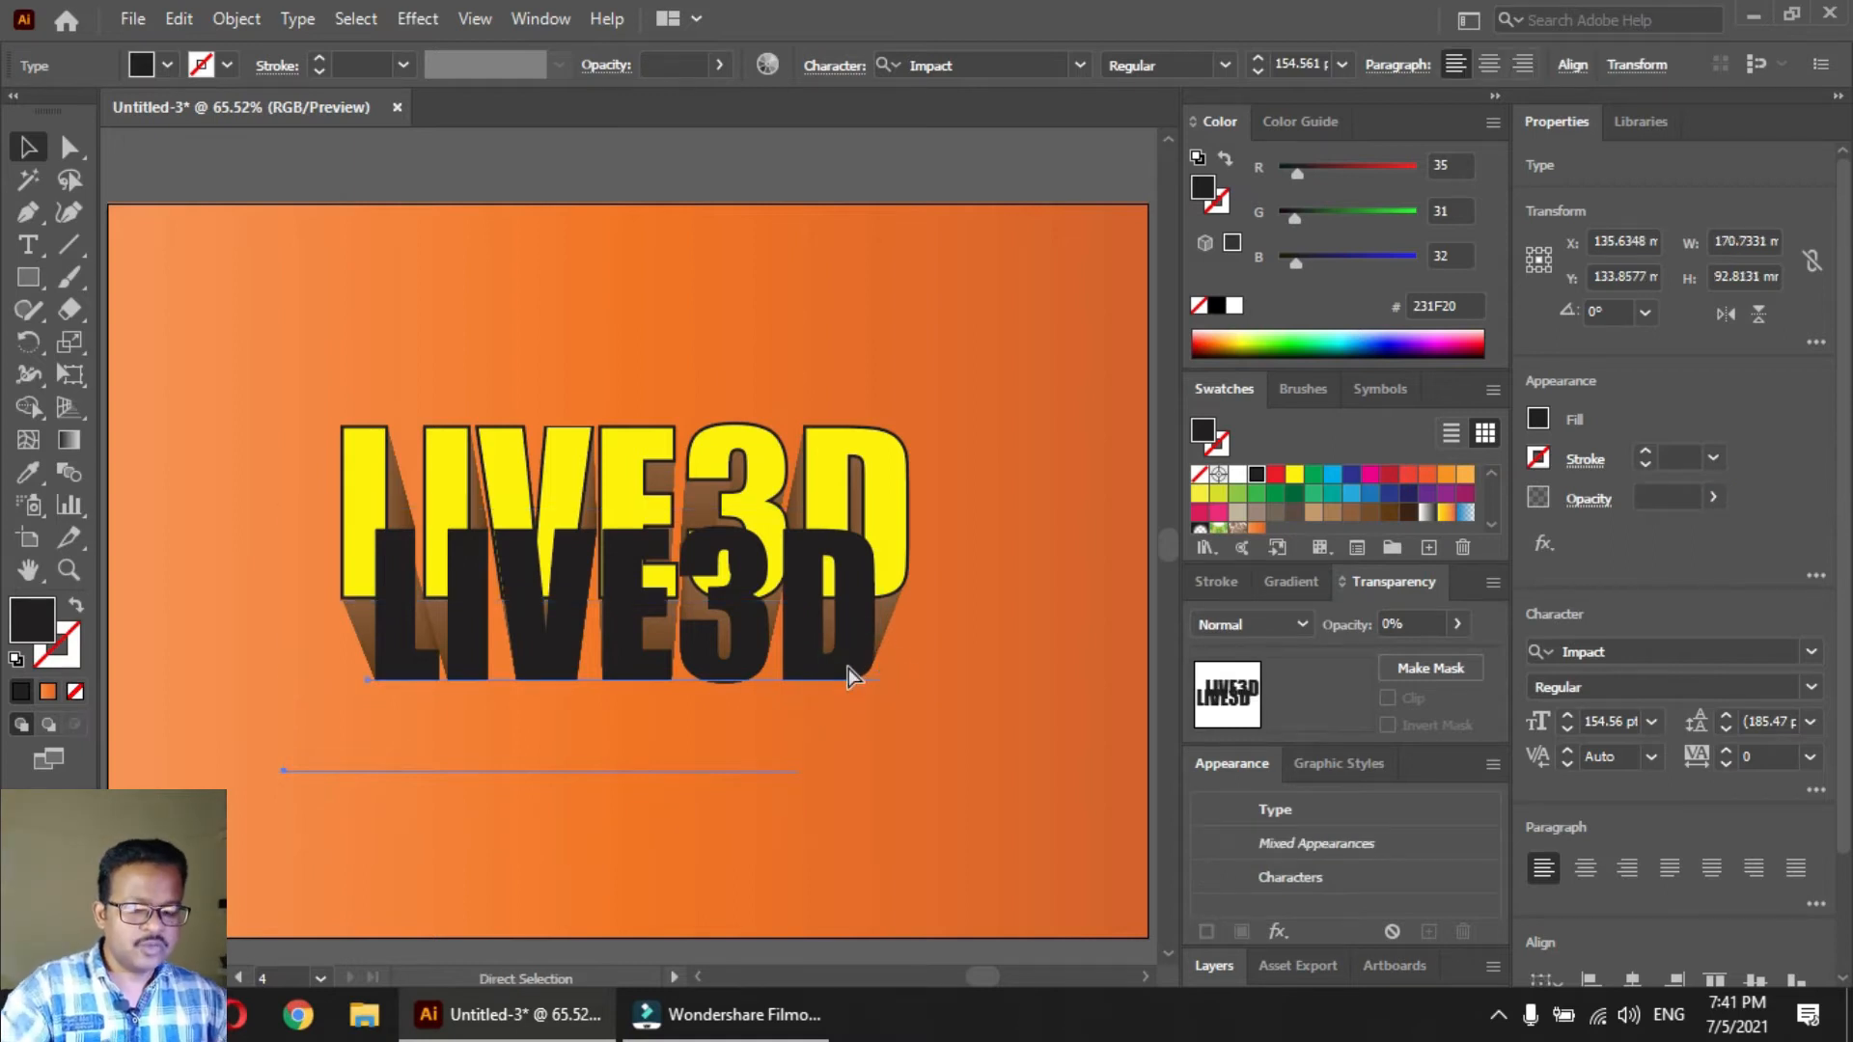
key(ctrl+alt+b)
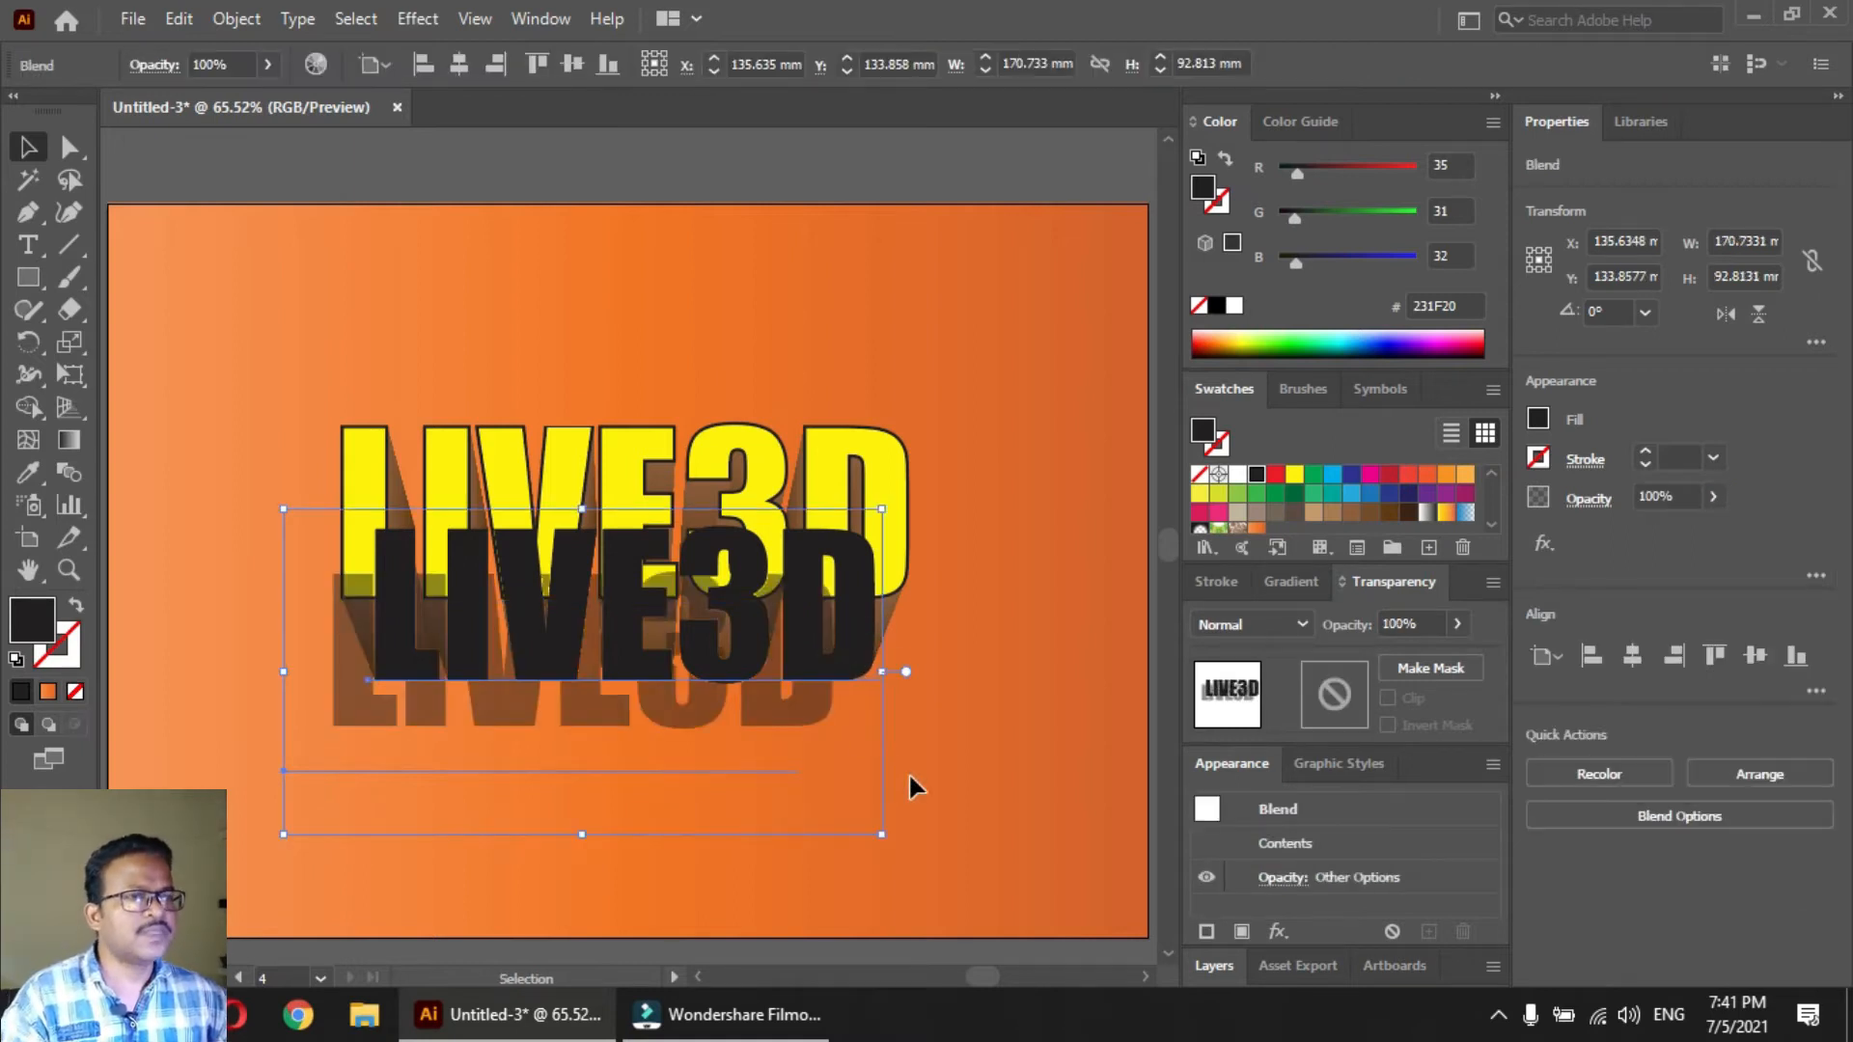
double_click(70, 472)
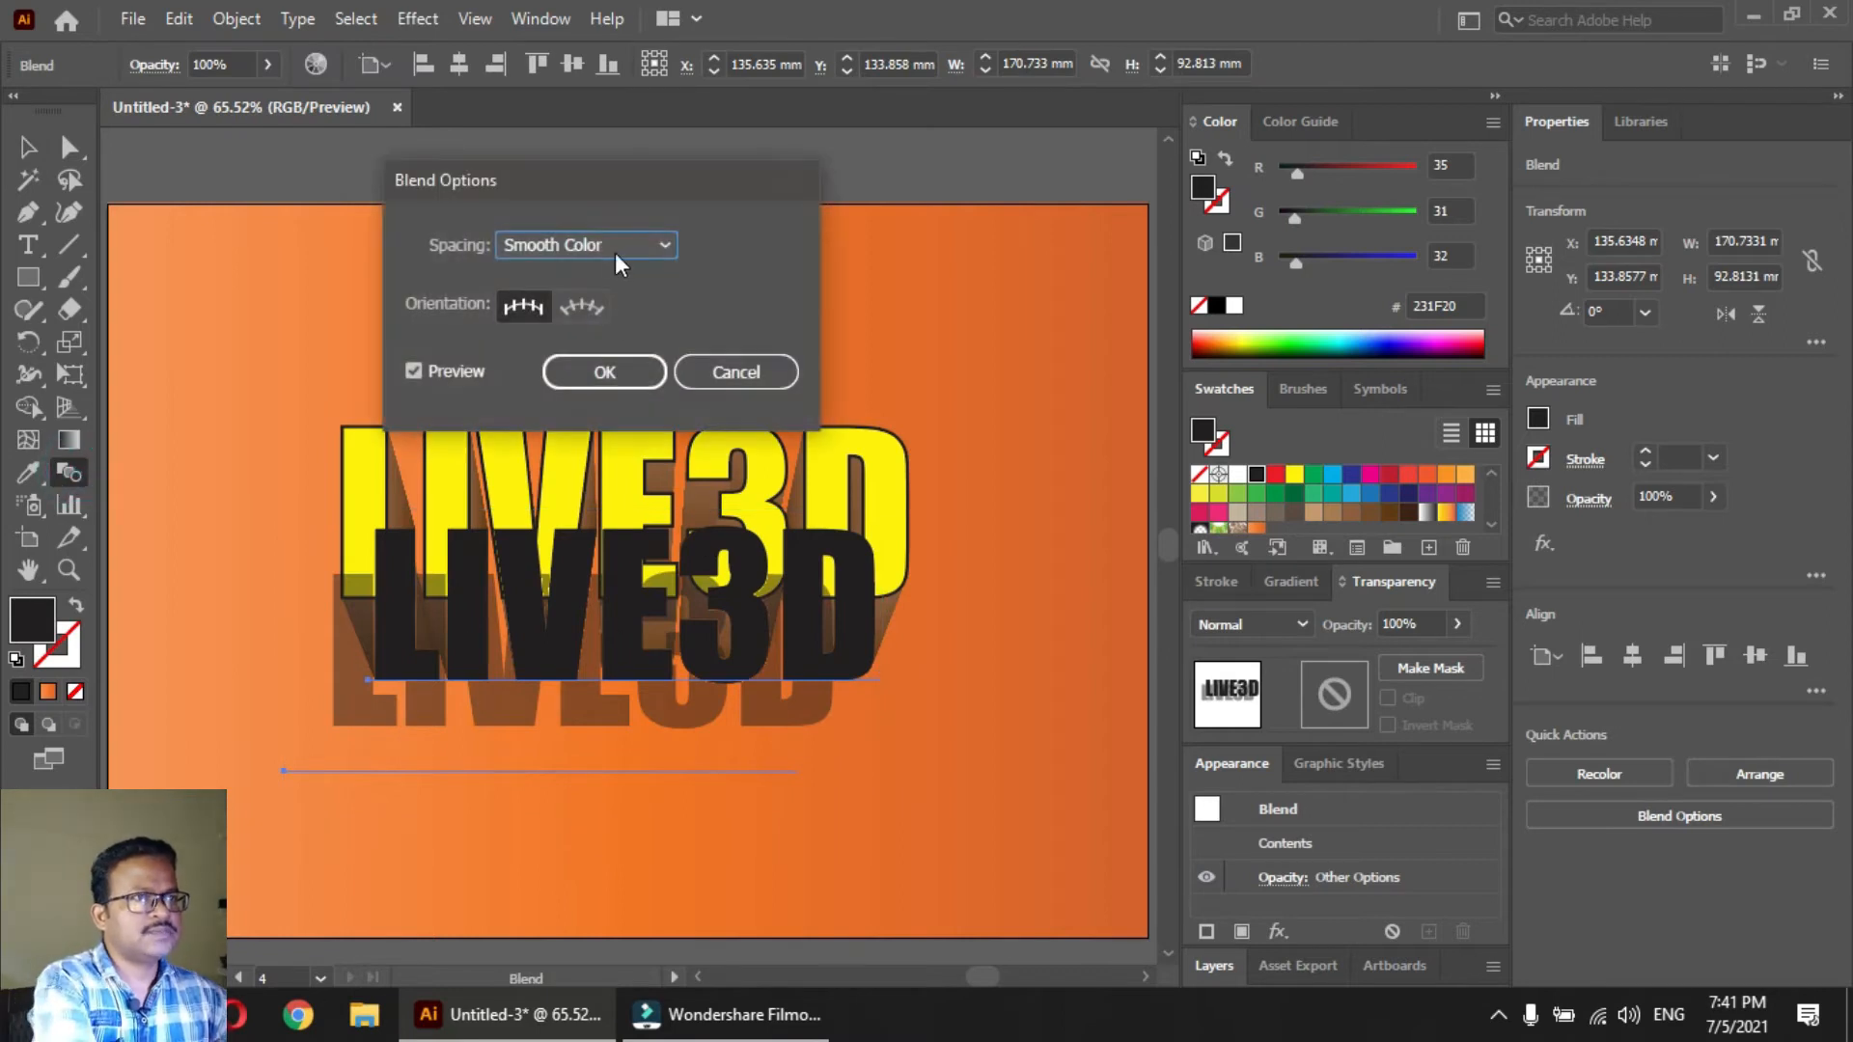
click(599, 247)
click(598, 303)
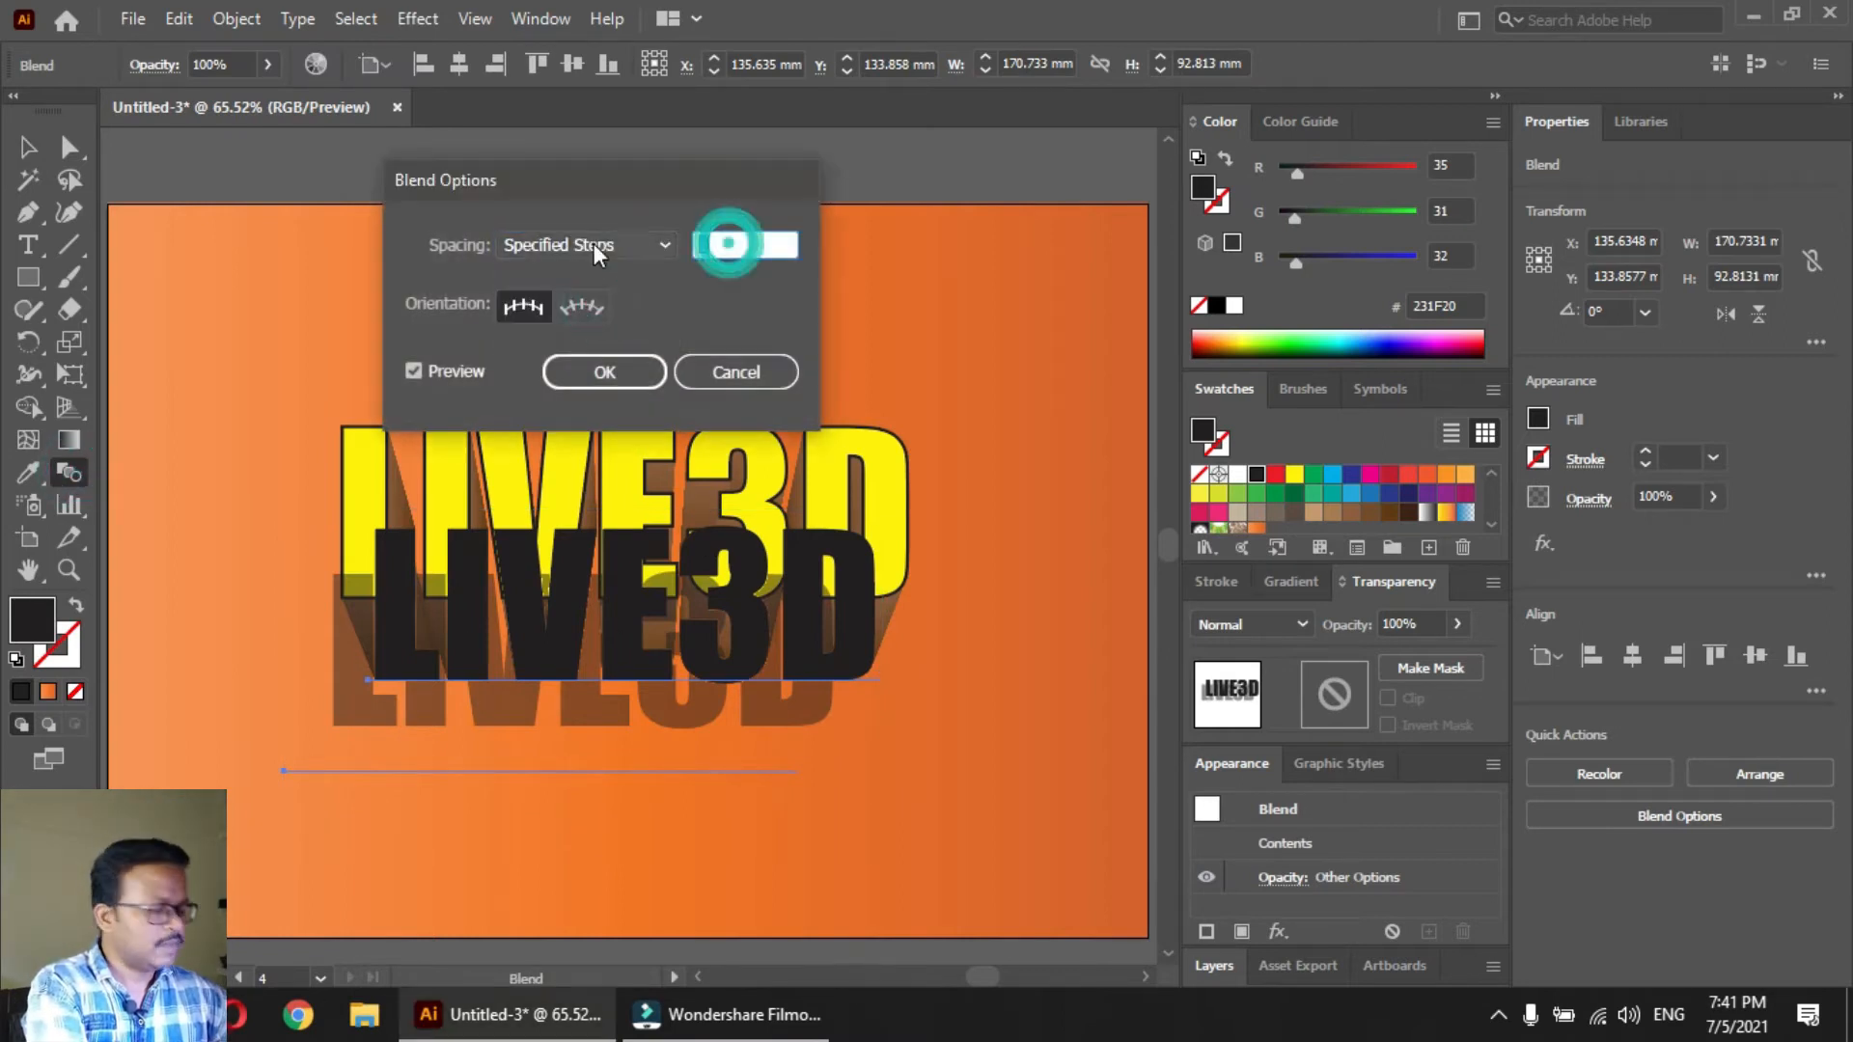
text(200)
key(Return)
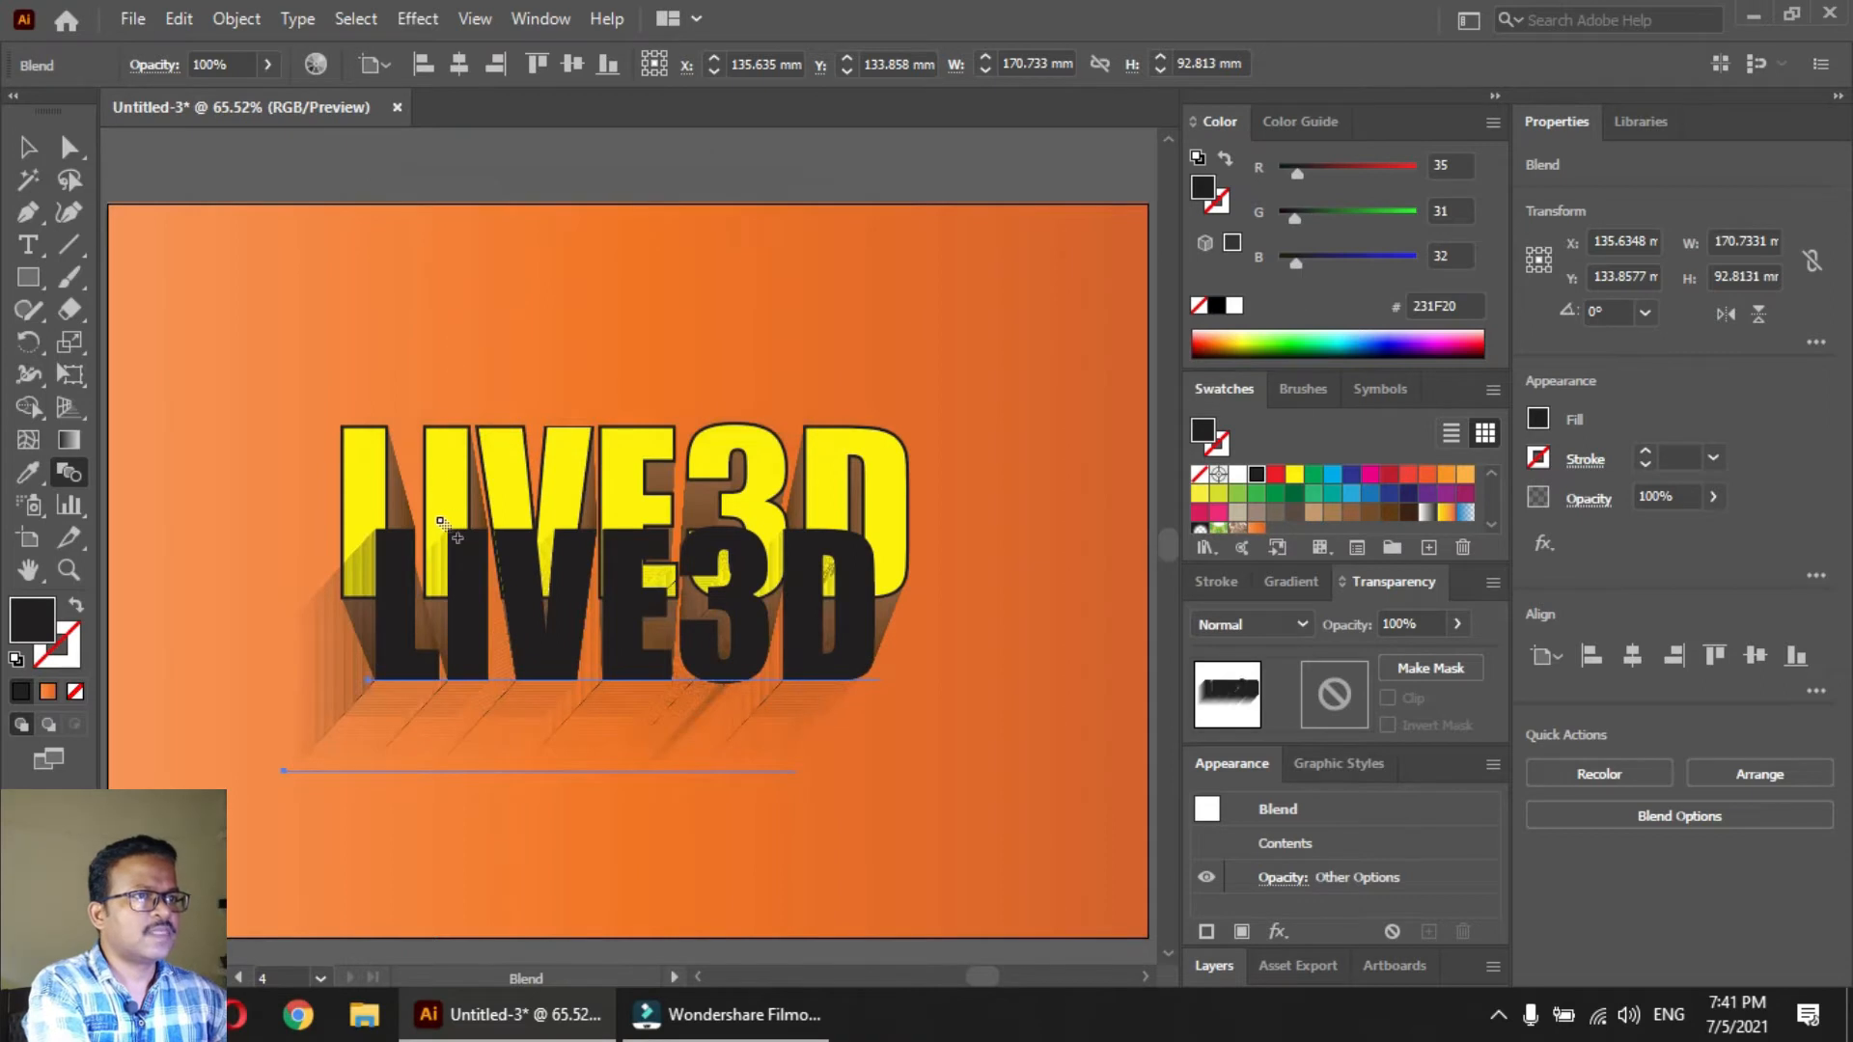
key(v)
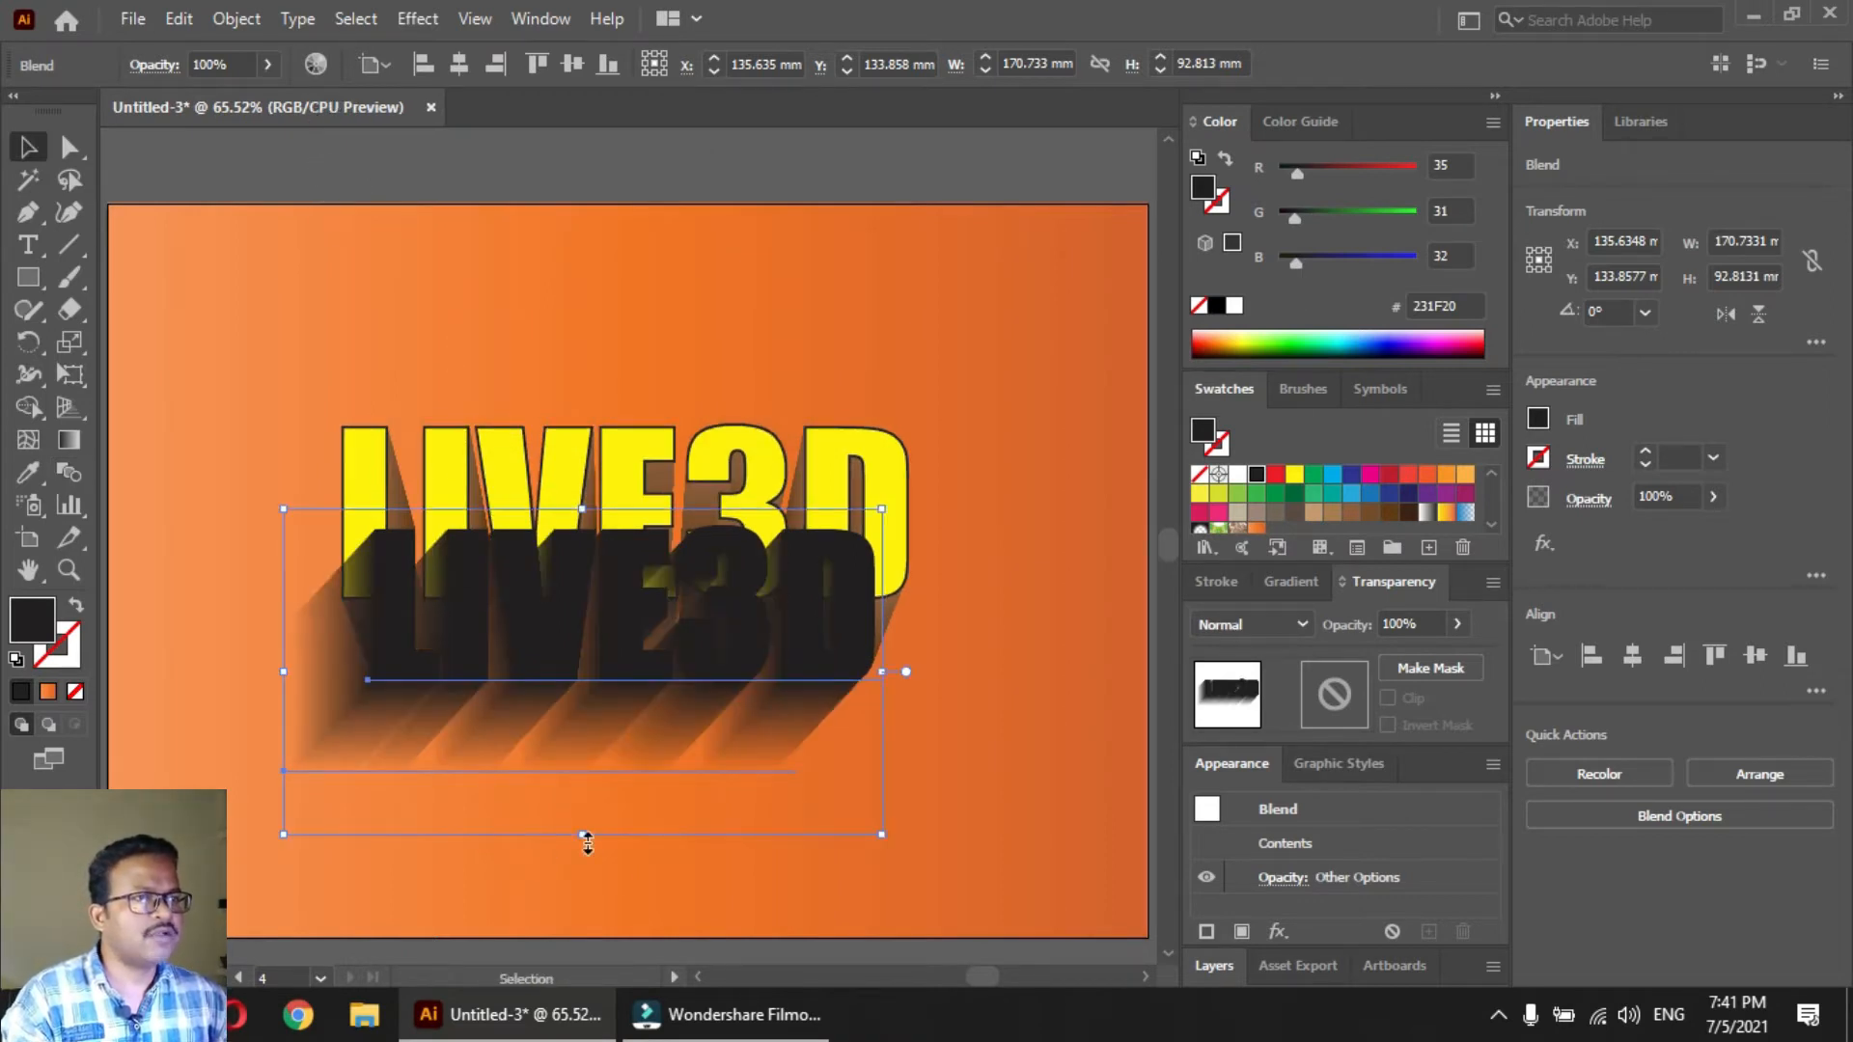
click(951, 712)
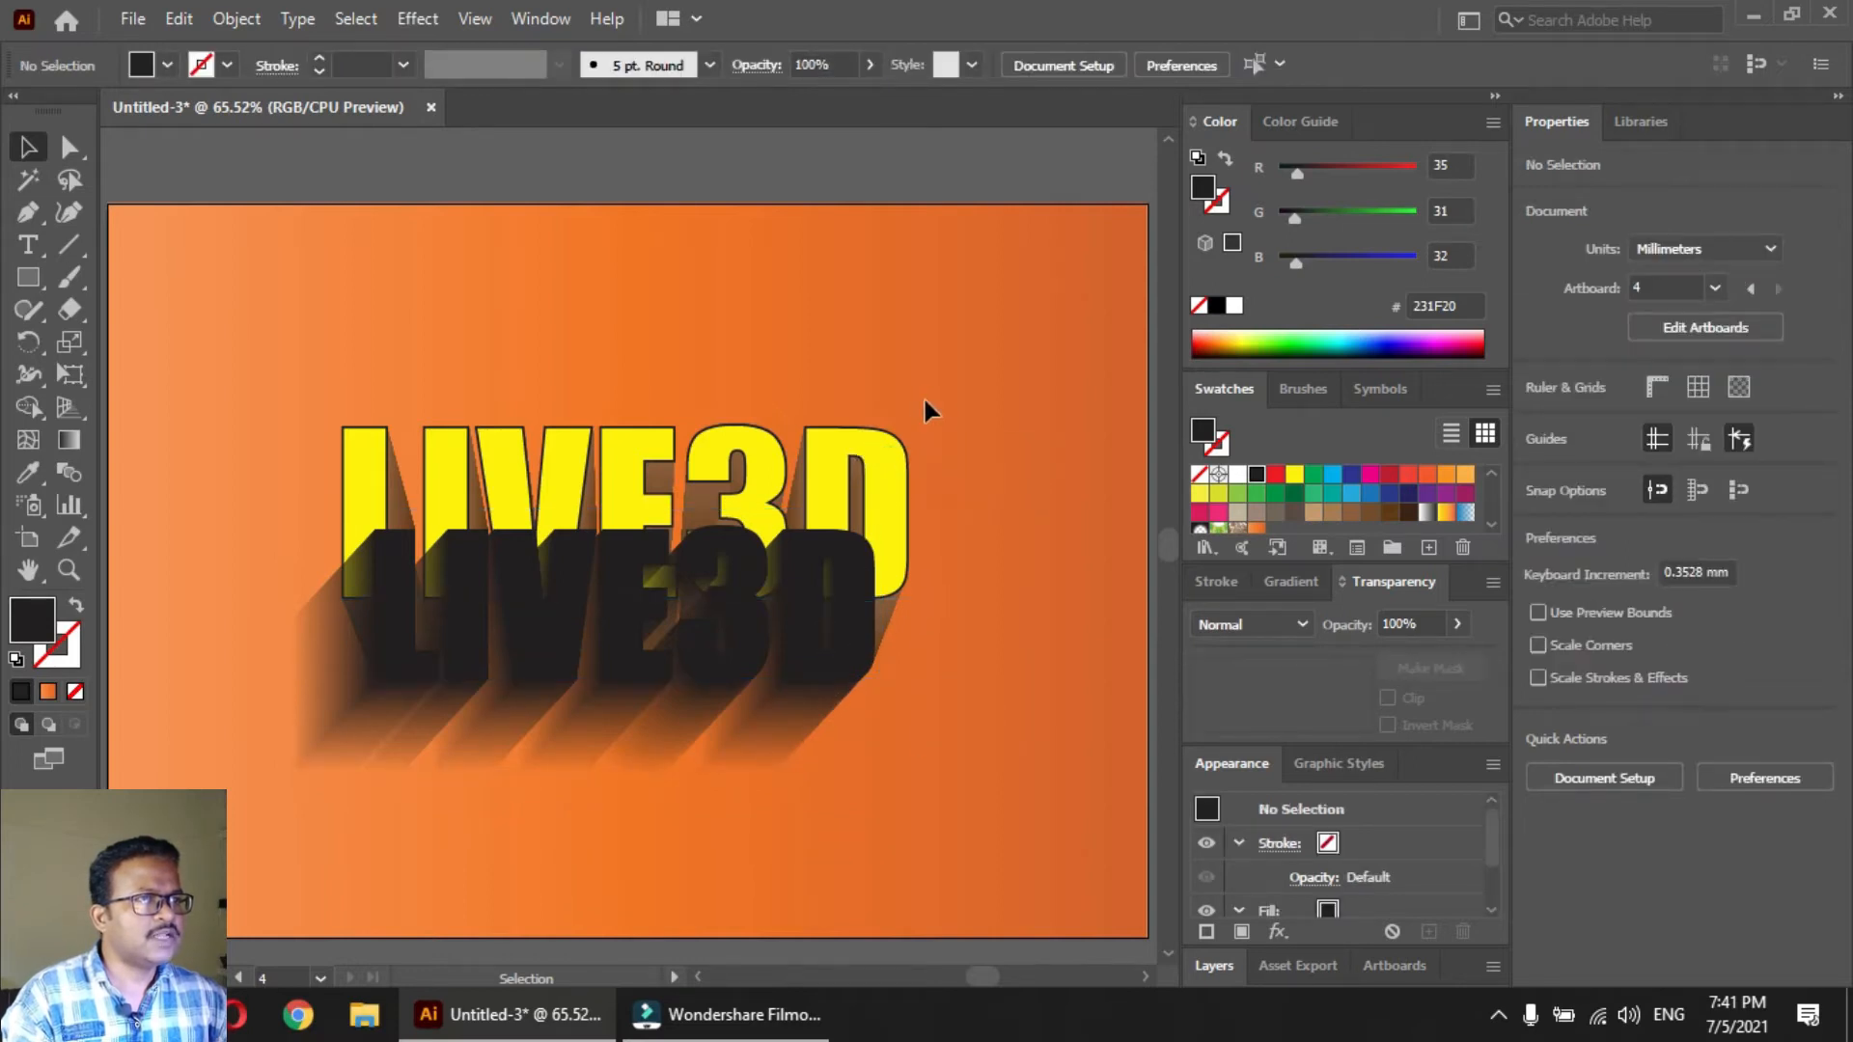
Bring the yellow front text and its brown blend in front of the black shadow blend
drag(926, 399, 864, 462)
key(ctrl)
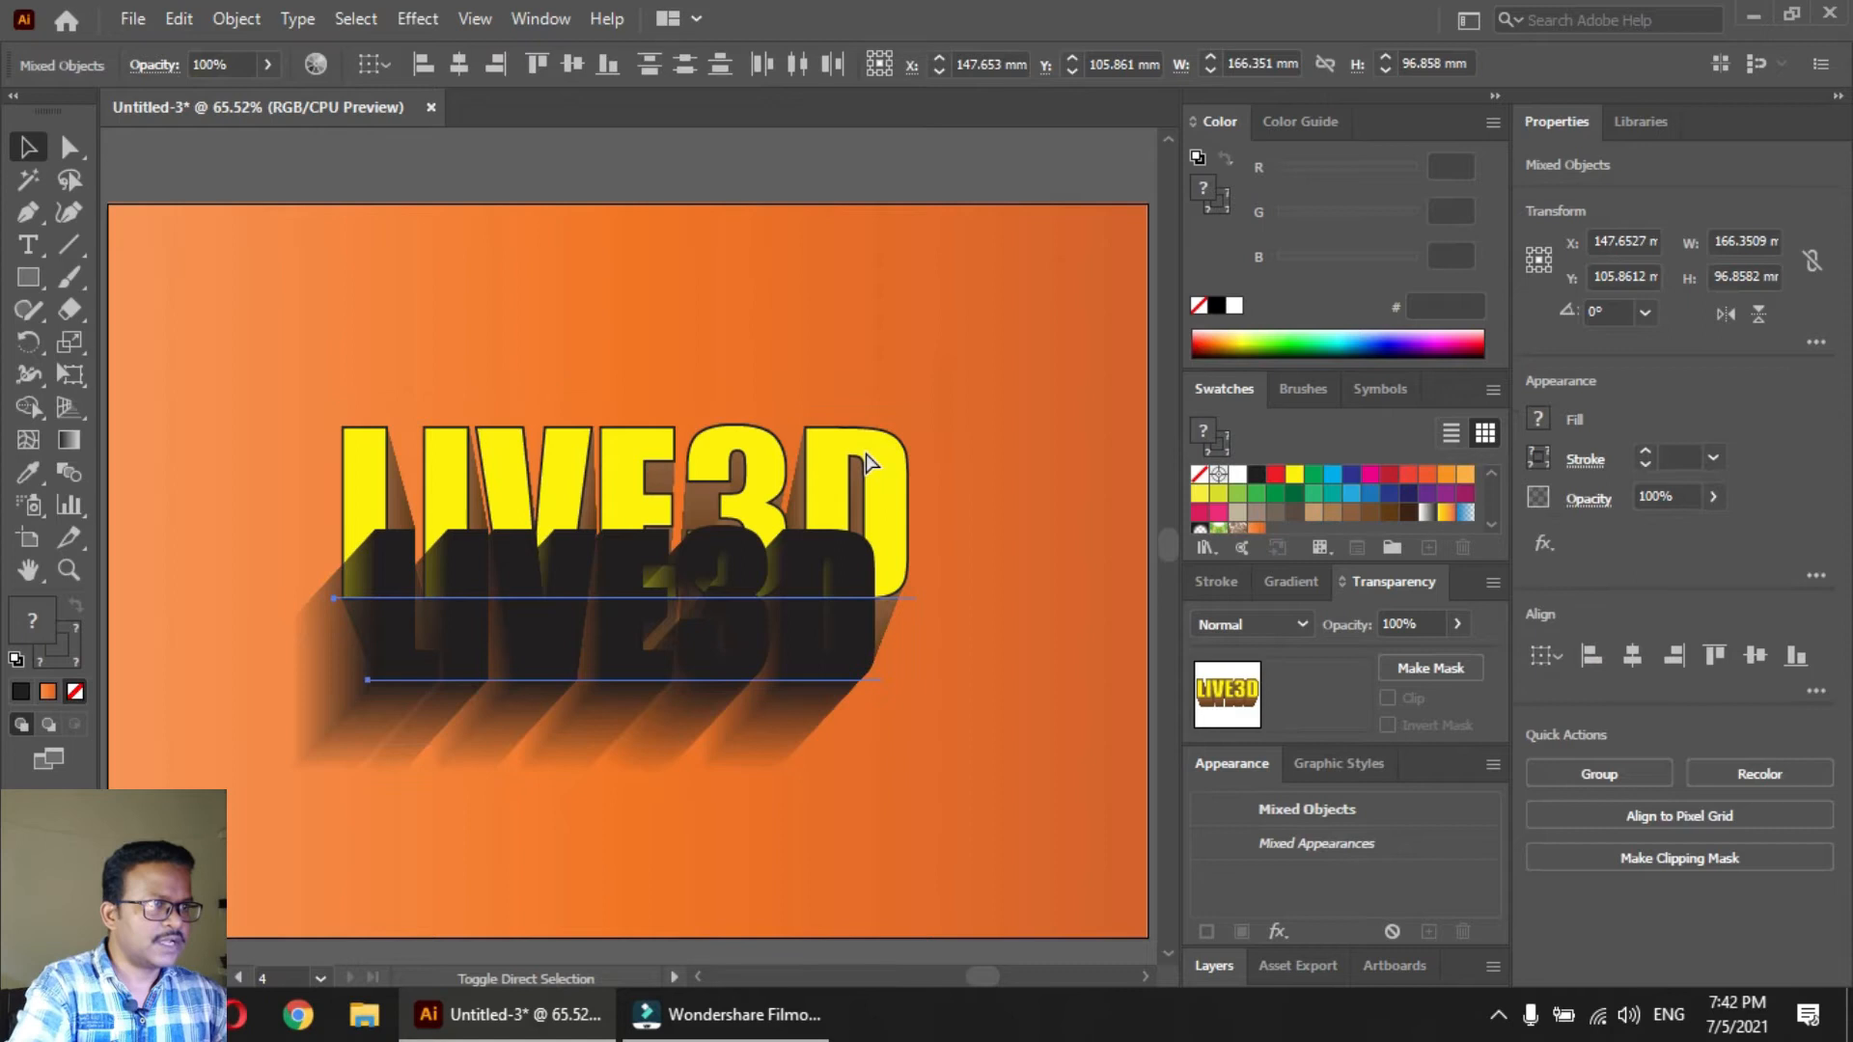
click(1023, 713)
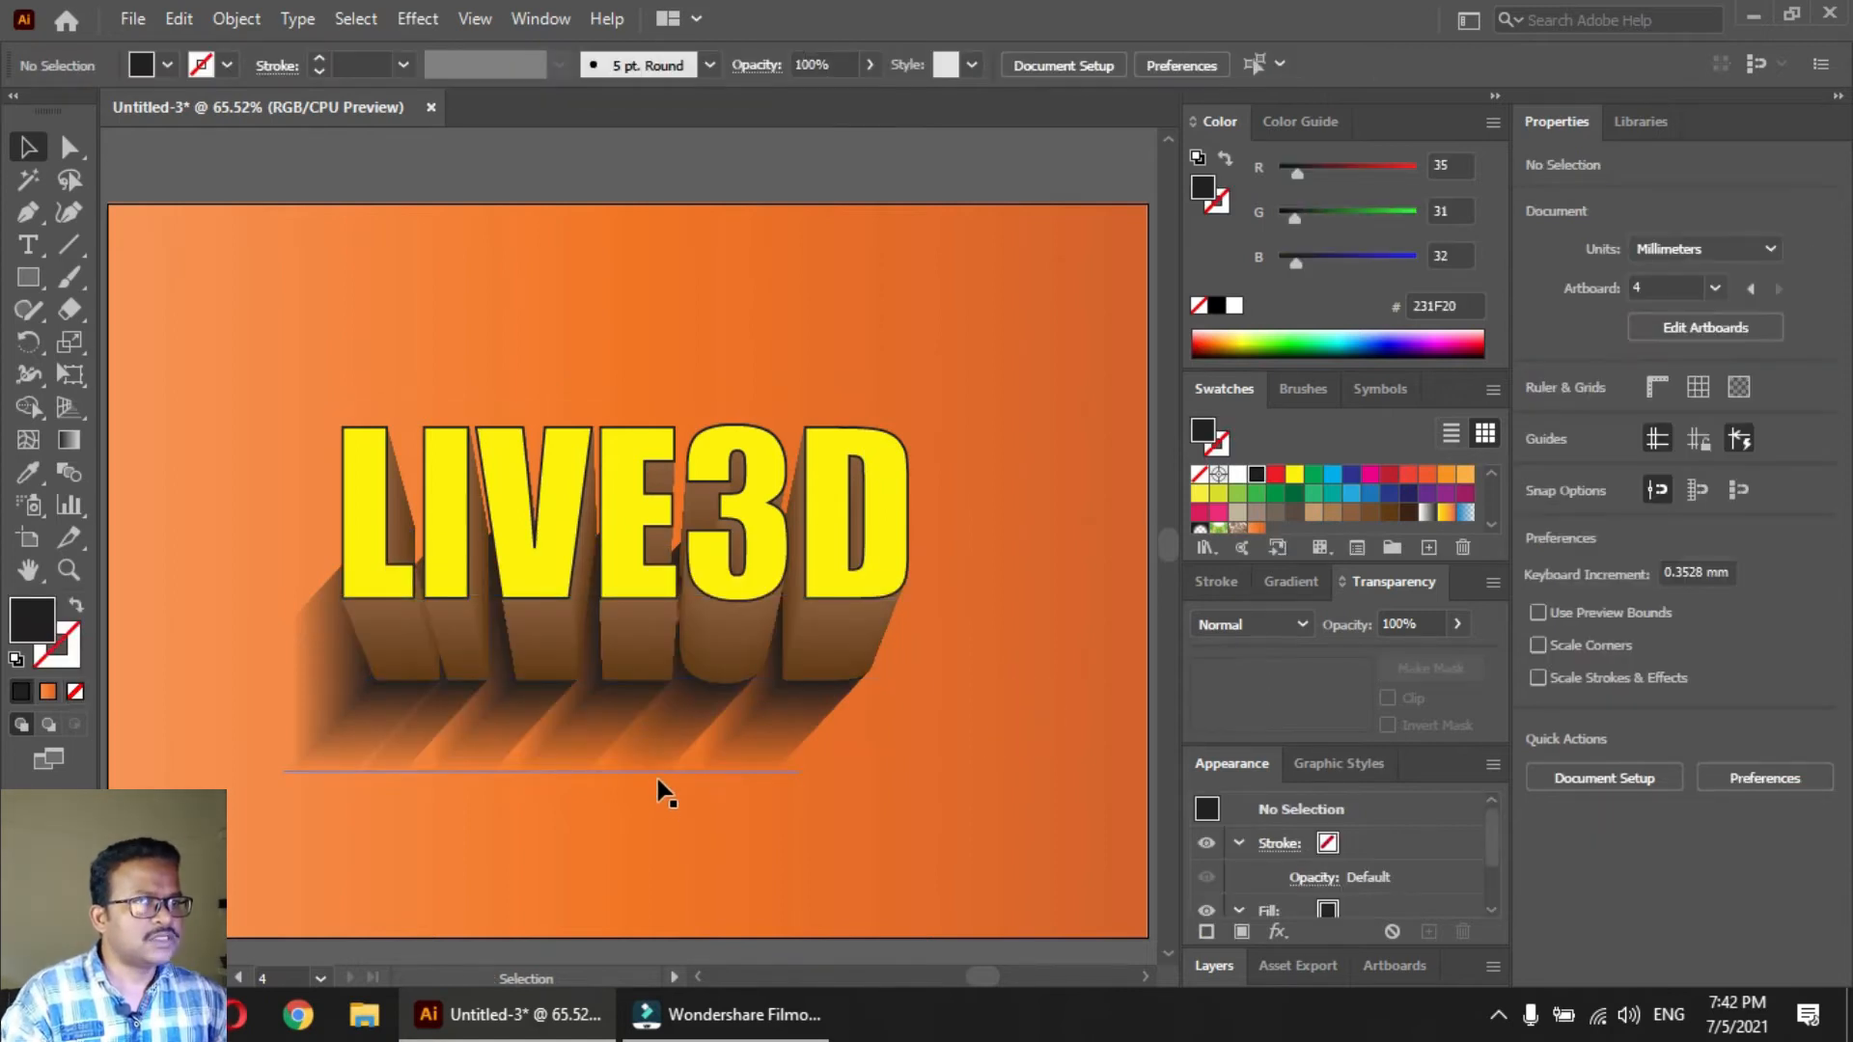
Set the opacity of the shadow blend to 53% and clear the selection
click(660, 775)
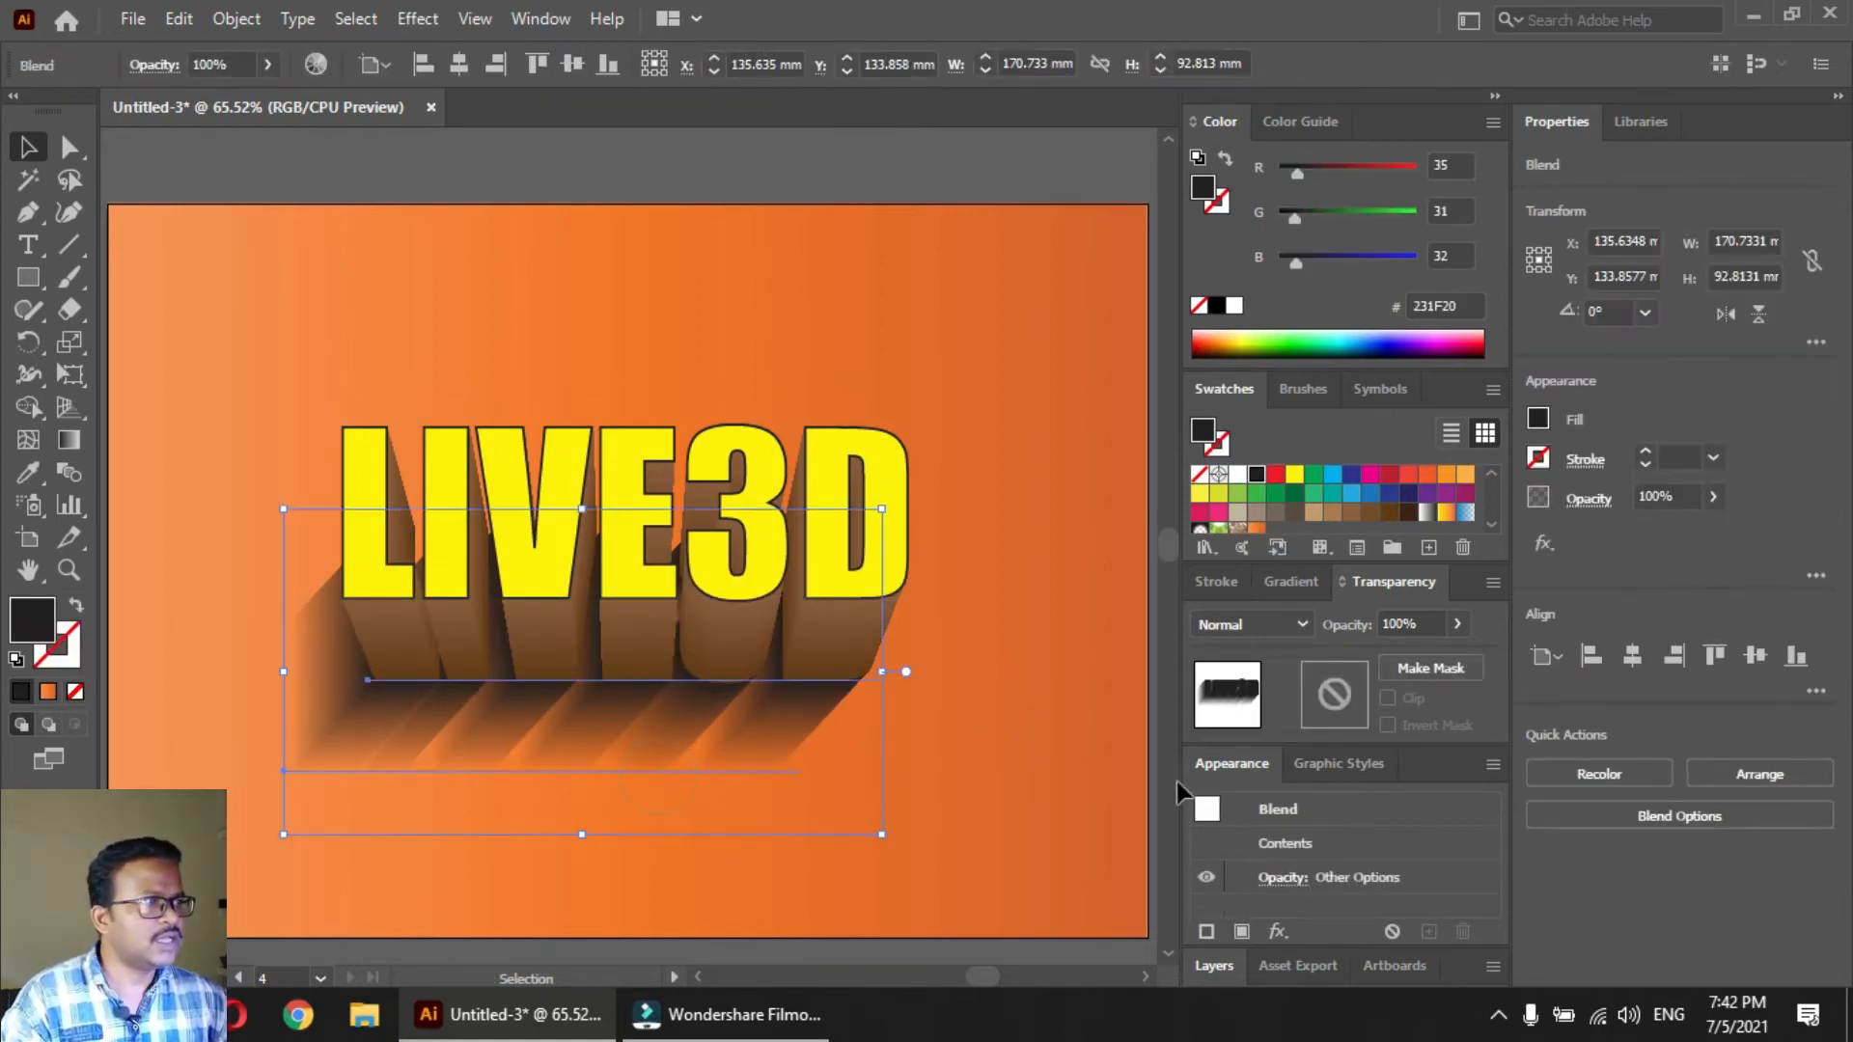
click(1713, 496)
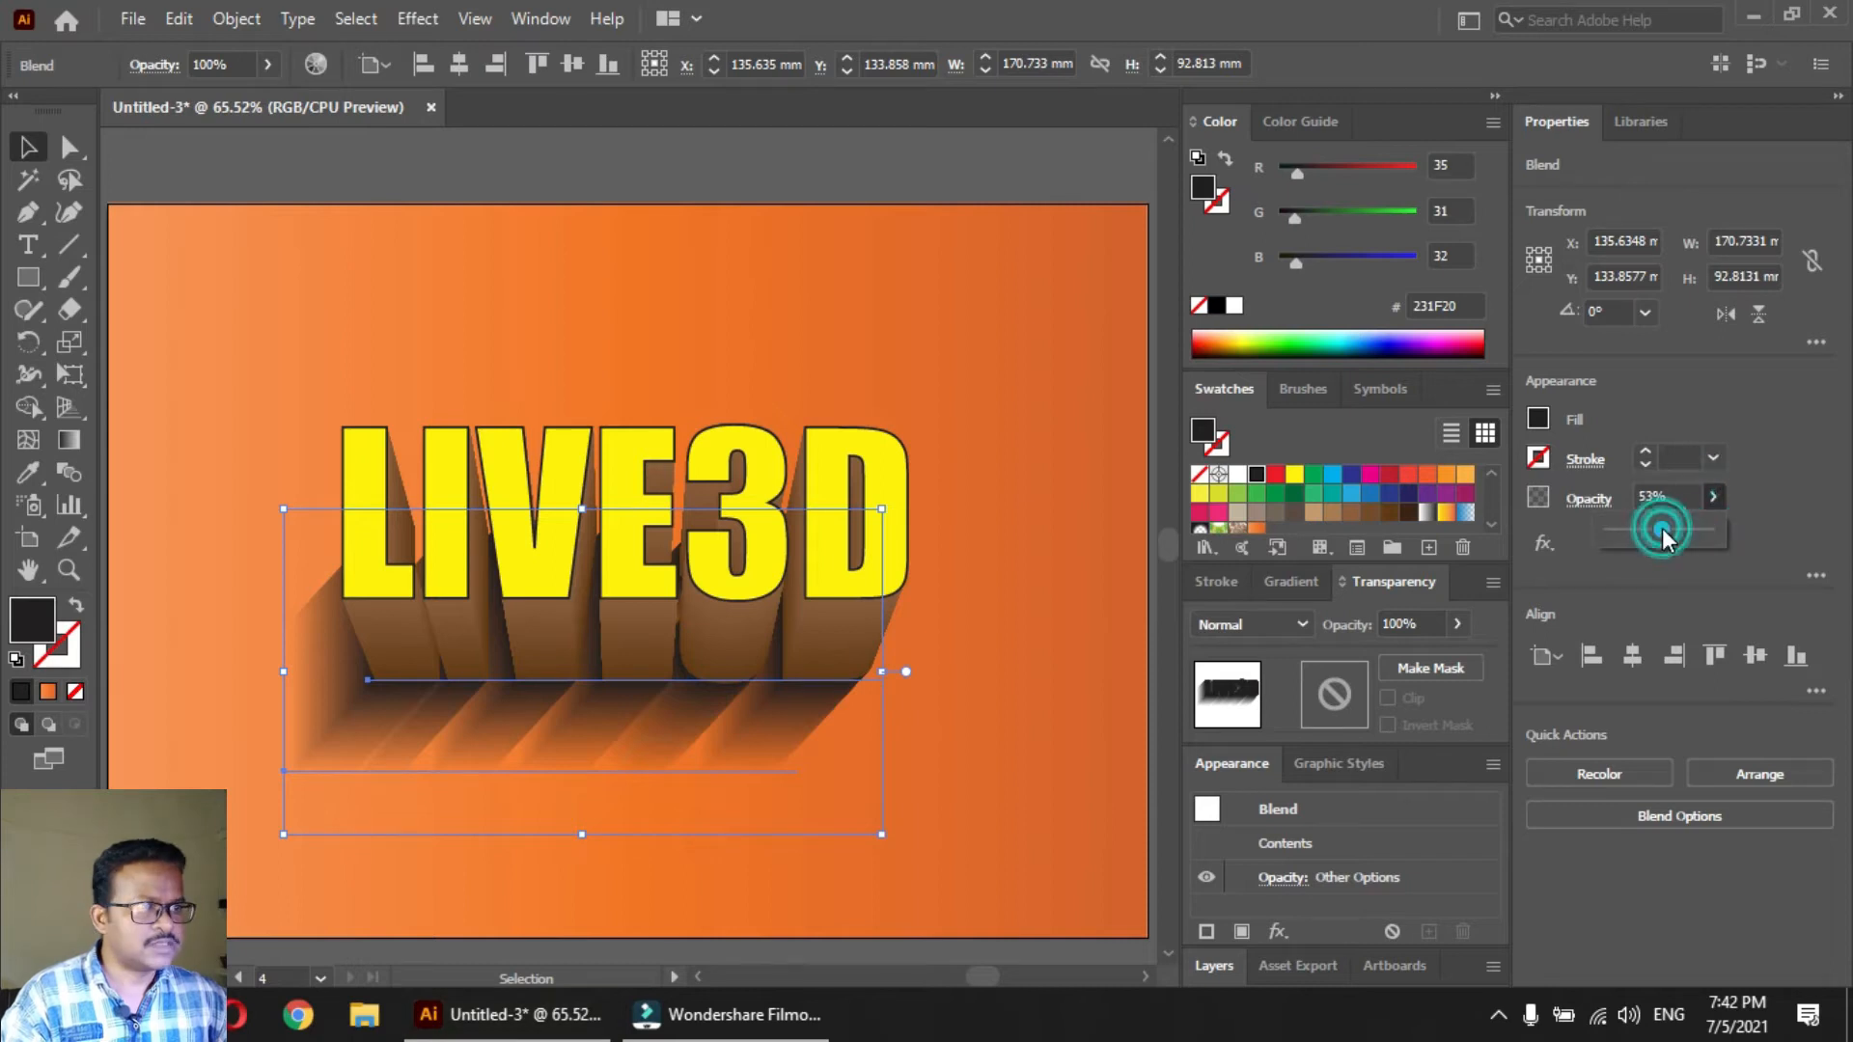
click(1662, 529)
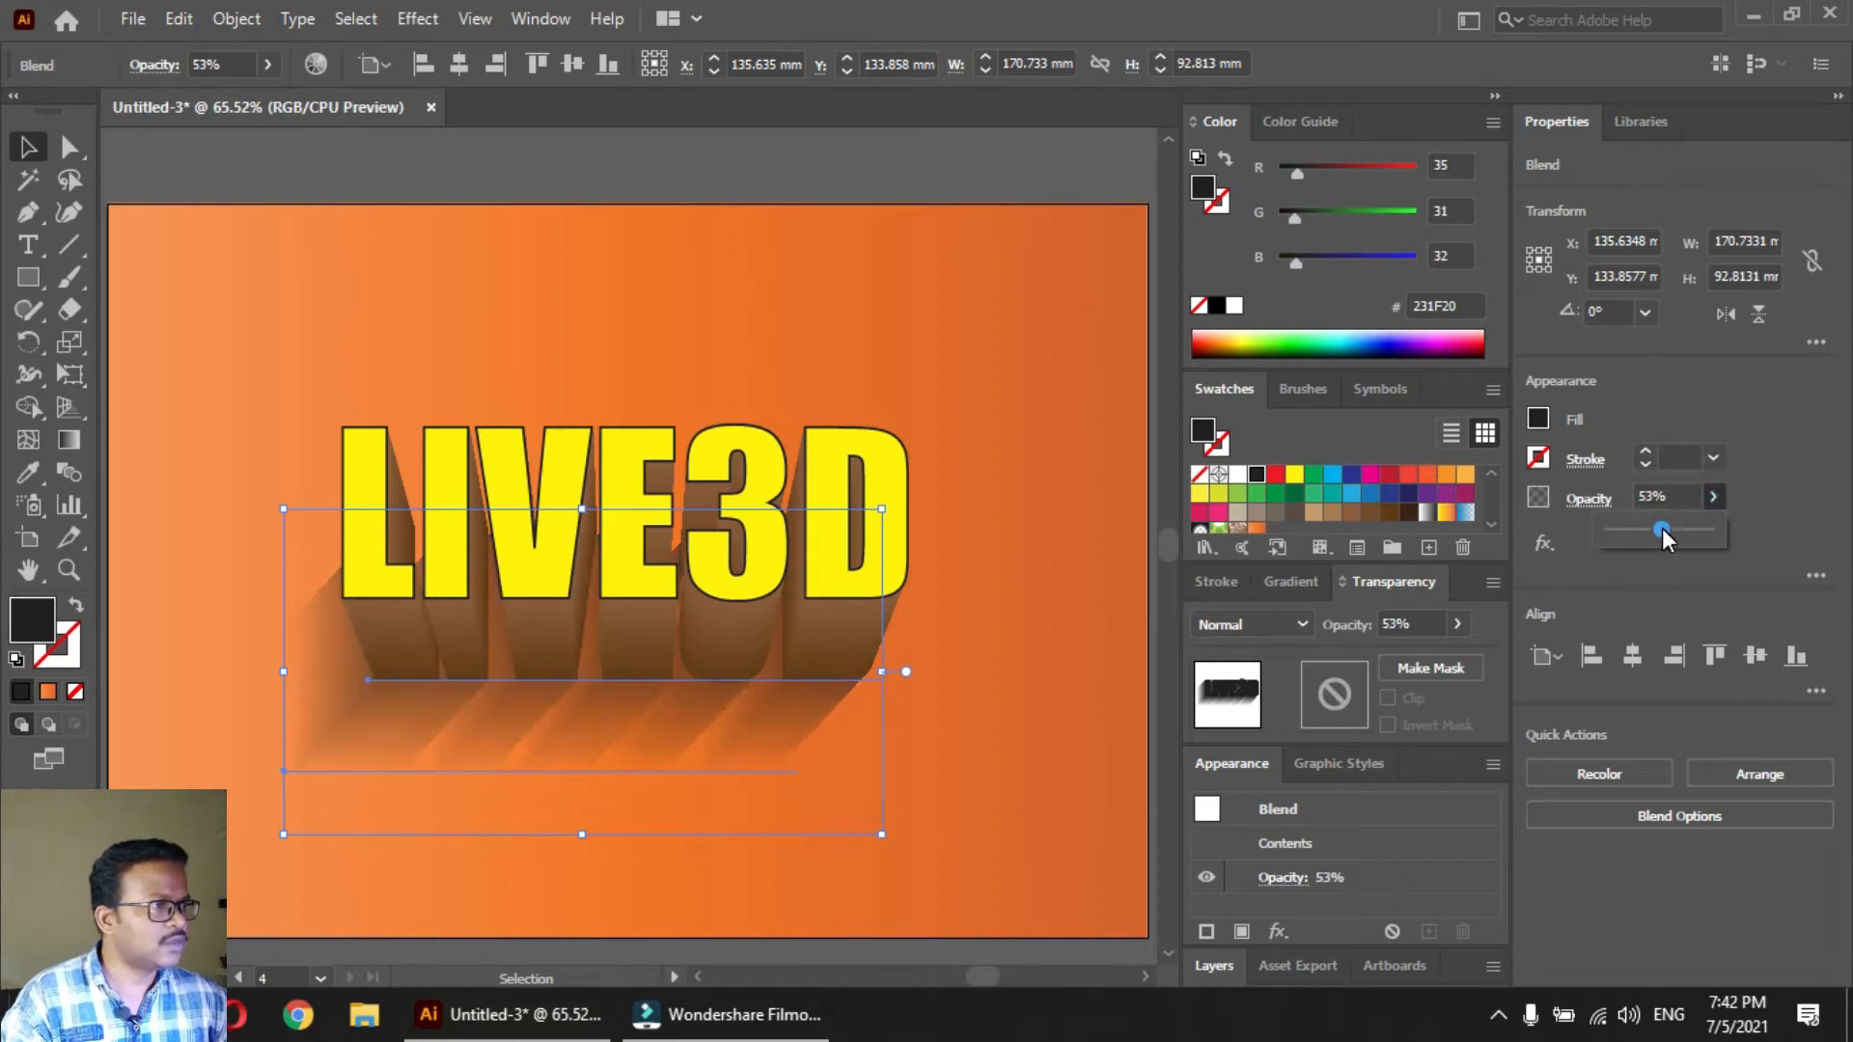
click(934, 762)
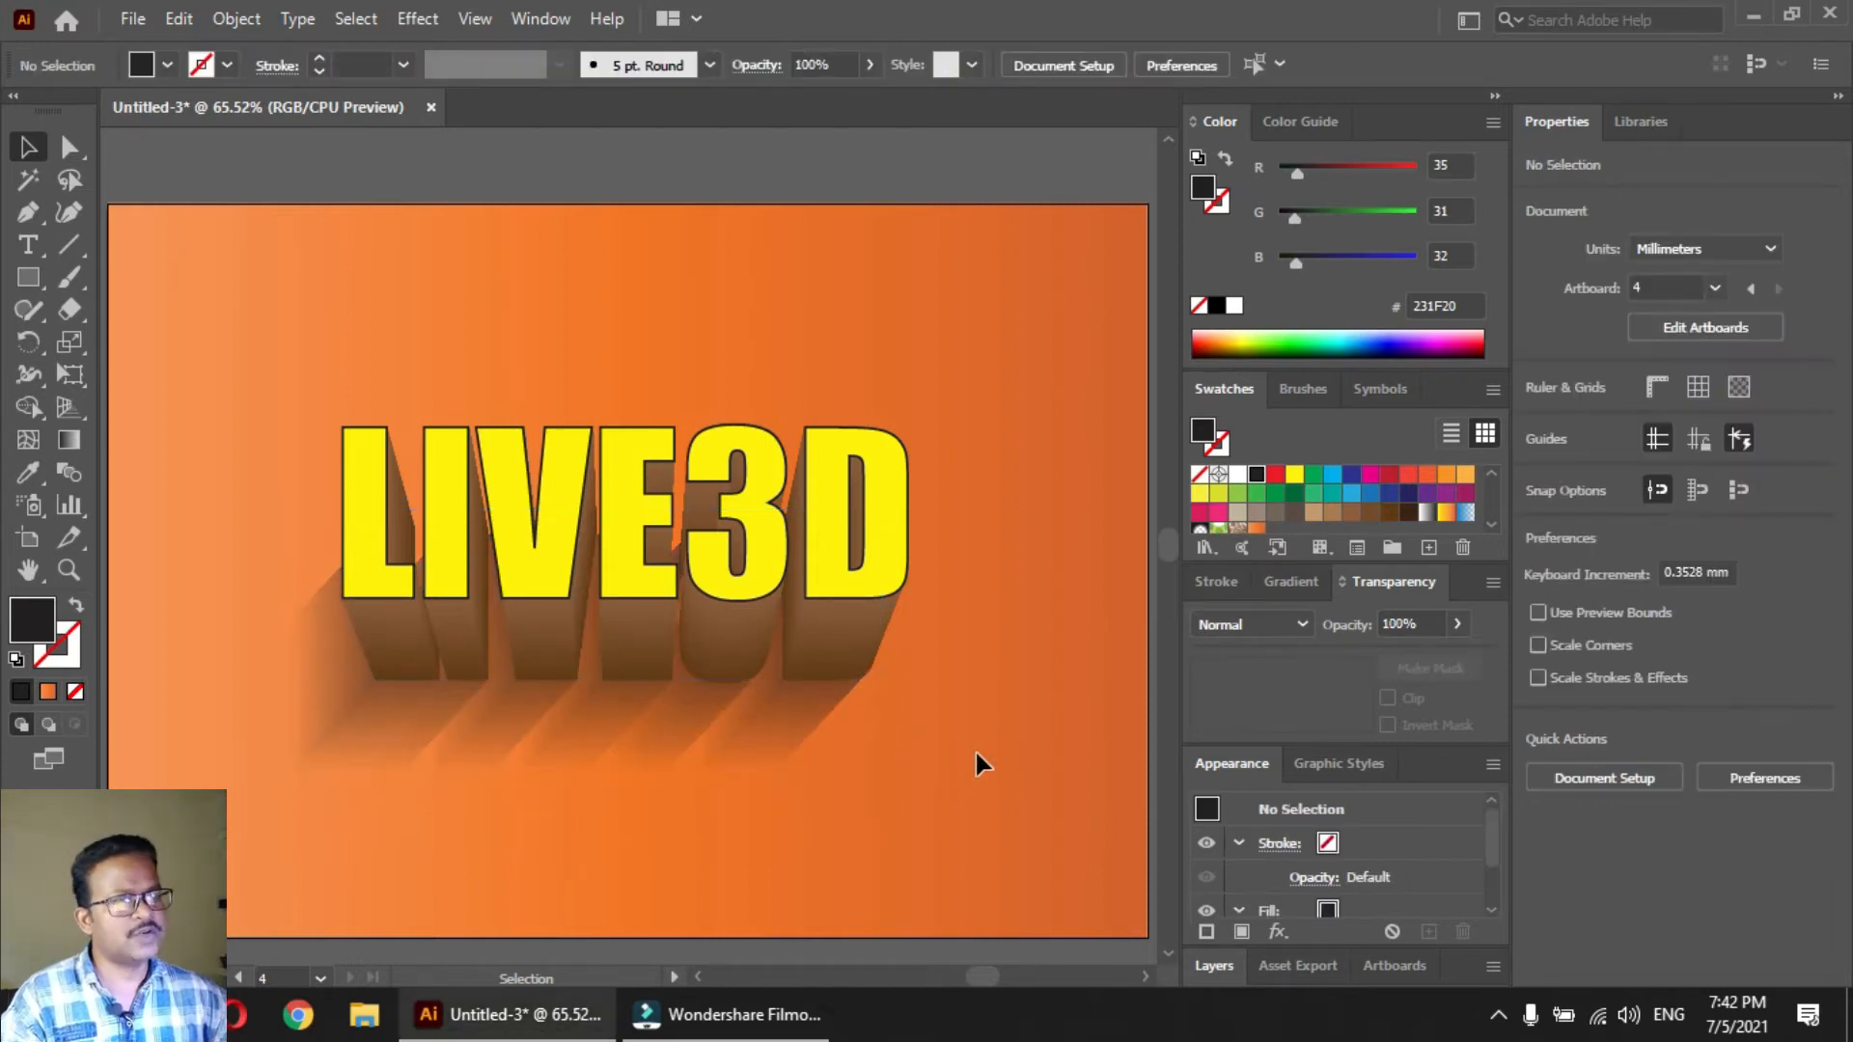
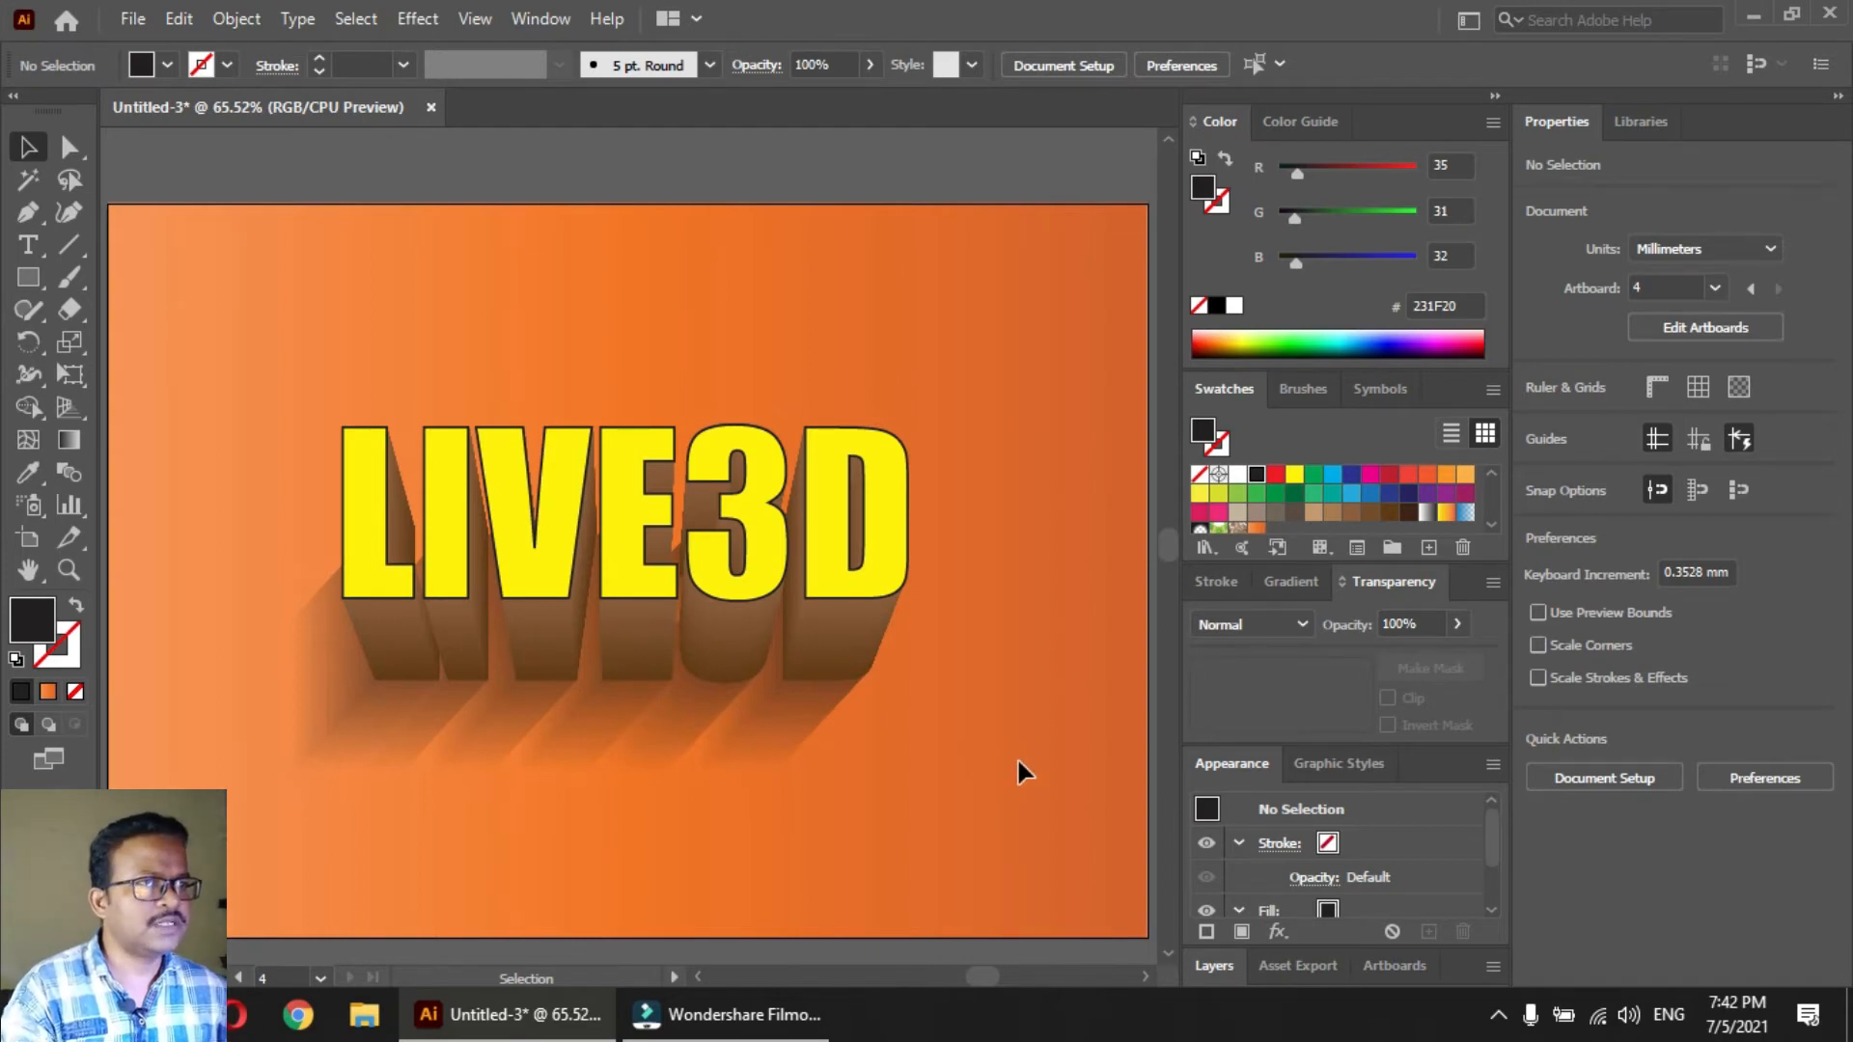
Recolor the lower text of the brown extrusion blend to dark brown (3C2415) and clear the selection
key(a)
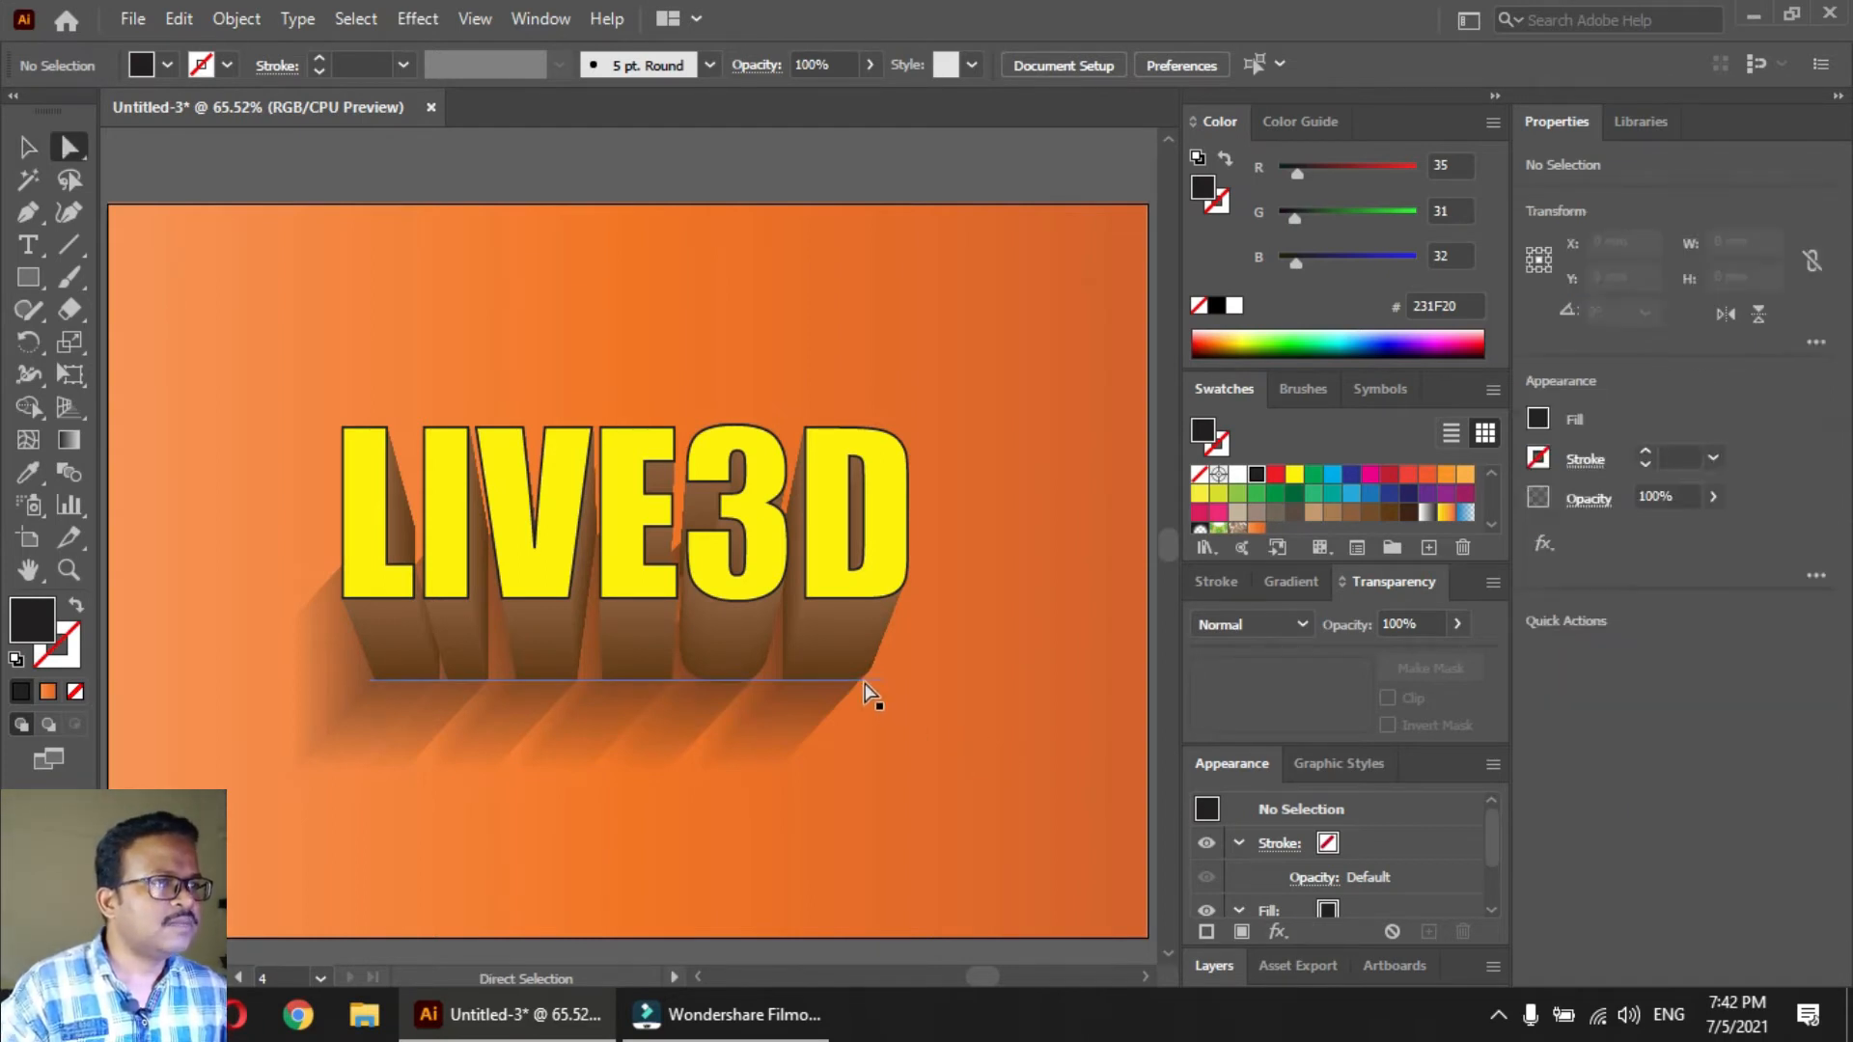
click(860, 672)
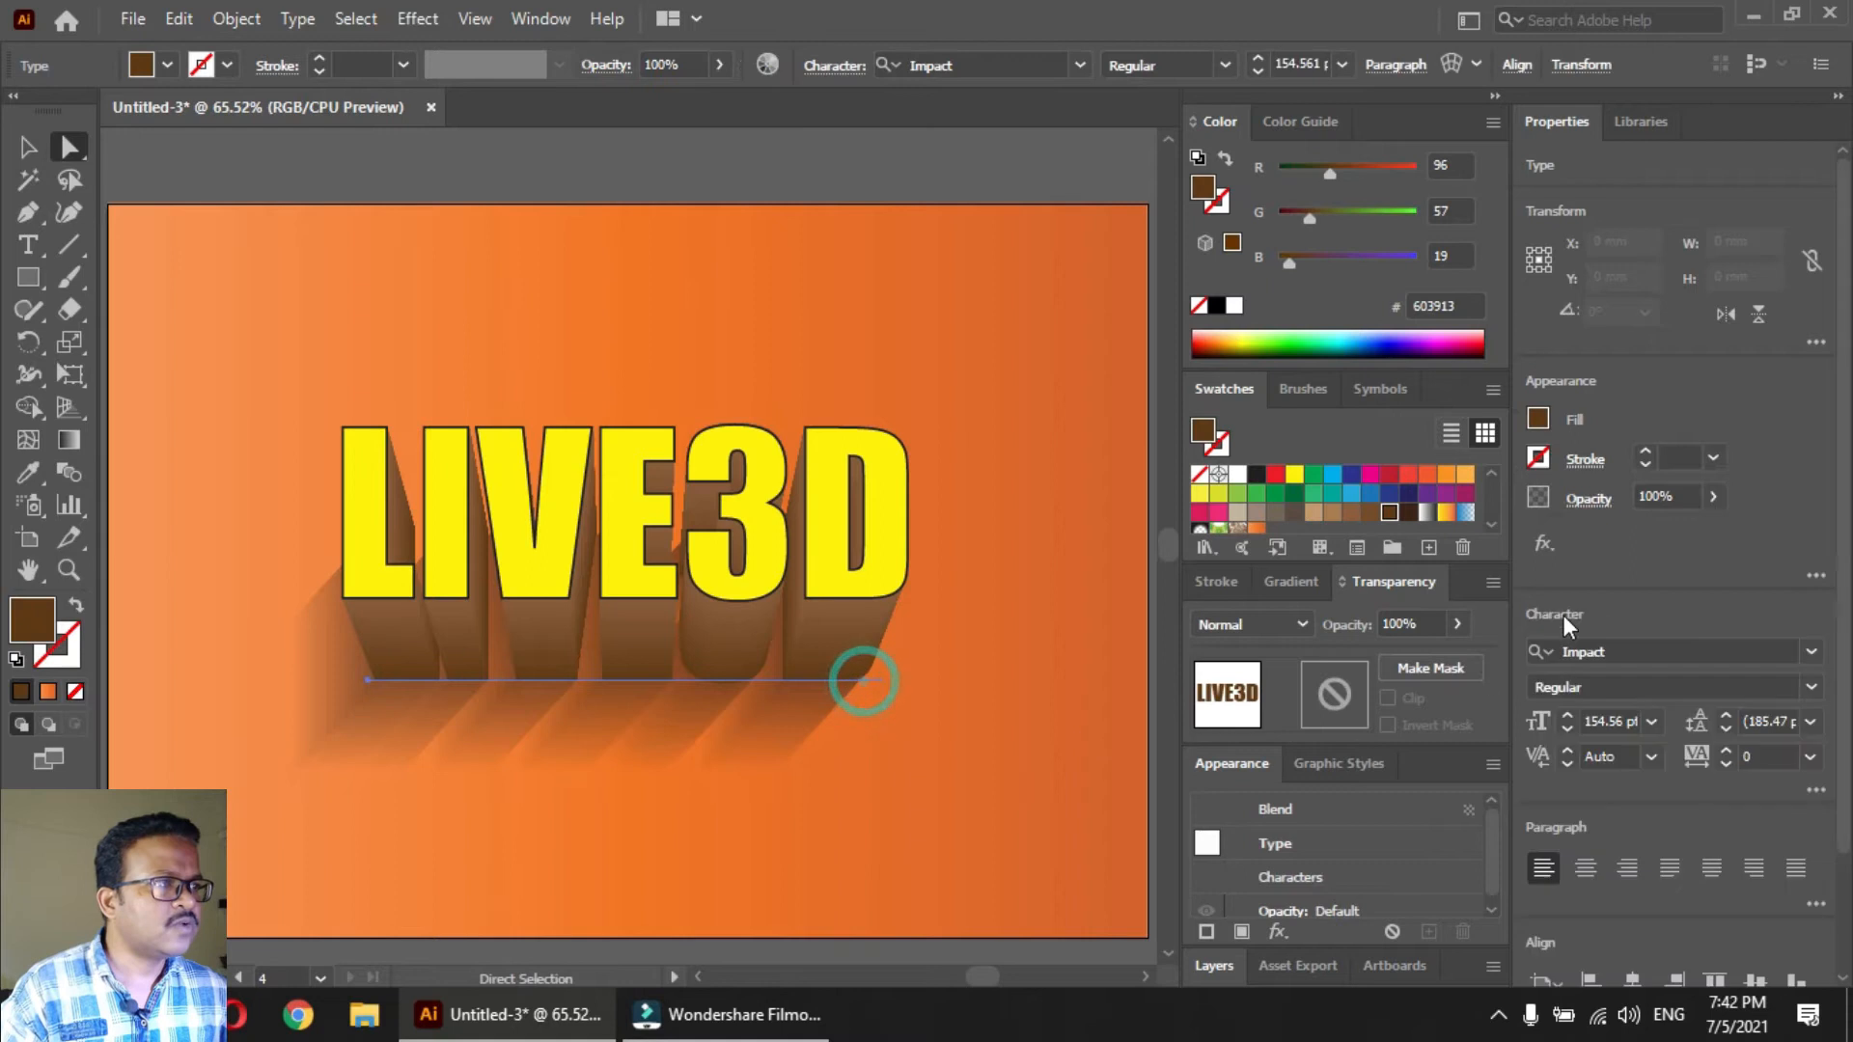
click(1407, 513)
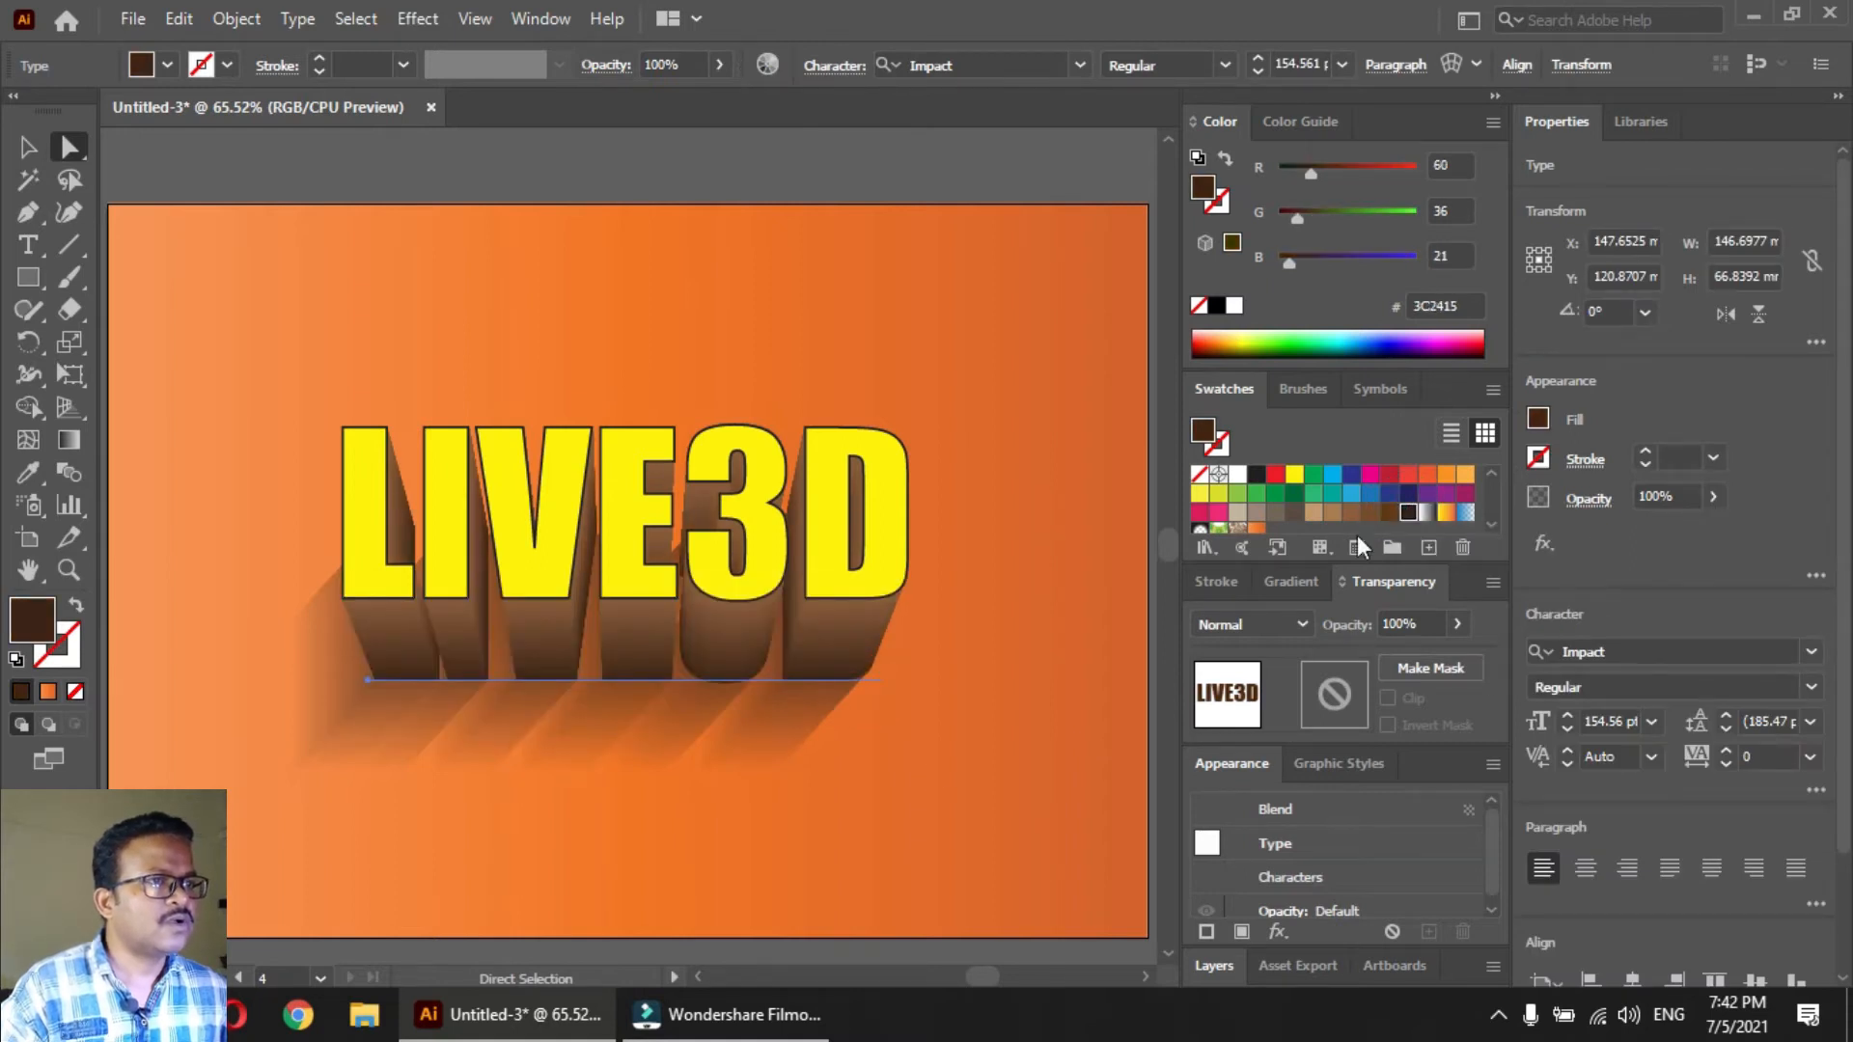
click(902, 790)
Set the opacity of the black shadow blend to 86% and clear the selection
key(v)
click(797, 730)
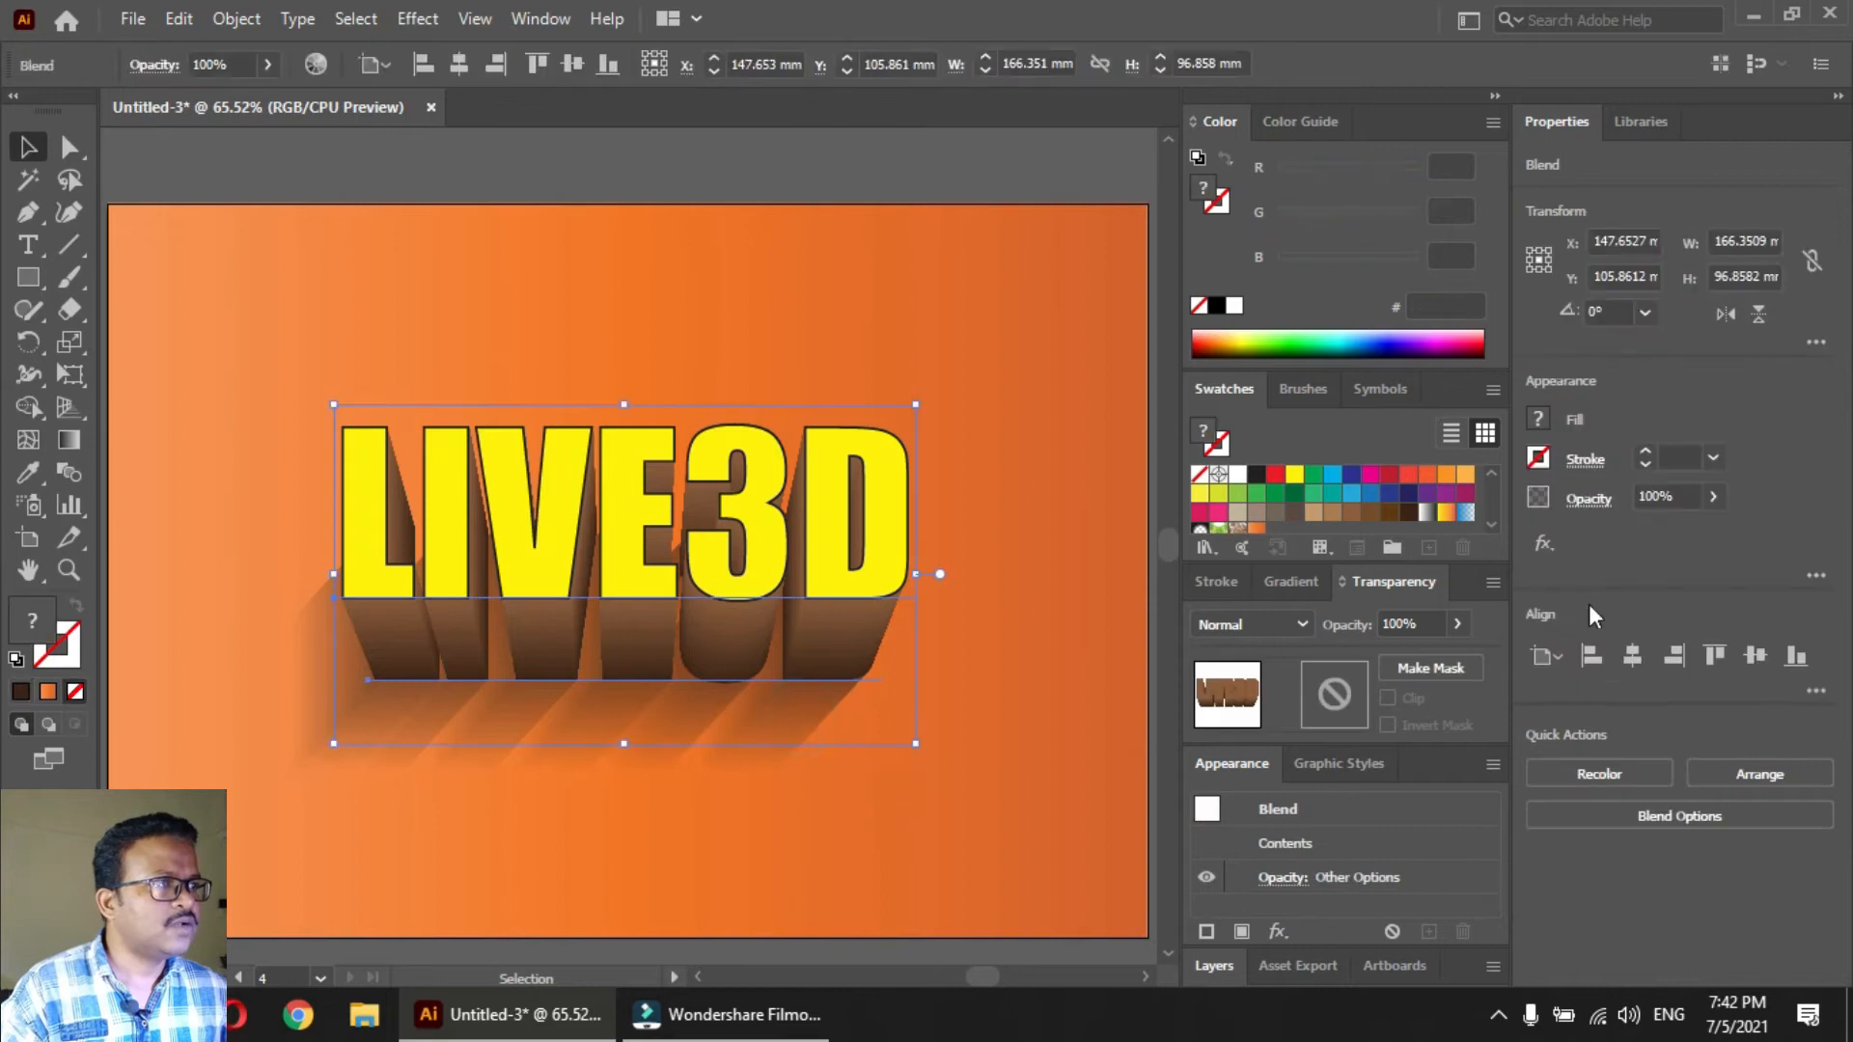
click(1713, 496)
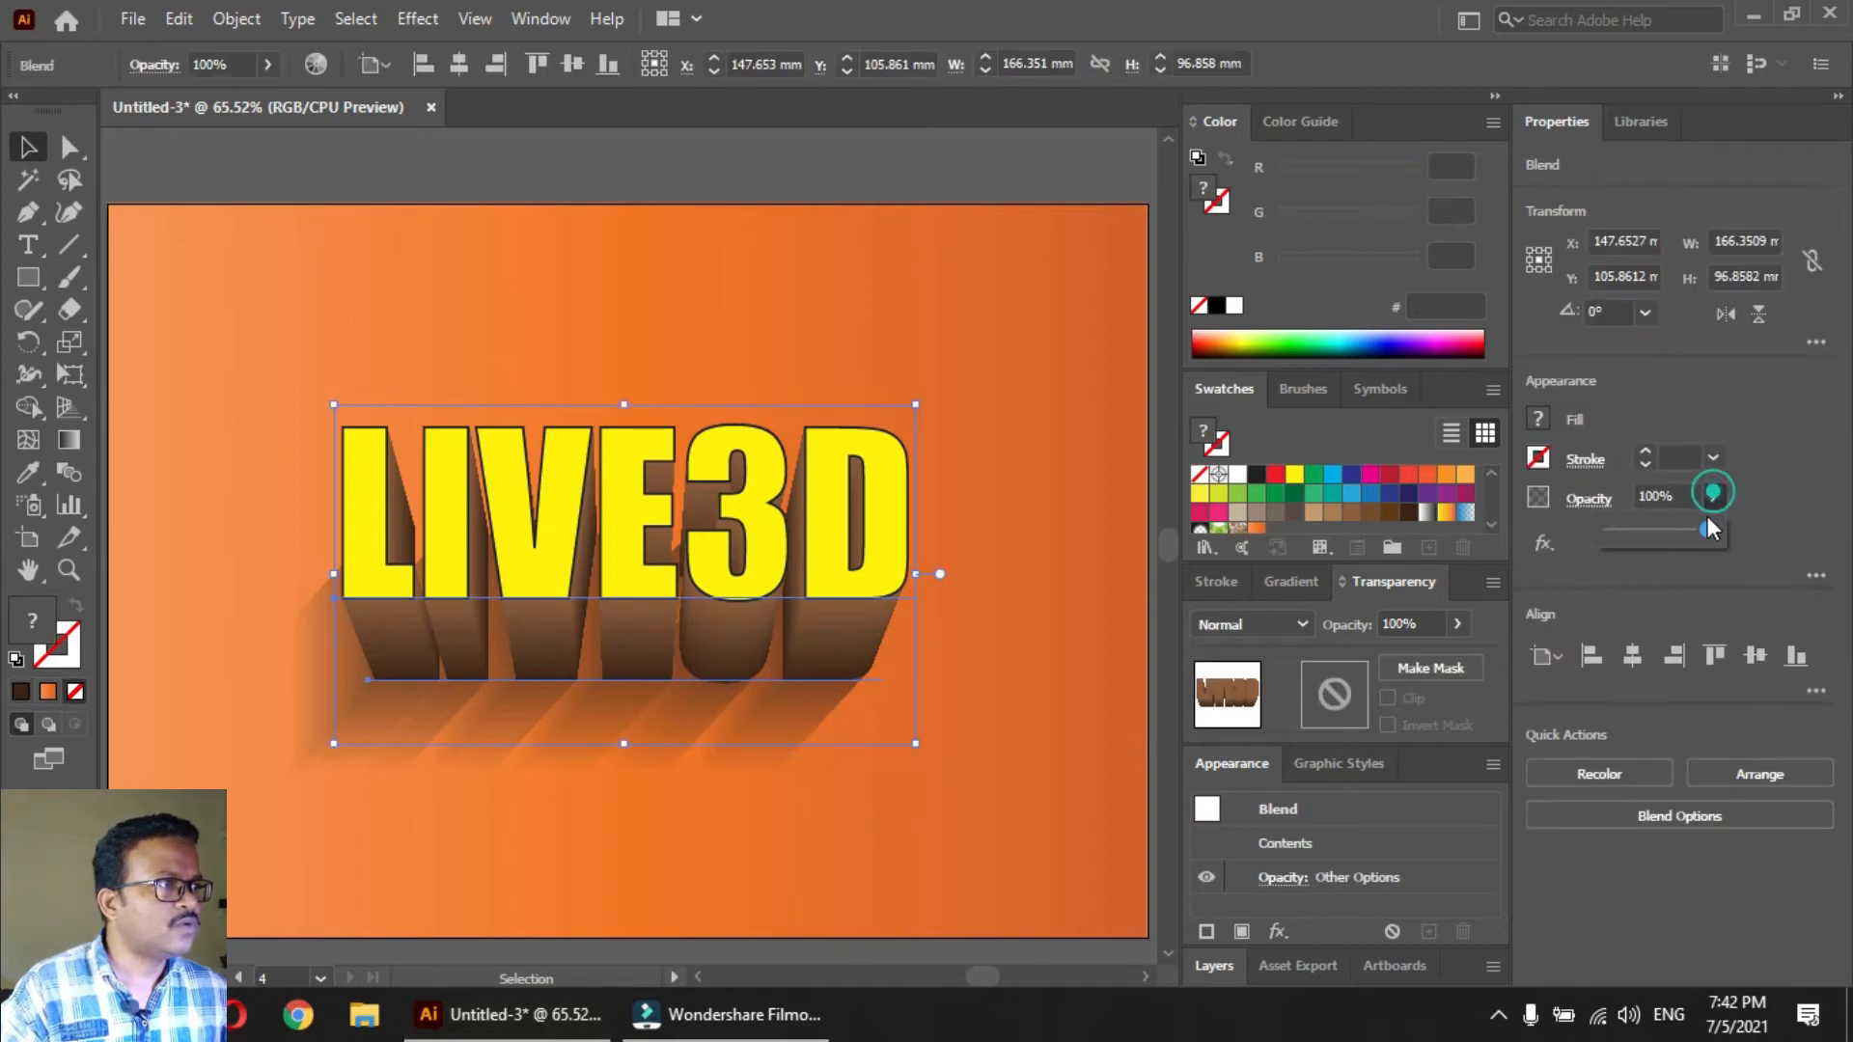
click(822, 767)
click(778, 796)
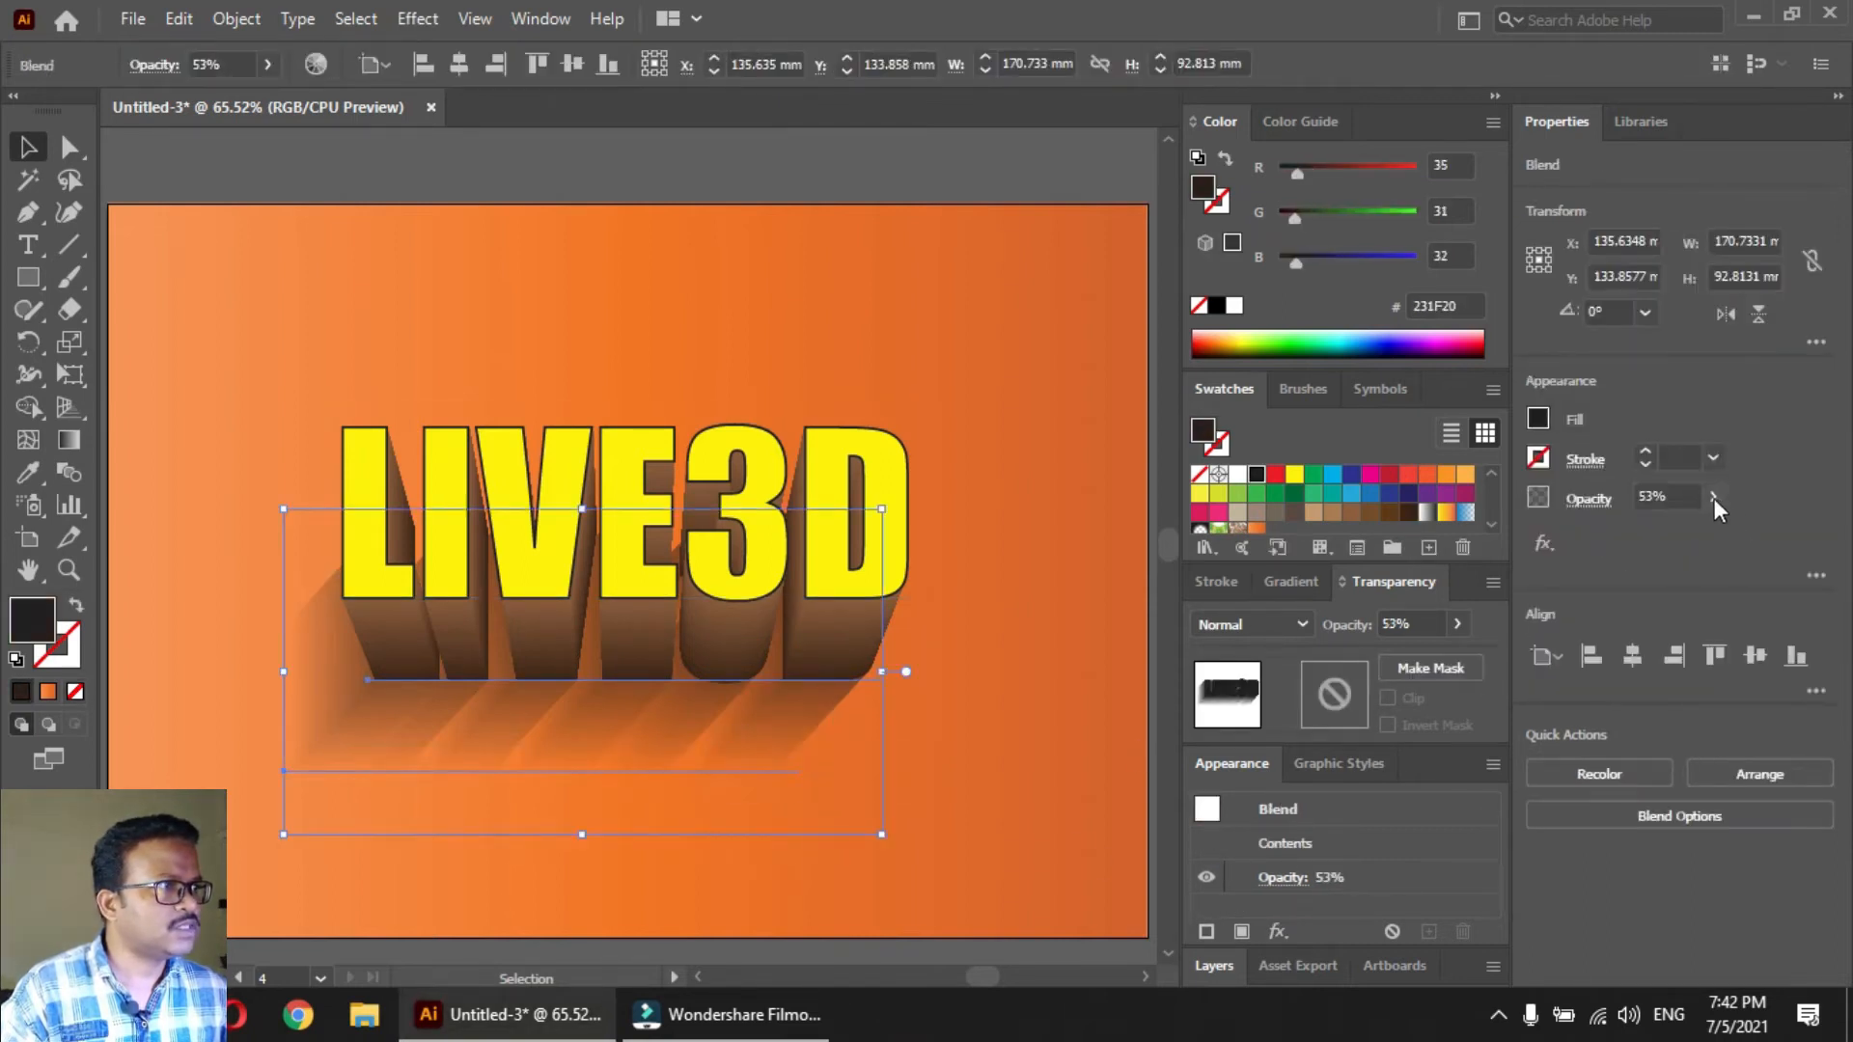
click(1714, 498)
drag(1667, 529, 1697, 530)
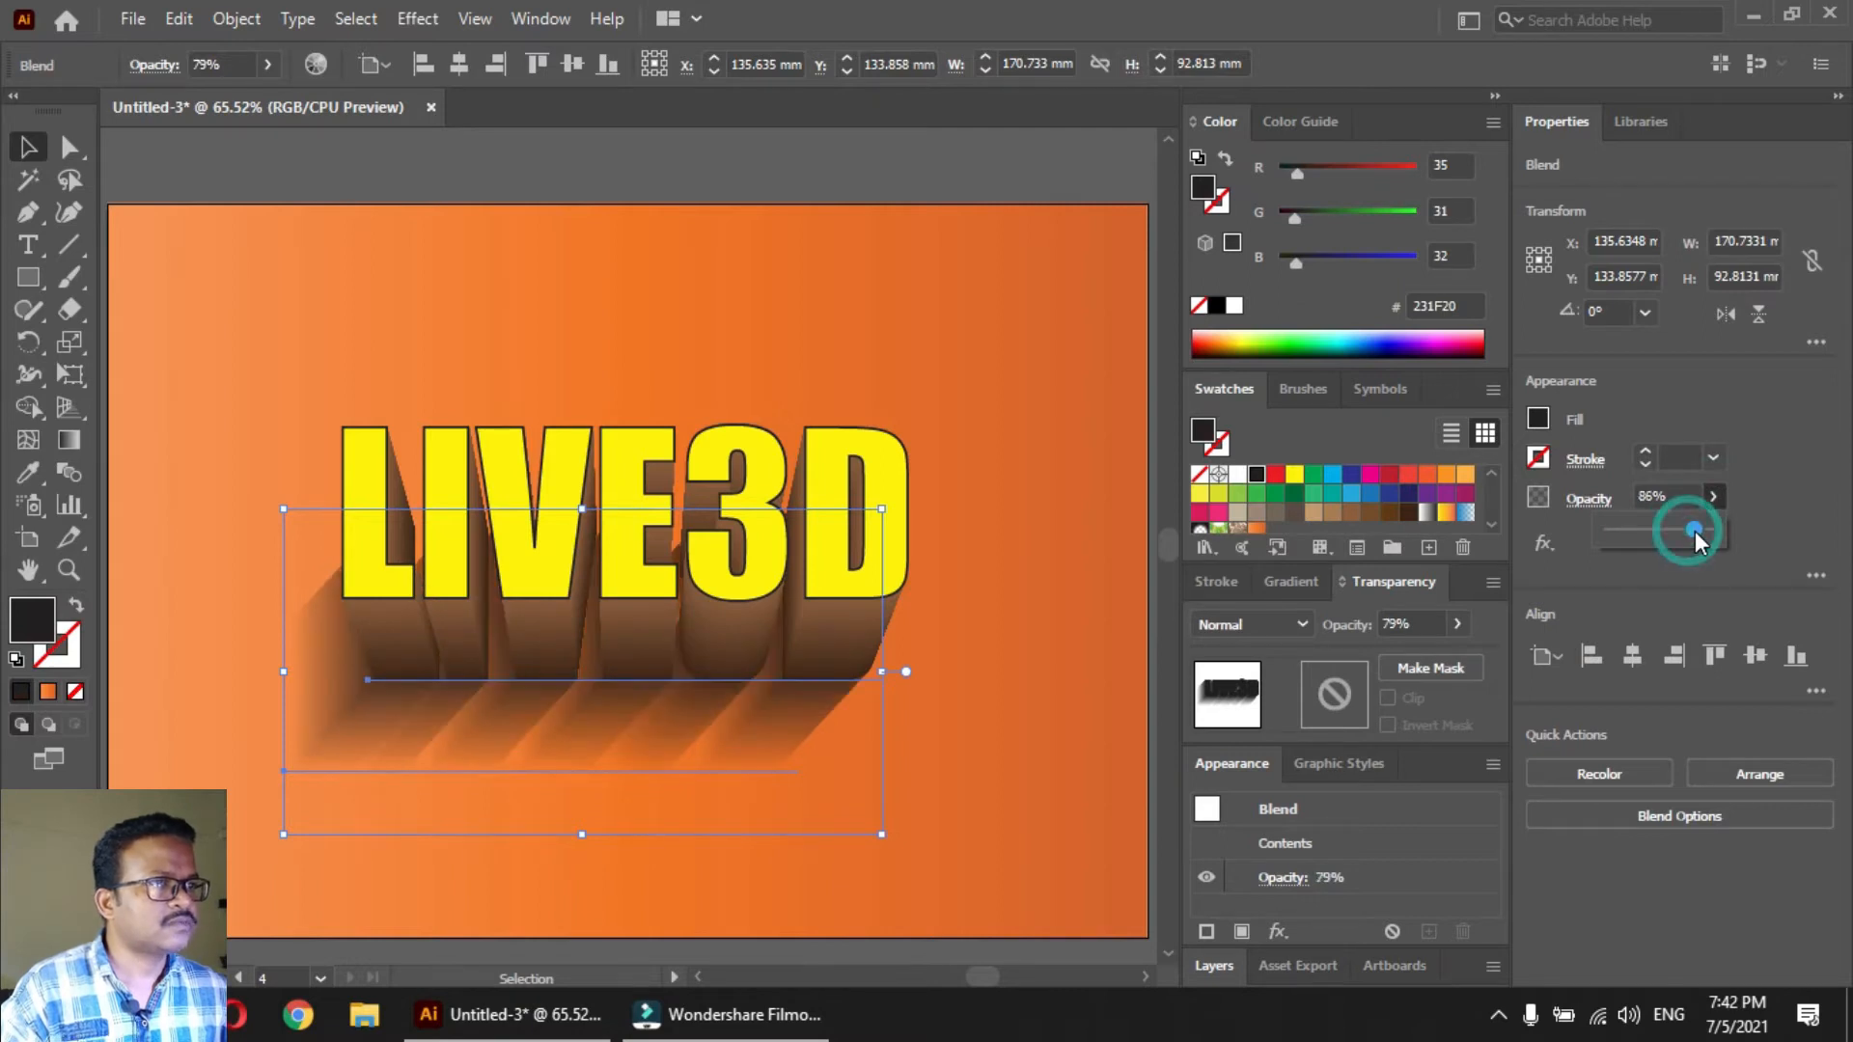
click(1009, 757)
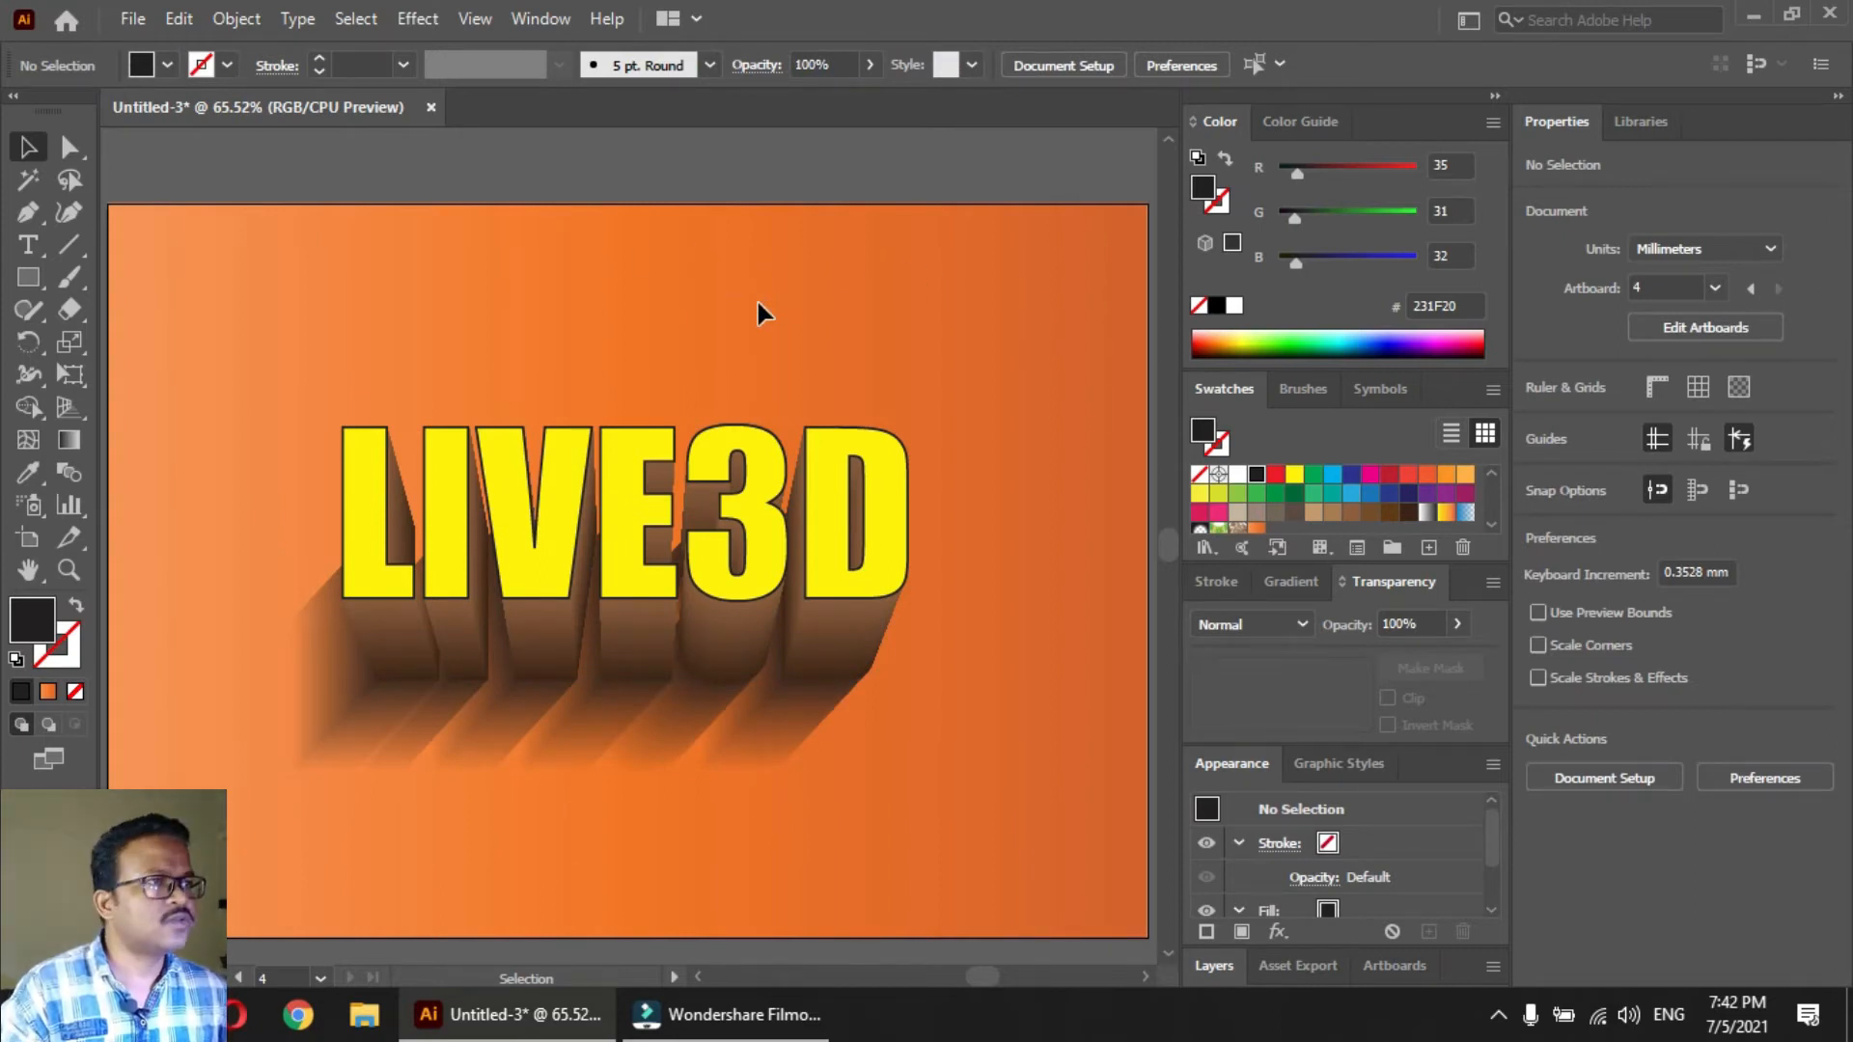
Remove the middle orange color stop from the background rectangle's gradient
key(a)
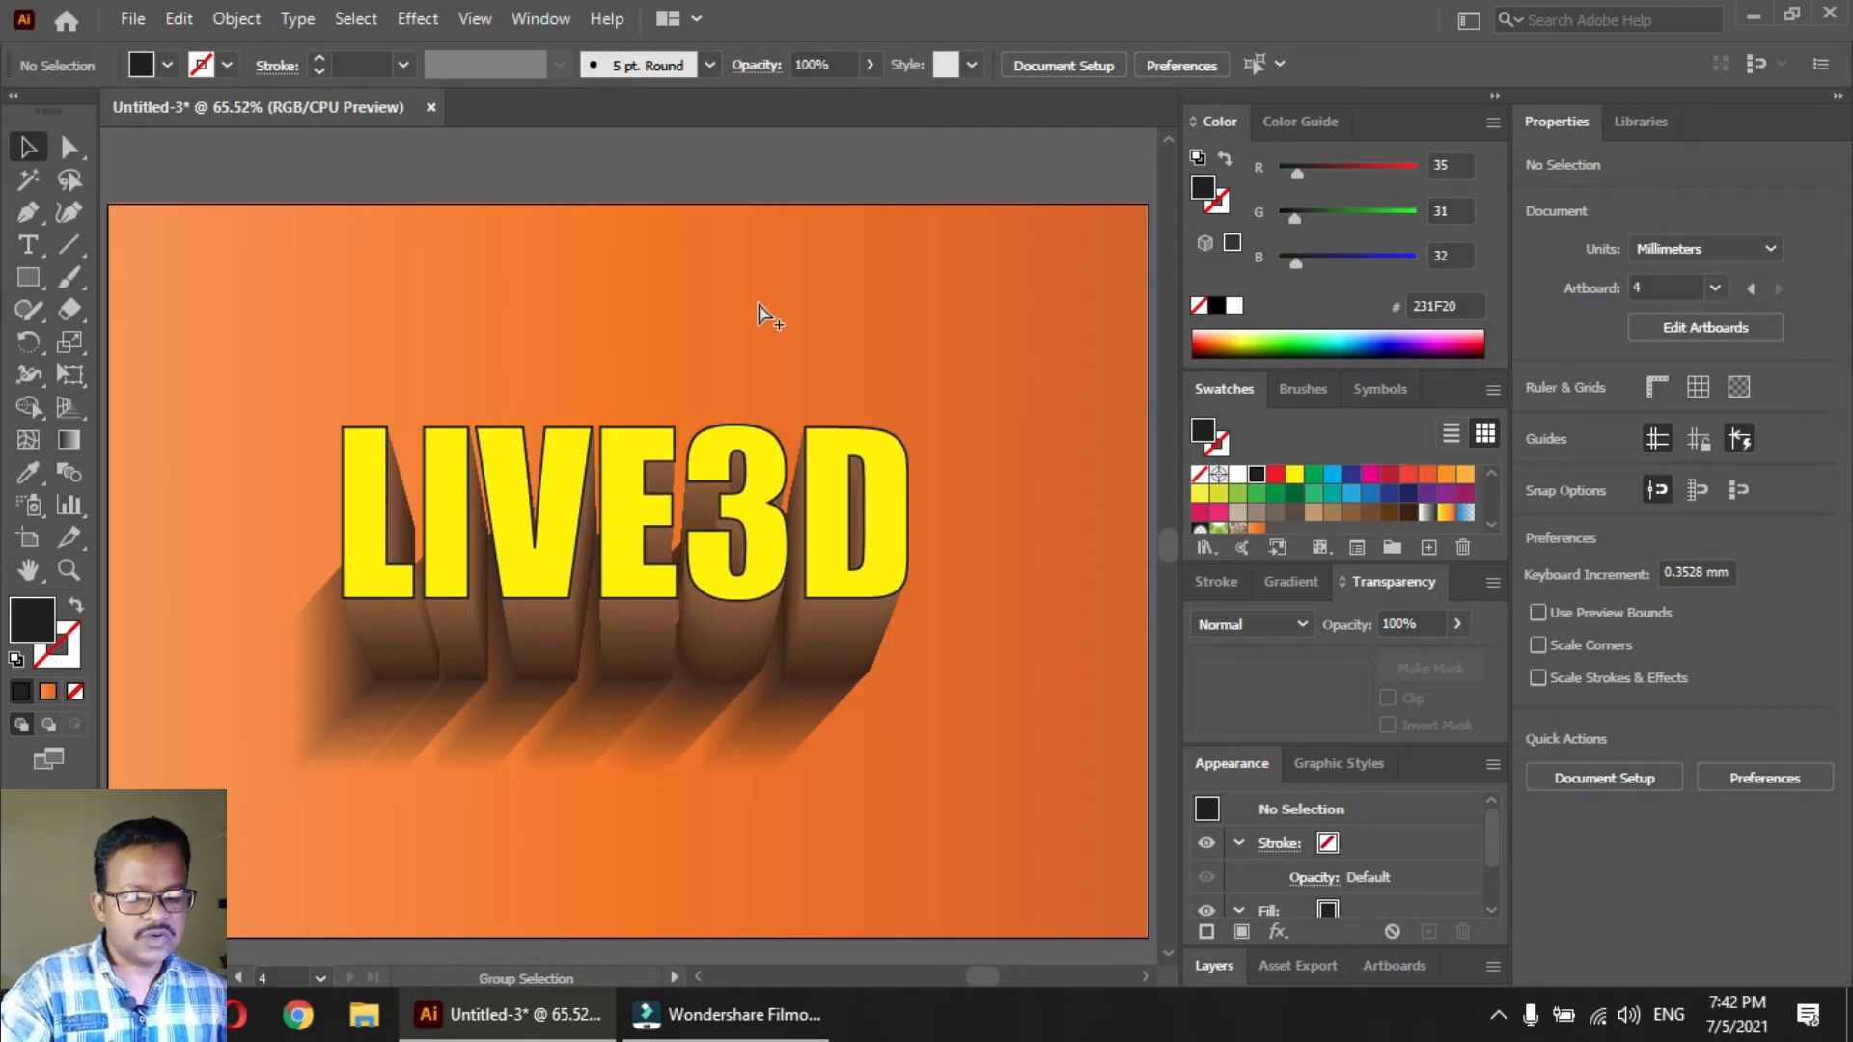
click(759, 304)
key(v)
click(666, 152)
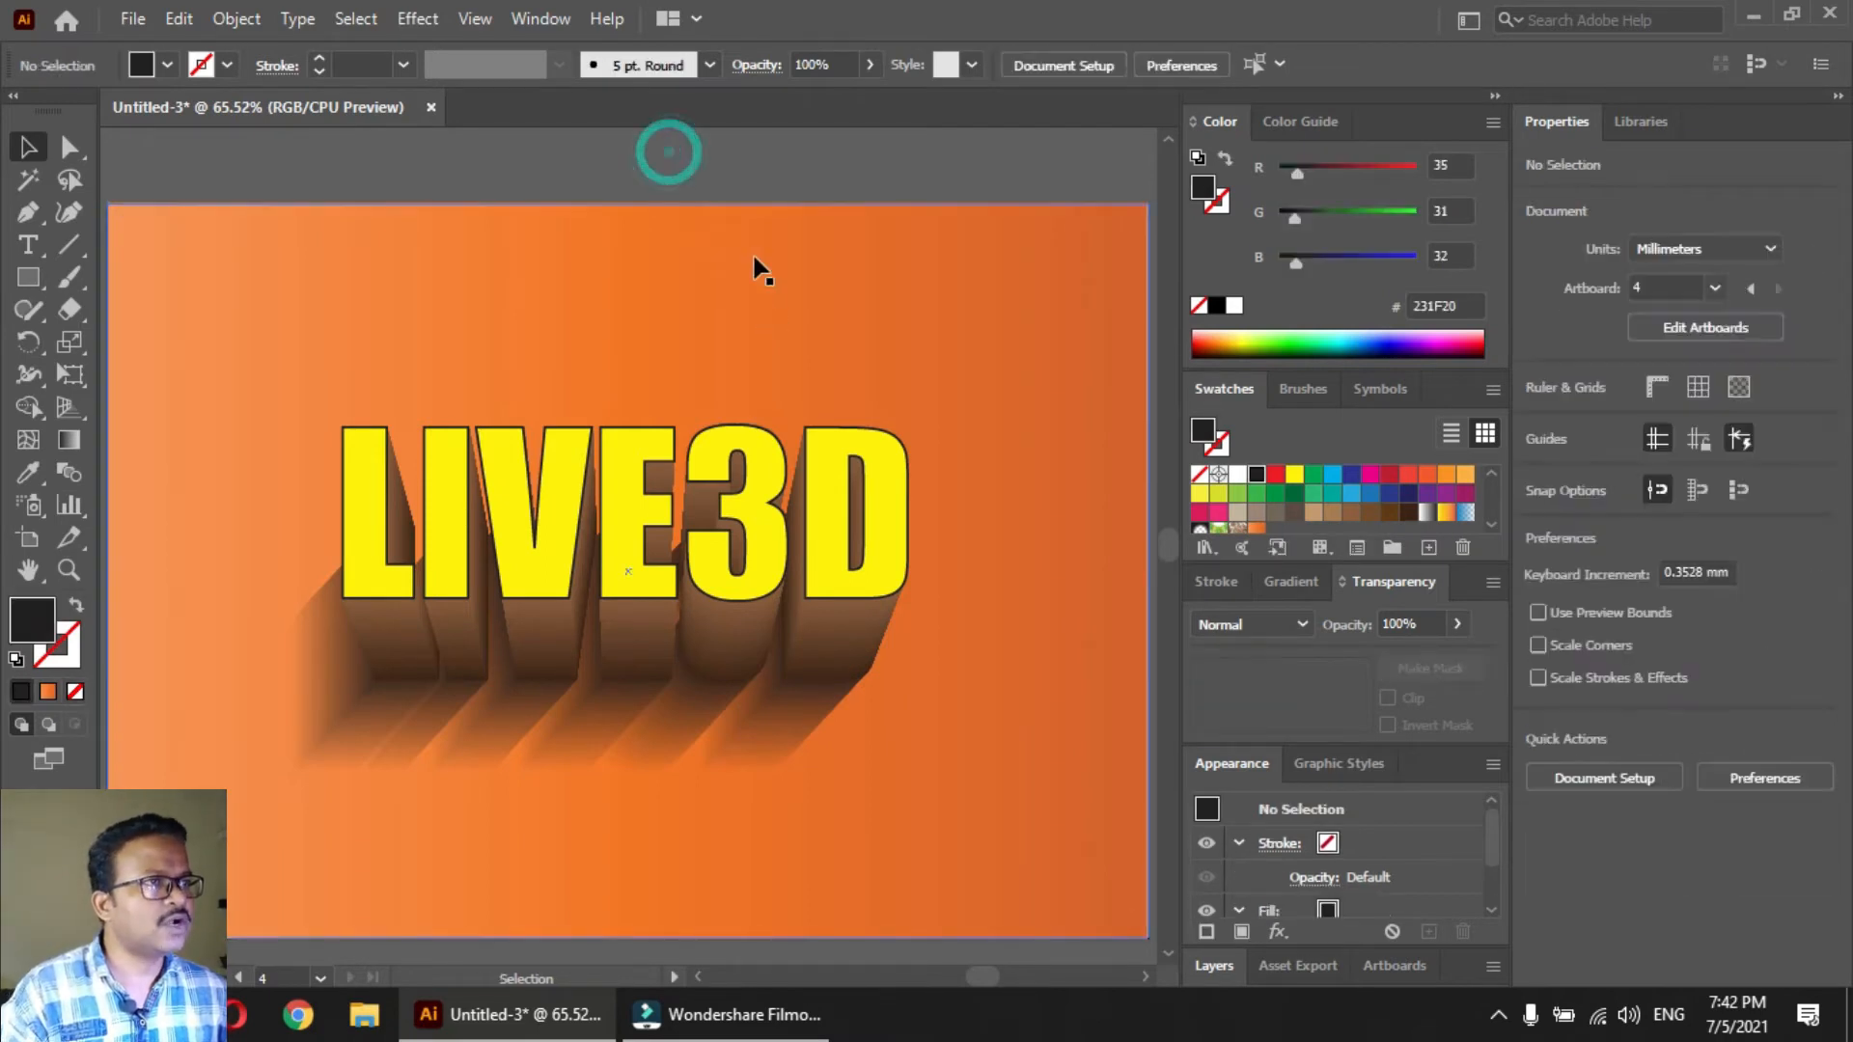
click(755, 256)
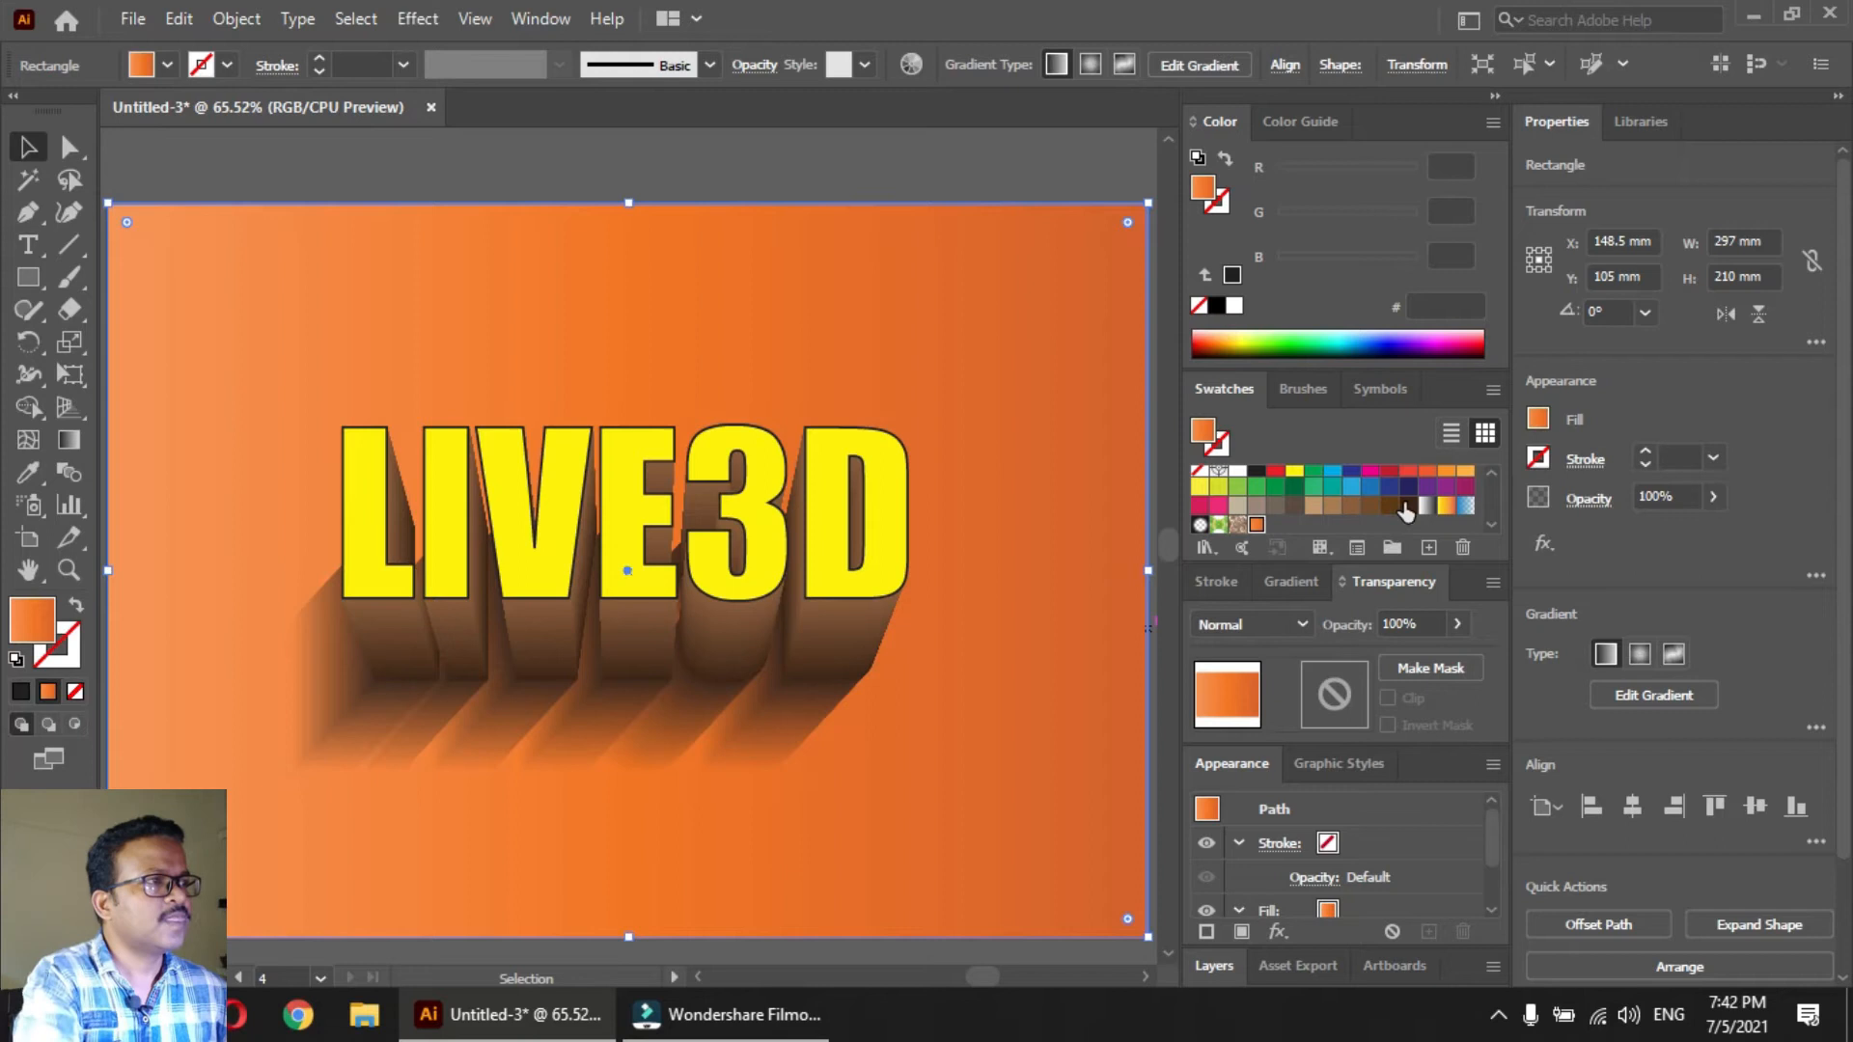
click(1291, 581)
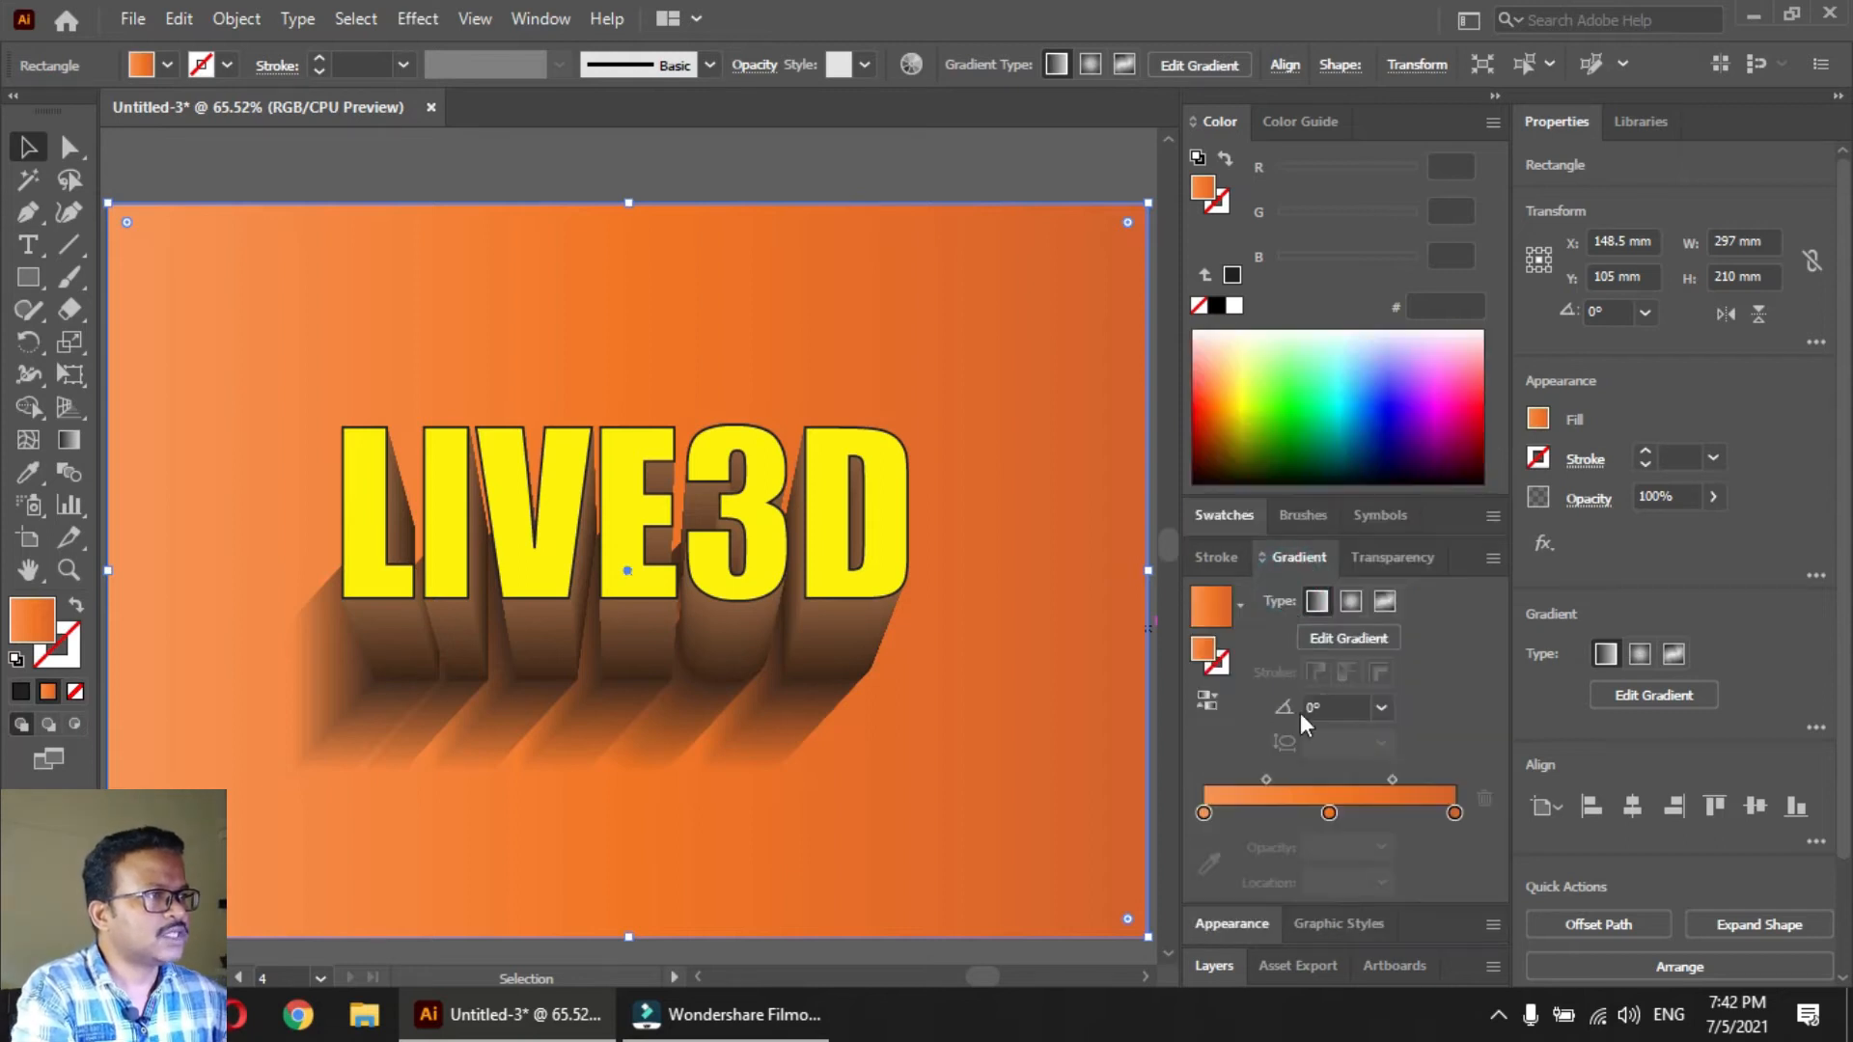
drag(1329, 812, 1327, 883)
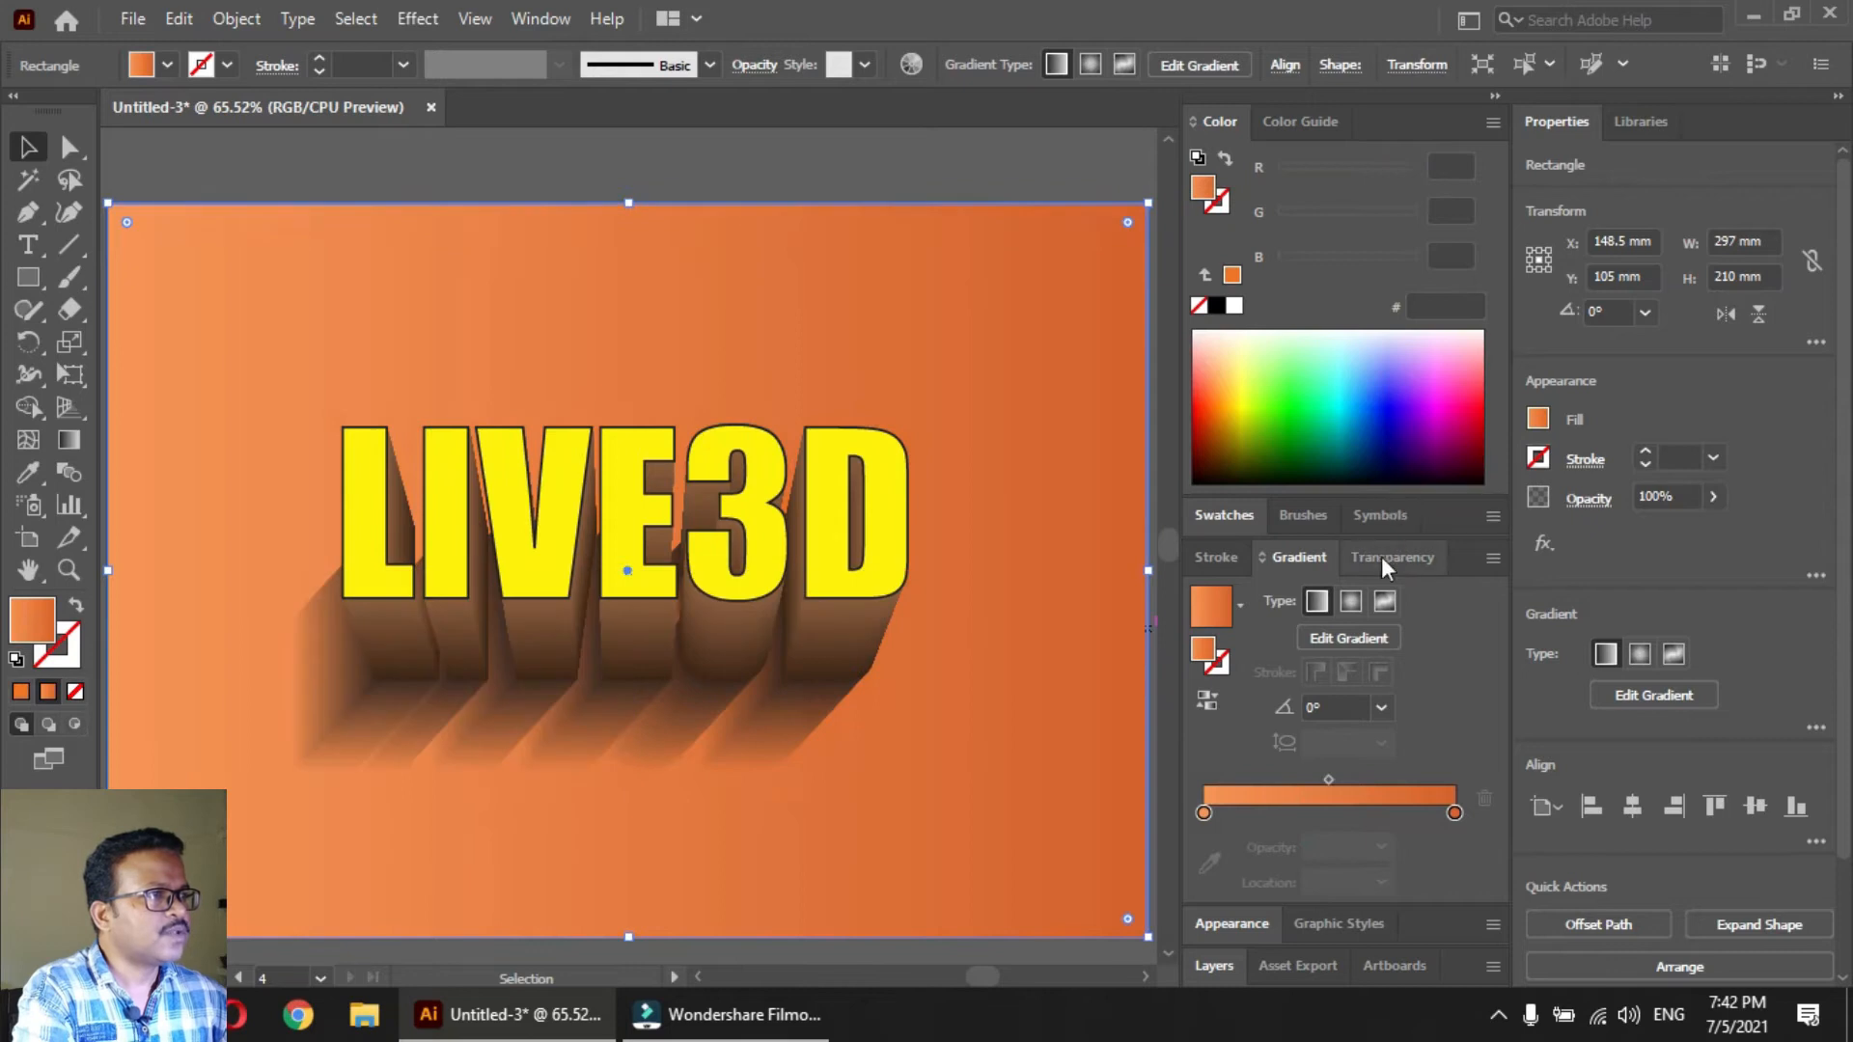
Recolor the background gradient from blue (1C75BC) to dark navy and clear the selection
click(1227, 513)
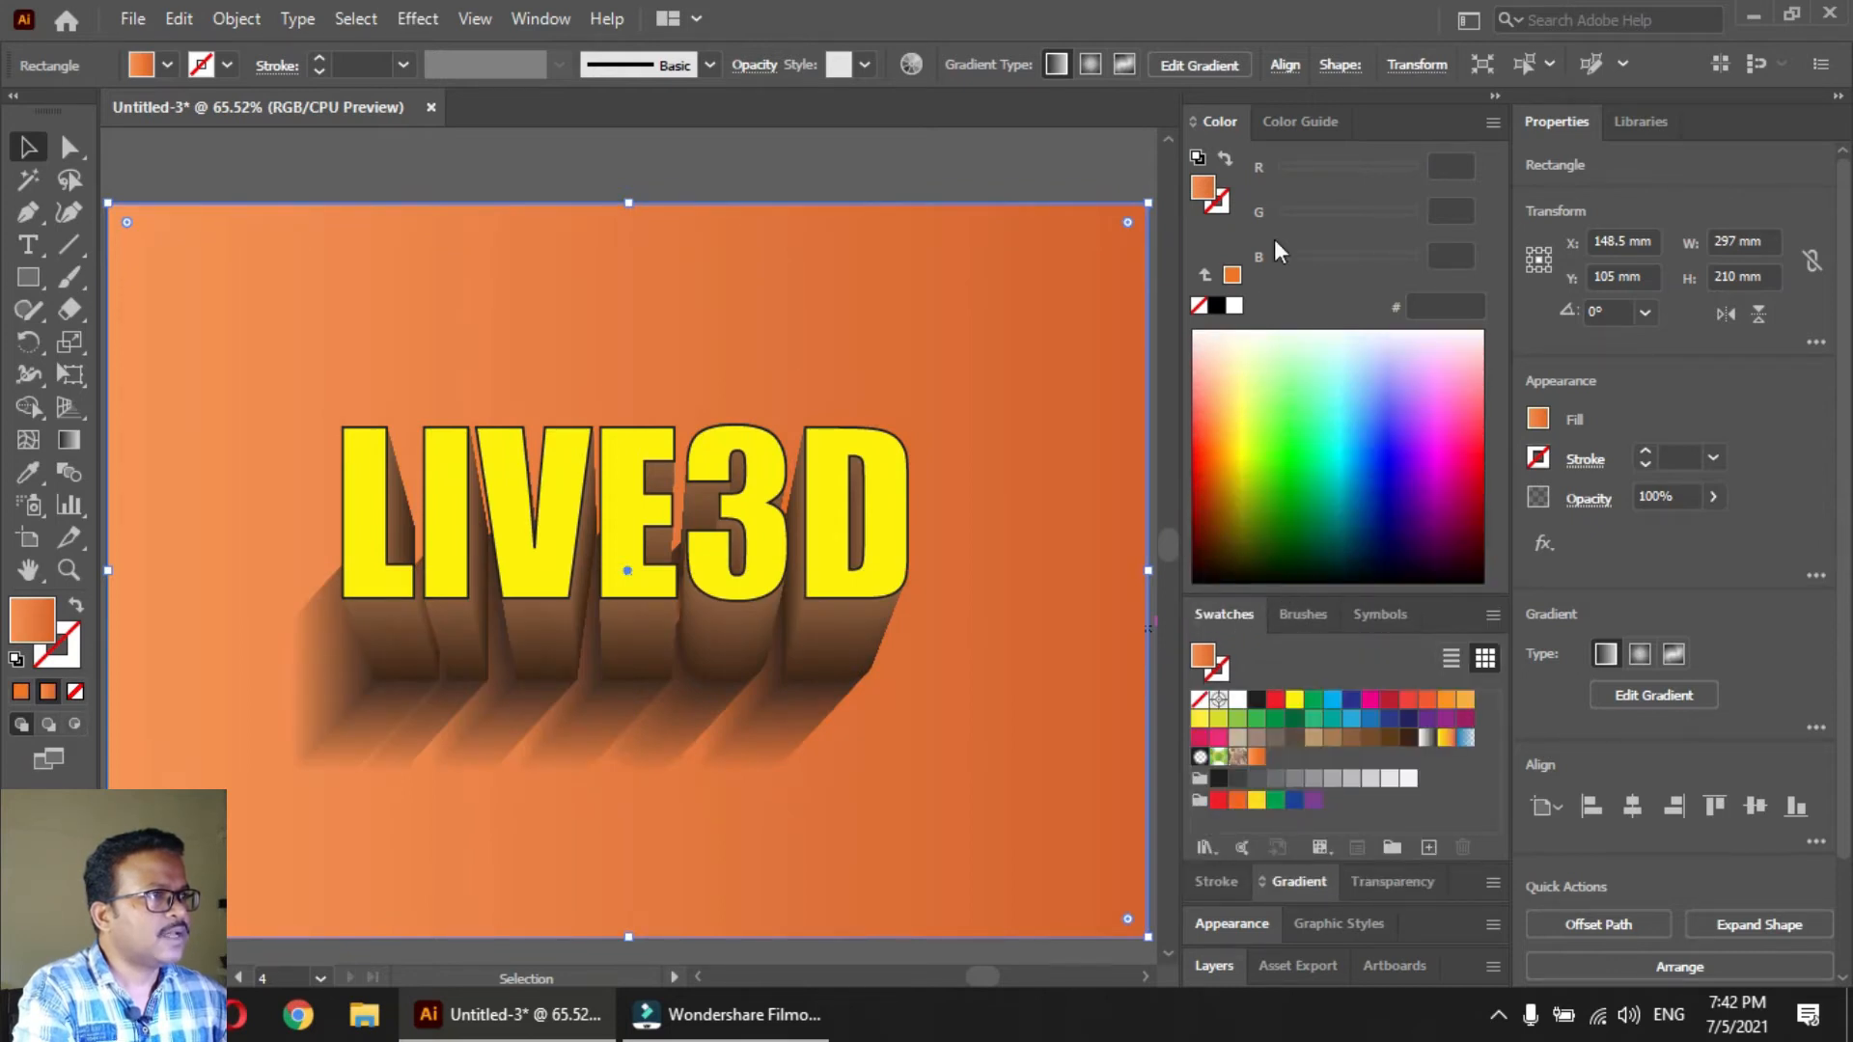
double_click(1235, 122)
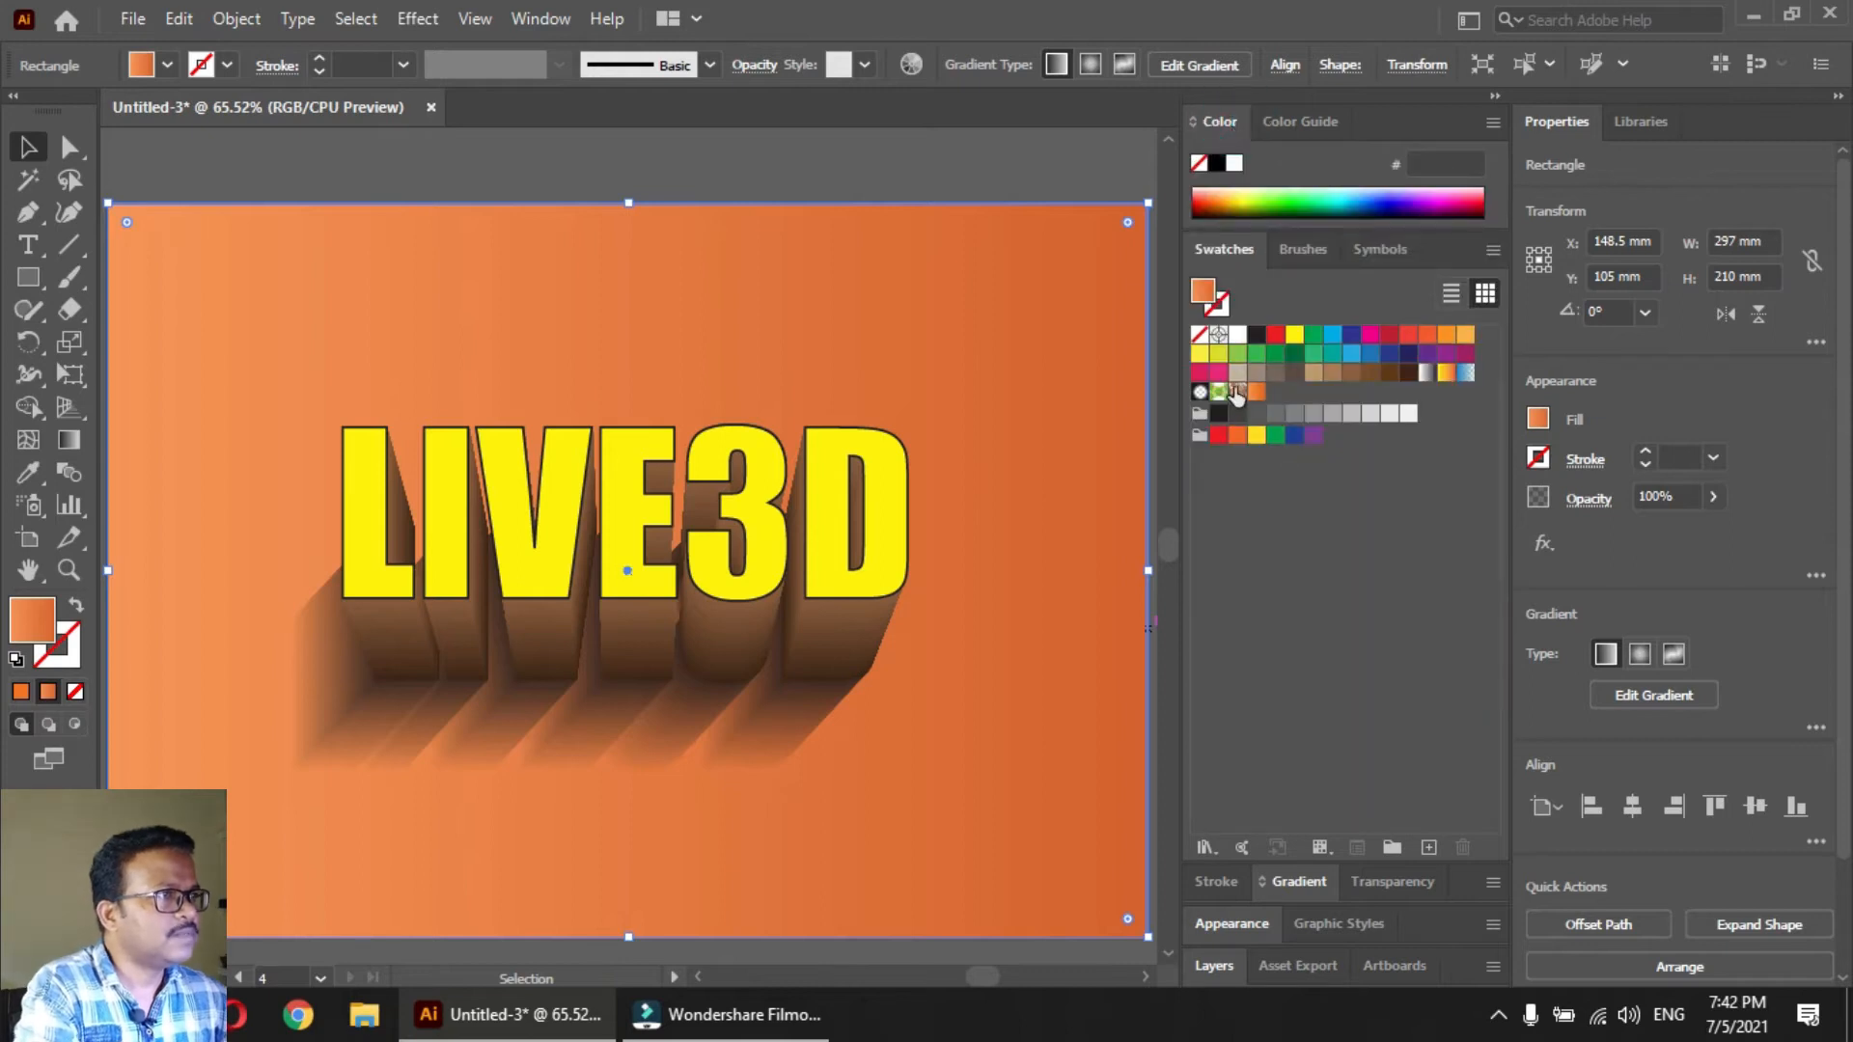
click(1288, 886)
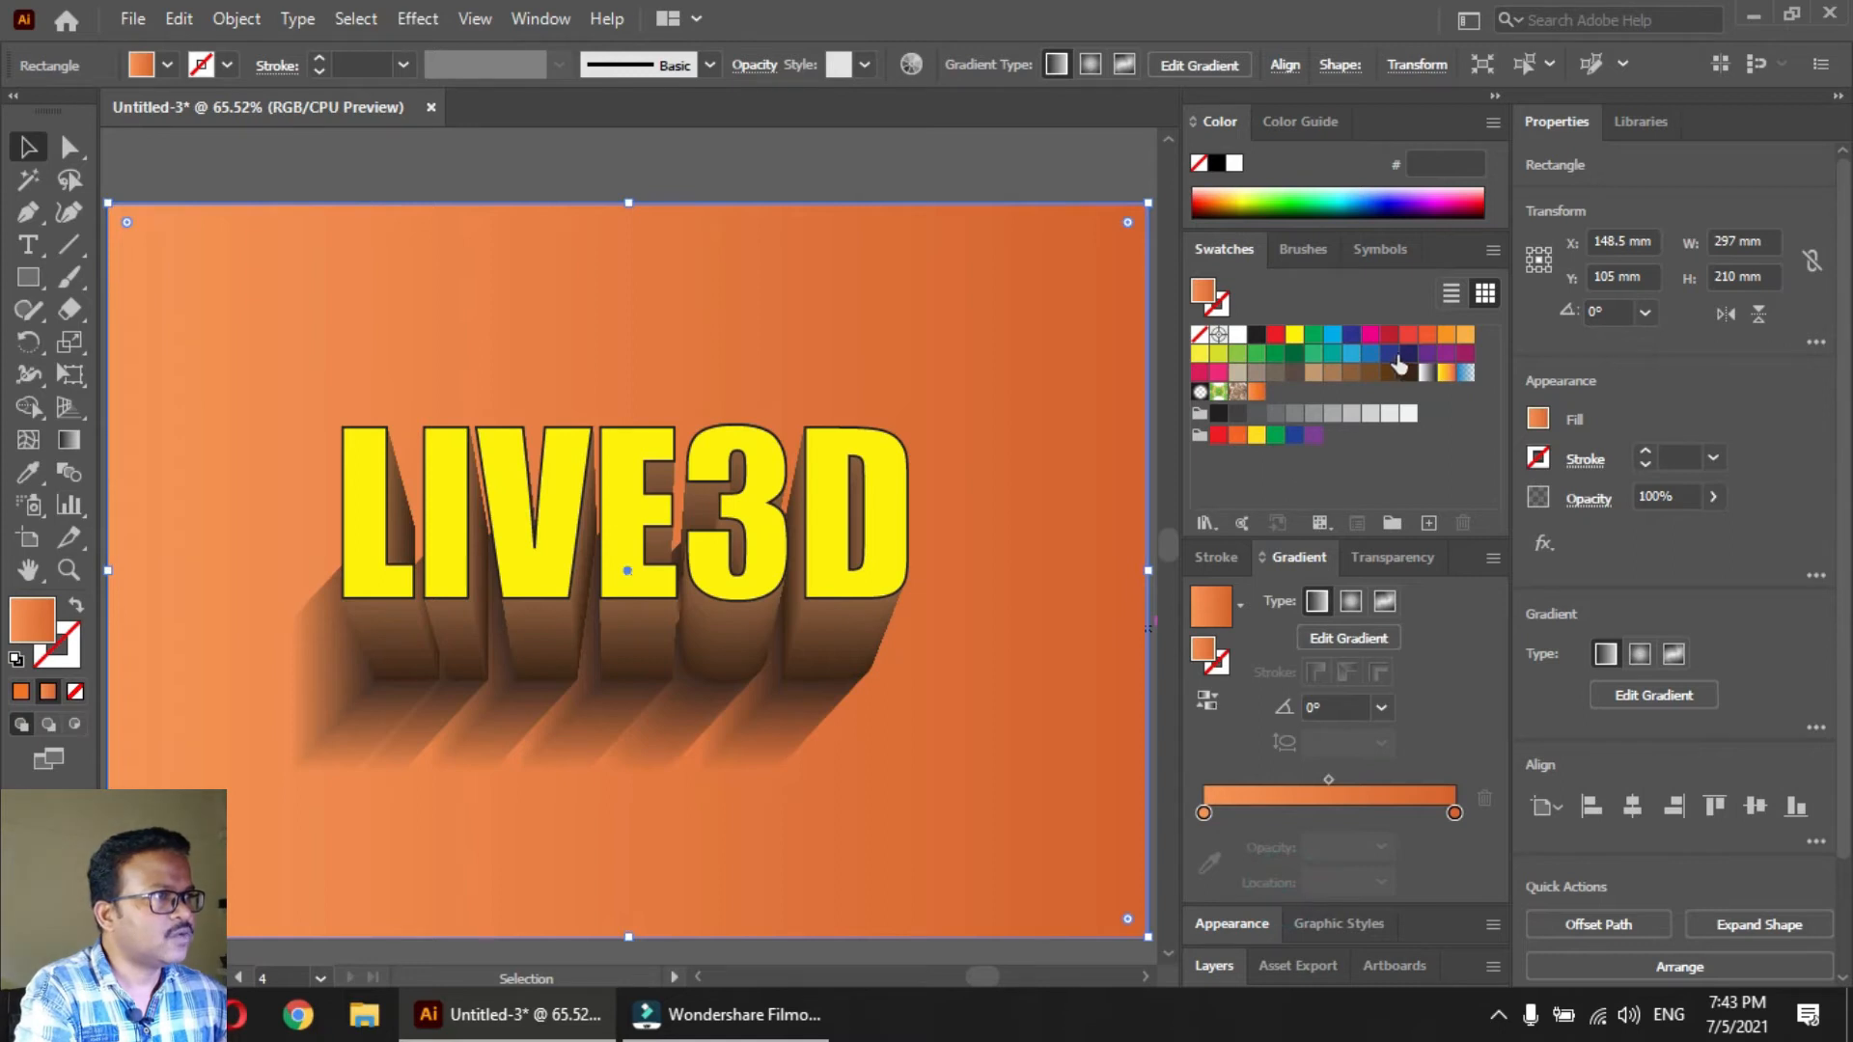
drag(1408, 353, 1200, 809)
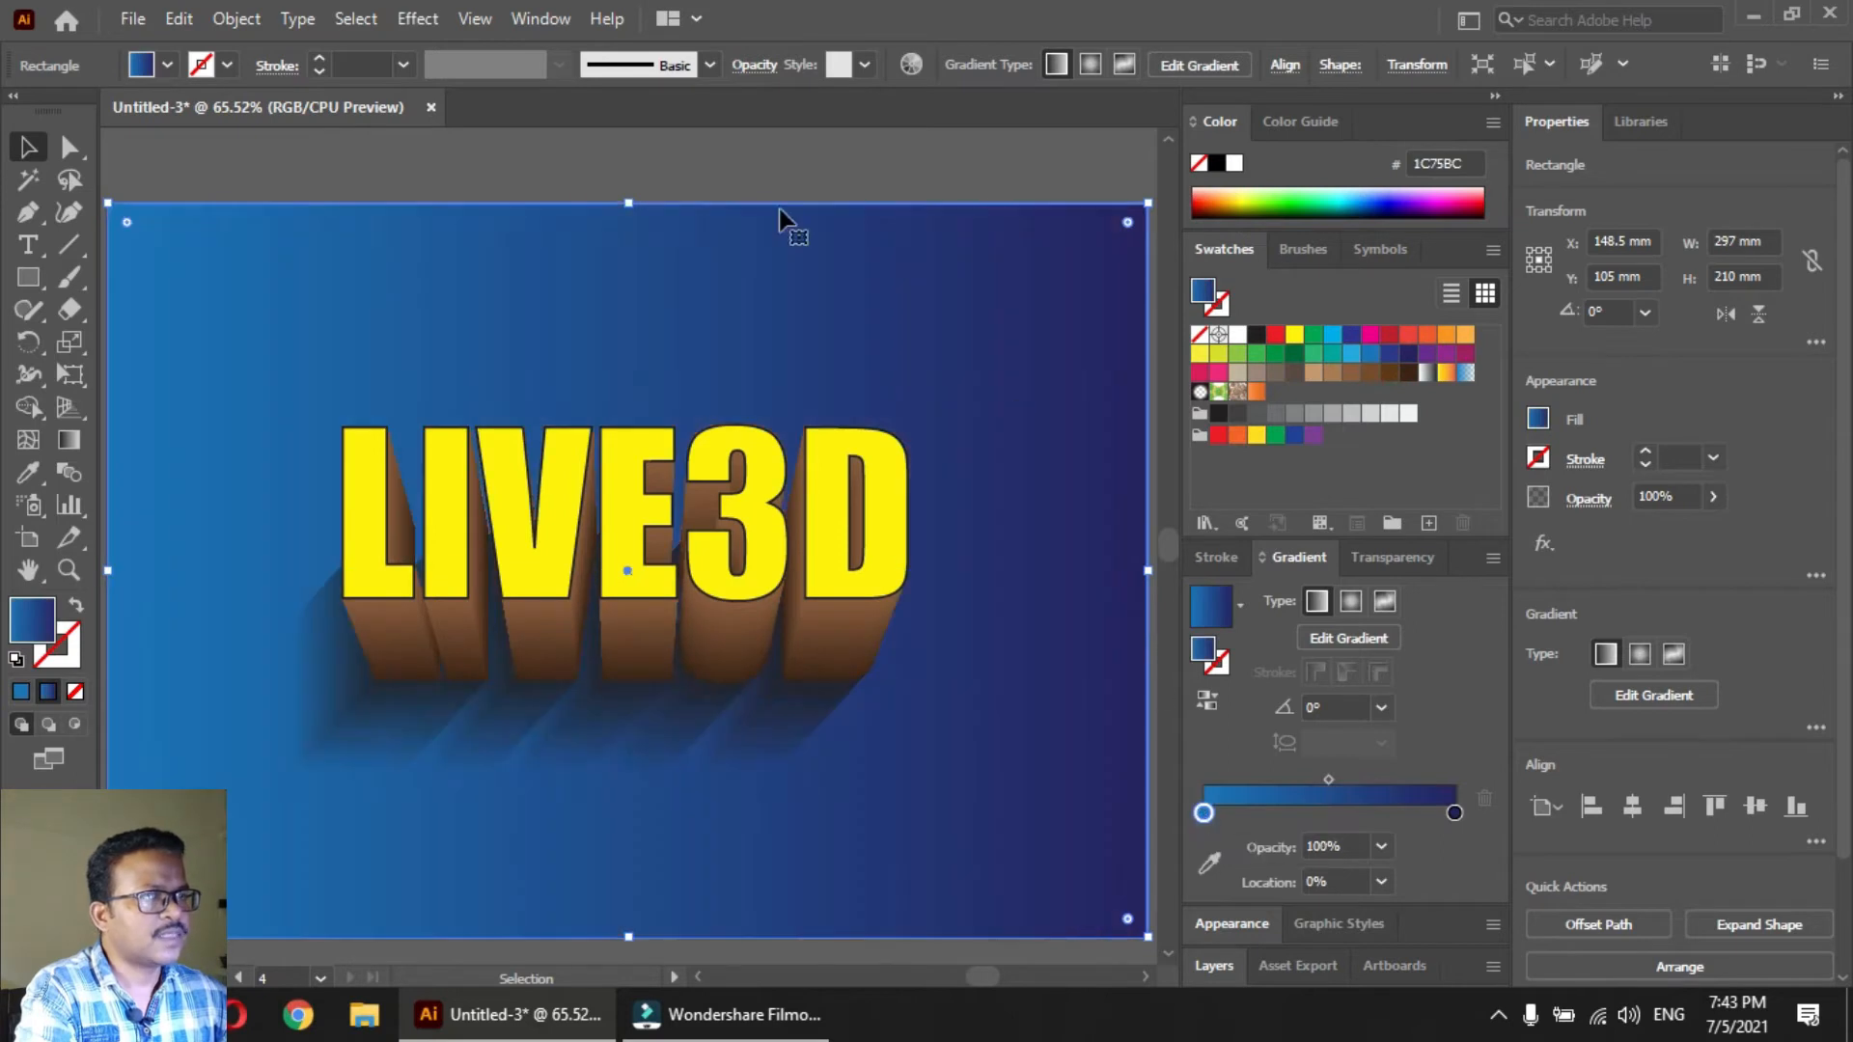
click(488, 179)
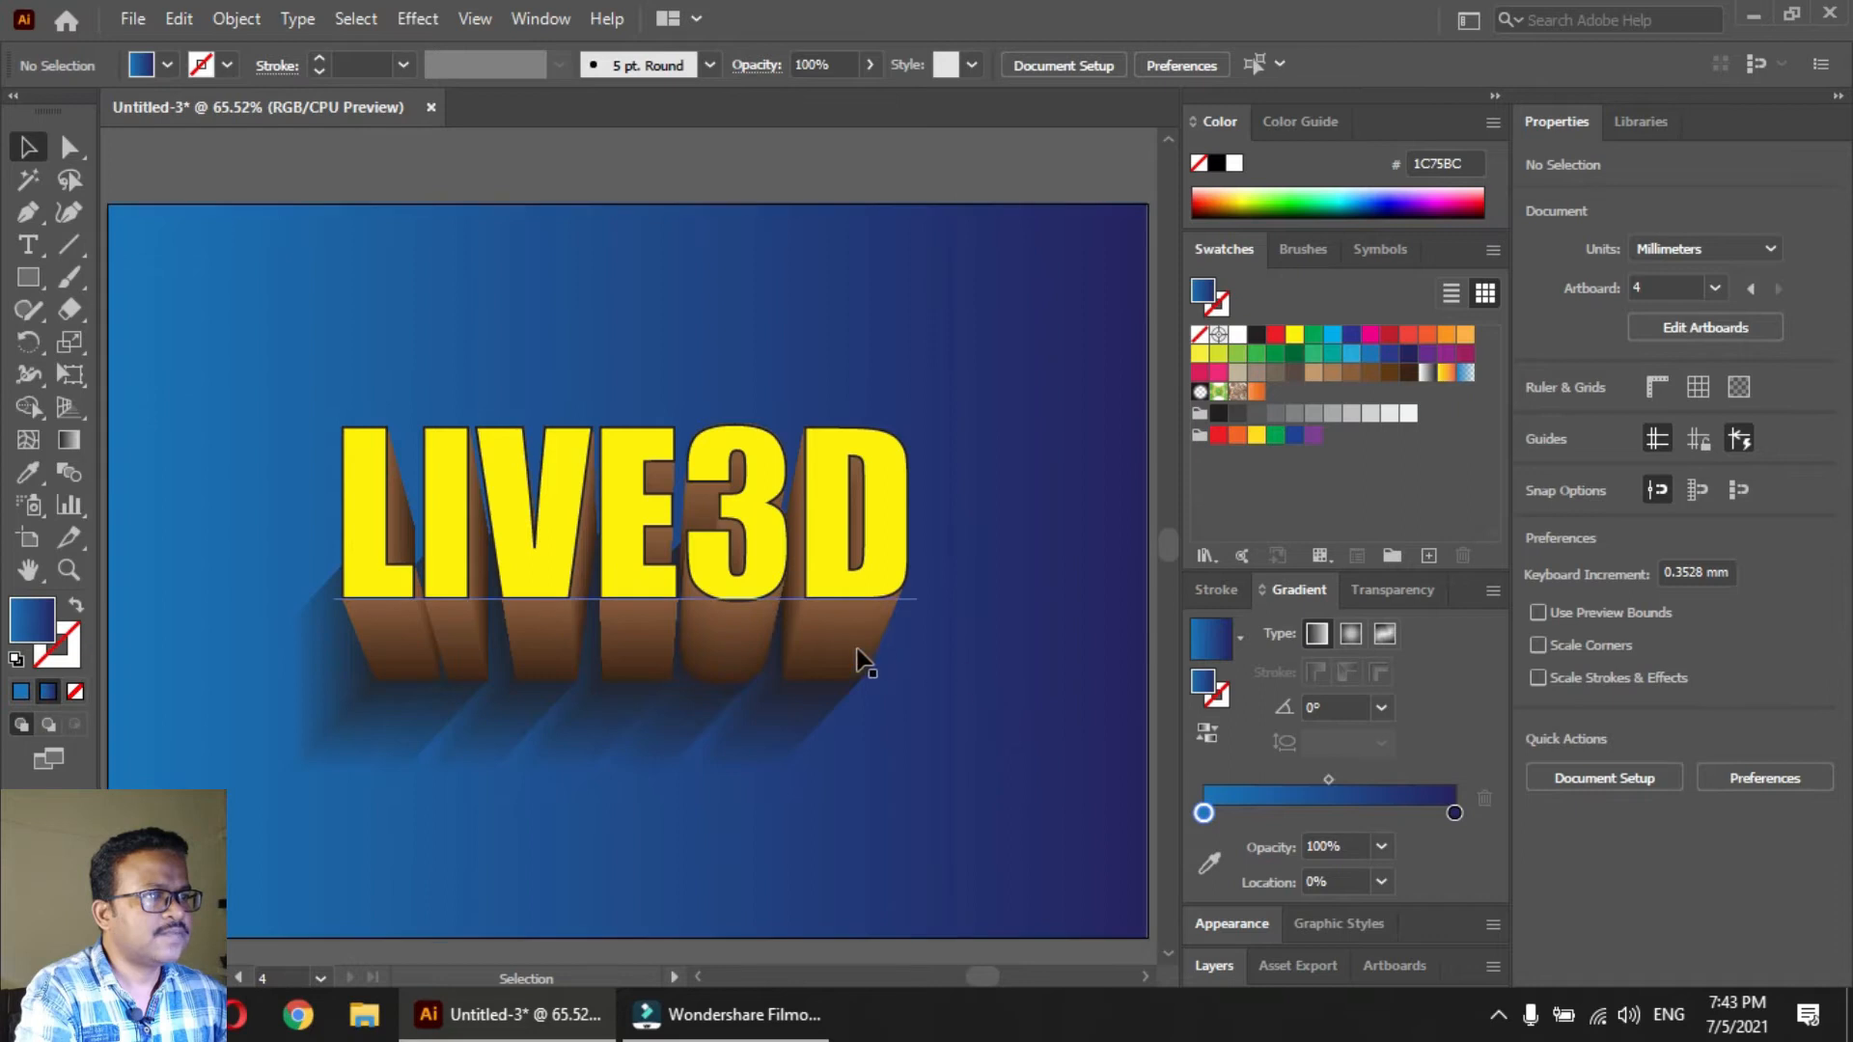
Directly select the lower text of the extrusion blend and fill it with purple (662D91)
click(70, 146)
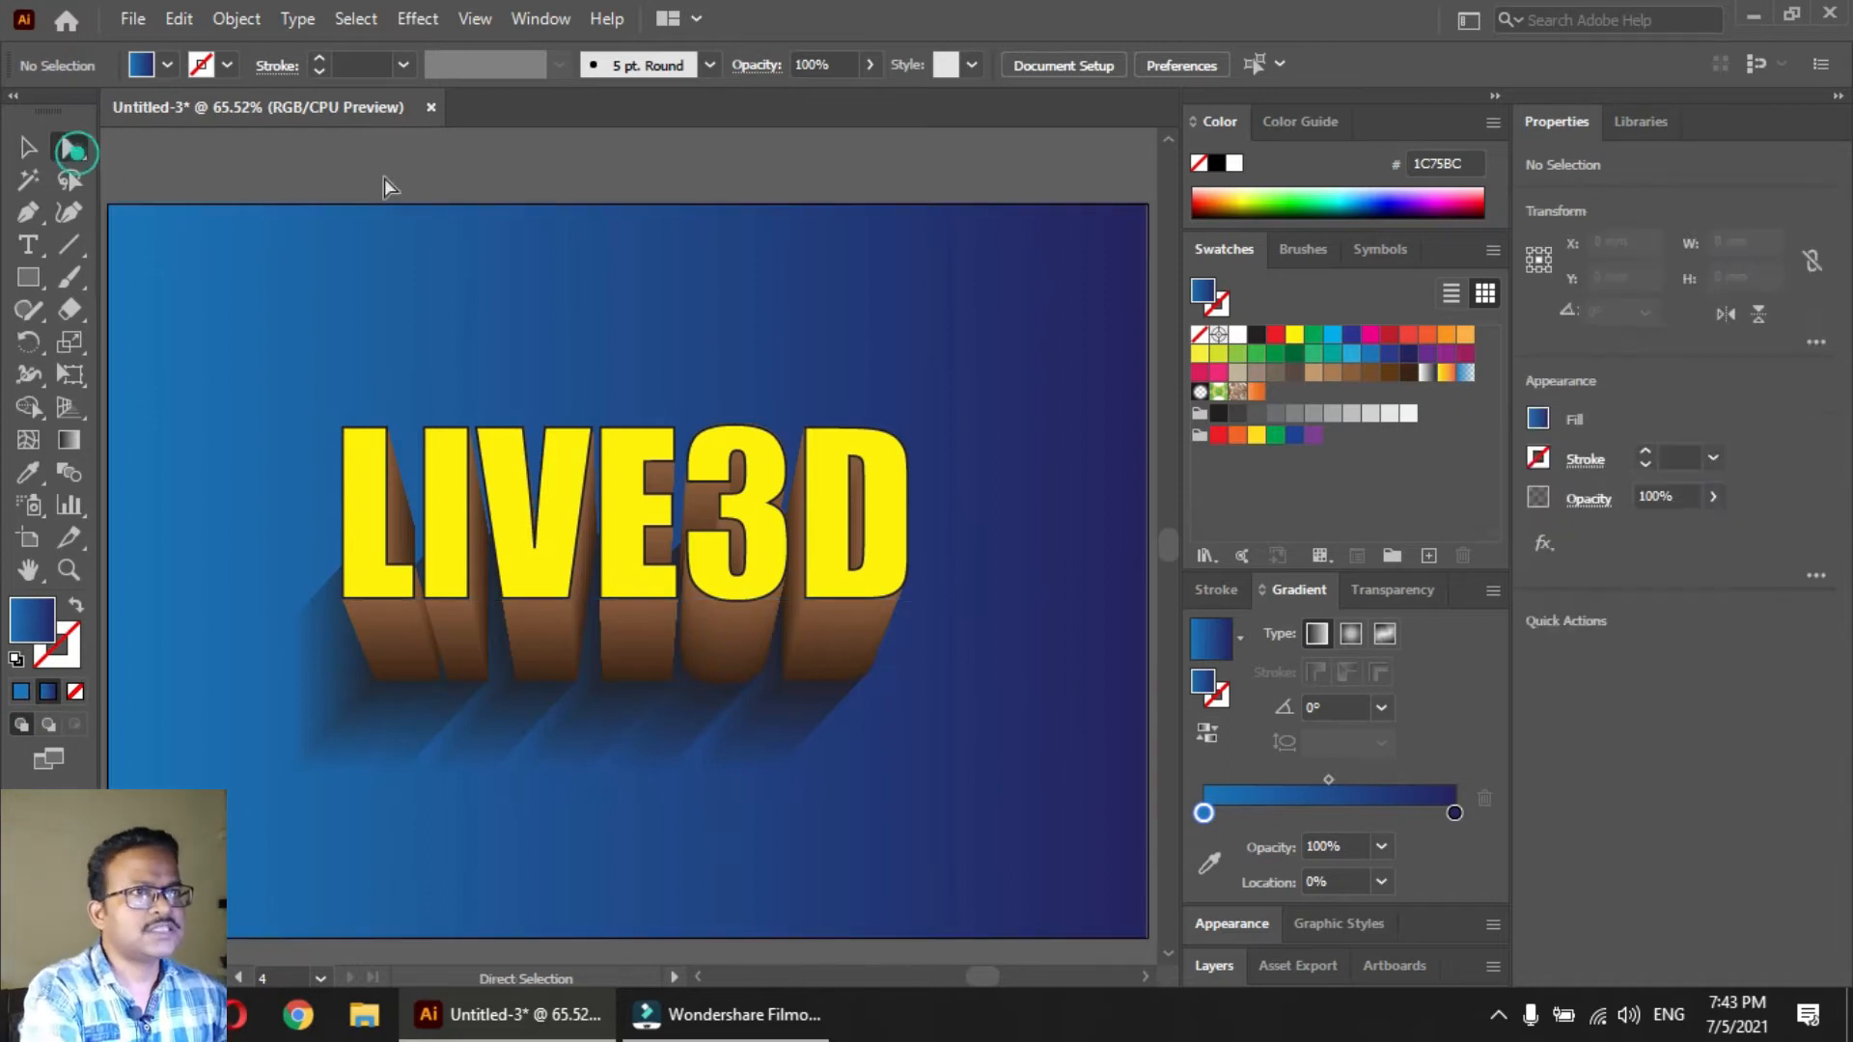
click(385, 179)
click(865, 683)
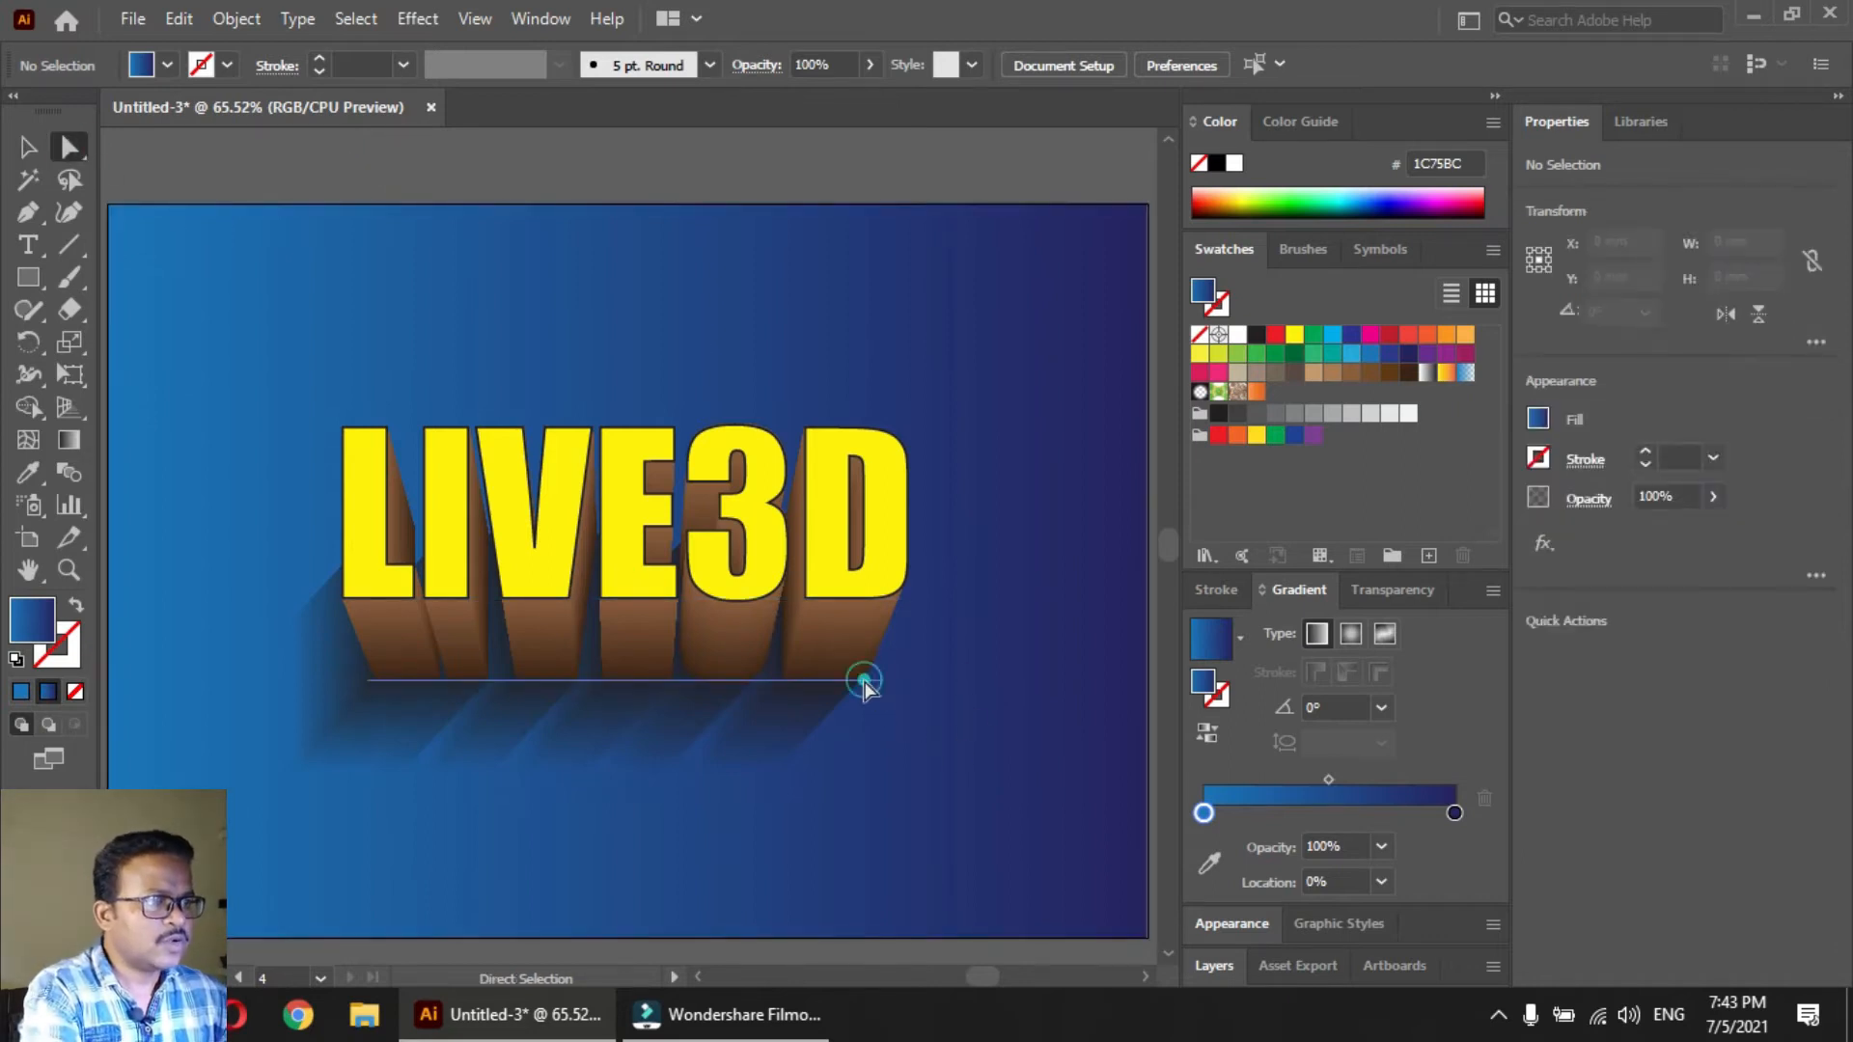
click(1426, 354)
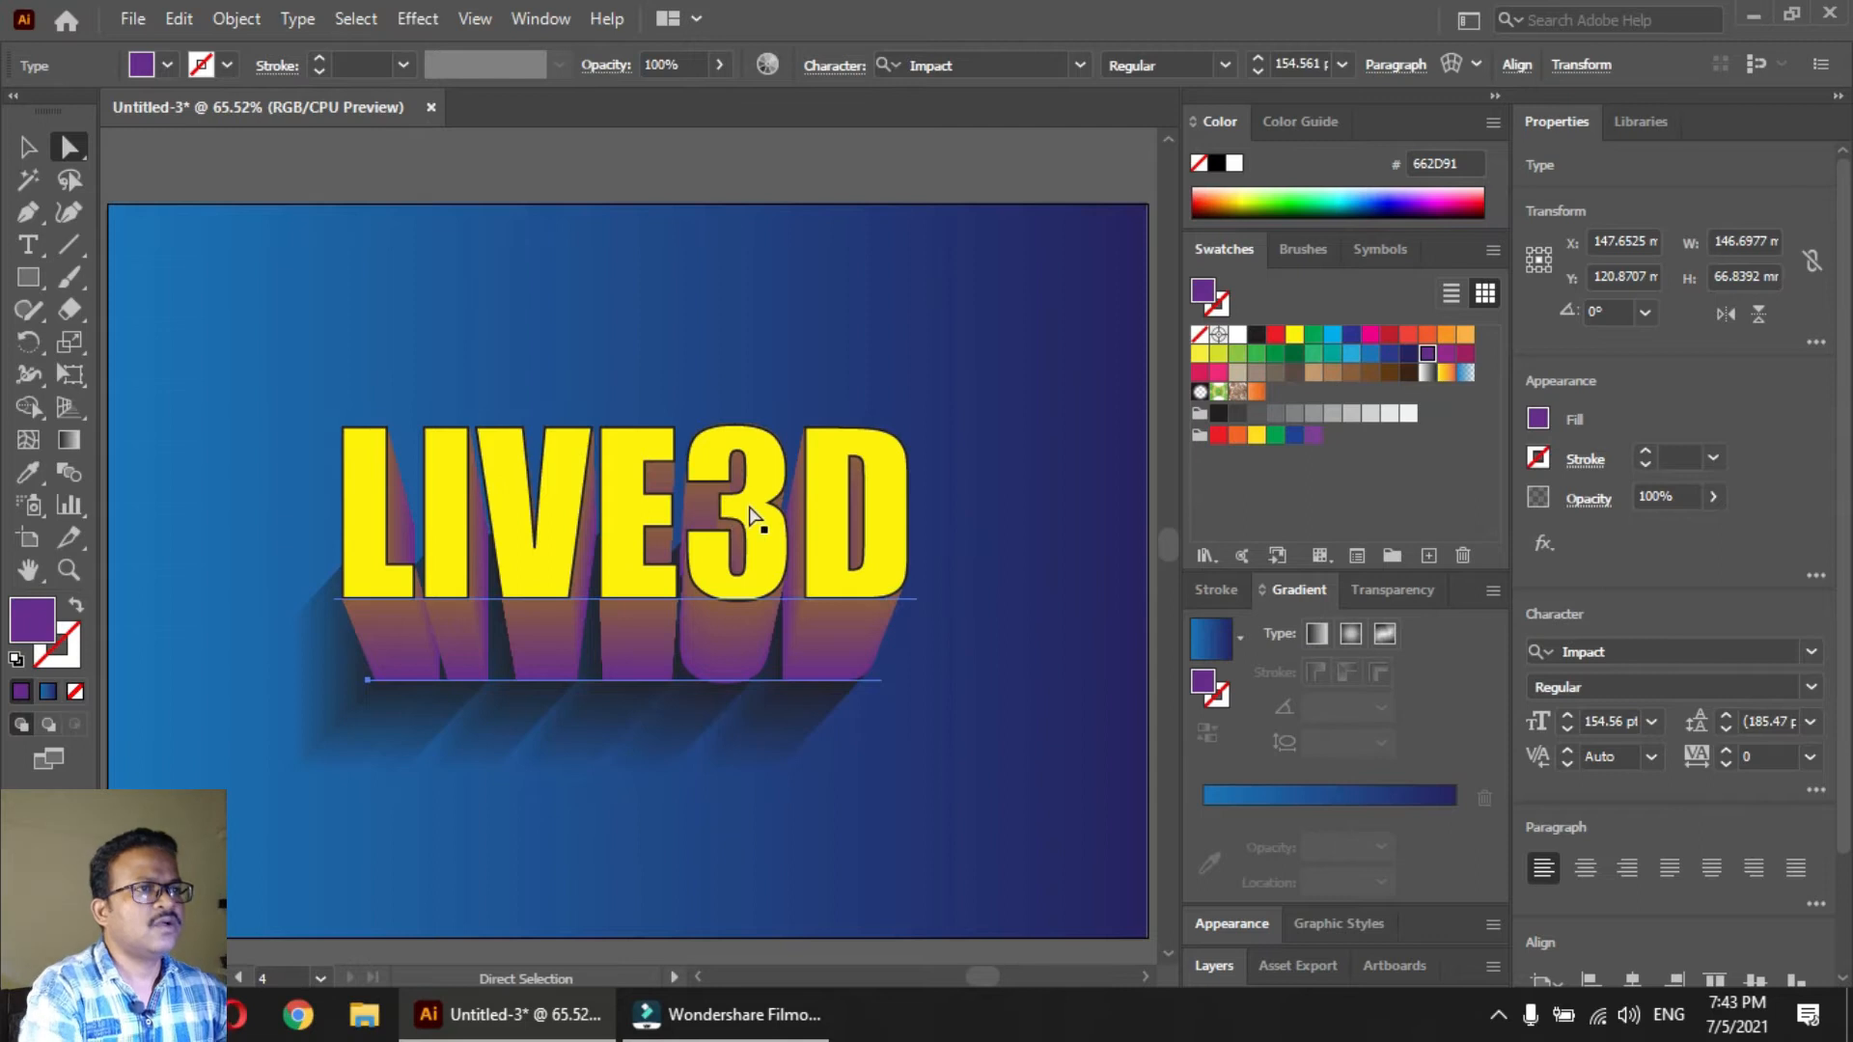
Hide the yellow front text and fill the upper text of the extrusion blend with magenta (9E1F63)
click(787, 528)
key(ctrl)
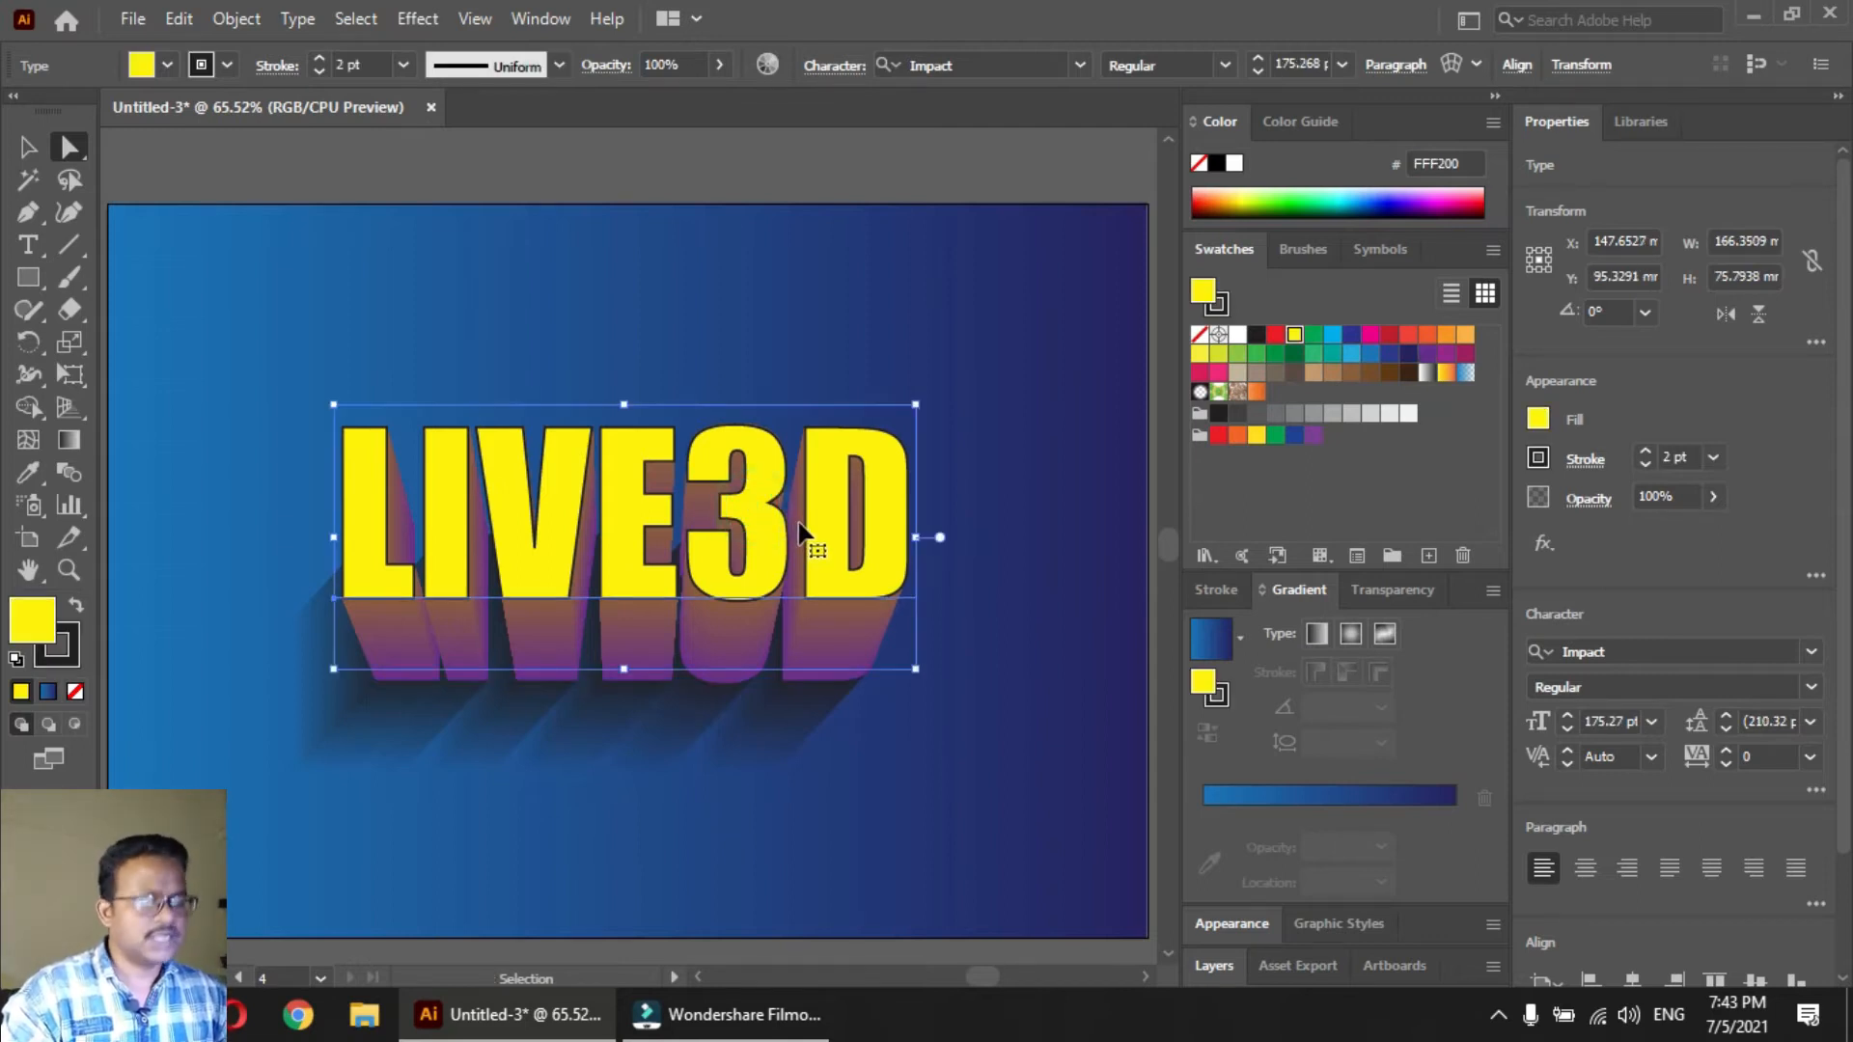
key(ctrl+3)
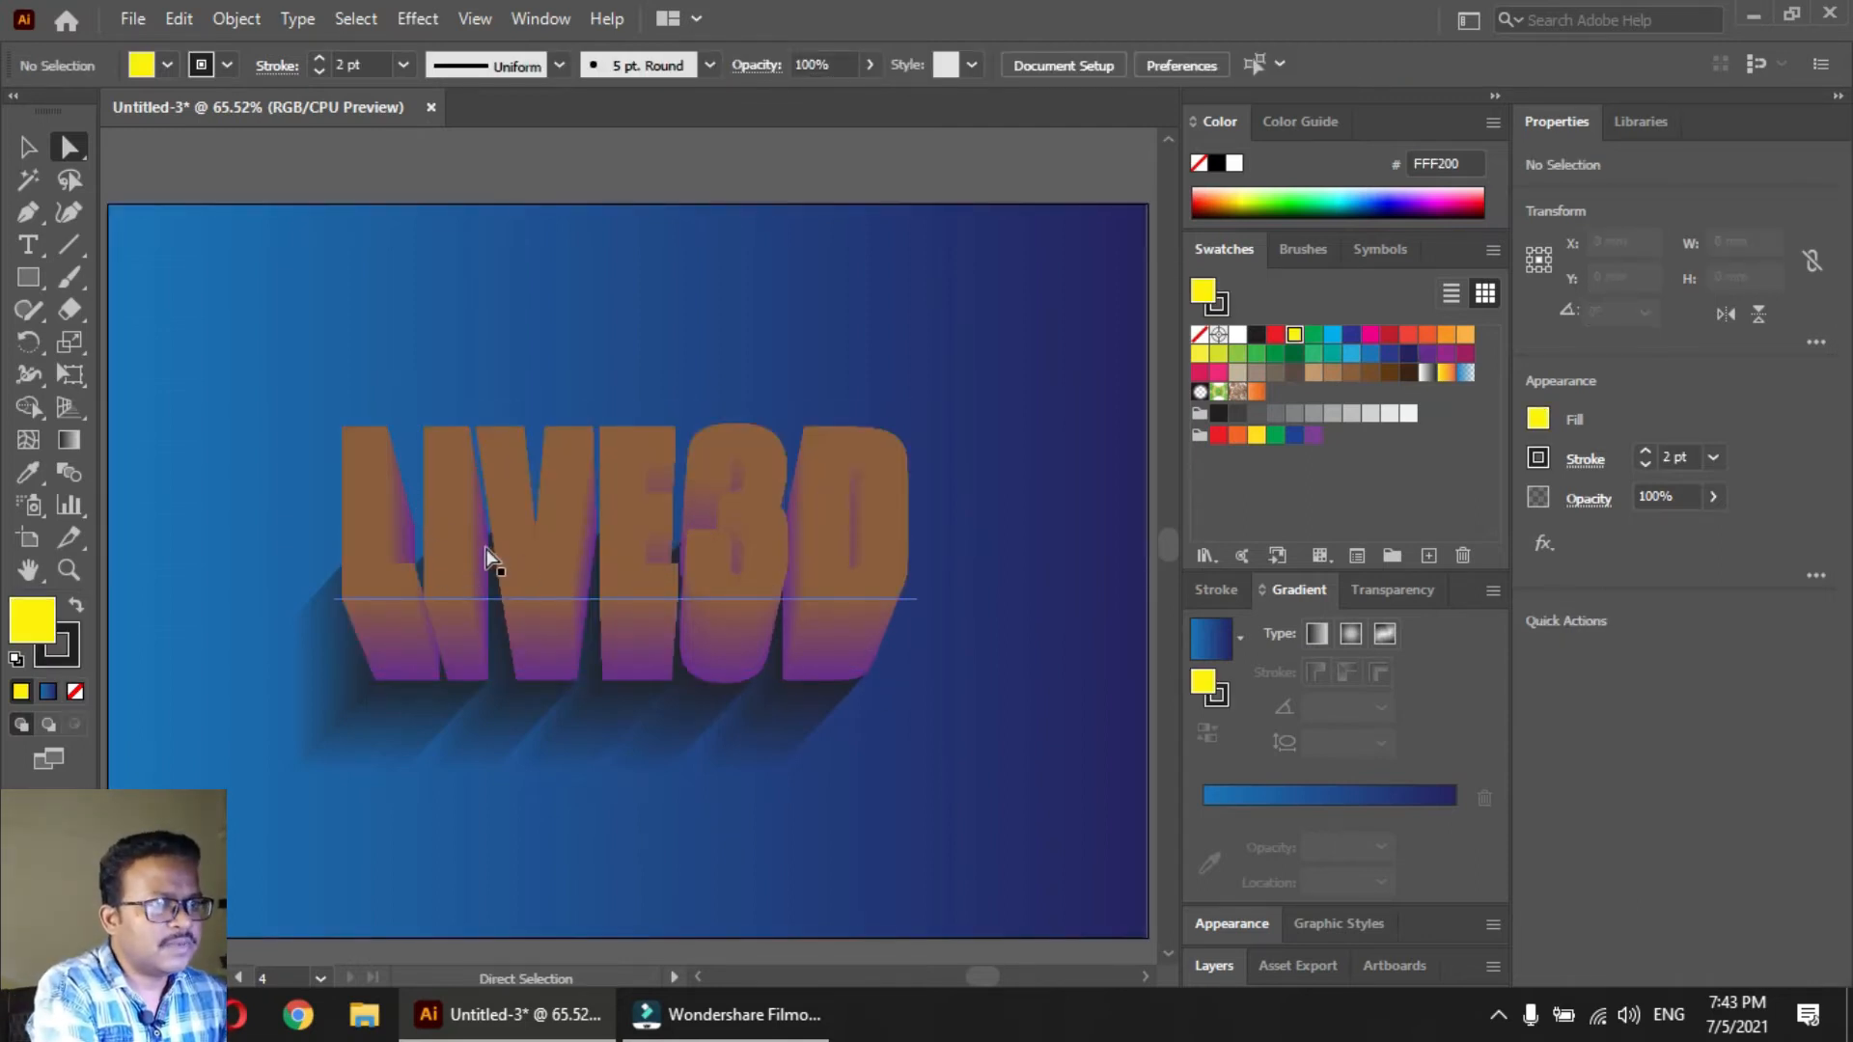
click(457, 547)
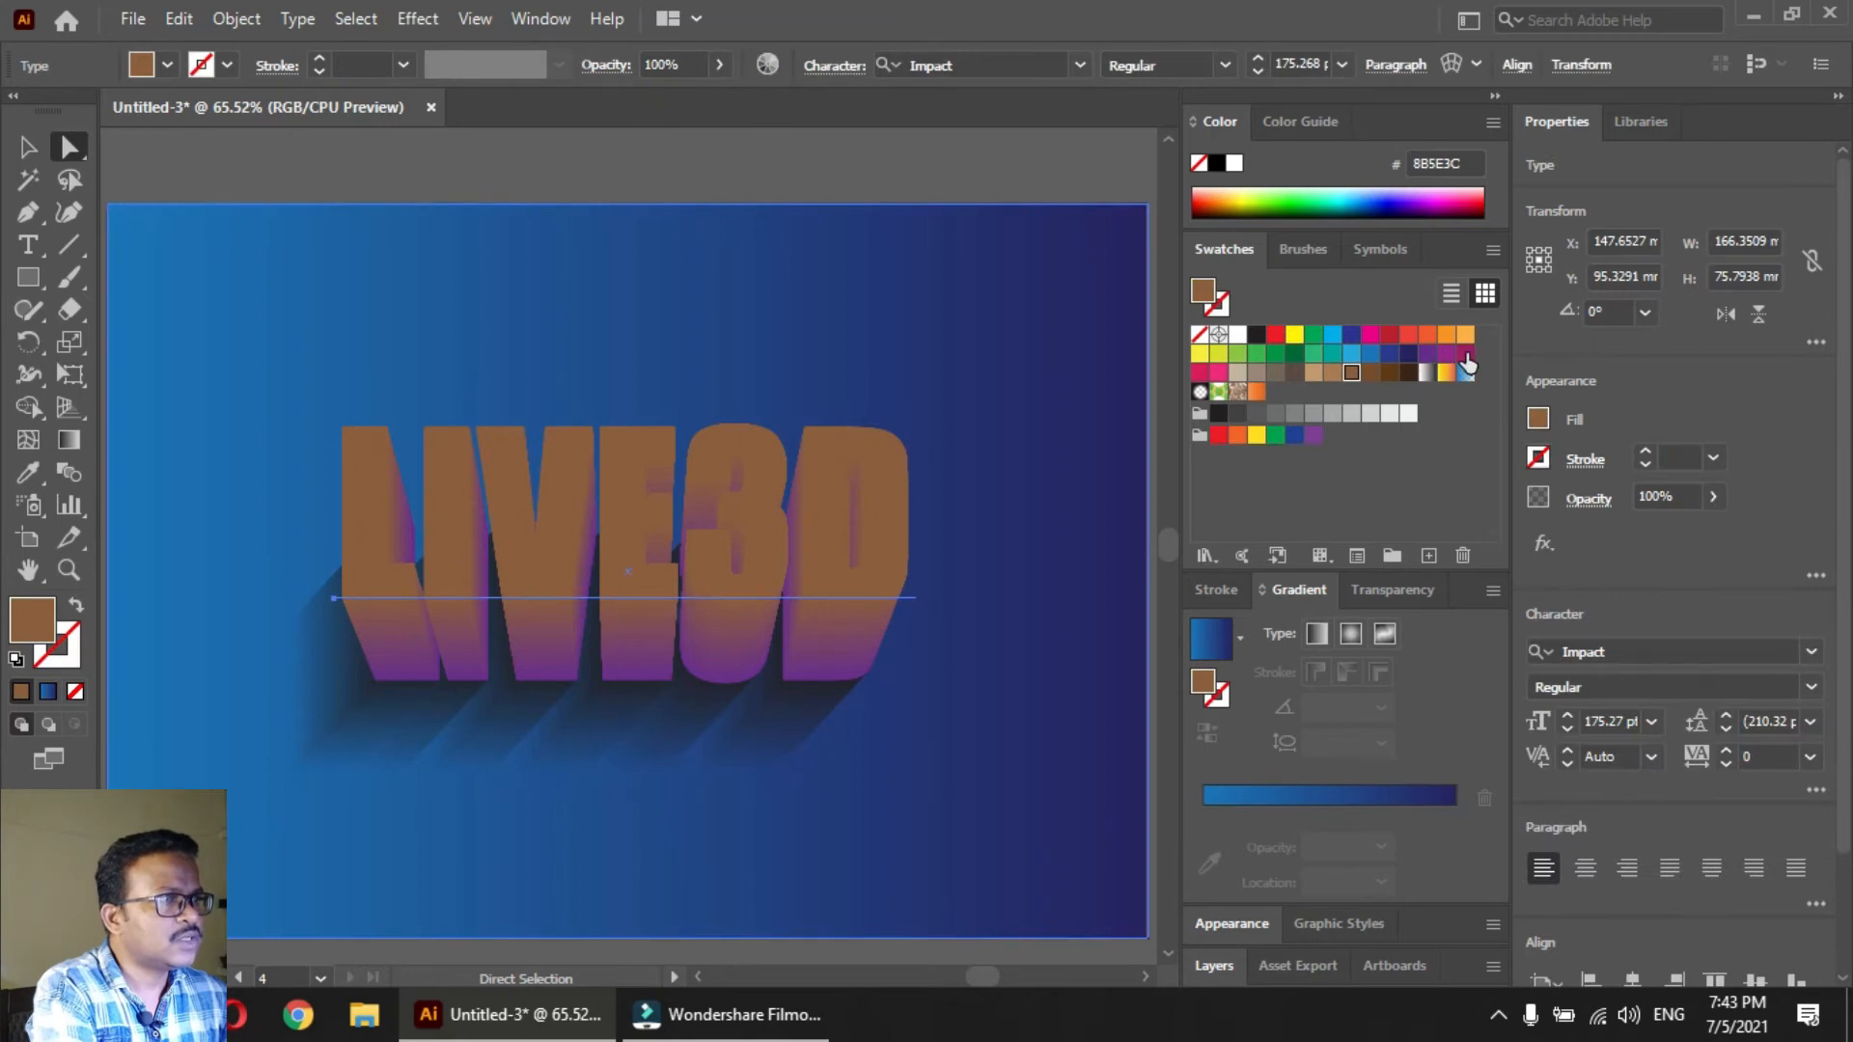
click(1465, 355)
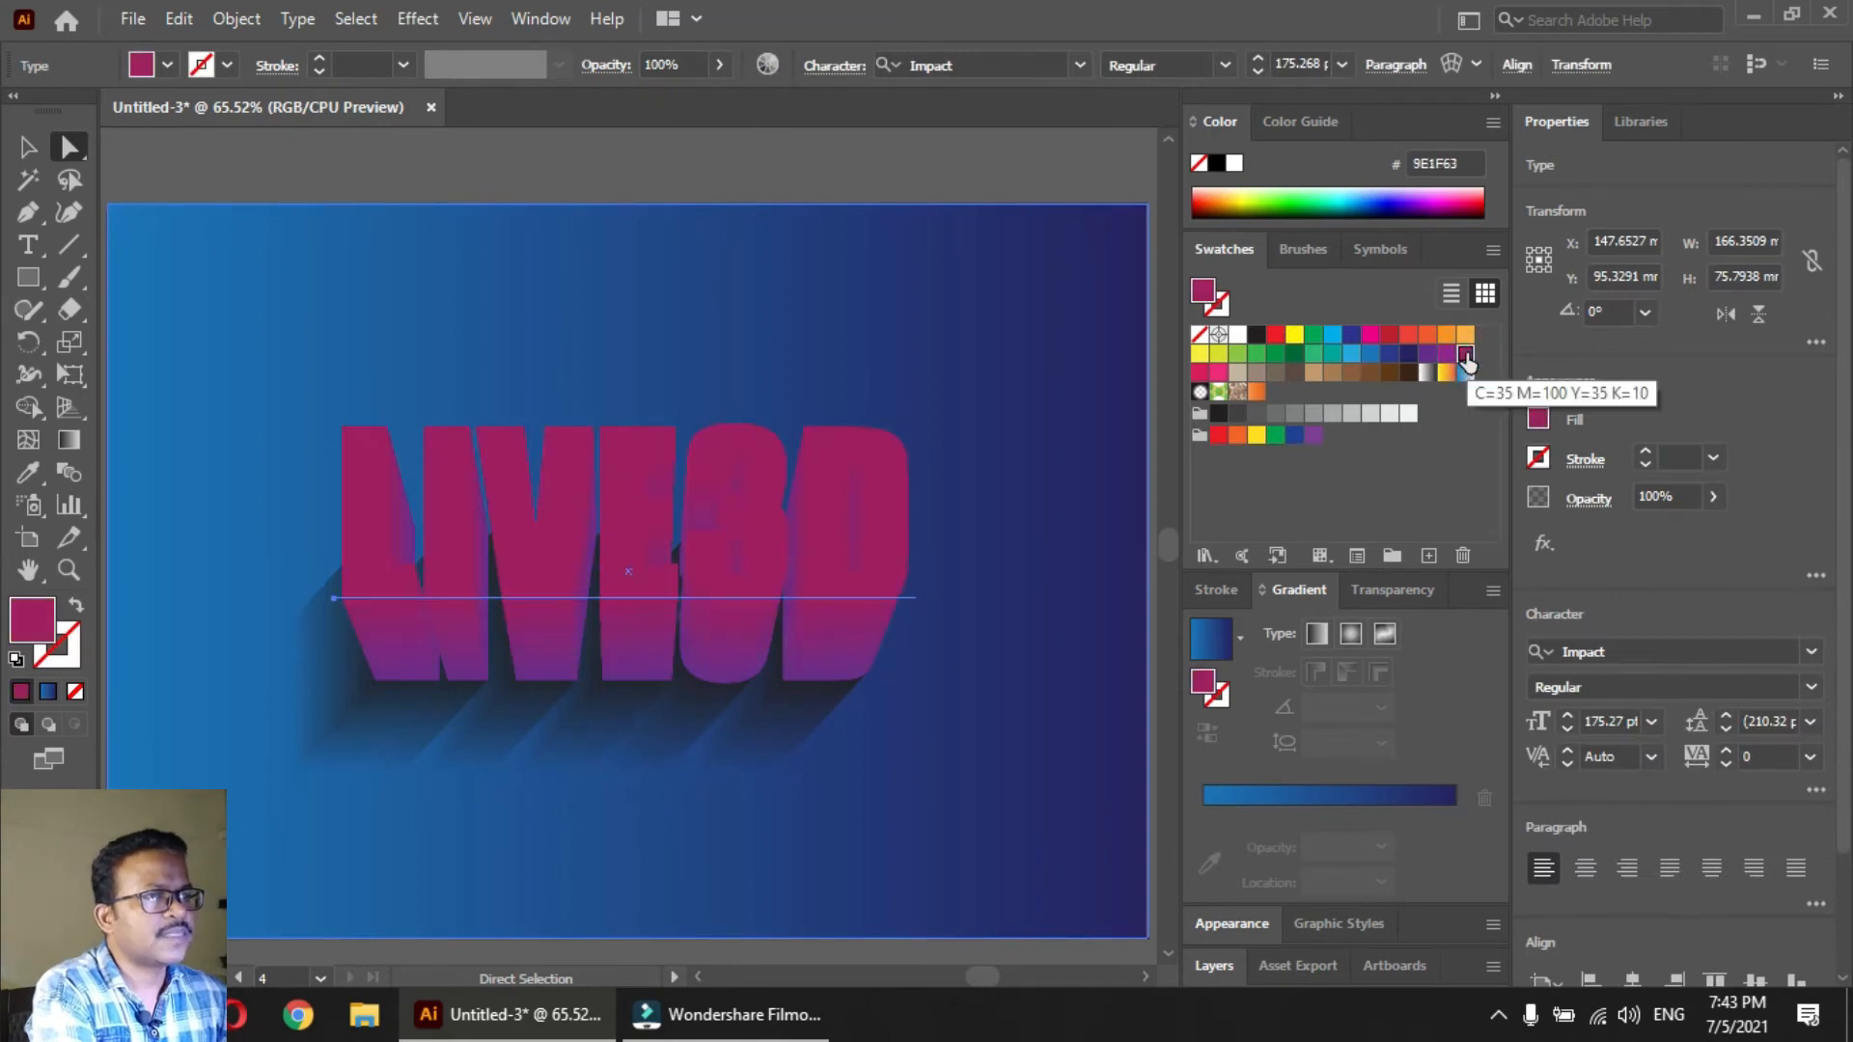
Fill the lower text of the extrusion blend with dark navy (262262)
click(849, 679)
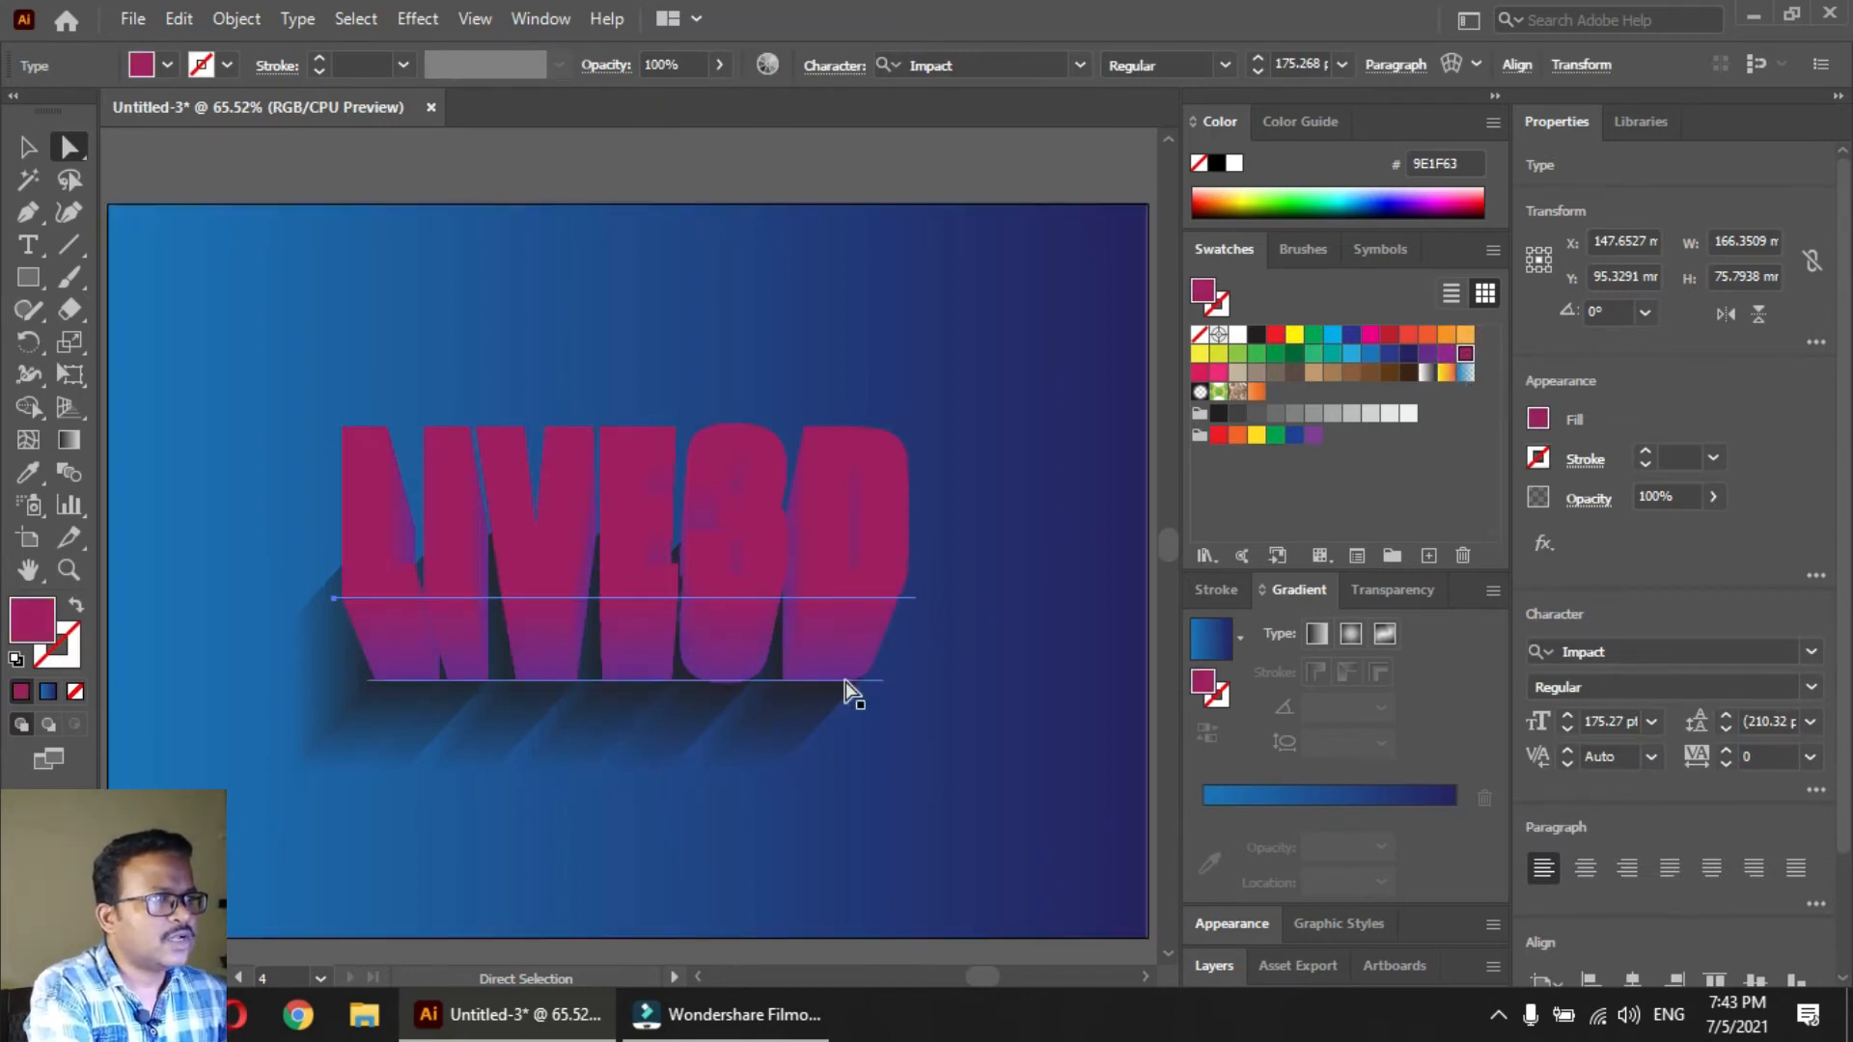
click(1427, 353)
click(1408, 353)
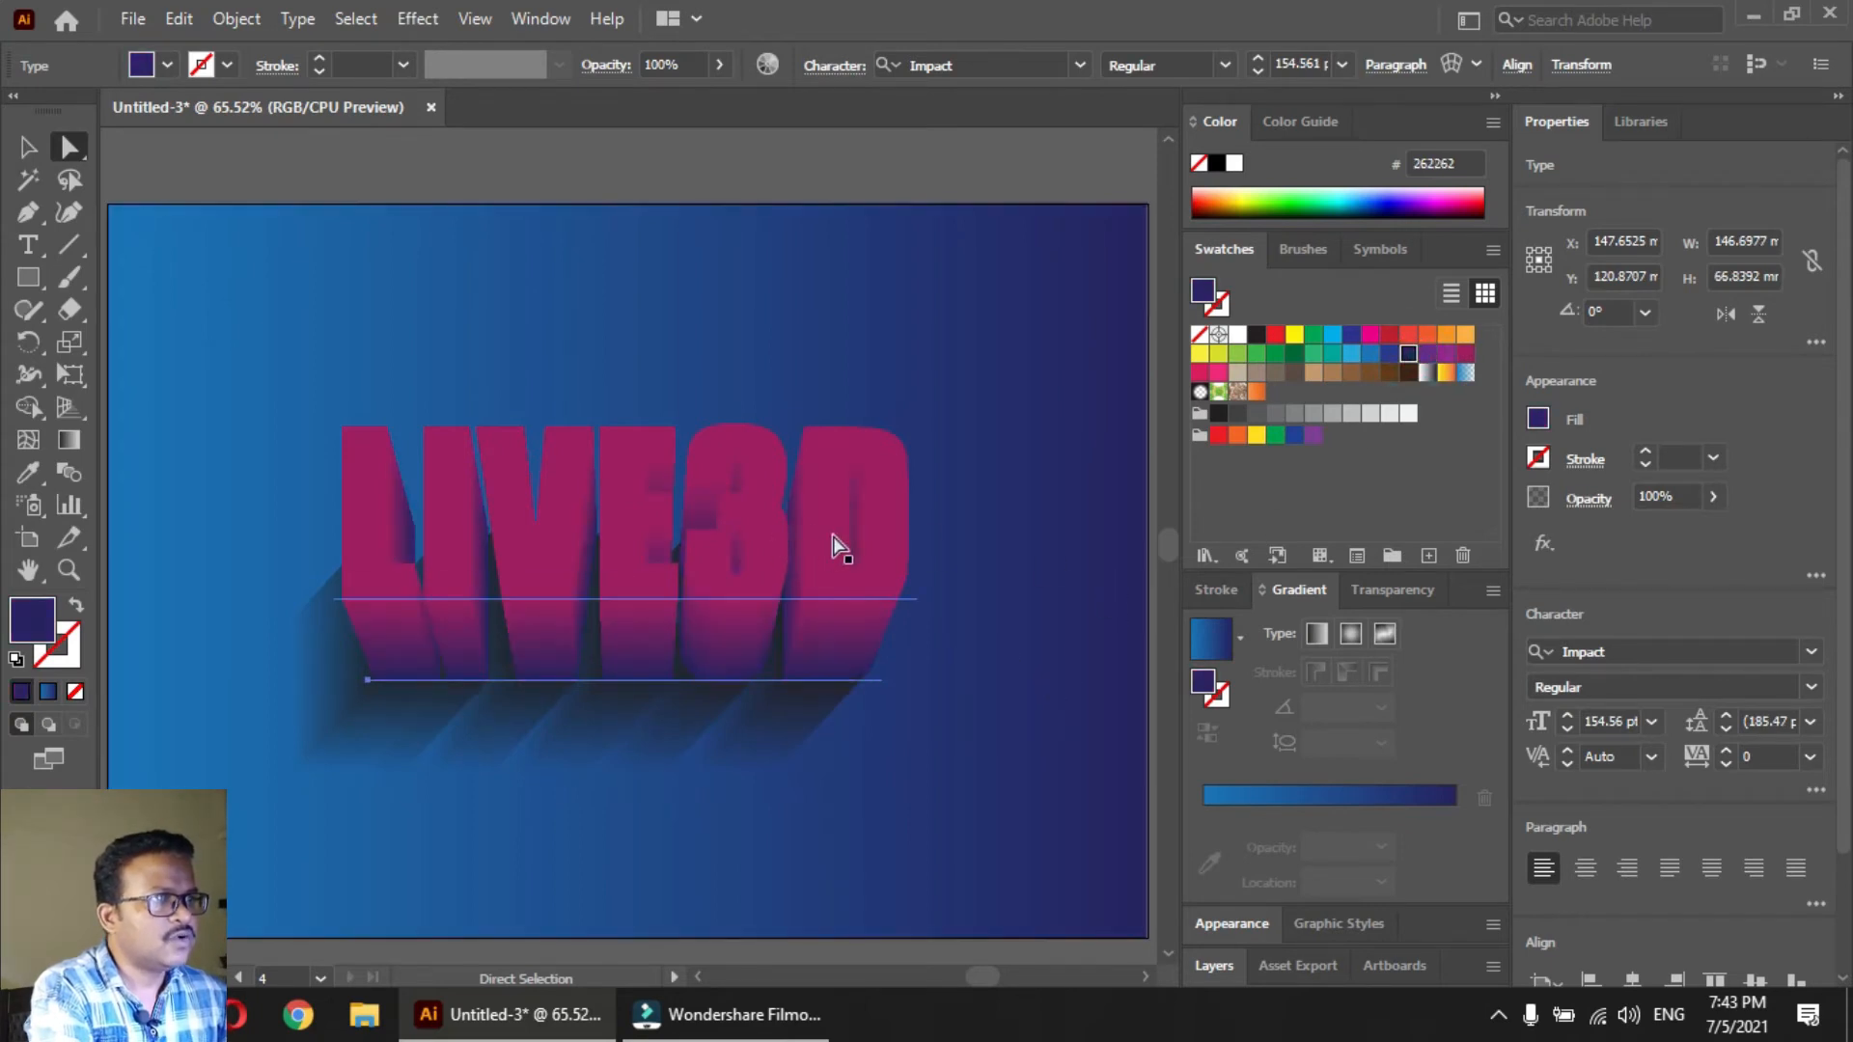
Show the hidden front text and fill it with white (FFFFFF), also trying the blue gradient directly on it
key(ctrl+shift+a)
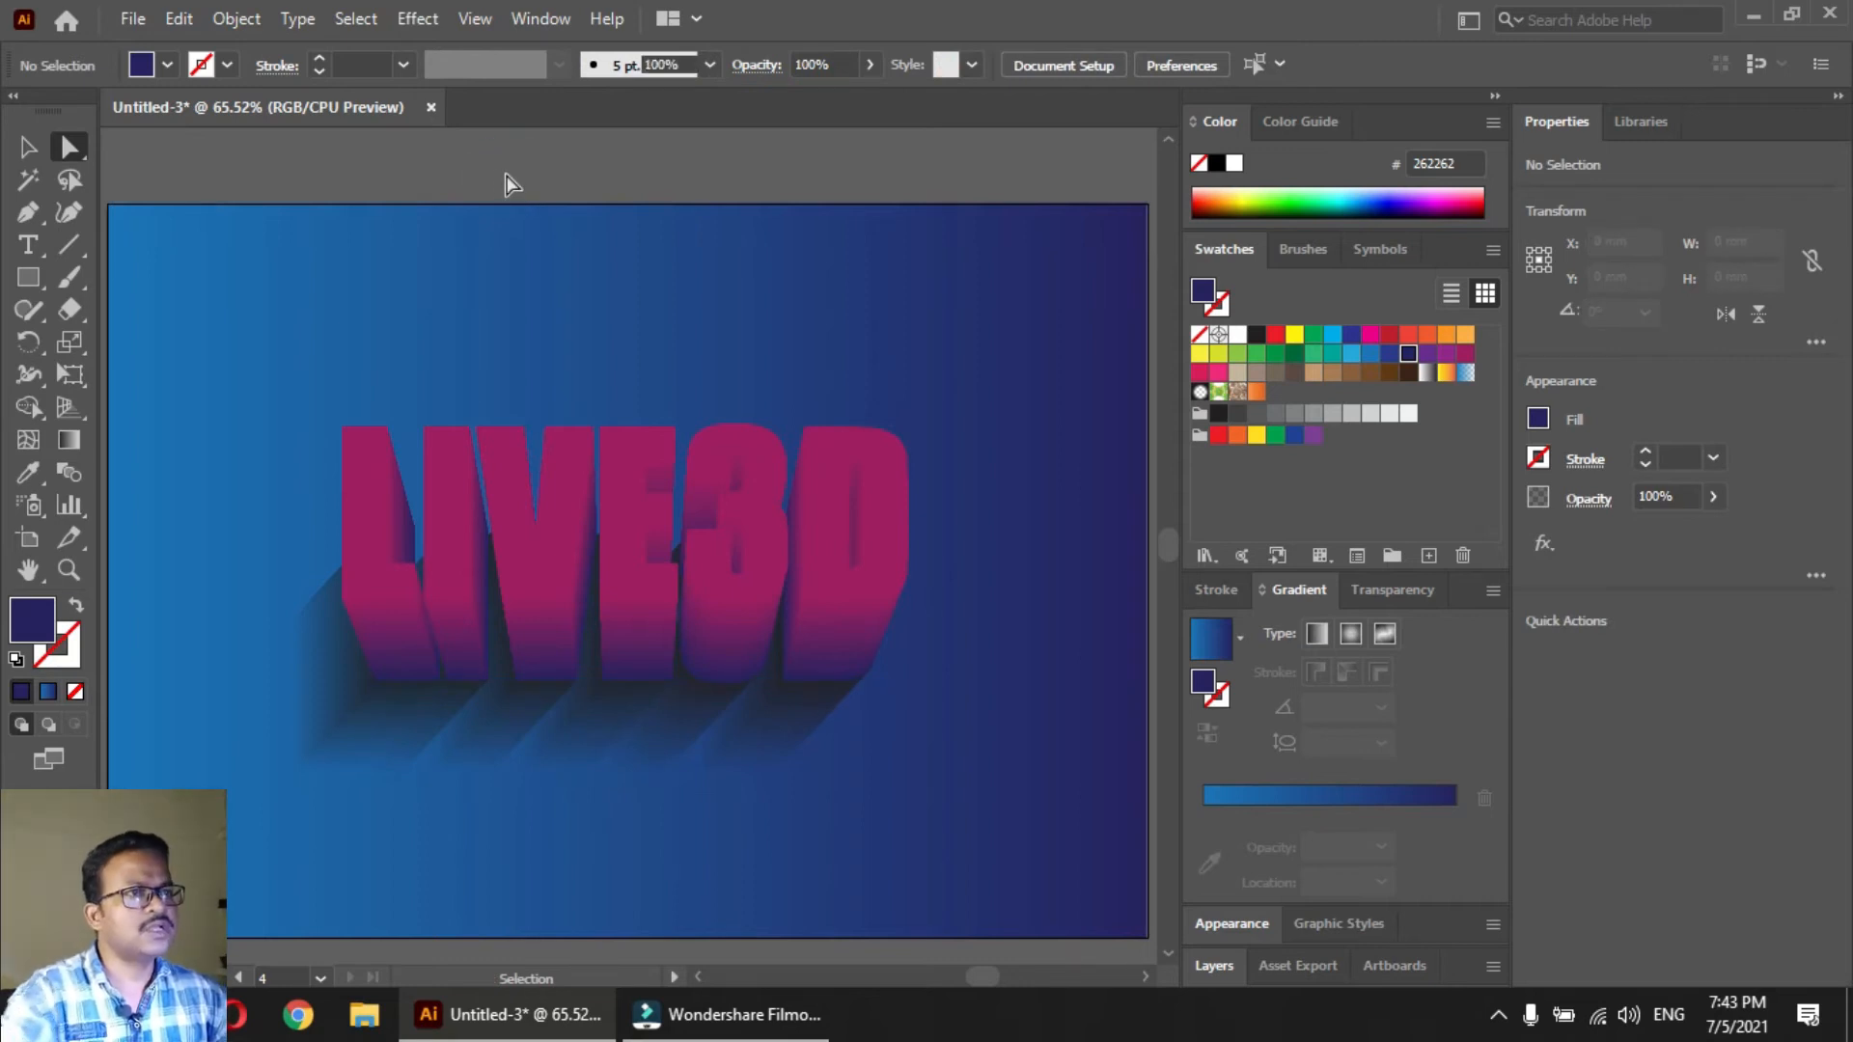
key(ctrl+f)
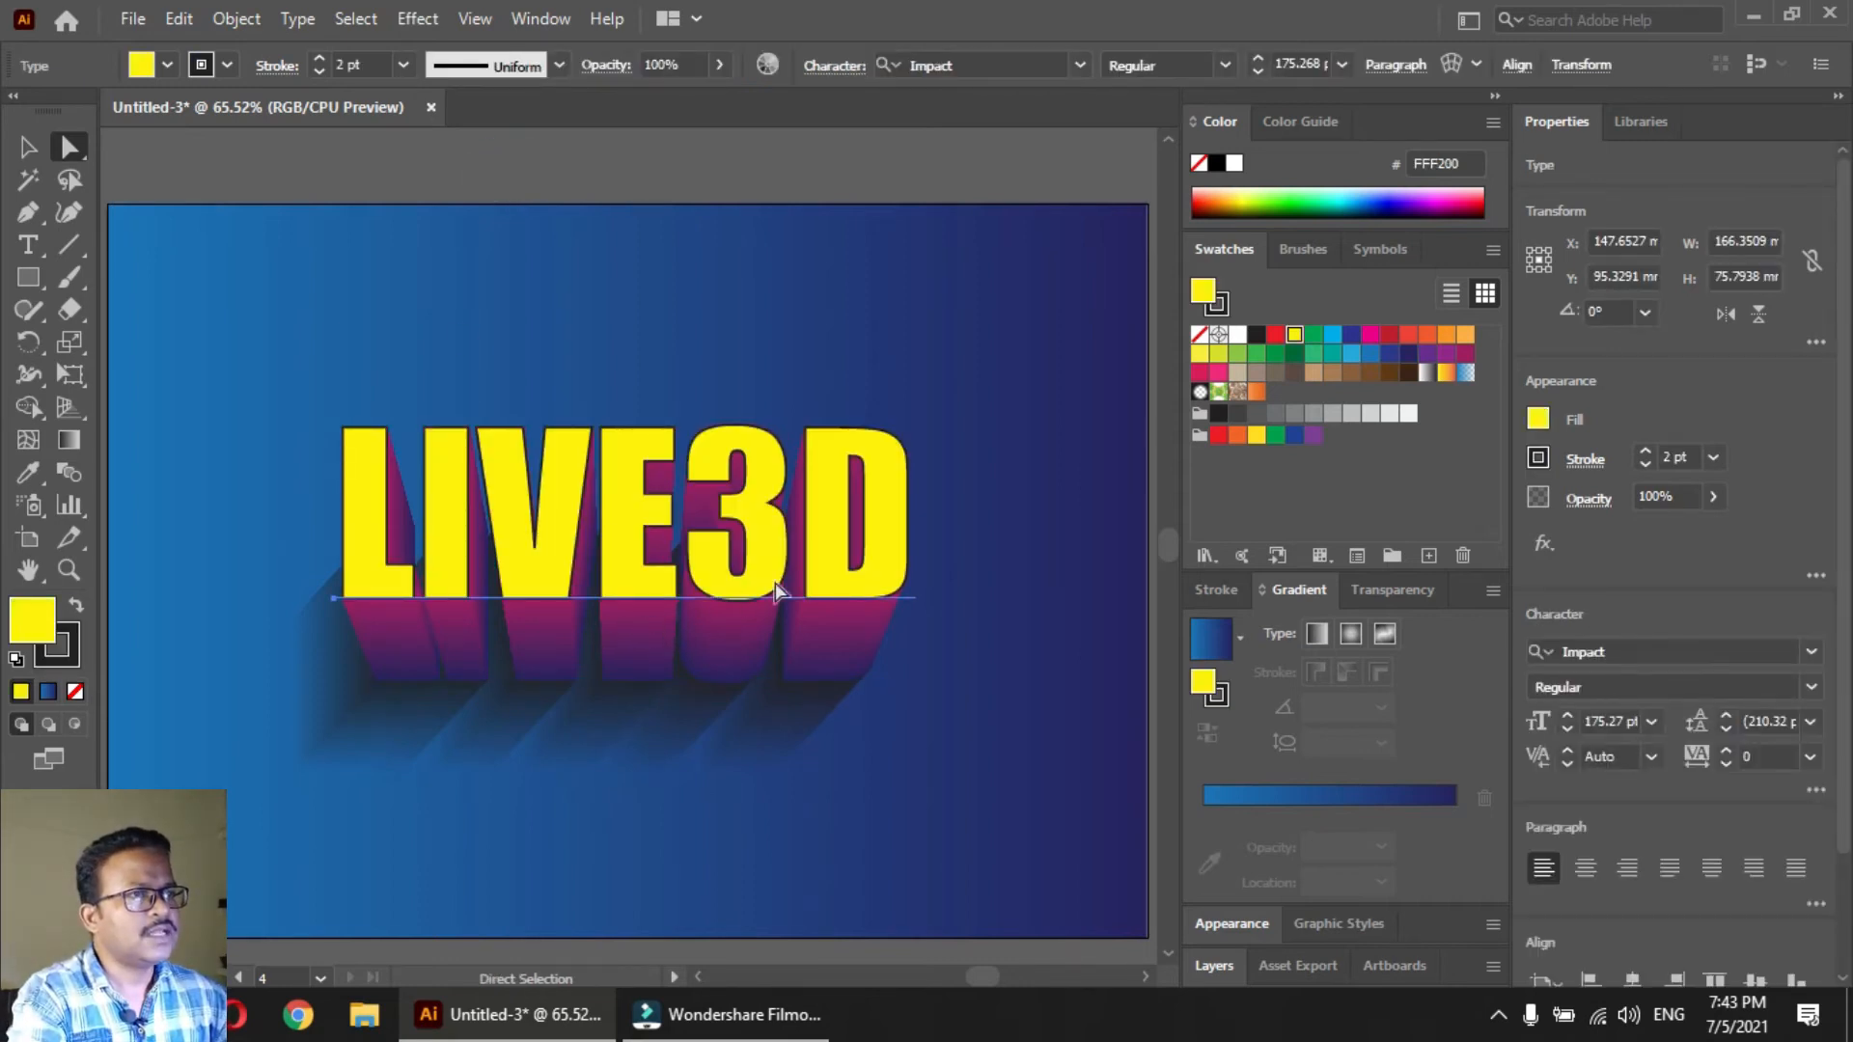
click(1239, 334)
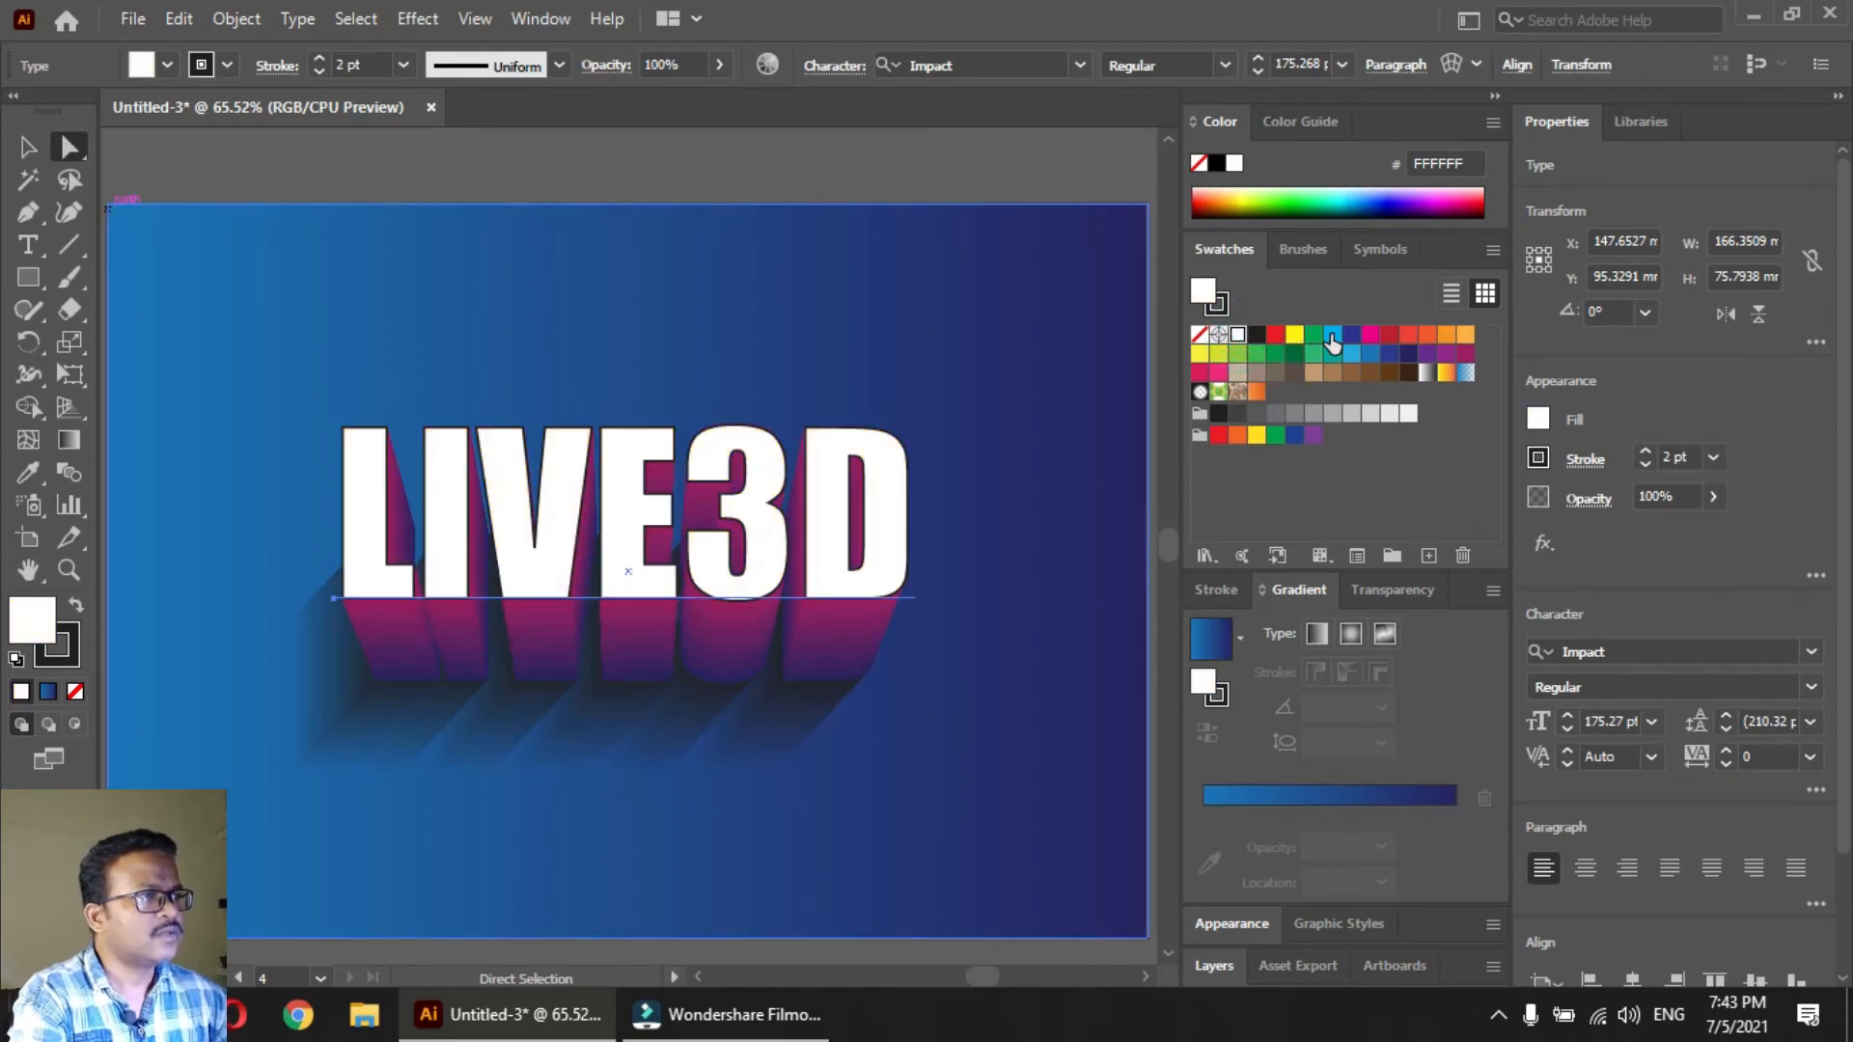
click(1210, 642)
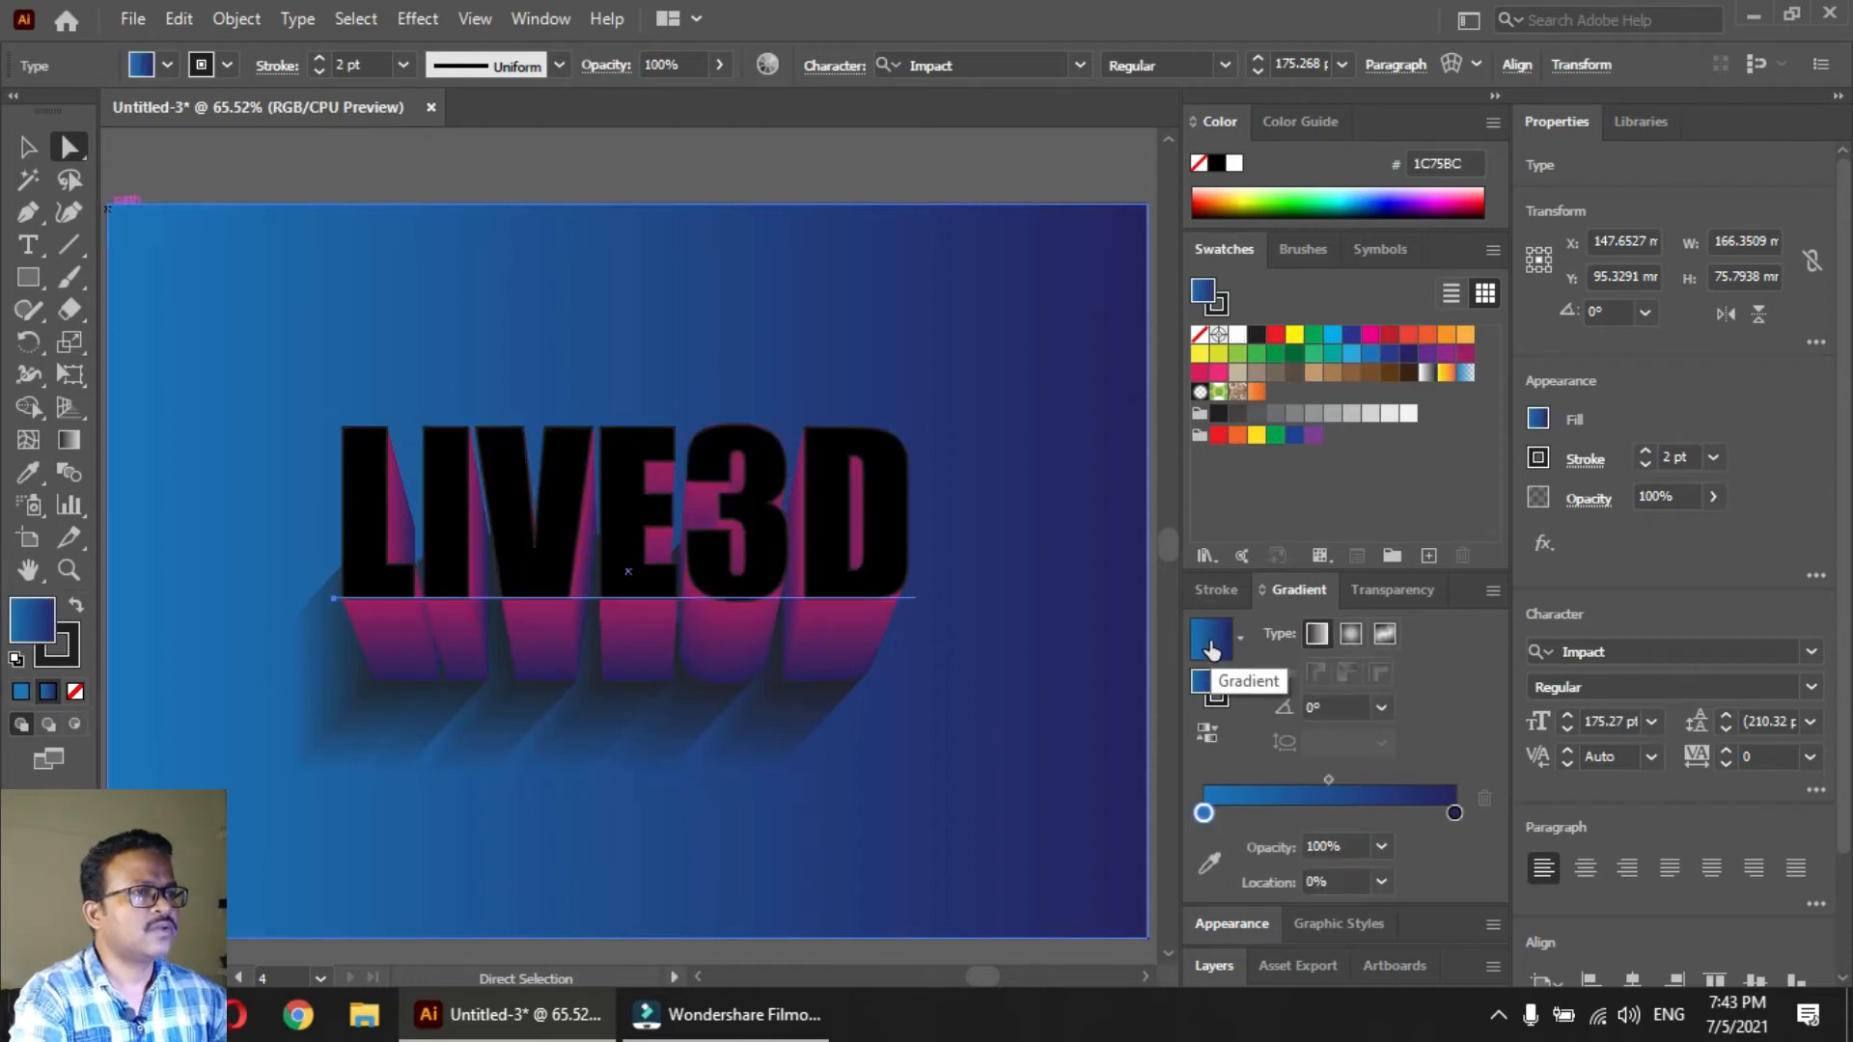
click(1239, 335)
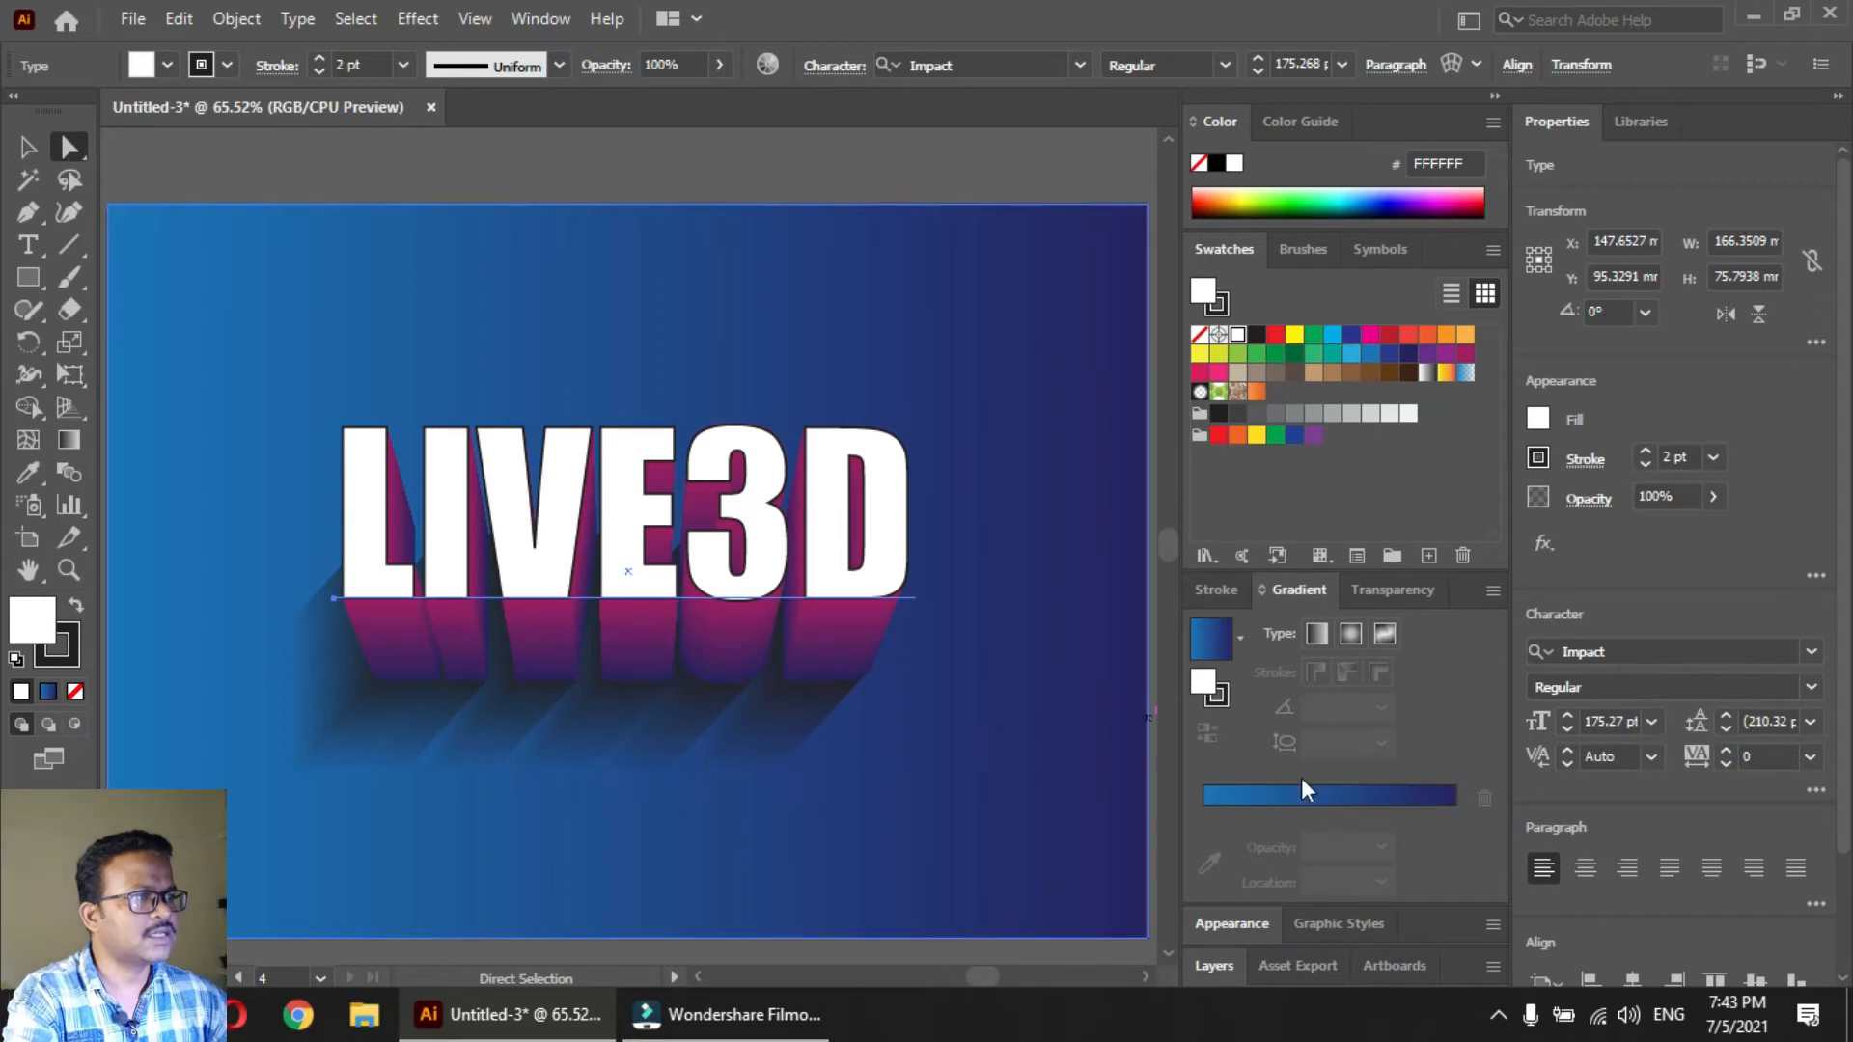
Add a new fill to the front text's appearance and apply the blue-to-navy gradient to it
click(1225, 924)
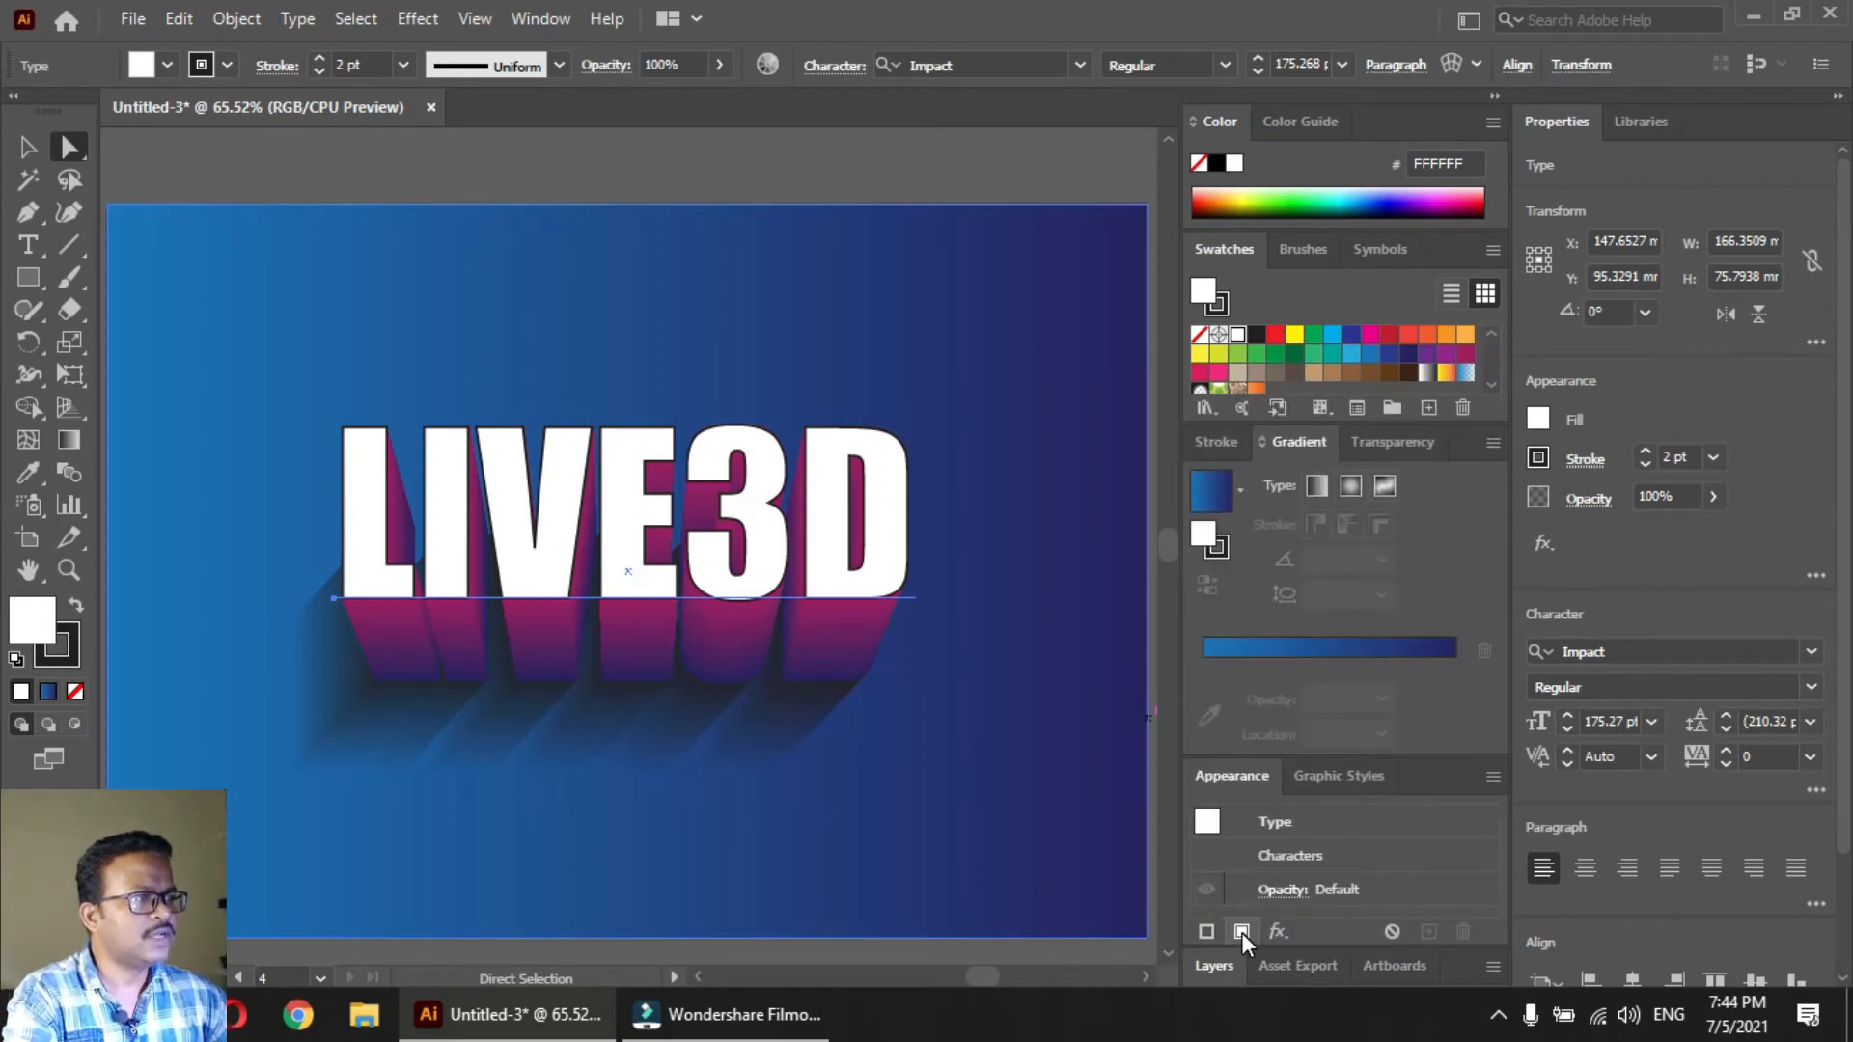
click(1241, 933)
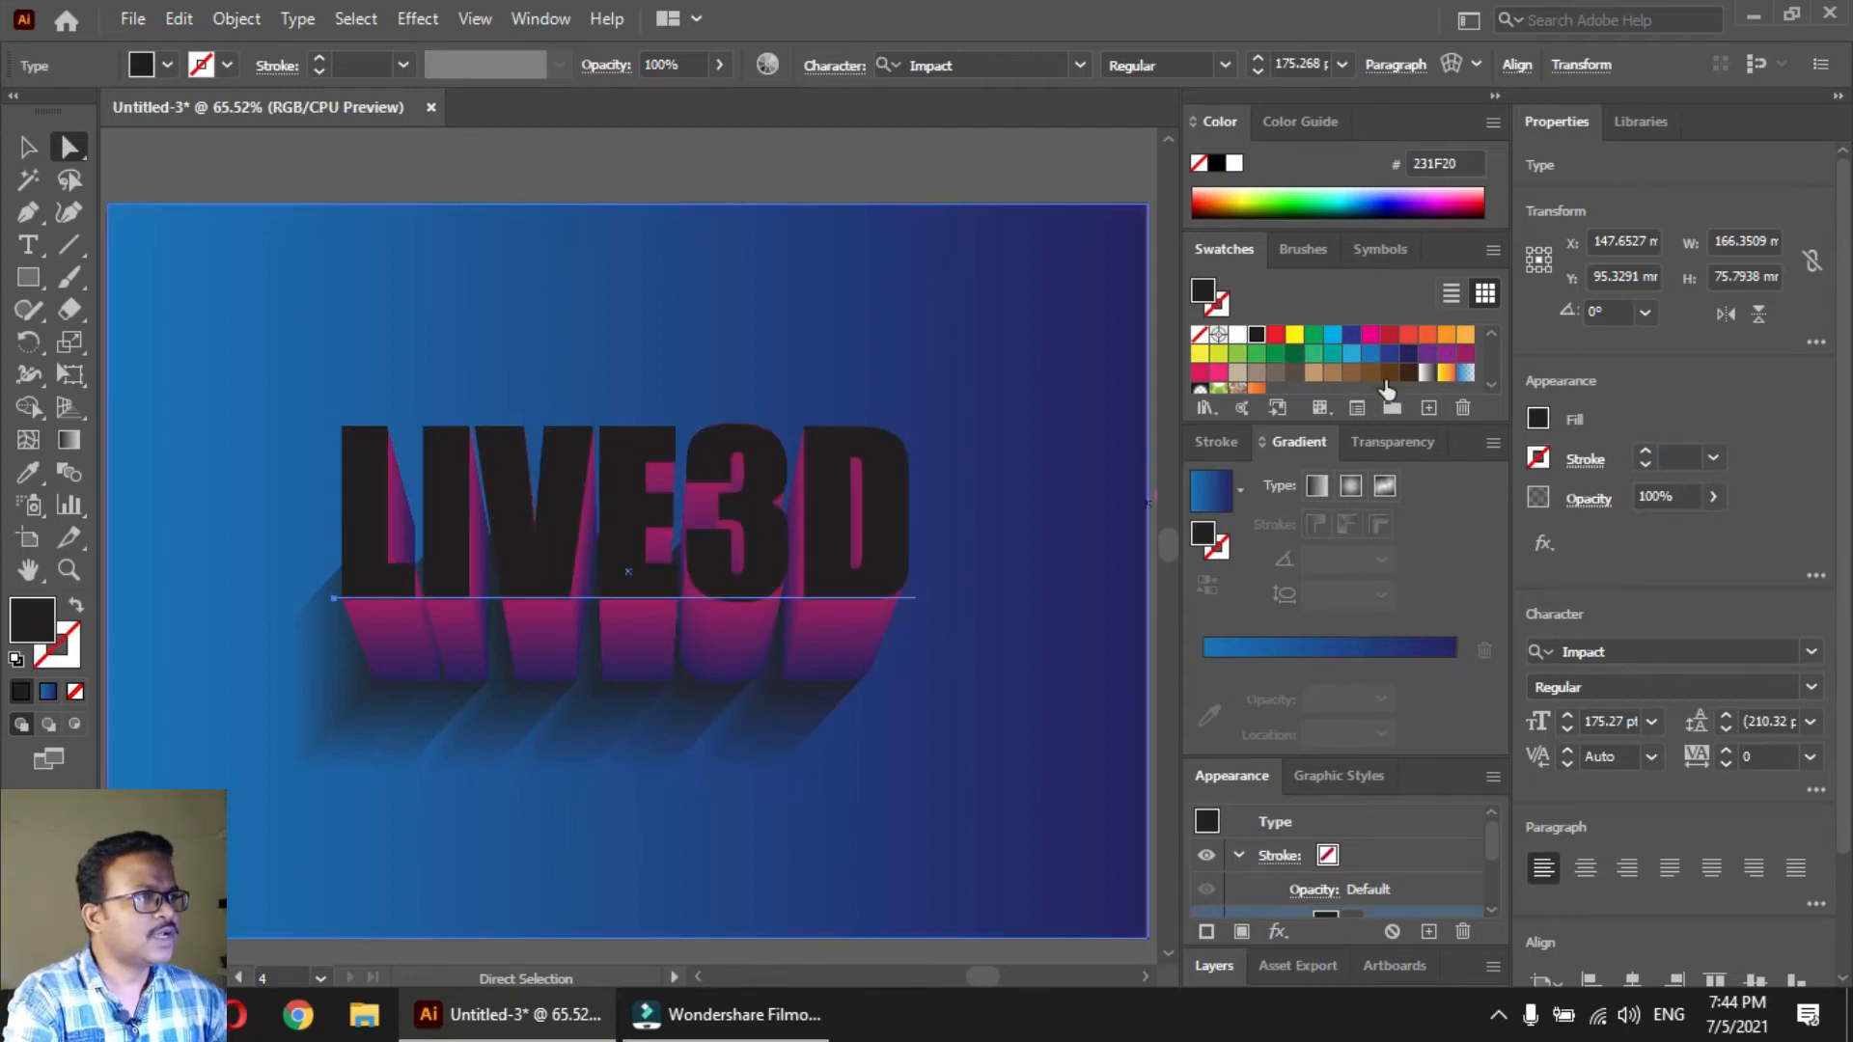
click(1211, 490)
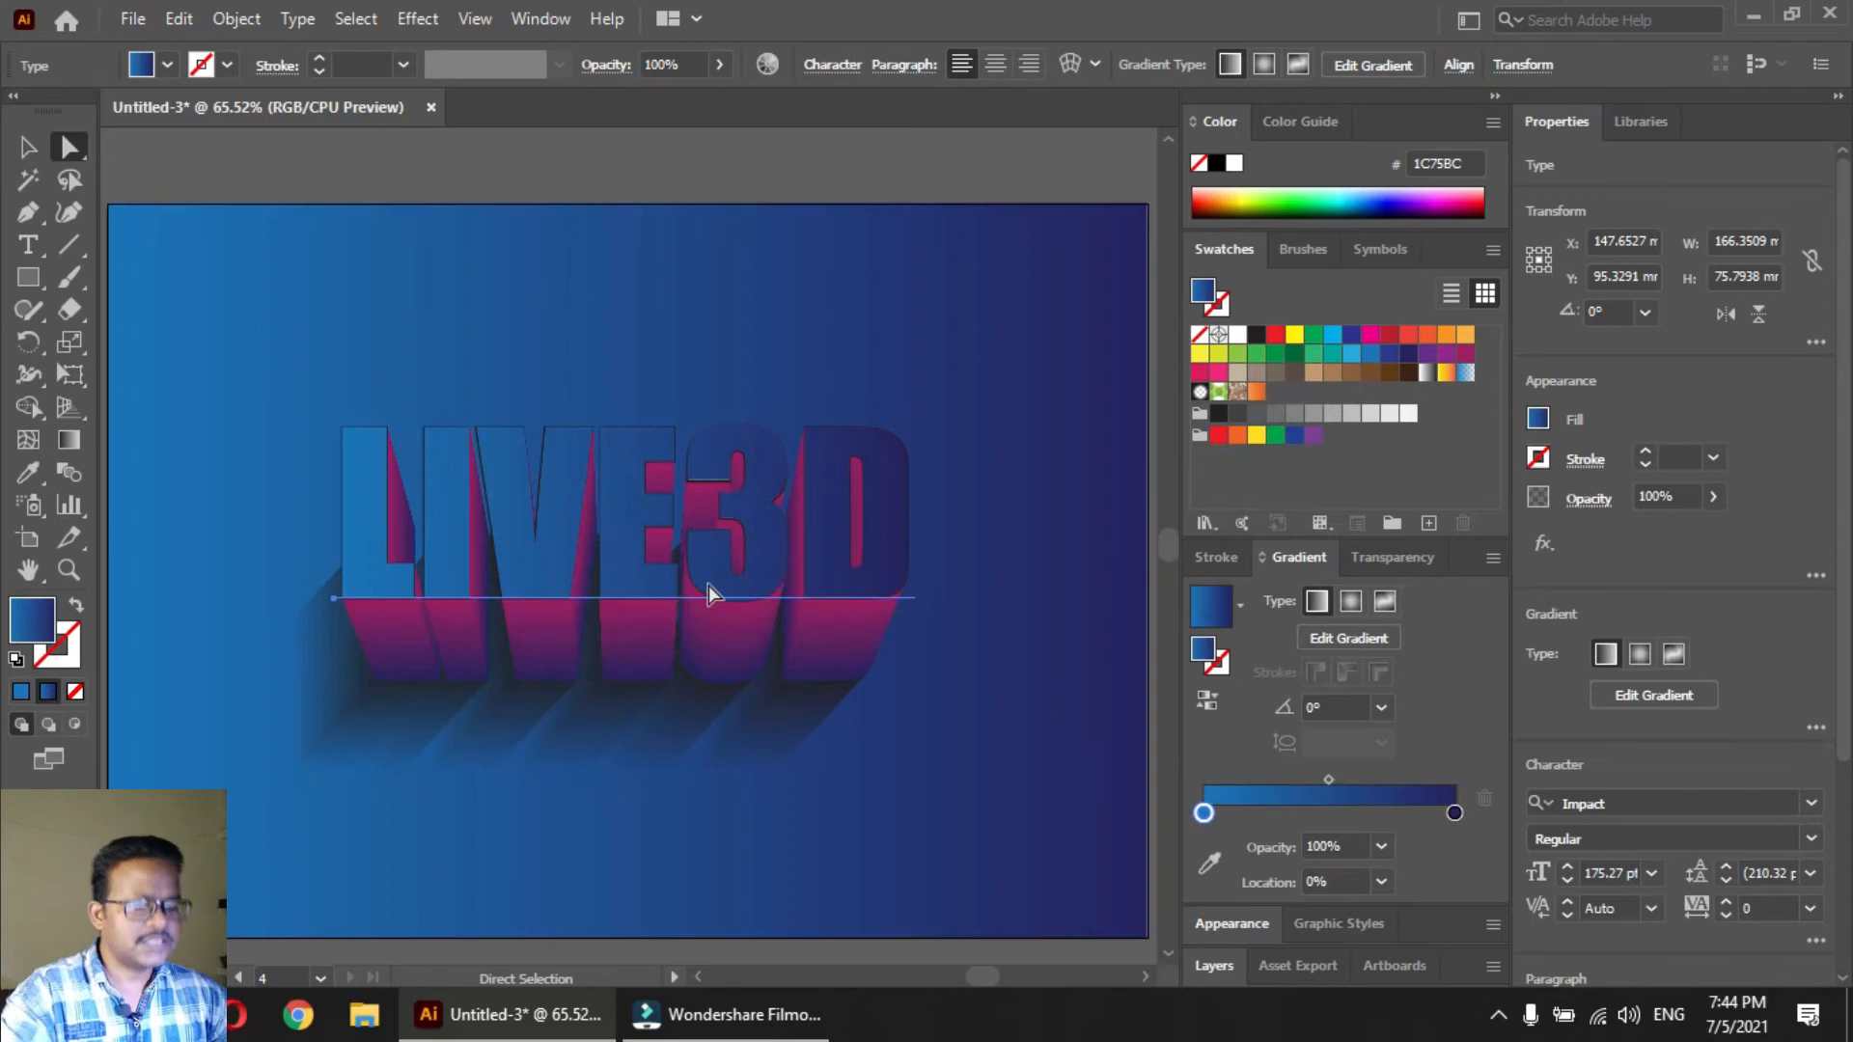
Redirect the front text's gradient to run vertically at -90°, from light blue at the top to navy at the bottom
key(g)
drag(635, 425, 622, 639)
drag(628, 484, 630, 706)
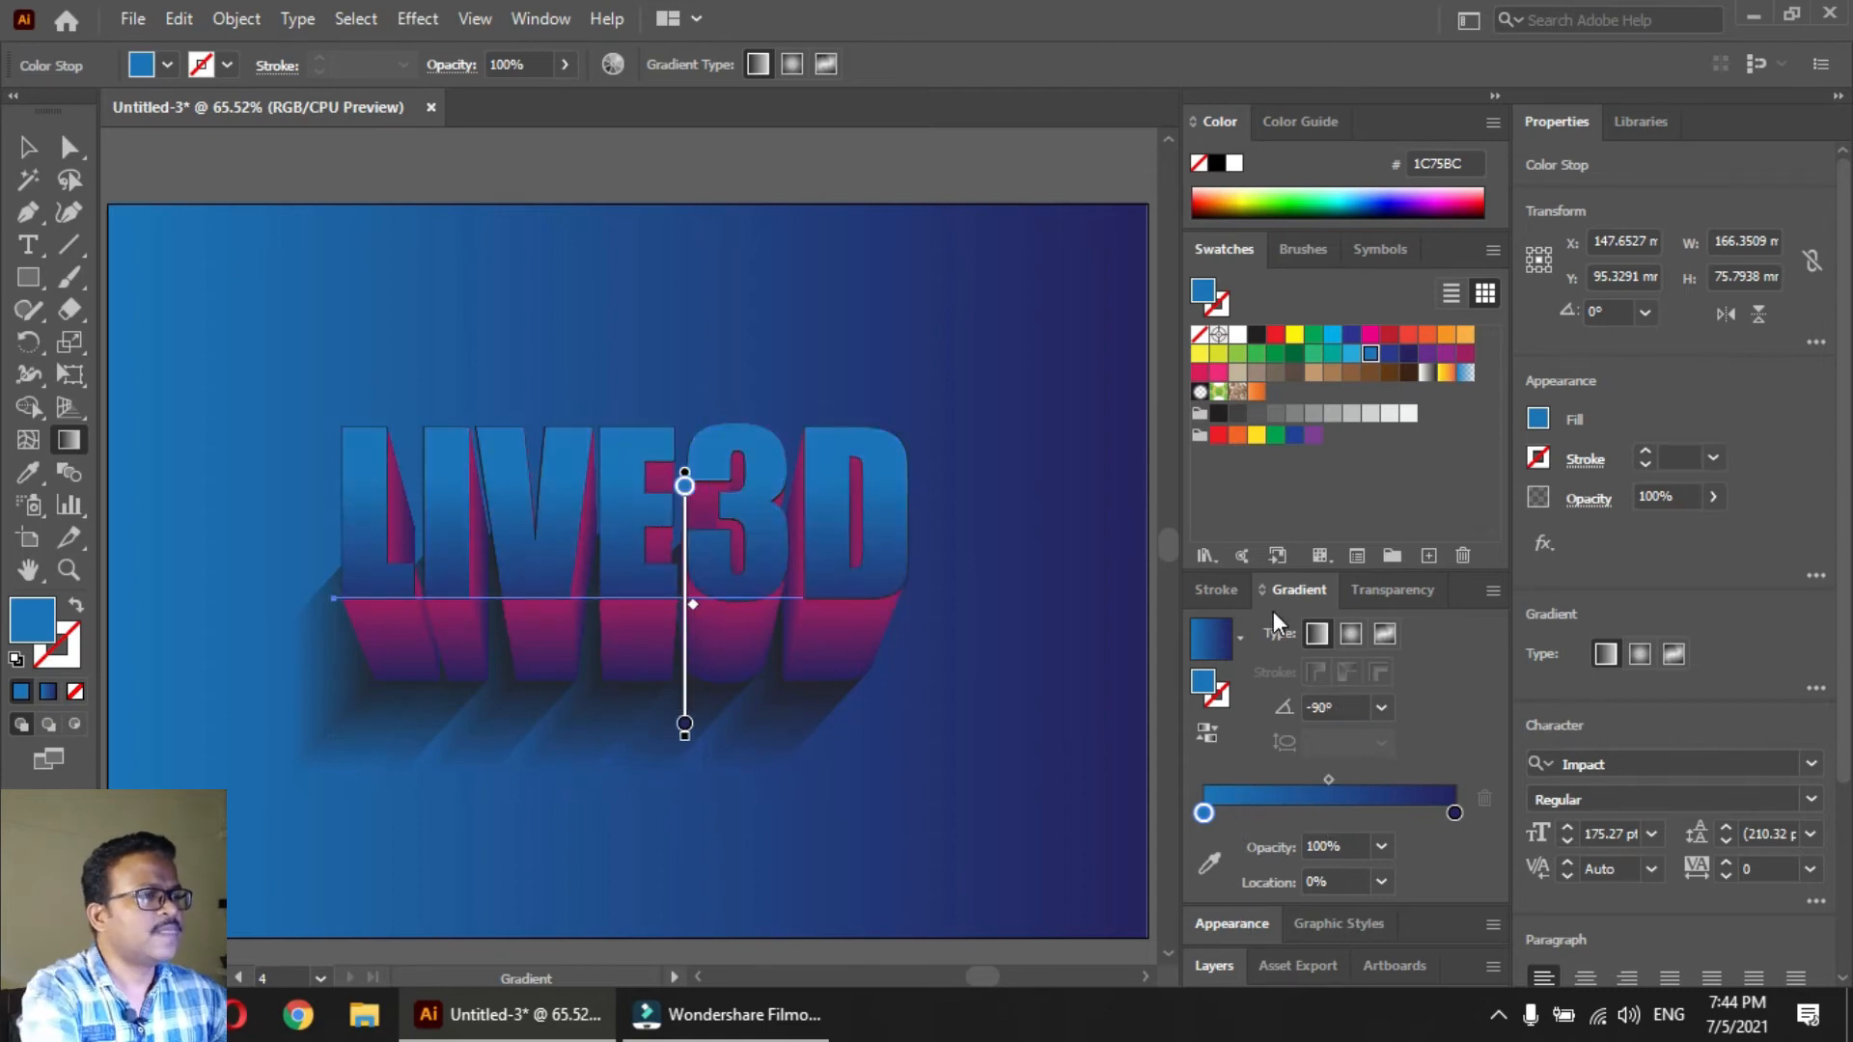
Delete the extra upper fill from the front text's appearance, keeping the remaining gradient fill
click(1229, 922)
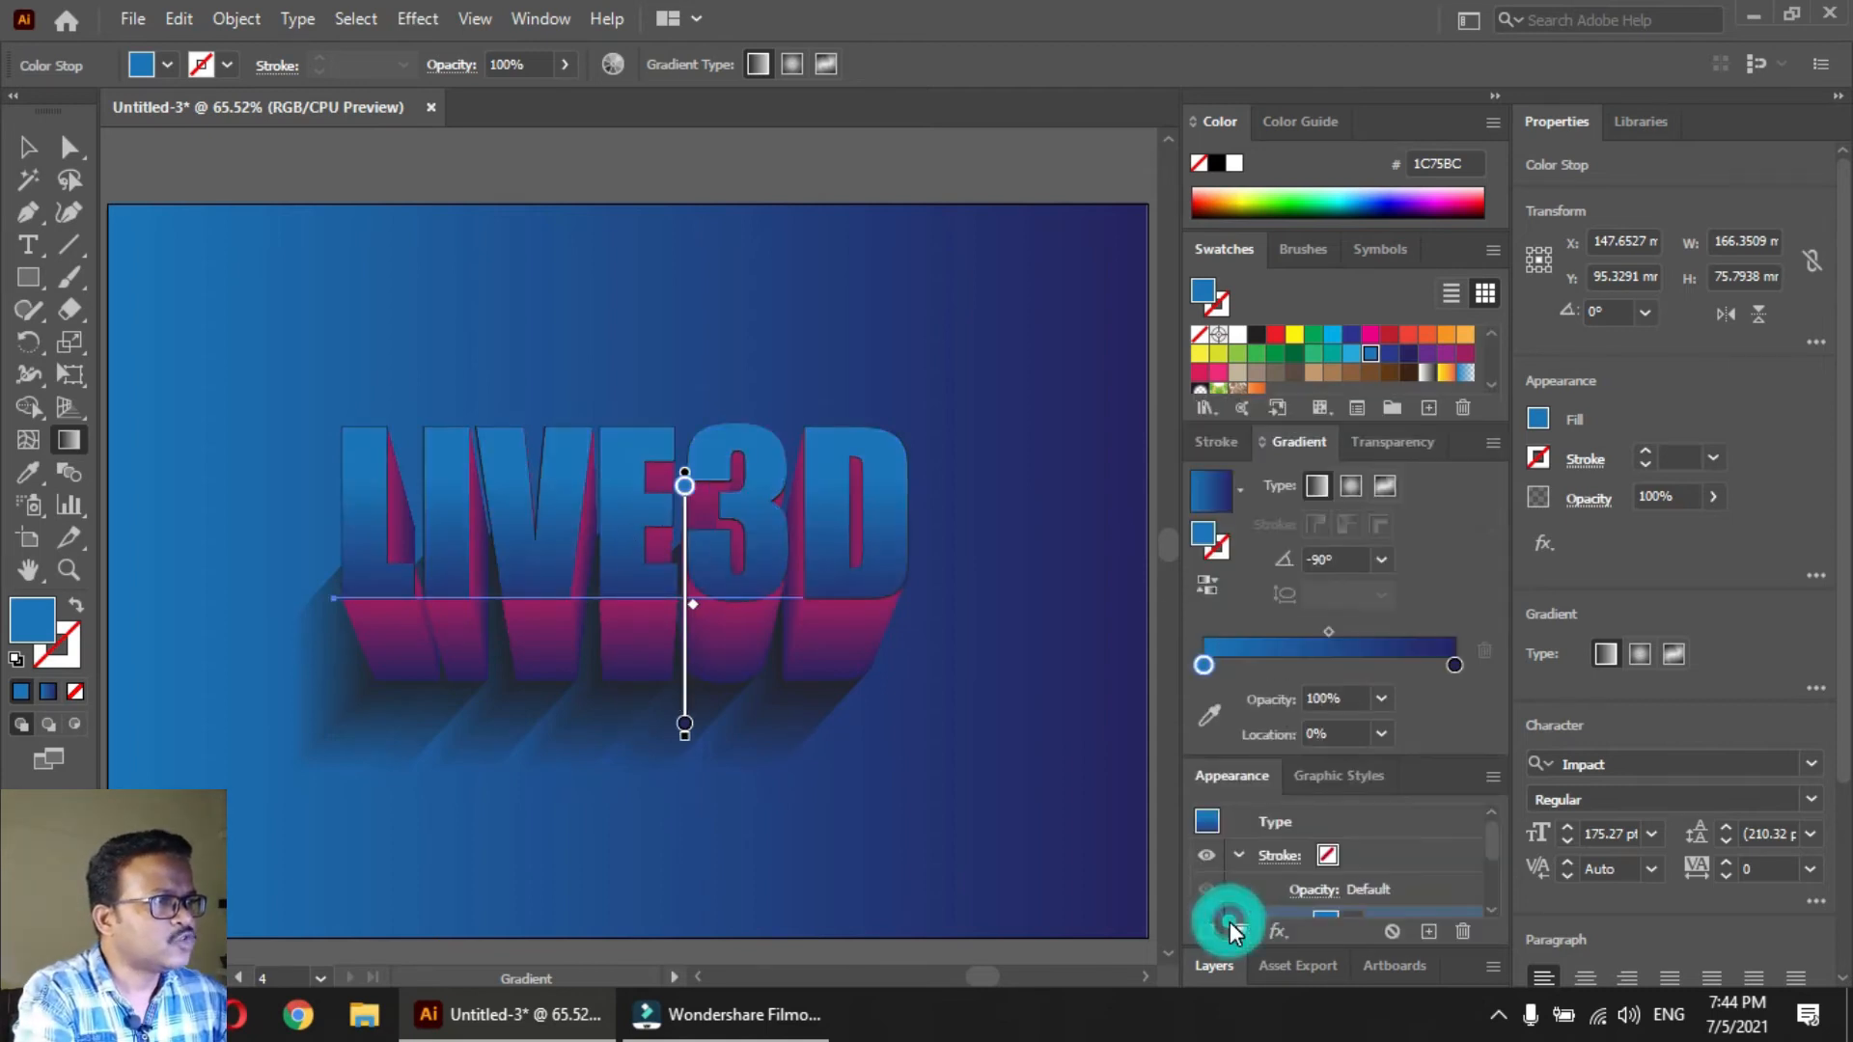
click(1243, 778)
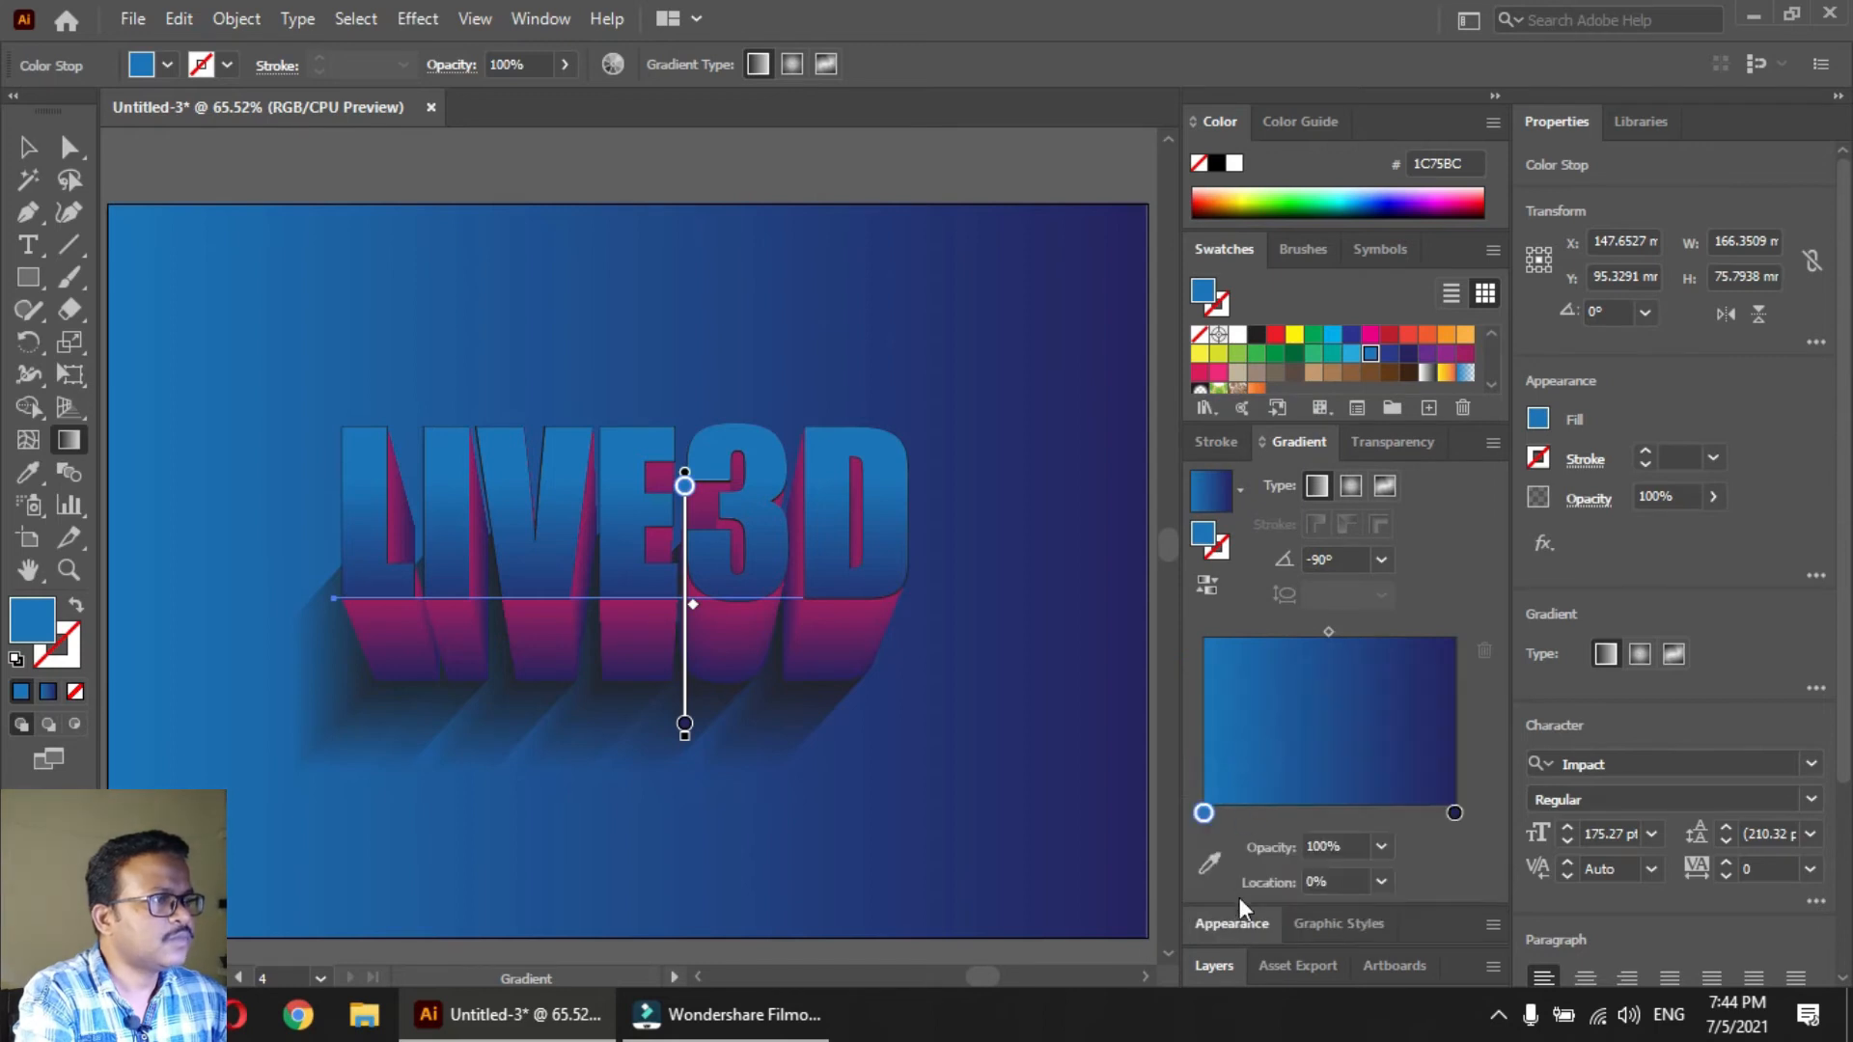
click(1231, 928)
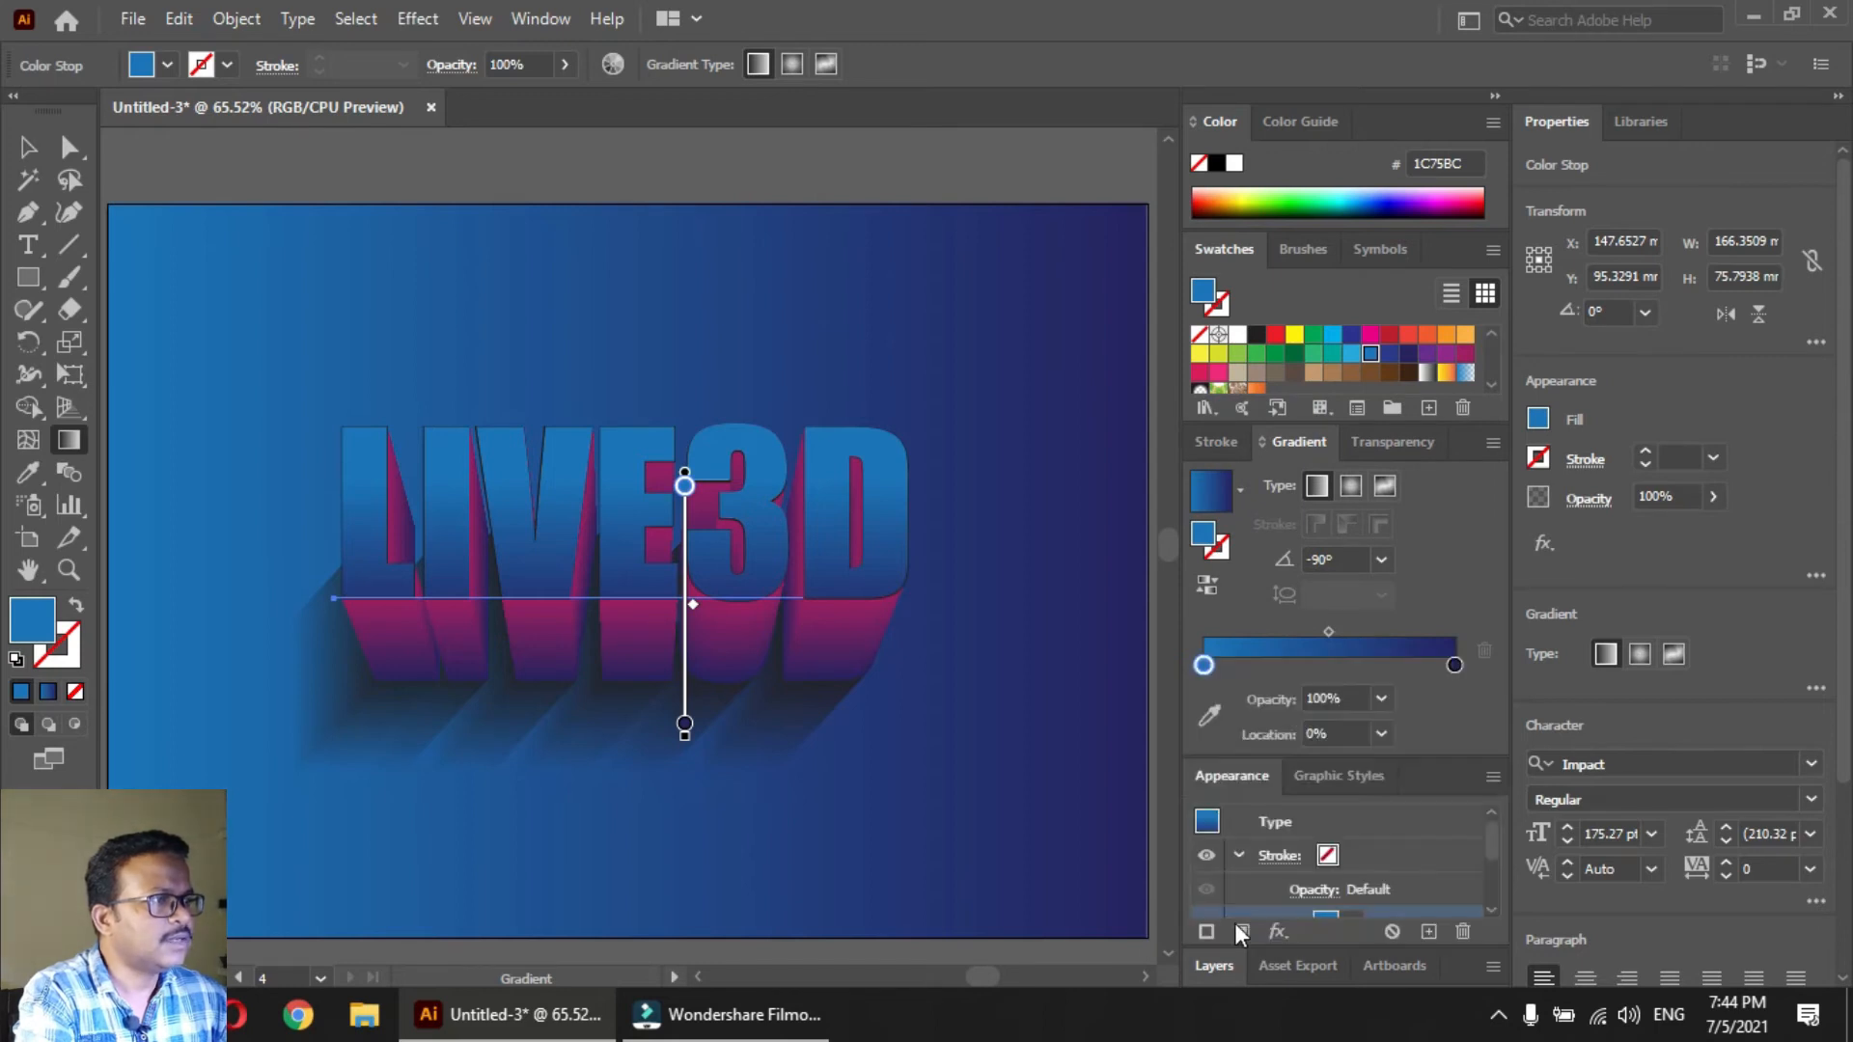
click(1294, 441)
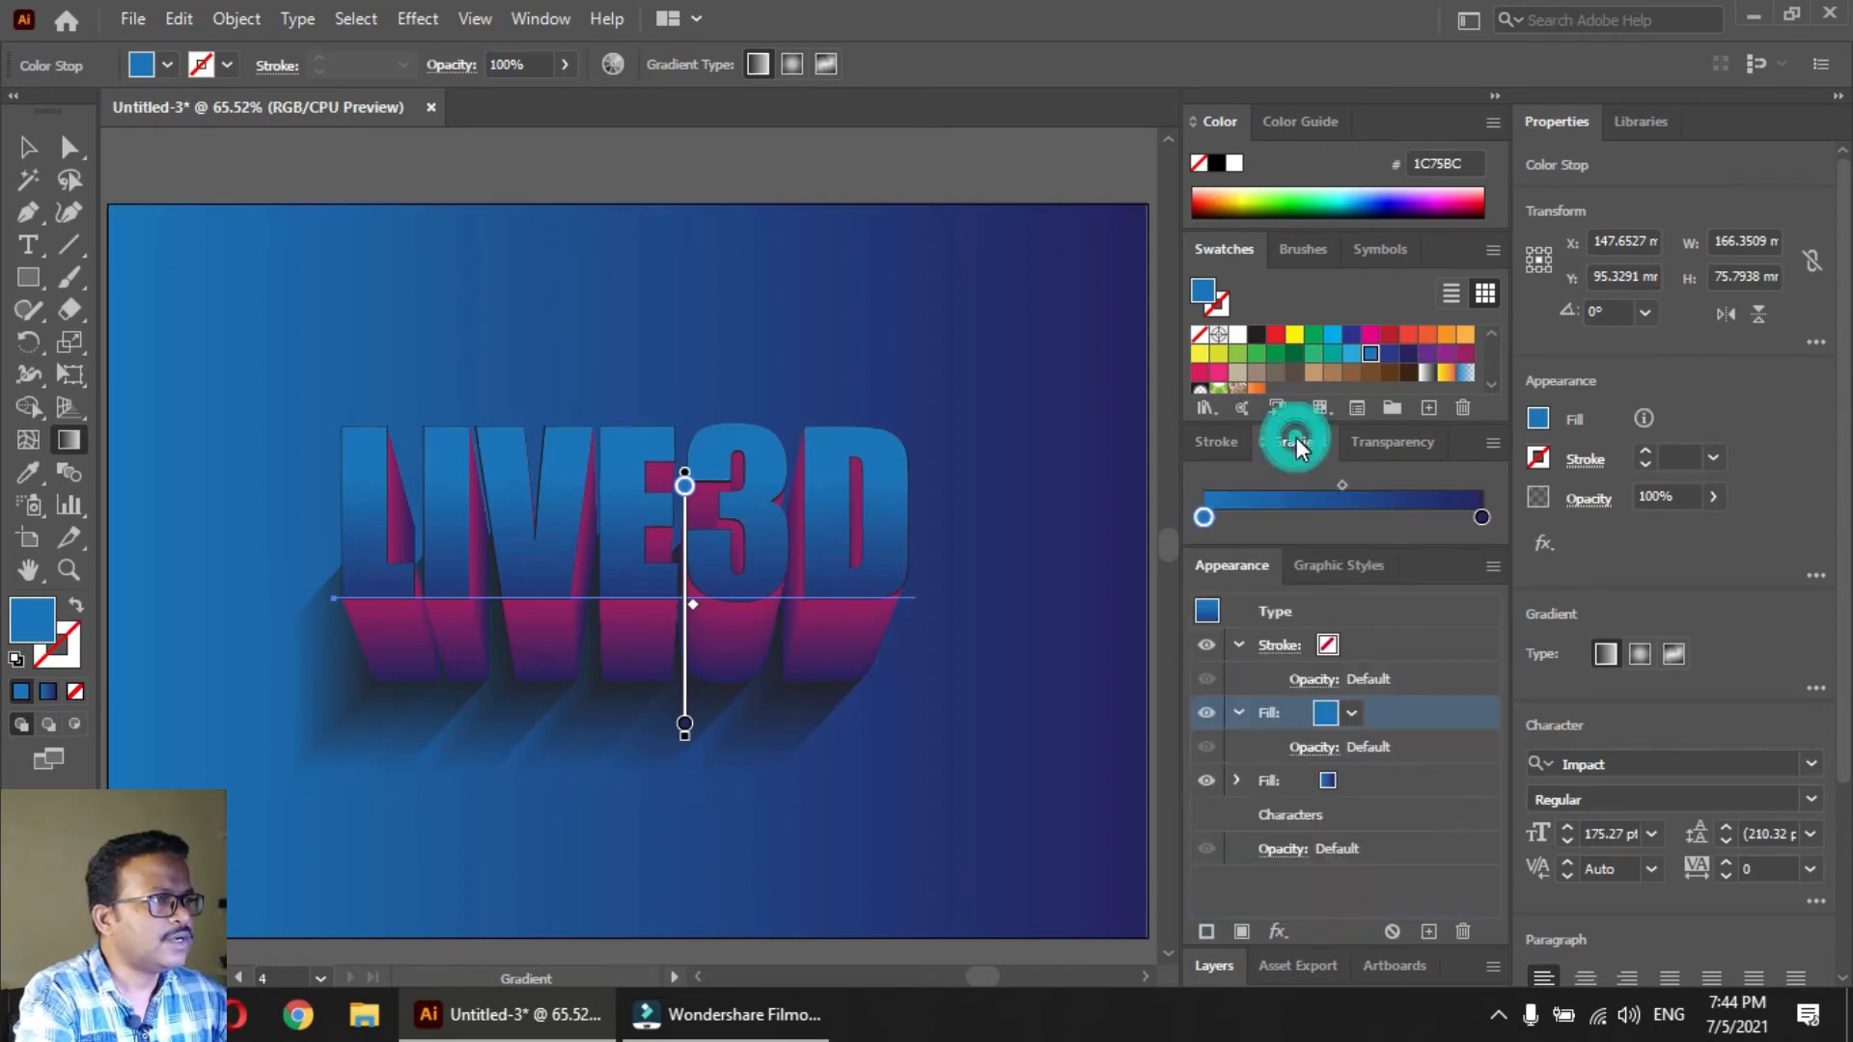
click(1240, 645)
click(1237, 677)
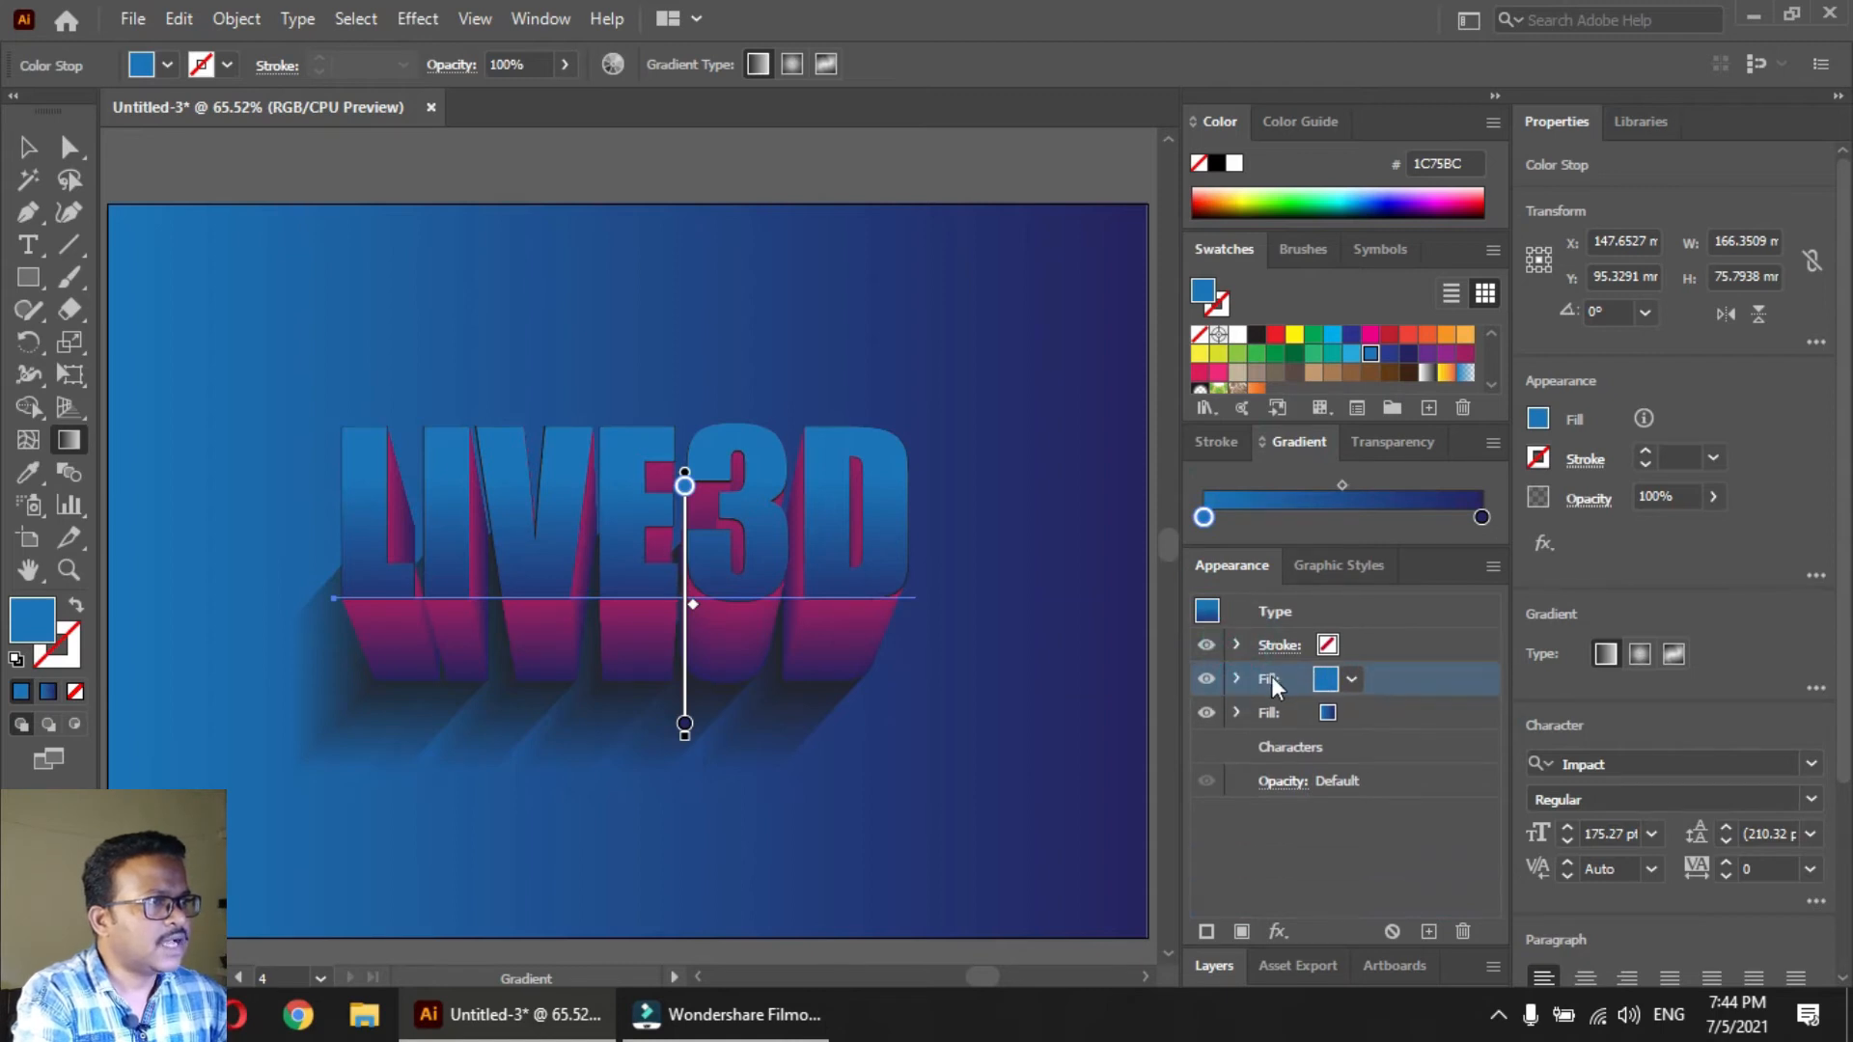
click(1406, 680)
click(1463, 931)
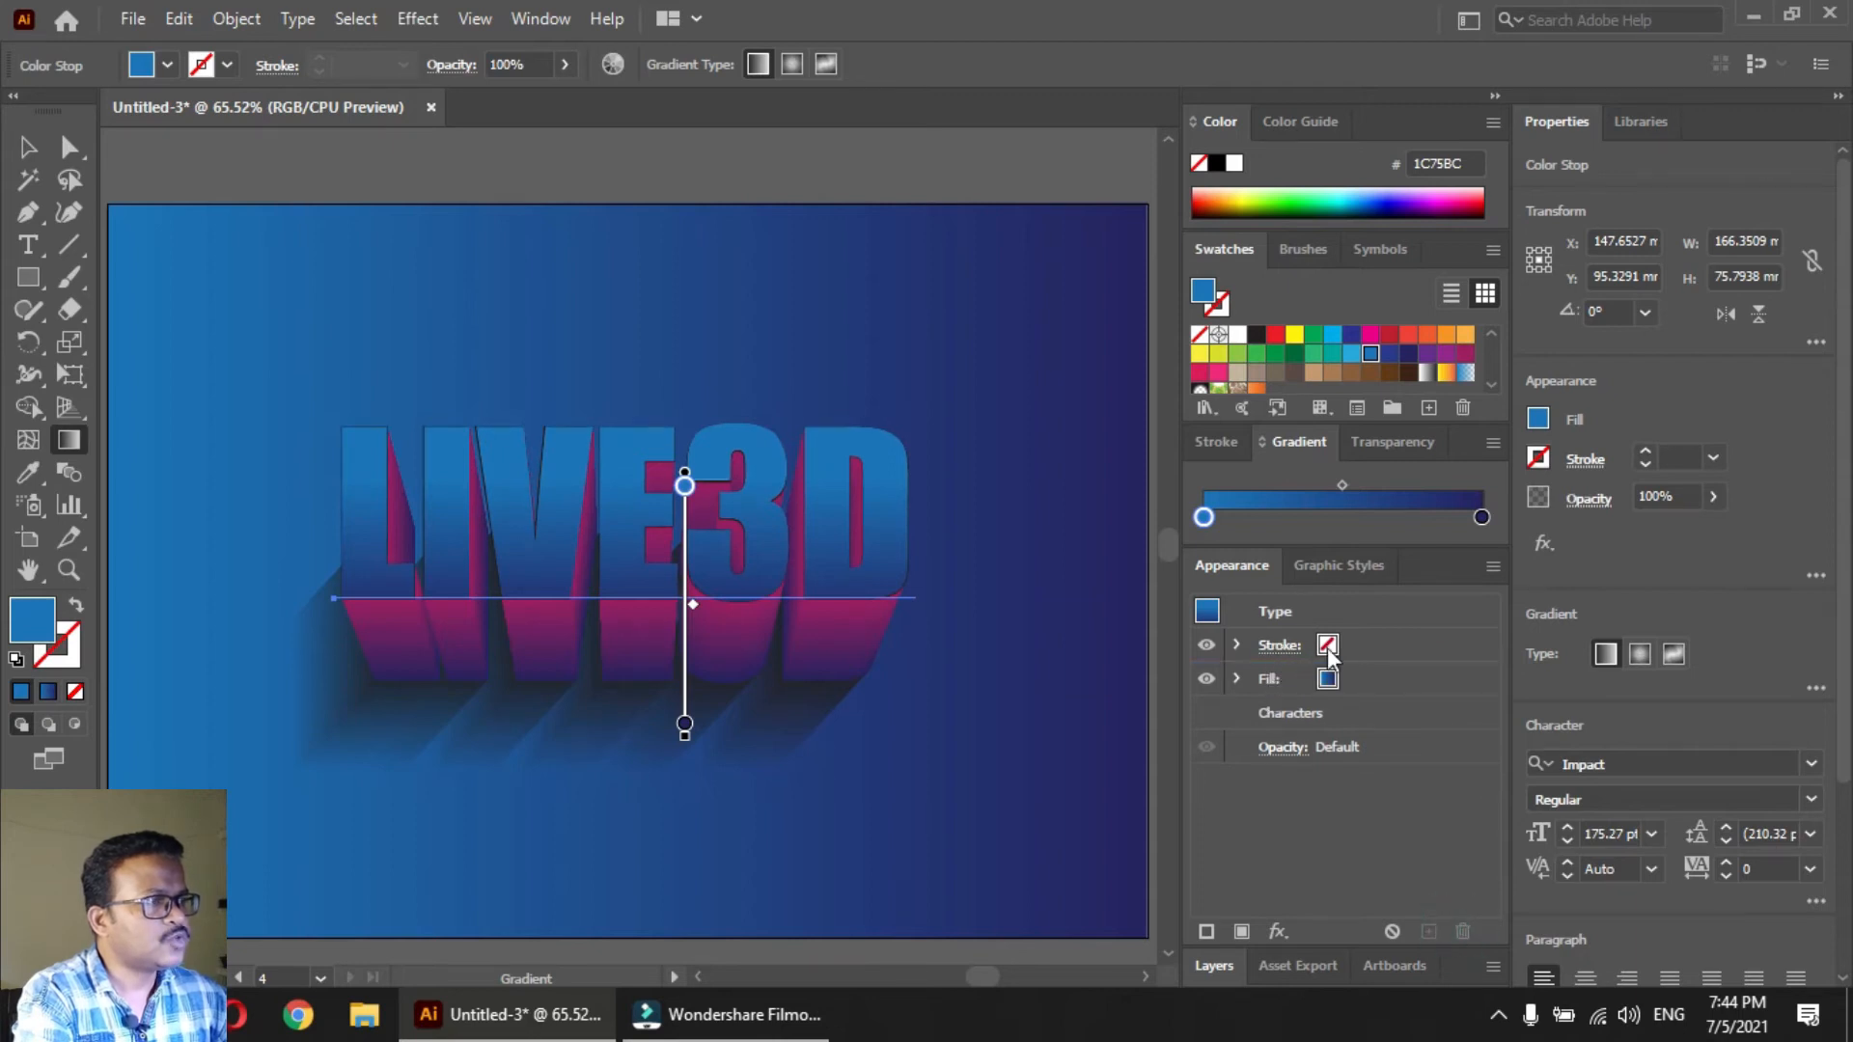
Give the front text a white stroke (FFFFFF) with a weight of 6 pt
click(1328, 646)
click(1352, 644)
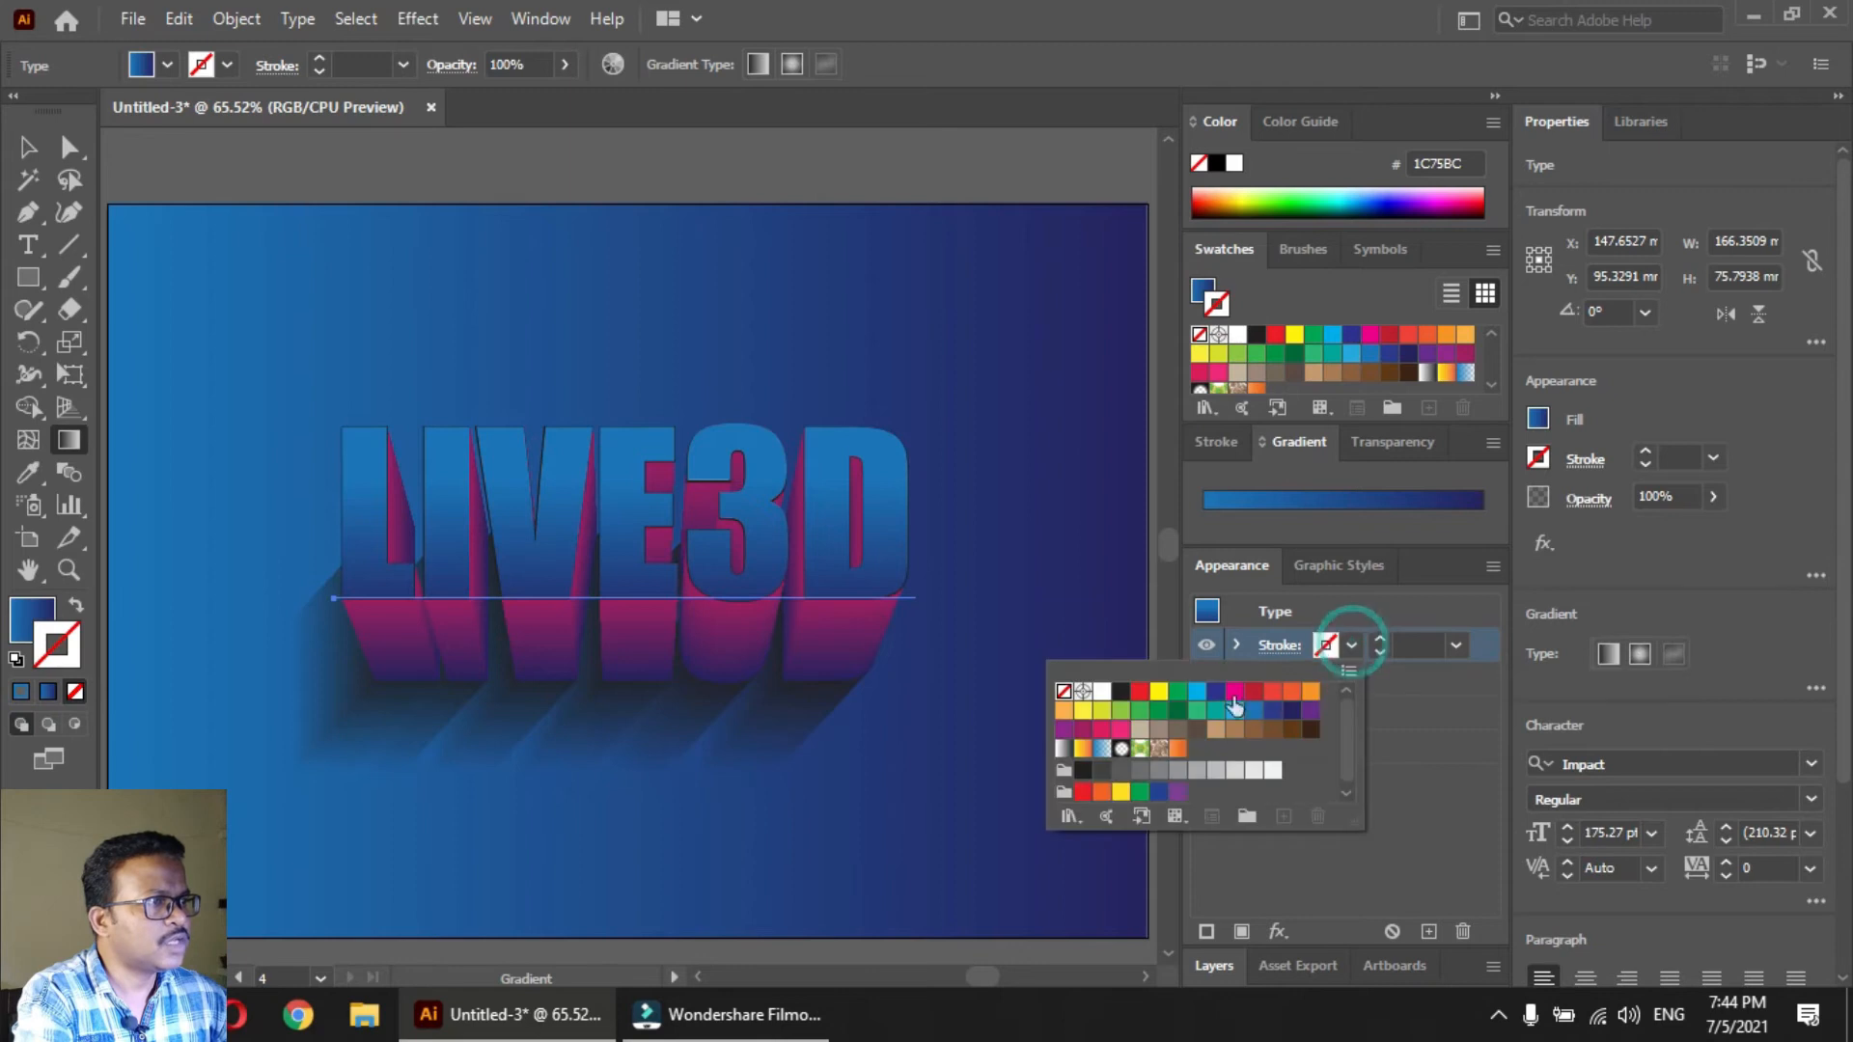
click(1102, 691)
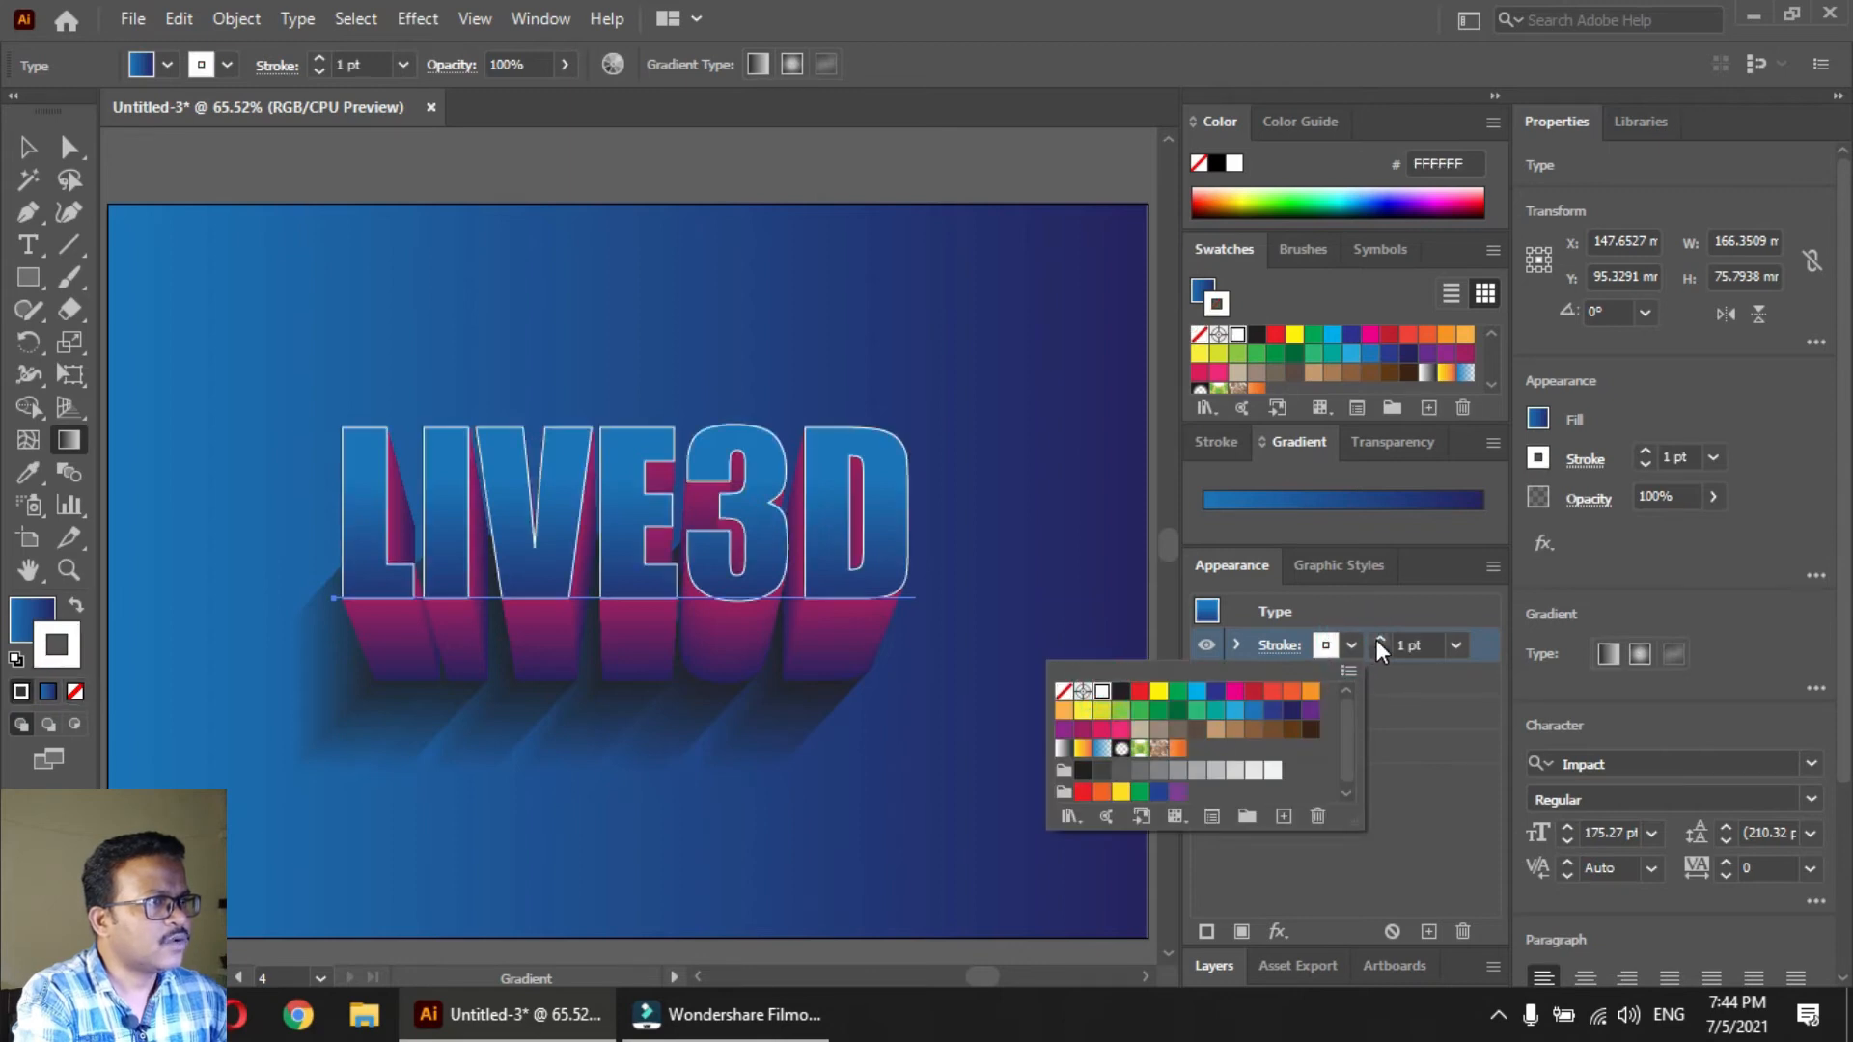
click(1381, 640)
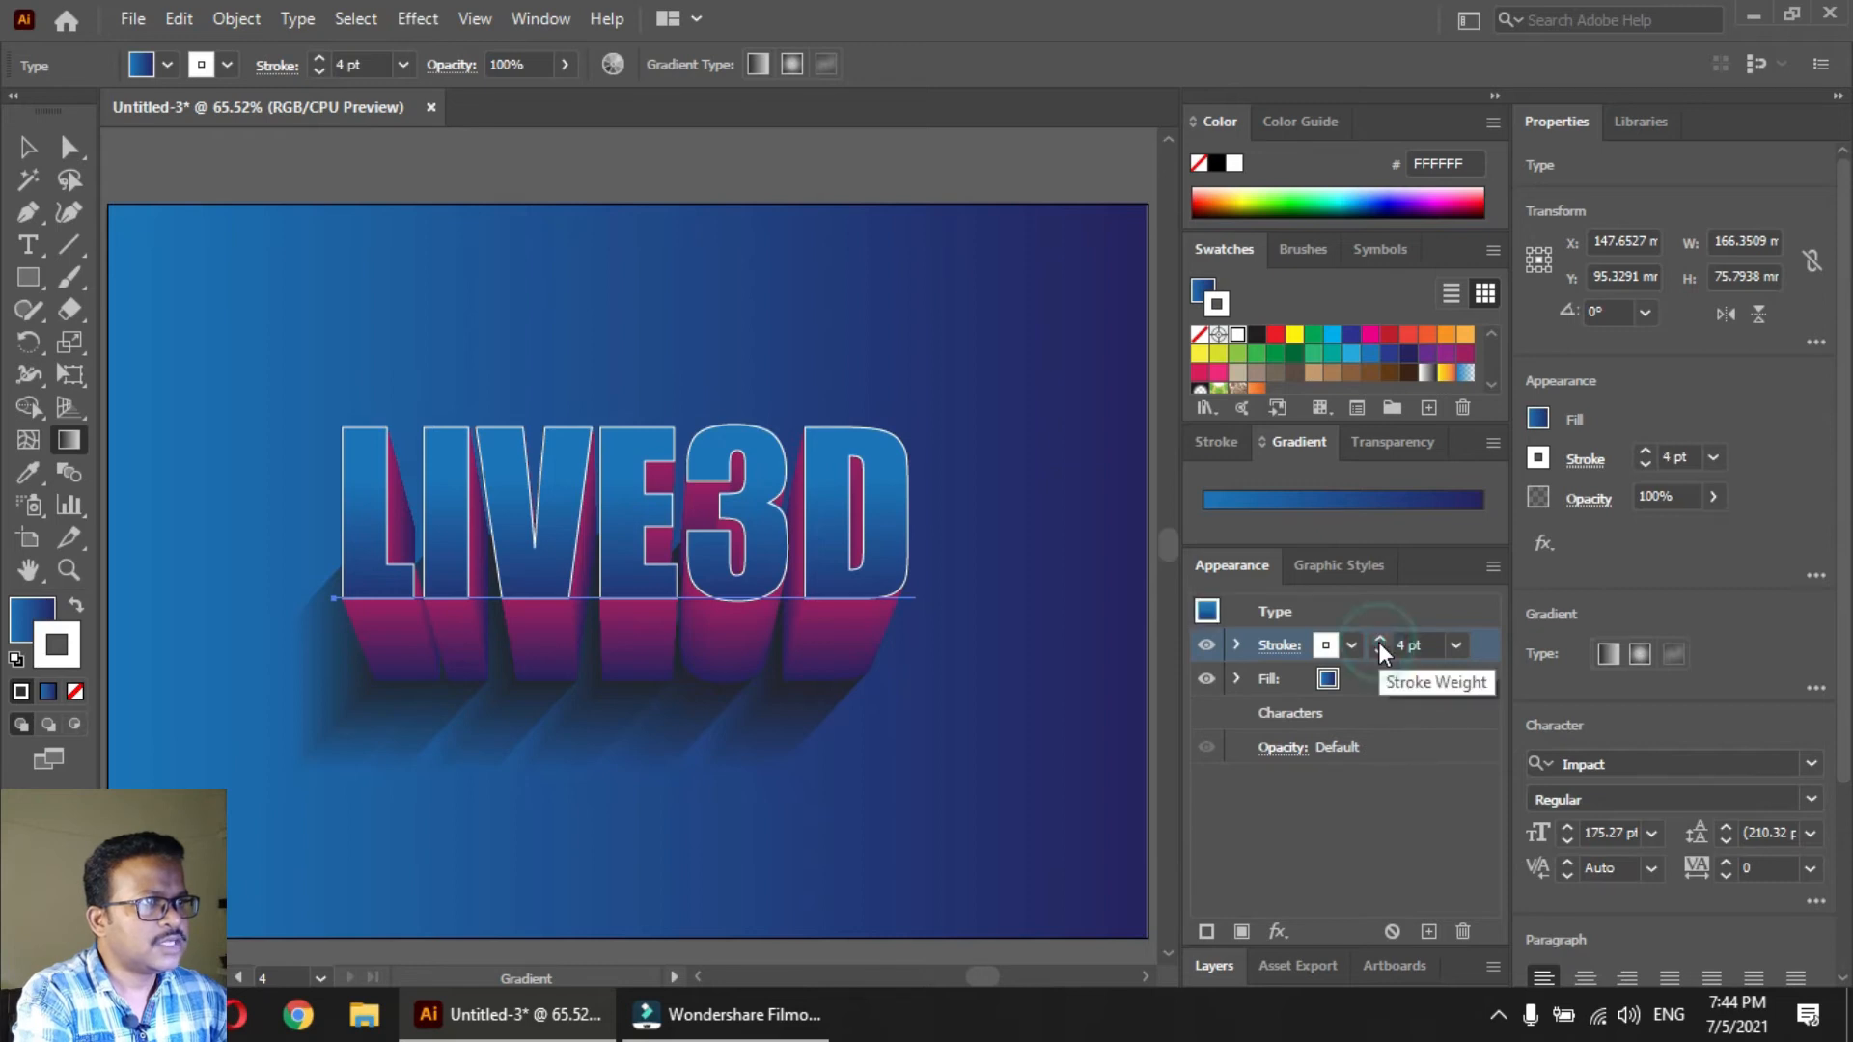
click(1378, 641)
click(1378, 641)
click(1378, 641)
click(1379, 641)
click(1378, 640)
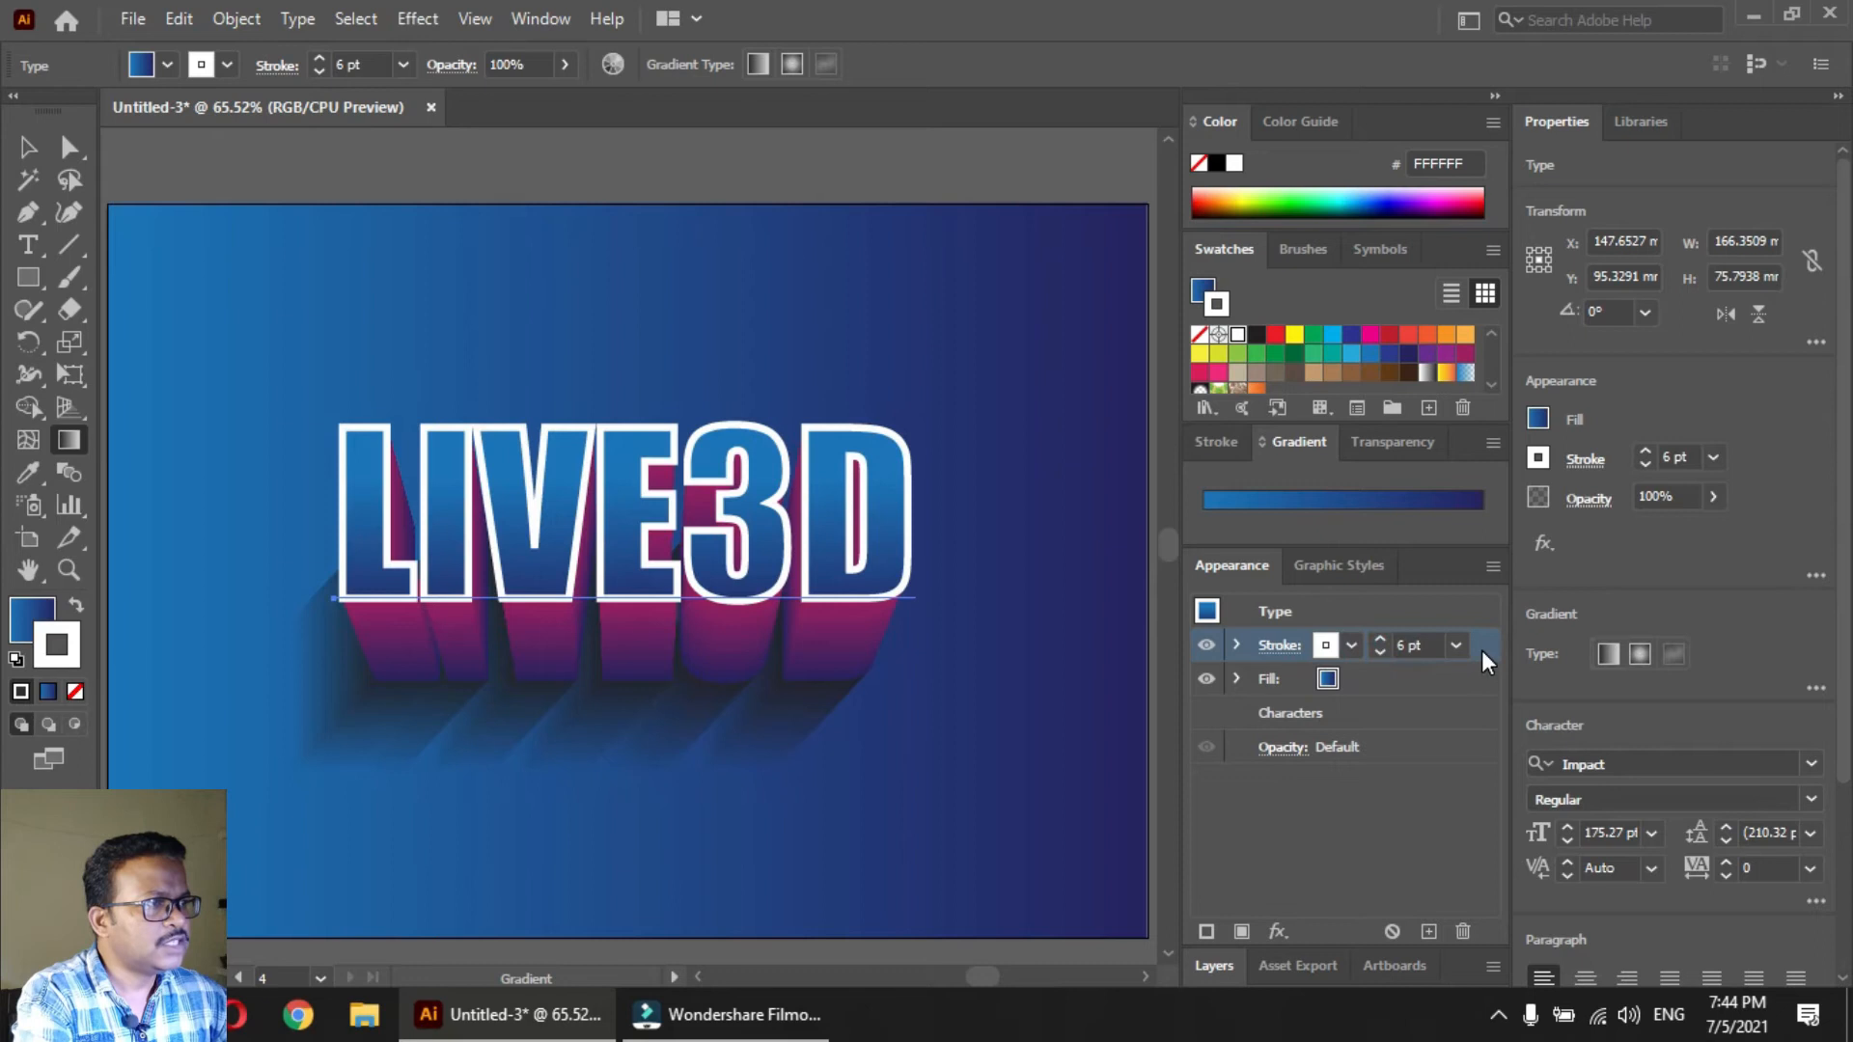
Place the front text's white stroke below its fill in the stacking order and set the stroke weight to 3 pt
drag(1485, 649, 1481, 693)
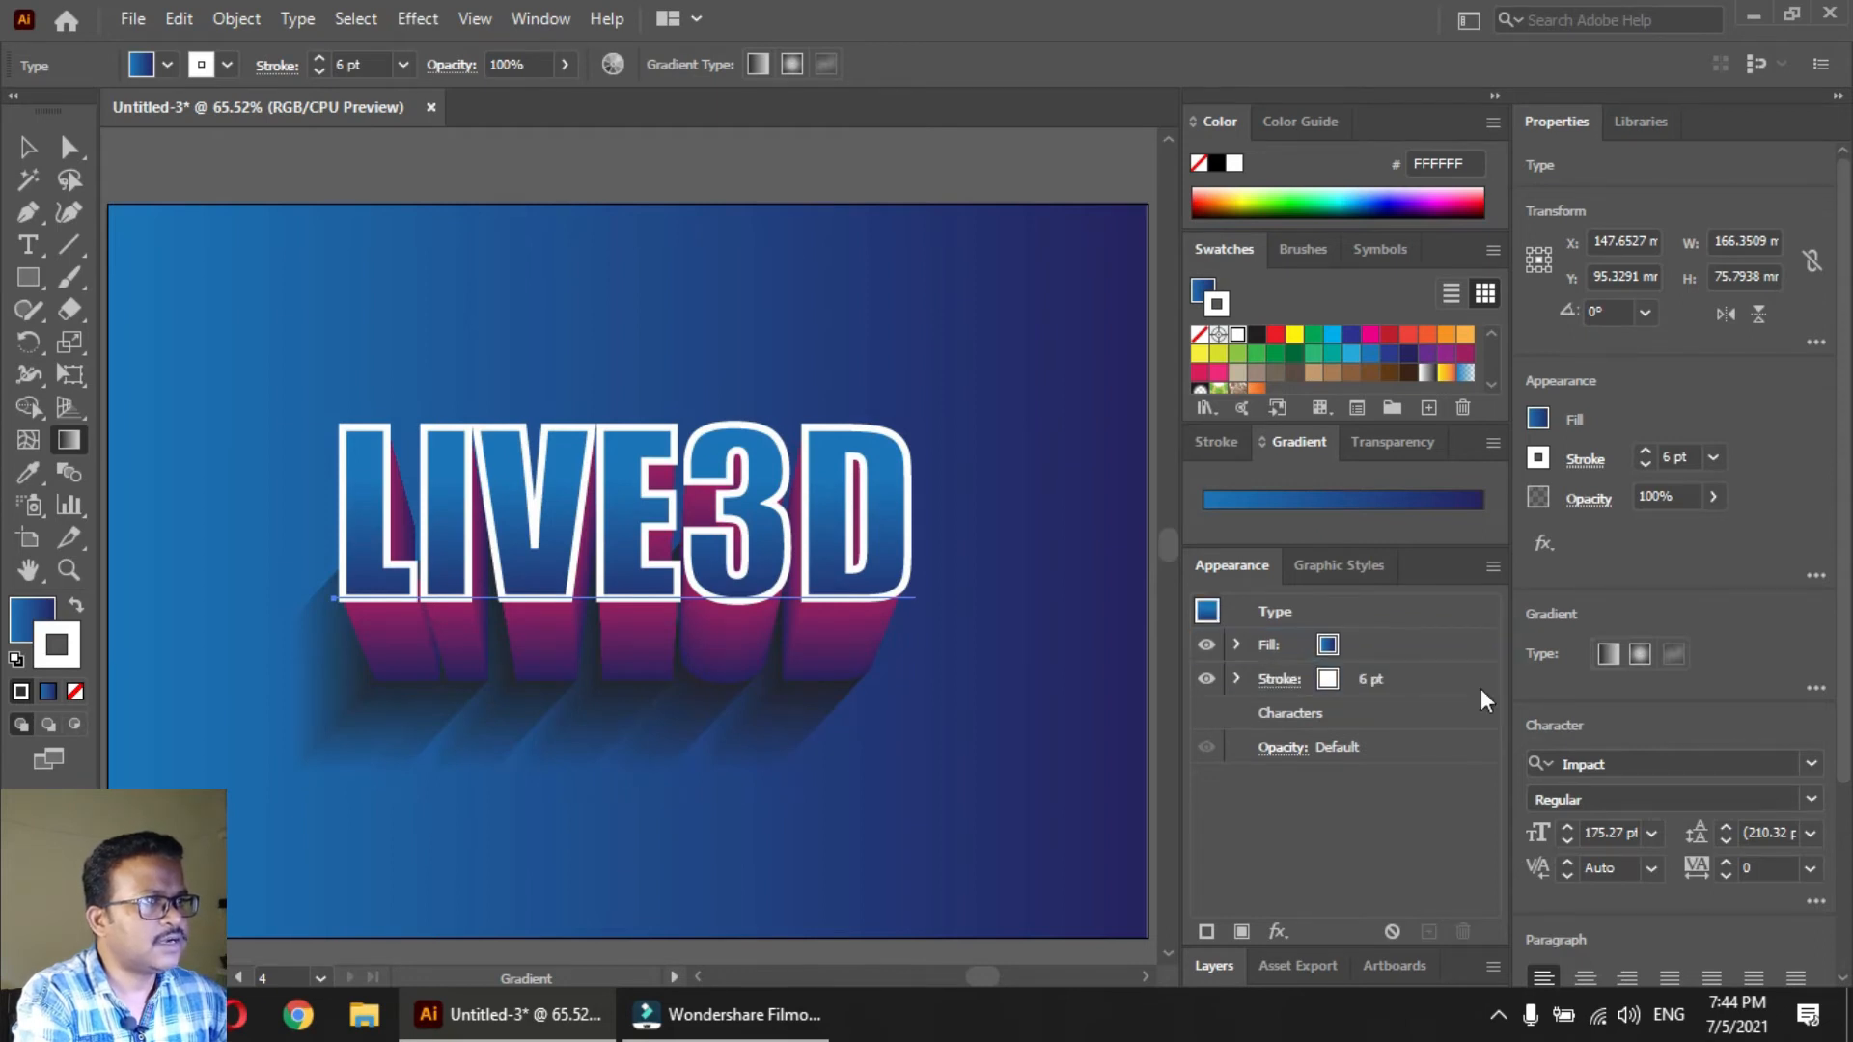
click(1389, 686)
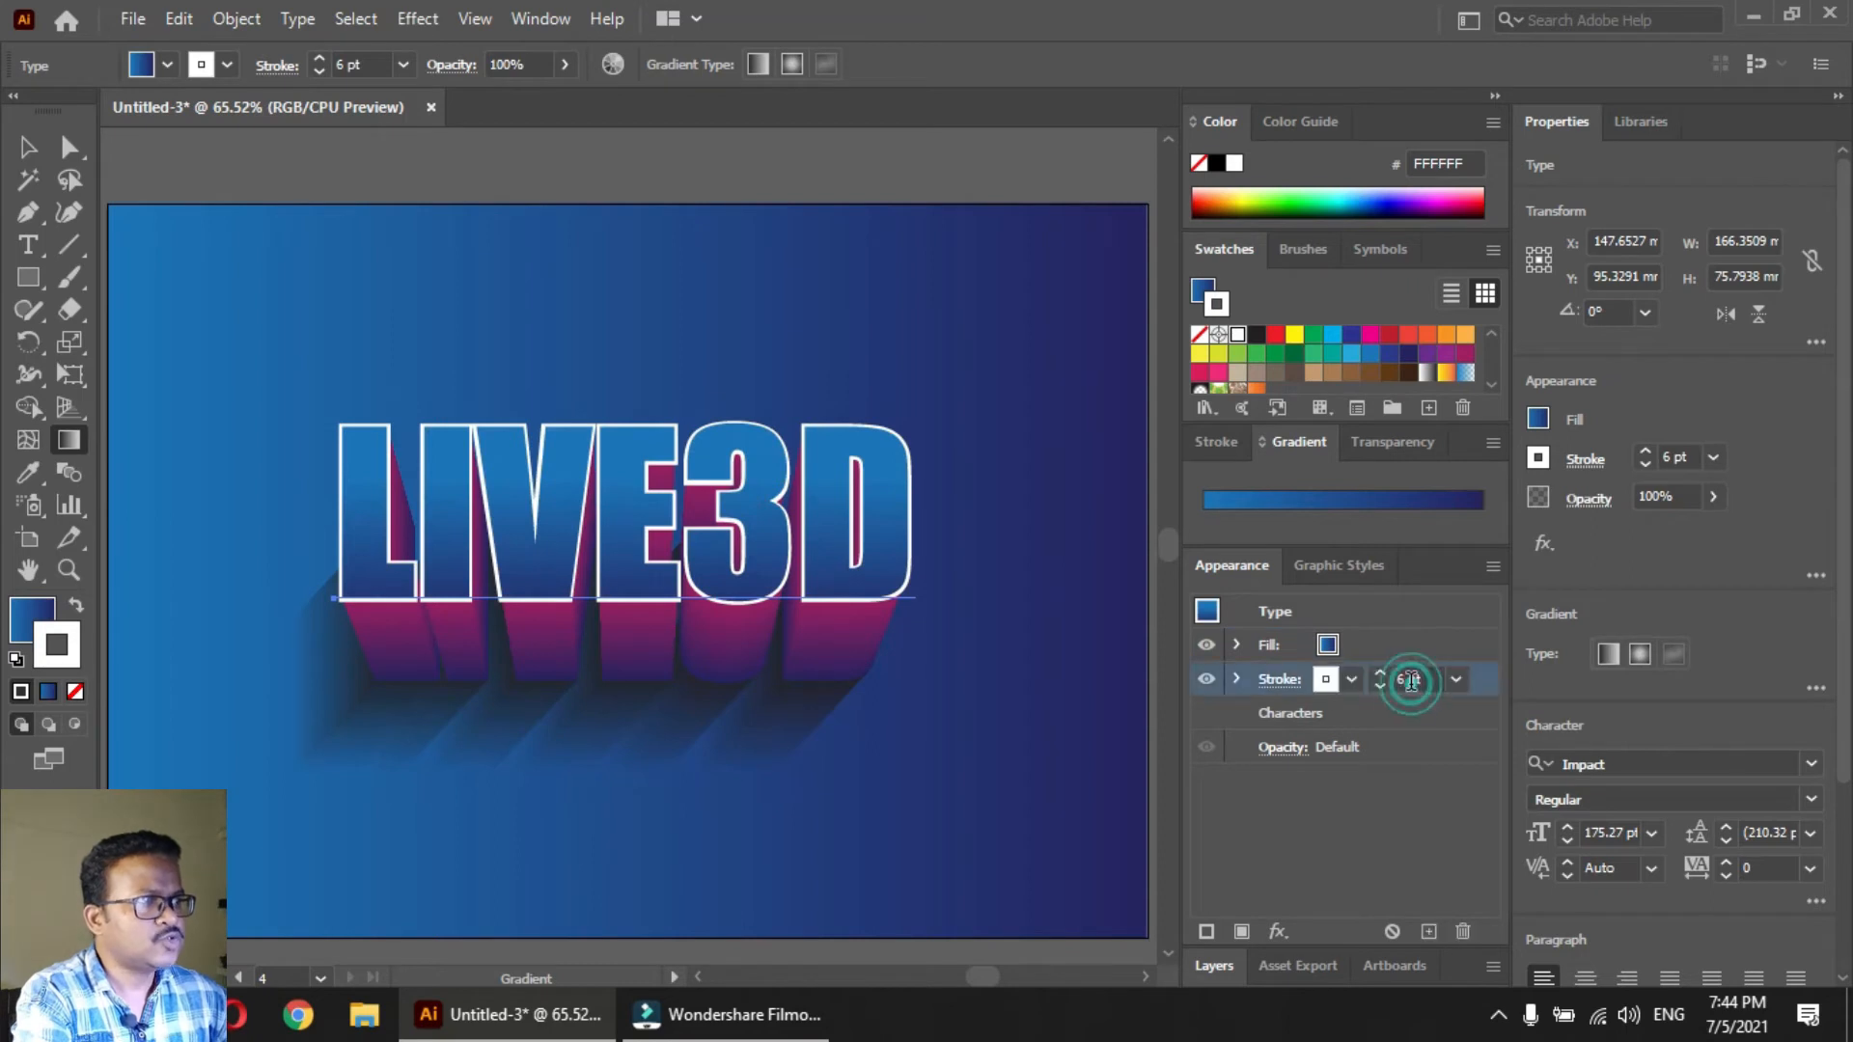
click(1381, 687)
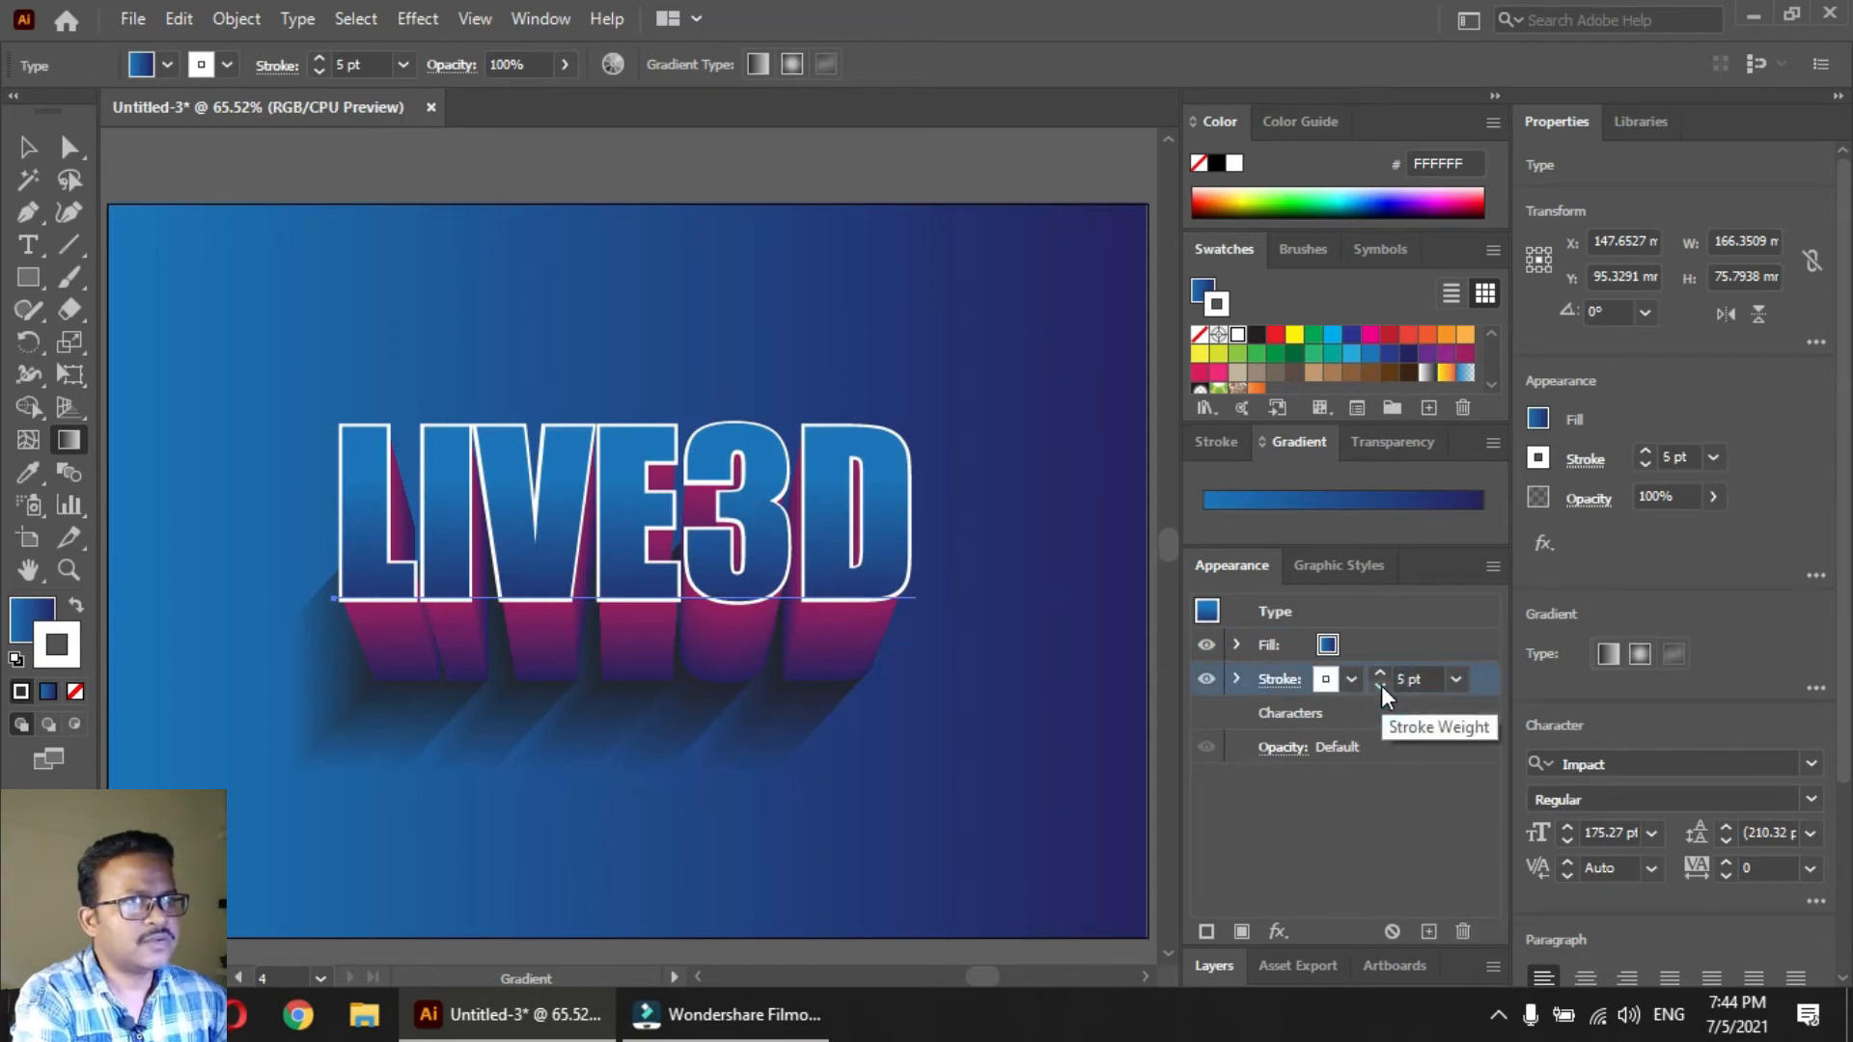
click(1381, 686)
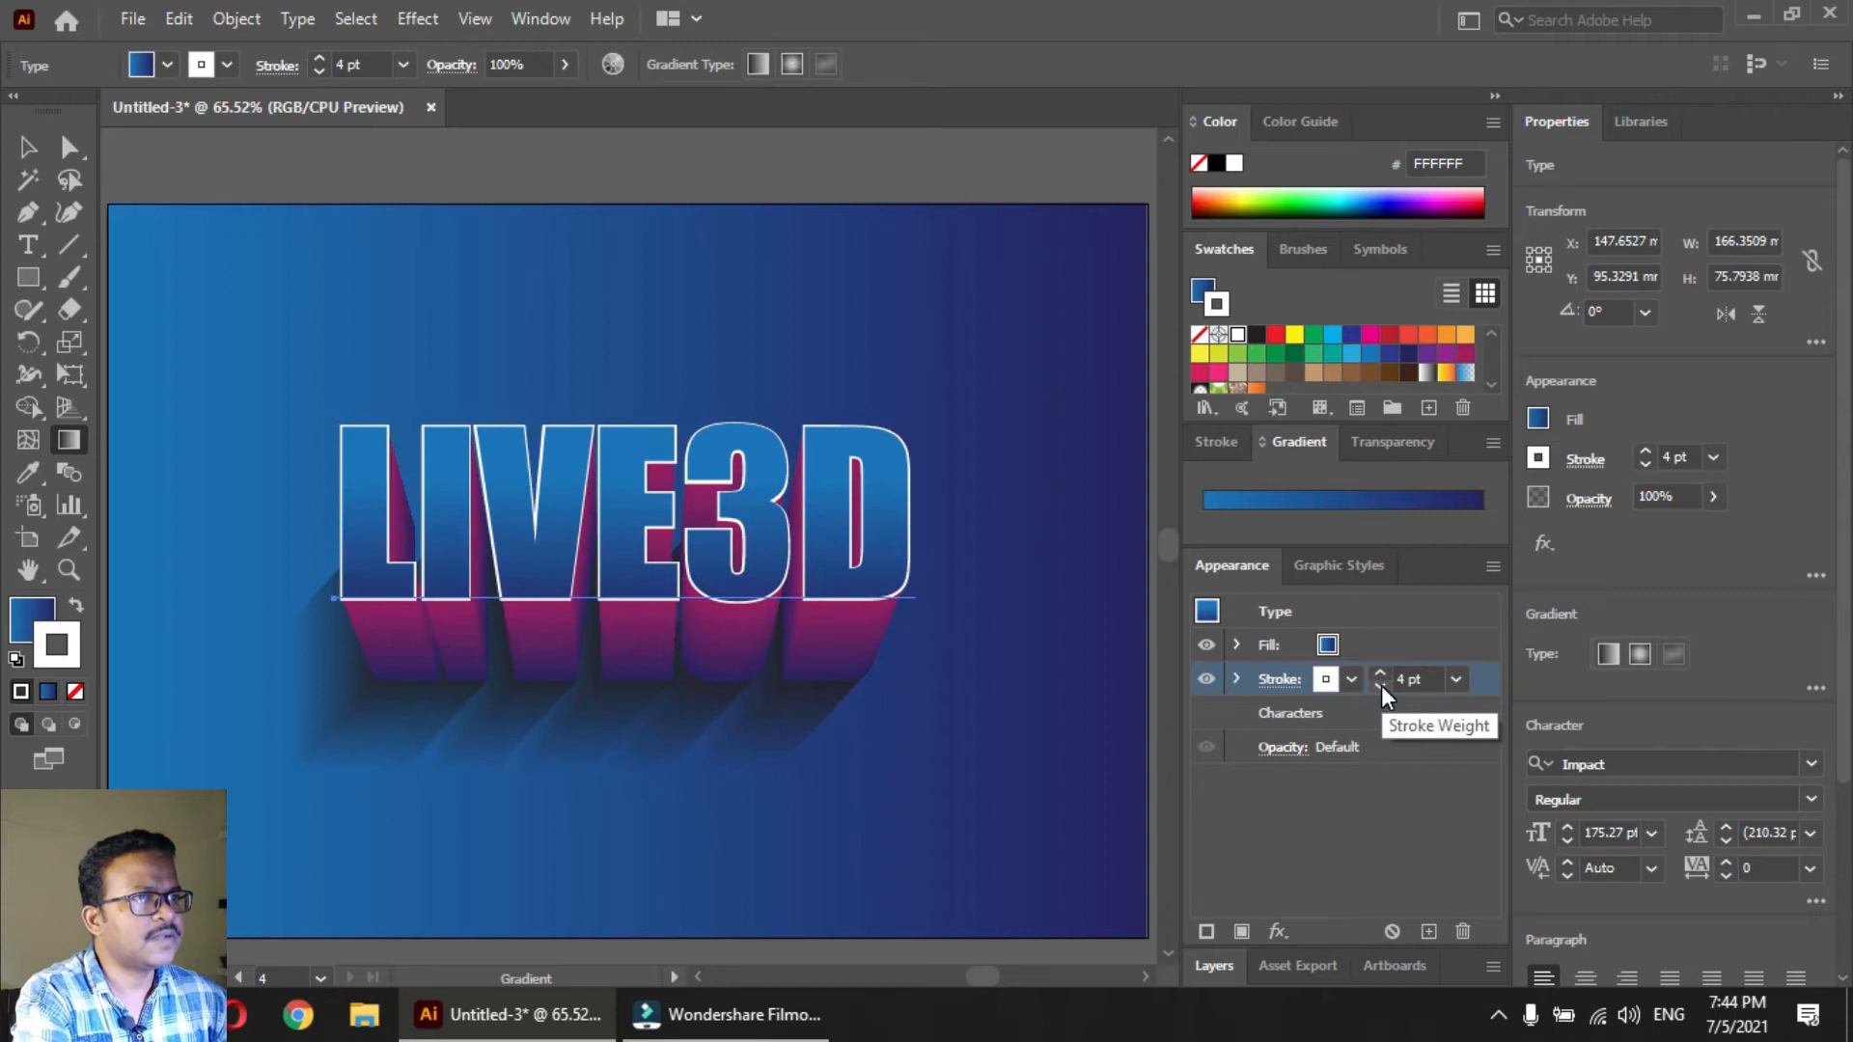
click(1381, 685)
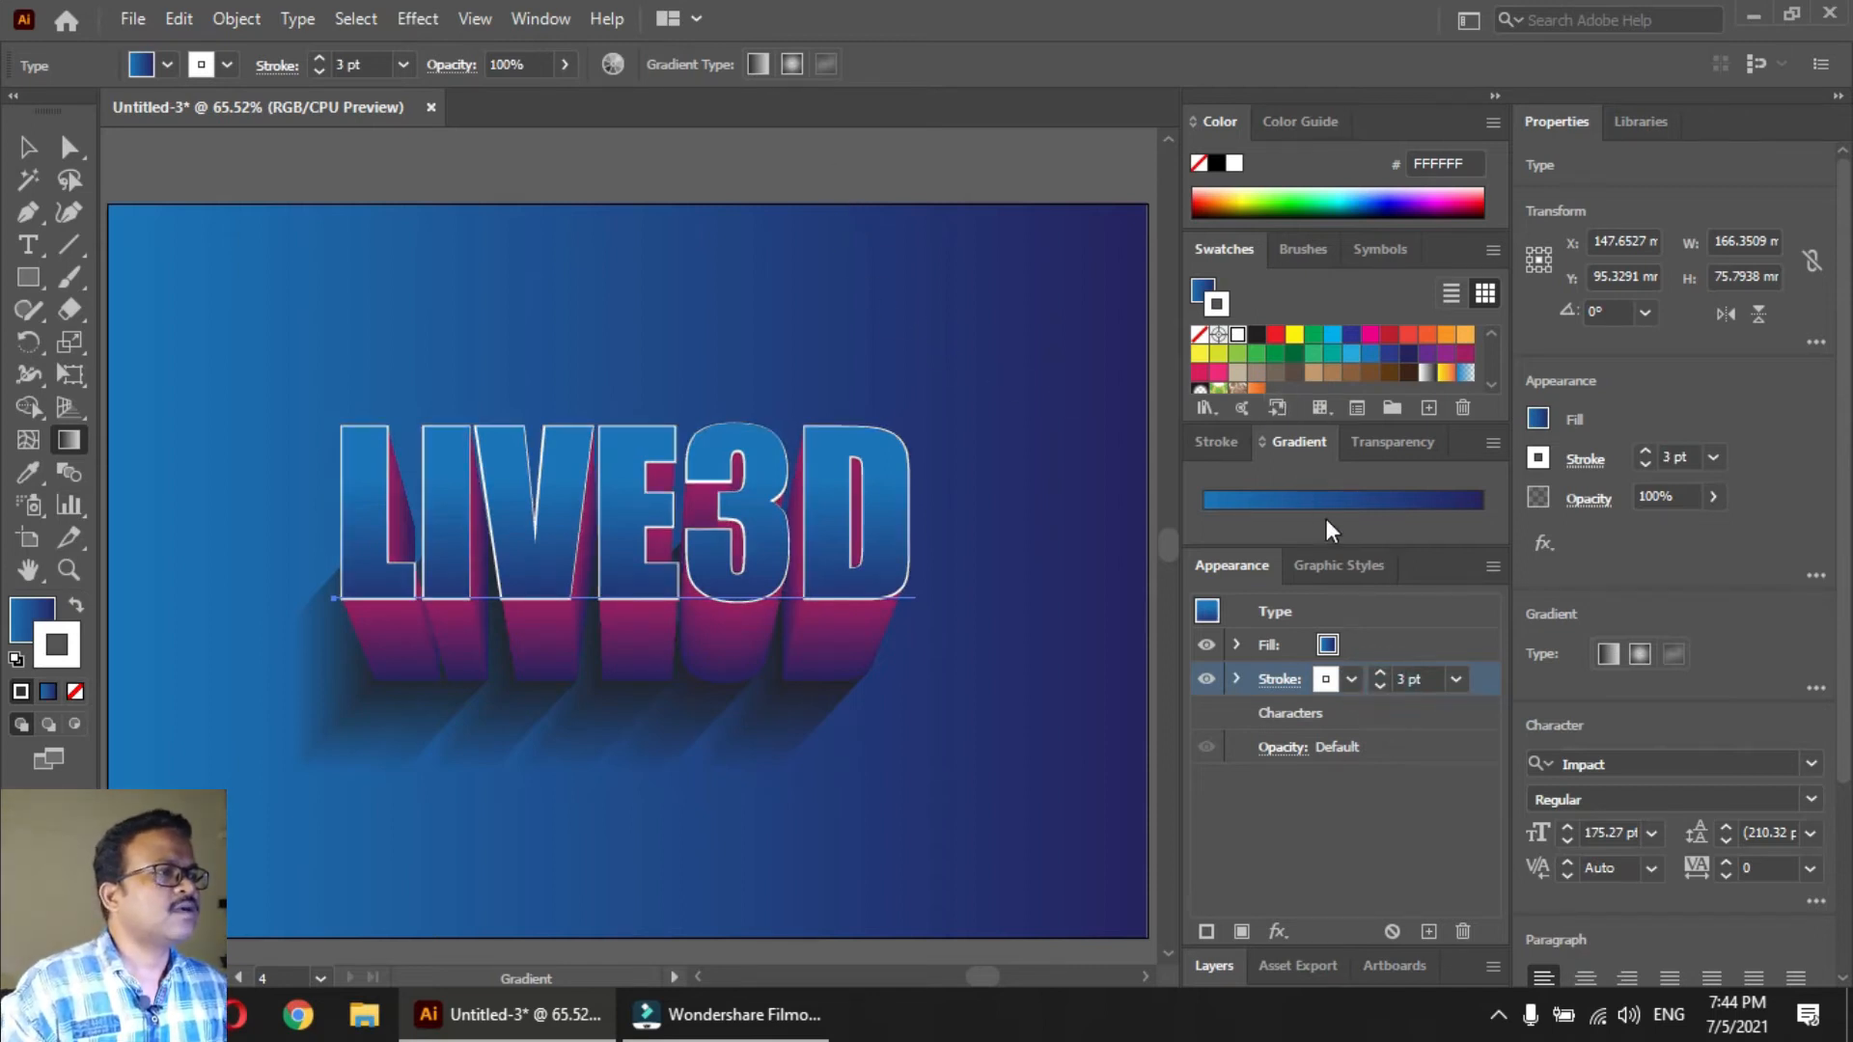
Recolor the light starting stop of the front text's gradient to cyan (00AEEF) and deselect the text
click(1203, 290)
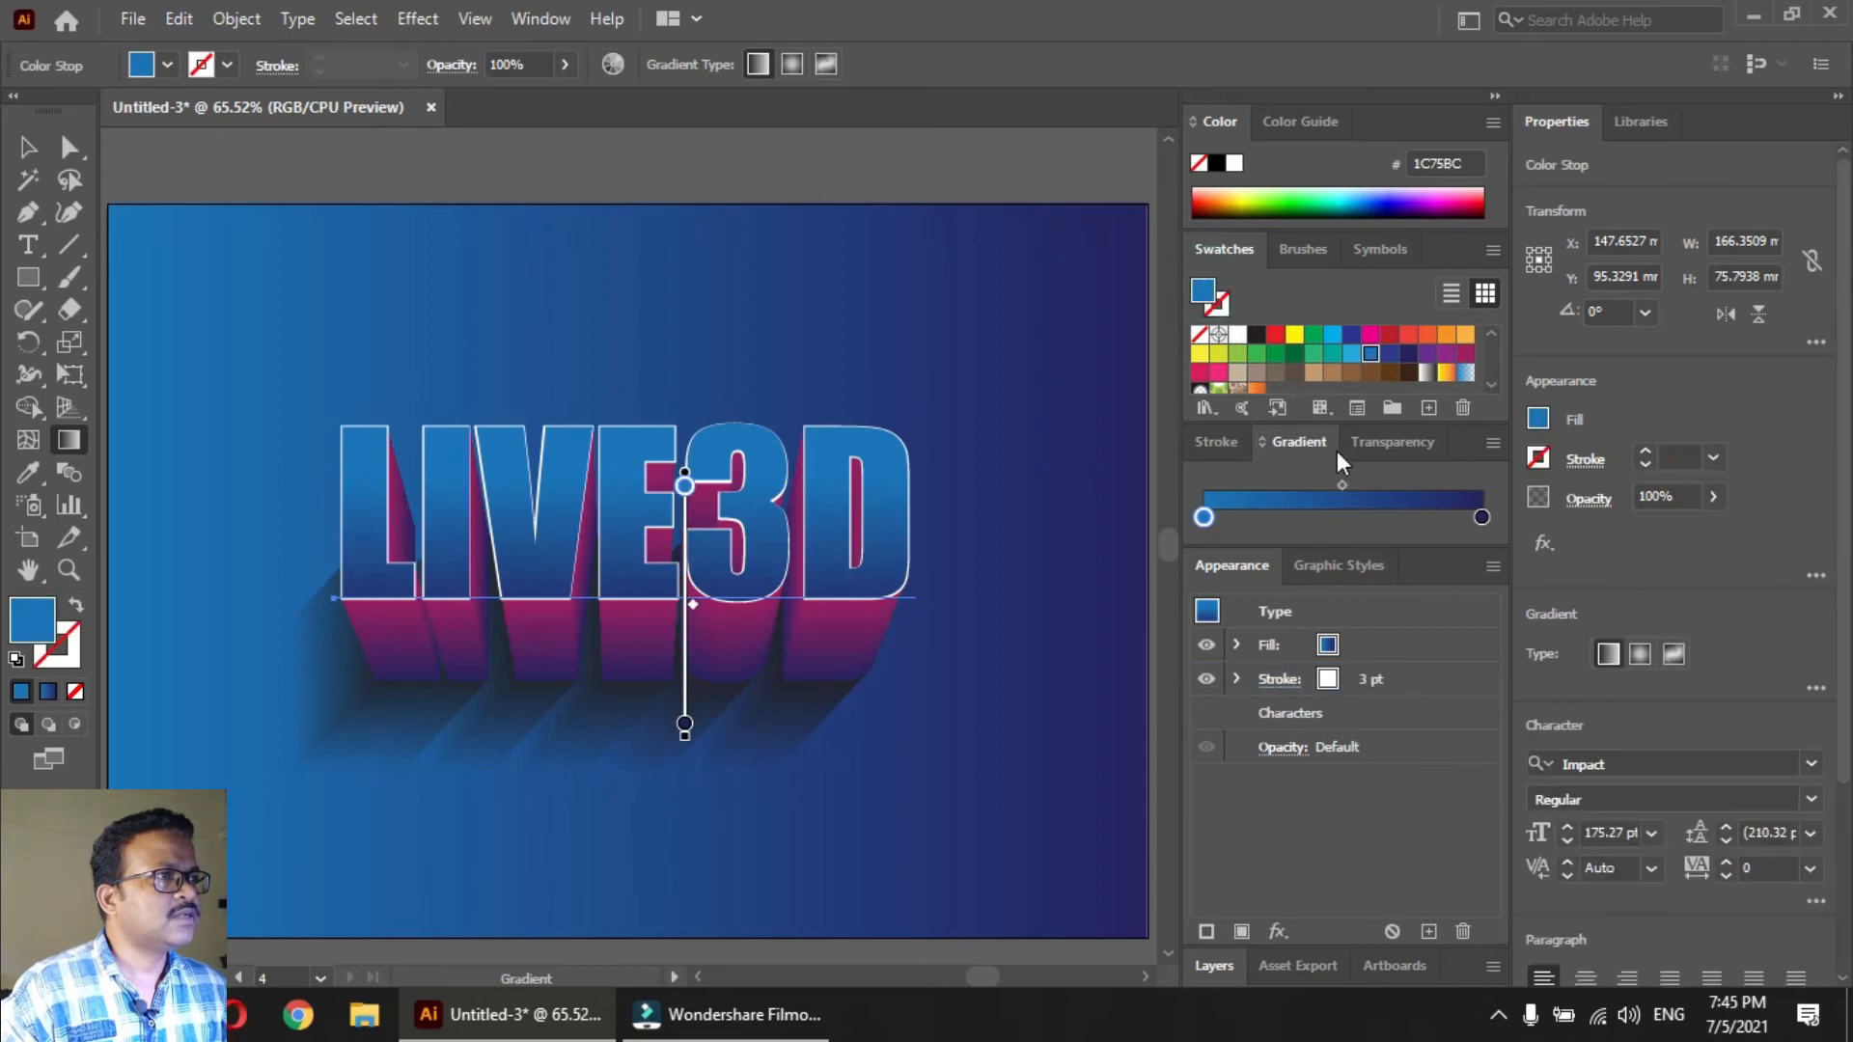
scroll(1331, 454, up, 2)
drag(1333, 335, 1208, 514)
key(v)
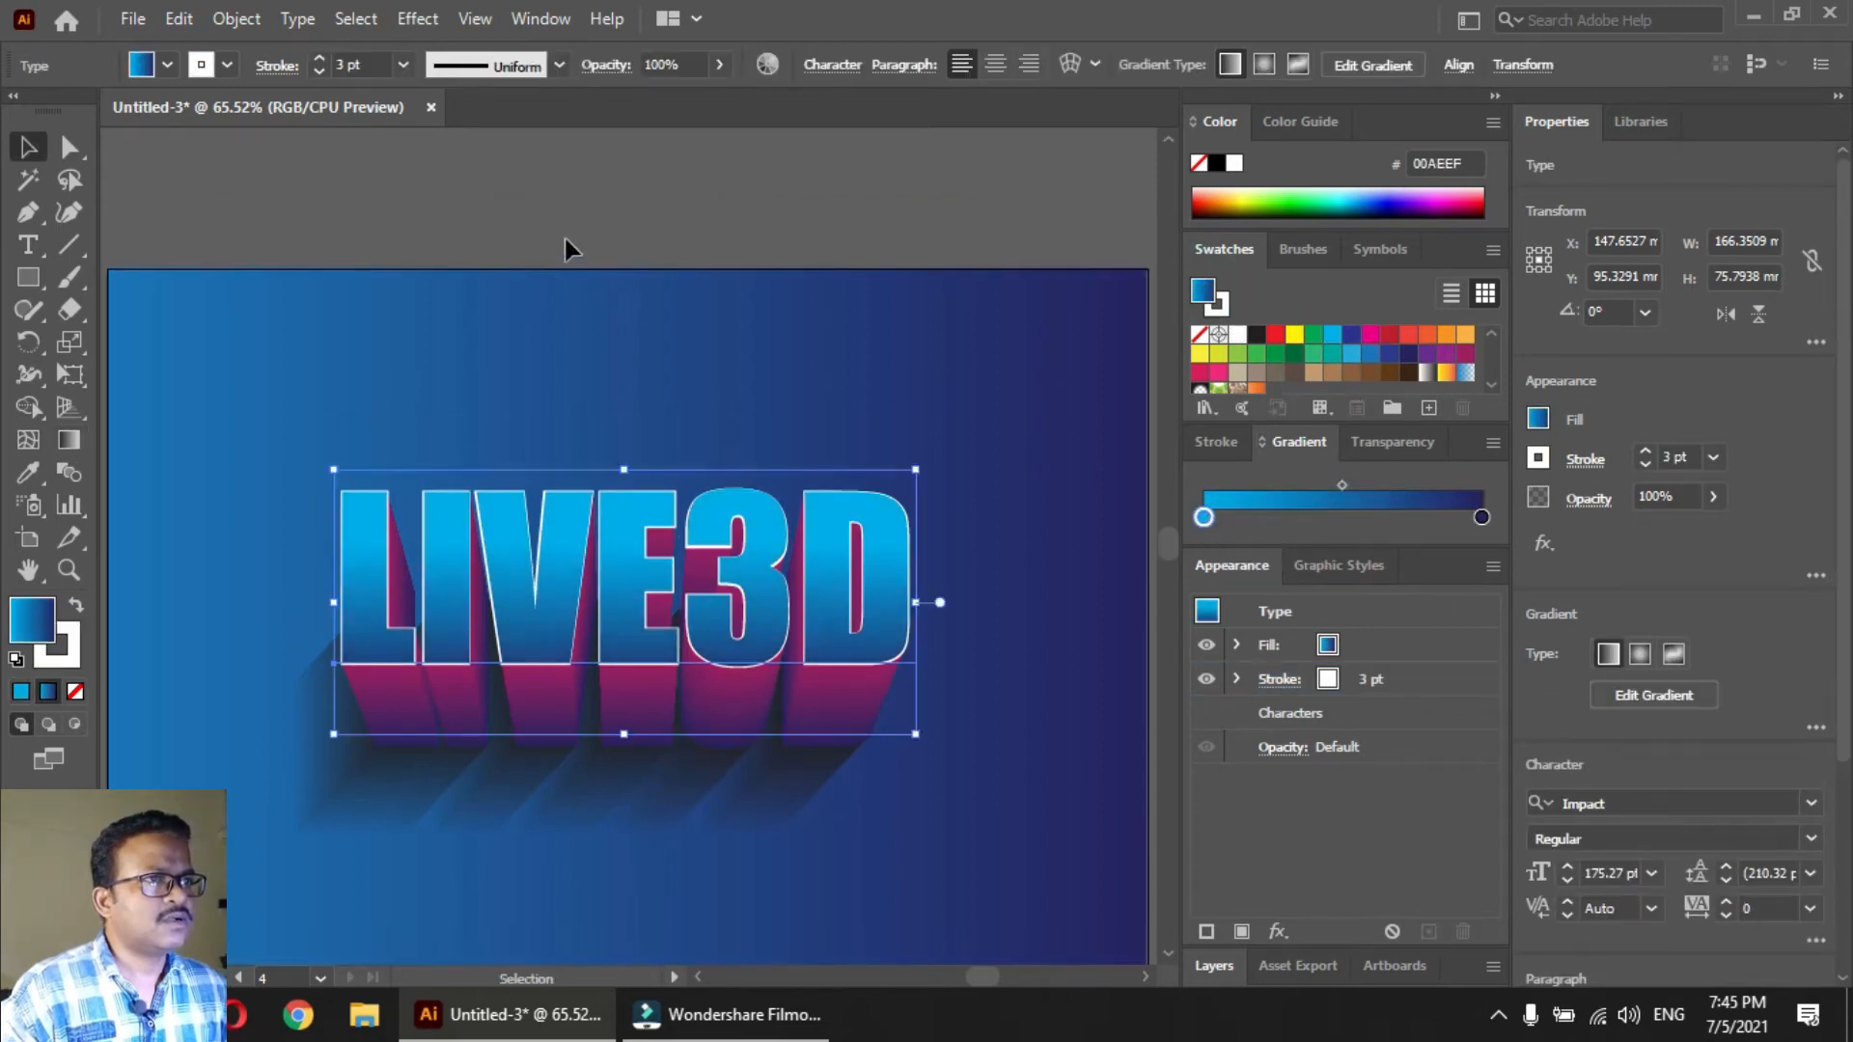
click(565, 249)
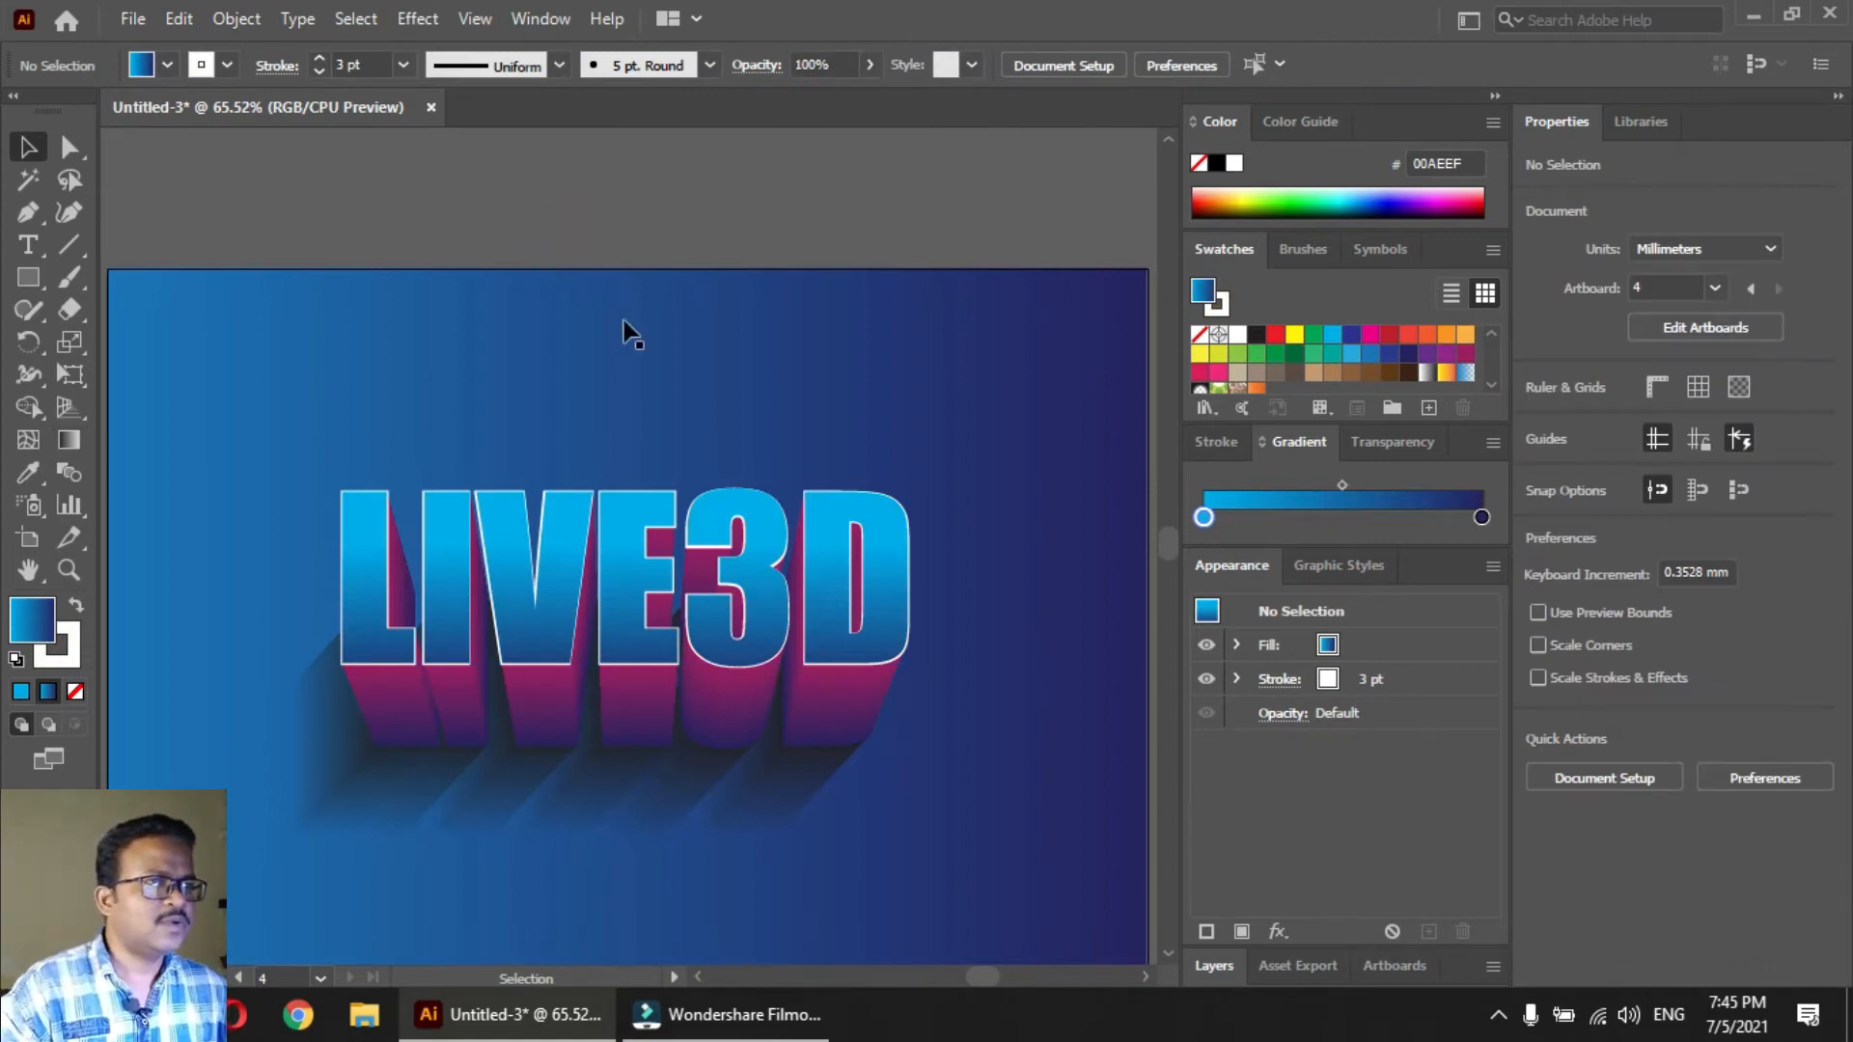
Add a new 297 x 210 mm A4 artboard after the last one and return to normal selection
drag(965, 550, 173, 479)
drag(511, 470, 290, 460)
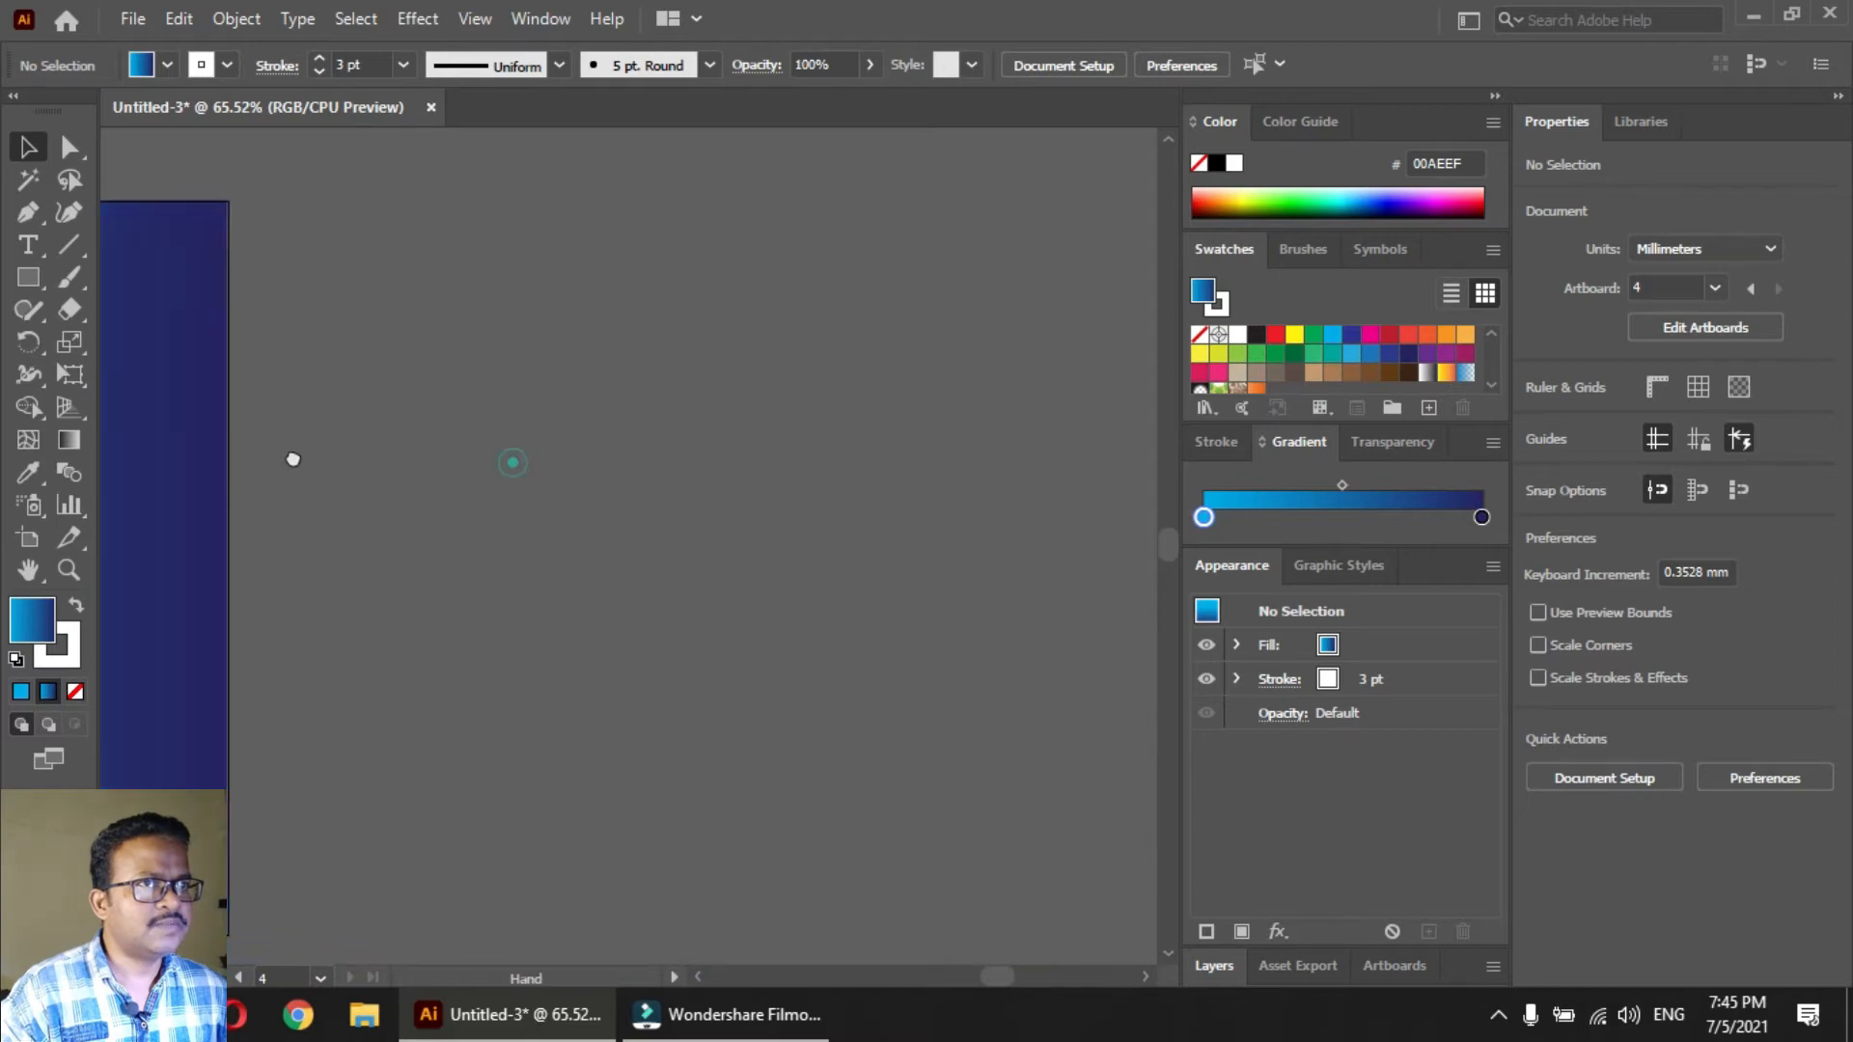
click(28, 538)
click(372, 65)
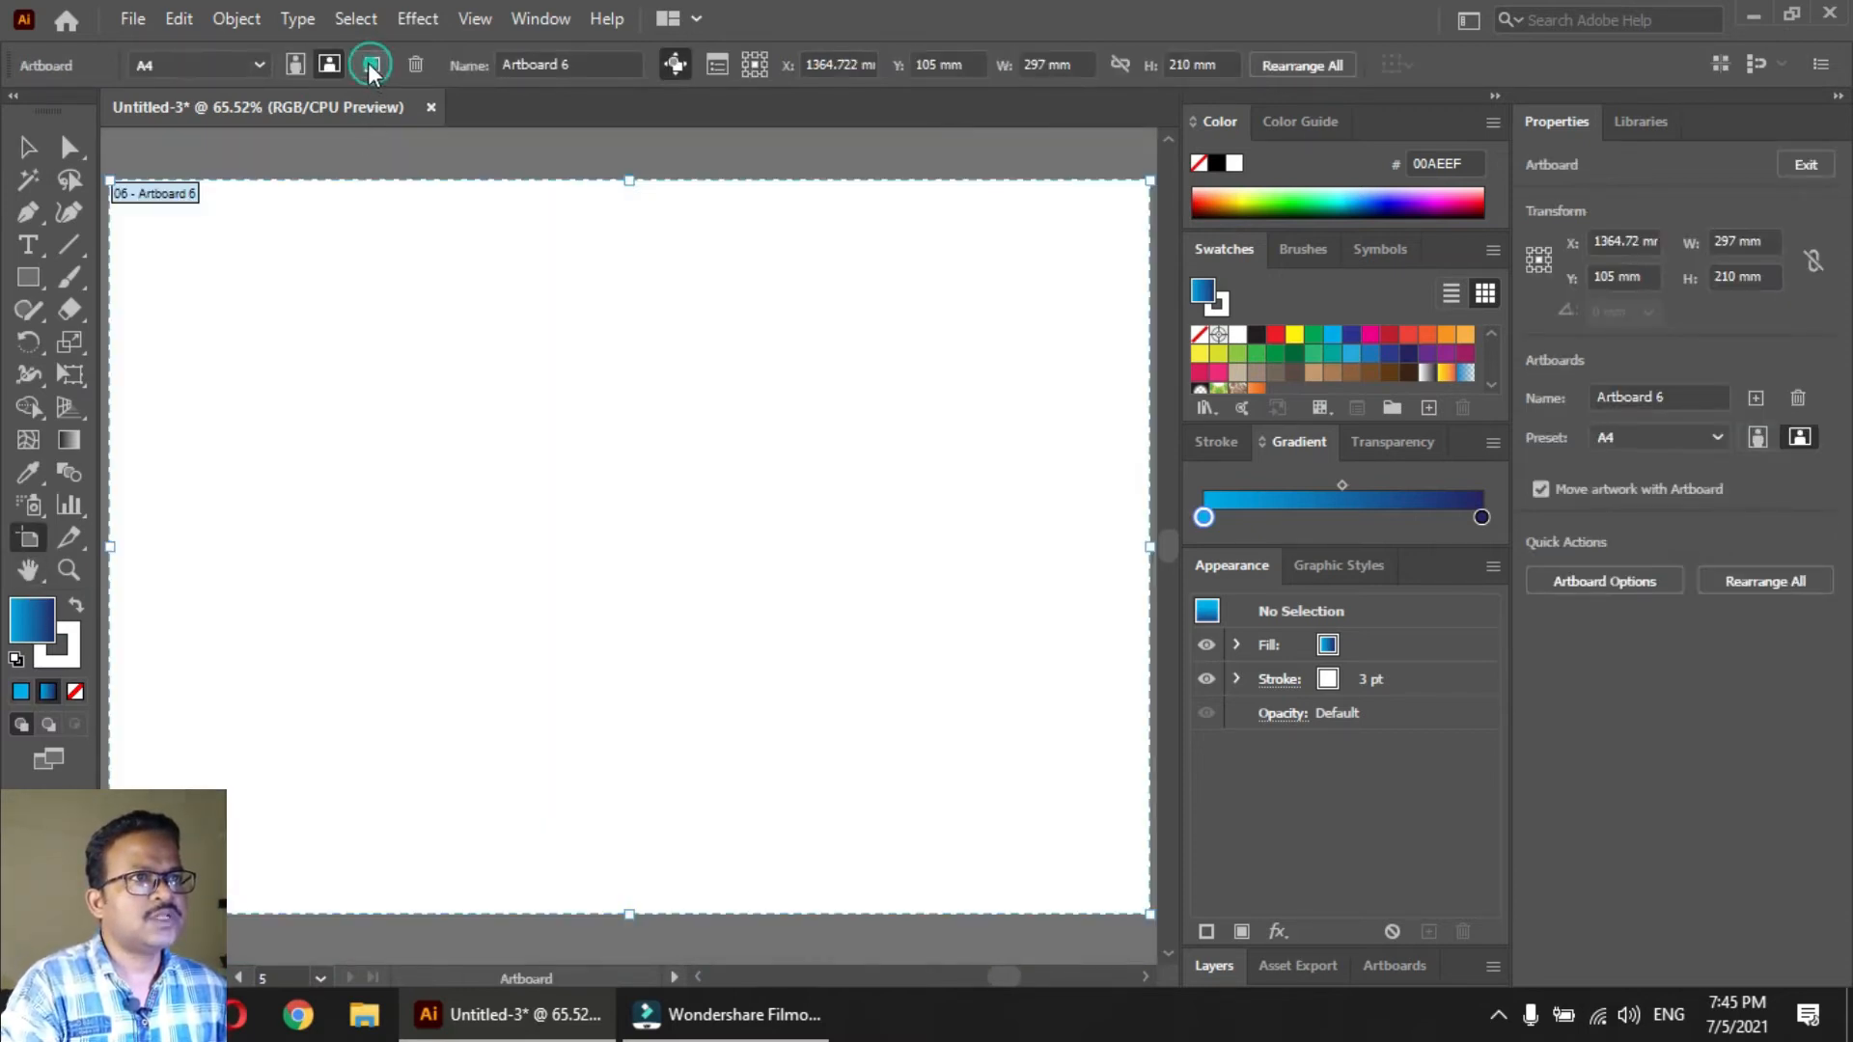
key(Escape)
drag(739, 505, 736, 504)
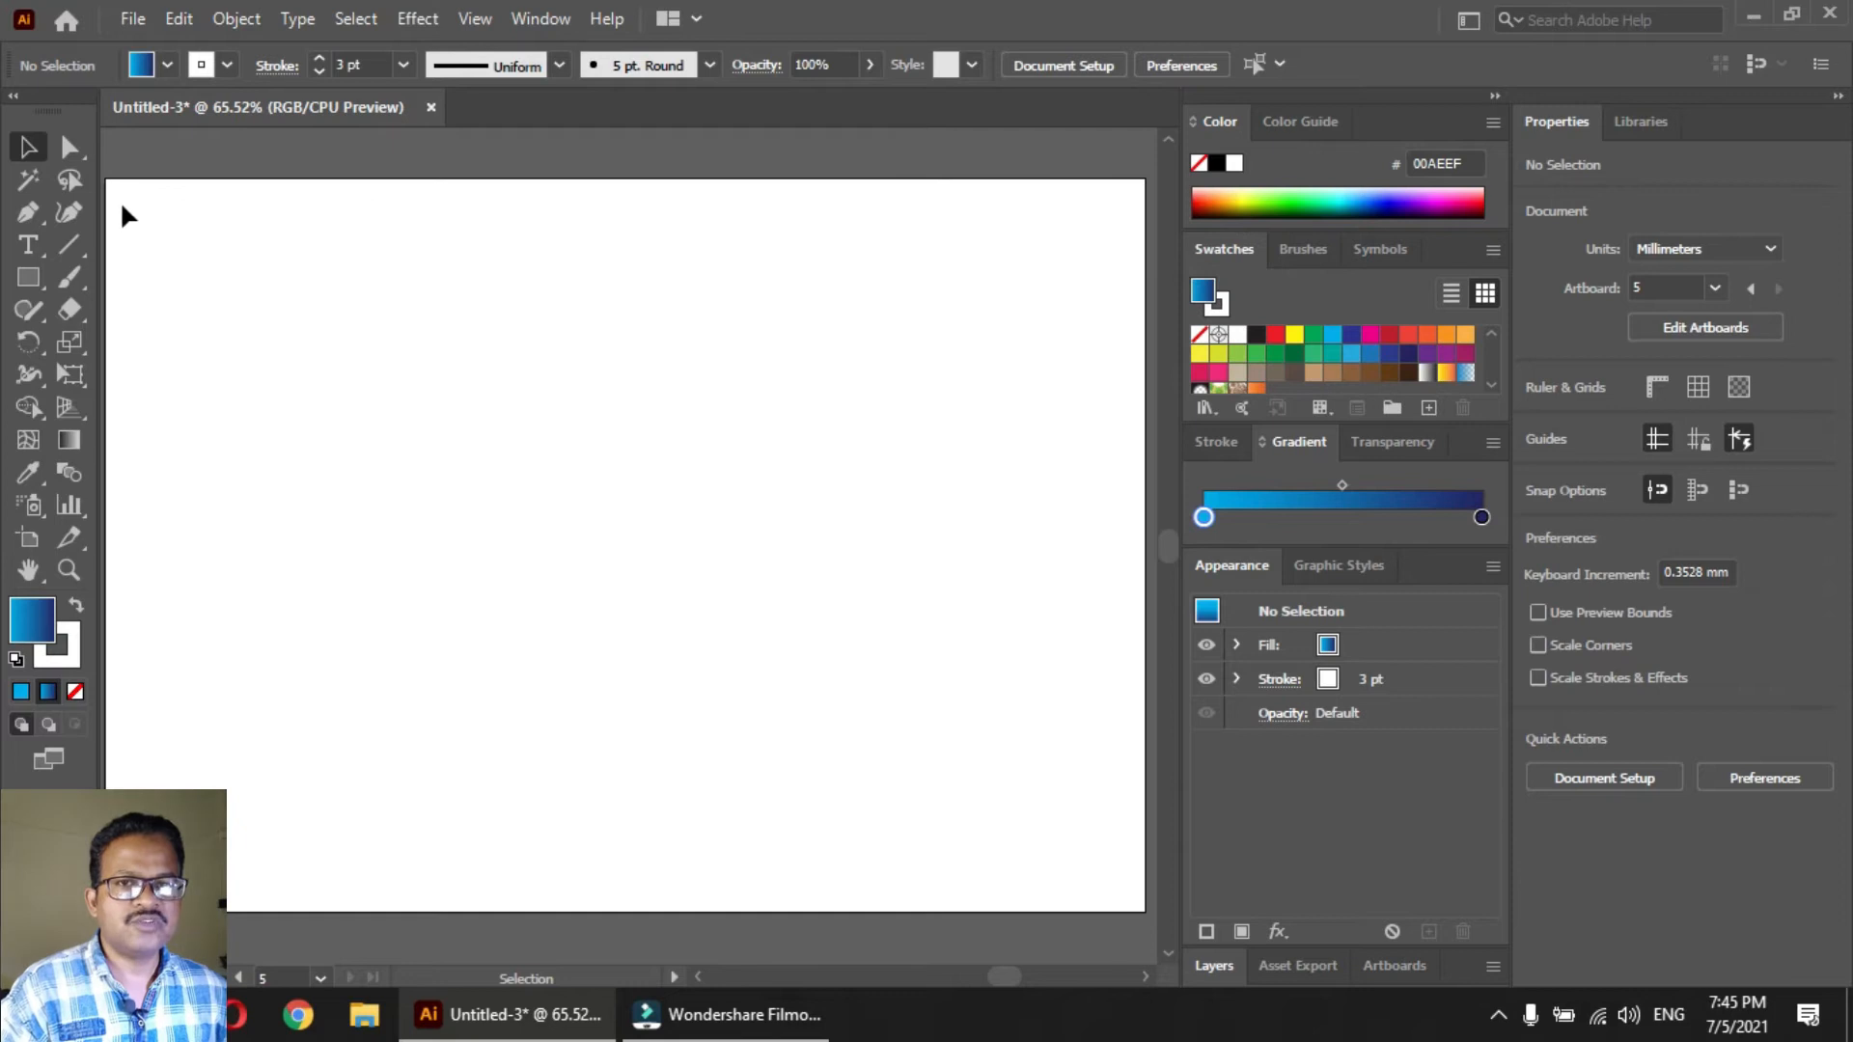
Draw a vertical line about 17 mm long in the new artboard's upper-left area and set its stroke to 0.5 pt
click(69, 247)
drag(257, 335, 257, 392)
key(v)
drag(369, 60, 263, 54)
text(0.5)
key(Return)
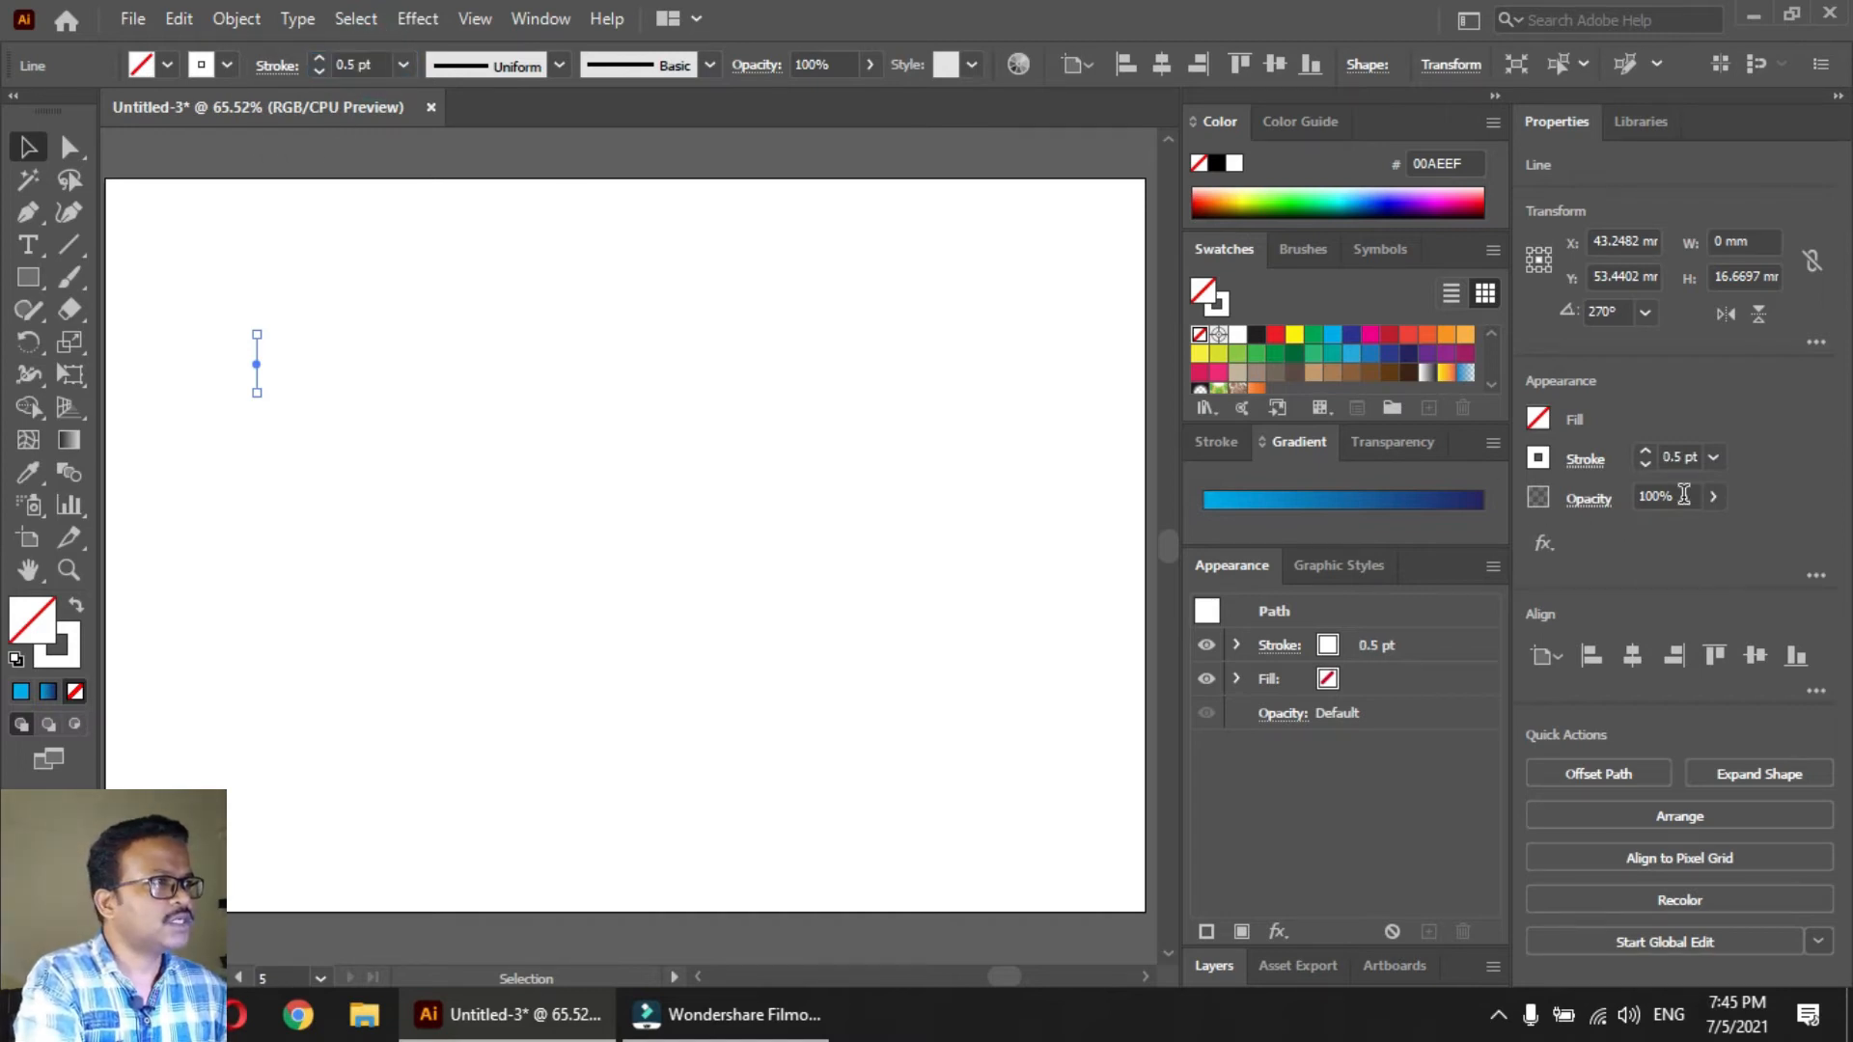
Set the short line's opacity to 10% and its stroke color to black (231F20)
click(1653, 495)
double_click(1651, 494)
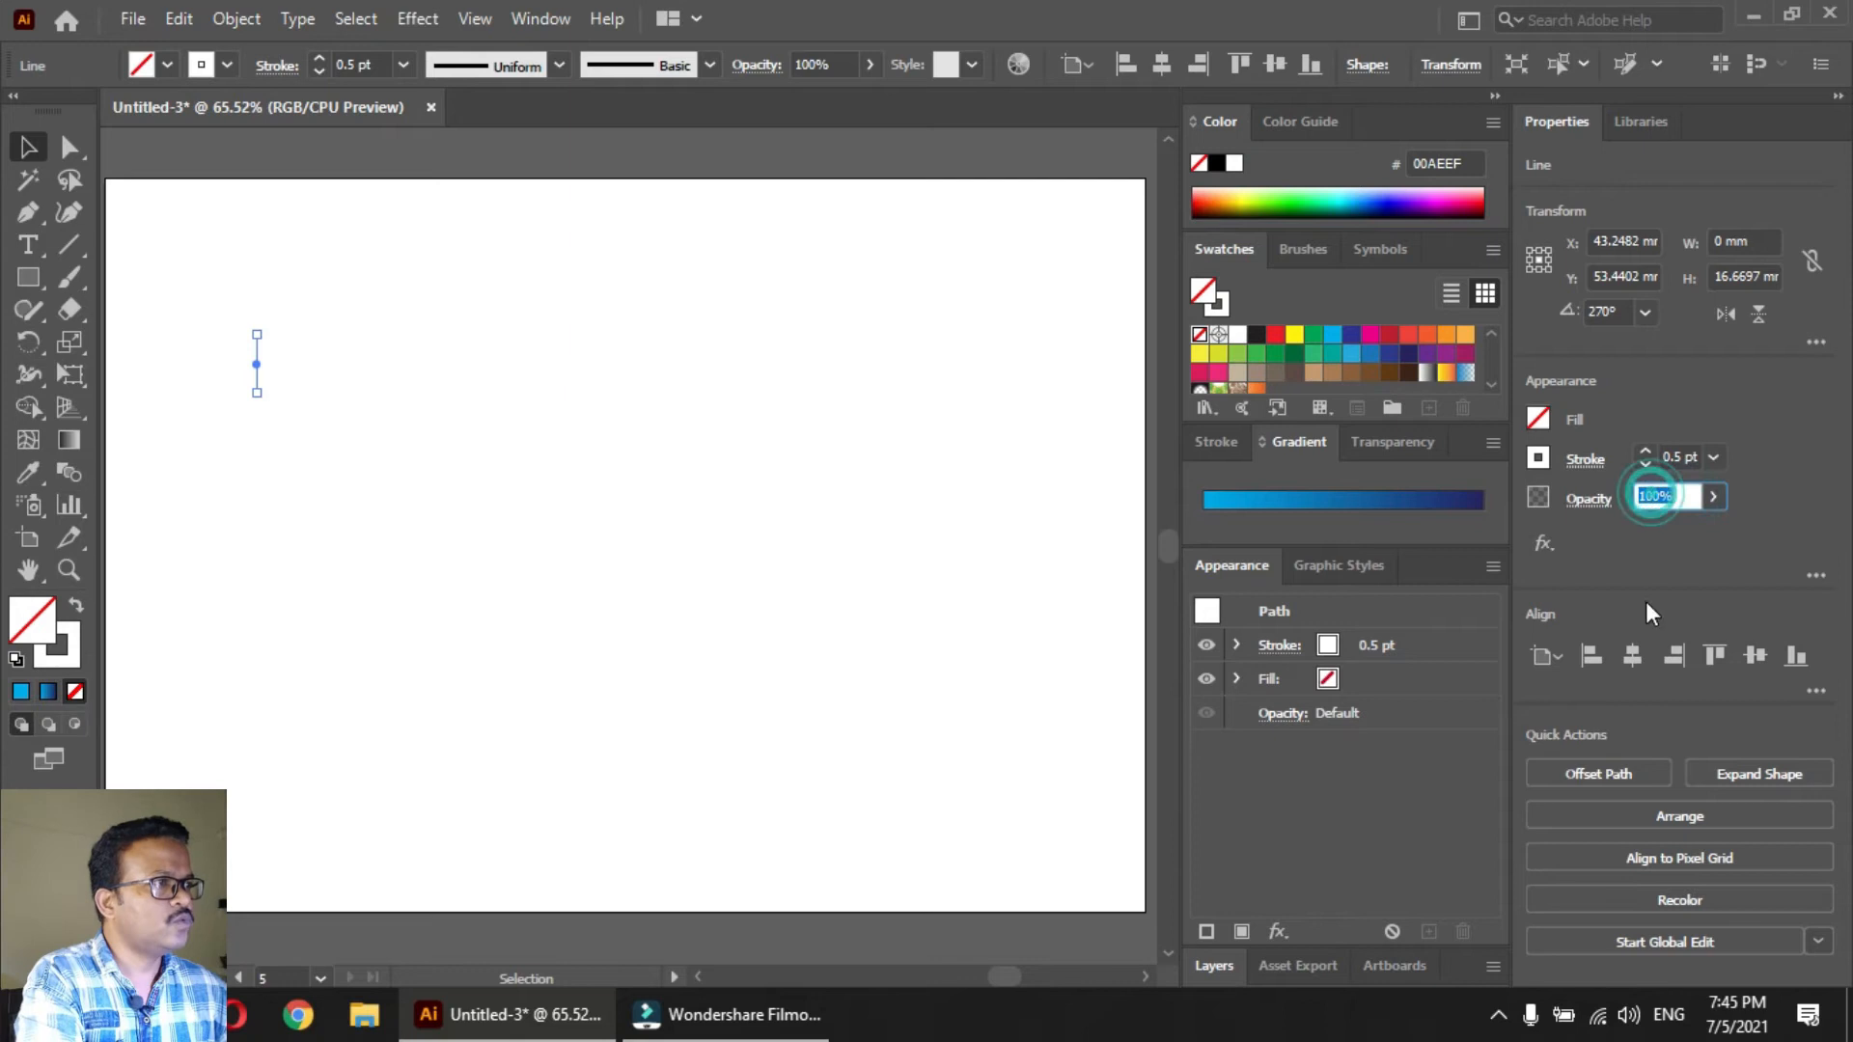
text(10)
key(Return)
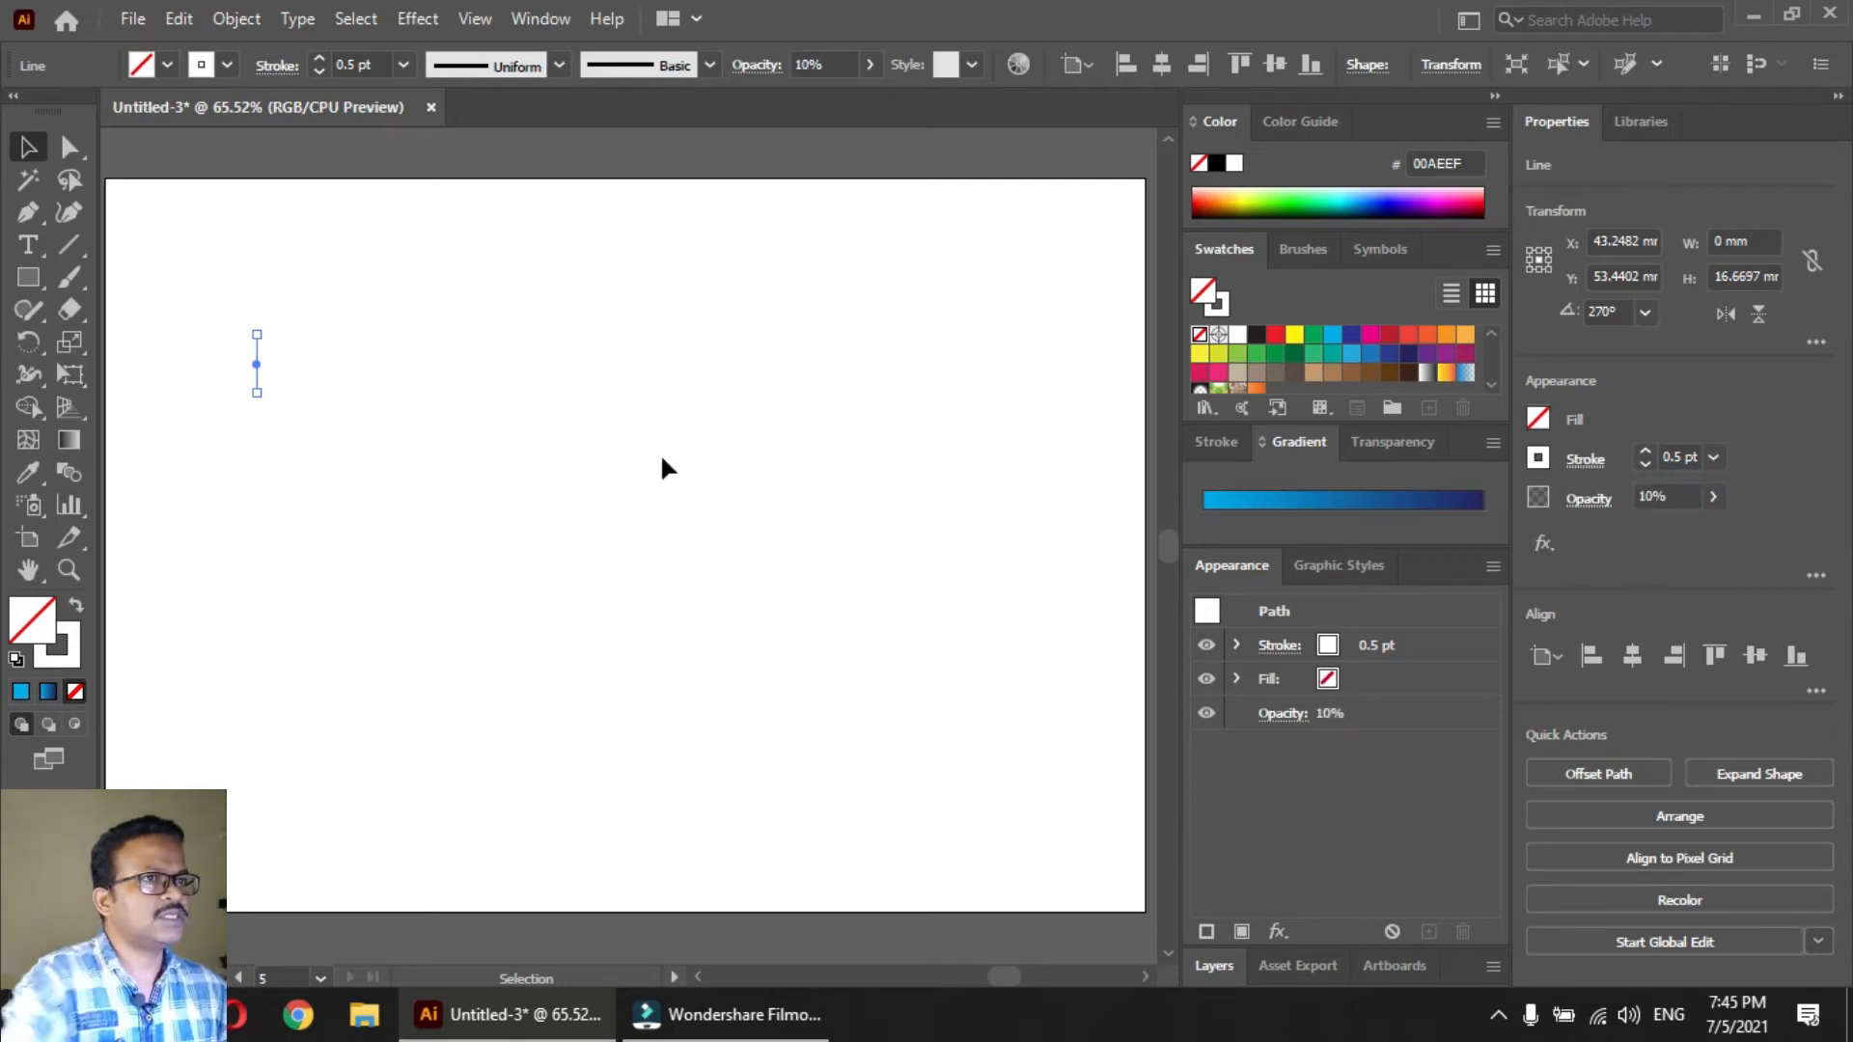
click(63, 665)
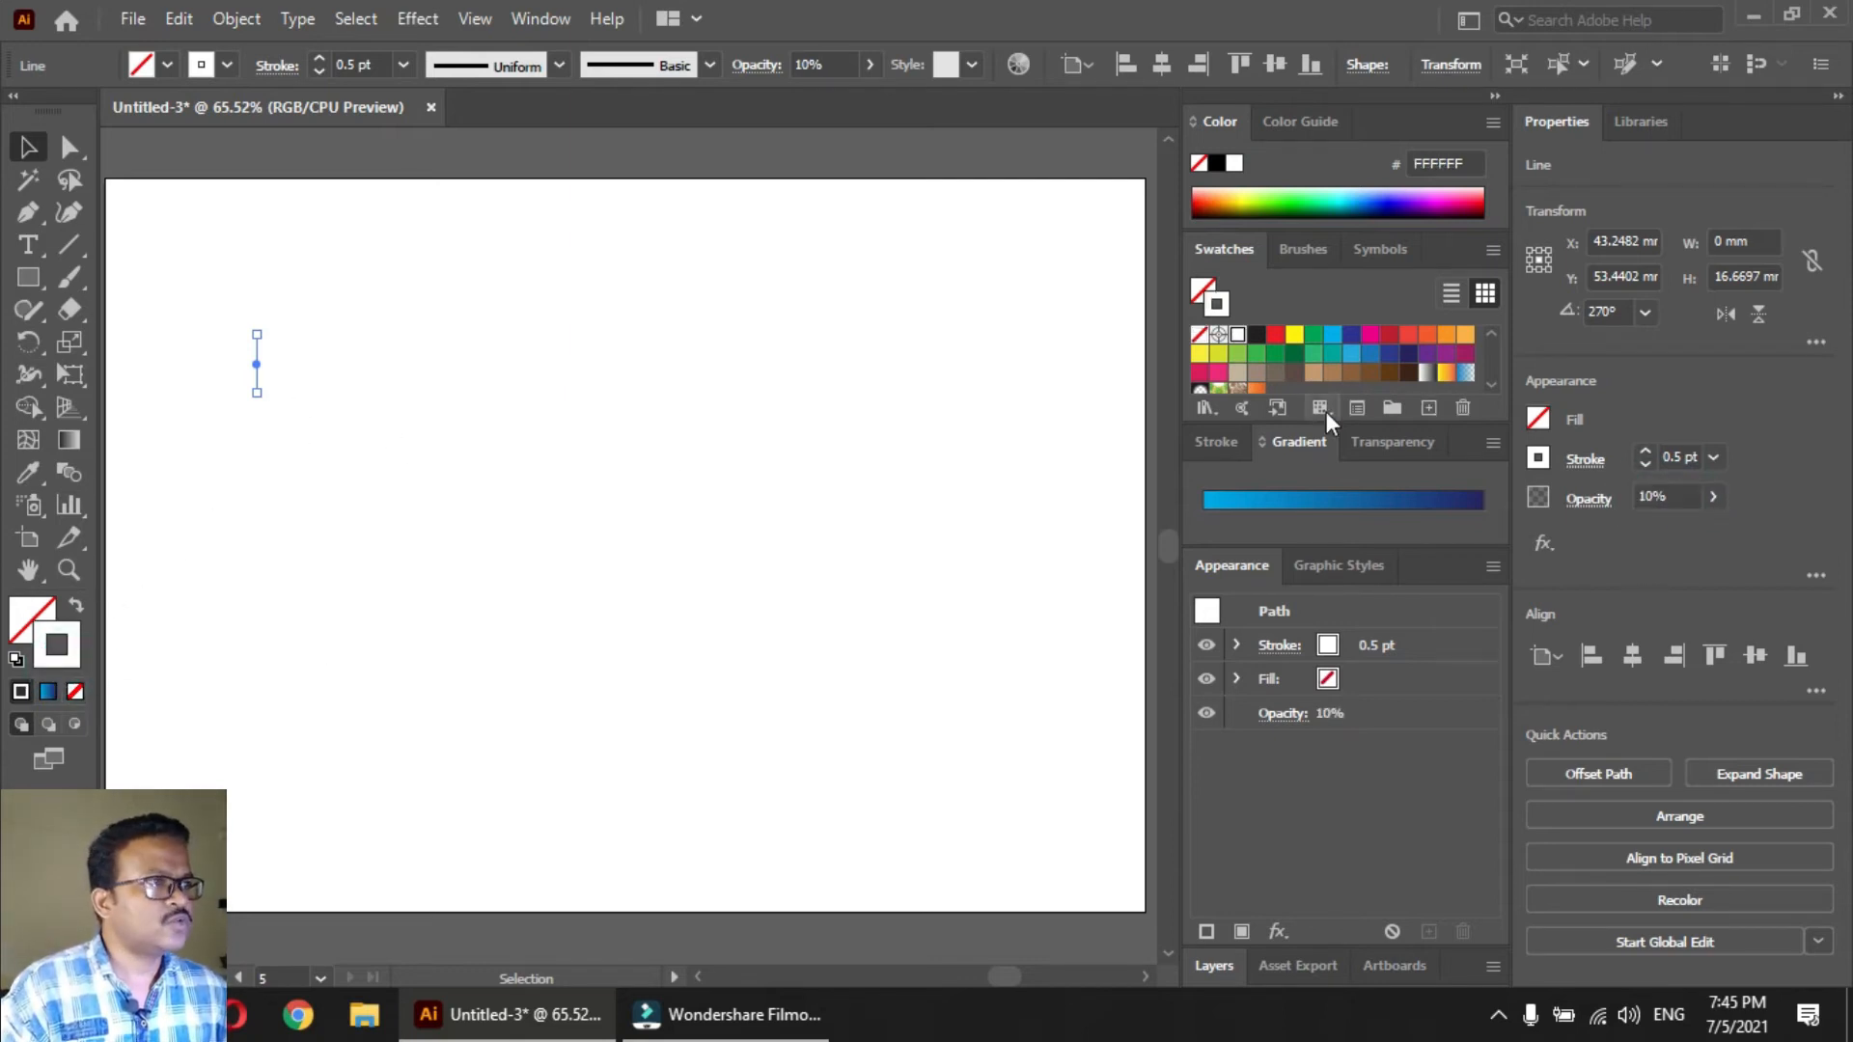
click(1257, 337)
click(466, 501)
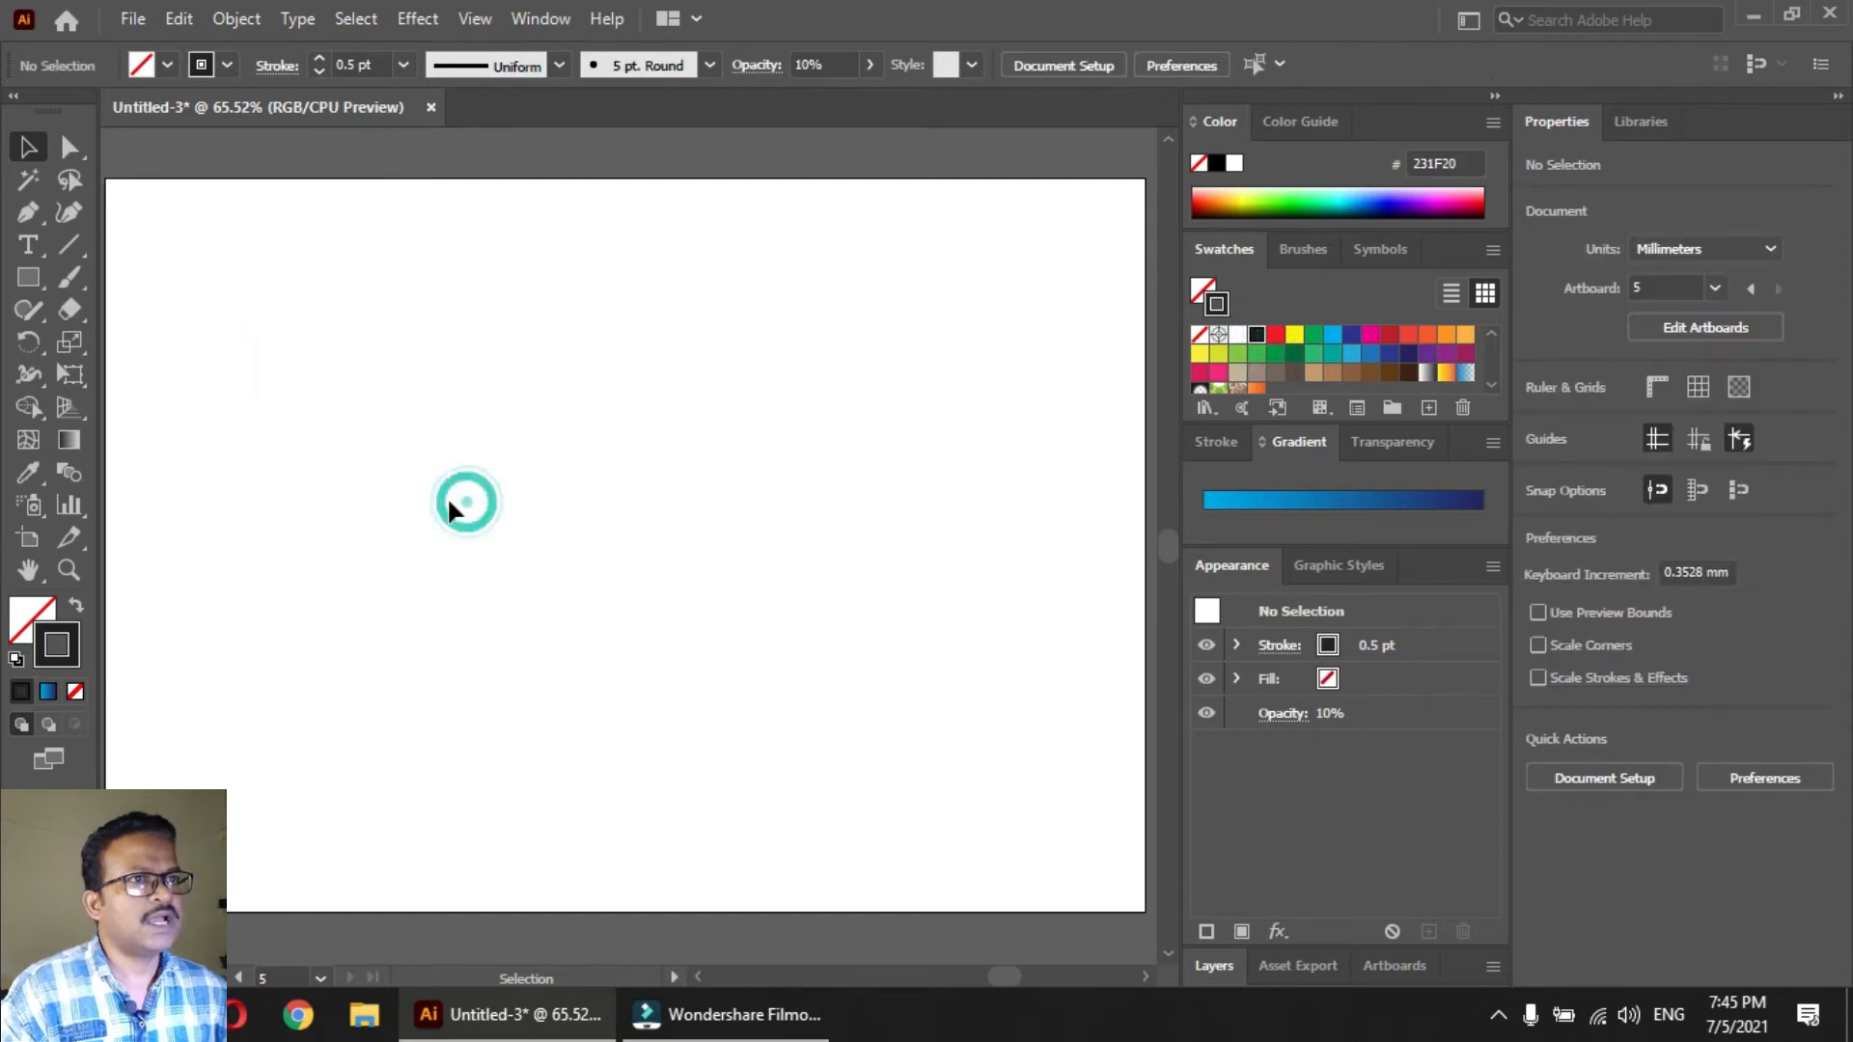
Copy the line a tiny distance to the right so that the two semi-transparent strokes overlap
click(258, 375)
drag(241, 333, 285, 399)
drag(346, 311, 431, 368)
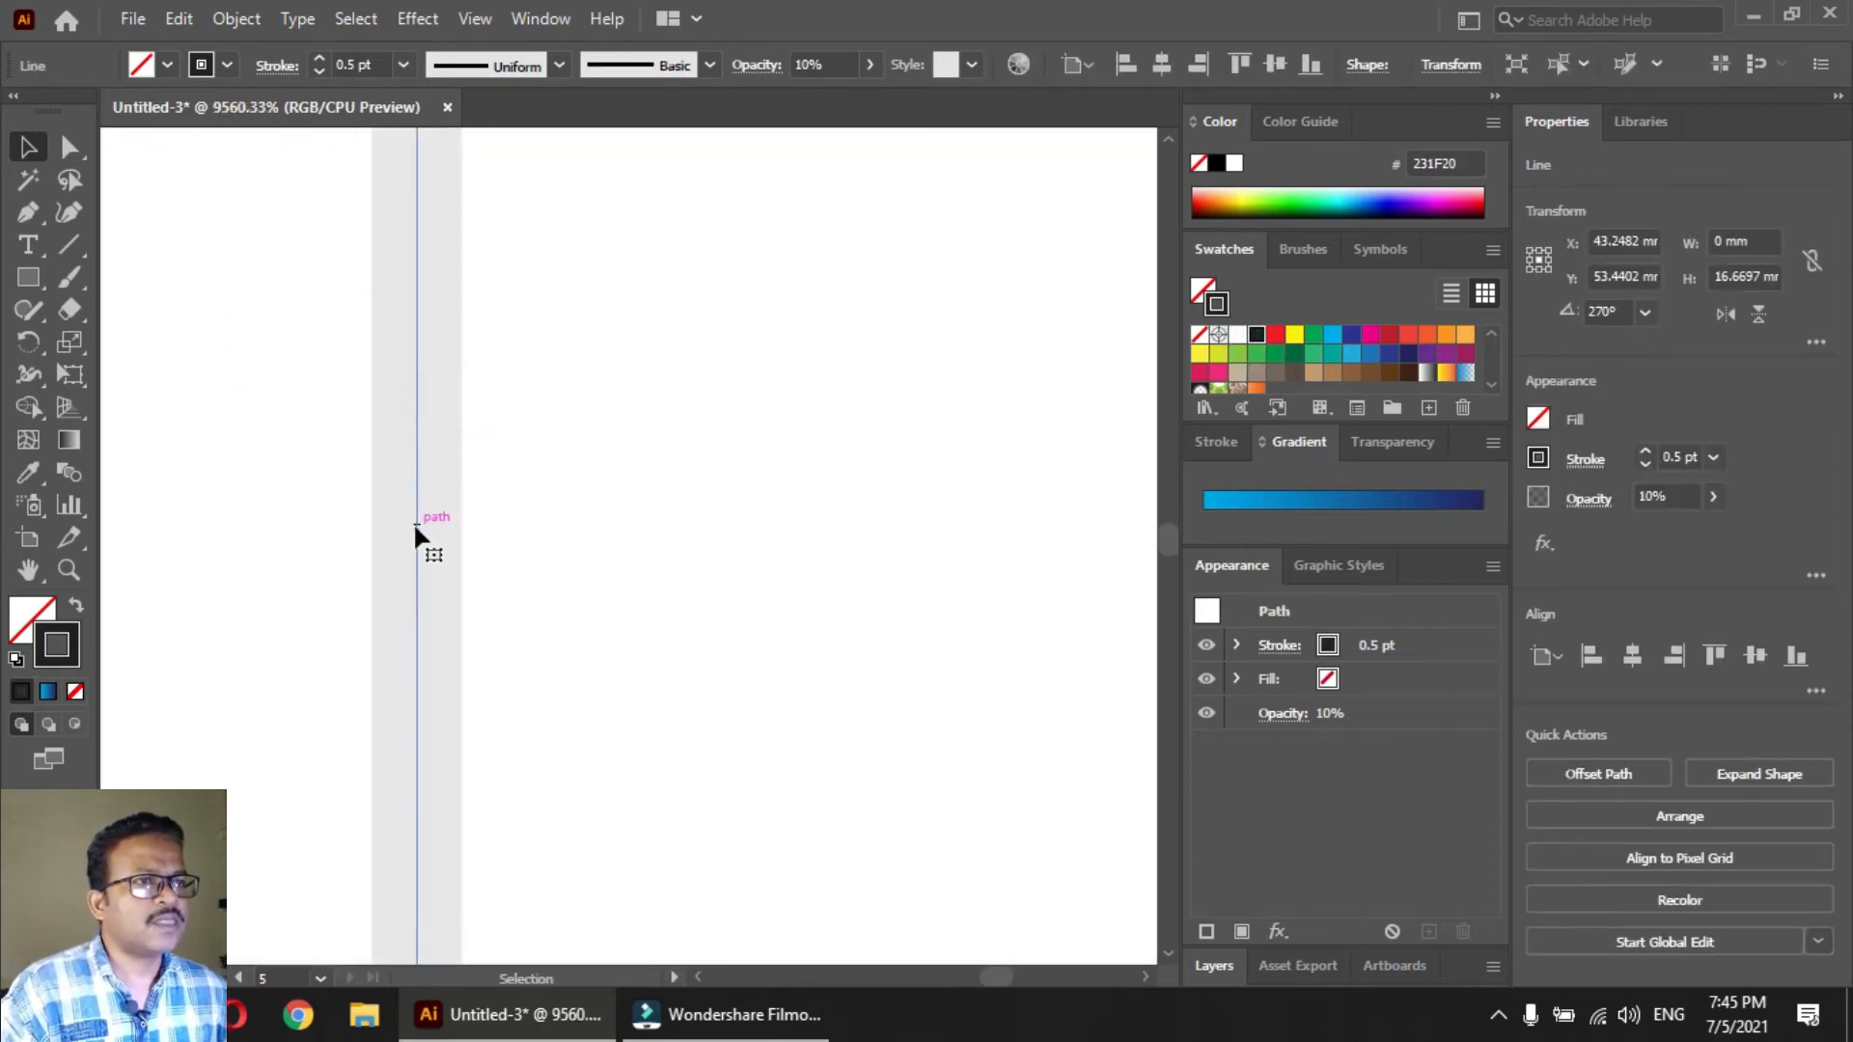
drag(415, 526, 437, 529)
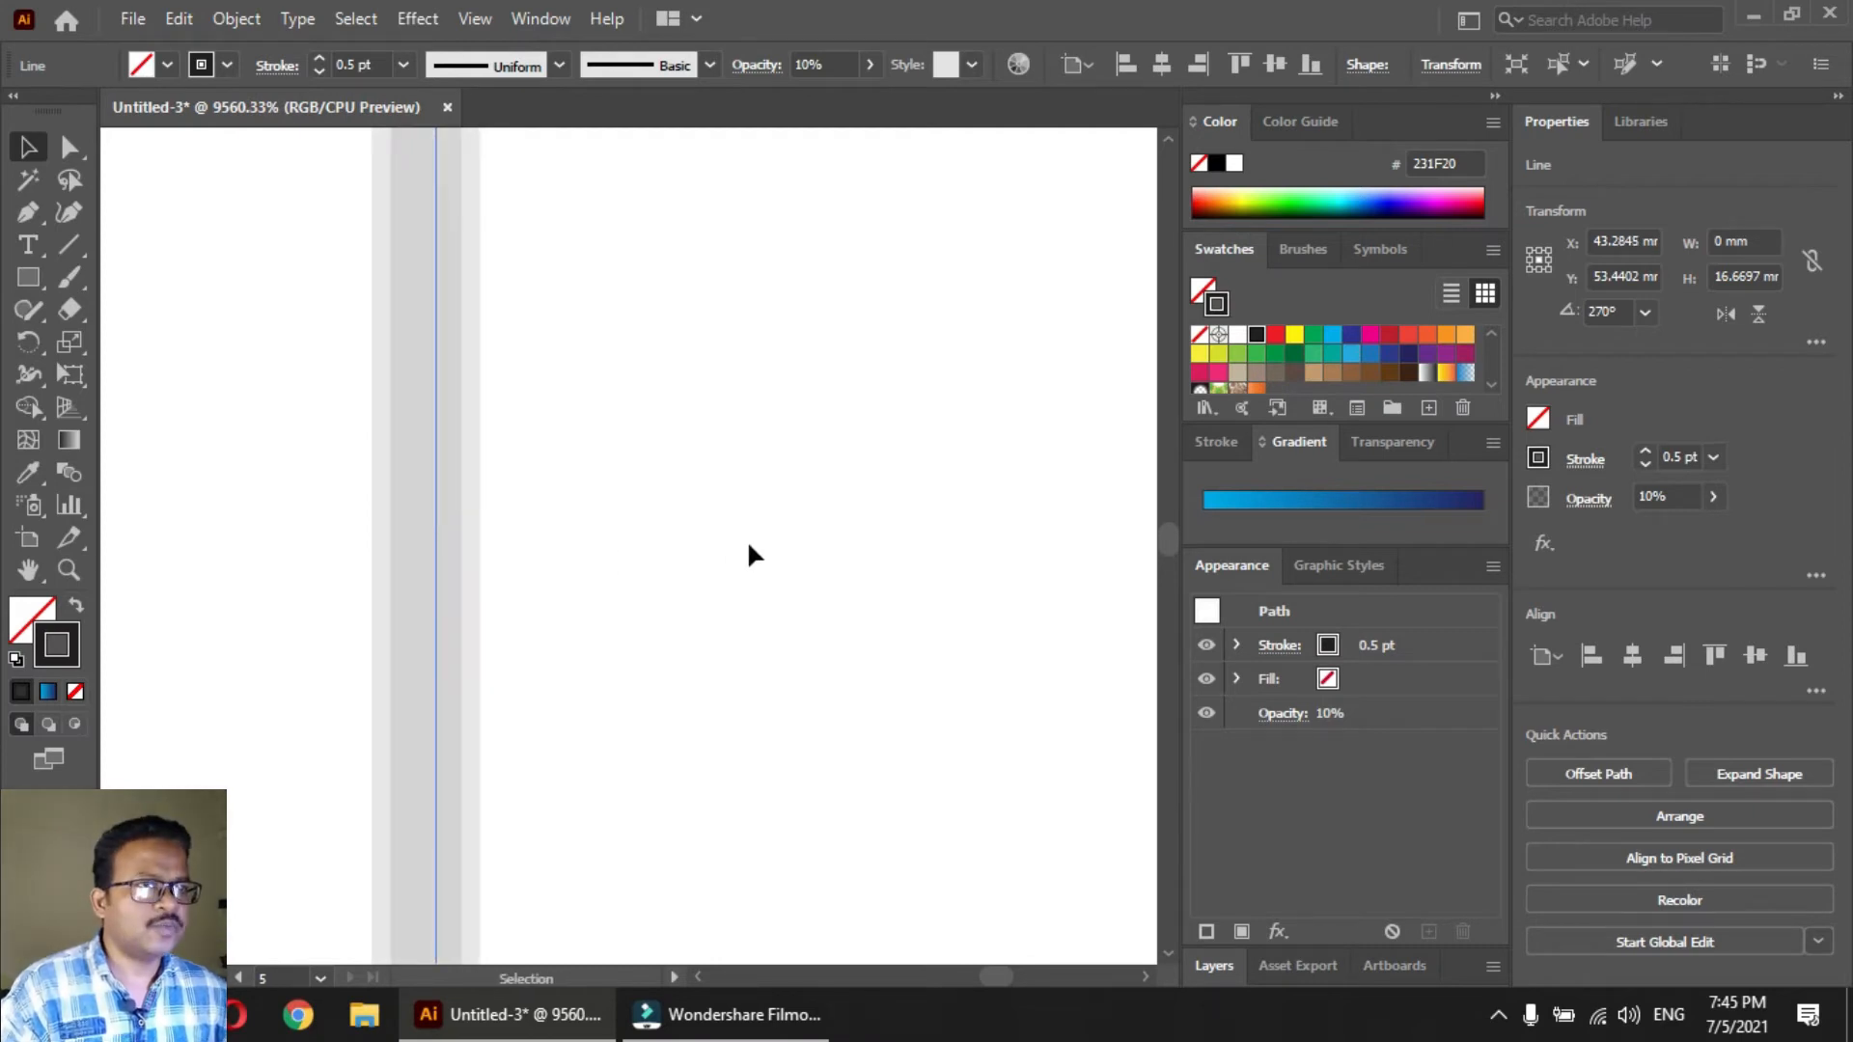
Repeat the offset copy of the line many times to build a gray band of overlapping strokes toward the right
key(ctrl+0)
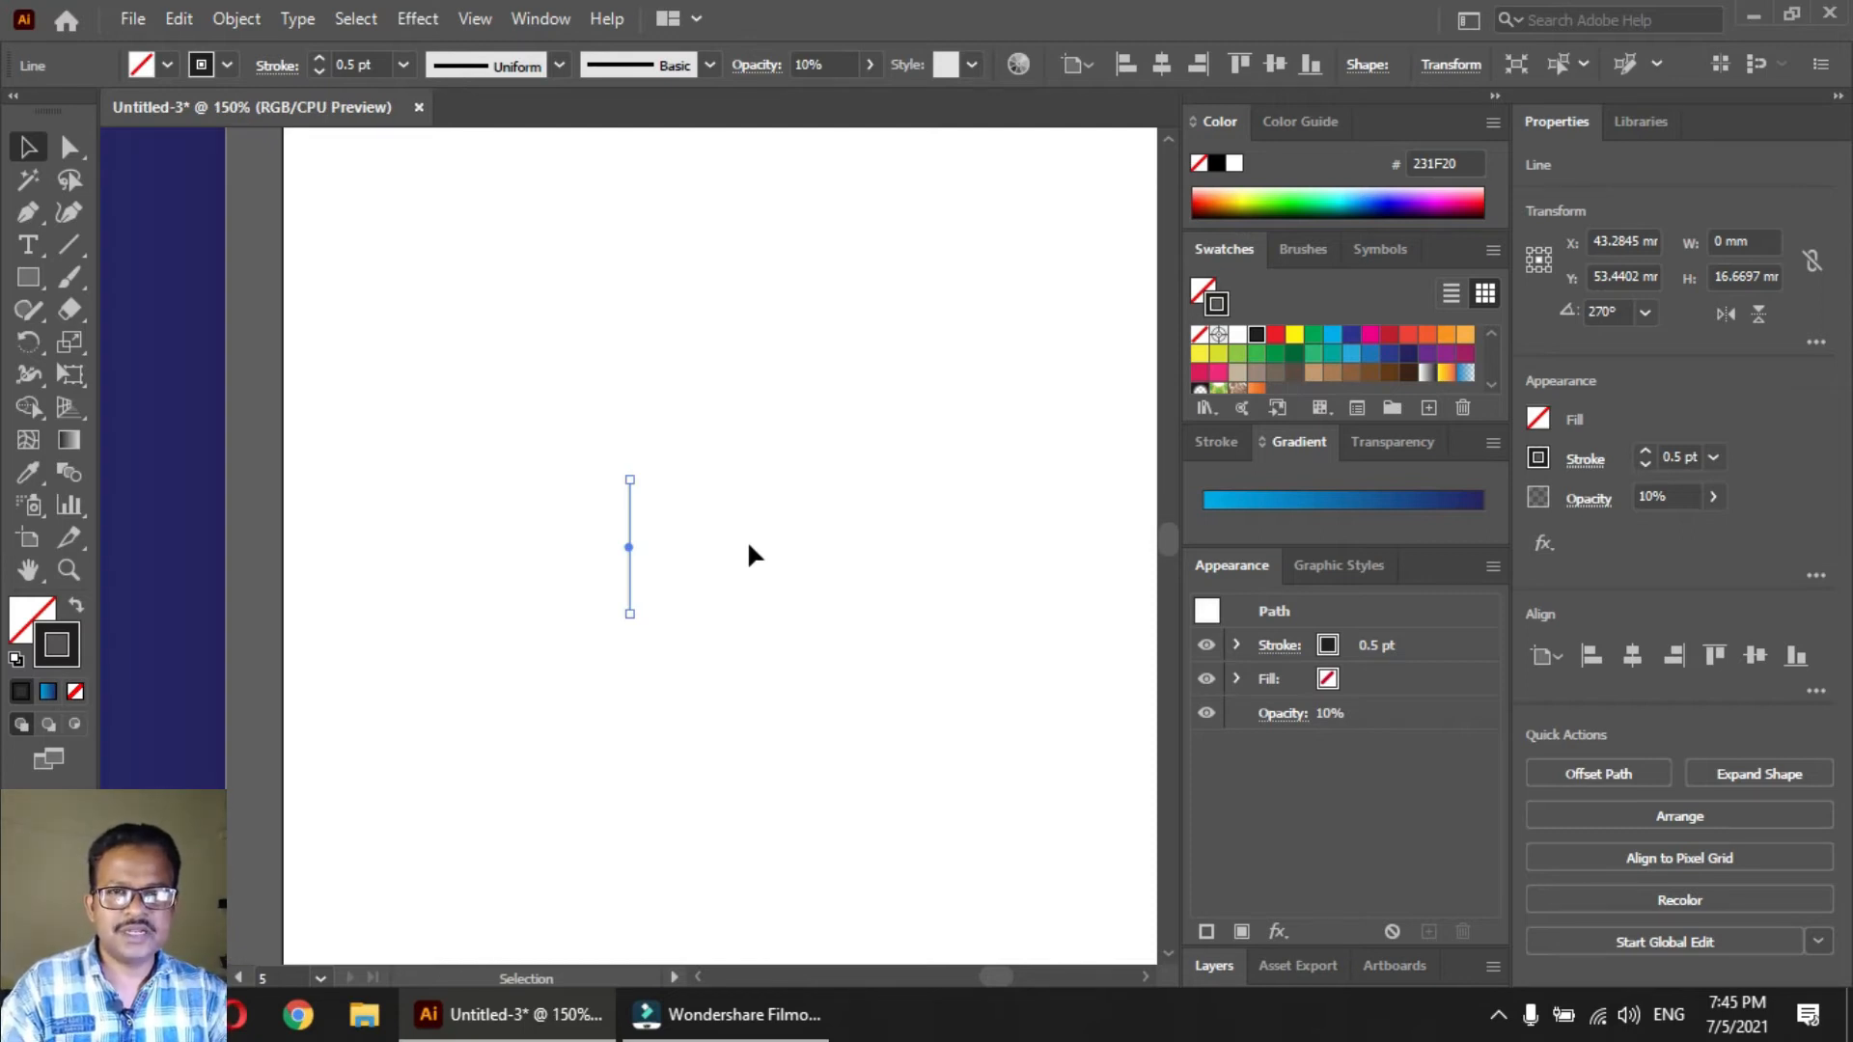
key(ctrl)
key(ctrl+Right)
key(ctrl+d)
key(ctrl+d)
key(ctrl+d)
key(ctrl+d)
key(ctrl+d)
key(ctrl+d)
key(ctrl+d)
key(ctrl+d)
key(ctrl+d)
key(ctrl+d)
key(ctrl+d)
key(ctrl+d)
key(ctrl+d)
key(ctrl+d)
key(ctrl+d)
key(ctrl+d)
key(ctrl+d)
key(ctrl+d)
key(ctrl+d)
key(ctrl+d)
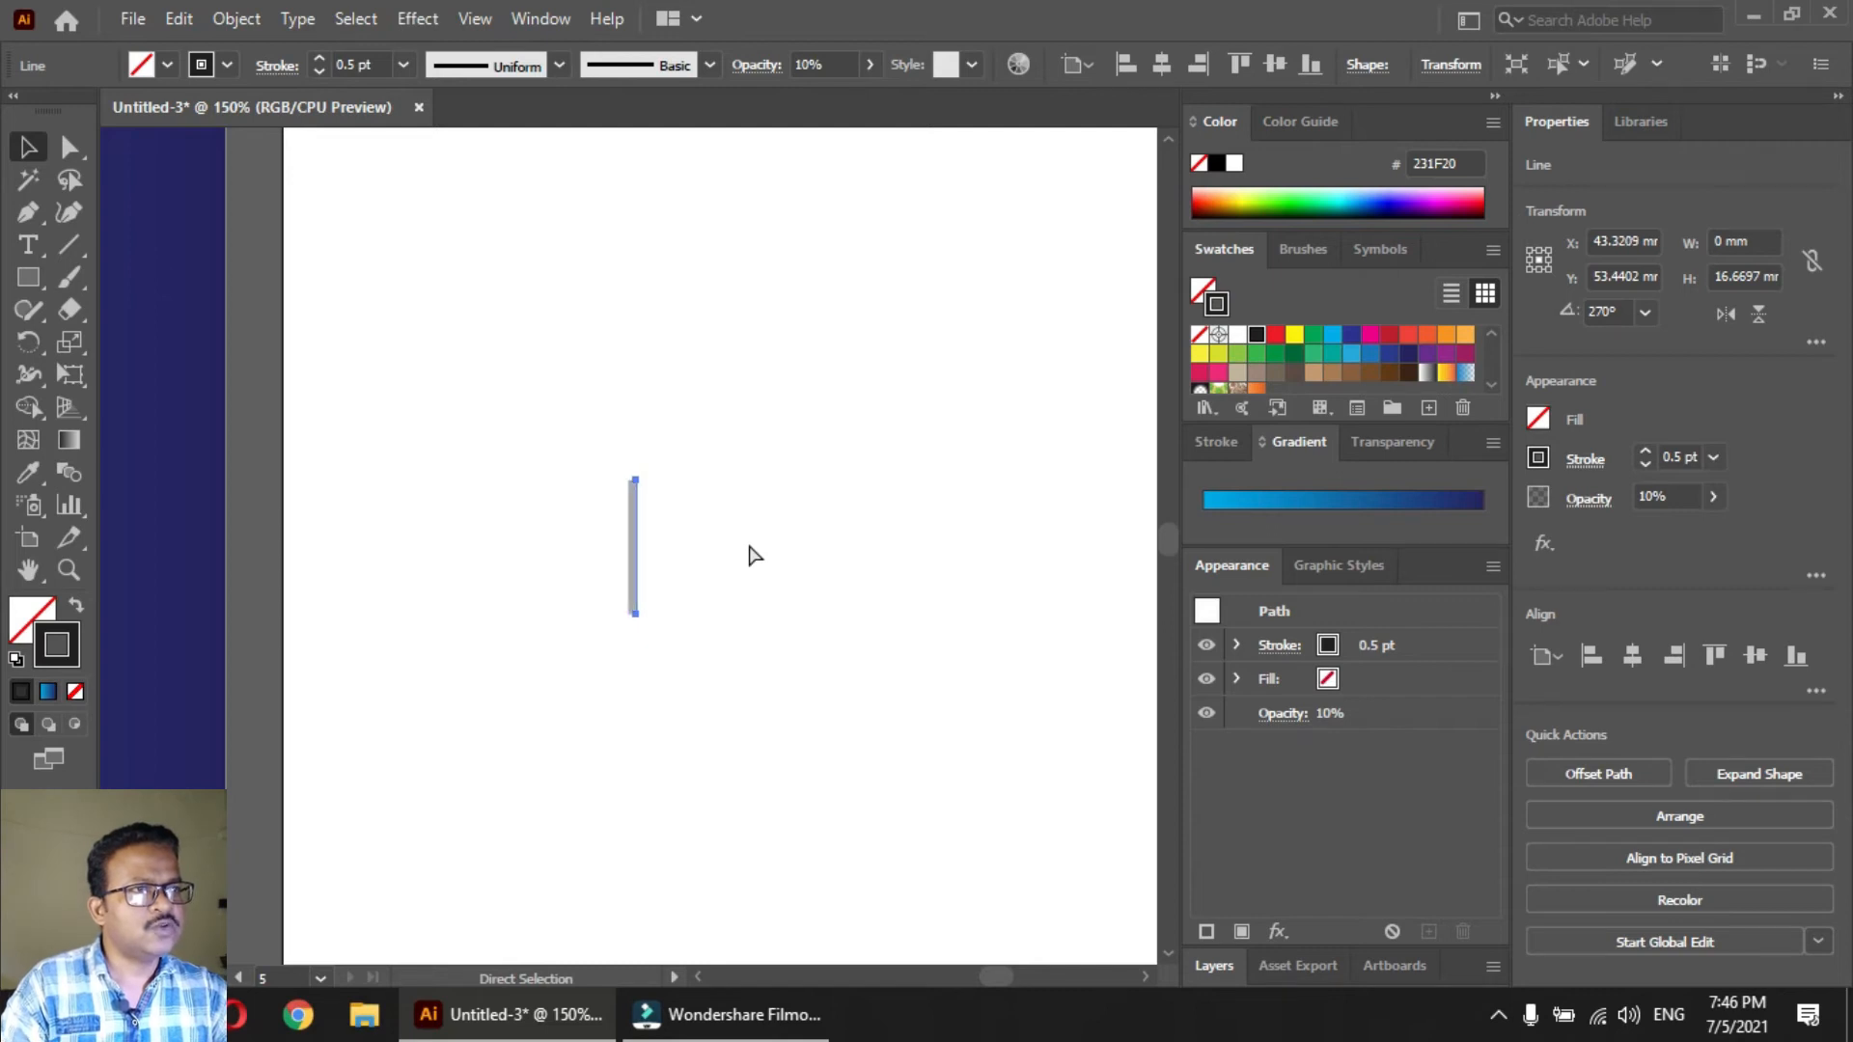
key(ctrl+d)
key(ctrl+d)
key(ctrl+d)
key(ctrl+d)
key(ctrl+d)
key(ctrl+d)
key(ctrl+d)
key(ctrl+d)
key(ctrl+d)
key(ctrl+d)
key(ctrl+d)
key(ctrl+d)
key(ctrl+d)
key(ctrl+d)
key(ctrl+d)
key(ctrl+d)
key(ctrl+d)
key(ctrl+d)
key(ctrl+d)
key(ctrl+d)
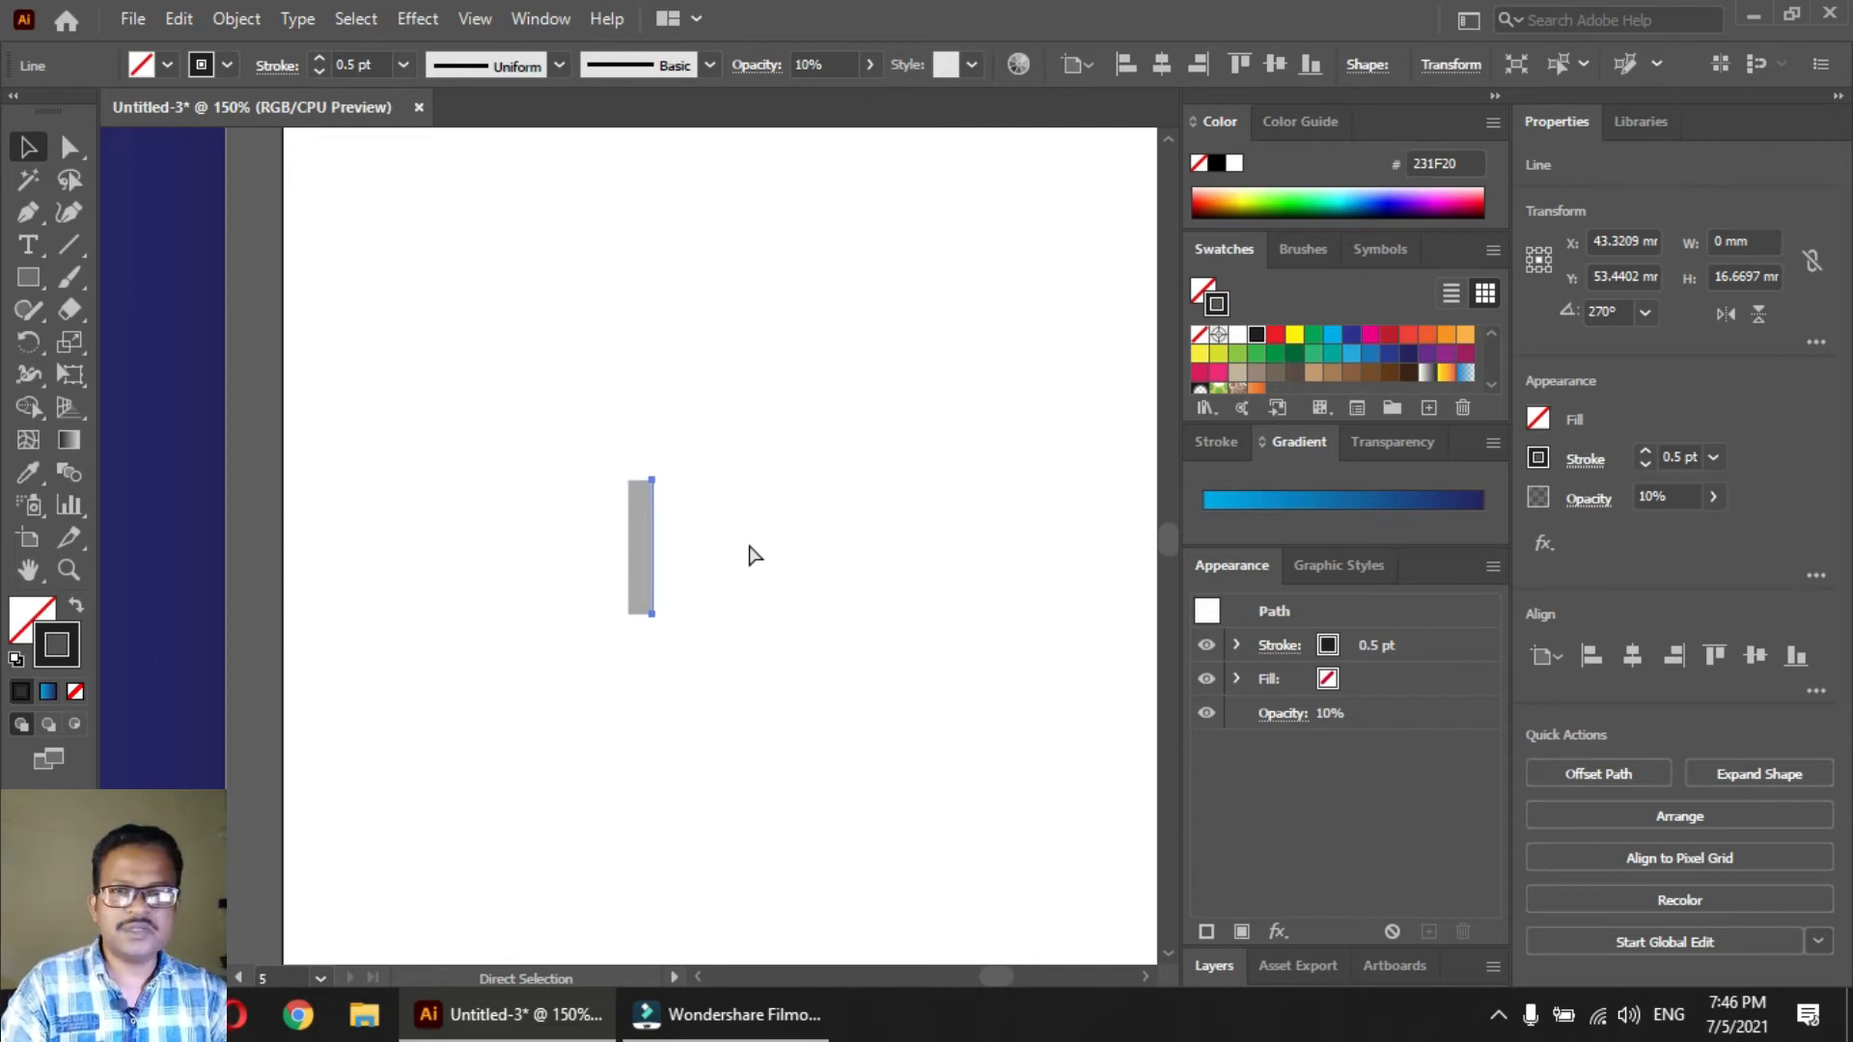
key(ctrl+d)
key(ctrl+d)
key(ctrl+d)
key(ctrl+d)
key(ctrl+d)
key(ctrl+d)
key(ctrl+d)
key(ctrl+d)
key(ctrl+d)
key(ctrl+d)
key(ctrl+d)
key(ctrl+d)
key(ctrl+d)
key(ctrl+d)
key(ctrl+d)
key(ctrl+d)
key(ctrl+d)
key(ctrl+d)
key(ctrl+d)
key(ctrl+d)
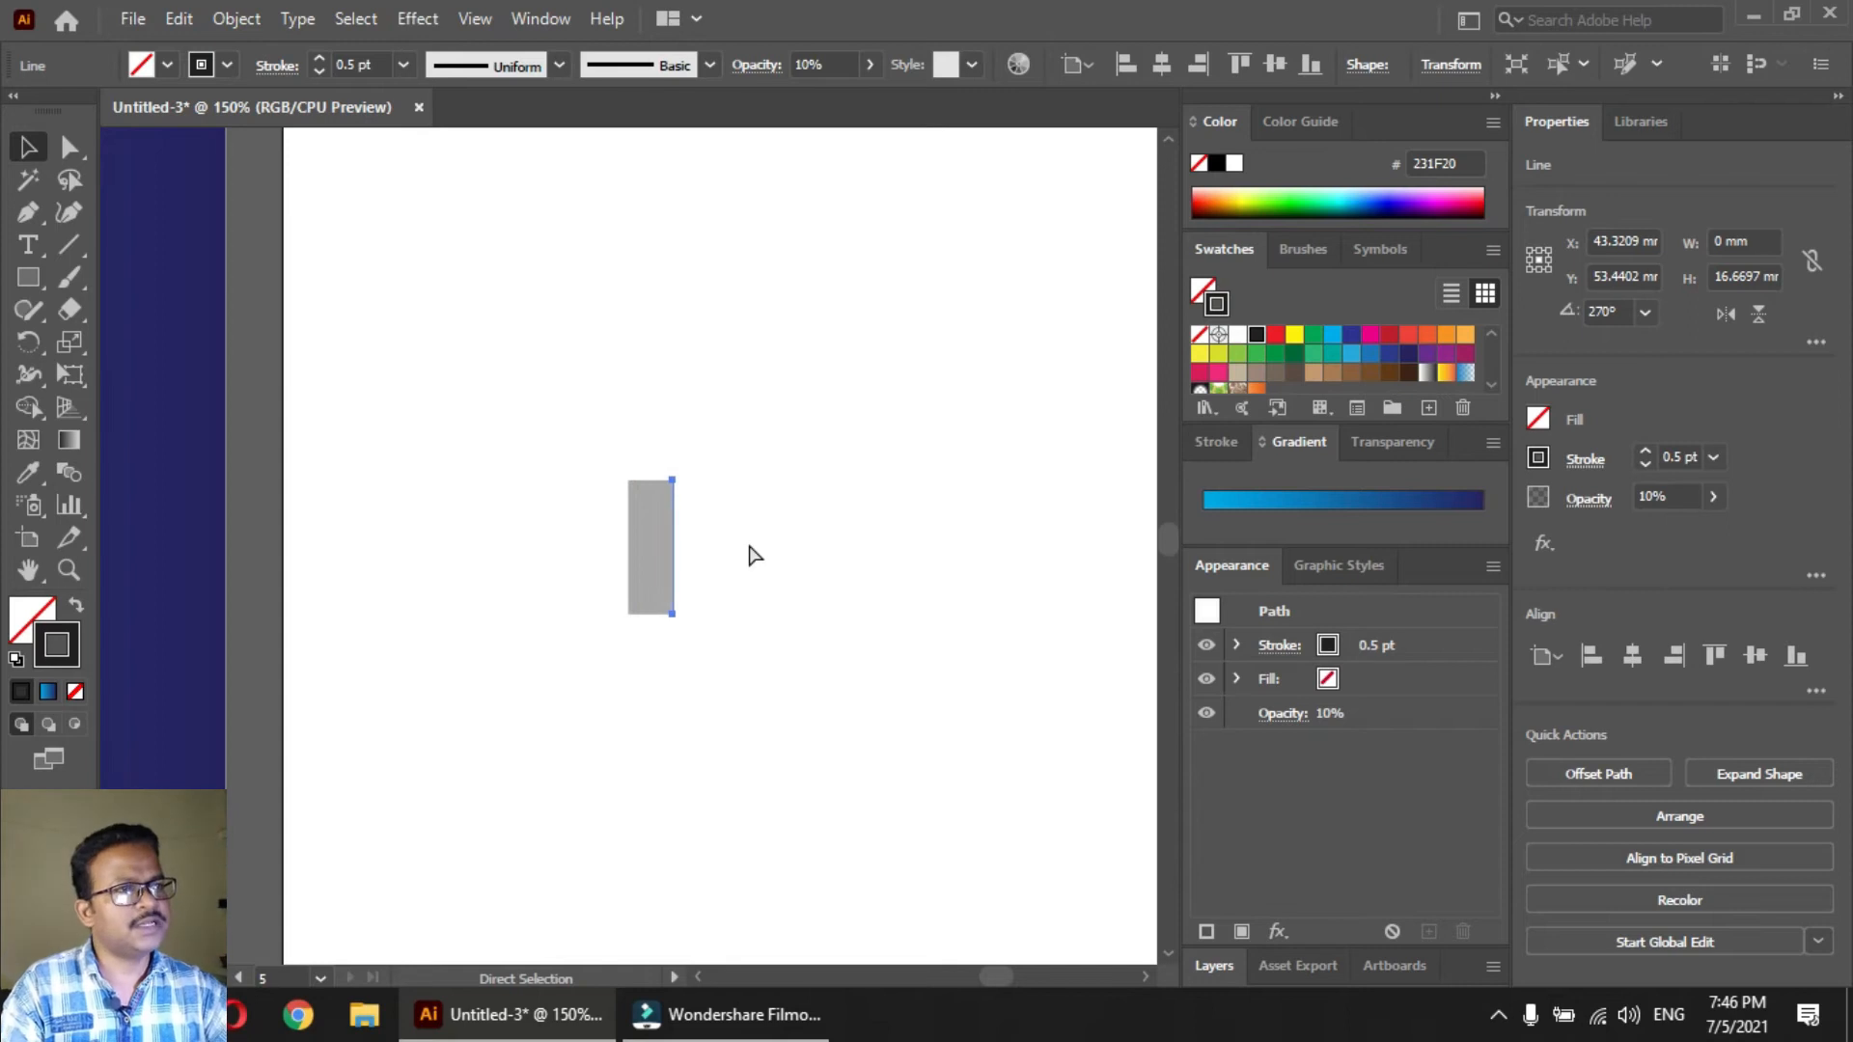
key(ctrl+d)
key(ctrl+d)
key(ctrl+d)
key(ctrl+d)
key(ctrl+d)
key(ctrl+d)
key(ctrl+d)
key(ctrl+d)
key(ctrl+d)
key(ctrl+d)
key(ctrl+d)
key(ctrl+d)
key(ctrl+d)
key(ctrl+d)
key(ctrl+d)
key(ctrl+d)
key(ctrl+d)
key(ctrl+d)
key(ctrl+d)
key(ctrl+d)
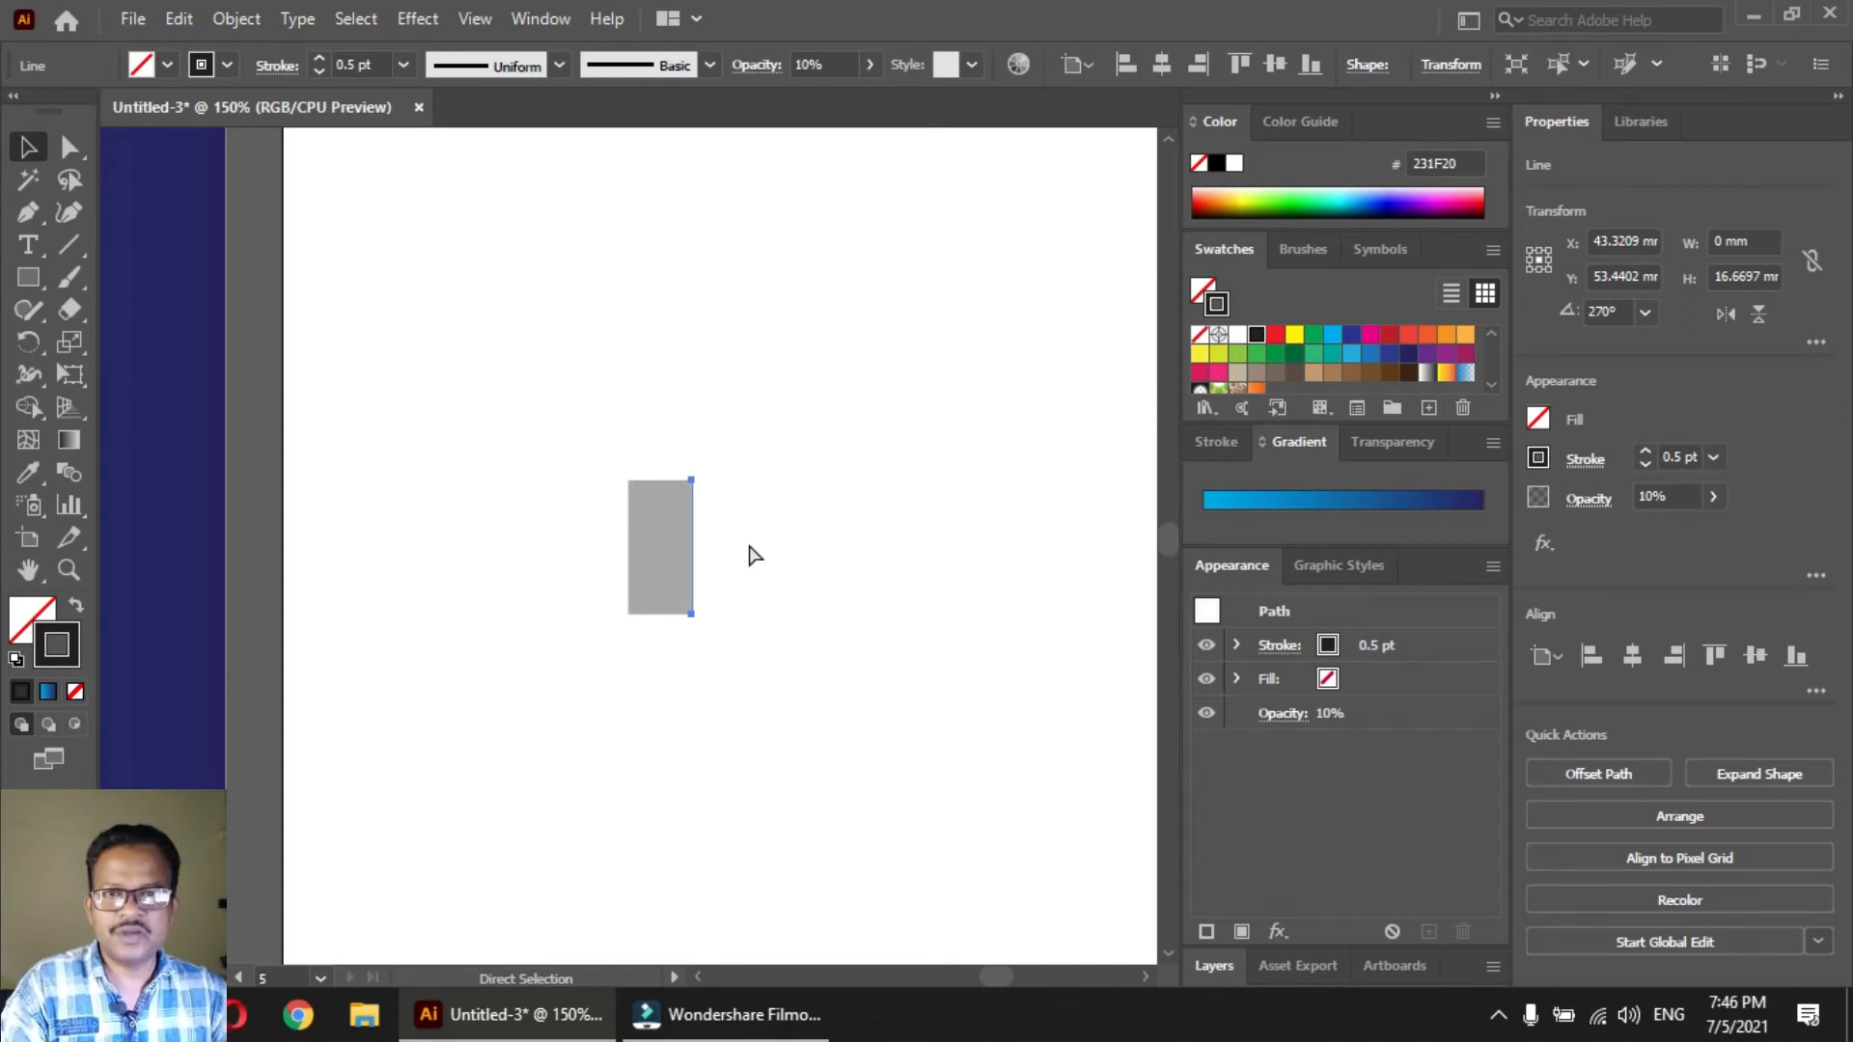
key(ctrl+d)
key(ctrl+d)
key(ctrl+d)
key(ctrl+d)
key(ctrl+d)
key(ctrl+d)
key(ctrl+d)
key(ctrl+d)
key(ctrl+d)
key(ctrl+d)
key(ctrl+d)
key(ctrl+d)
key(ctrl+d)
key(ctrl+d)
key(ctrl+d)
key(ctrl+d)
key(ctrl+d)
key(ctrl+d)
key(ctrl+d)
key(ctrl+d)
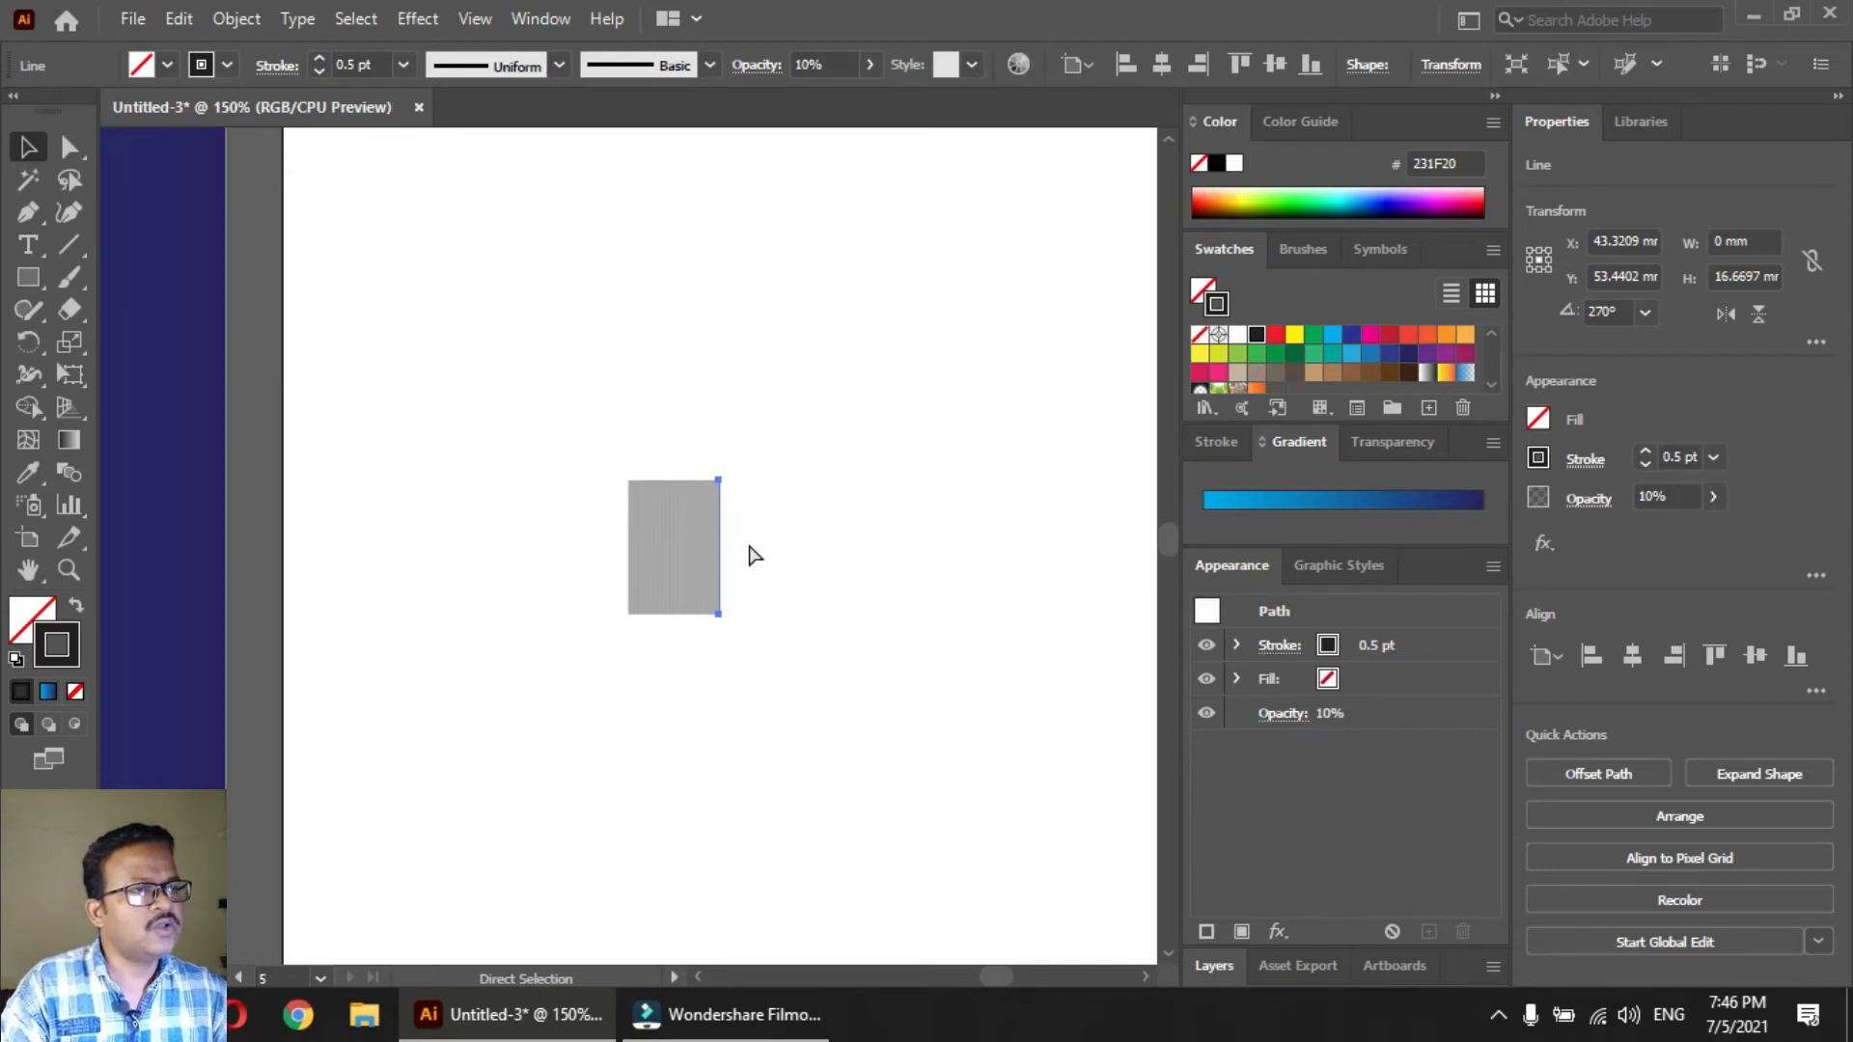
Extend the gray band with more offset copies of the line until it is about 27 mm wide
key(ctrl+d)
key(ctrl+d)
key(ctrl+d)
key(ctrl+d)
key(ctrl+d)
key(ctrl+d)
key(ctrl+d)
key(ctrl+d)
key(ctrl+d)
key(ctrl+d)
key(ctrl+d)
key(ctrl+d)
key(ctrl+d)
key(ctrl+d)
key(ctrl+d)
key(ctrl+d)
key(ctrl+d)
key(ctrl+d)
key(ctrl+d)
key(ctrl+d)
key(ctrl+d)
key(ctrl+d)
key(ctrl+d)
key(ctrl+d)
key(ctrl+d)
key(ctrl+d)
key(ctrl+d)
key(ctrl+d)
key(ctrl+d)
key(ctrl+d)
key(ctrl+d)
key(ctrl+d)
key(ctrl+d)
key(ctrl+d)
key(ctrl+d)
key(ctrl+d)
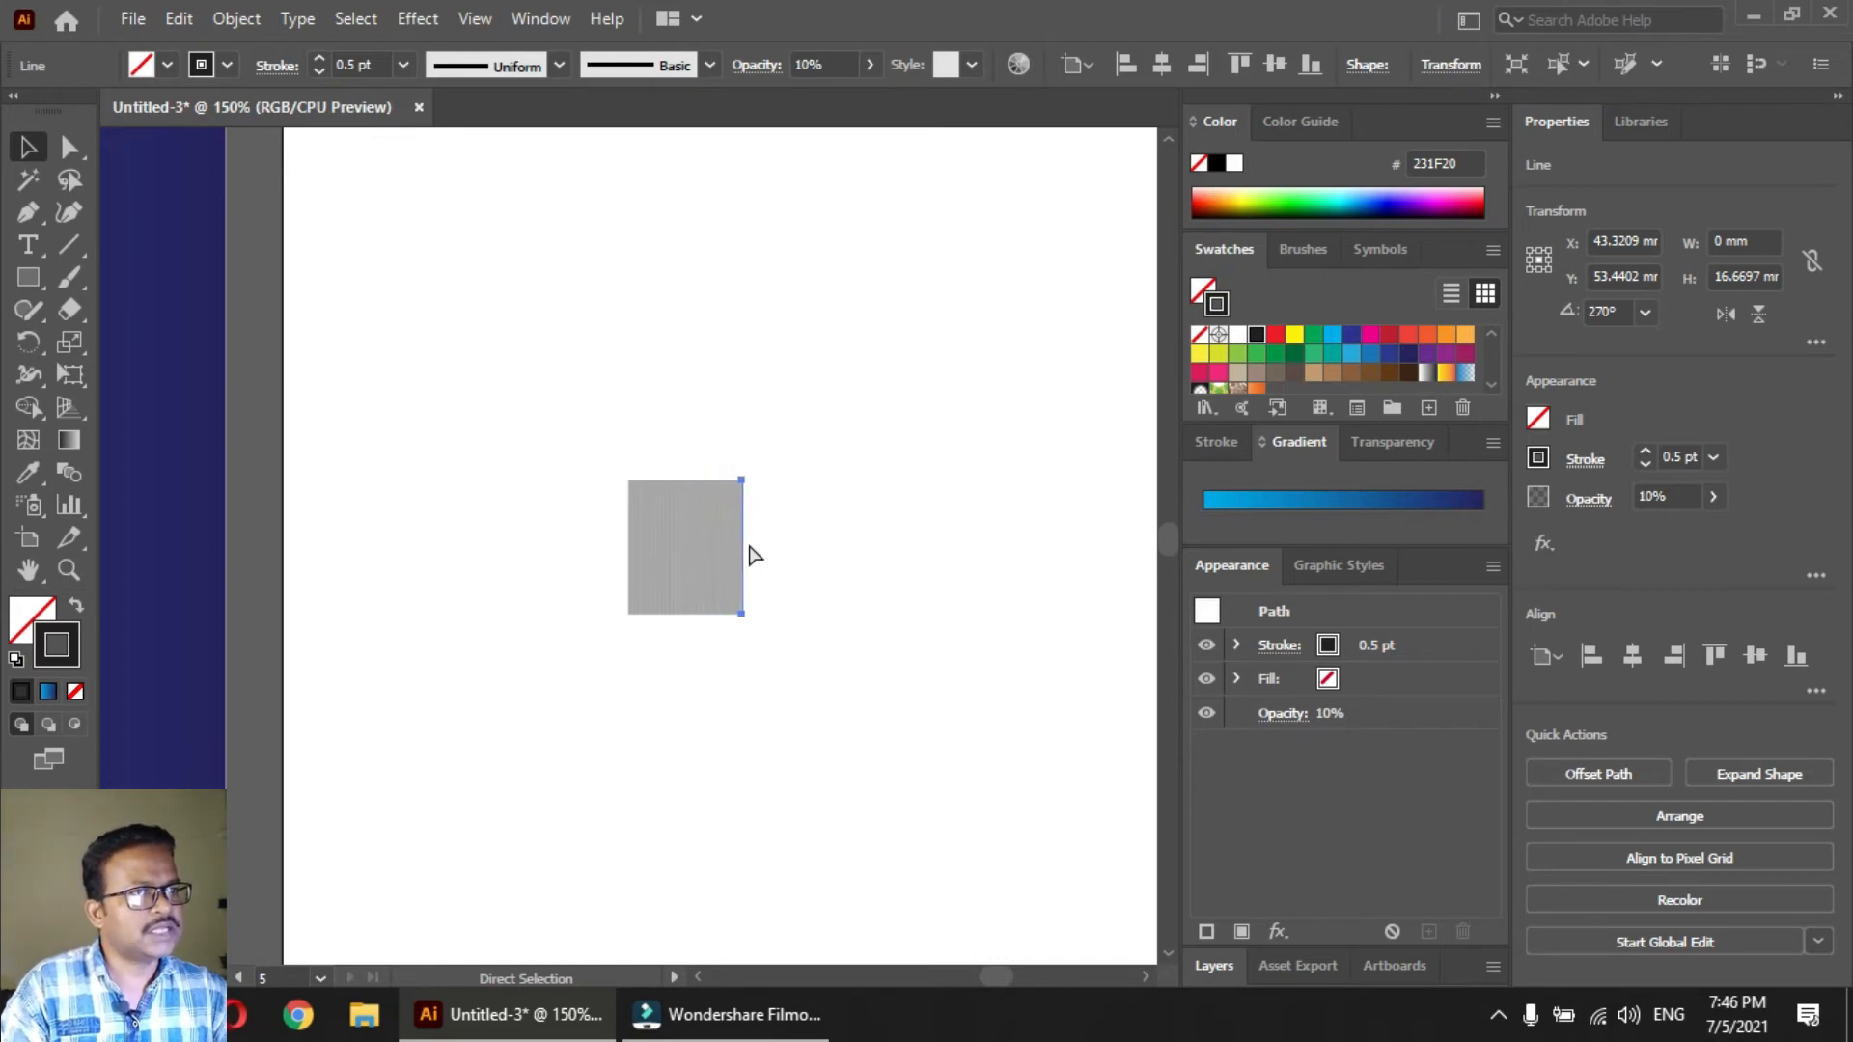
key(ctrl+d)
key(ctrl+d)
key(ctrl+d)
key(ctrl+d)
key(ctrl+d)
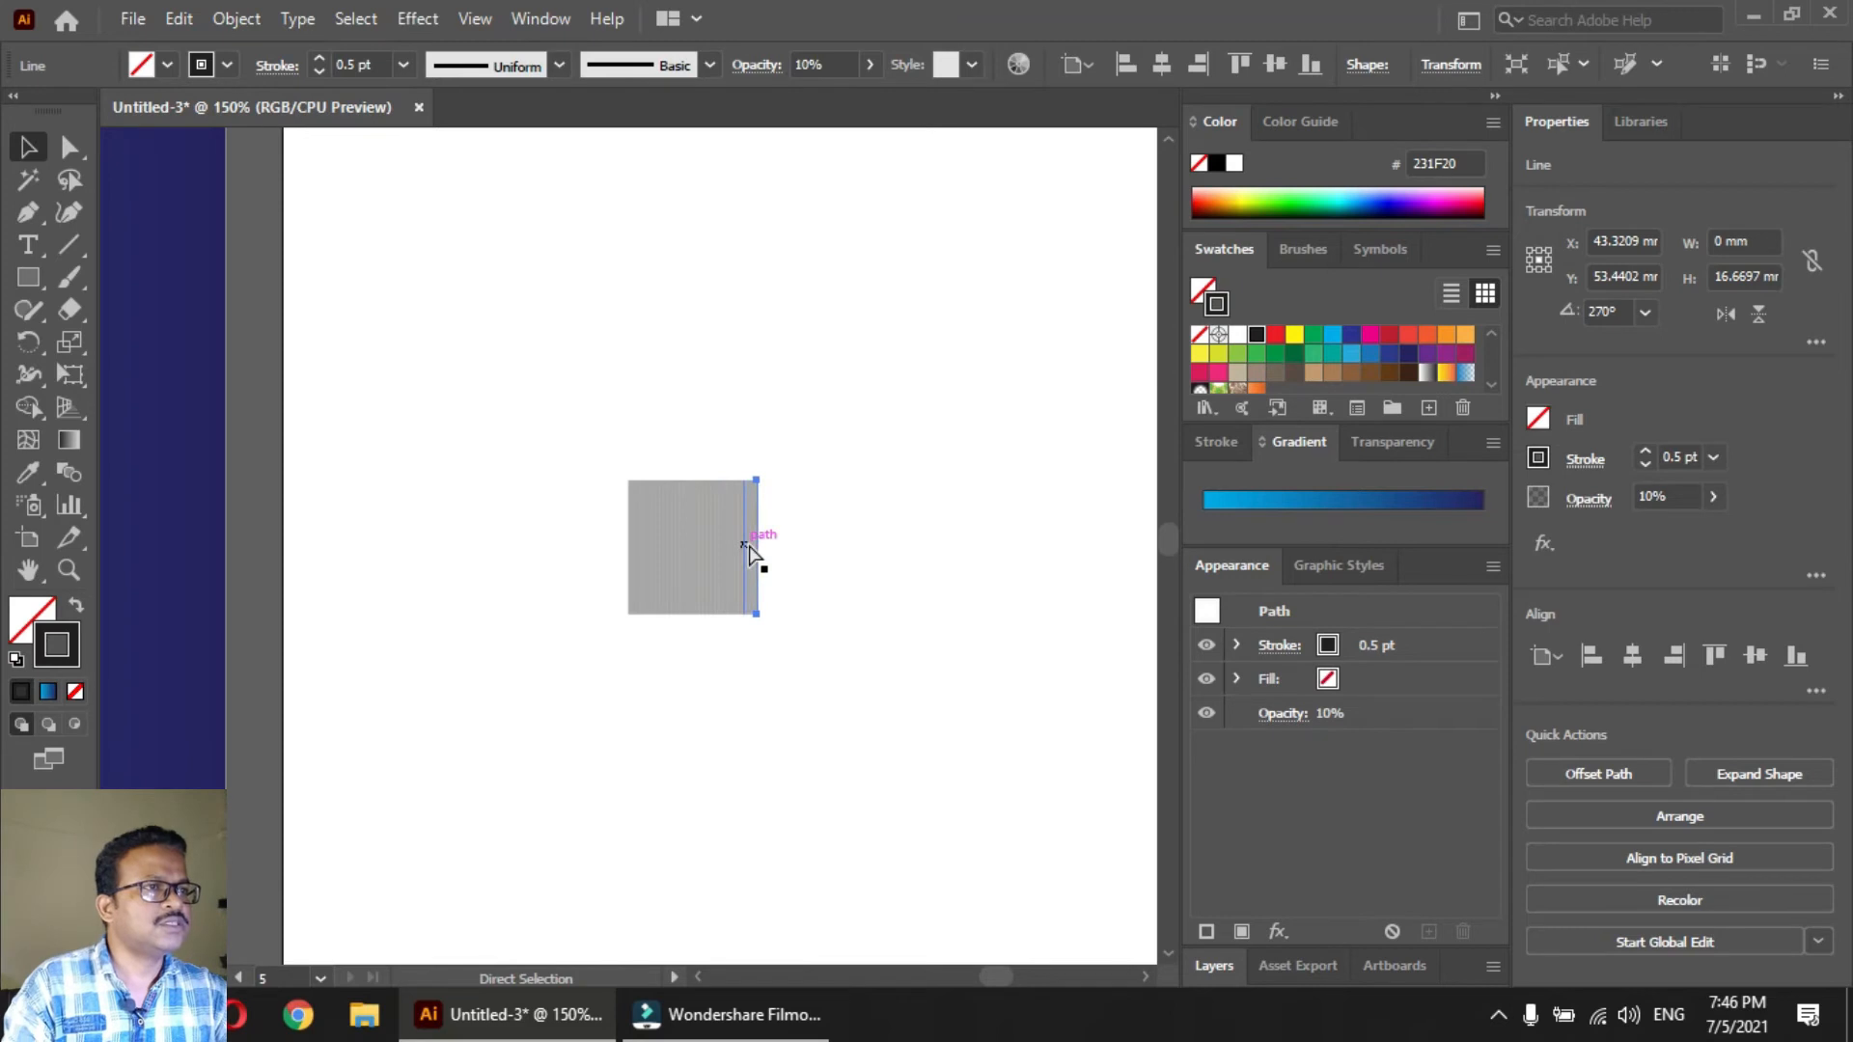
key(ctrl+d)
key(ctrl+d)
key(ctrl+d)
key(ctrl+d)
key(ctrl+d)
key(ctrl+d)
key(ctrl+d)
key(ctrl+d)
key(ctrl+d)
key(ctrl+d)
key(ctrl+d)
key(ctrl+d)
key(ctrl+d)
key(ctrl+d)
key(ctrl+d)
key(ctrl+d)
key(ctrl+d)
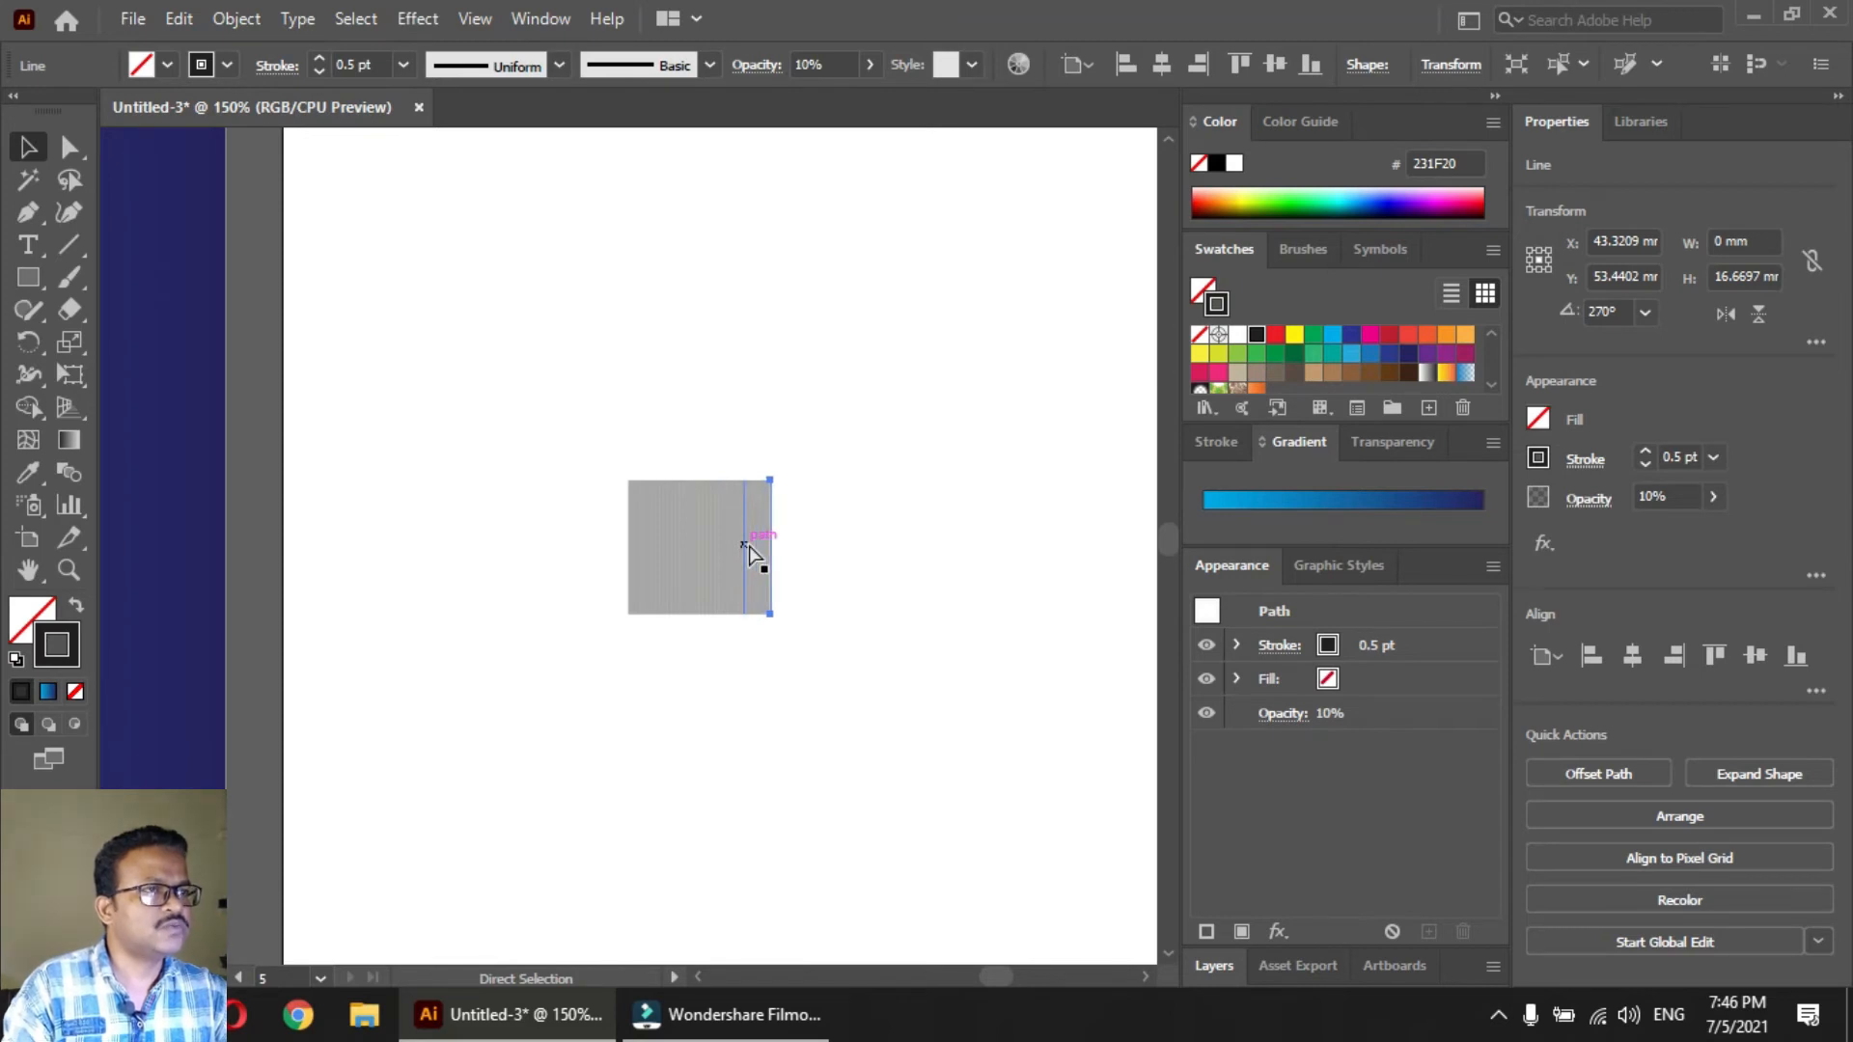
key(ctrl+d)
key(ctrl+d)
key(ctrl+d)
key(ctrl+d)
key(ctrl+d)
key(ctrl+d)
key(ctrl+d)
key(ctrl+d)
key(ctrl+d)
key(ctrl+d)
key(ctrl+d)
key(ctrl+d)
key(ctrl+d)
key(ctrl+d)
key(ctrl+d)
key(ctrl+d)
key(ctrl+d)
key(ctrl+d)
key(ctrl+d)
key(ctrl+d)
drag(938, 563, 654, 482)
ctrl+alt+click(754, 488)
ctrl+alt+click(587, 579)
ctrl+alt+click(584, 579)
drag(699, 566, 490, 530)
click(421, 550)
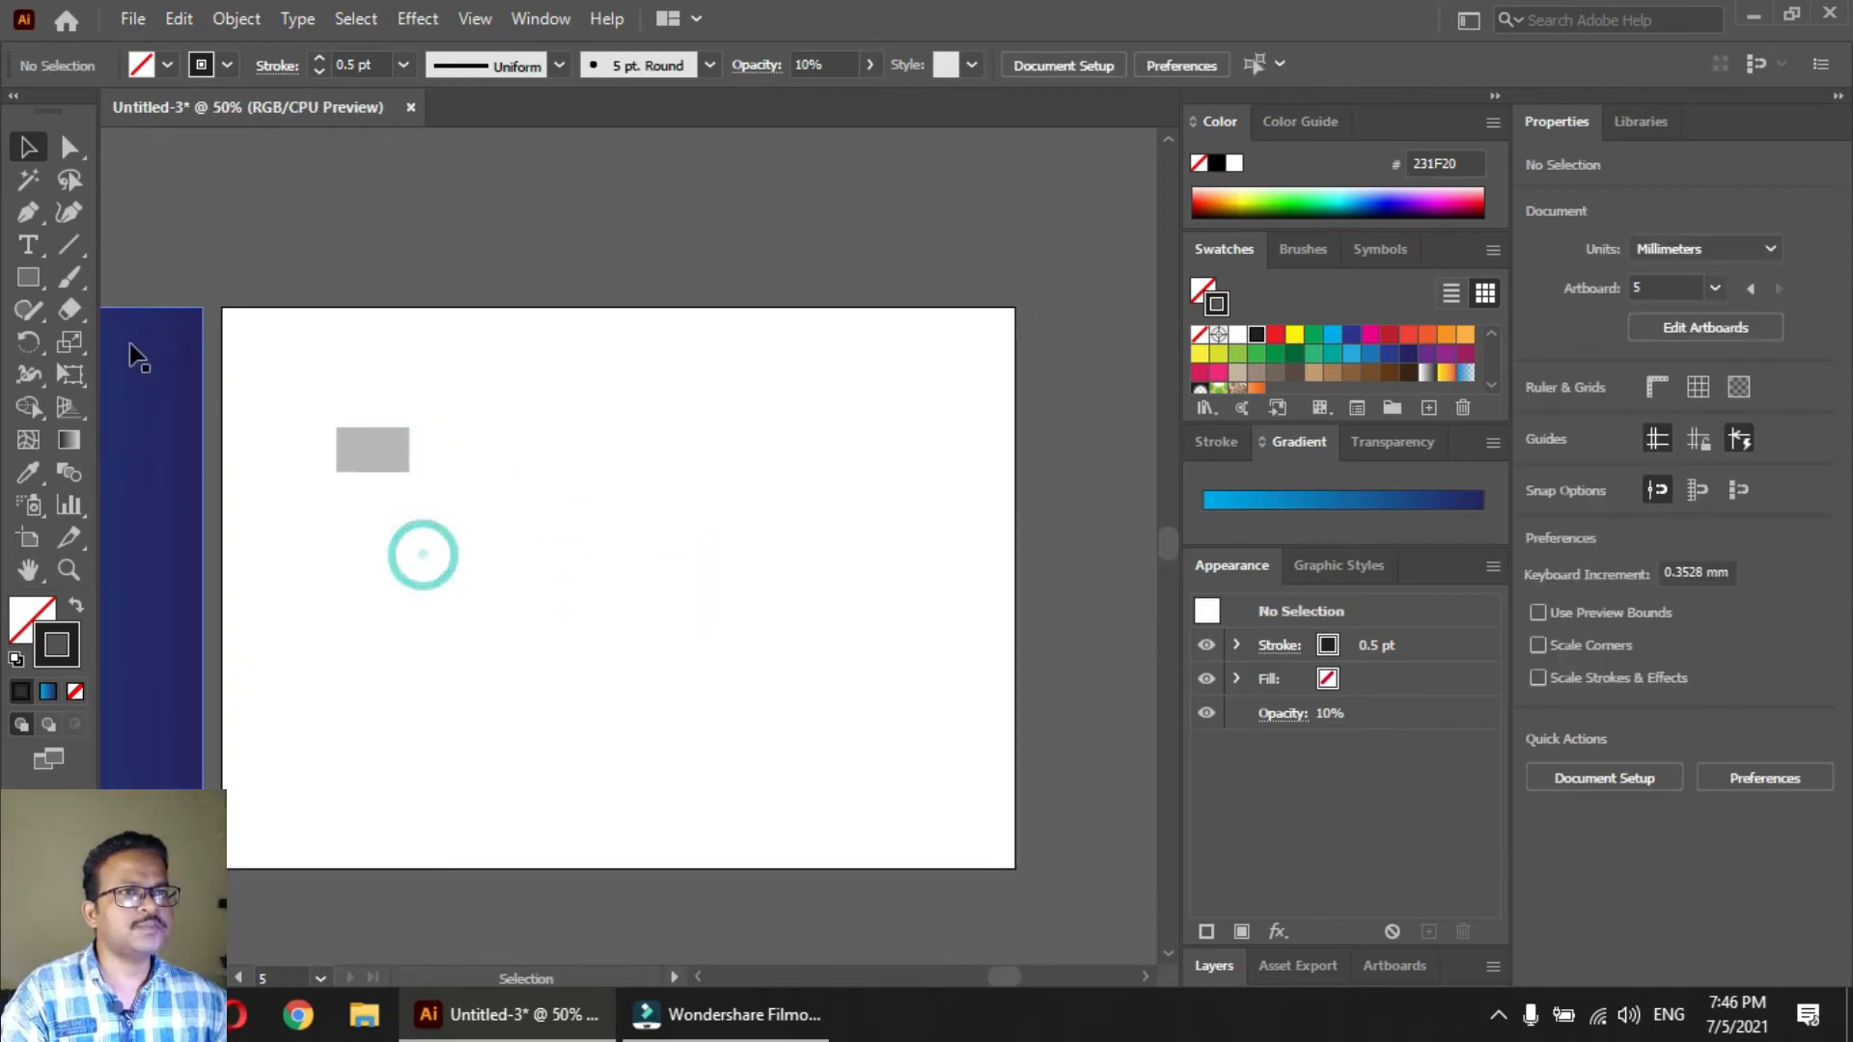
Draw a looping Pen tool curve about 161 mm wide and 187 mm high, starting and ending at the artboard's lower edge
click(28, 211)
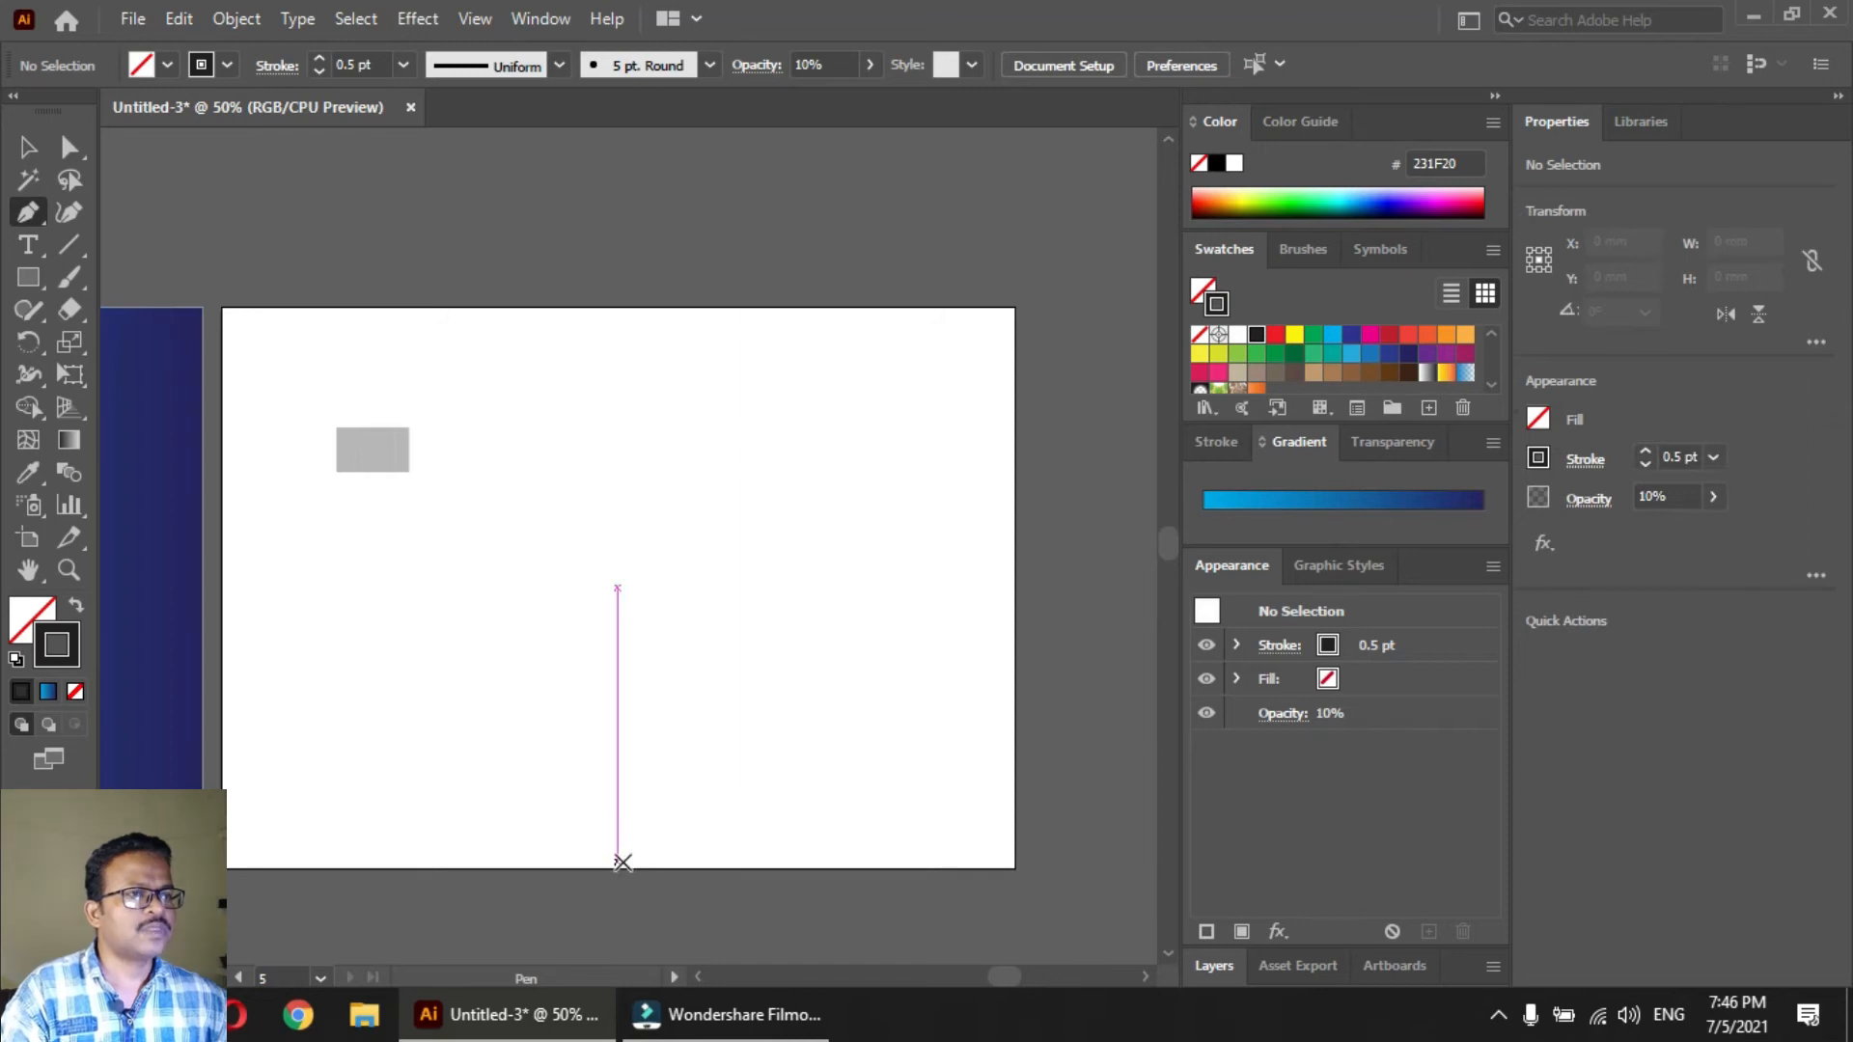
click(622, 862)
drag(582, 690, 527, 628)
drag(428, 554, 331, 592)
drag(494, 615, 593, 602)
drag(659, 425, 621, 534)
drag(775, 531, 790, 509)
drag(735, 505, 694, 553)
drag(534, 562, 550, 534)
drag(605, 590, 615, 661)
drag(589, 771, 661, 788)
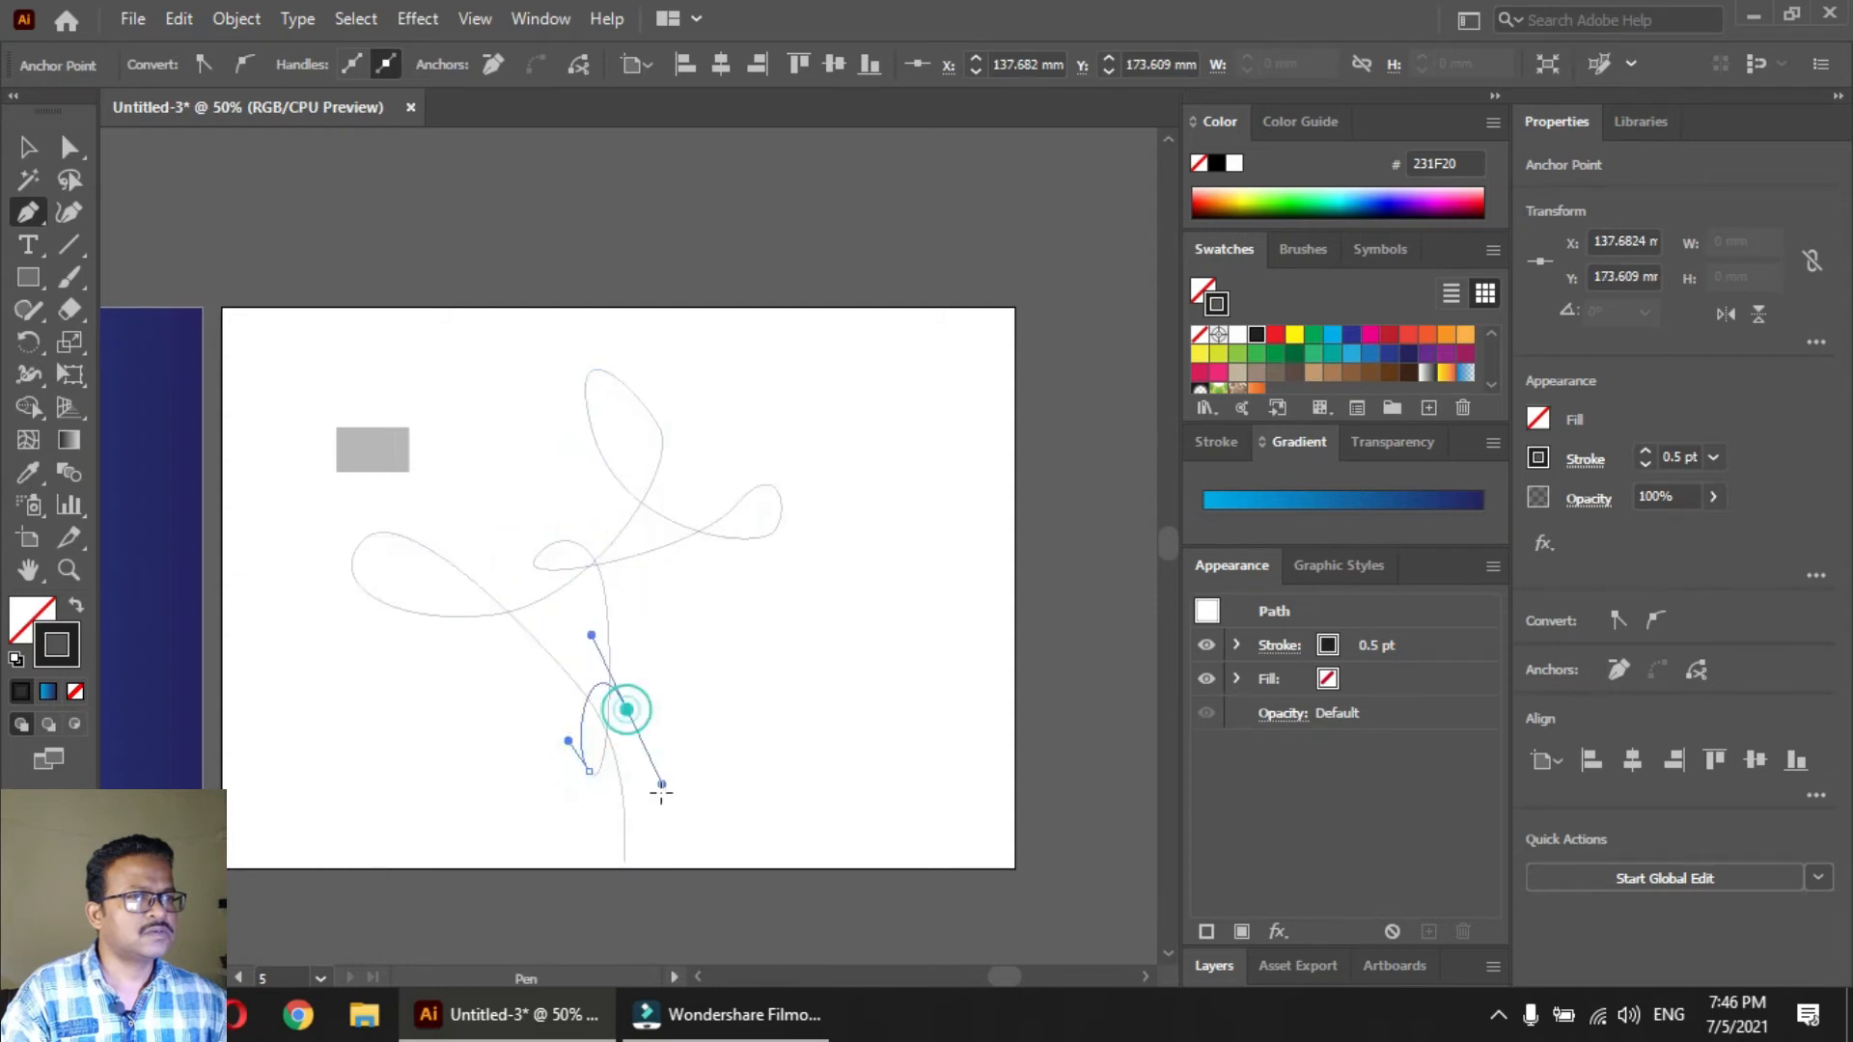
click(629, 867)
key(v)
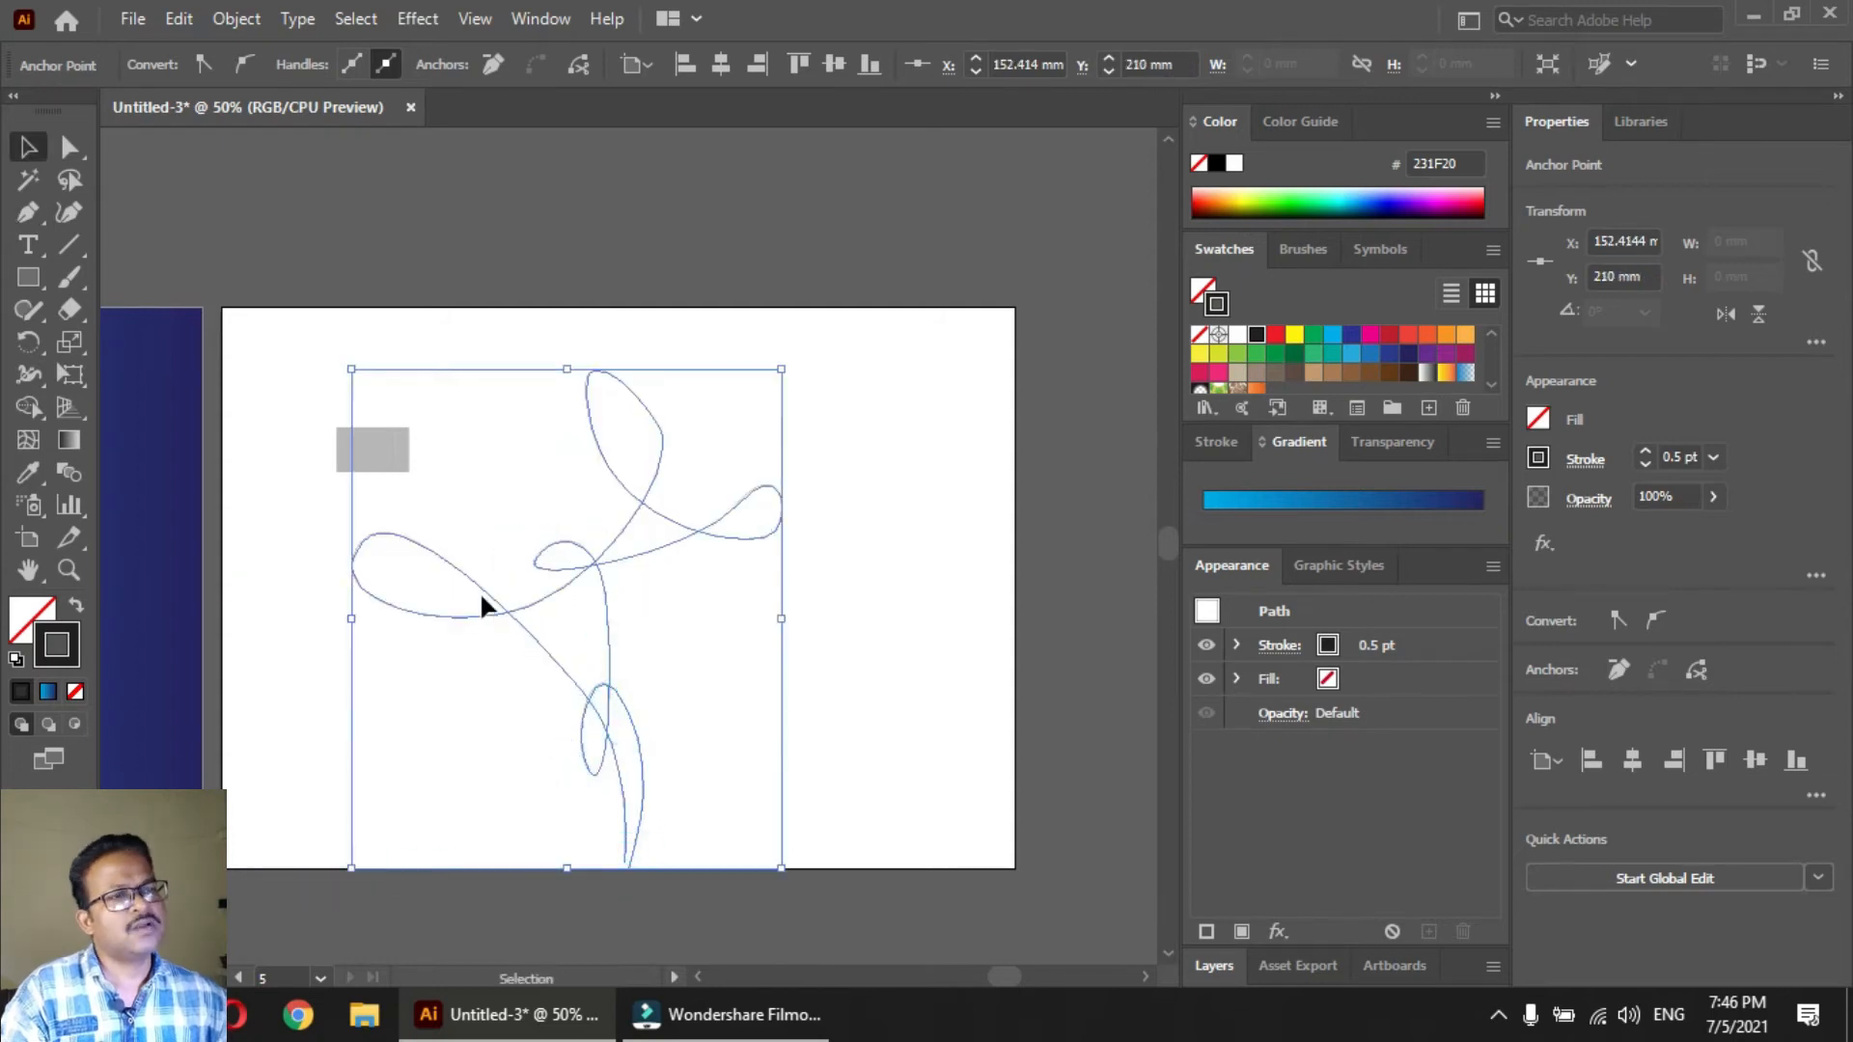
Try an Envelope Distort of the gray line band with the looping curve as the top object, and undo it
drag(310, 385, 662, 597)
click(237, 19)
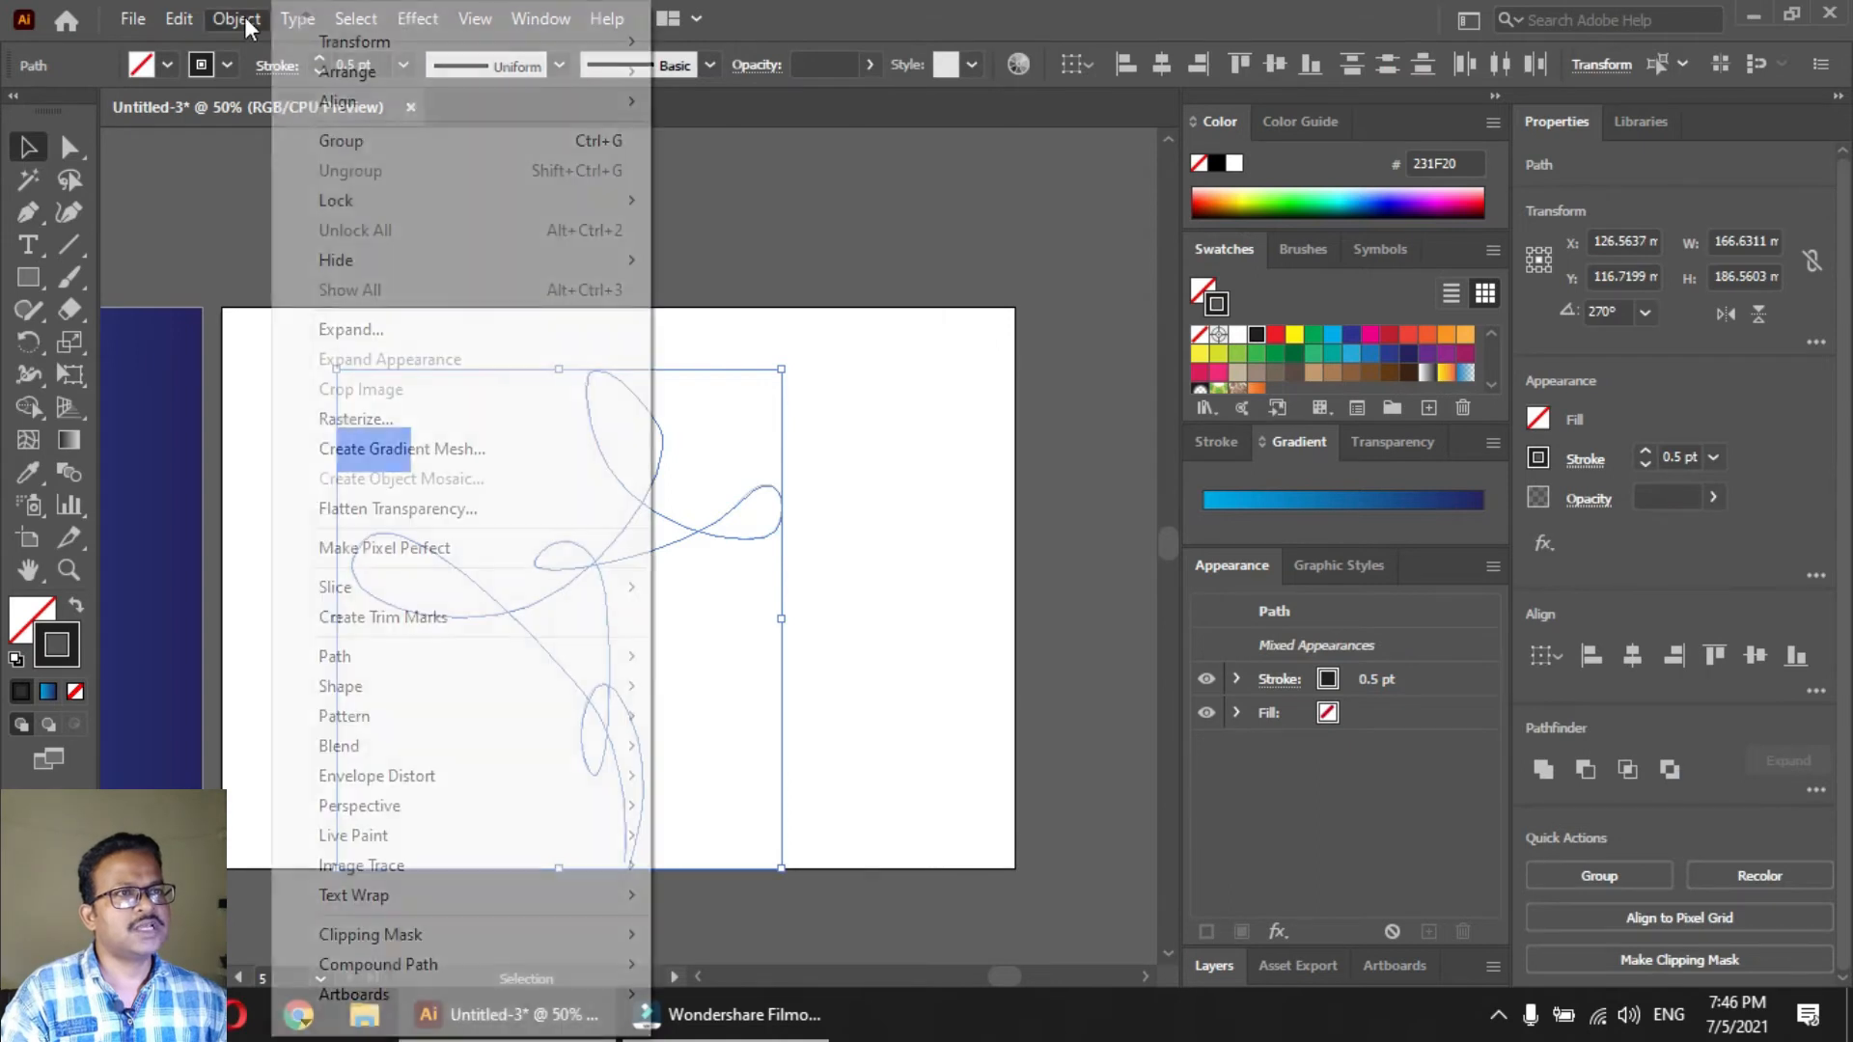
mouse_move(417, 784)
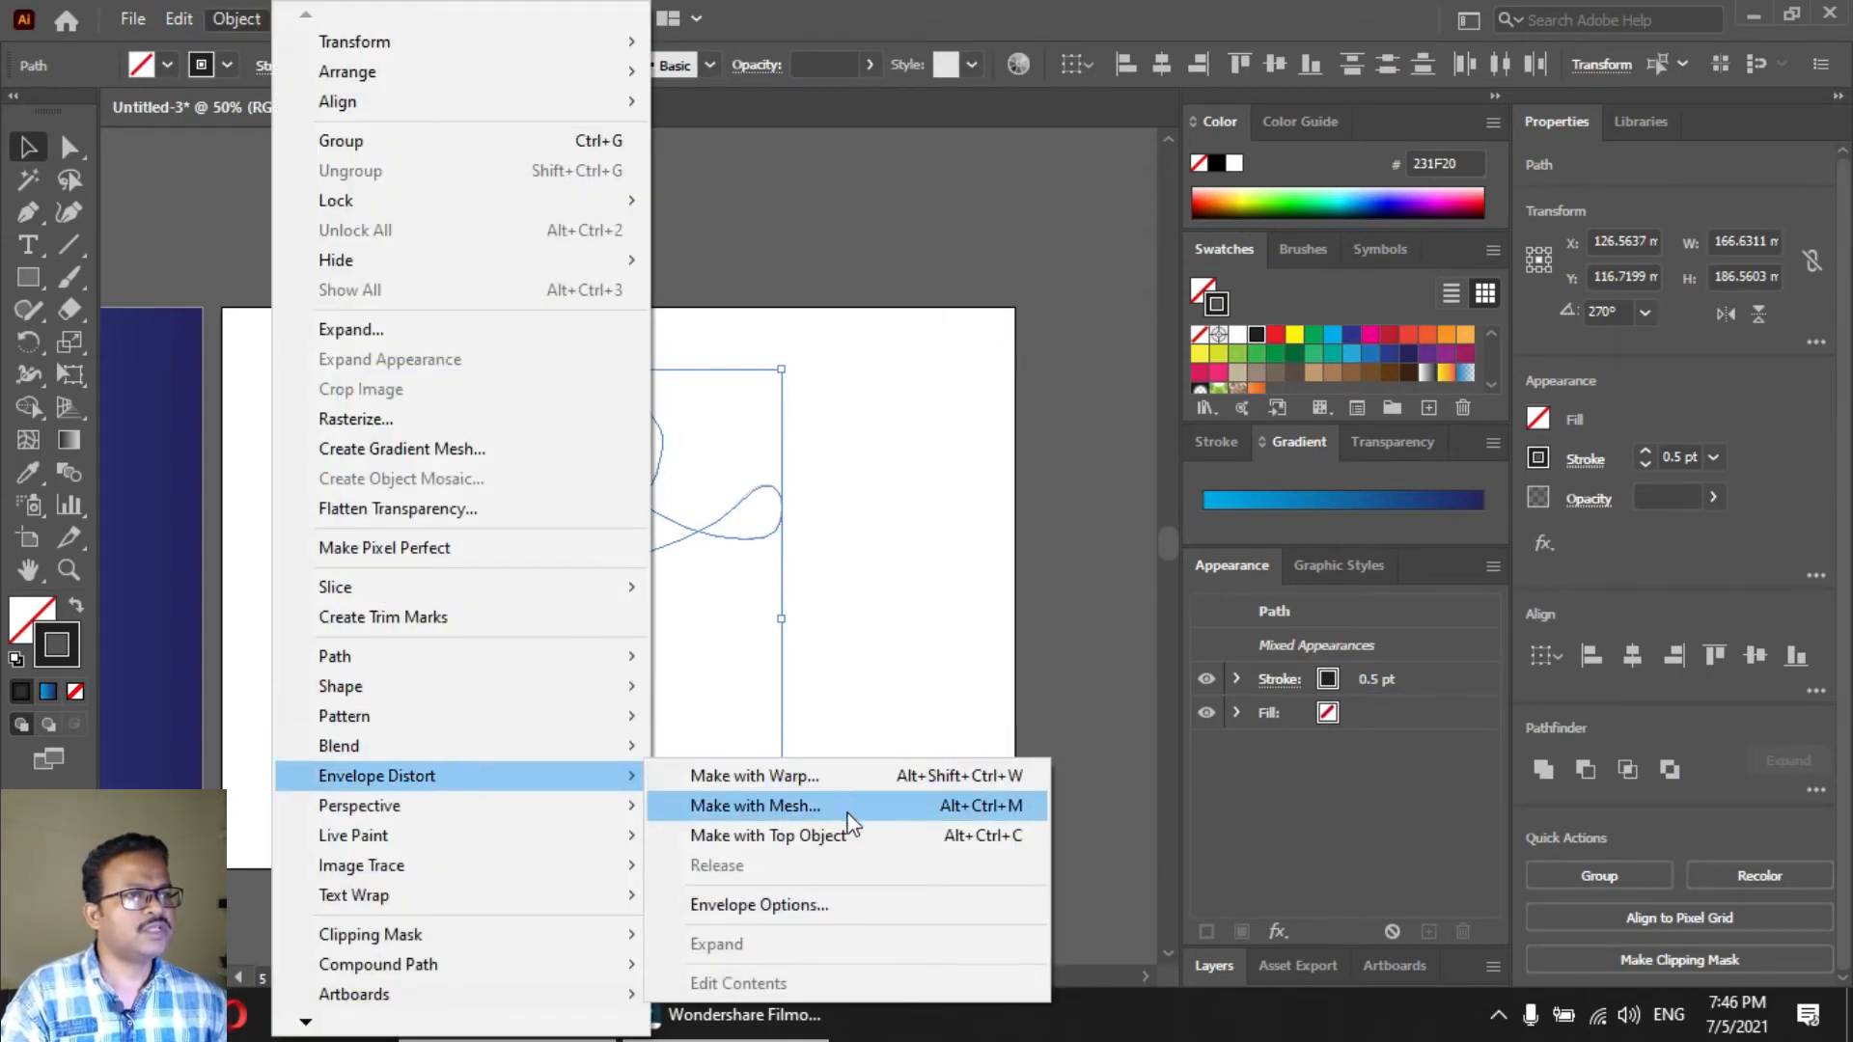
click(828, 837)
click(863, 594)
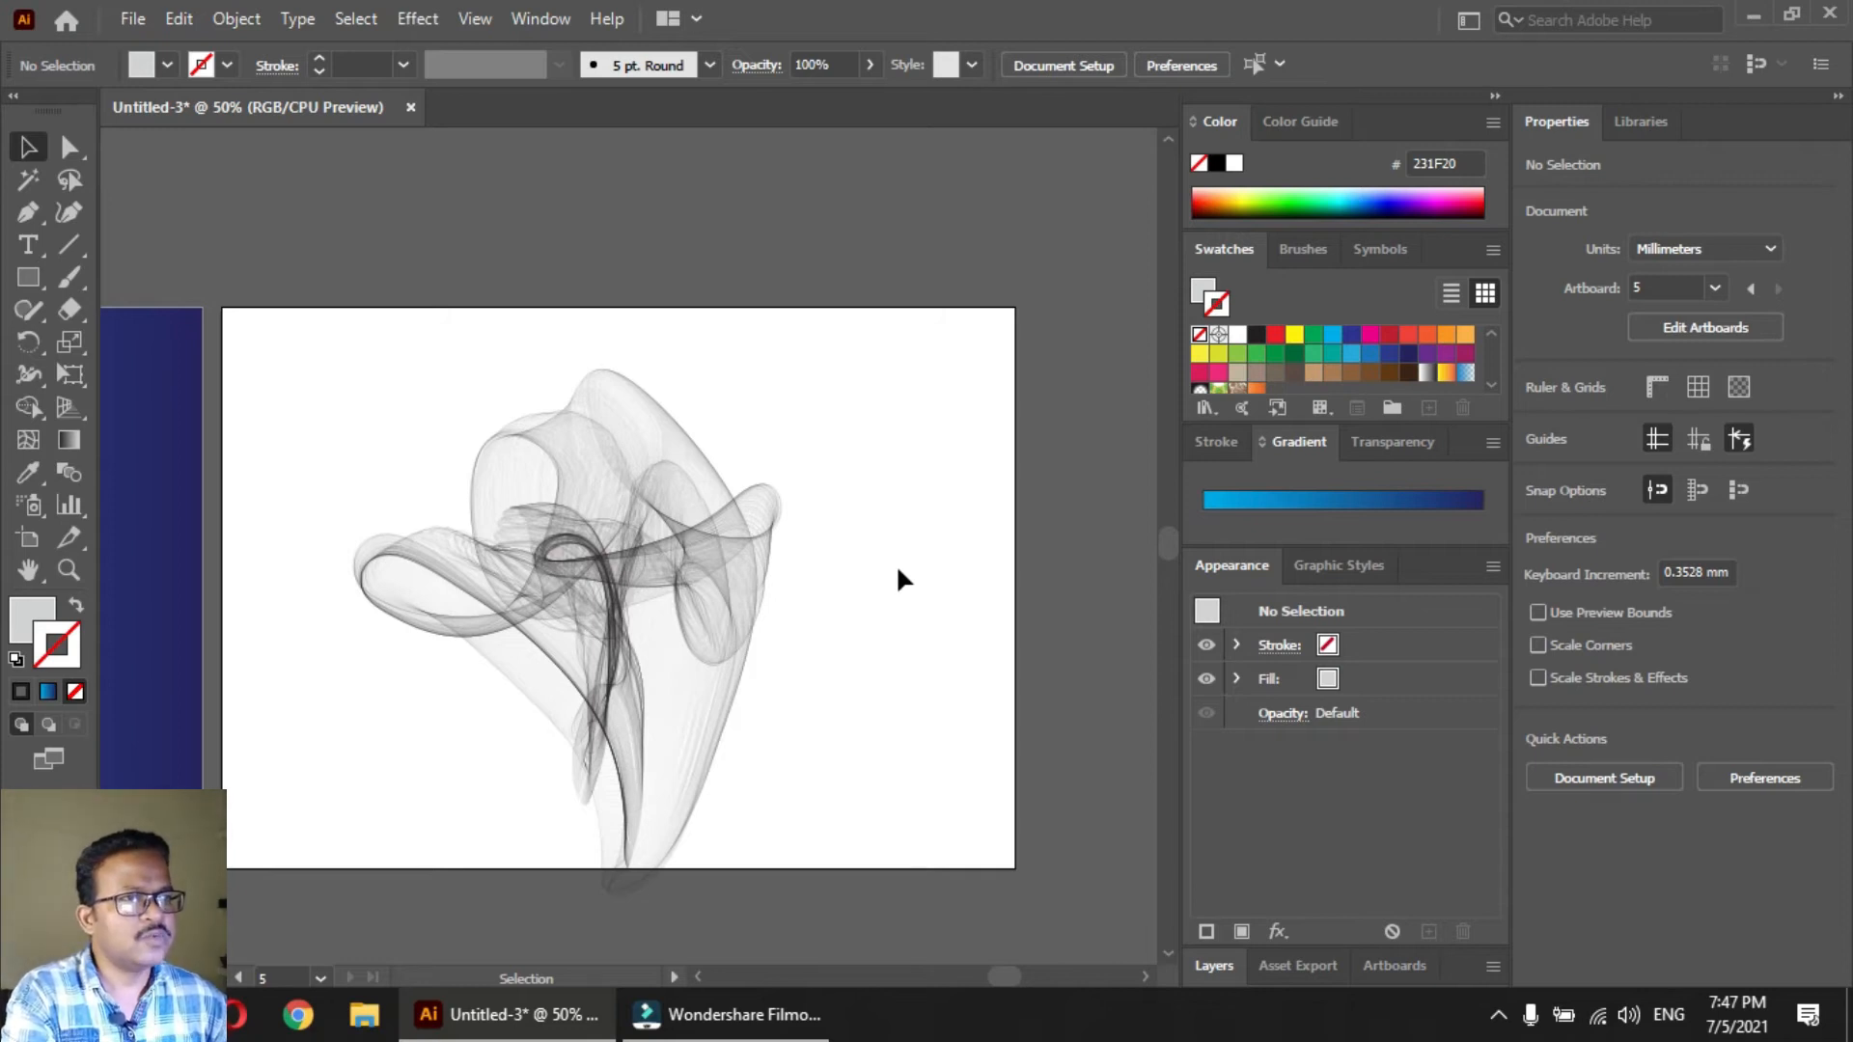
click(642, 584)
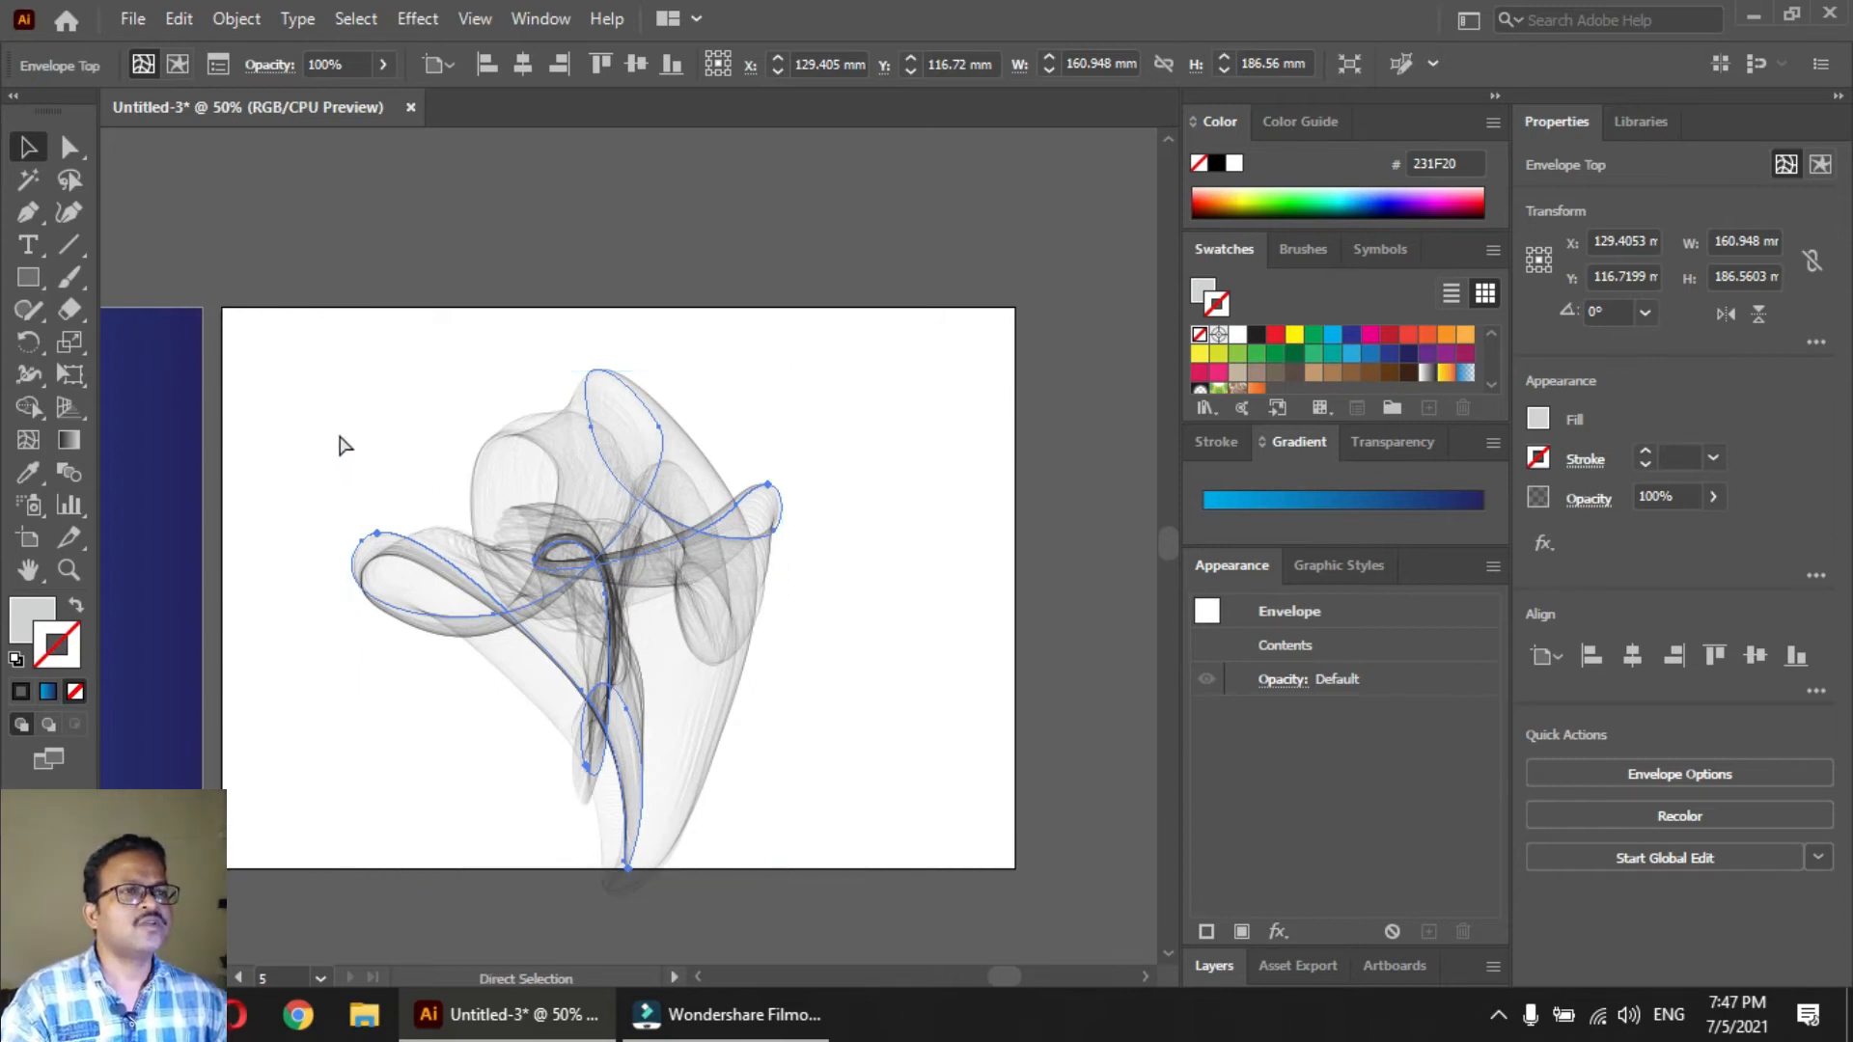
key(ctrl+z)
Change the stroke color of all lines in the gray band to red (ED1C24)
click(302, 526)
key(a)
drag(365, 422, 467, 480)
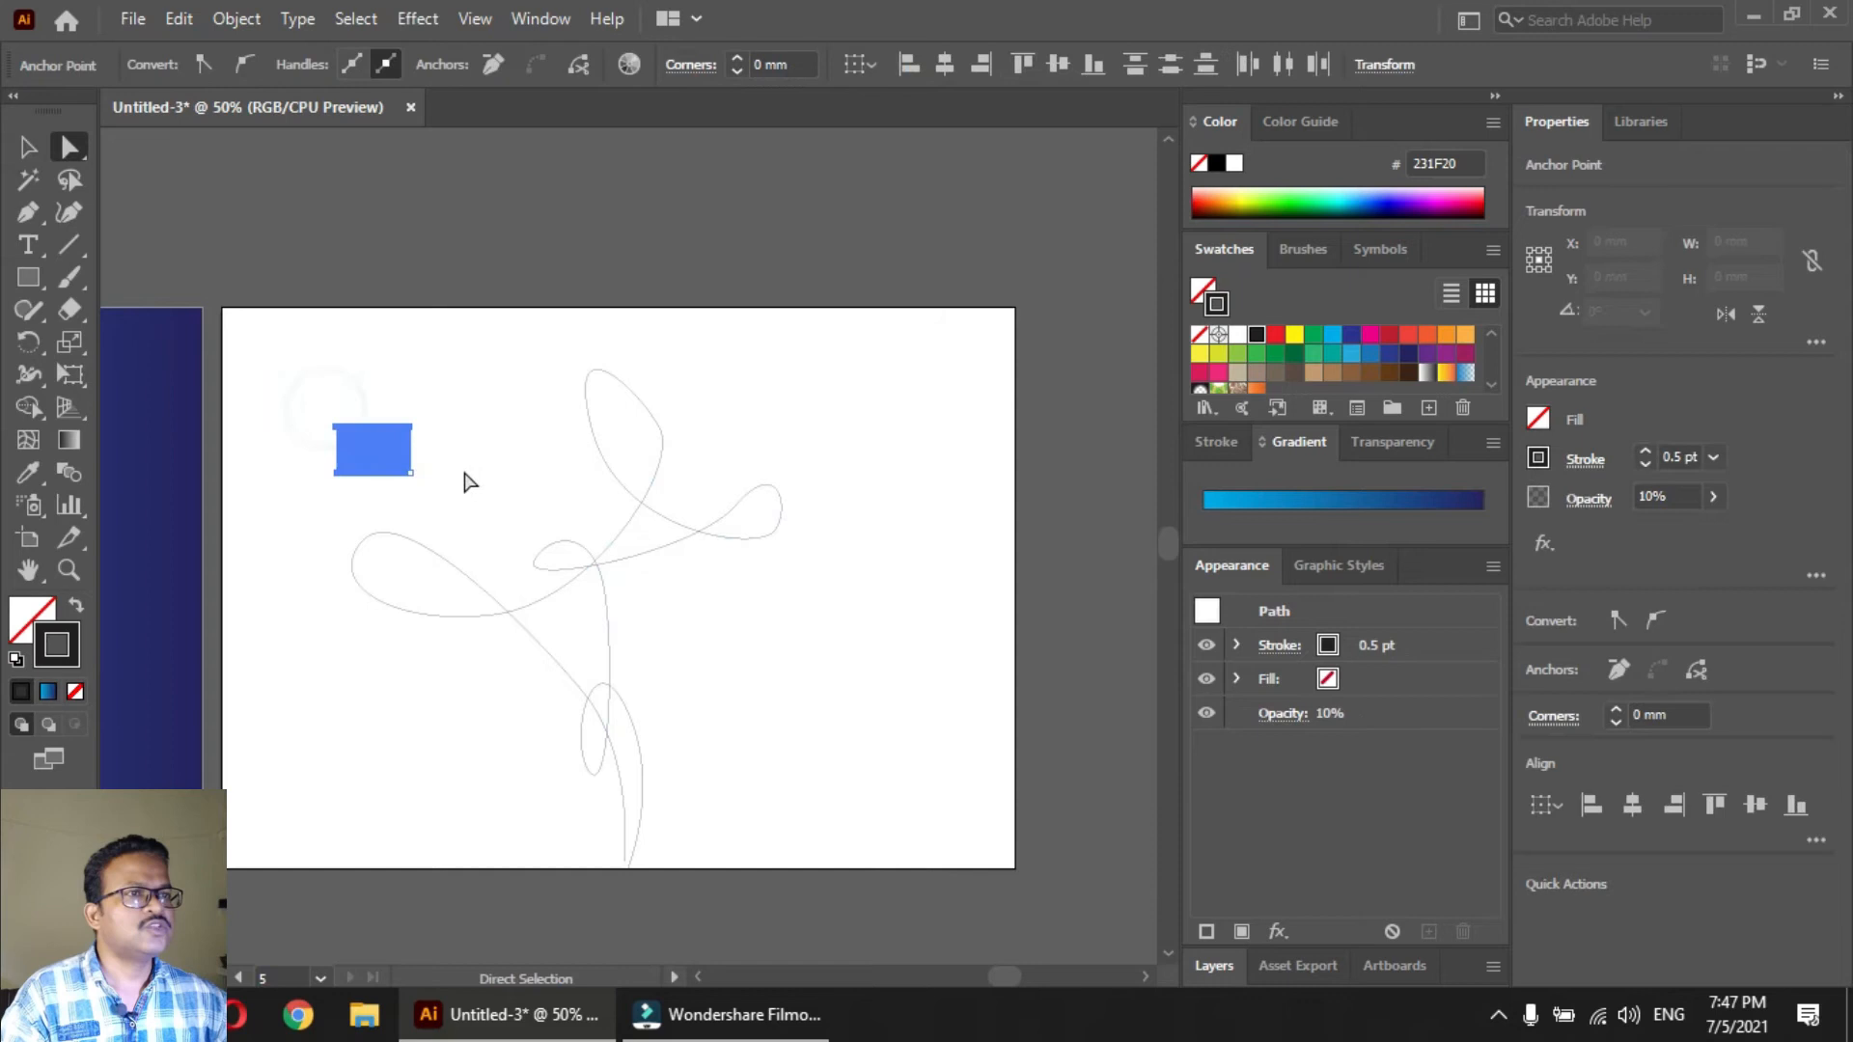
click(1274, 335)
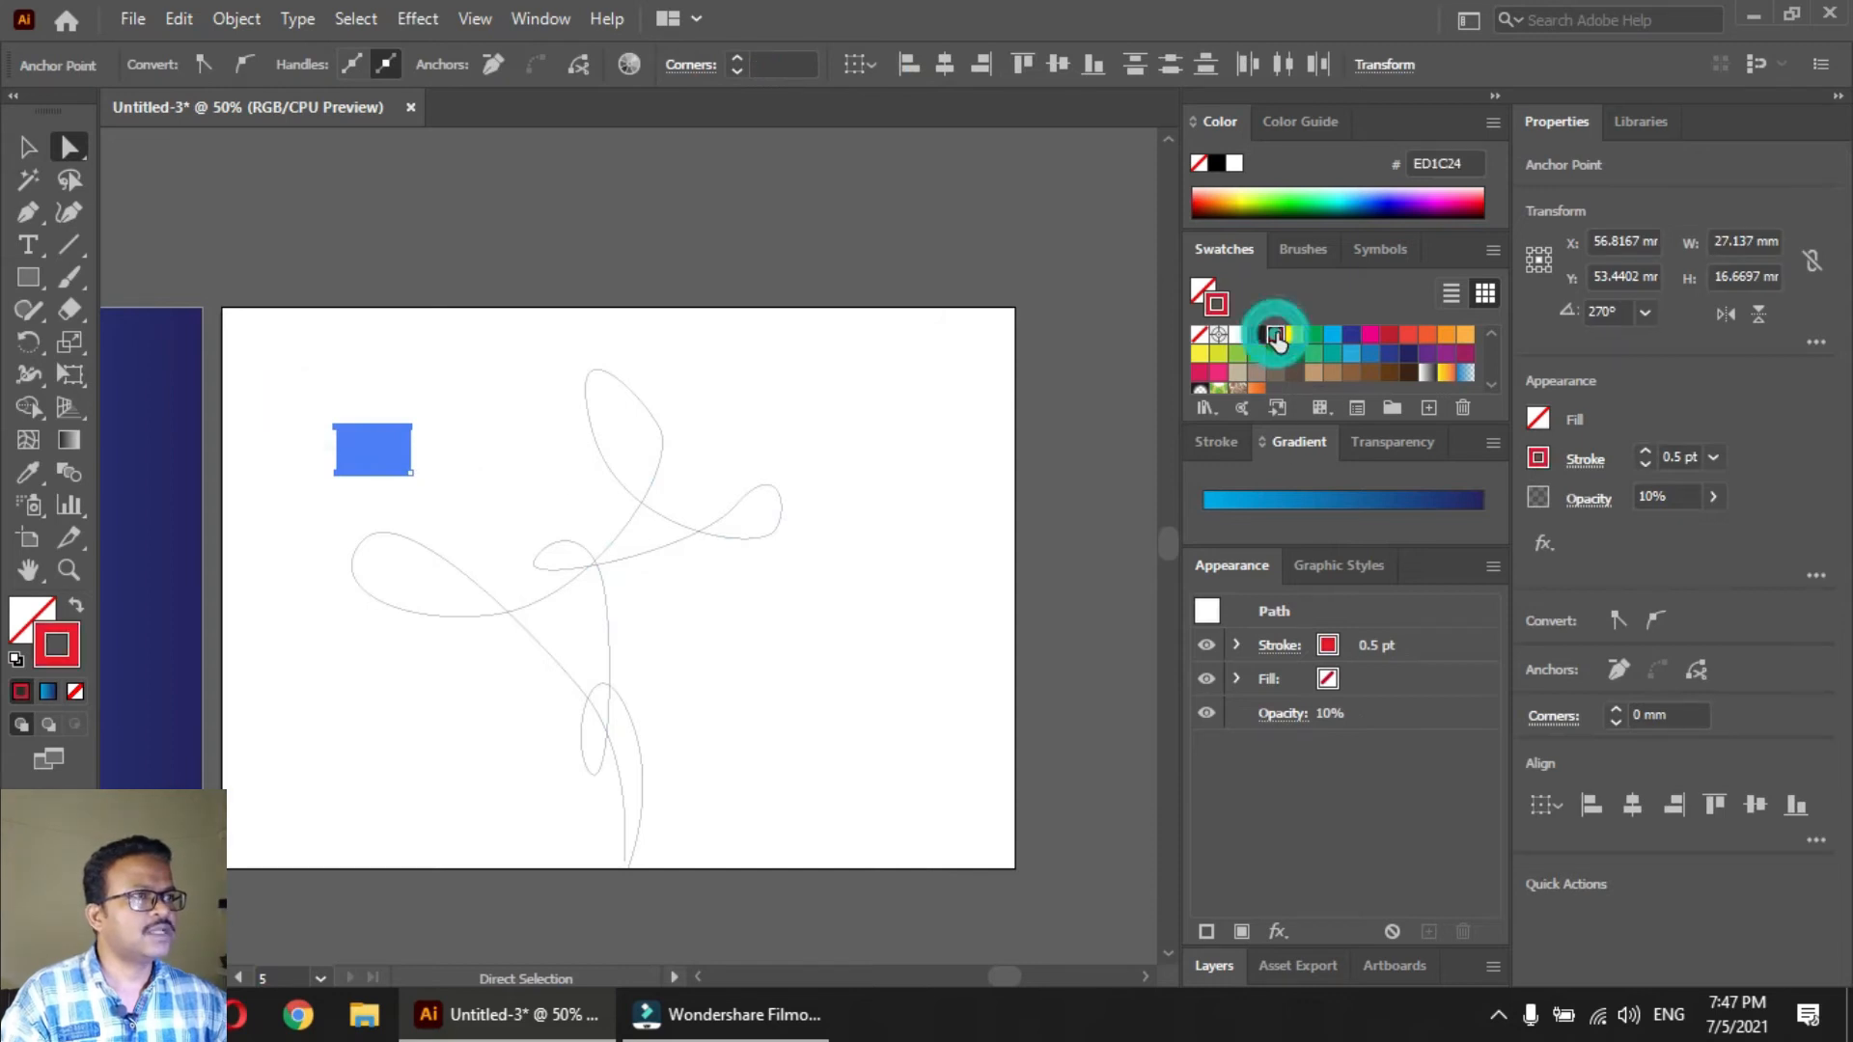
click(838, 460)
Warp the red line band into the looping curve with Envelope Distort, Make with Top Object
key(v)
drag(314, 364, 780, 729)
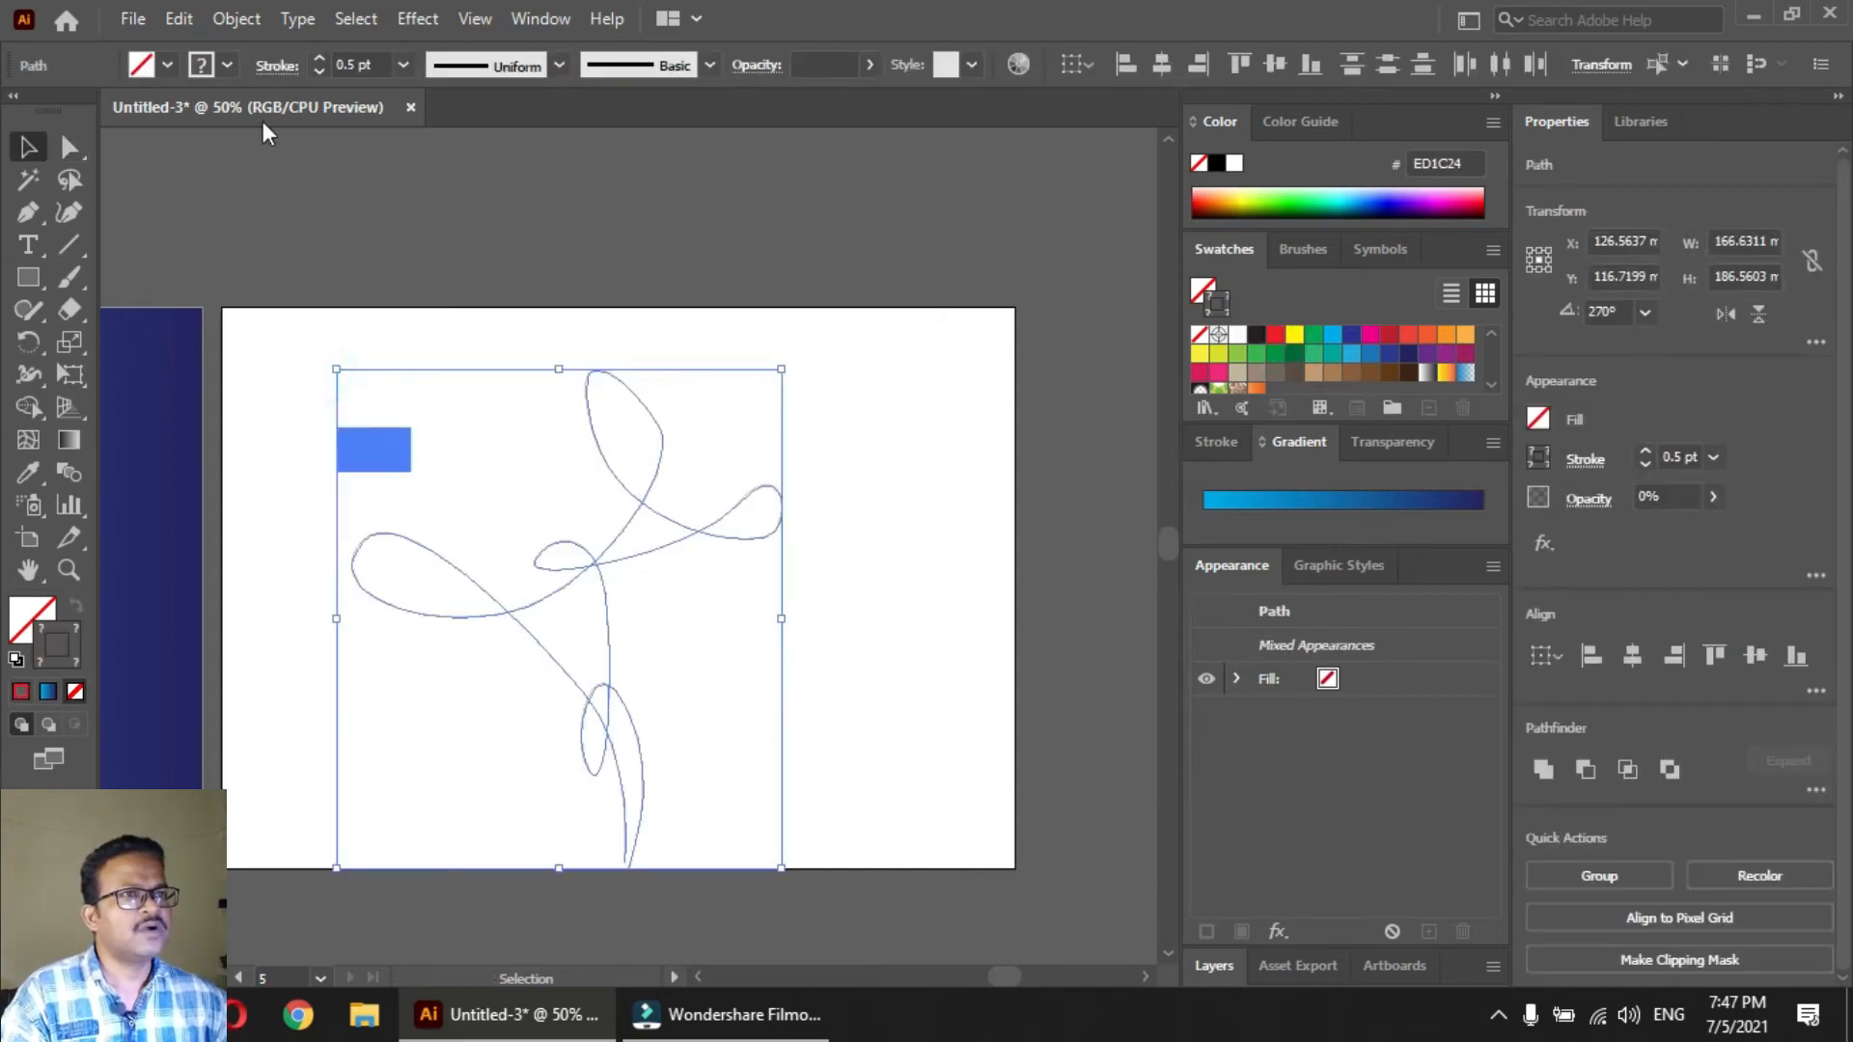
click(230, 22)
click(411, 776)
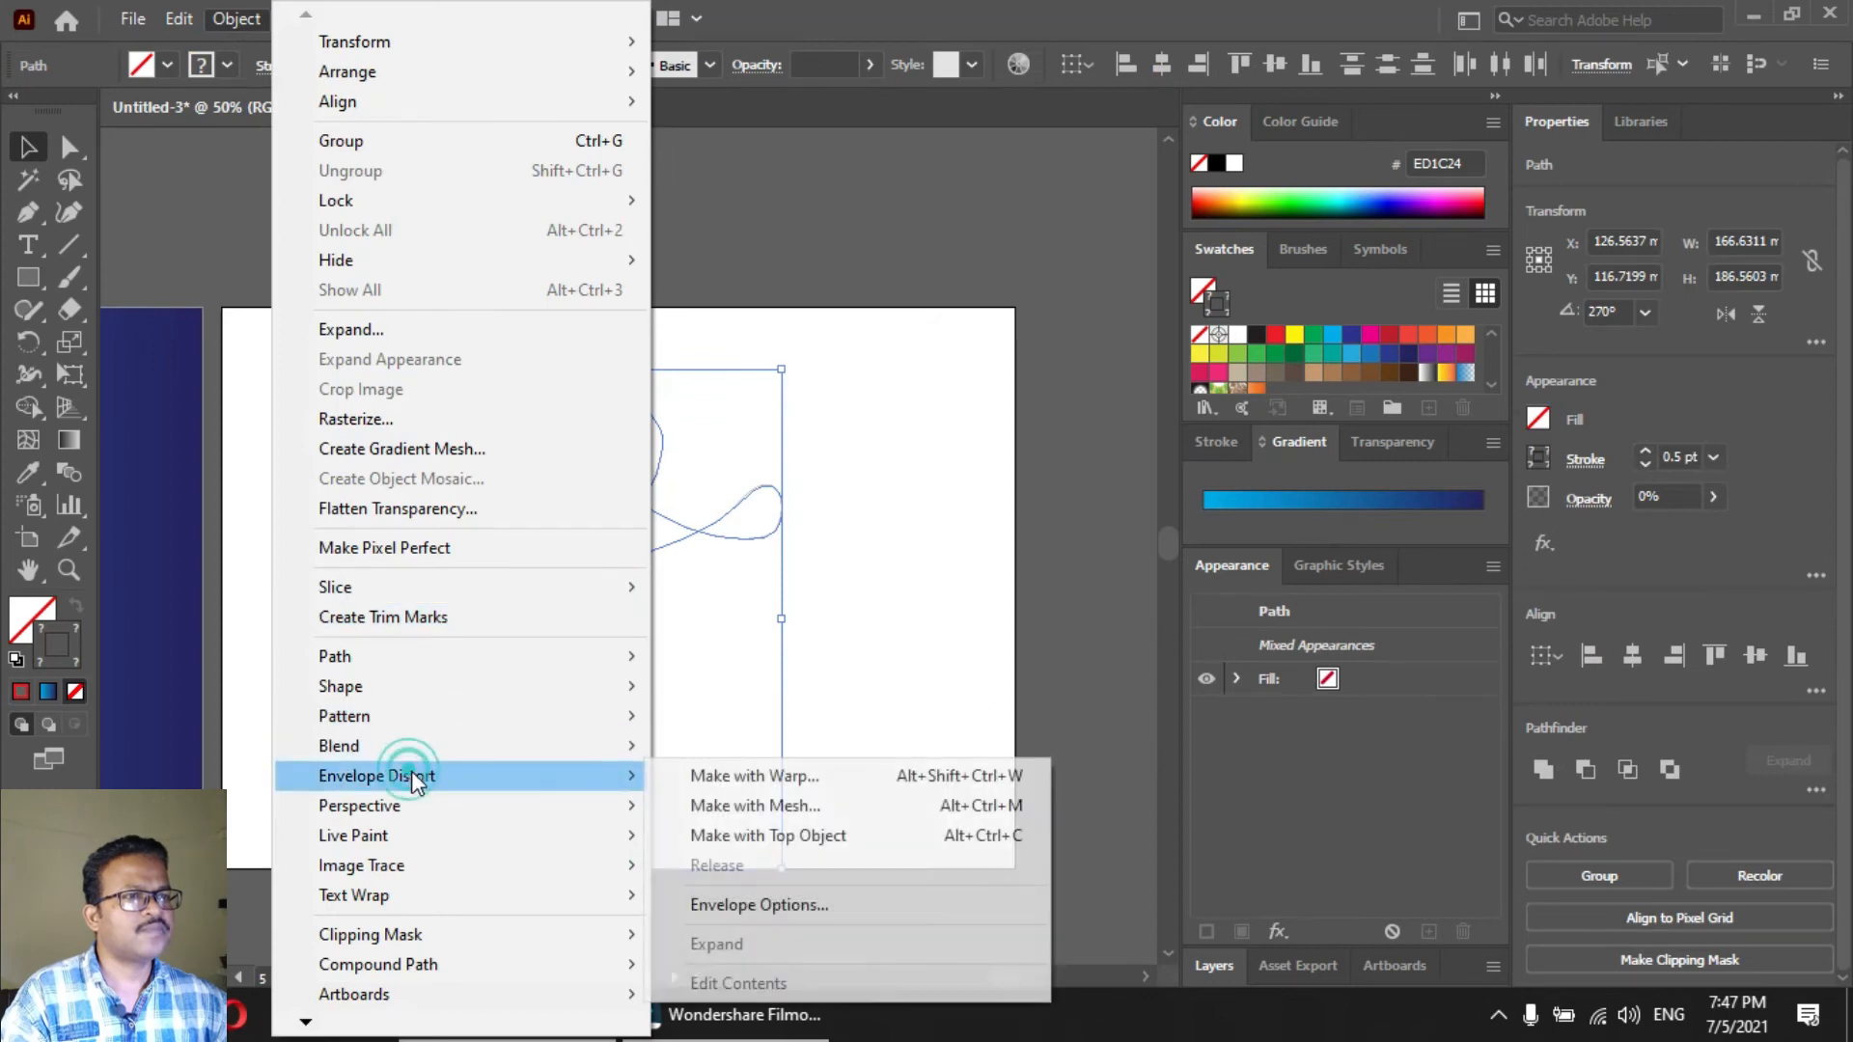
click(778, 830)
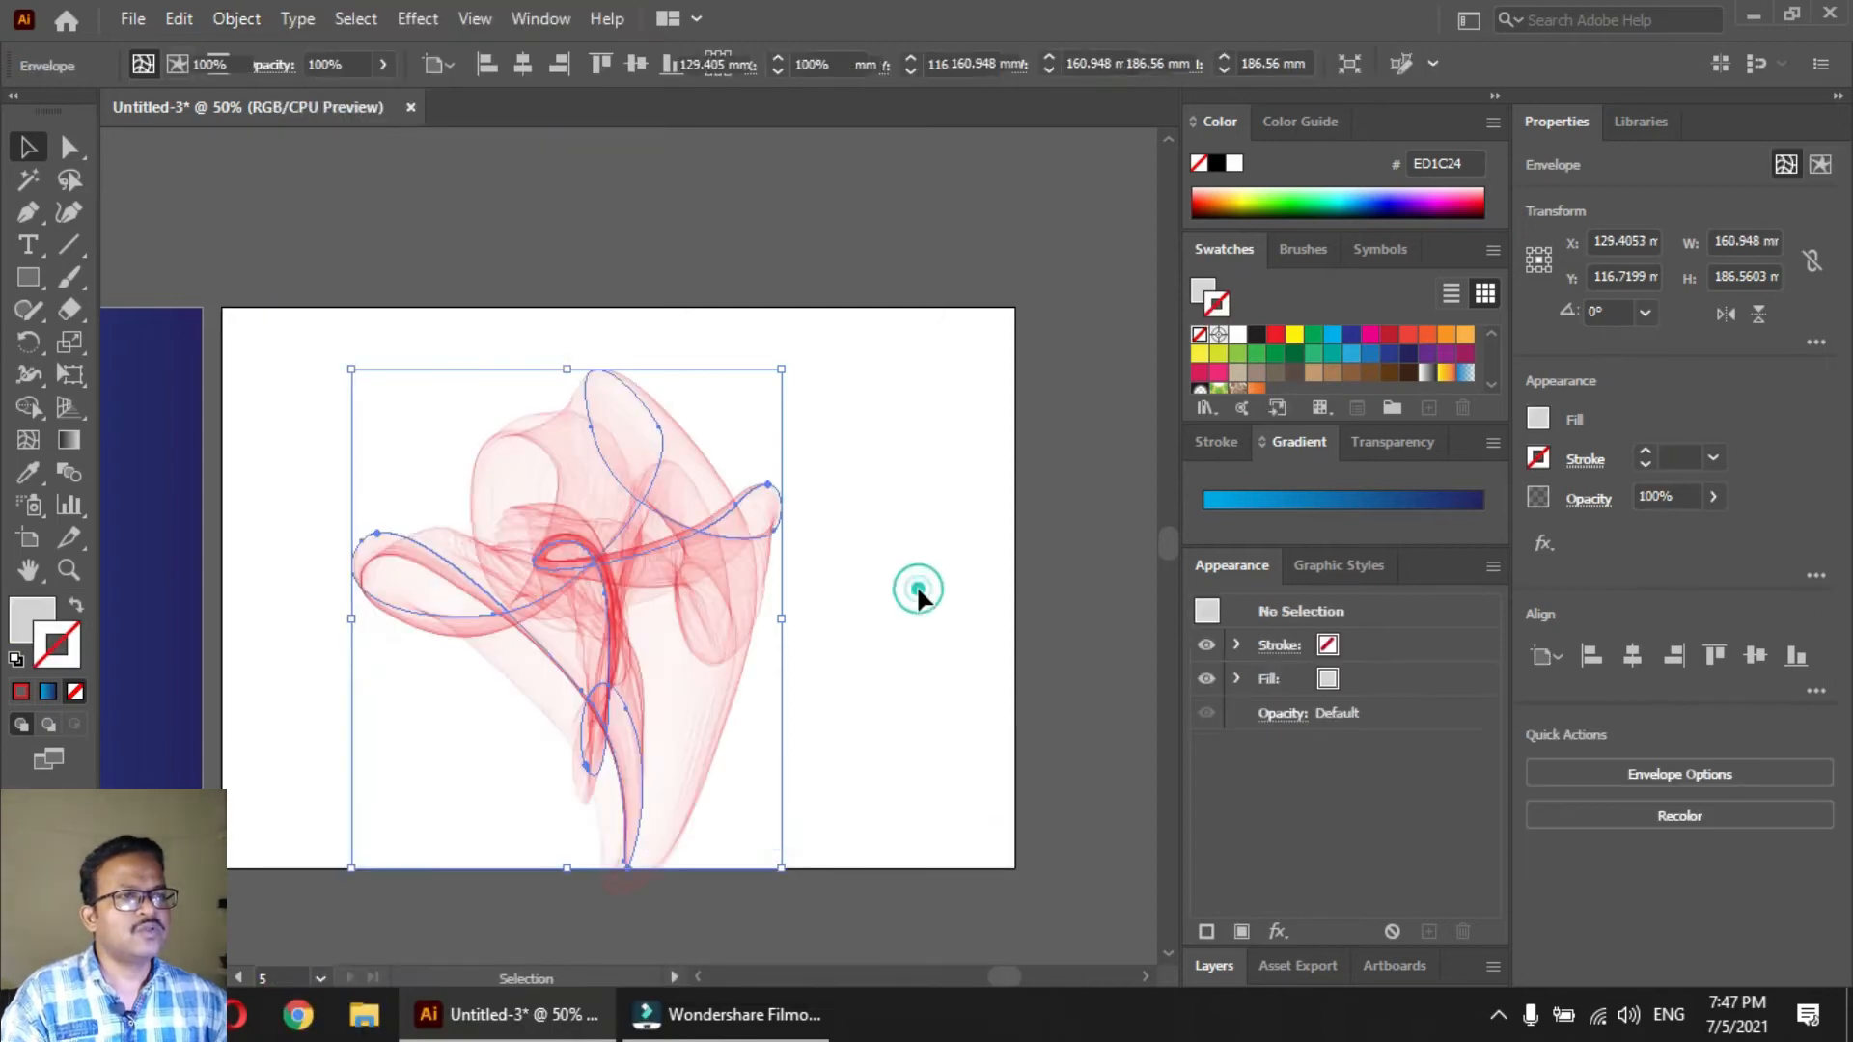
click(918, 590)
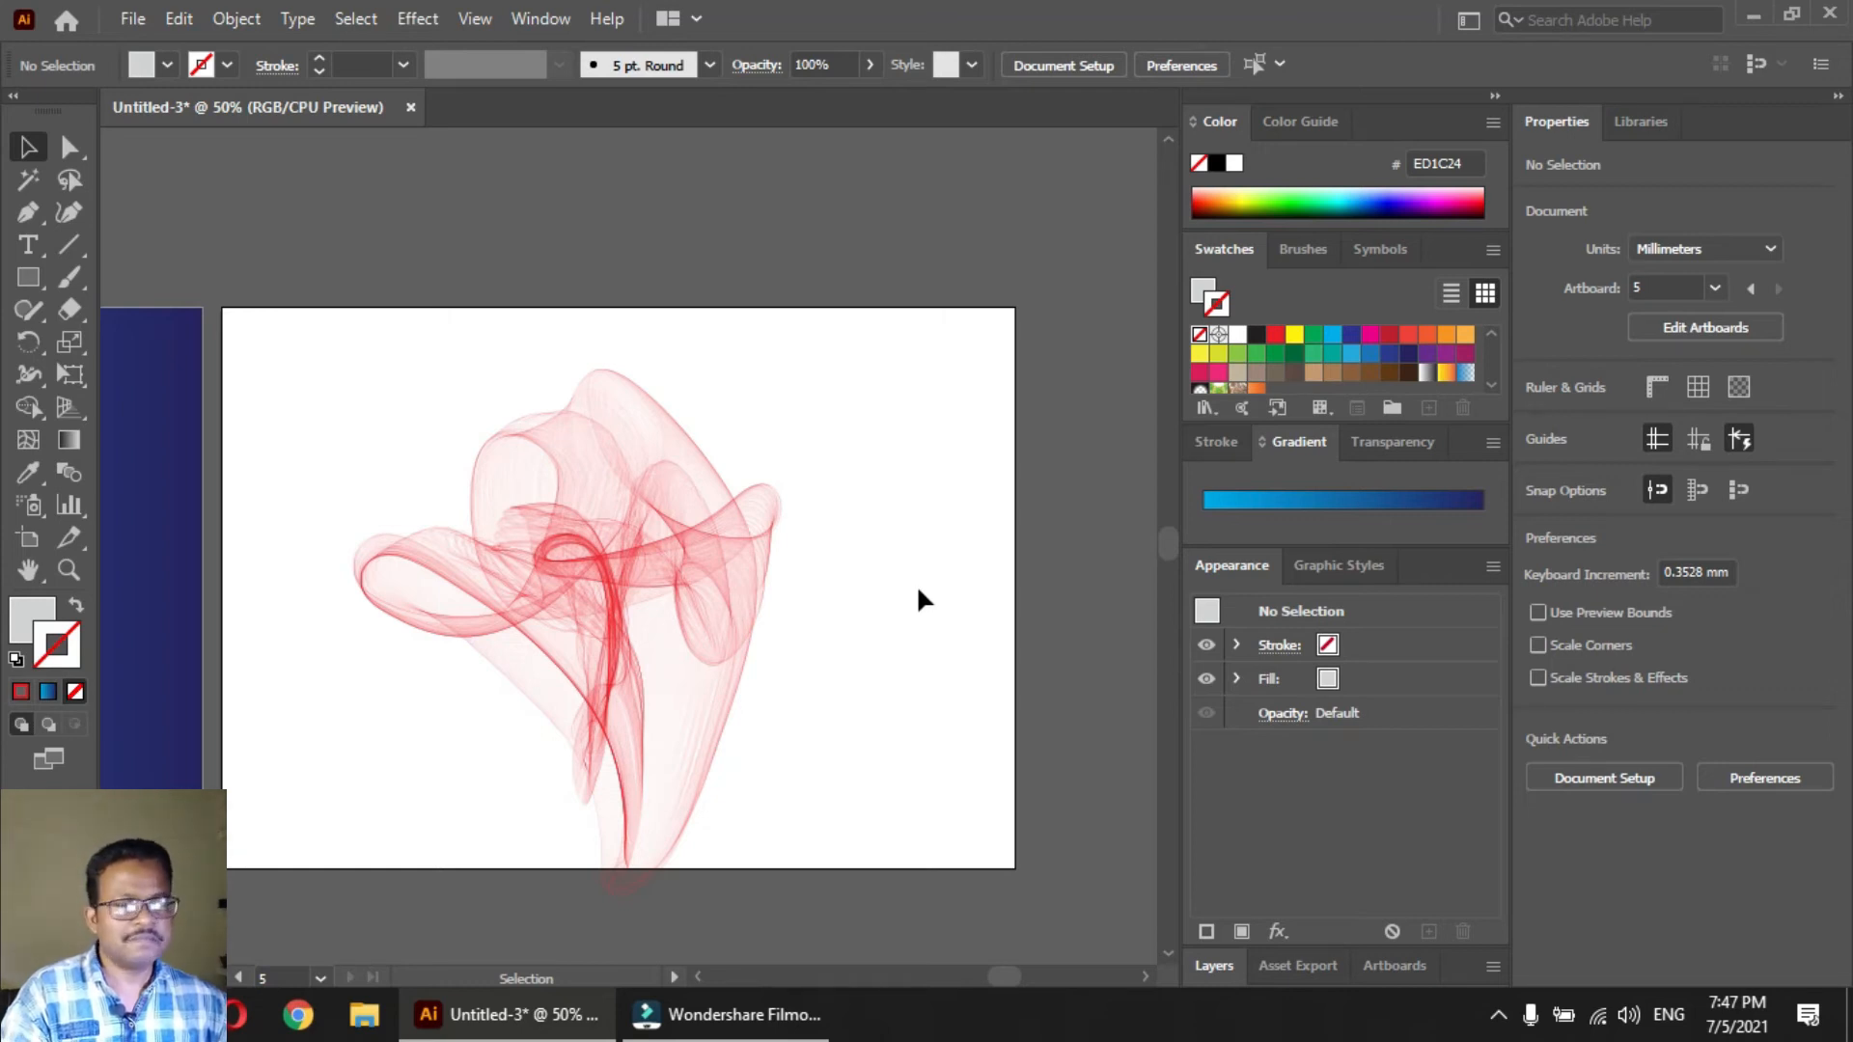
Add a new A4 landscape artboard beside the one with the red smoke shape
drag(956, 530, 325, 512)
click(26, 541)
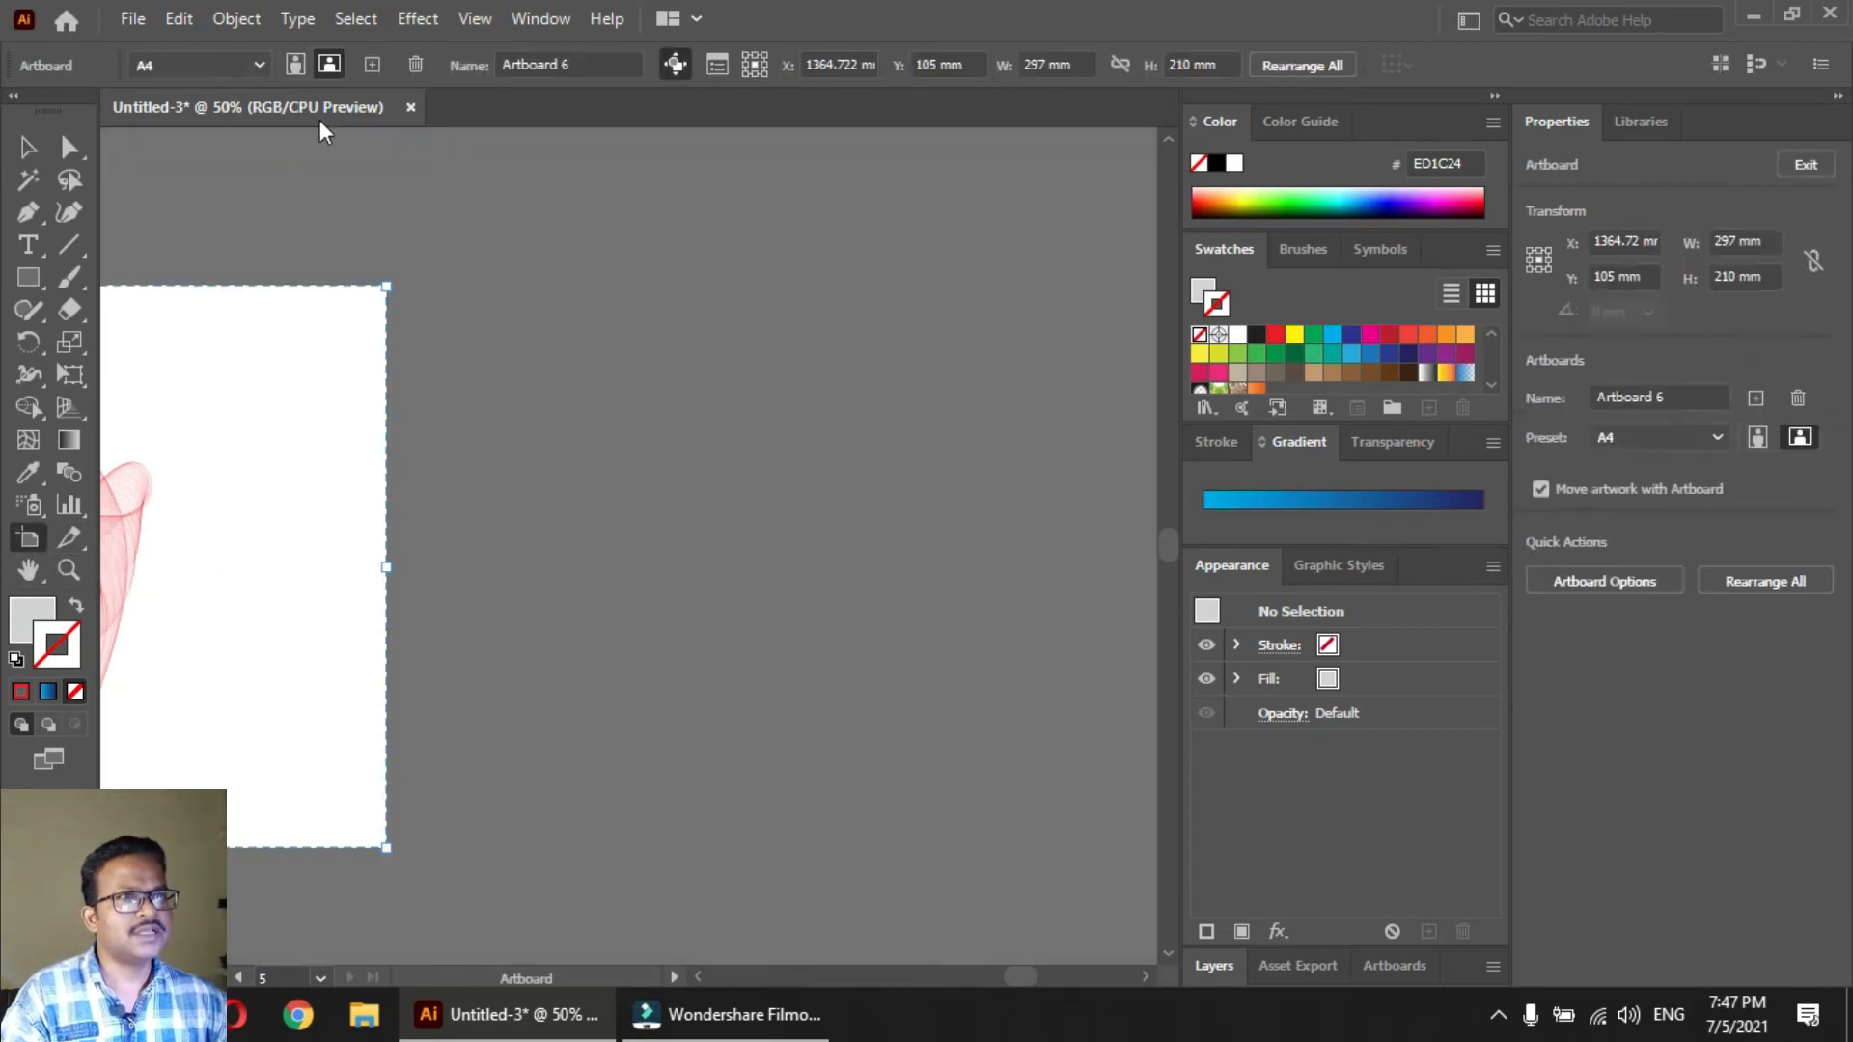
click(375, 62)
drag(496, 455, 474, 452)
drag(618, 553, 645, 547)
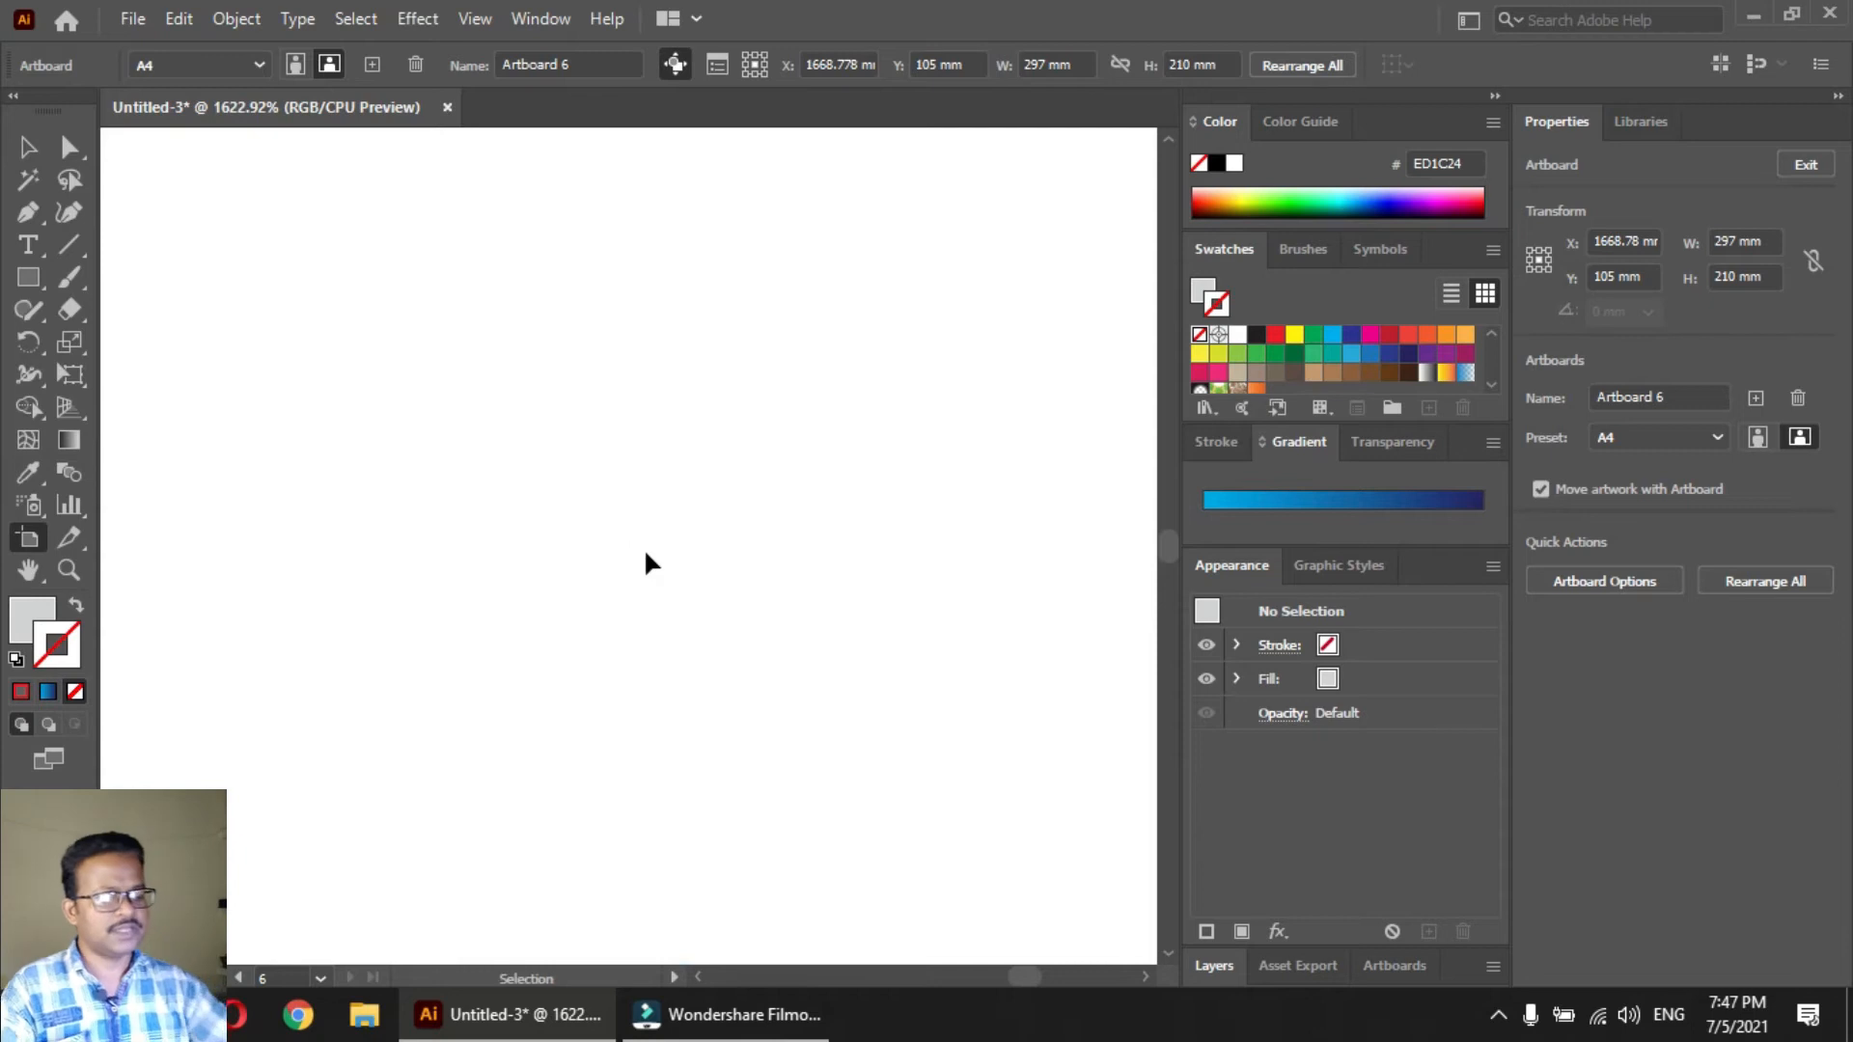
key(ctrl+0)
click(497, 512)
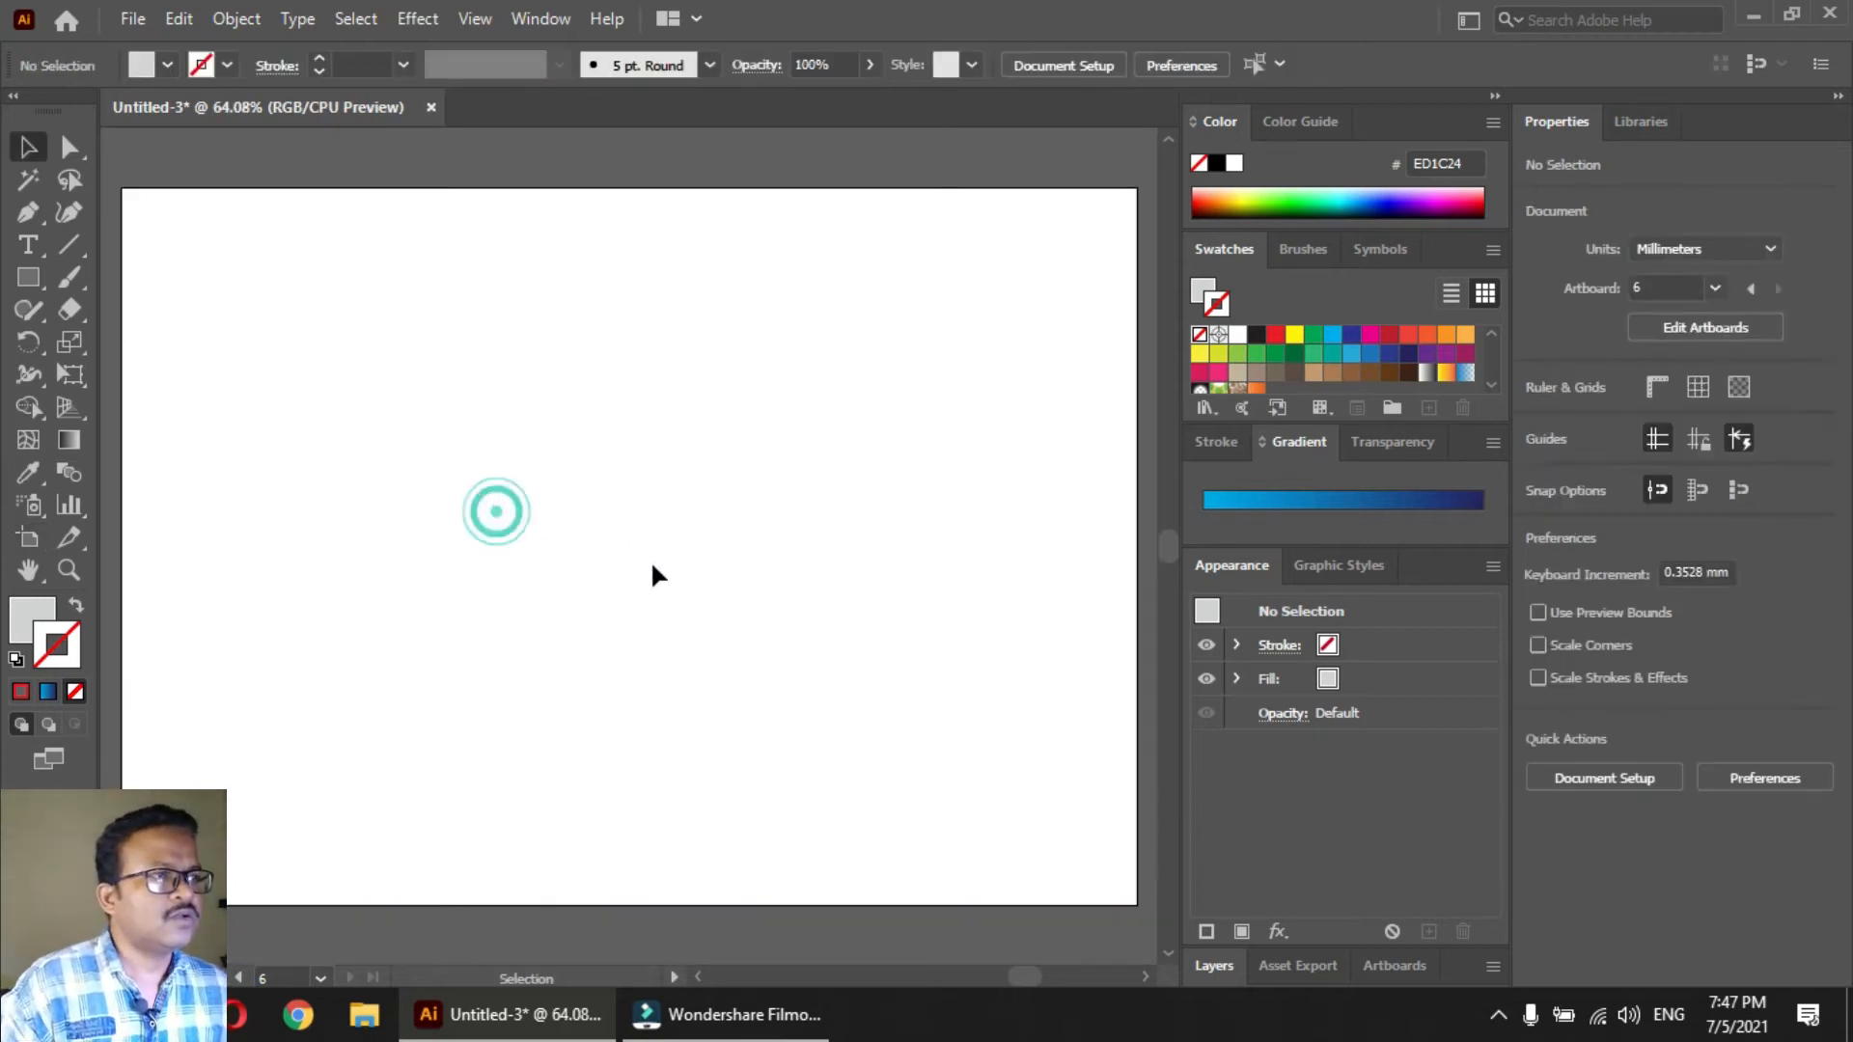
ctrl+alt+click(674, 530)
drag(649, 559, 649, 578)
drag(157, 228, 1042, 901)
Draw a circle about 18 mm in diameter on the new artboard's left side and copy it about 27 mm to the right
drag(31, 276, 106, 337)
drag(297, 473, 399, 483)
key(v)
click(396, 617)
Load the Brights gradient library and fill both circles with its red gradient
click(294, 488)
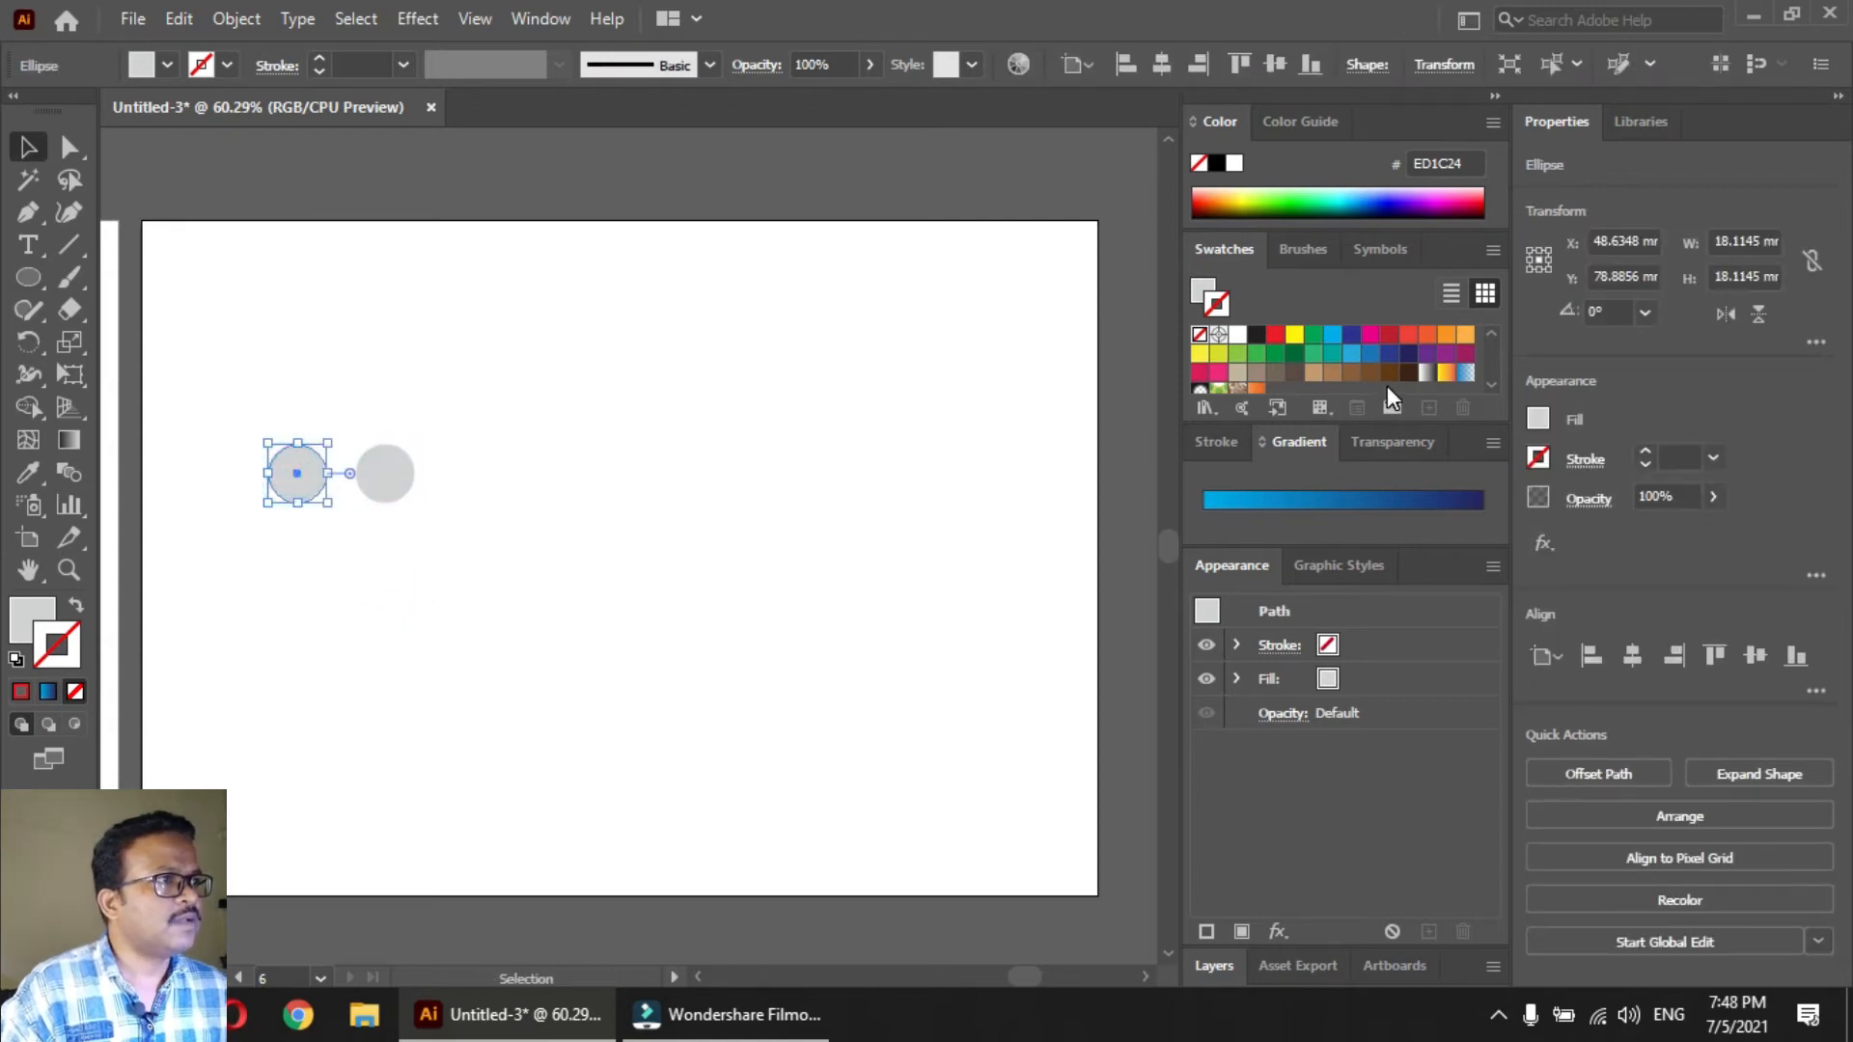
click(1205, 408)
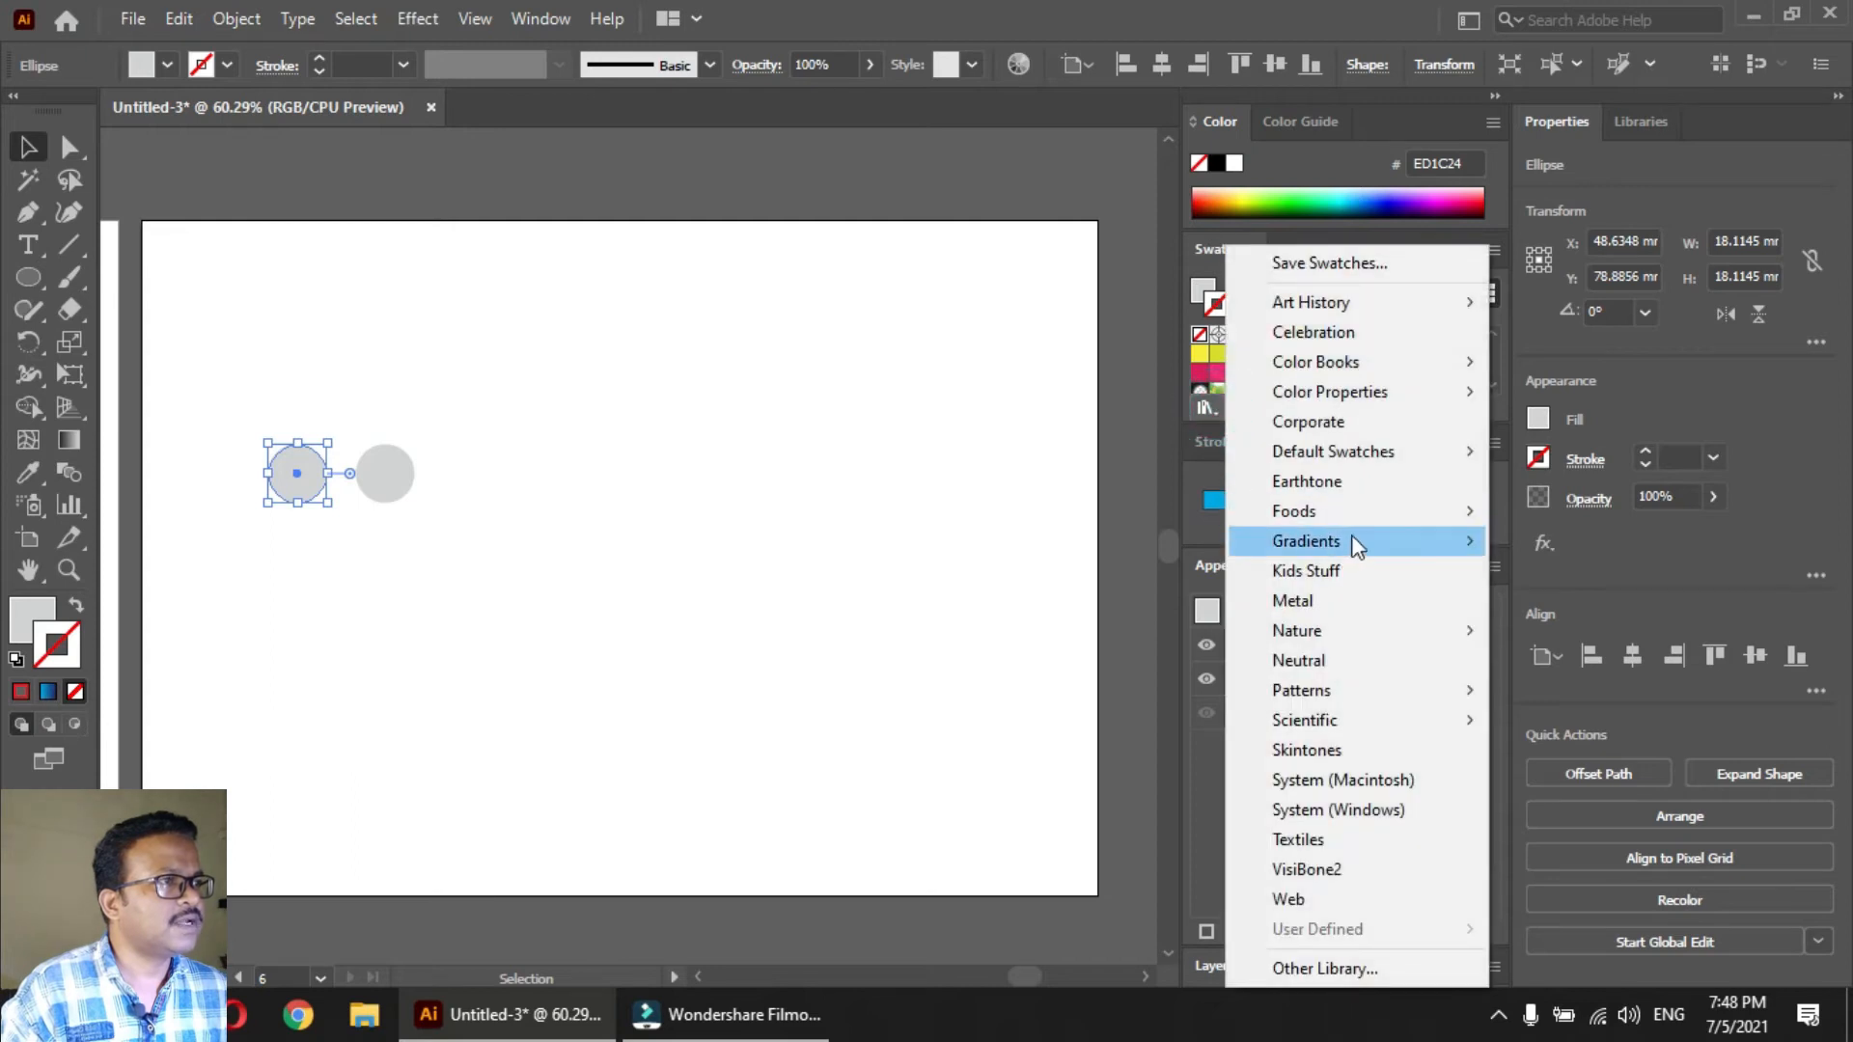
mouse_move(1351, 540)
click(1554, 426)
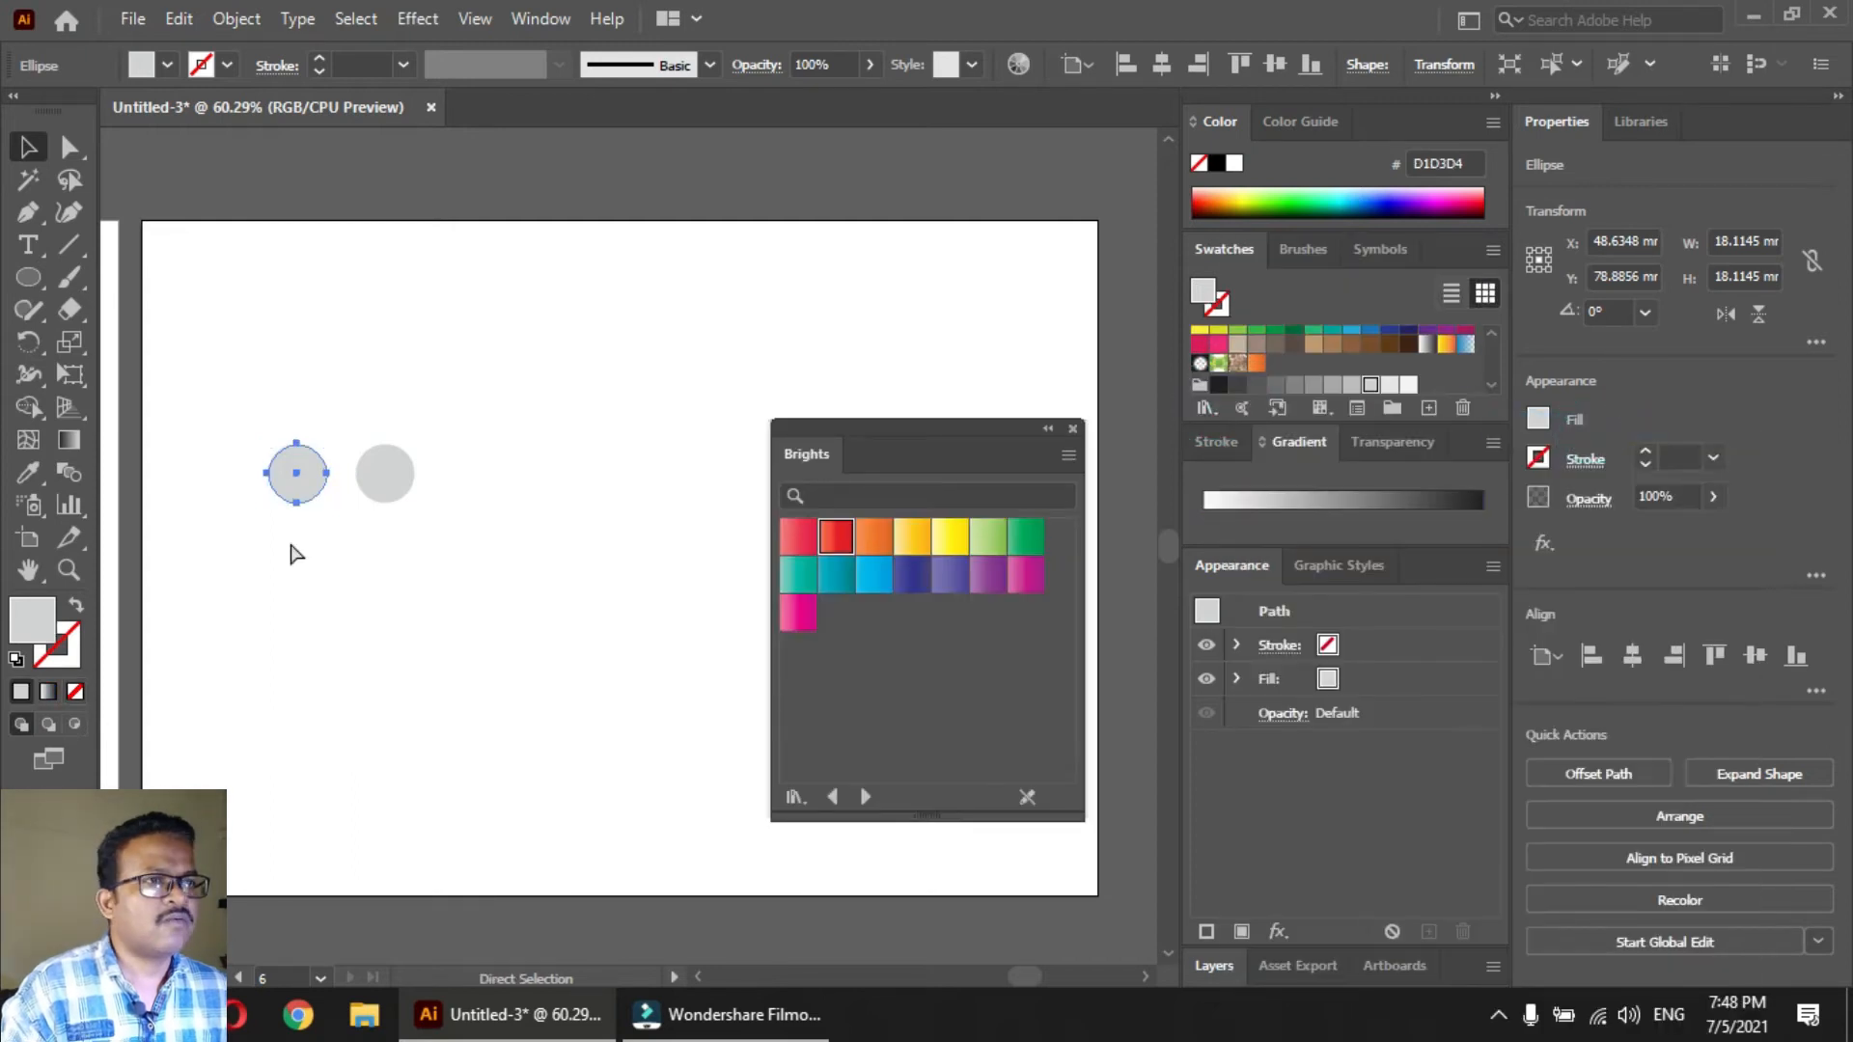
drag(263, 538, 462, 477)
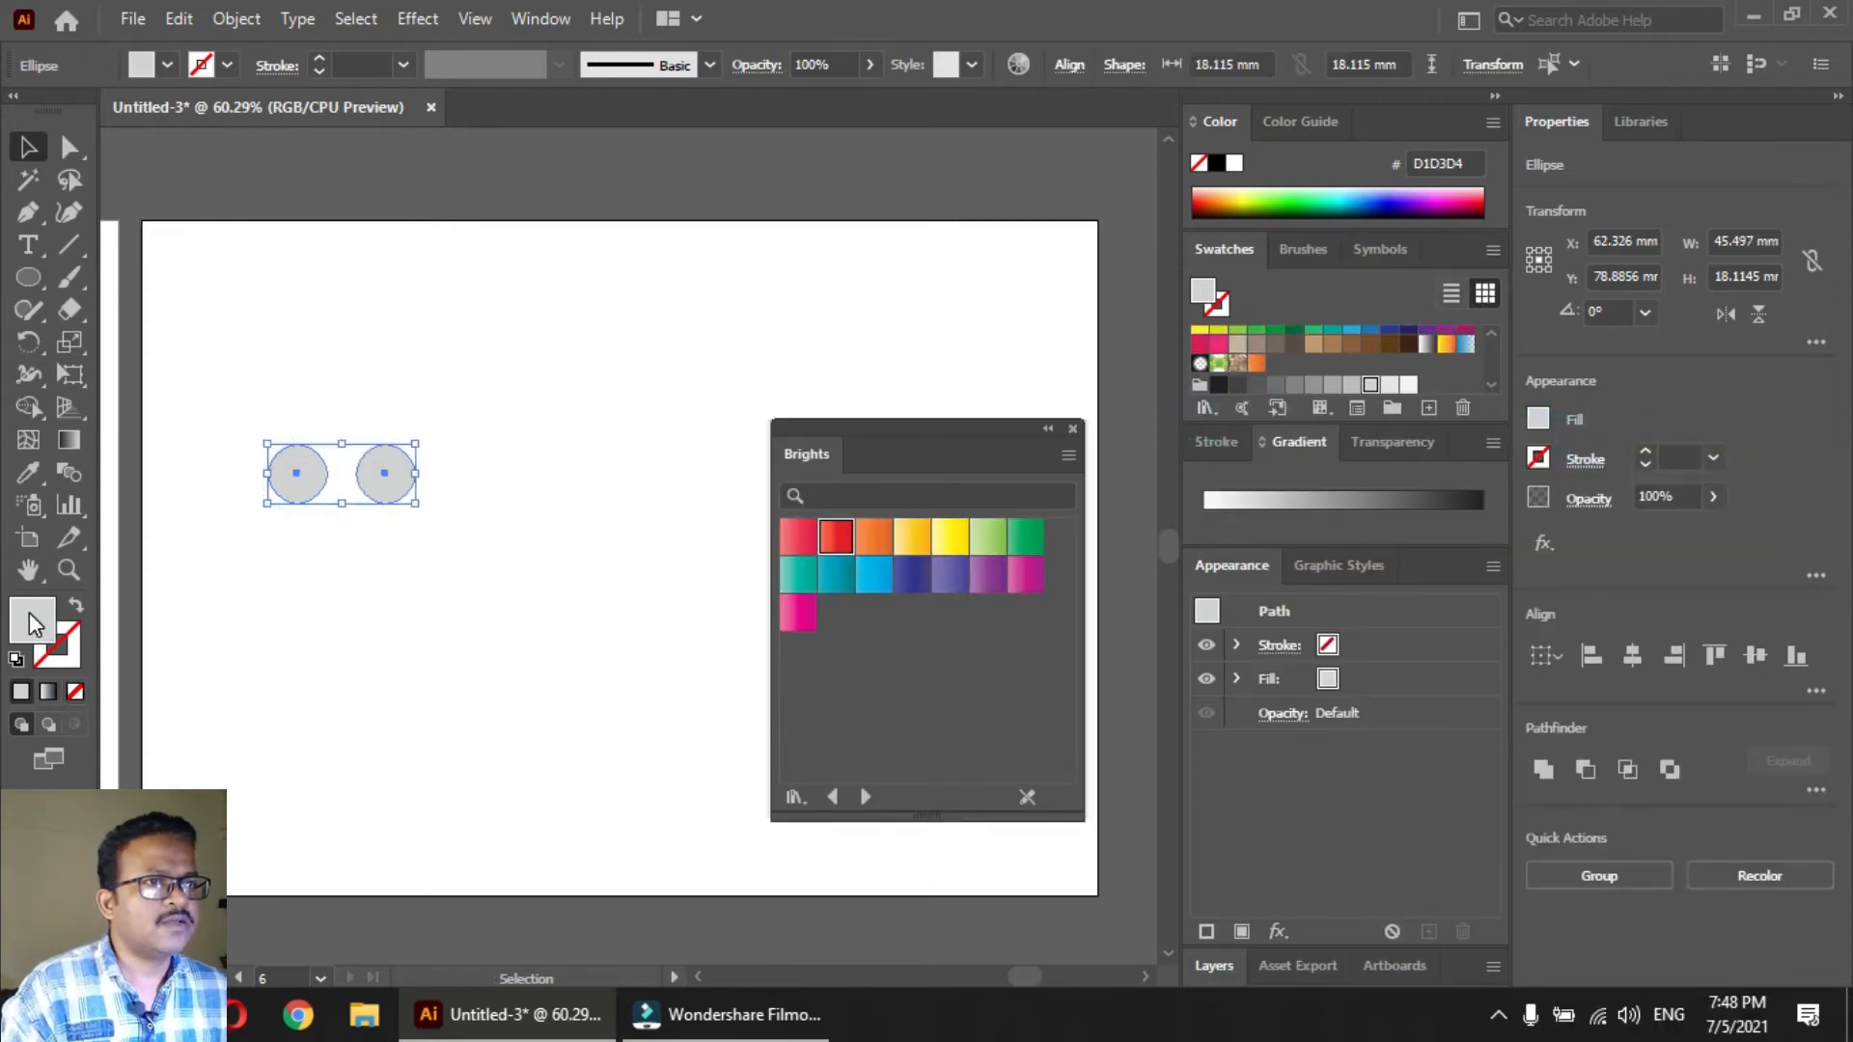
click(832, 543)
click(467, 558)
click(381, 488)
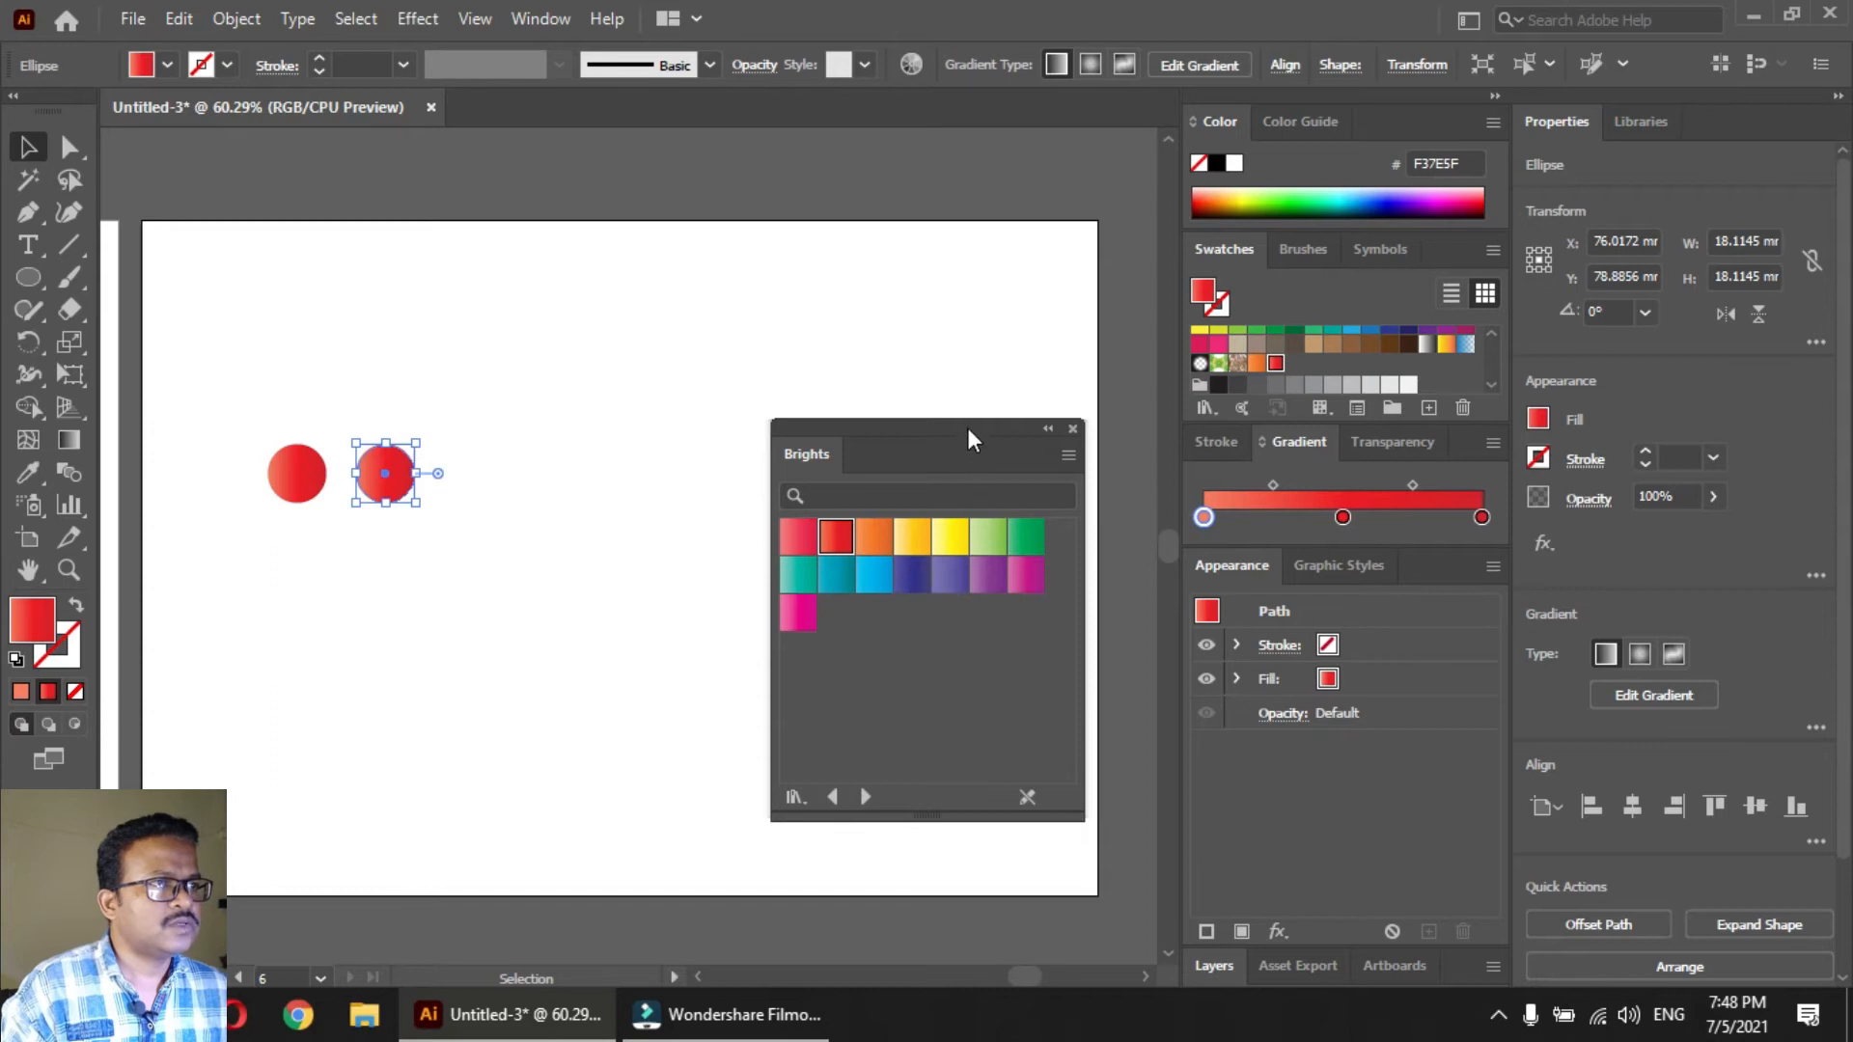
Remove the middle color stop from the gradient of both circles
drag(967, 427, 990, 617)
drag(548, 579, 280, 469)
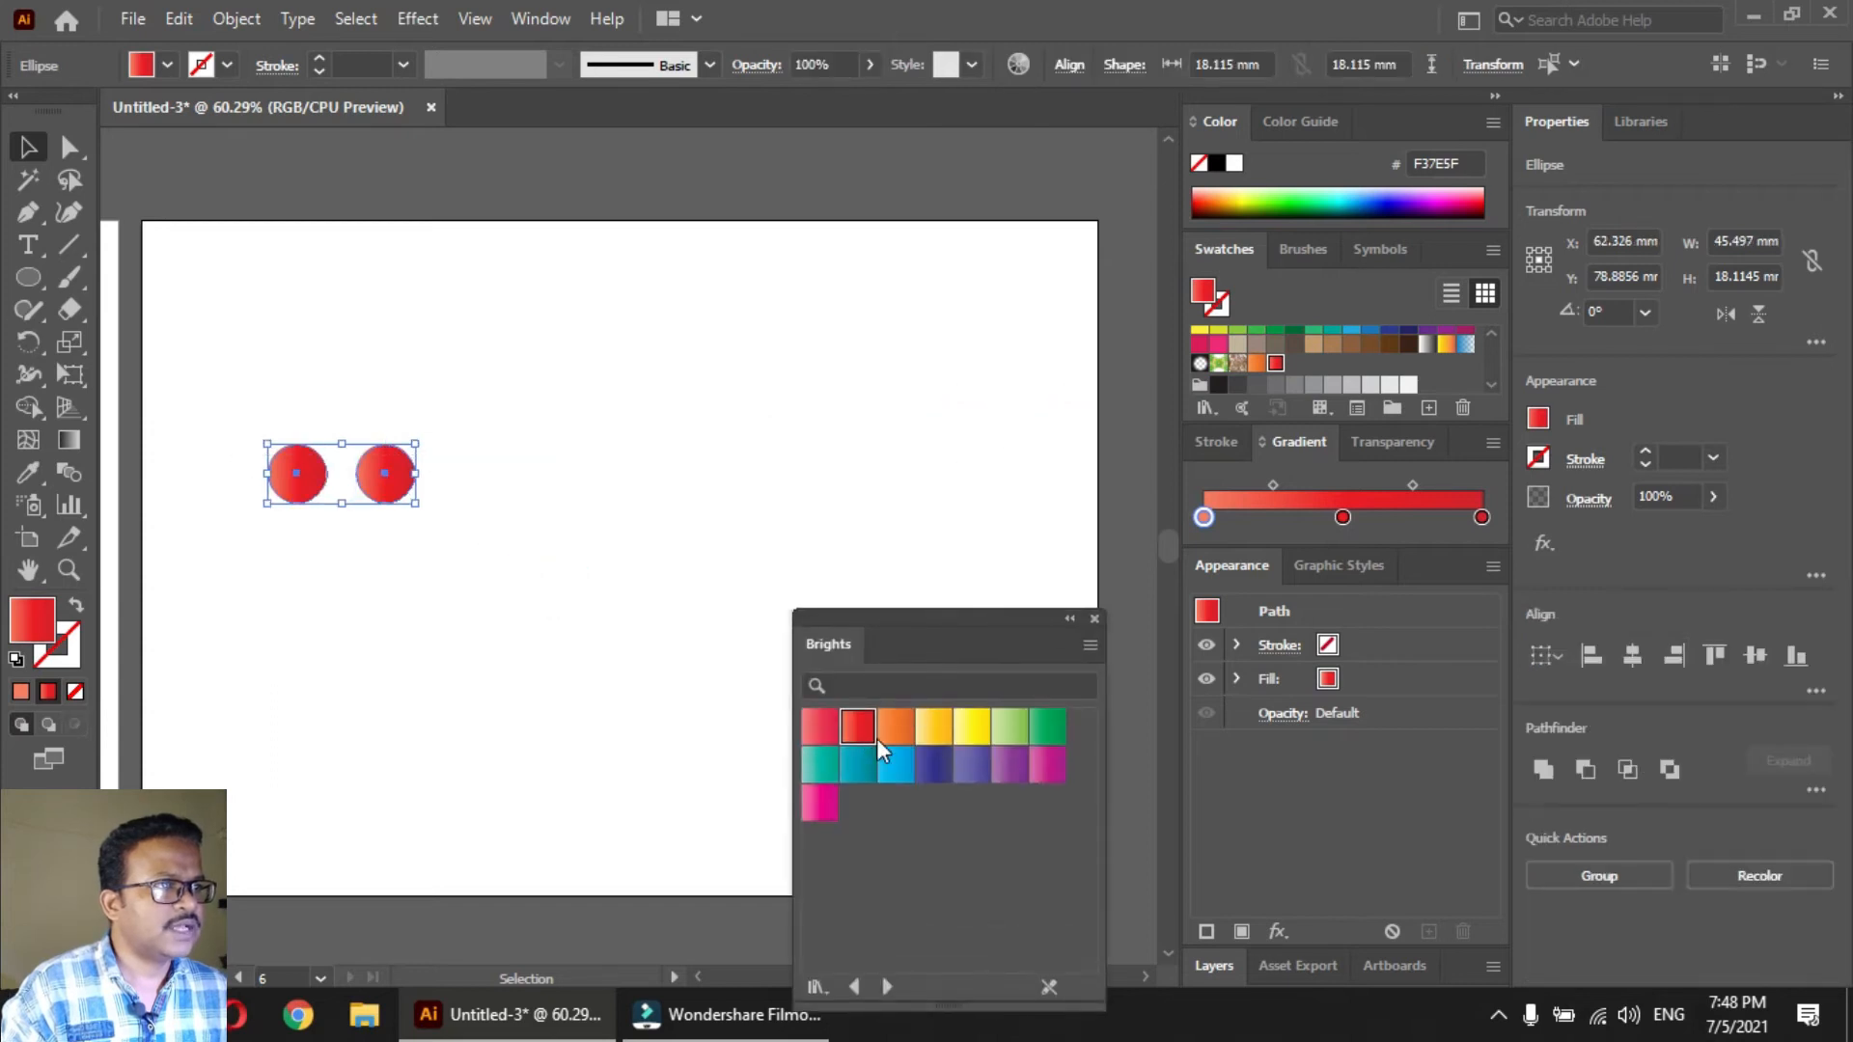
drag(1342, 518, 1339, 569)
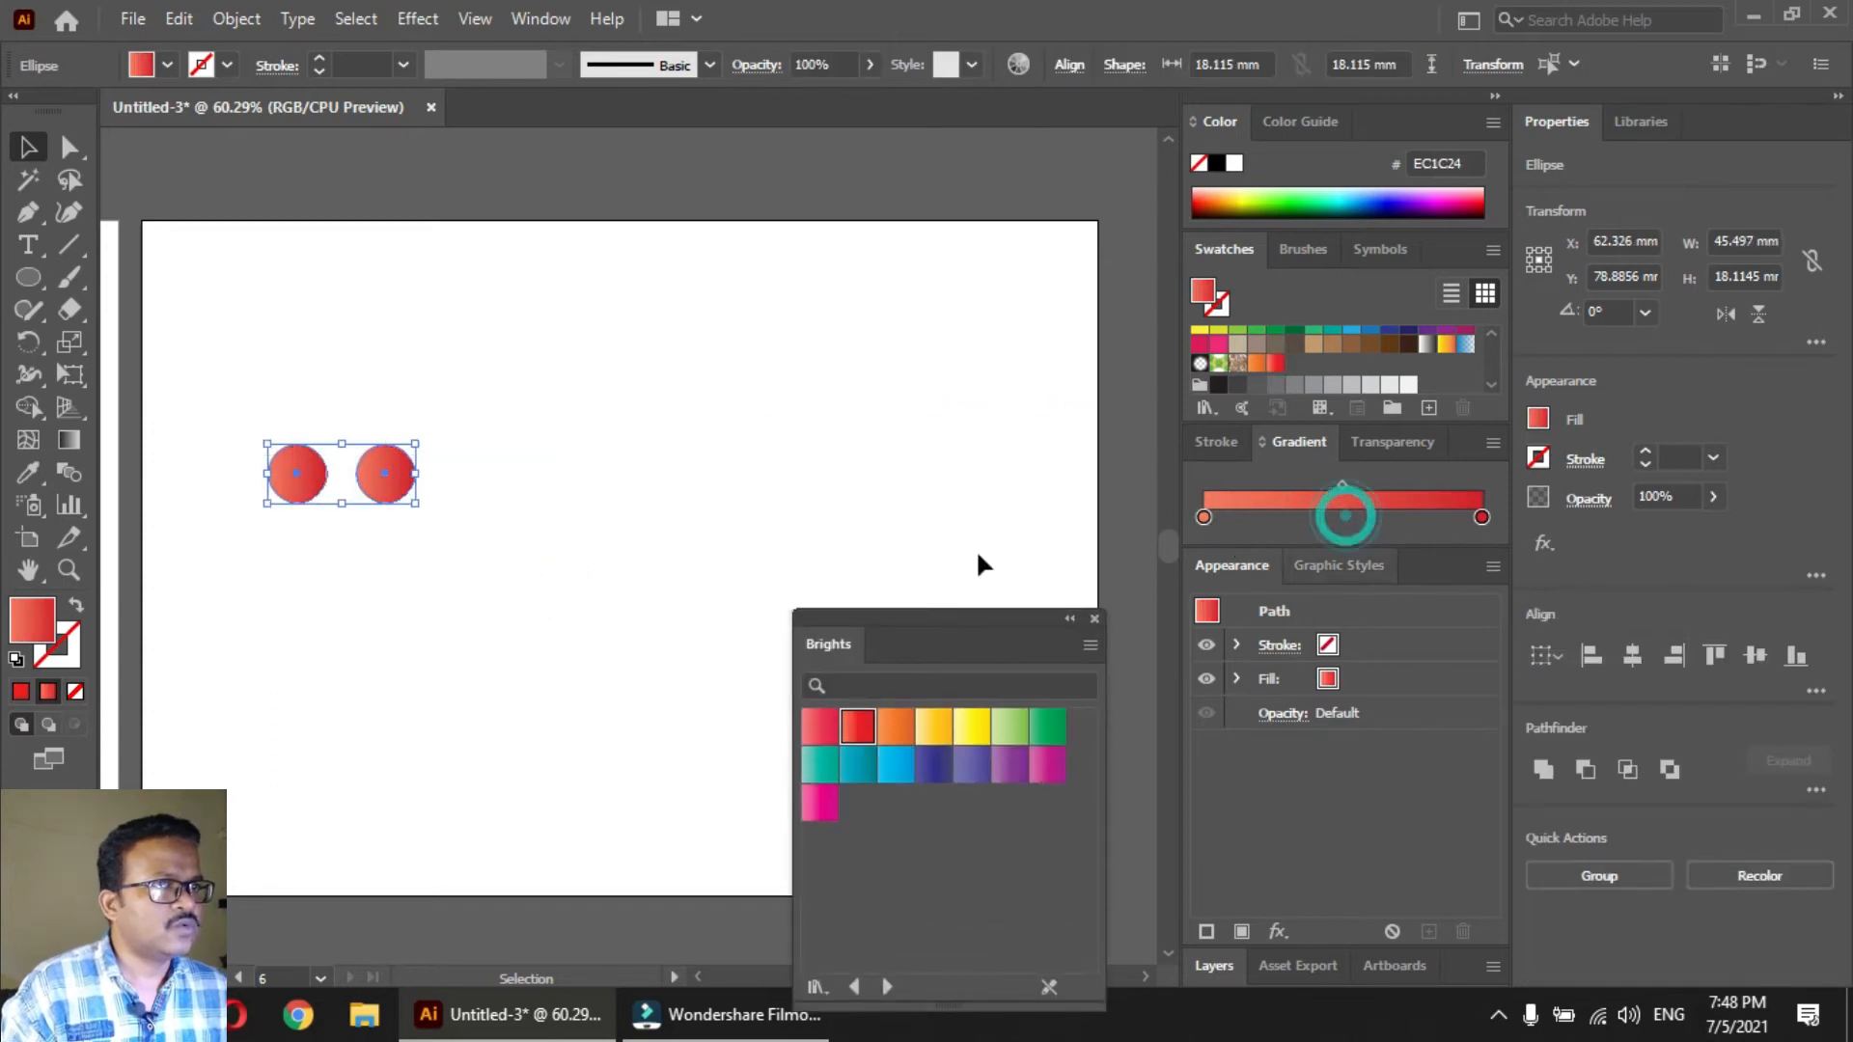
click(450, 553)
drag(467, 587, 224, 473)
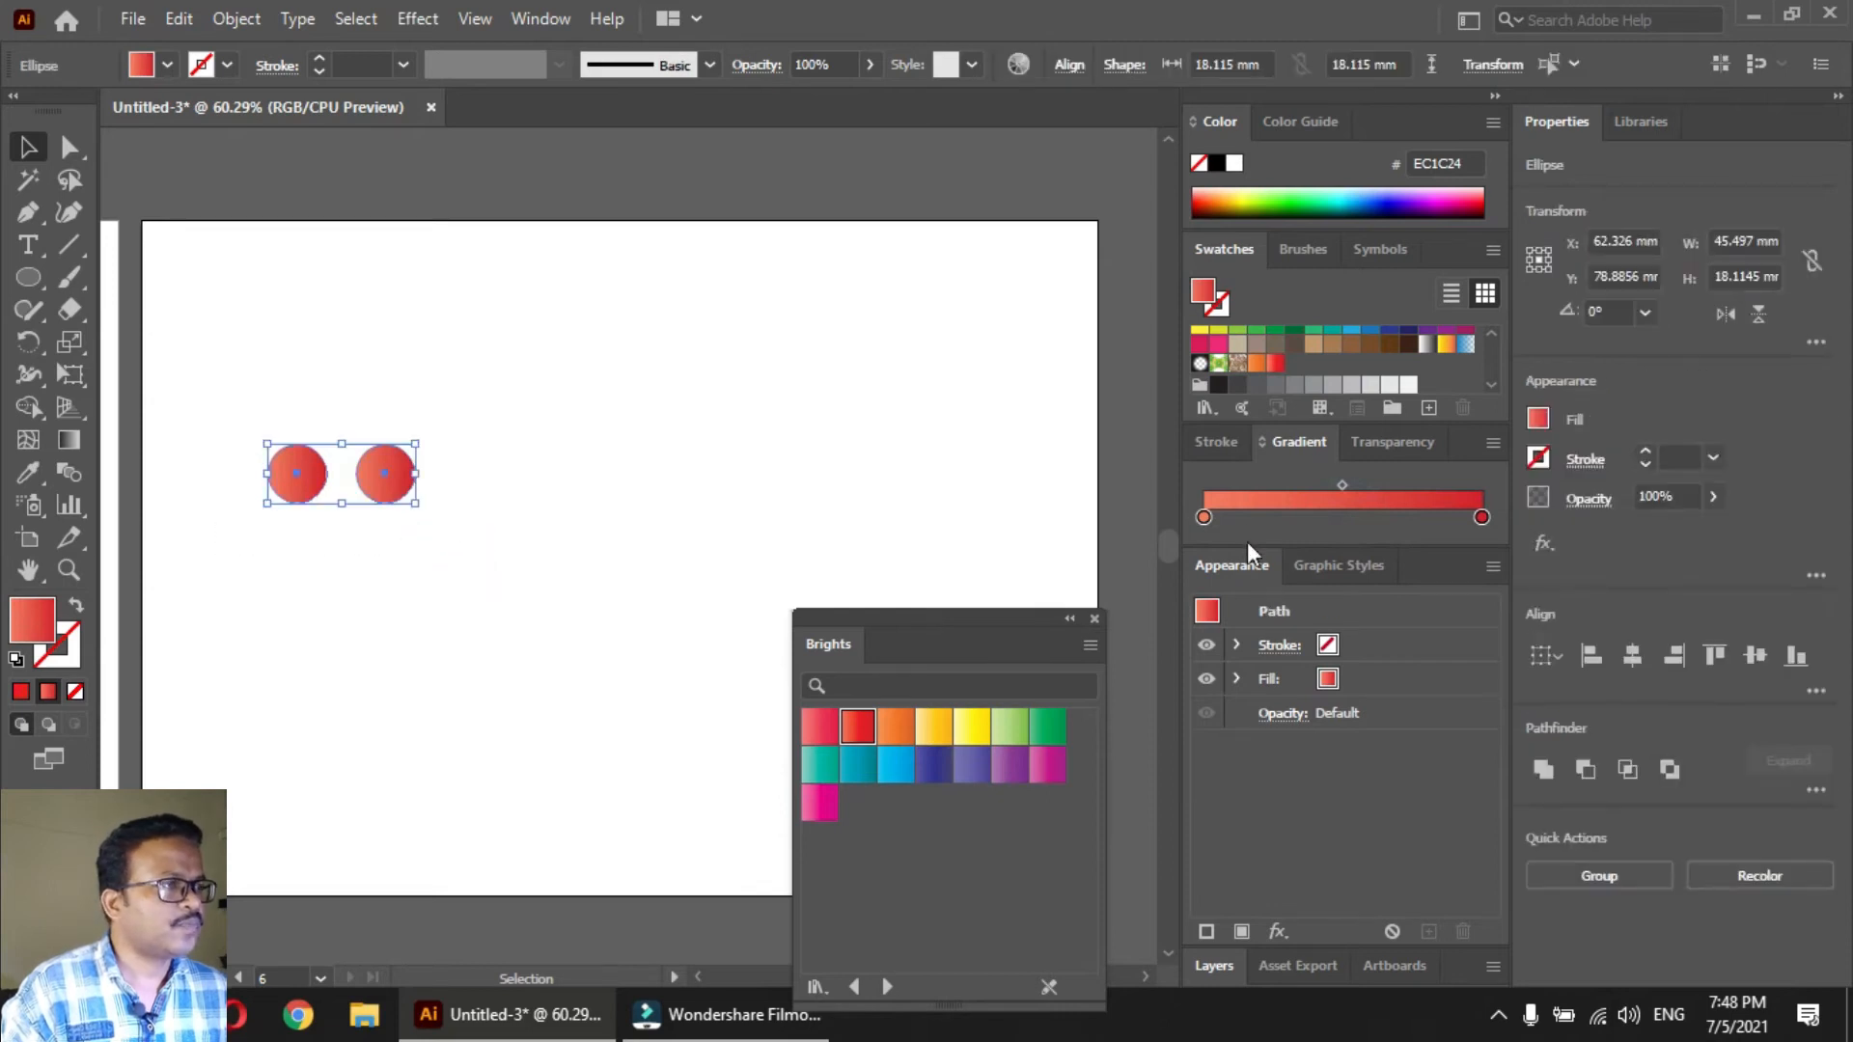
Set the circles' gradient end stop to dark red (91232A) and its start stop to pink-red (F3005F)
click(1481, 517)
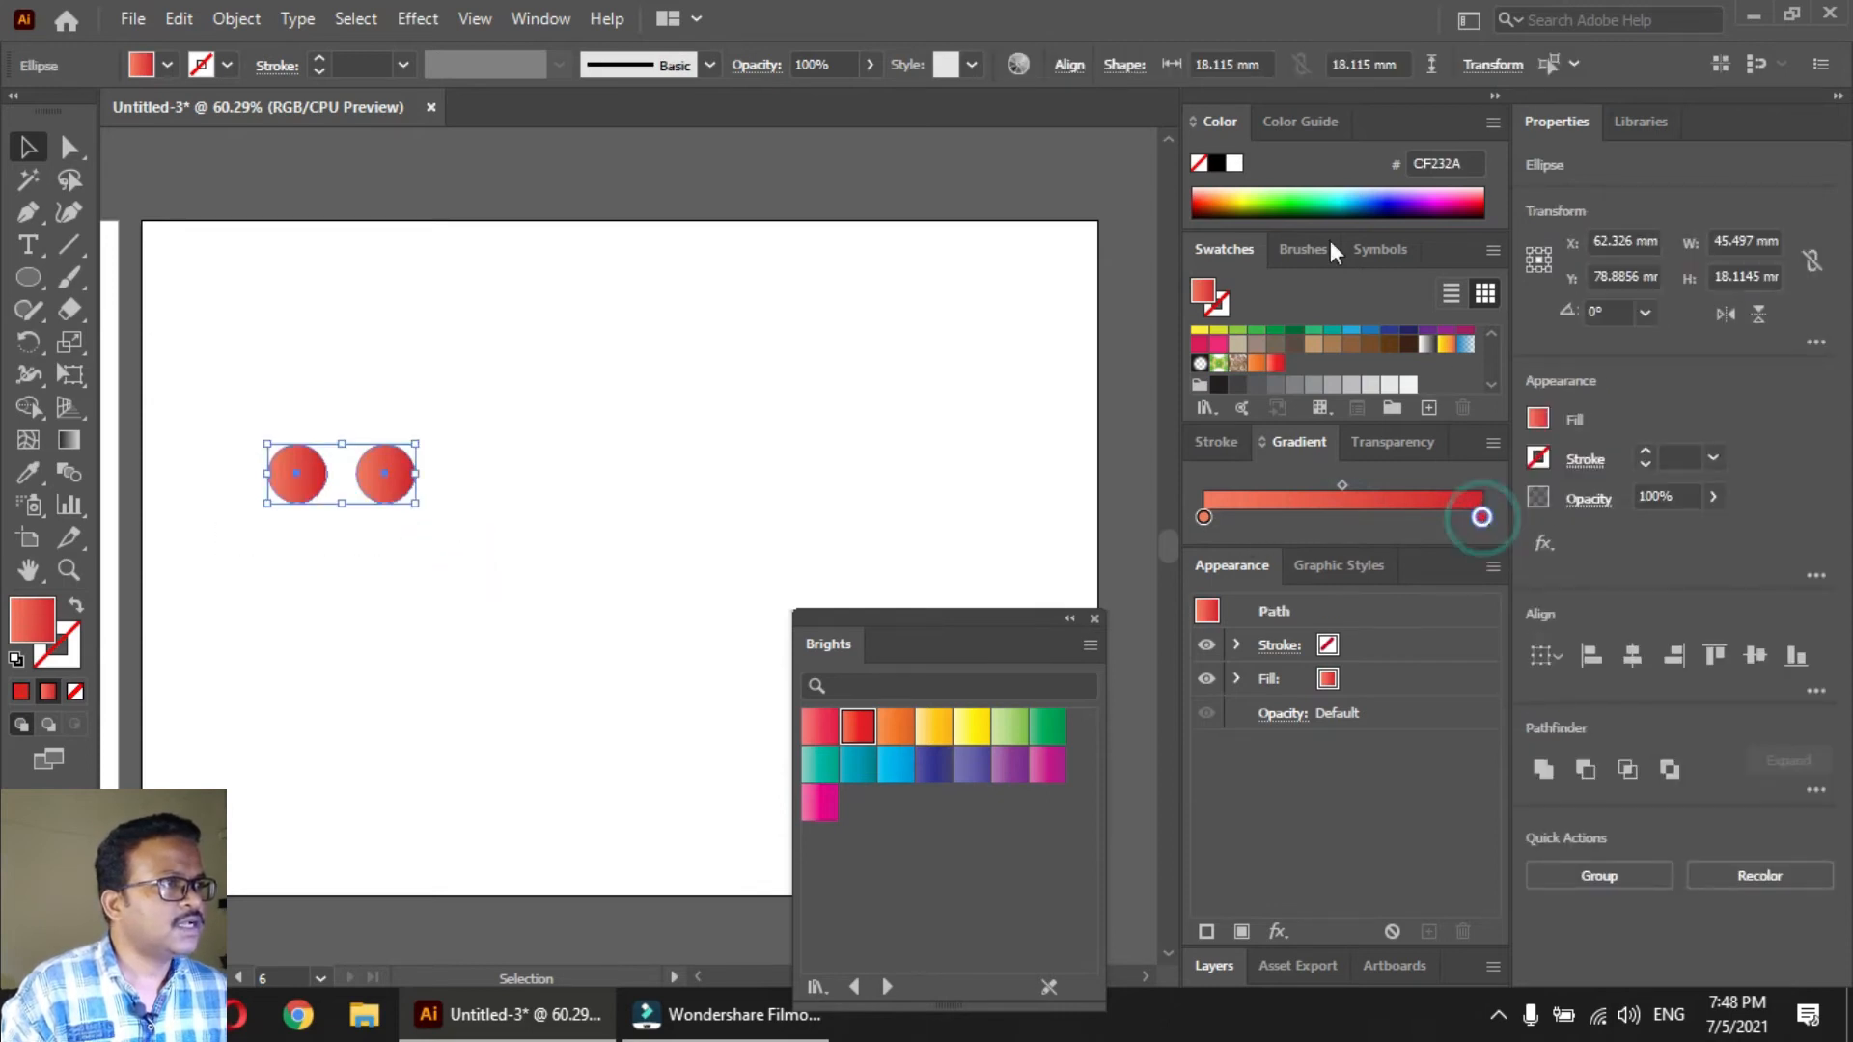
double_click(1216, 123)
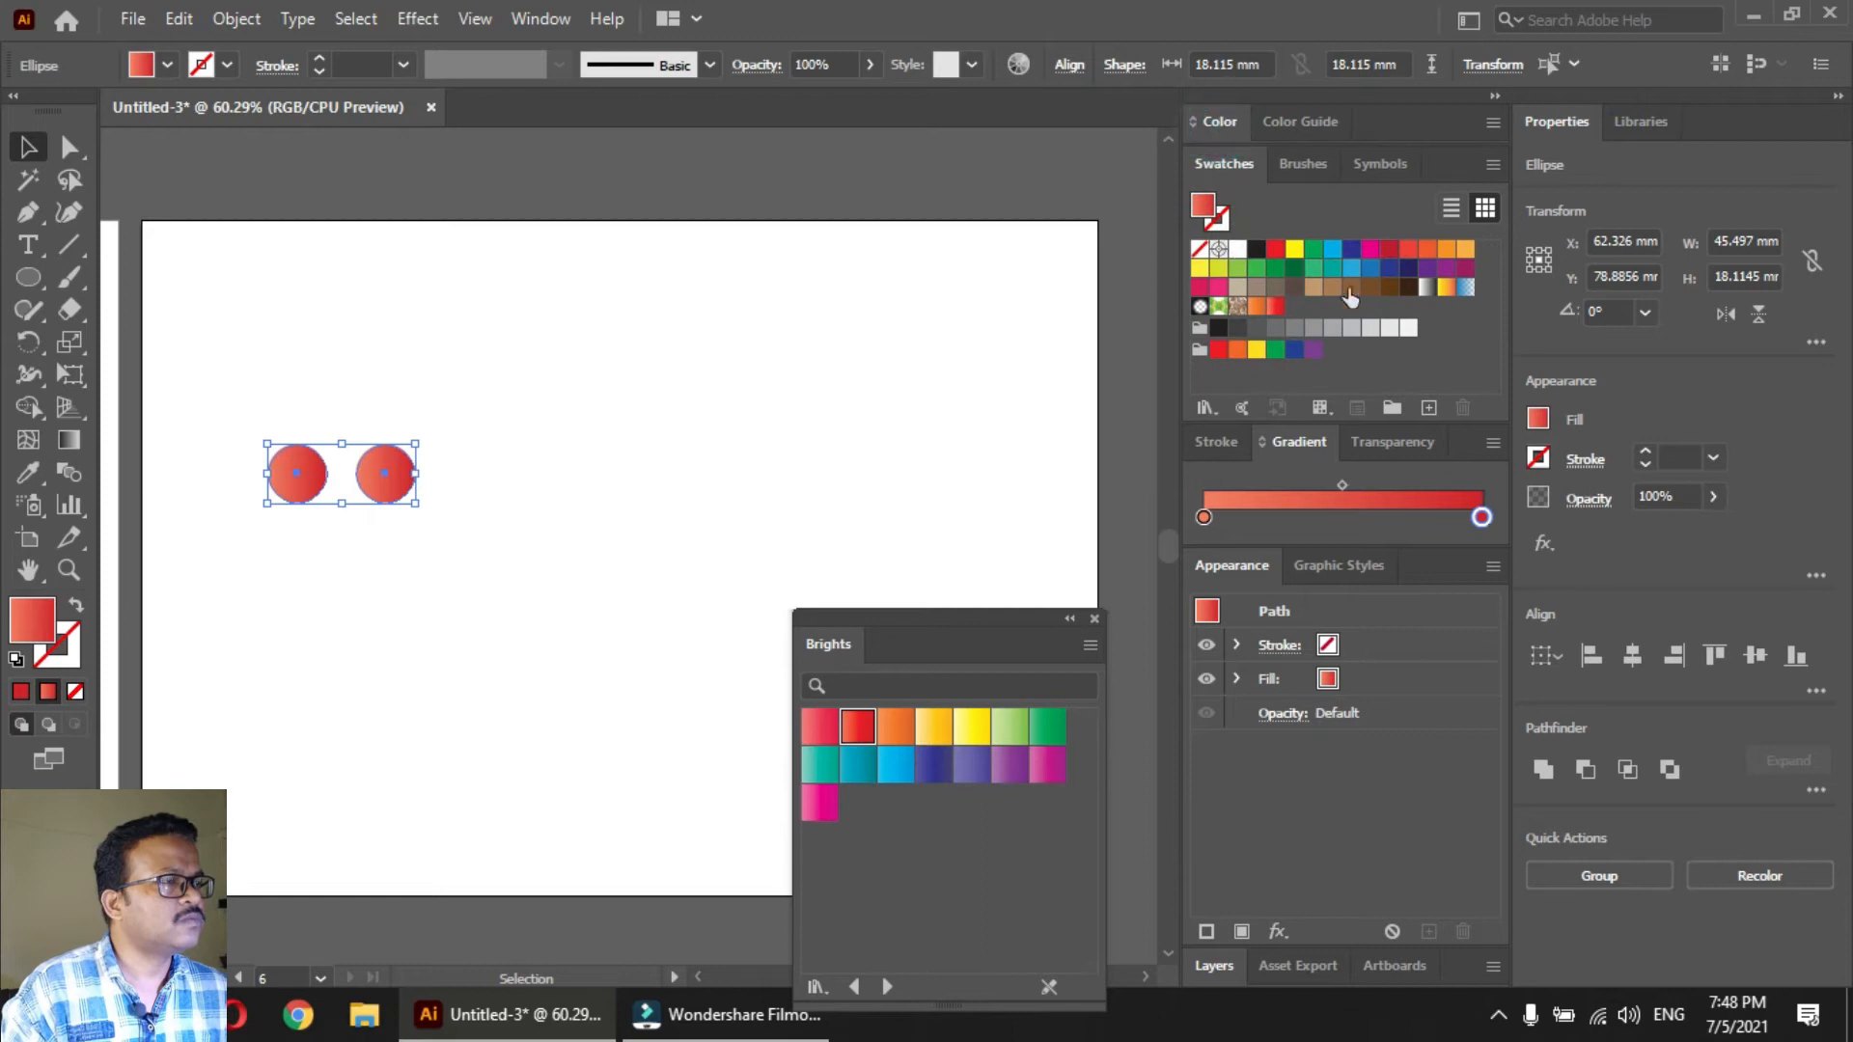
double_click(1212, 128)
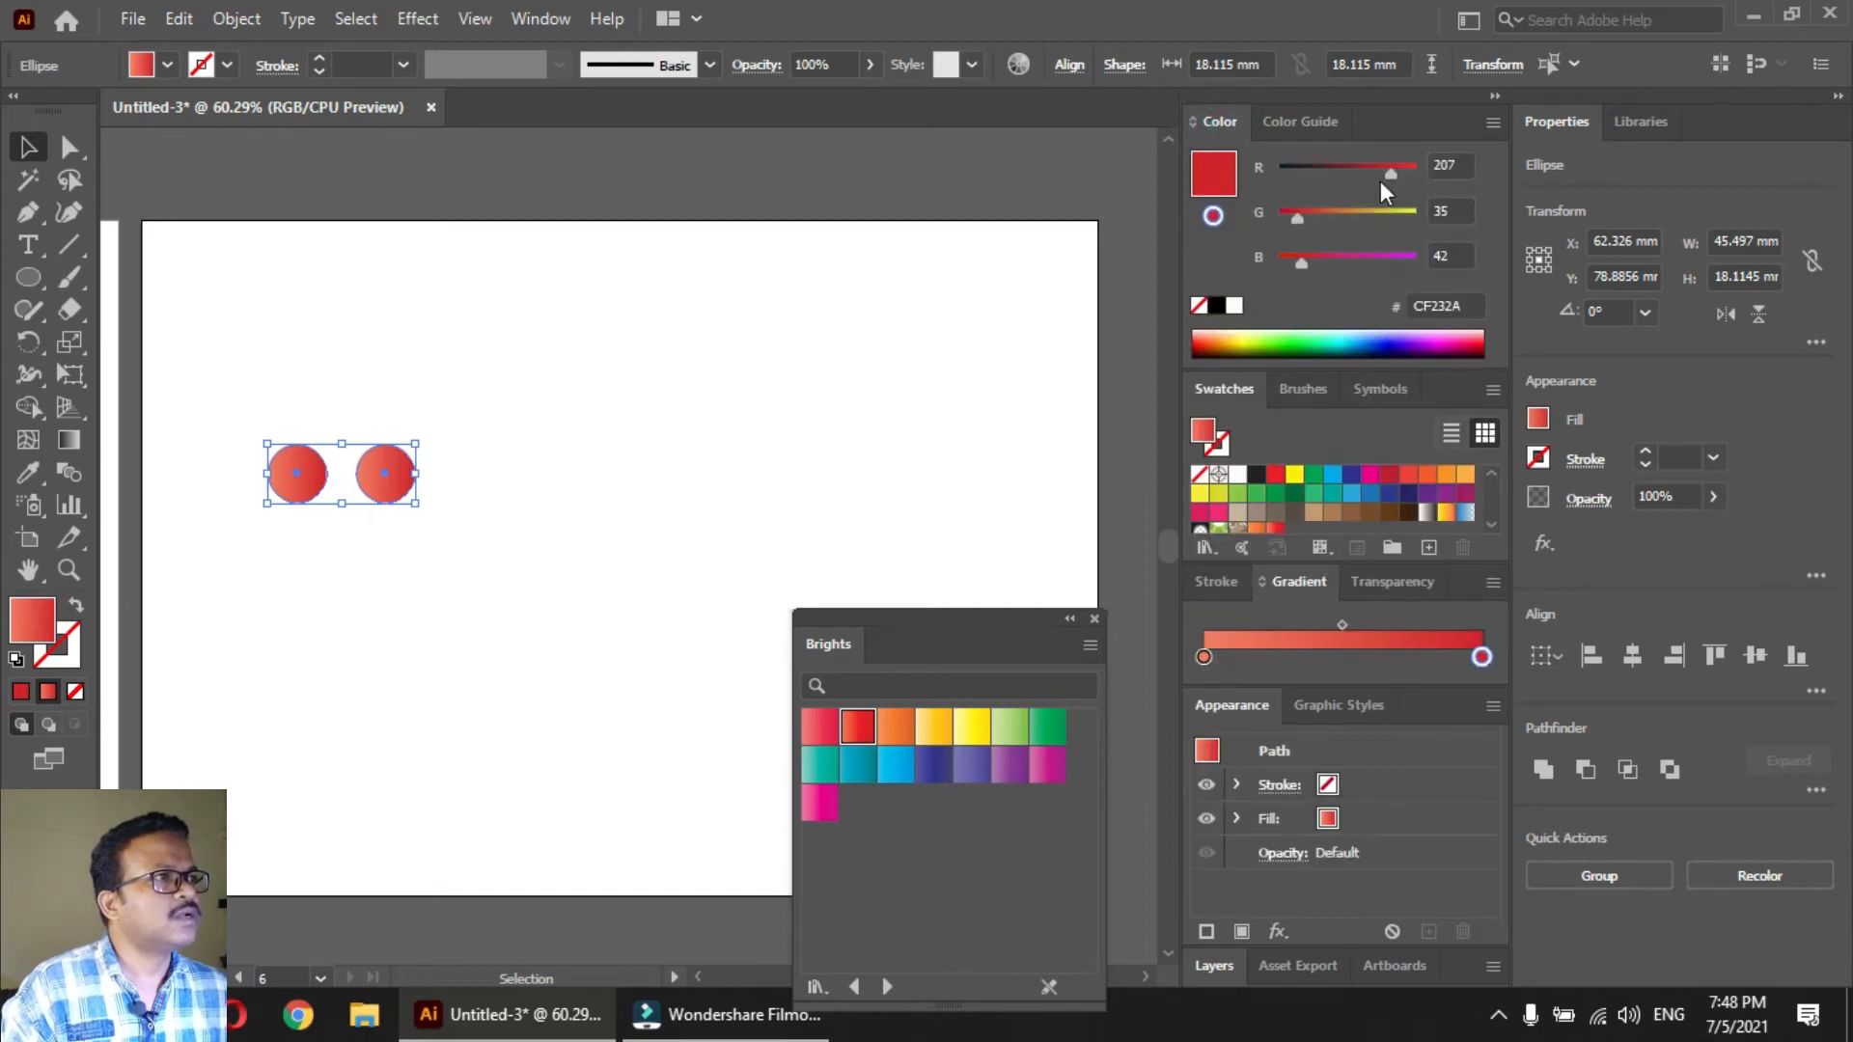
drag(1369, 173, 1355, 174)
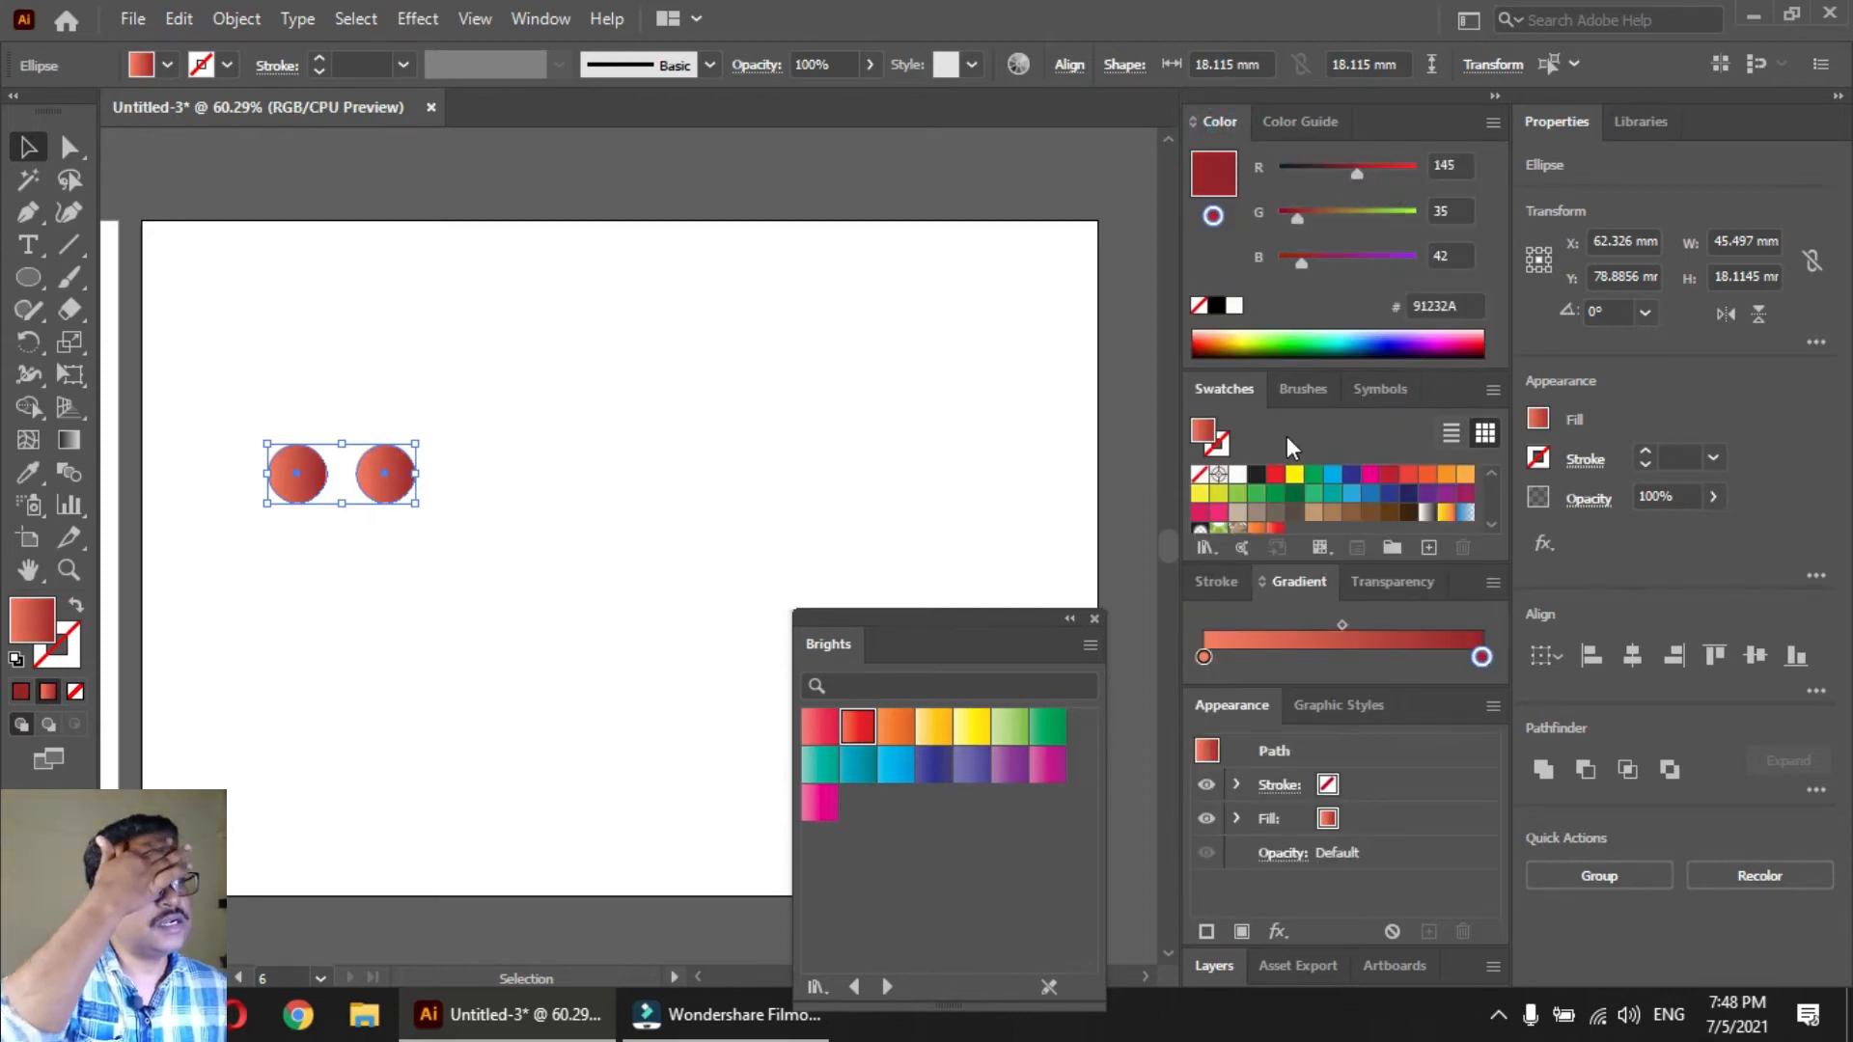
click(1204, 657)
drag(1338, 216, 1212, 221)
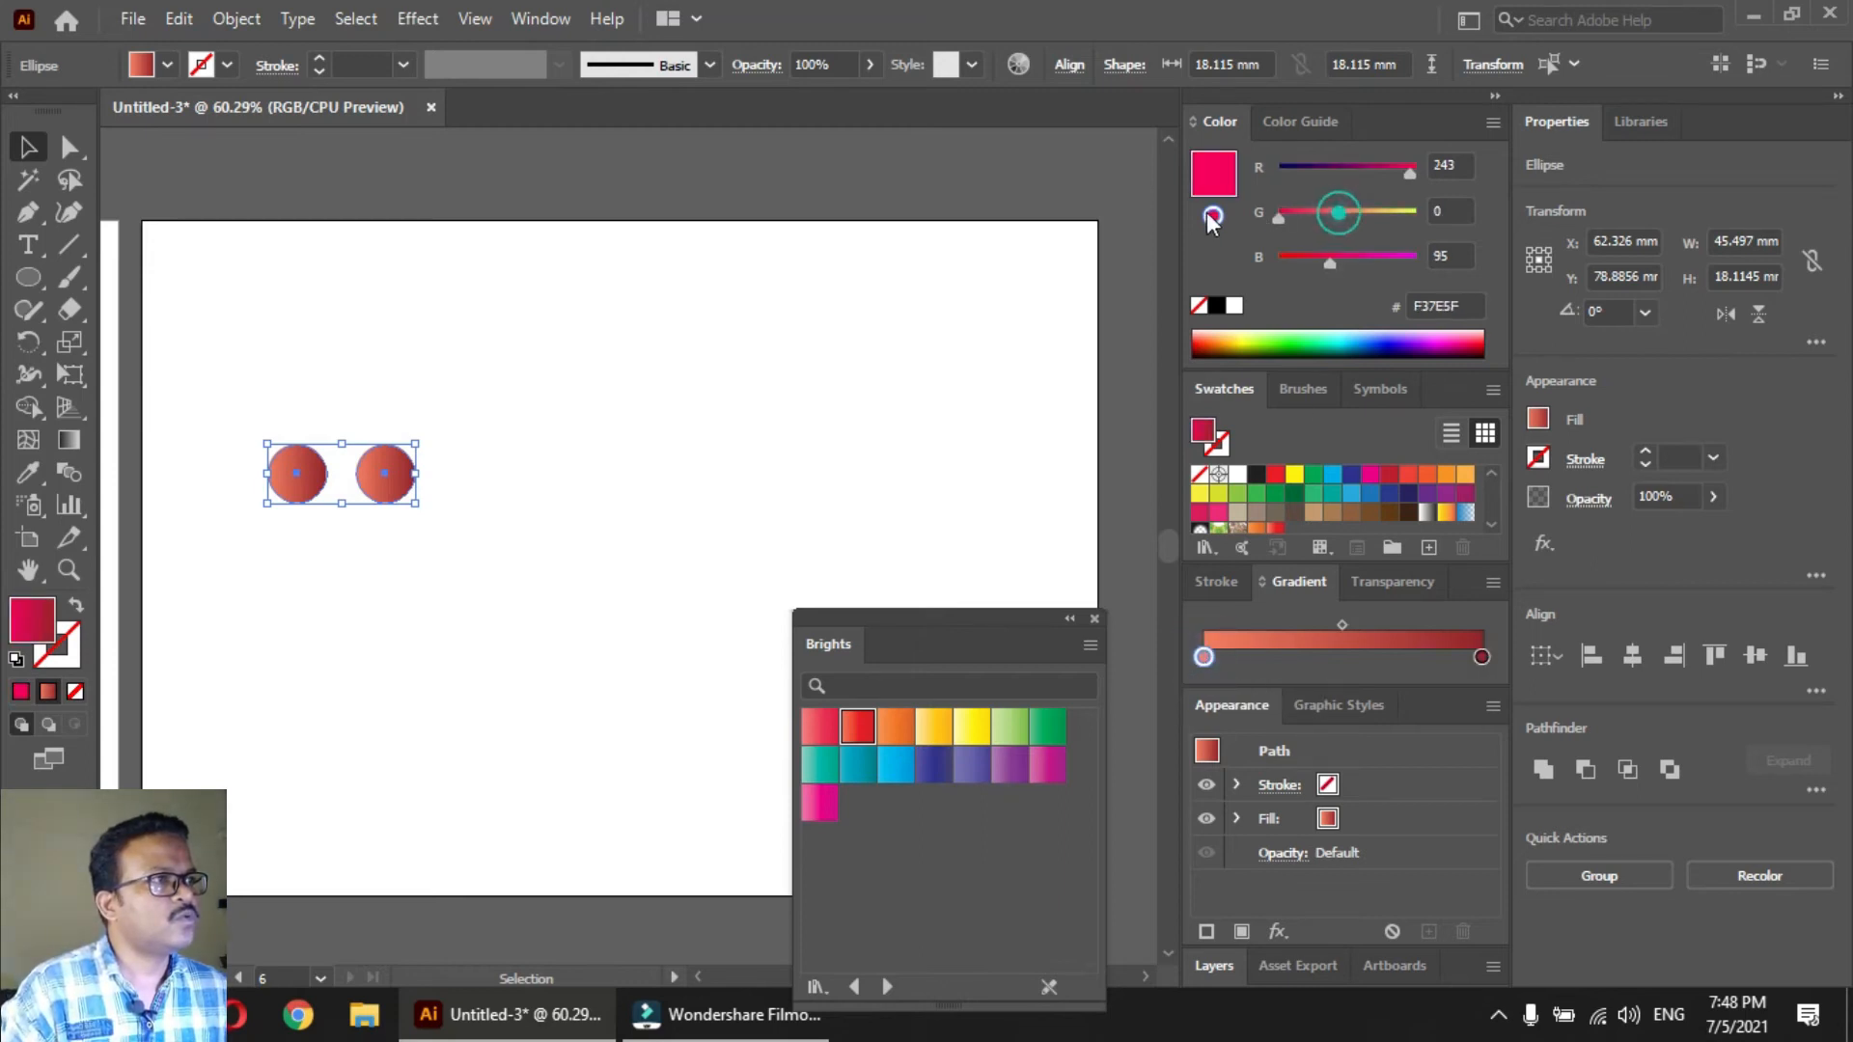
click(570, 463)
Move the two circles to the artboard's upper-left corner and make a blend between them
drag(934, 637, 956, 761)
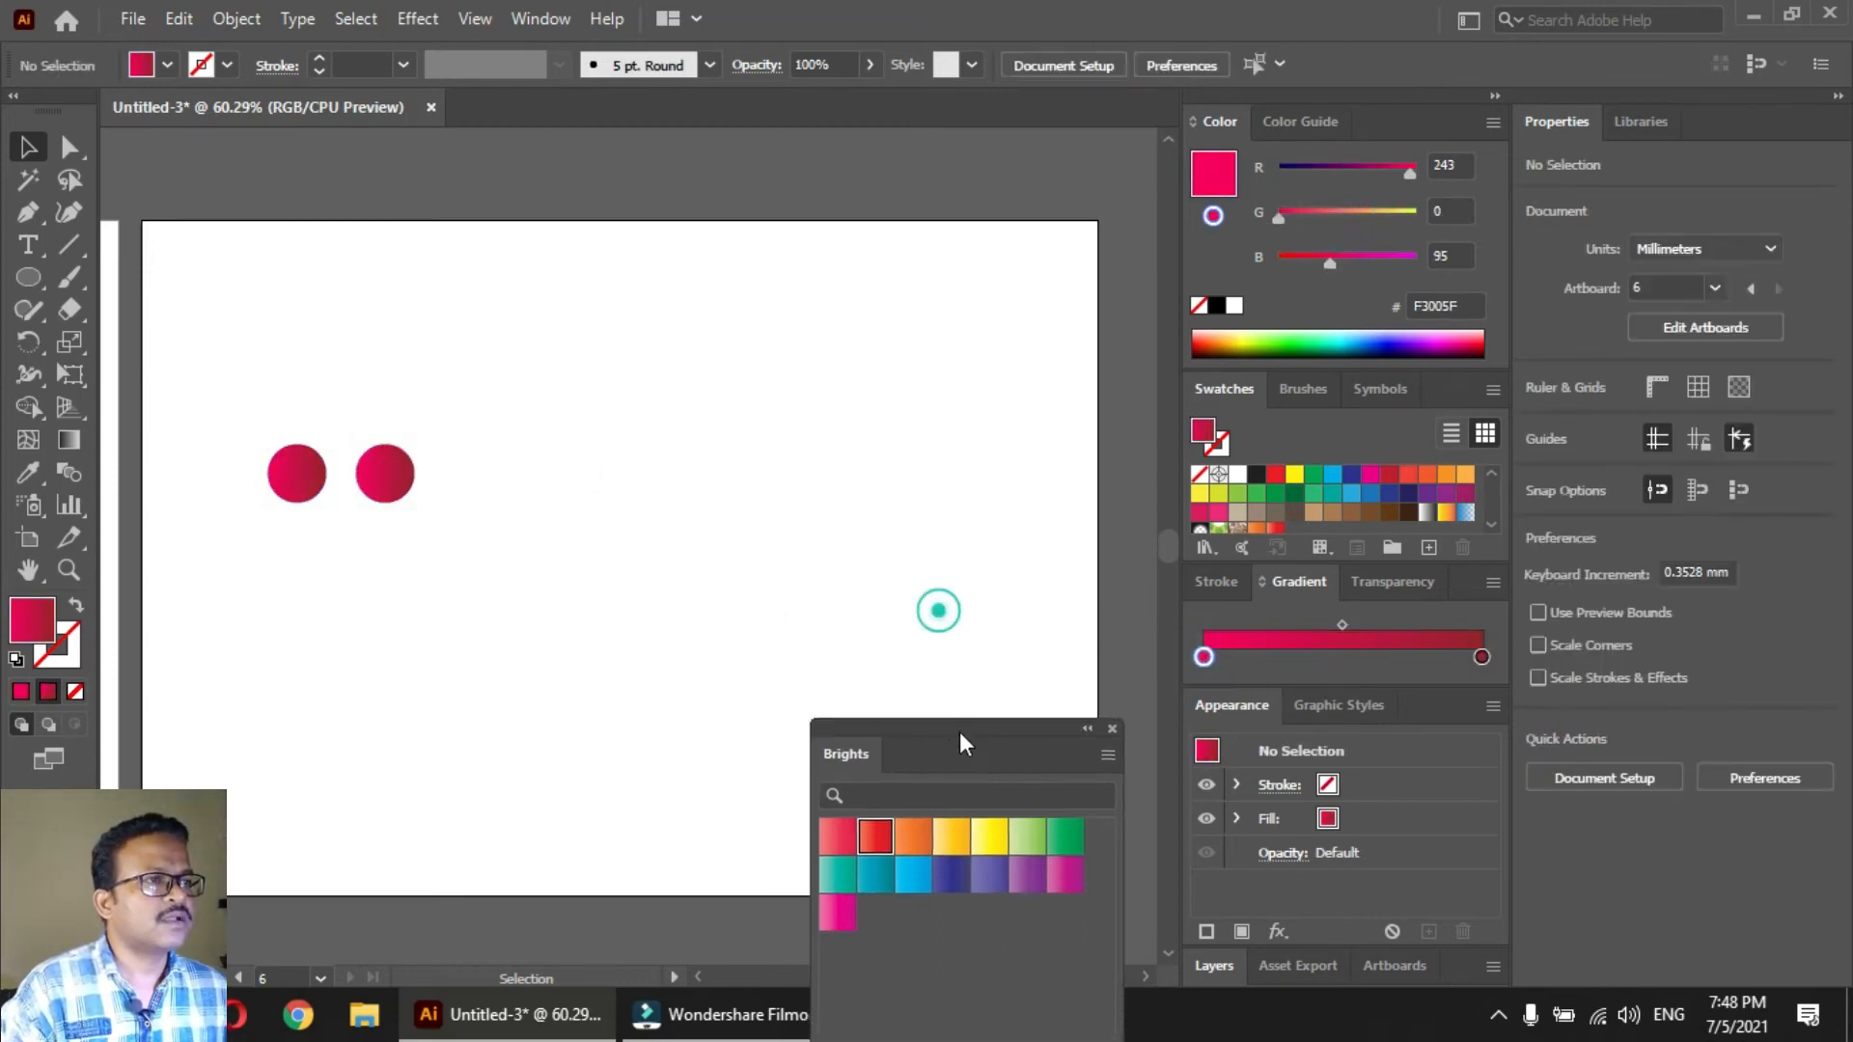
drag(464, 594, 264, 264)
key(ctrl+alt+b)
click(373, 637)
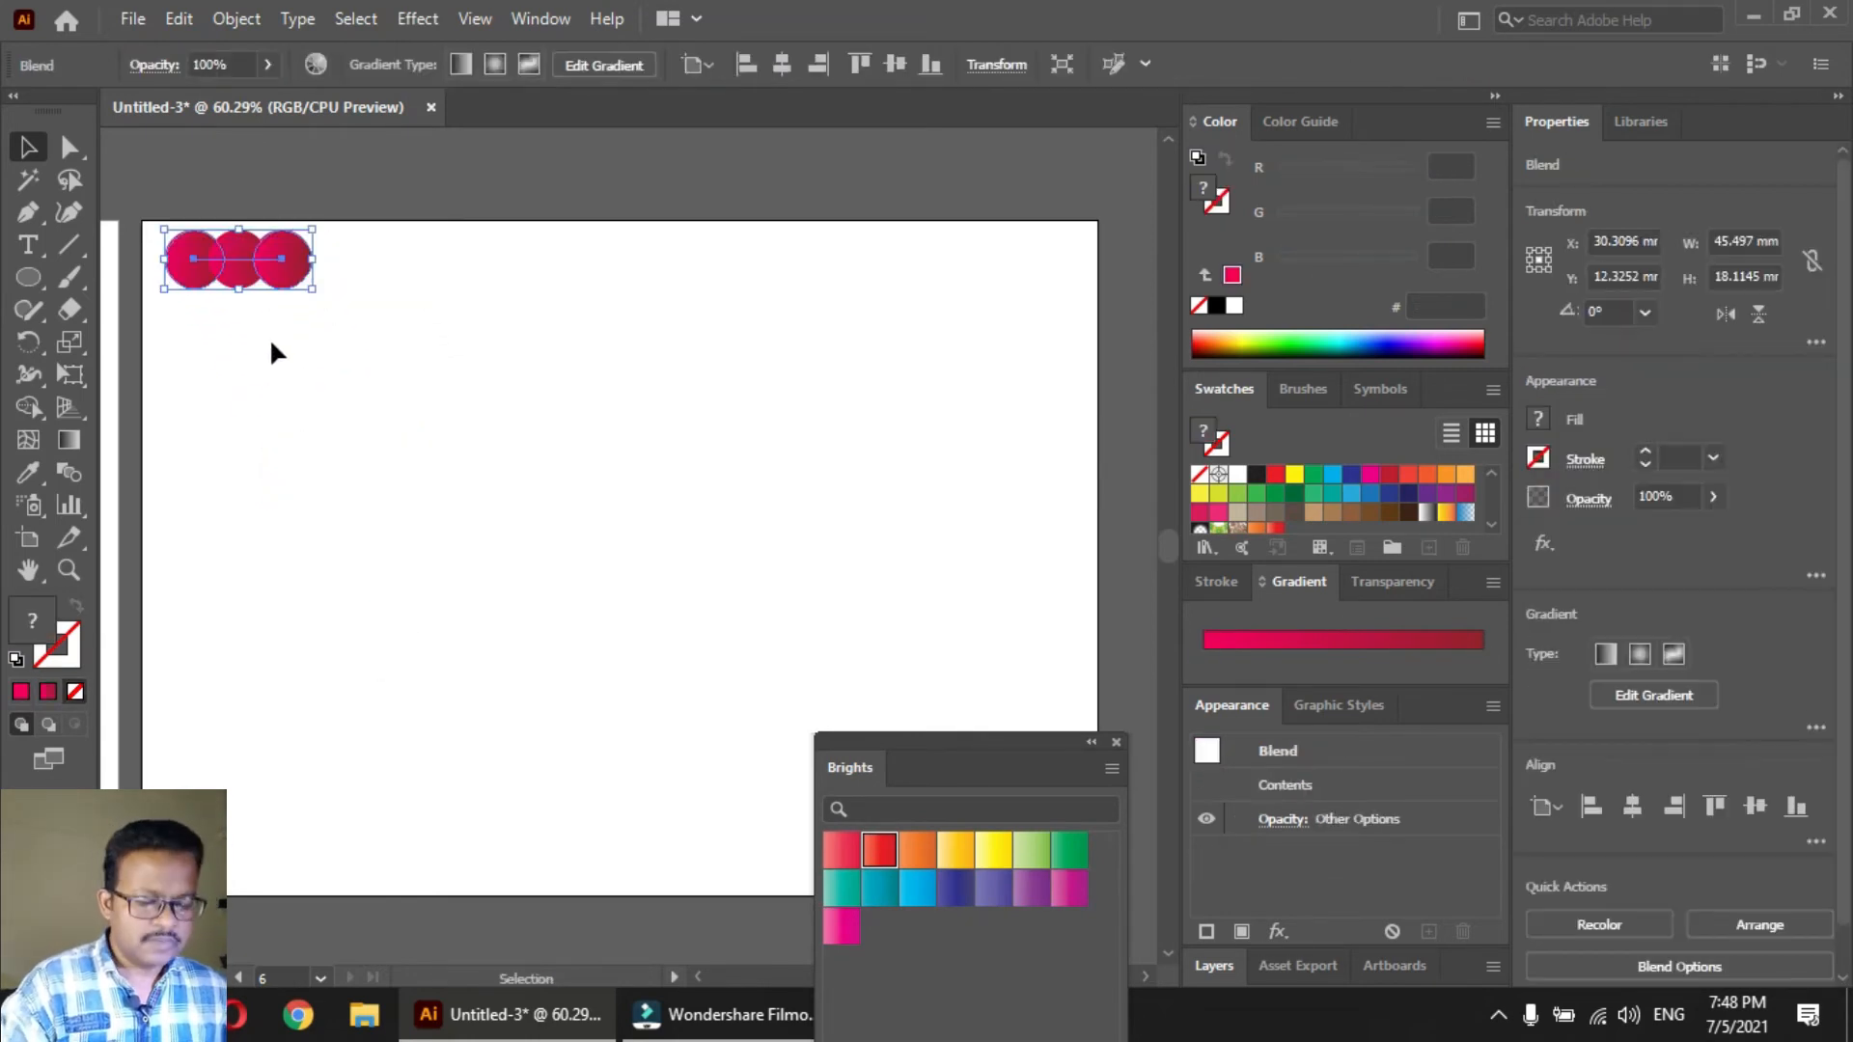
Set the circle blend's spacing to 100 specified steps and close the Brights gradient library
double_click(72, 473)
click(606, 246)
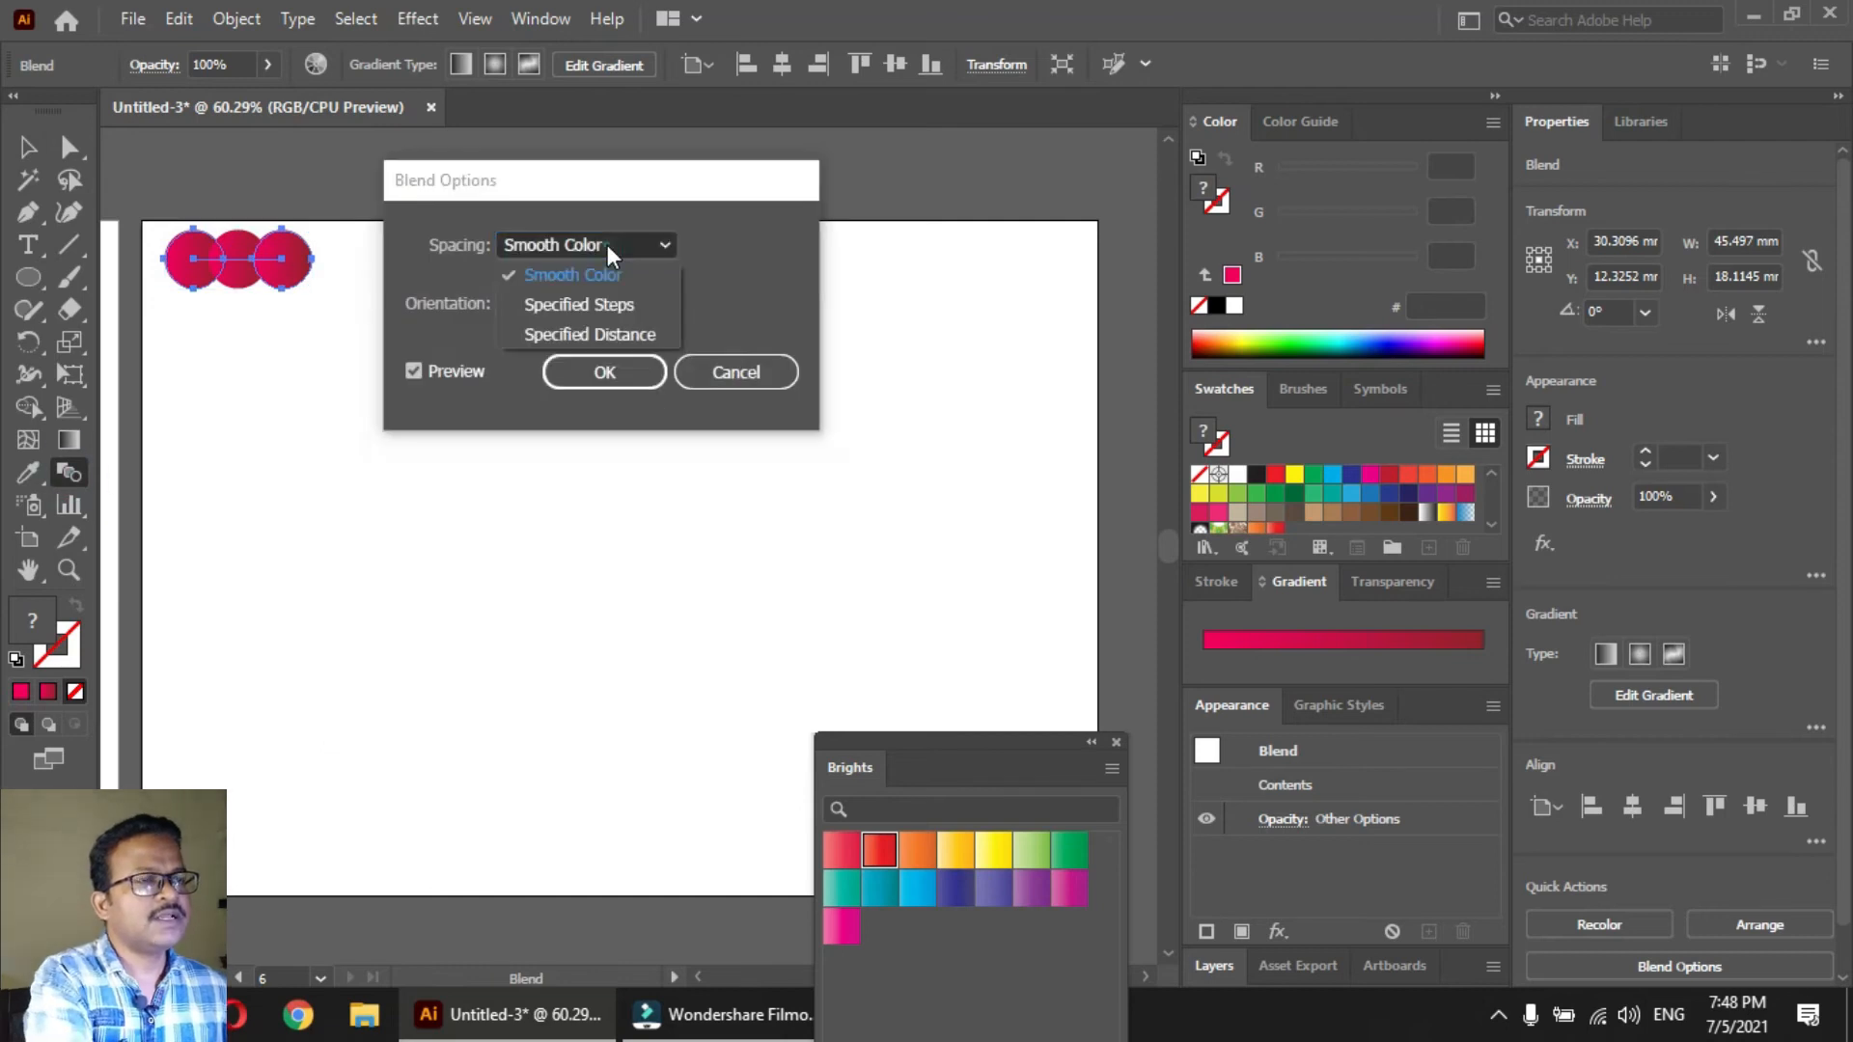
click(593, 303)
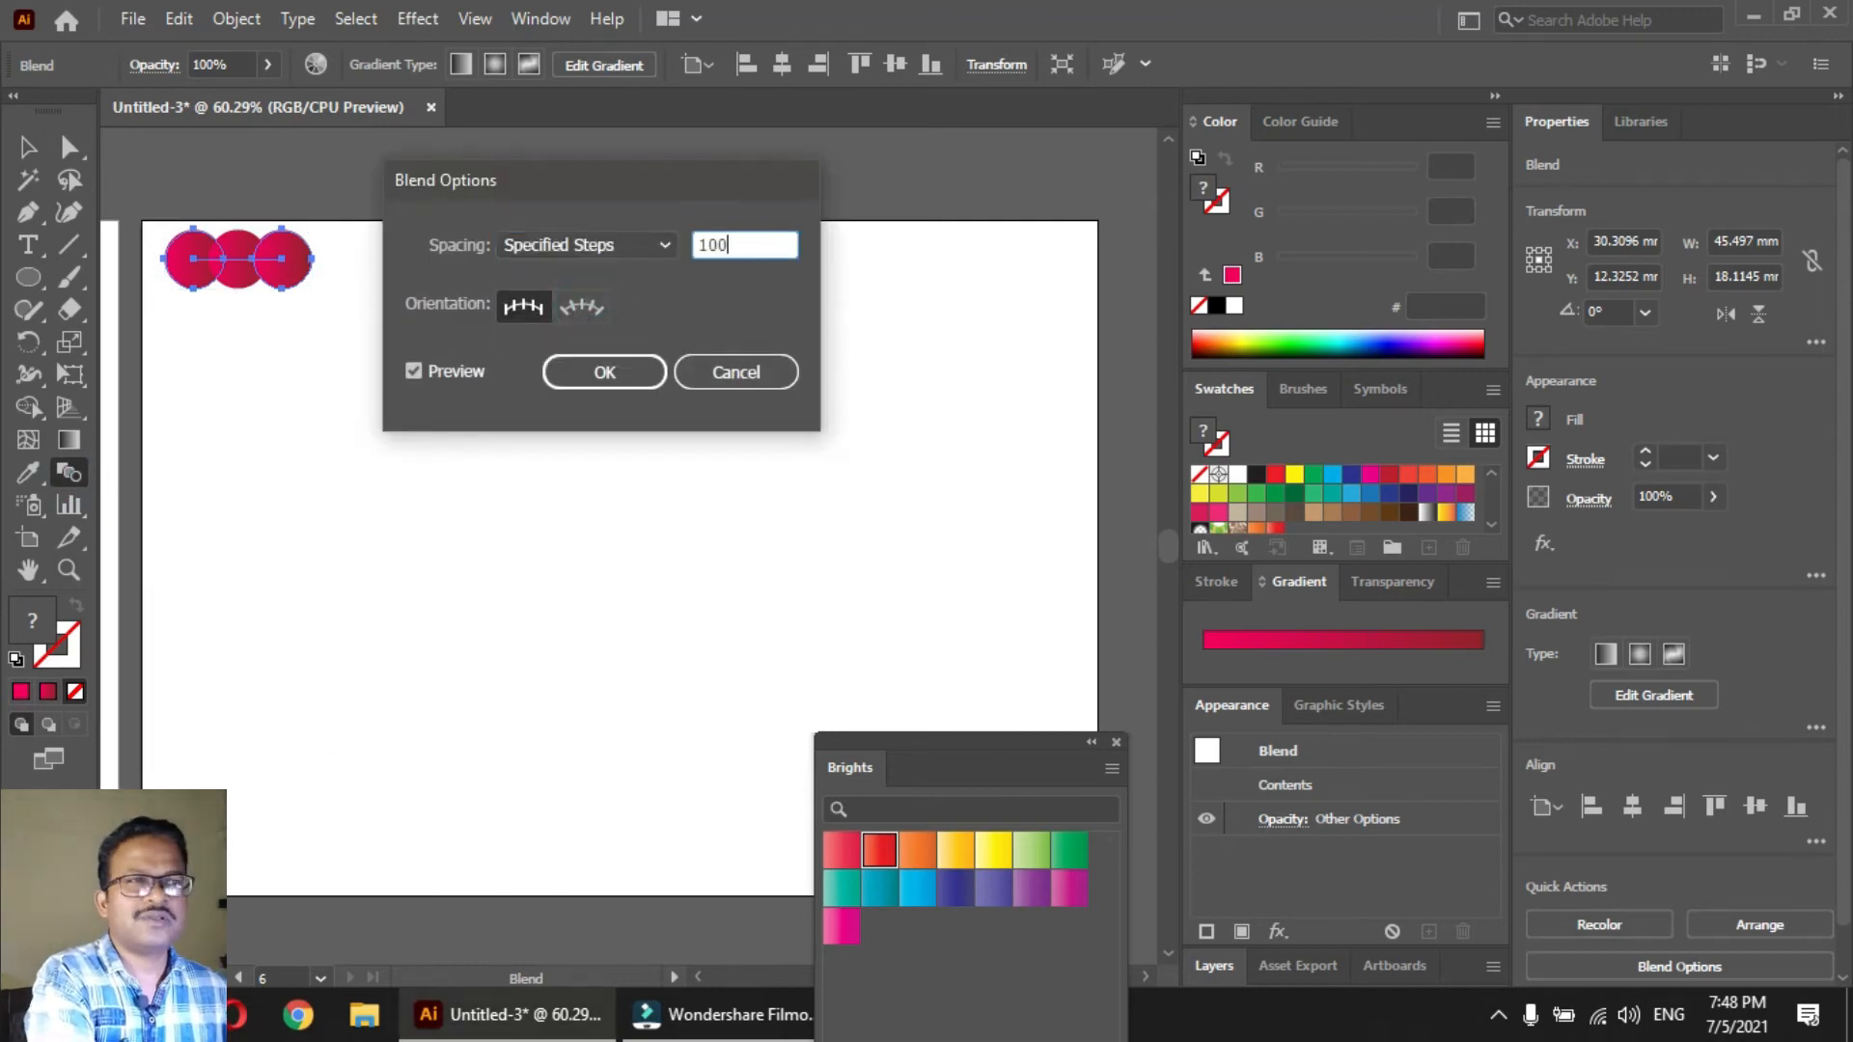
key(Return)
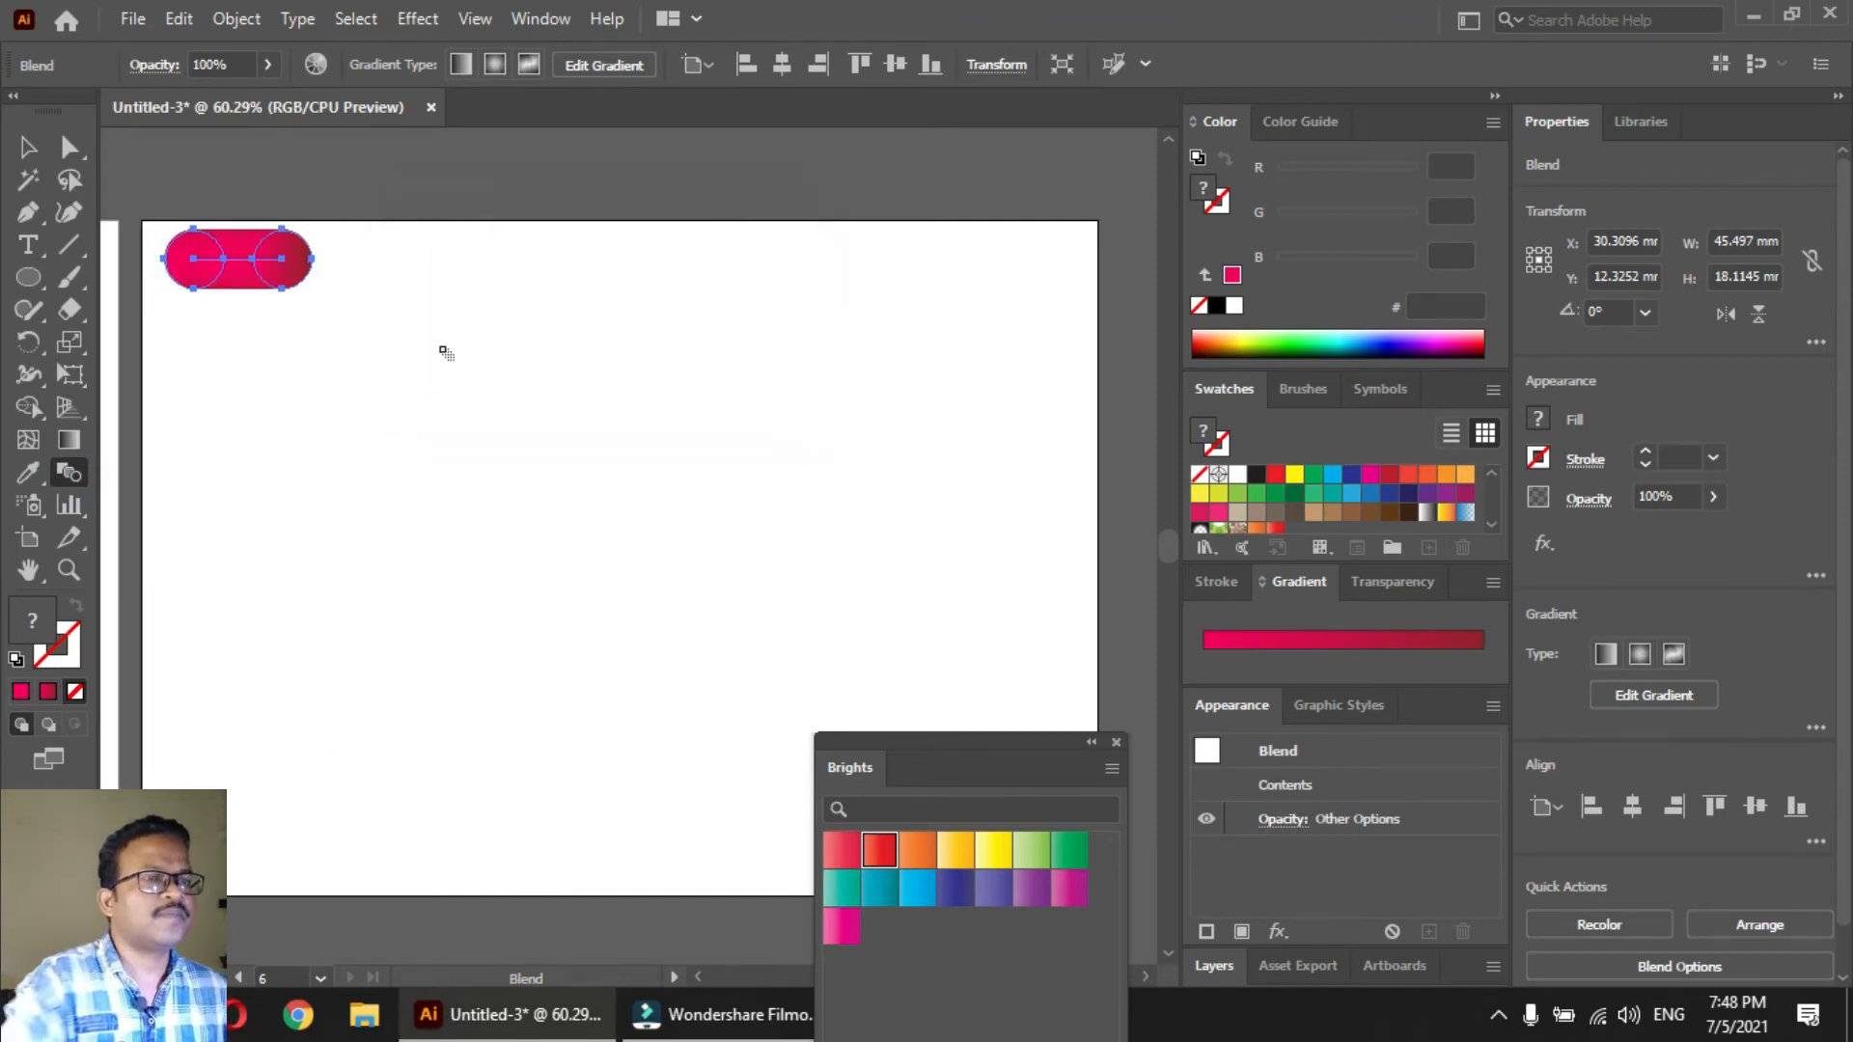
click(1117, 742)
click(382, 501)
key(v)
click(318, 619)
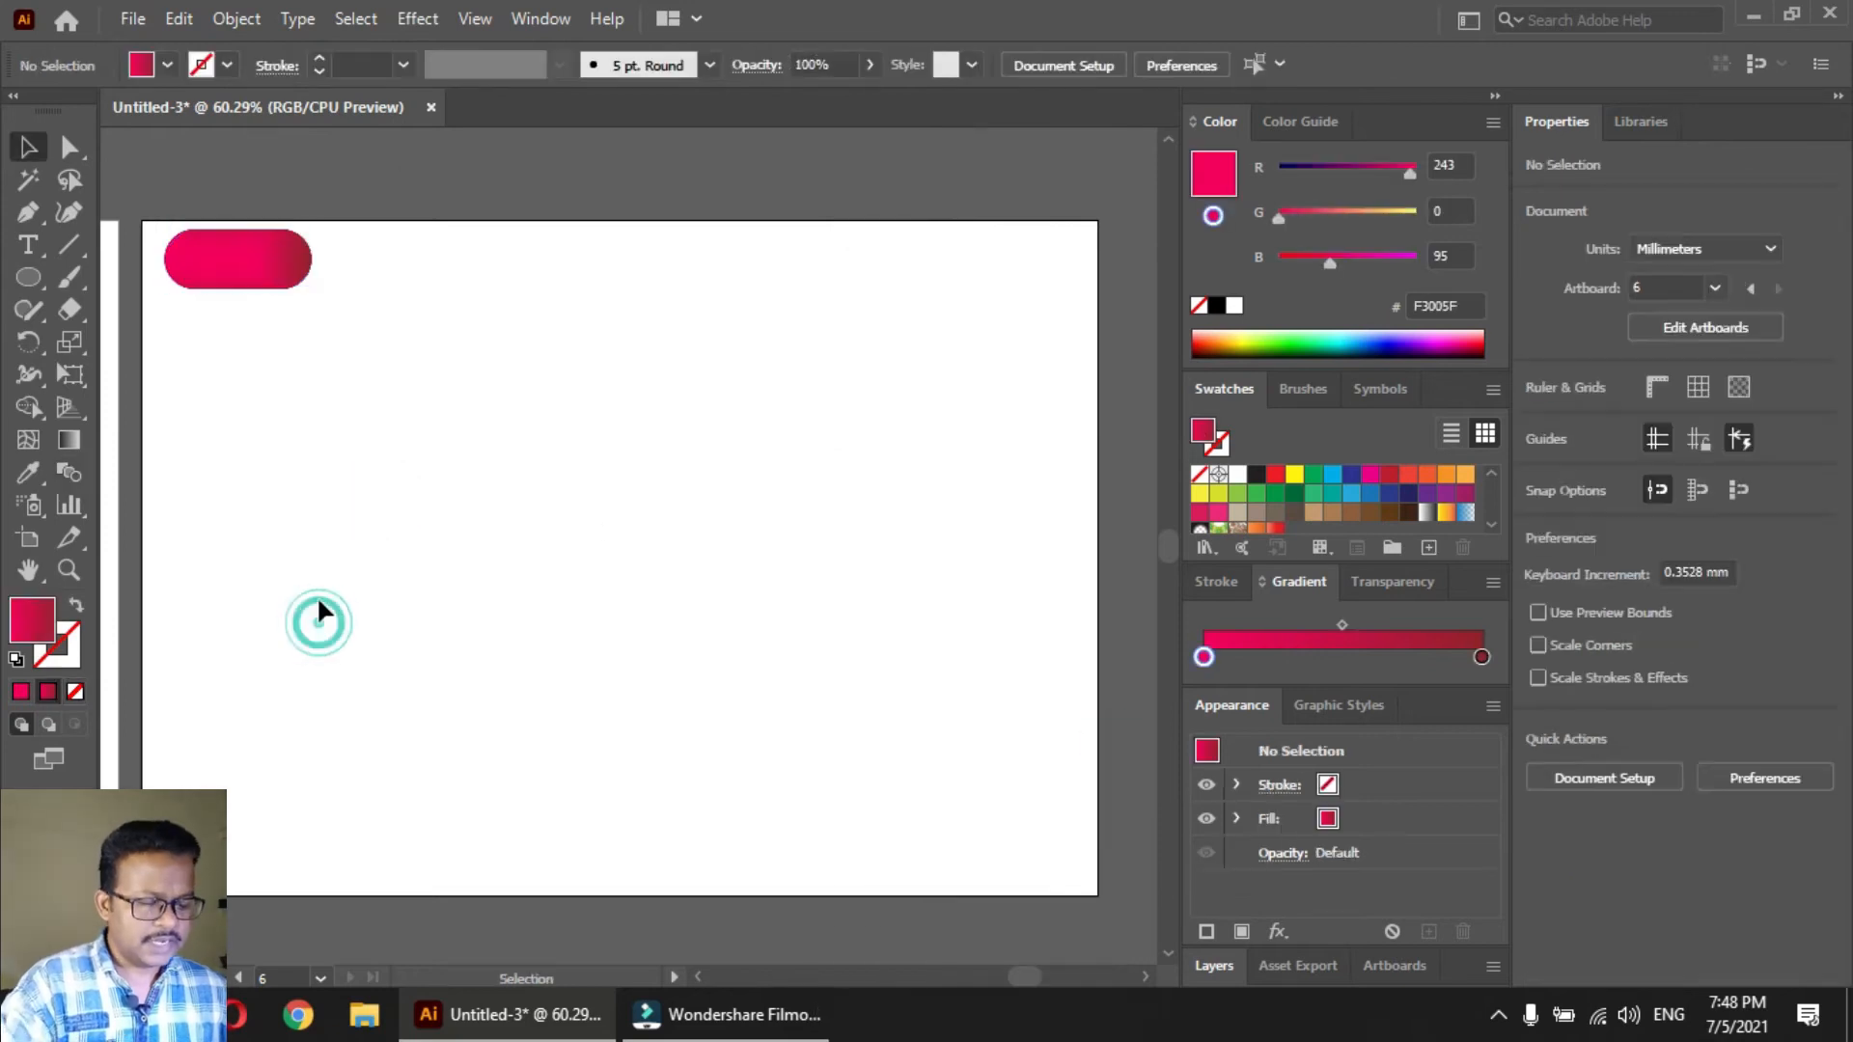
Add the word "Love" as point text on the empty area below the blend
key(p)
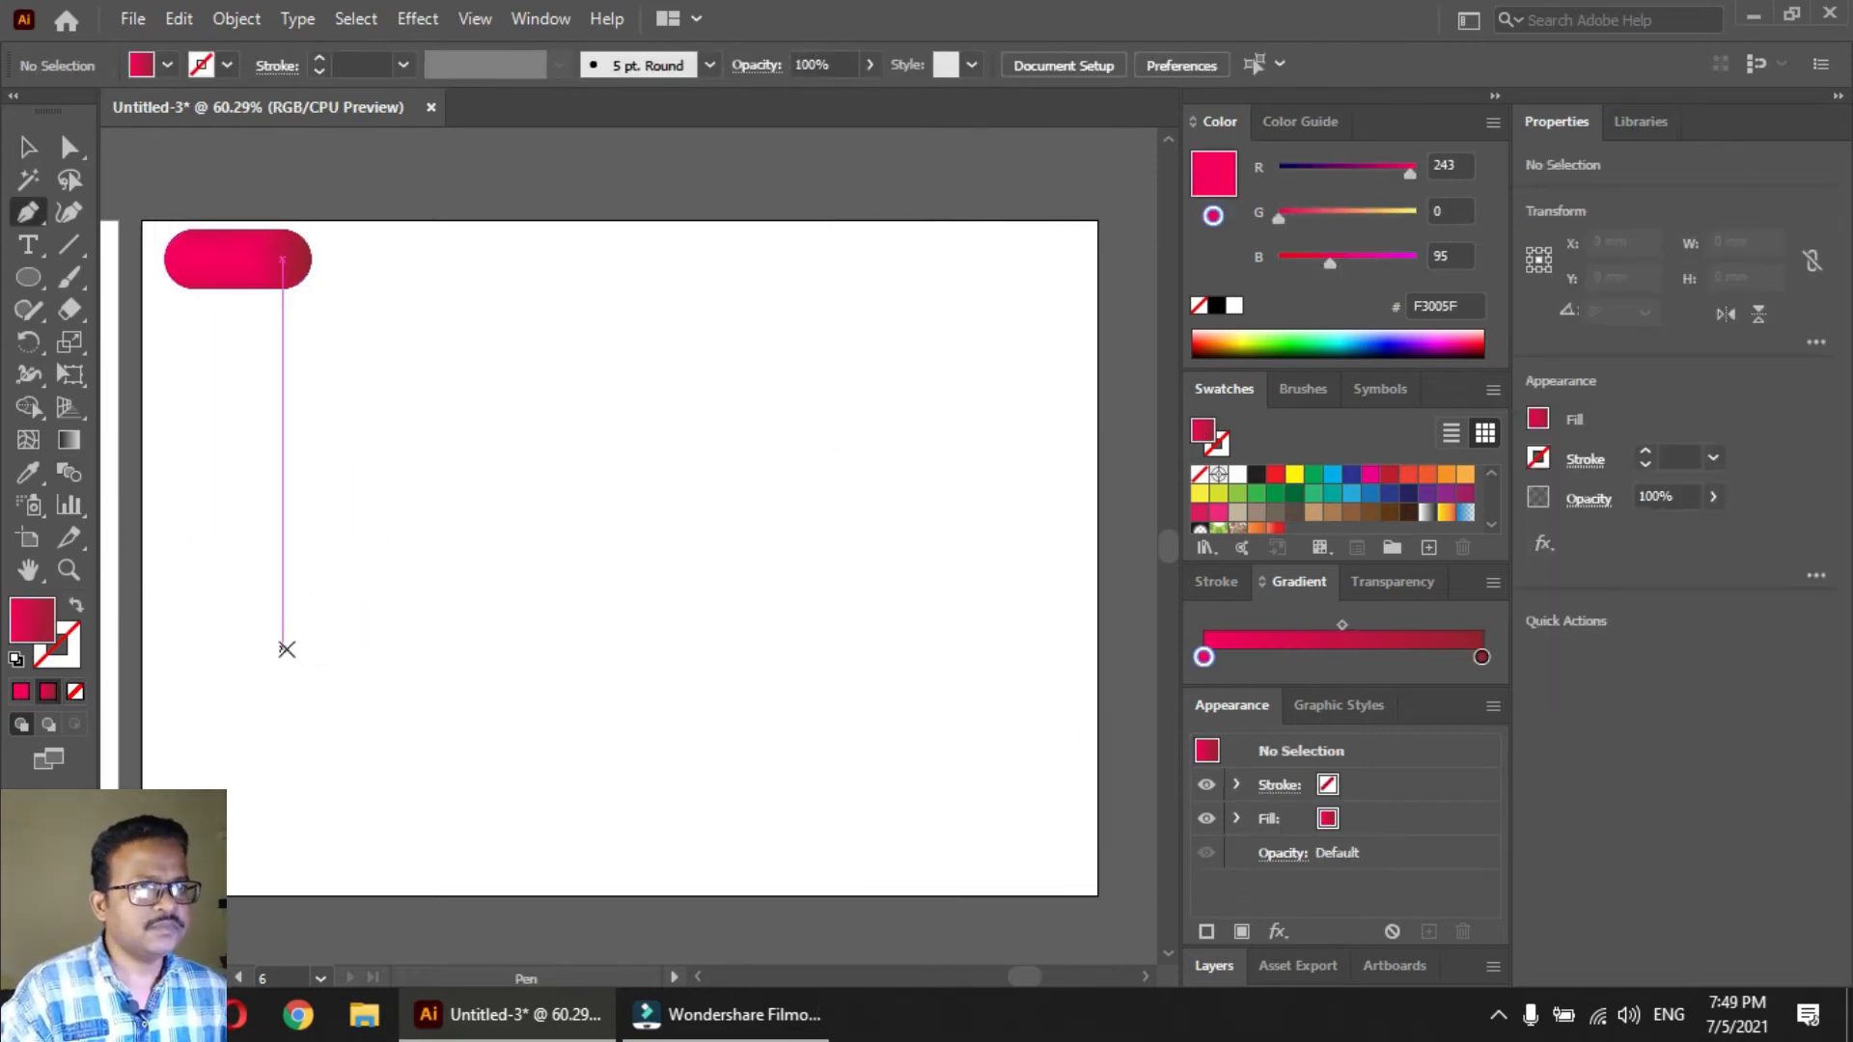
key(n)
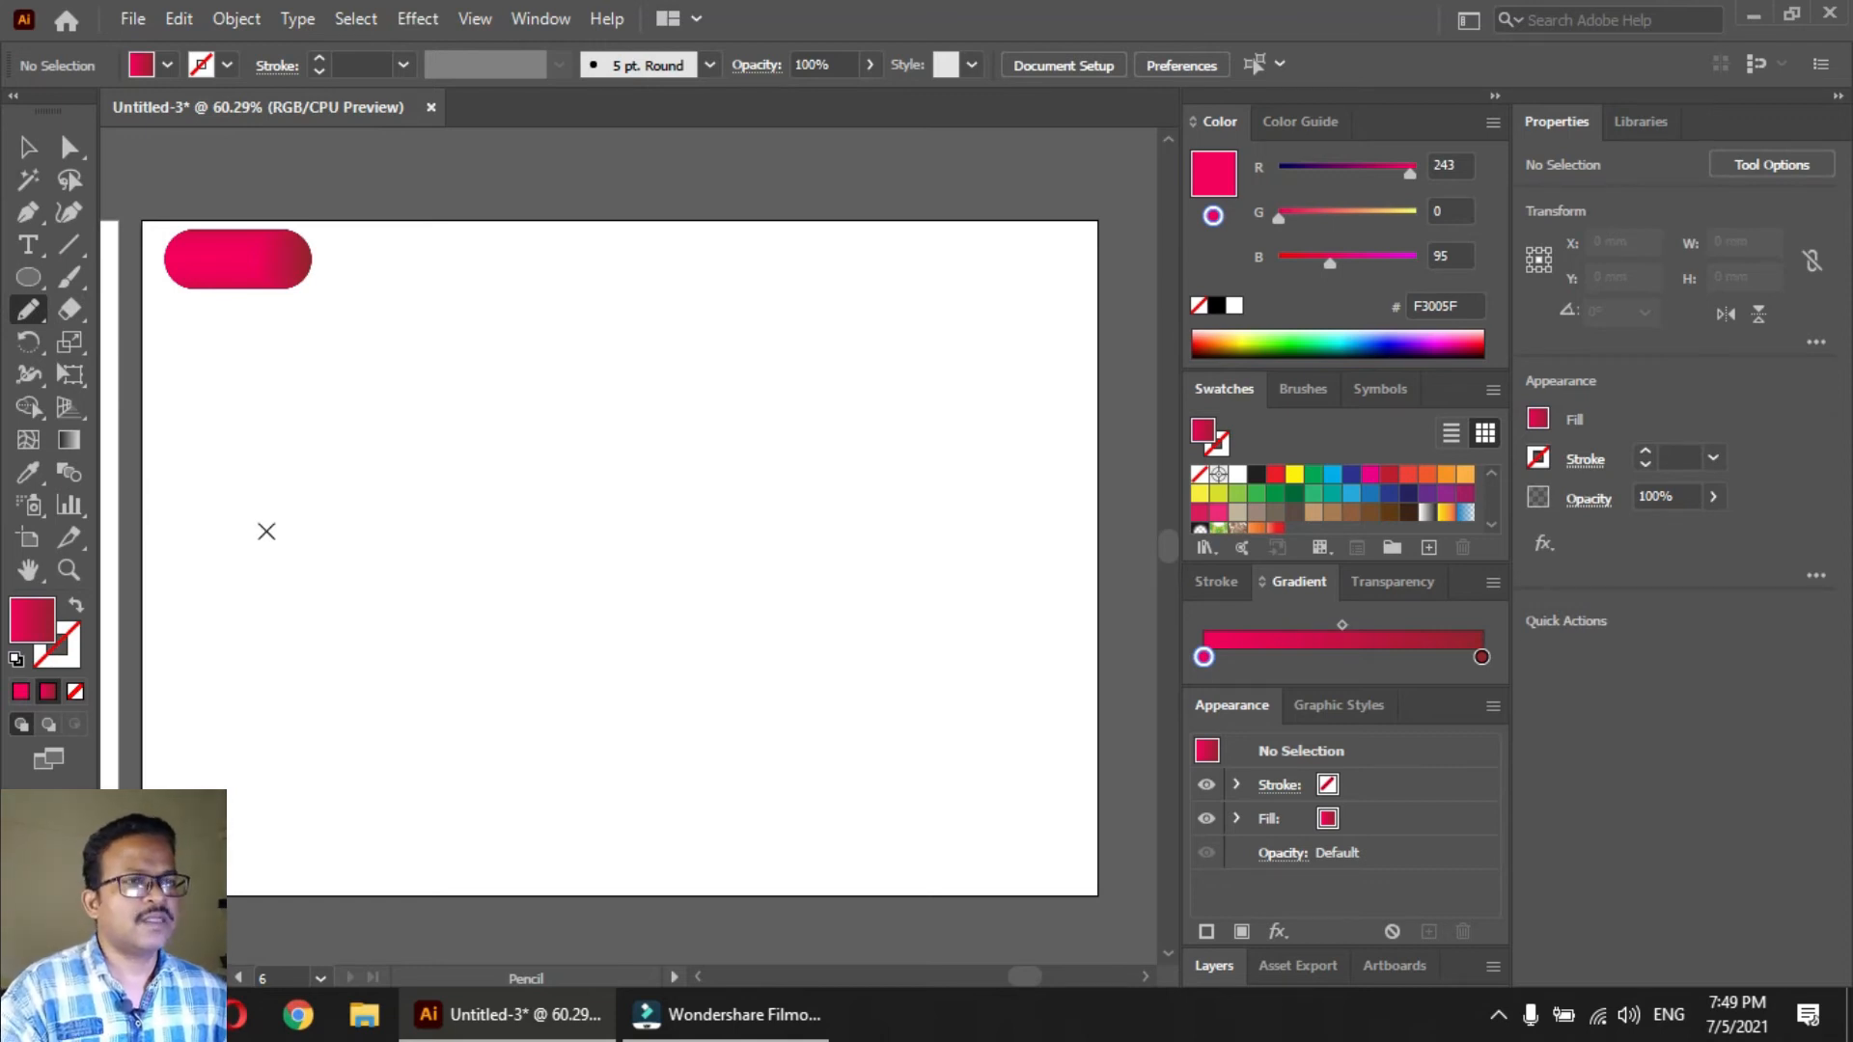
key(t)
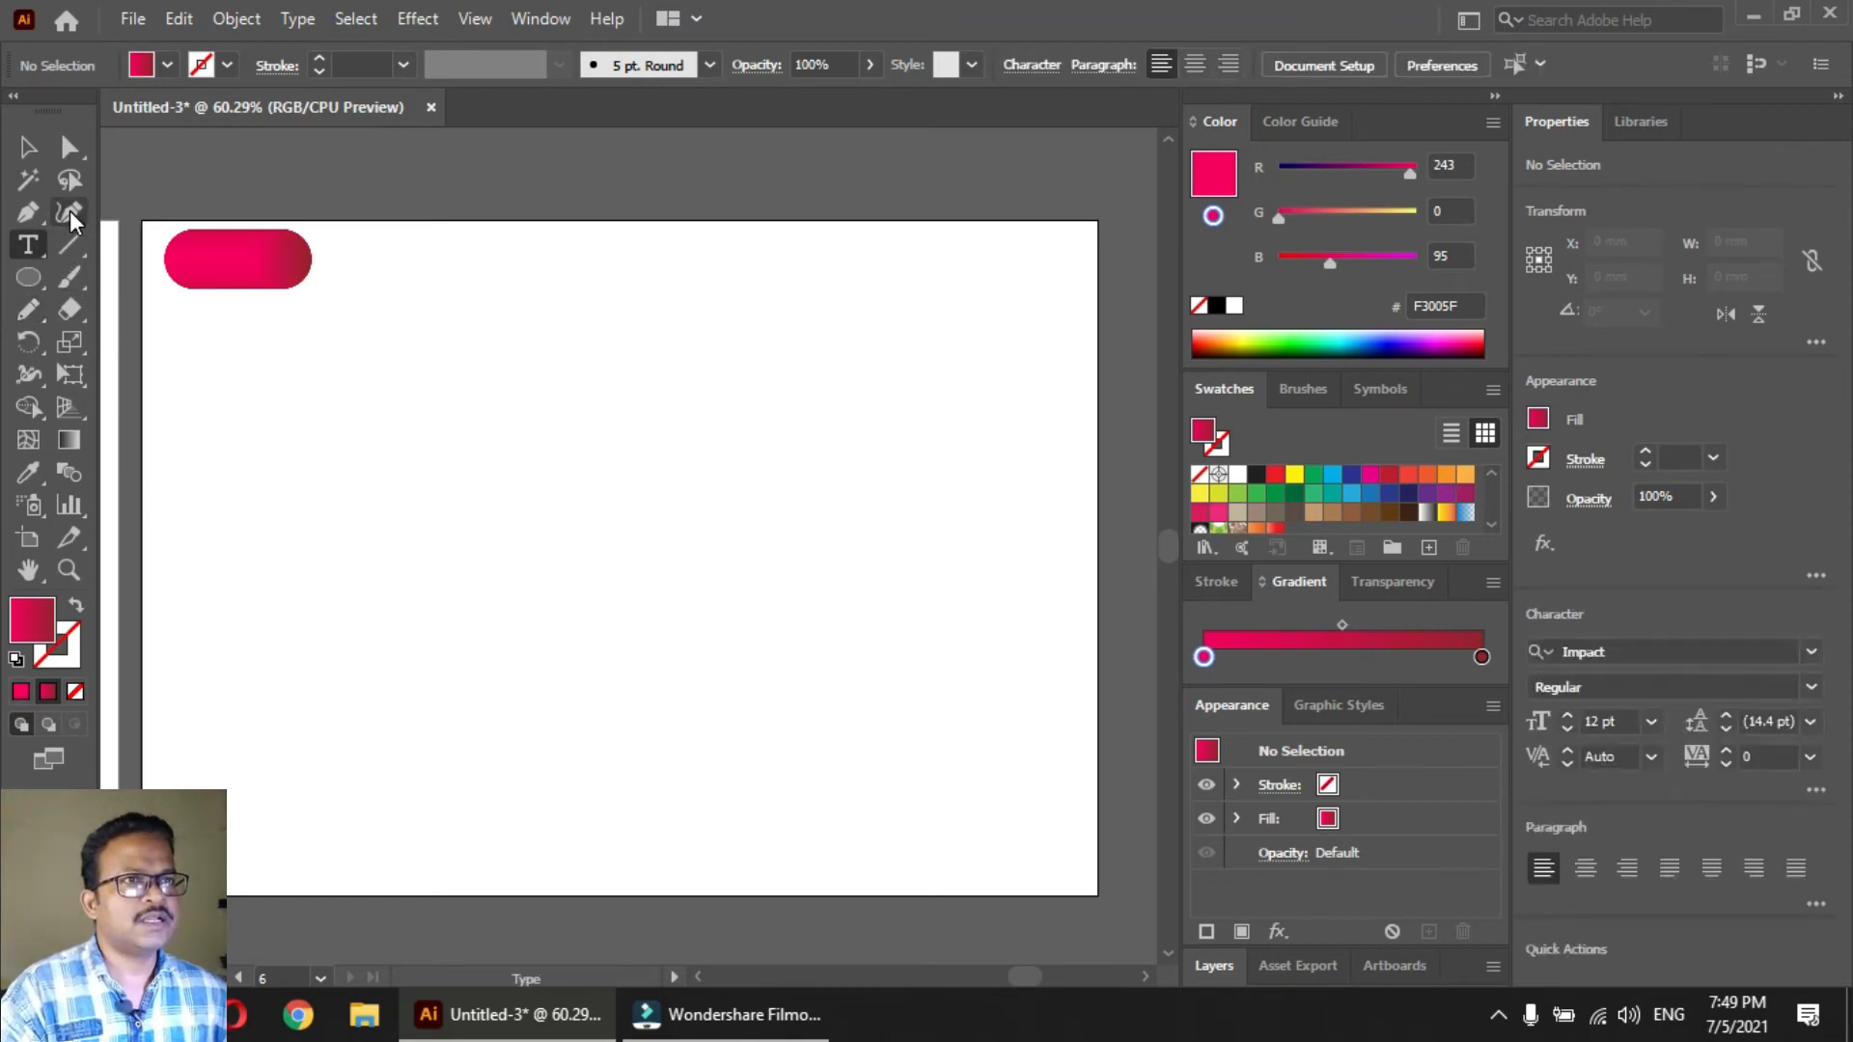
click(347, 615)
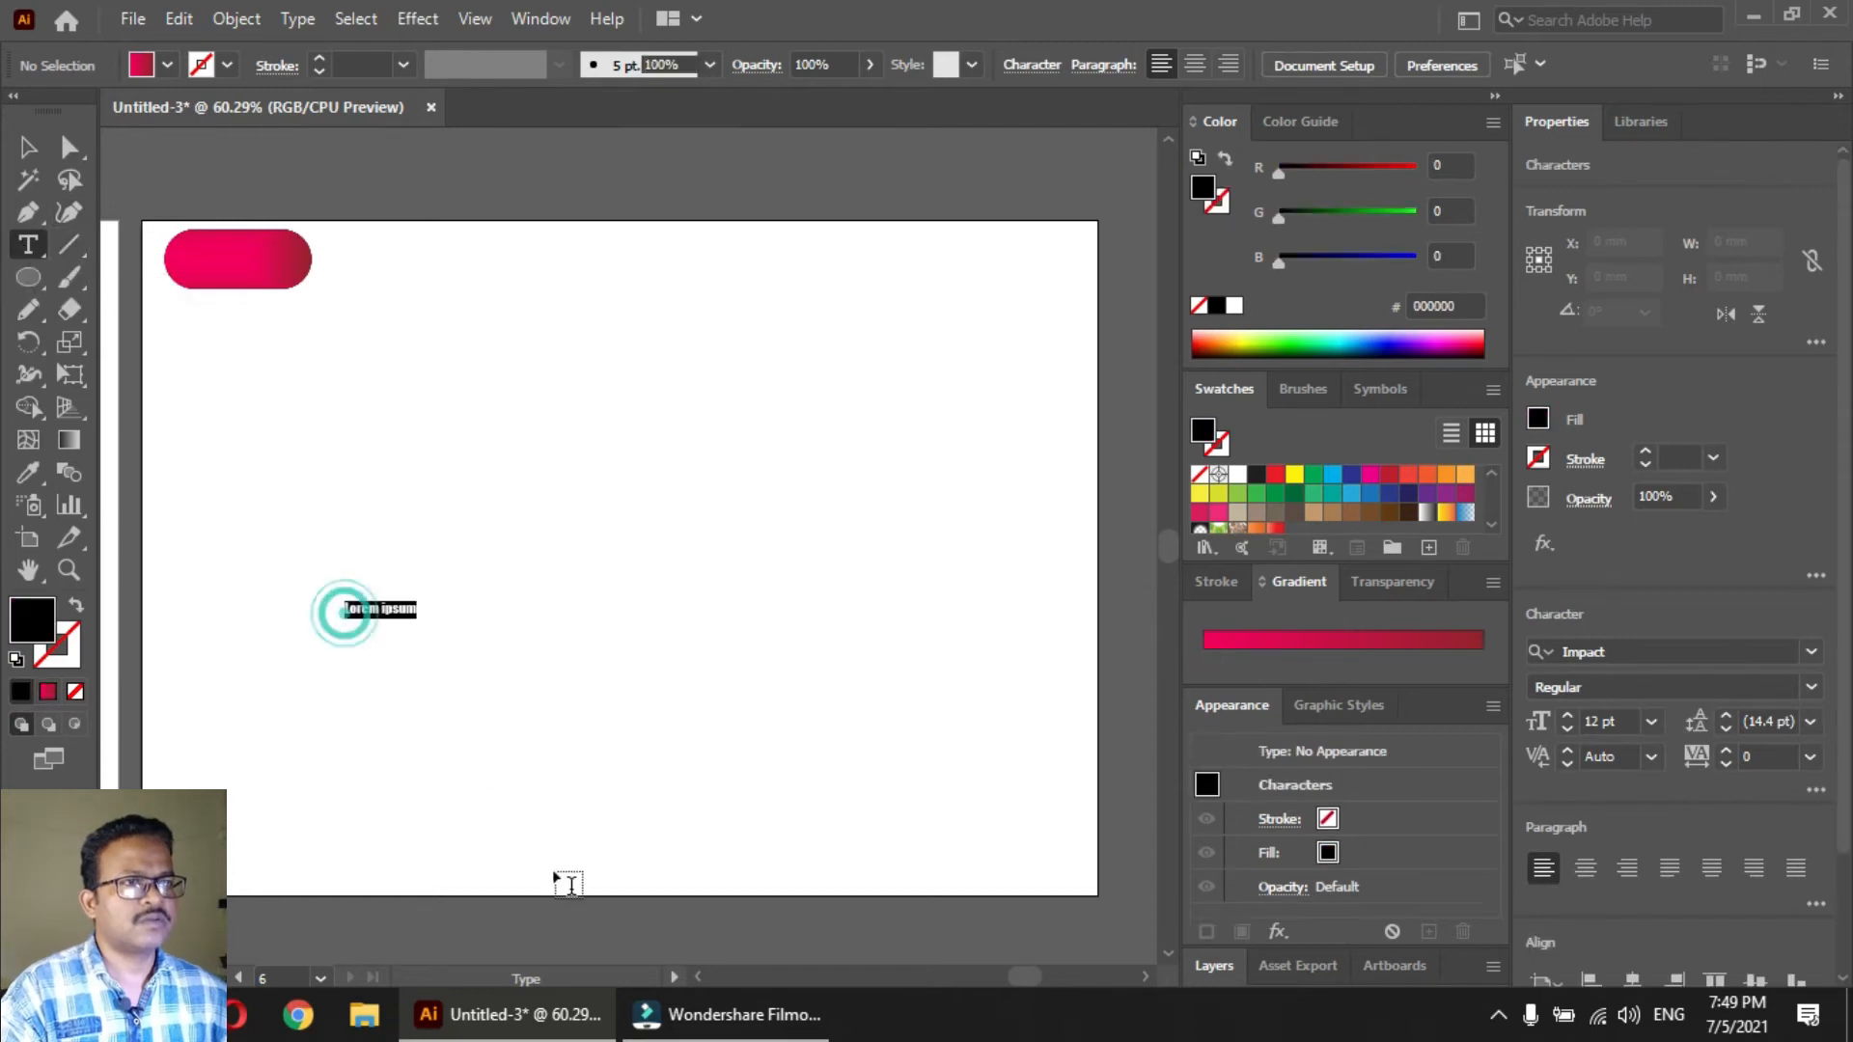
key(BackSpace)
key(ctrl)
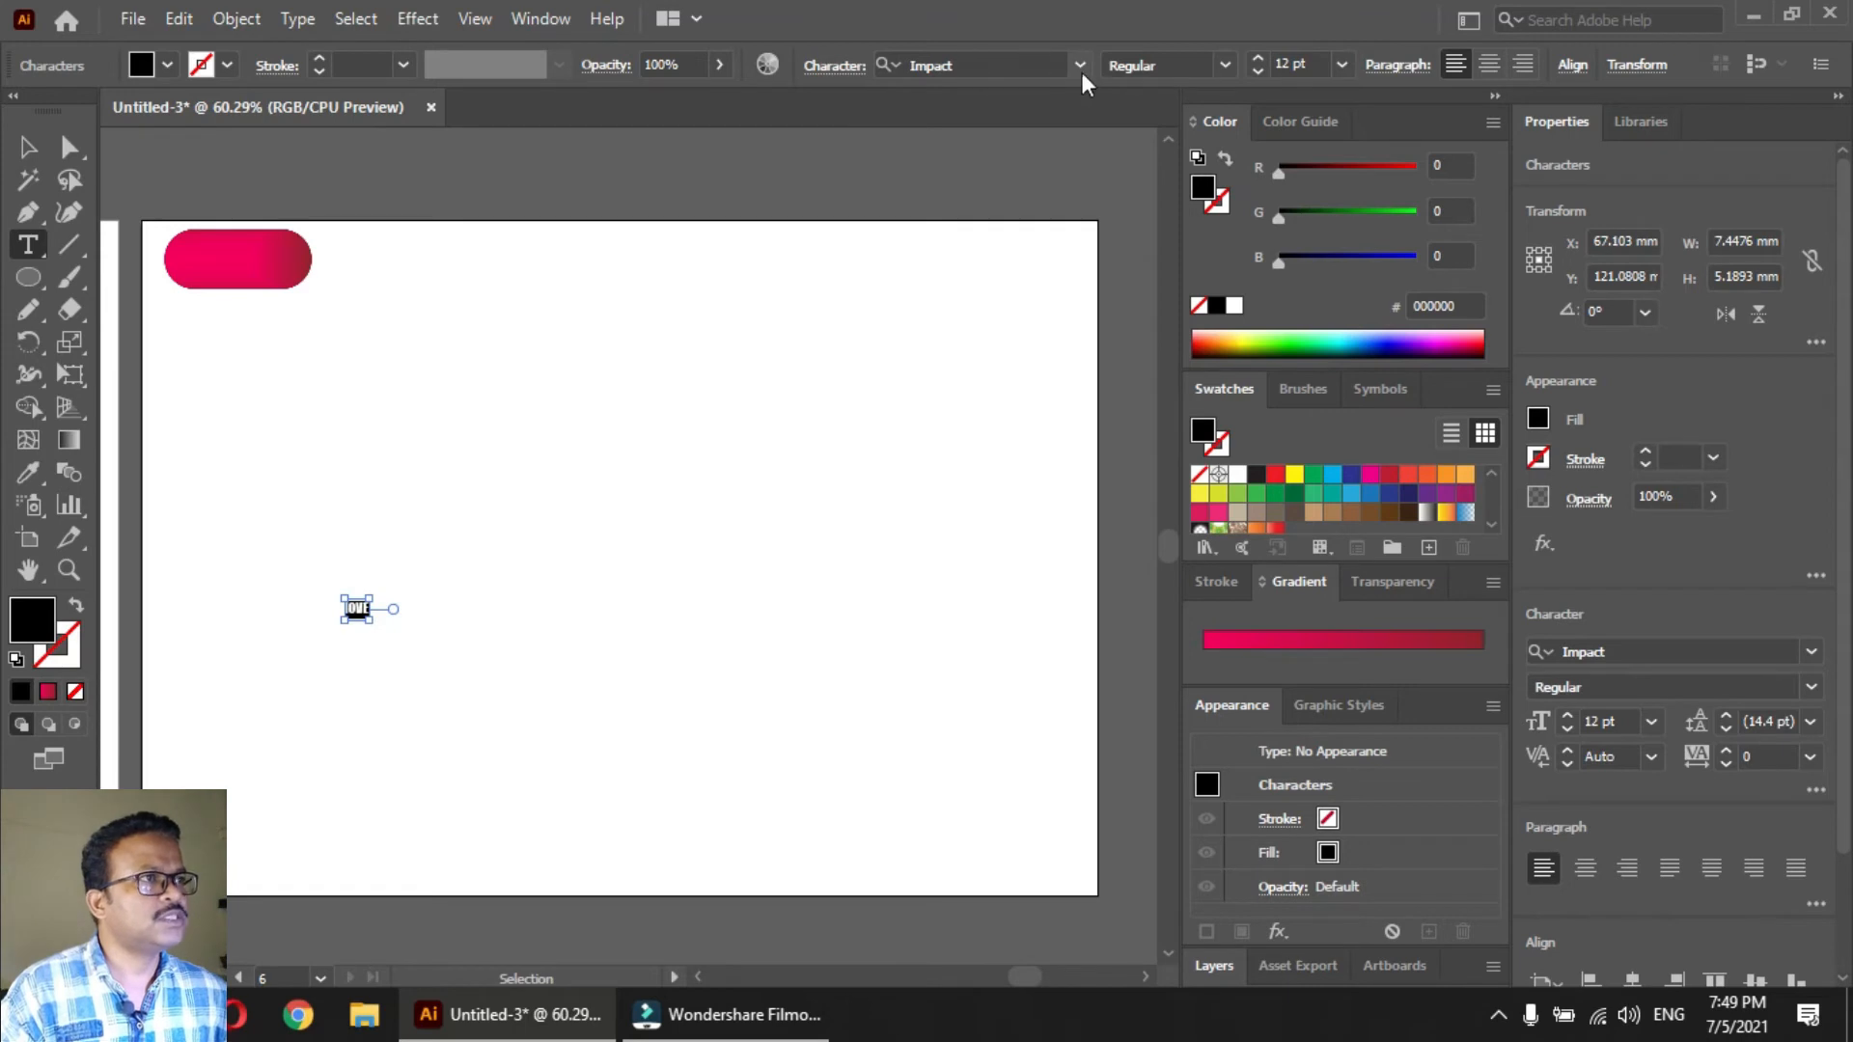
Set the word Love in the Brush Script MT Italic font and enlarge it to 38 pt
click(1081, 67)
scroll(1101, 501, down, 9)
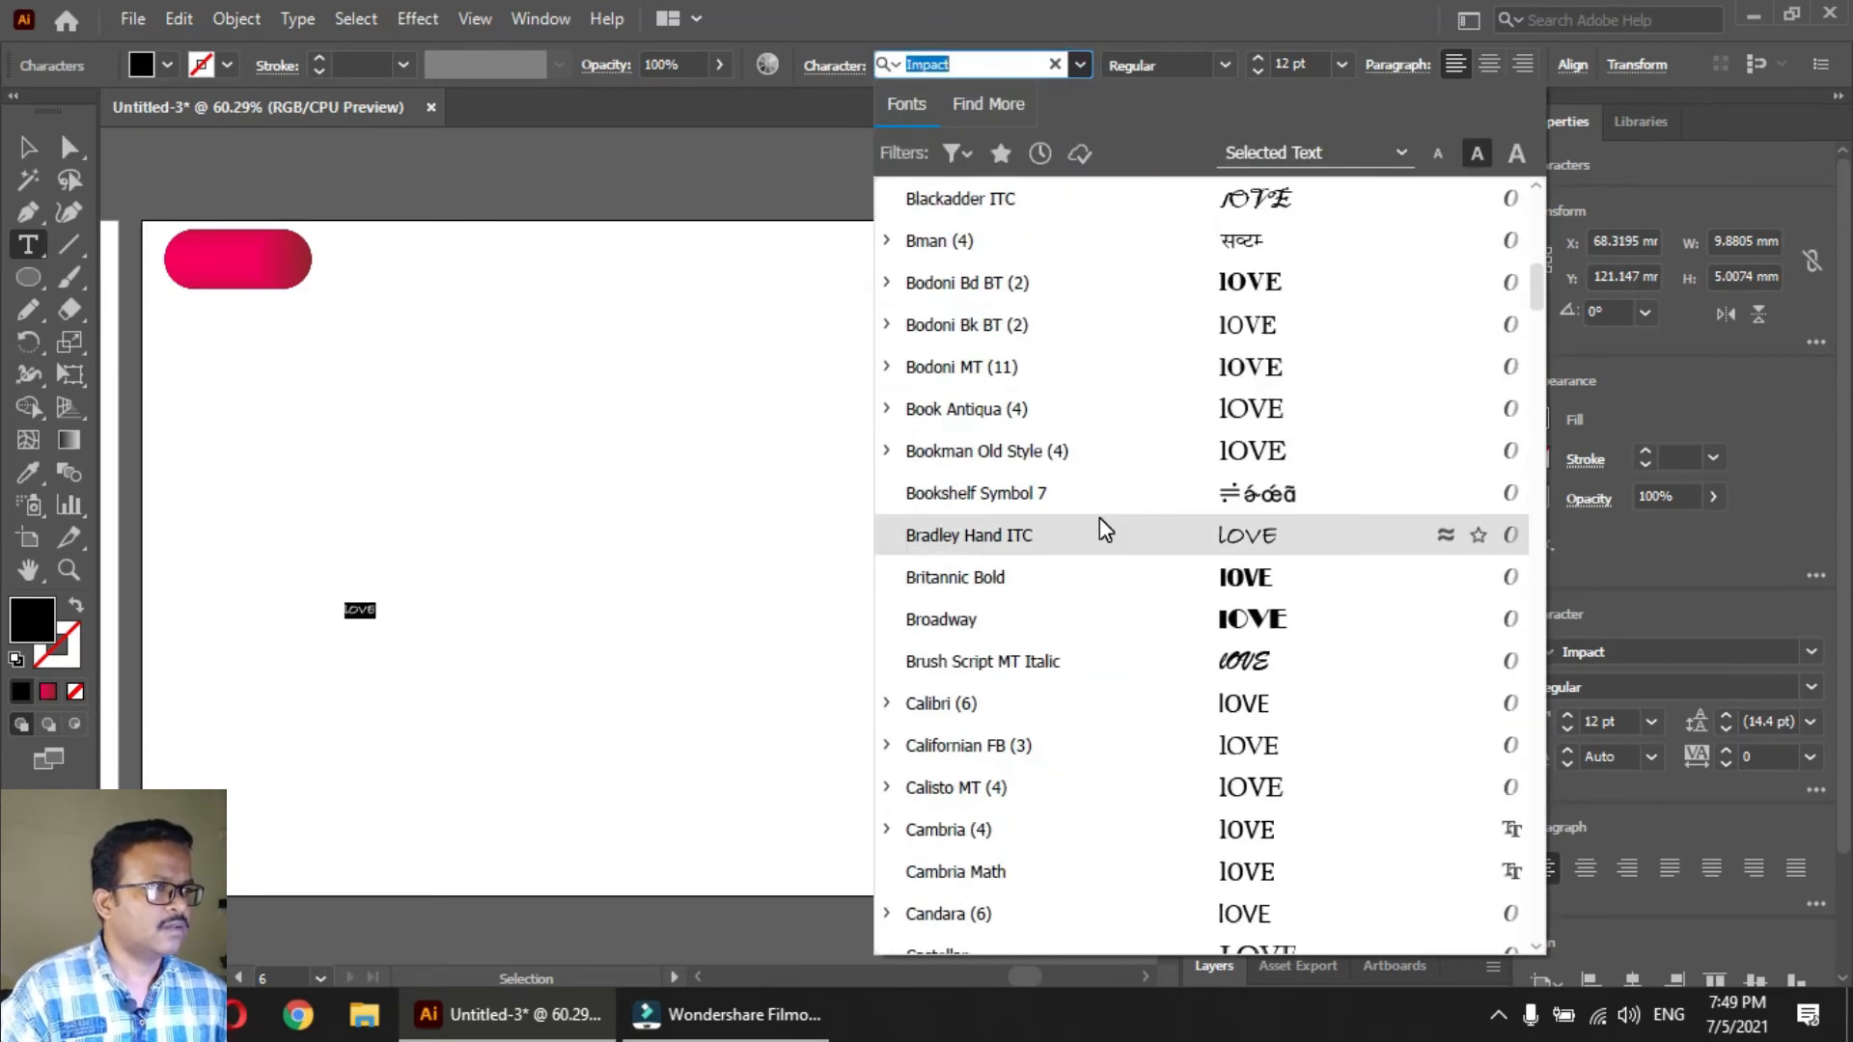
scroll(1101, 530, down, 3)
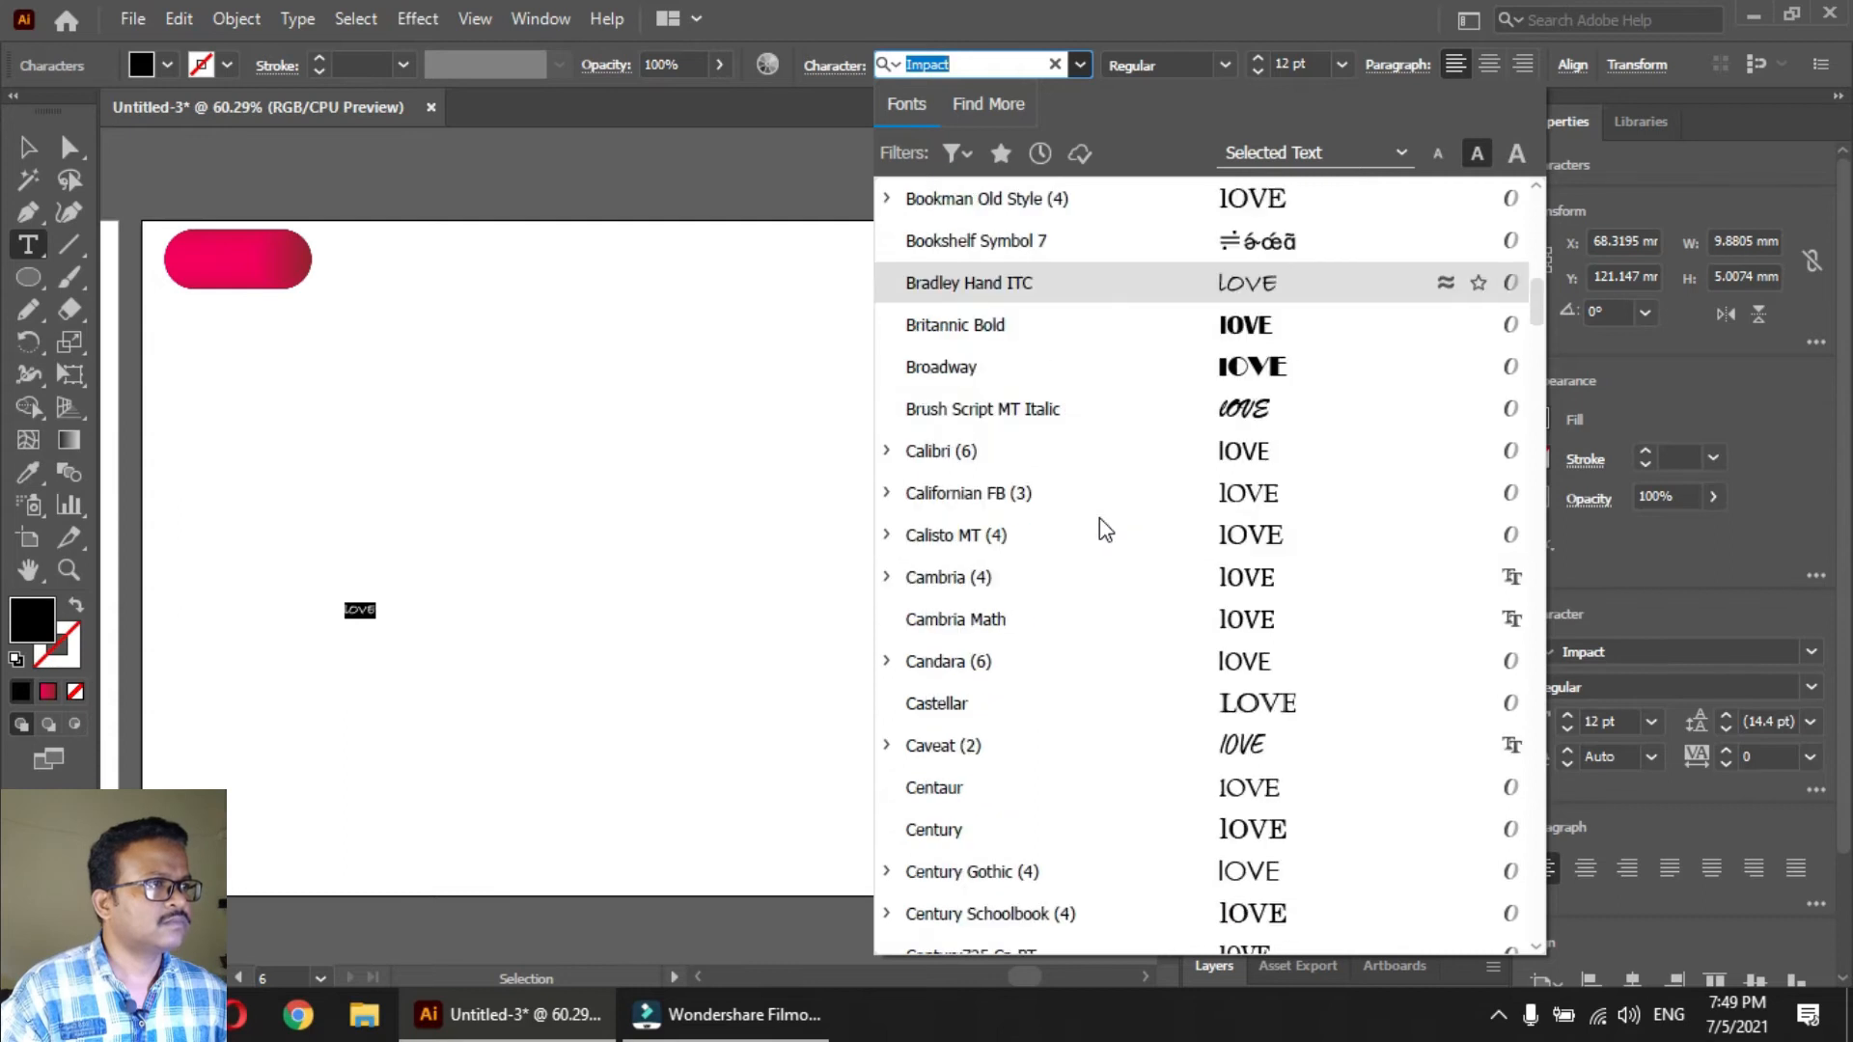
click(1254, 408)
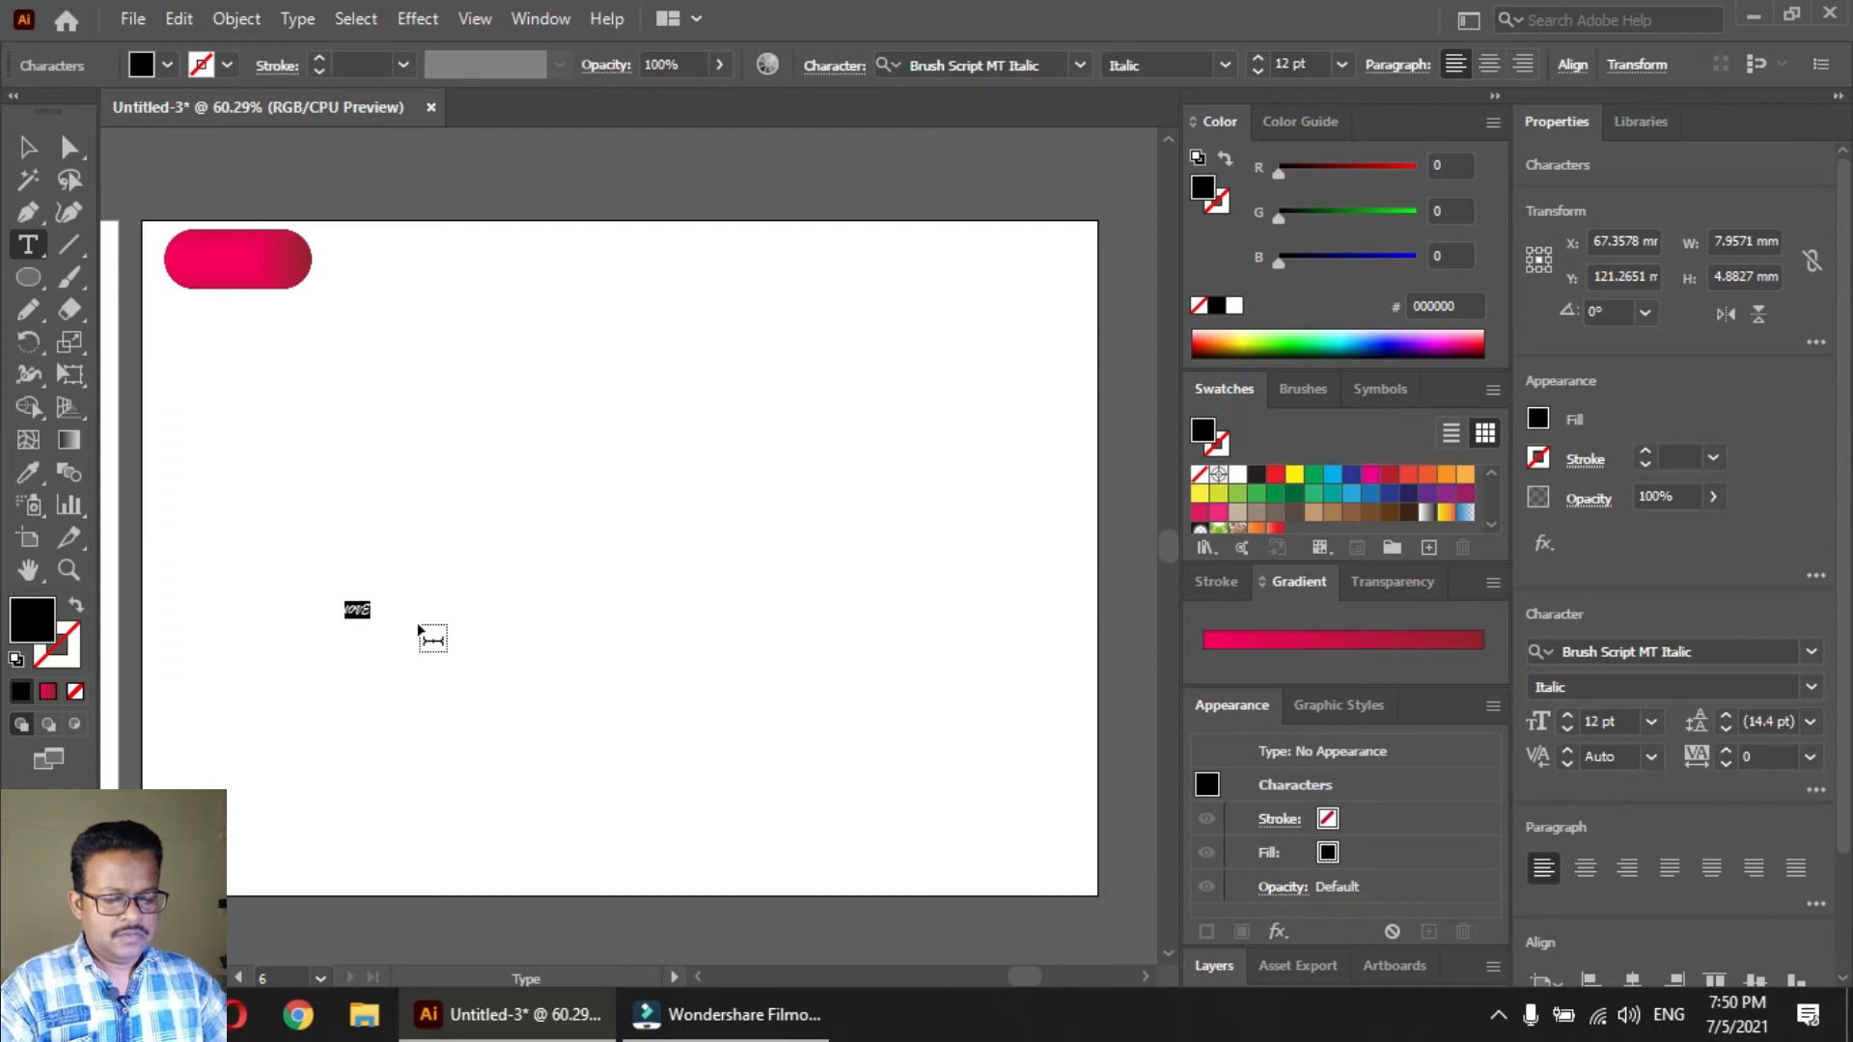
key(ctrl+a)
key(ctrl+shift+period)
key(ctrl+shift+period)
key(ctrl+shift+period)
key(ctrl+shift+period)
key(ctrl+shift+period)
key(ctrl+shift+period)
key(ctrl+shift+period)
key(ctrl+shift+period)
key(ctrl+shift+period)
key(ctrl+shift+period)
key(ctrl+shift+period)
key(ctrl+shift+period)
key(ctrl+shift+period)
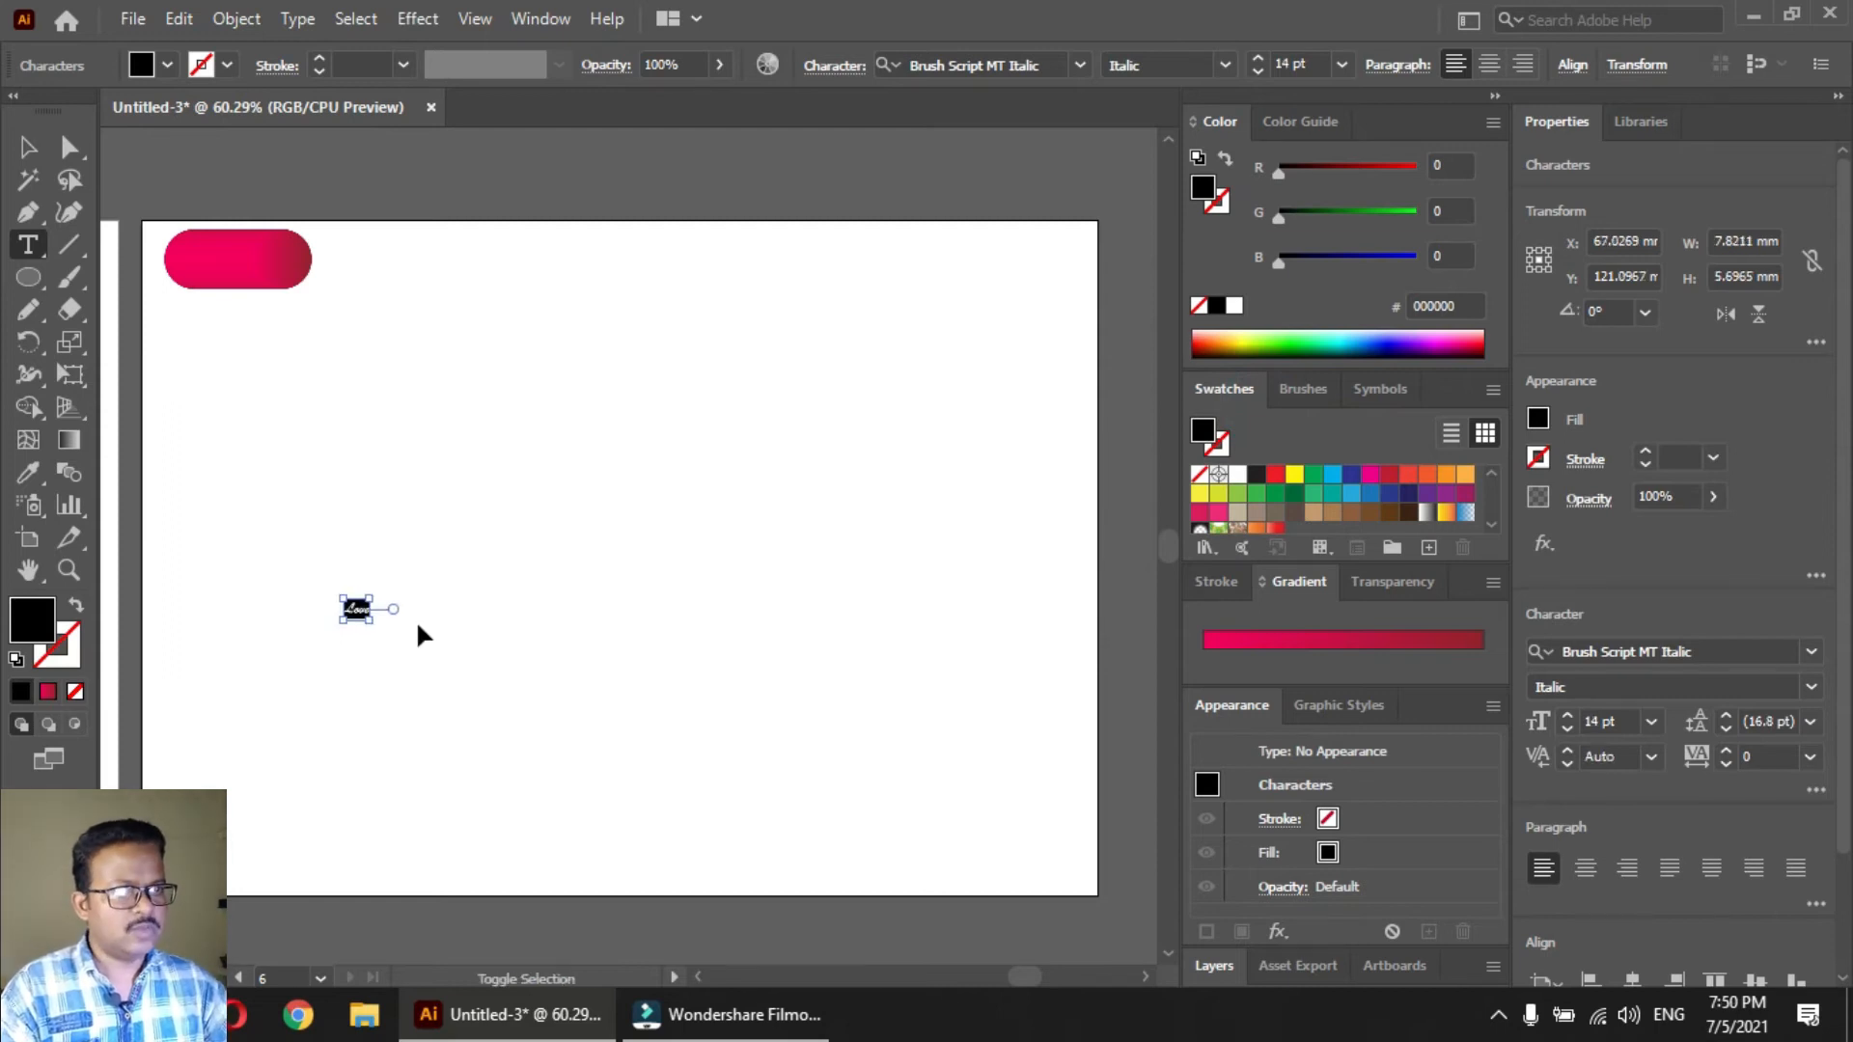
ctrl+click(417, 652)
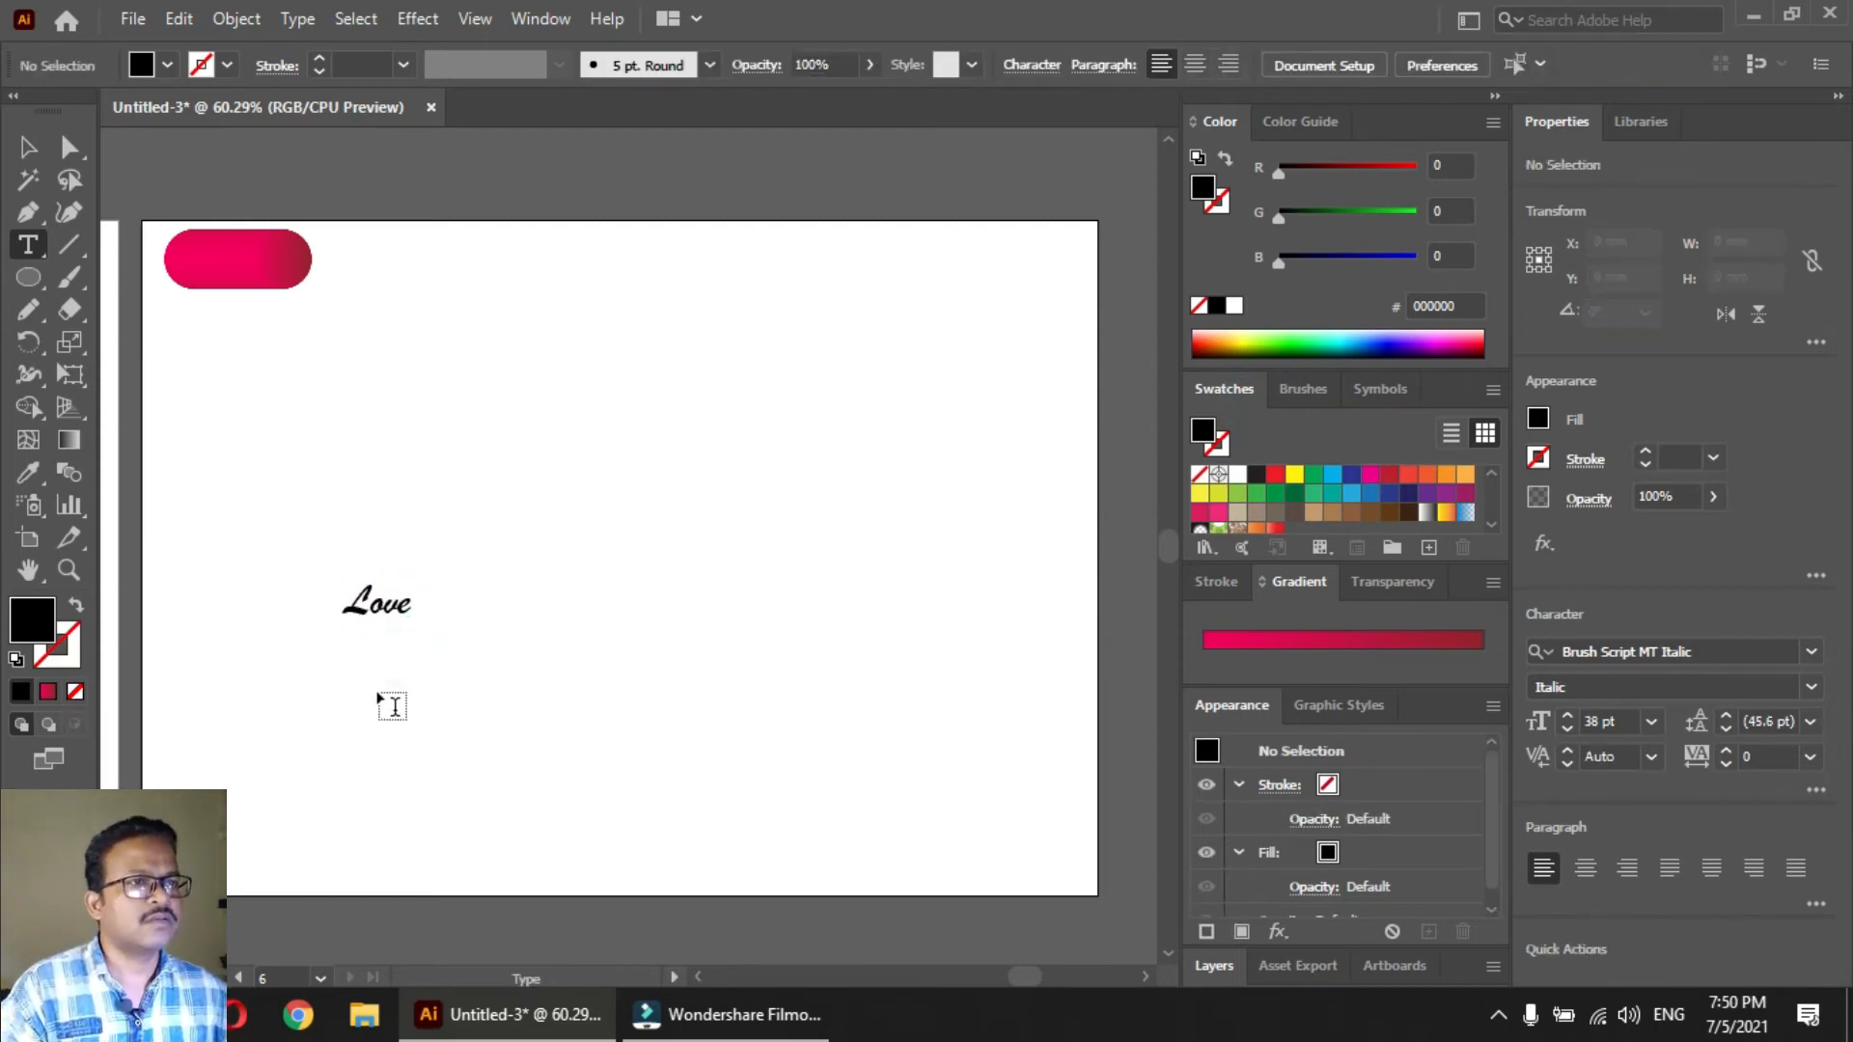
Scale the Love text up to about 188 mm wide and place it around the middle of the artboard
key(v)
click(399, 608)
drag(412, 579, 1162, 193)
drag(659, 478, 641, 604)
key(space)
key(ctrl+space)
click(639, 601)
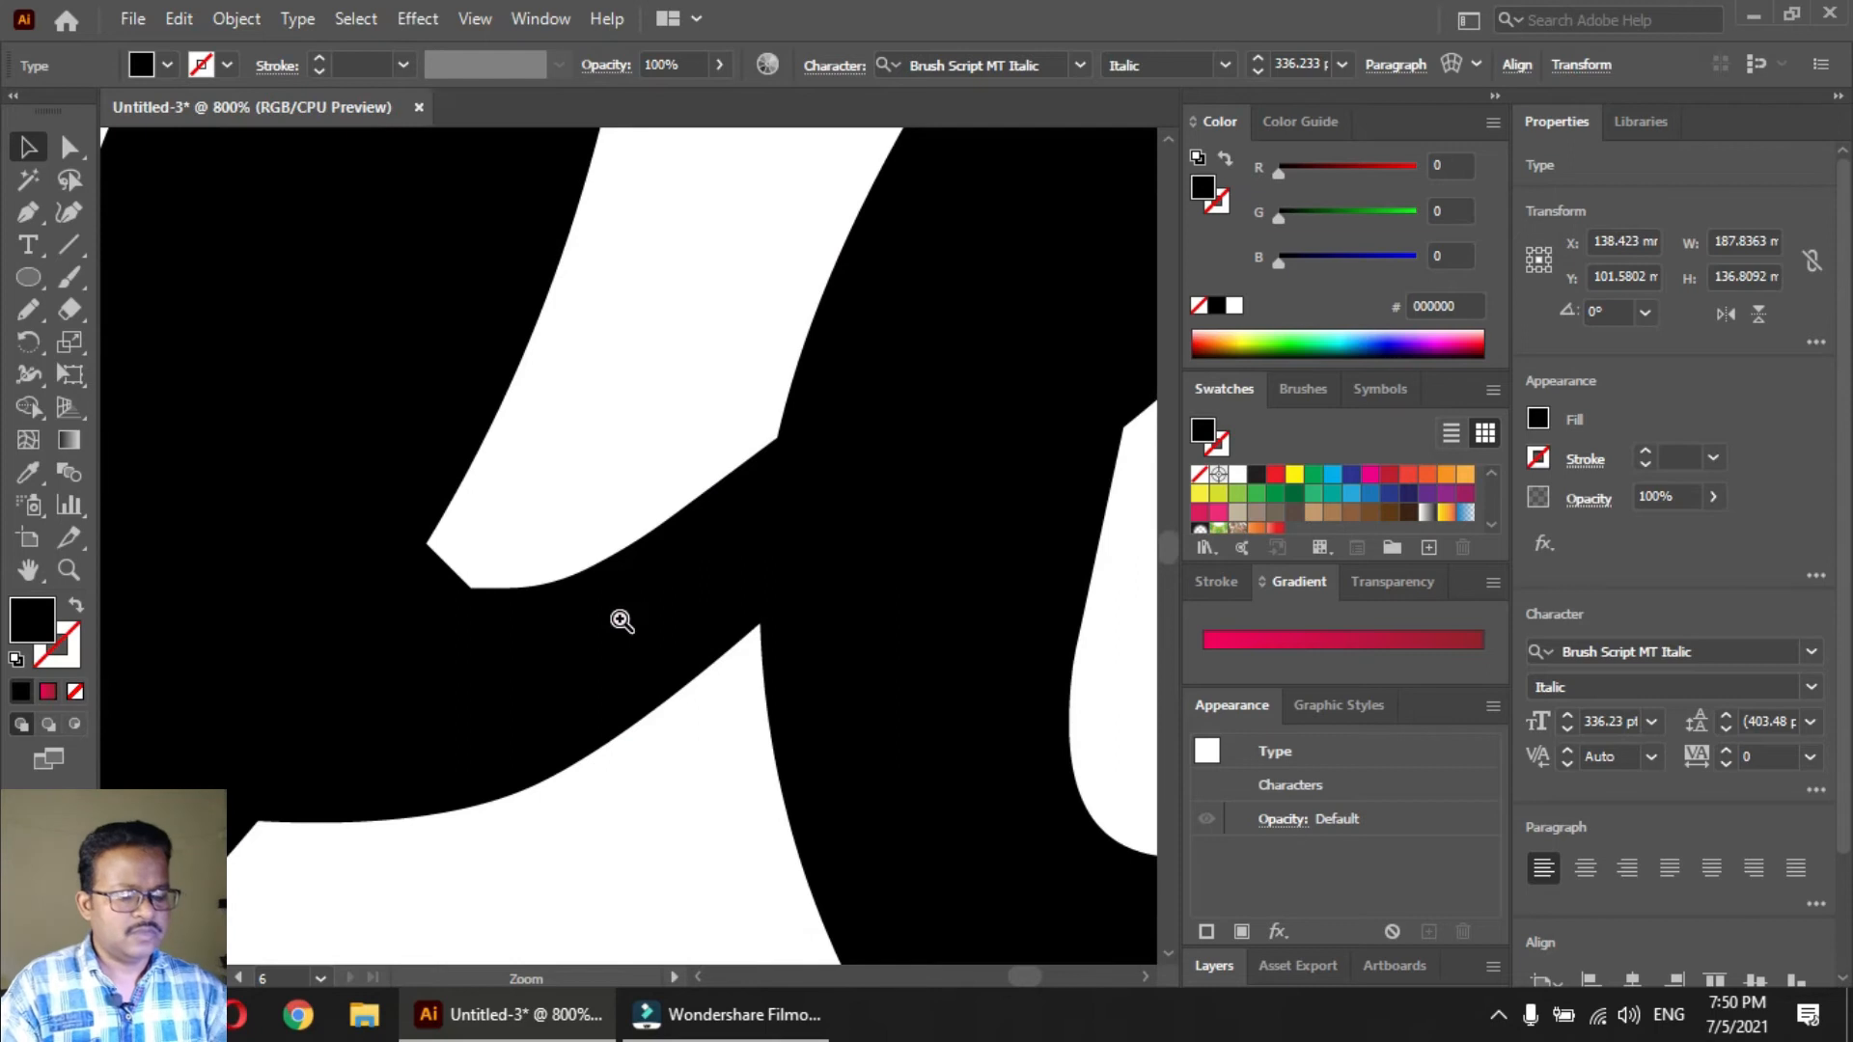
key(ctrl+0)
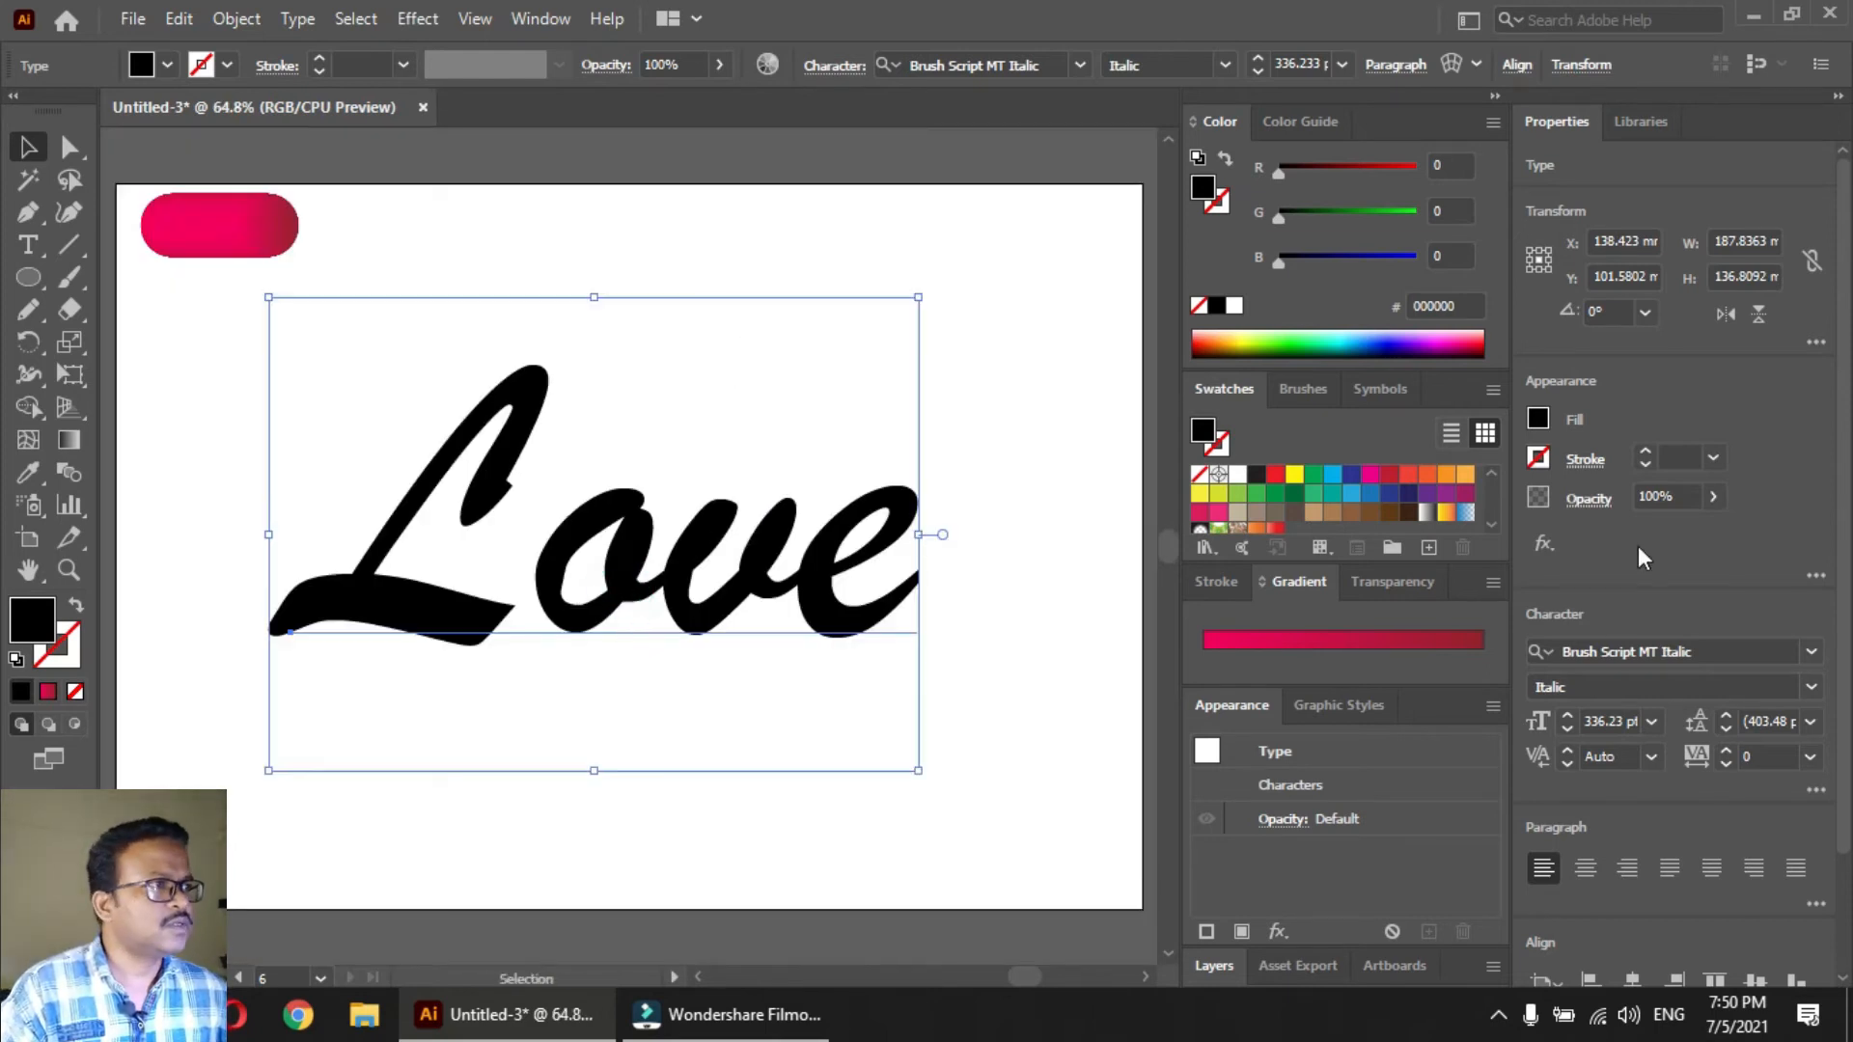
Lower the Love text's opacity to 31% so it can serve as a tracing guide
click(1715, 498)
drag(1646, 535, 1641, 535)
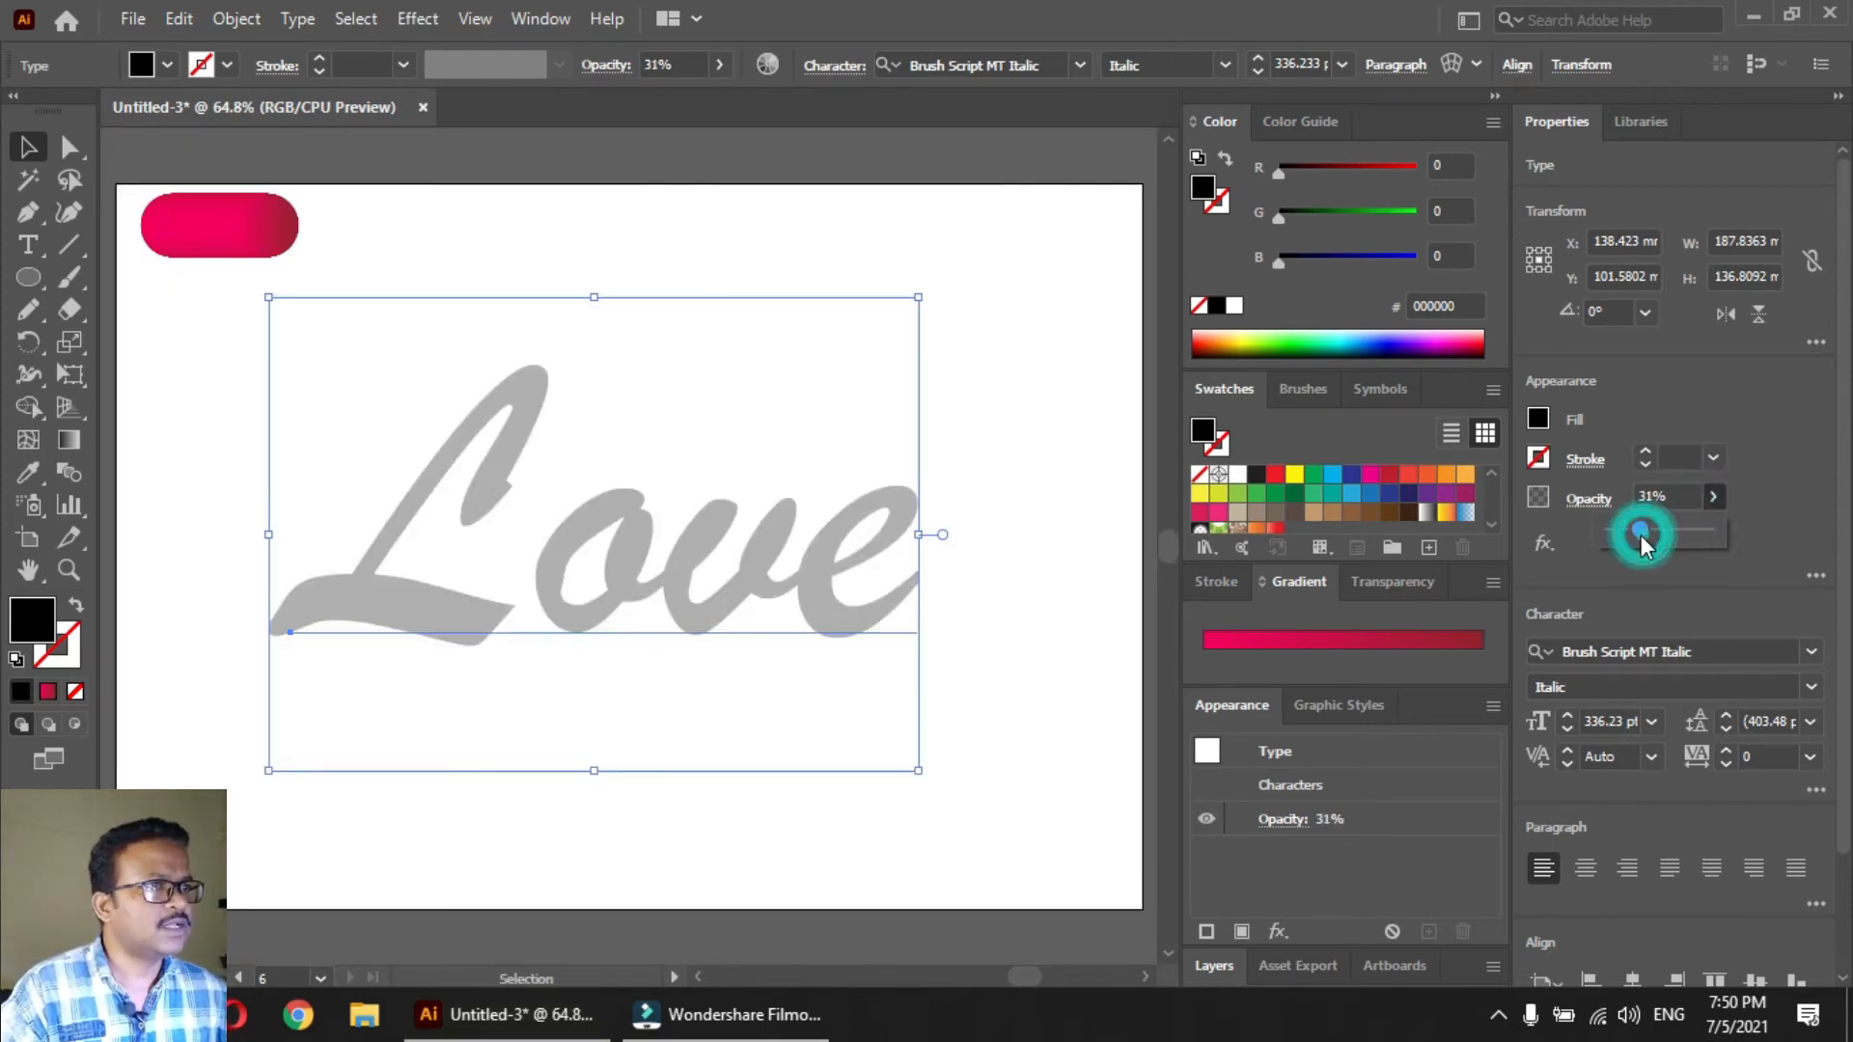
click(536, 893)
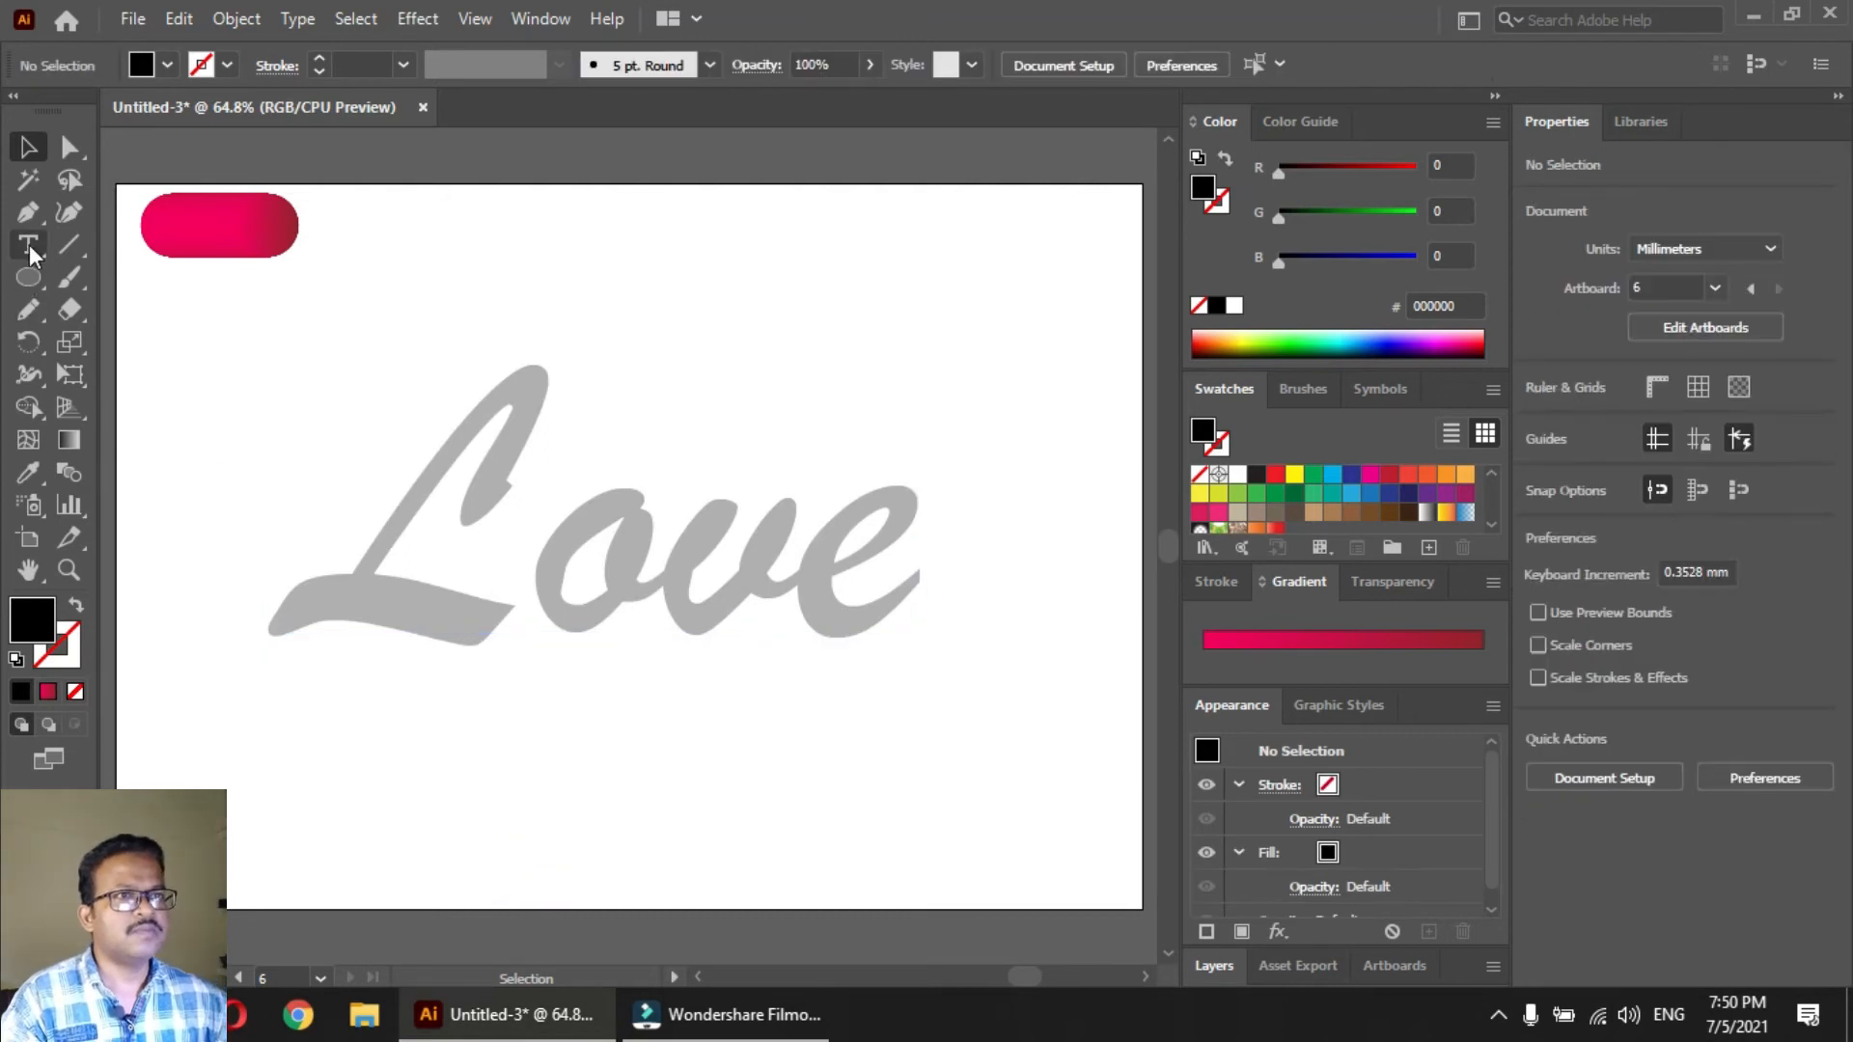
Trace the centre line of the letter L with the Pen tool, using no fill and a black 1 pt stroke
click(29, 214)
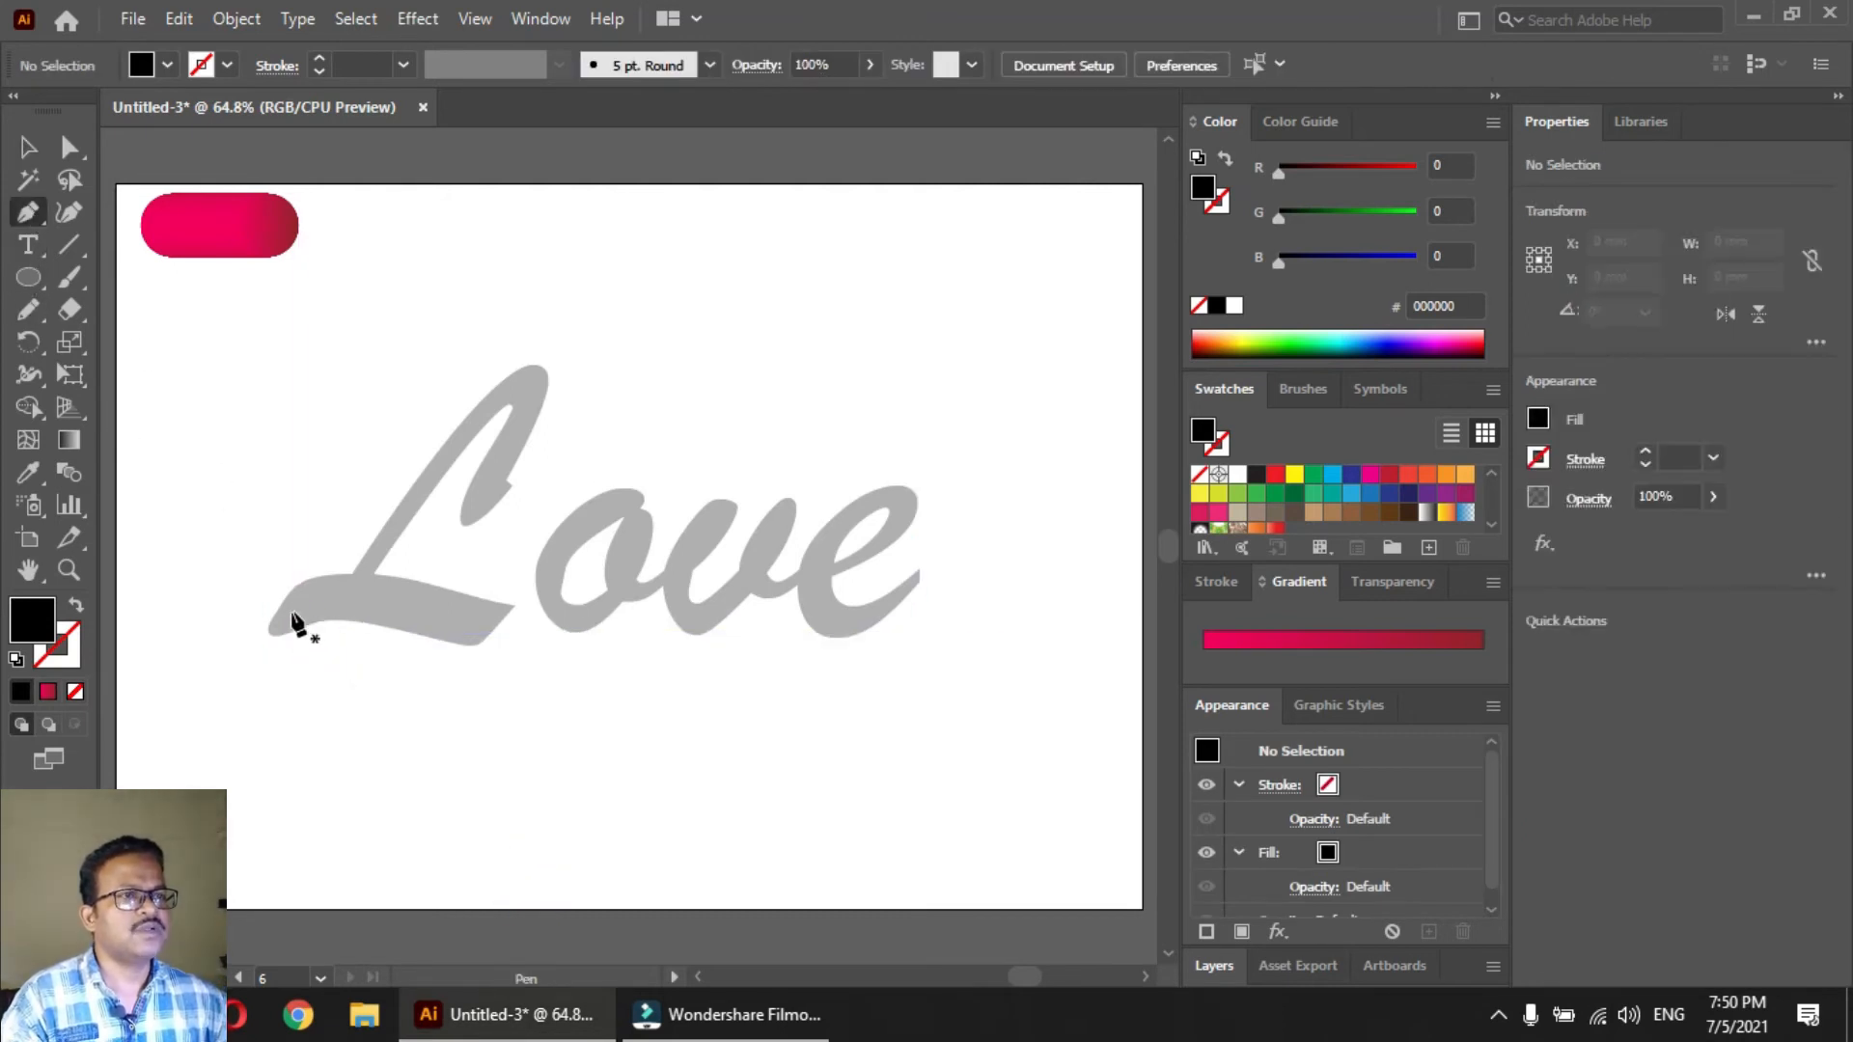
click(492, 509)
click(500, 451)
click(510, 371)
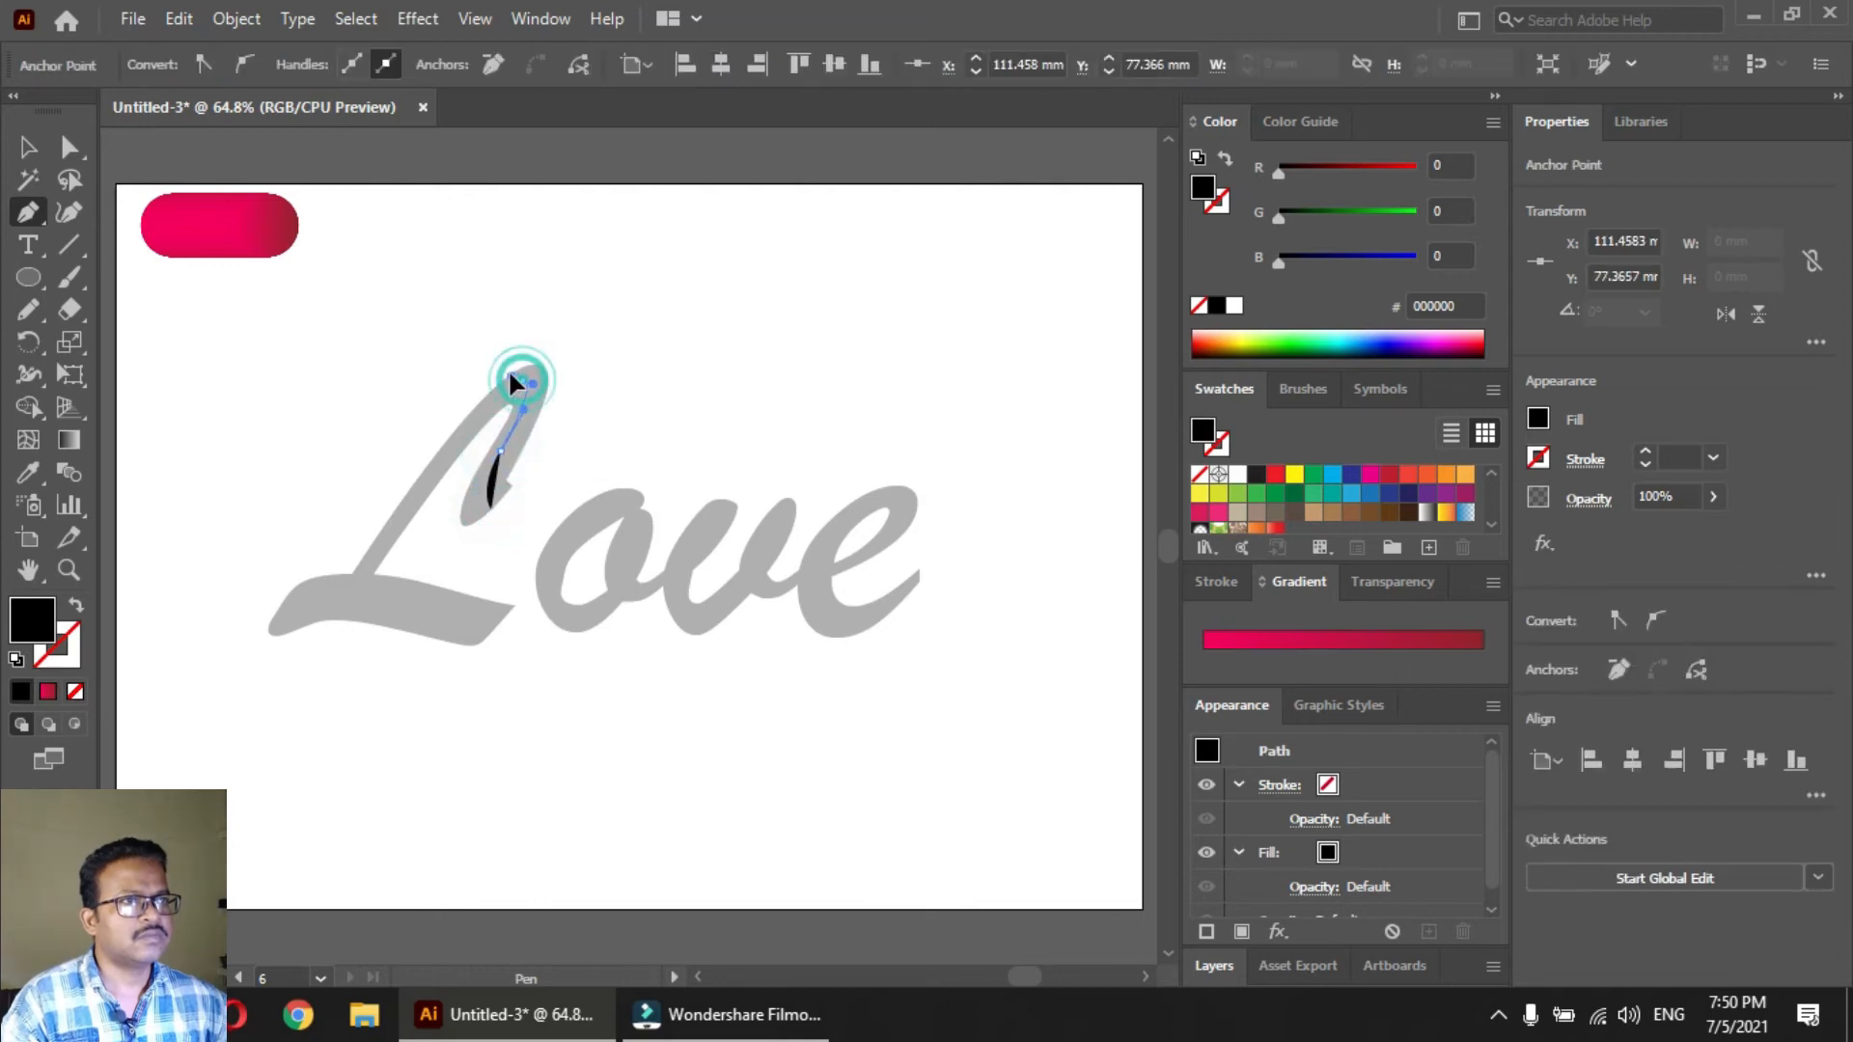
drag(378, 553, 267, 628)
click(269, 627)
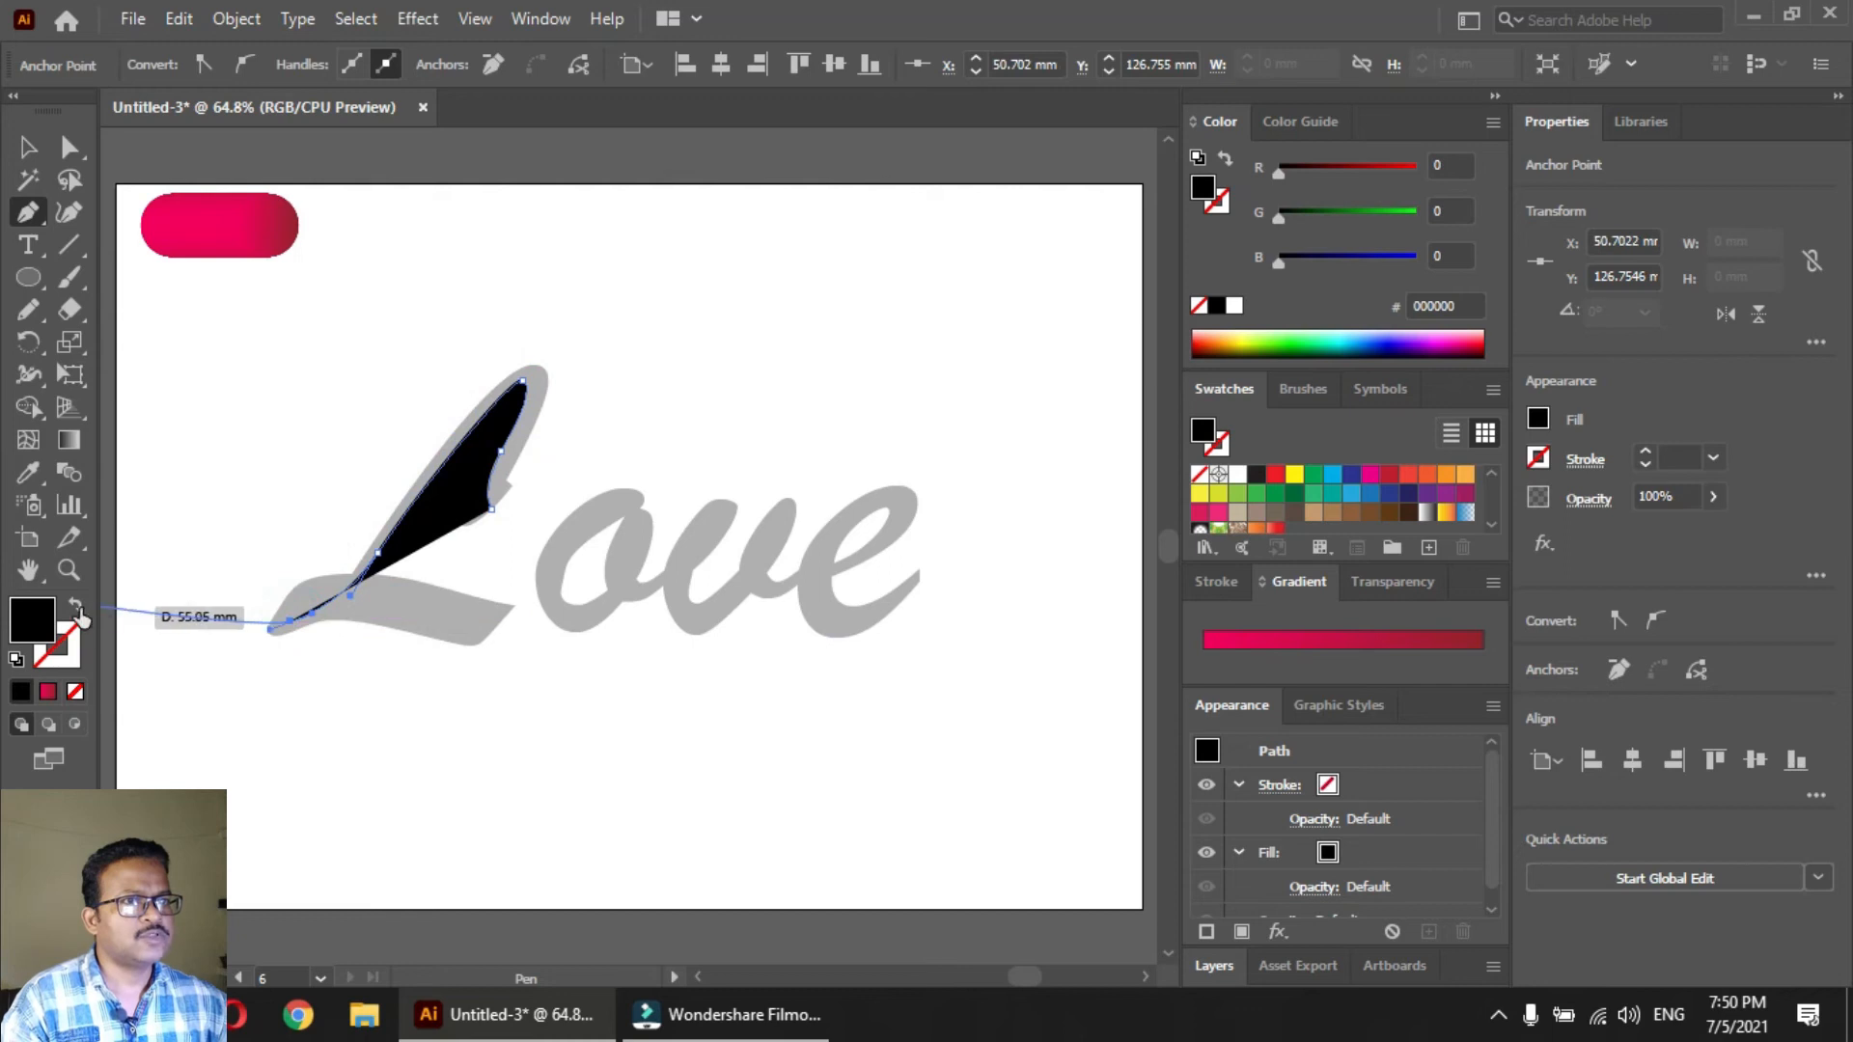
click(77, 608)
mouse_move(370, 587)
mouse_down()
mouse_move(473, 635)
mouse_move(560, 584)
mouse_up()
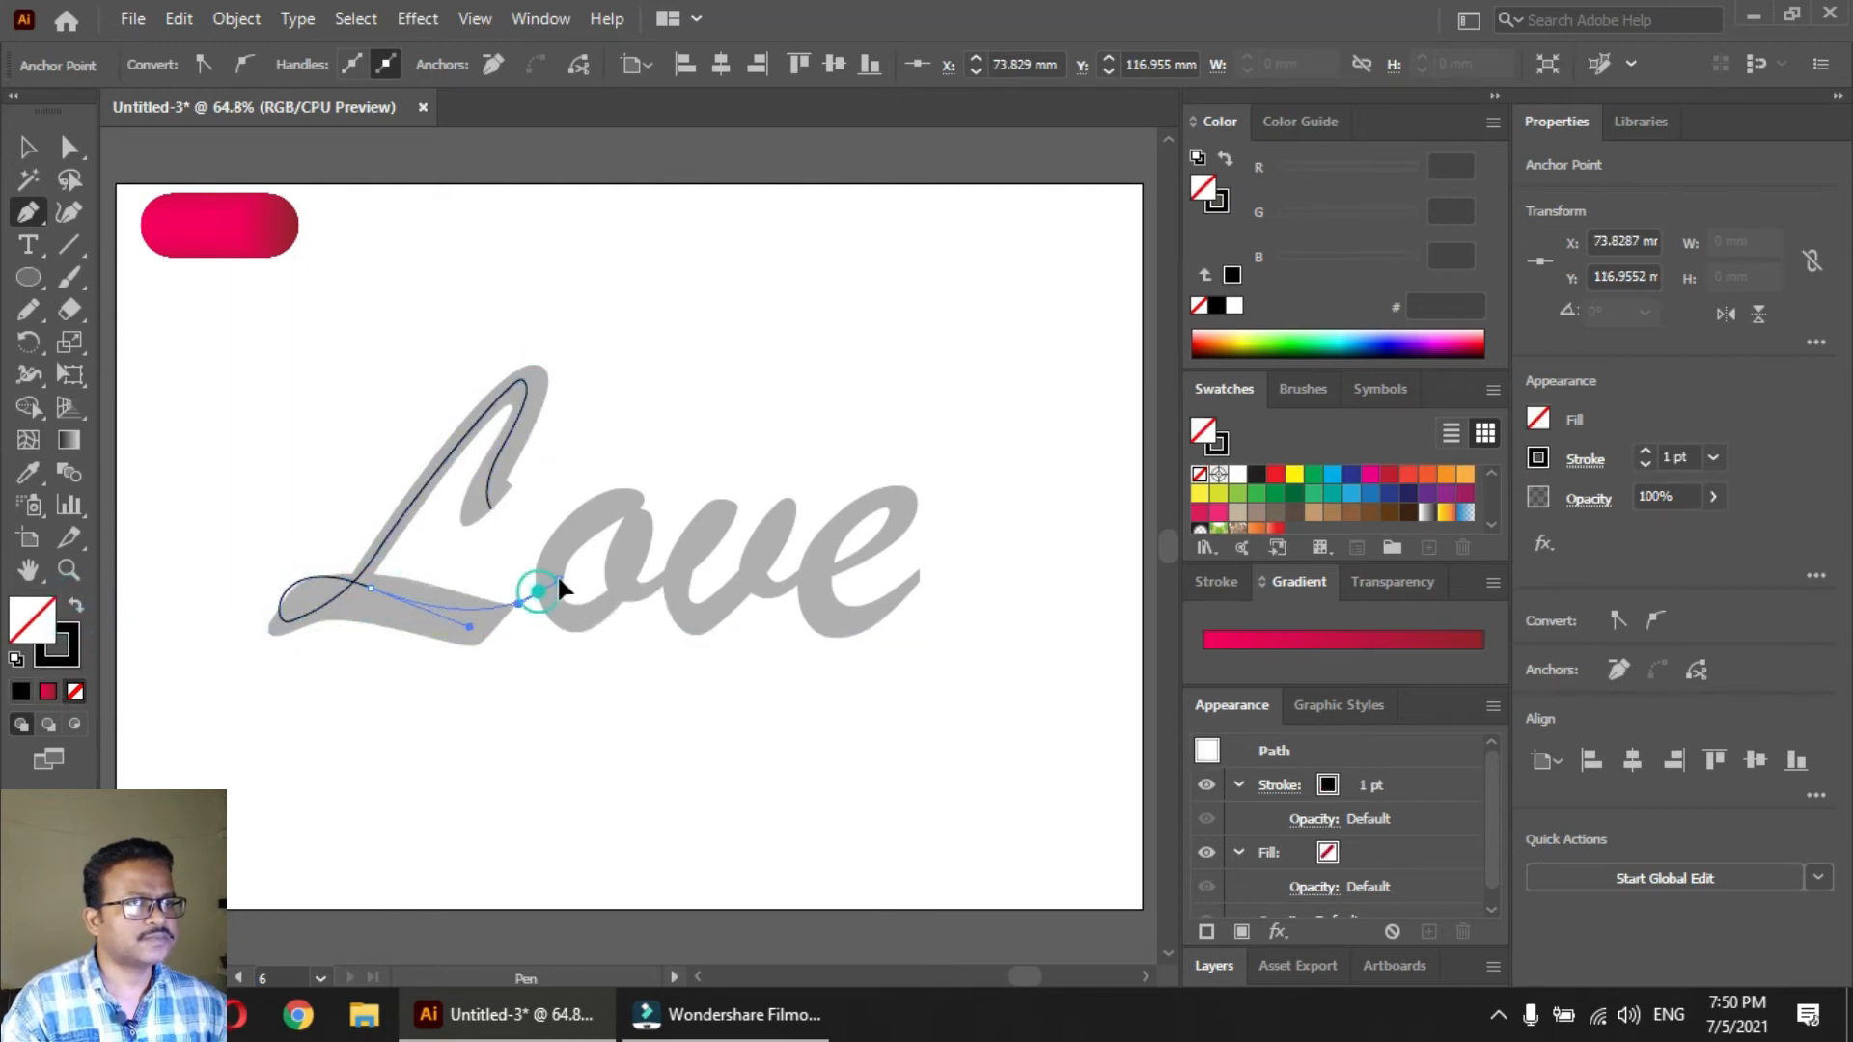
Continue the same path as one flowing line through the letters o, v and e, ending at the e's tail
mouse_move(623, 492)
mouse_down()
mouse_move(558, 623)
mouse_move(560, 573)
mouse_move(542, 608)
mouse_move(633, 592)
mouse_move(639, 513)
mouse_up()
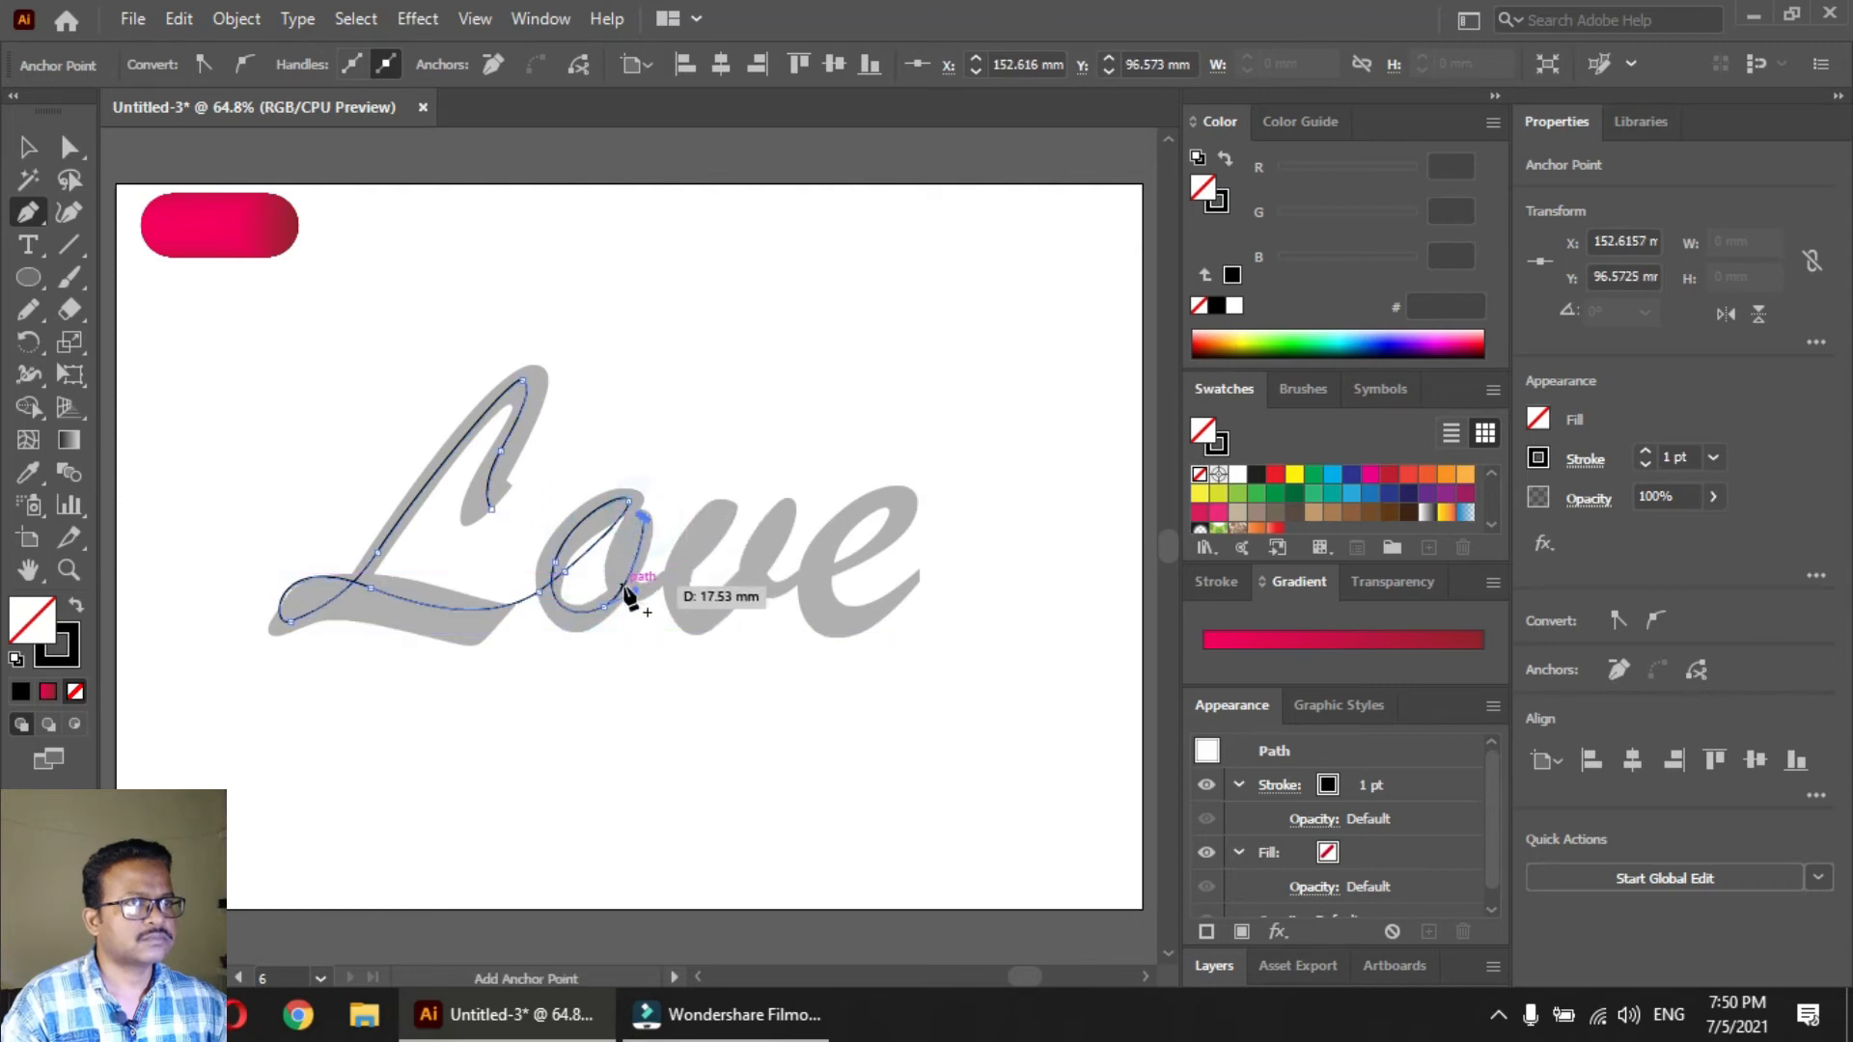
drag(654, 591, 689, 645)
click(726, 508)
drag(758, 574, 786, 497)
drag(765, 590, 820, 594)
drag(908, 513, 806, 548)
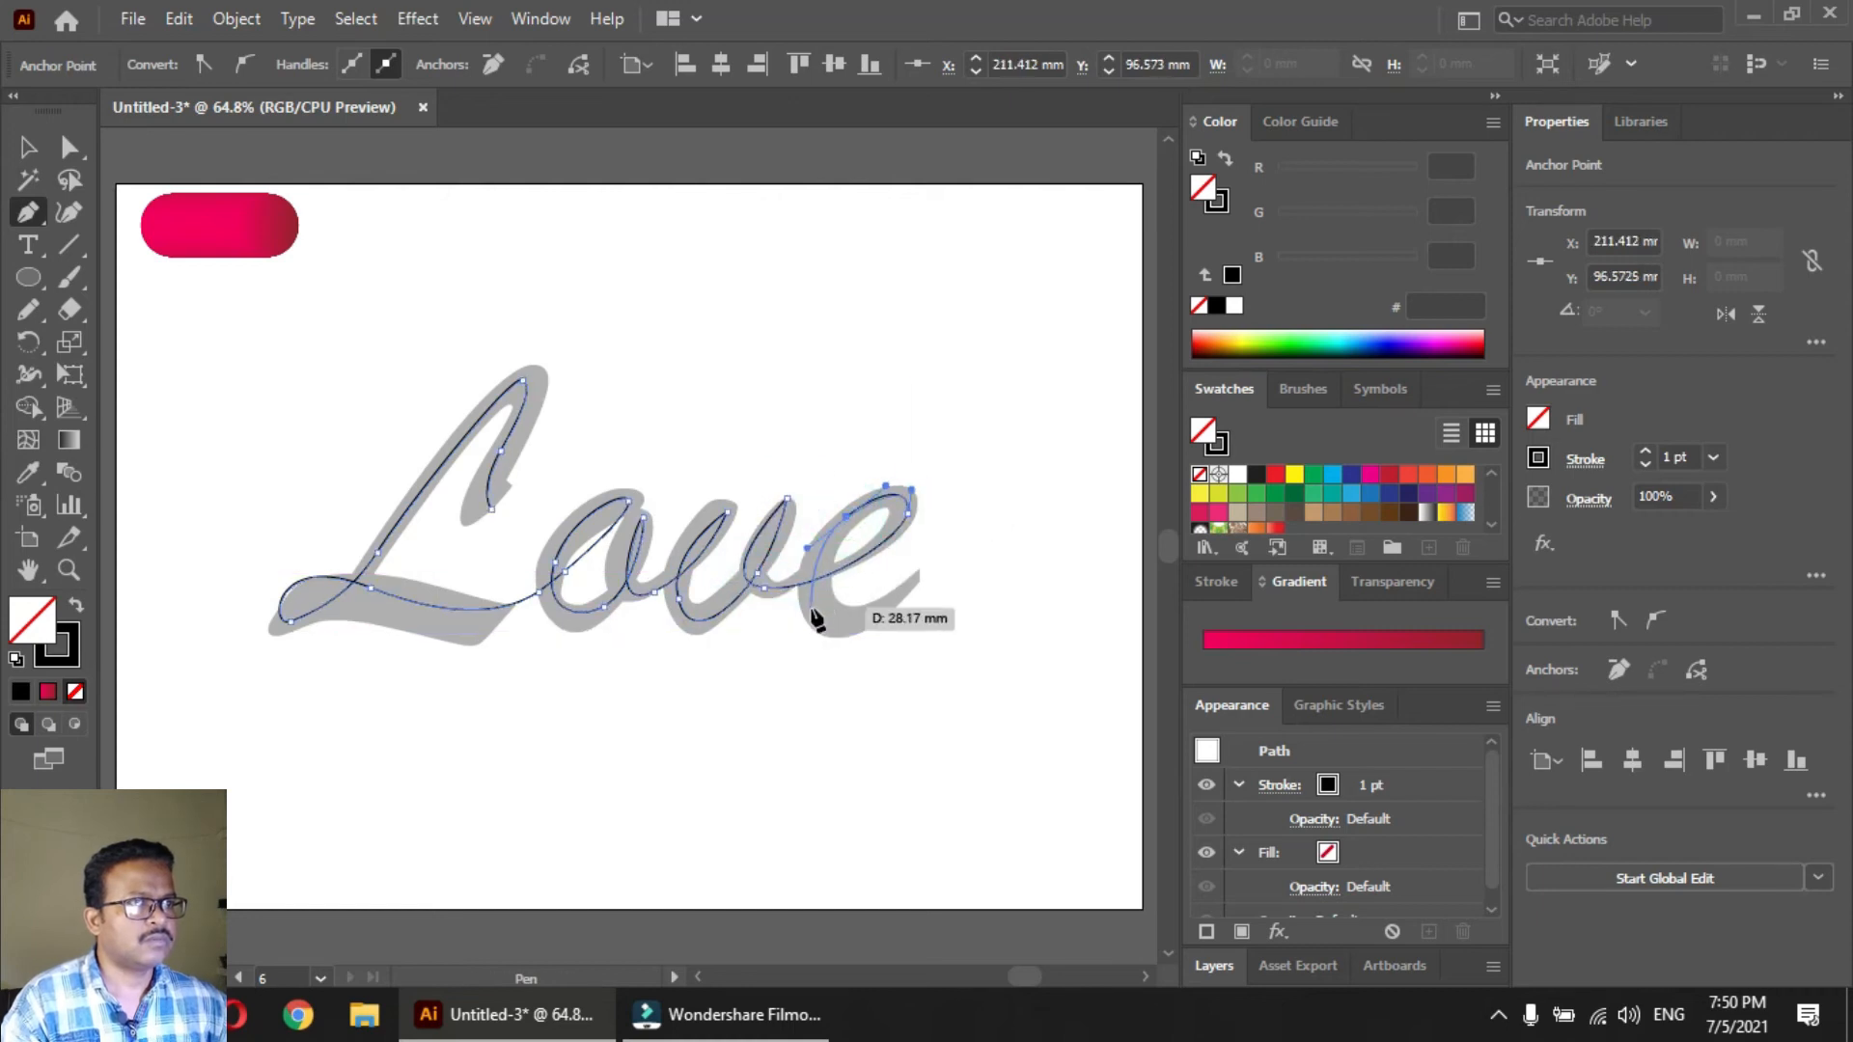
drag(823, 615, 845, 635)
drag(919, 575, 934, 546)
key(v)
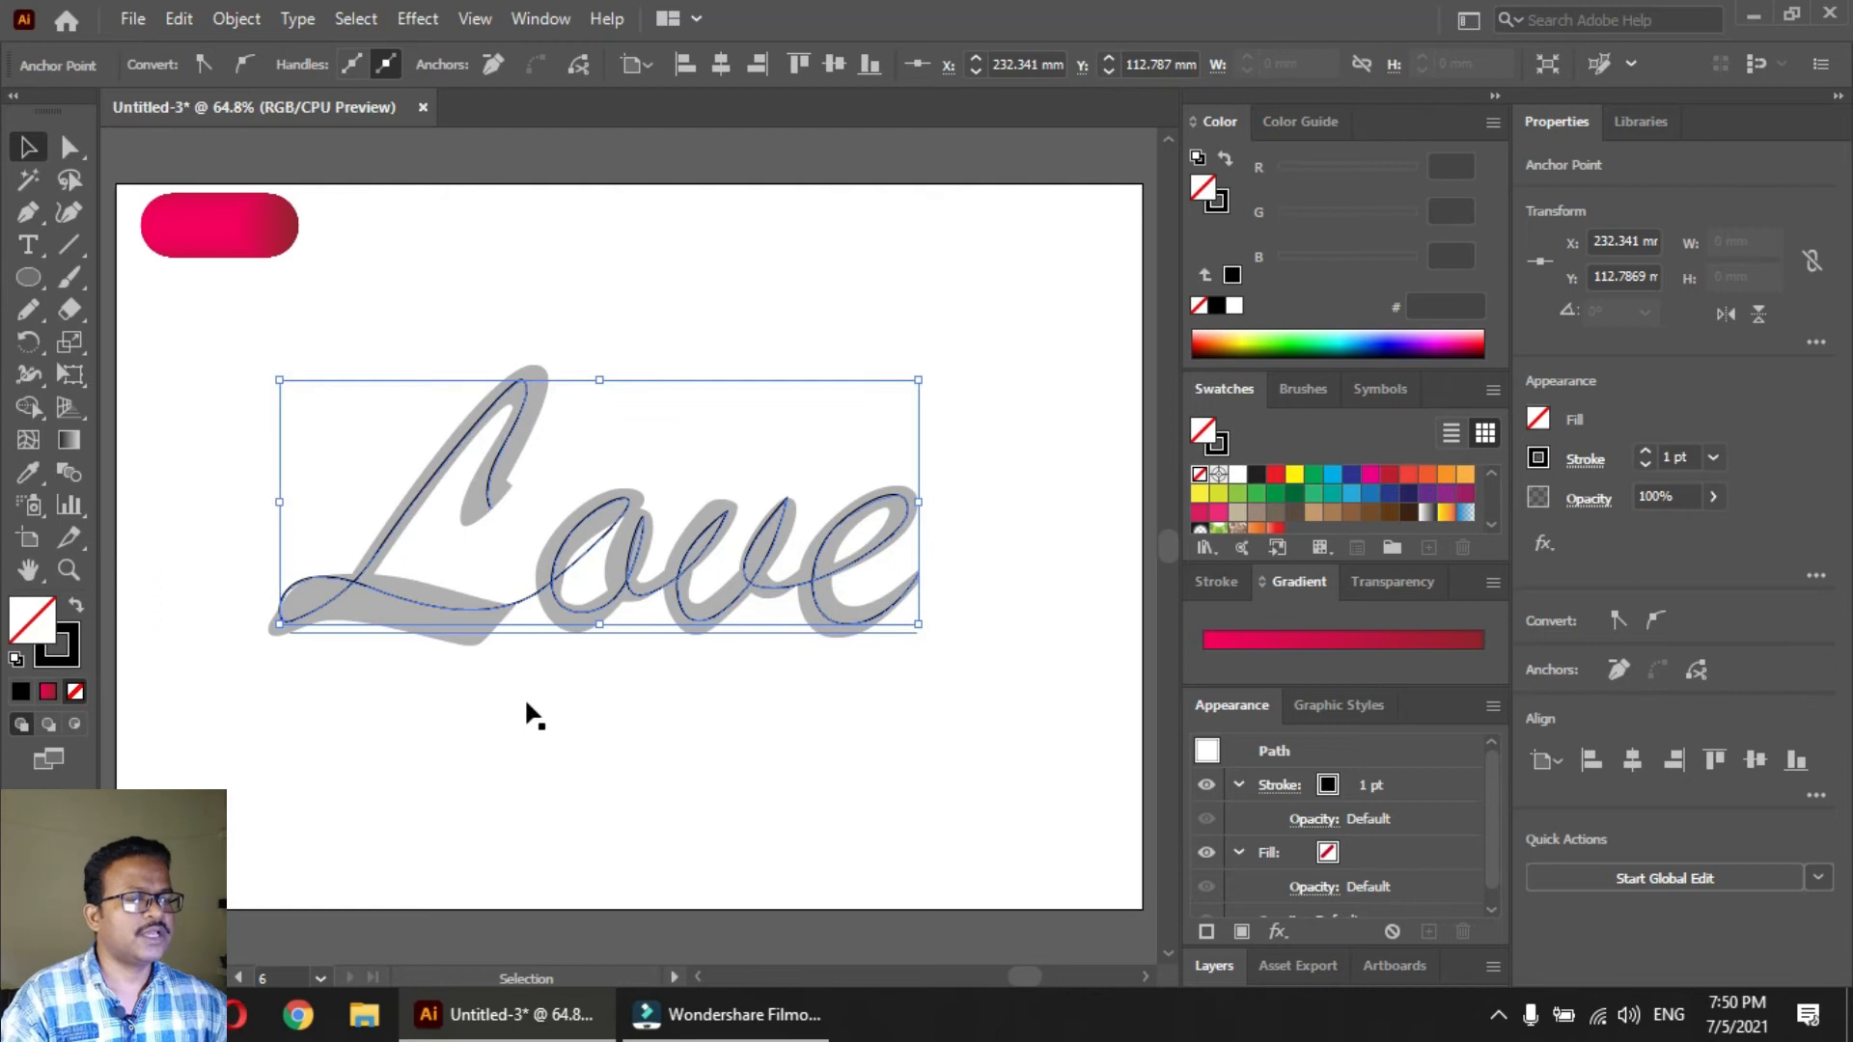
Cut the traced path, delete the gray Love text beneath it, and paste the path back in front
click(569, 582)
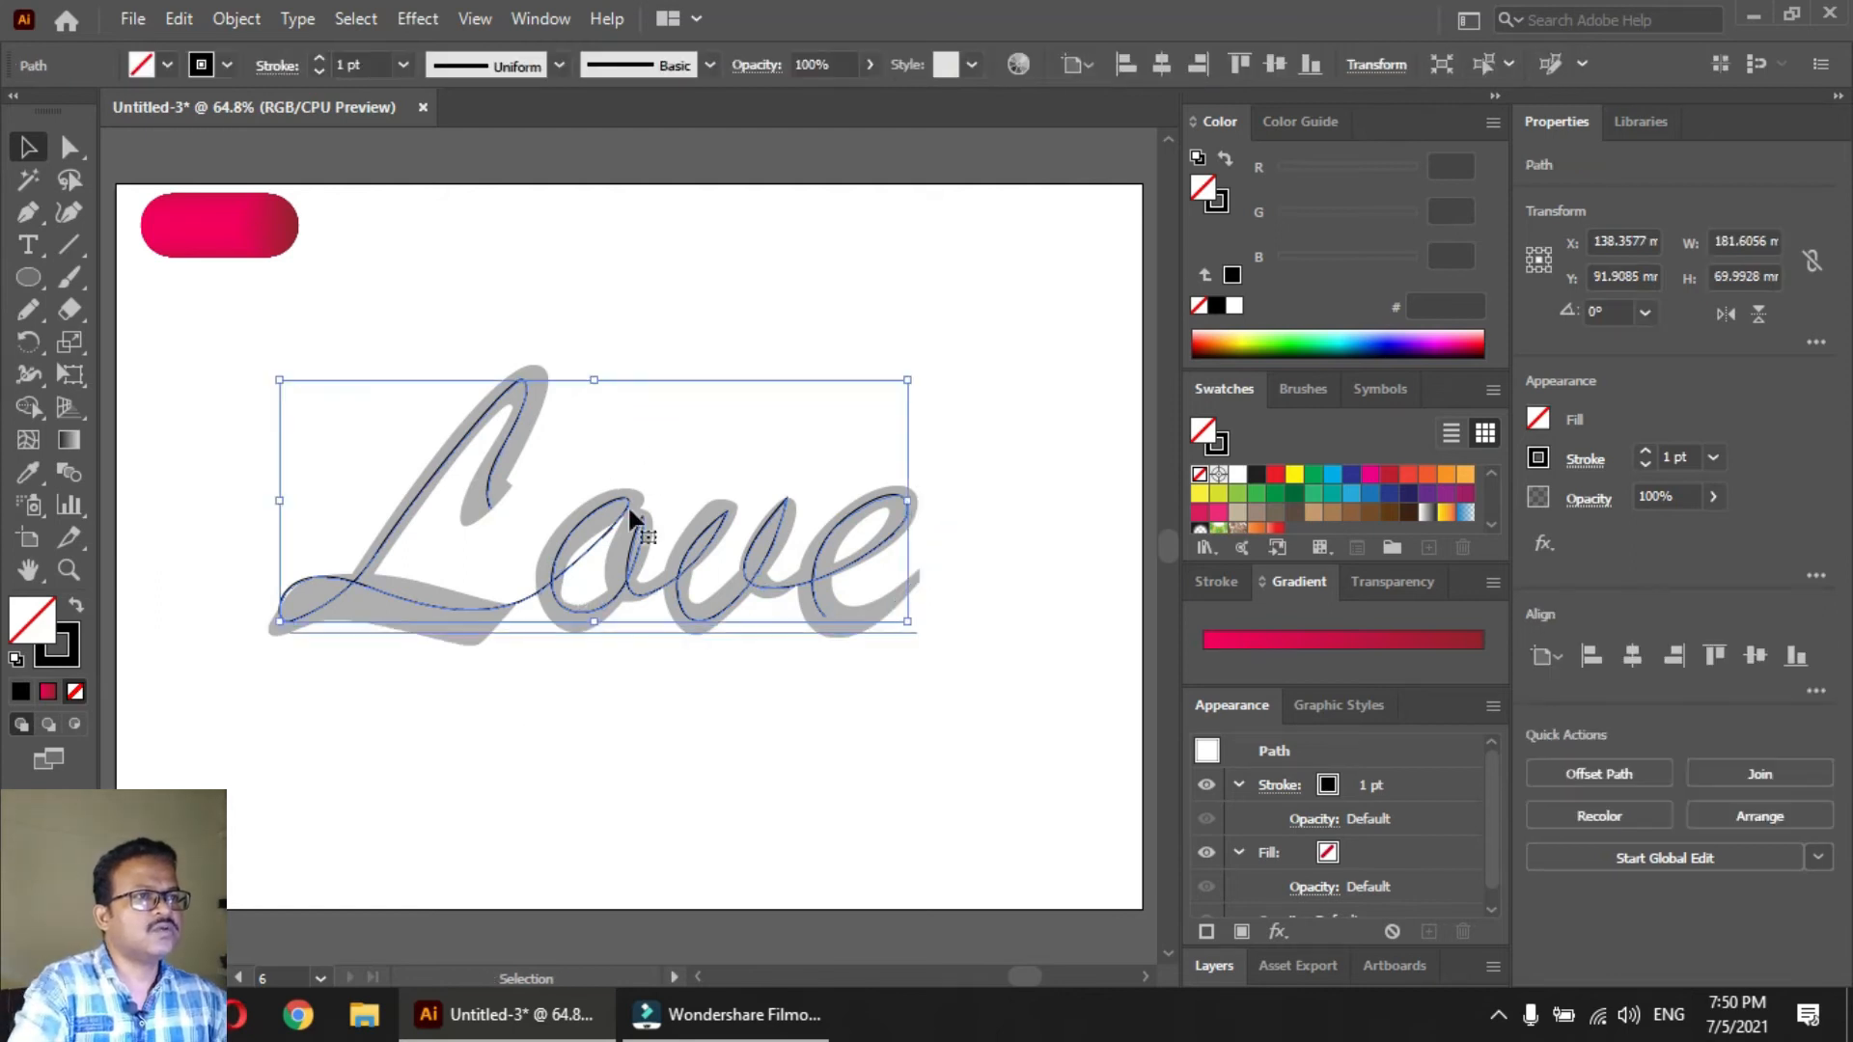
key(a)
key(ctrl)
key(v)
click(586, 615)
click(584, 610)
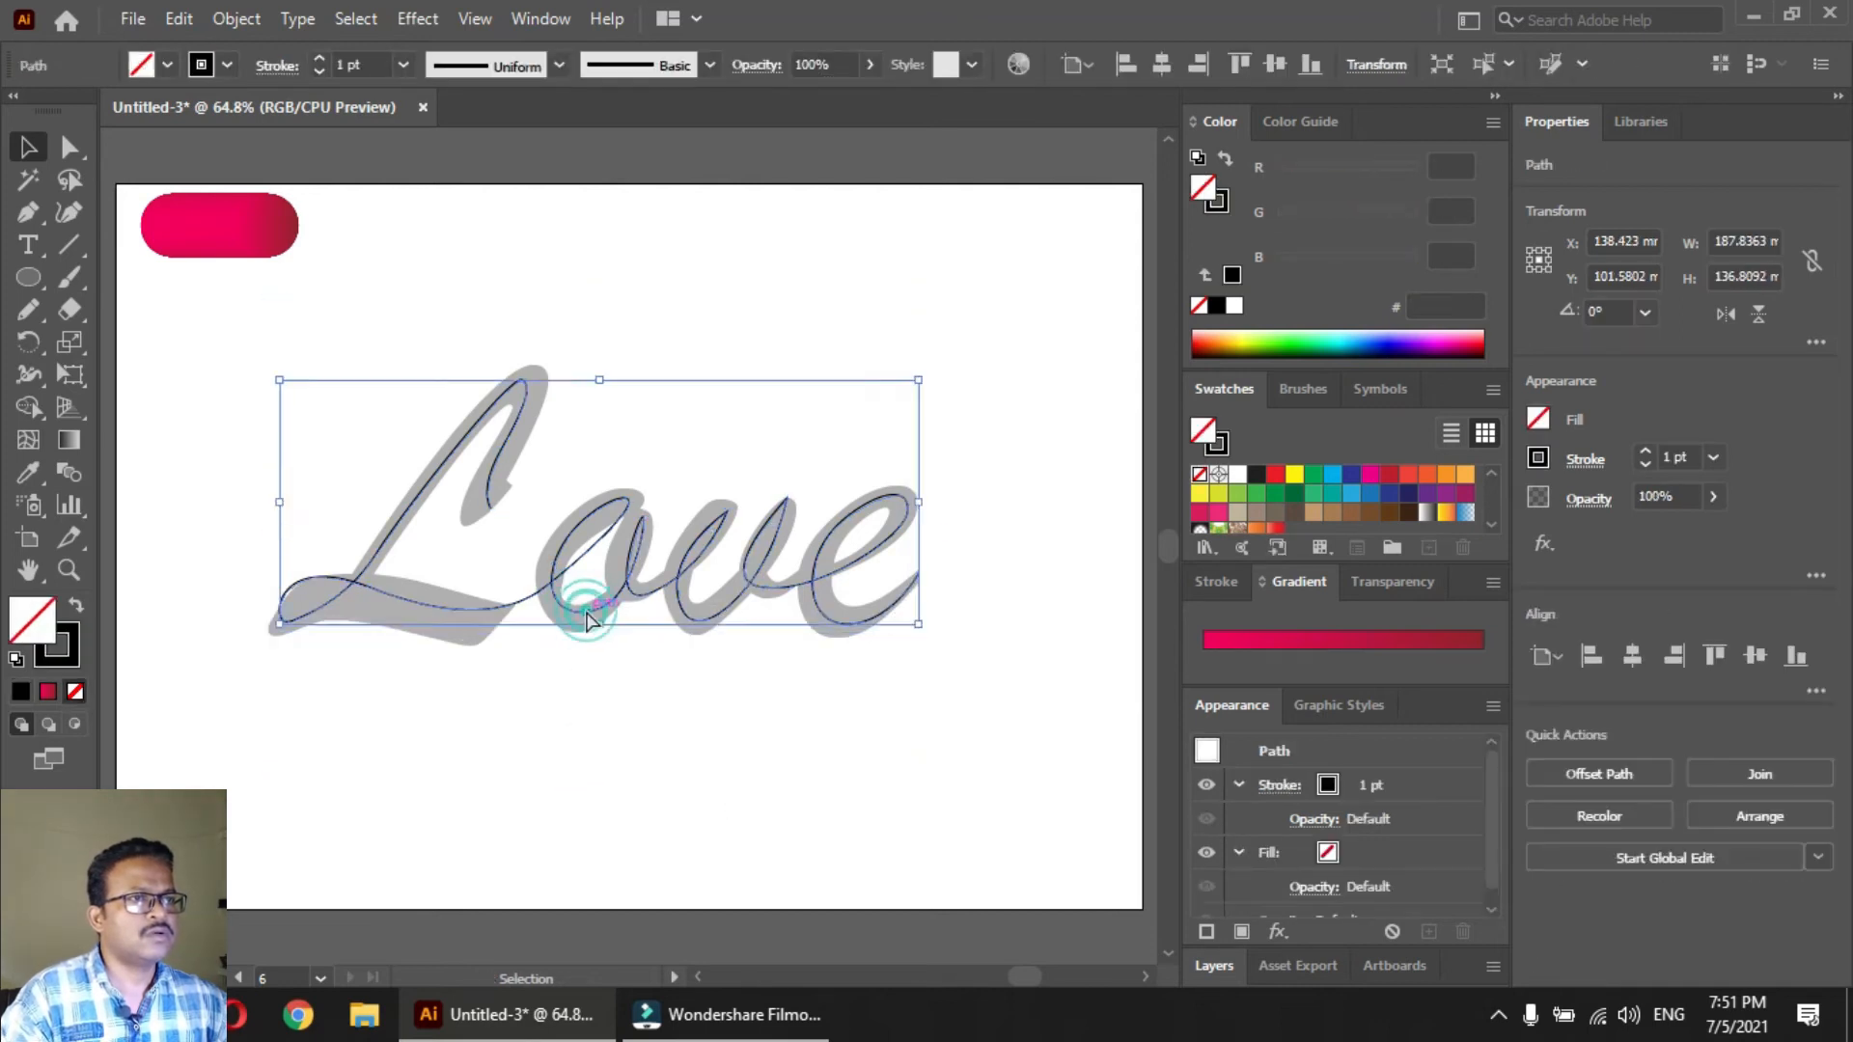
key(Delete)
drag(590, 629, 645, 701)
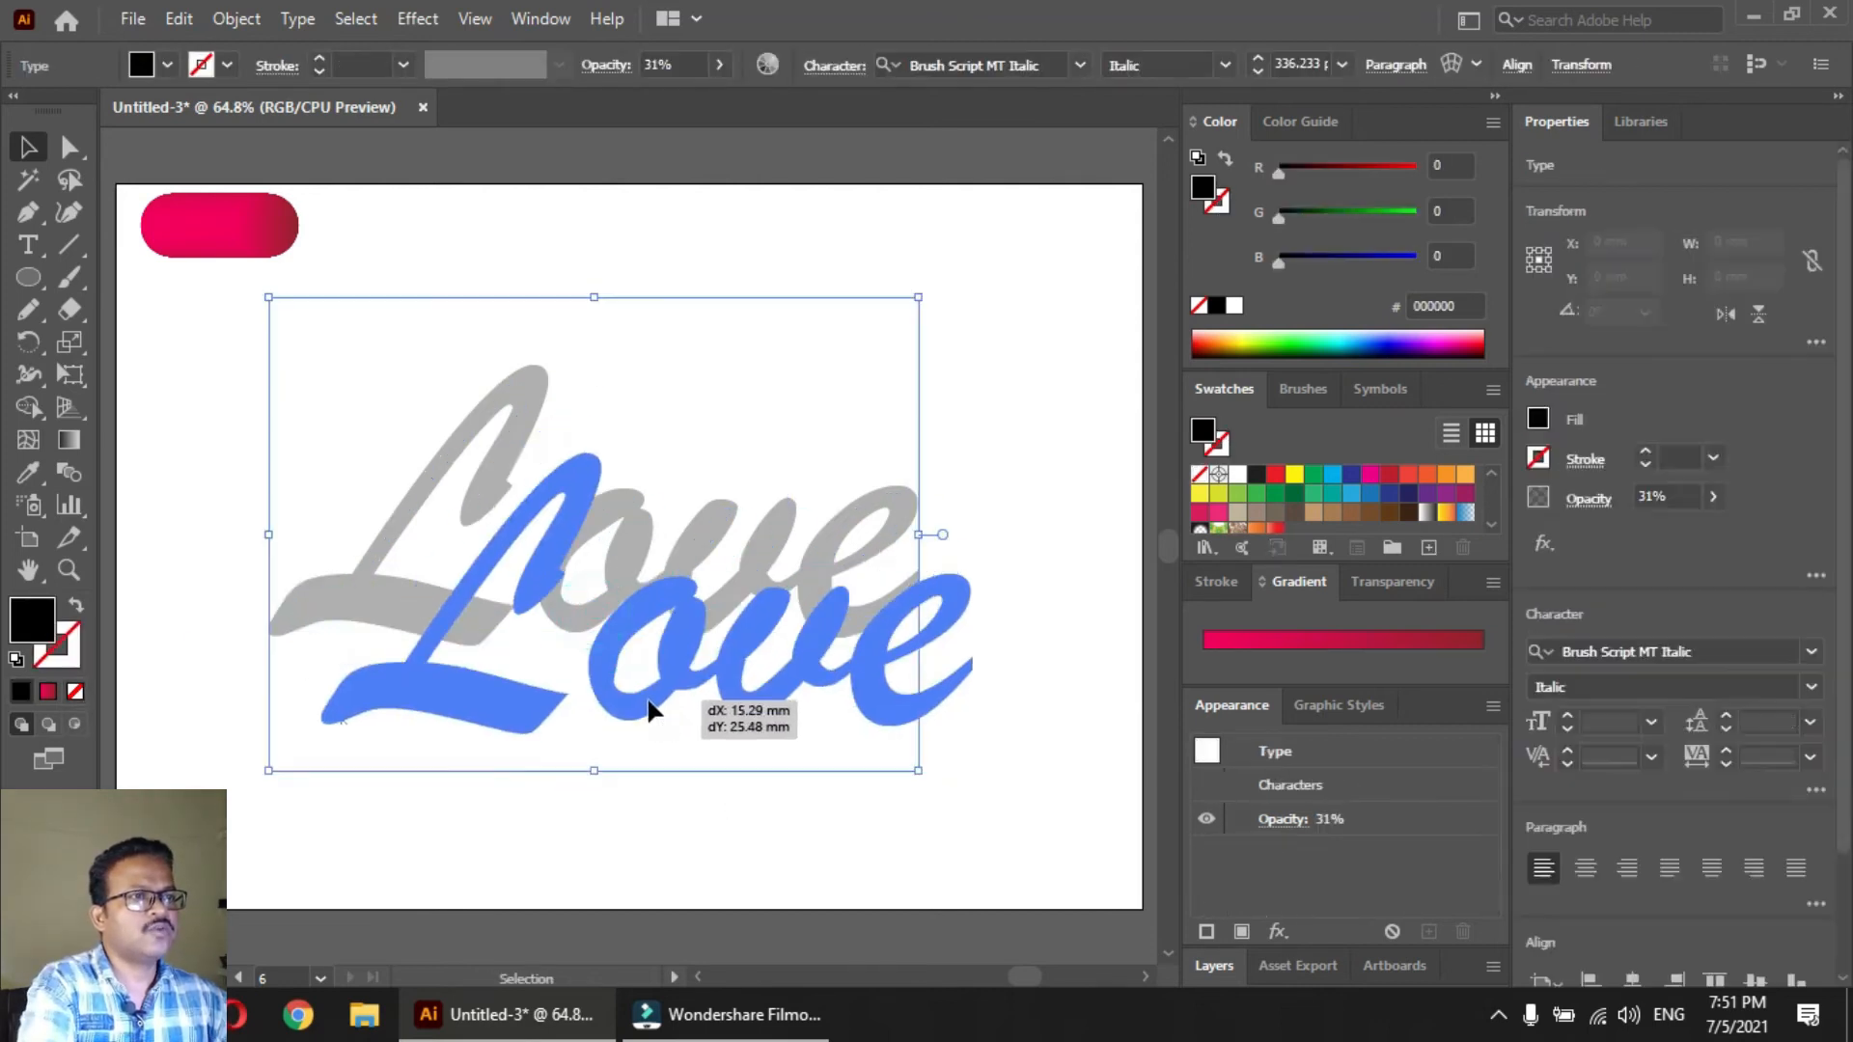
key(Delete)
key(ctrl+f)
click(551, 714)
Replace the spine of the circle blend with the traced Love path
click(251, 247)
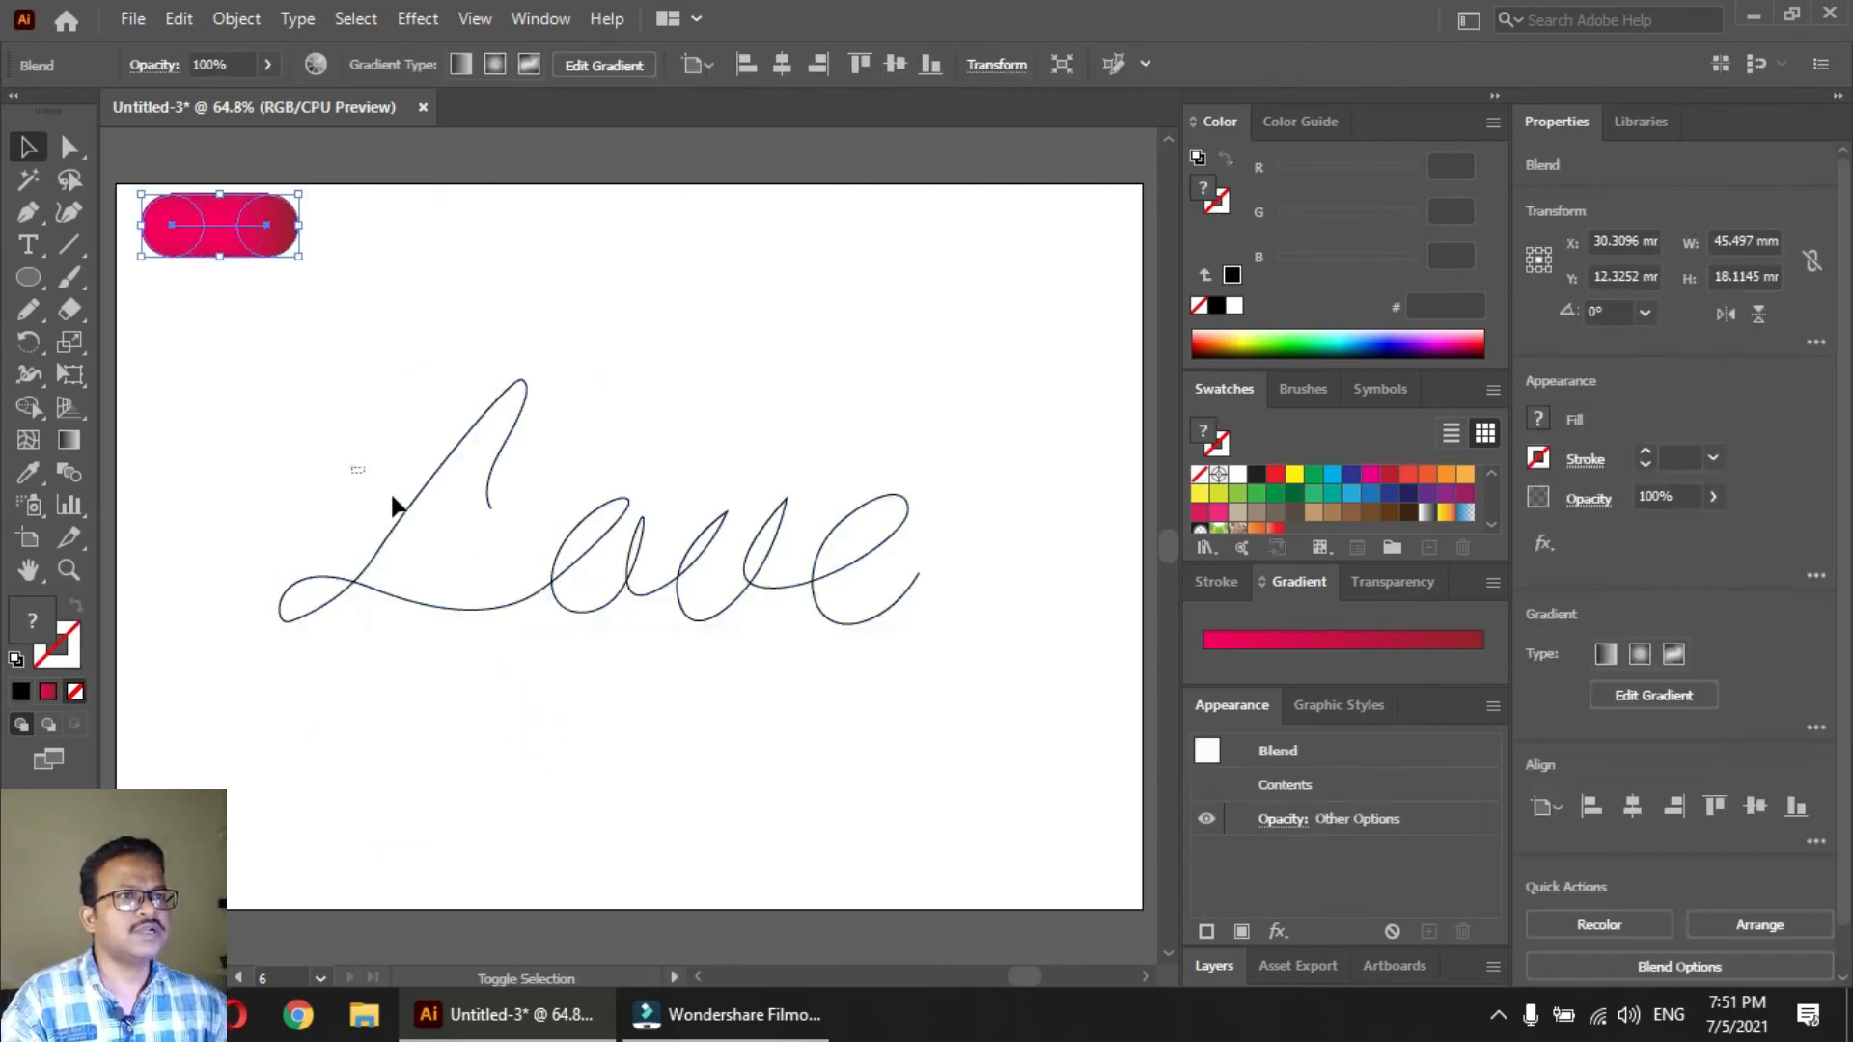
shift+click(576, 589)
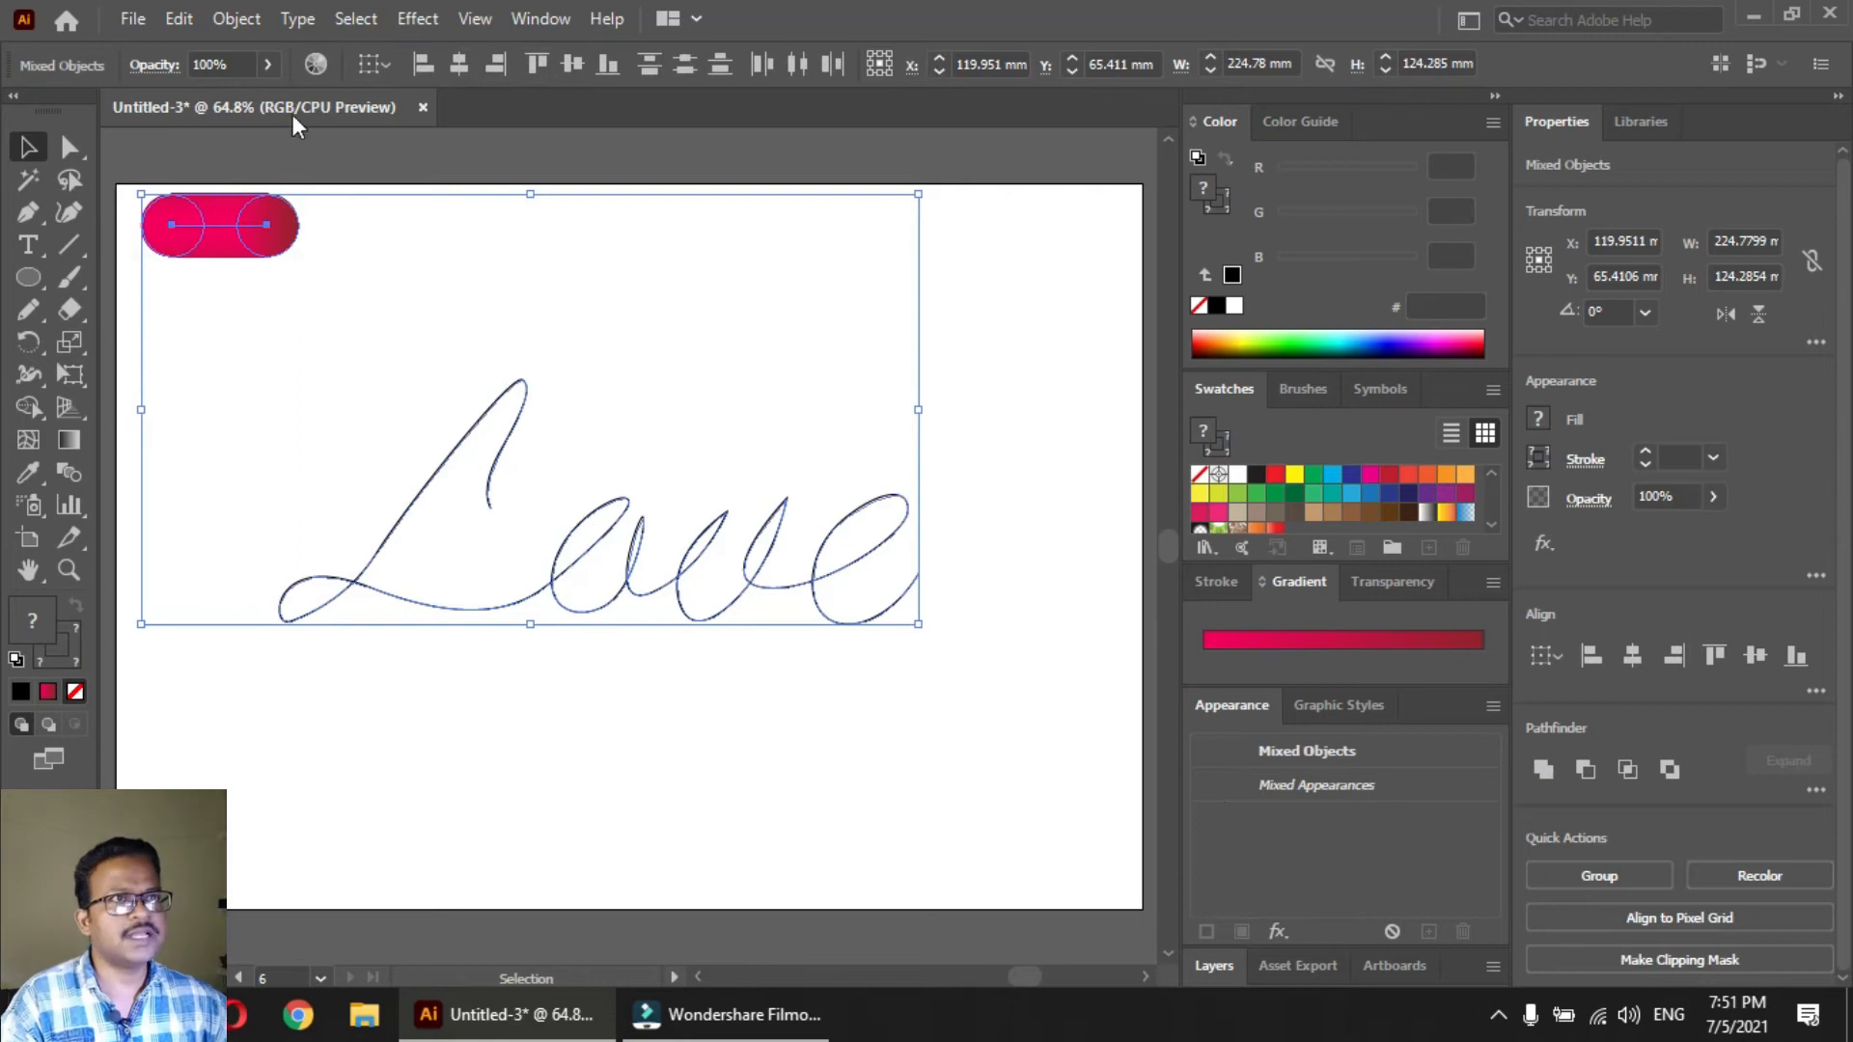
click(232, 19)
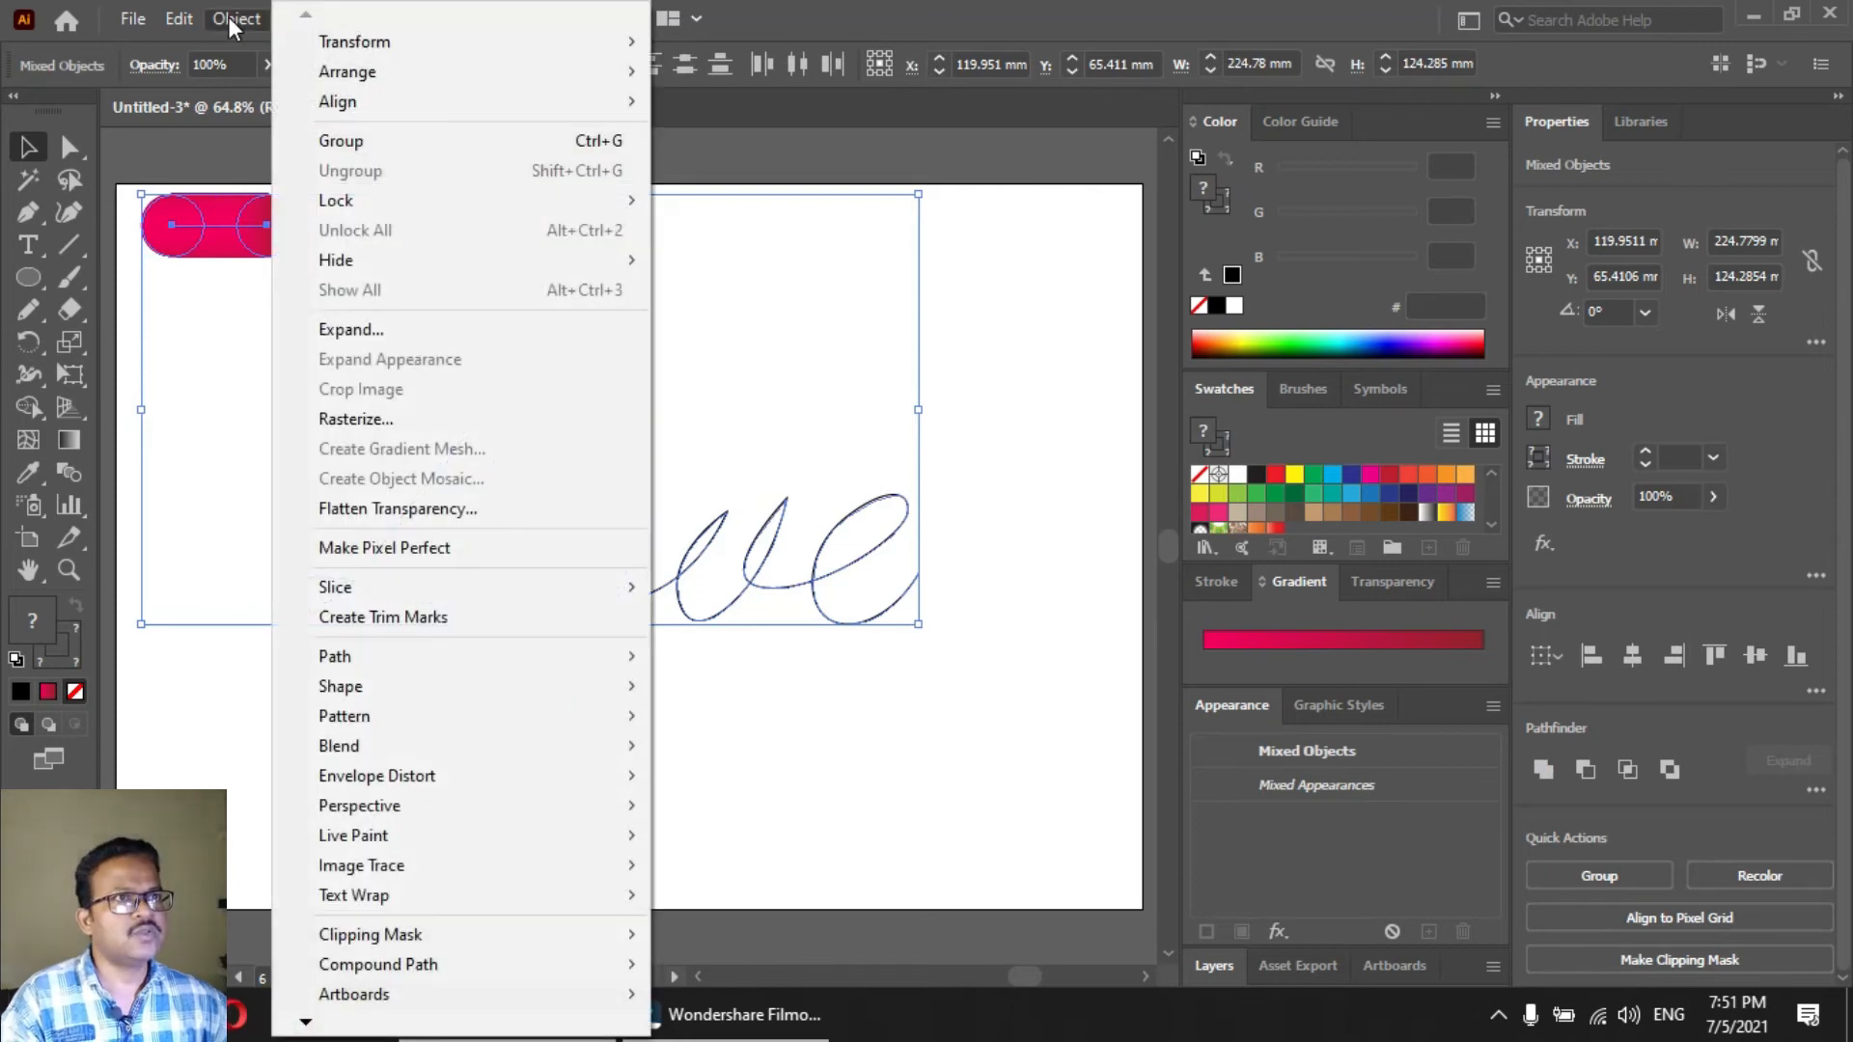
click(364, 746)
click(753, 897)
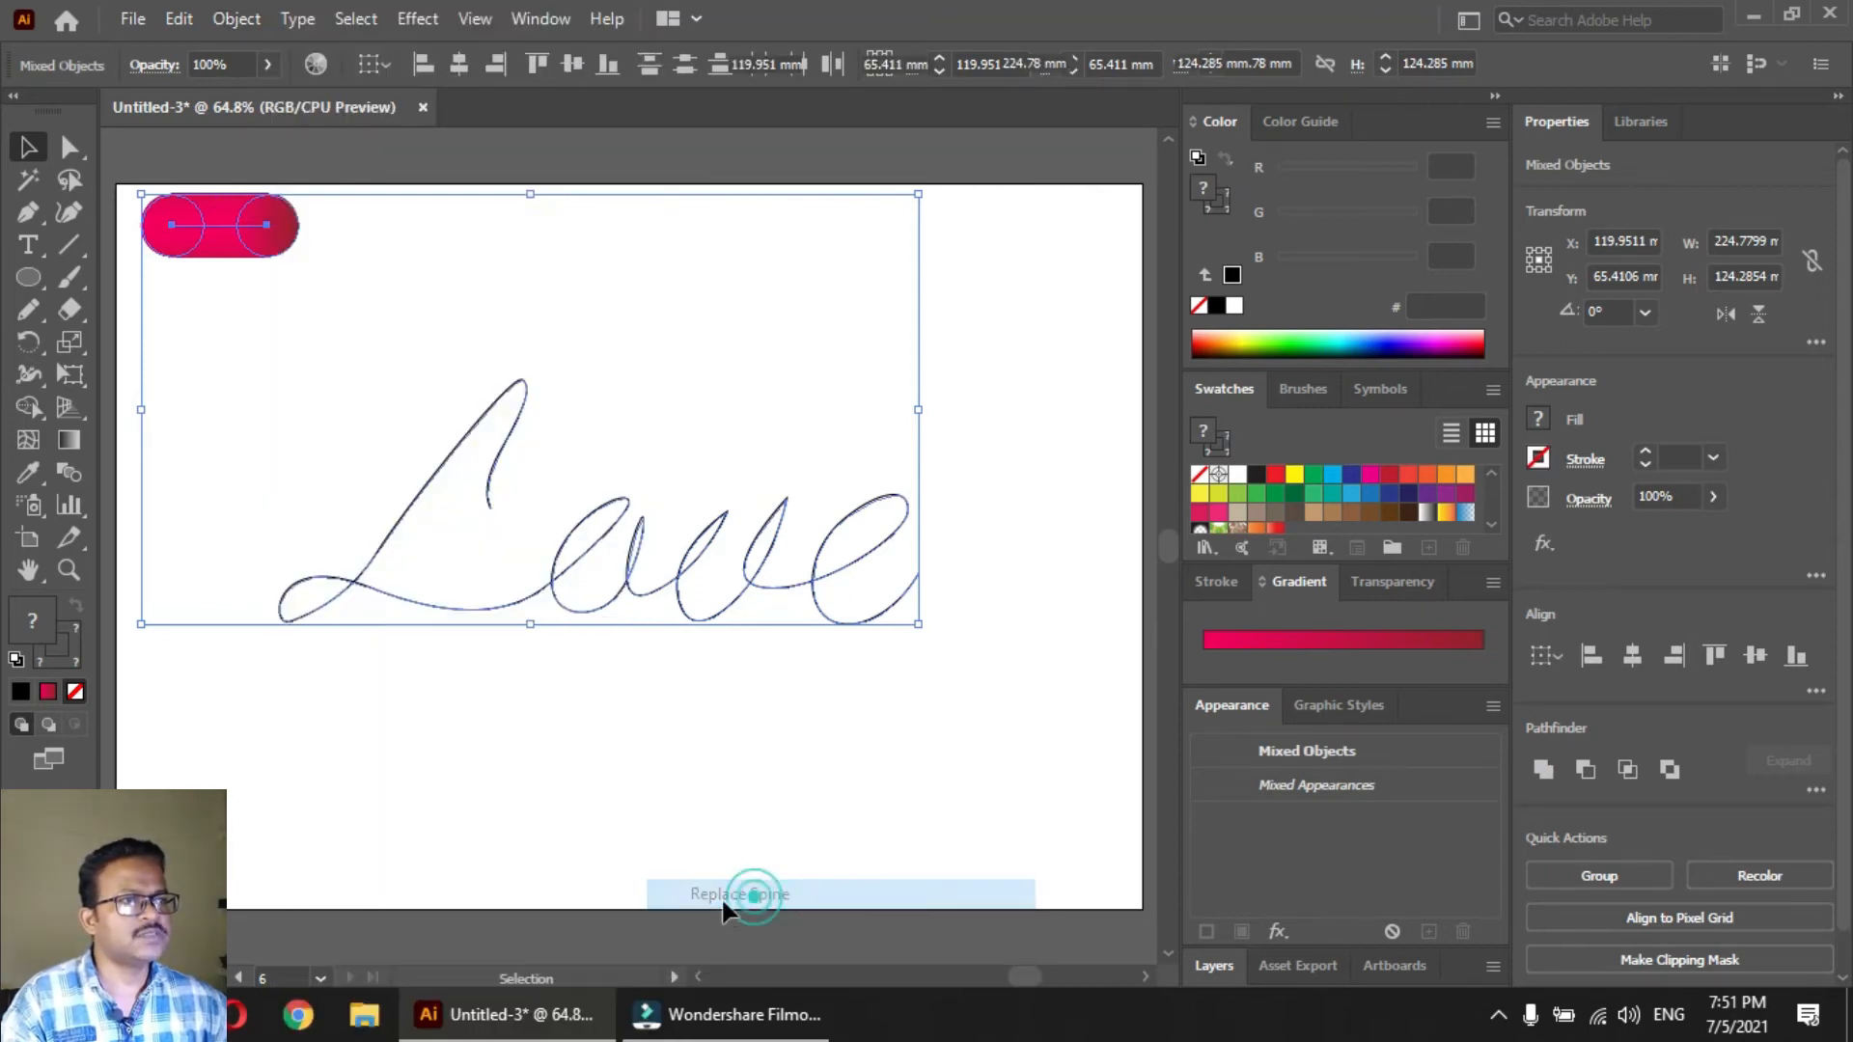
click(589, 767)
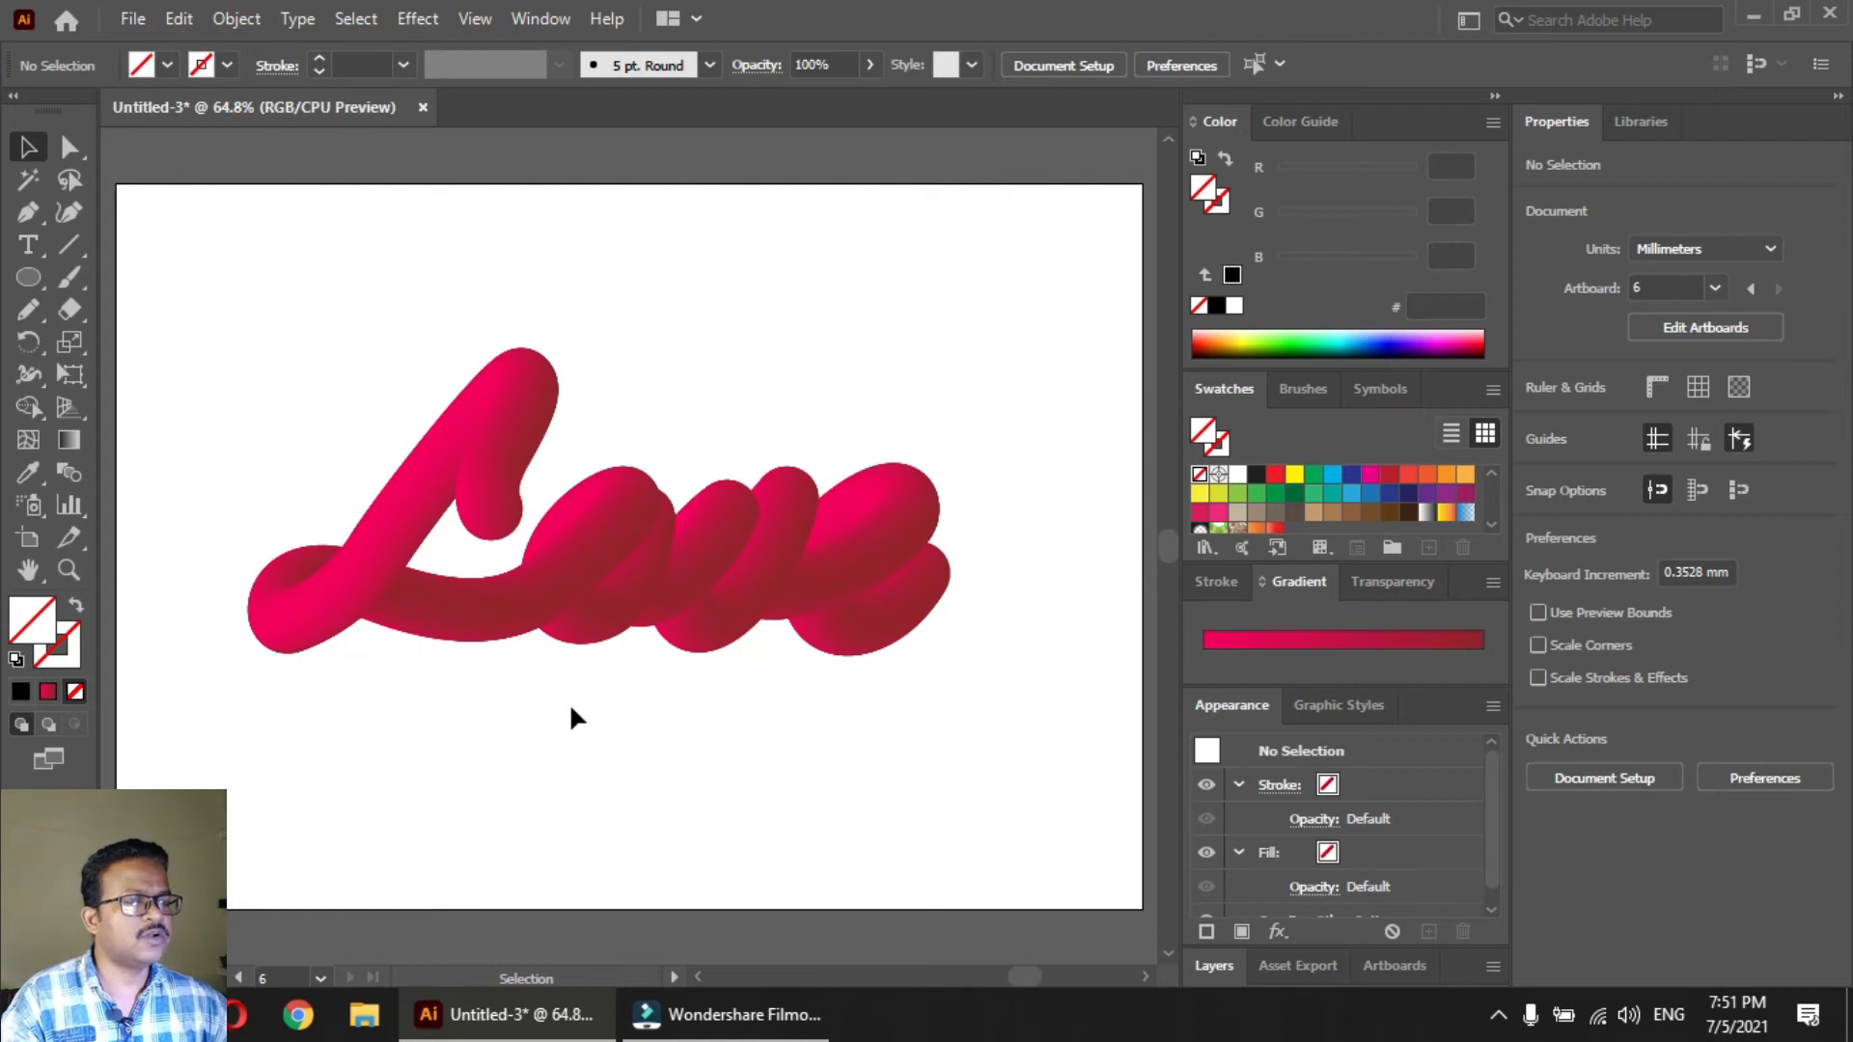
Draw a 297 × 210 mm rectangle that covers the whole artboard
click(29, 280)
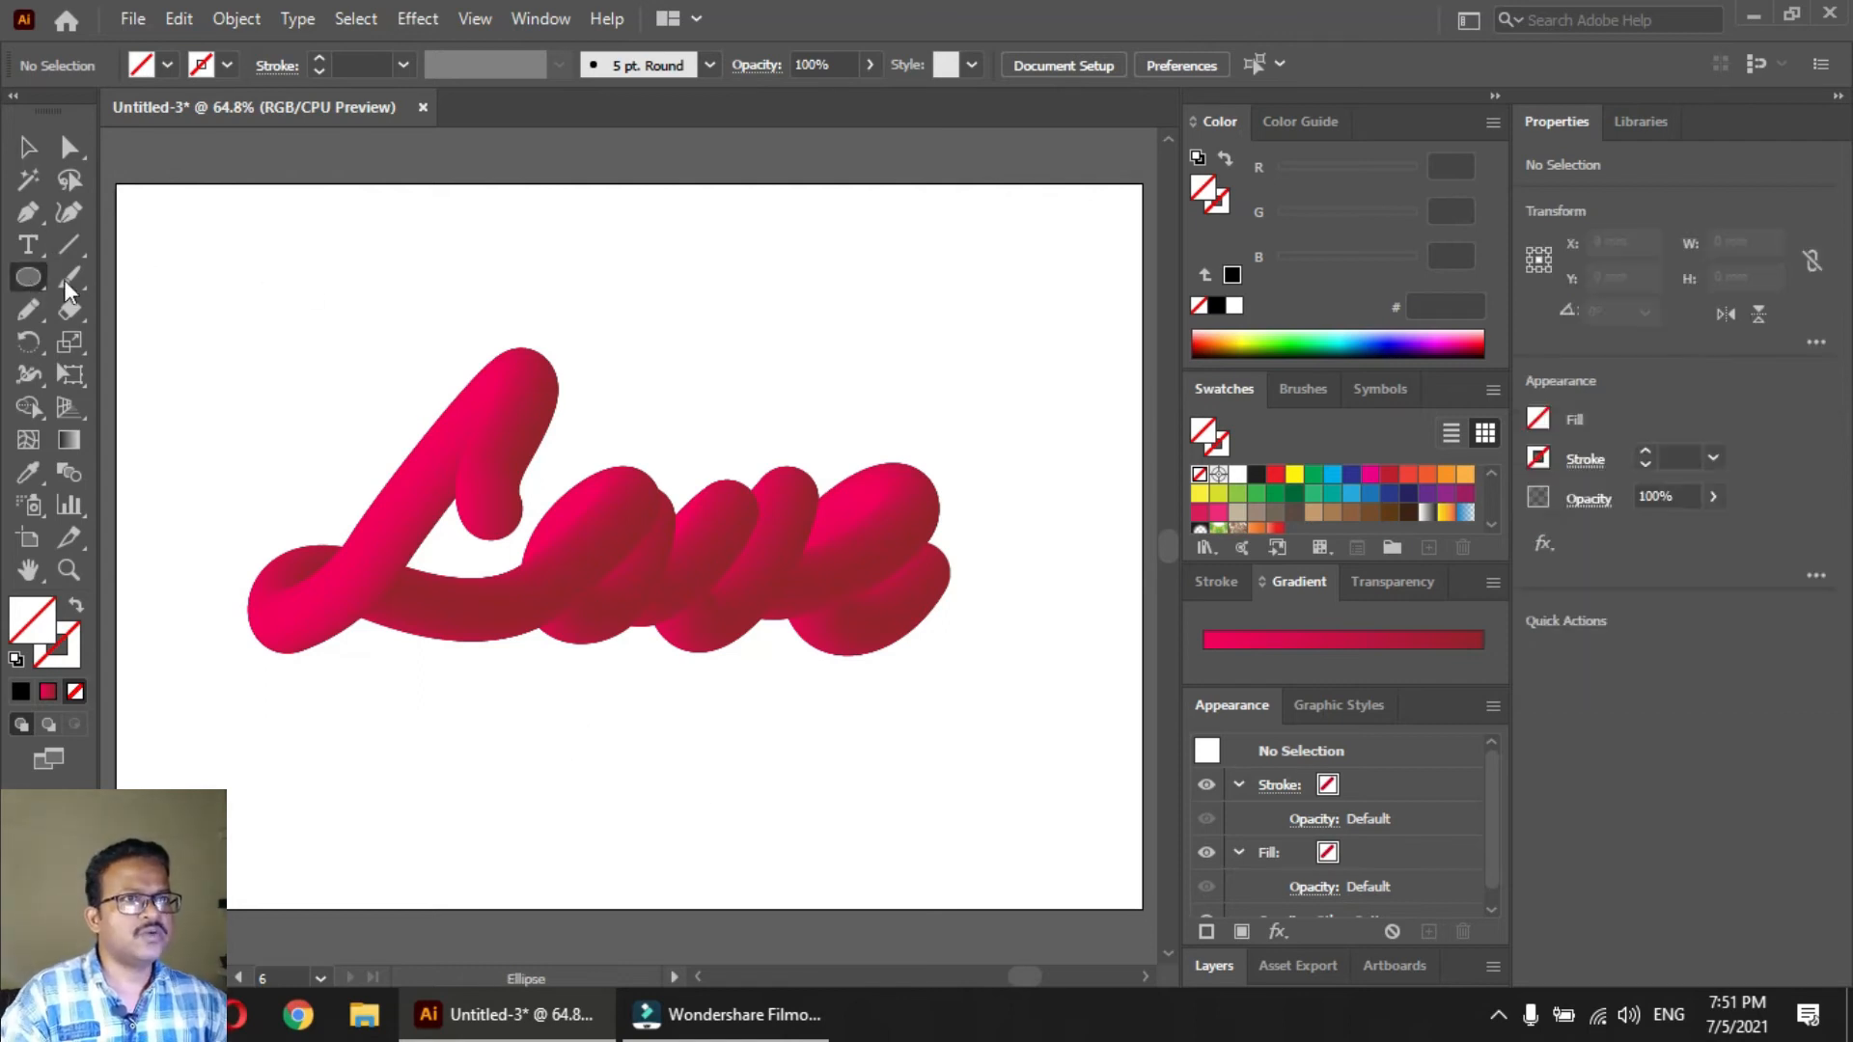
drag(27, 283, 125, 275)
drag(121, 188, 1143, 908)
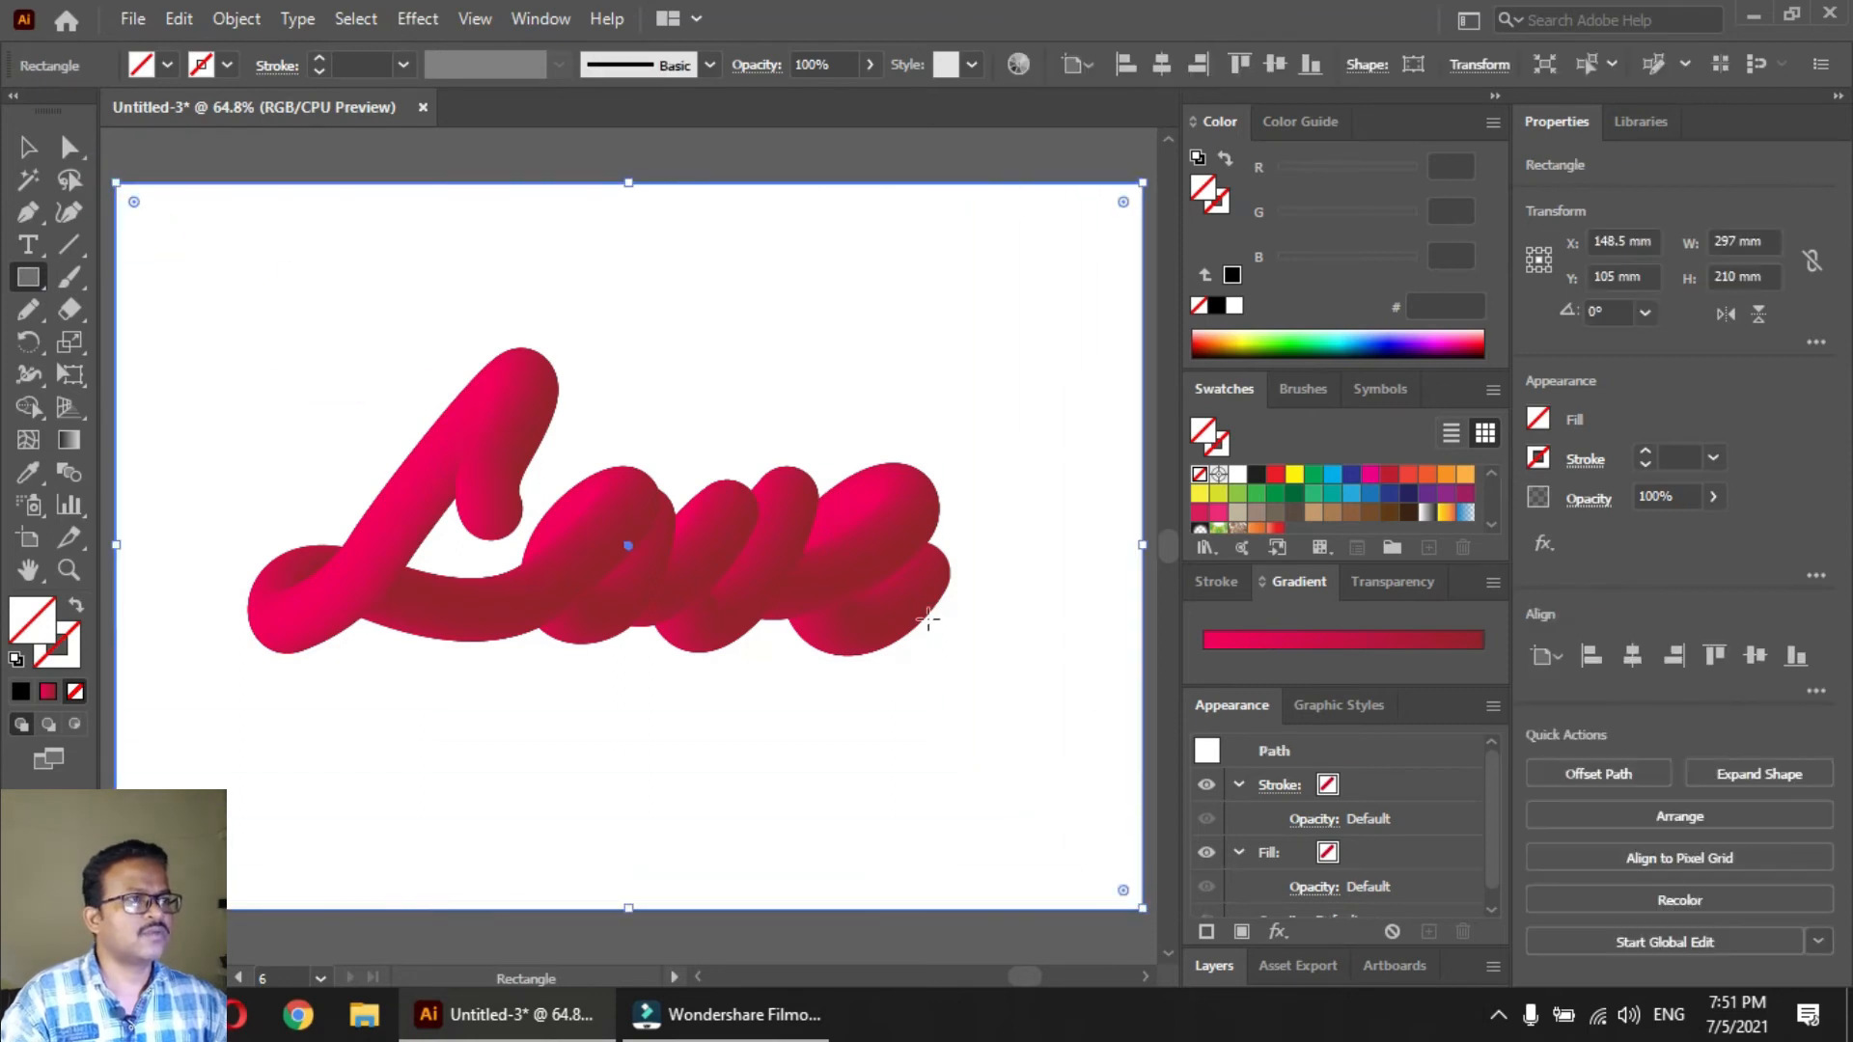
Fill the artboard-sized rectangle with dark brown 3C2415 and send it behind the Love lettering
key(v)
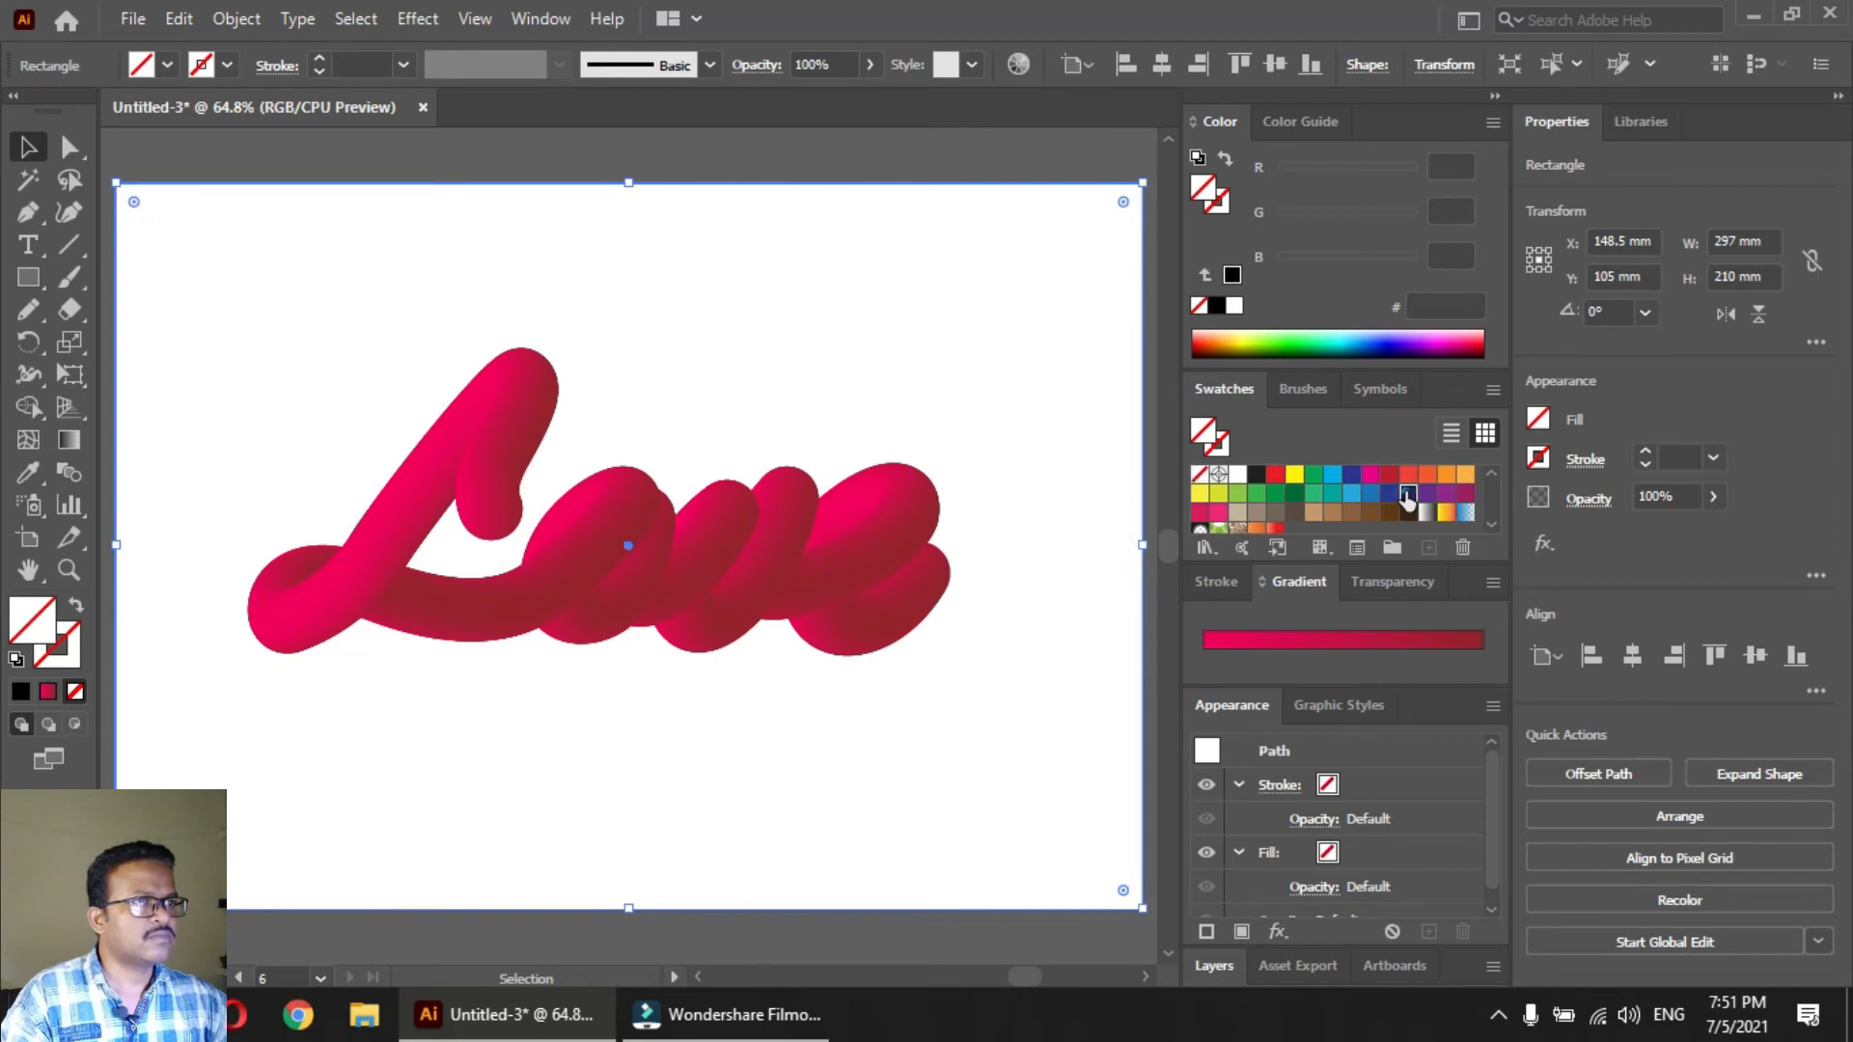
click(1407, 494)
key(ctrl+shift+bracketleft)
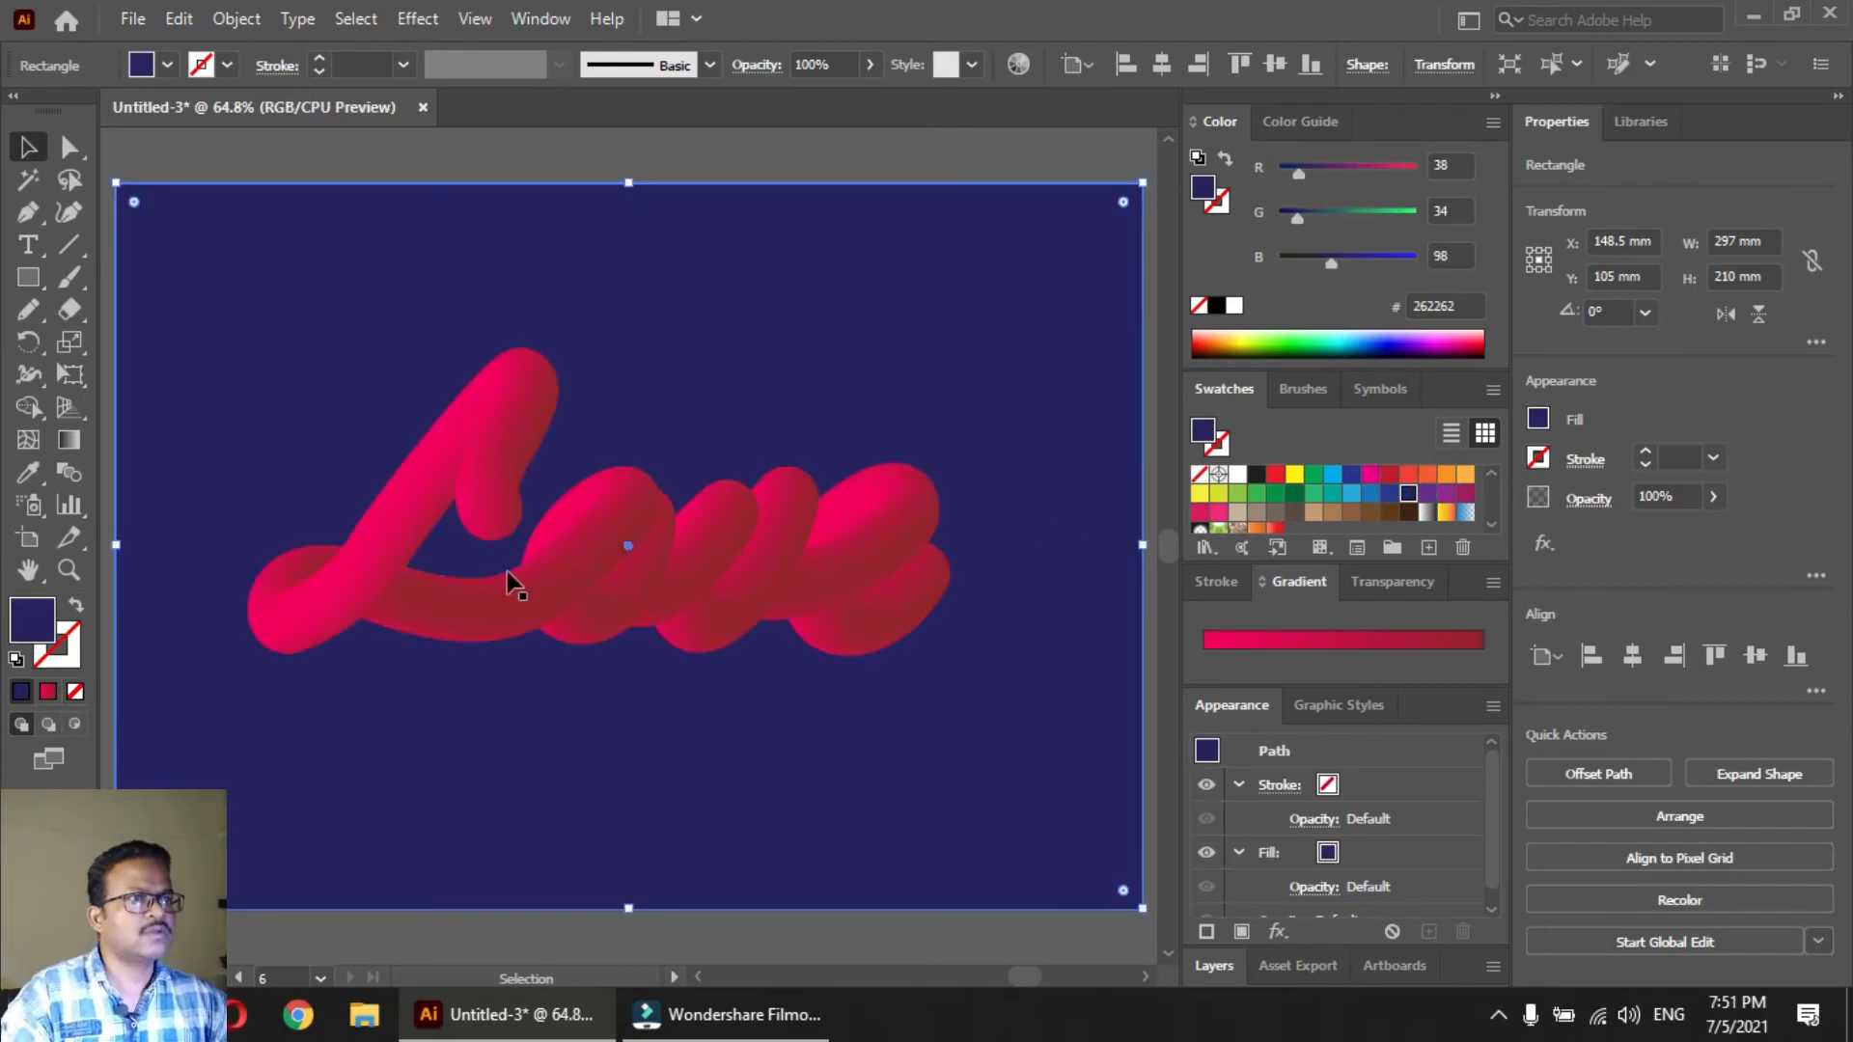
click(1428, 494)
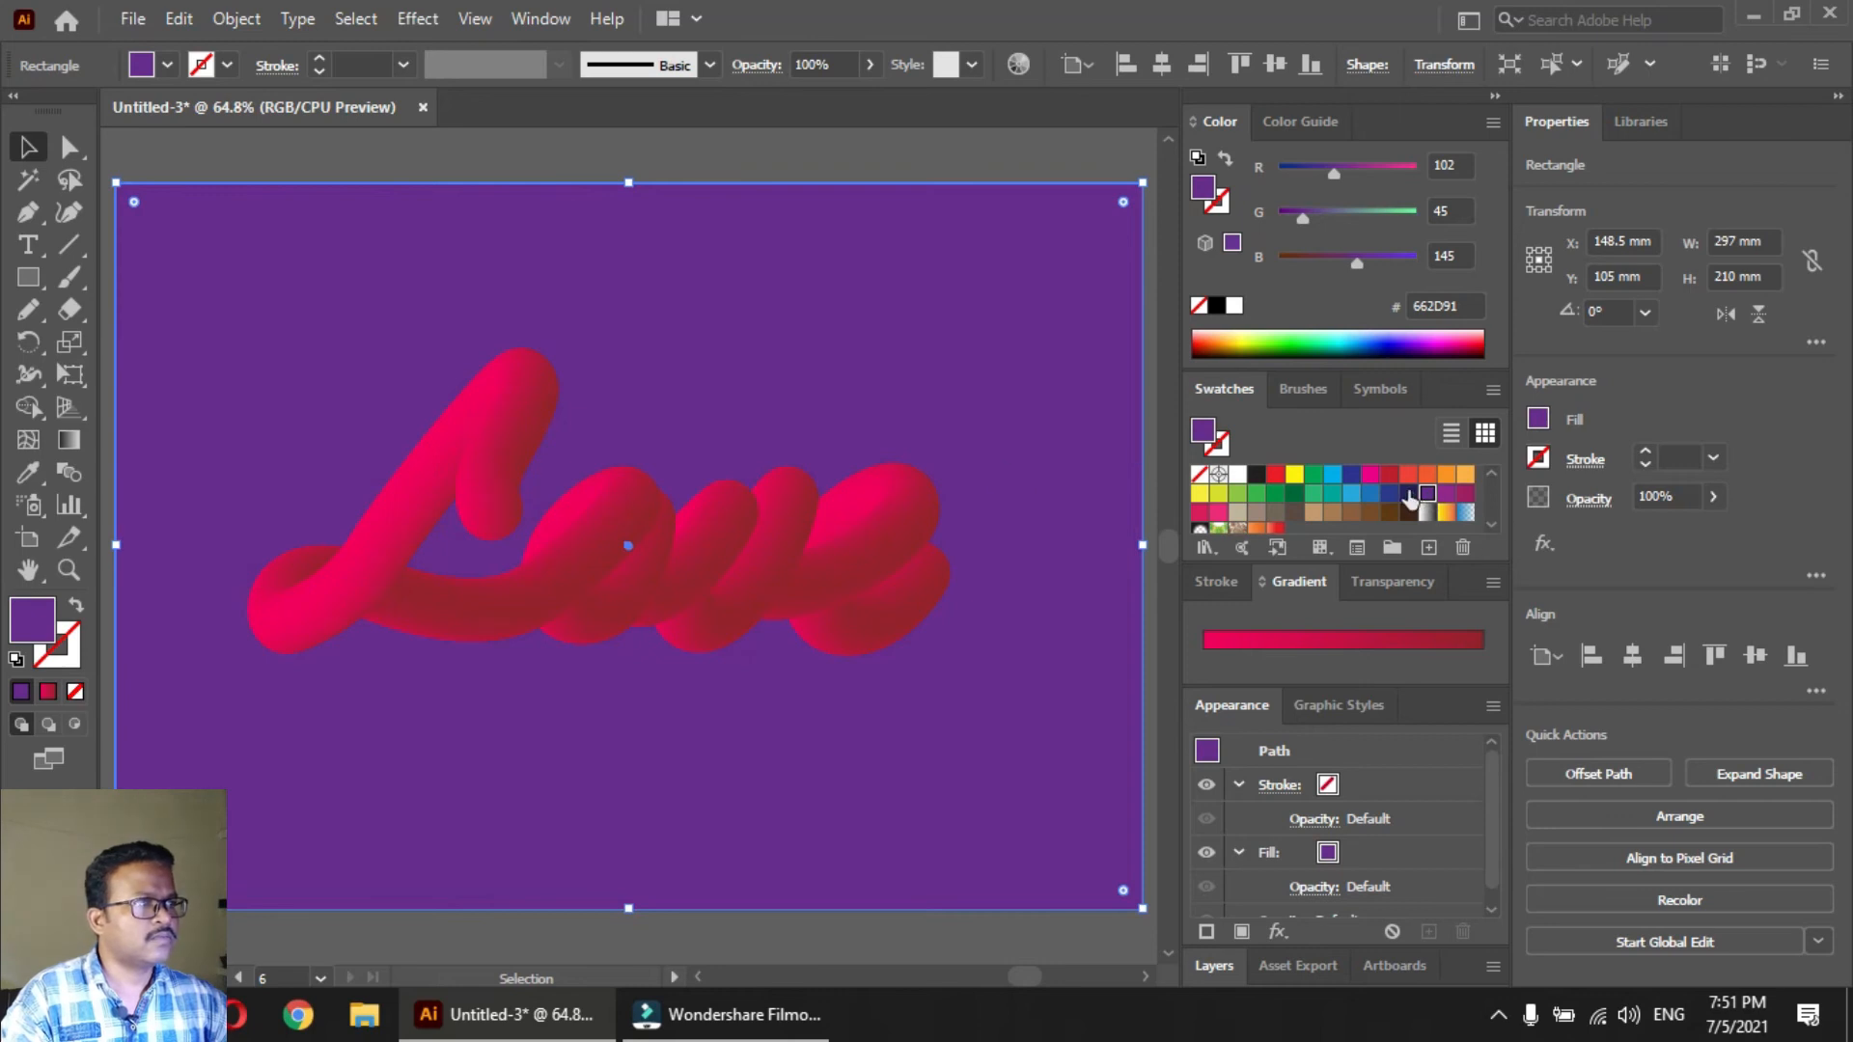
click(1409, 496)
click(1409, 512)
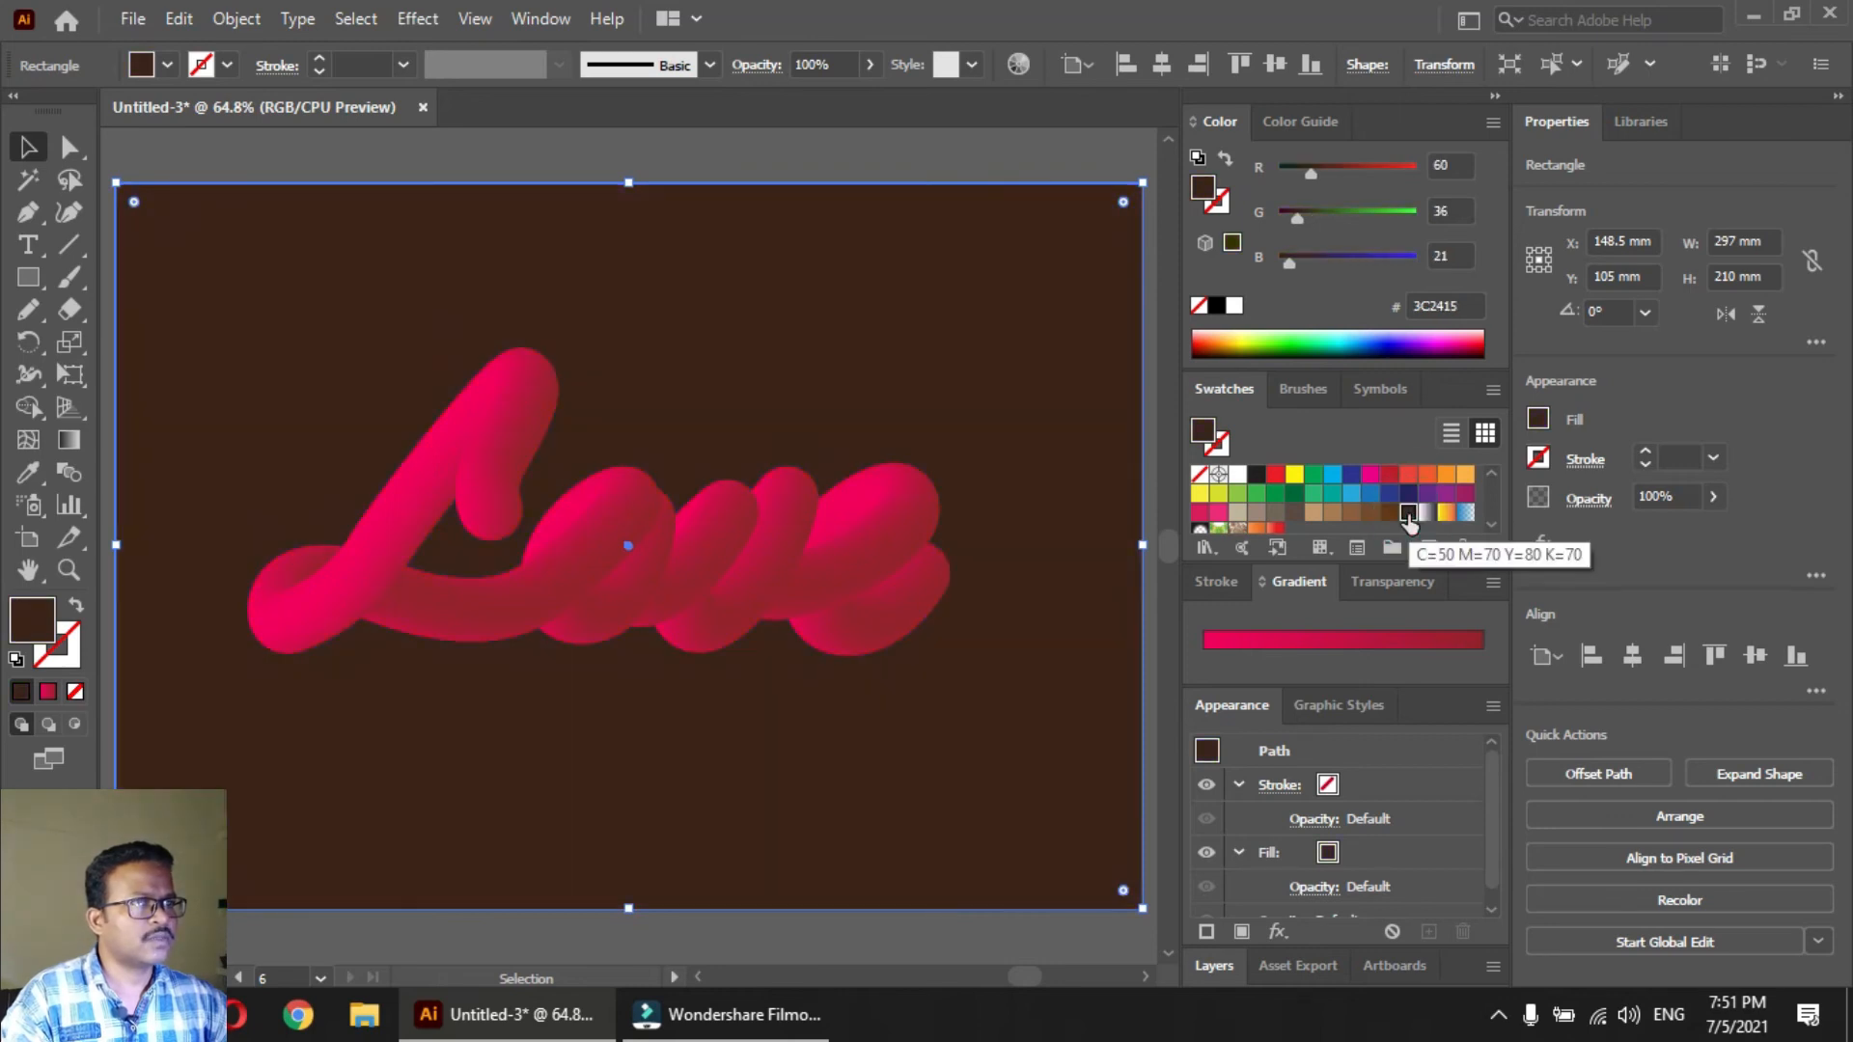
click(711, 591)
click(542, 277)
key(a)
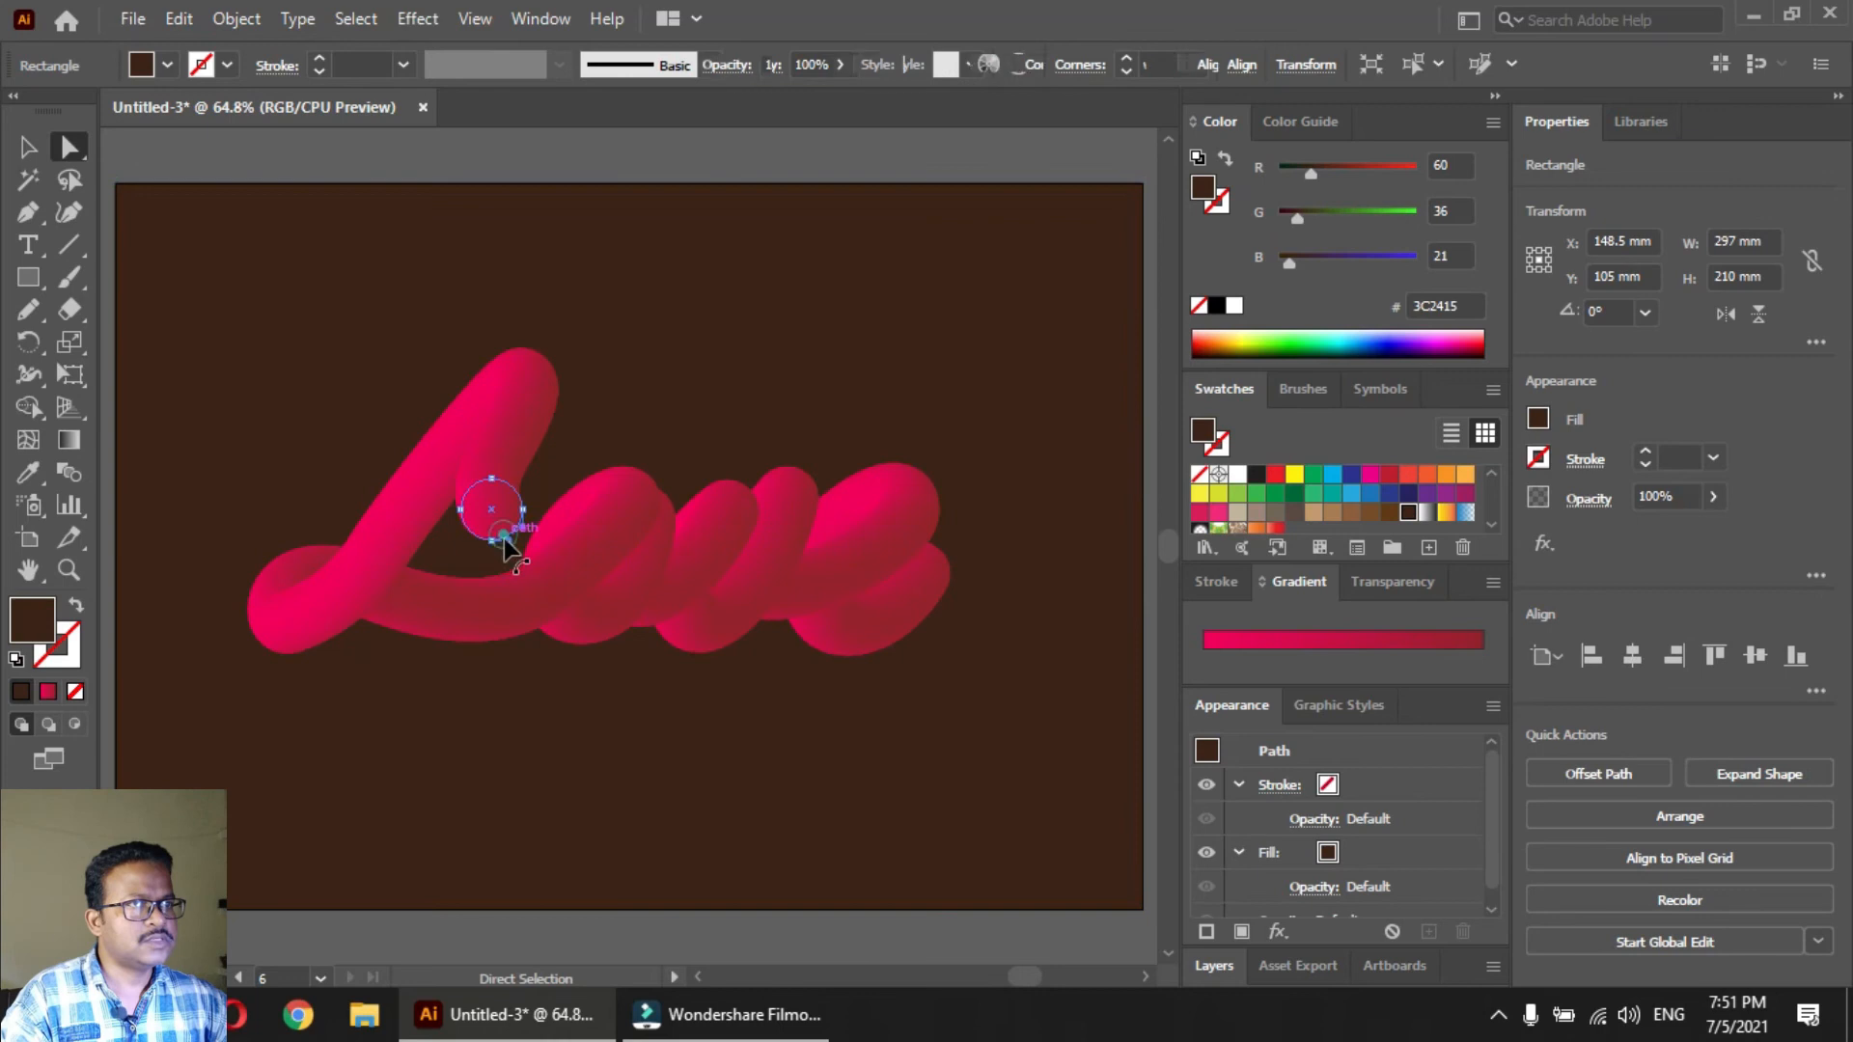
click(504, 539)
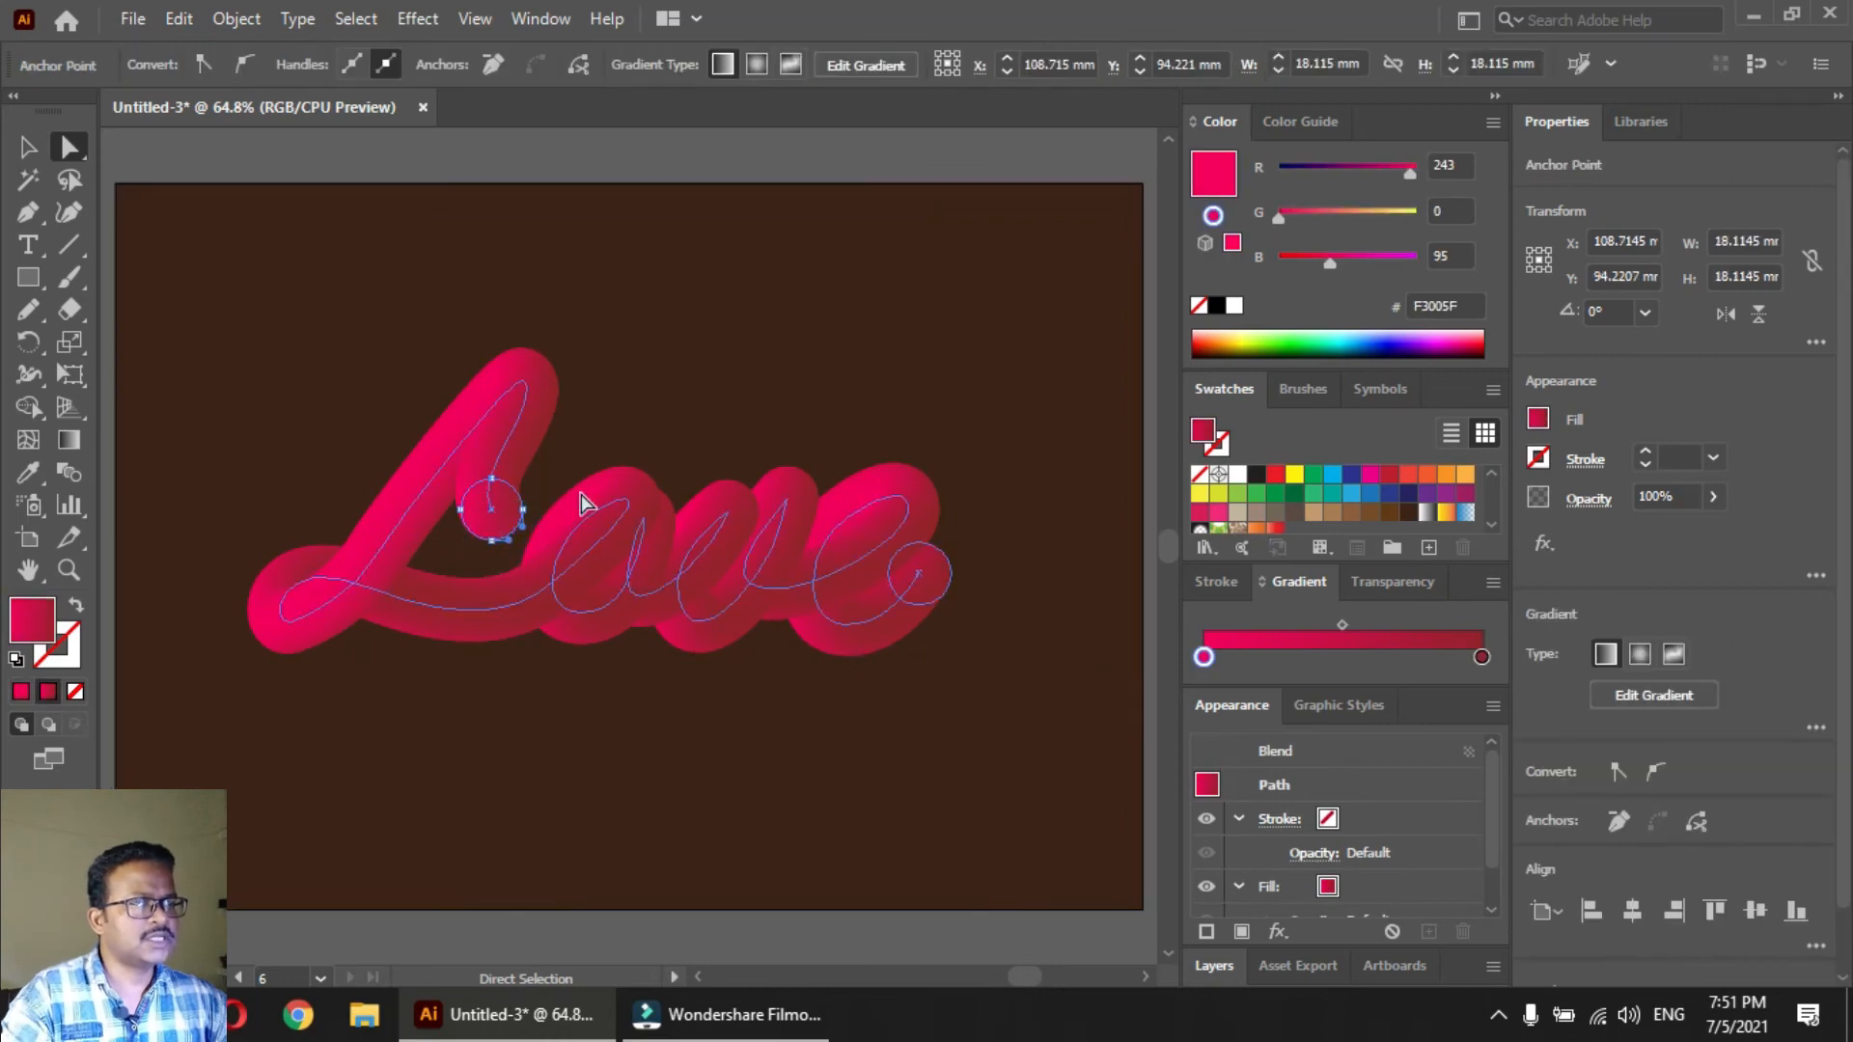
key(e)
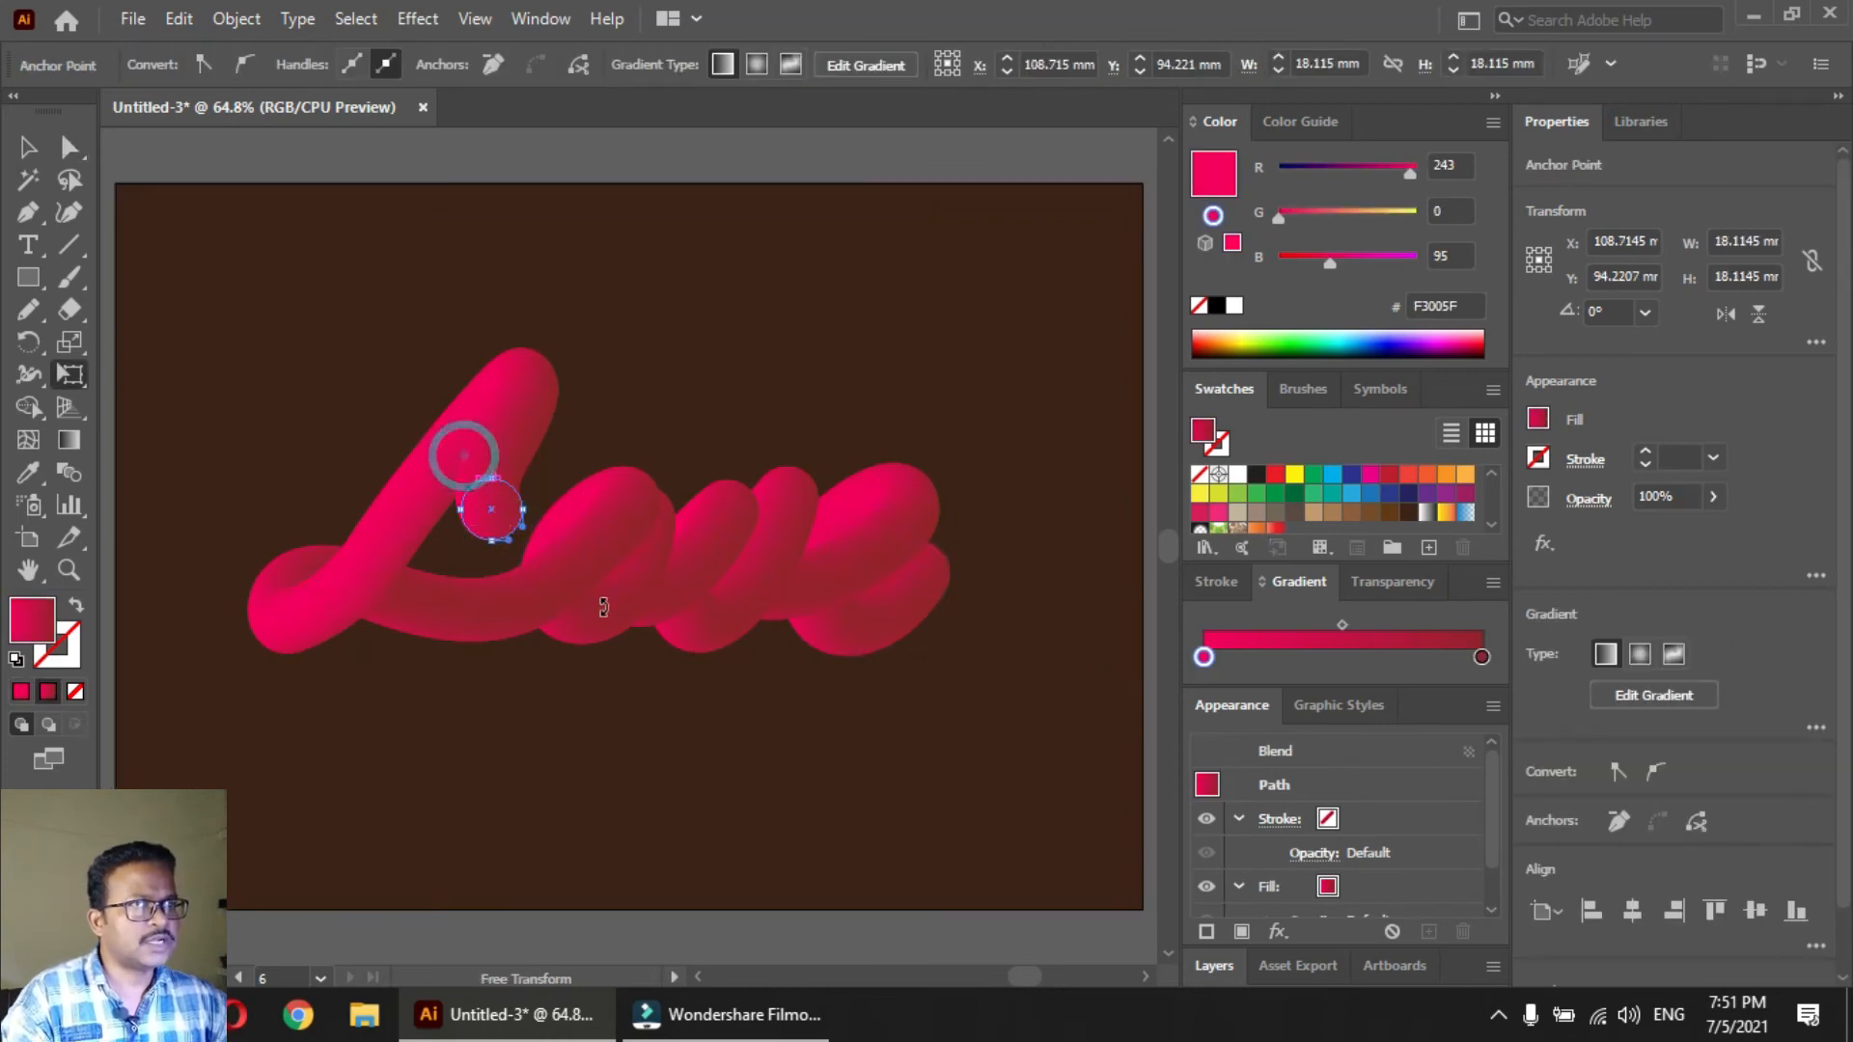
key(v)
click(556, 464)
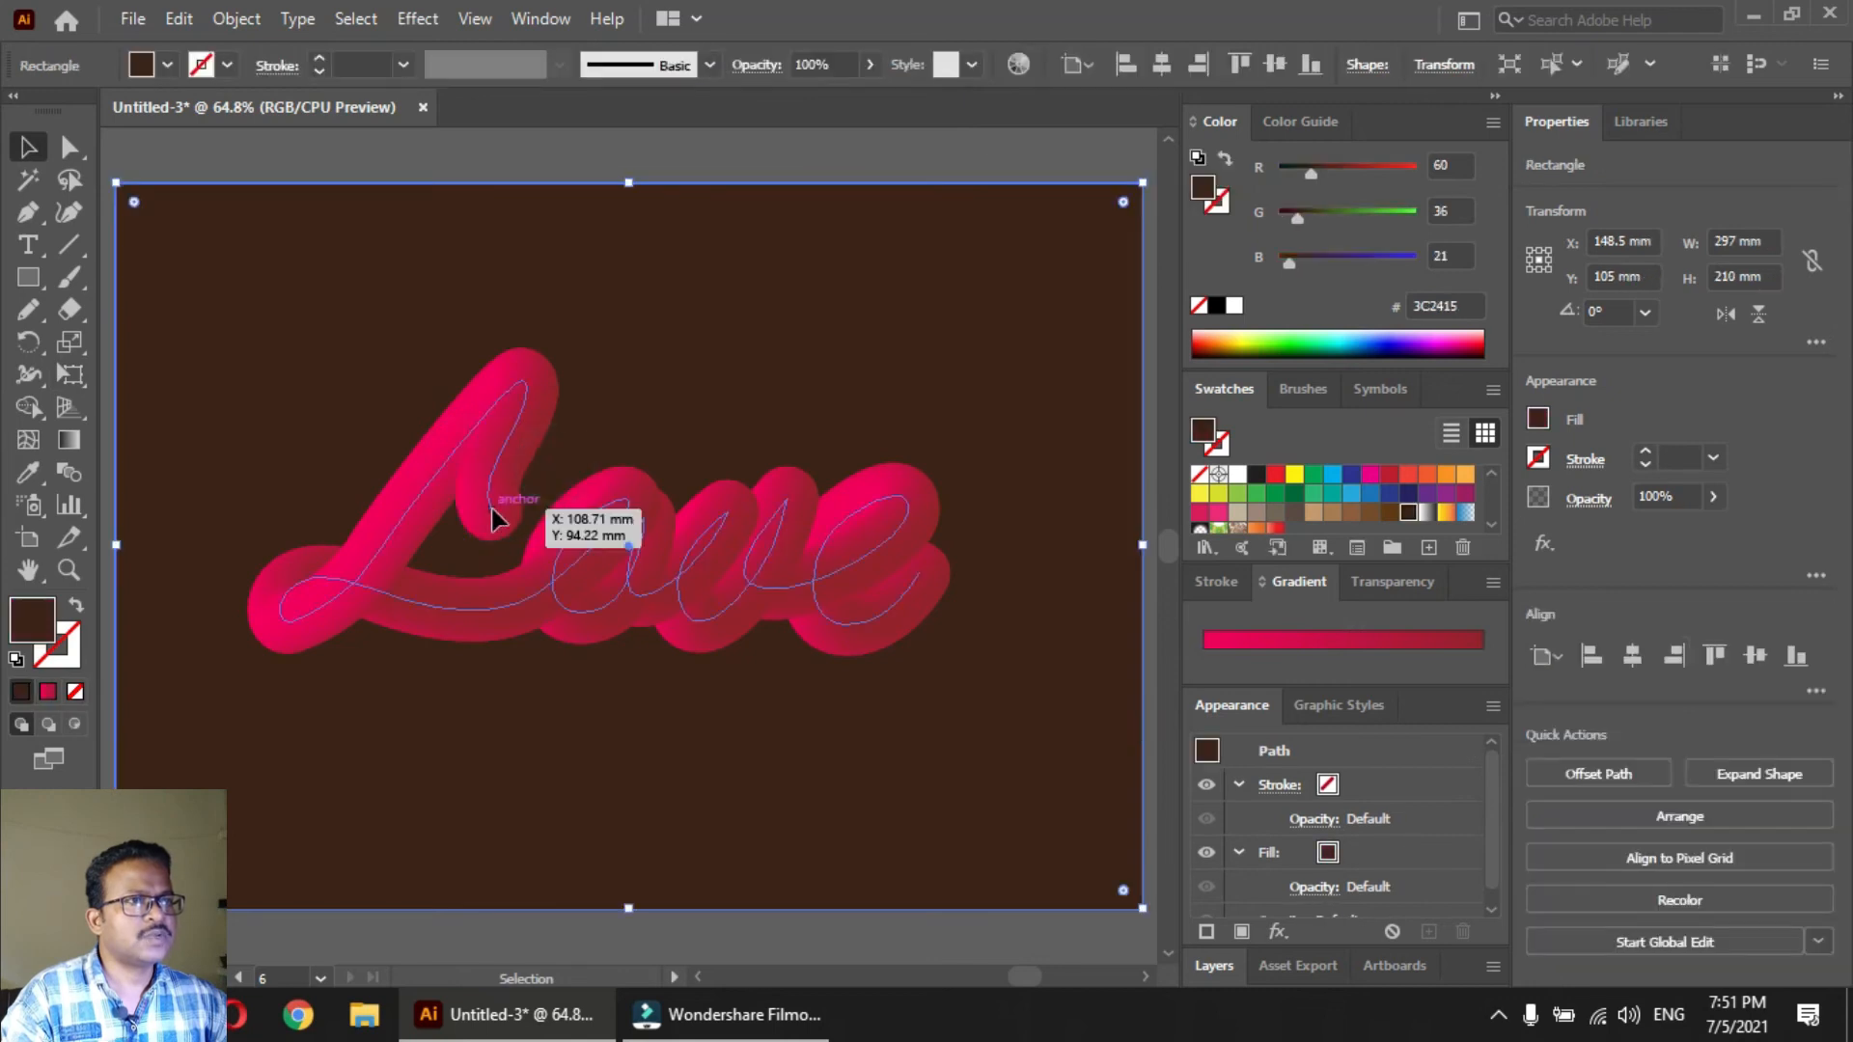
Isolate the Love blend and rotate the circle at the start of the L by 180°
double_click(491, 508)
click(491, 507)
key(e)
mouse_move(537, 478)
mouse_down()
mouse_move(393, 600)
mouse_move(373, 588)
mouse_up()
key(v)
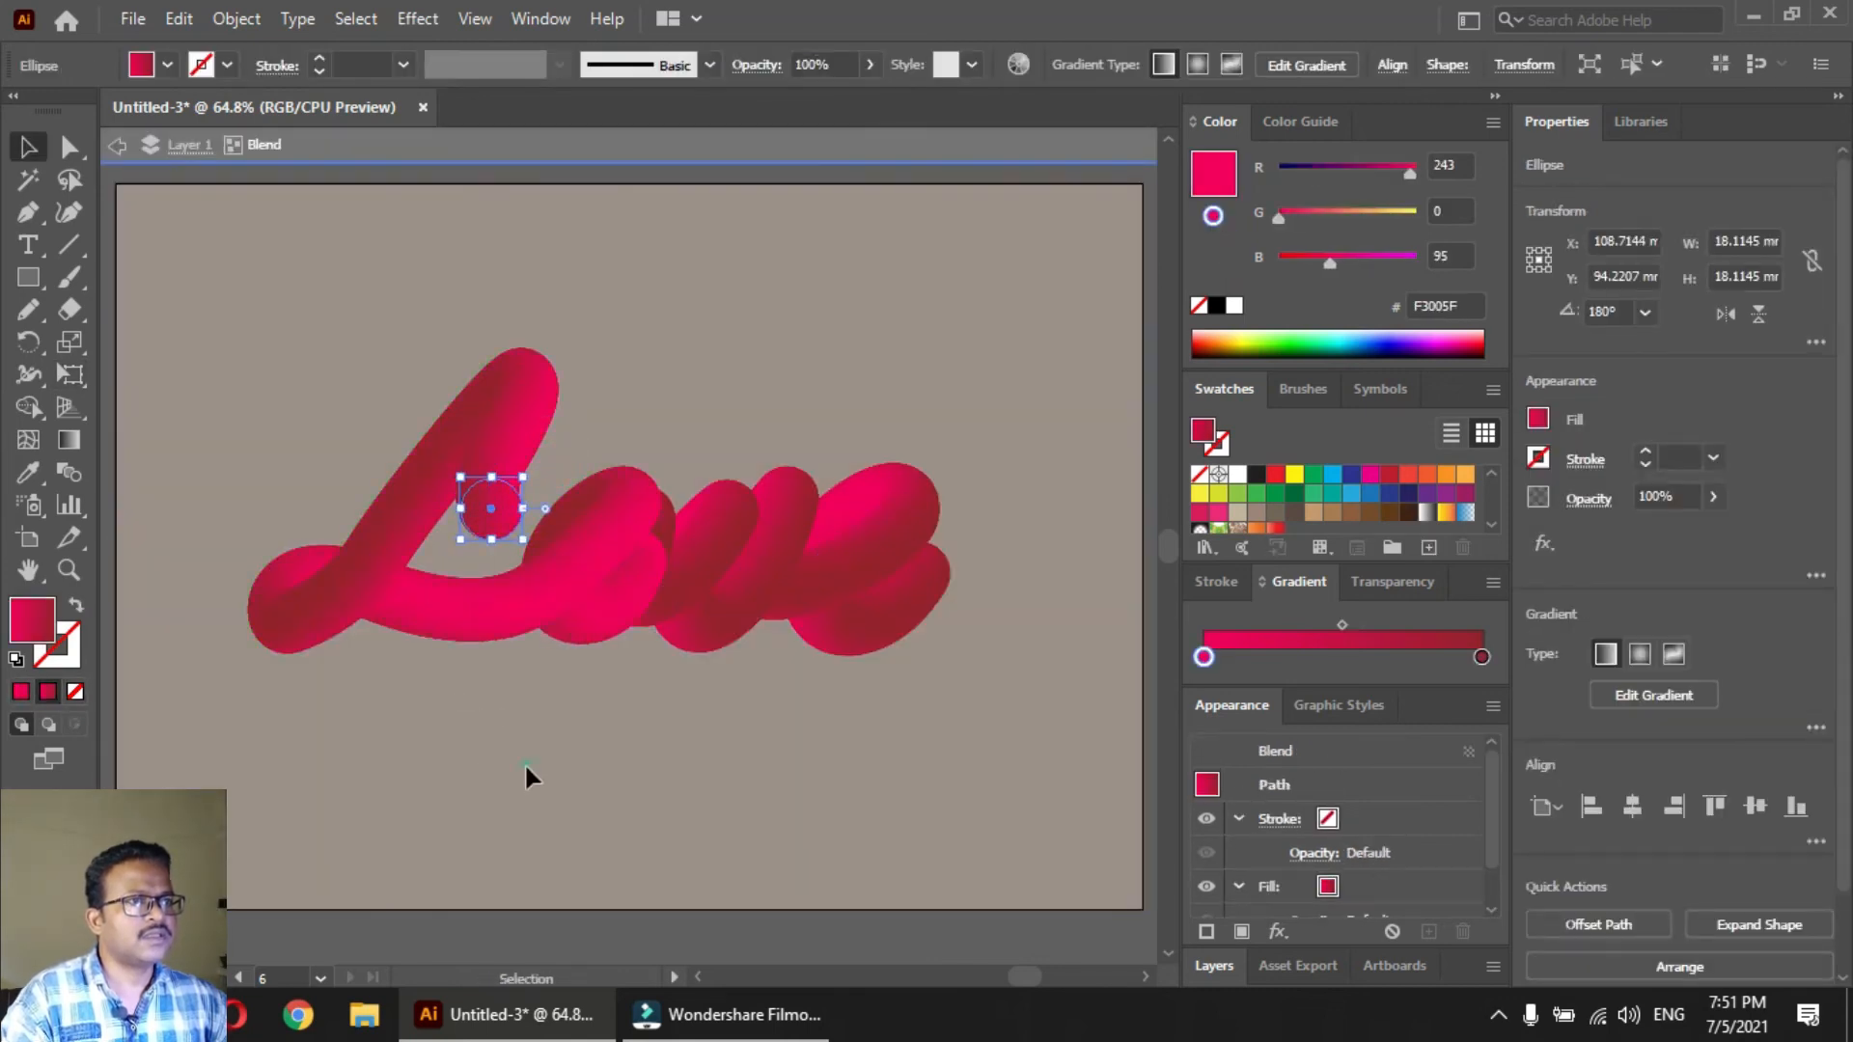
click(524, 763)
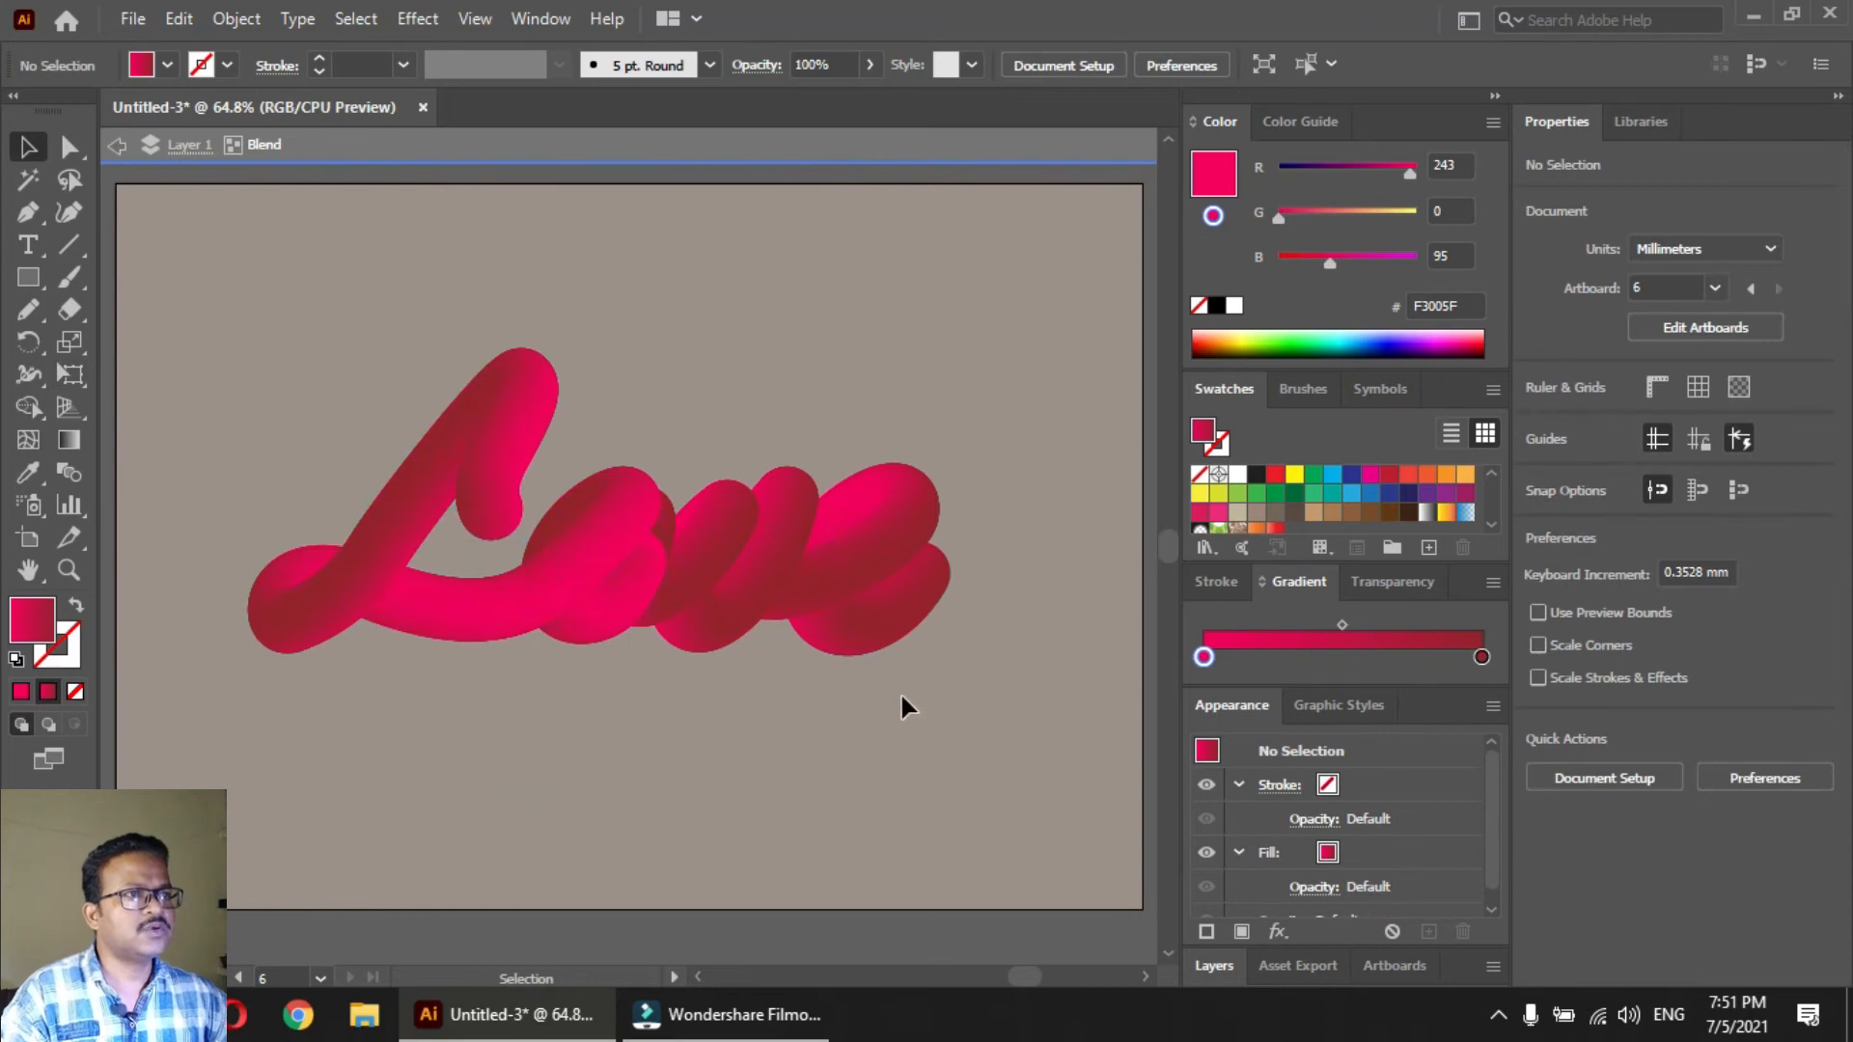
Shrink the blend's start circle to about 8.2 mm and its end circle to about 9.8 mm, keeping both centred, and leave isolation
click(491, 510)
drag(521, 480, 507, 498)
drag(509, 498, 508, 497)
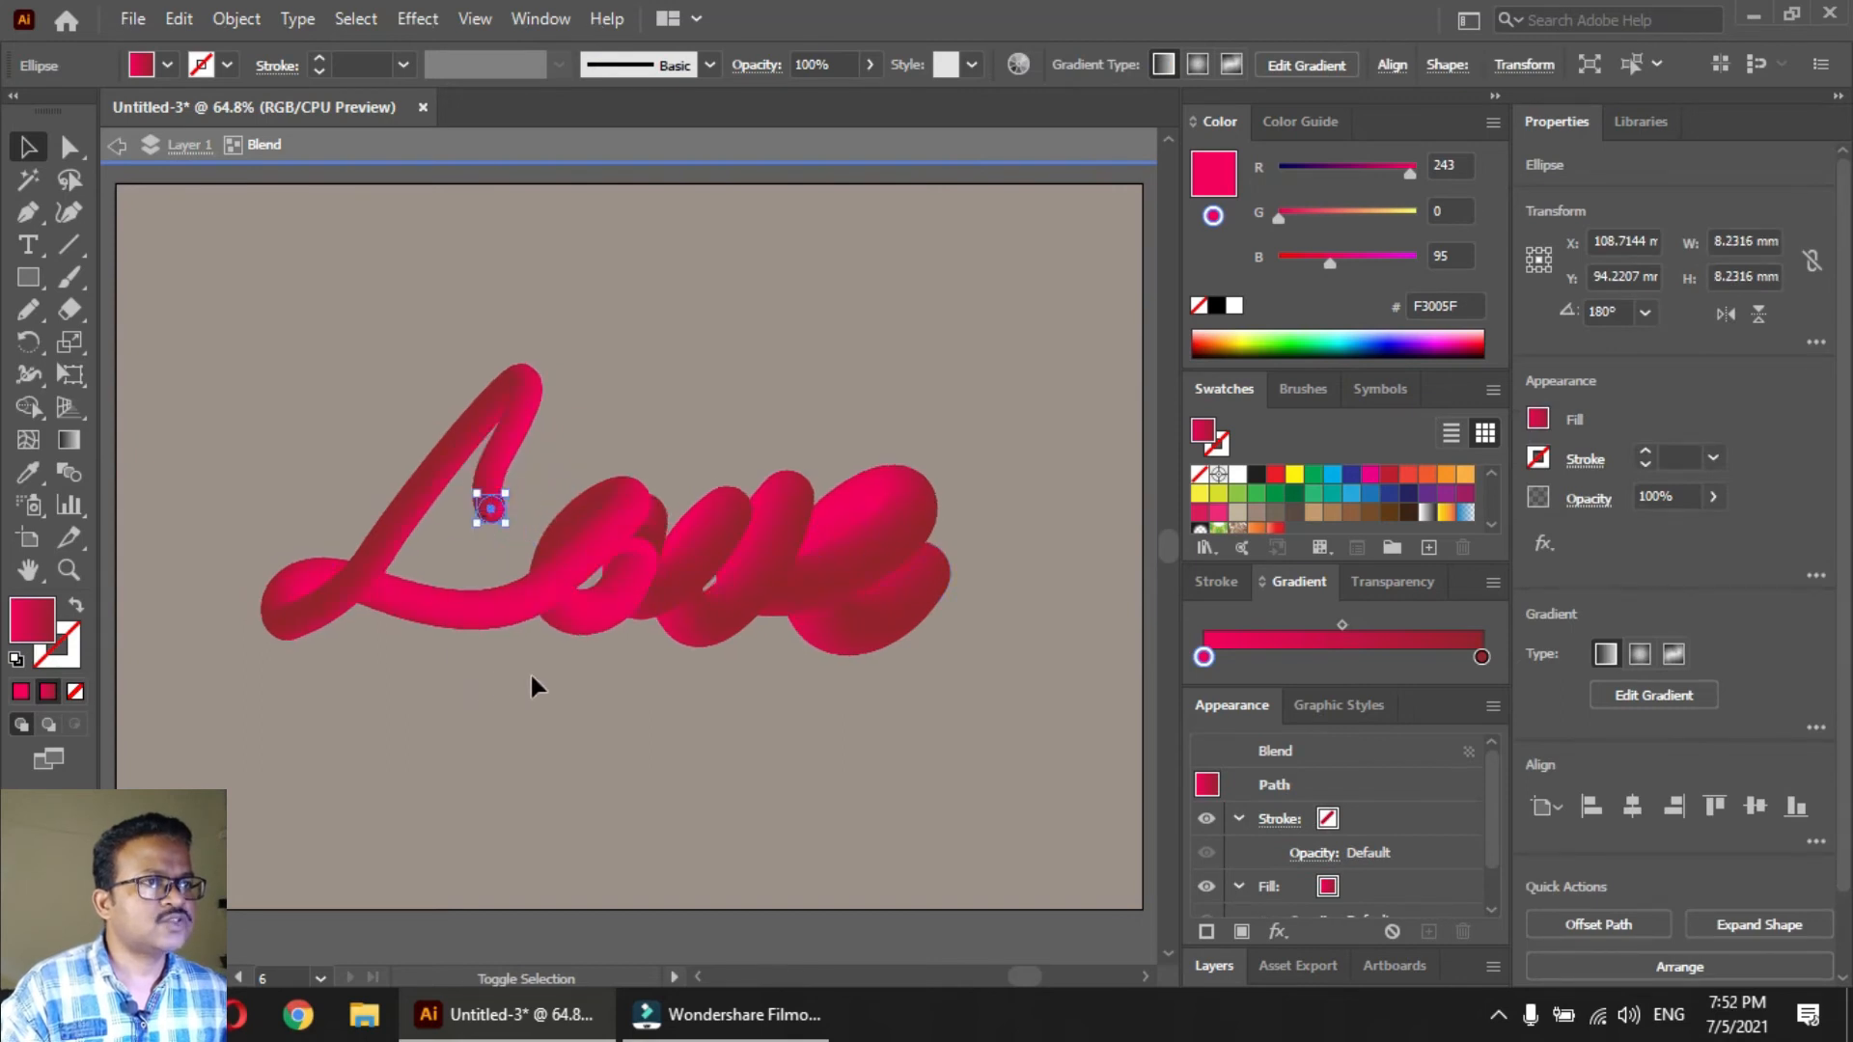
click(927, 580)
drag(951, 542, 936, 565)
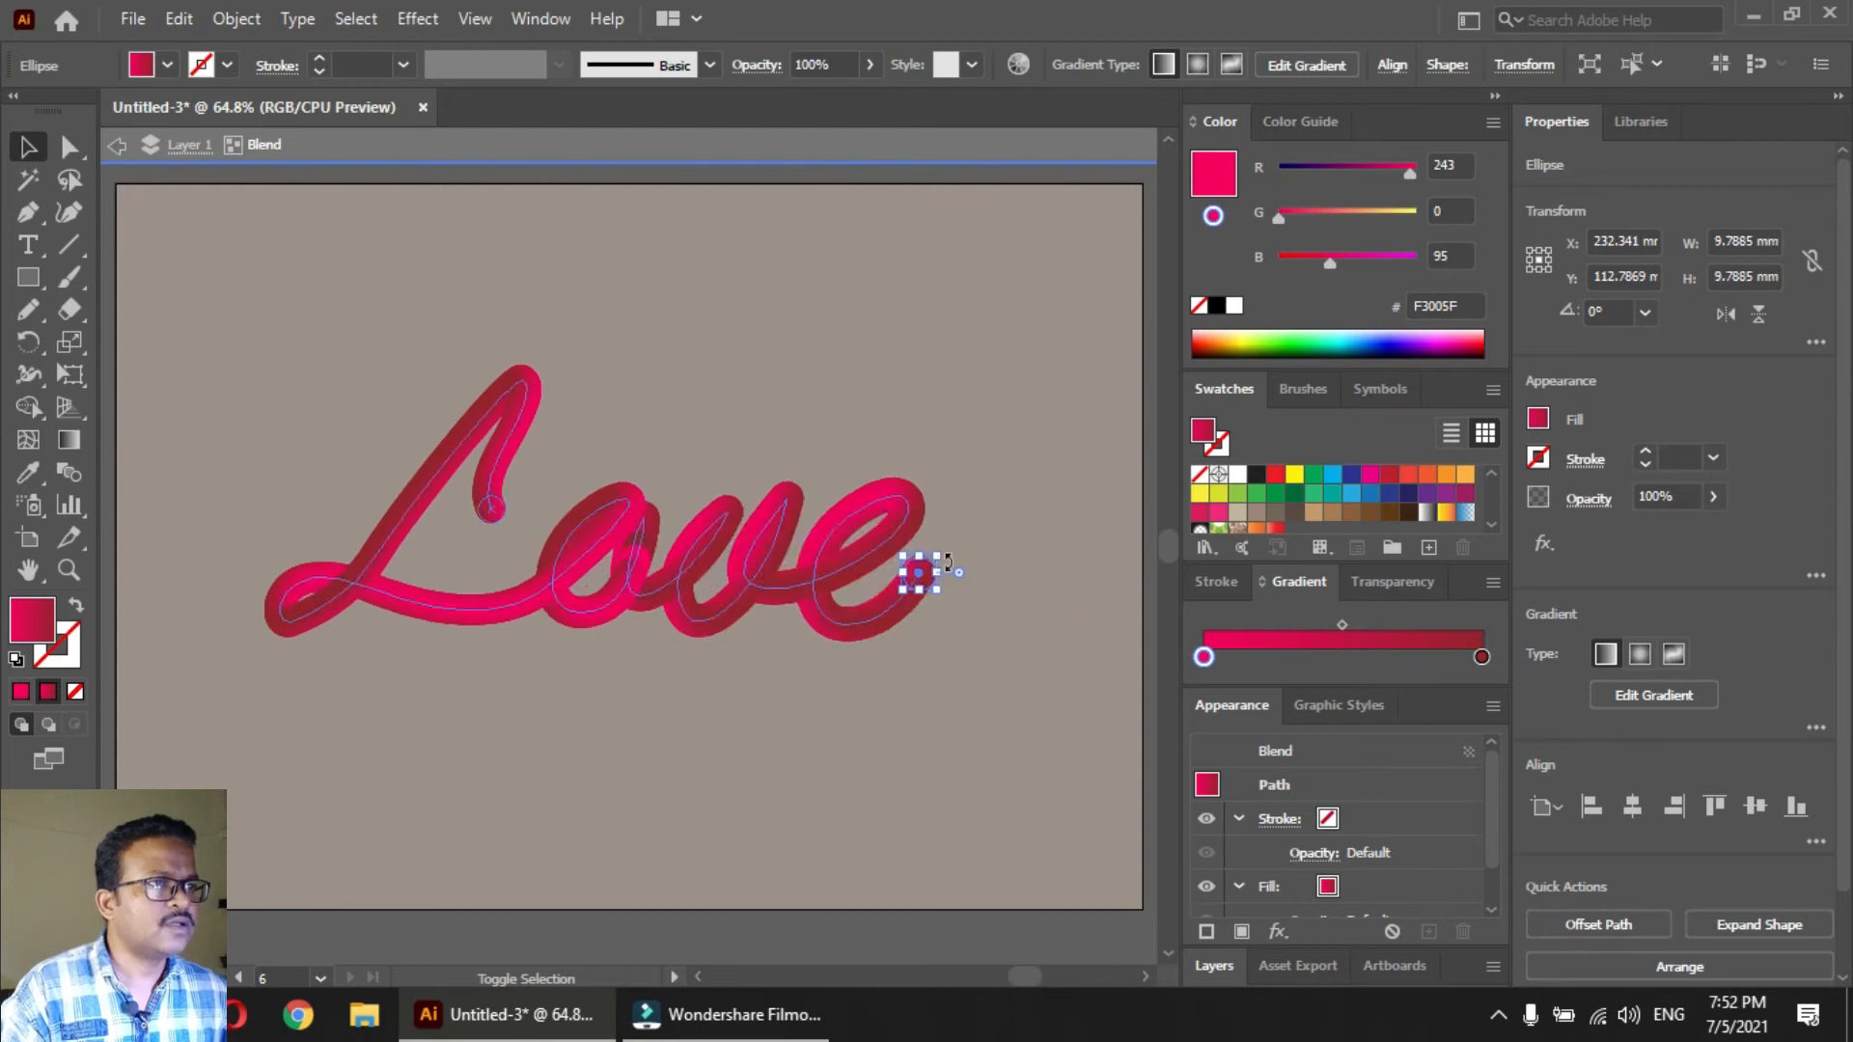
click(952, 654)
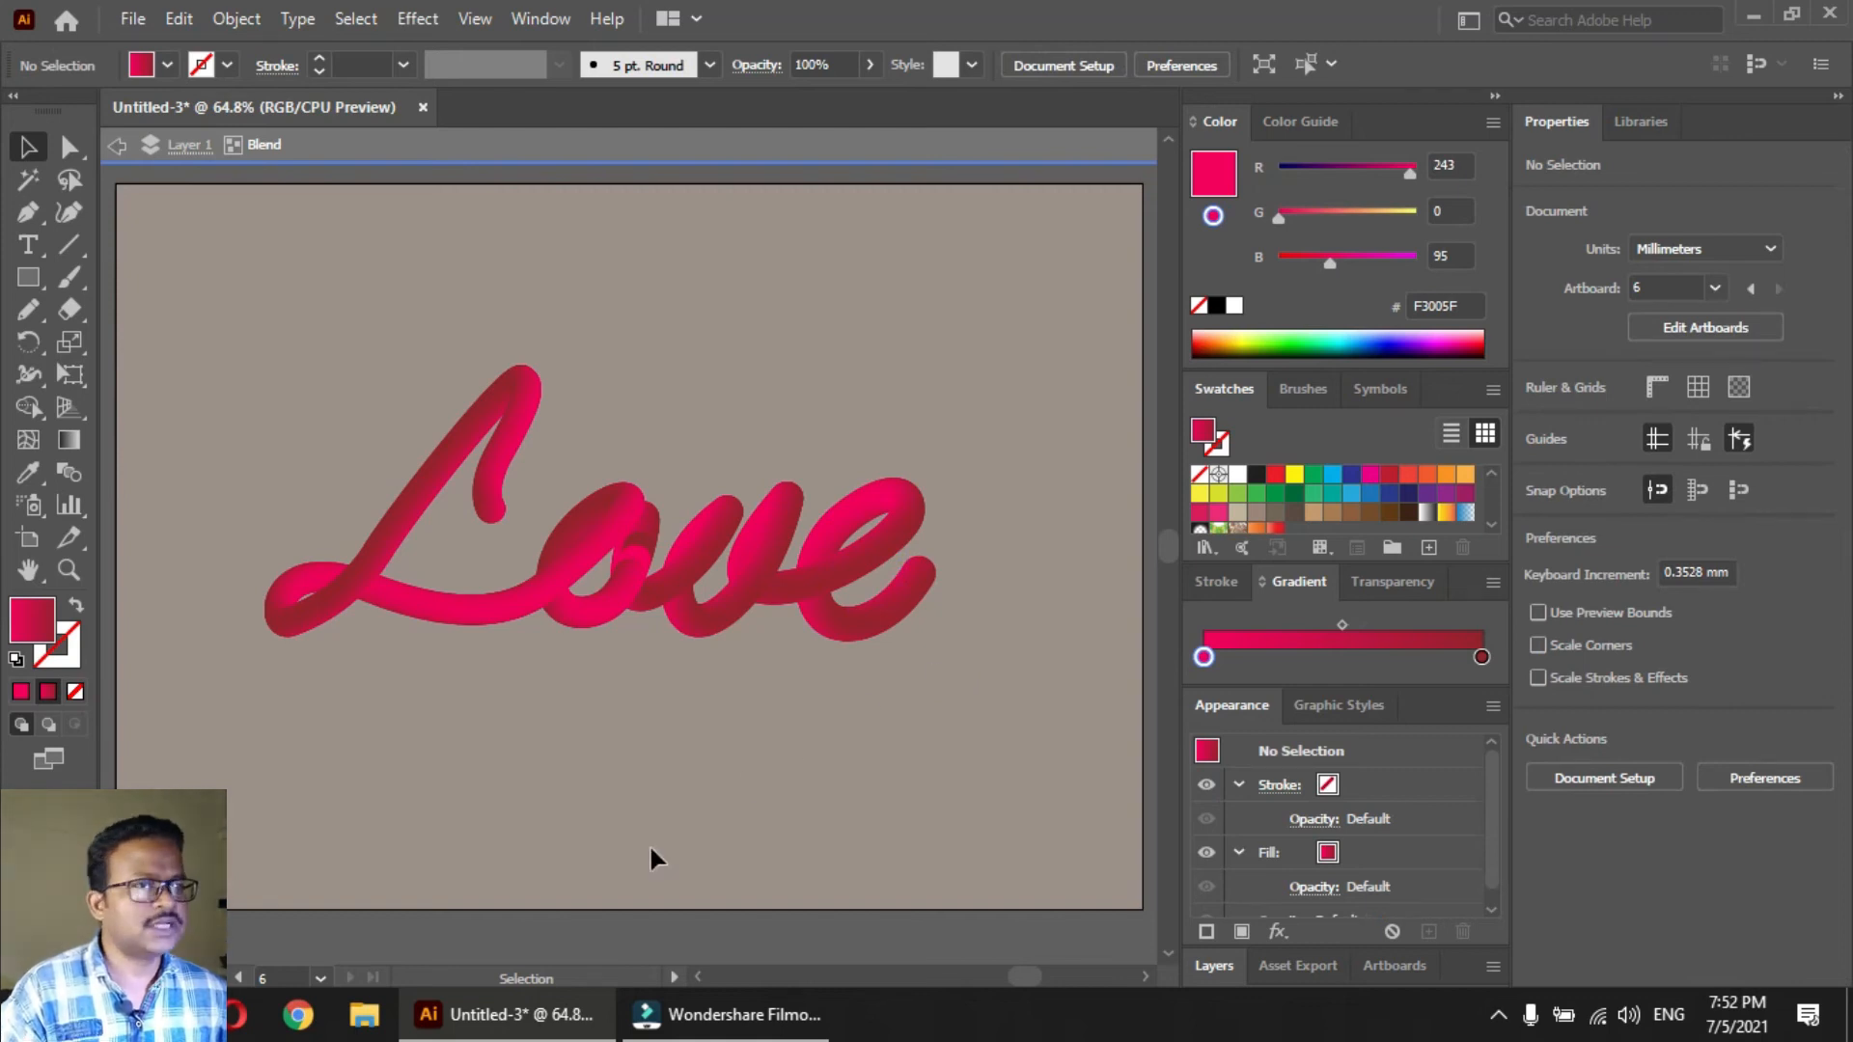
double_click(628, 932)
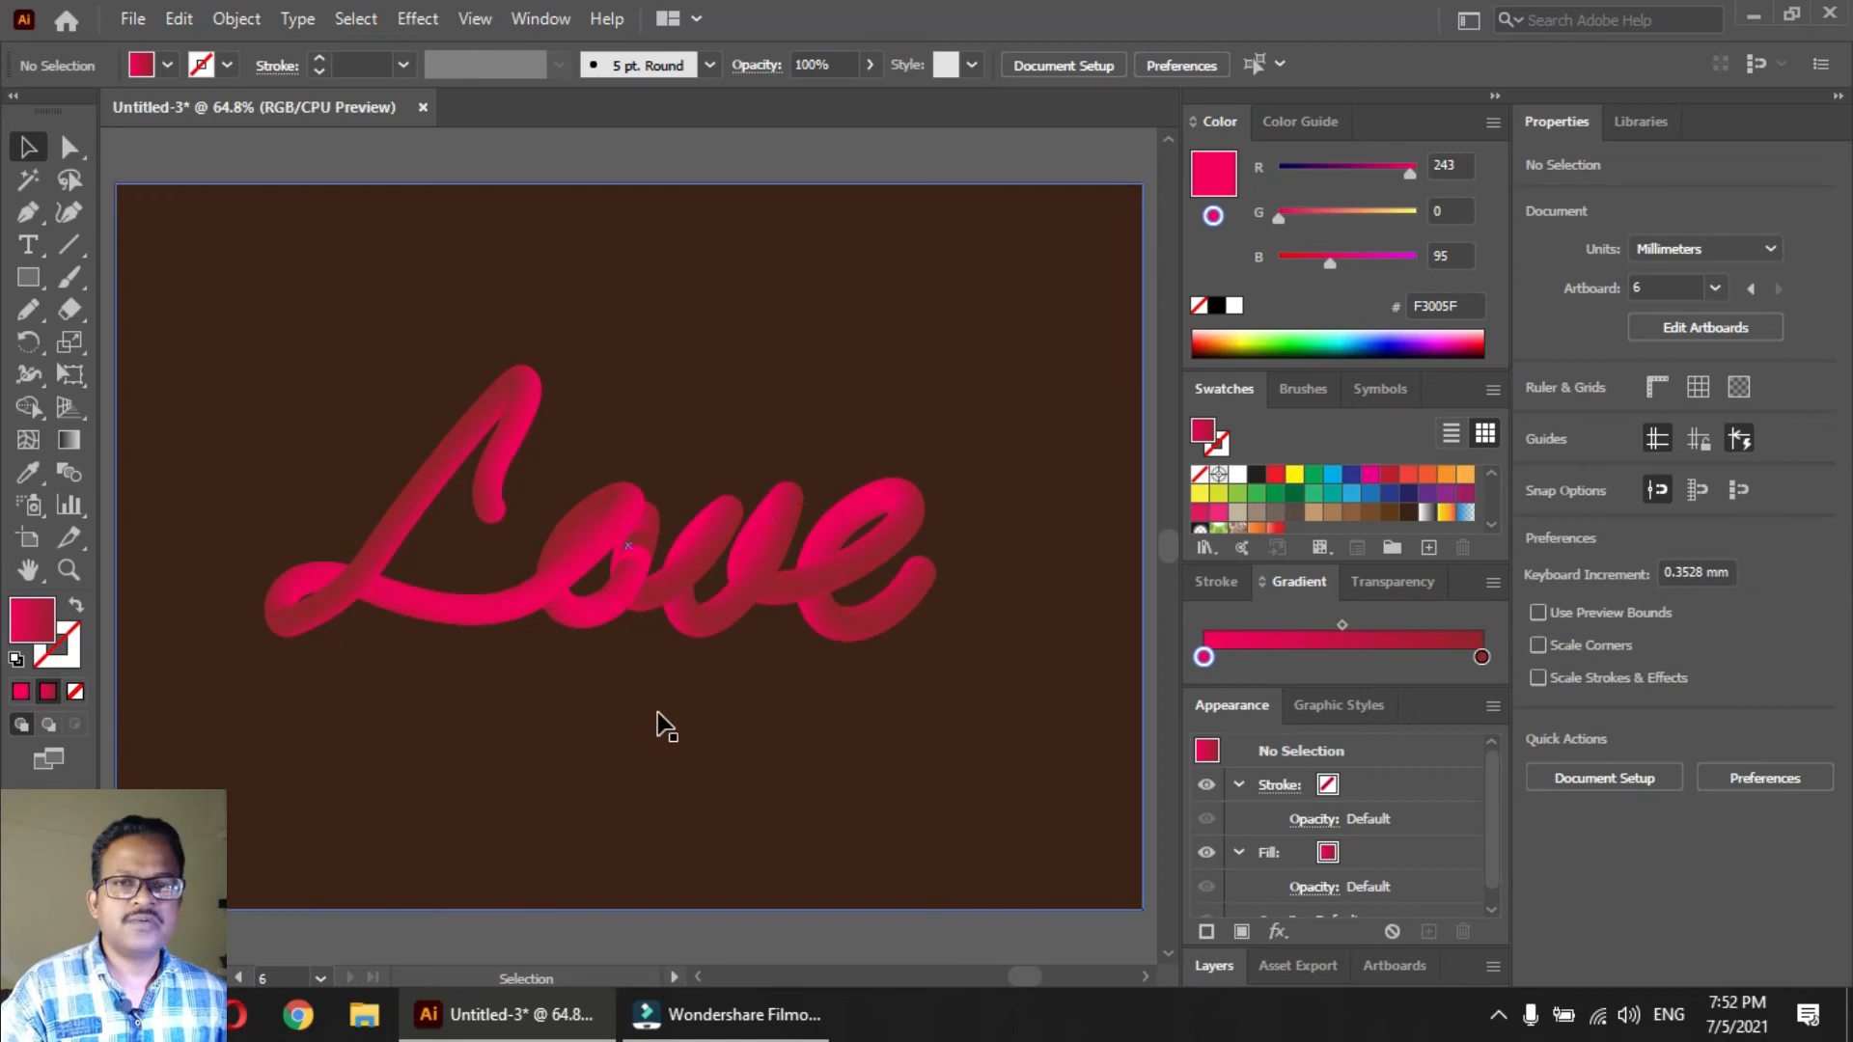
Isolate the blend and give both end circles' gradient a white stop at its start, with the pink stop moved to about 16%
click(560, 566)
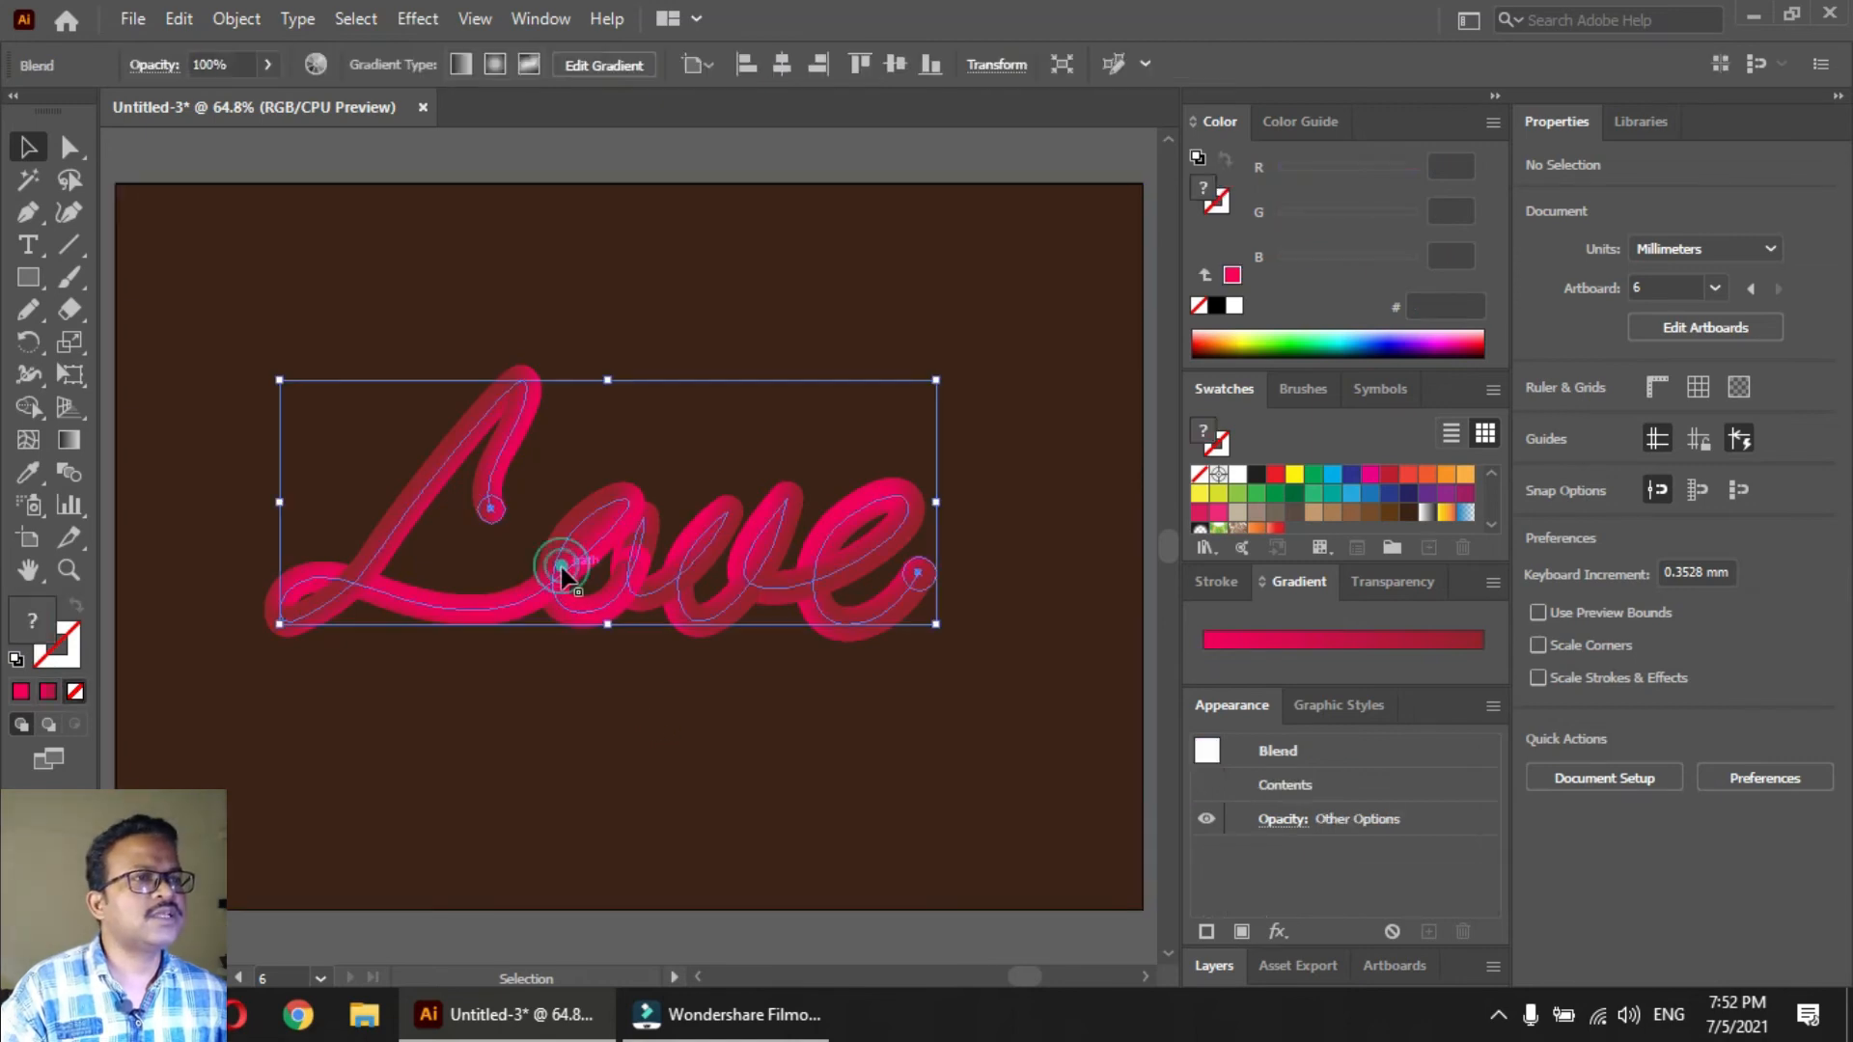
double_click(553, 579)
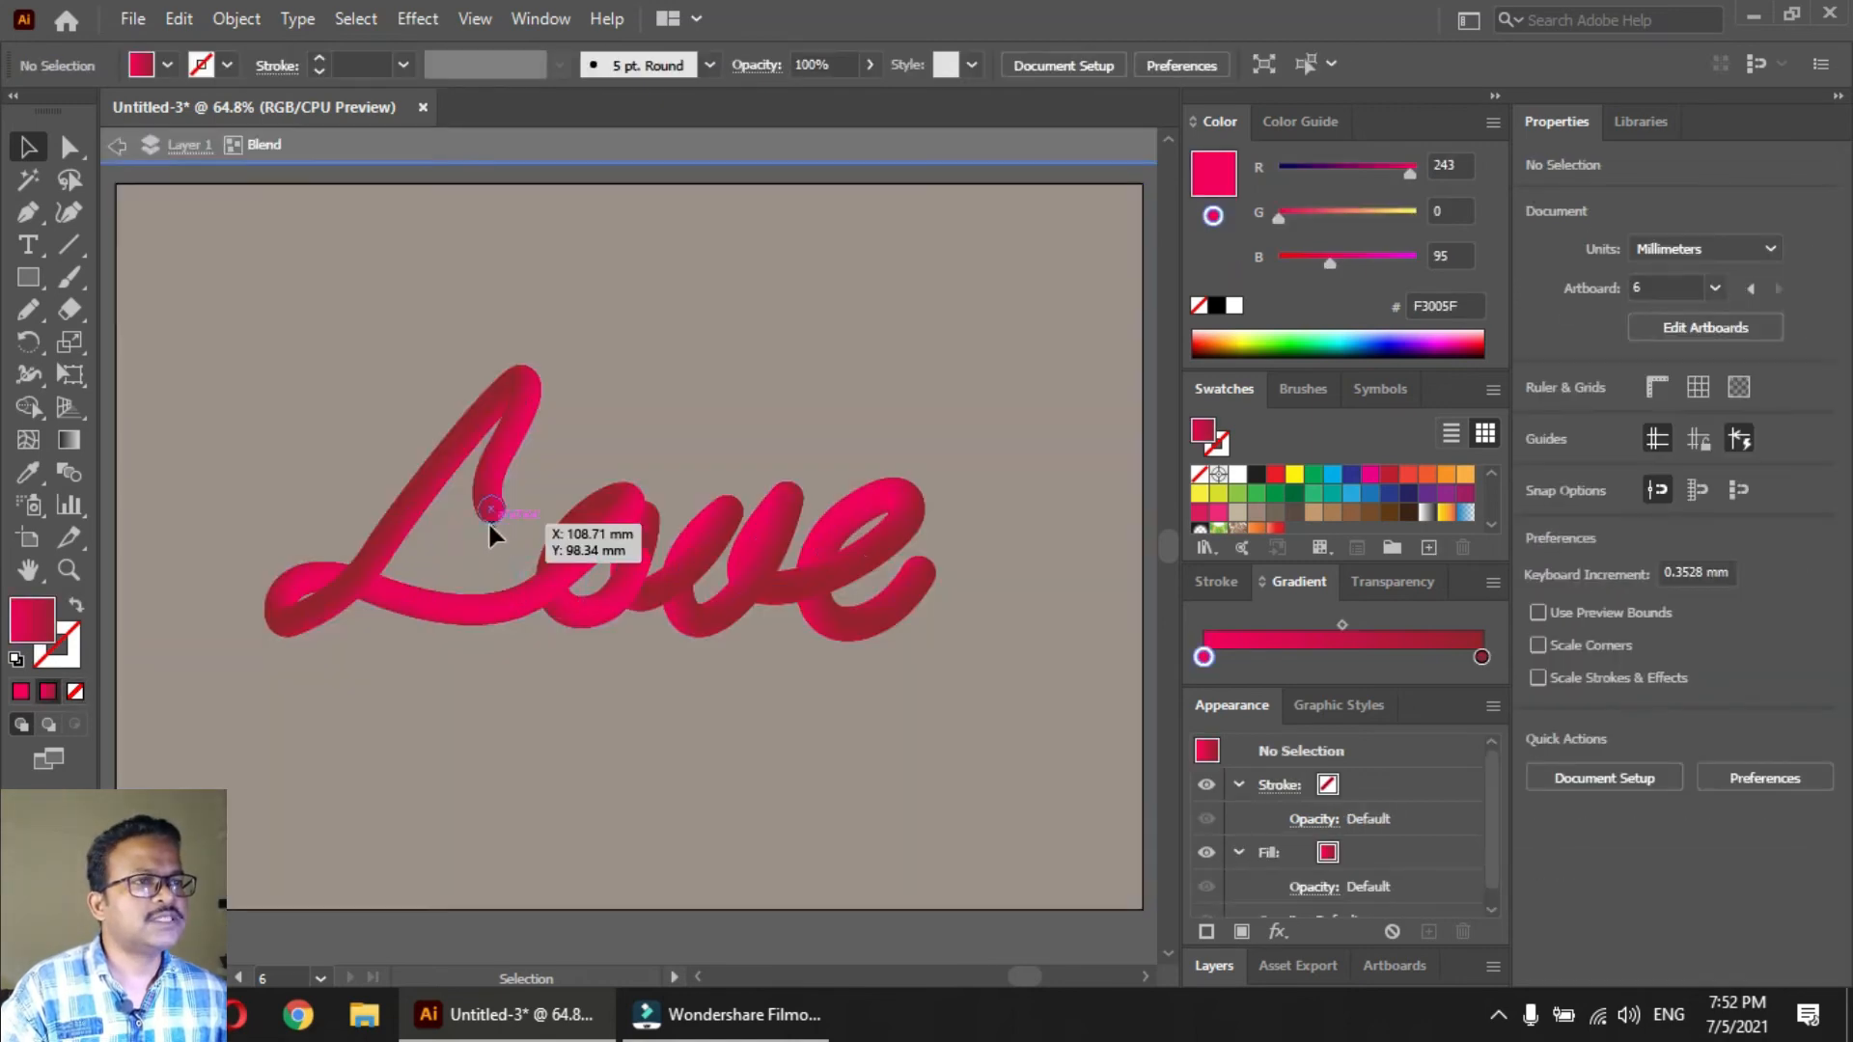
click(490, 509)
shift+click(925, 578)
key(z)
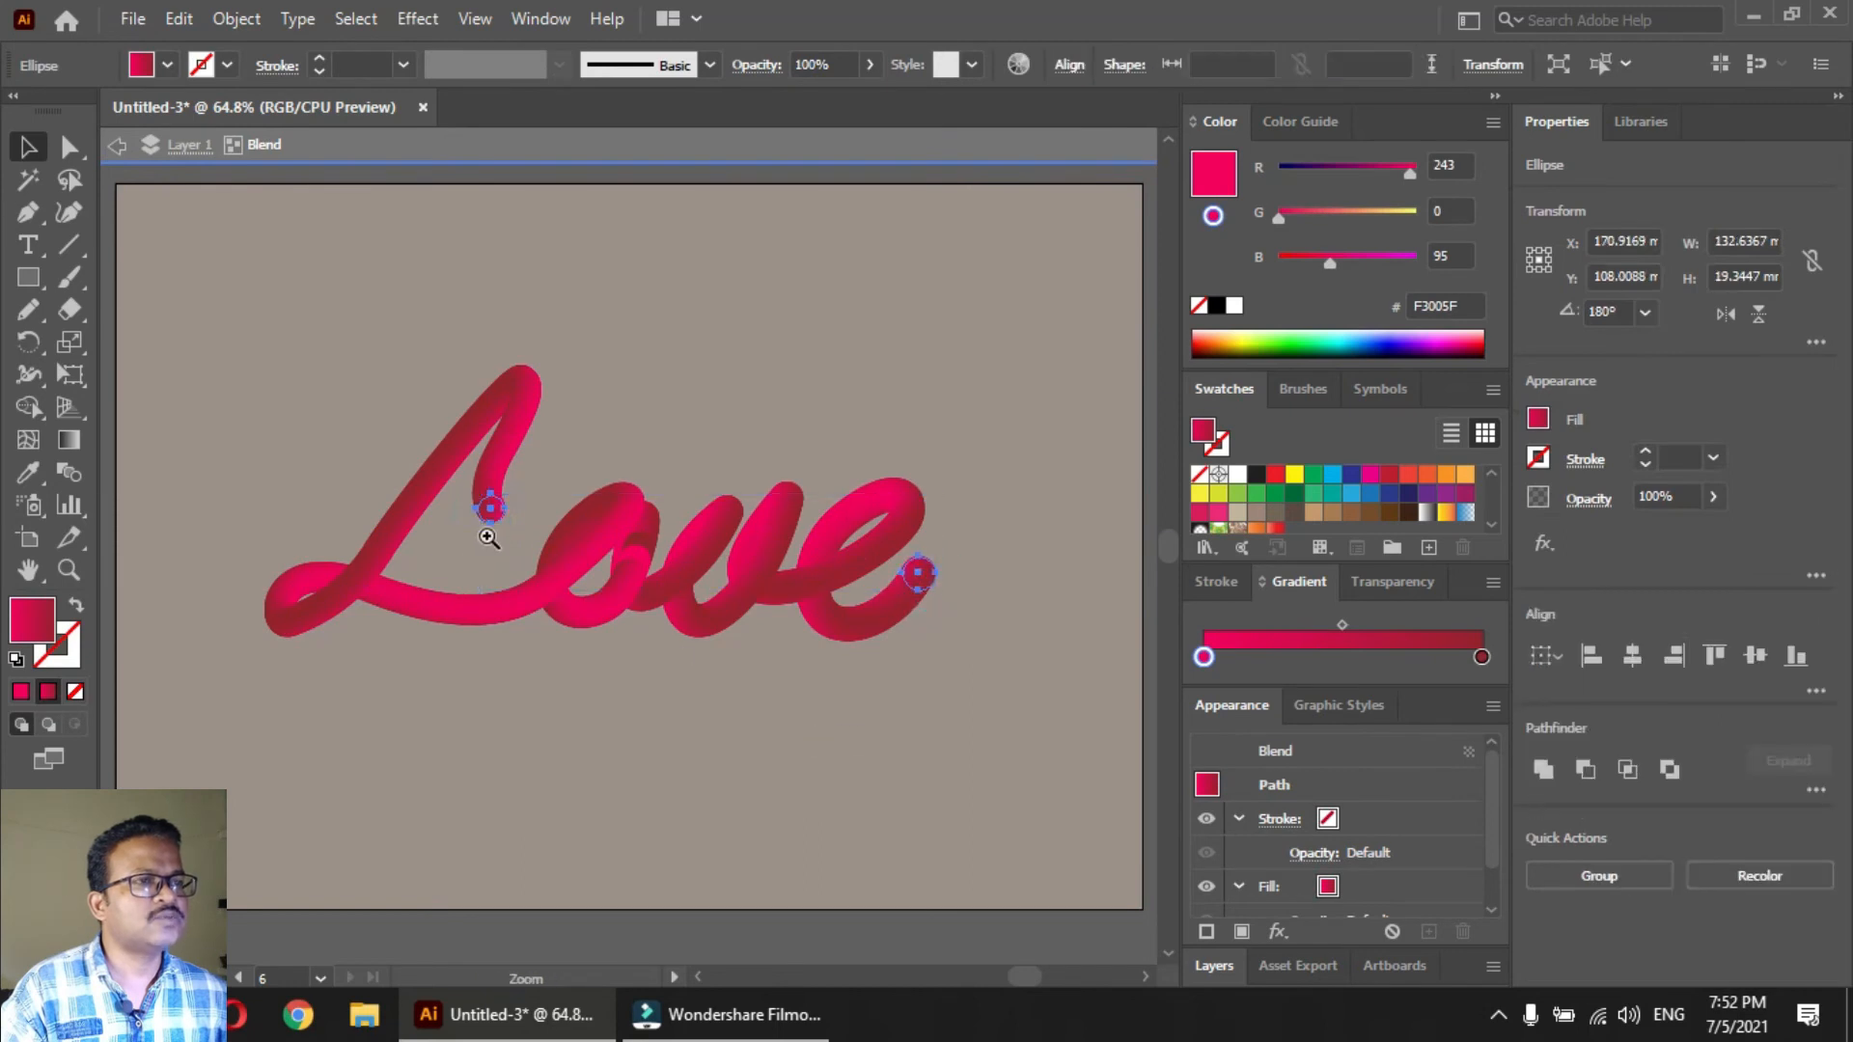
drag(453, 403, 1015, 755)
drag(310, 402, 388, 587)
key(v)
mouse_move(1206, 659)
mouse_down()
mouse_move(1236, 660)
mouse_move(1202, 658)
mouse_up()
click(1212, 659)
drag(1238, 476, 1204, 659)
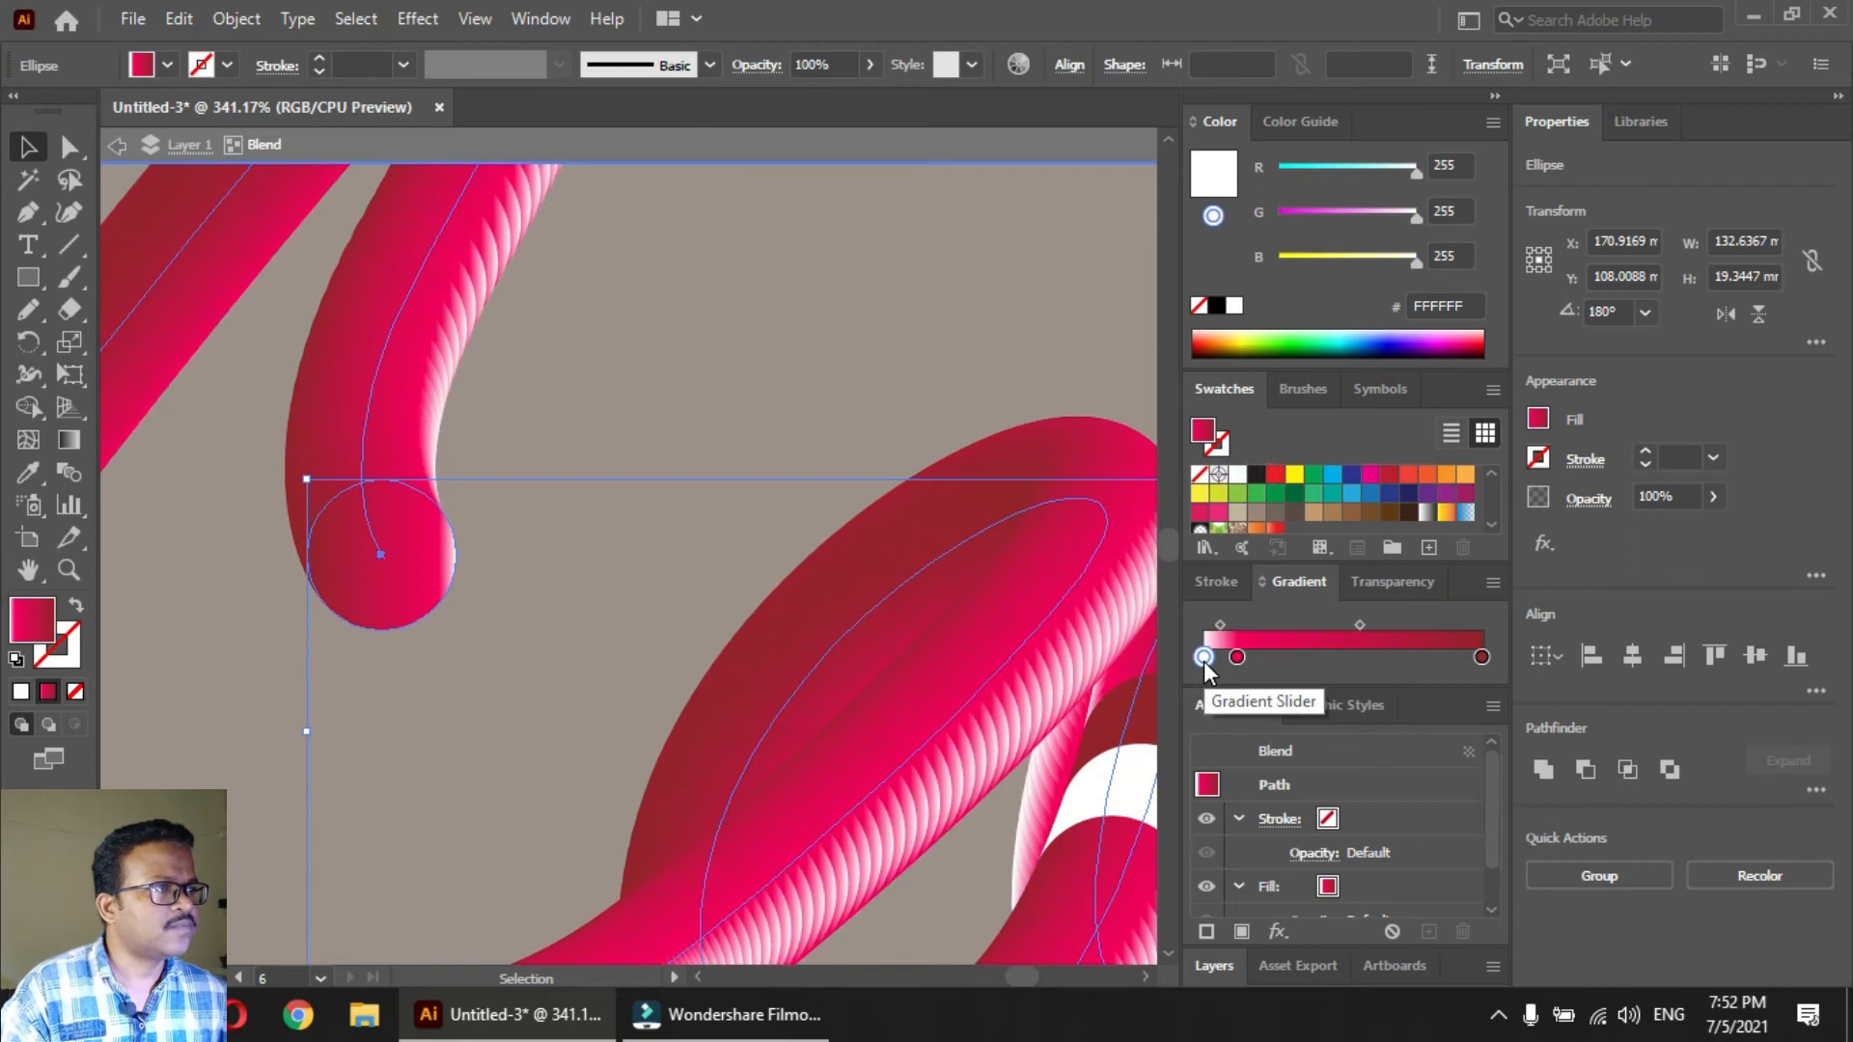
drag(1236, 662, 1251, 663)
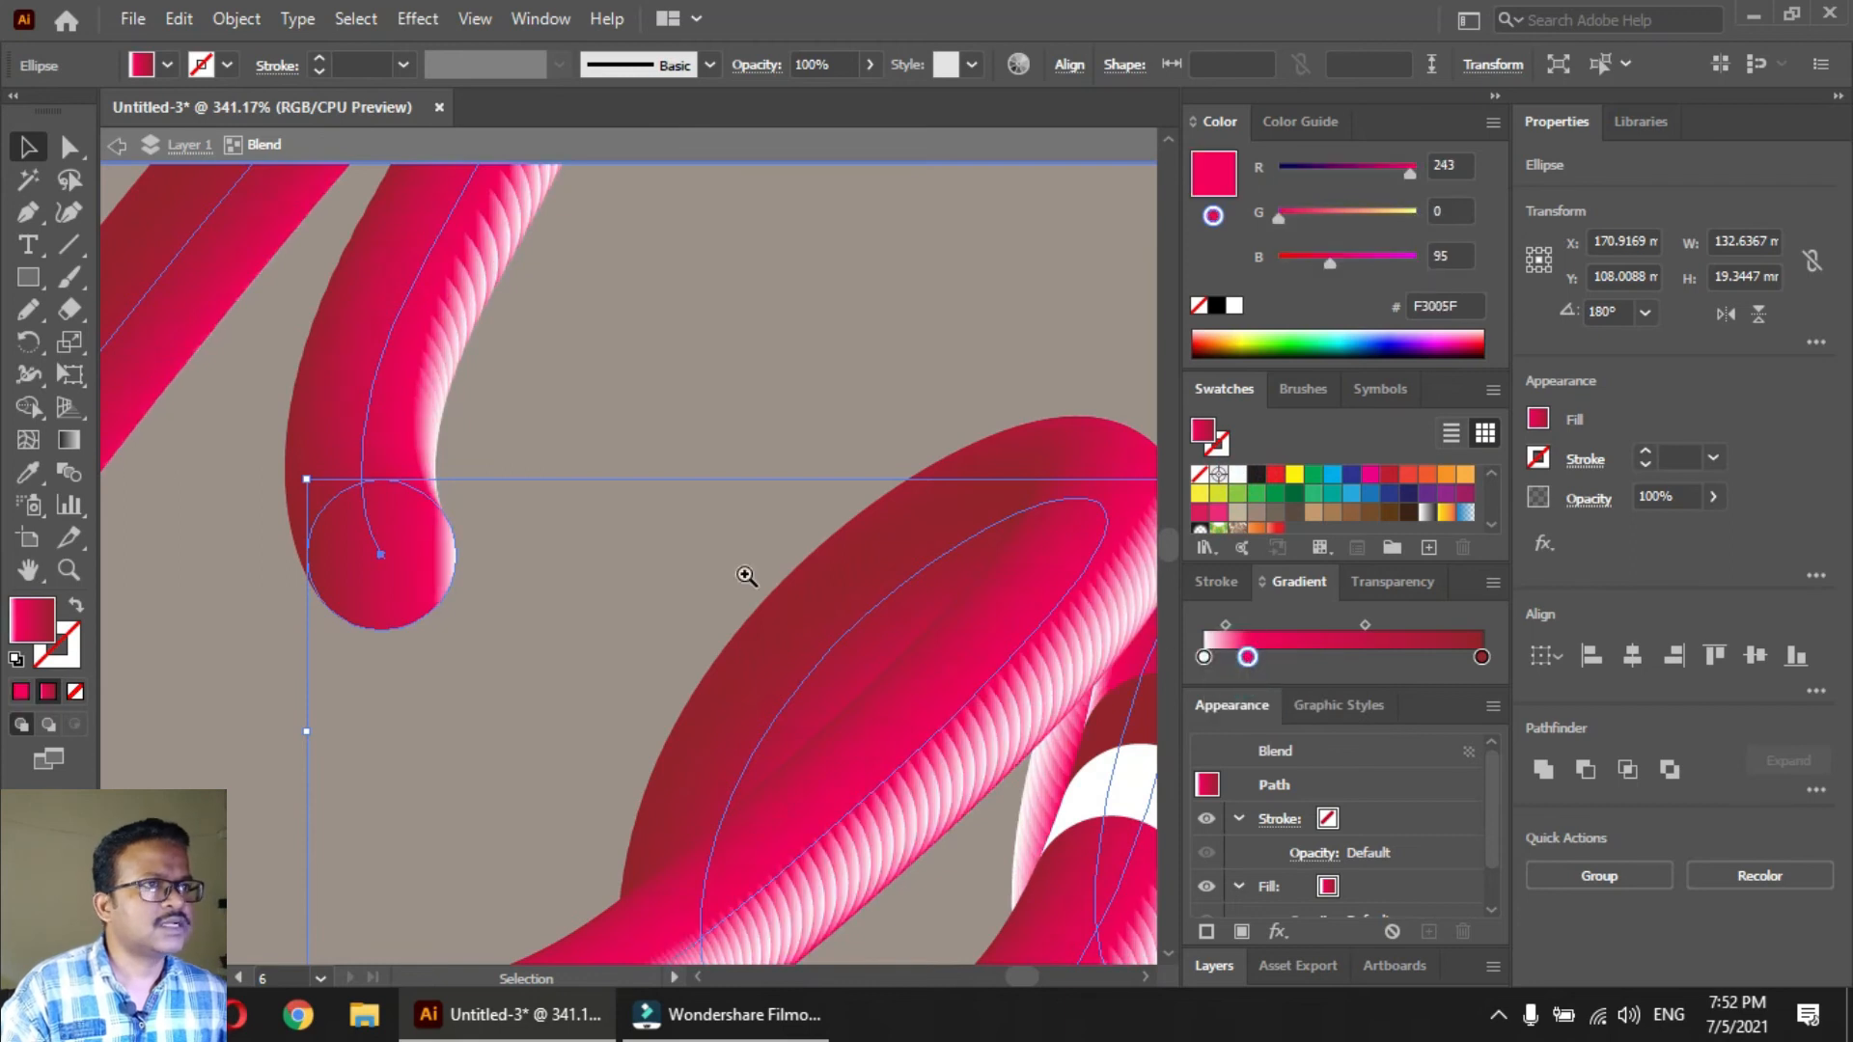
Change the gradient of both circles to radial and reverse its colours
ctrl+alt+click(613, 548)
ctrl+alt+click(614, 548)
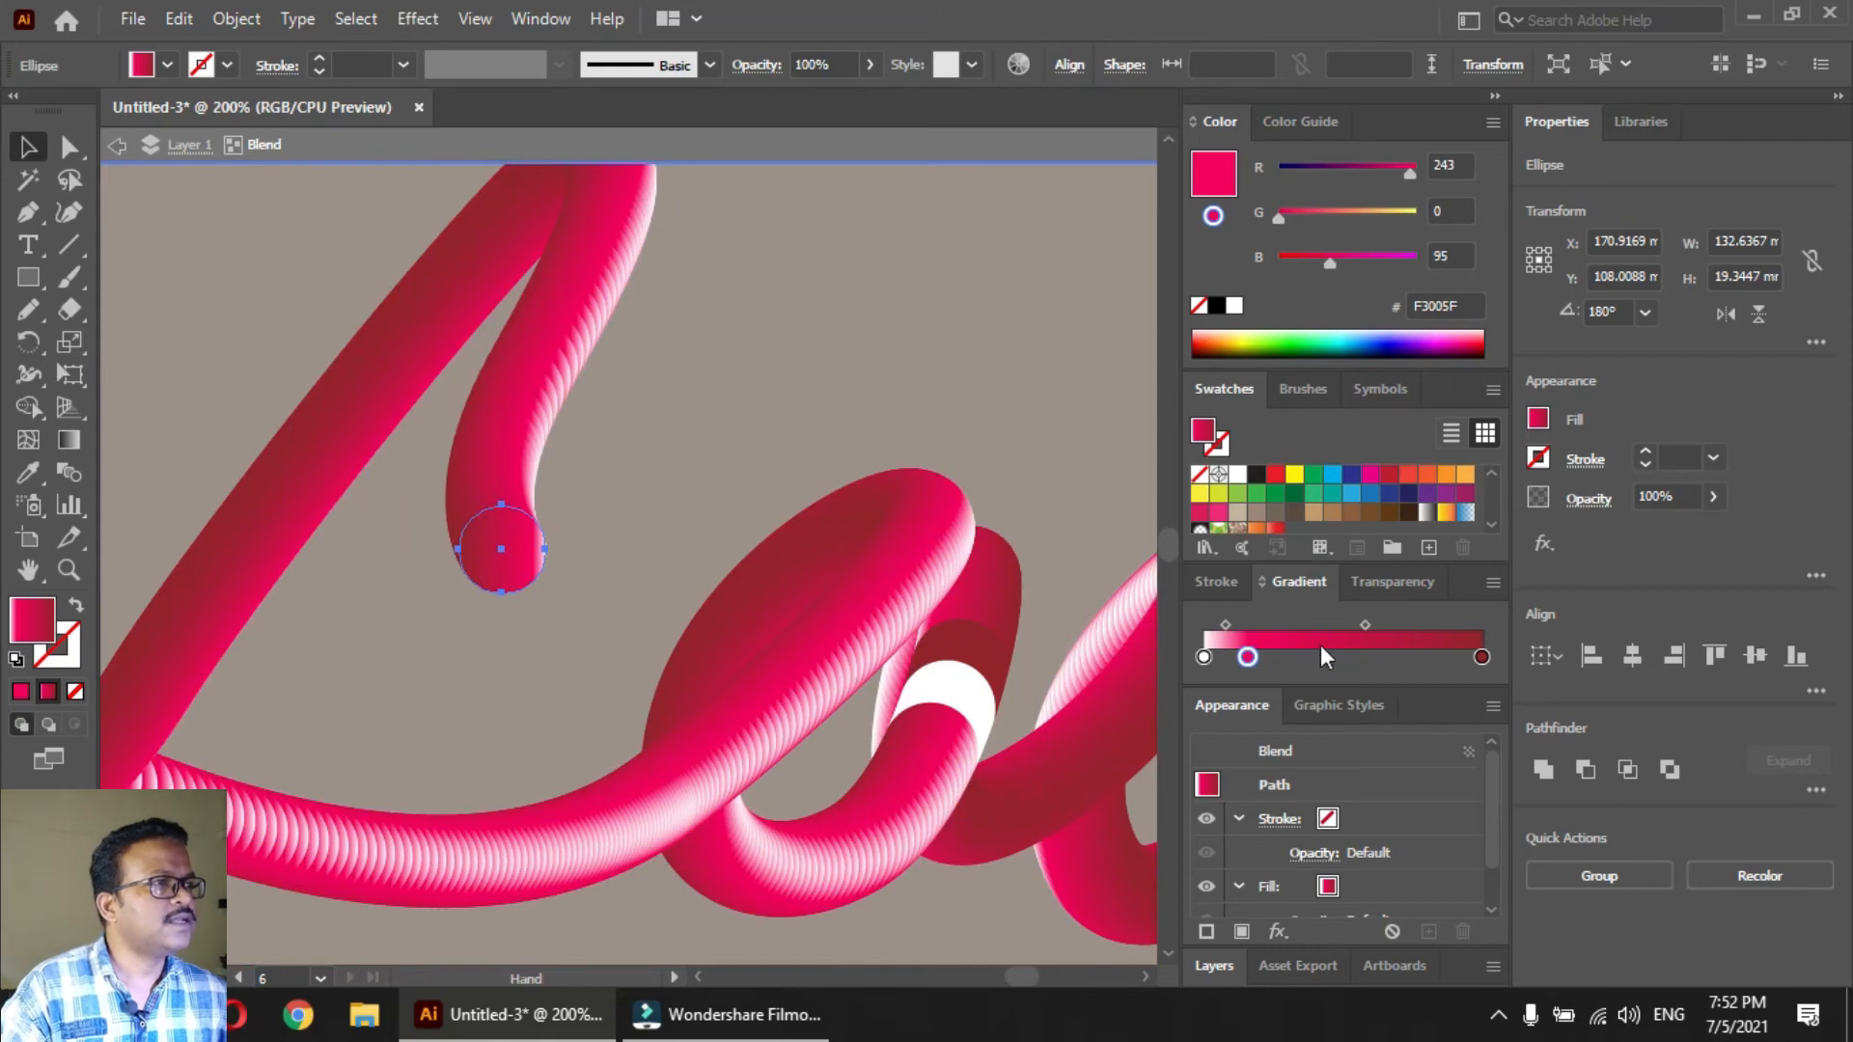
click(1322, 714)
click(1229, 714)
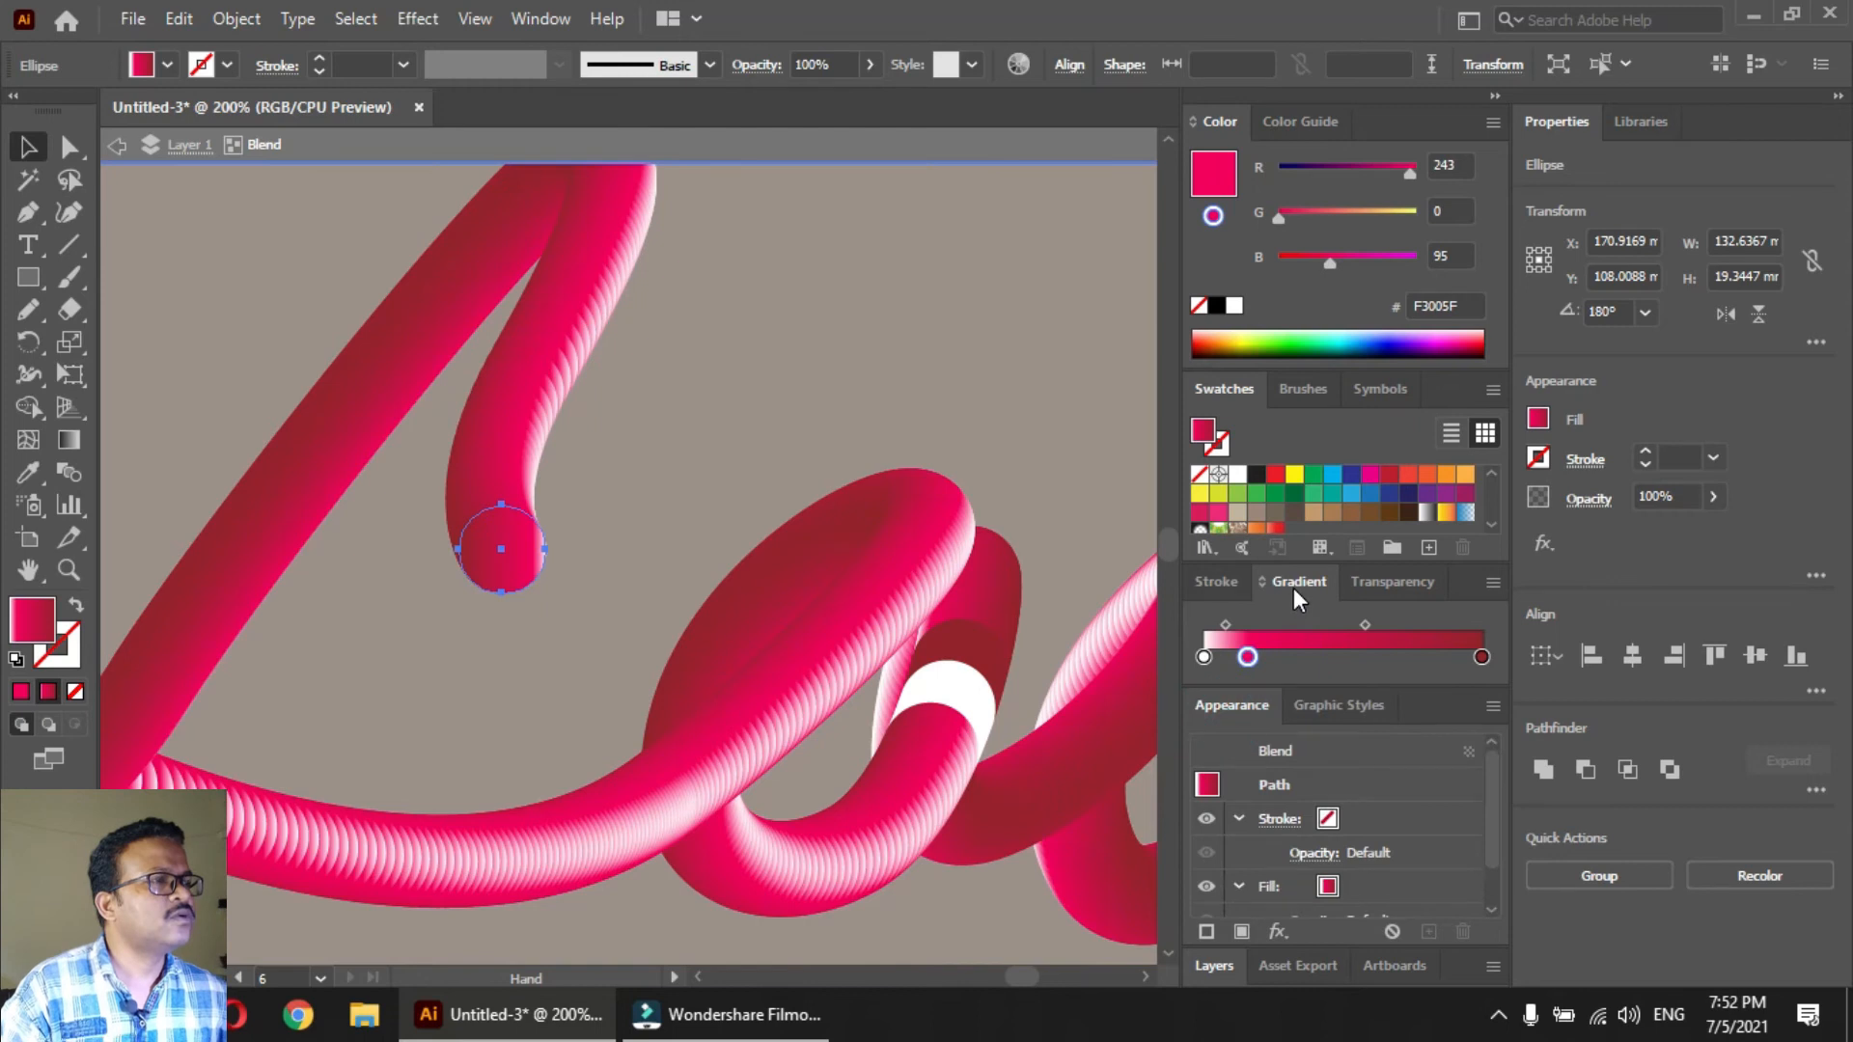
click(1293, 587)
click(1251, 622)
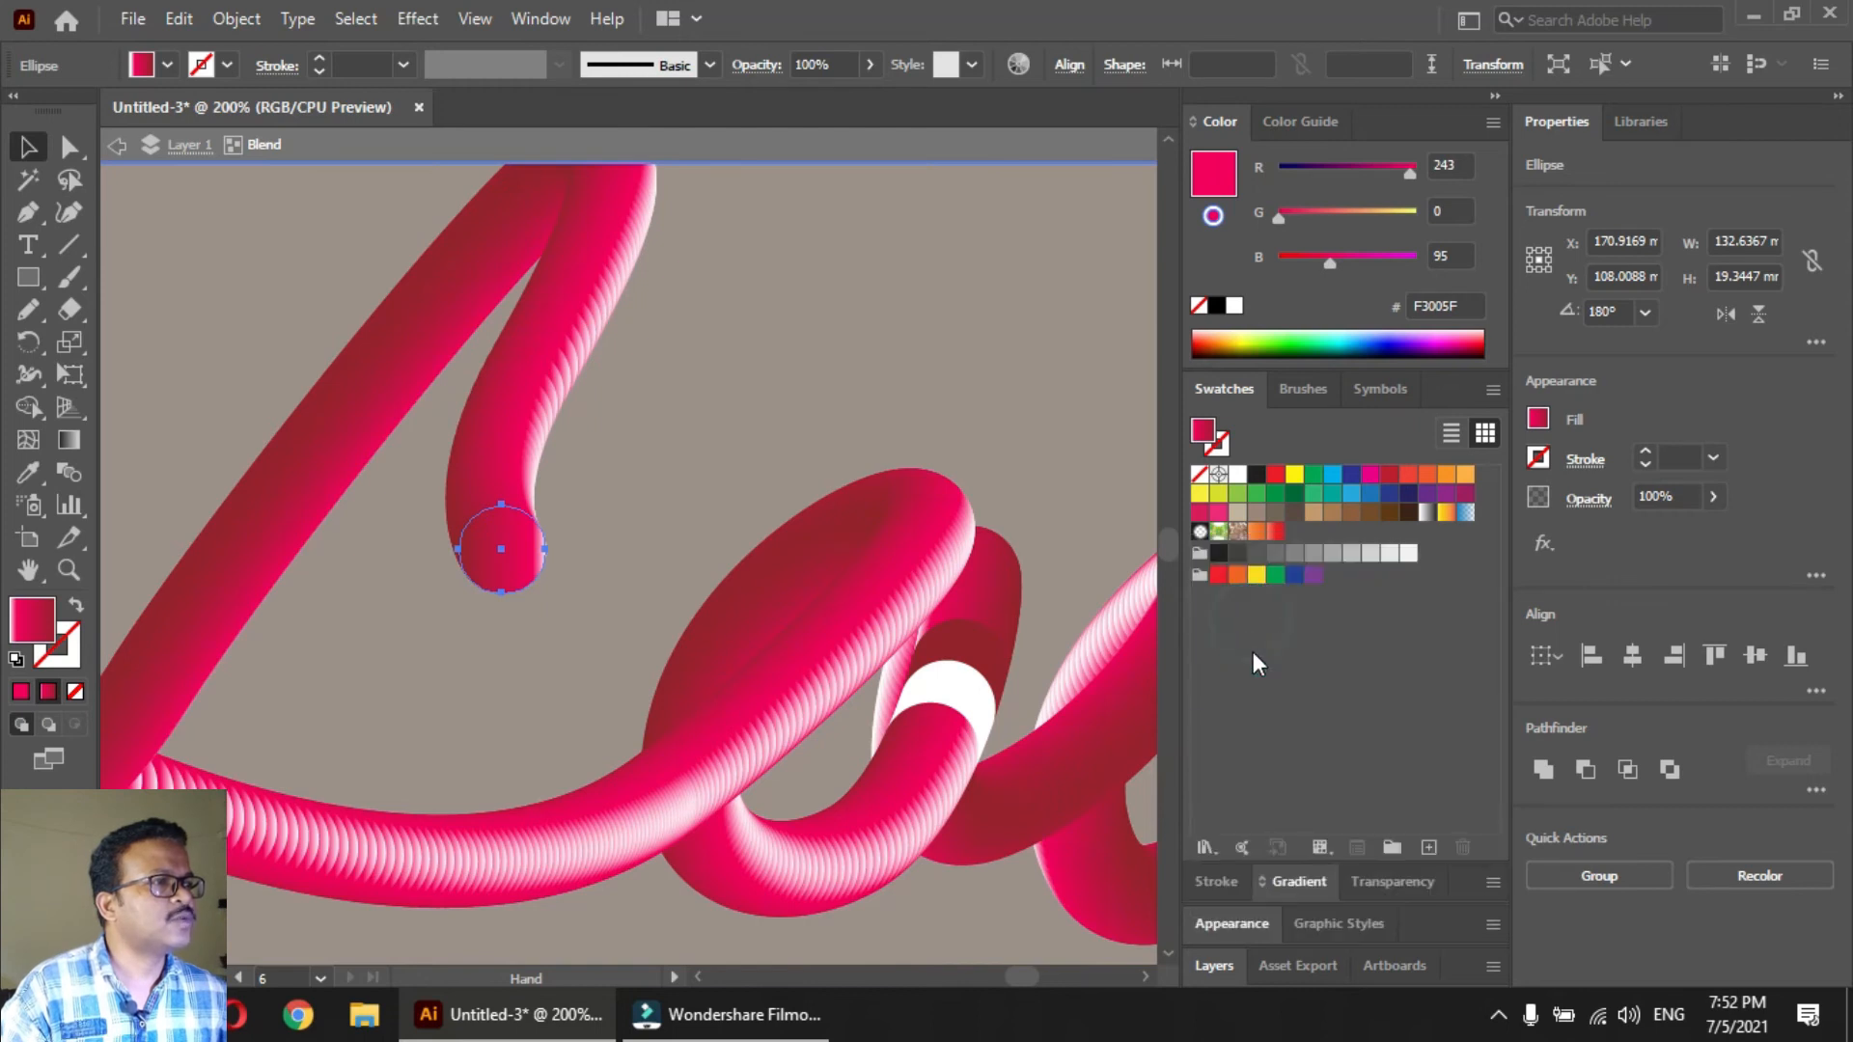
click(1291, 884)
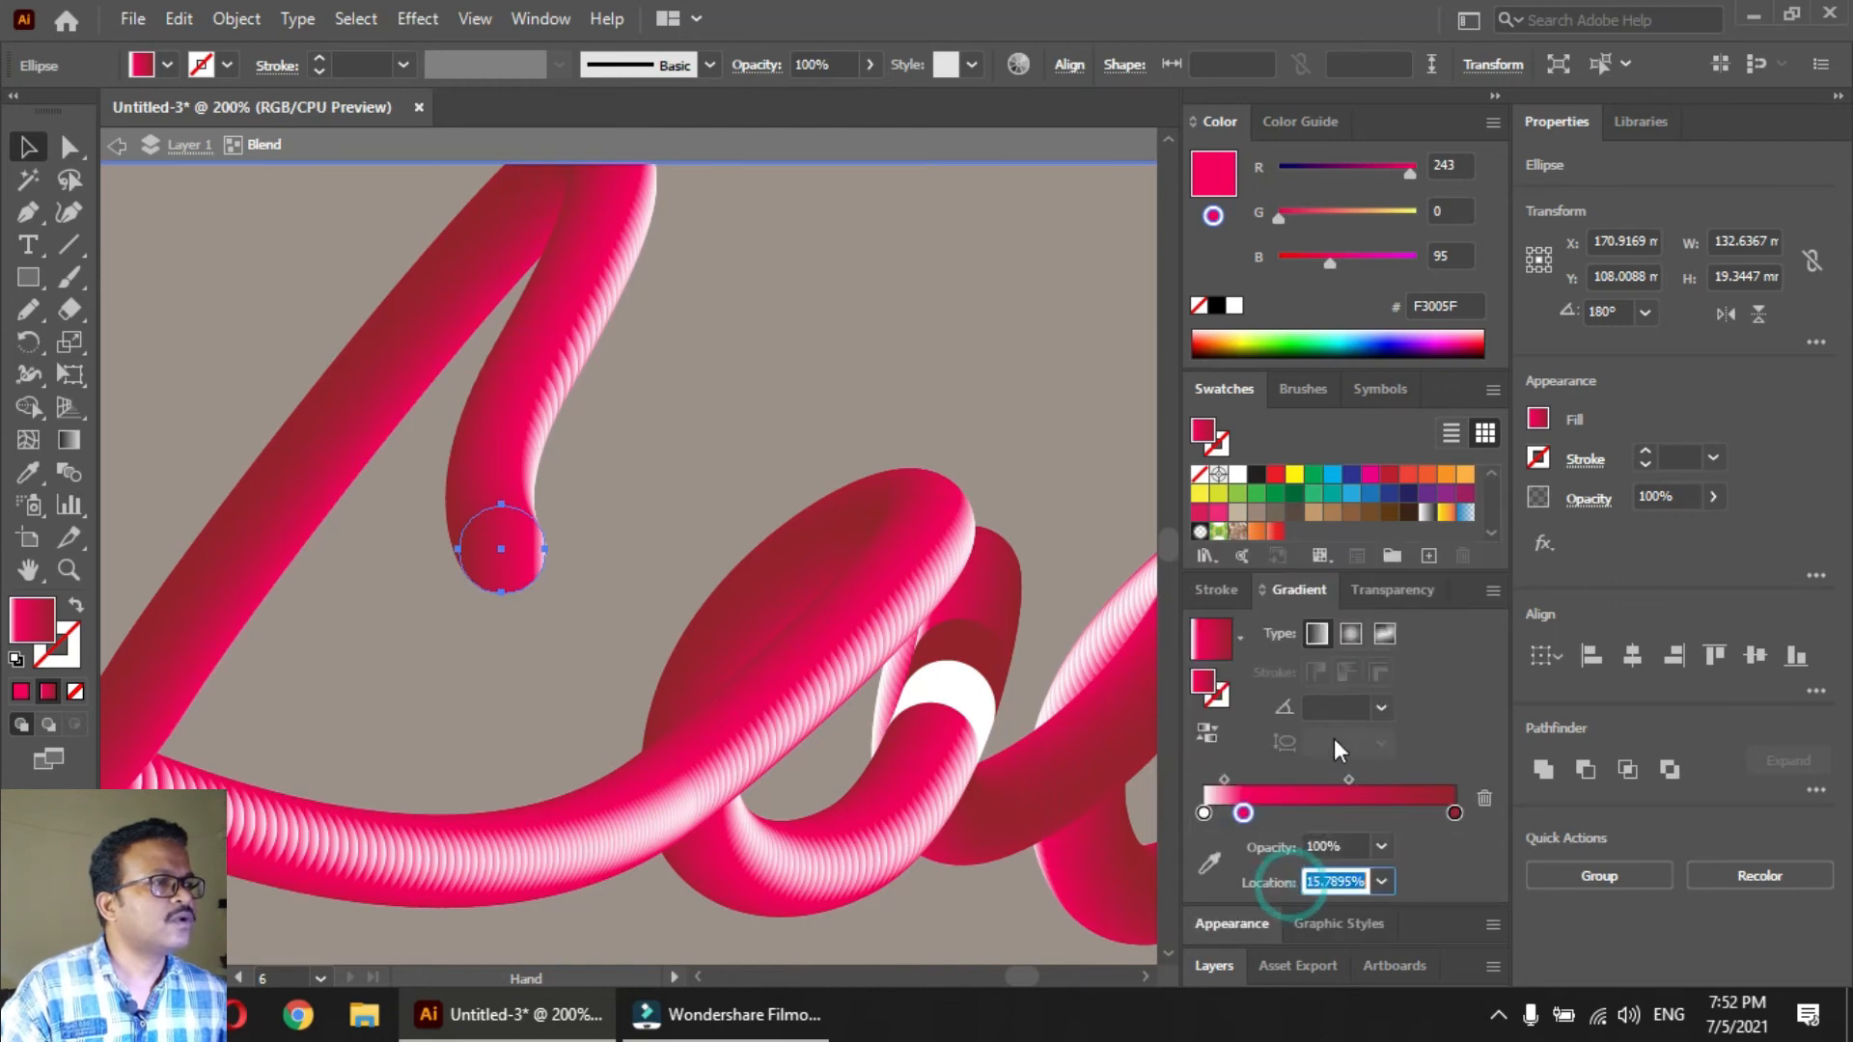
click(1351, 635)
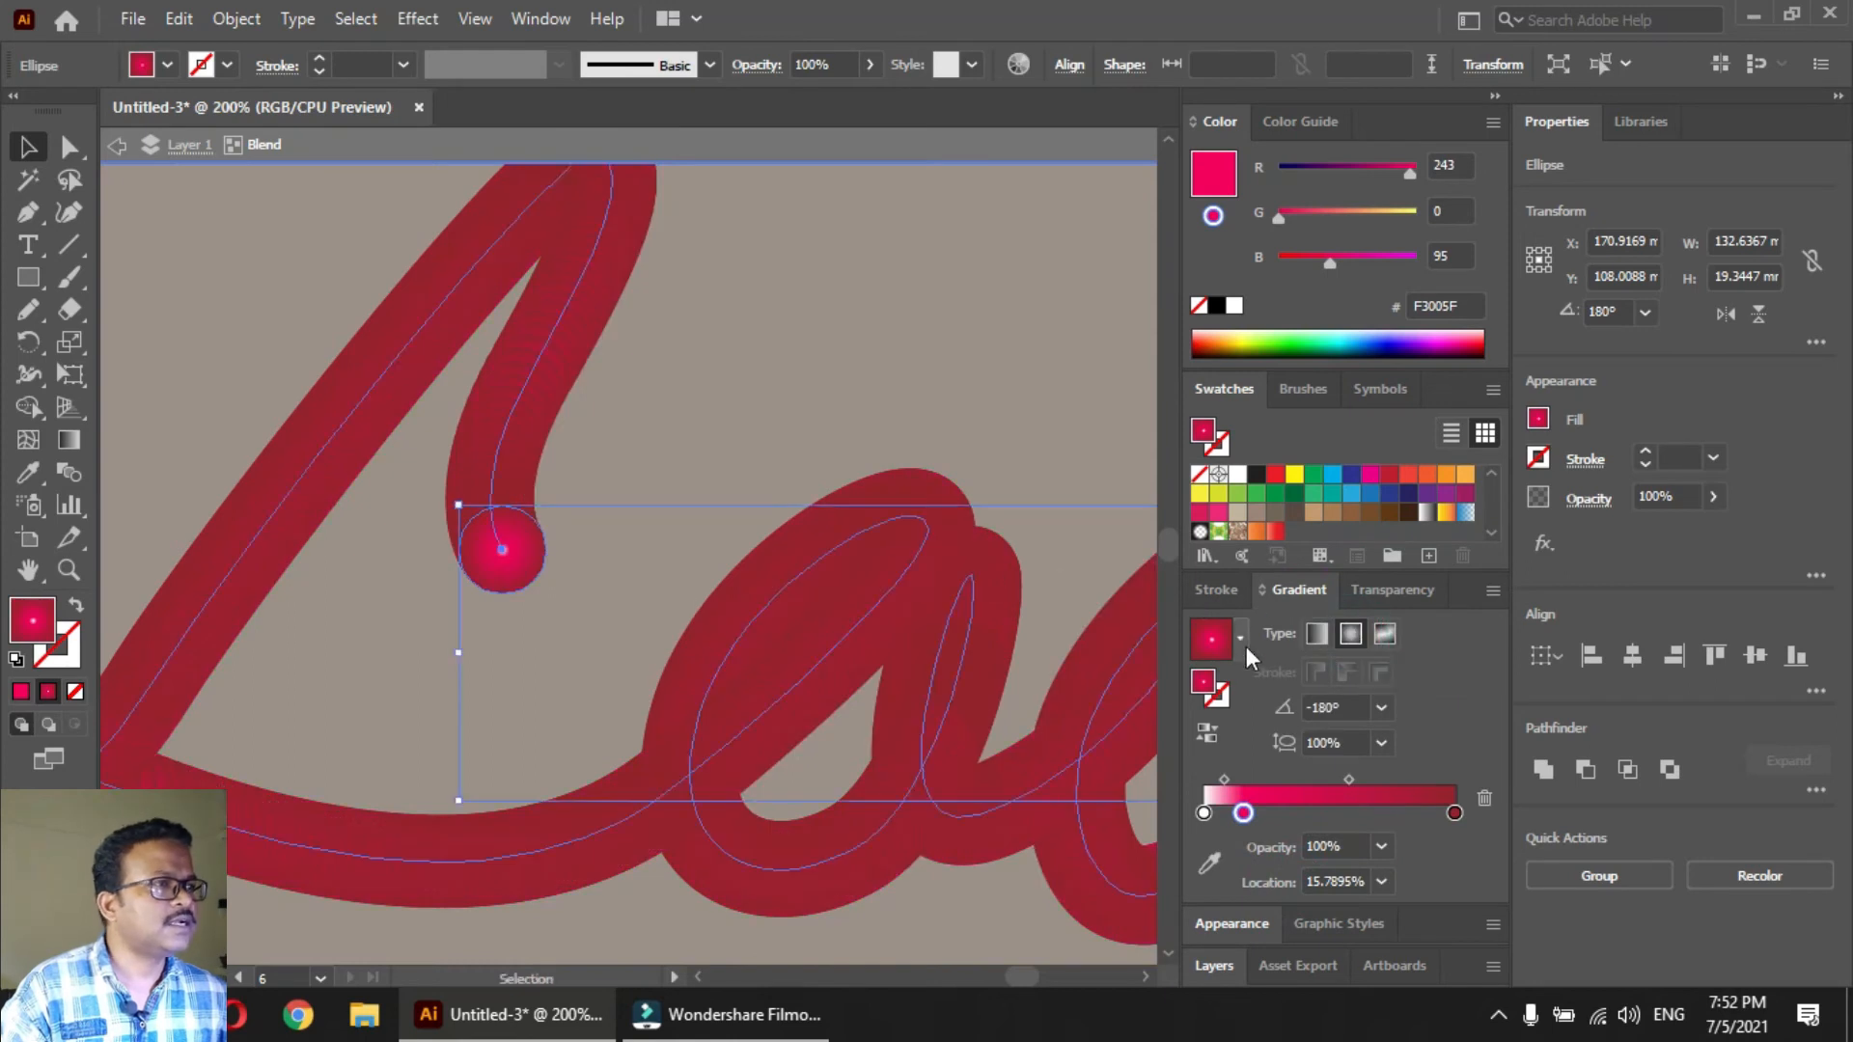
click(1207, 735)
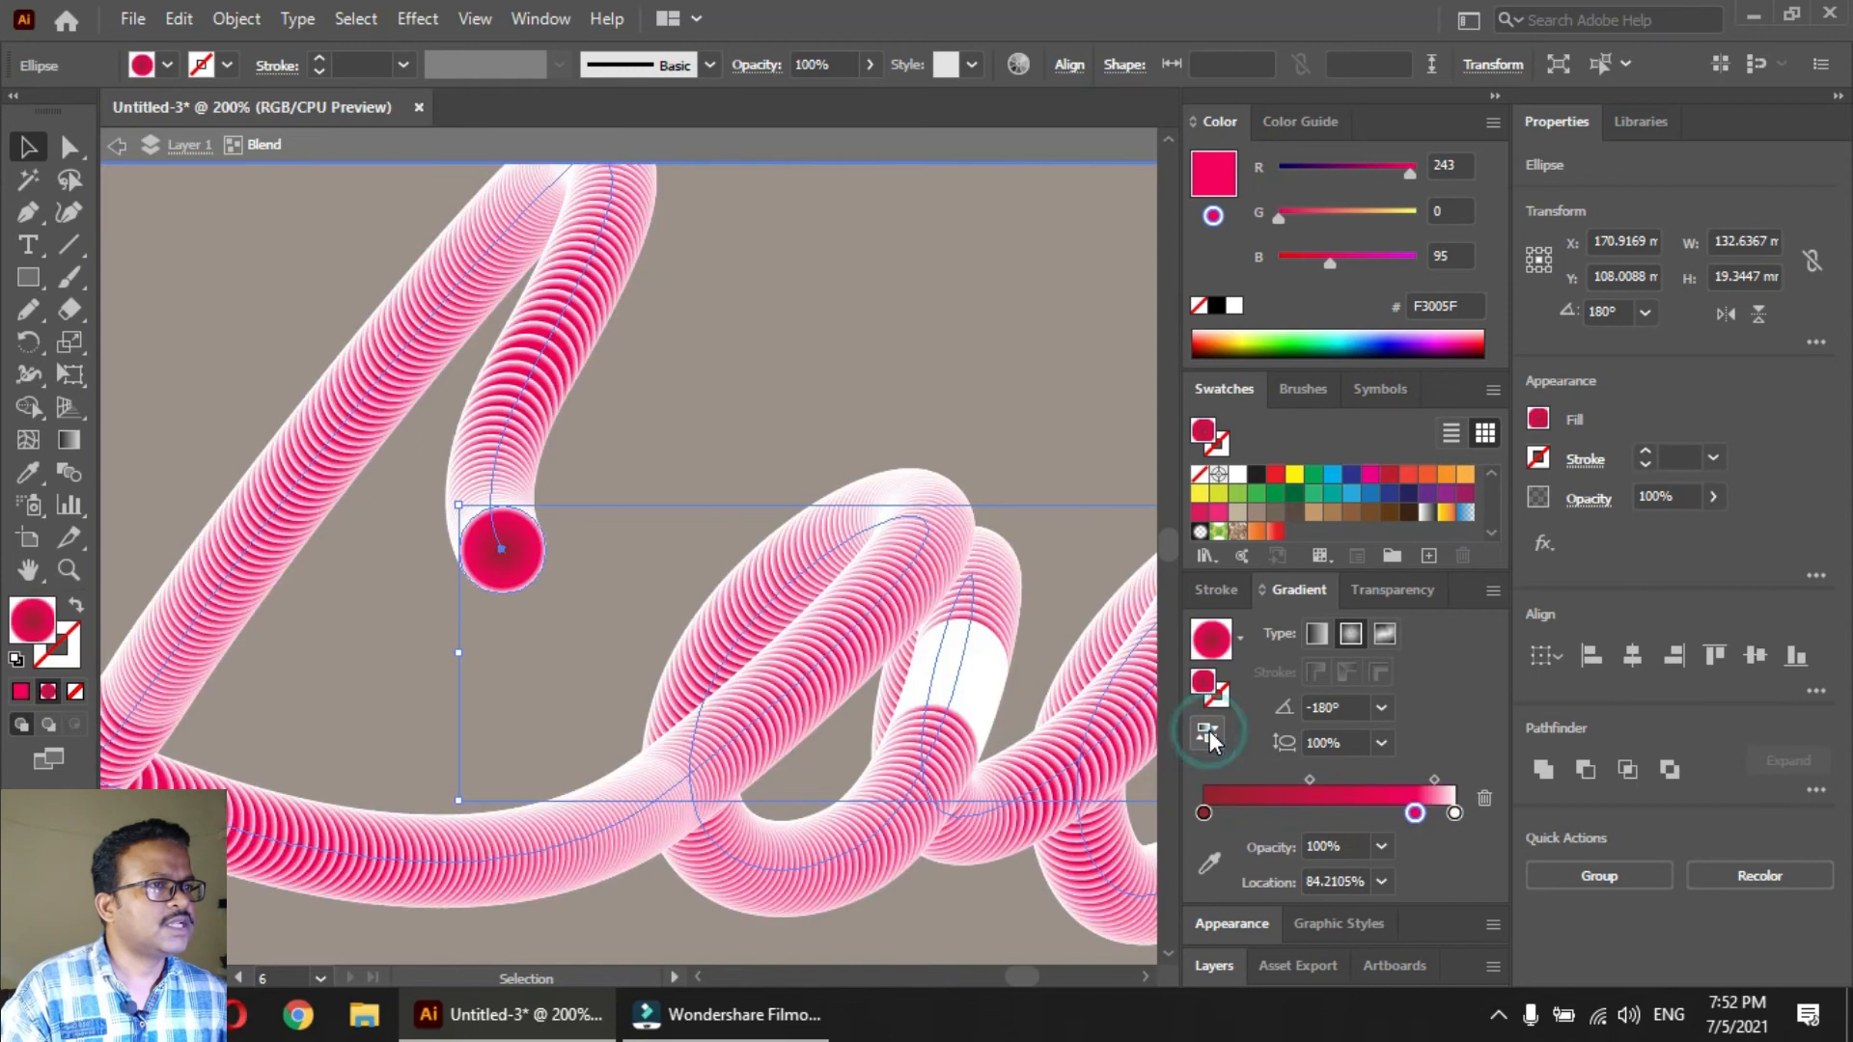
Apply a Zig Zag effect with fine, absolute-sized corner ridges to both end circles of the blend
drag(414, 502, 611, 620)
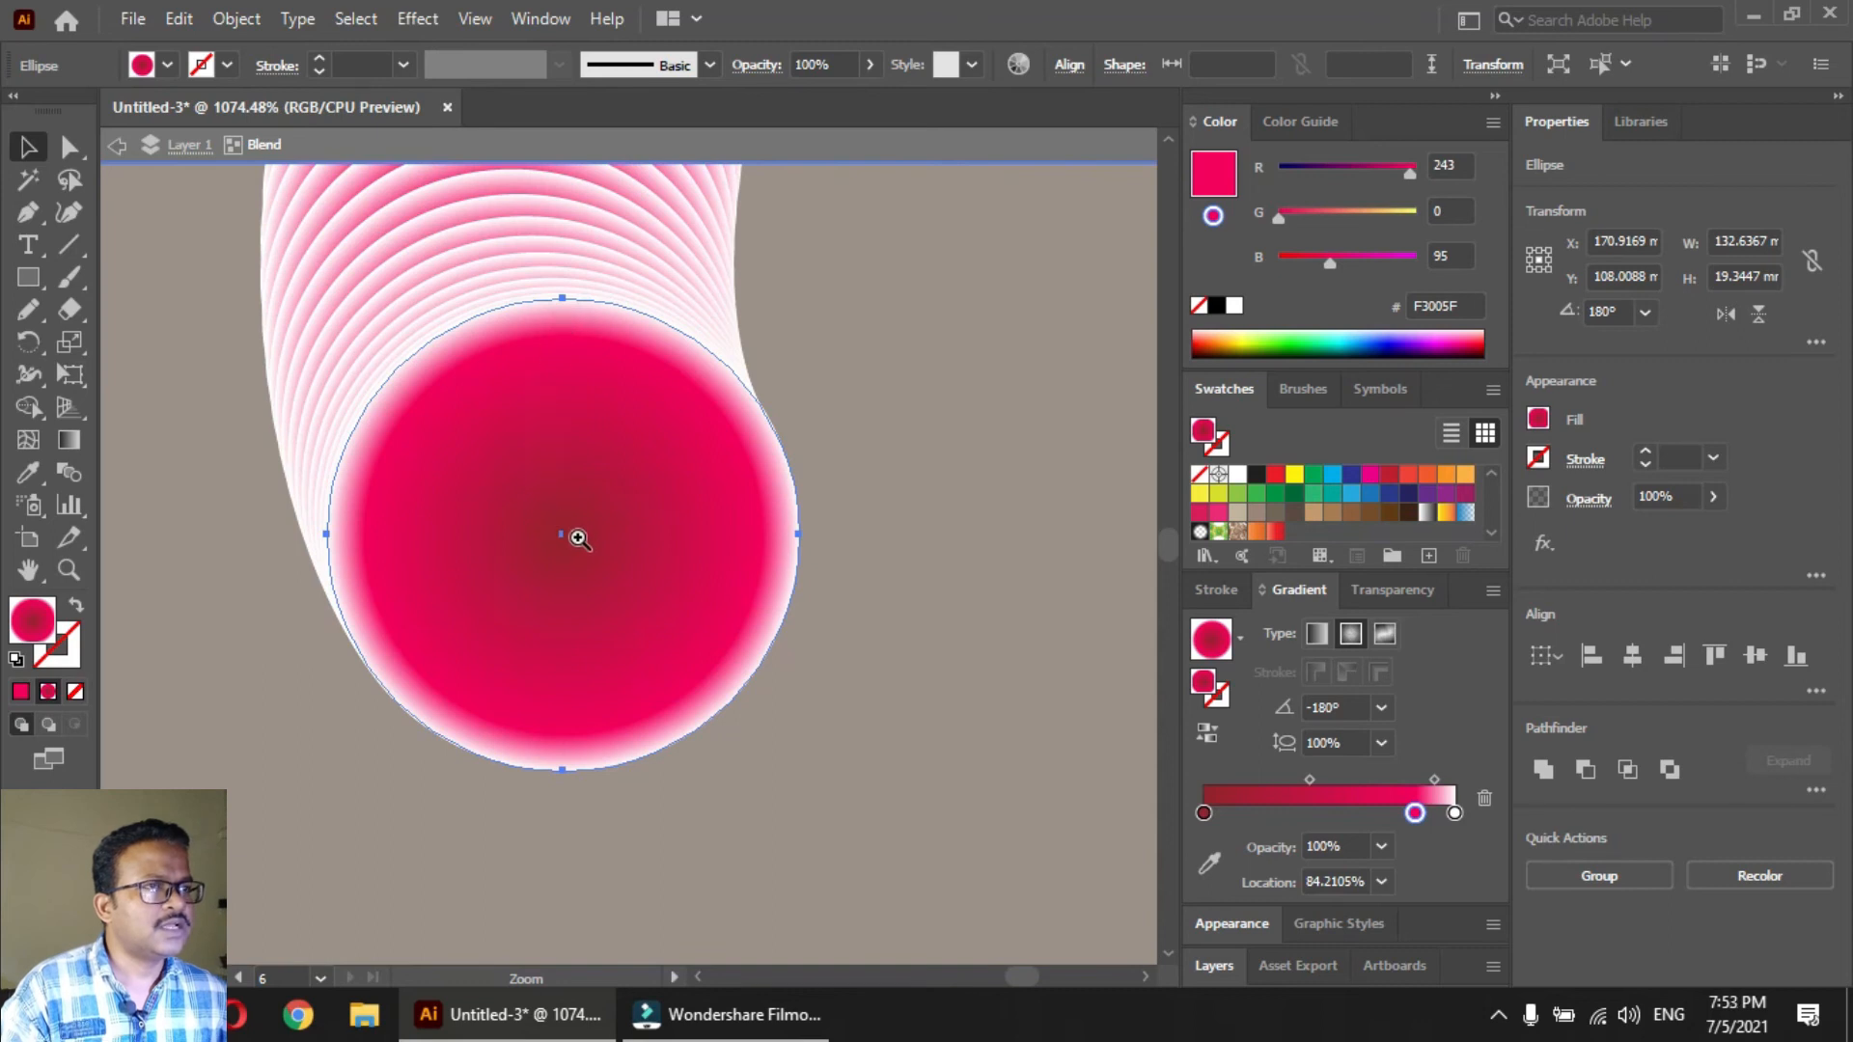
ctrl+alt+click(577, 543)
ctrl+alt+click(576, 543)
ctrl+alt+click(576, 543)
ctrl+alt+click(576, 543)
ctrl+alt+click(576, 542)
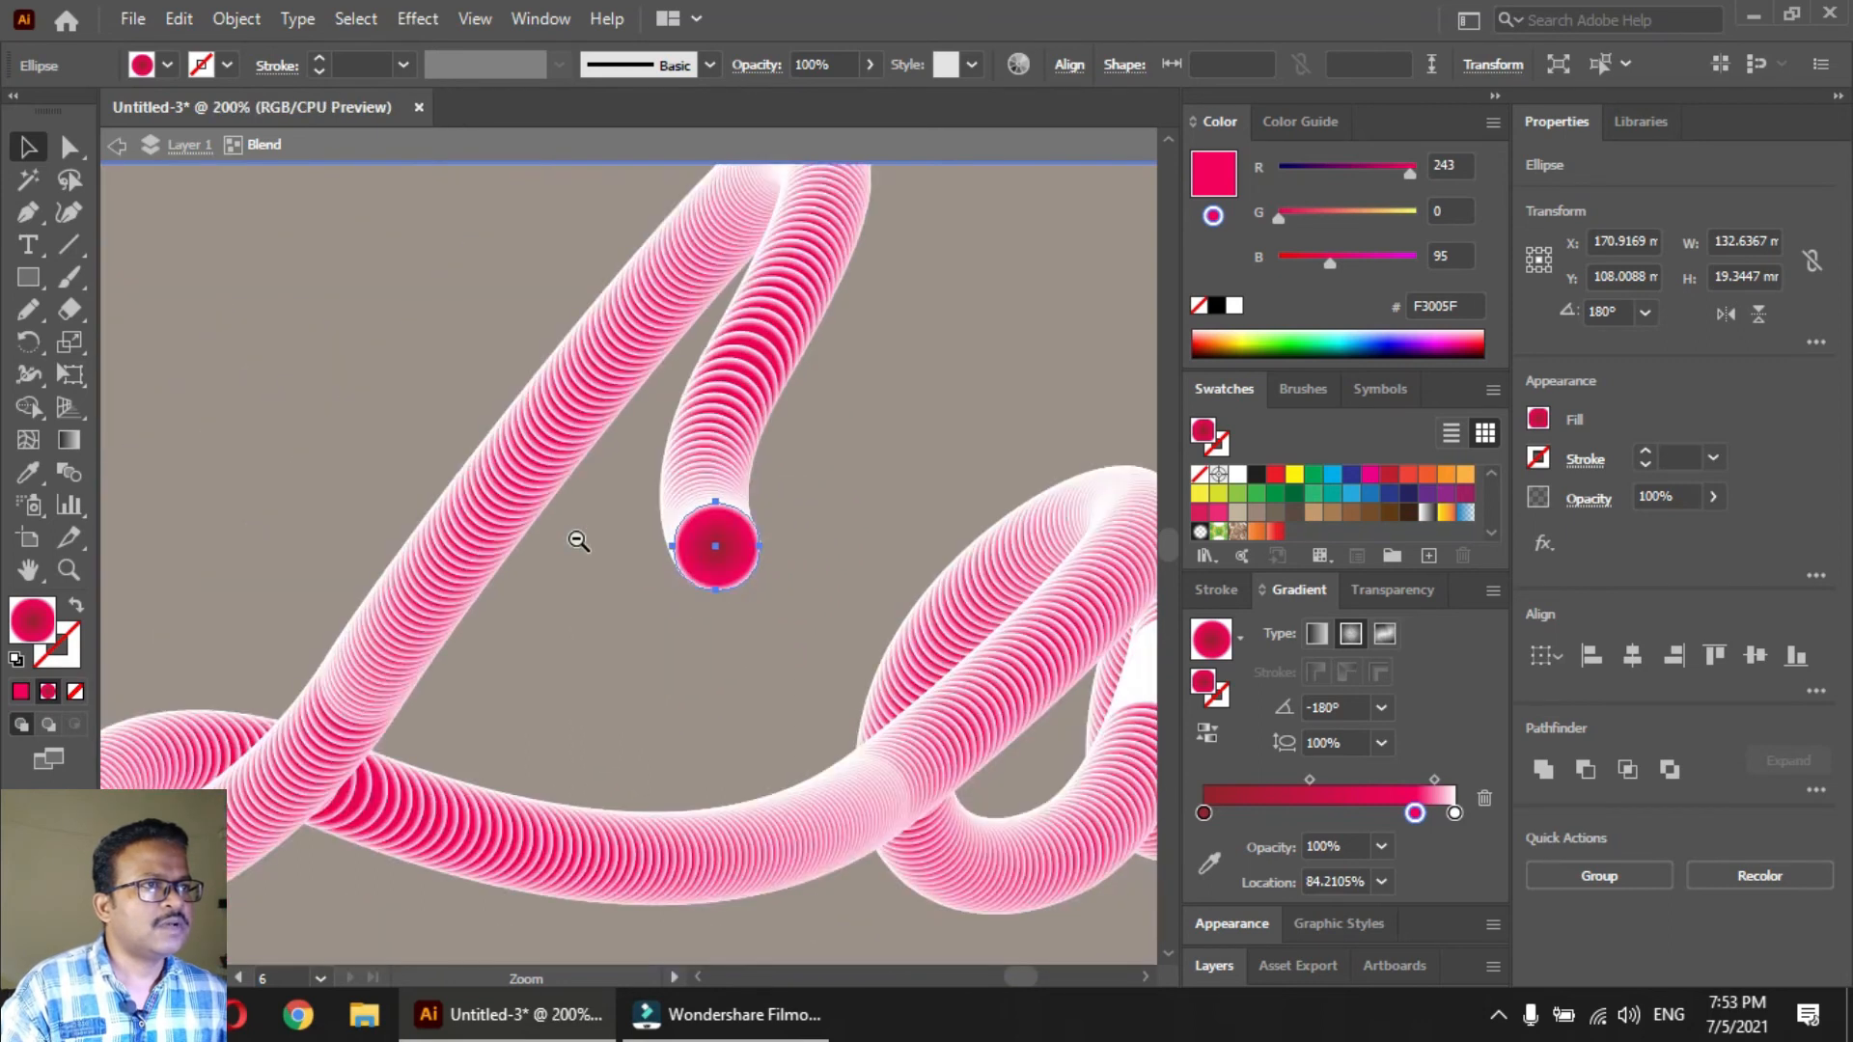
ctrl+alt+click(579, 542)
drag(775, 589, 572, 583)
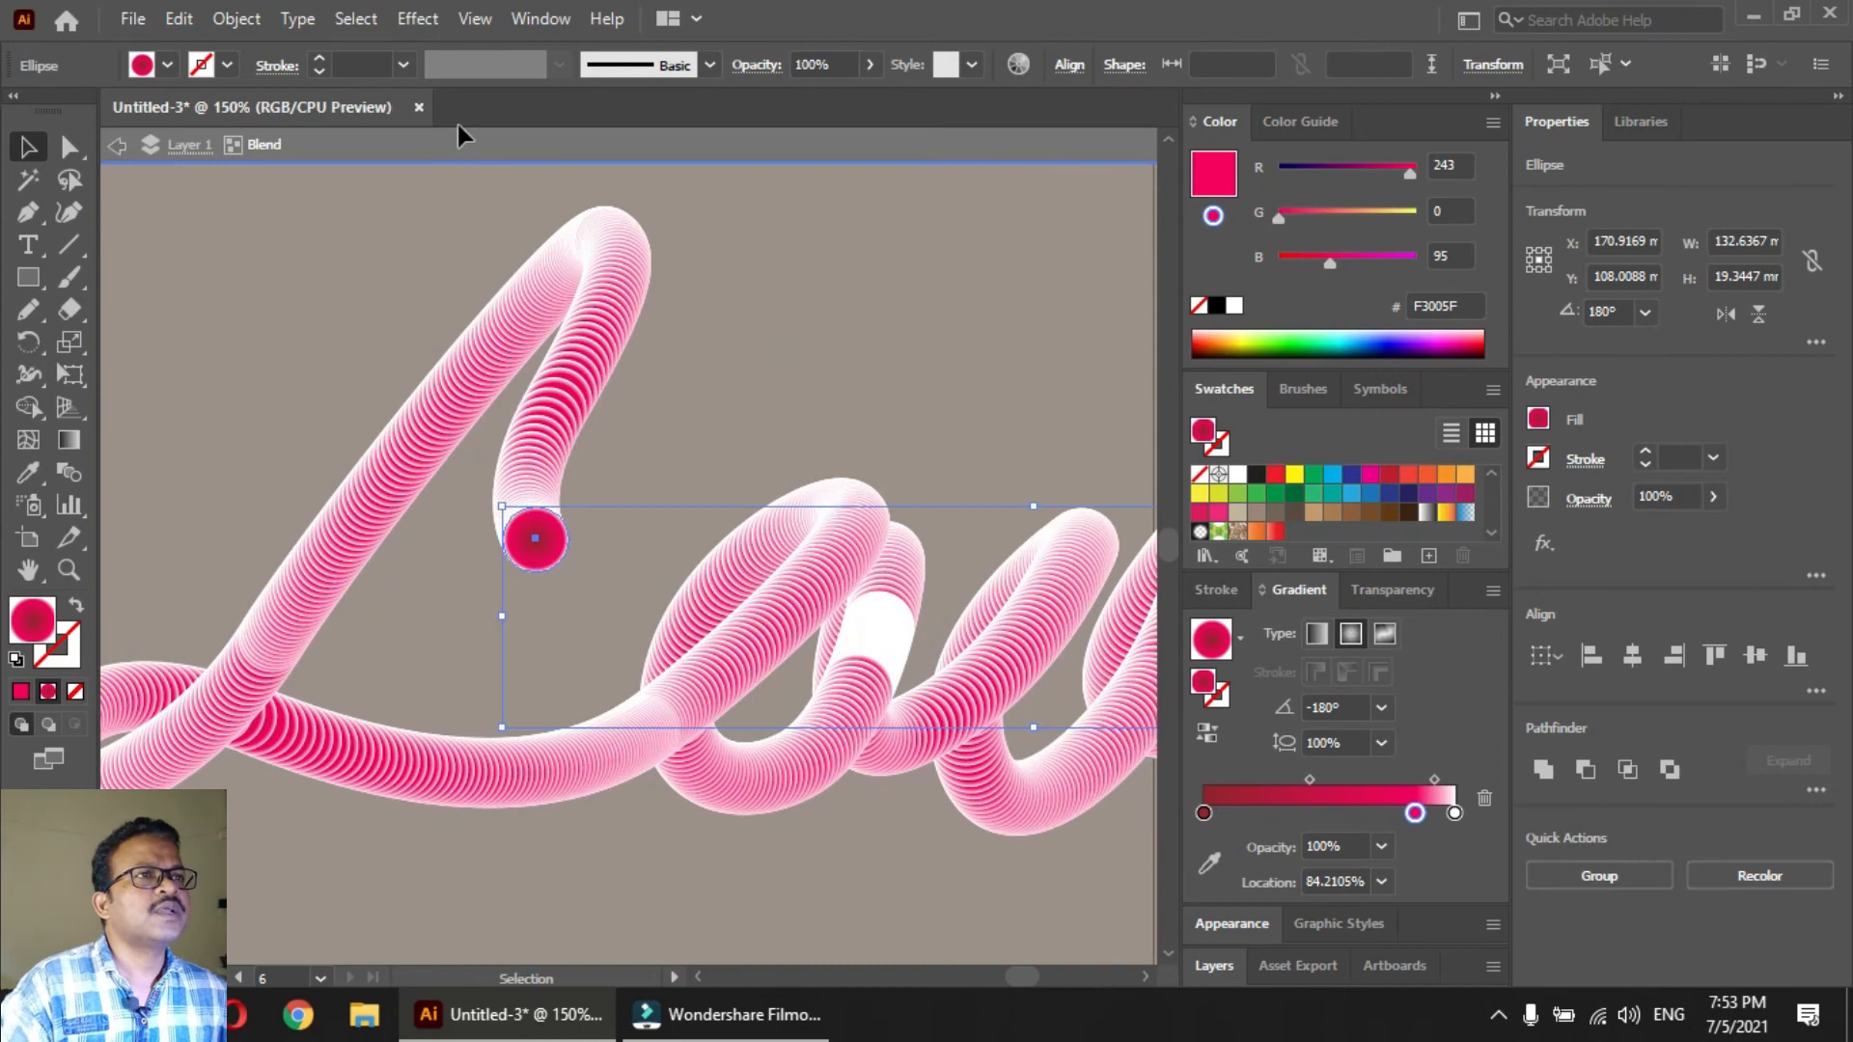
click(418, 18)
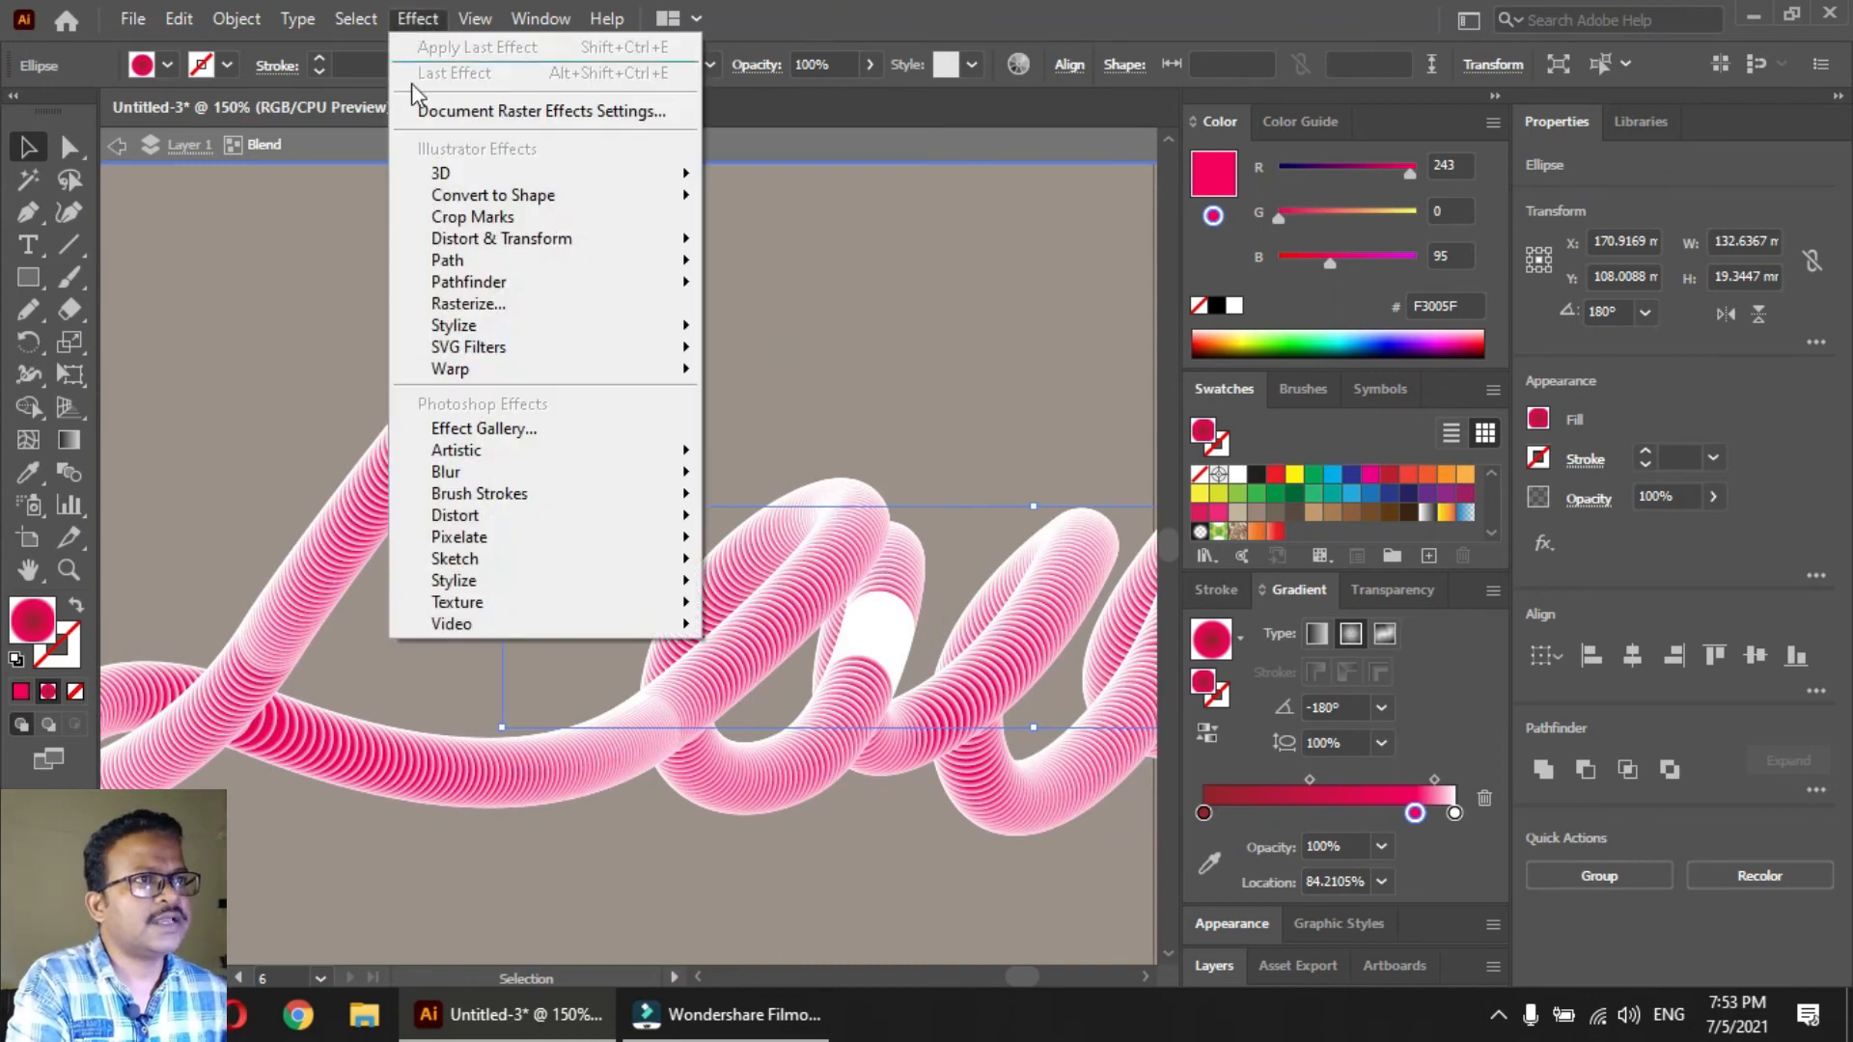
mouse_move(501, 239)
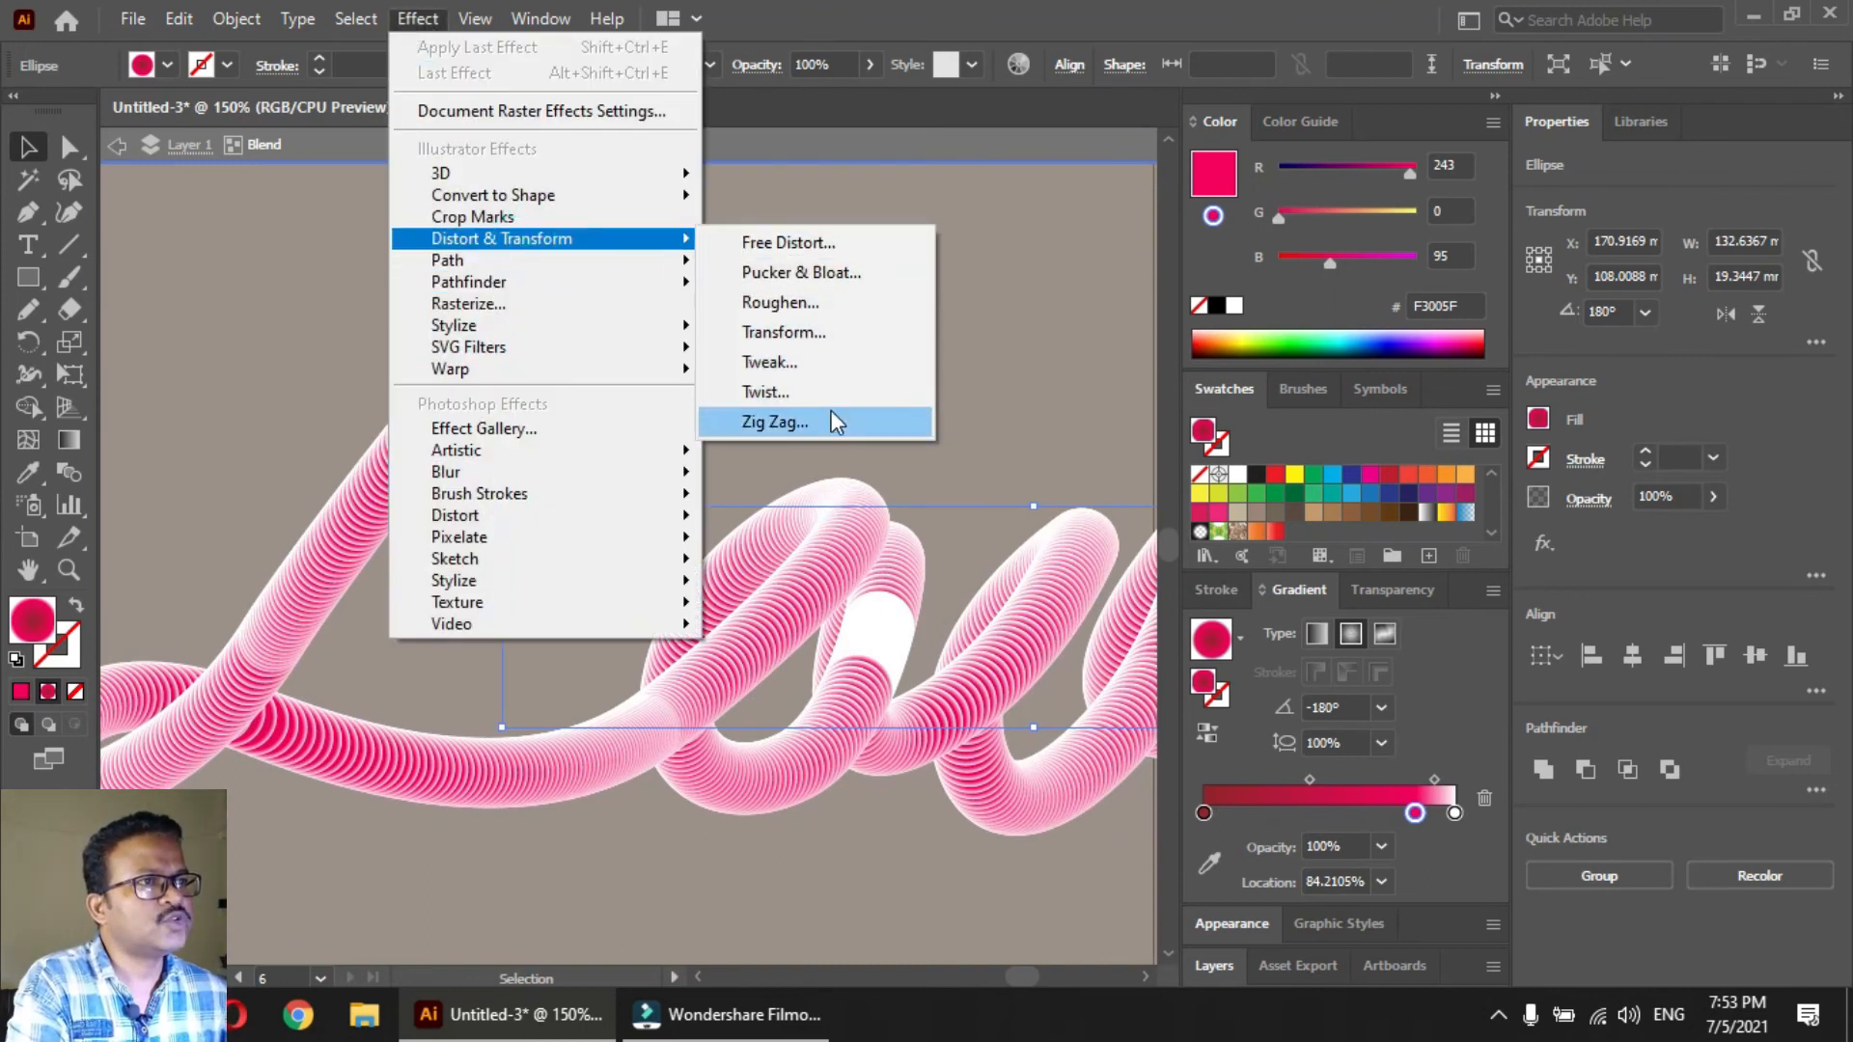
click(821, 422)
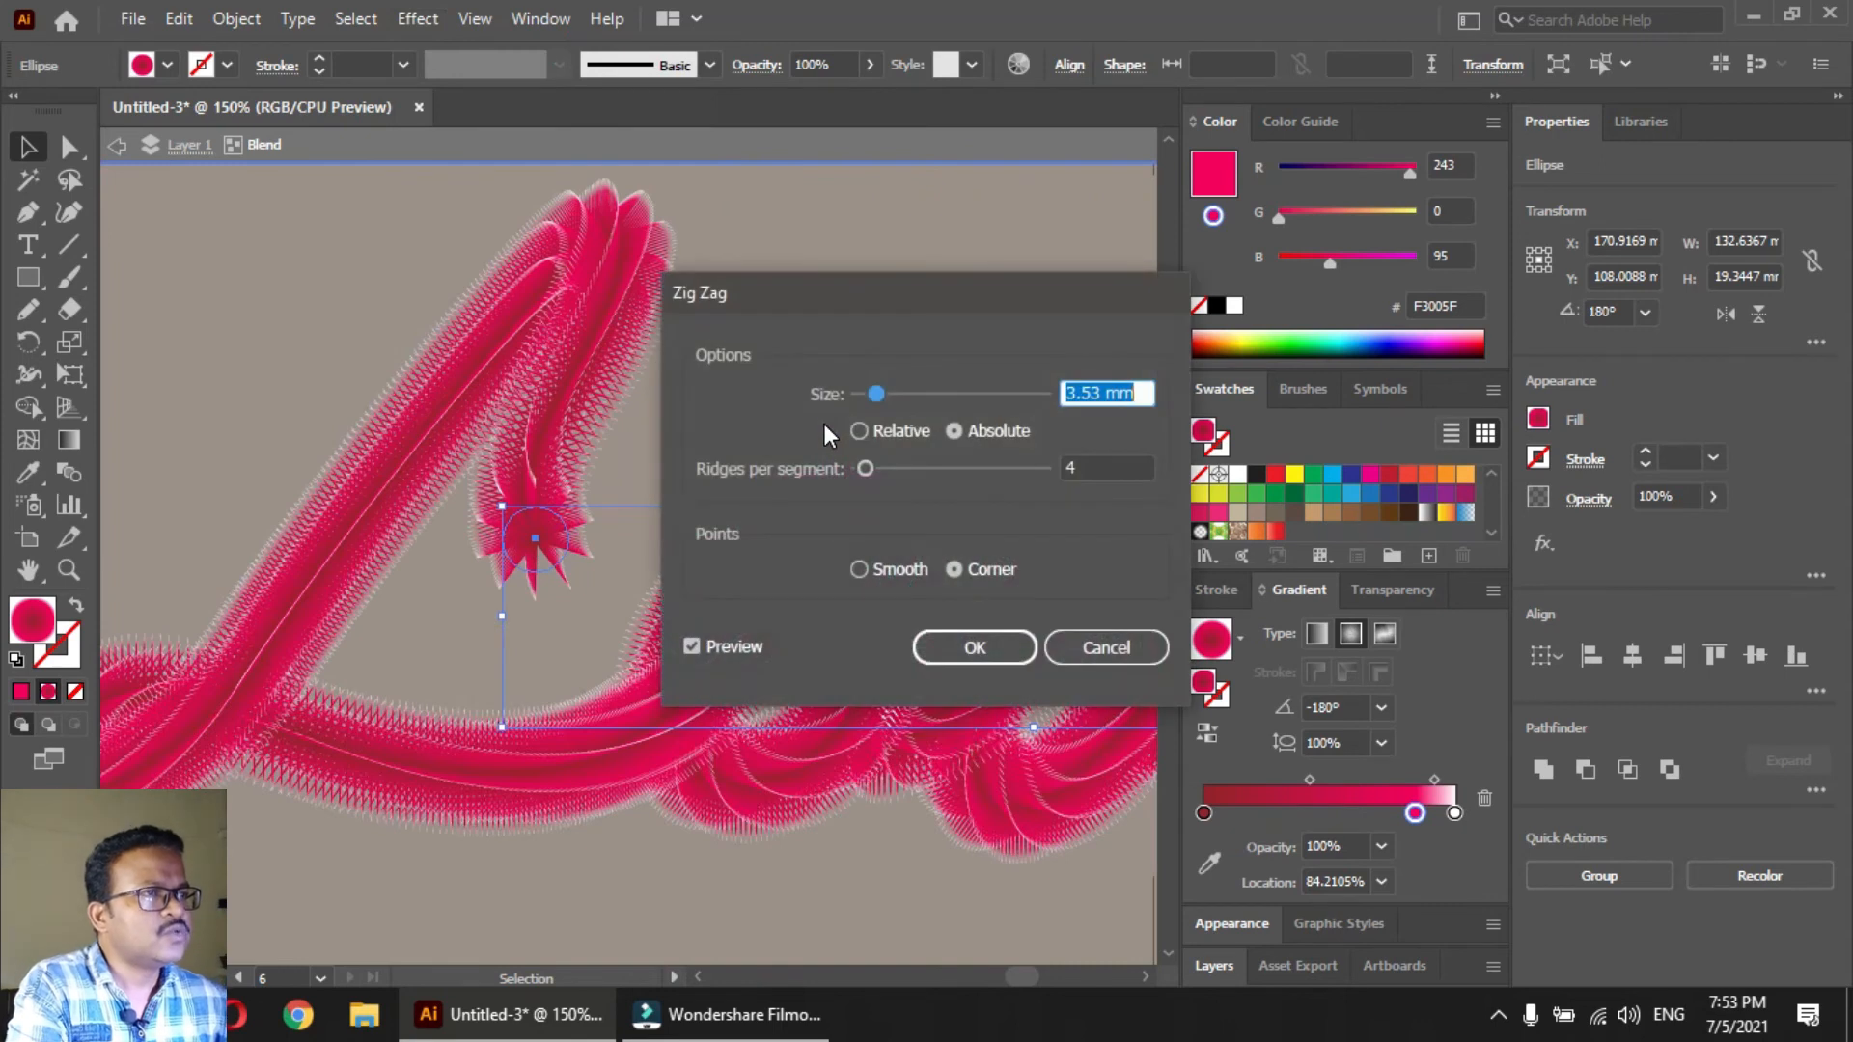
drag(878, 398, 867, 394)
text(1)
key(Tab)
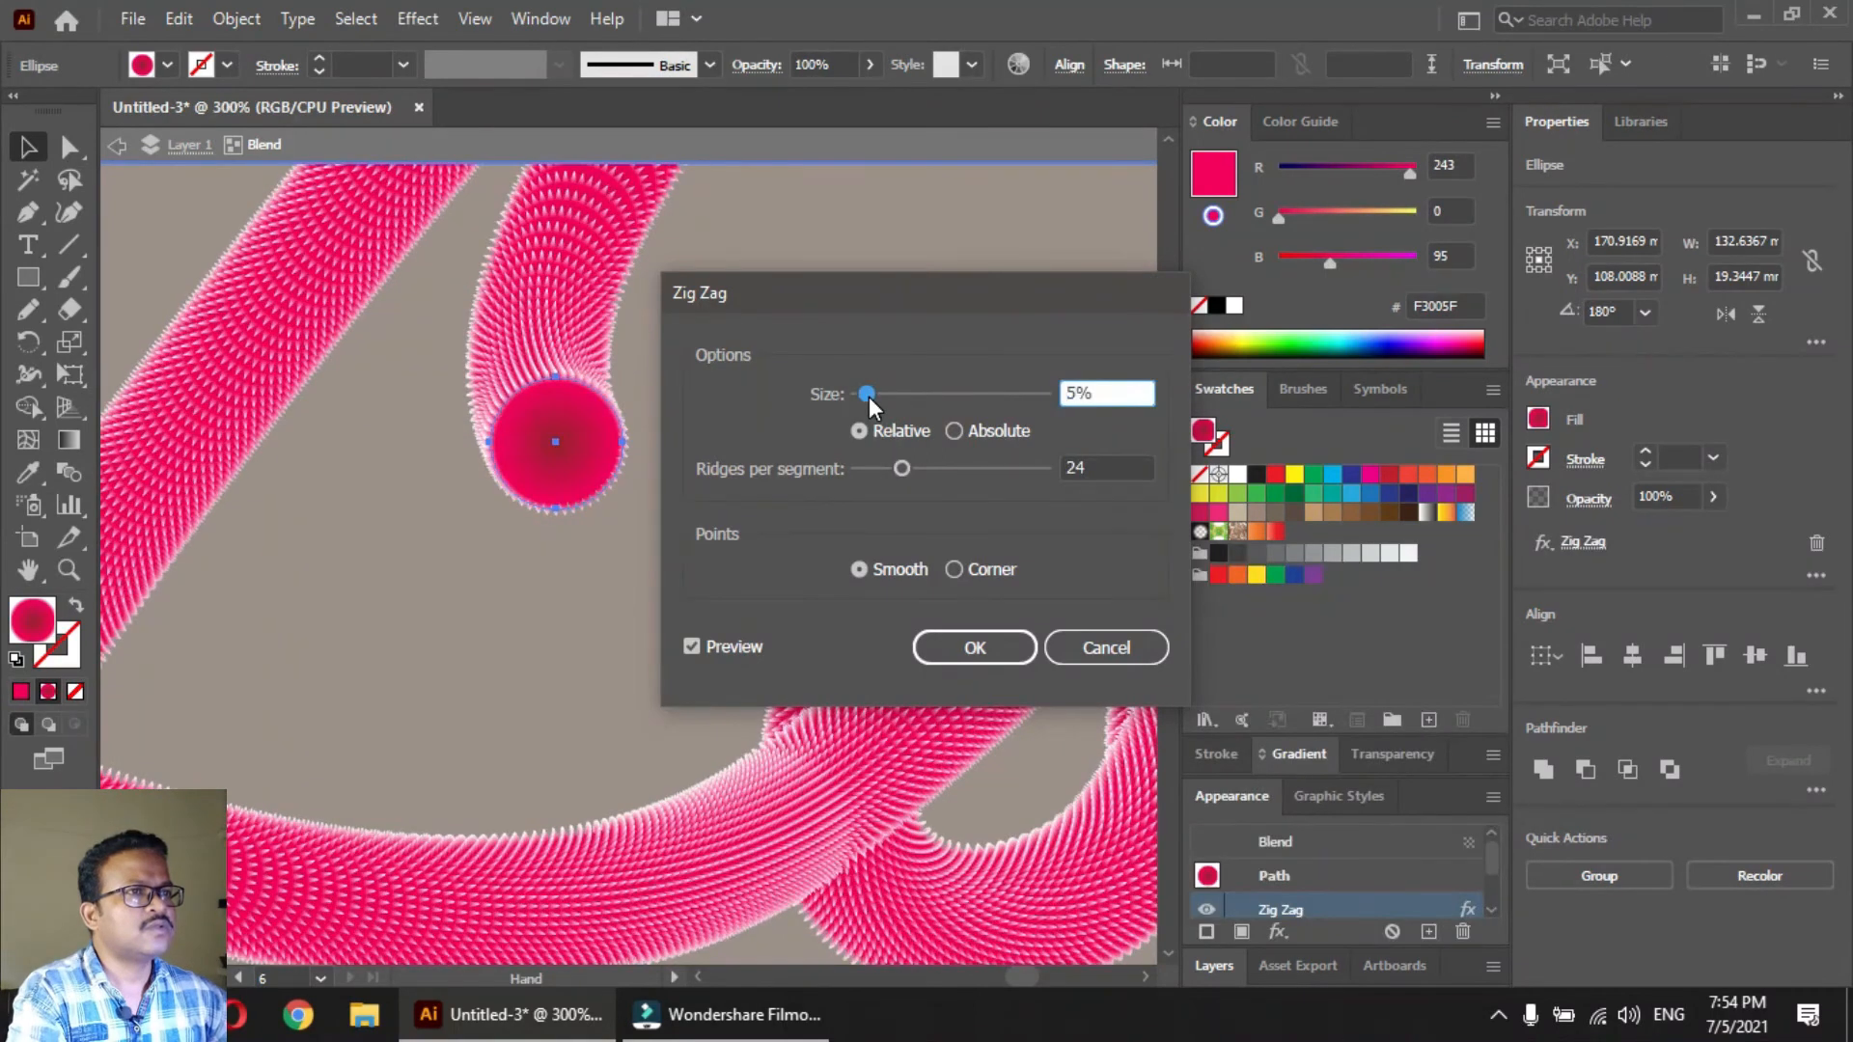
click(965, 645)
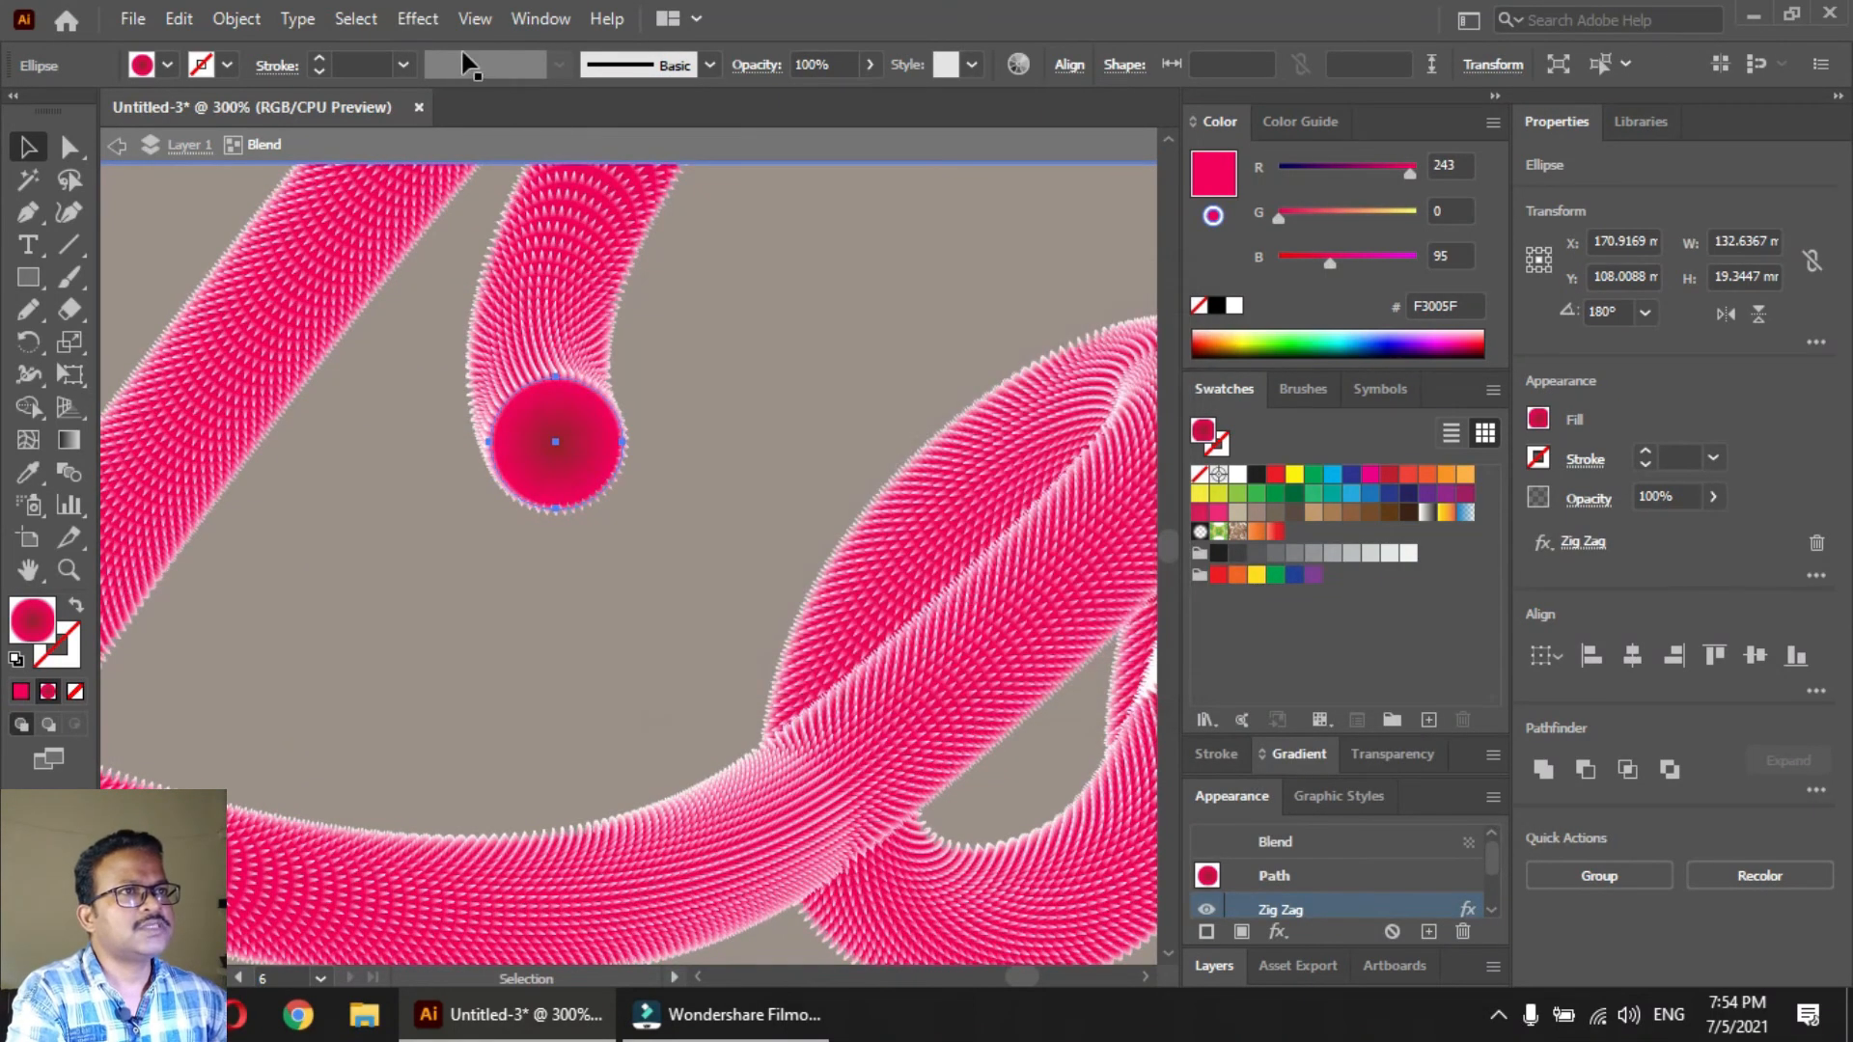
Apply a Pucker & Bloat effect with 33% bloat to the blend's selected end circles
click(421, 19)
mouse_move(541, 239)
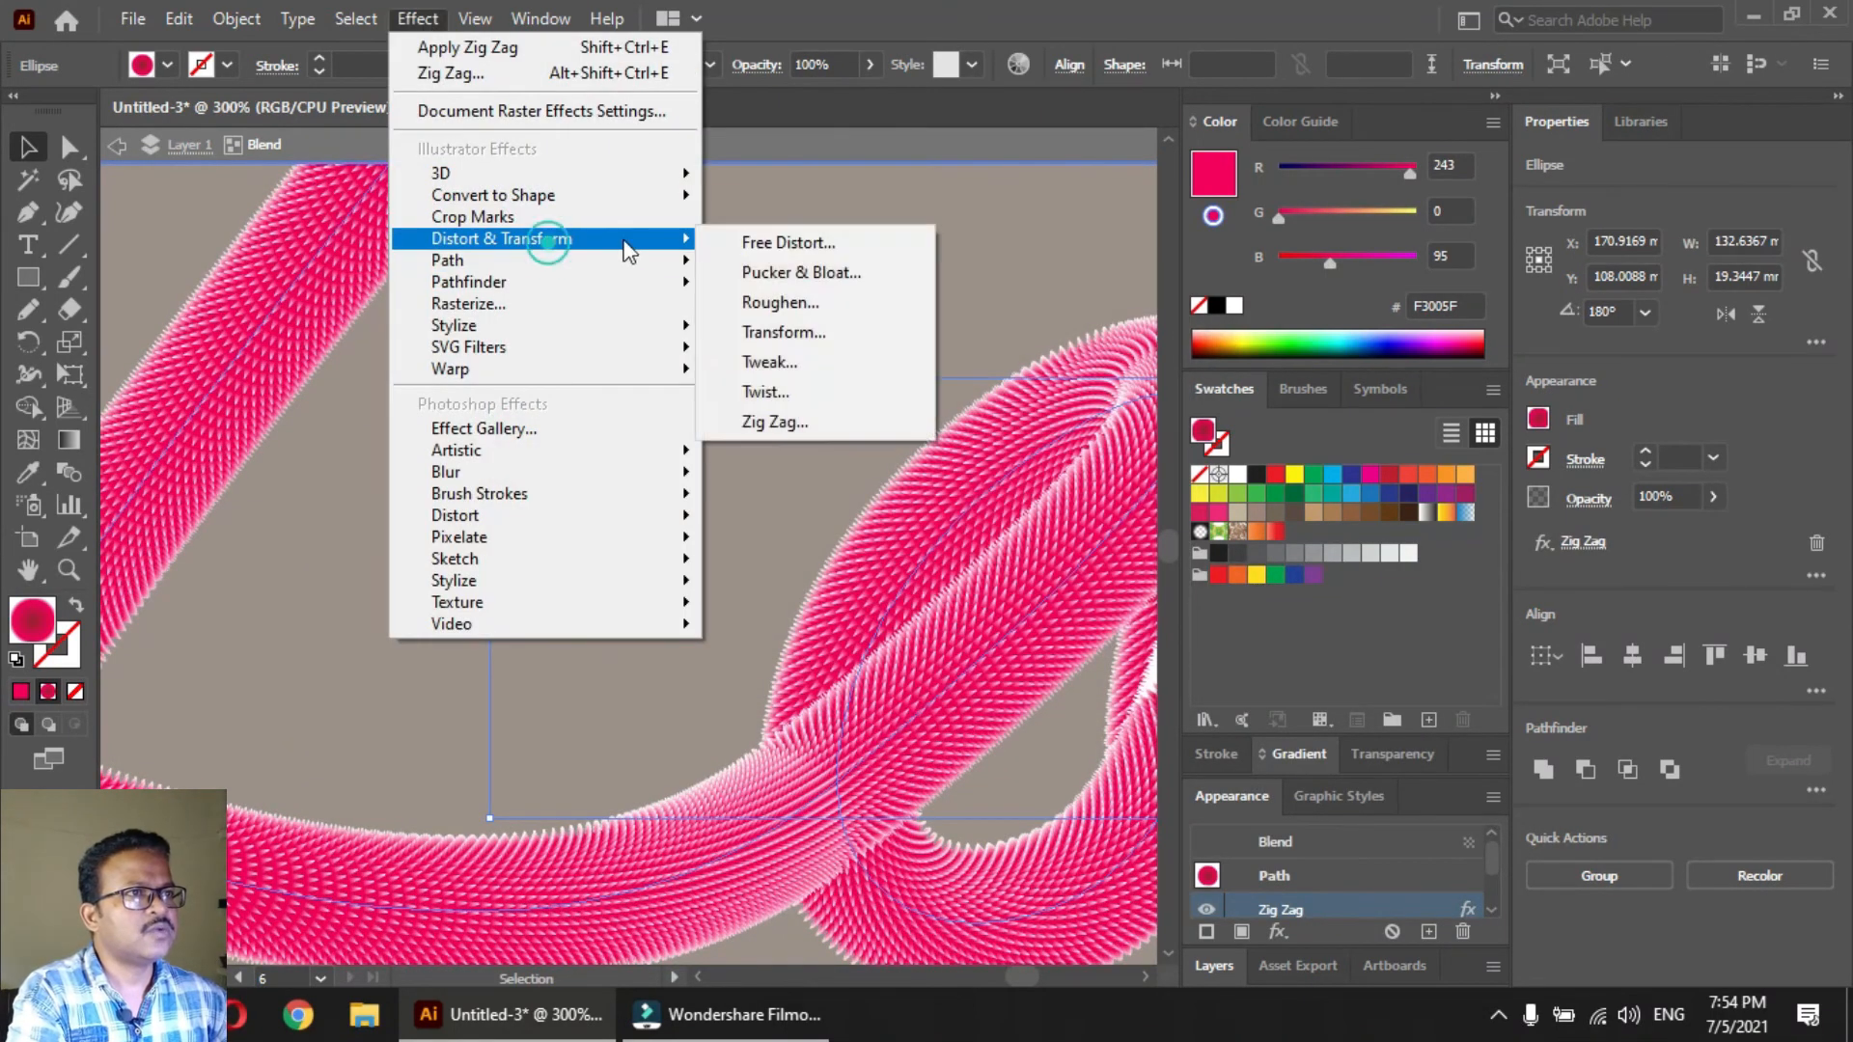
click(854, 278)
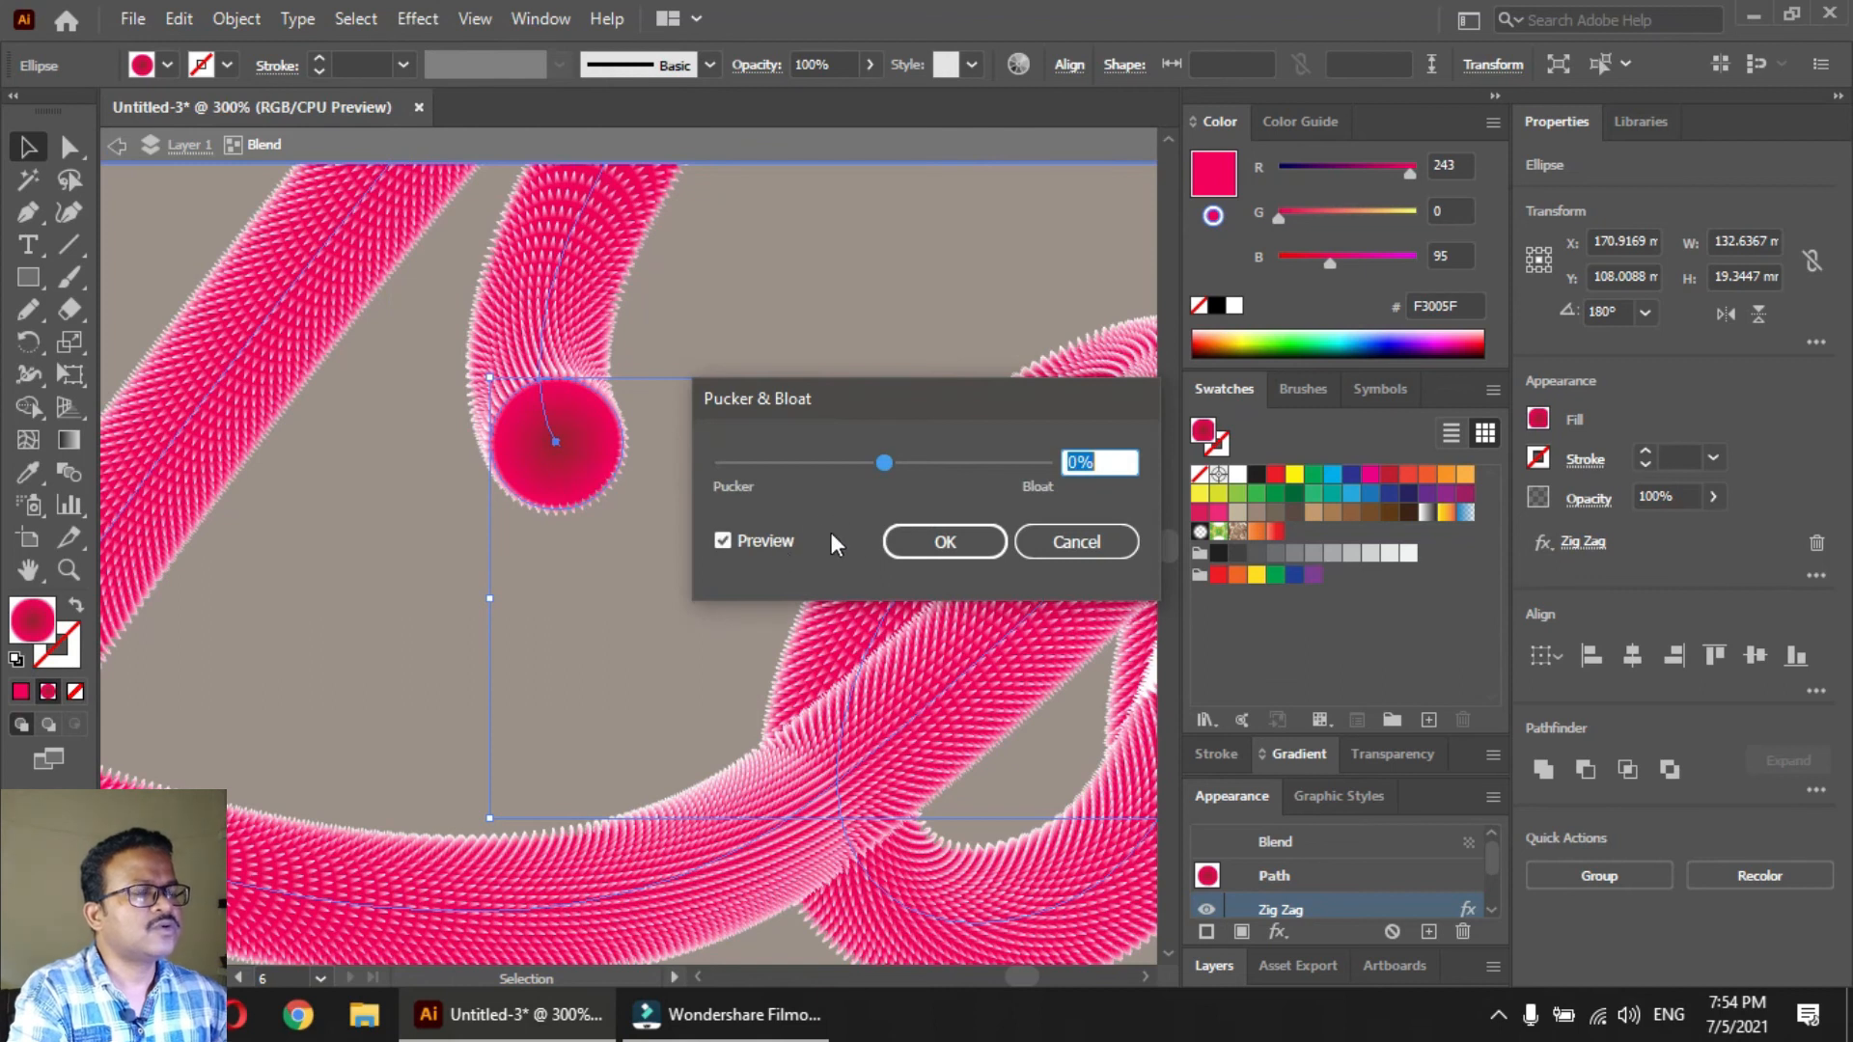
drag(896, 459, 905, 461)
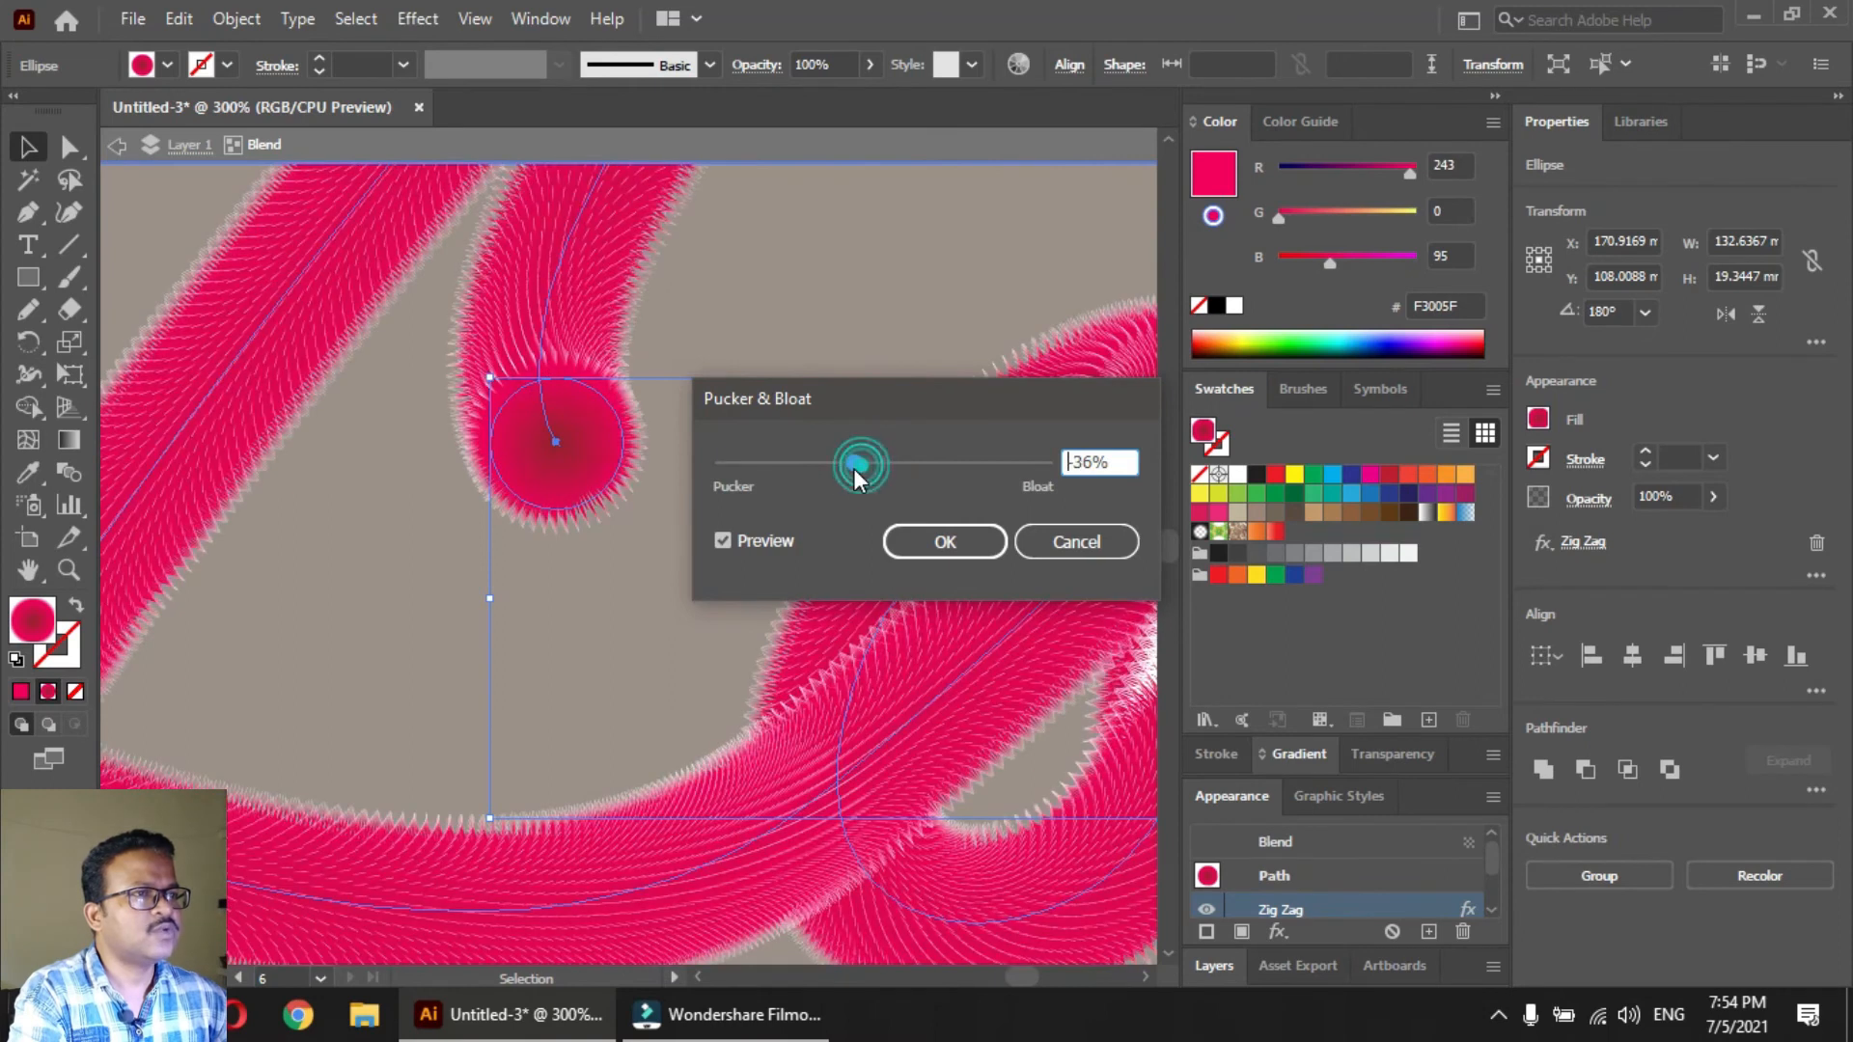
drag(853, 471, 911, 466)
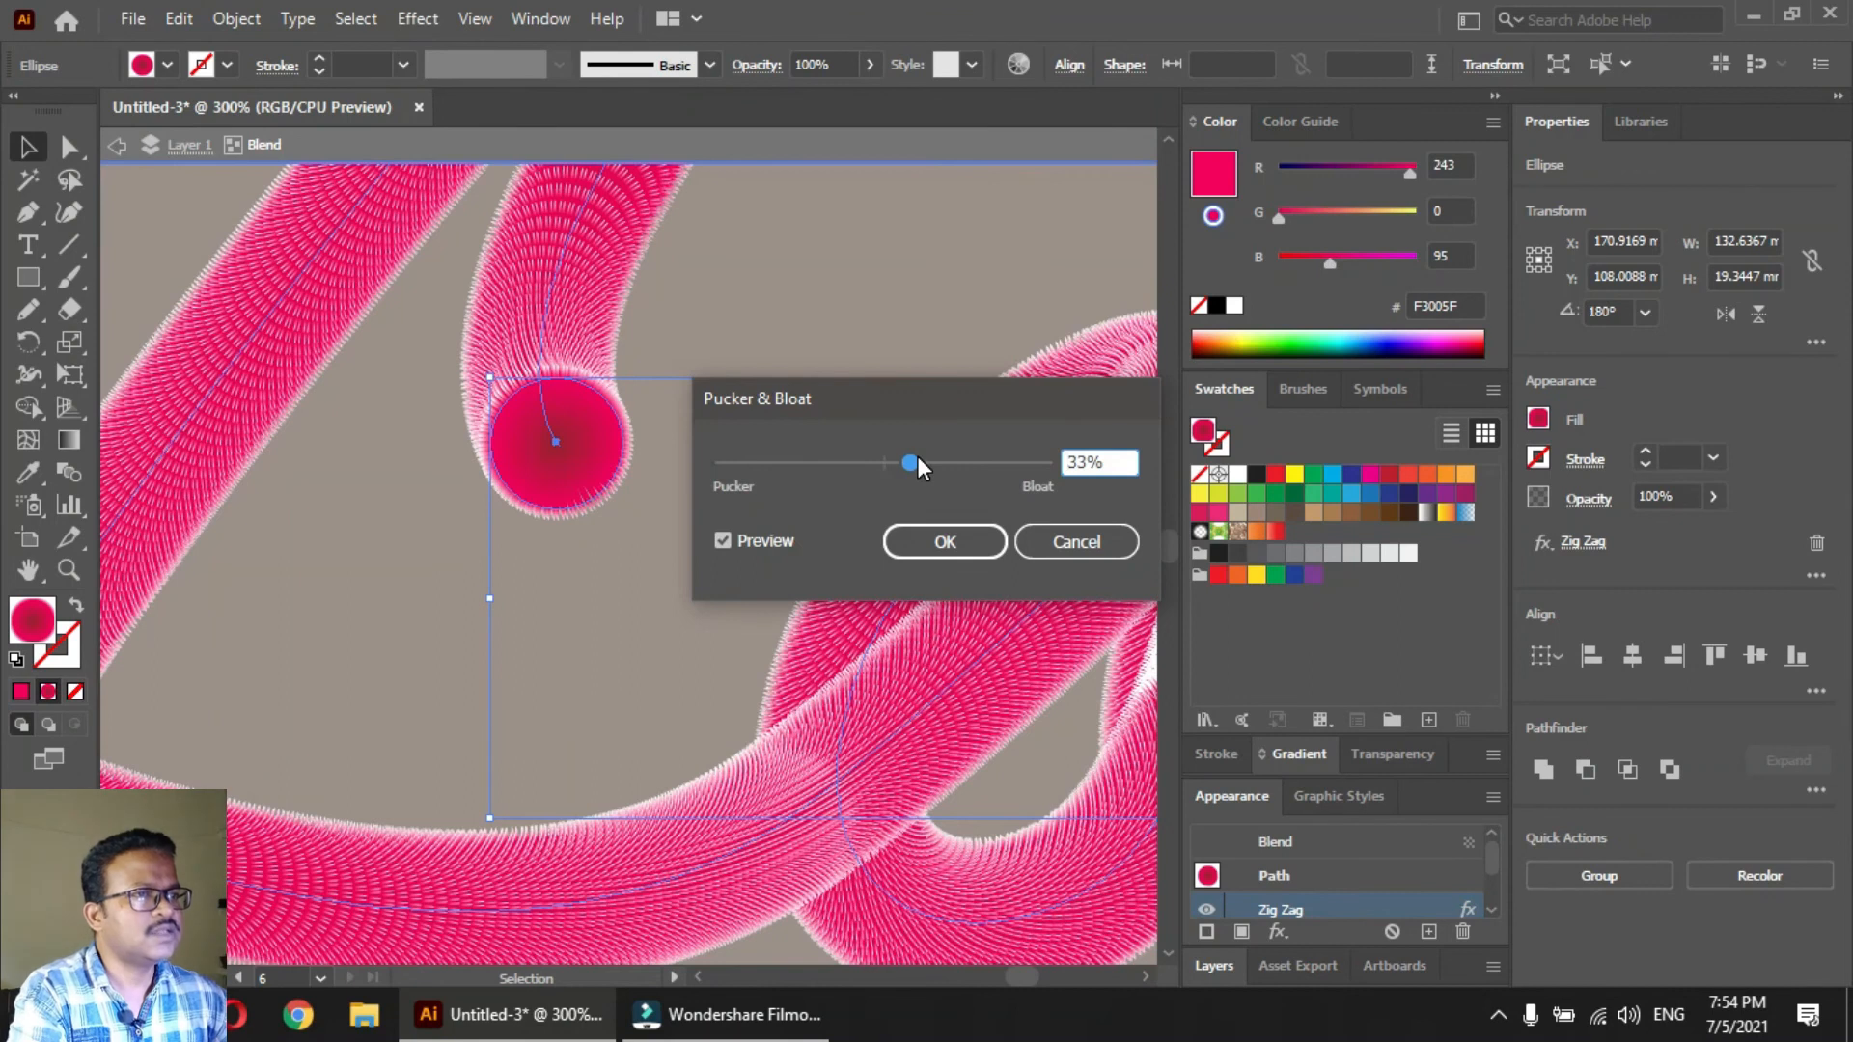
click(942, 536)
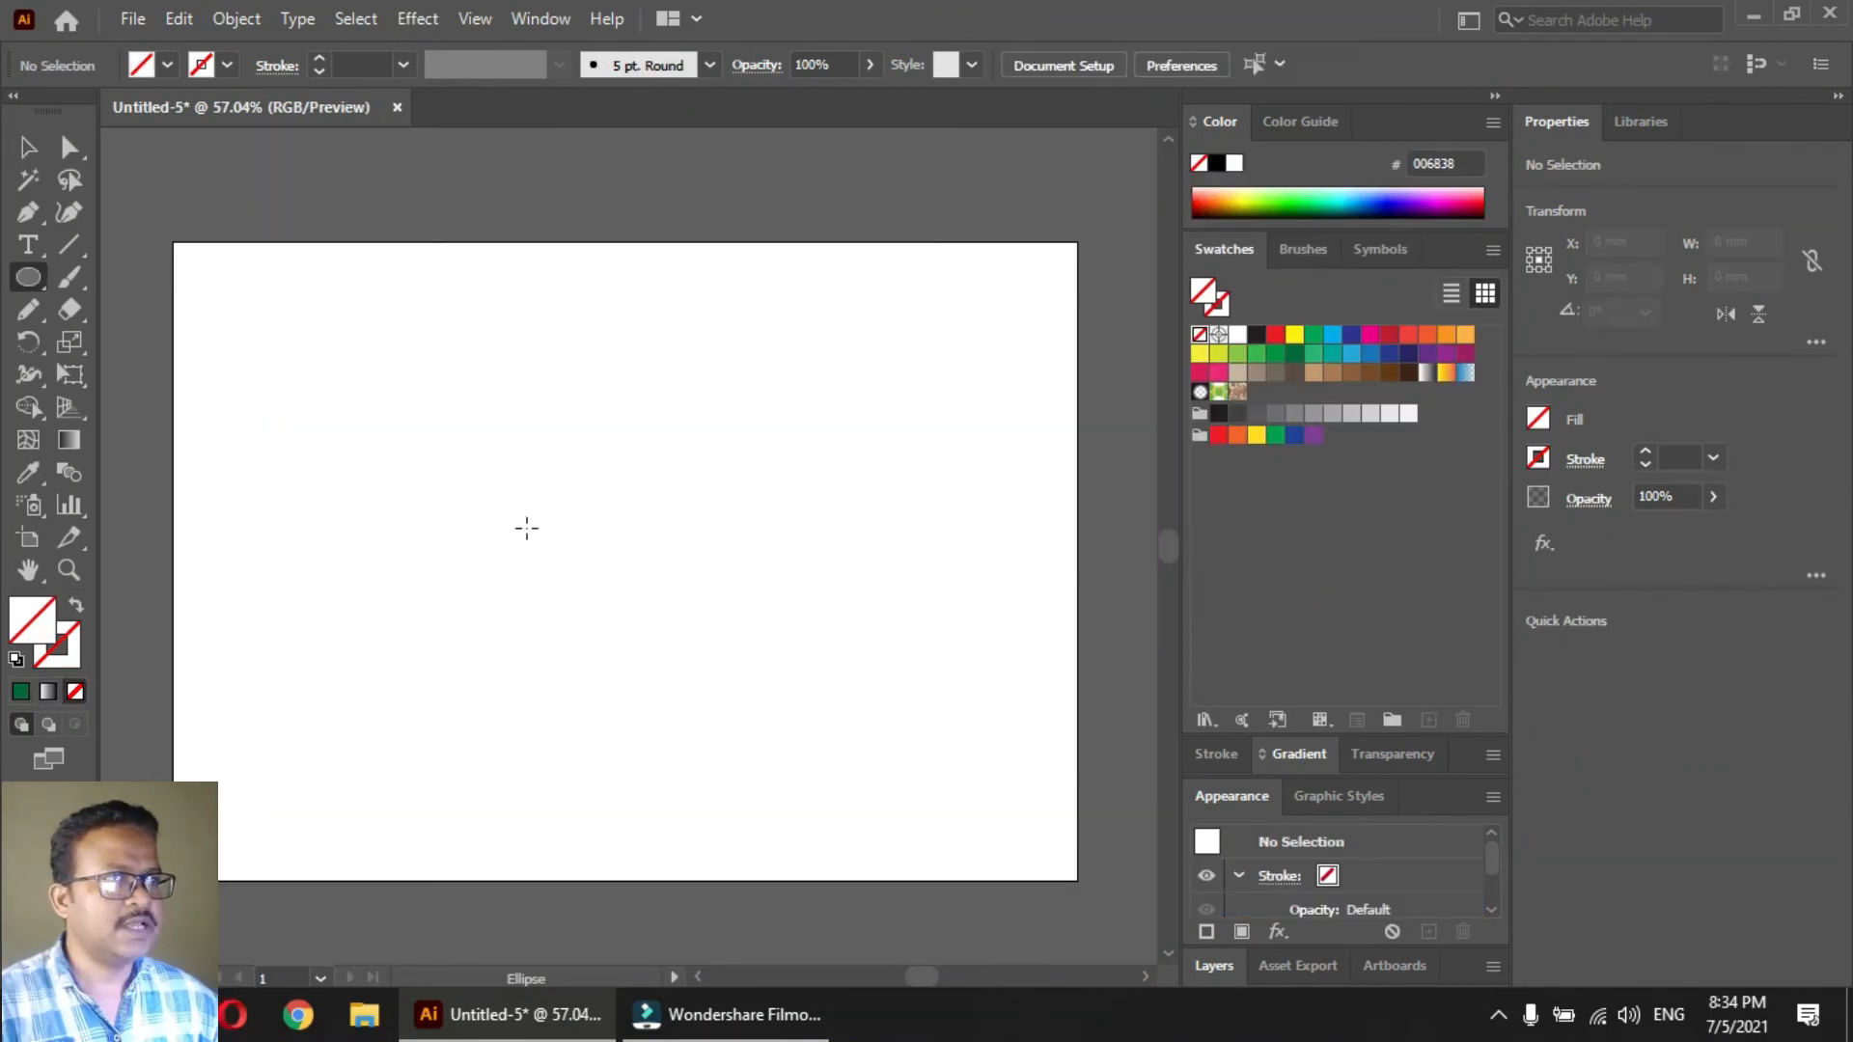
key(v)
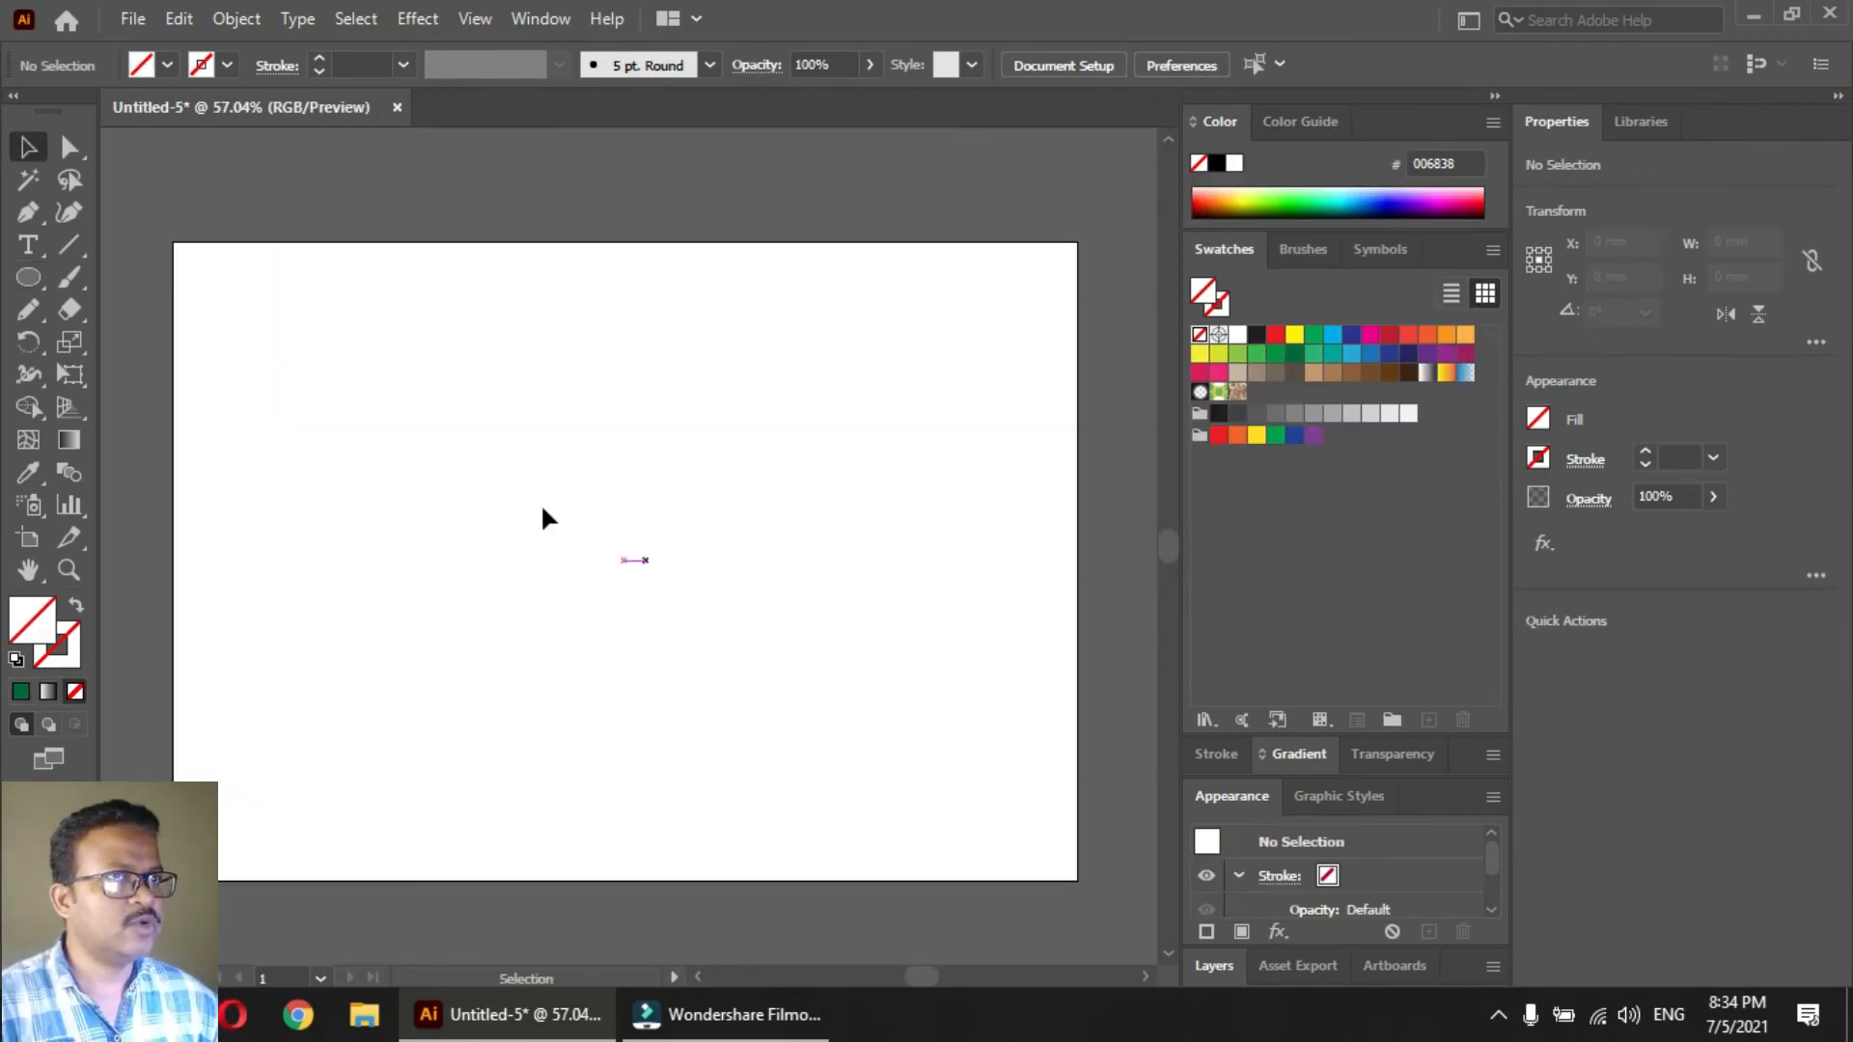
Draw a 297 × 210 mm rectangle covering the whole artboard and fill it with dark blue 2B3990
click(29, 280)
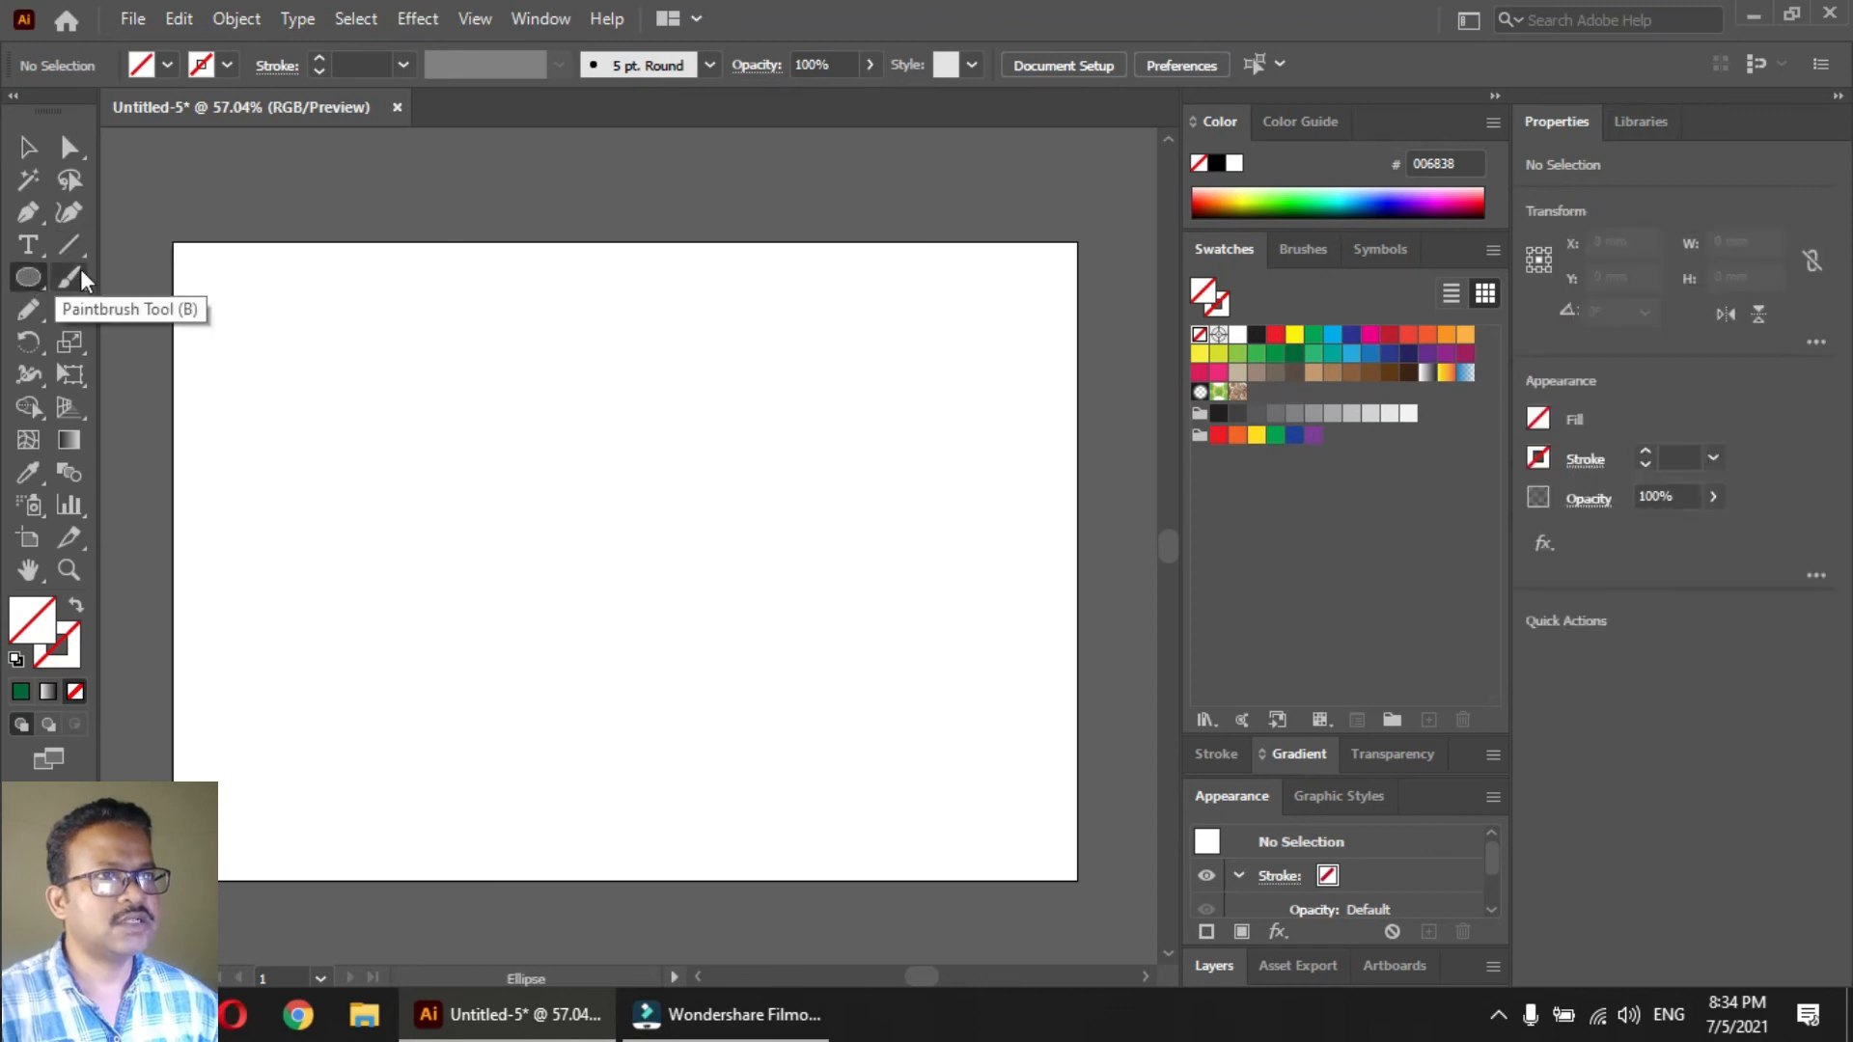
drag(29, 282, 1077, 879)
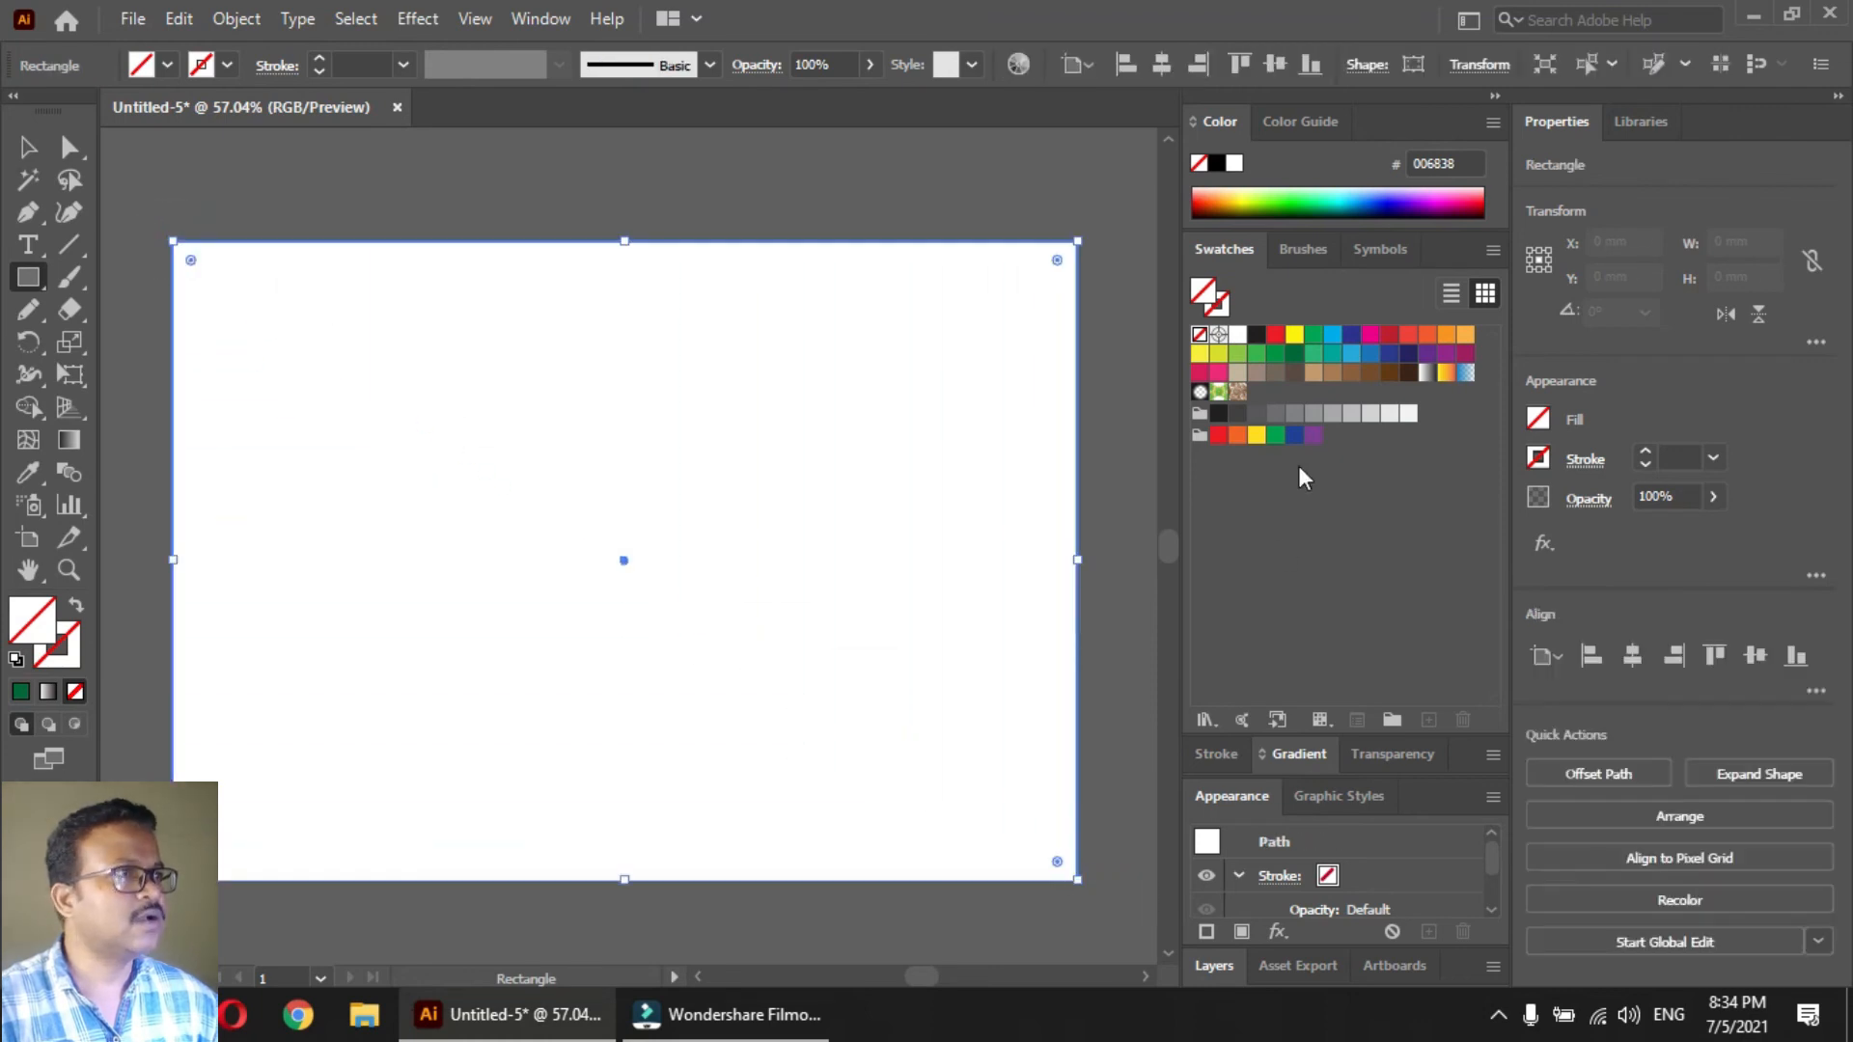
click(1370, 353)
click(1390, 353)
key(v)
click(491, 211)
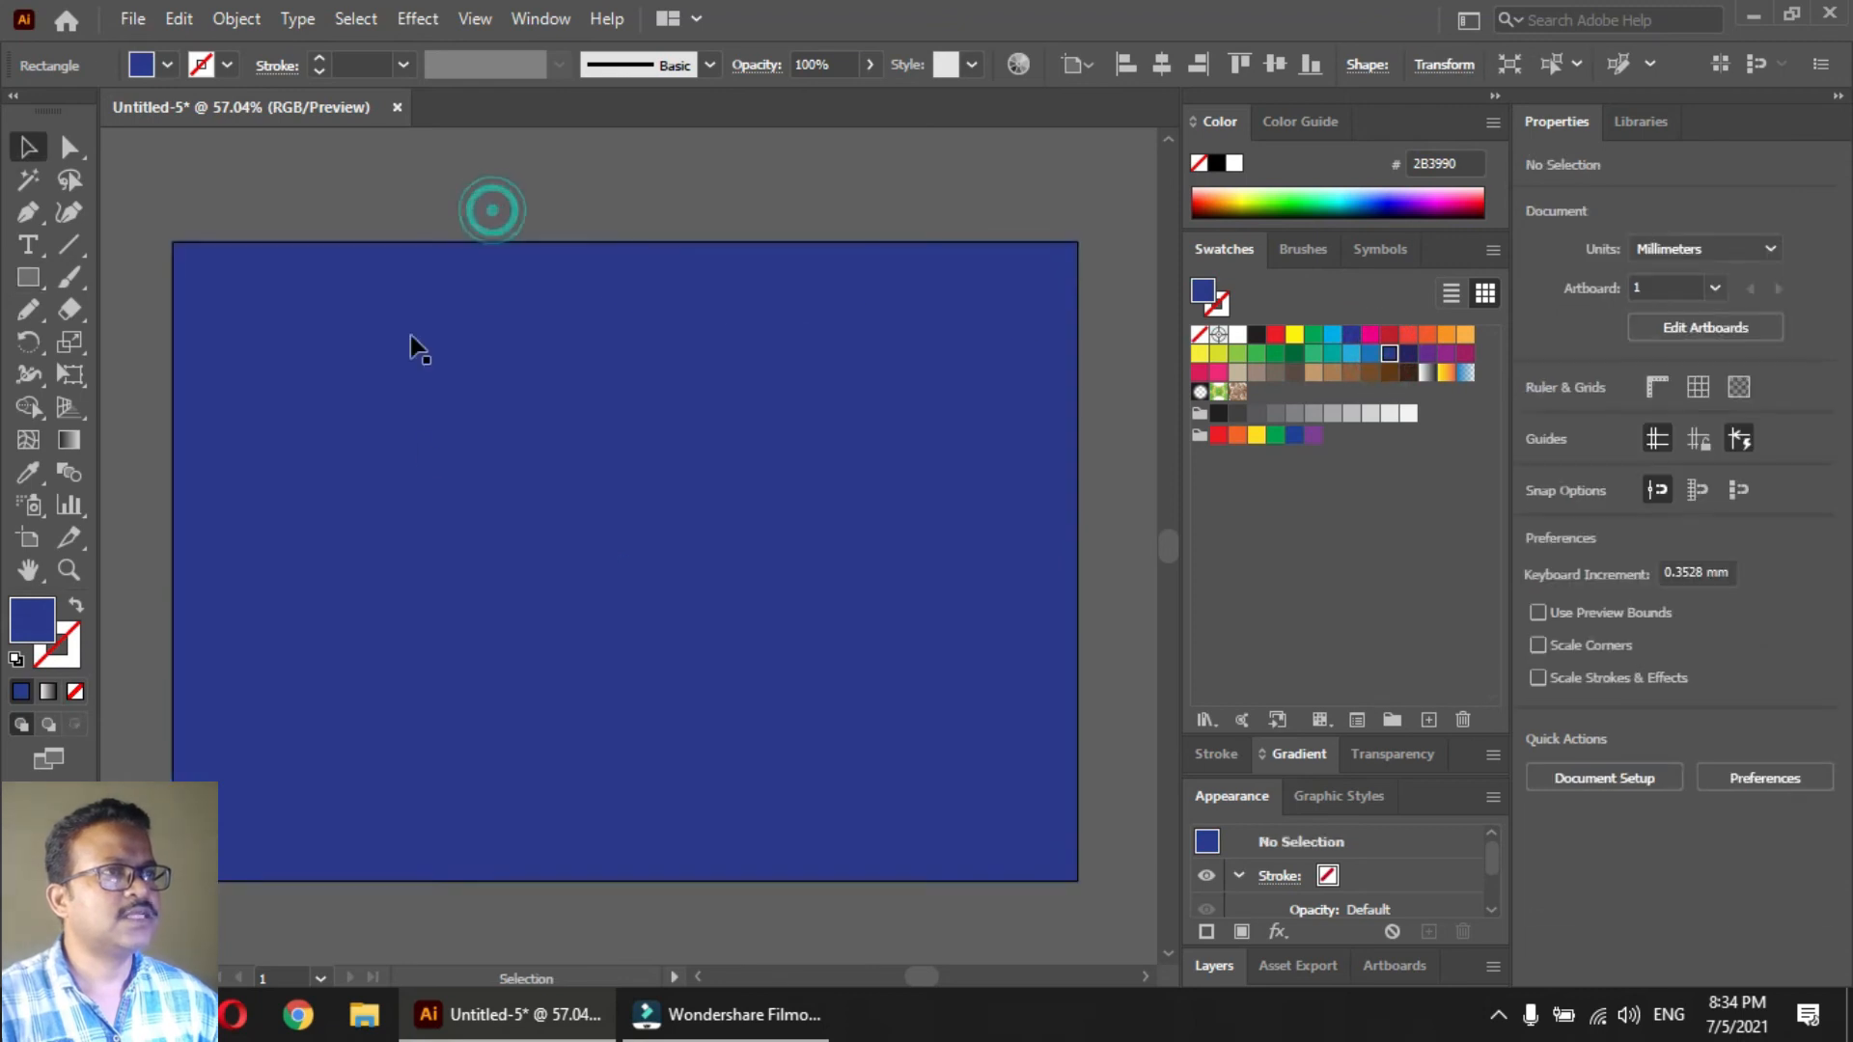
Change the background rectangle's fill to the yellow-orange-red gradient swatch
click(320, 436)
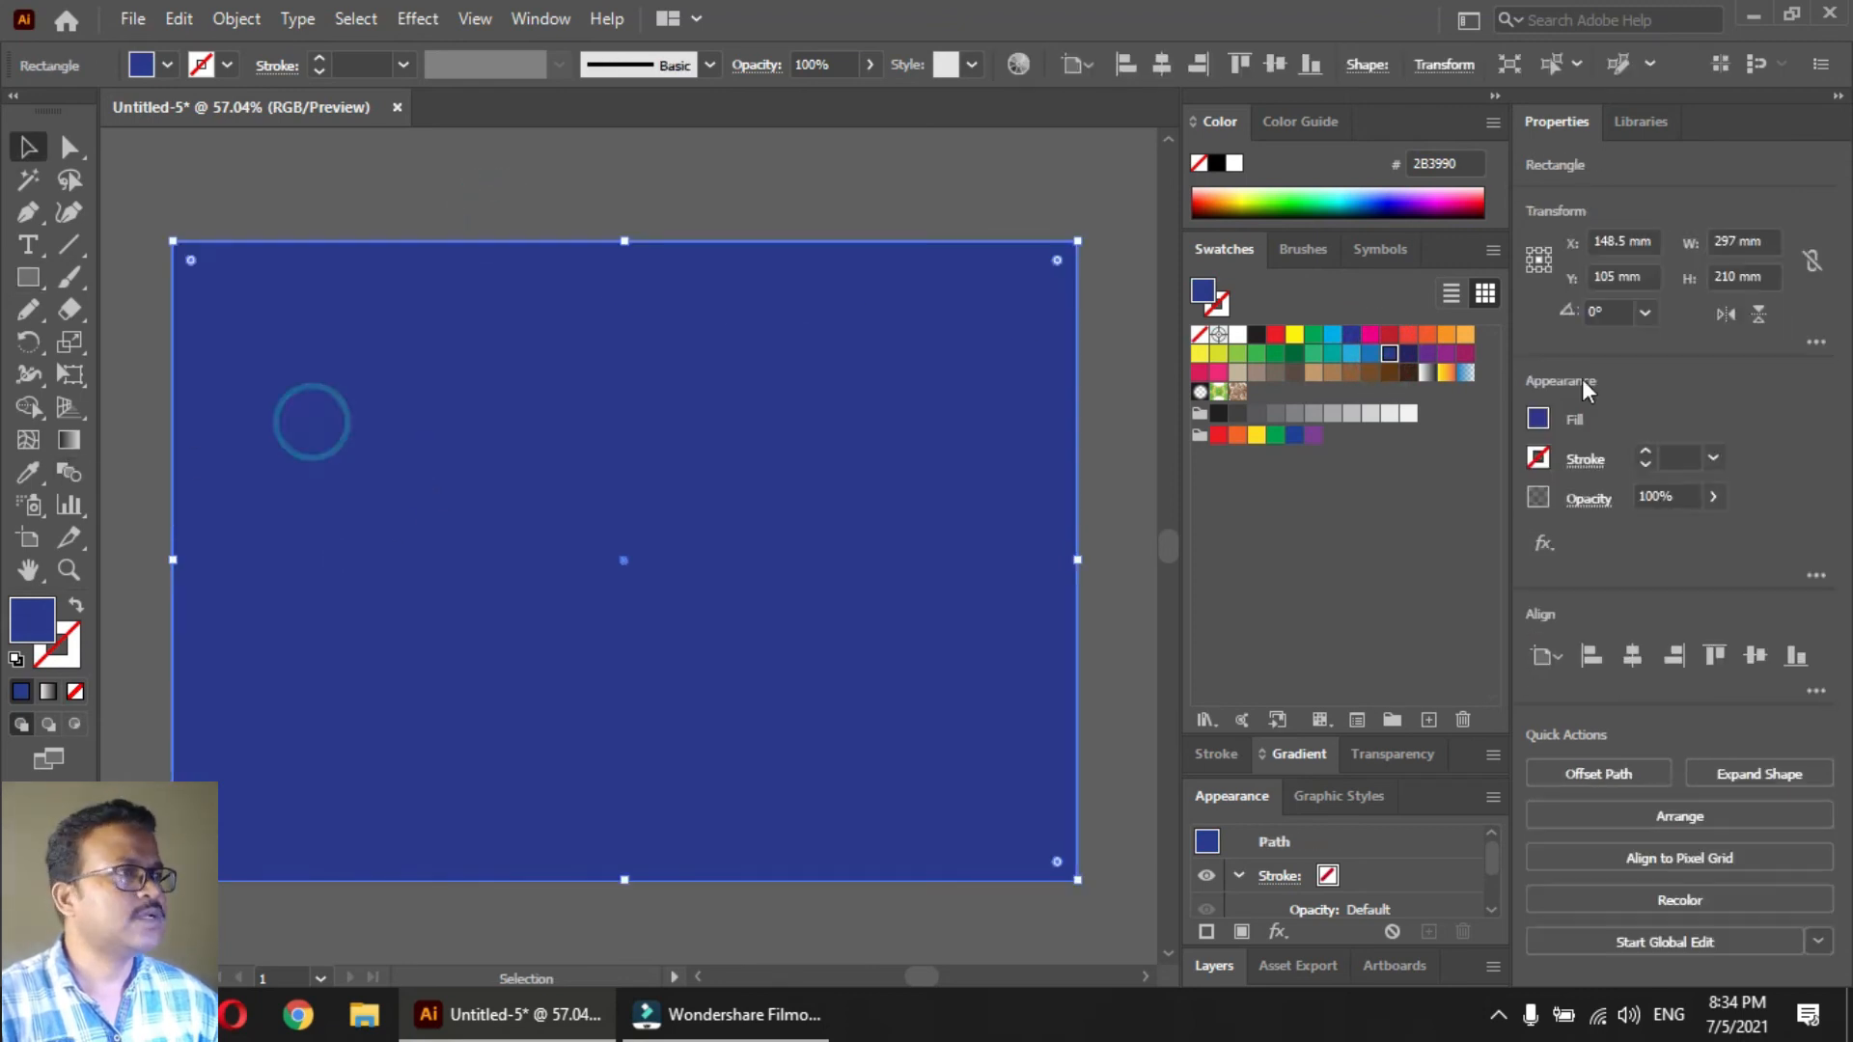
click(1447, 374)
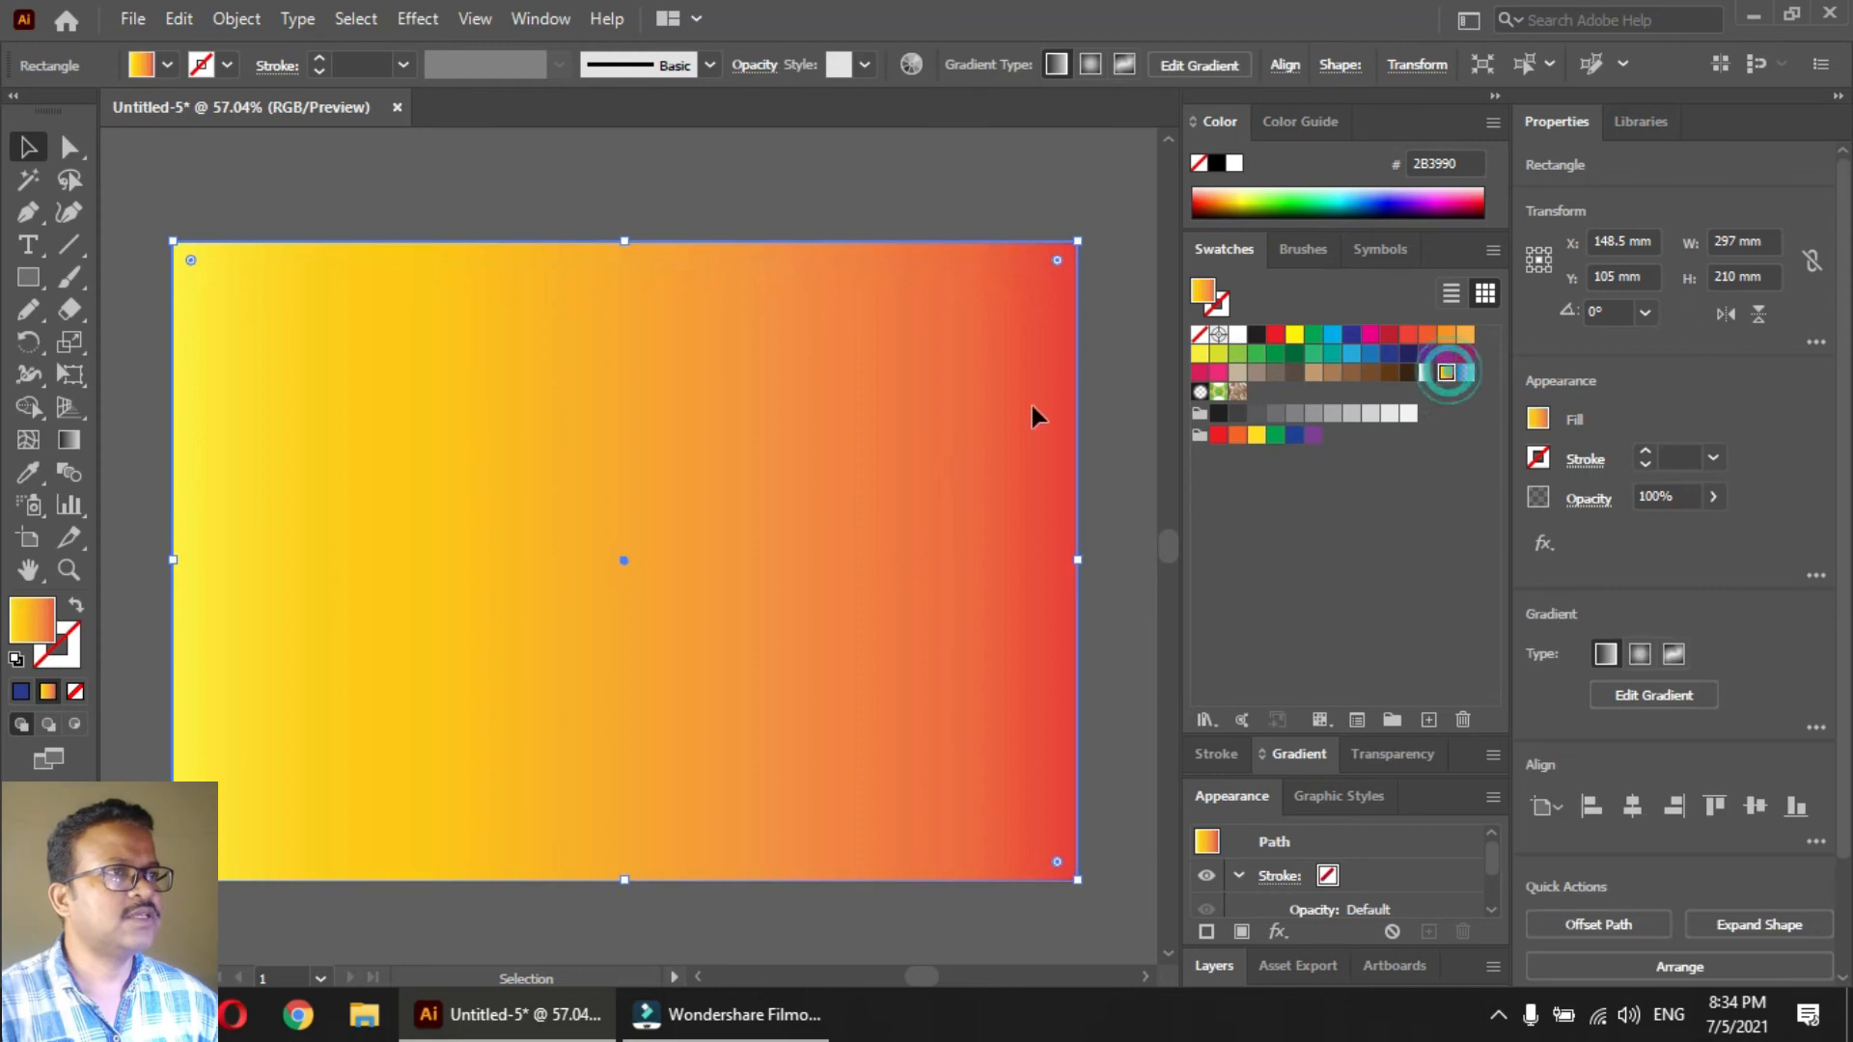
click(591, 203)
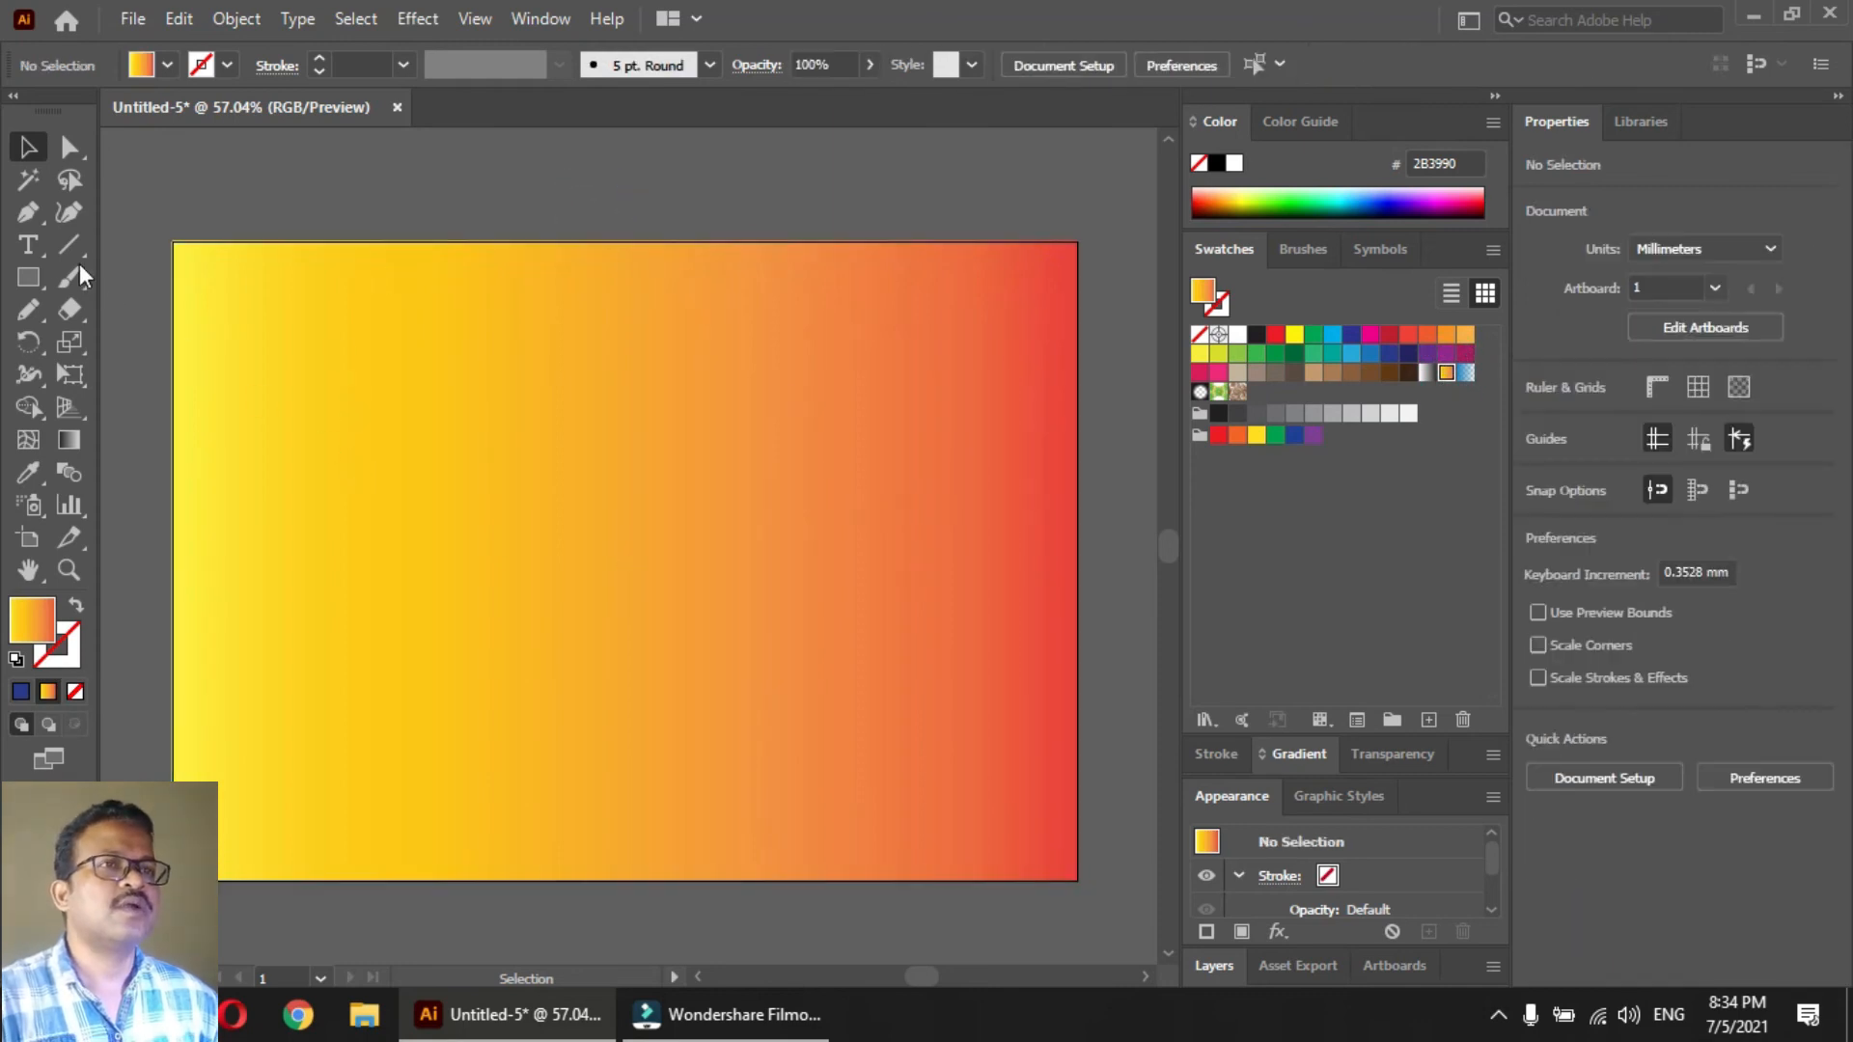
Draw an open, S-shaped wave path with the Pen tool, running from beyond the artboard's left edge past its right edge
ctrl+alt+click(576, 539)
ctrl+alt+click(576, 539)
drag(582, 512, 415, 469)
click(28, 212)
click(143, 547)
drag(585, 691, 797, 764)
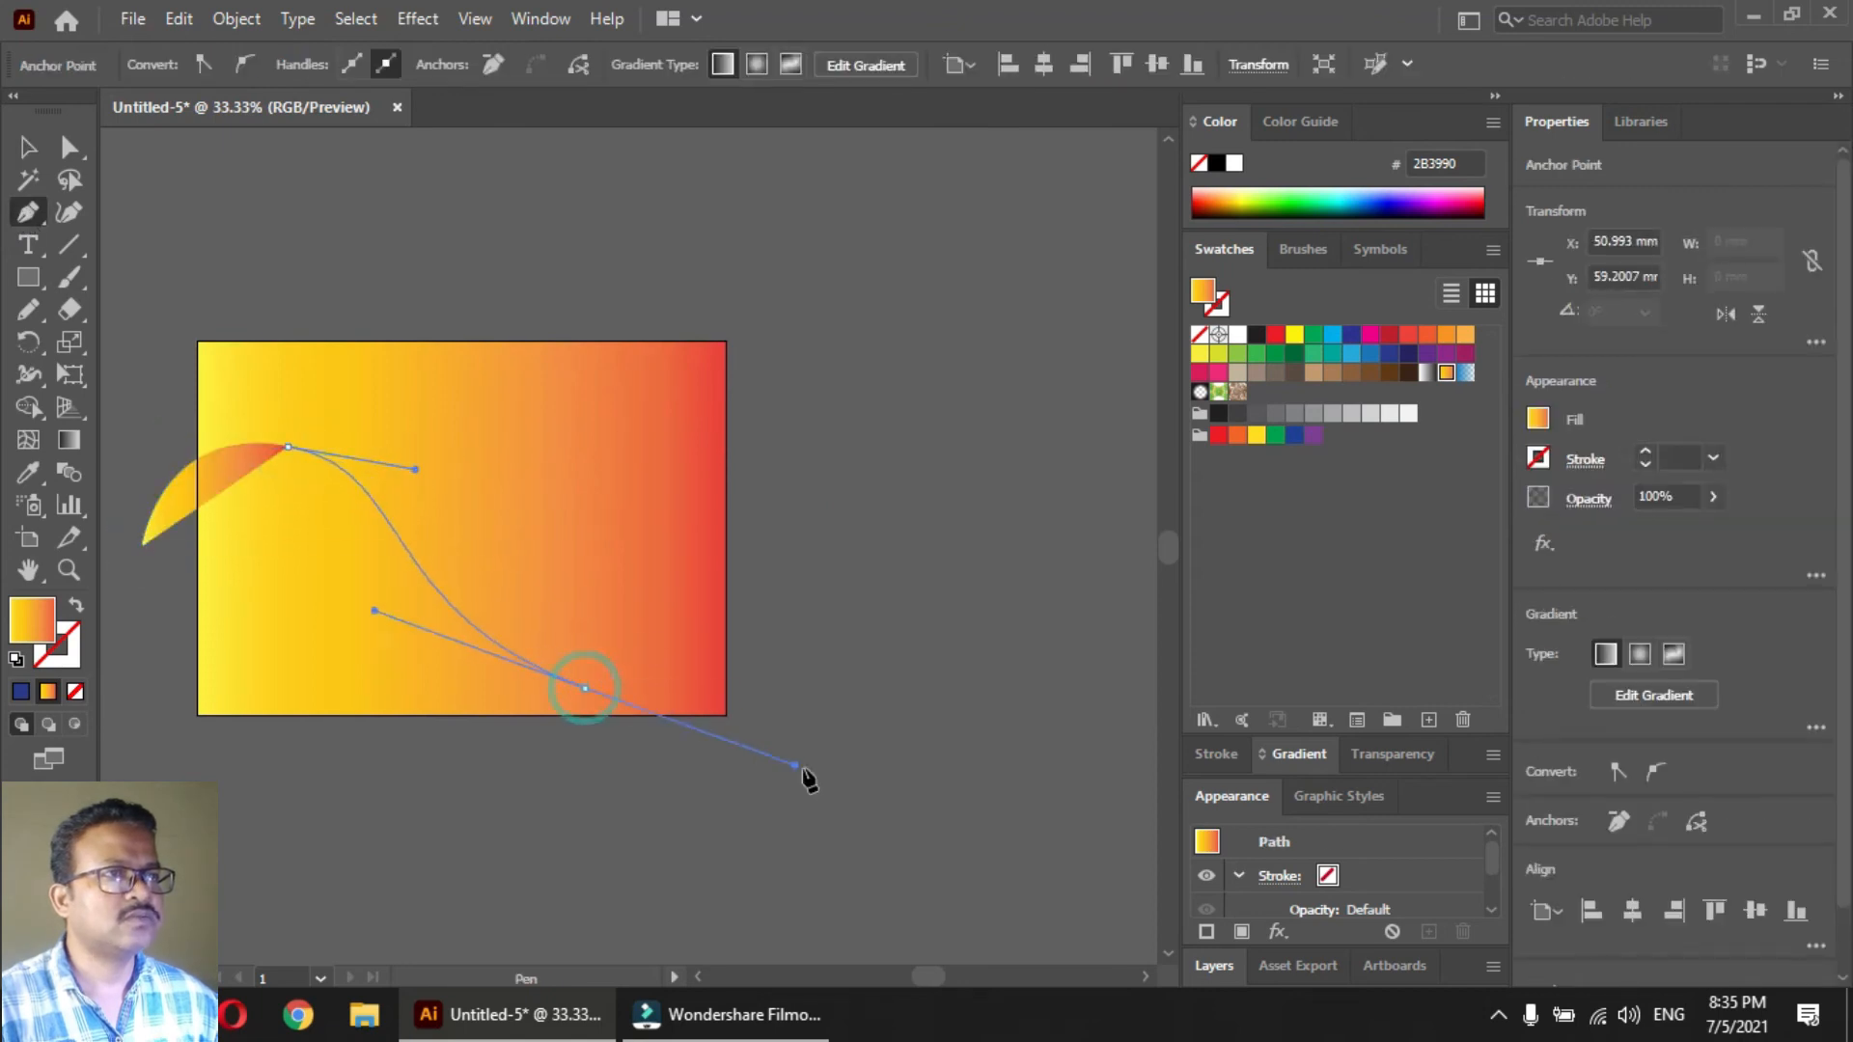
drag(989, 425, 232, 598)
key(Escape)
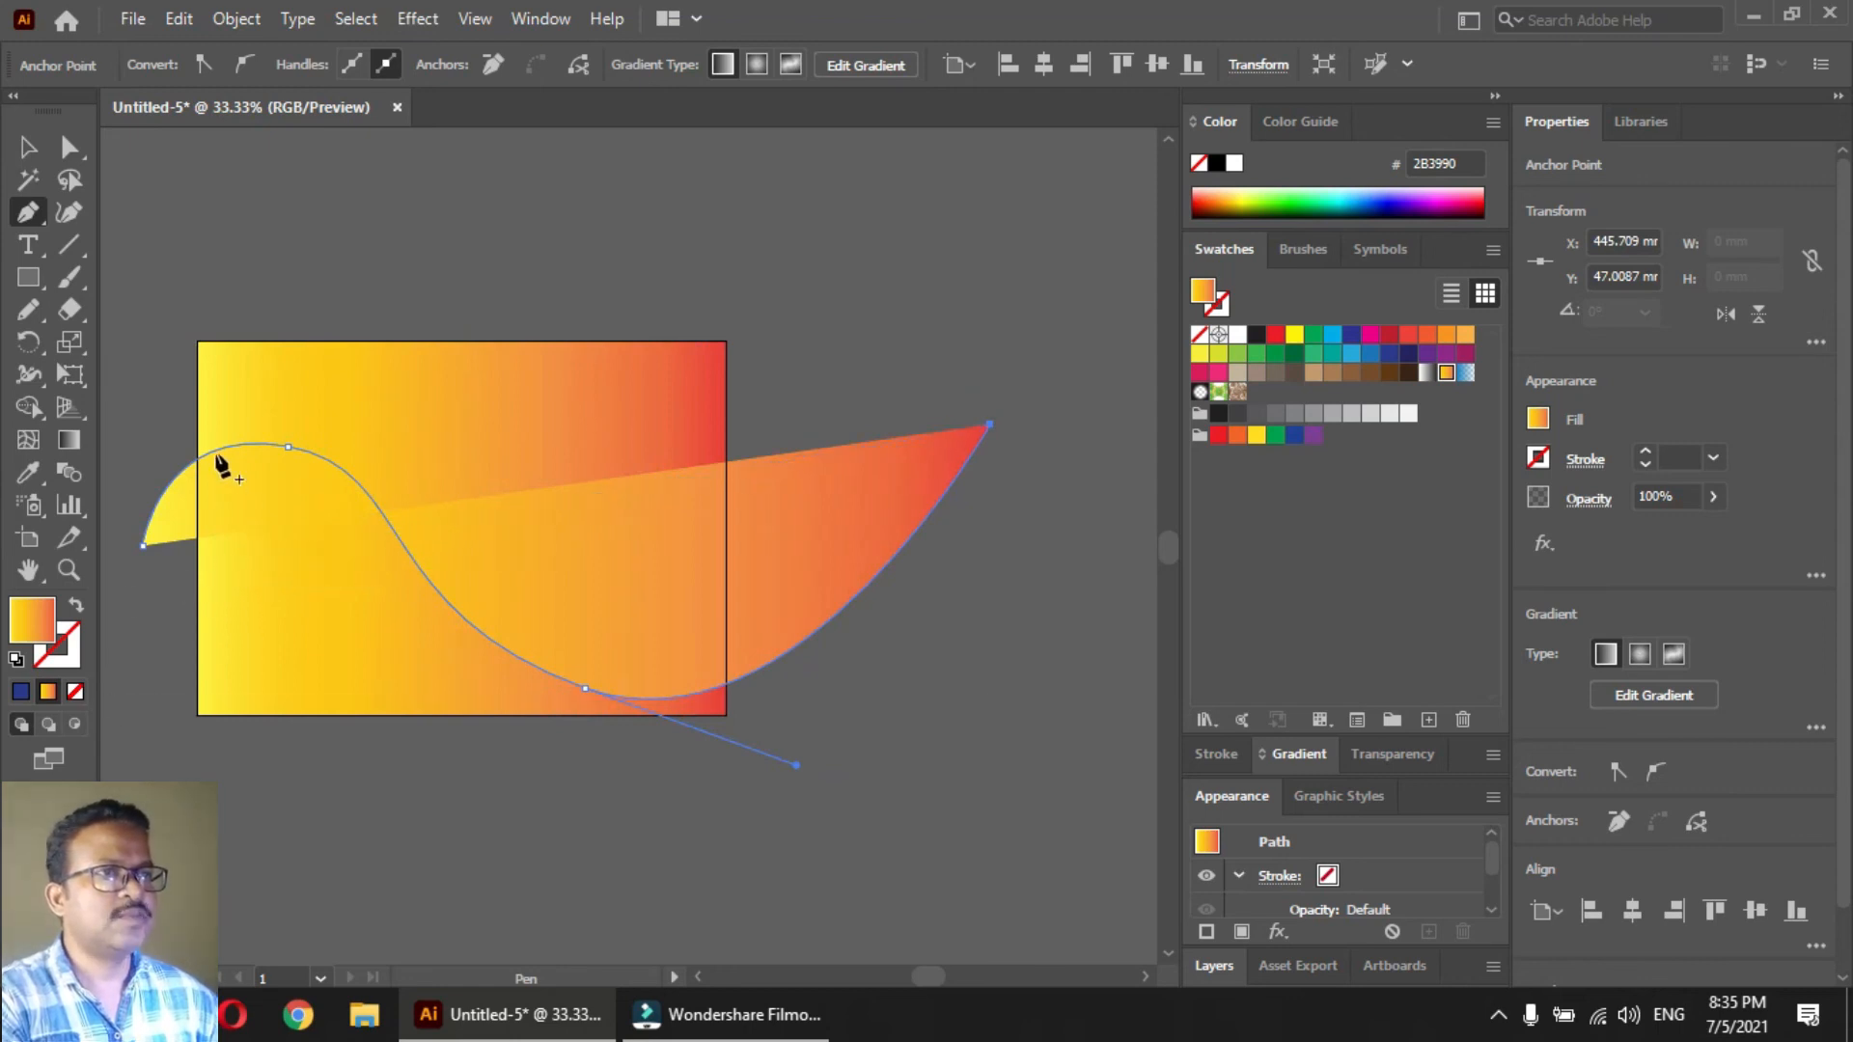
Draw a second open wave path with the Pen tool, offset below and right of the first so the two cross
click(156, 618)
drag(460, 493, 627, 538)
drag(789, 753, 978, 777)
click(1059, 425)
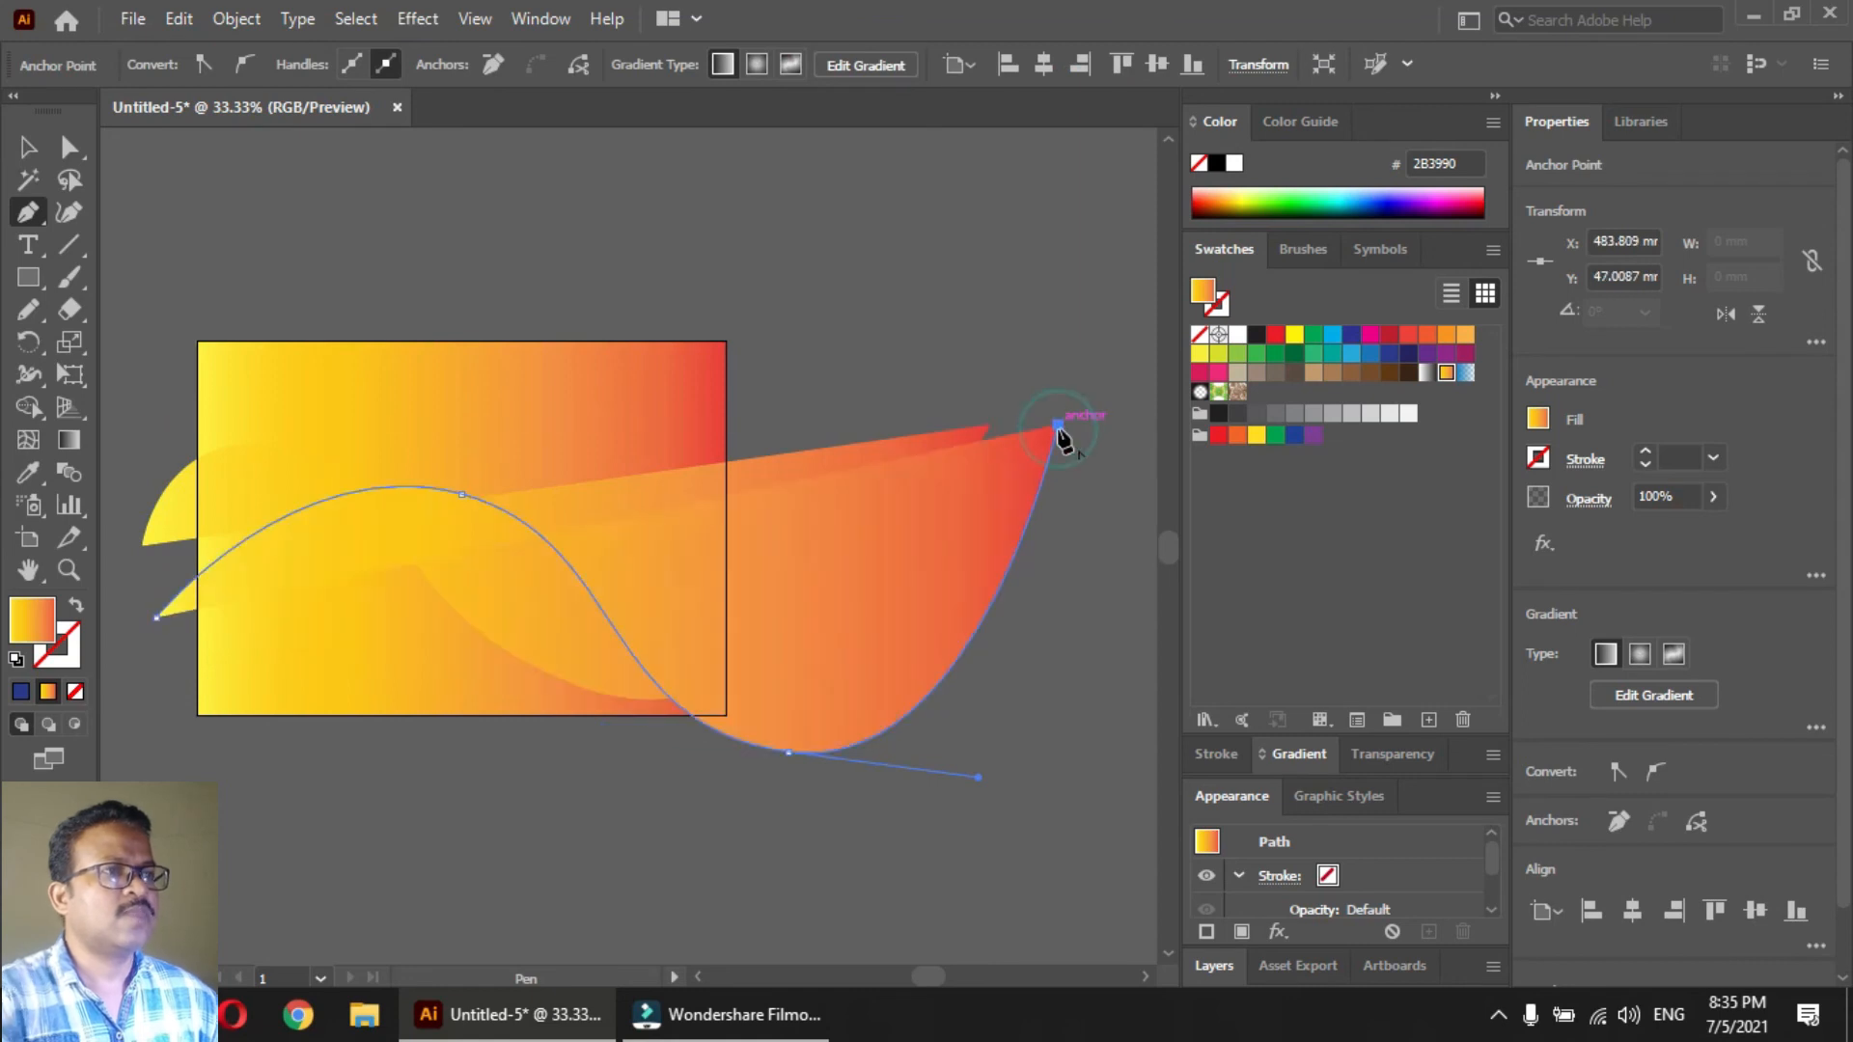
Select both wave paths and give them no fill and a white 1 pt stroke
key(v)
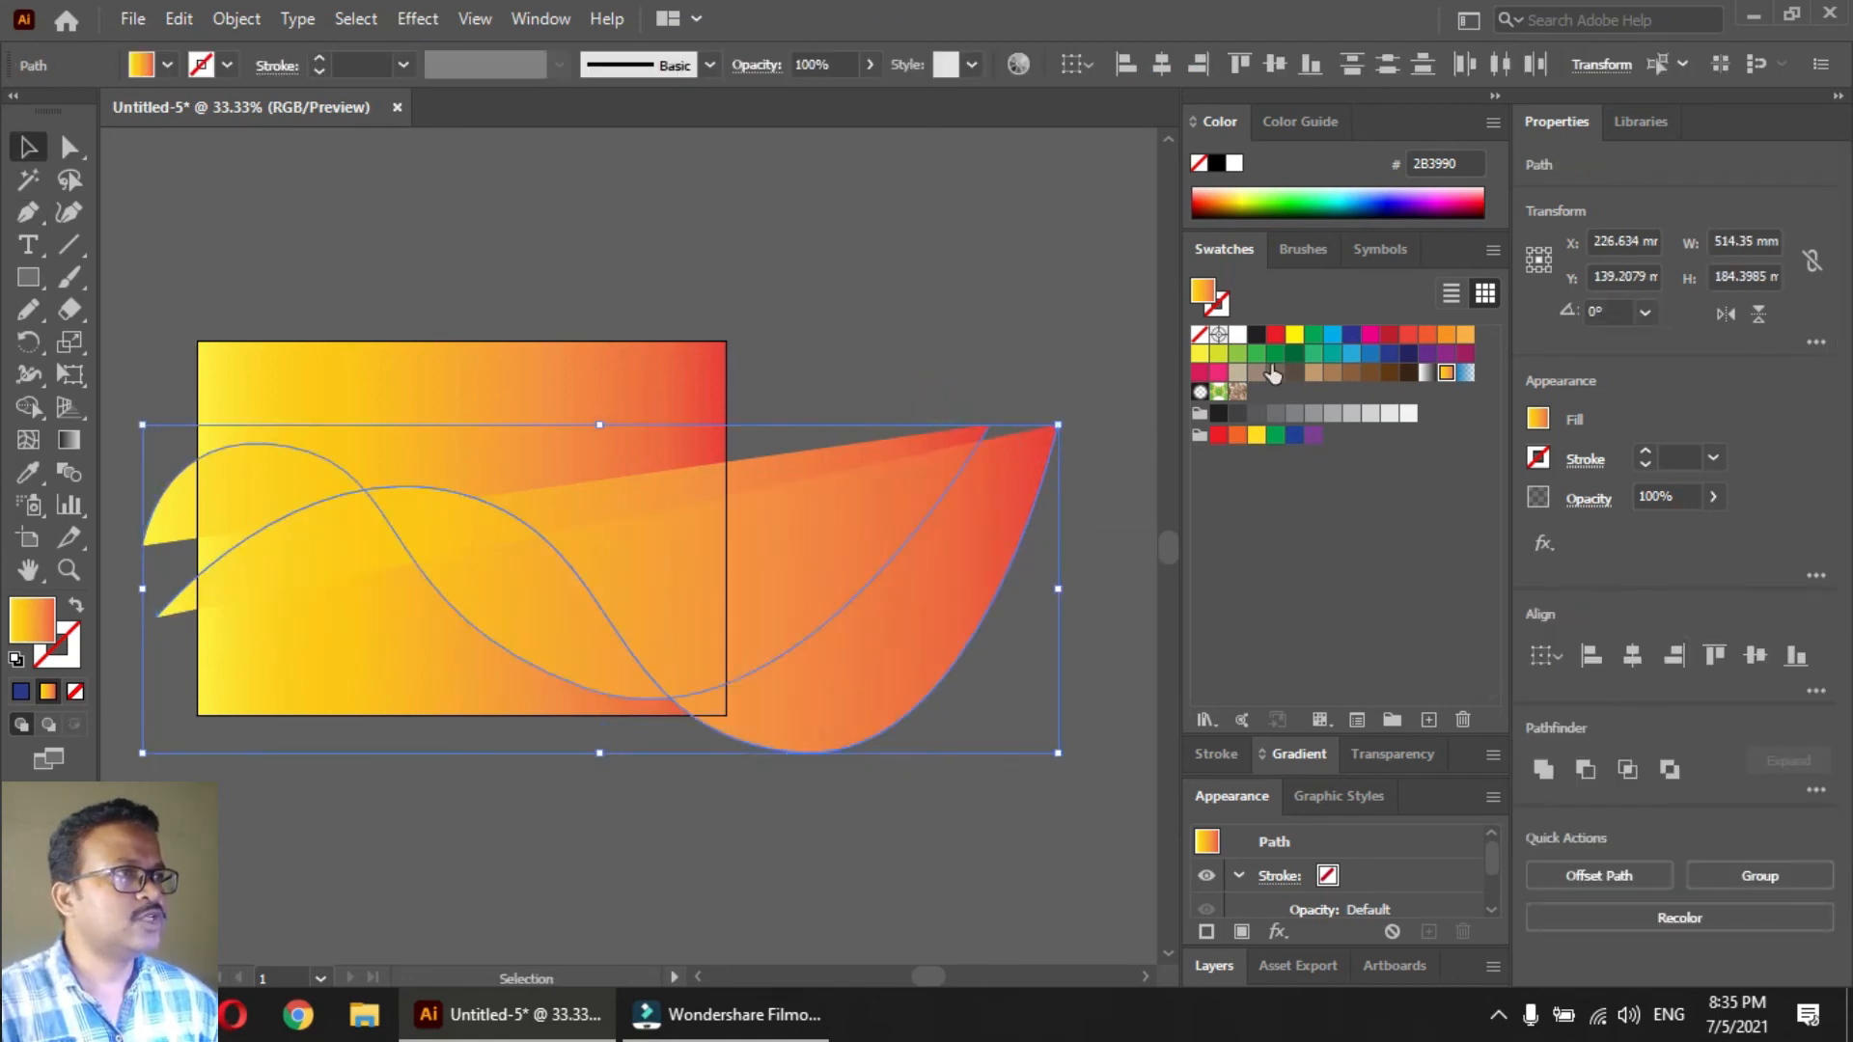
click(1200, 334)
click(1224, 308)
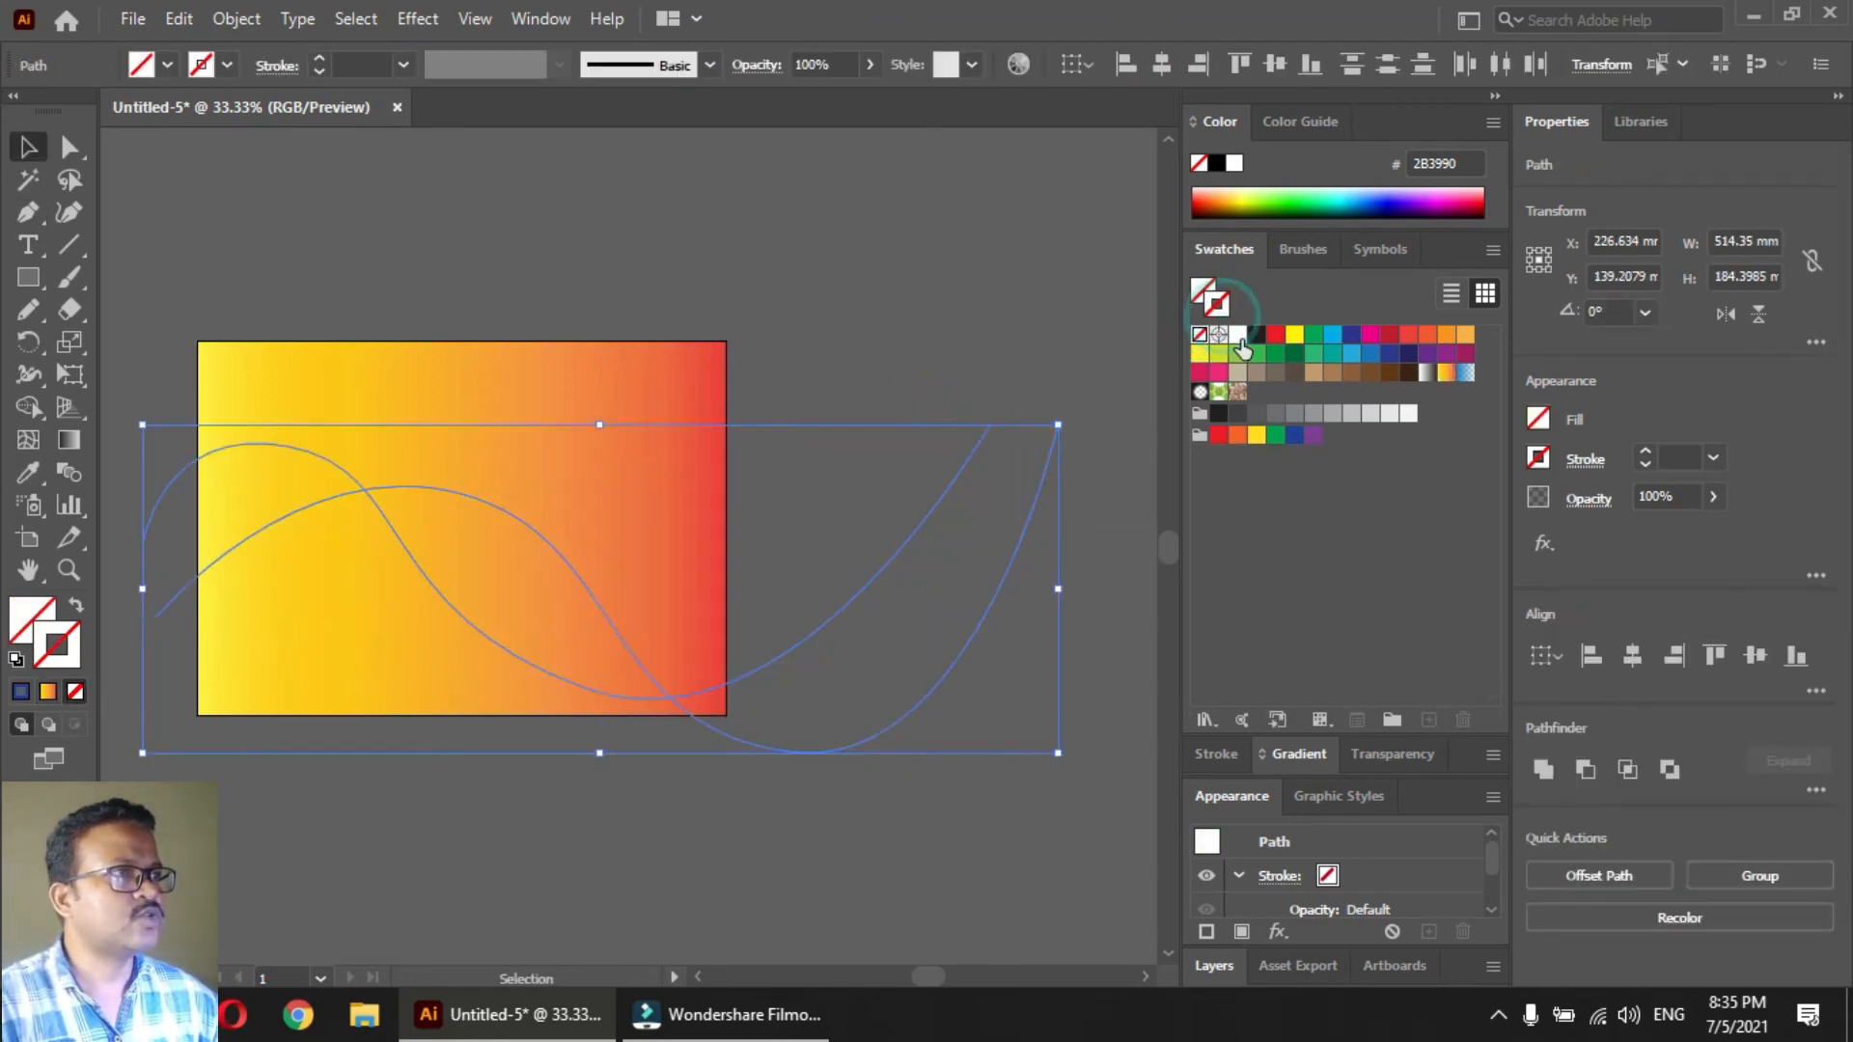
click(1239, 336)
click(854, 351)
drag(848, 375, 948, 809)
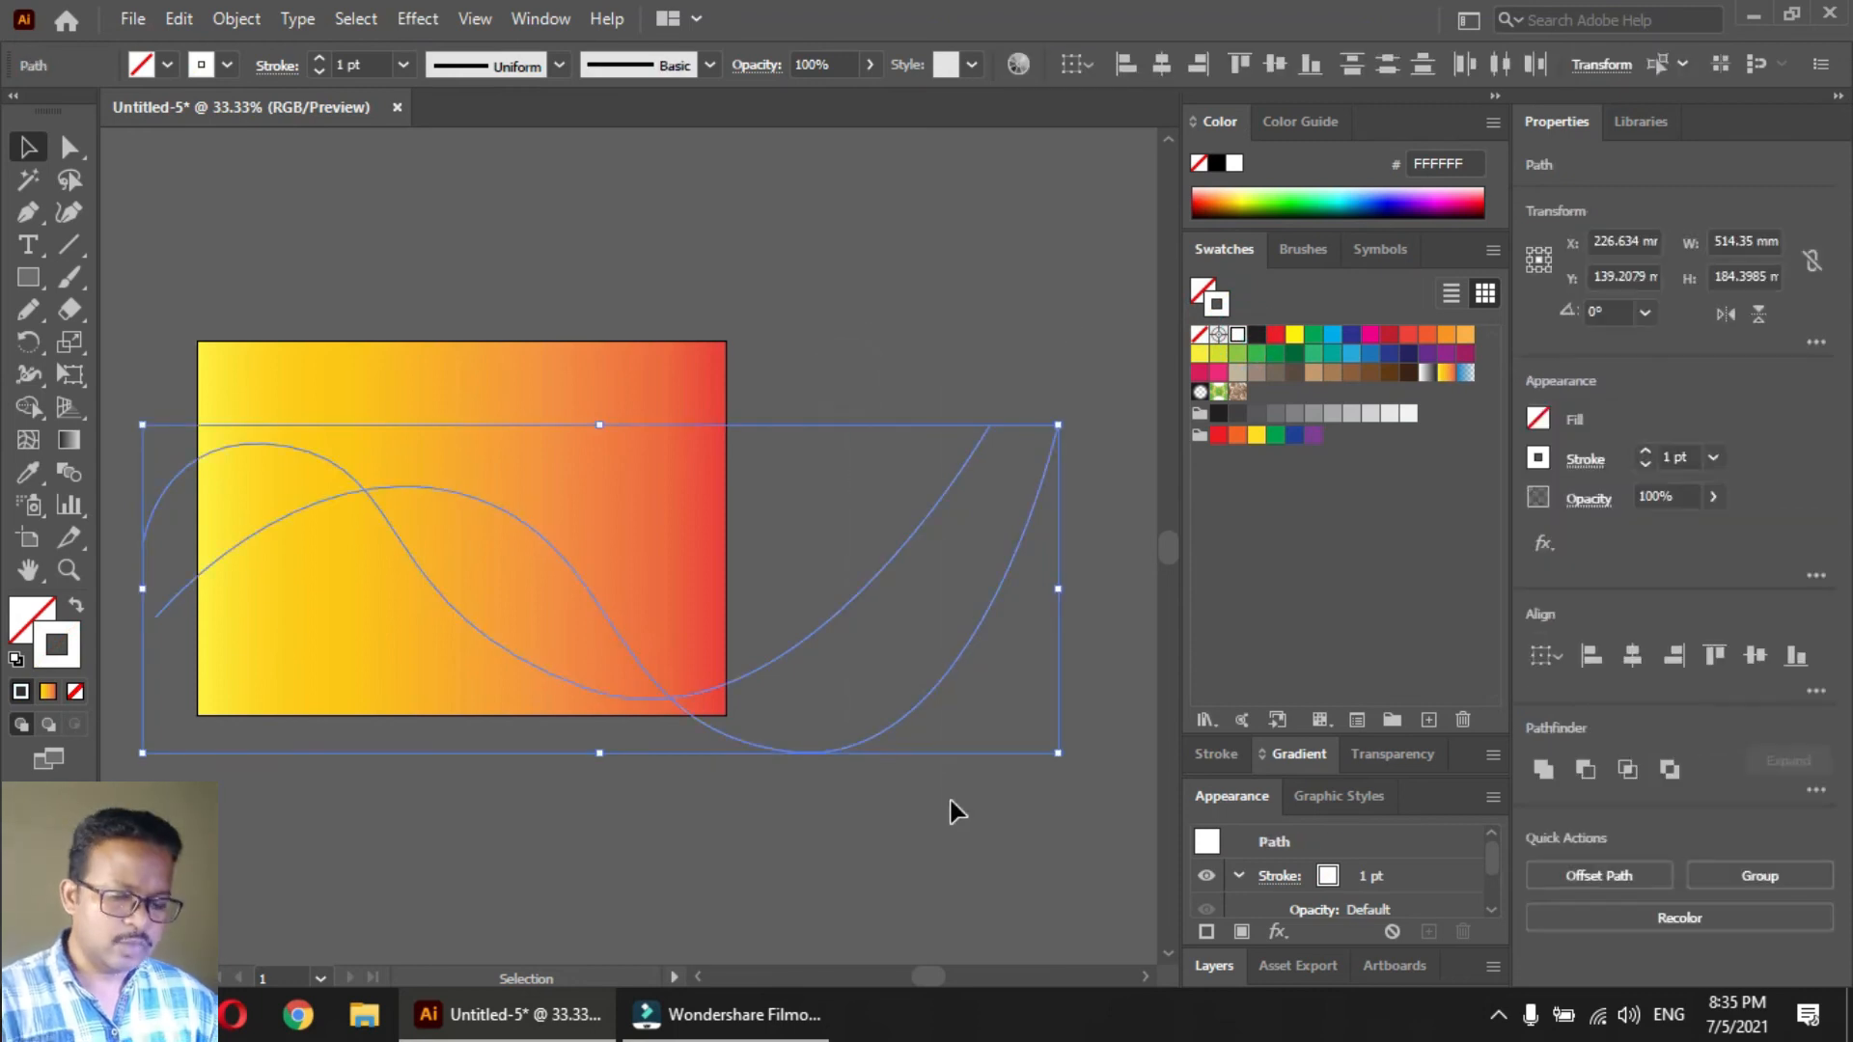
Blend the two white wave paths using Specified Steps spacing with 10 steps
key(ctrl+alt+b)
click(803, 353)
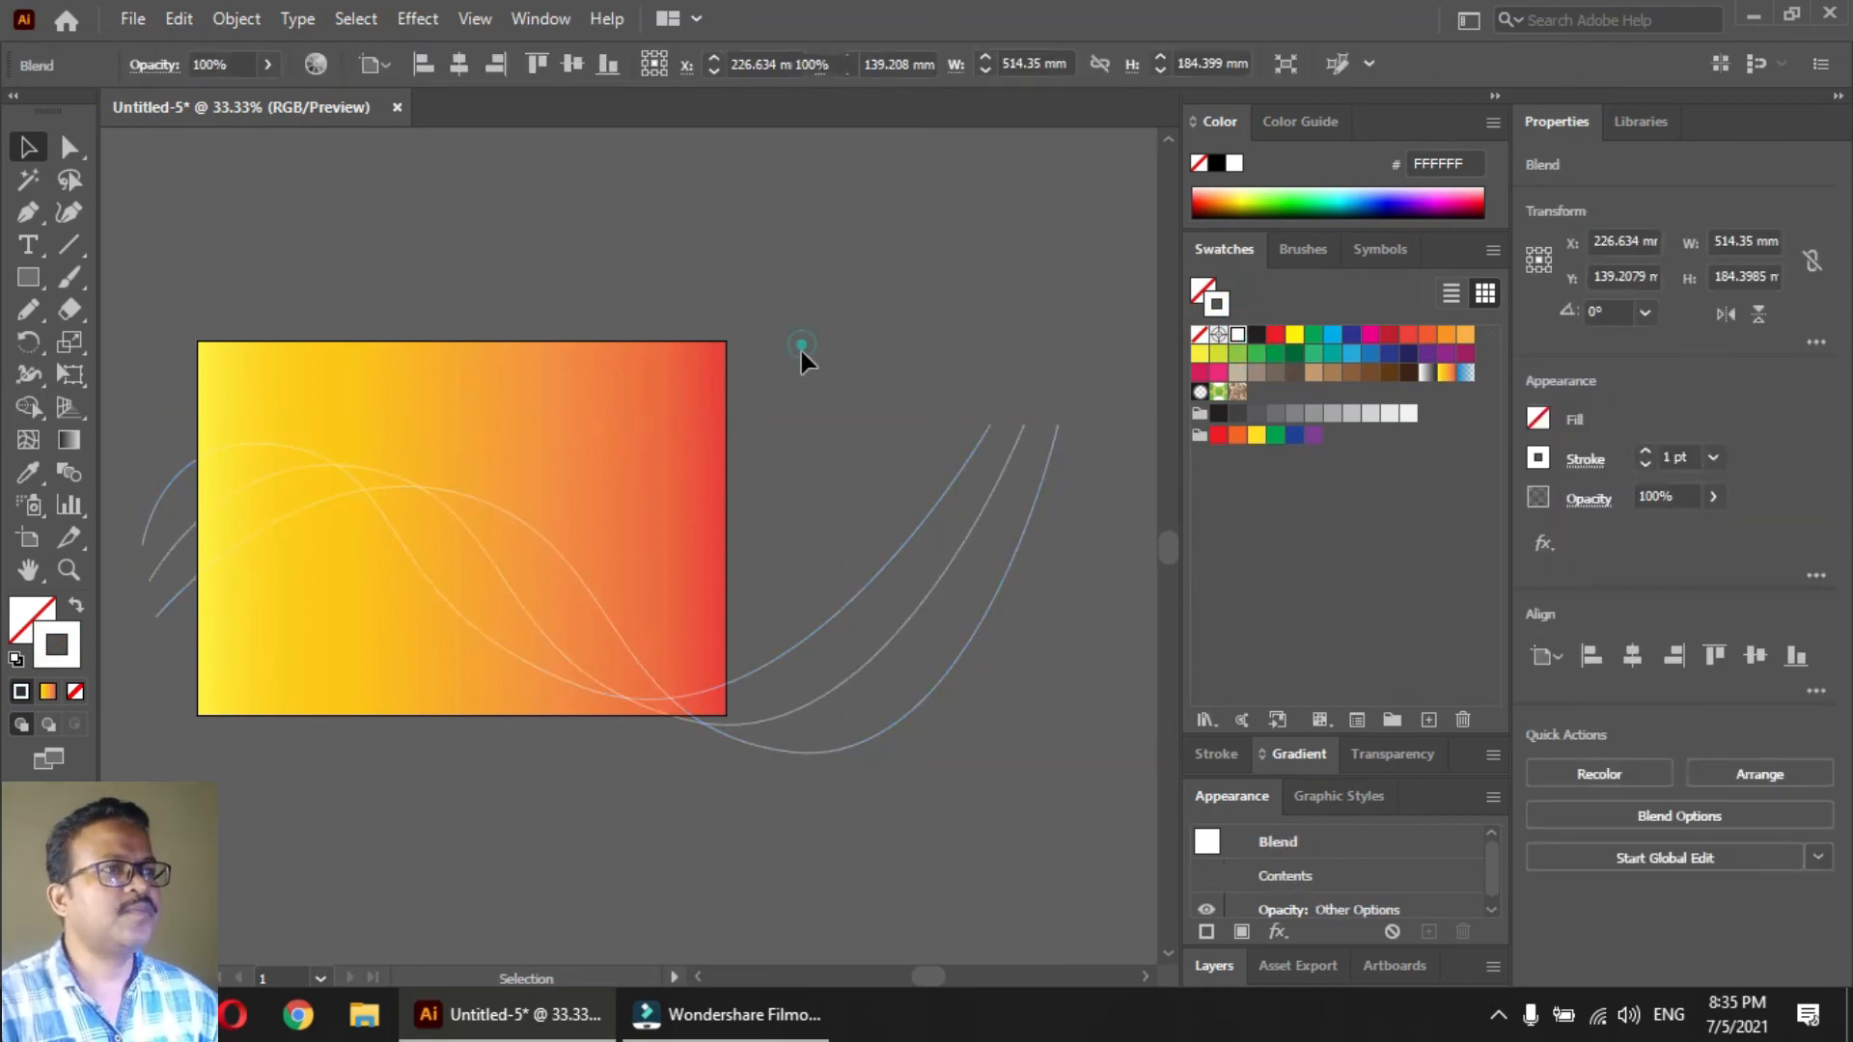
click(940, 716)
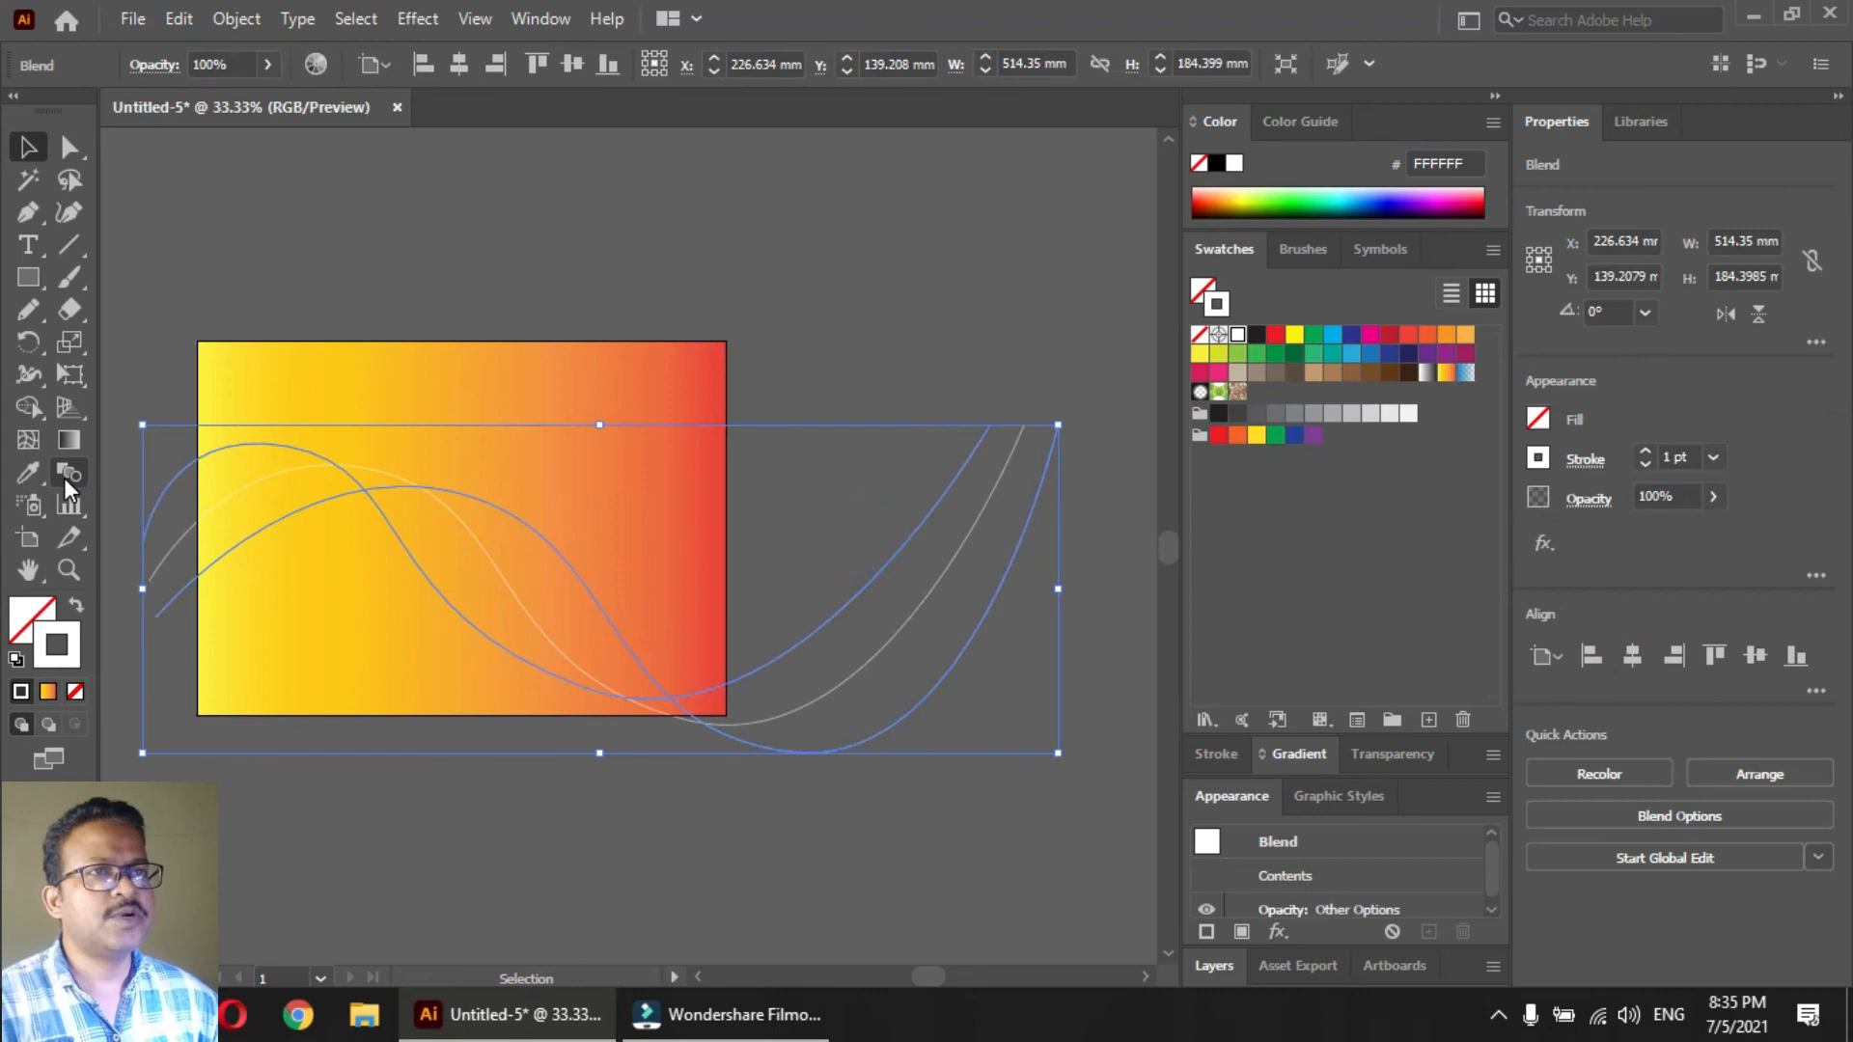
double_click(68, 473)
click(851, 282)
click(872, 322)
double_click(985, 273)
text(10)
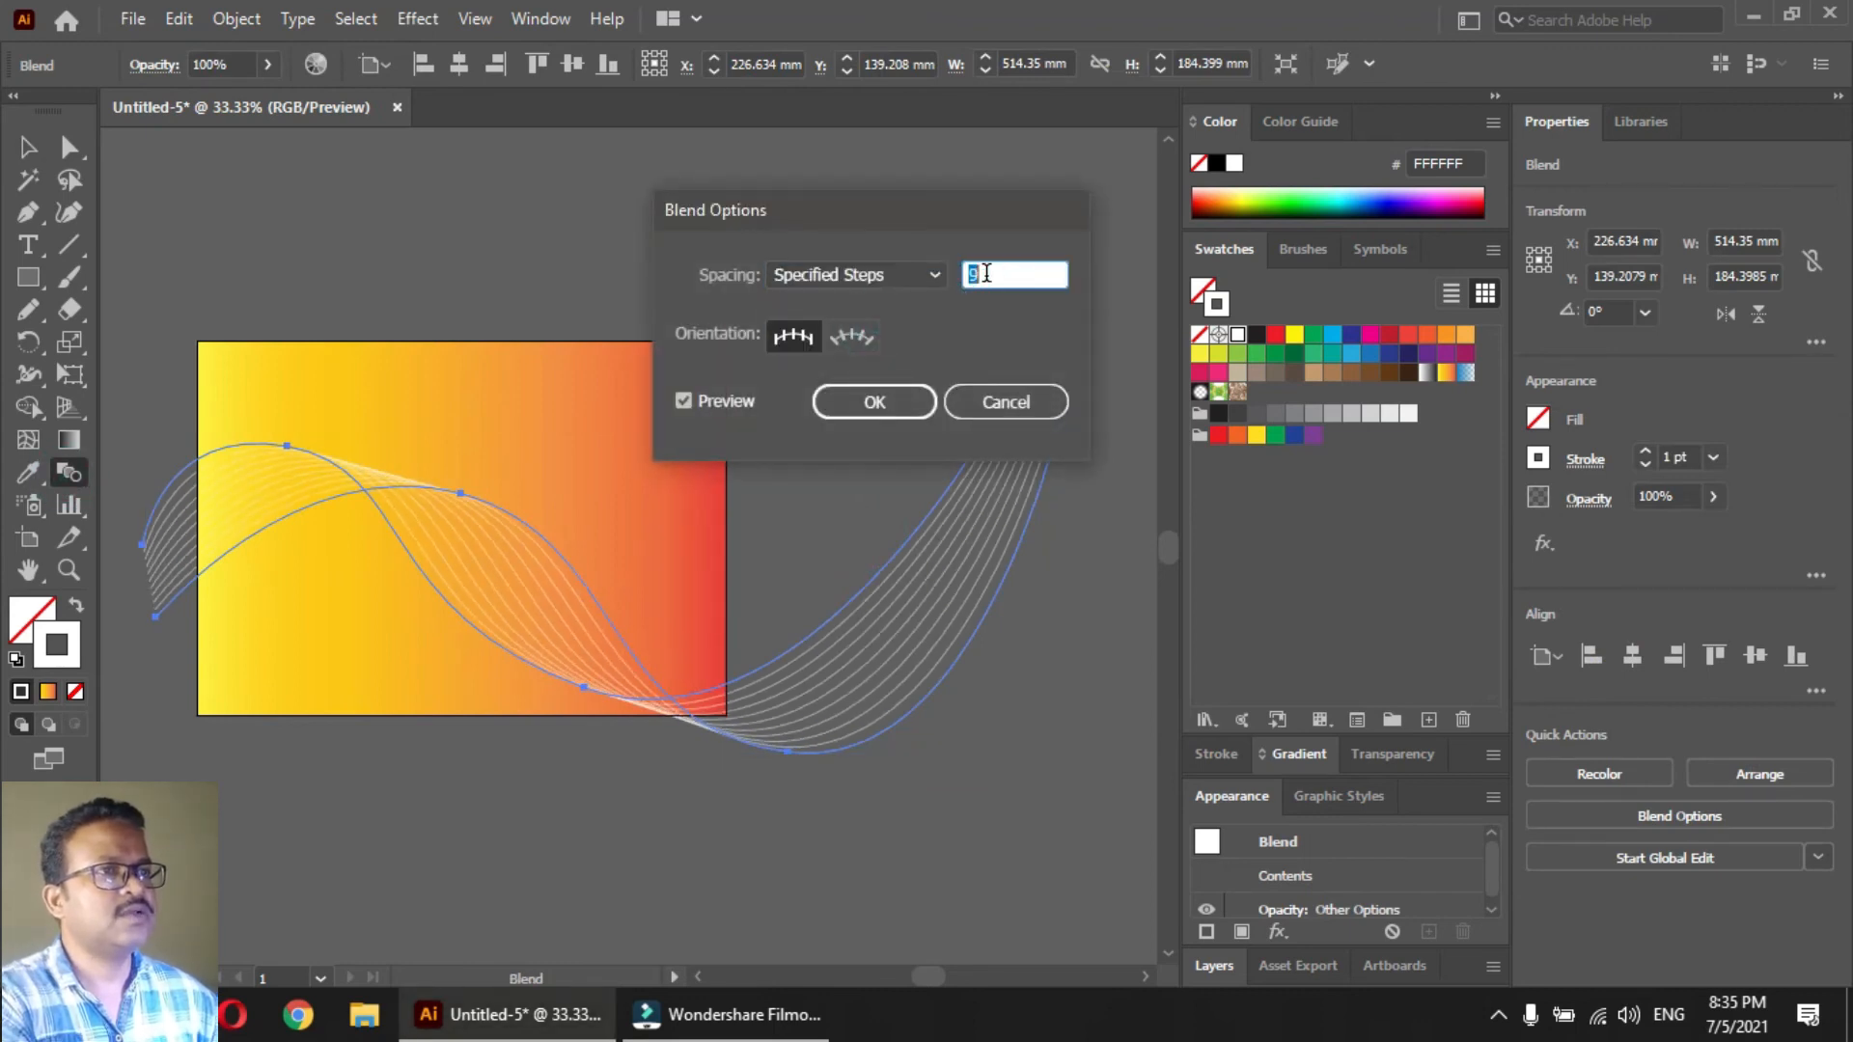
key(Return)
key(v)
click(816, 478)
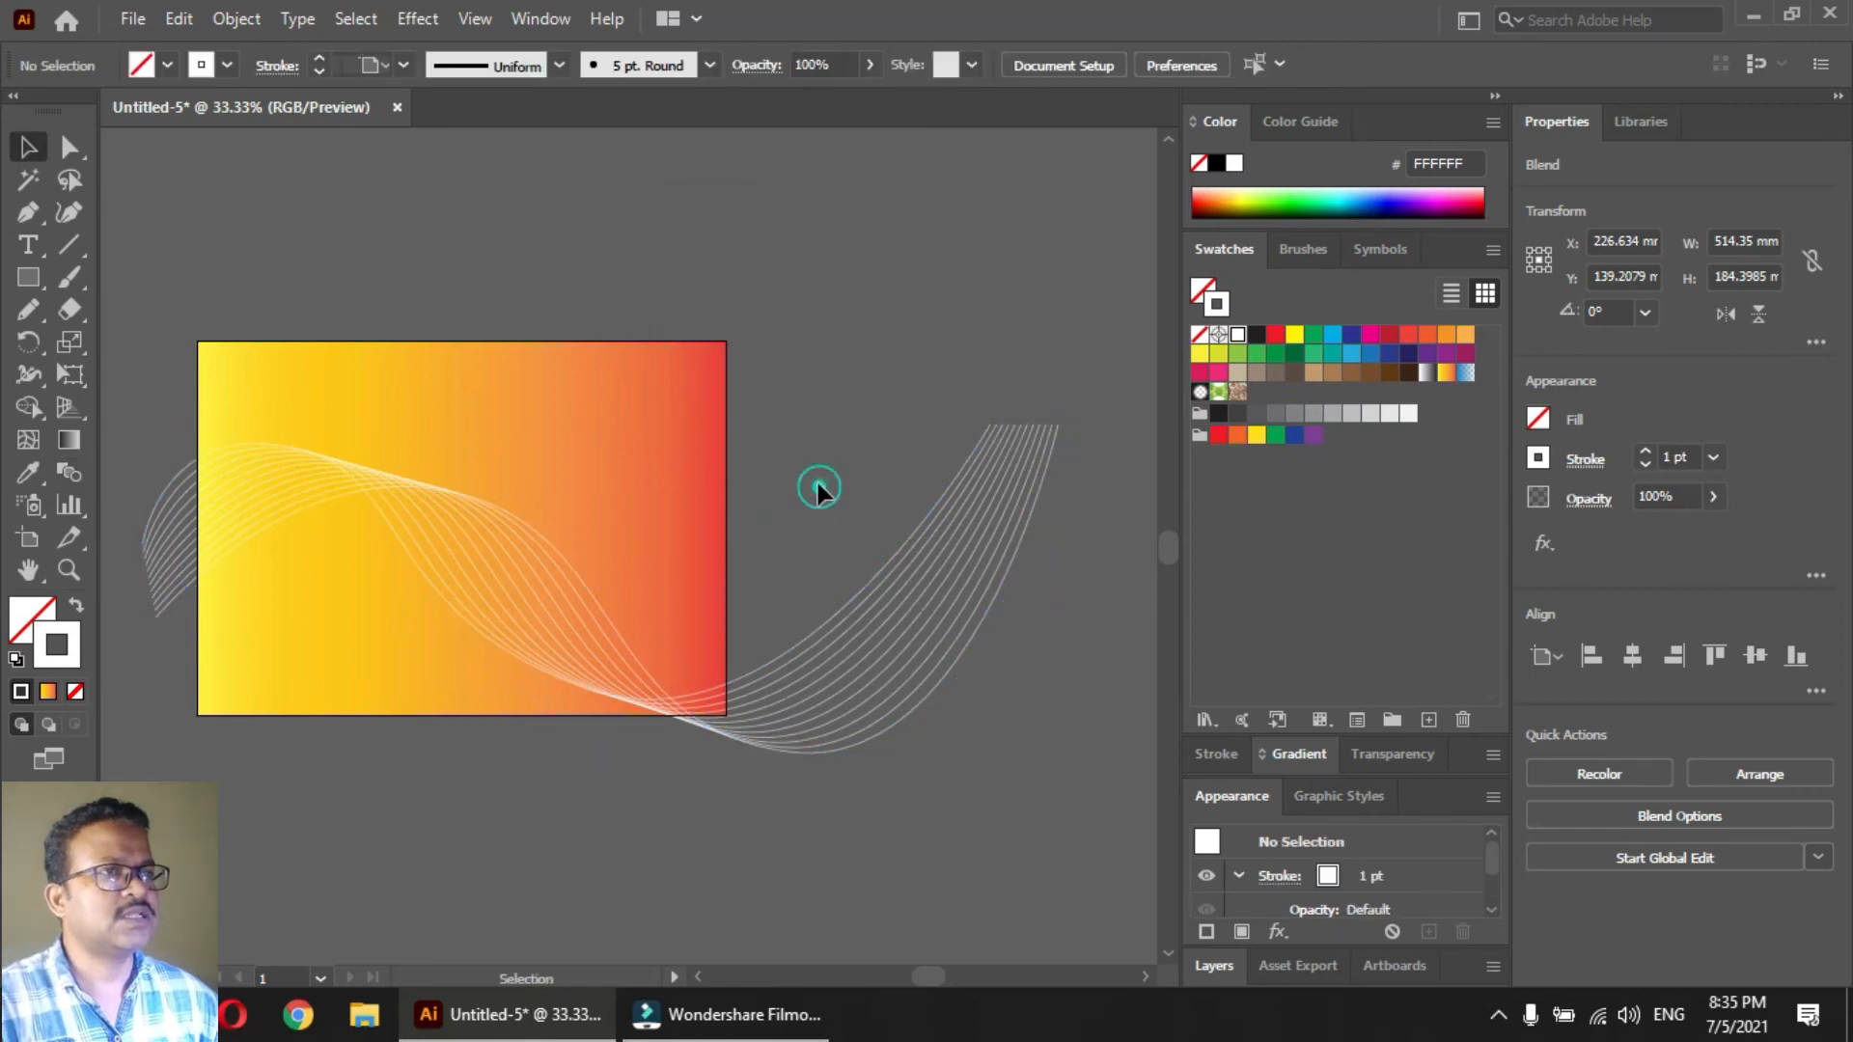
Set the opacity of only the blend's second, lower wave path to 0% so the lines fade out towards it
key(z)
drag(326, 570, 586, 475)
key(a)
click(797, 520)
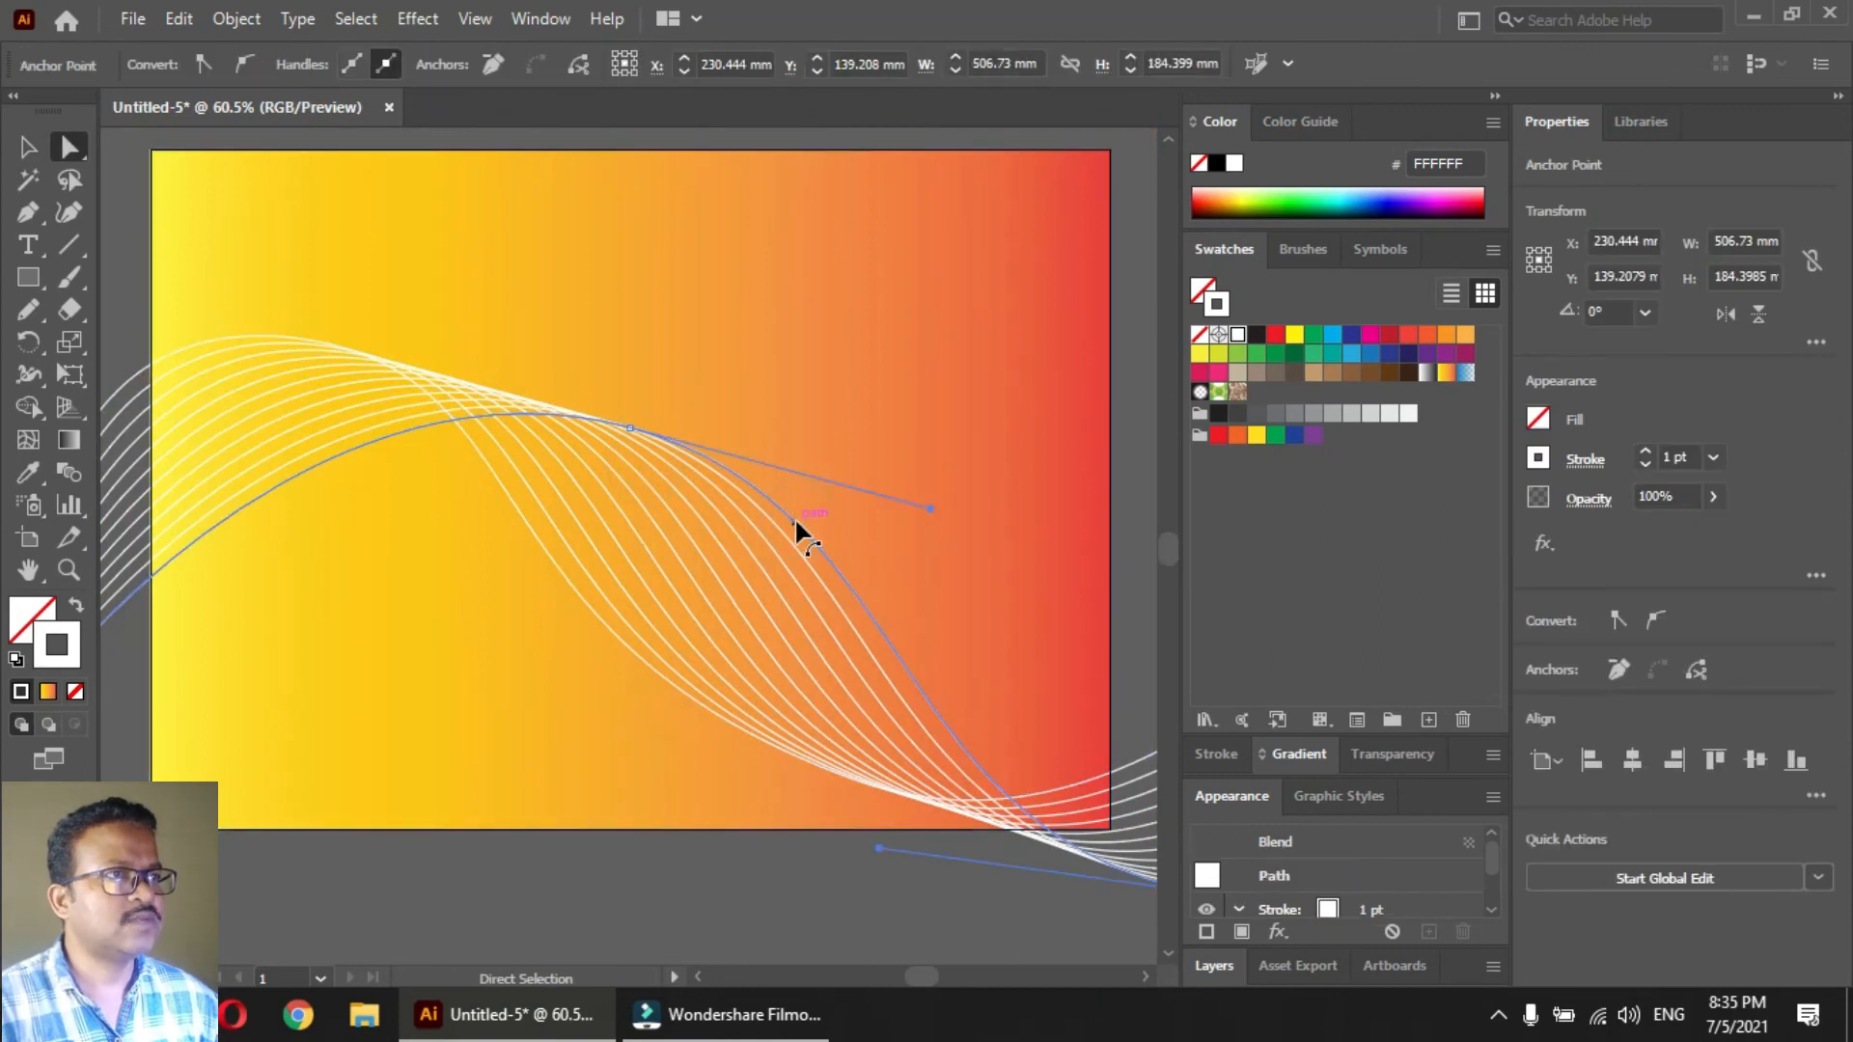
click(1712, 497)
drag(1707, 530, 1575, 536)
click(738, 893)
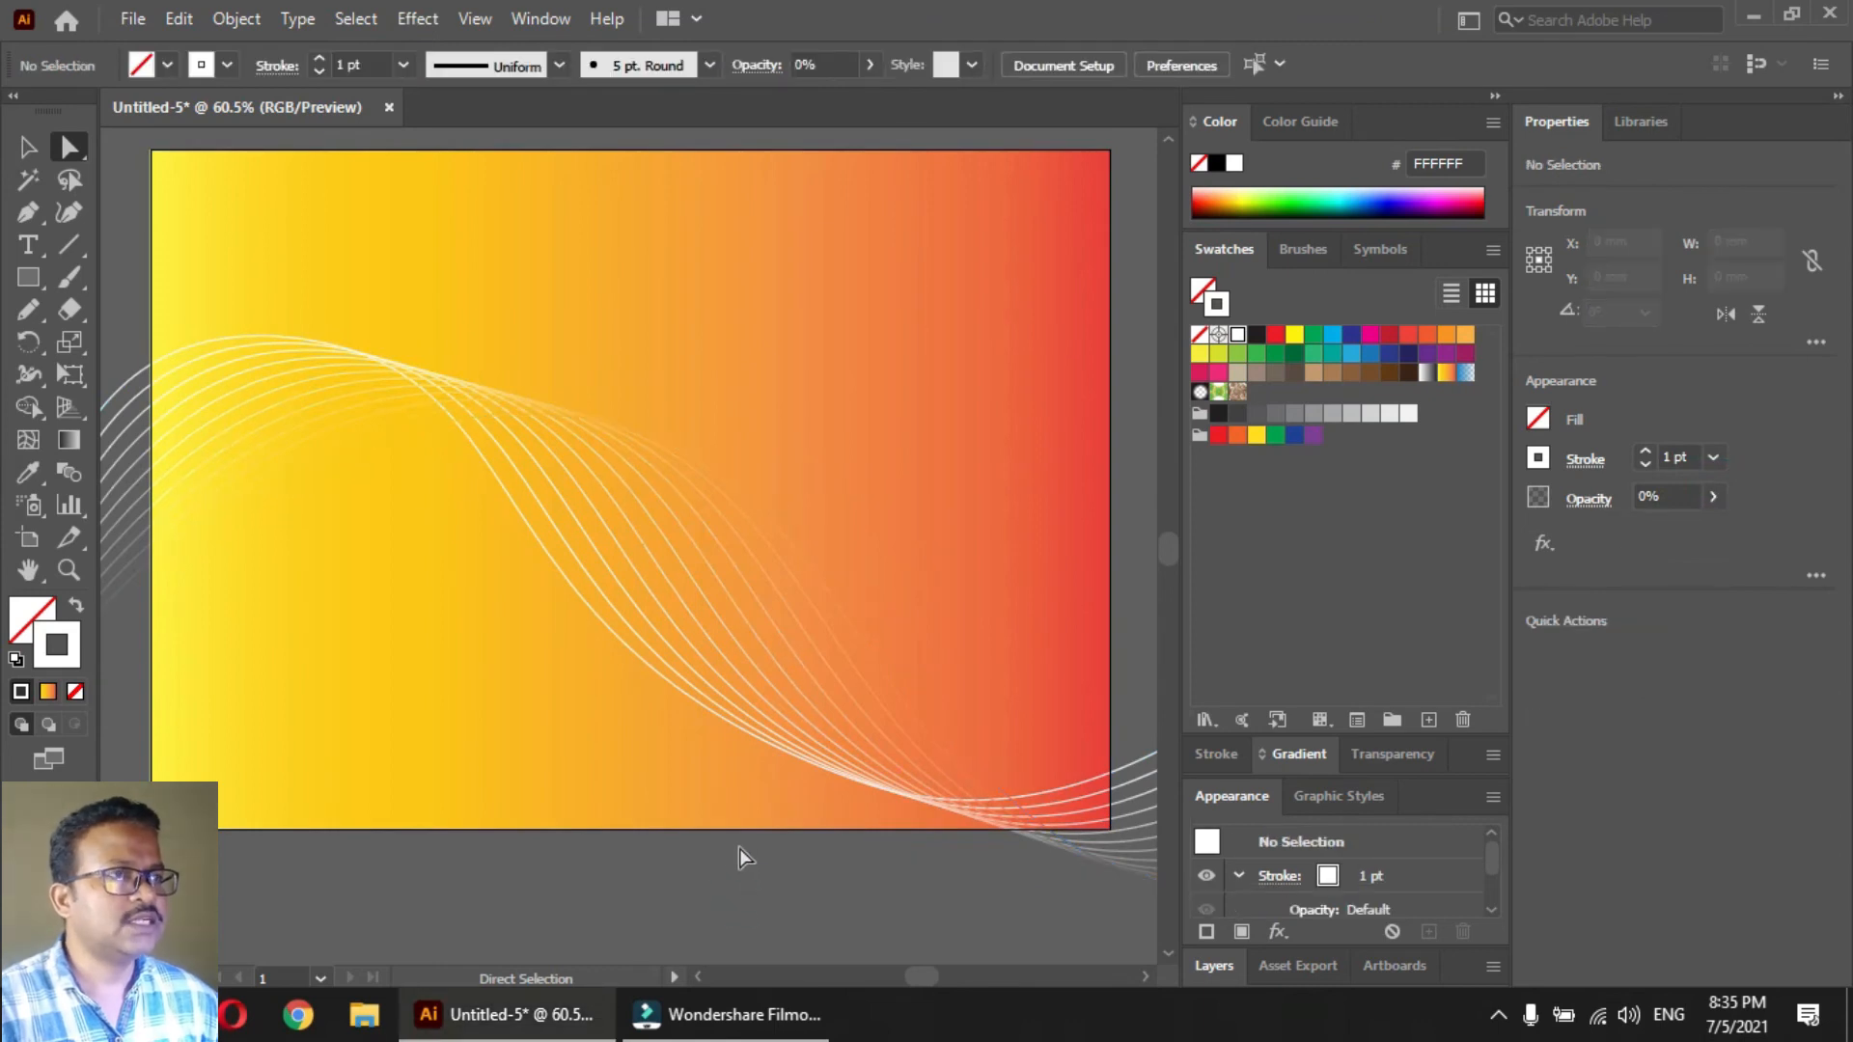
Duplicate the wave-line blend up and to the left, and enlarge the copy proportionally about its centre
key(Tab)
drag(704, 675, 450, 547)
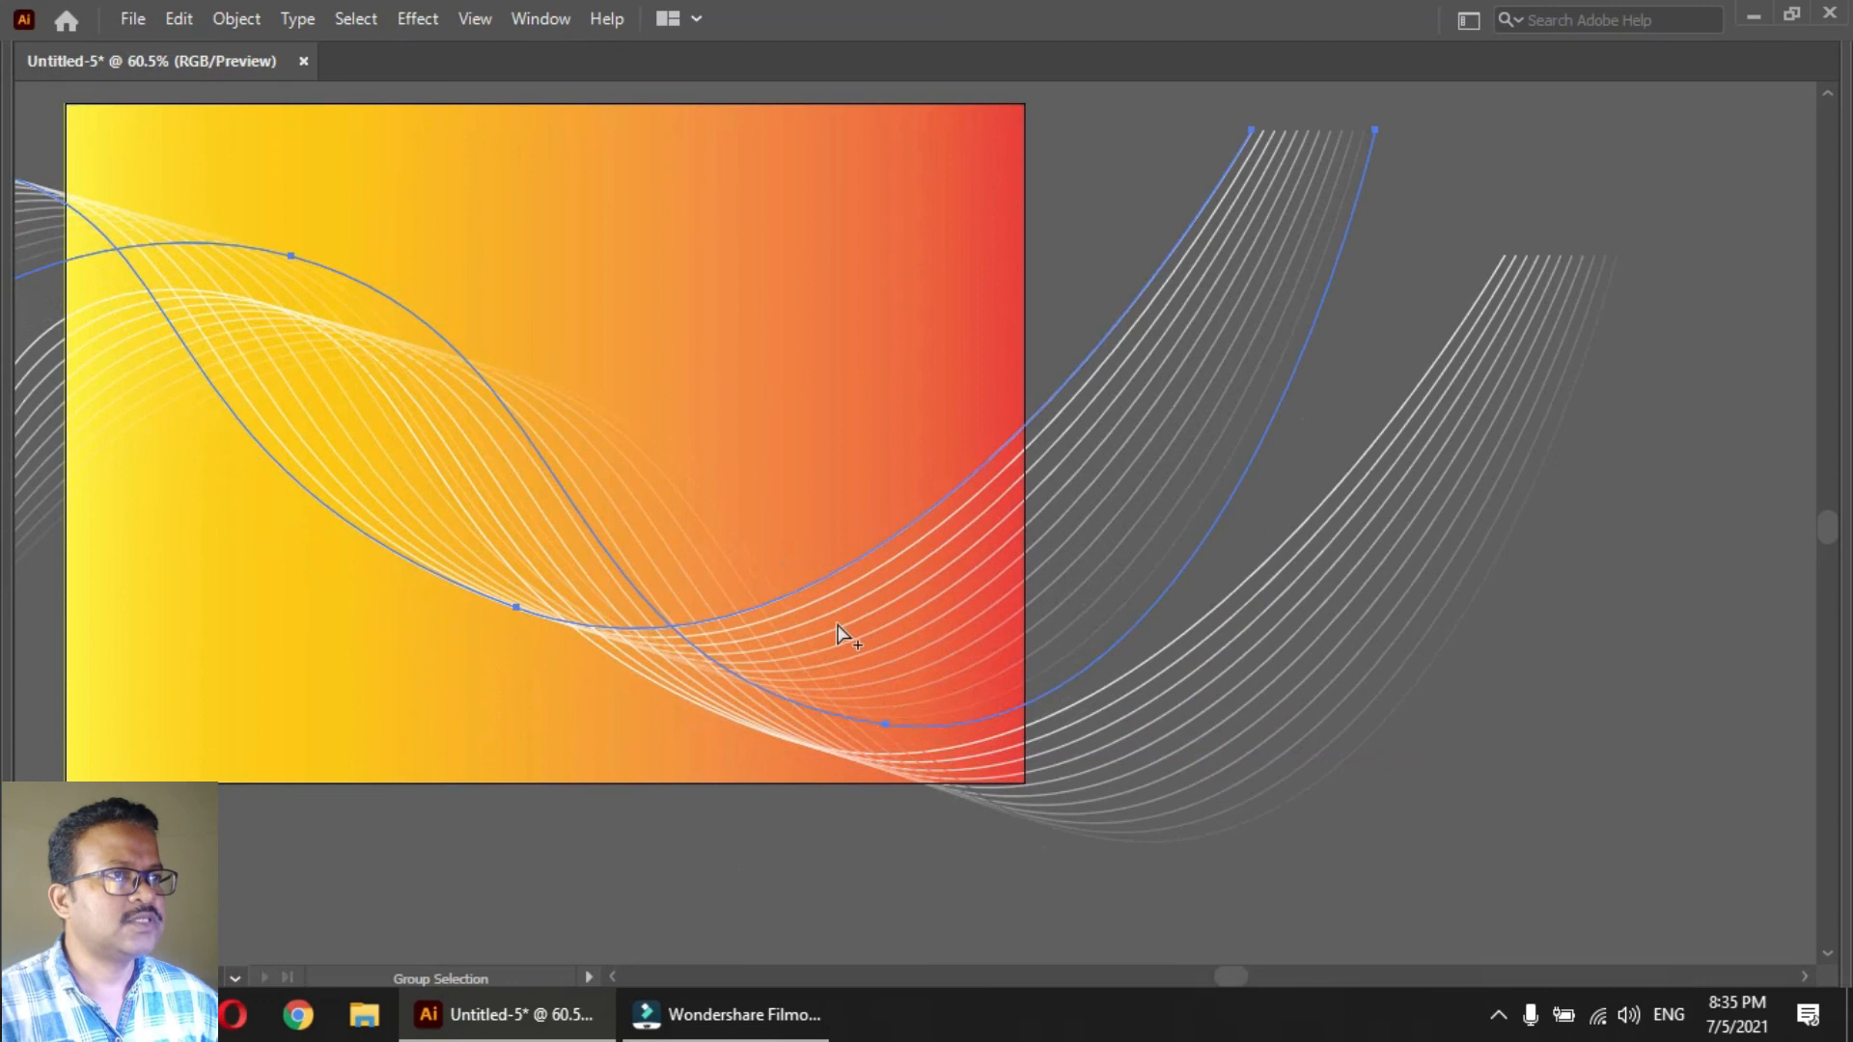
key(alt+shift)
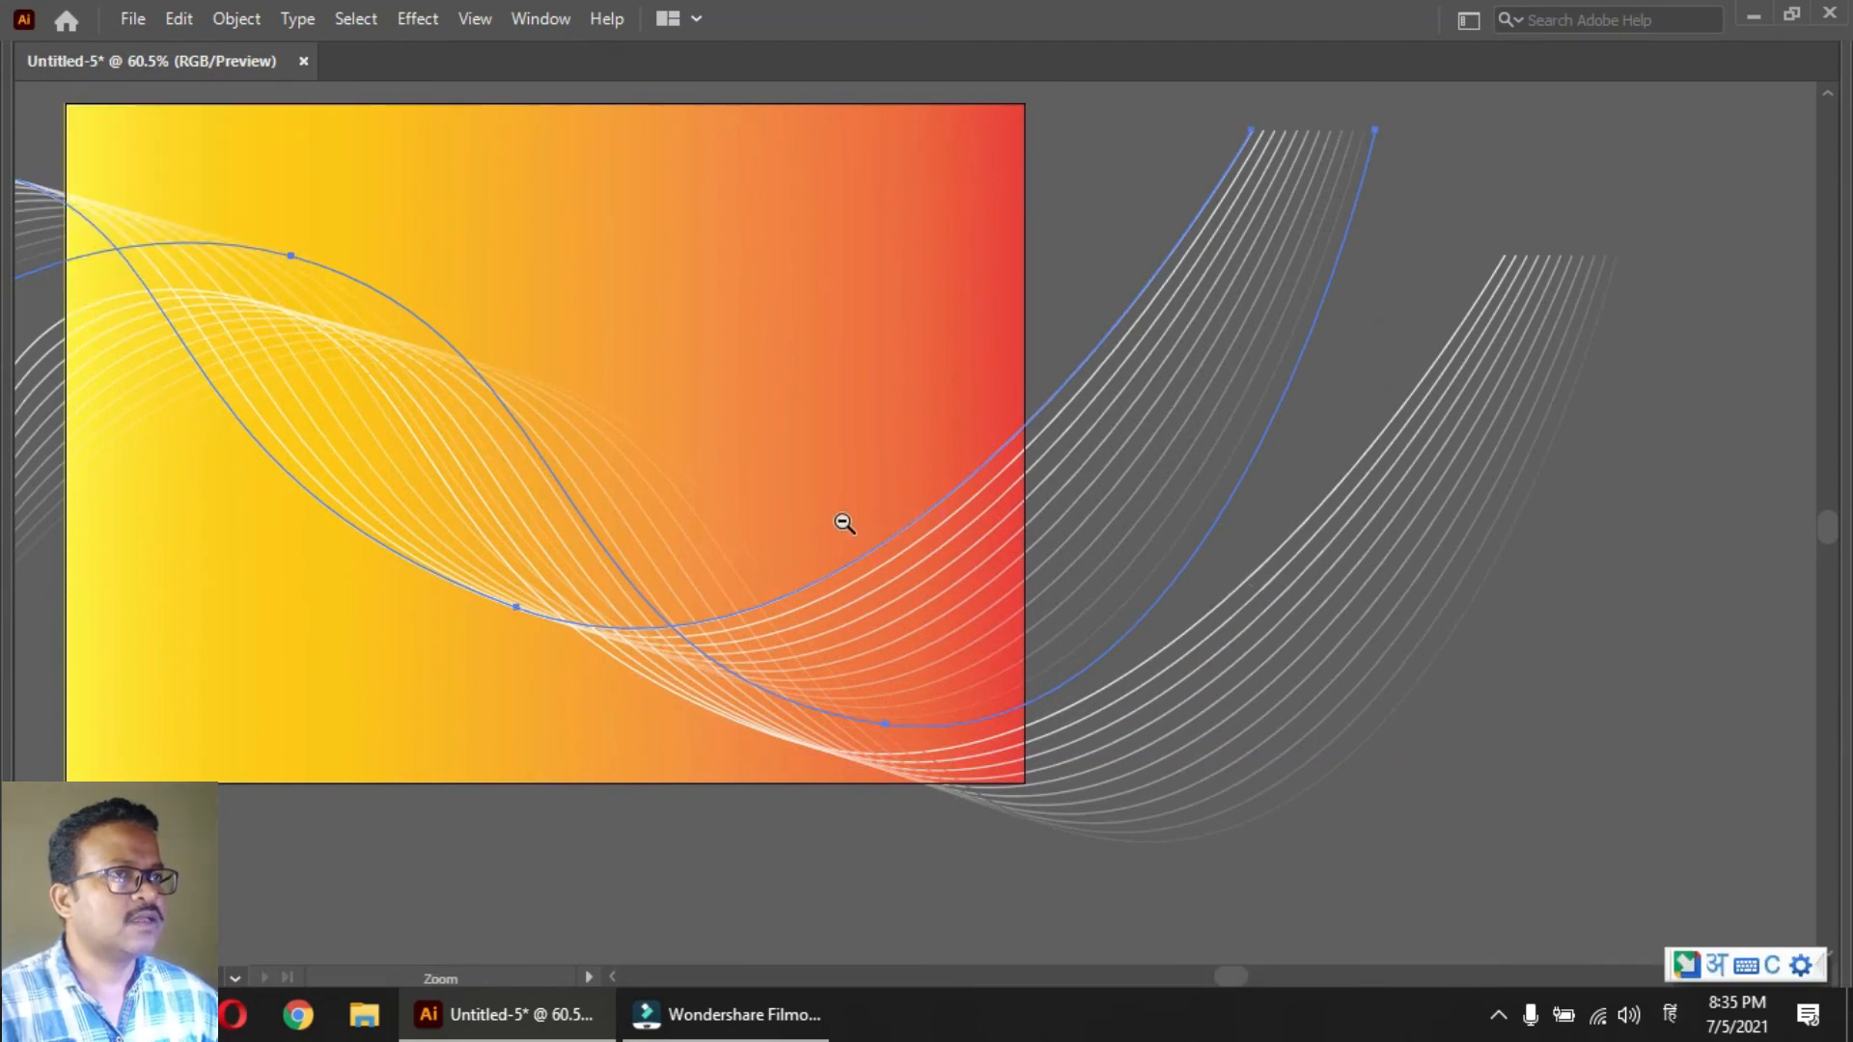
scroll(767, 533, down, 3)
key(alt+shift)
key(v)
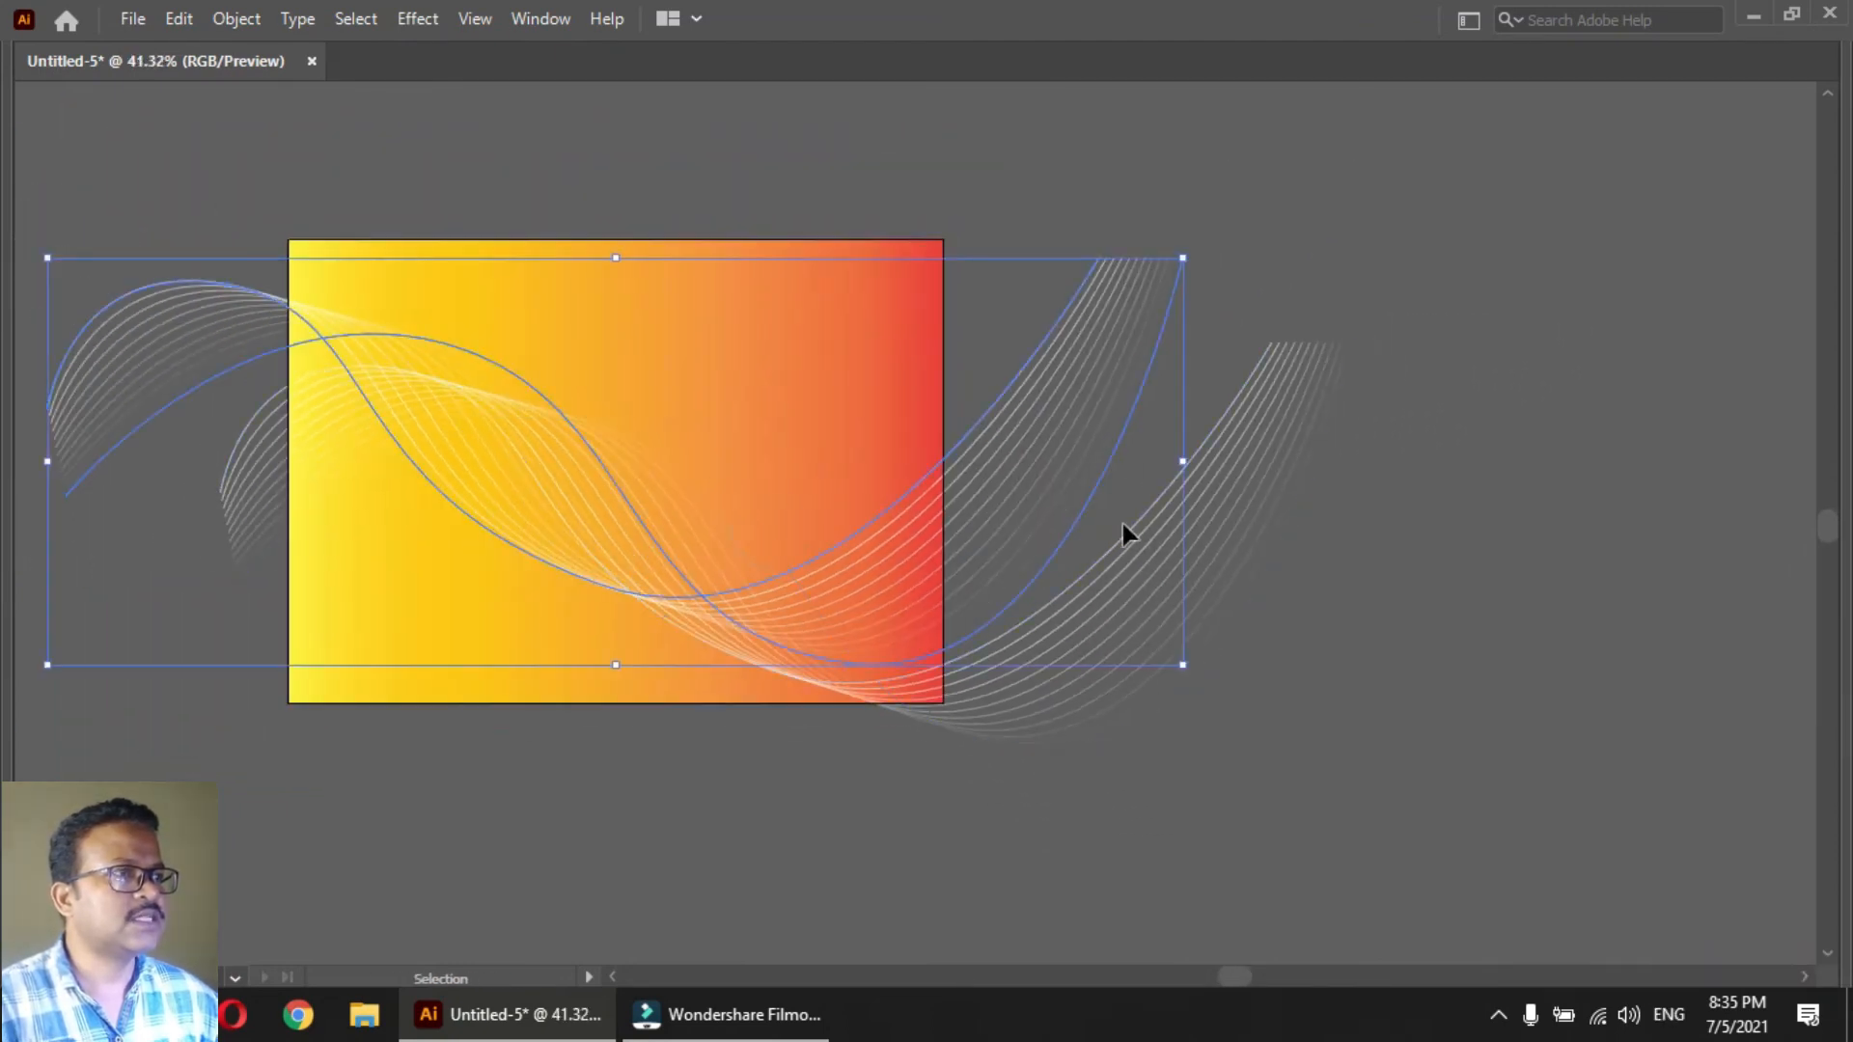
drag(1183, 463, 1725, 461)
Undo the accidental move of the gradient background rectangle and lock the rectangle
drag(402, 558, 475, 530)
key(ctrl+z)
key(ctrl+2)
Rotate the enlarged blend copy to run steeply down the artboard's right side, and check the artwork in presentation mode
click(236, 289)
key(e)
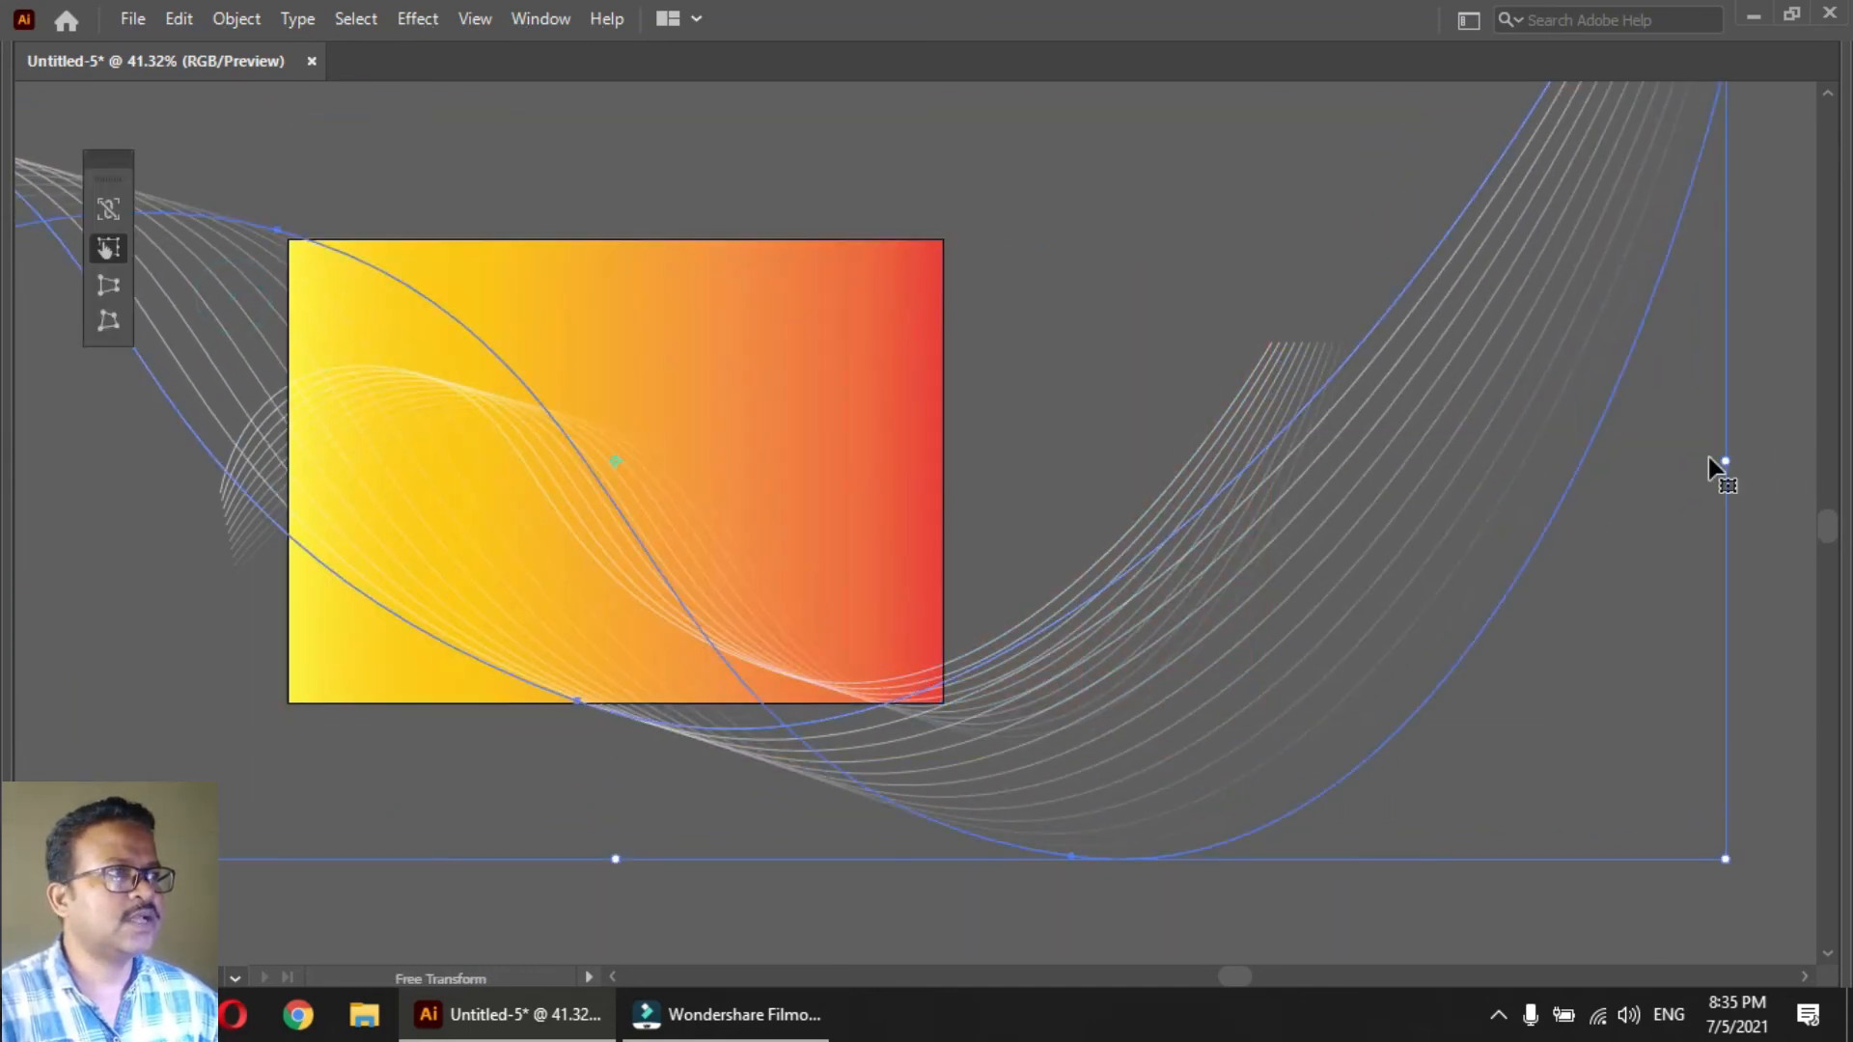
drag(1737, 865, 483, 166)
drag(826, 513, 840, 228)
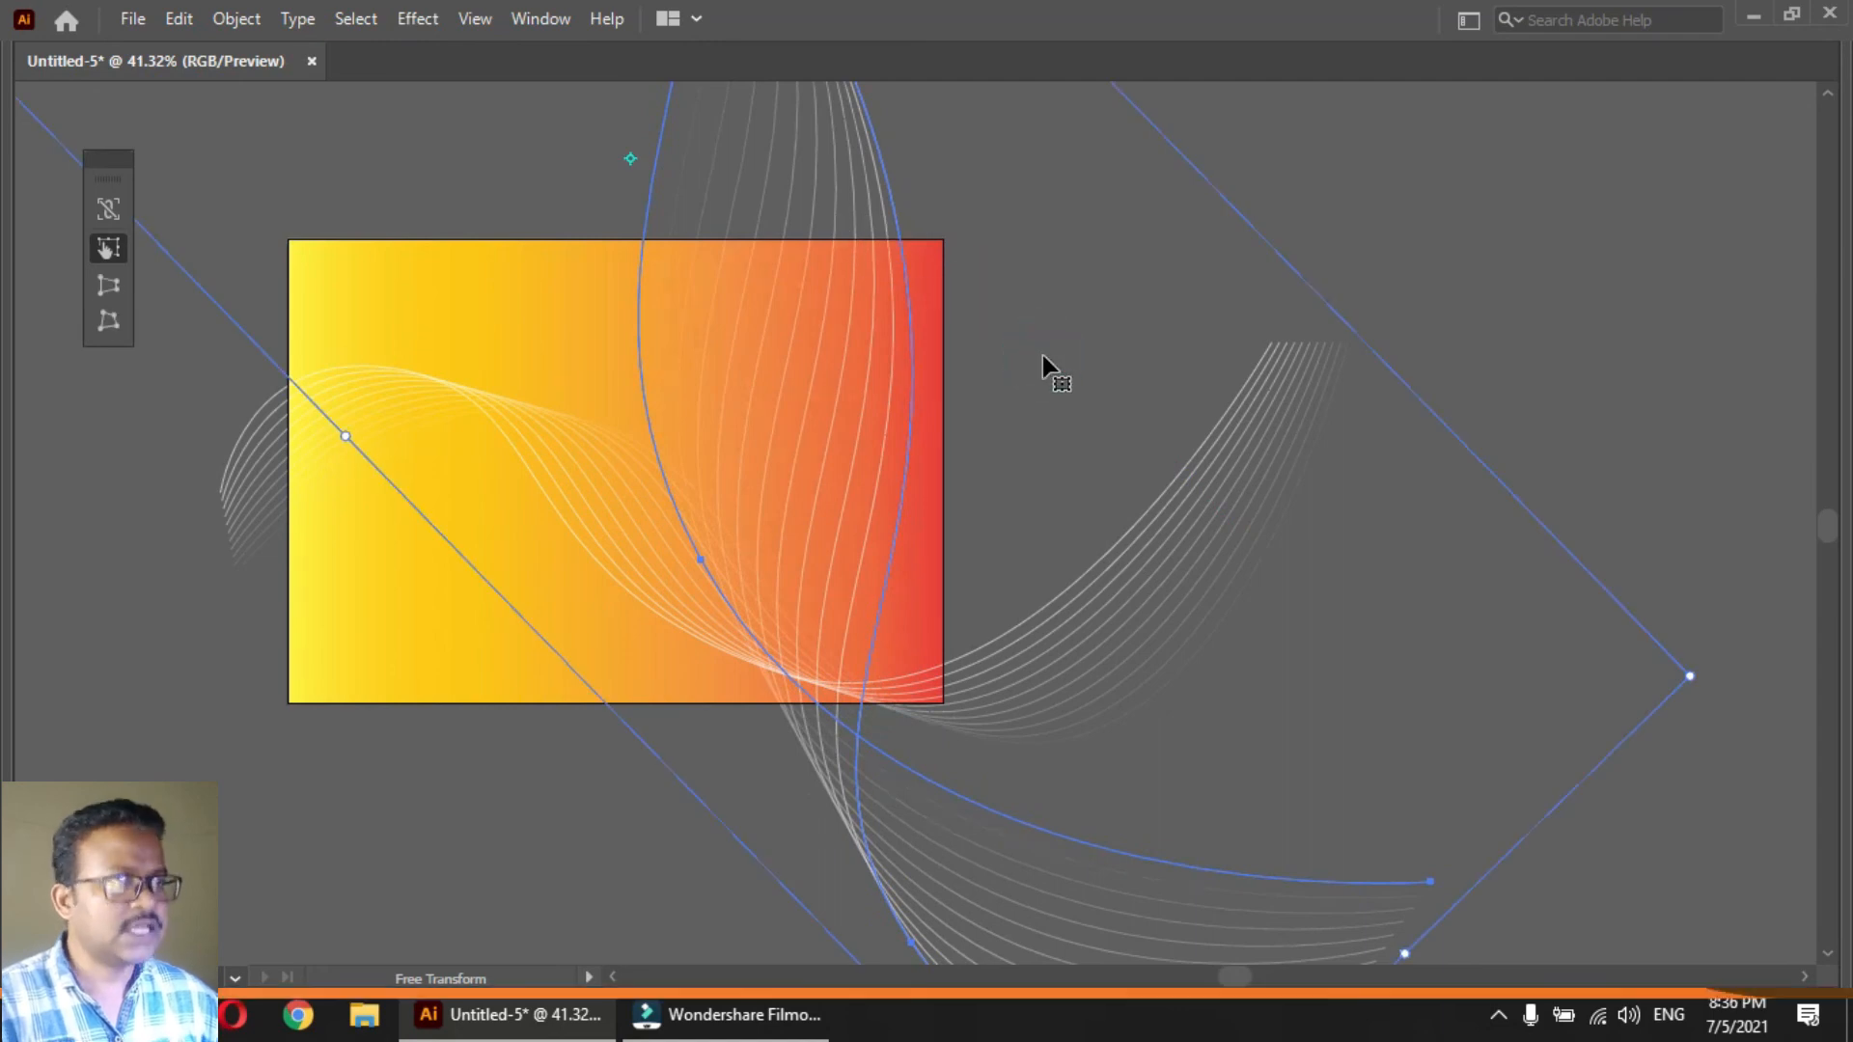
key(shift+f)
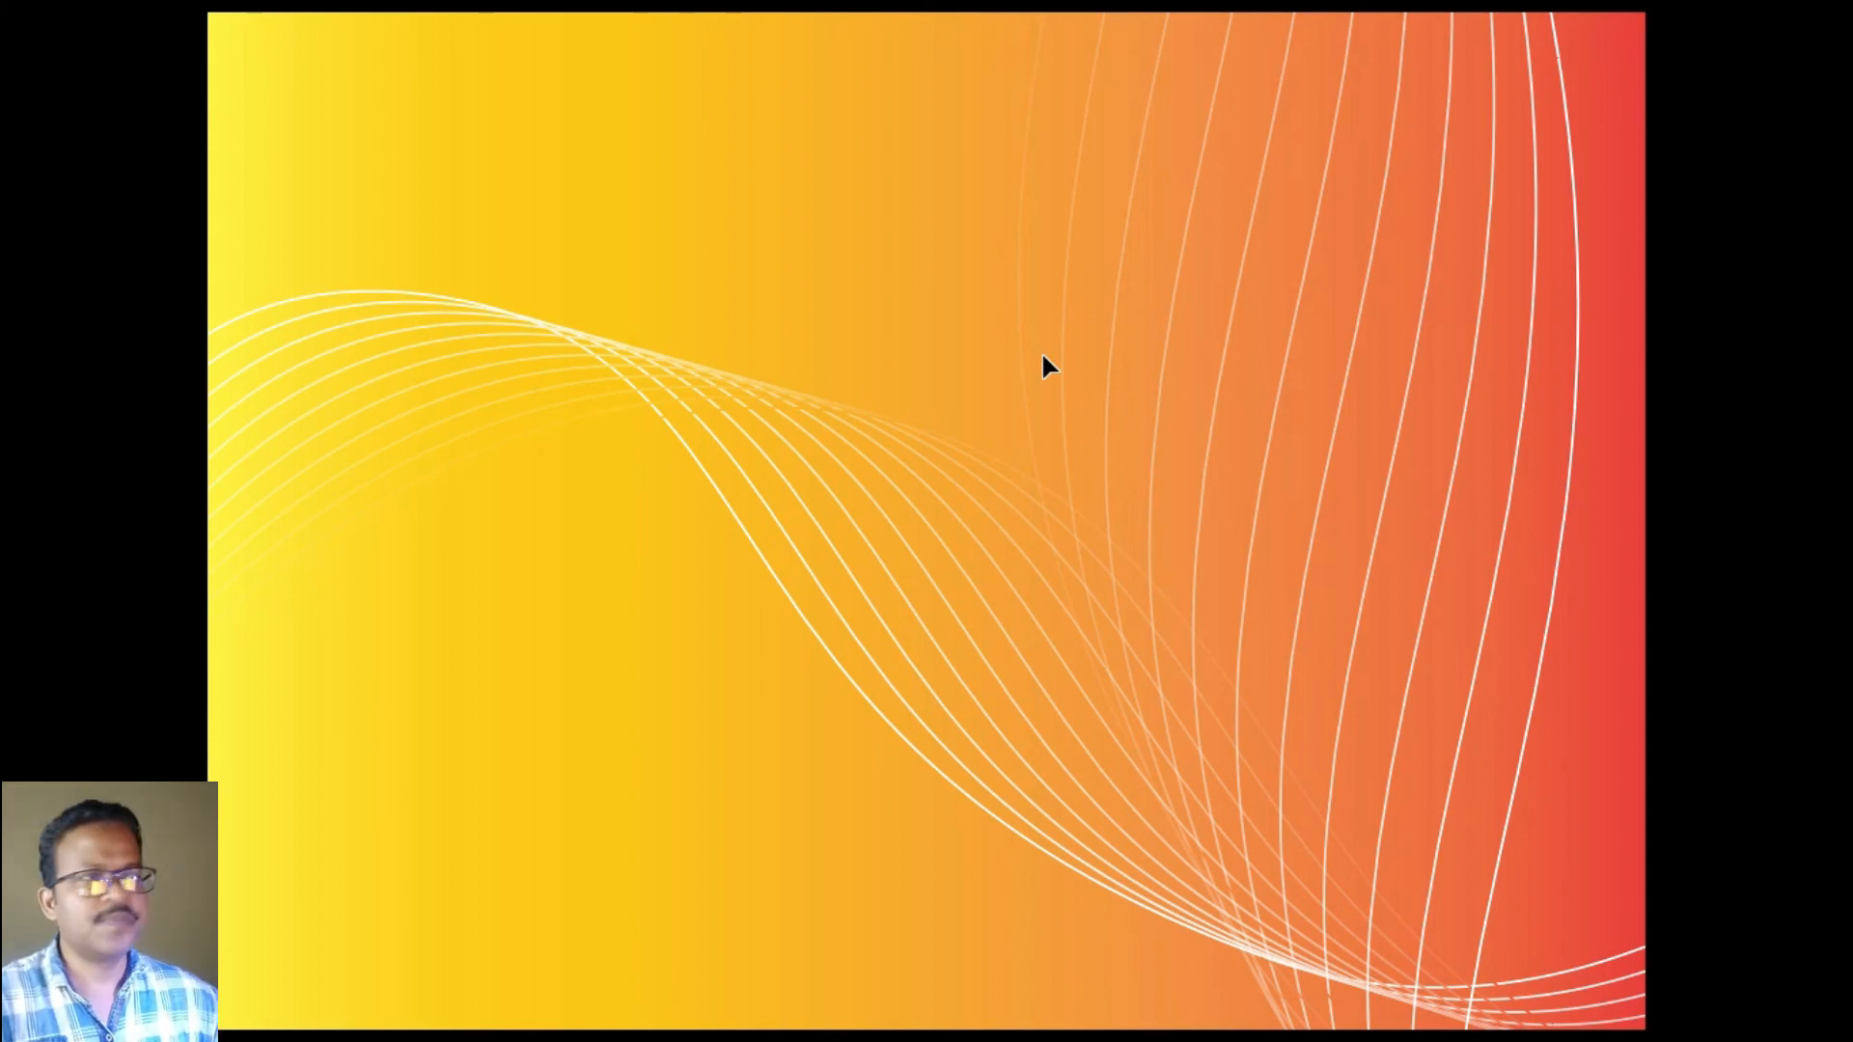
key(Escape)
key(Tab)
key(ctrl+shift+a)
Draw a slightly tilted, white-outlined five-pointed star with shallow points, above the wave lines in the yellow area
drag(264, 289, 415, 280)
drag(388, 348, 441, 449)
key(Tab)
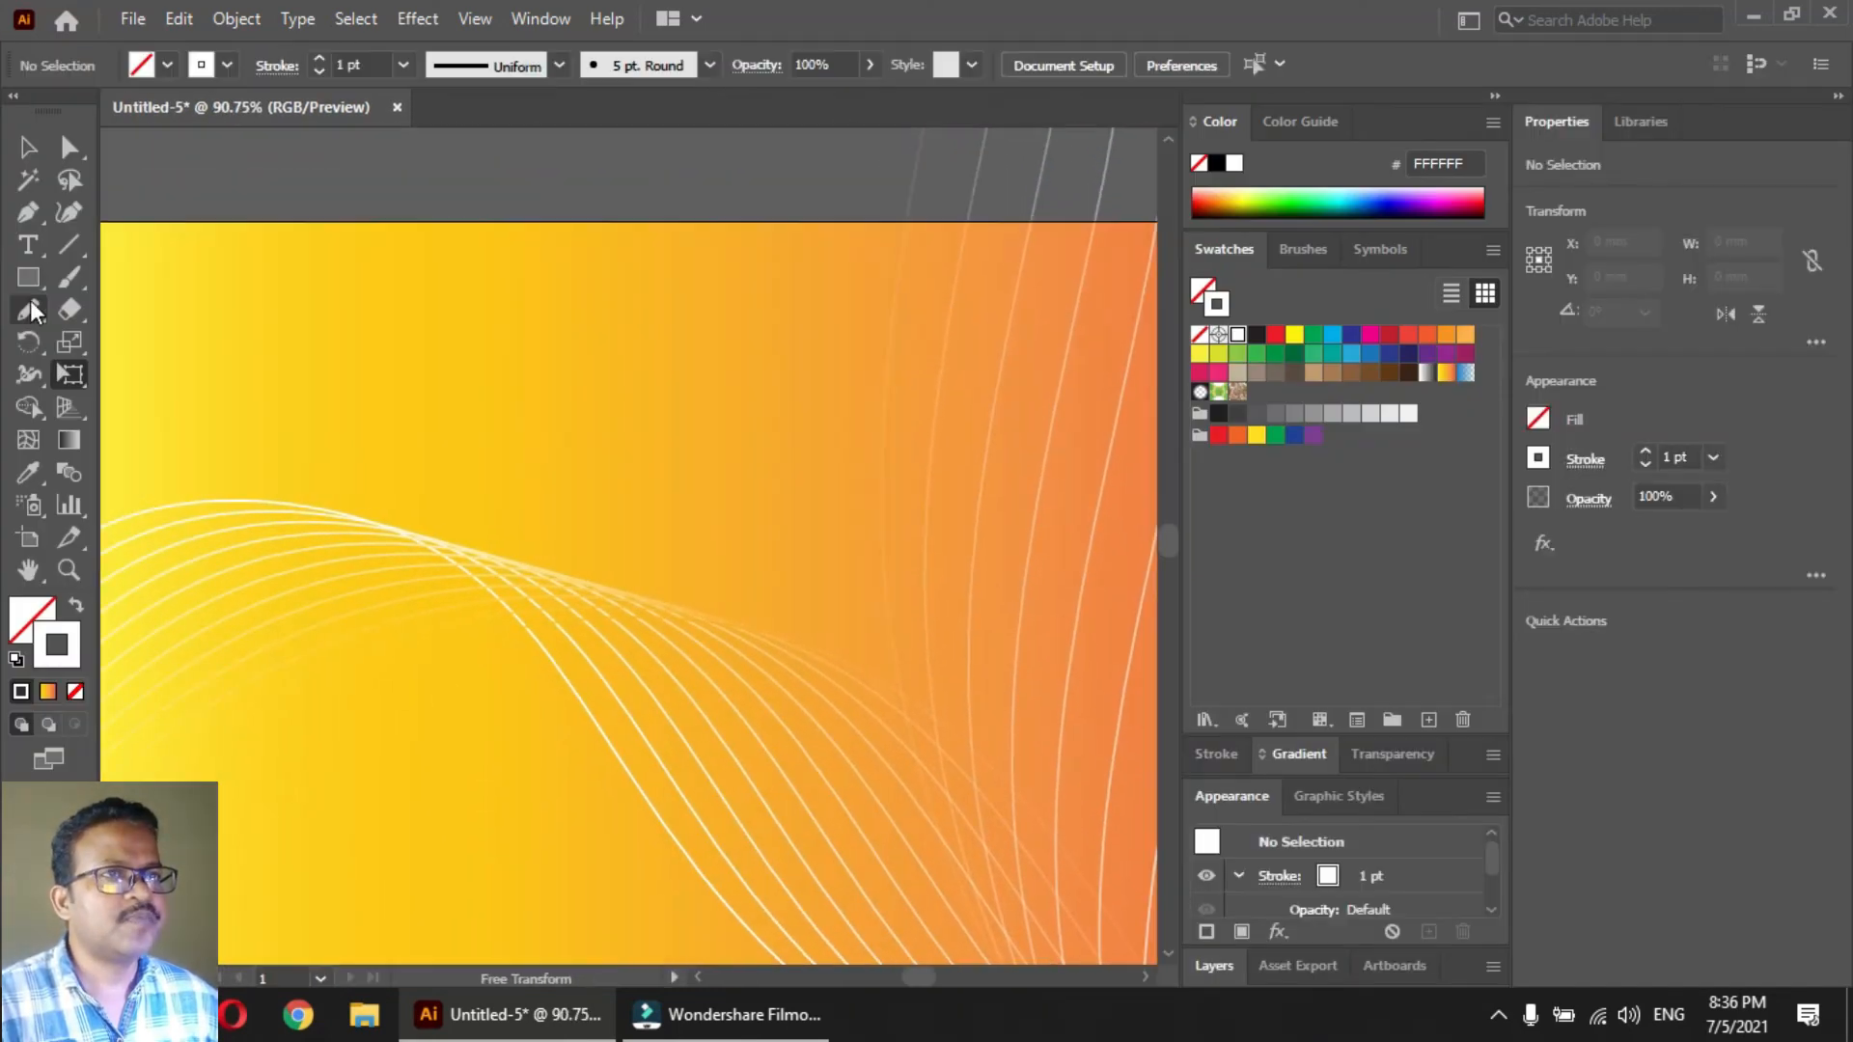
click(36, 278)
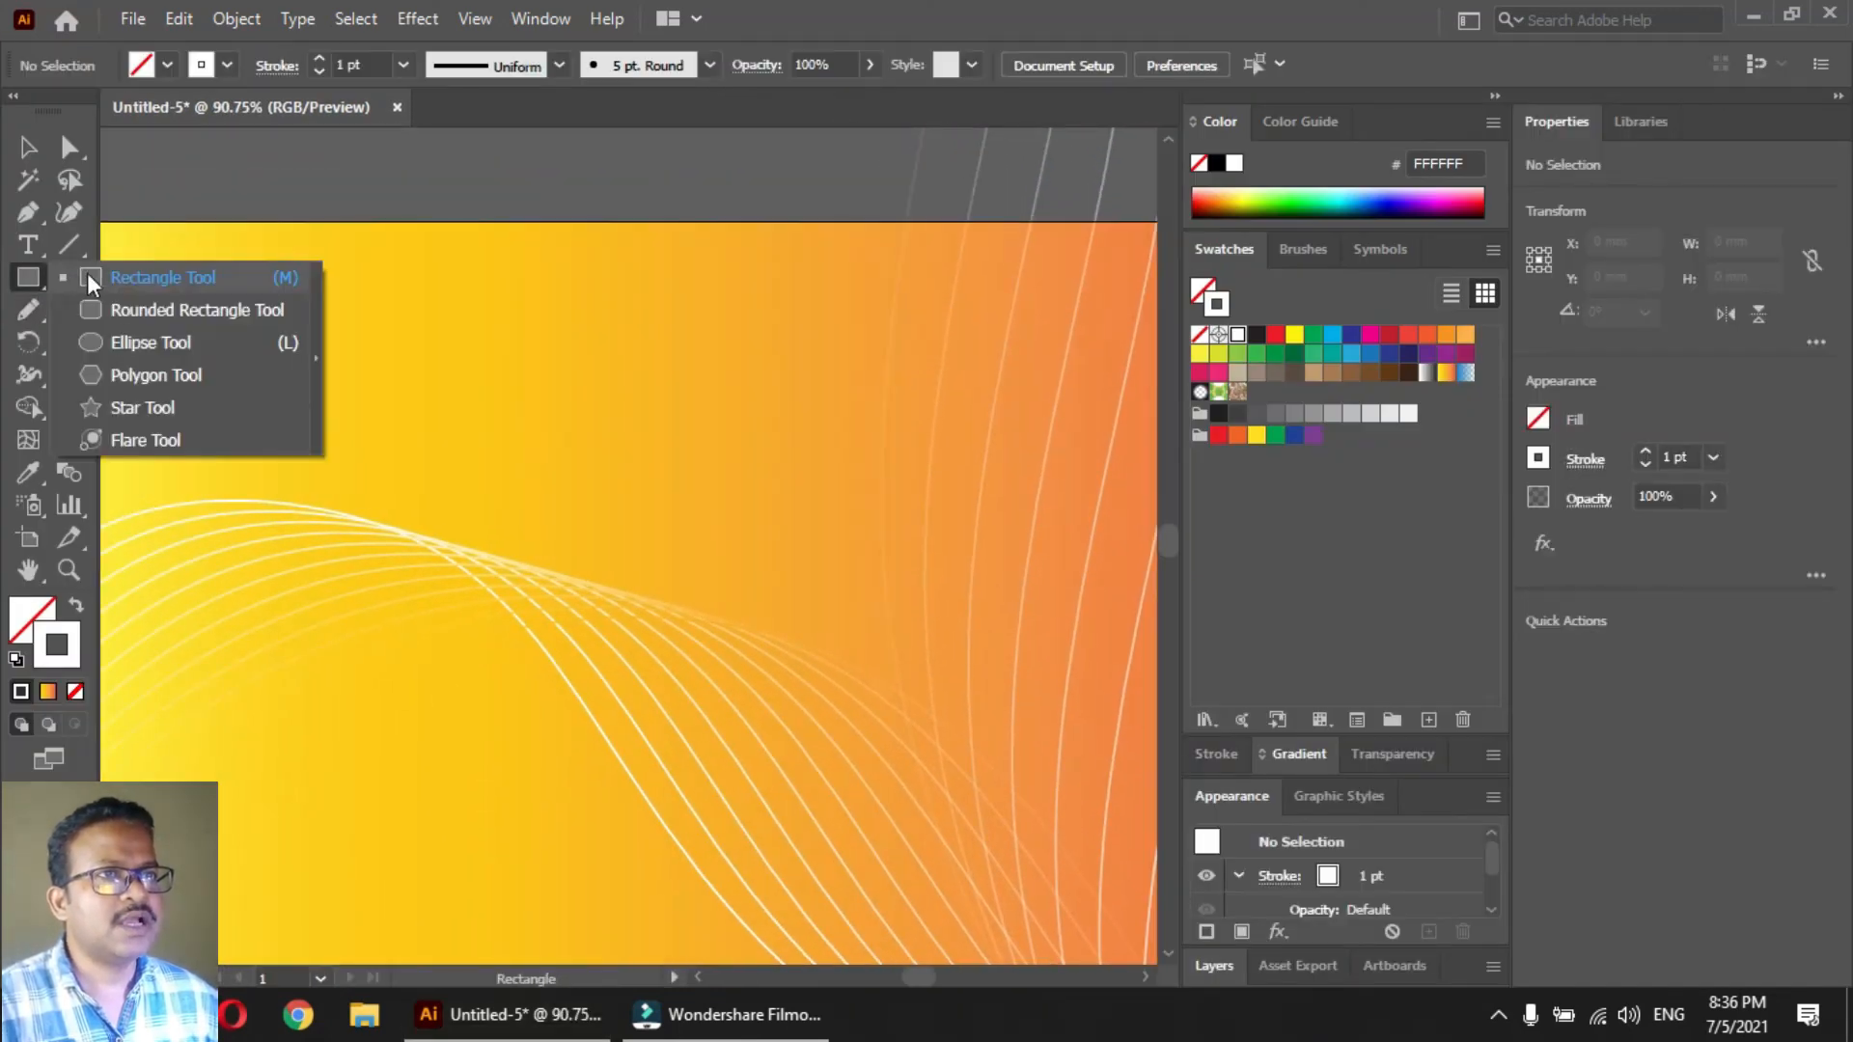
click(140, 405)
drag(470, 404, 616, 595)
mouse_move(606, 560)
mouse_down()
mouse_move(509, 449)
mouse_move(637, 666)
mouse_move(556, 529)
mouse_up()
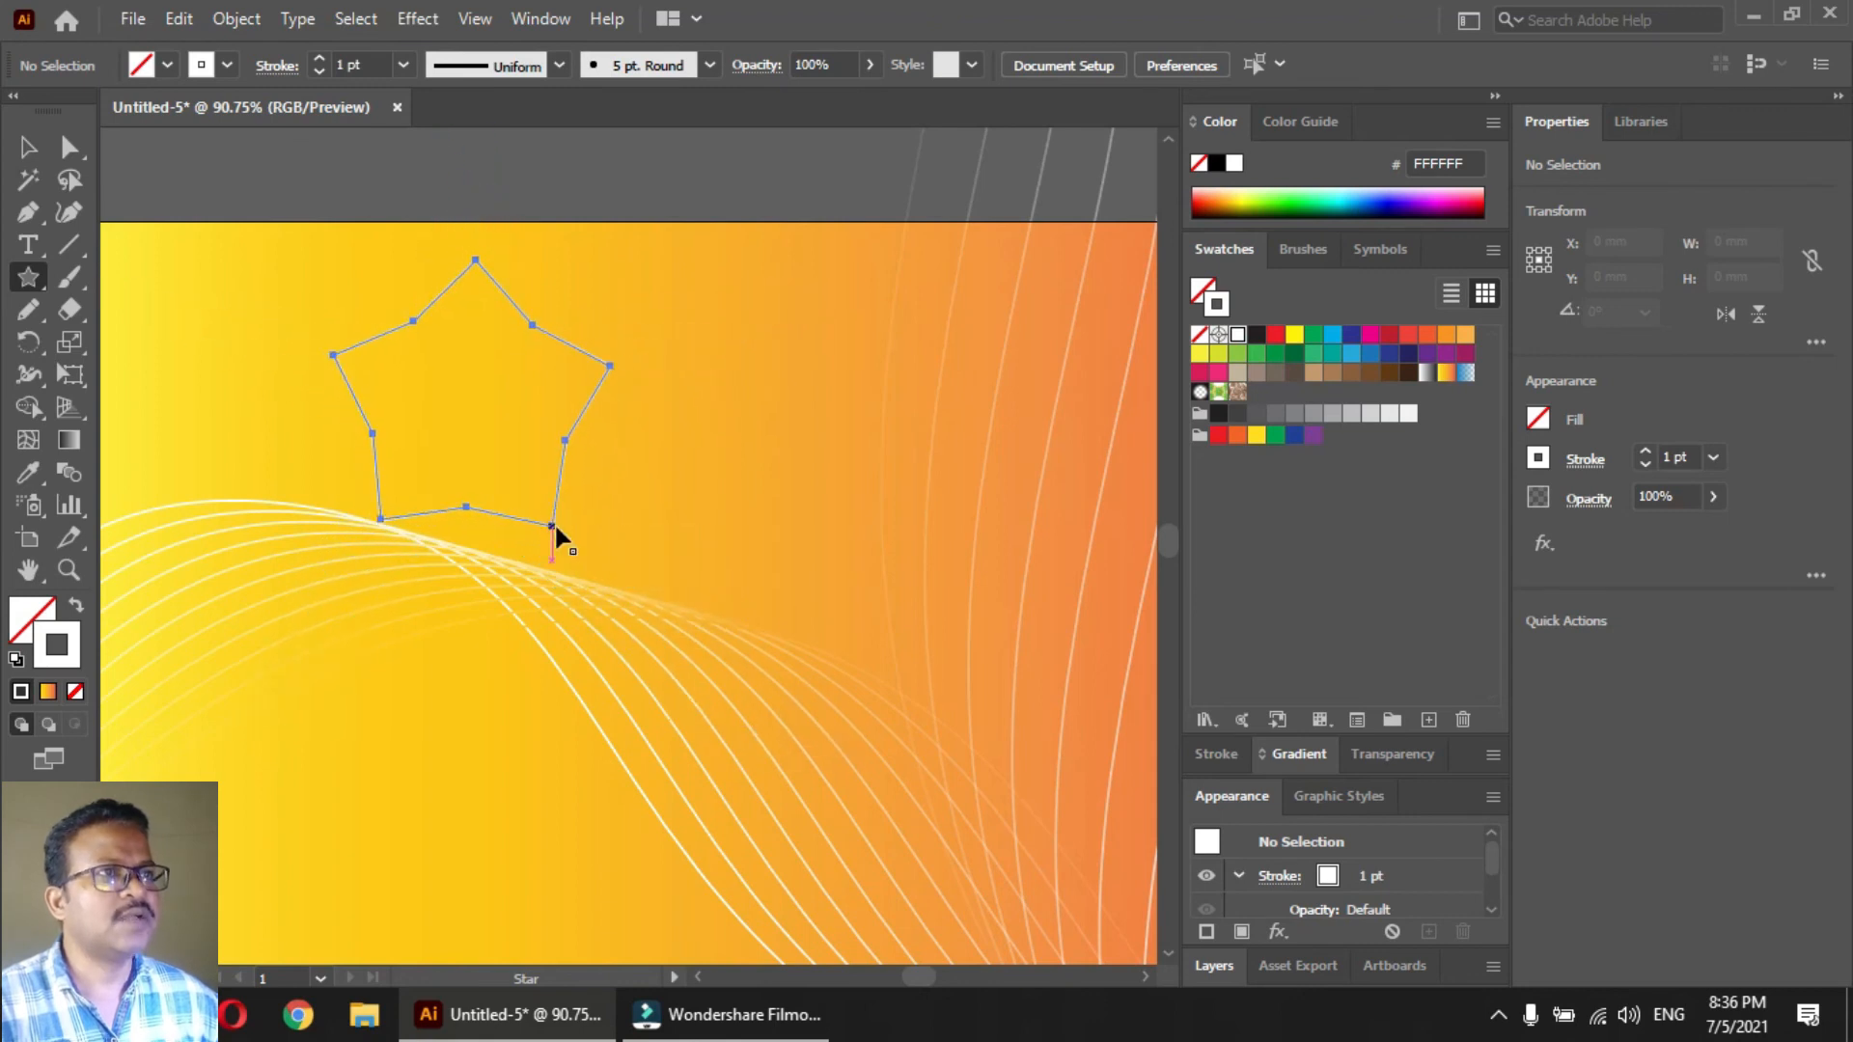
Round all of the star's corners and enlarge it to about 99 × 96 mm over the orange area, further right
key(a)
drag(475, 288, 797, 429)
key(v)
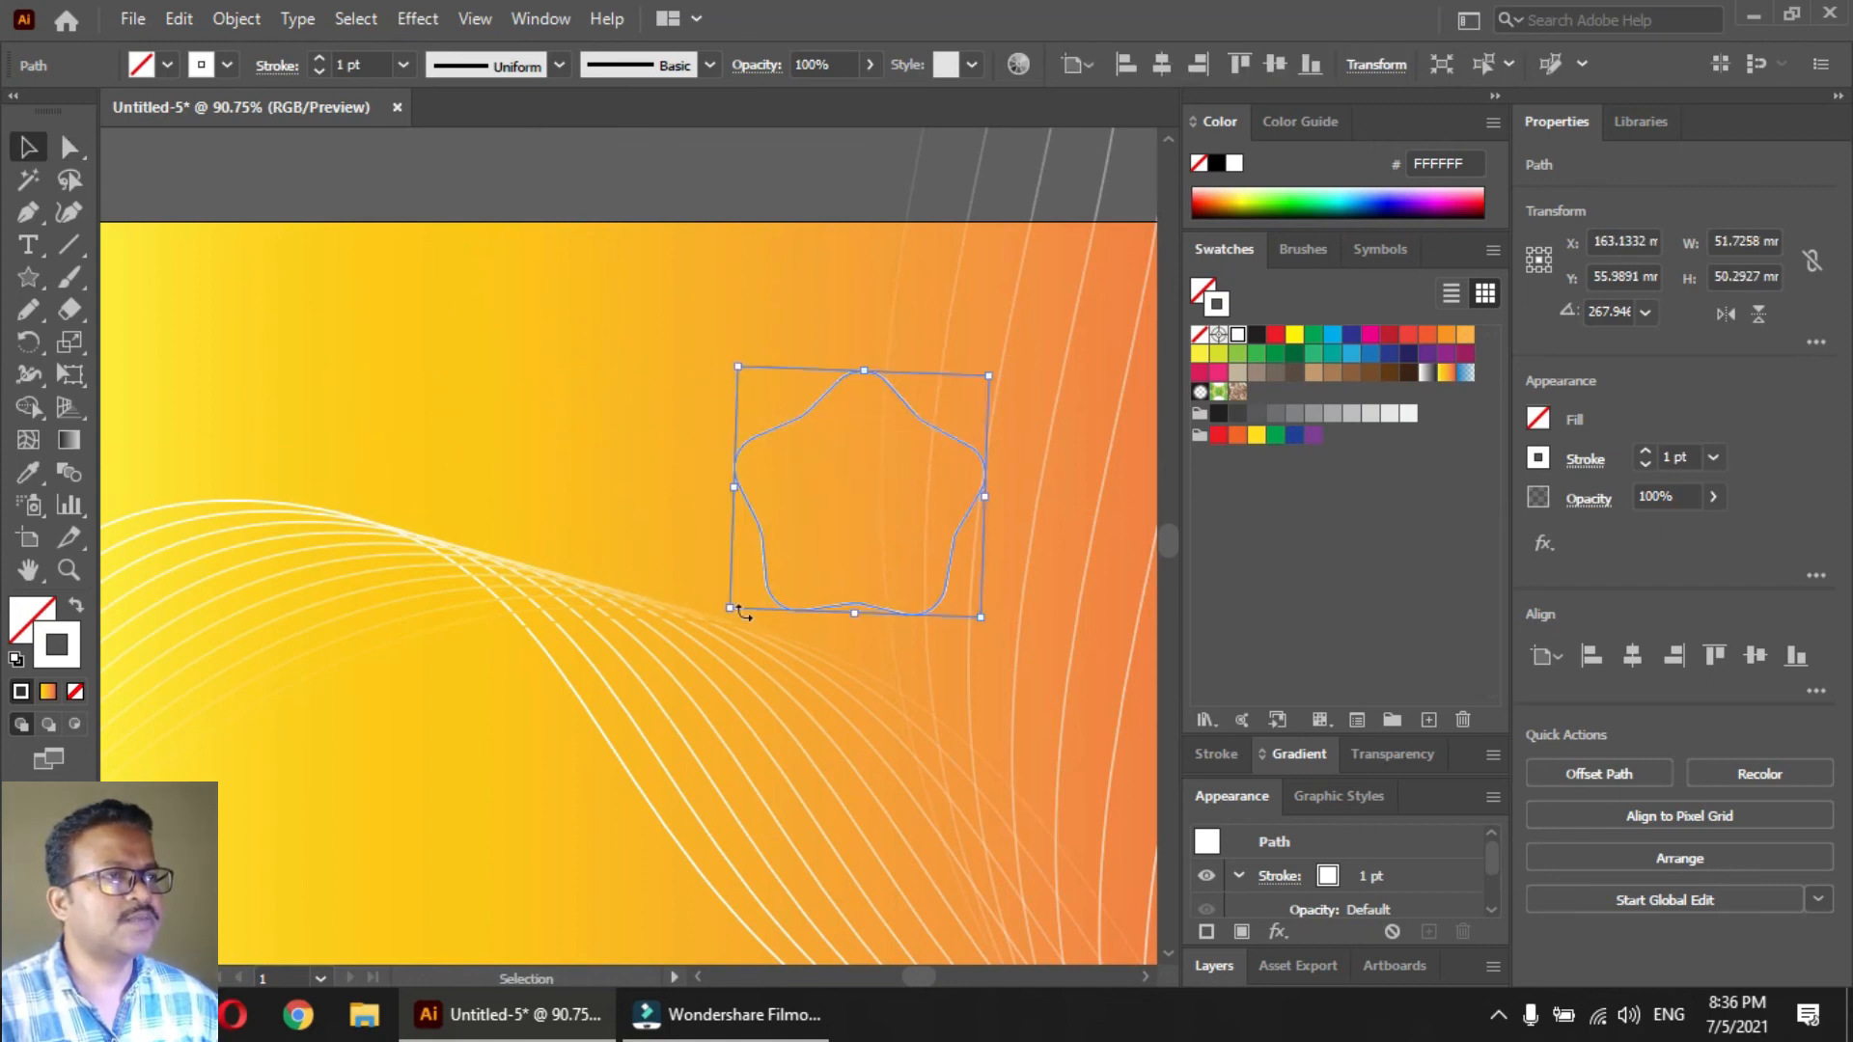
drag(730, 611, 610, 715)
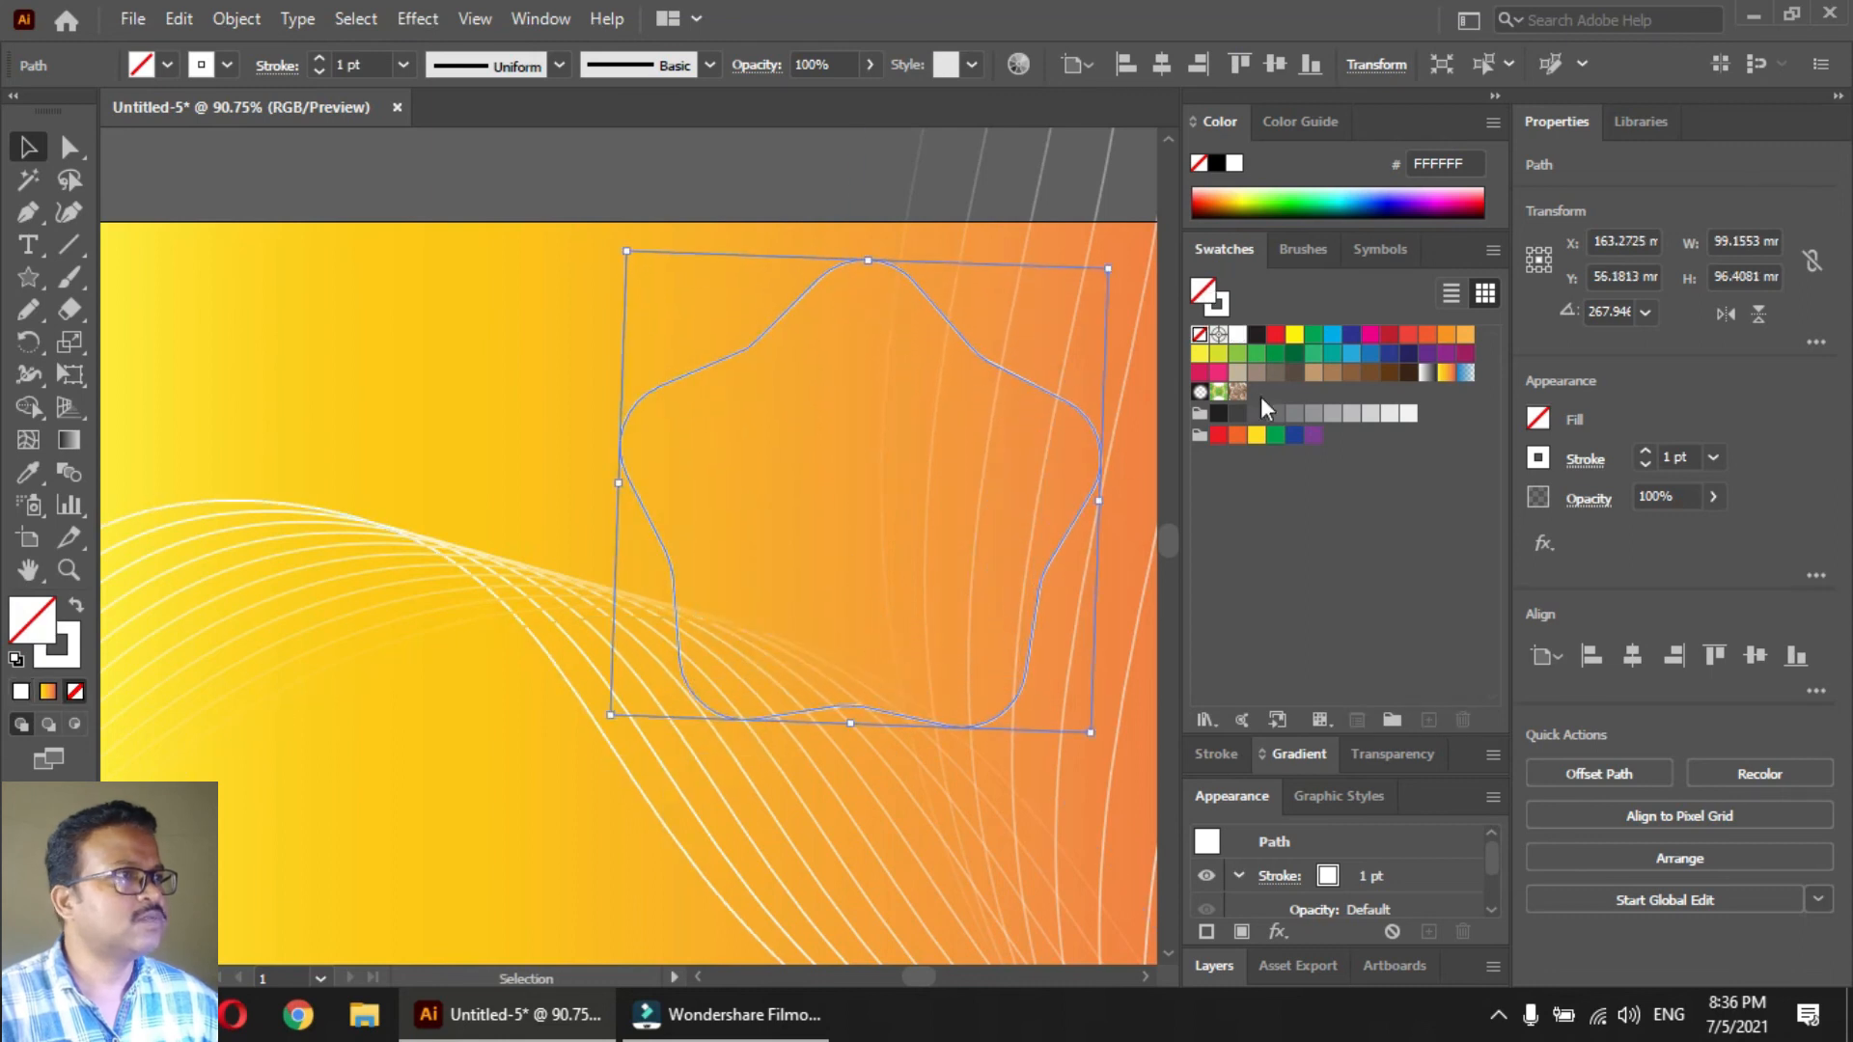
Give the large rounded star a light blue (27AAE1) outline and no fill
click(1349, 357)
key(shift+x)
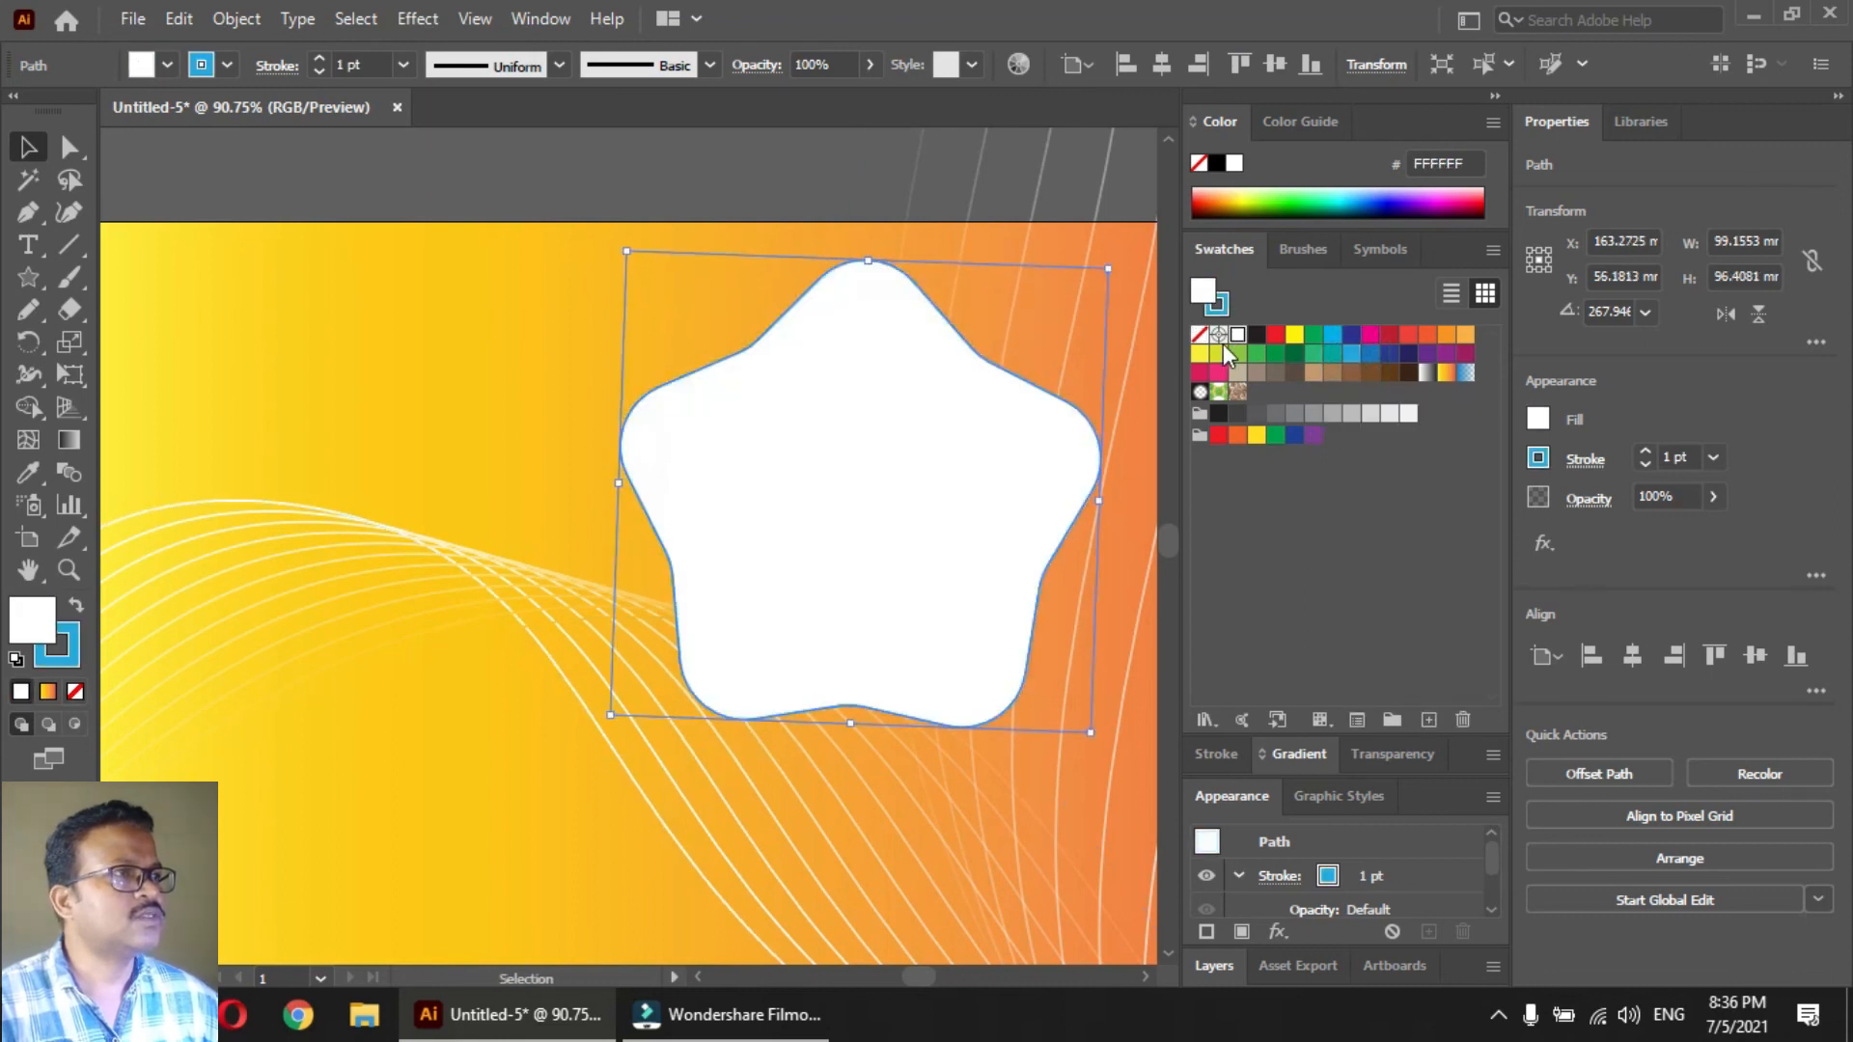
click(1199, 335)
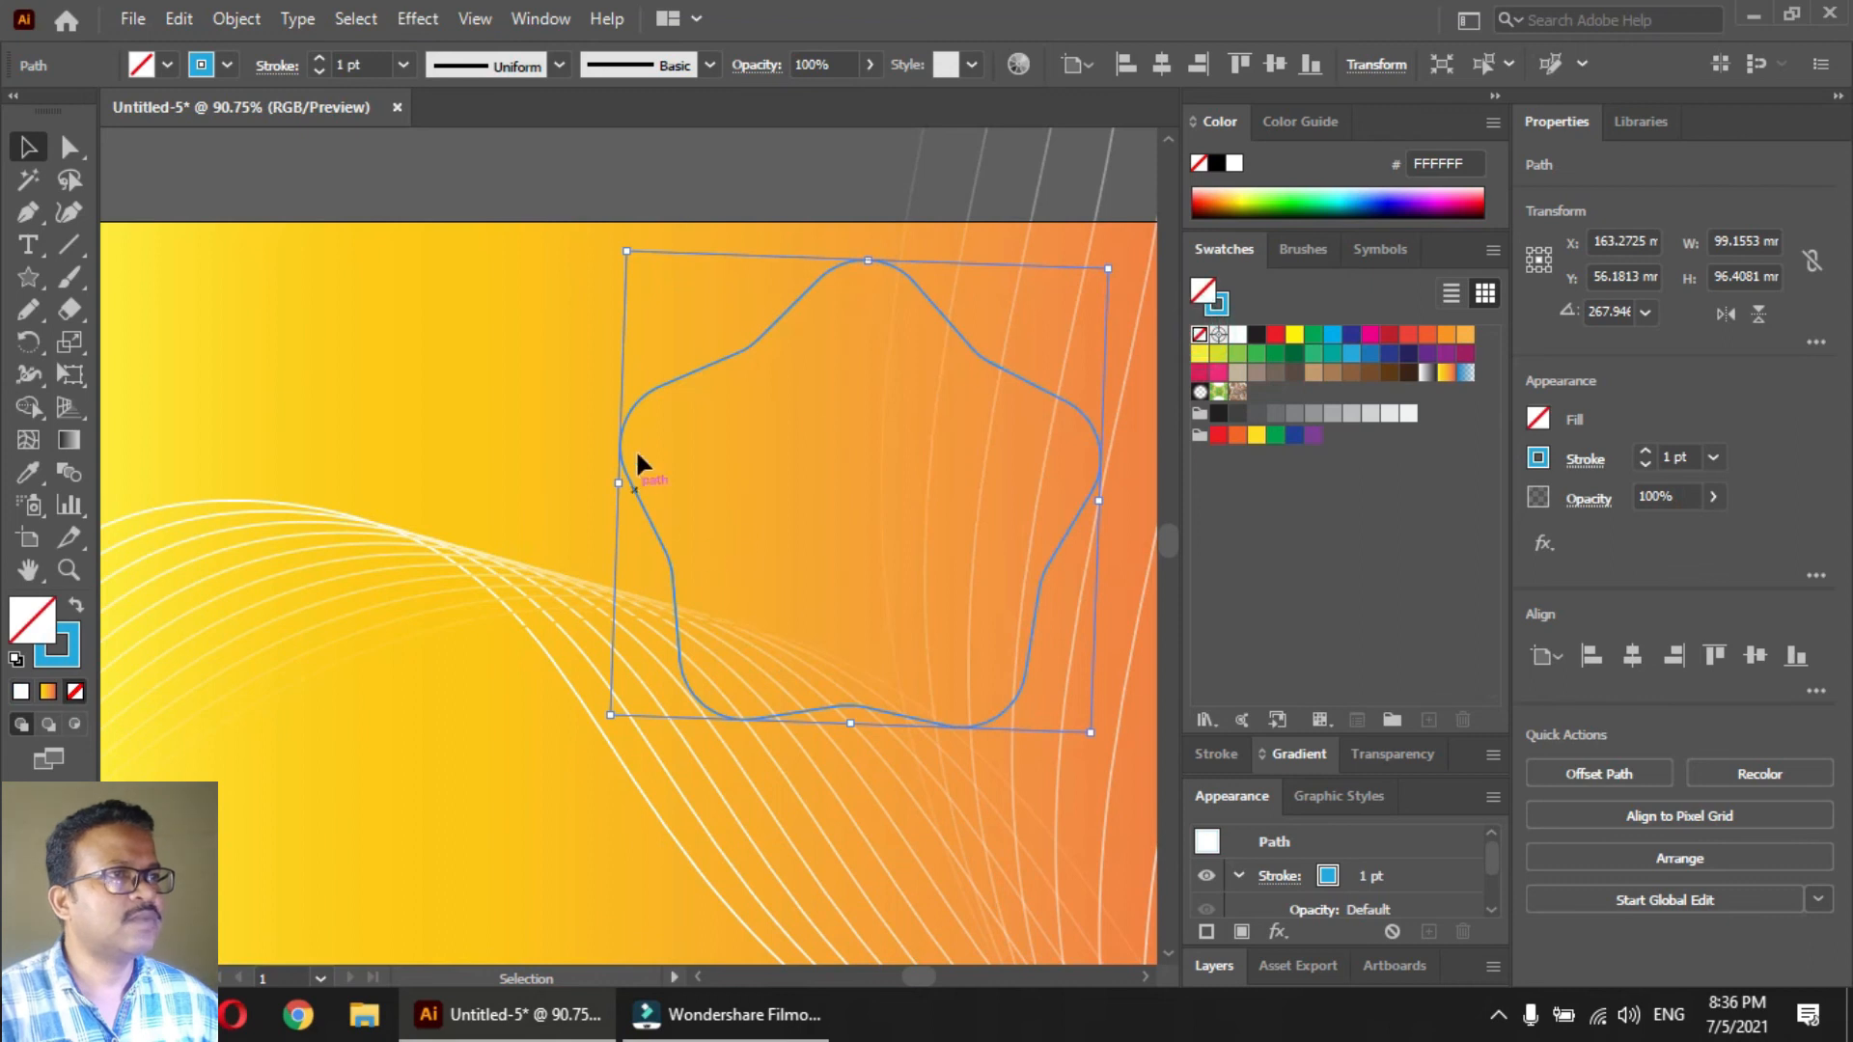
Make a copy of the star about 12 × 12 mm beside the large one, over the wave lines, with a white outline
drag(727, 357, 302, 592)
drag(665, 505, 459, 673)
drag(460, 751, 448, 531)
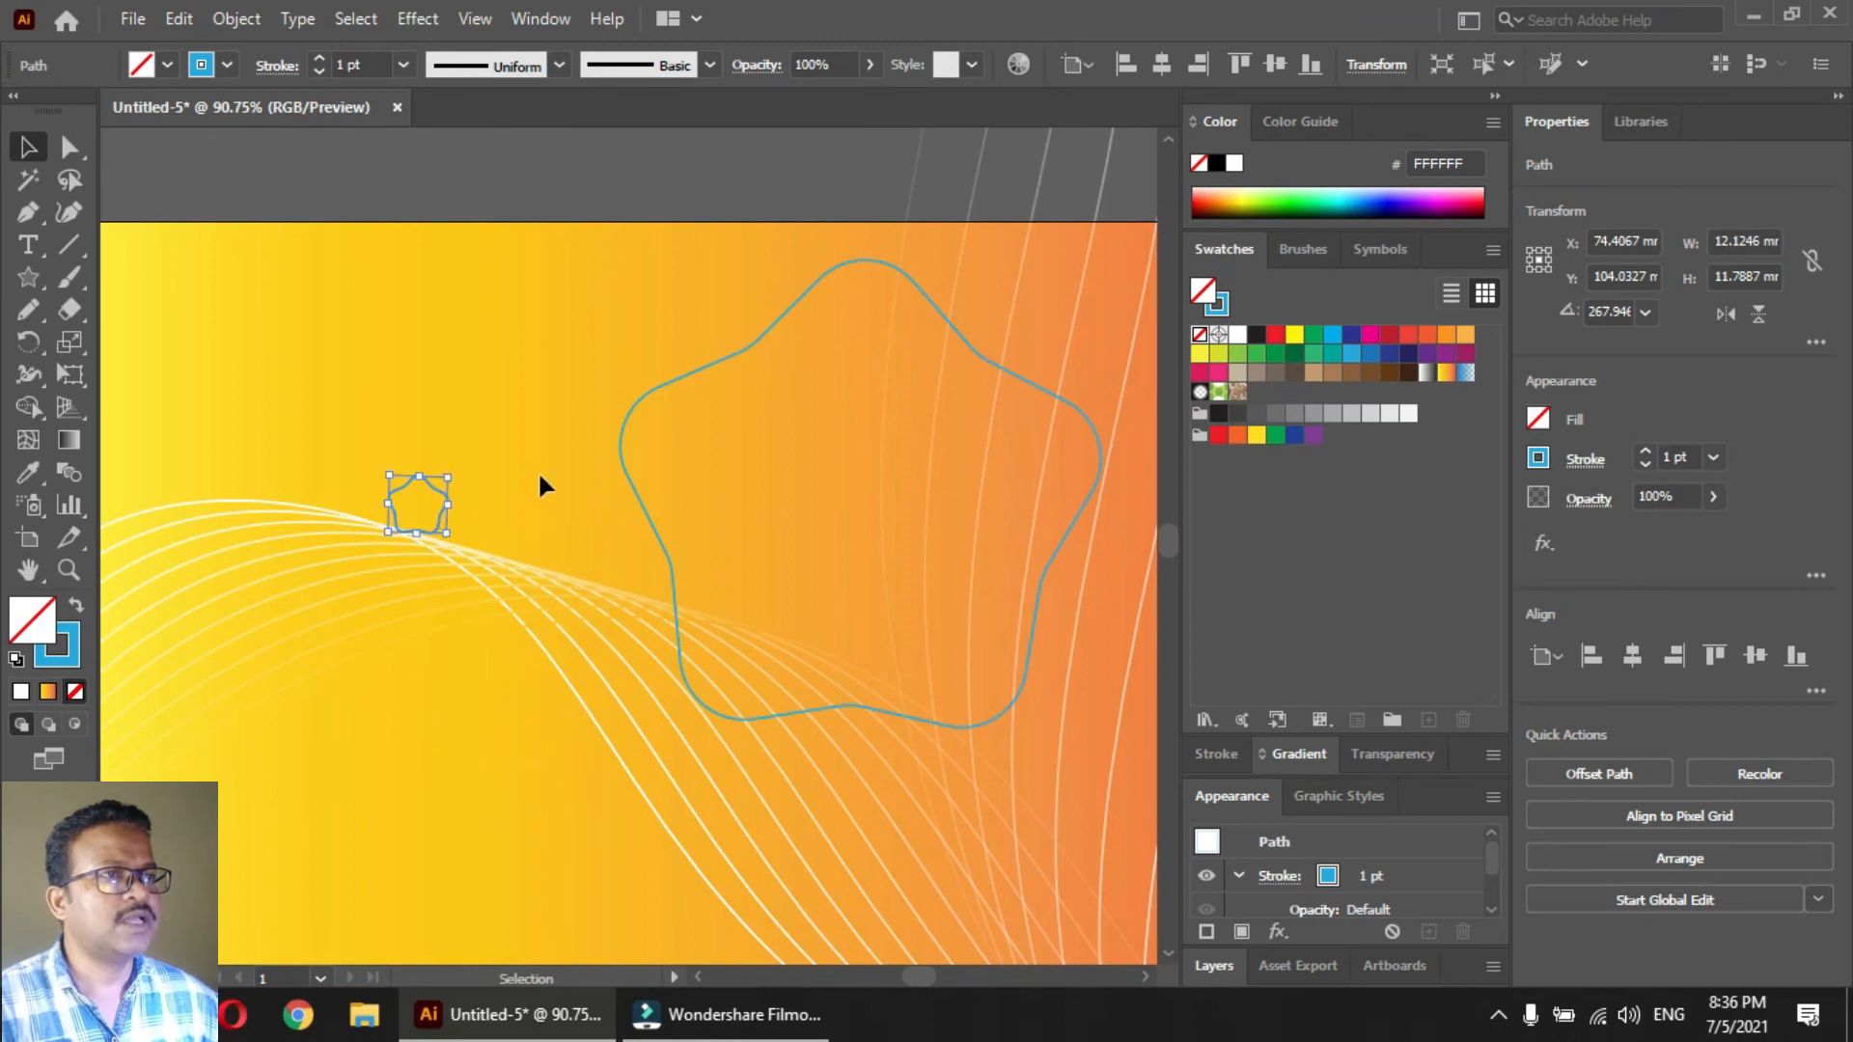
click(1238, 337)
Blend the small white star with the large blue star, using Specified Distance spacing of .1
shift+click(628, 471)
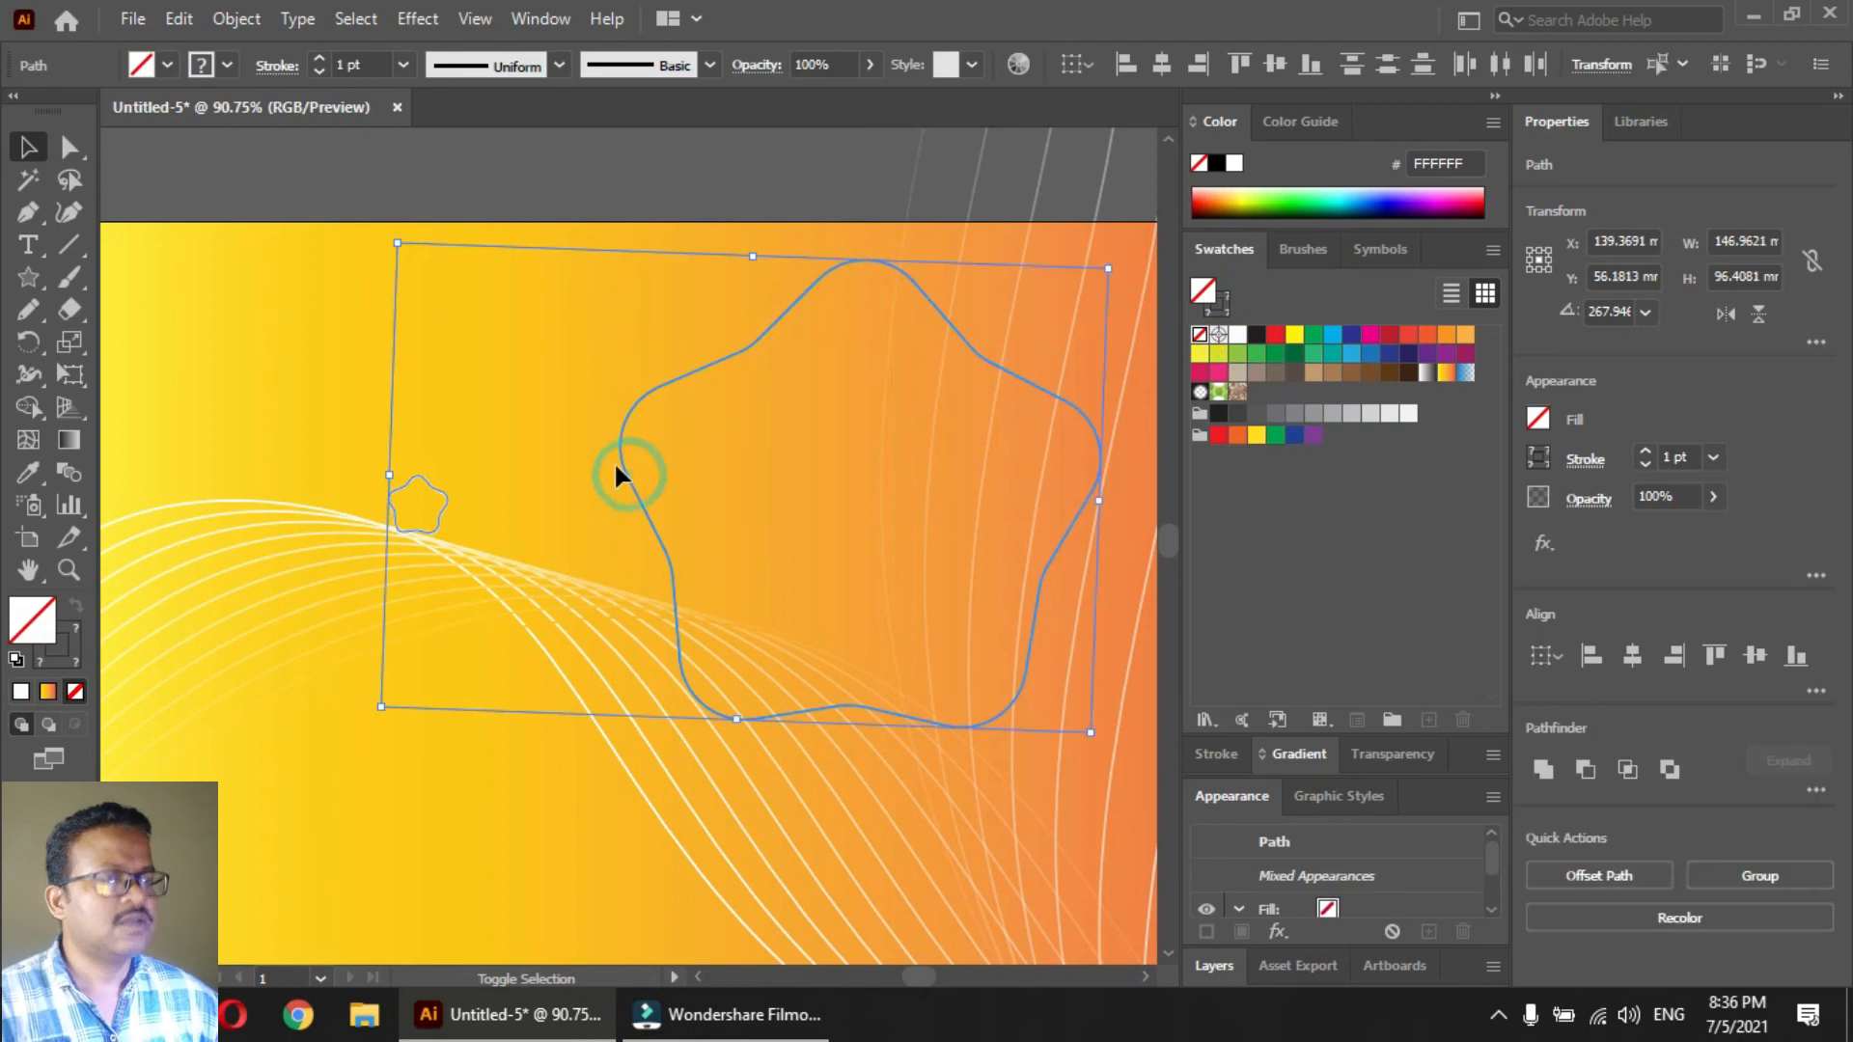
key(ctrl+alt+b)
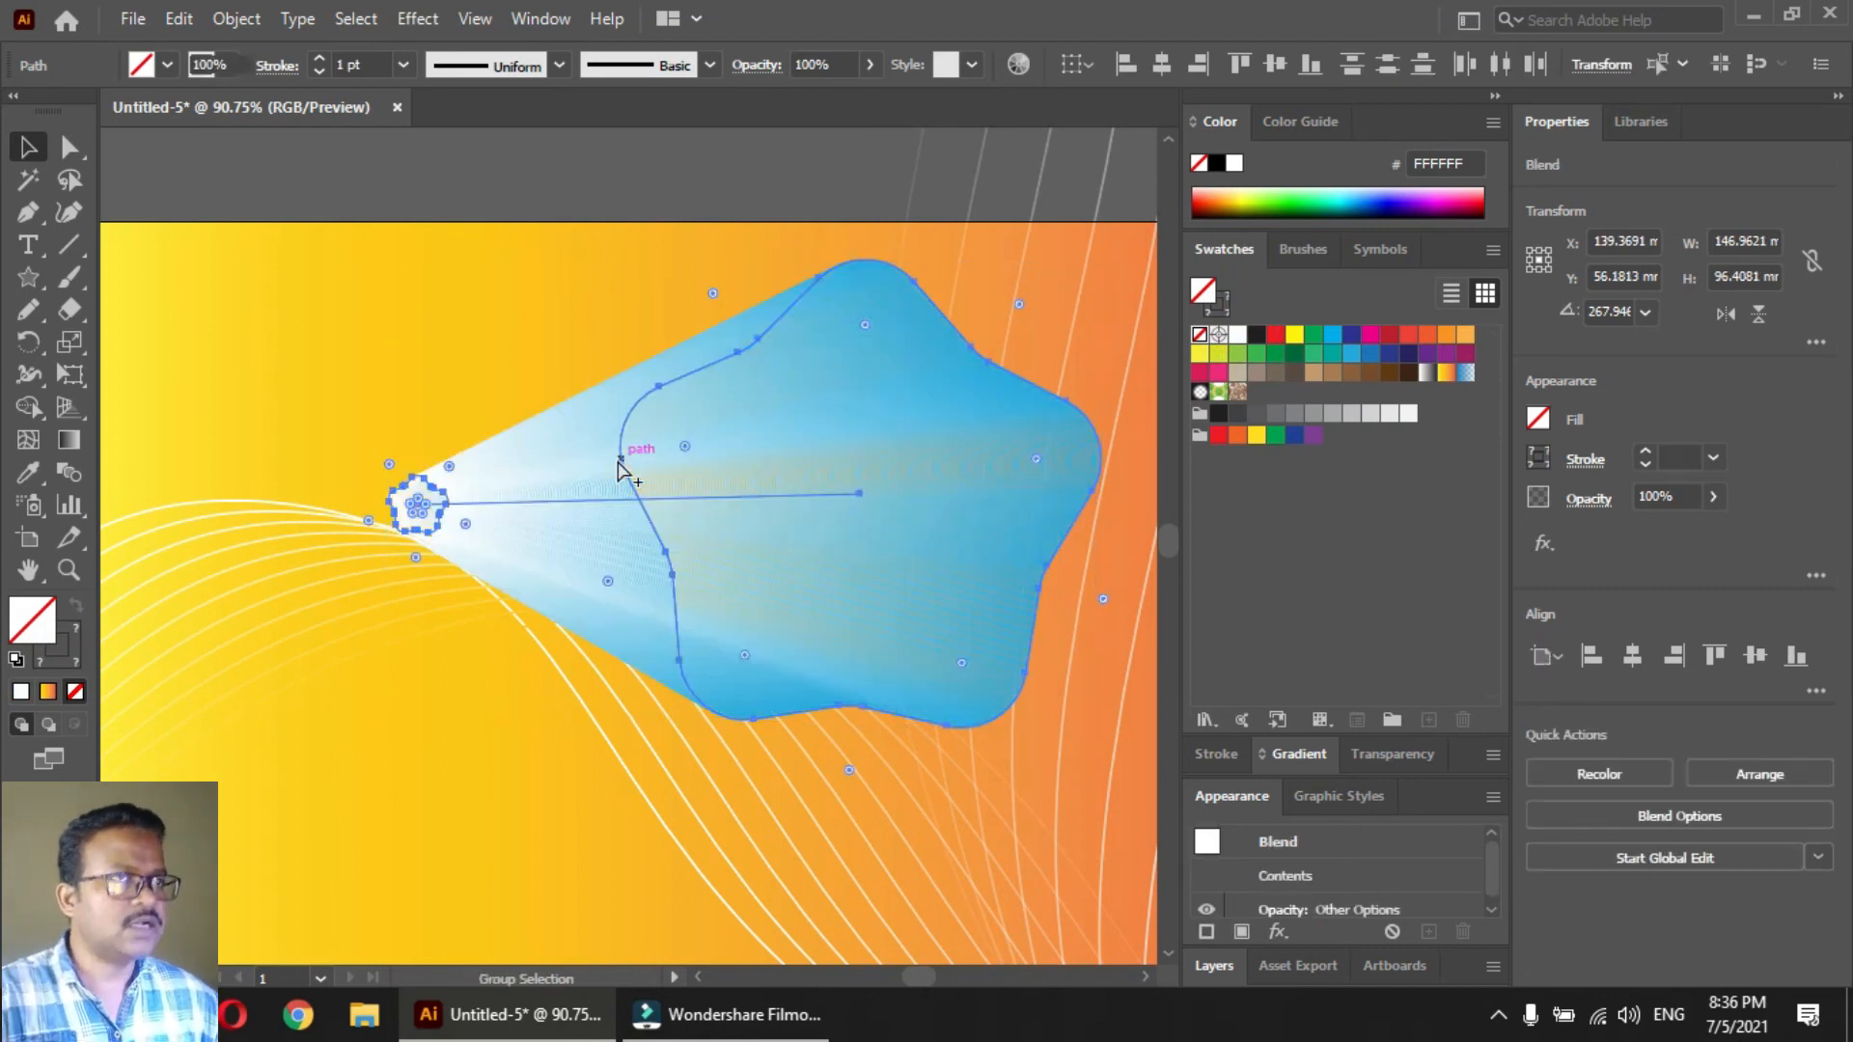
click(546, 200)
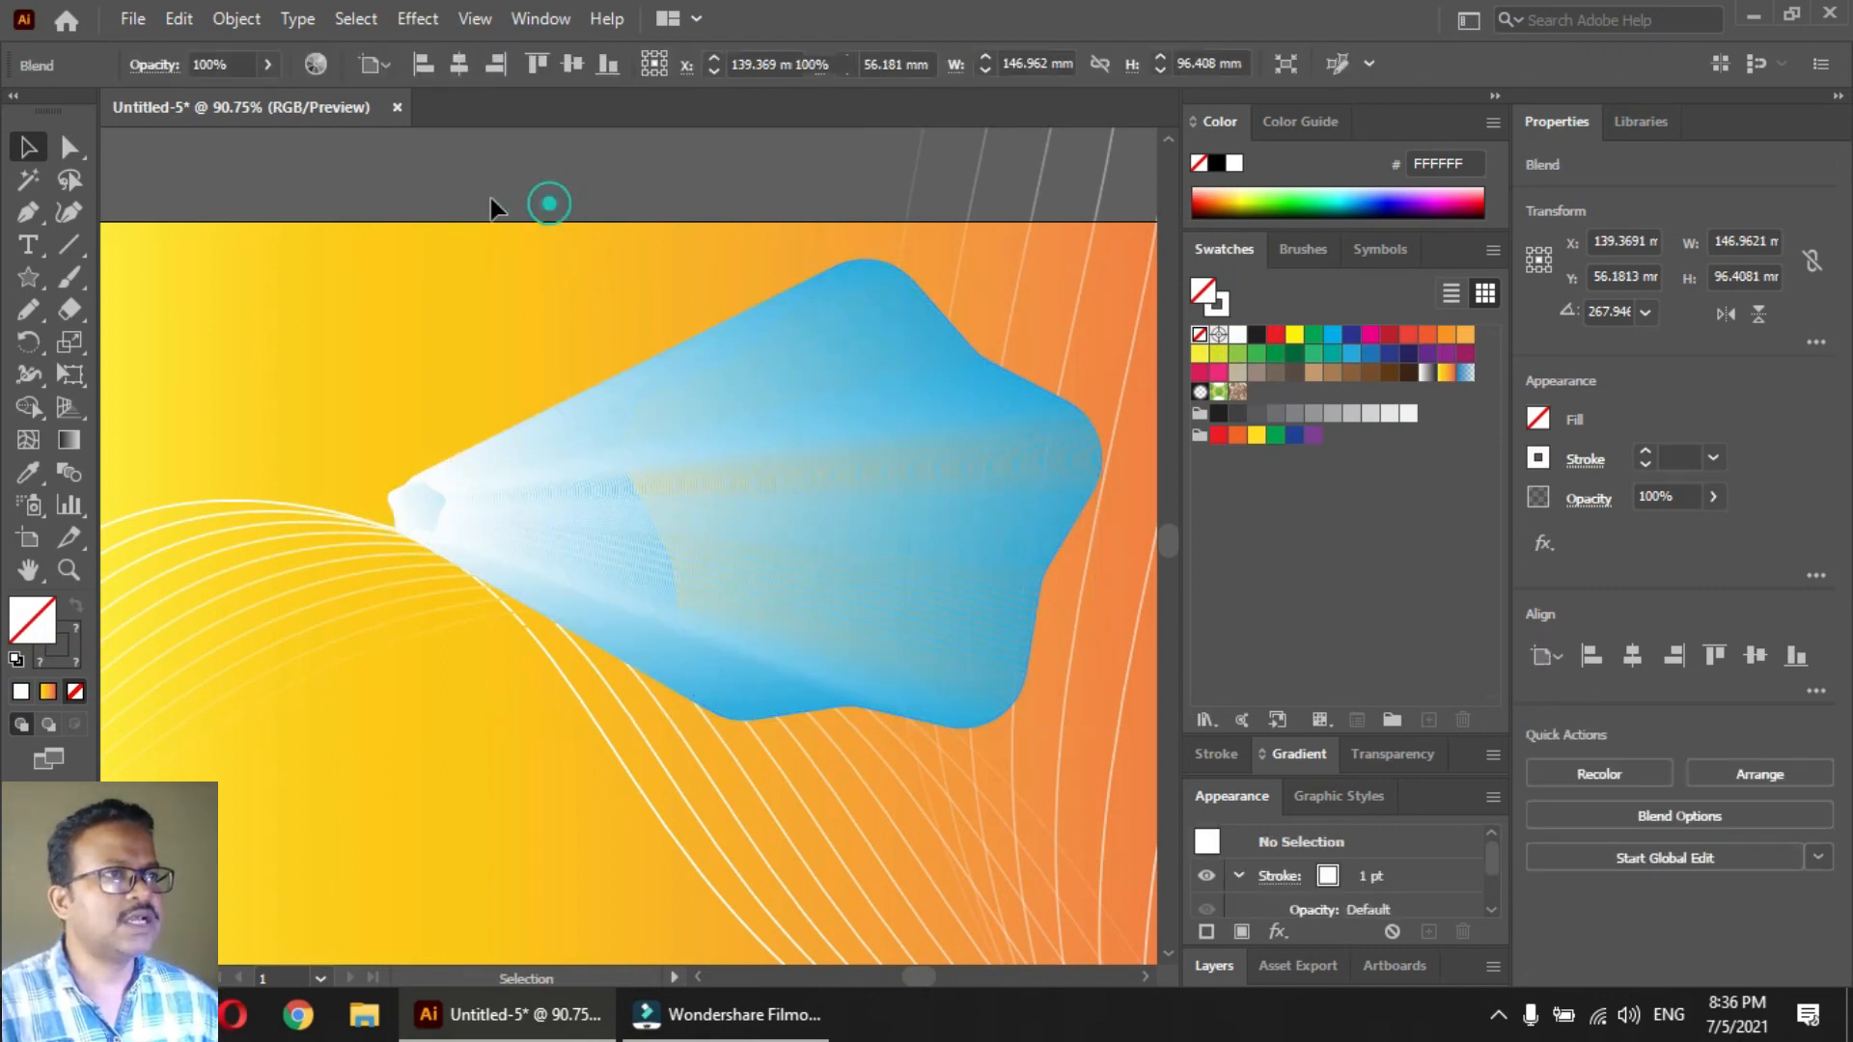
click(538, 537)
double_click(62, 479)
click(900, 278)
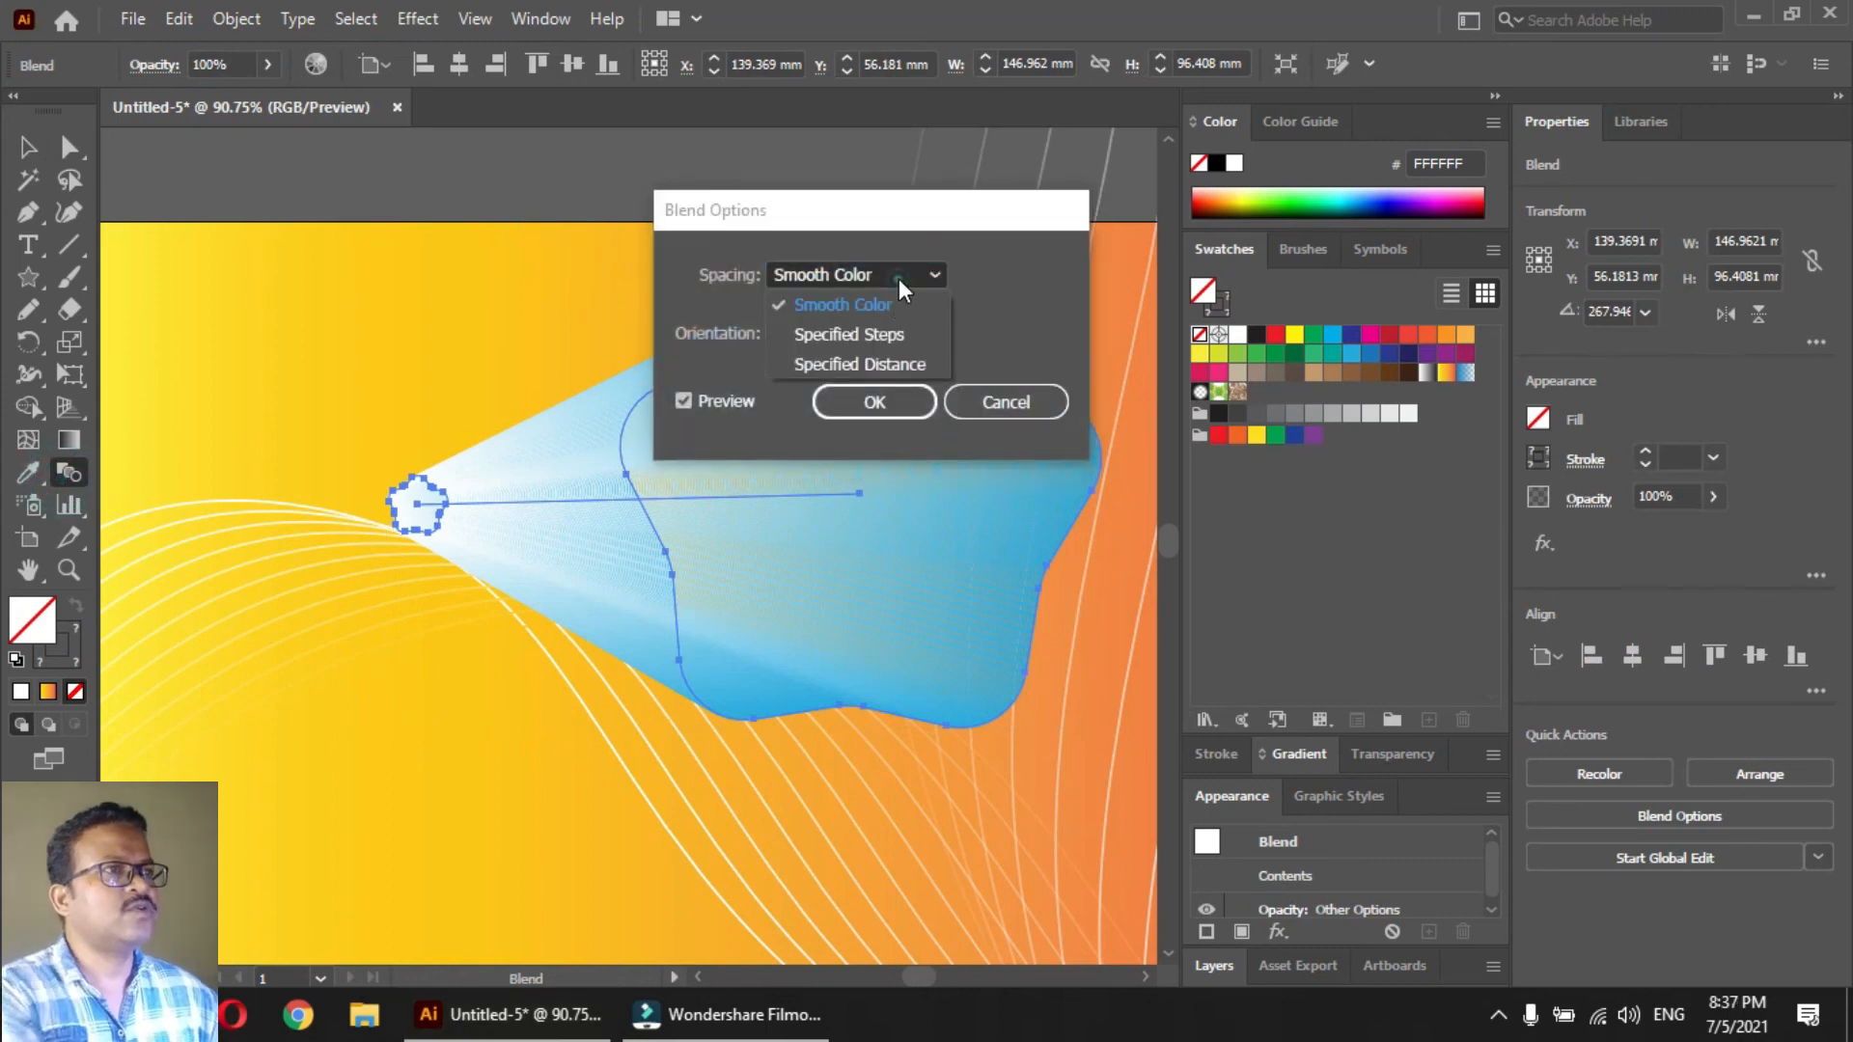
click(873, 365)
text(.1)
key(Return)
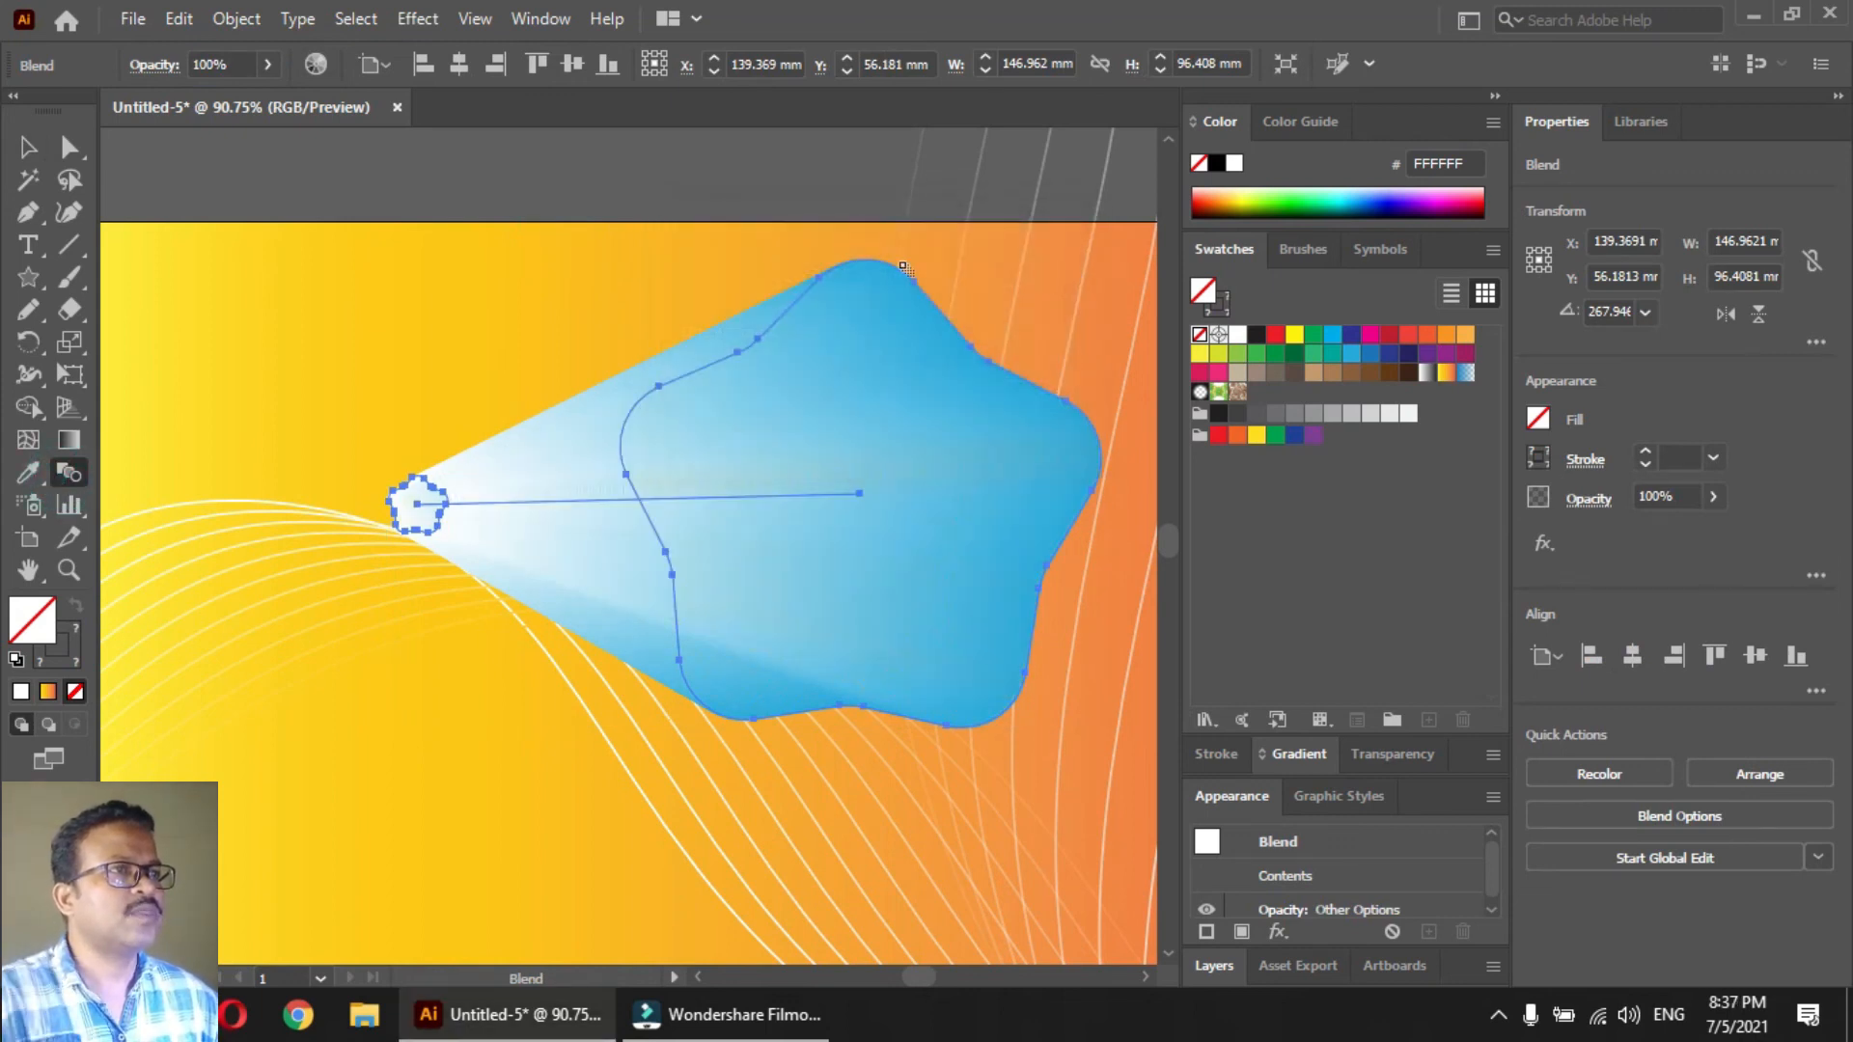
Set the opacity of the small white star inside the blend to 40%
ctrl+click(642, 188)
key(a)
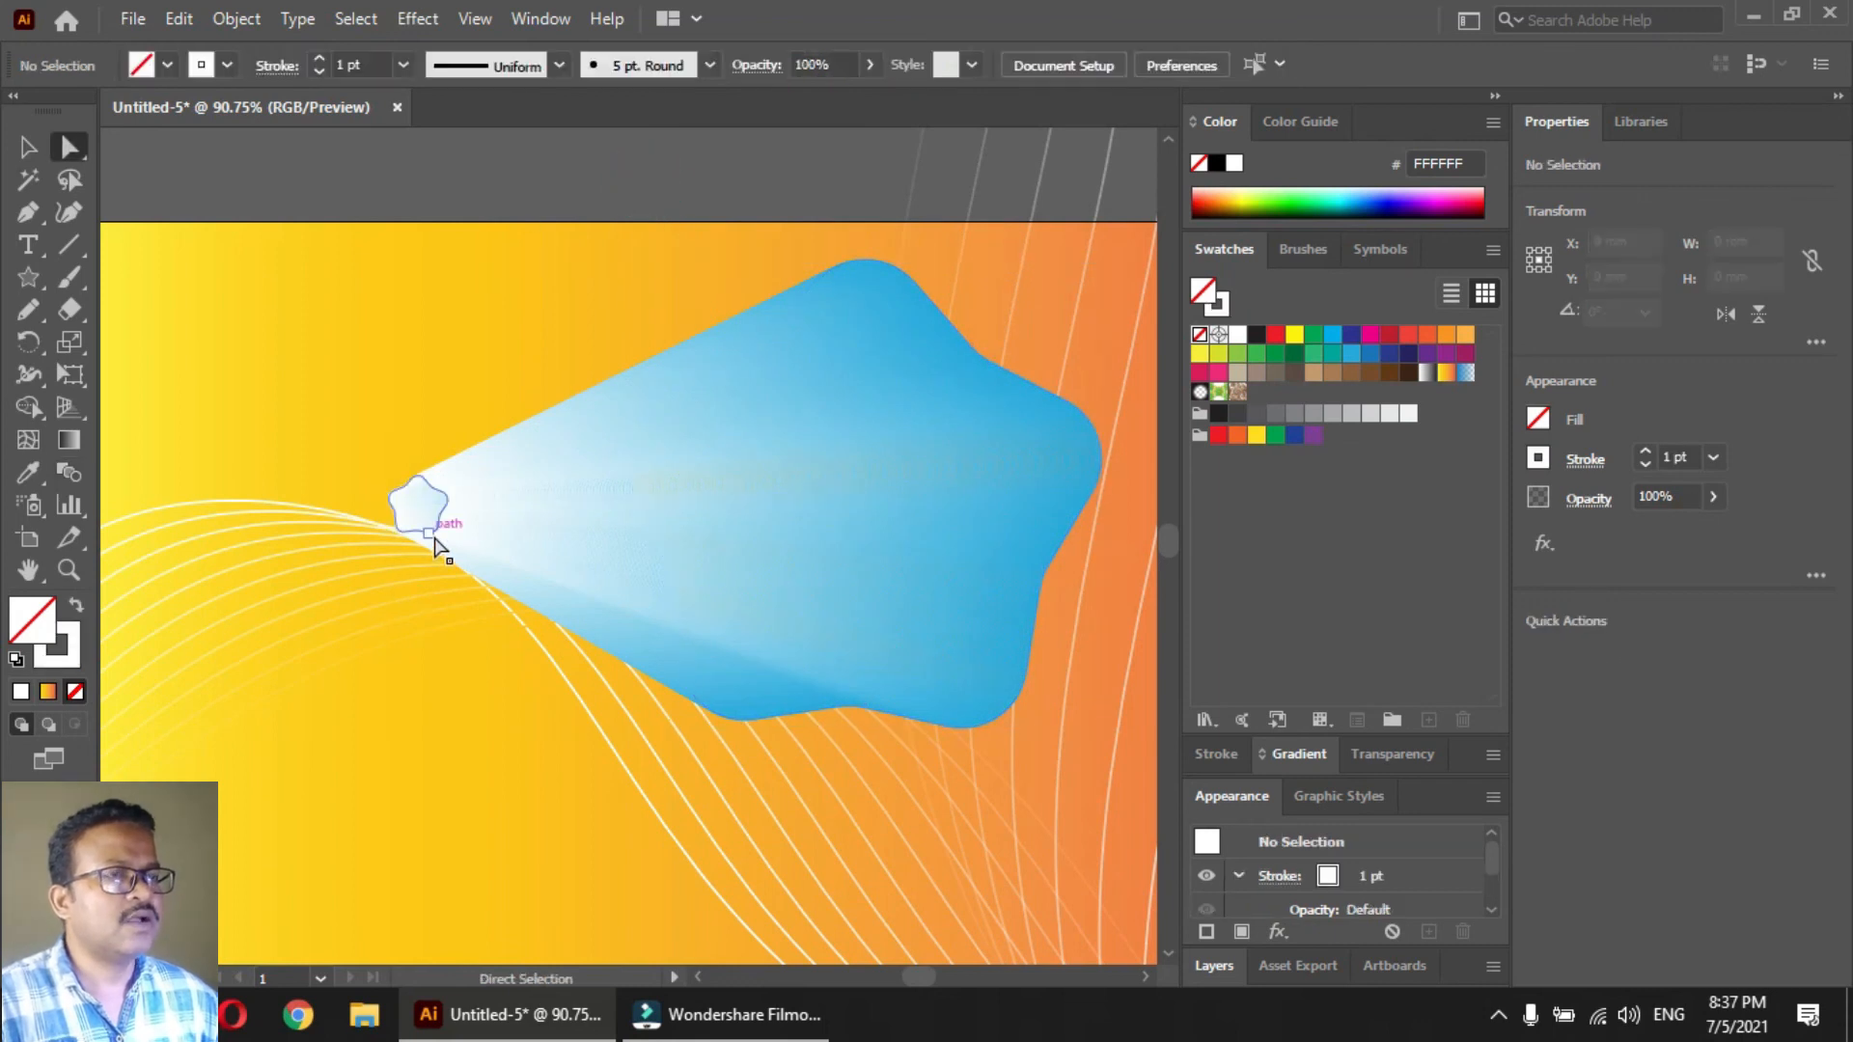
click(435, 545)
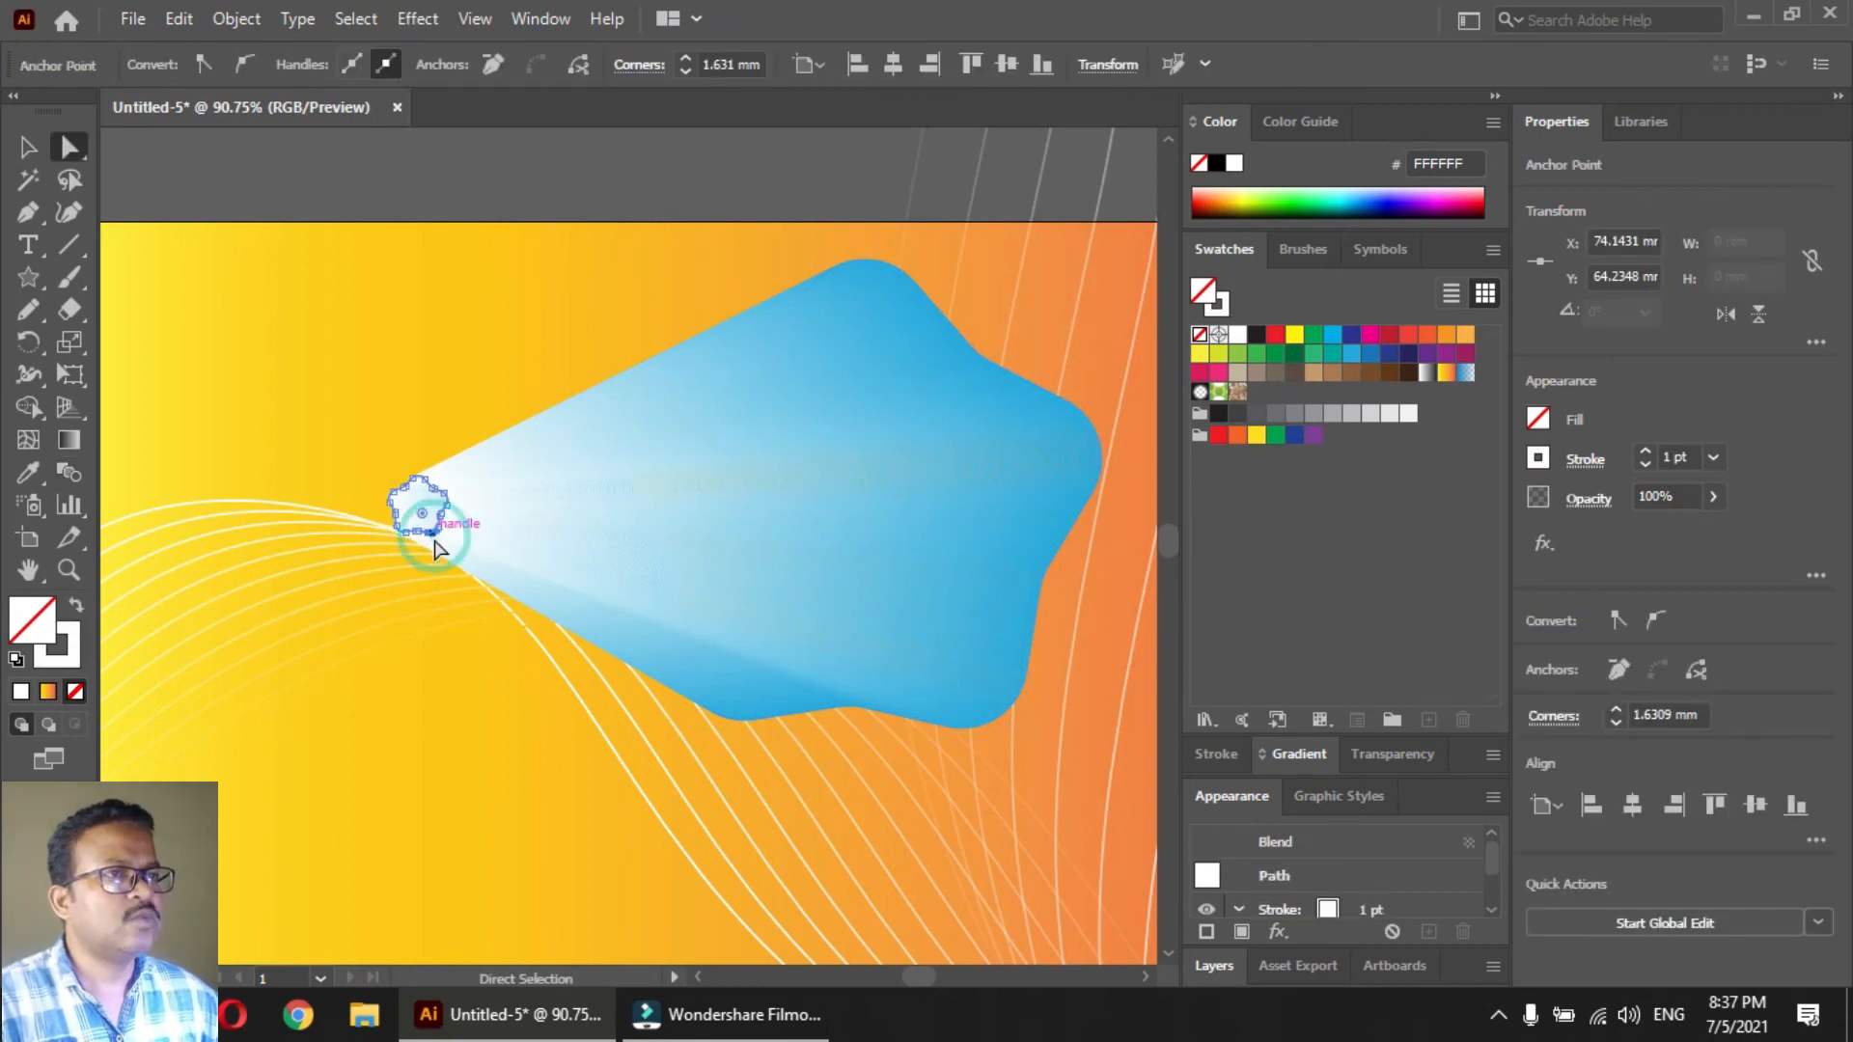
click(1714, 496)
click(1643, 532)
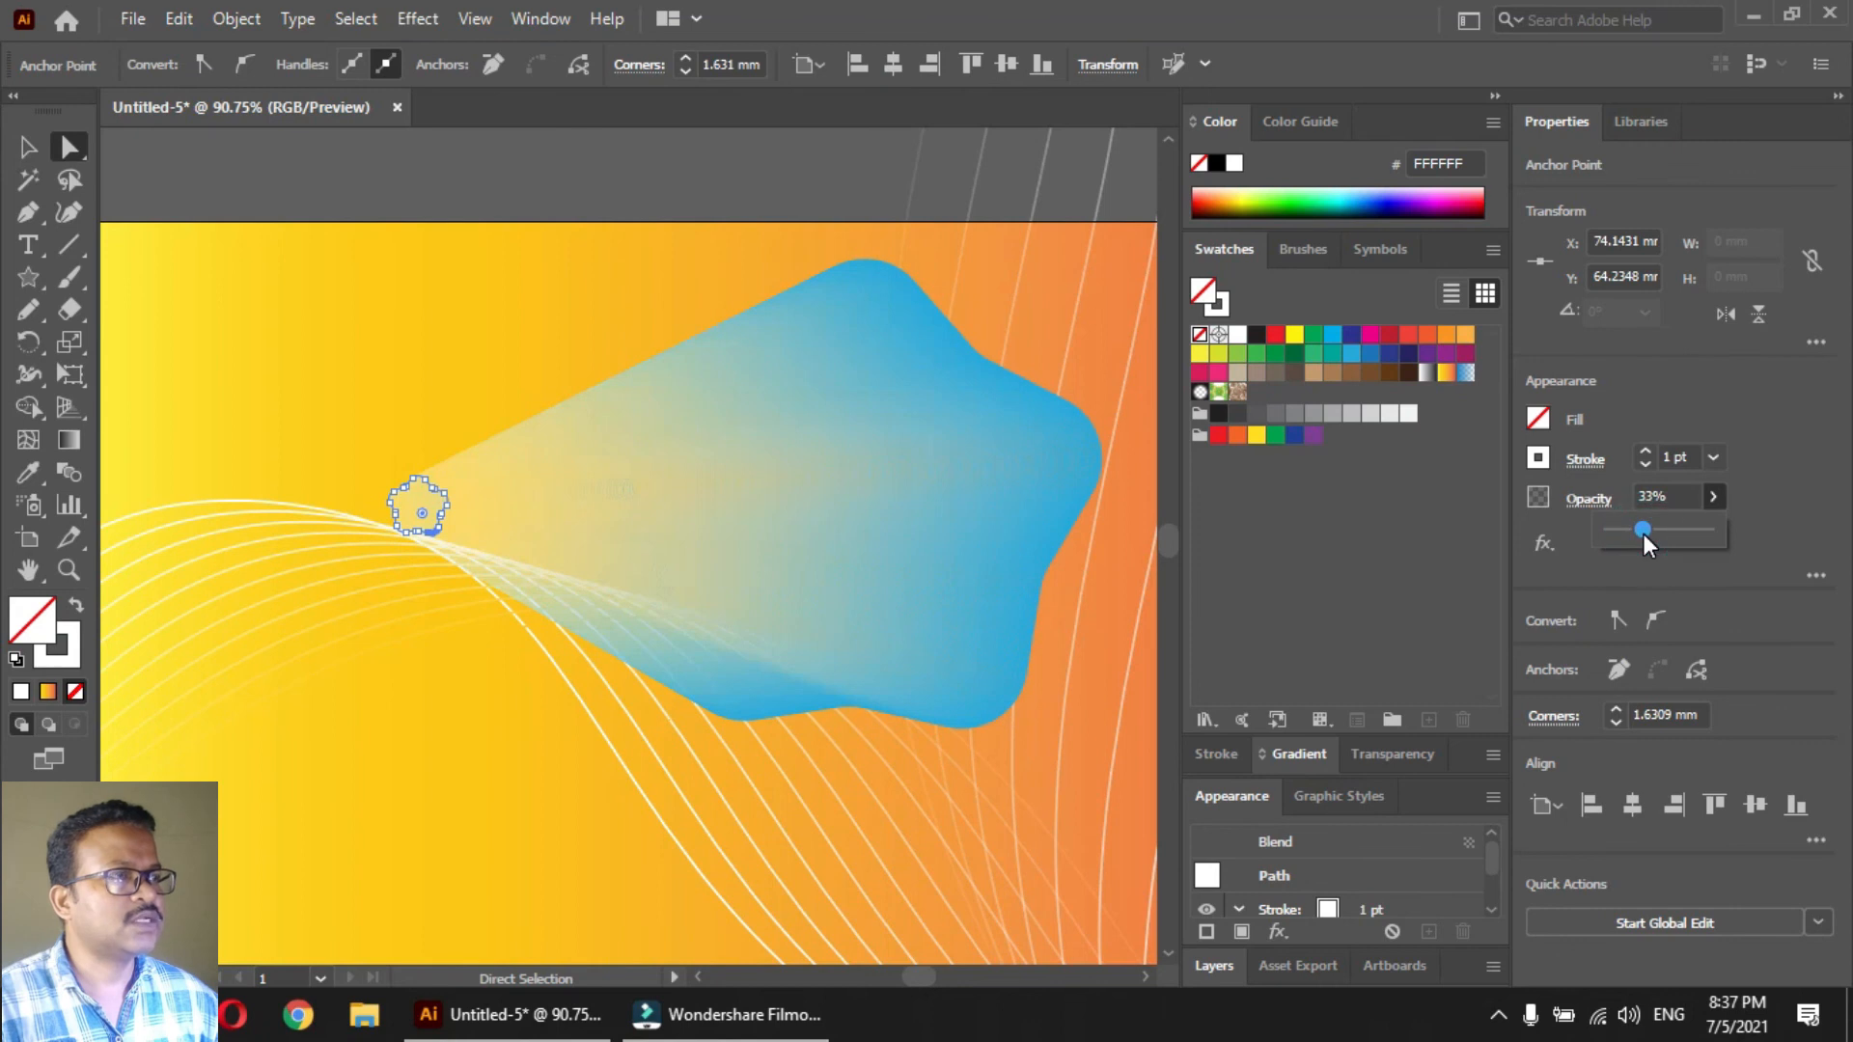
click(693, 189)
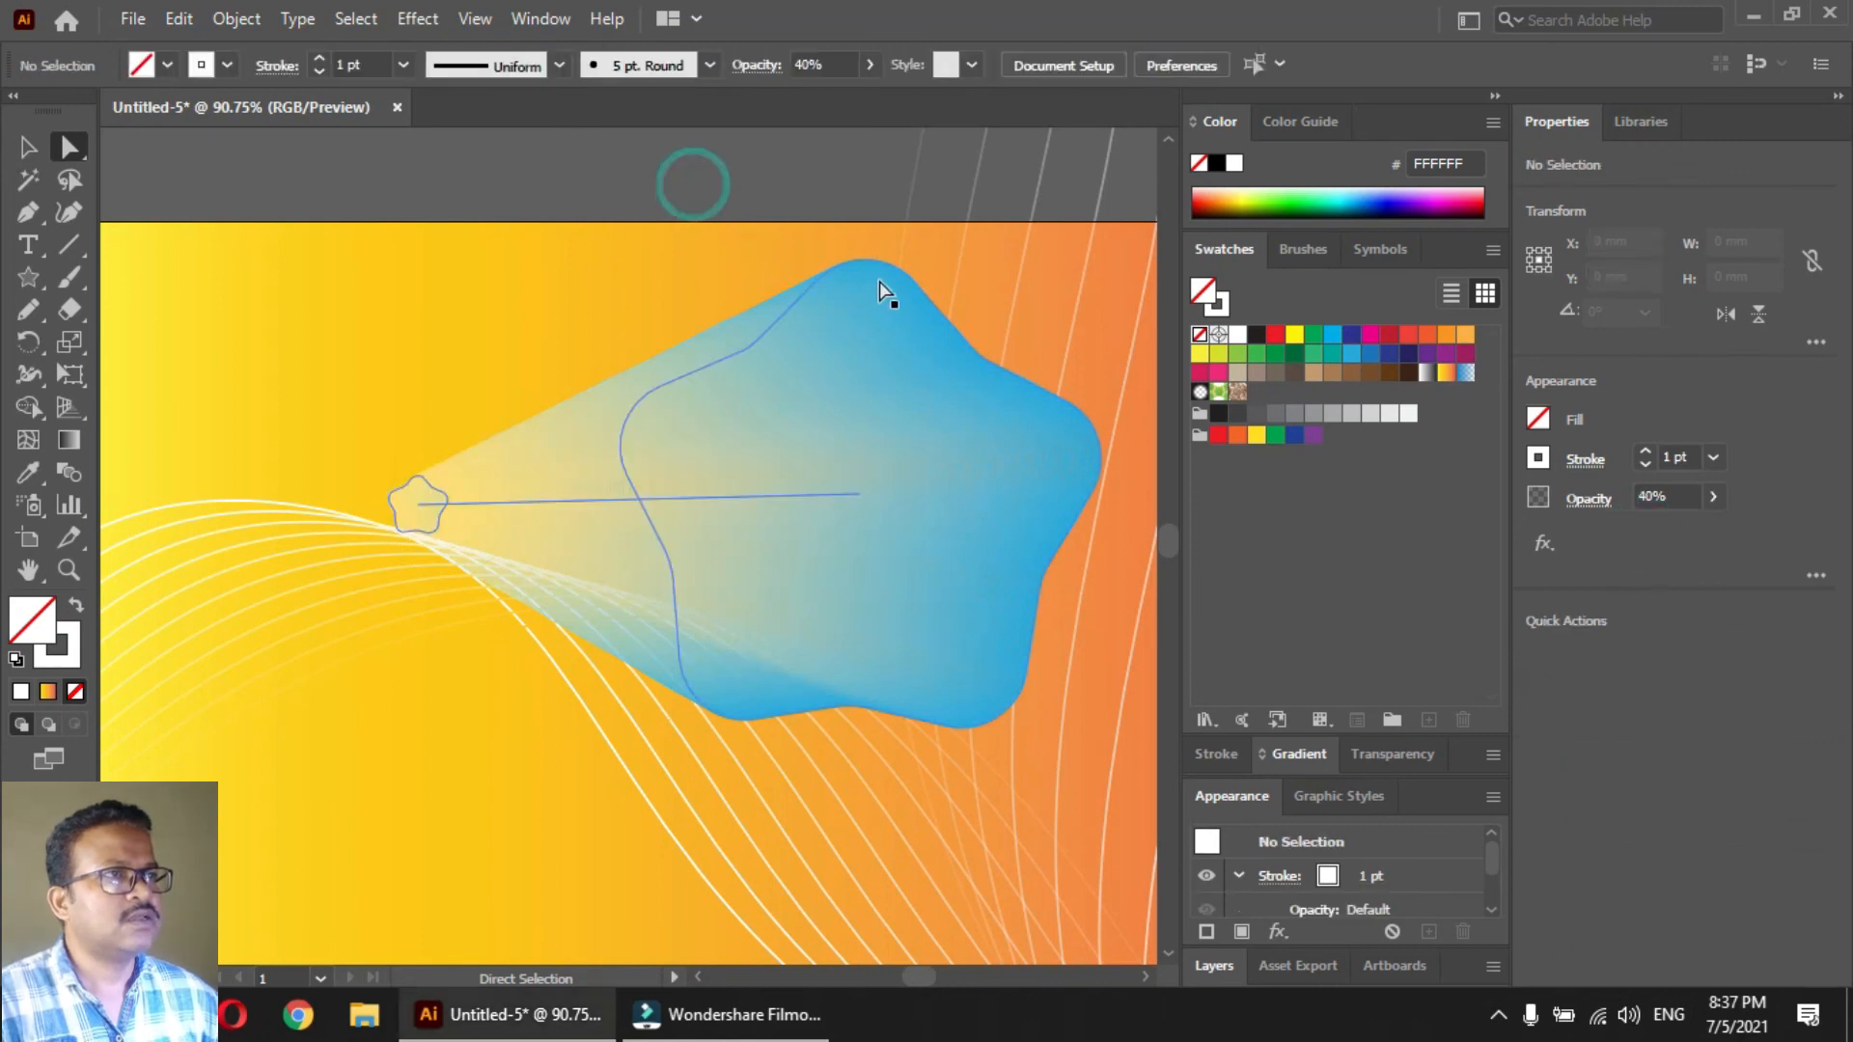
Isolate the blend, bring the large blue star to the front of it, and exit isolation
click(889, 268)
key(v)
click(743, 198)
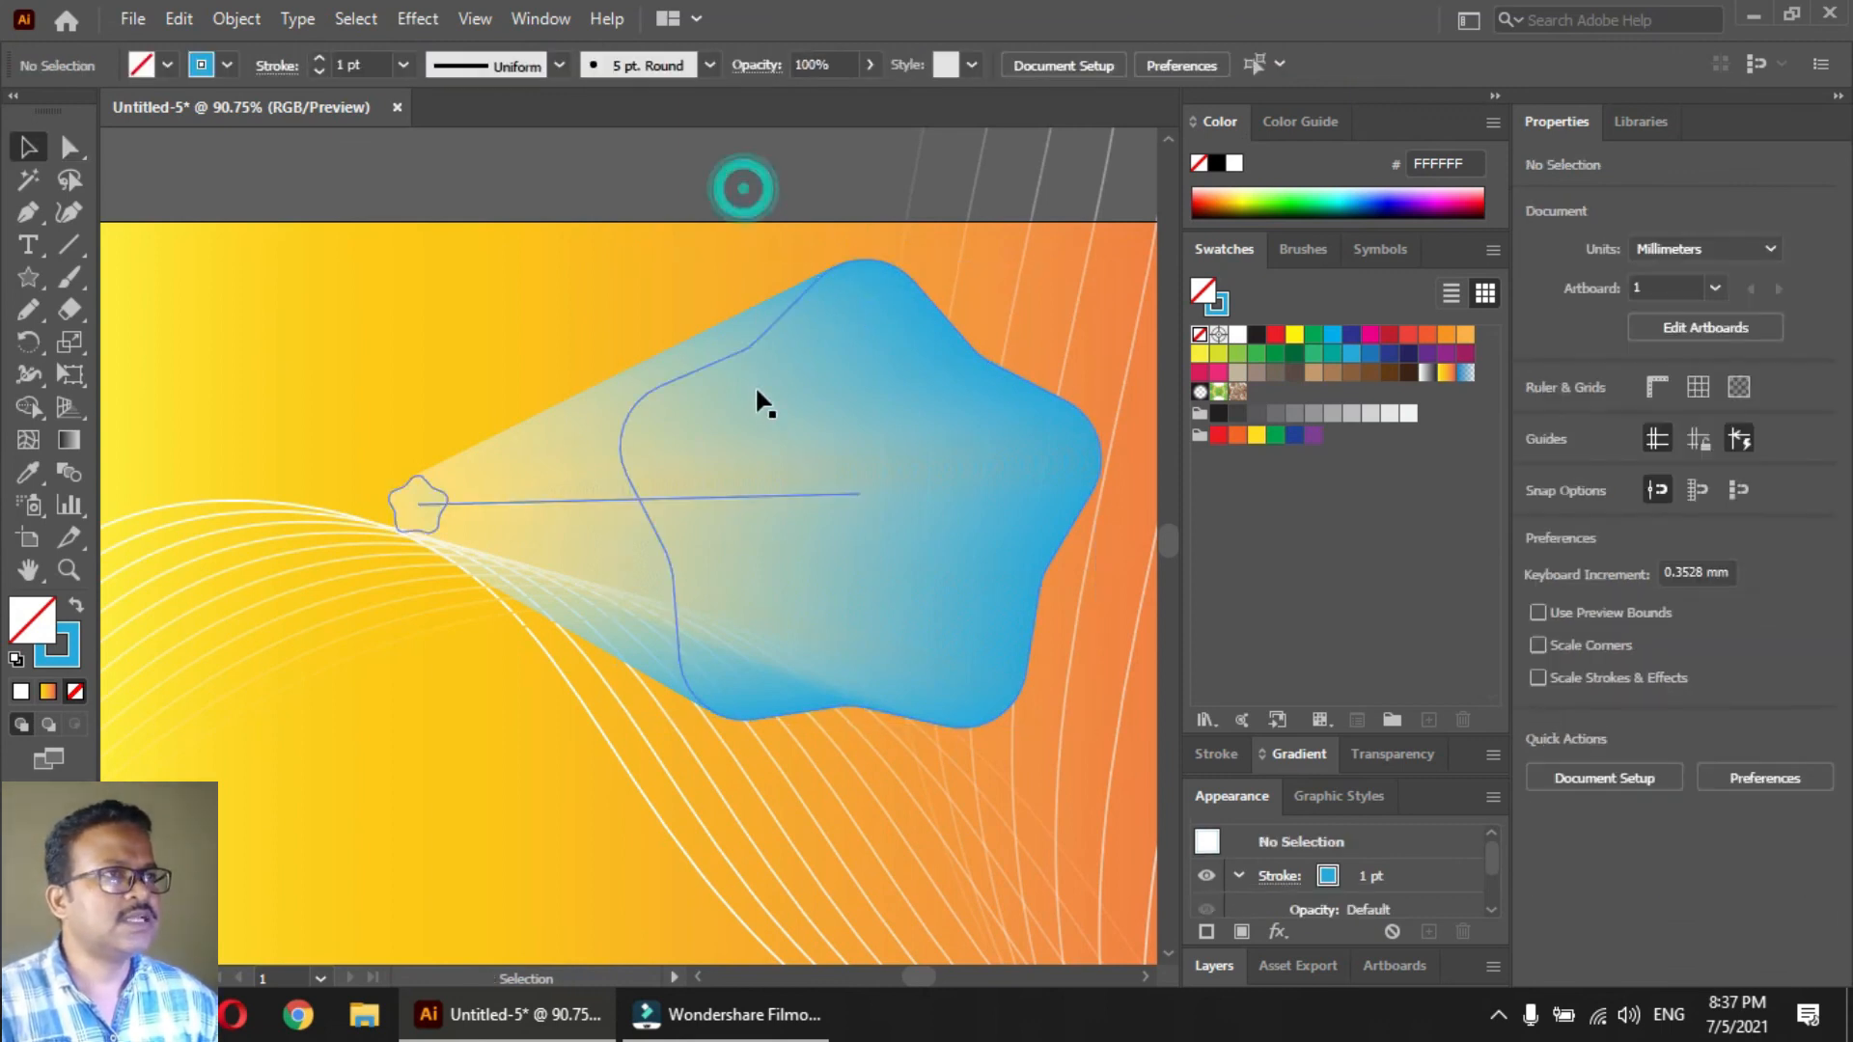
double_click(755, 384)
click(745, 349)
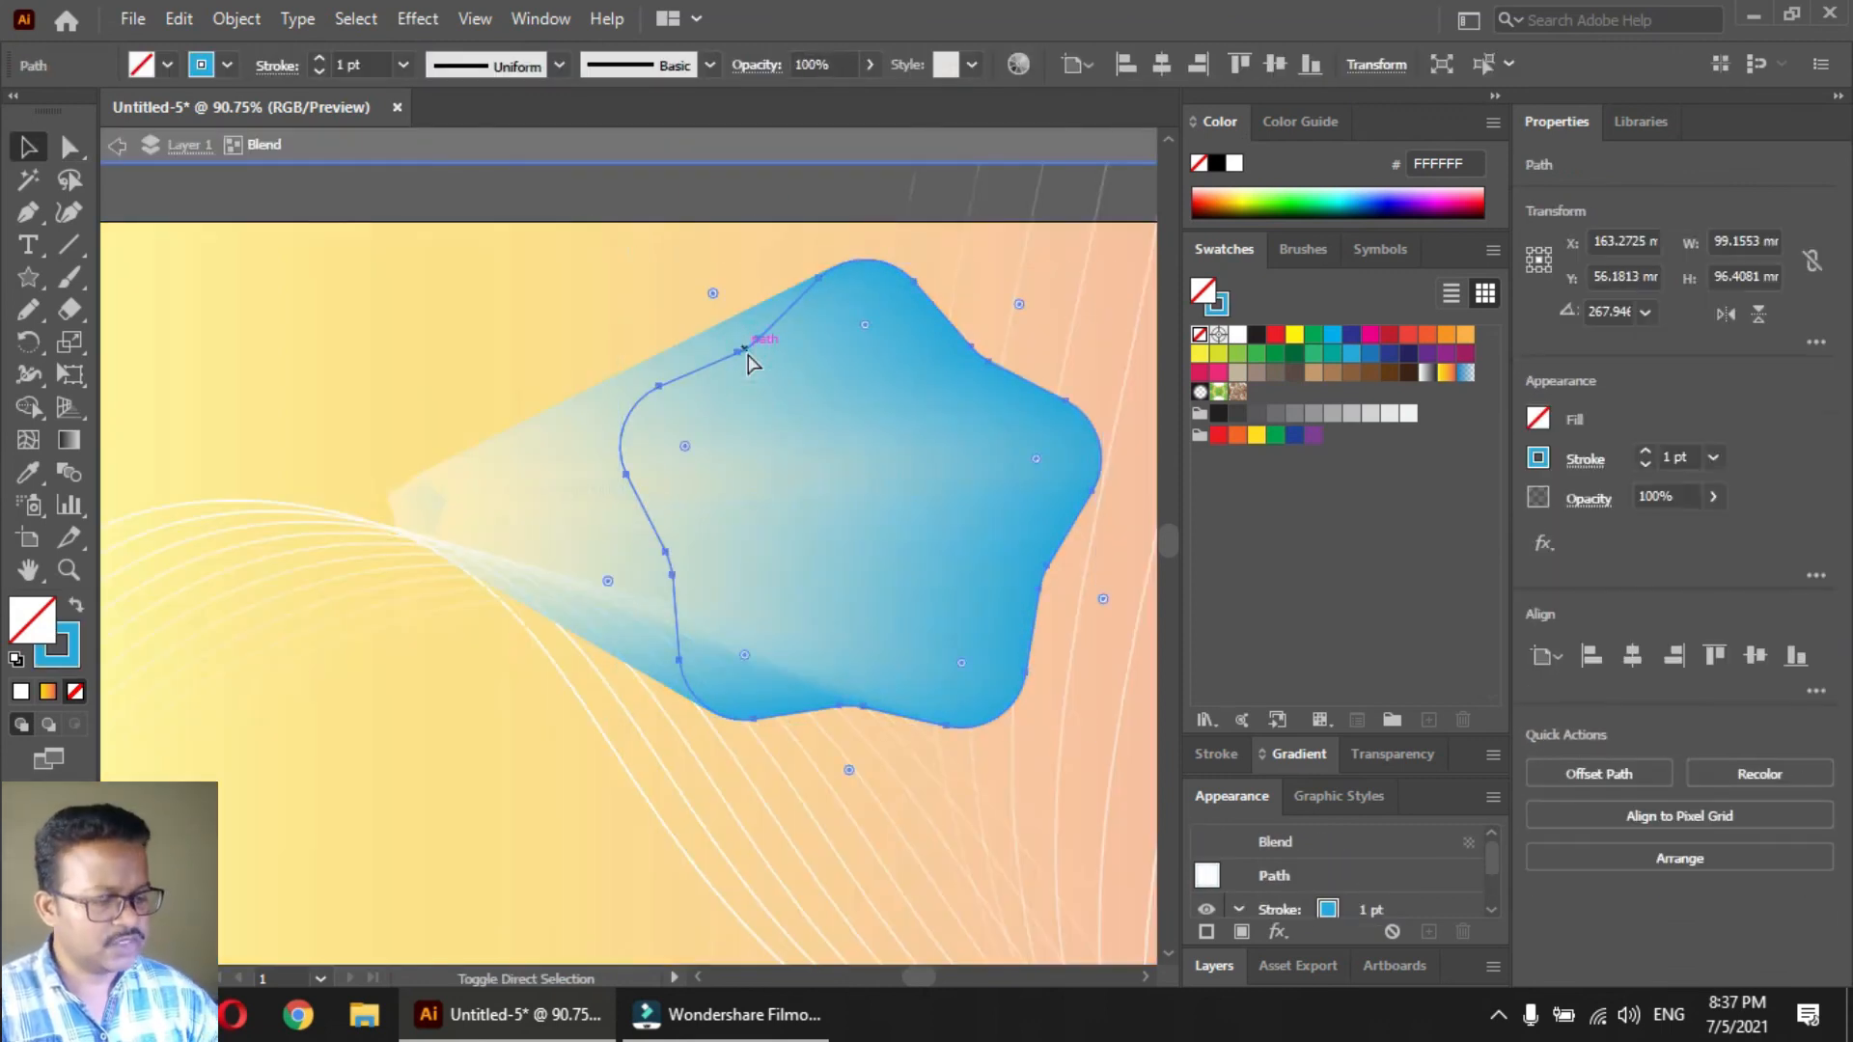
key(ctrl+shift+])
click(600, 201)
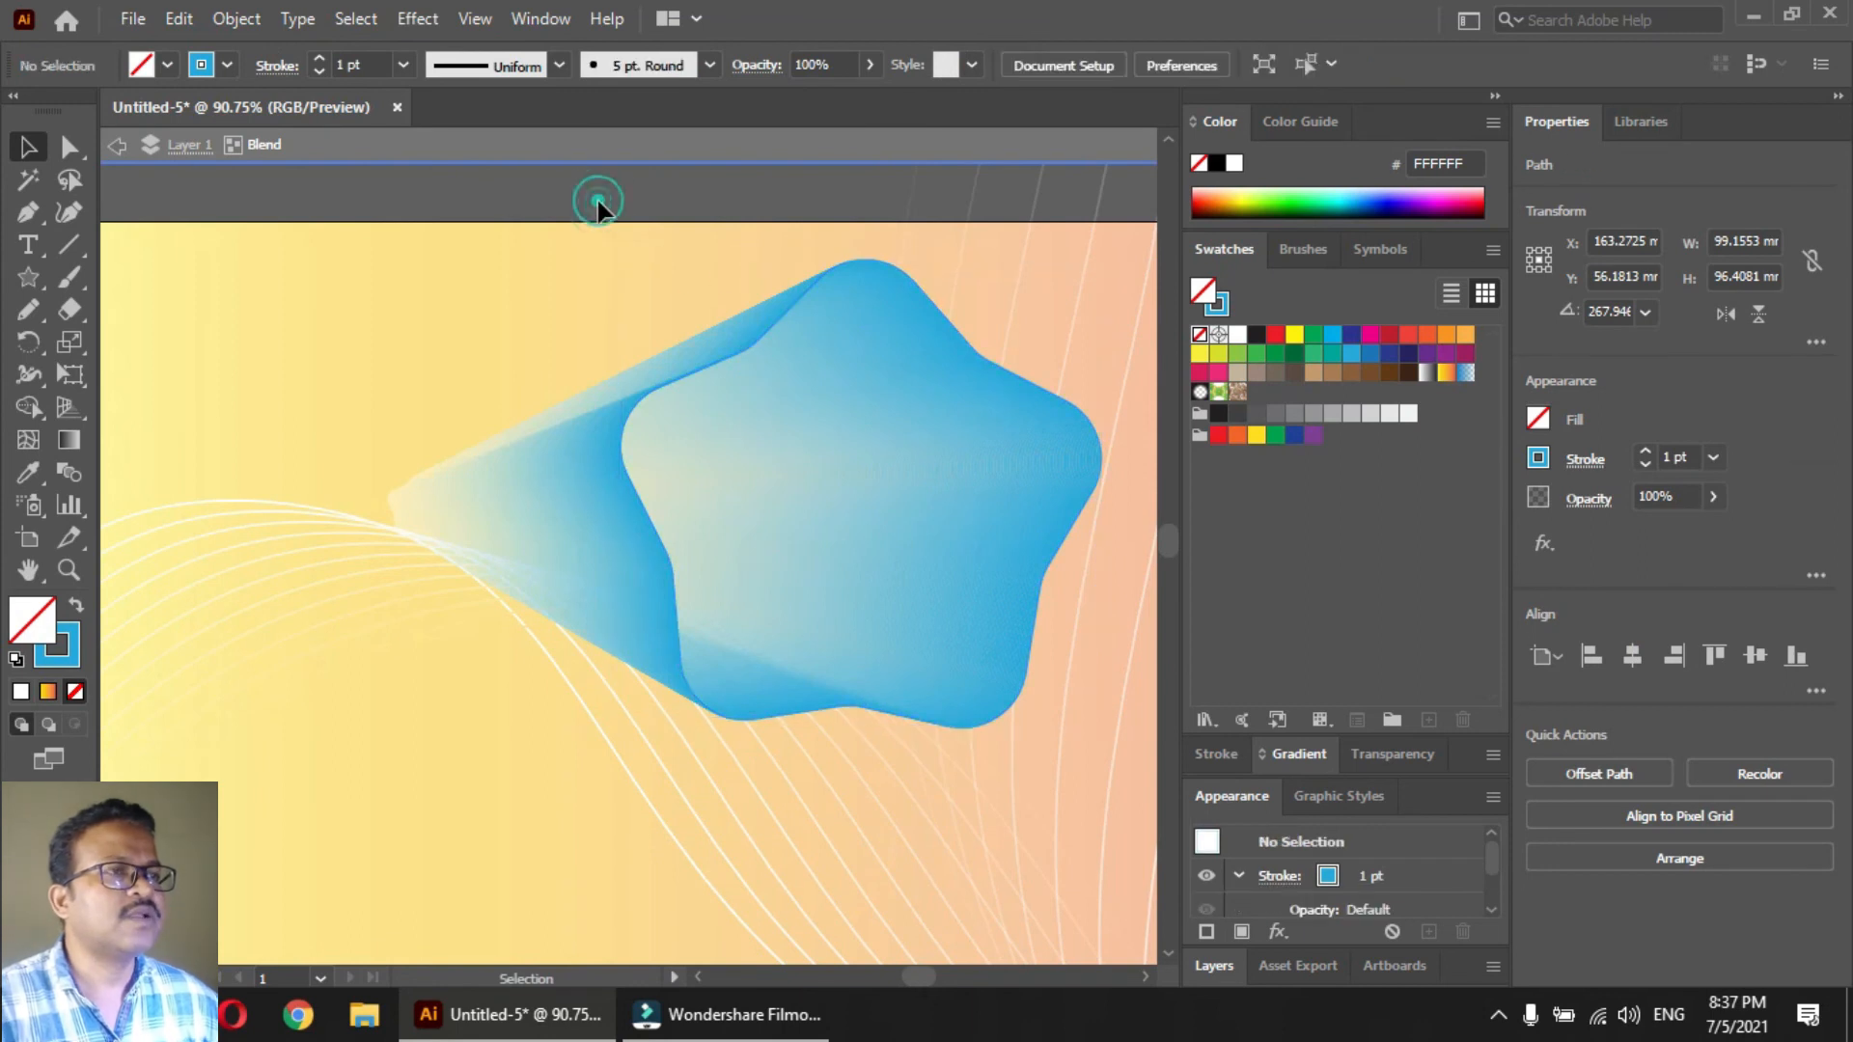
double_click(598, 200)
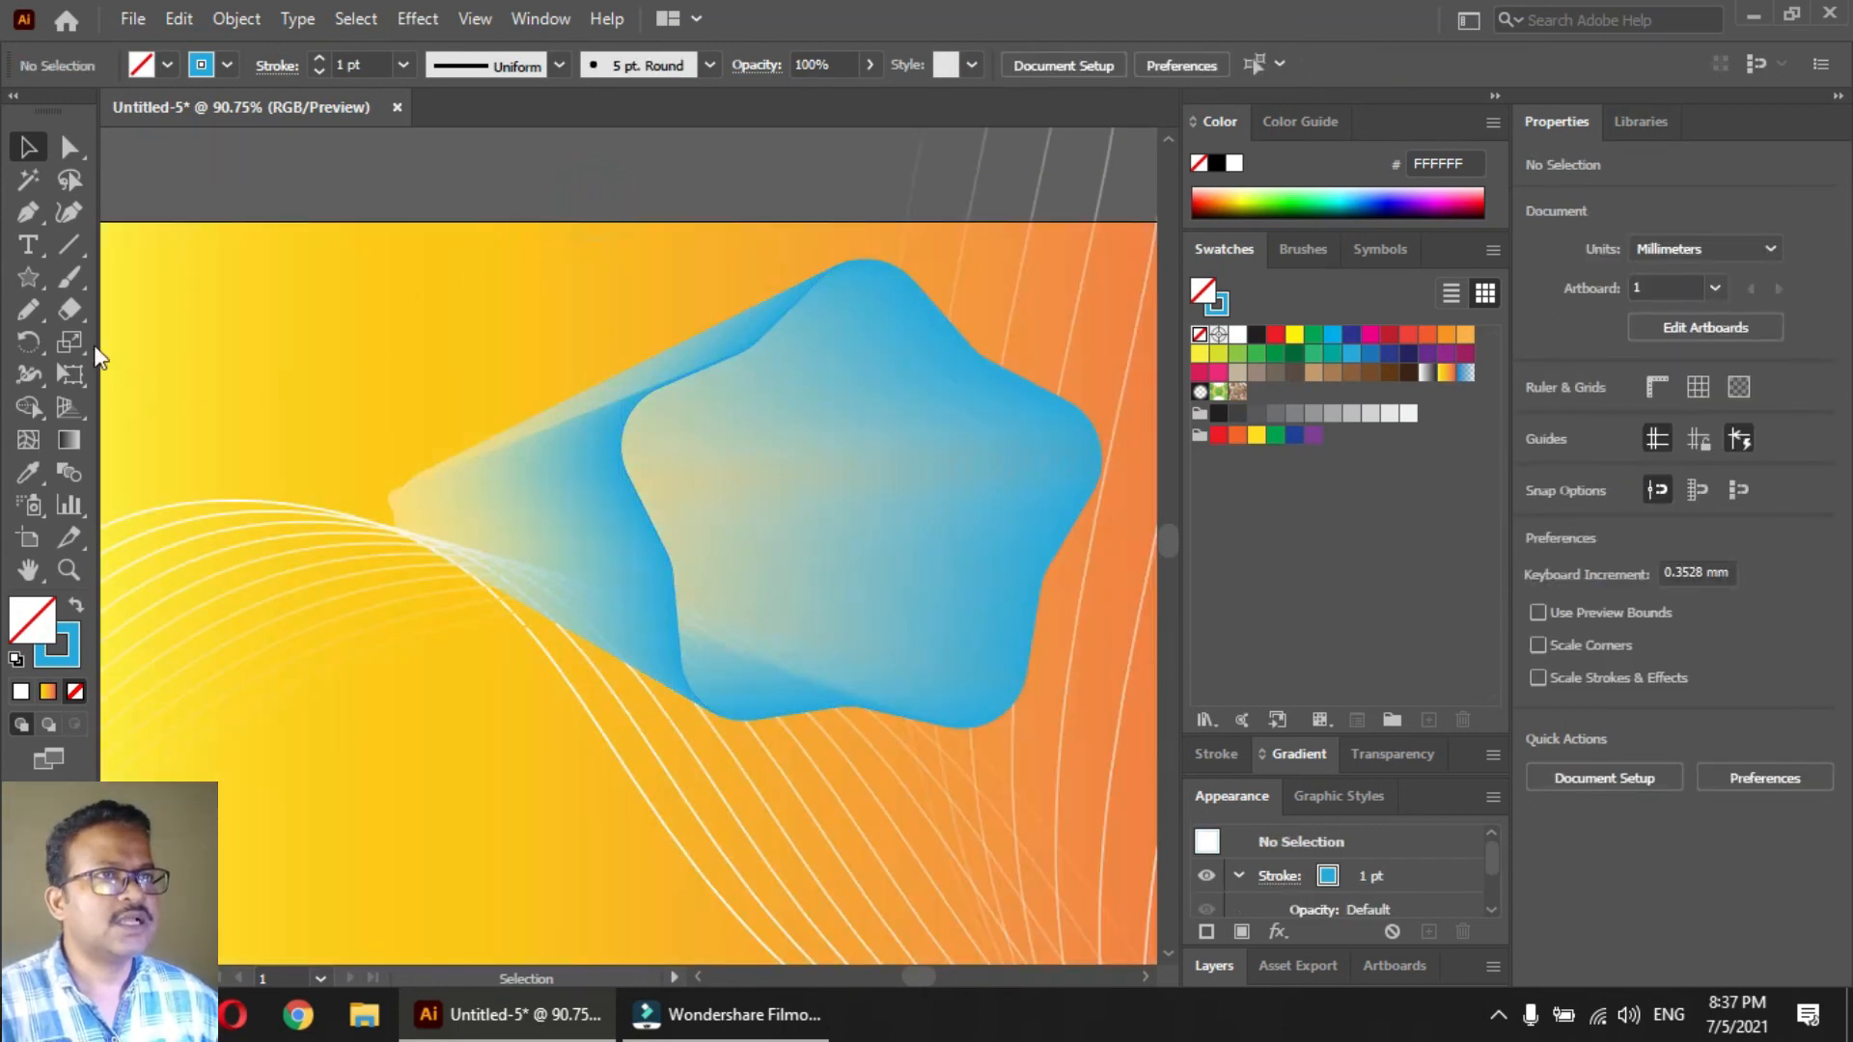
click(65, 212)
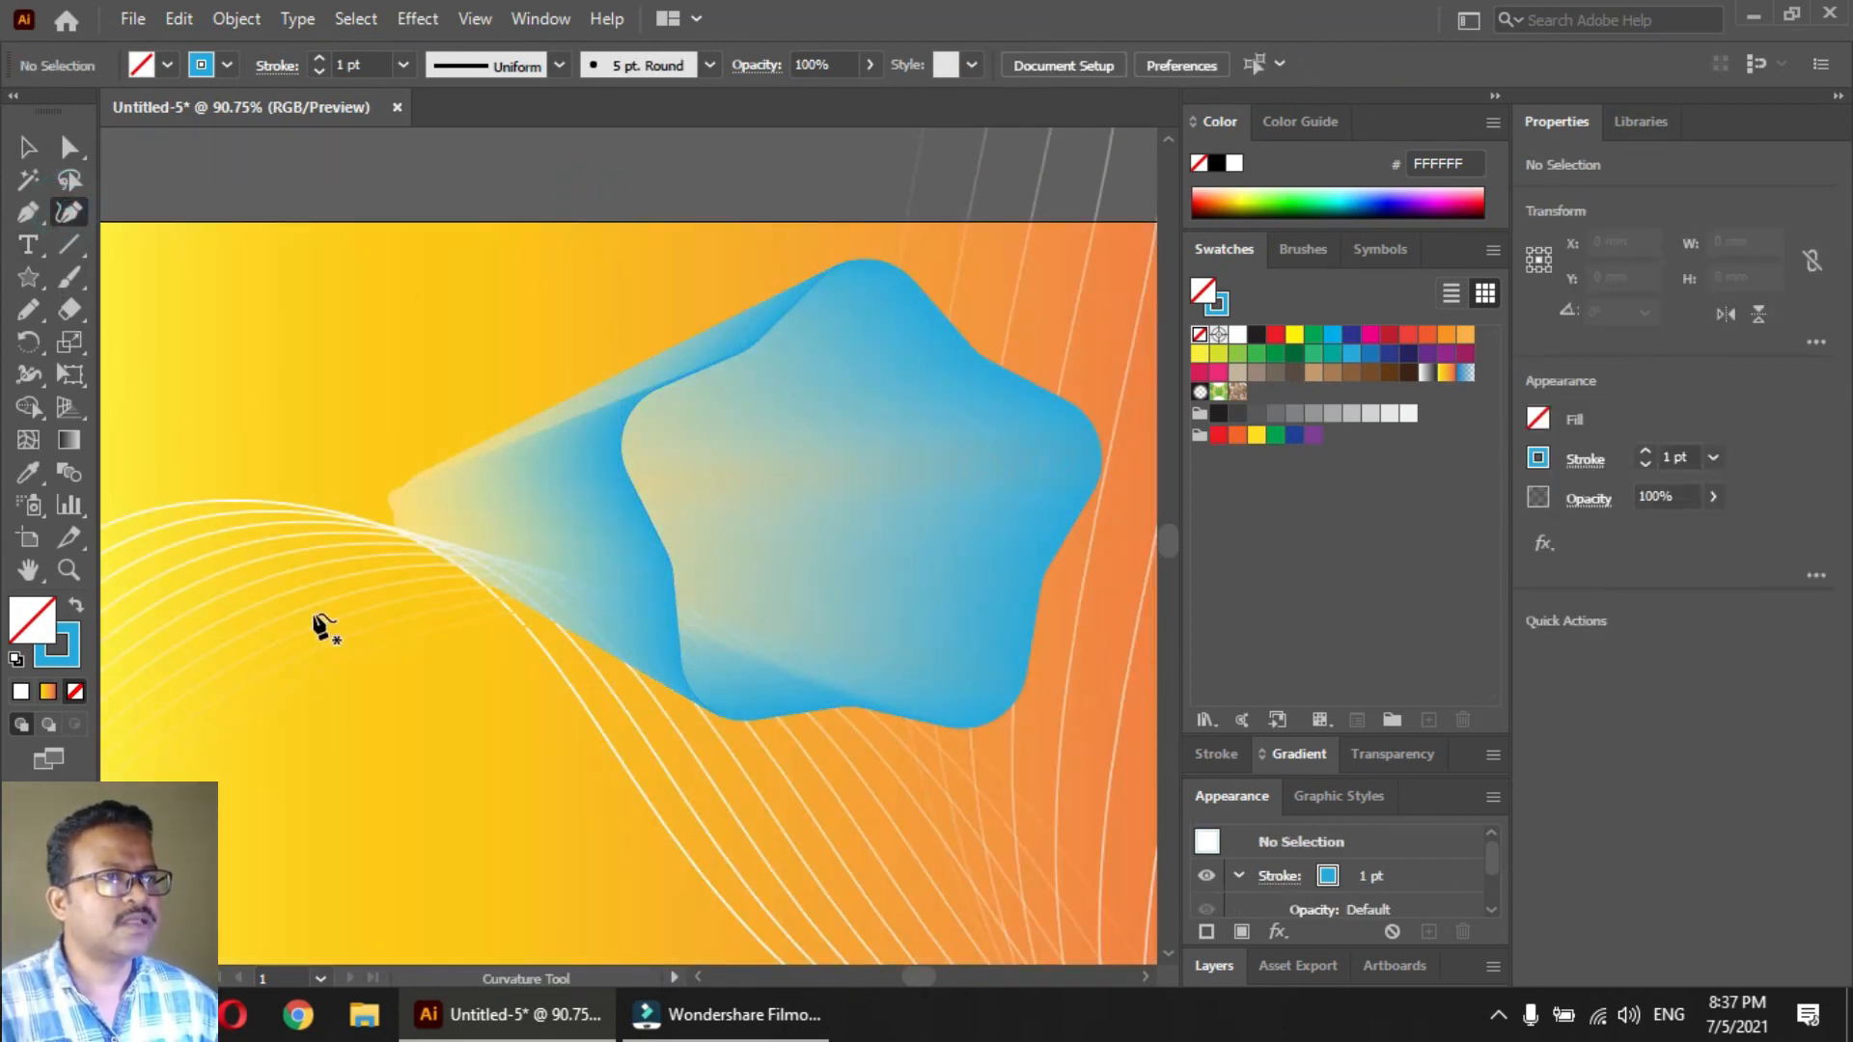
click(302, 505)
drag(546, 885, 580, 794)
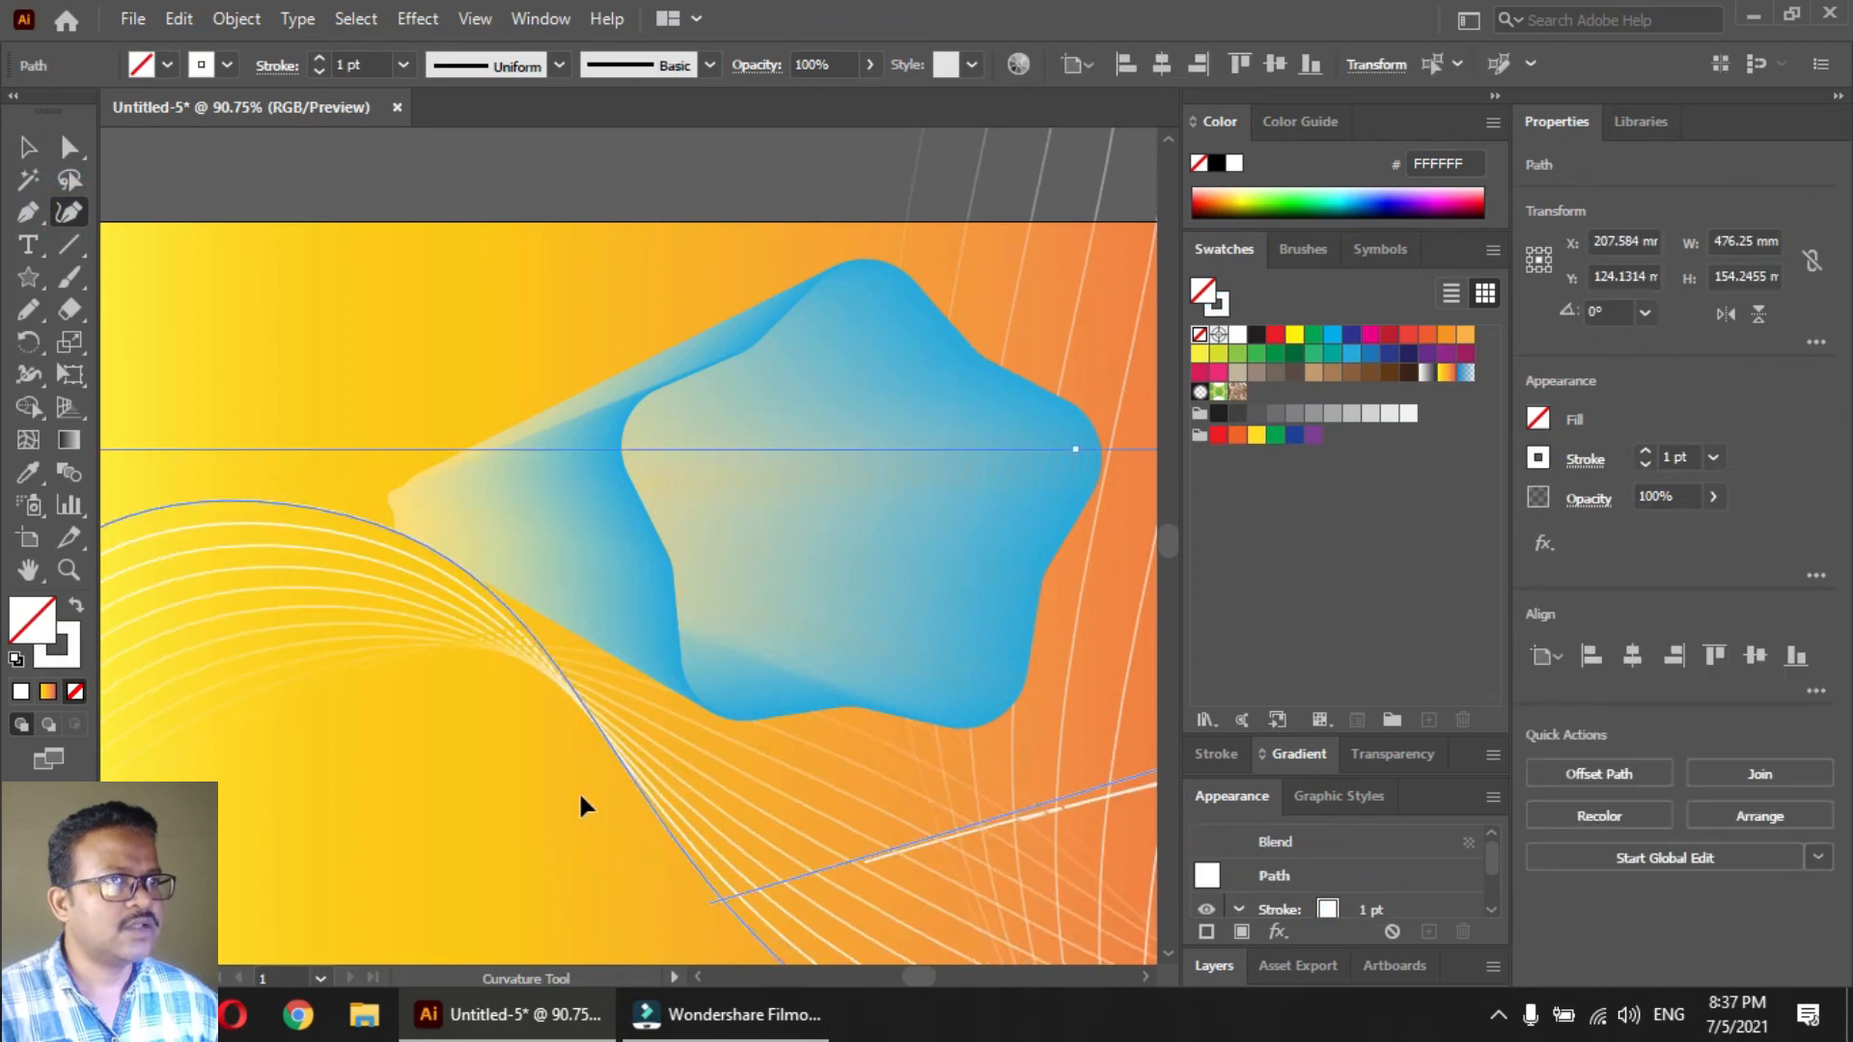
key(ctrl+z)
Draw an open U-shaped curve with the Curvature tool, from the yellow area down under the star blend and up into the orange area
ctrl+click(319, 484)
click(311, 454)
mouse_move(535, 868)
mouse_down()
mouse_move(830, 890)
mouse_move(514, 881)
mouse_up()
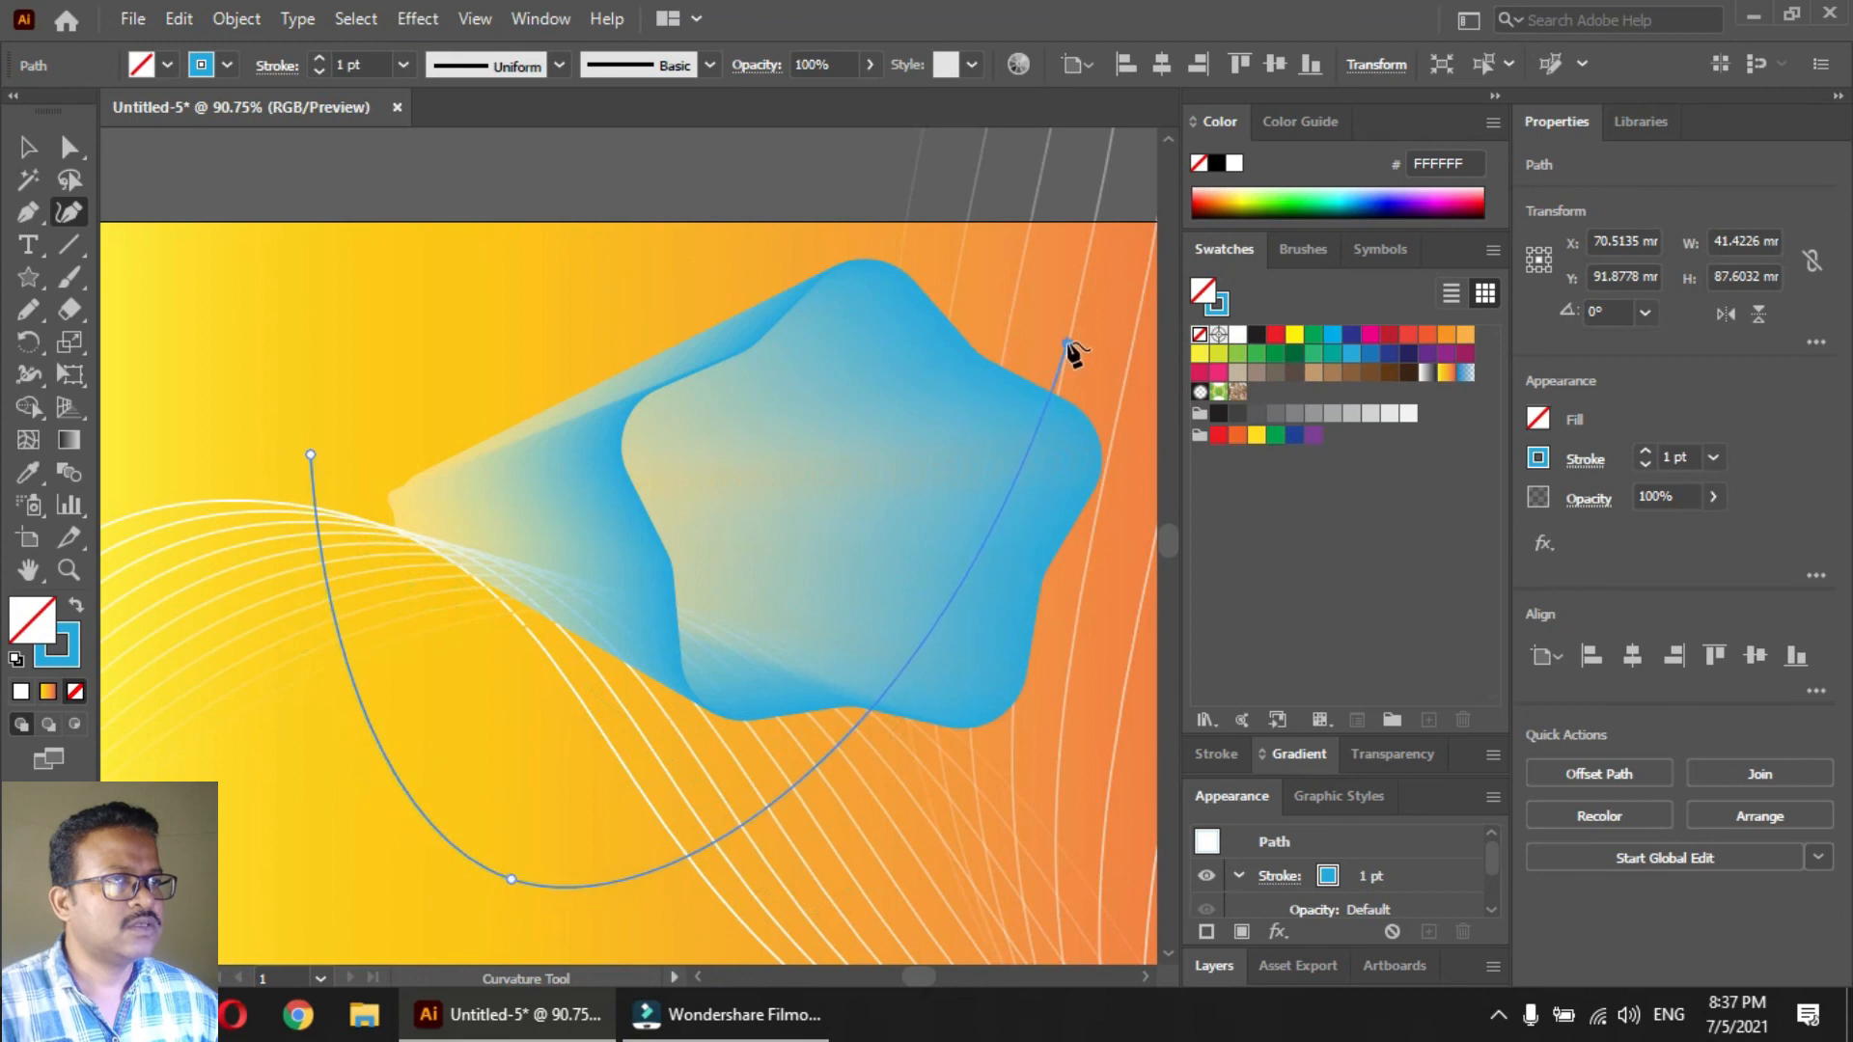
key(v)
Replace the star blend's spine with the U-shaped curve
key(ctrl+a)
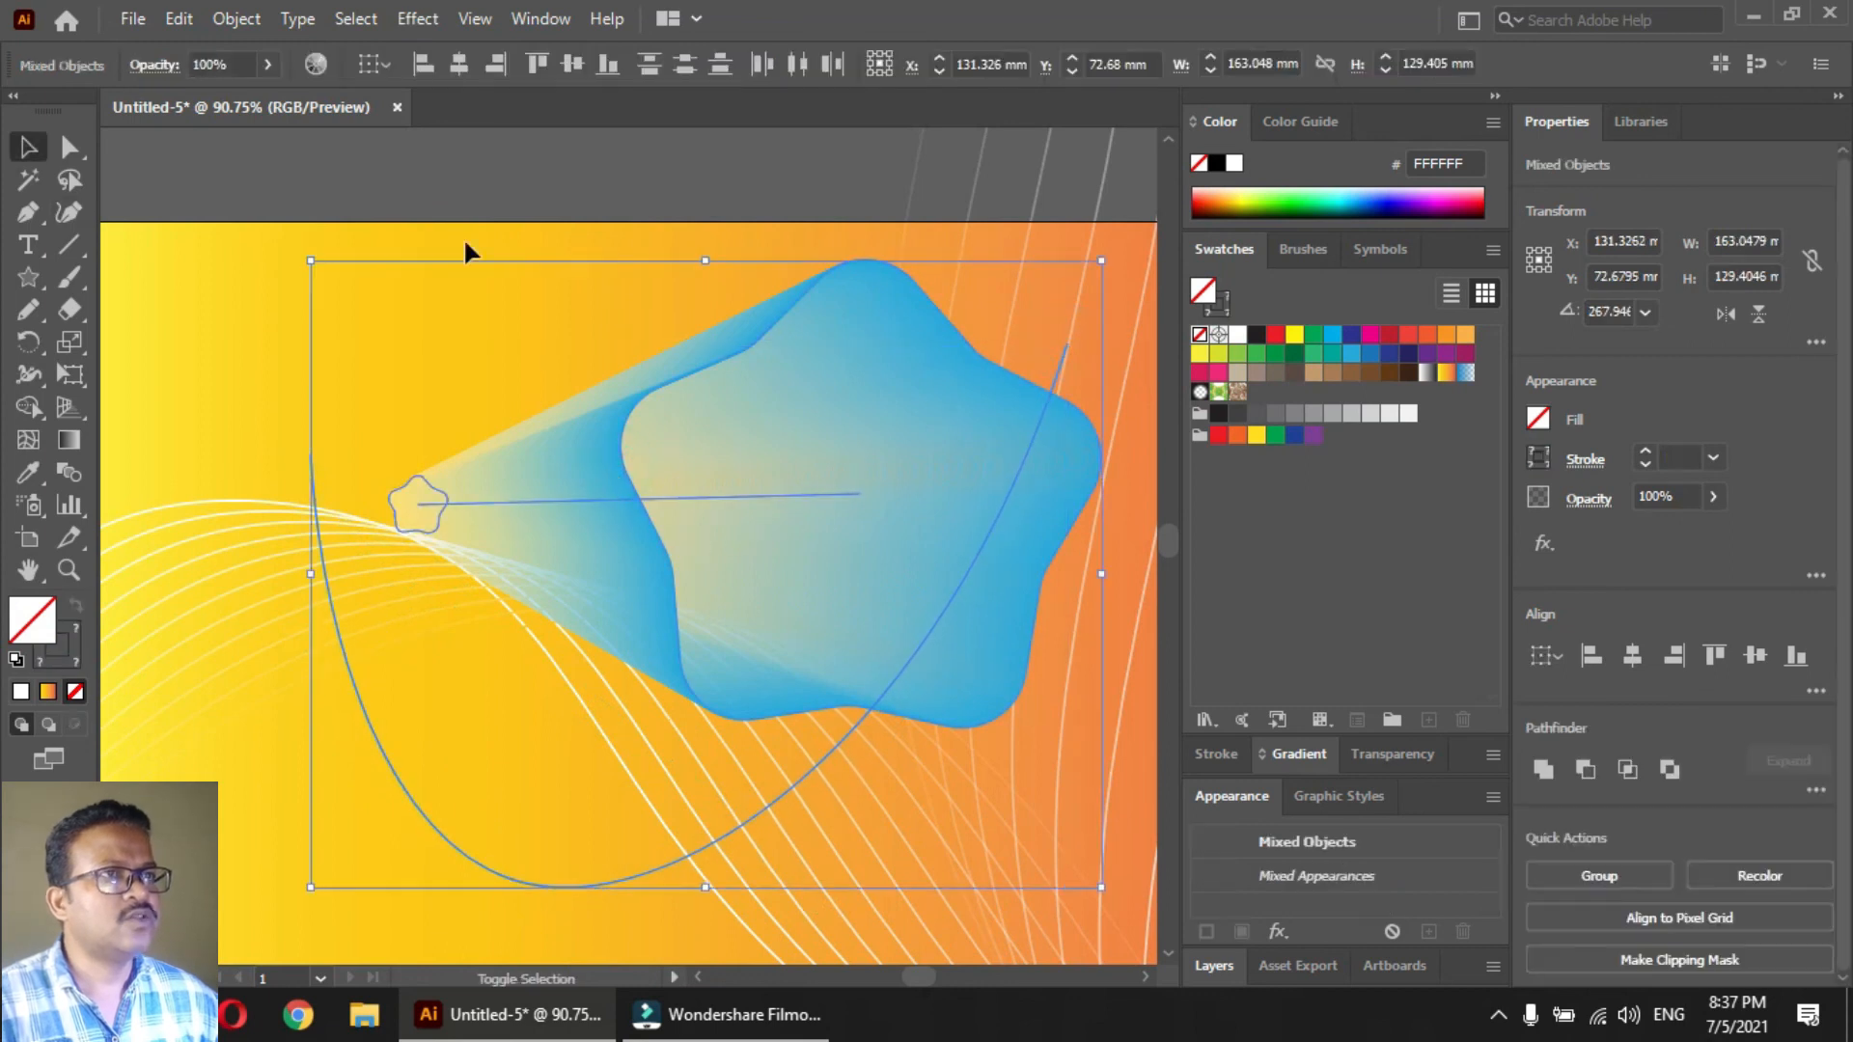
click(237, 19)
mouse_move(386, 746)
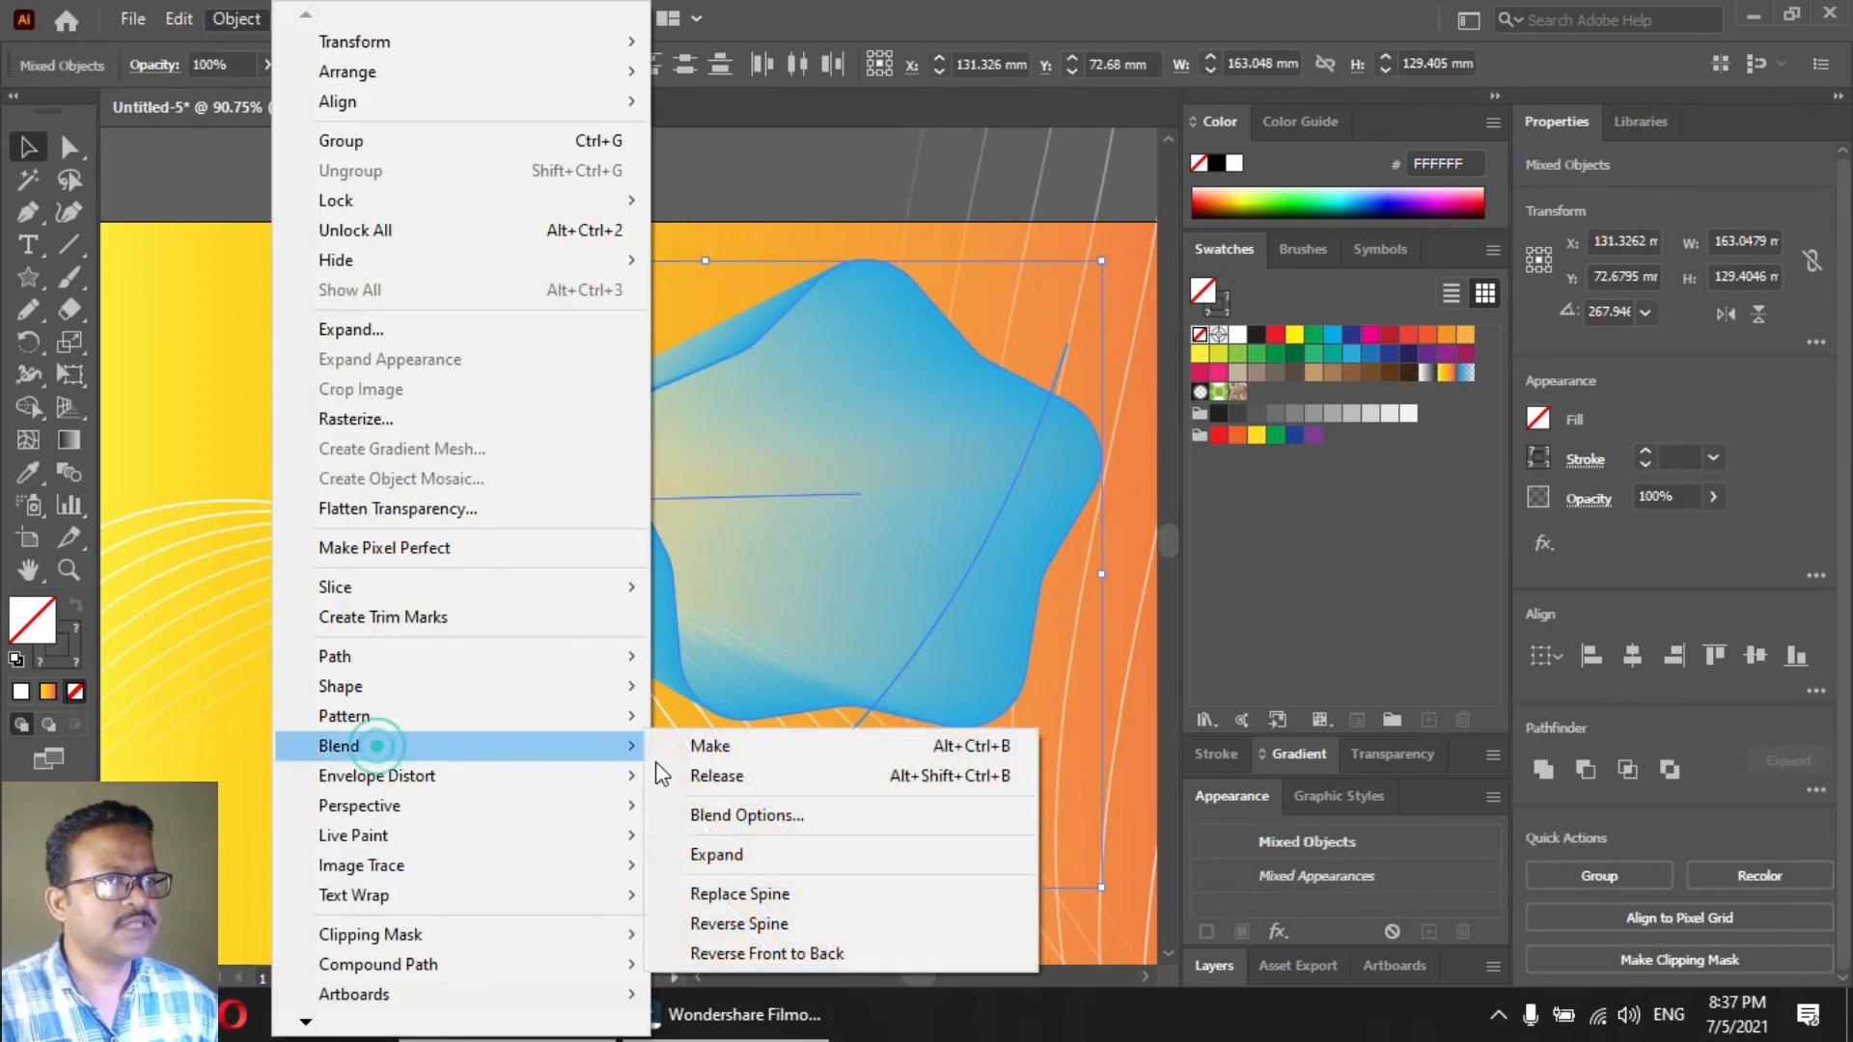
click(743, 895)
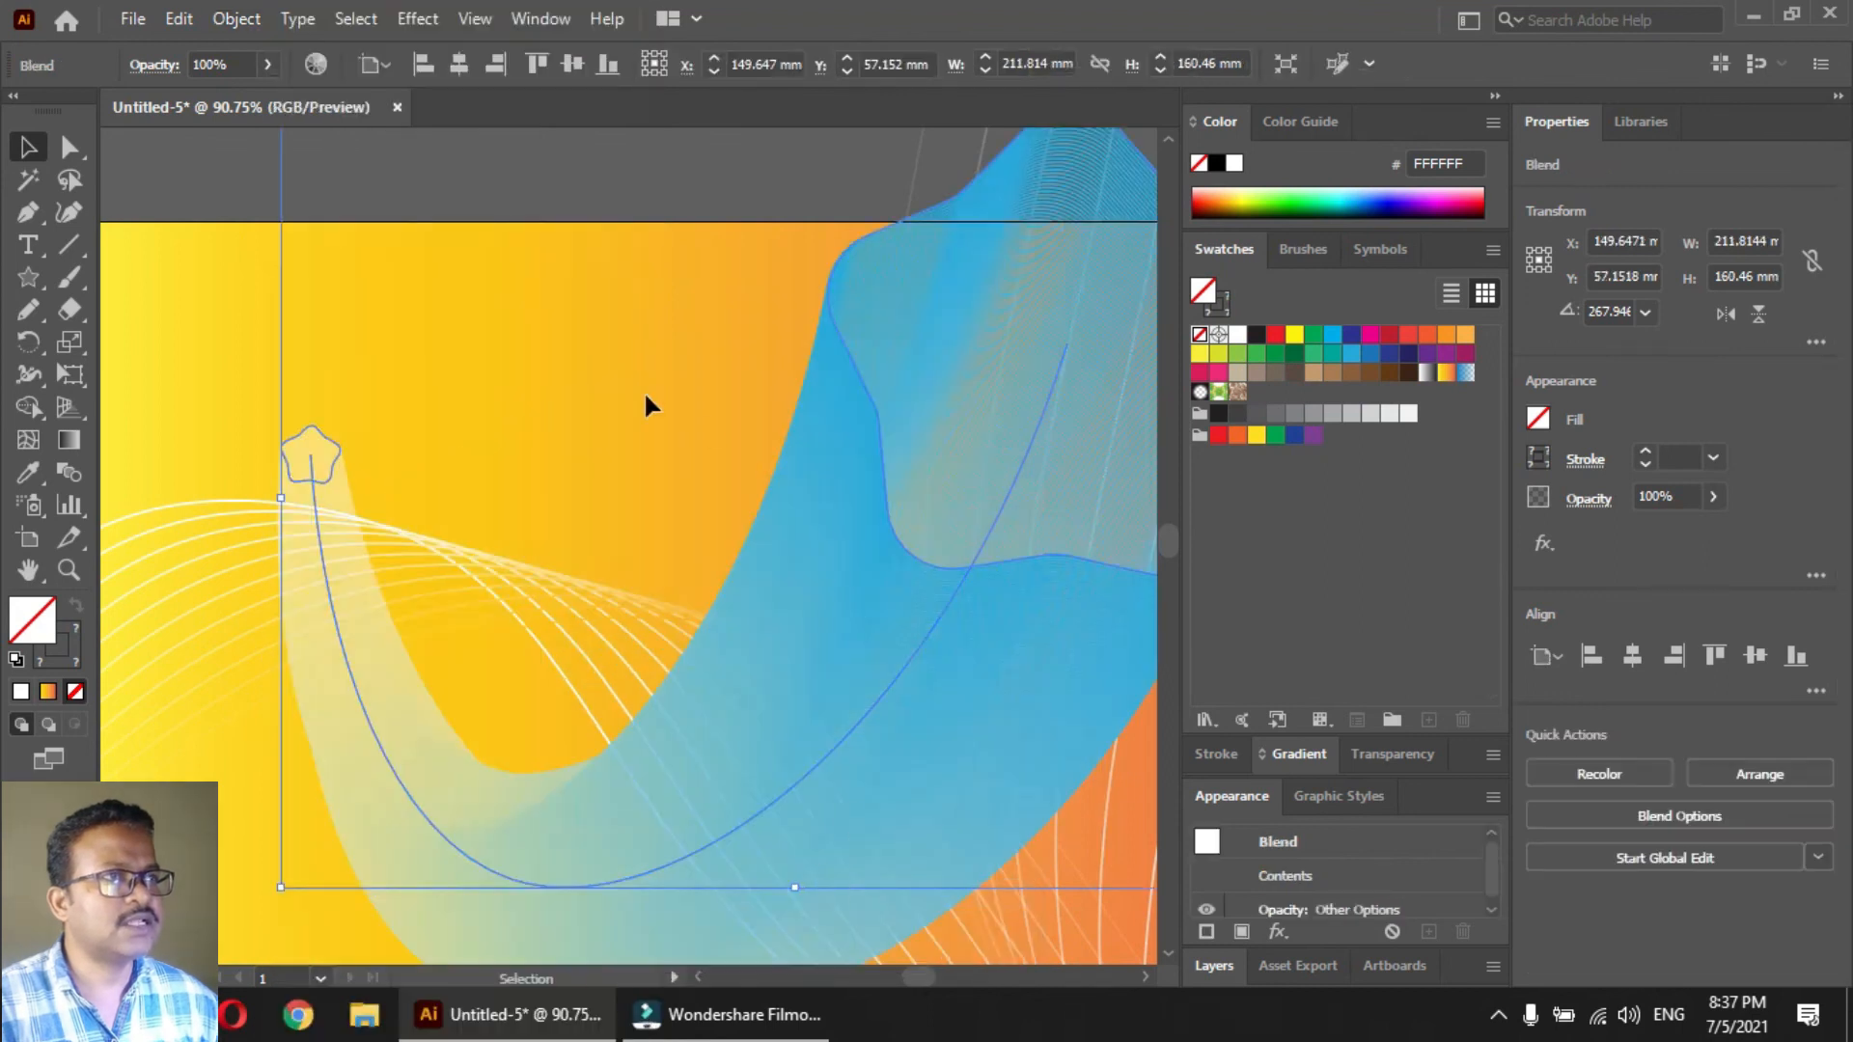
click(482, 166)
Move the curved star blend down and shrink it to less than half its size in the artboard's lower yellow area
scroll(599, 628, down, 2)
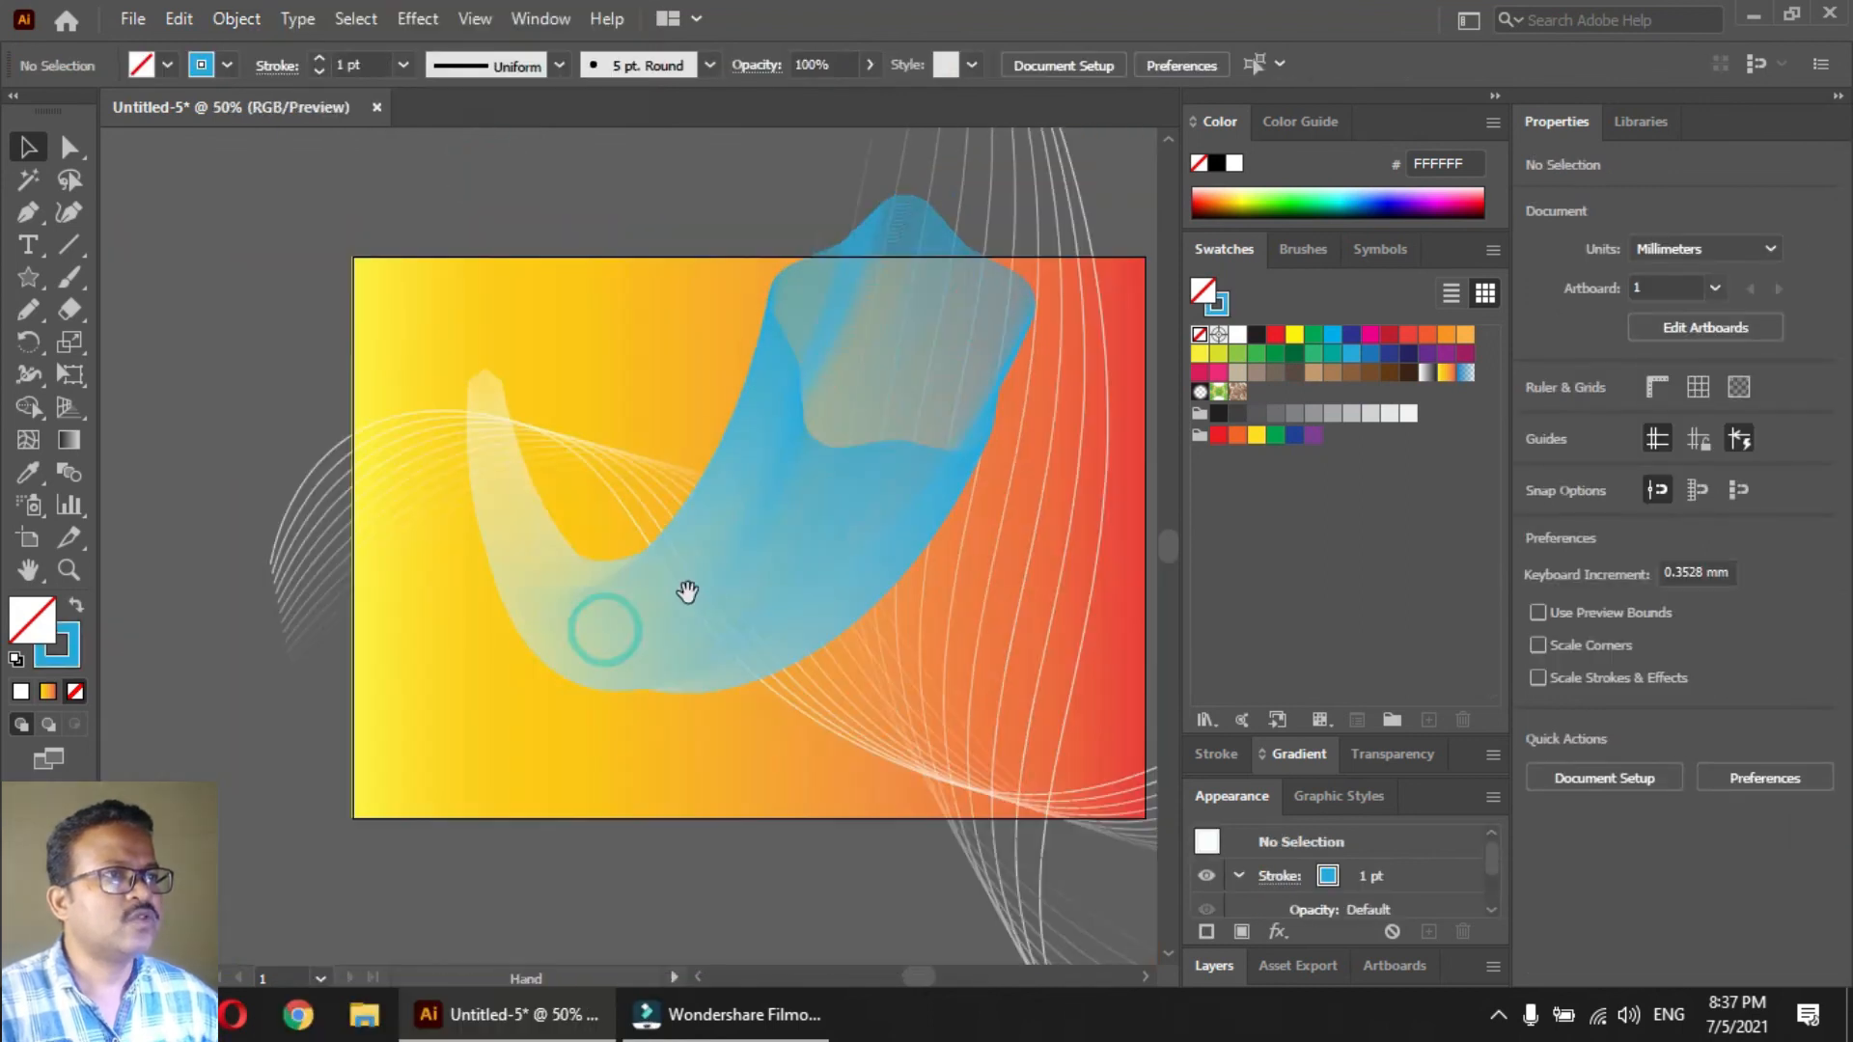
click(852, 440)
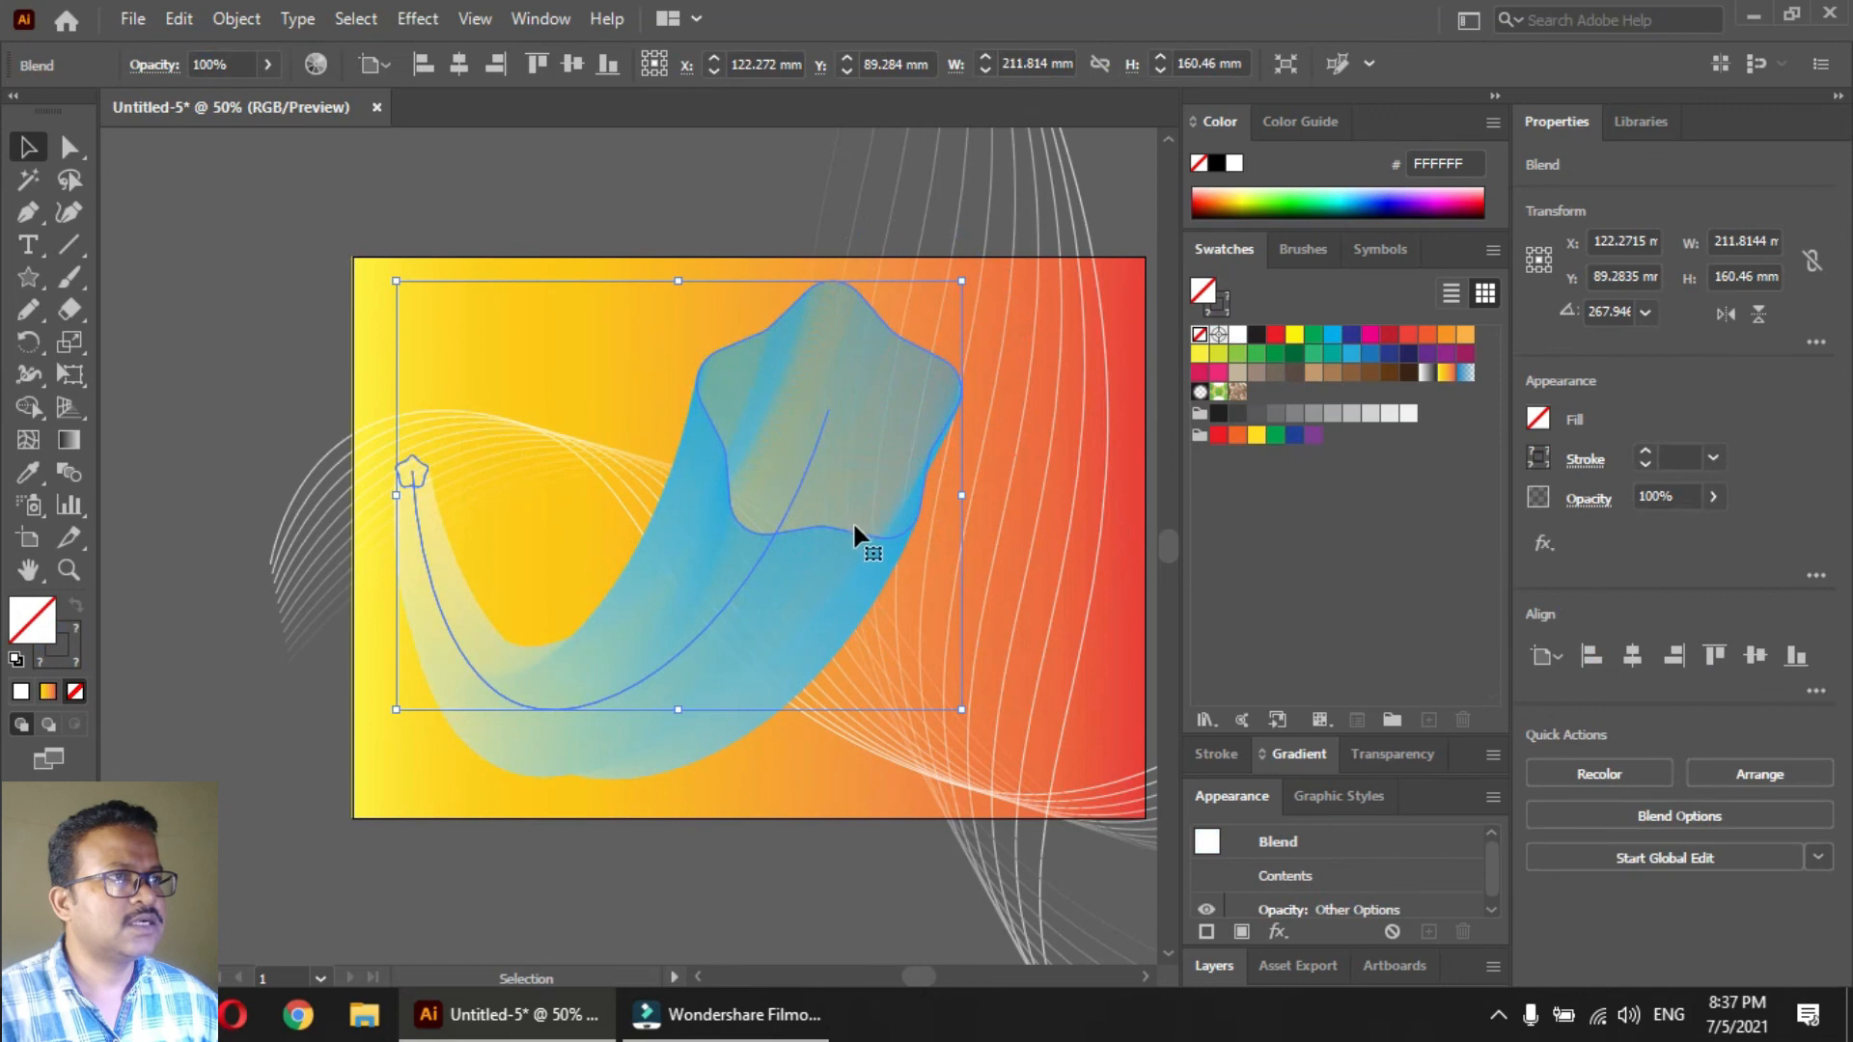
drag(853, 529, 849, 546)
drag(963, 305, 623, 557)
key(ctrl+shift+a)
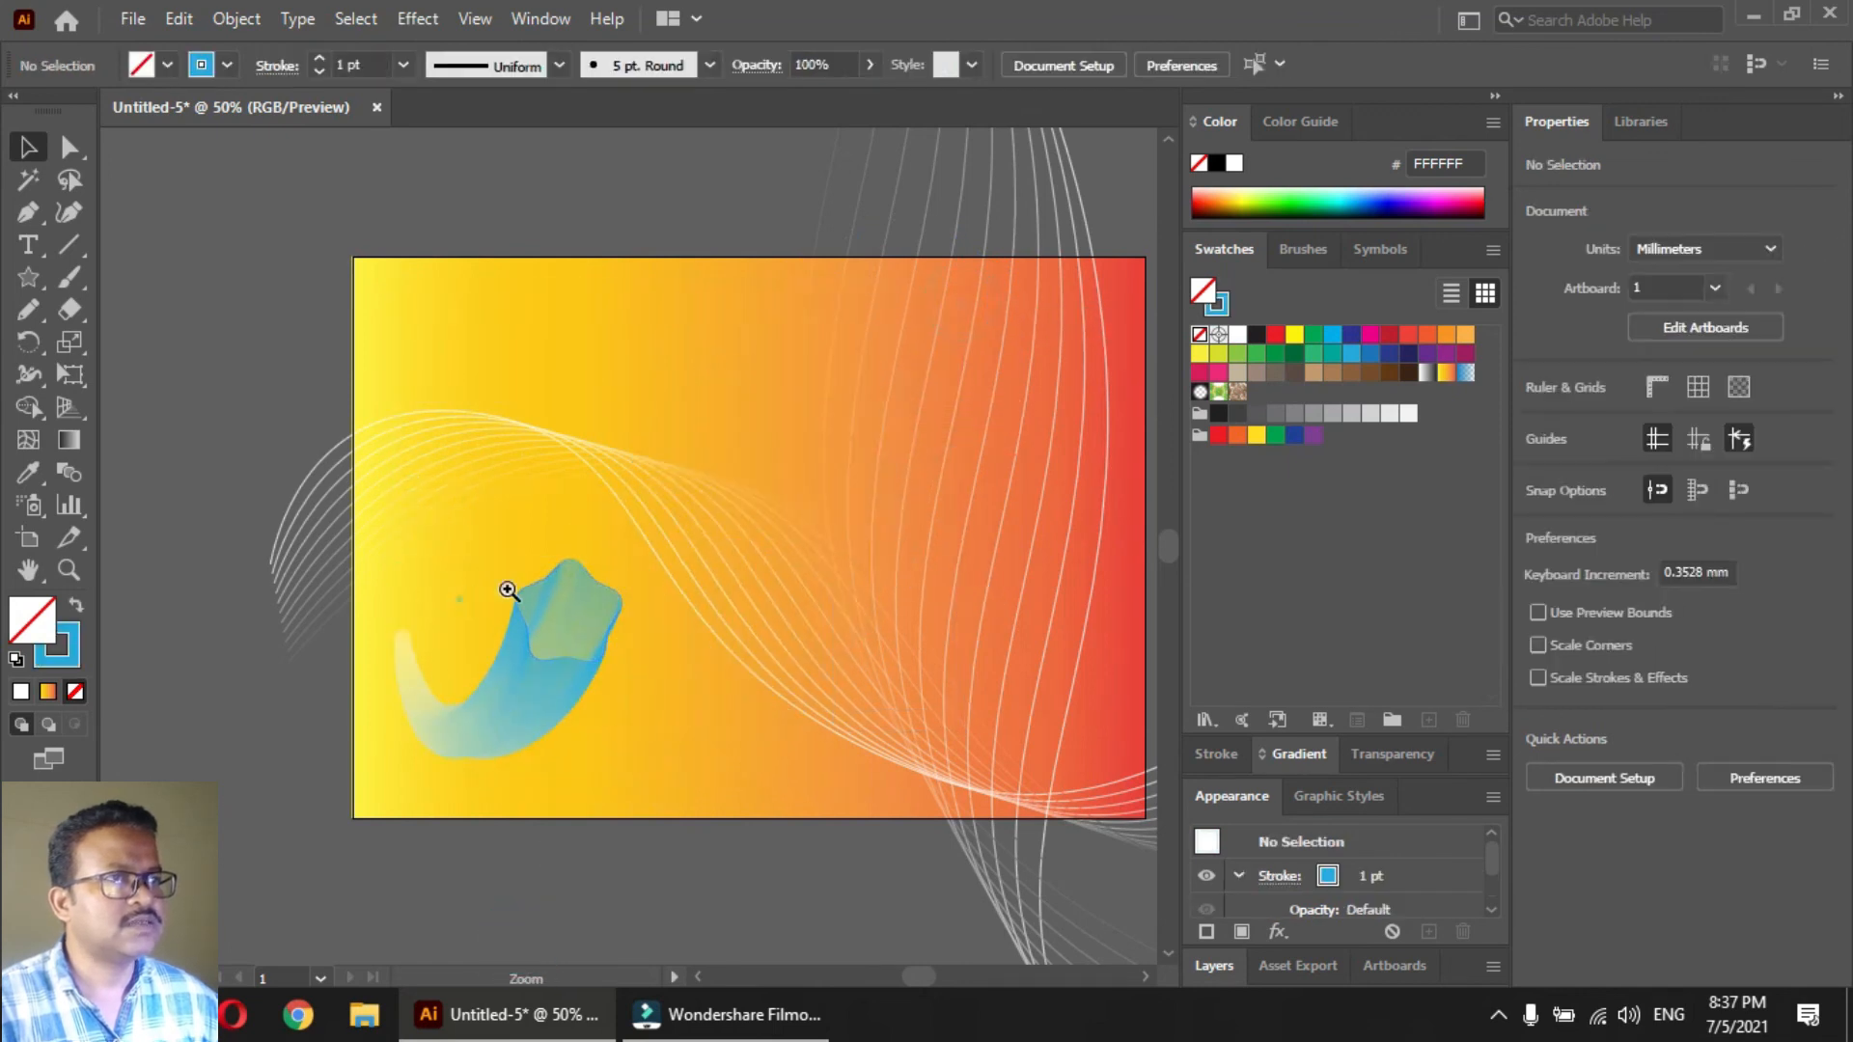
drag(508, 591, 765, 501)
drag(811, 662, 746, 550)
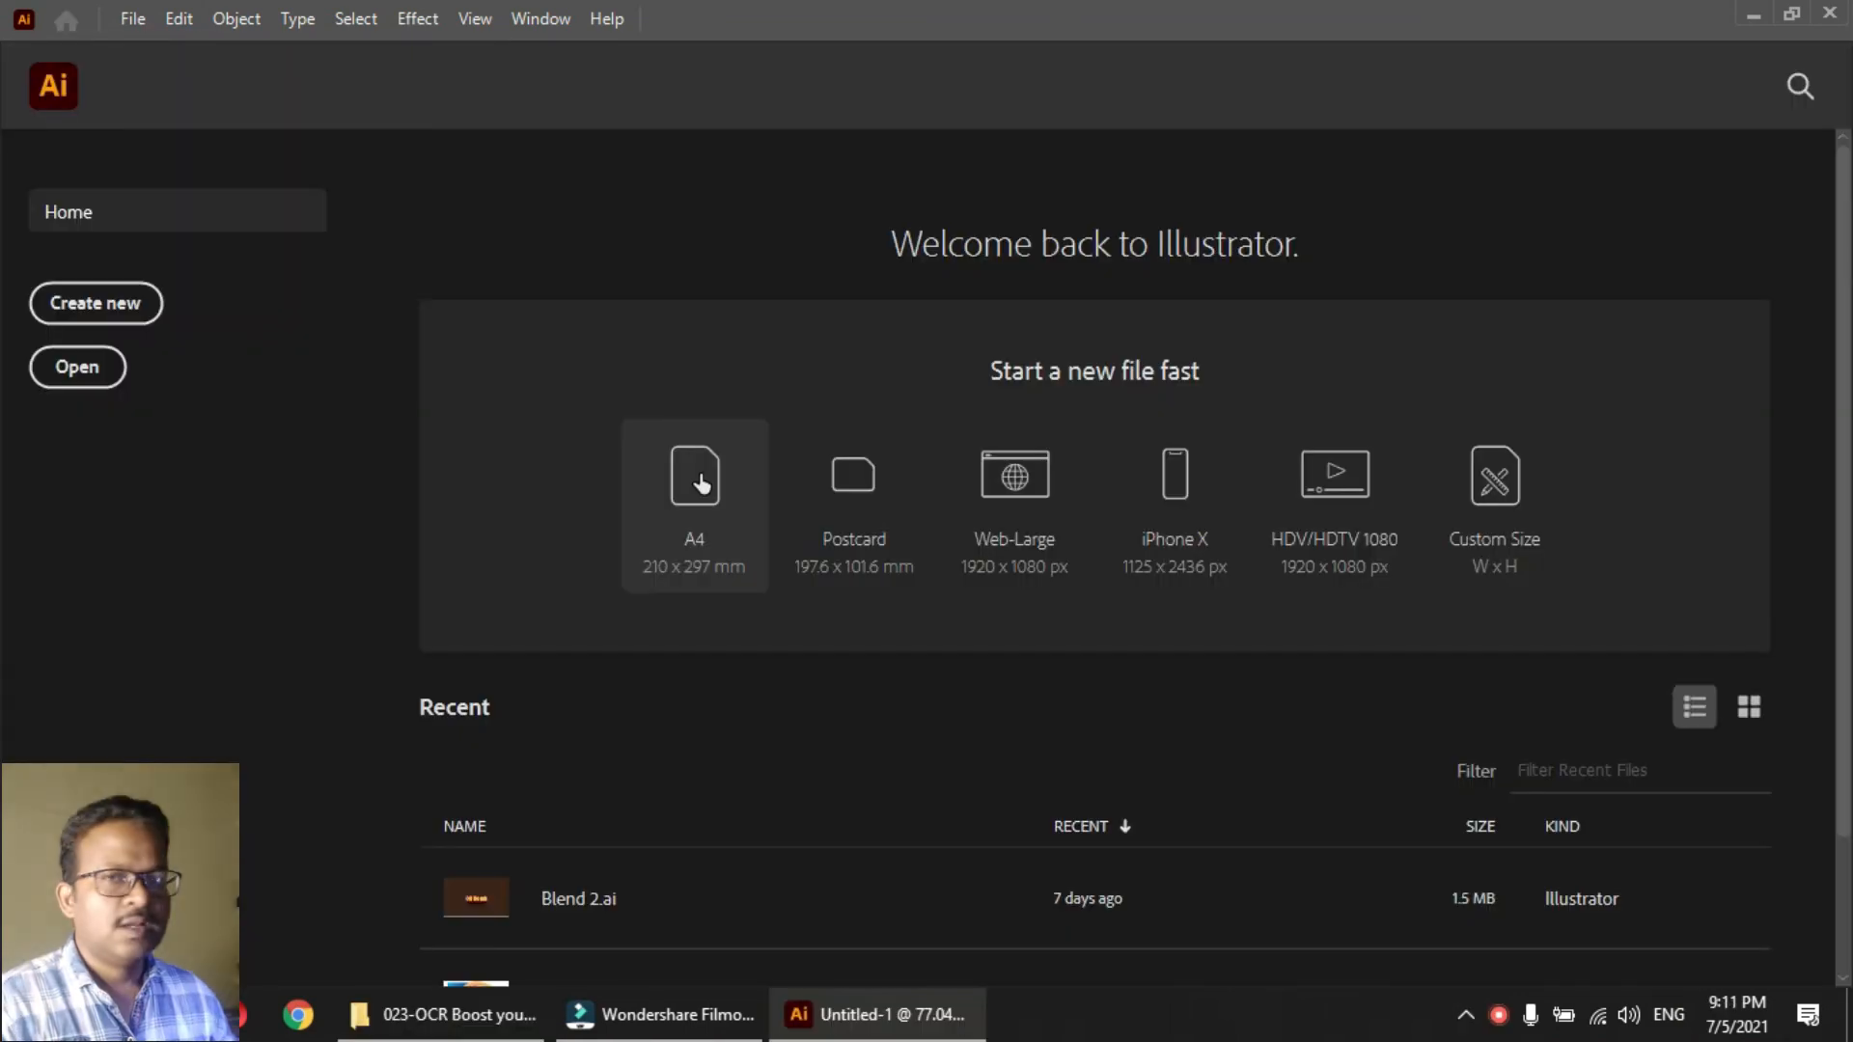
click(695, 483)
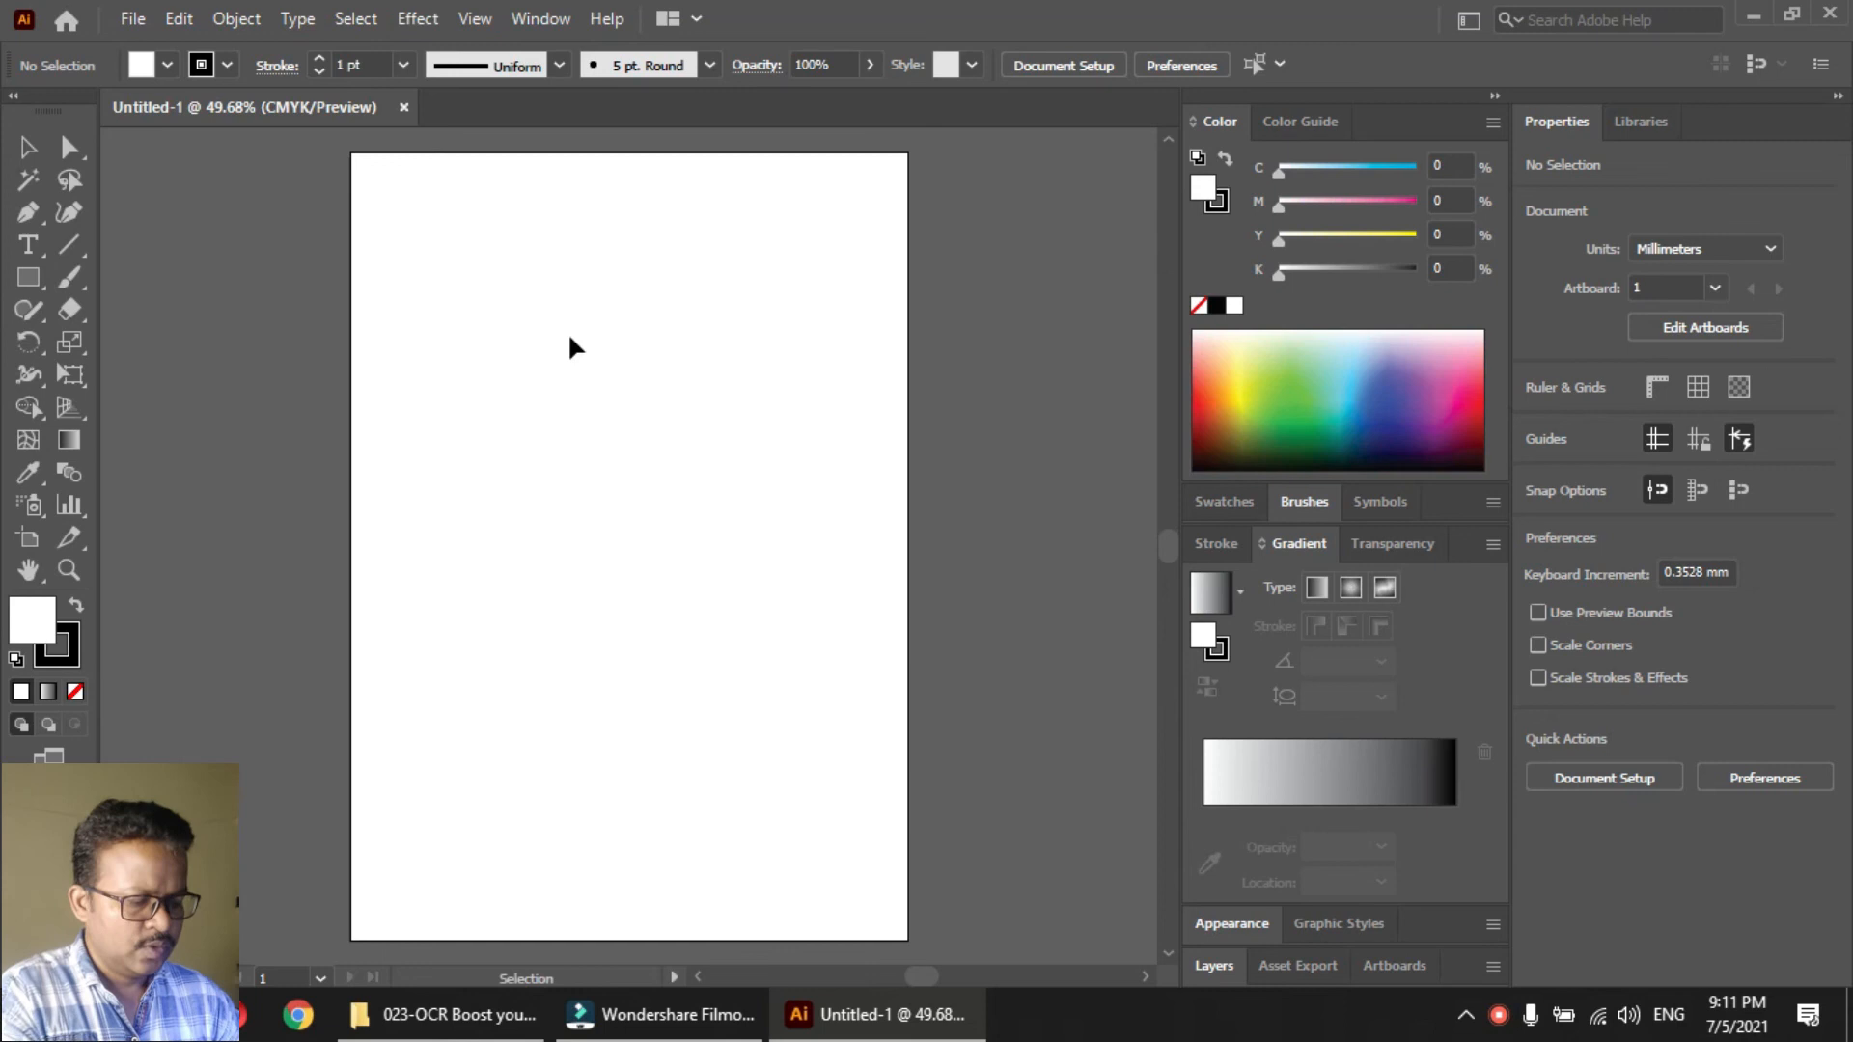
Shorten the blank document's portrait artboard from its bottom edge to a landscape format
key(shift+o)
drag(632, 944, 633, 529)
key(Escape)
drag(579, 298, 653, 472)
drag(476, 541, 591, 526)
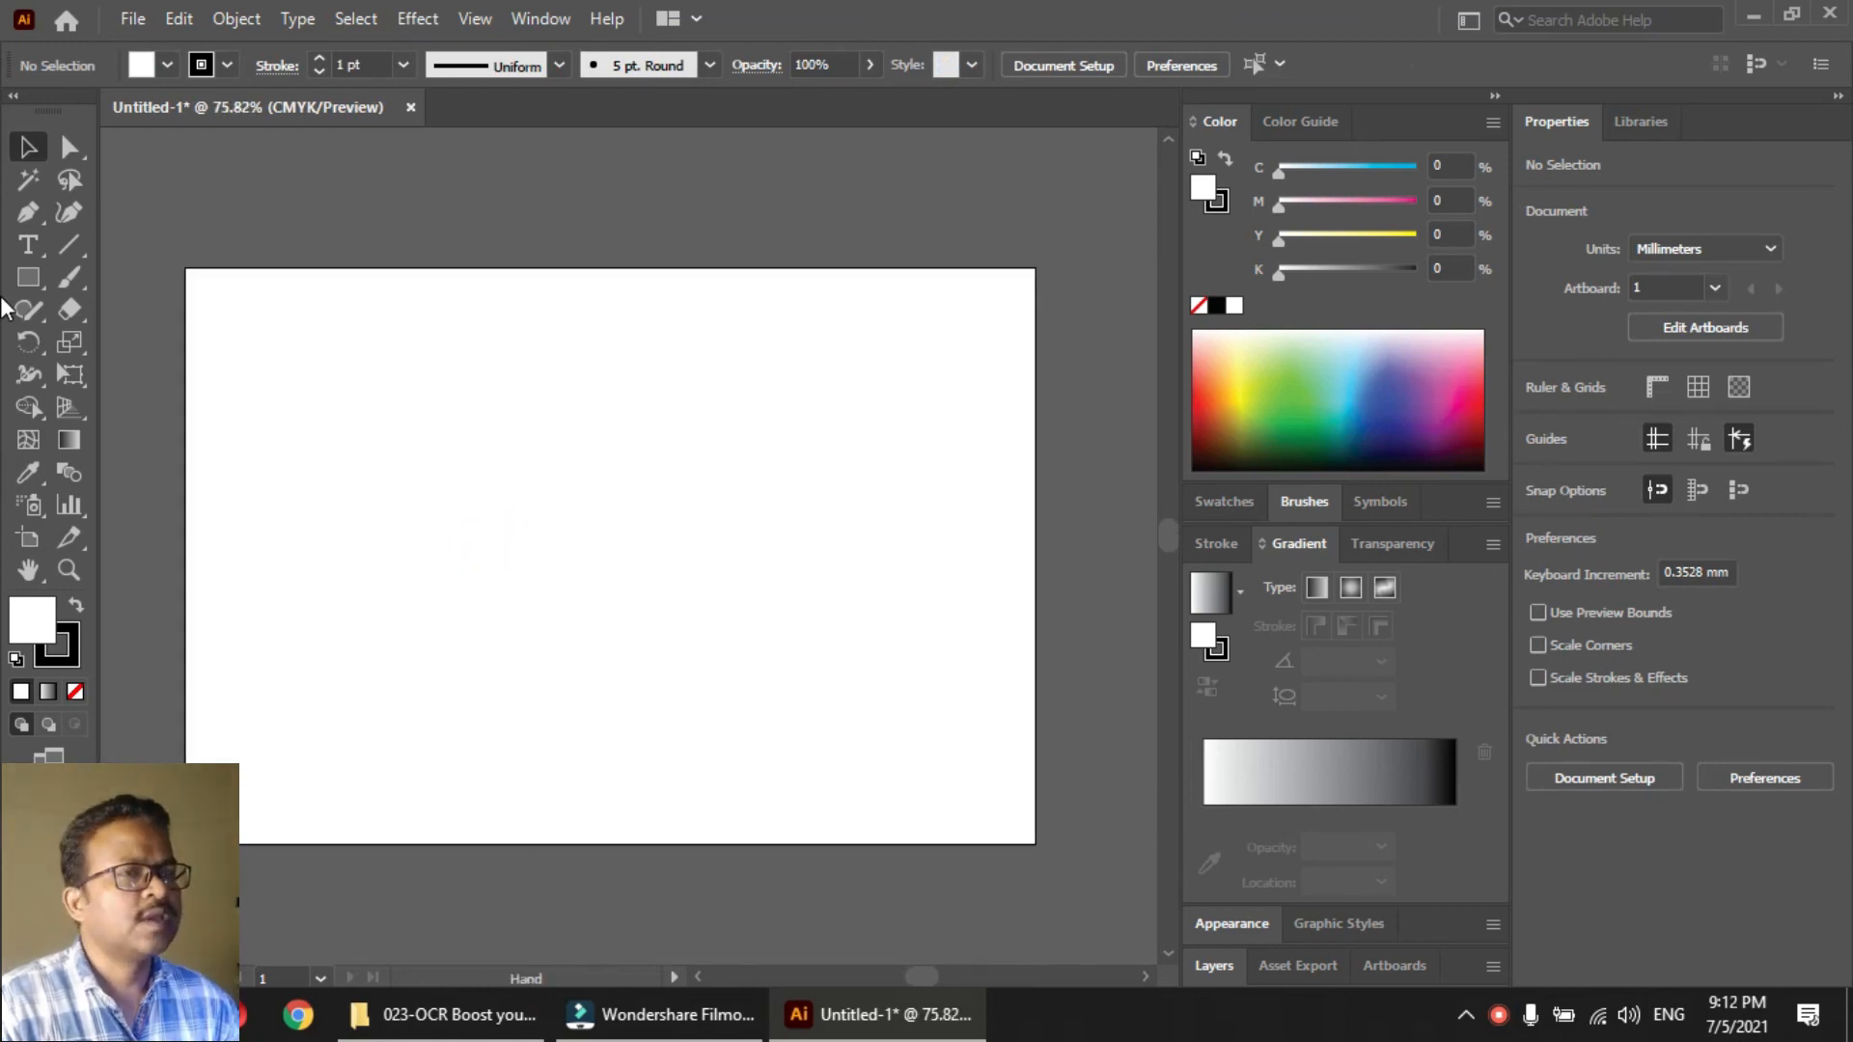
Draw a white square with a black outline, rotate it 45° into a diamond, and enlarge it to about 128 × 128 mm
click(28, 277)
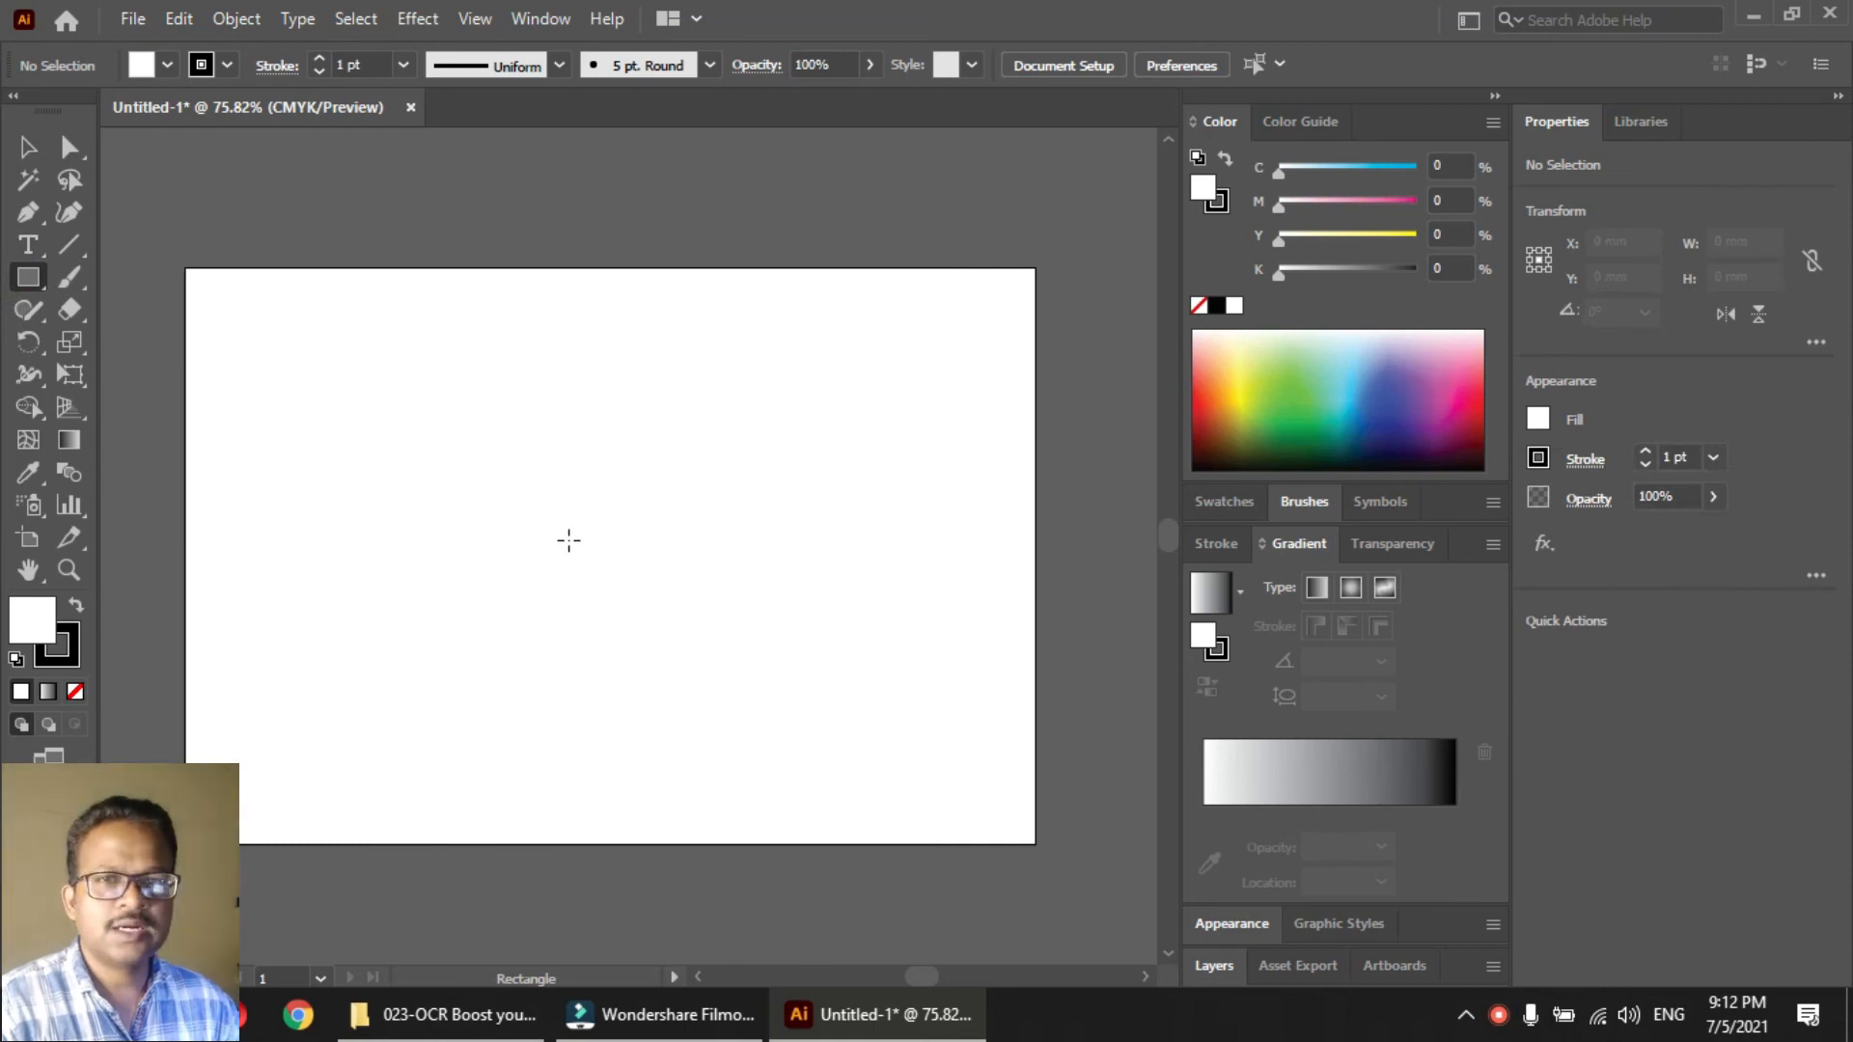
mouse_move(526, 669)
mouse_down()
mouse_move(744, 443)
mouse_move(710, 485)
mouse_up()
key(v)
drag(654, 550, 662, 412)
key(e)
drag(744, 331, 772, 529)
key(v)
drag(579, 447, 616, 473)
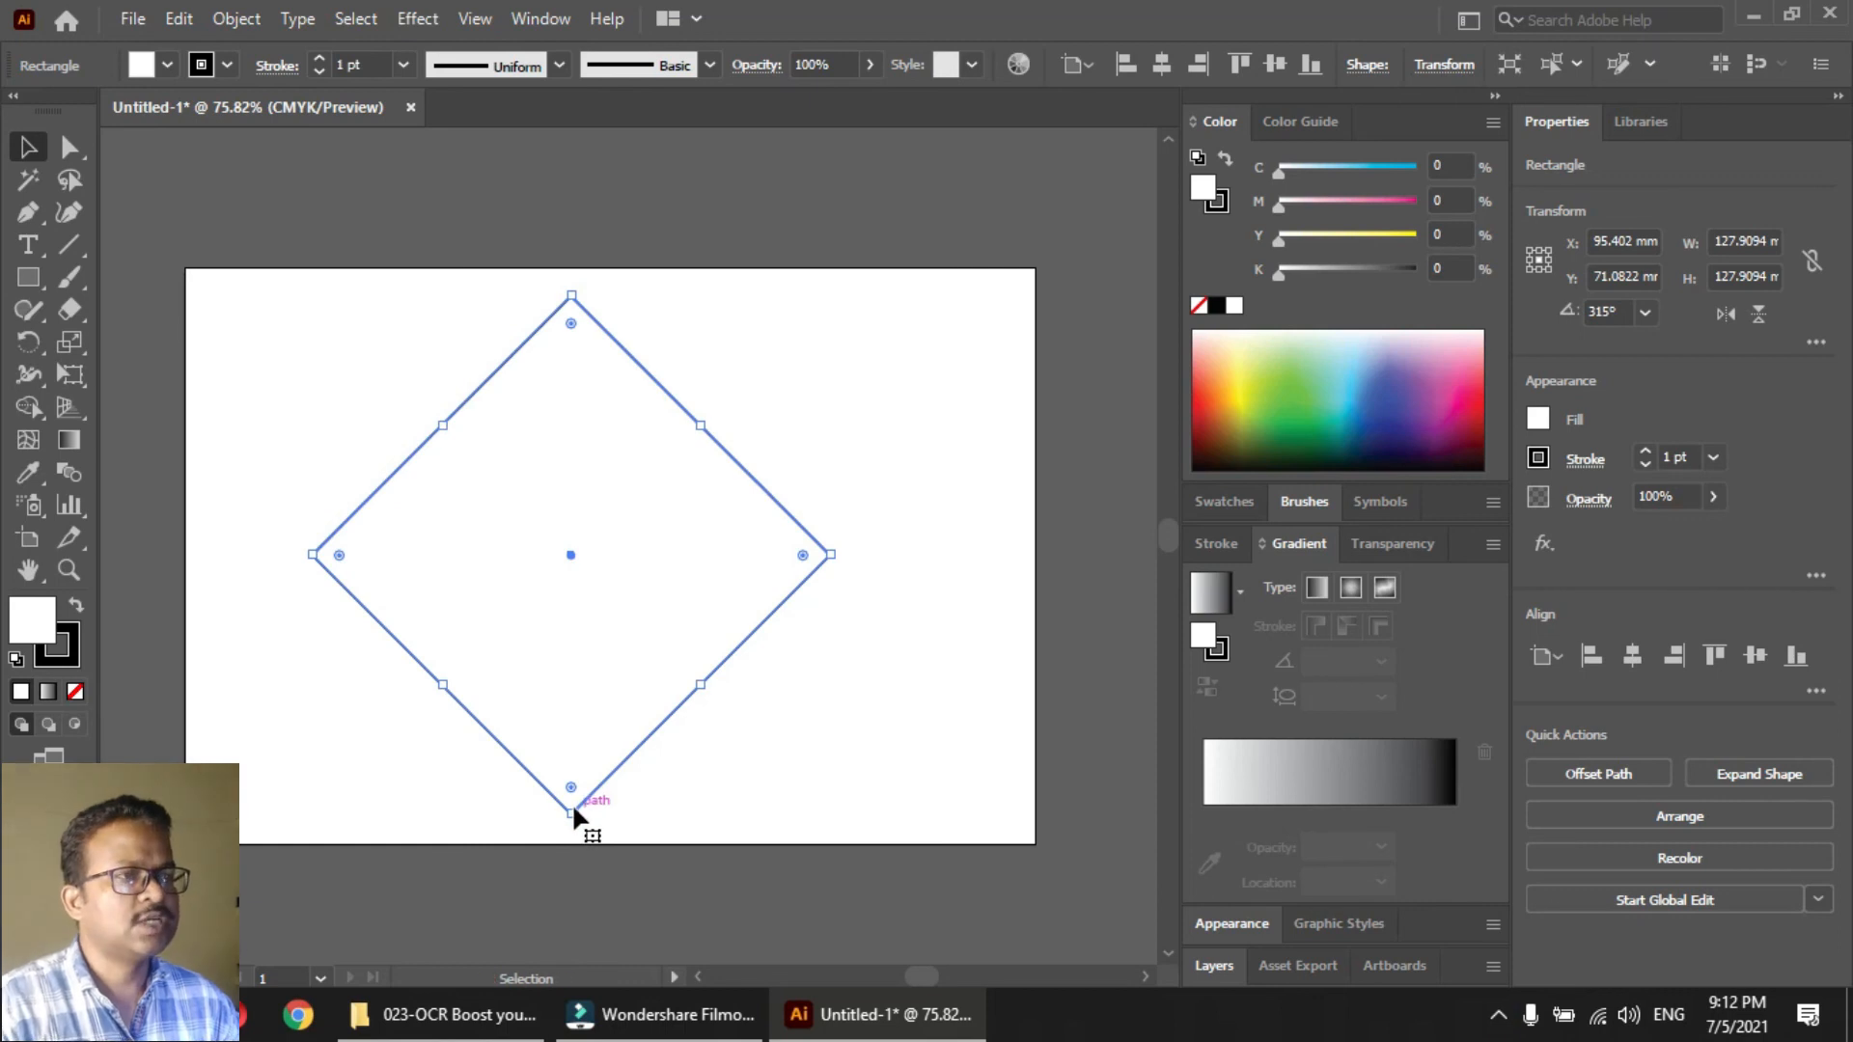
Paste a copy of the diamond in front, shrink it toward the top corner, and subtract it from the large diamond with Minus Front
click(180, 19)
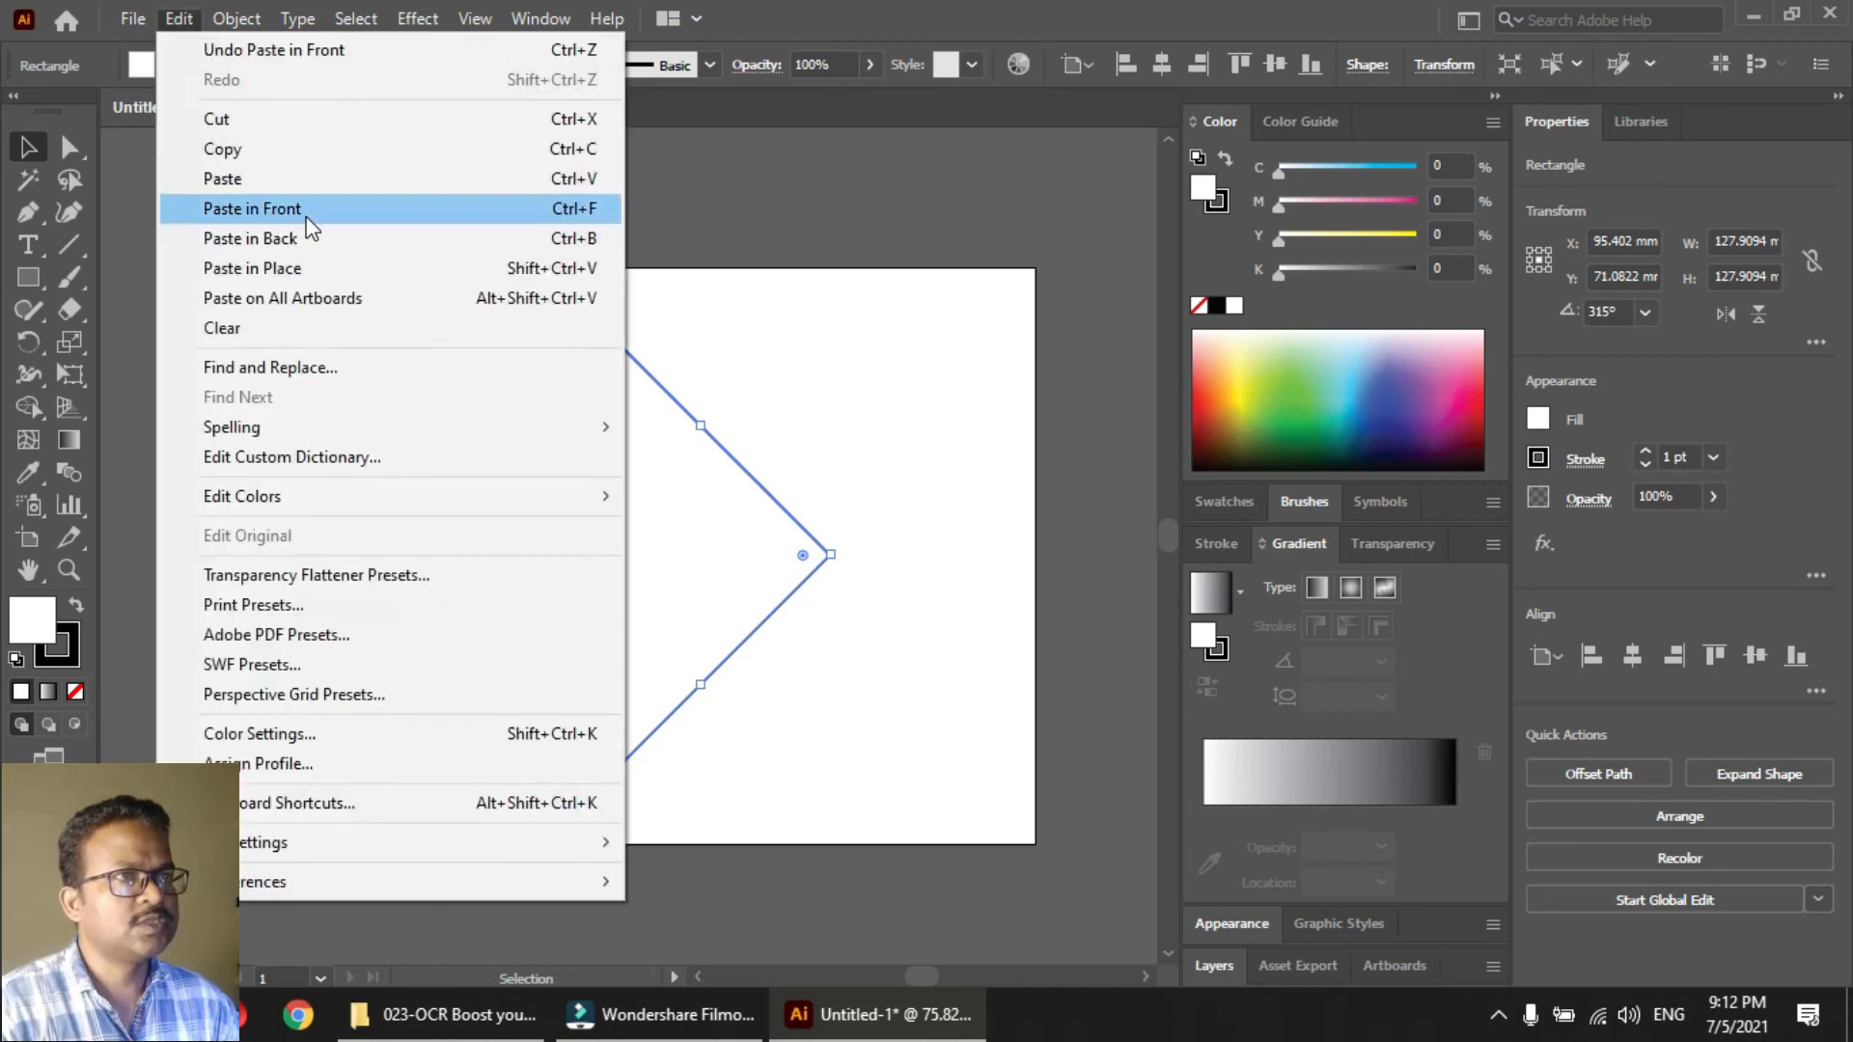
click(735, 7)
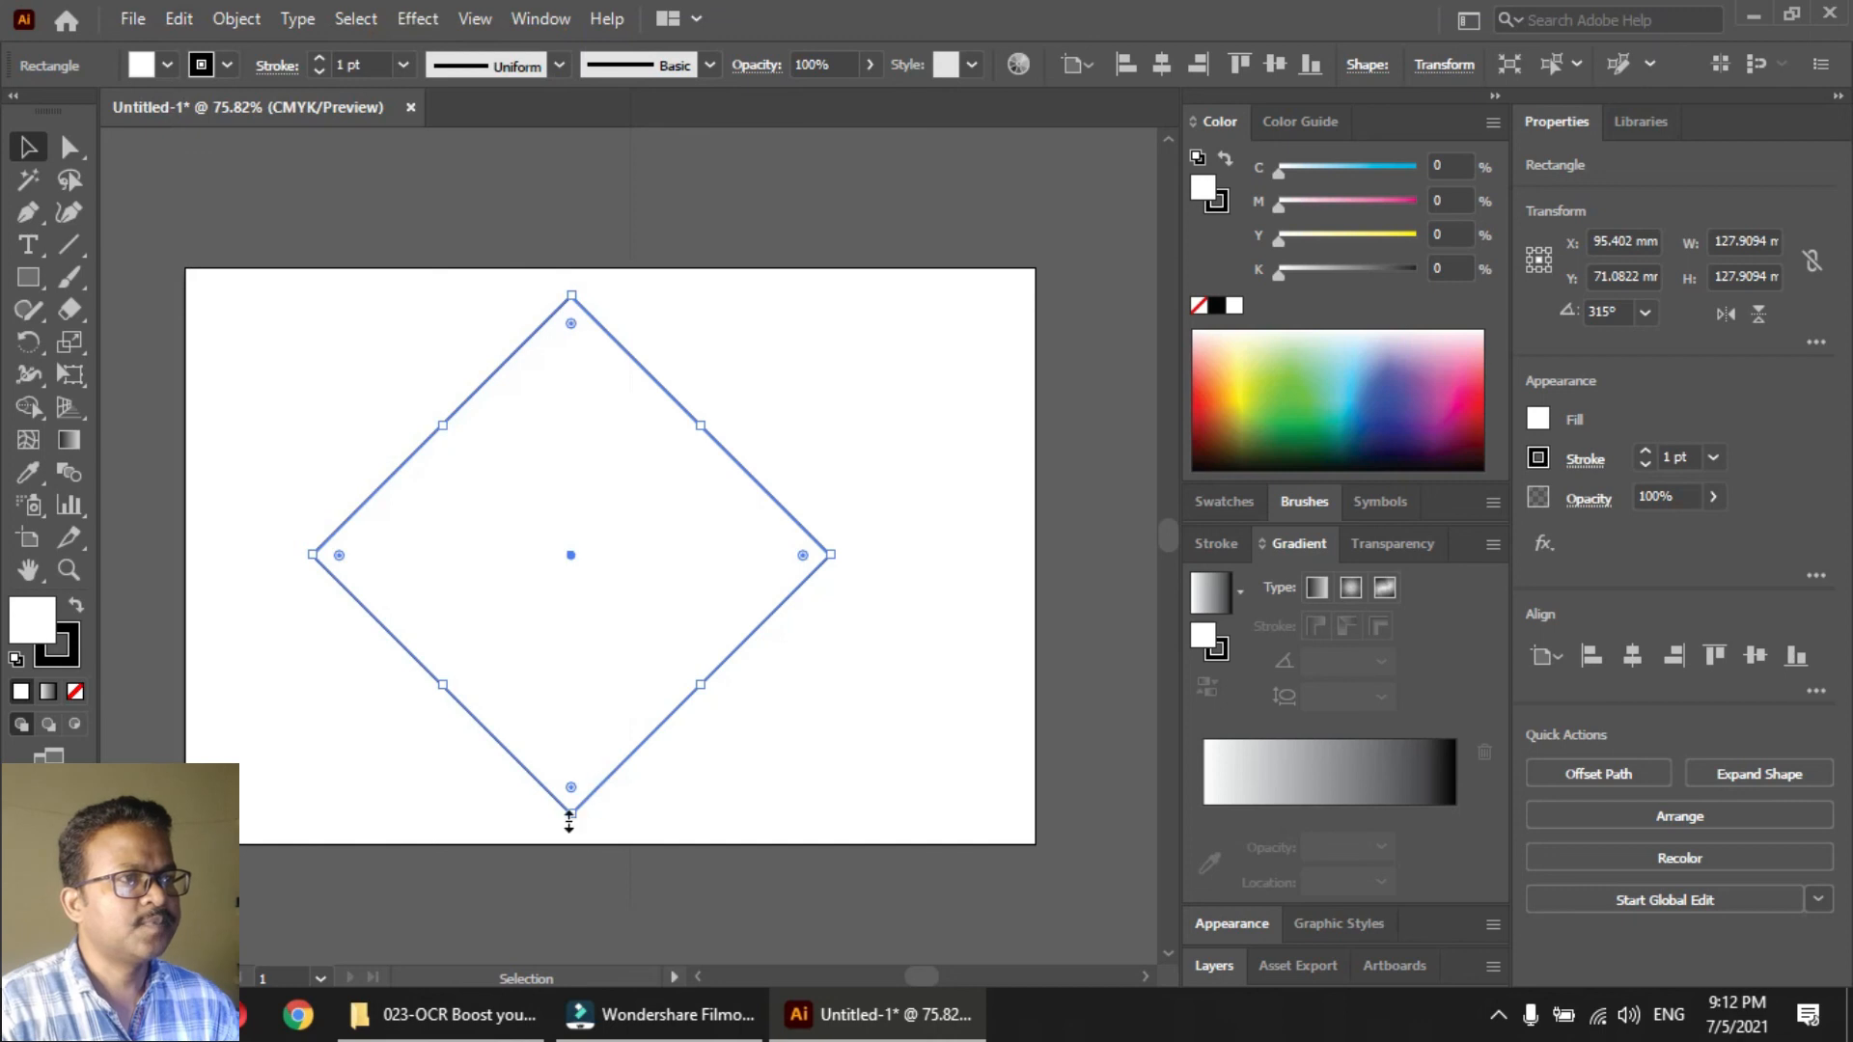
drag(574, 813, 575, 685)
key(ctrl+z)
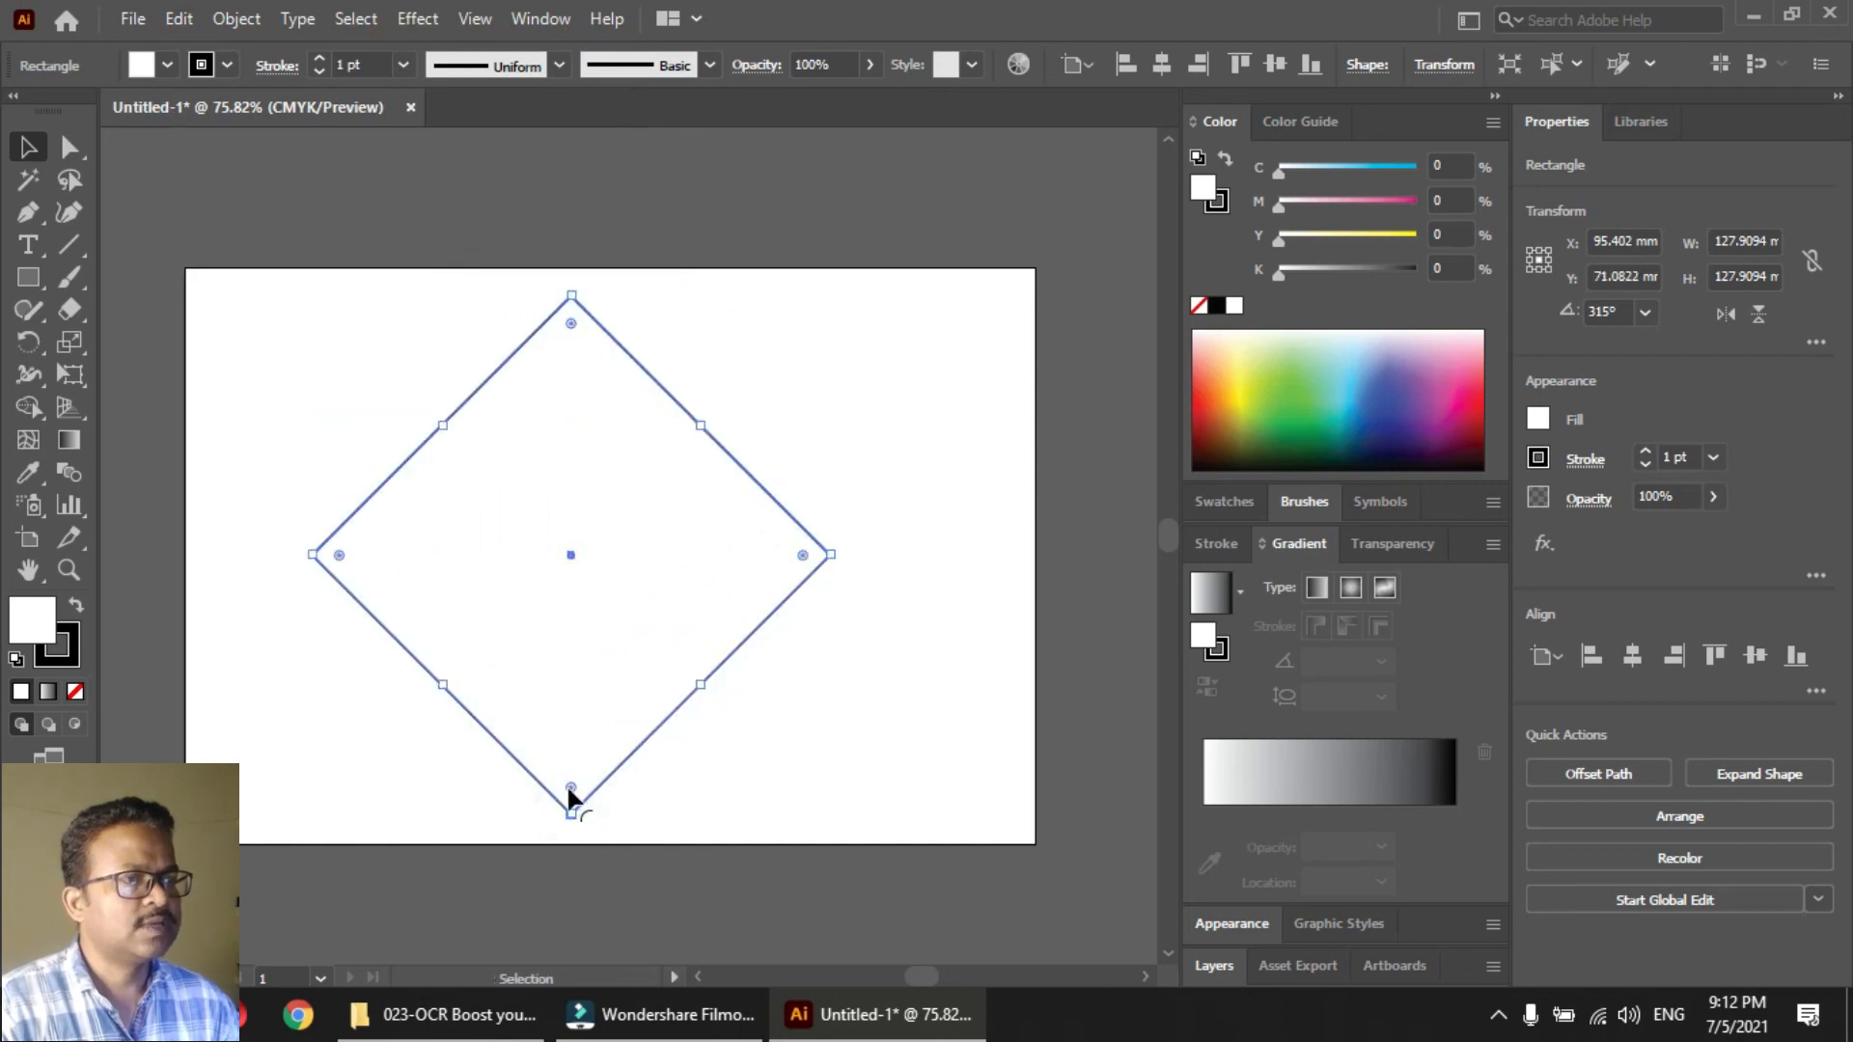
drag(570, 814, 575, 530)
drag(740, 385, 664, 432)
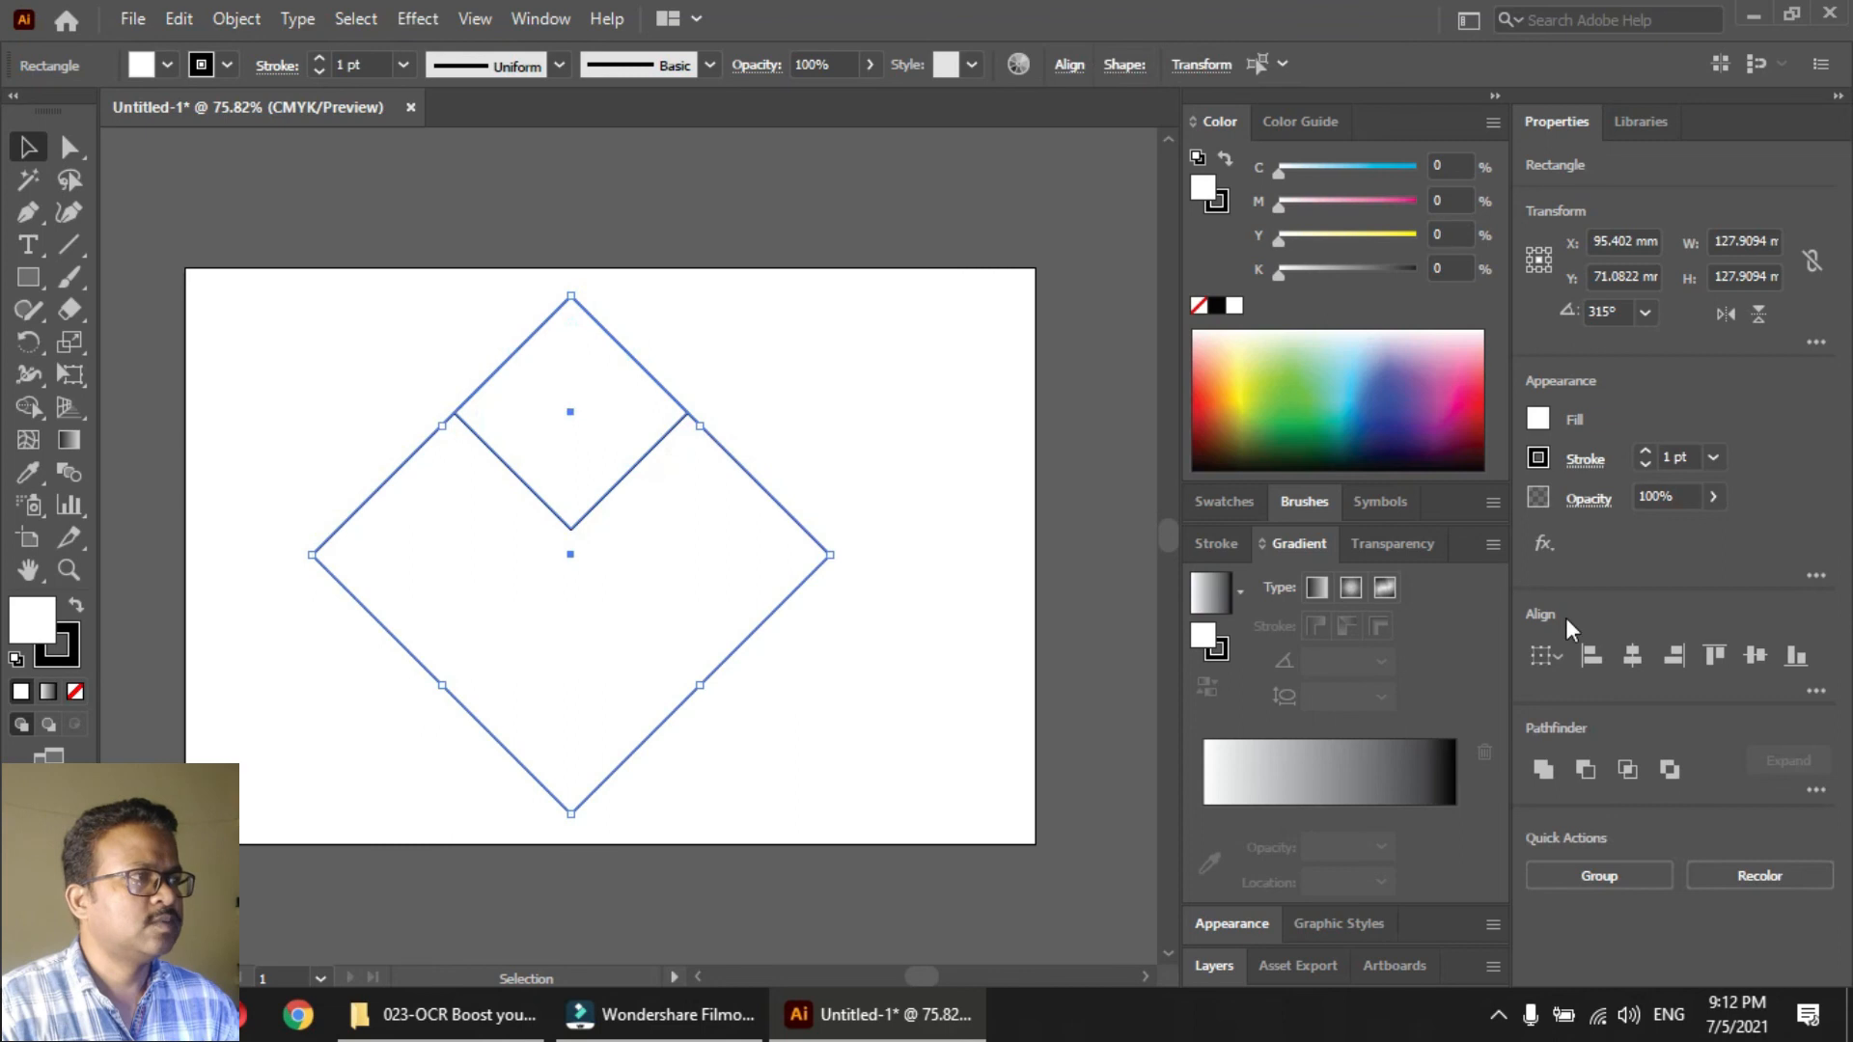
click(1585, 770)
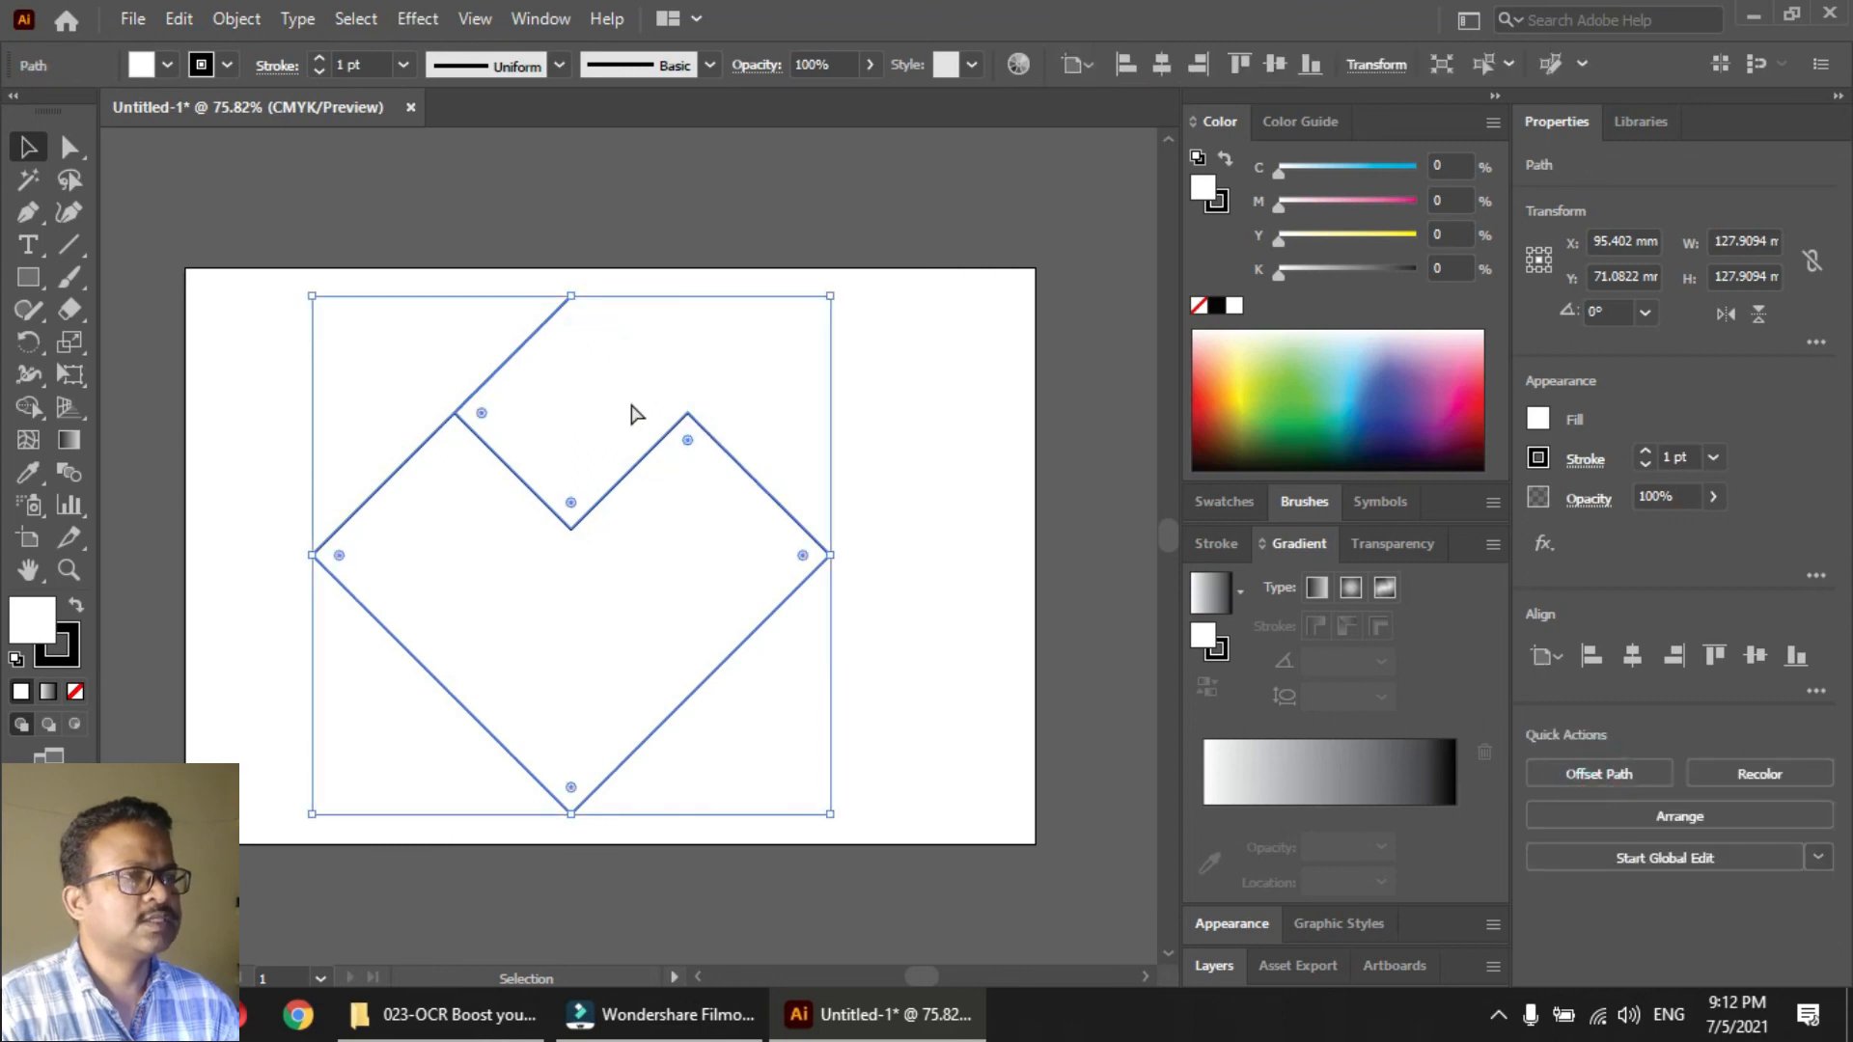
Undo the subtraction, enlarge the smaller diamond to extend past the large one's top corner, and subtract it with Minus Front
key(ctrl+z)
click(708, 328)
click(566, 430)
drag(571, 512, 571, 552)
drag(571, 298, 571, 286)
drag(780, 436, 695, 540)
click(1585, 770)
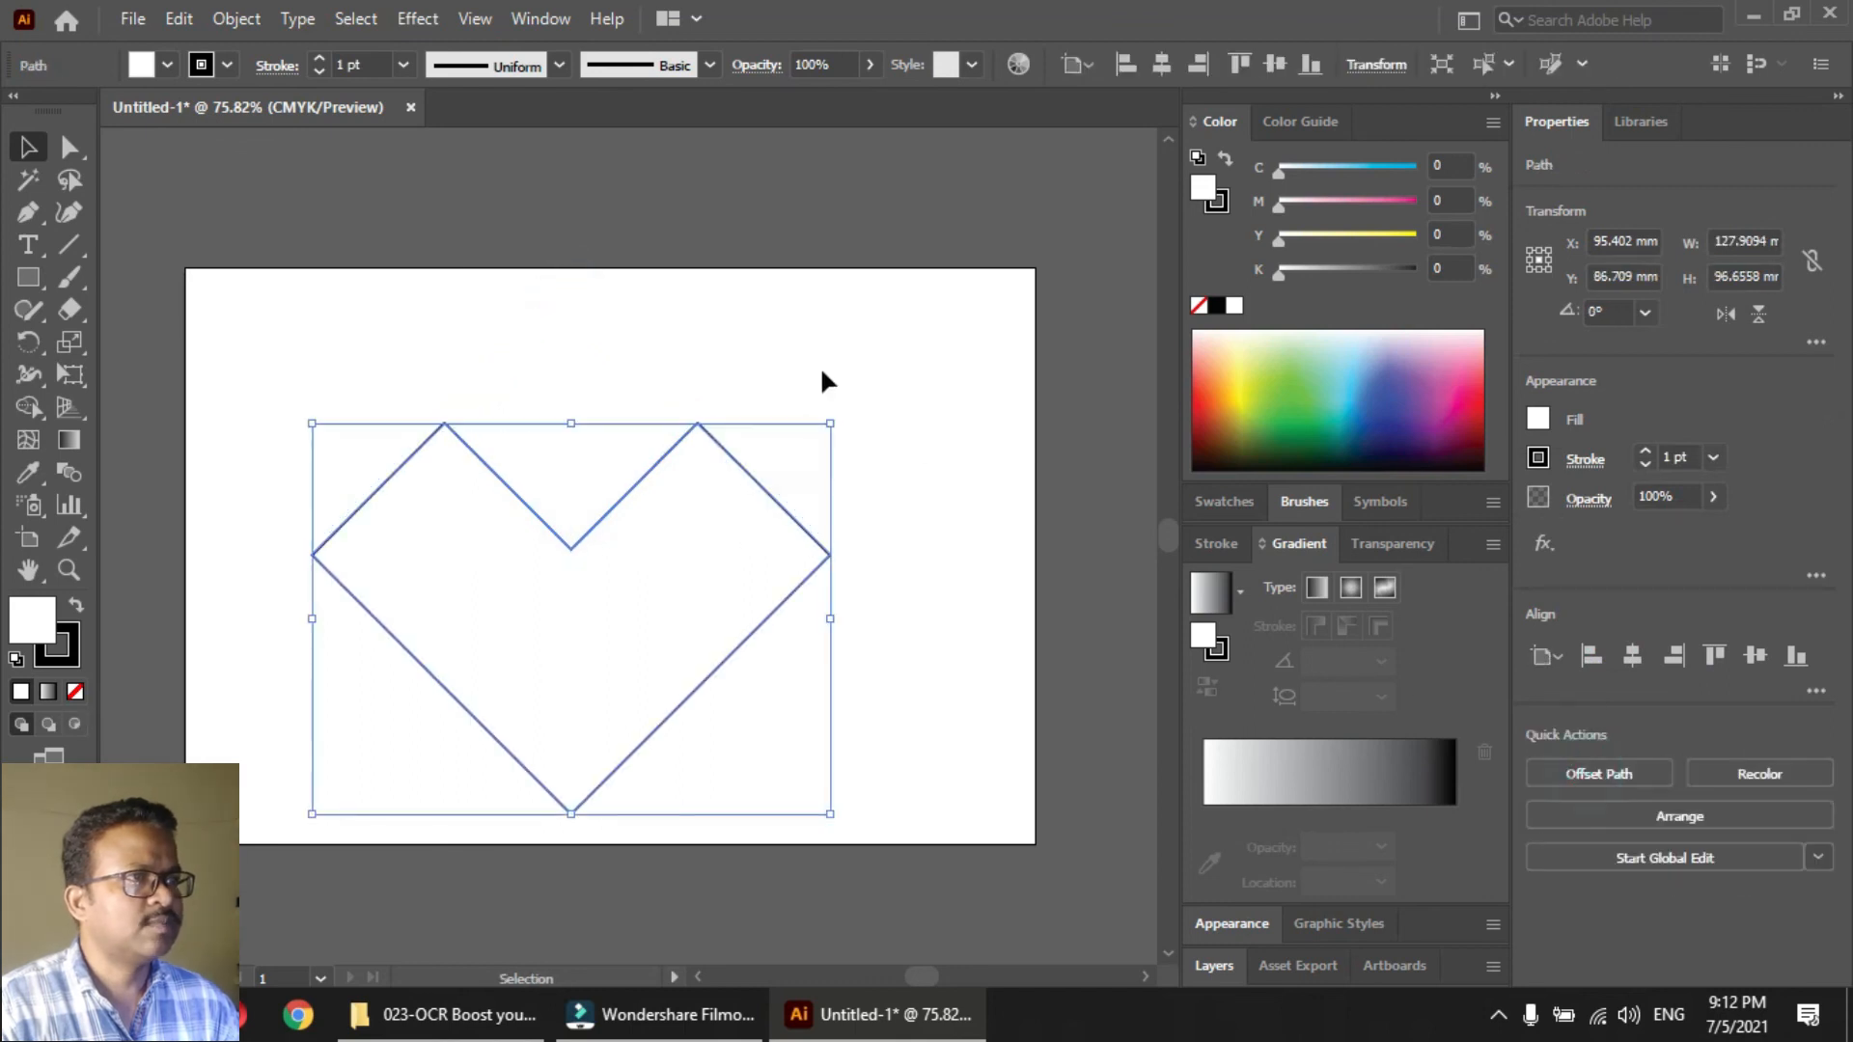
Round the two top corners of the angular heart to a radius of about 22.57 mm
click(814, 351)
key(a)
click(444, 424)
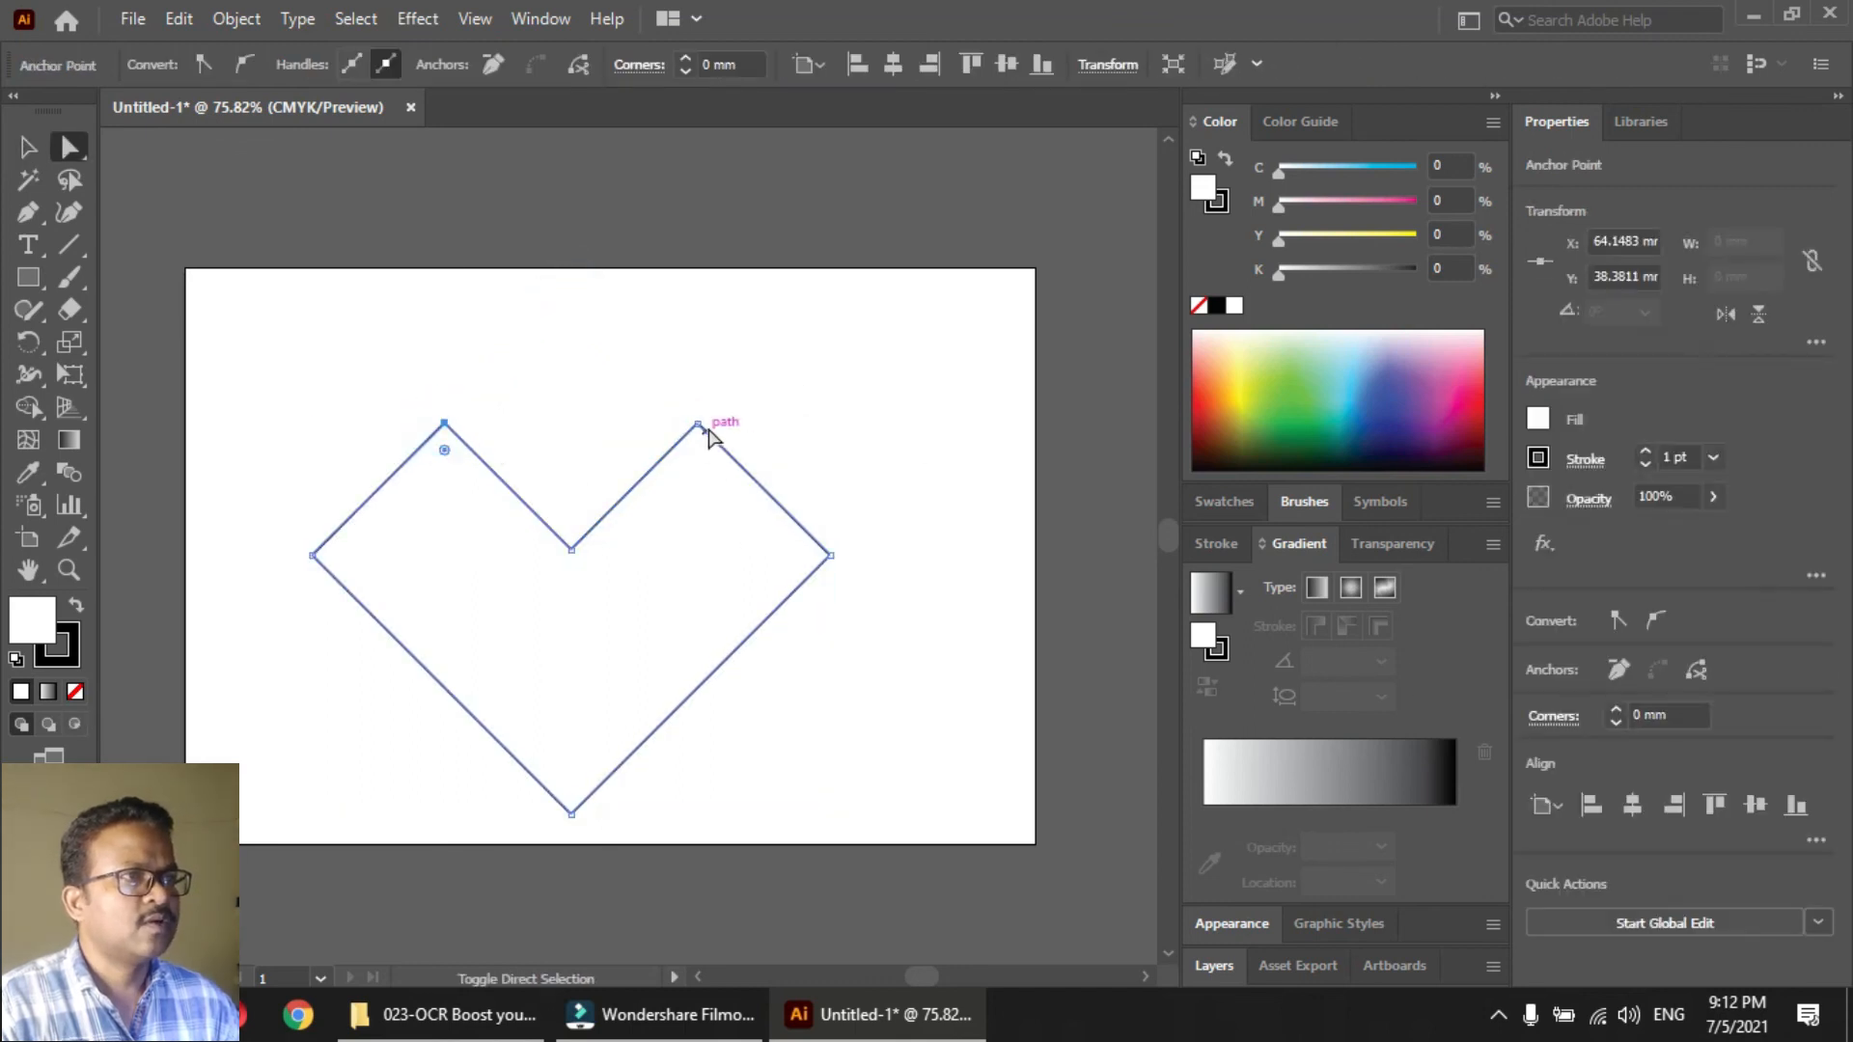
shift+click(698, 425)
drag(701, 446, 692, 565)
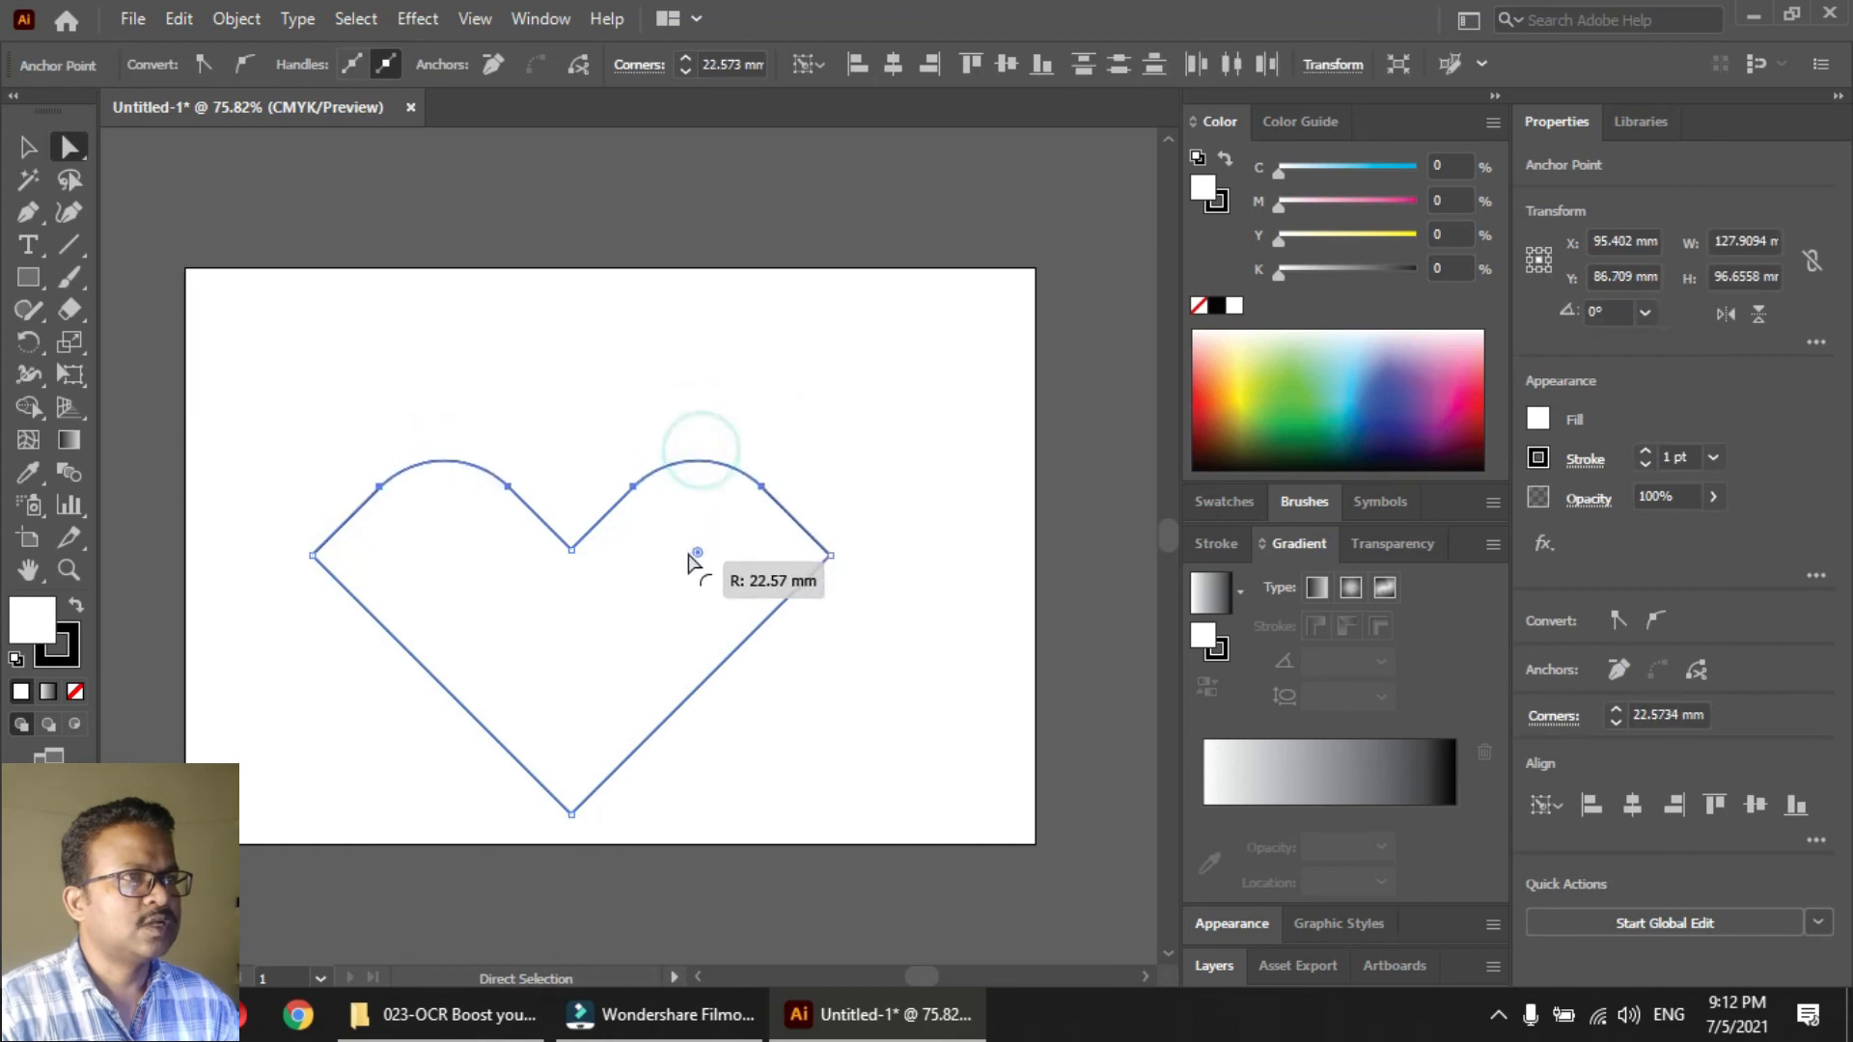
Round the heart's two outer side corners into the upper arcs, and move the heart to the artboard's upper-left area
click(312, 555)
shift+click(830, 556)
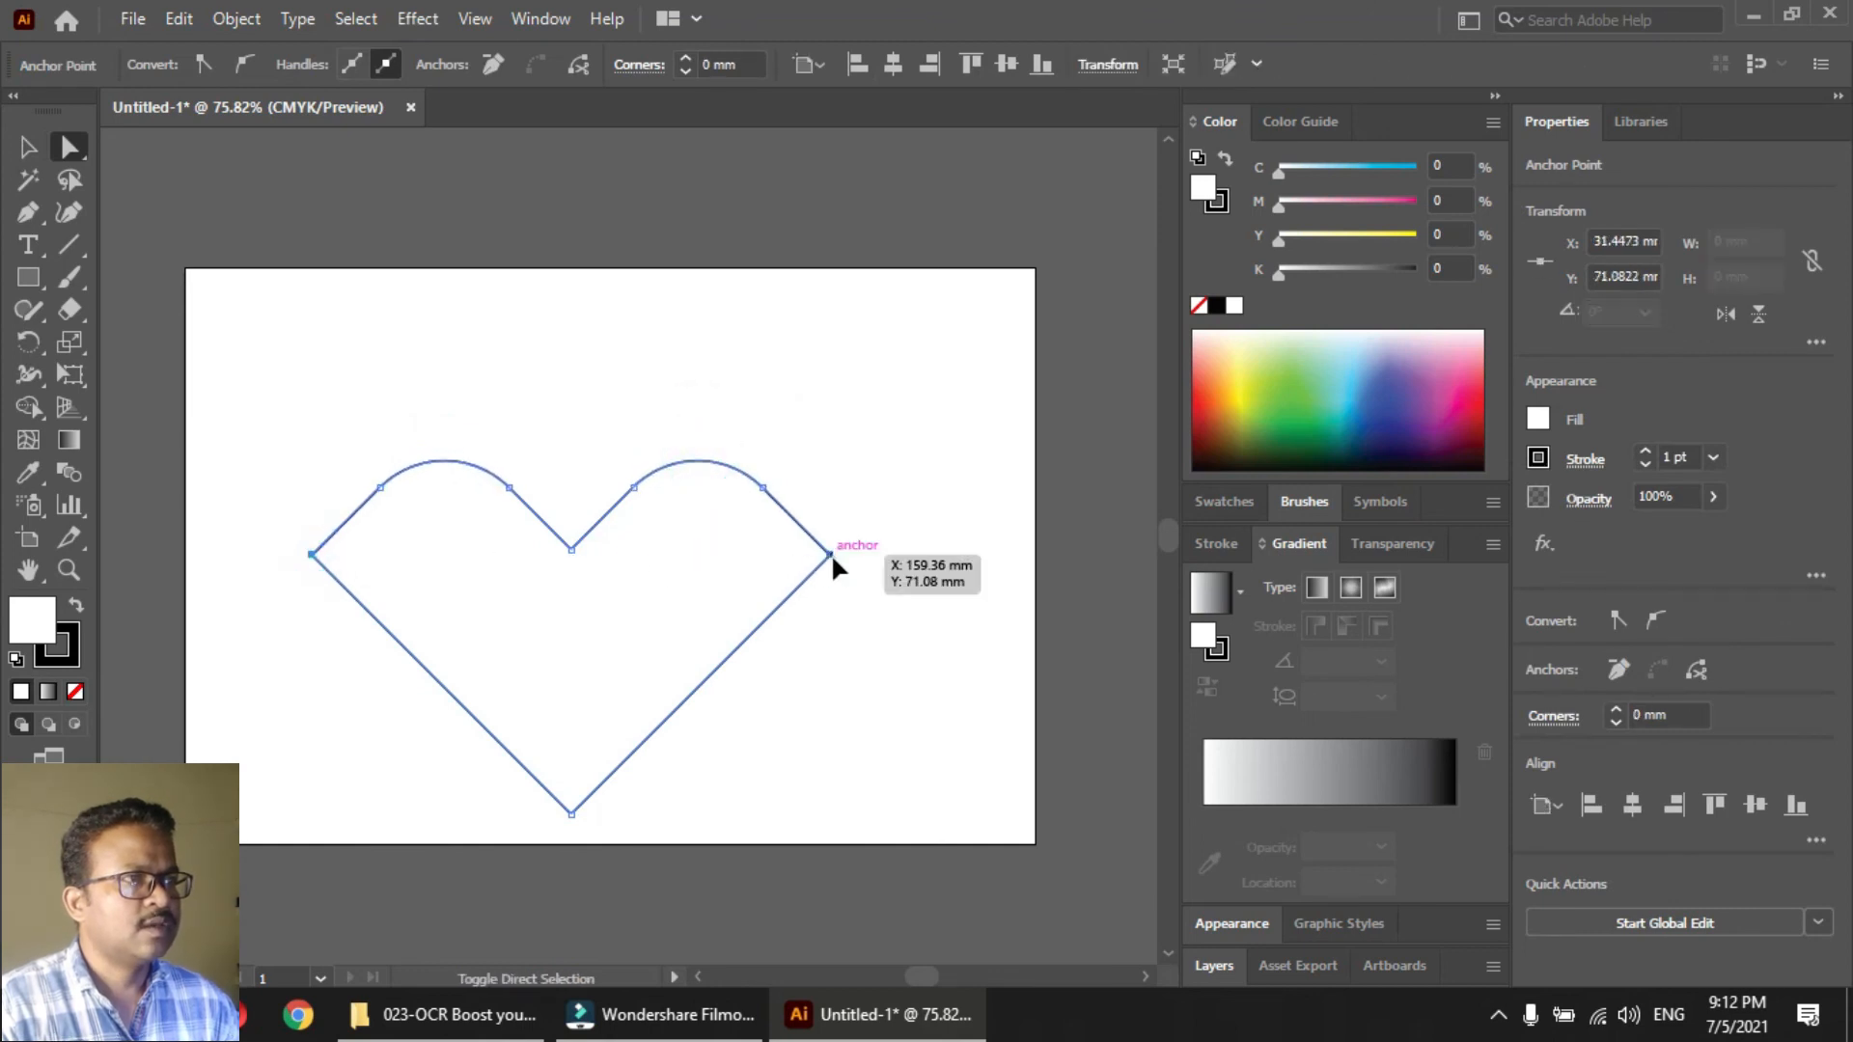
drag(804, 556, 666, 628)
click(869, 521)
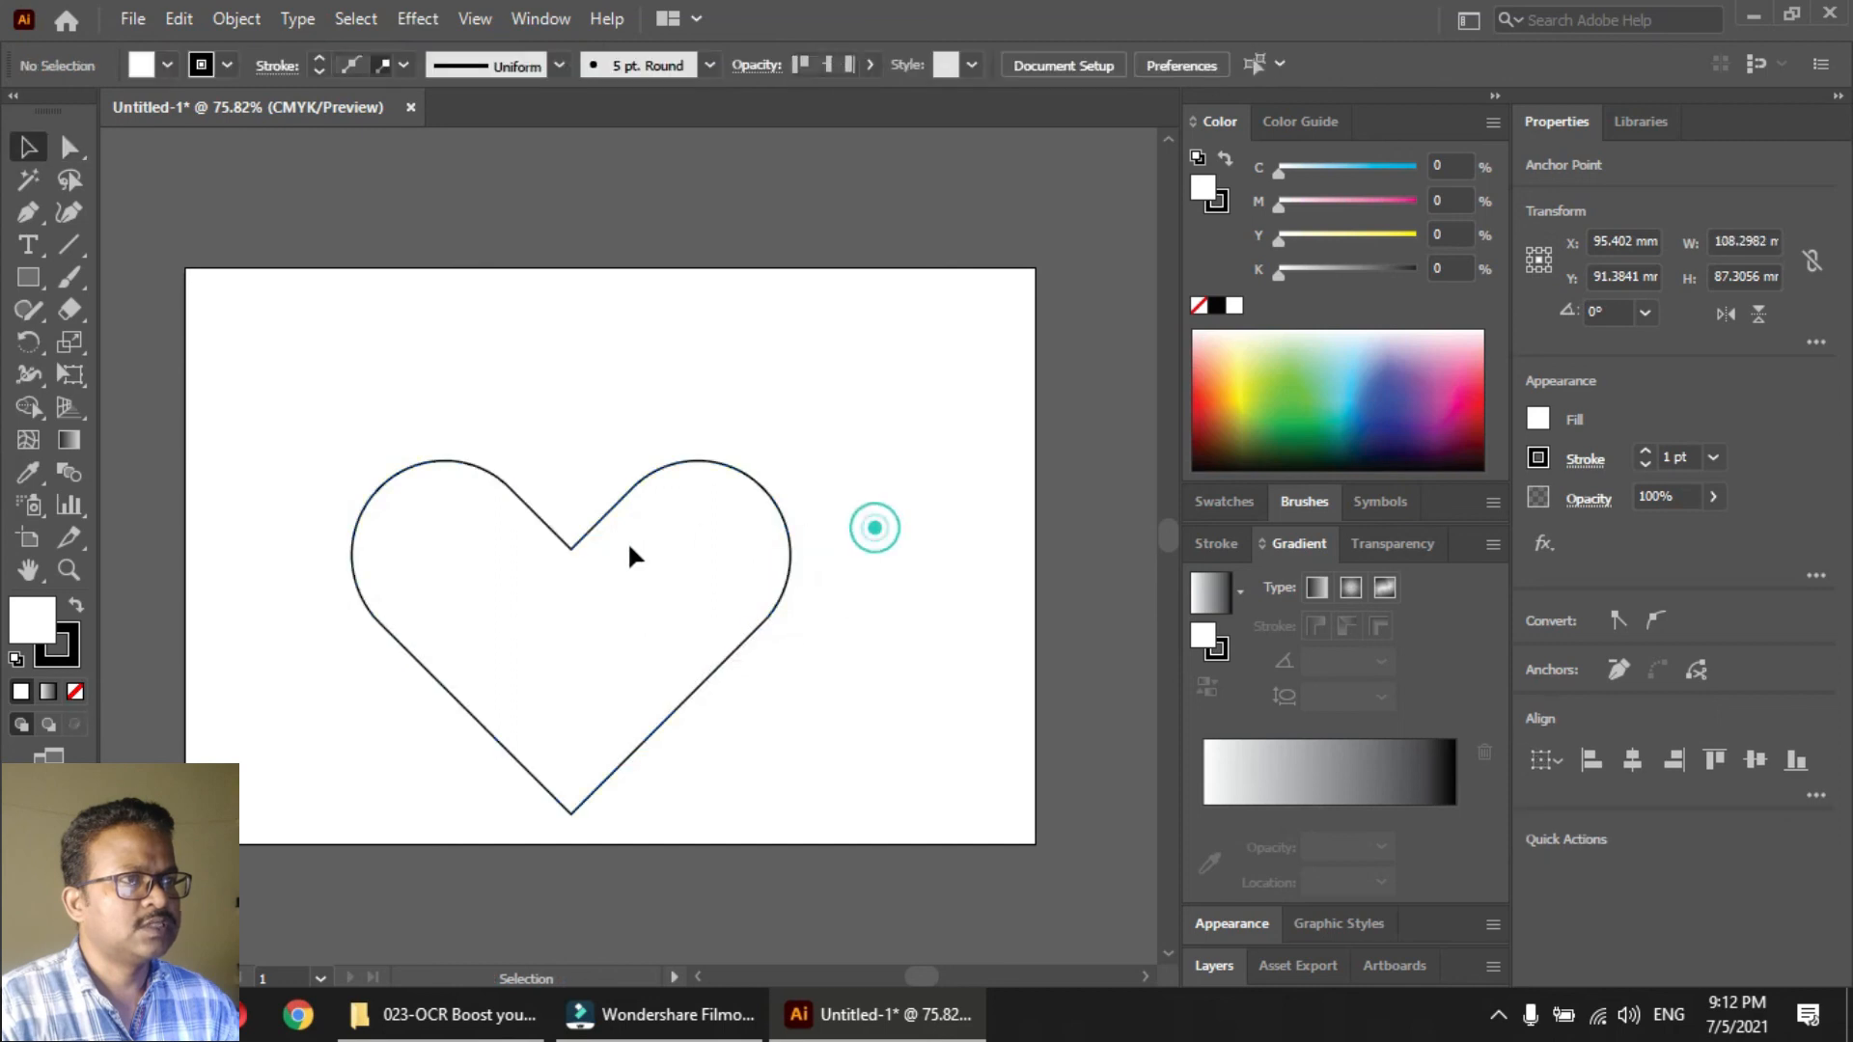
key(v)
drag(571, 542, 453, 423)
click(756, 521)
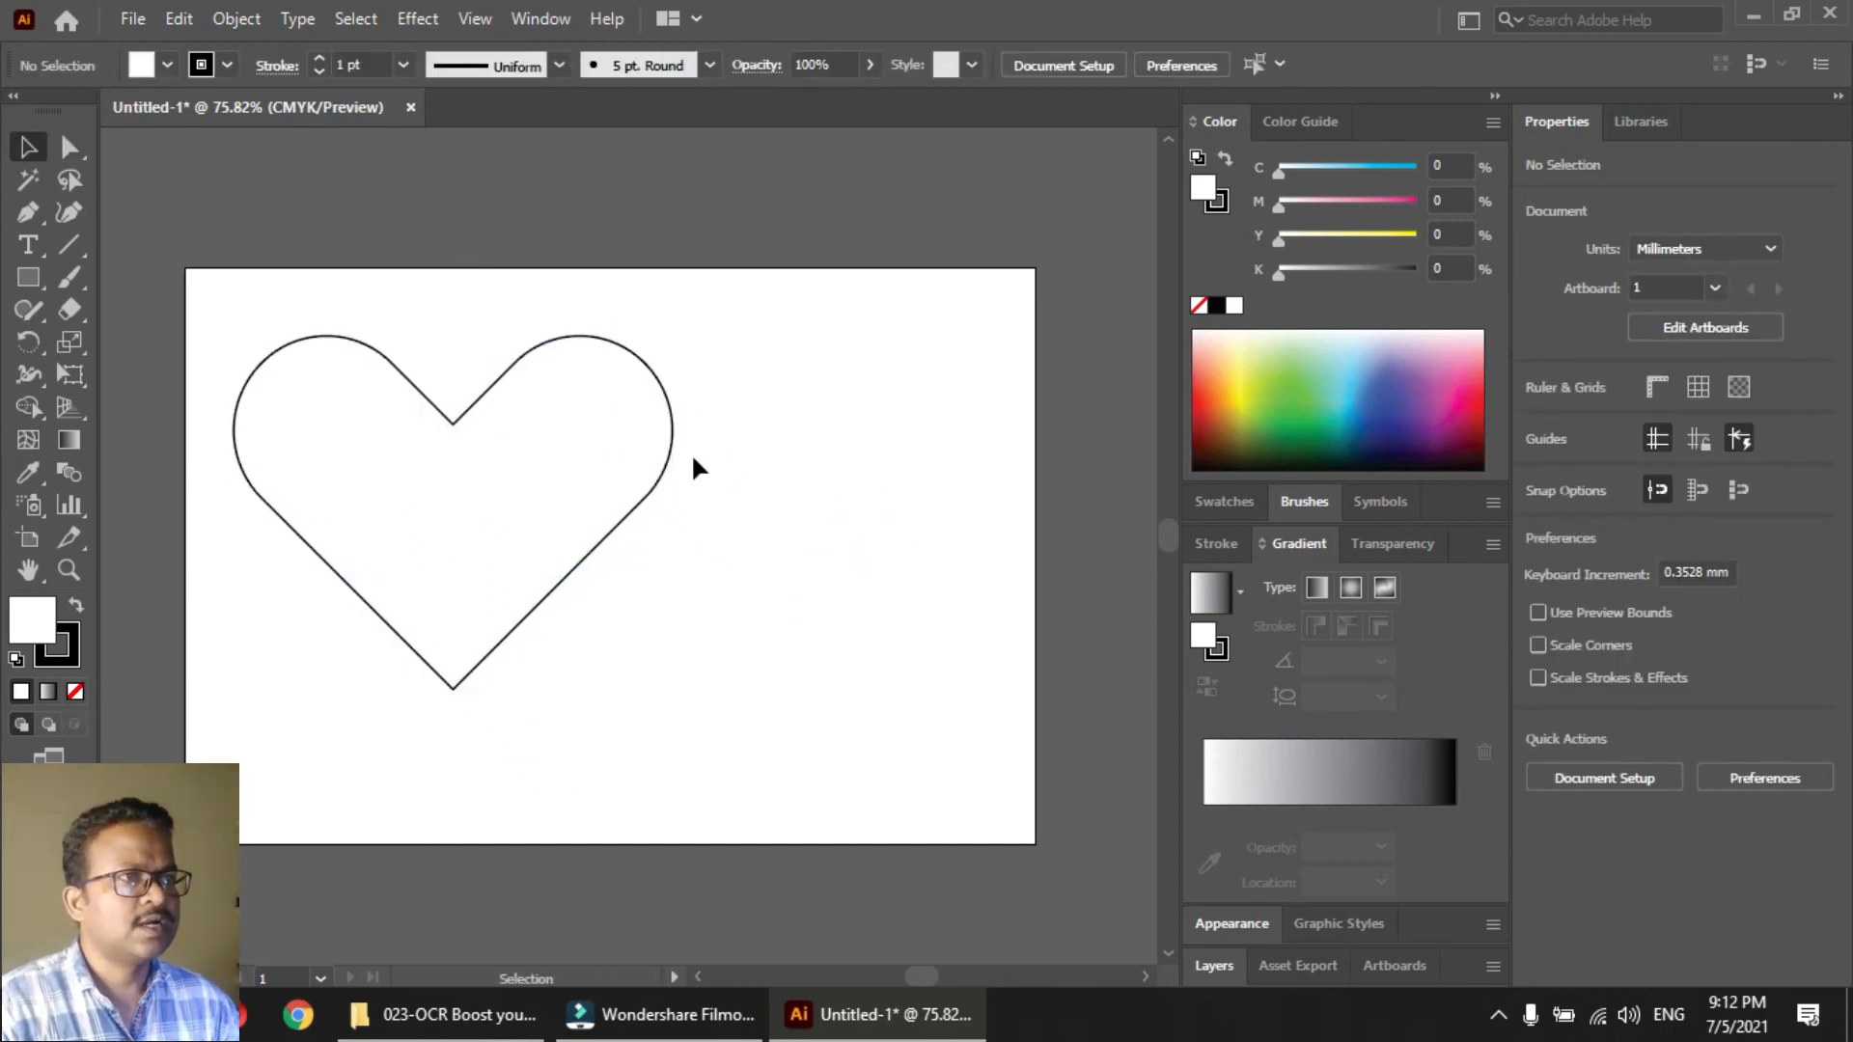
Swap the heart's fill and stroke colours, and place two circles about 16.75 mm wide side by side below it
click(694, 452)
key(shift+x)
click(798, 508)
drag(36, 284, 77, 342)
mouse_move(405, 774)
mouse_down()
mouse_move(432, 738)
mouse_move(572, 792)
mouse_up()
key(v)
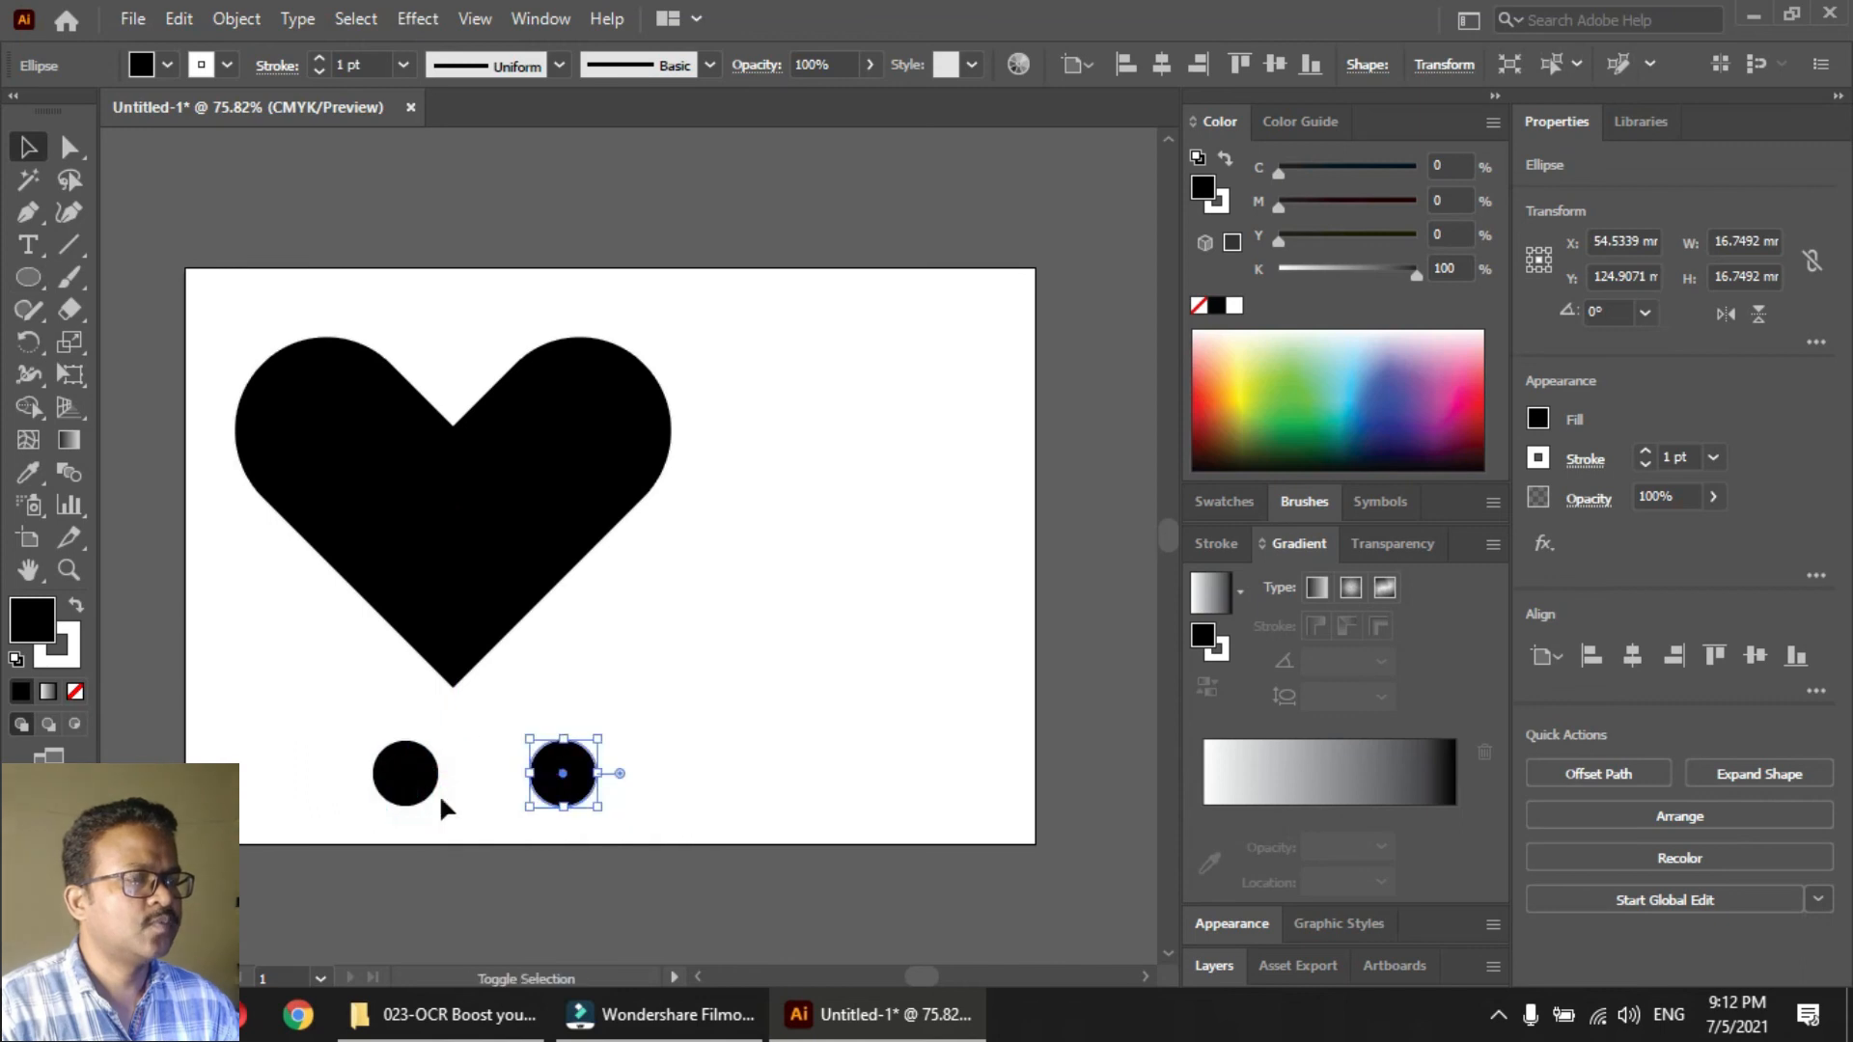
Fill both circles with the yellow-to-orange gradient from the Color Combinations gradient swatch library
shift+click(394, 790)
click(1220, 500)
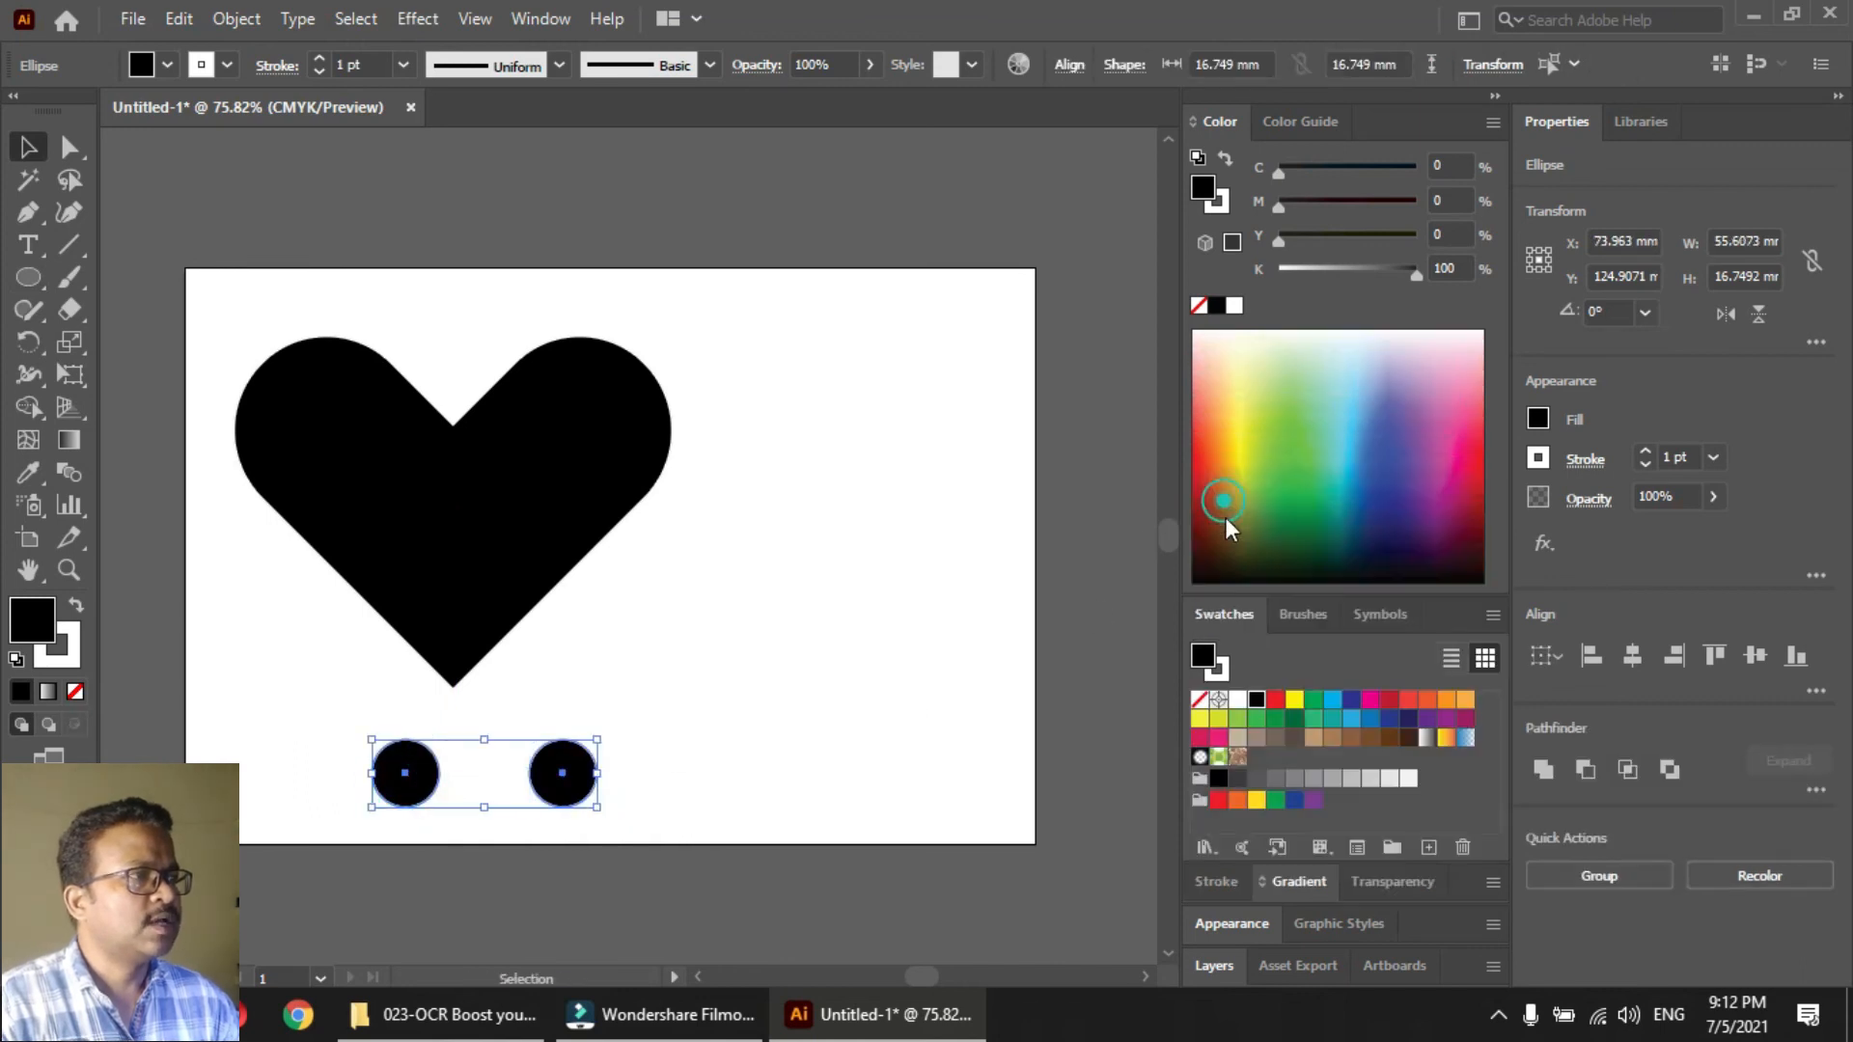
click(1203, 849)
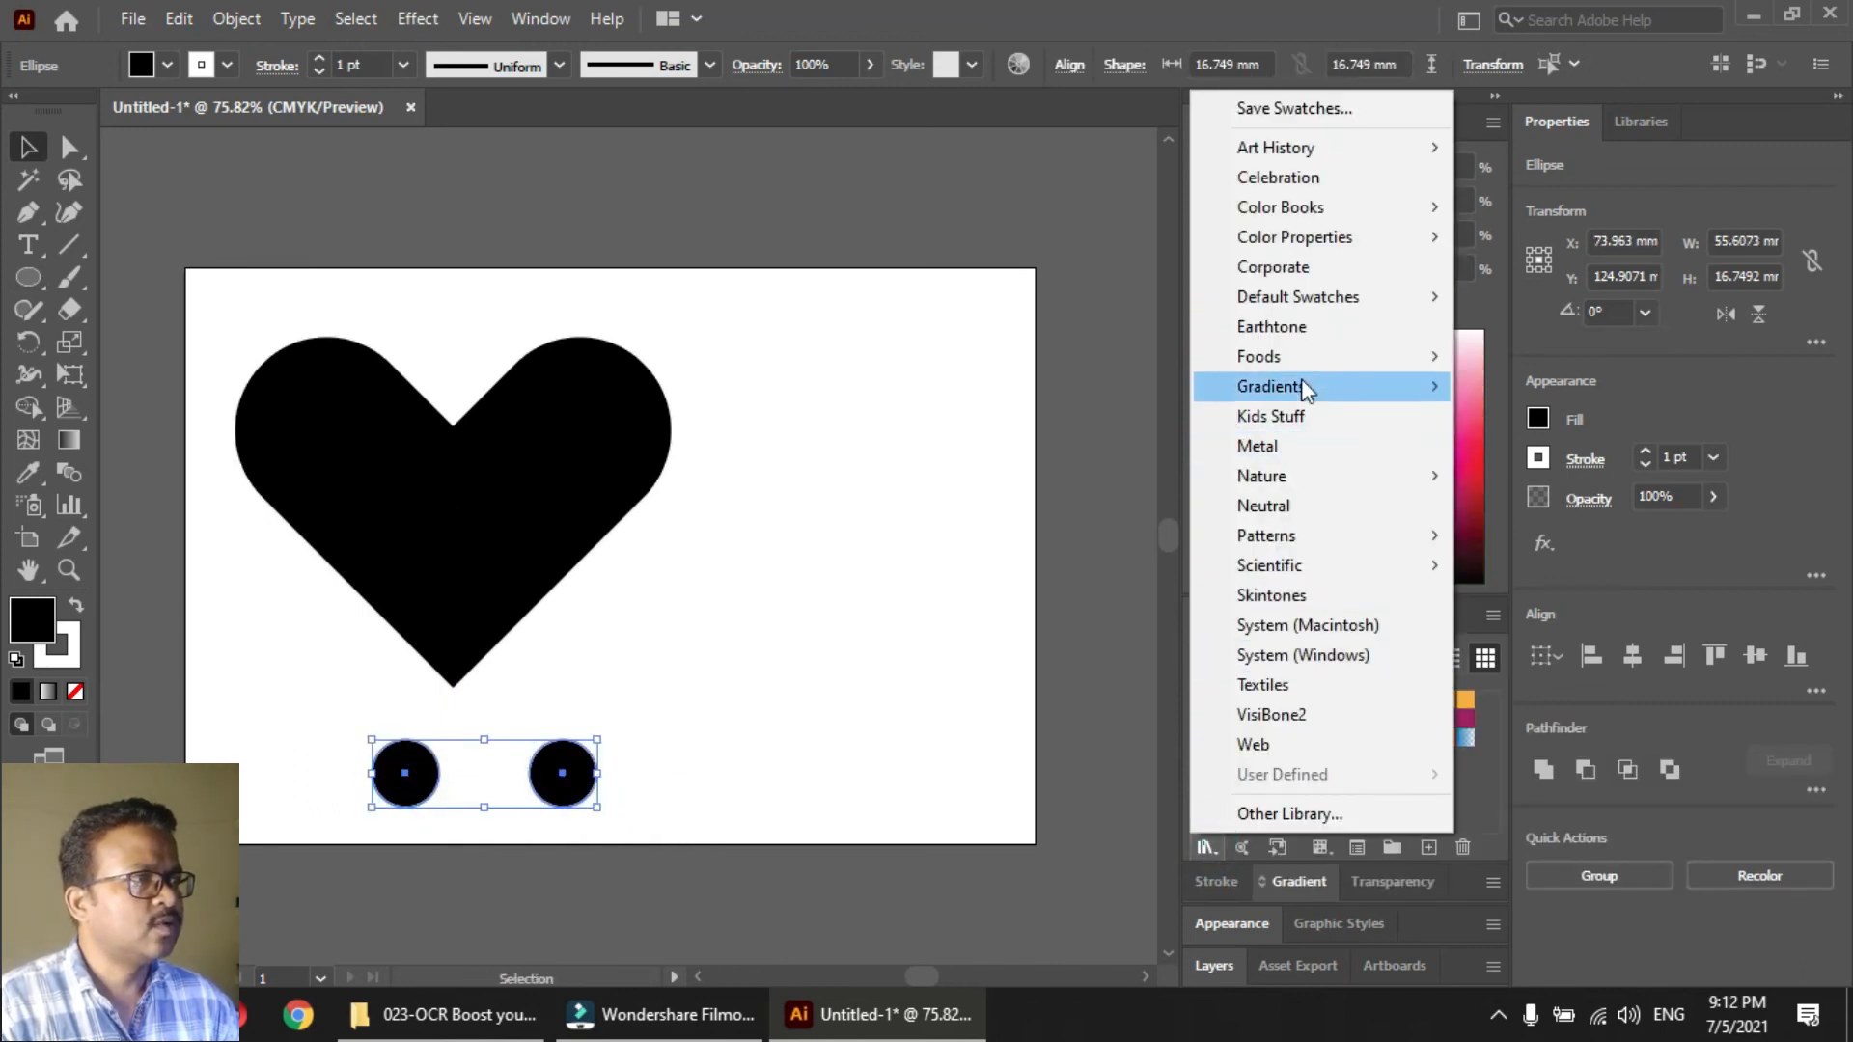
mouse_move(1293, 386)
click(1529, 397)
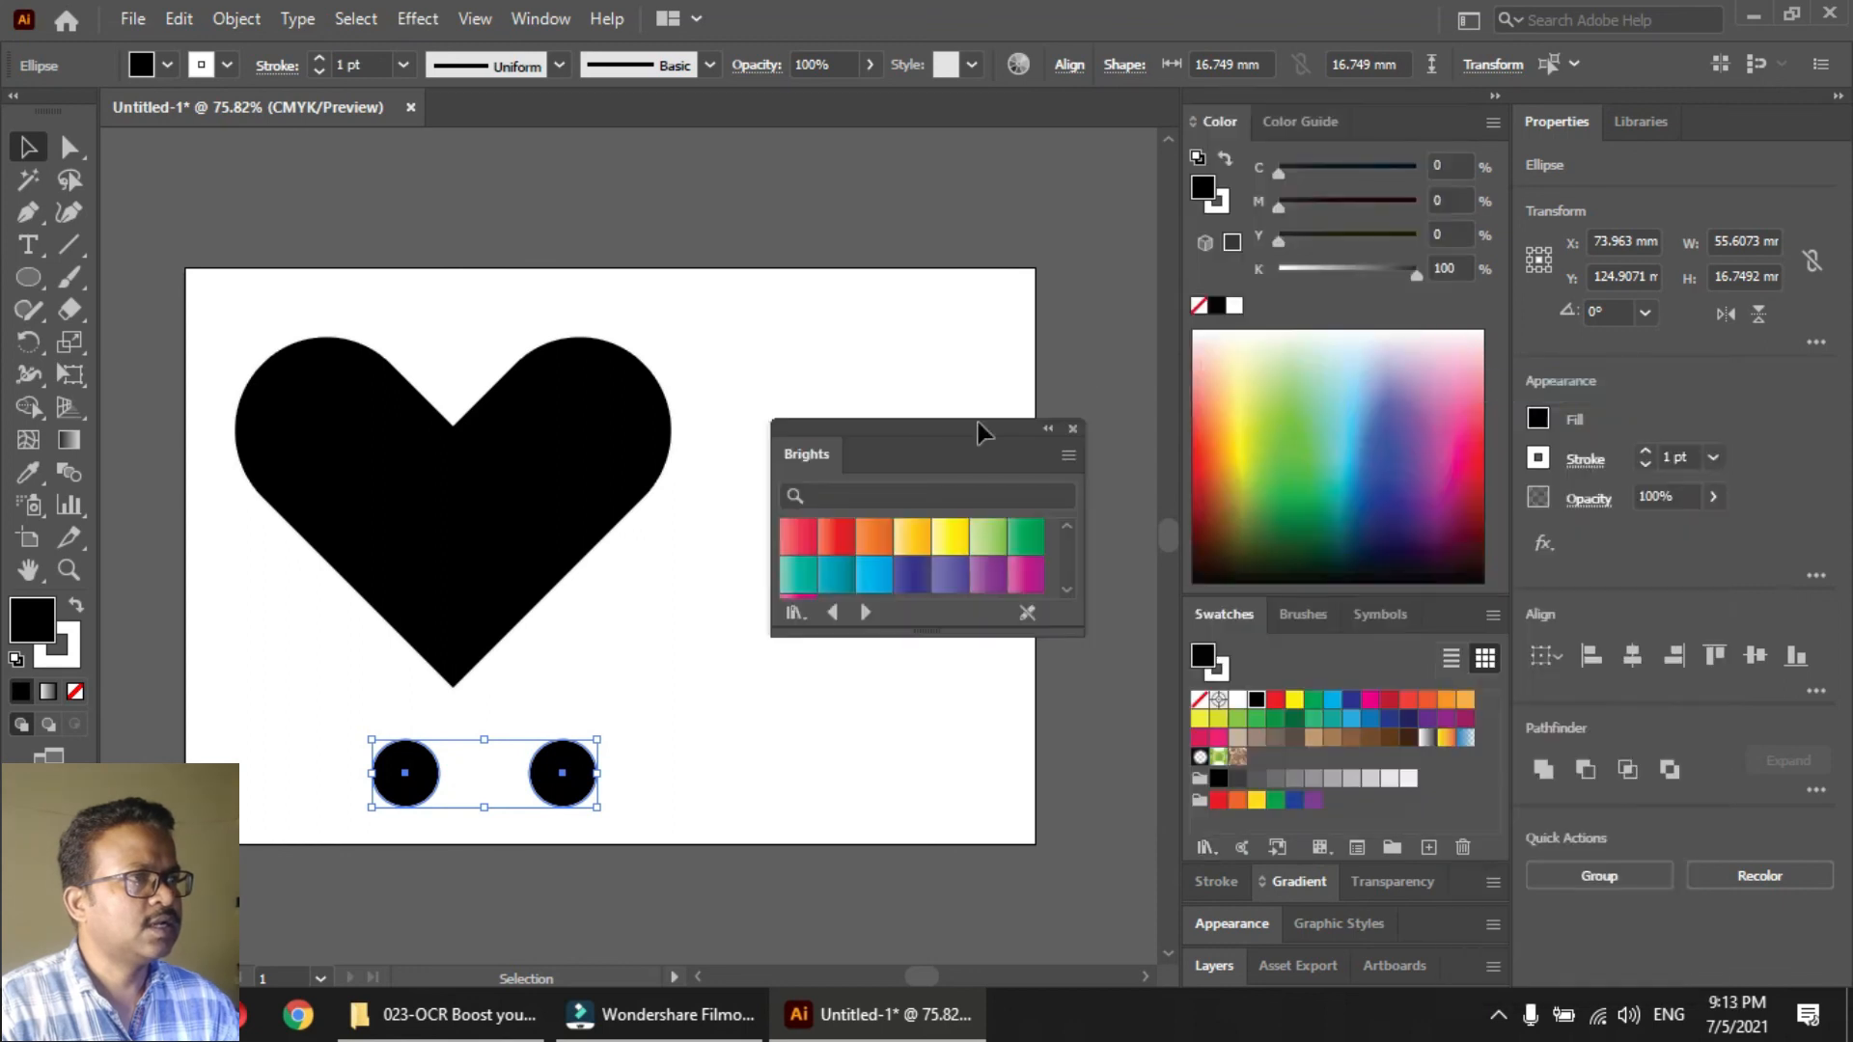
drag(887, 418, 889, 508)
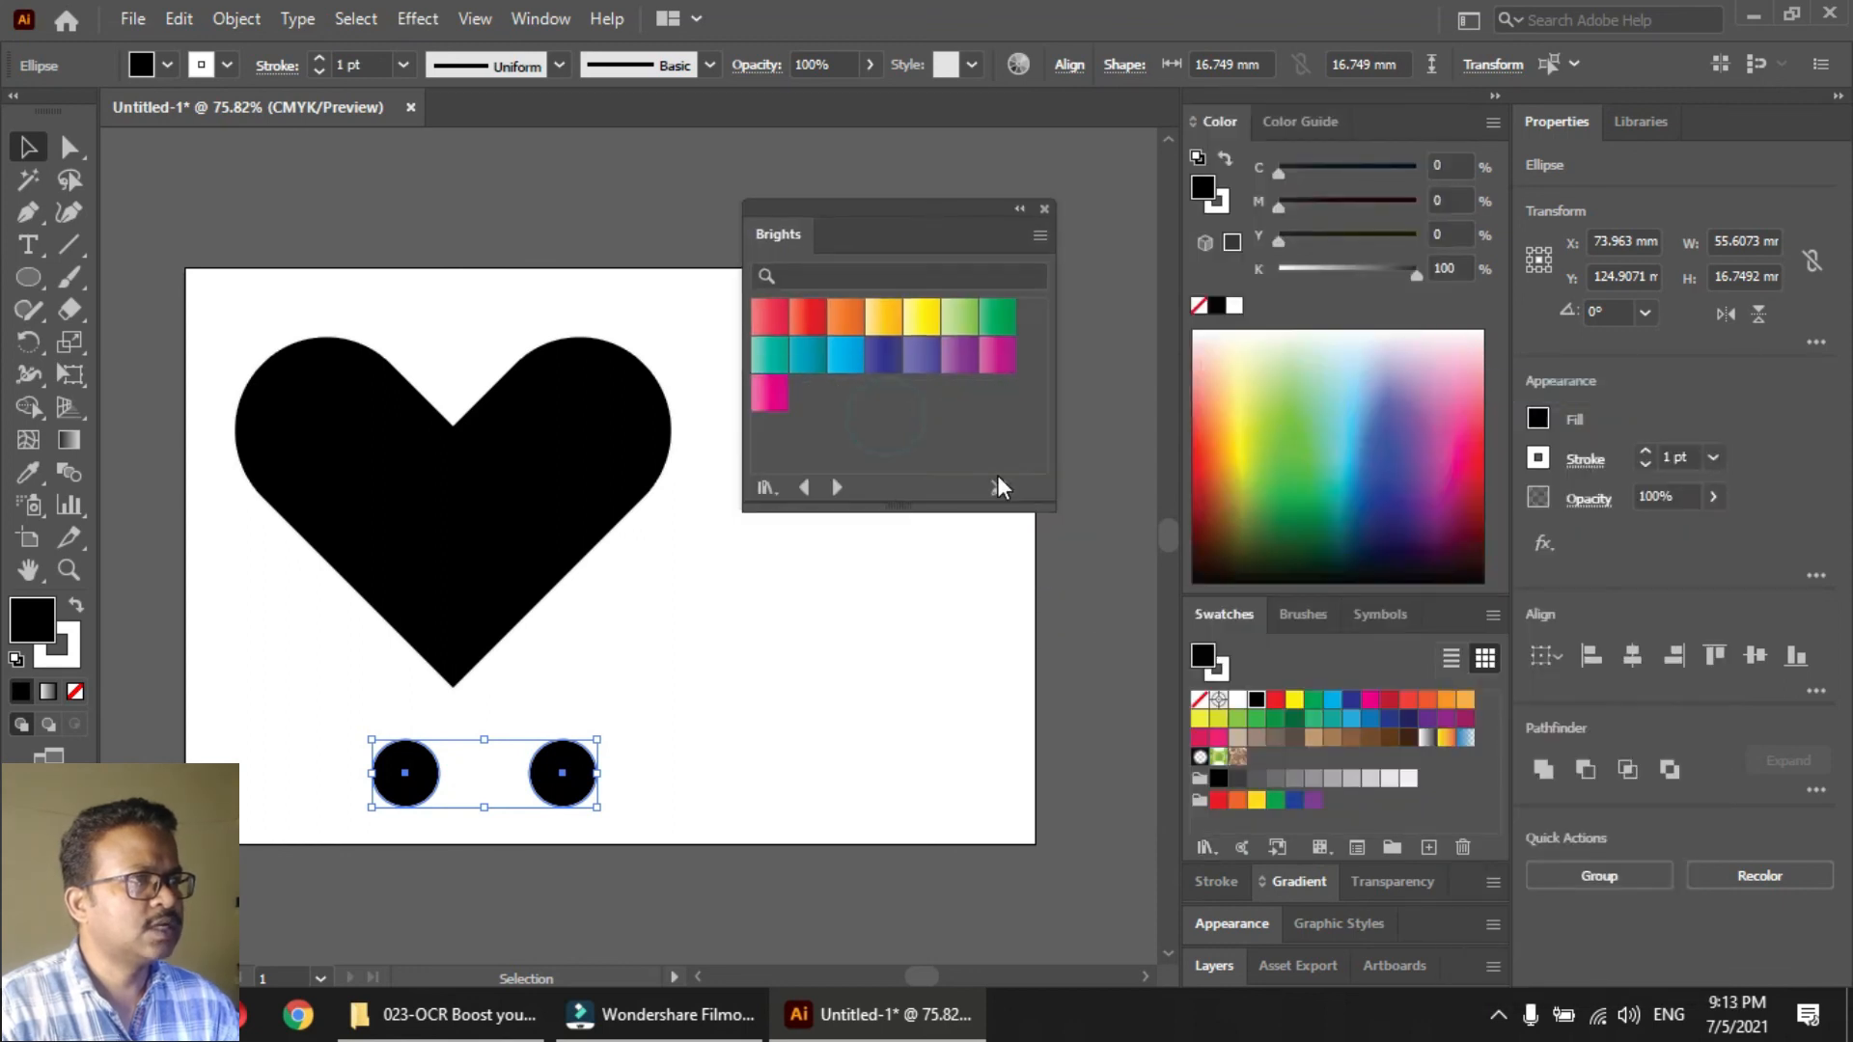
click(837, 488)
click(838, 488)
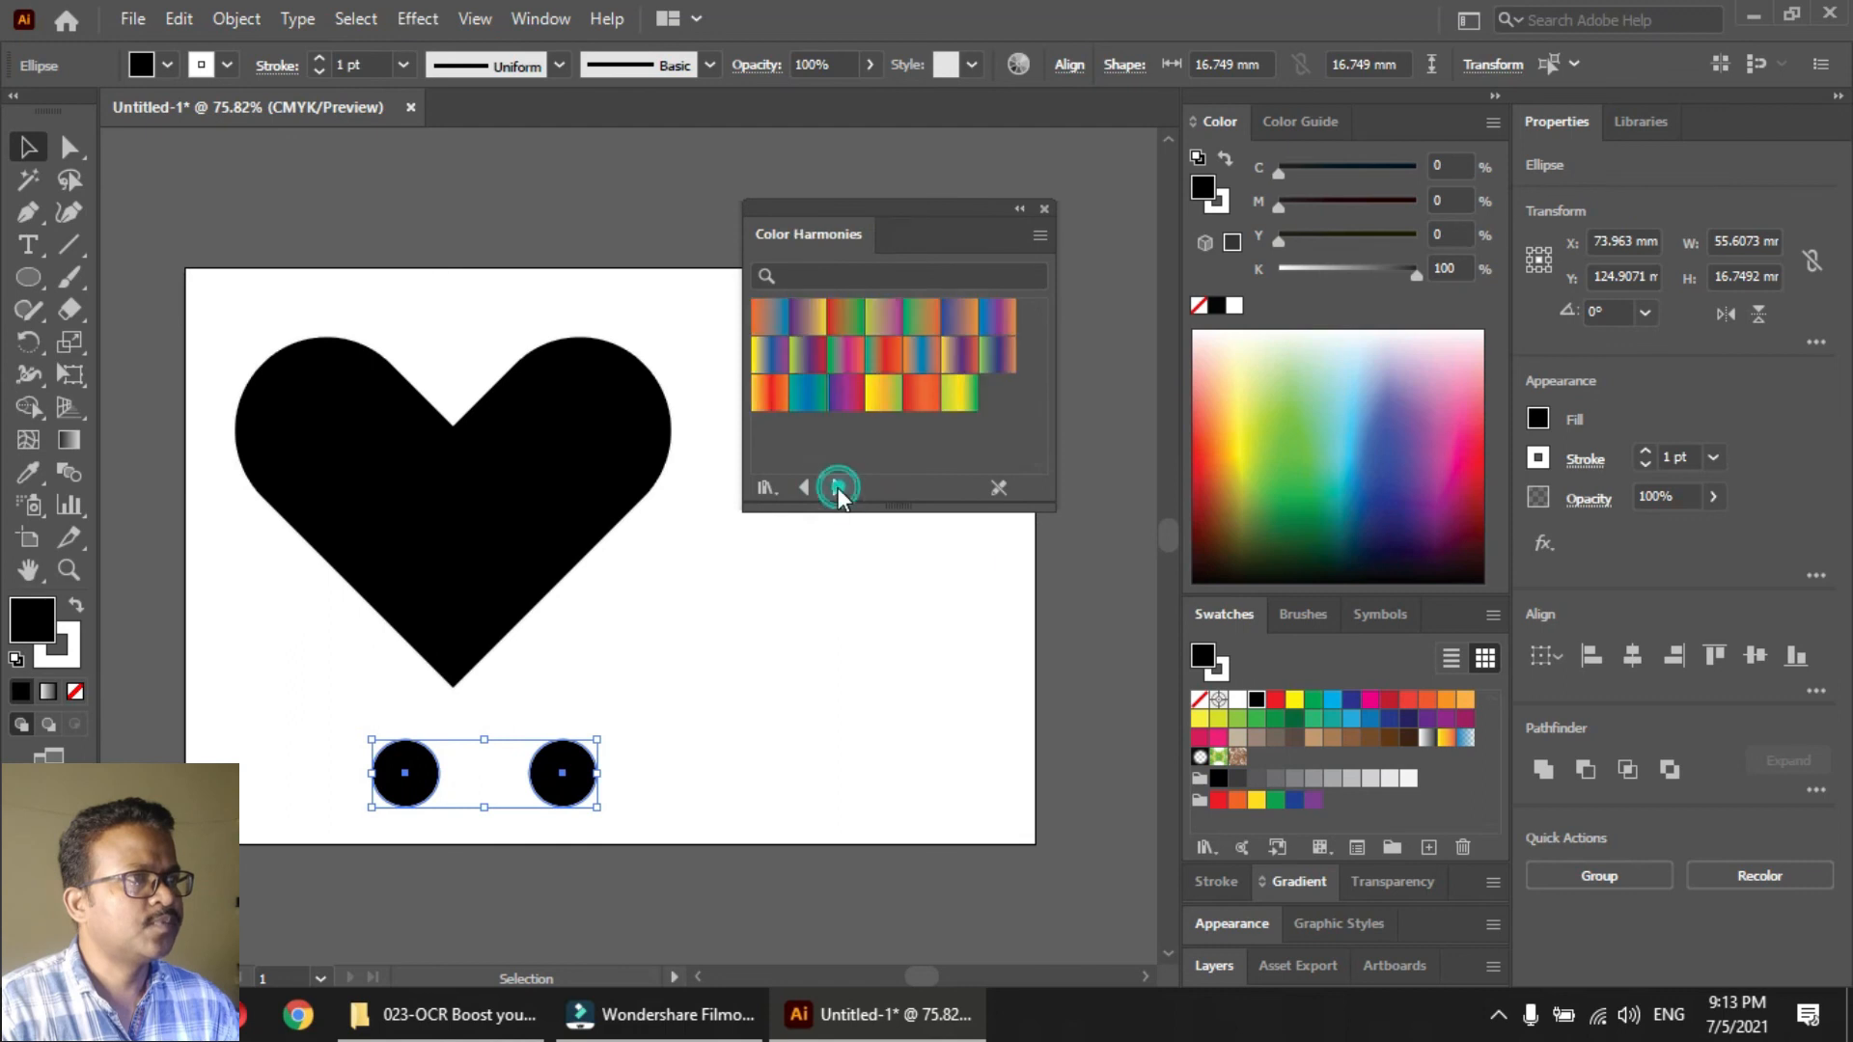
click(802, 486)
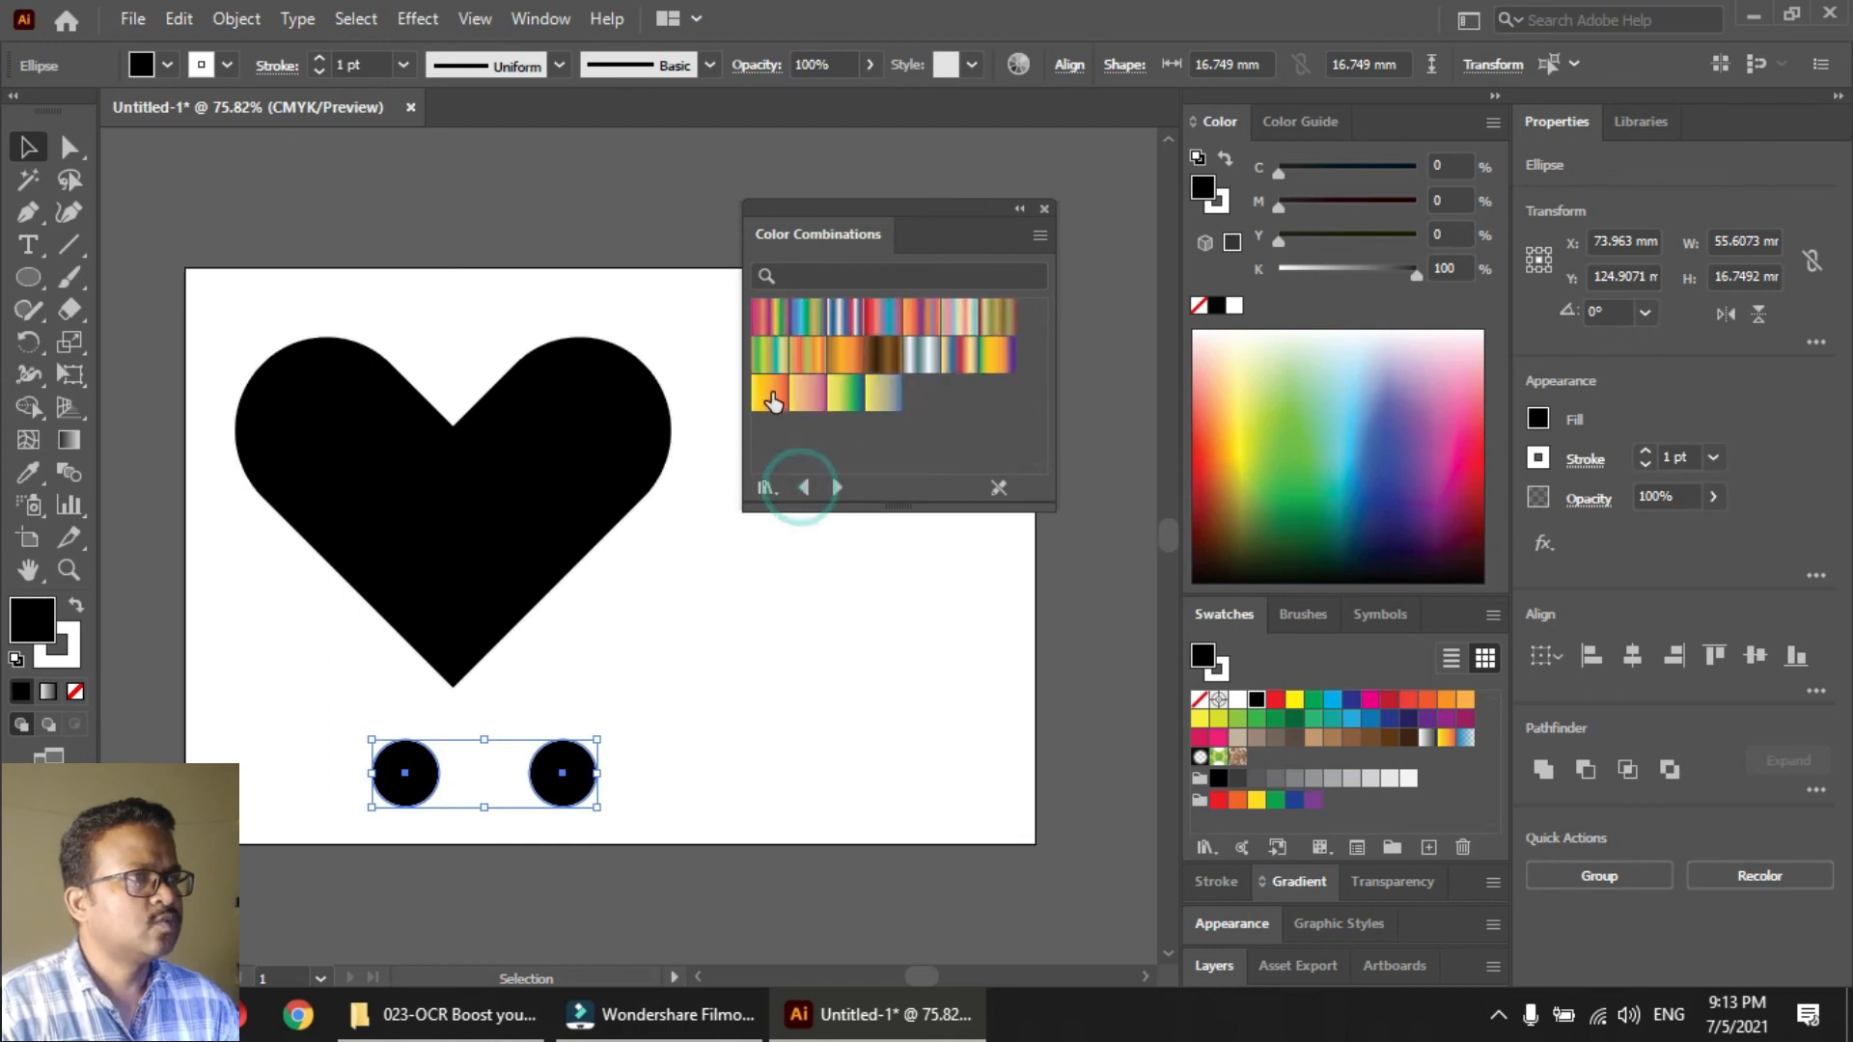
click(769, 393)
Fill only the right-hand circle with the dark brown gradient from the Color Combinations library
click(639, 718)
click(564, 780)
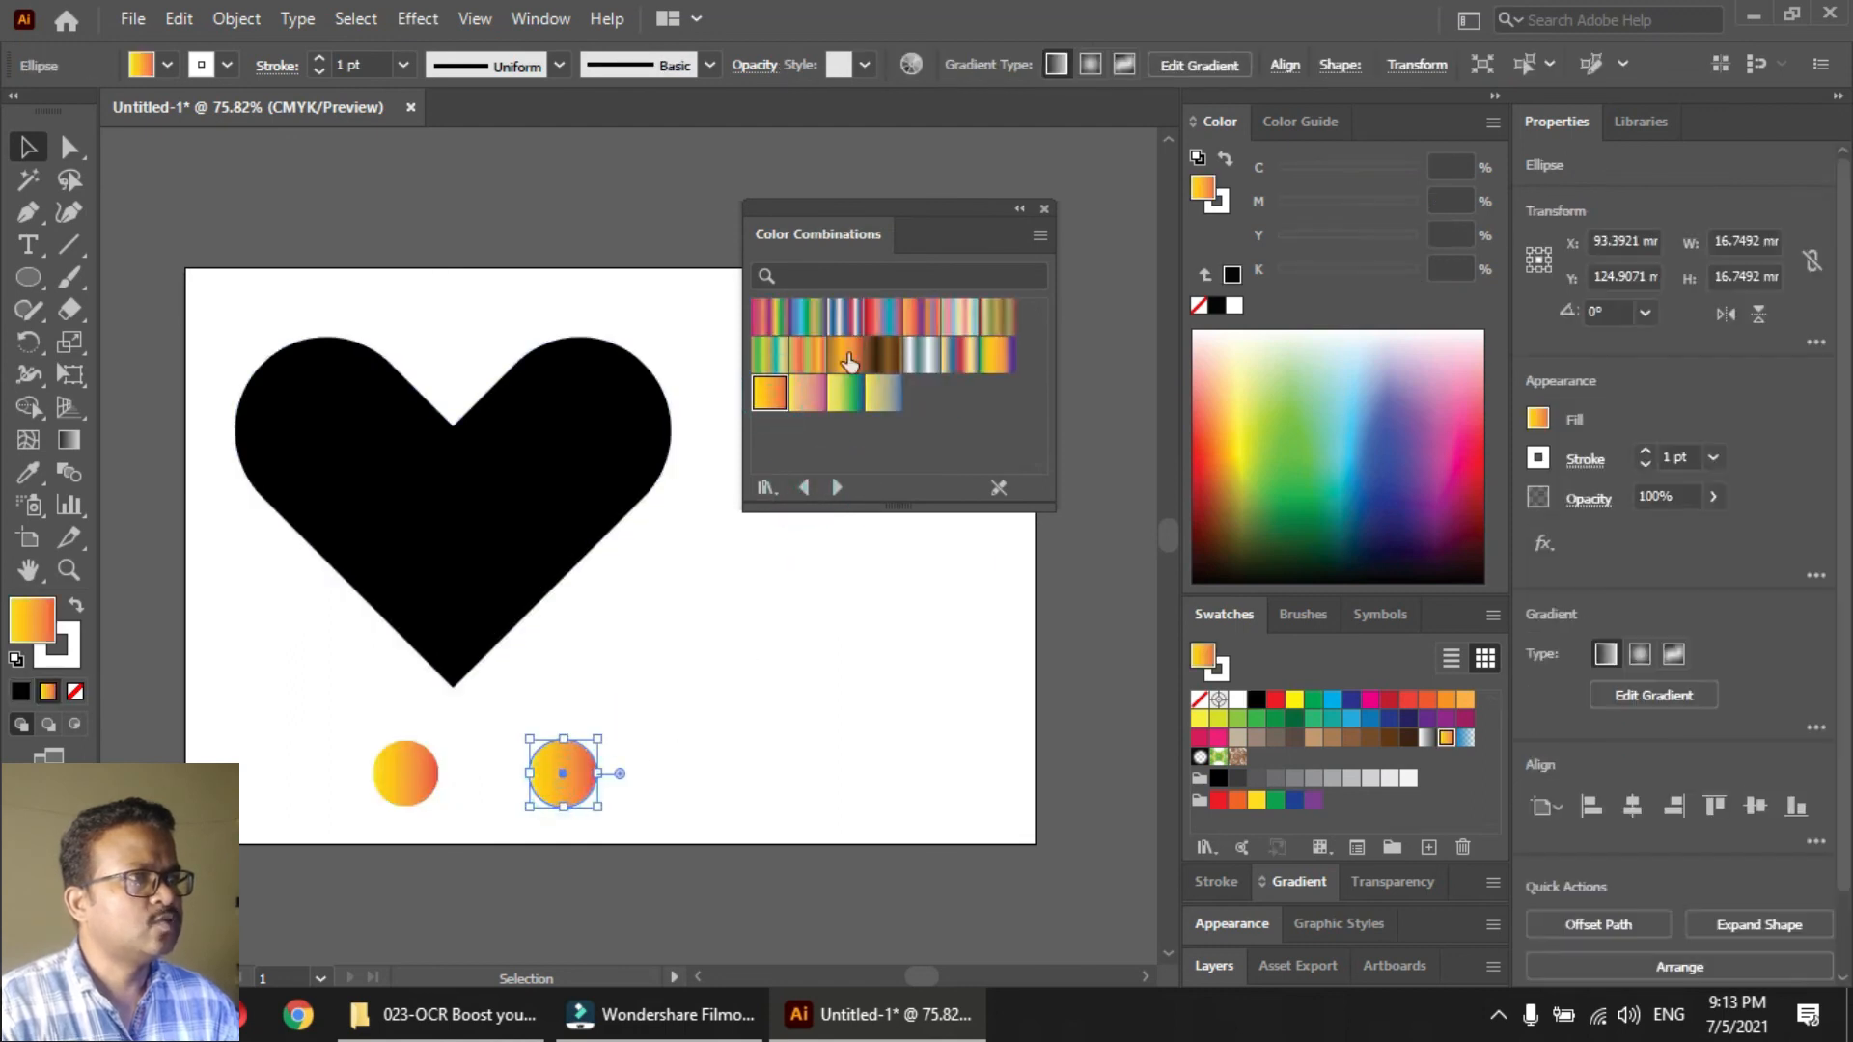
click(883, 356)
Blend the yellow-orange circle with the brown circle and shift the blend slightly up and to the left
shift+click(409, 799)
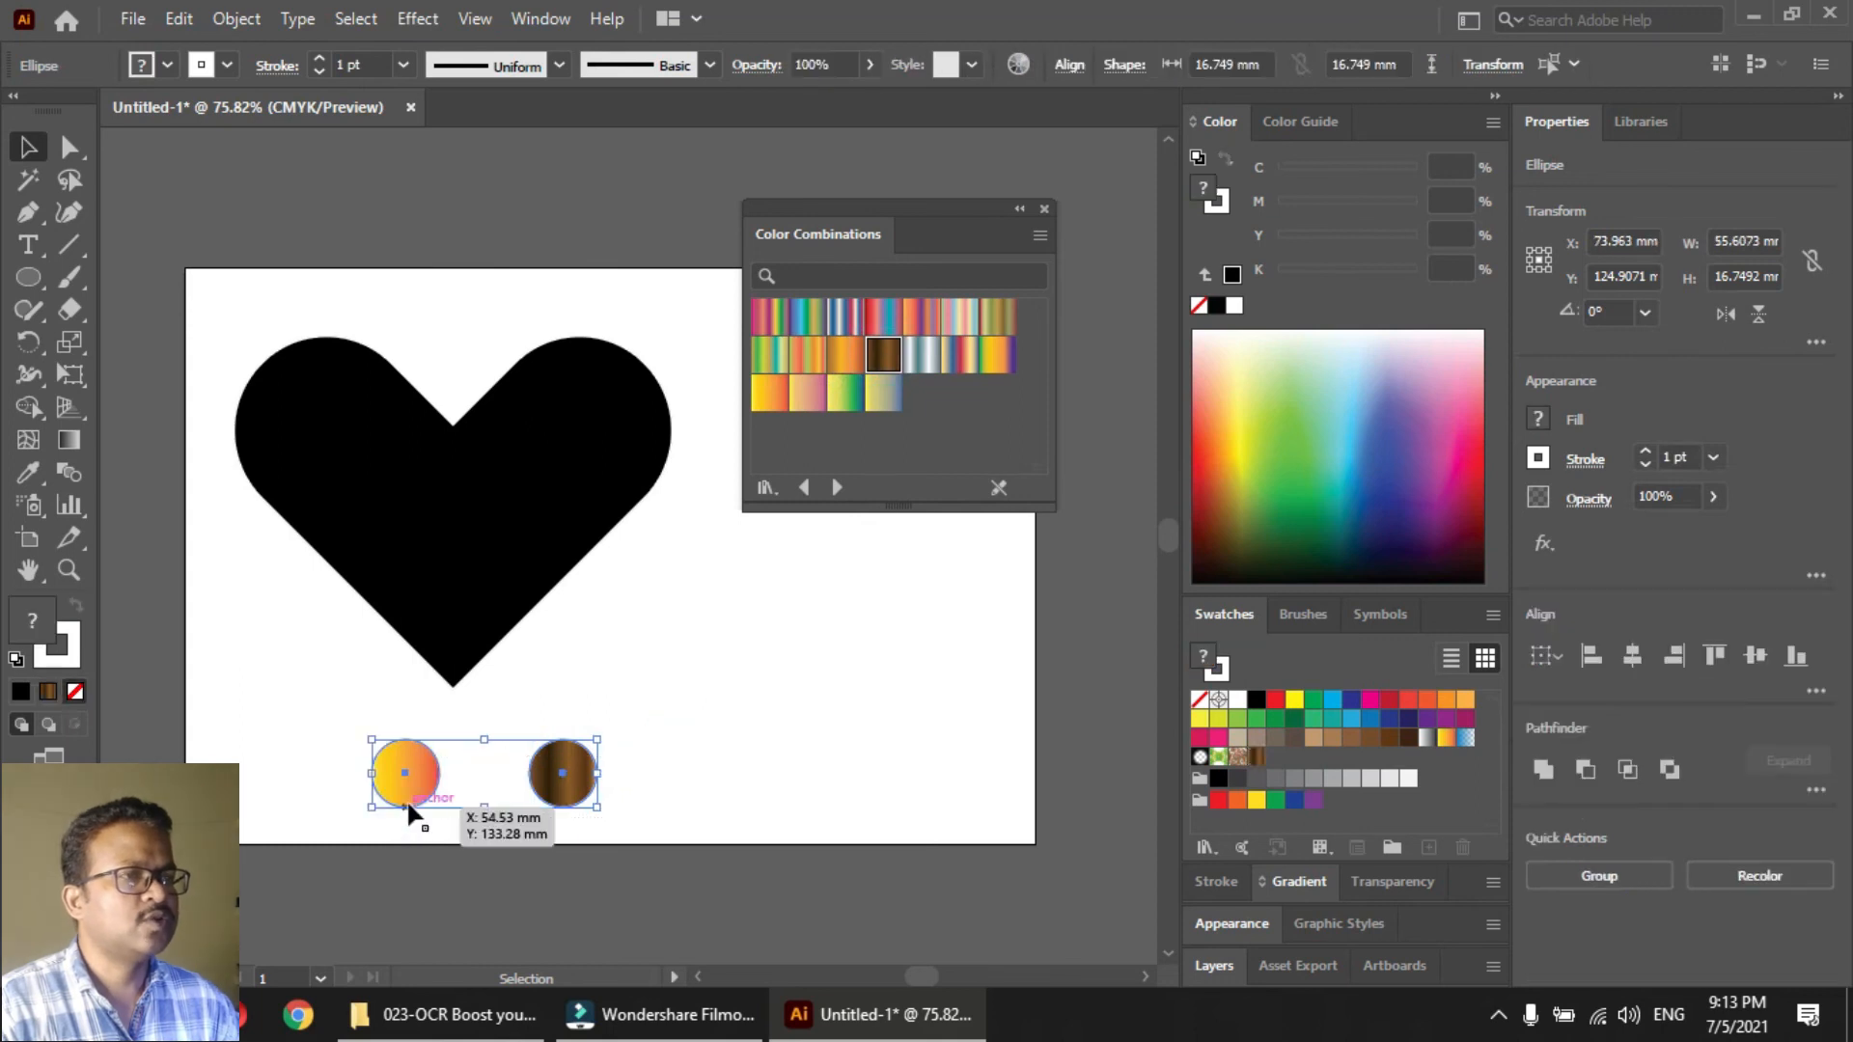
key(ctrl+alt+b)
click(712, 776)
click(560, 780)
shift+click(500, 567)
click(562, 699)
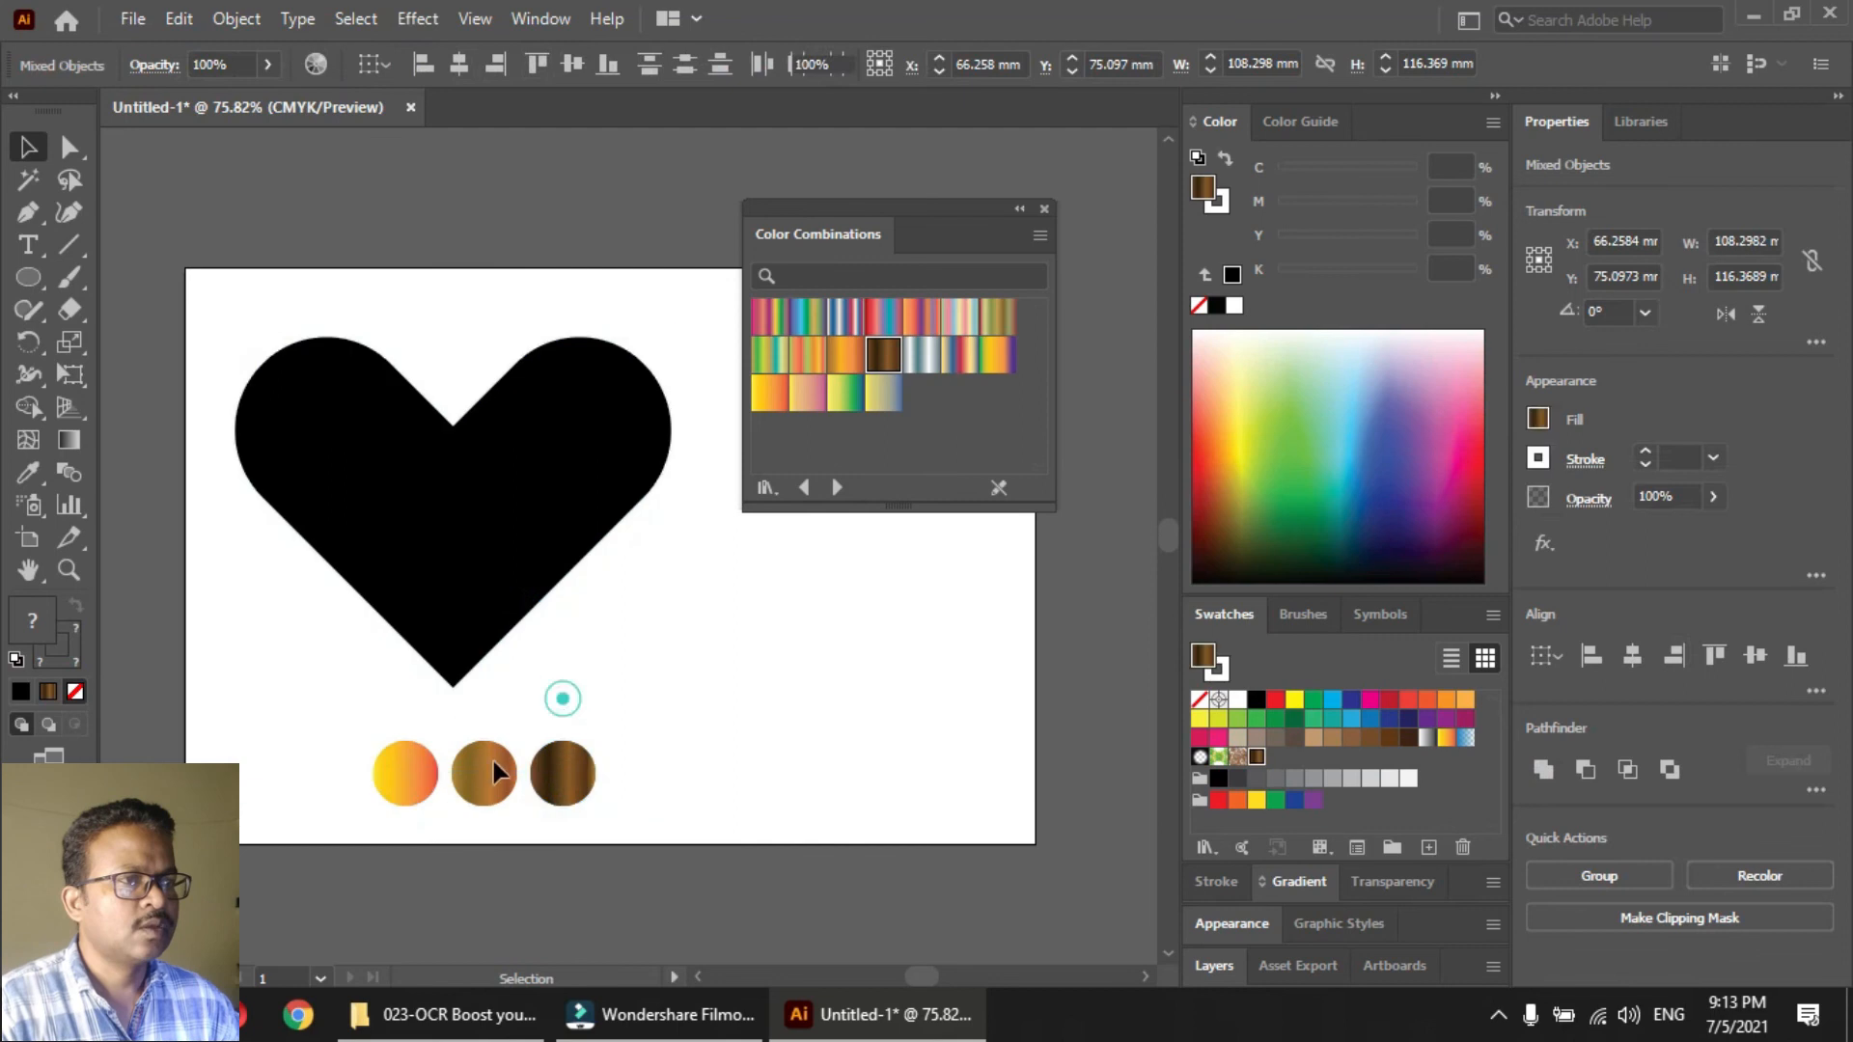
click(768, 801)
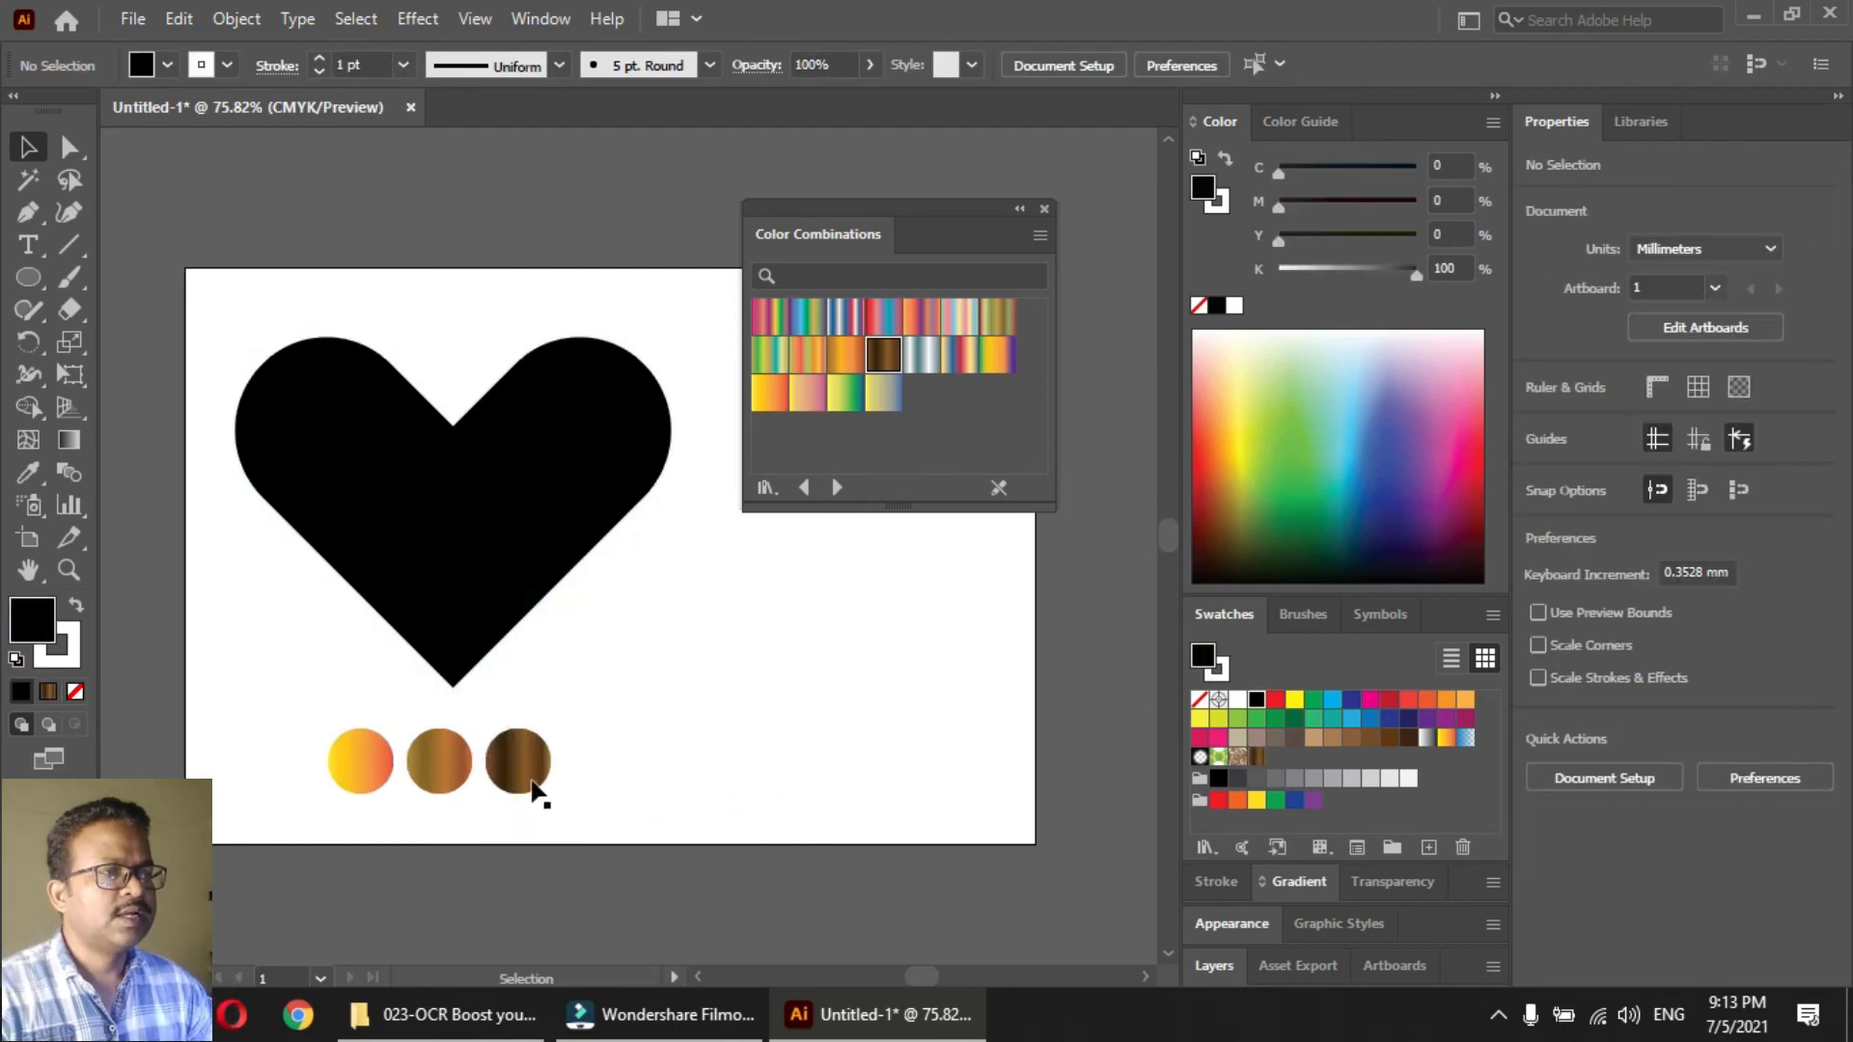
mouse_move(522, 759)
mouse_down()
mouse_move(548, 759)
mouse_move(528, 759)
mouse_up()
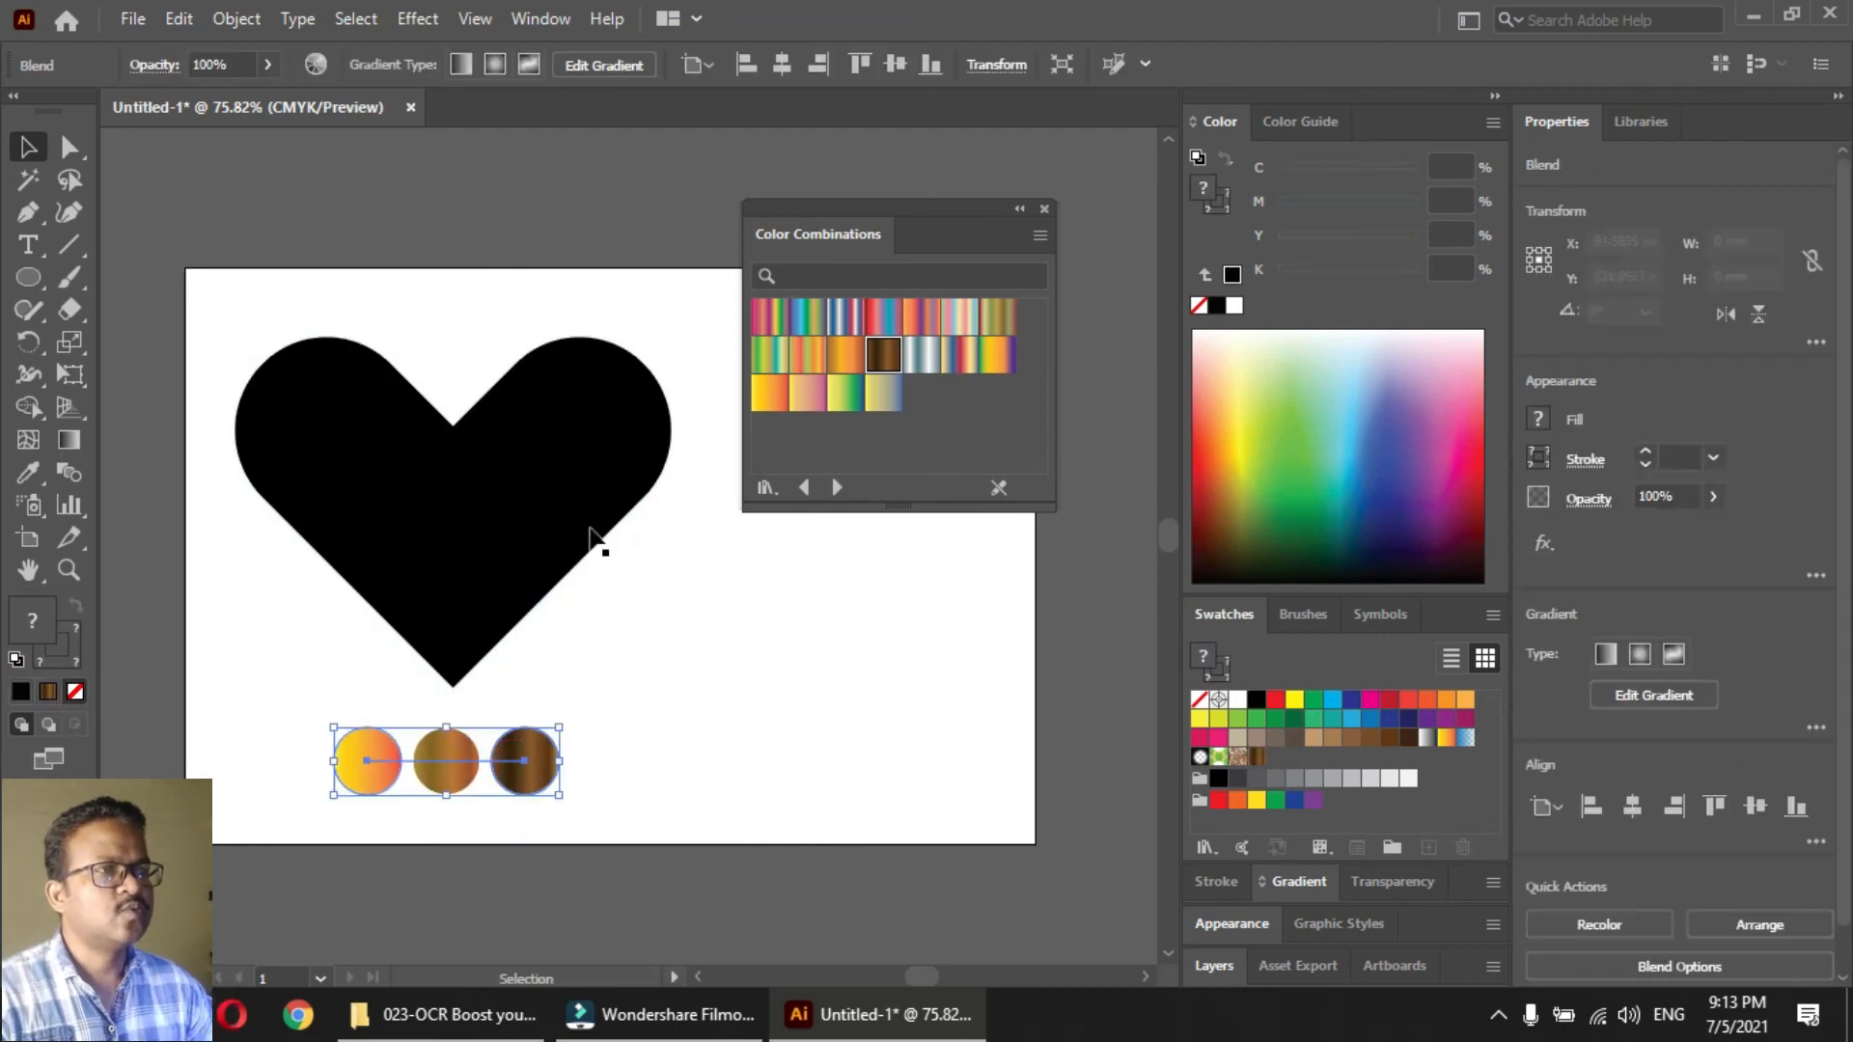
Replace the spine of the circle blend with the black heart path
click(473, 768)
shift+click(439, 552)
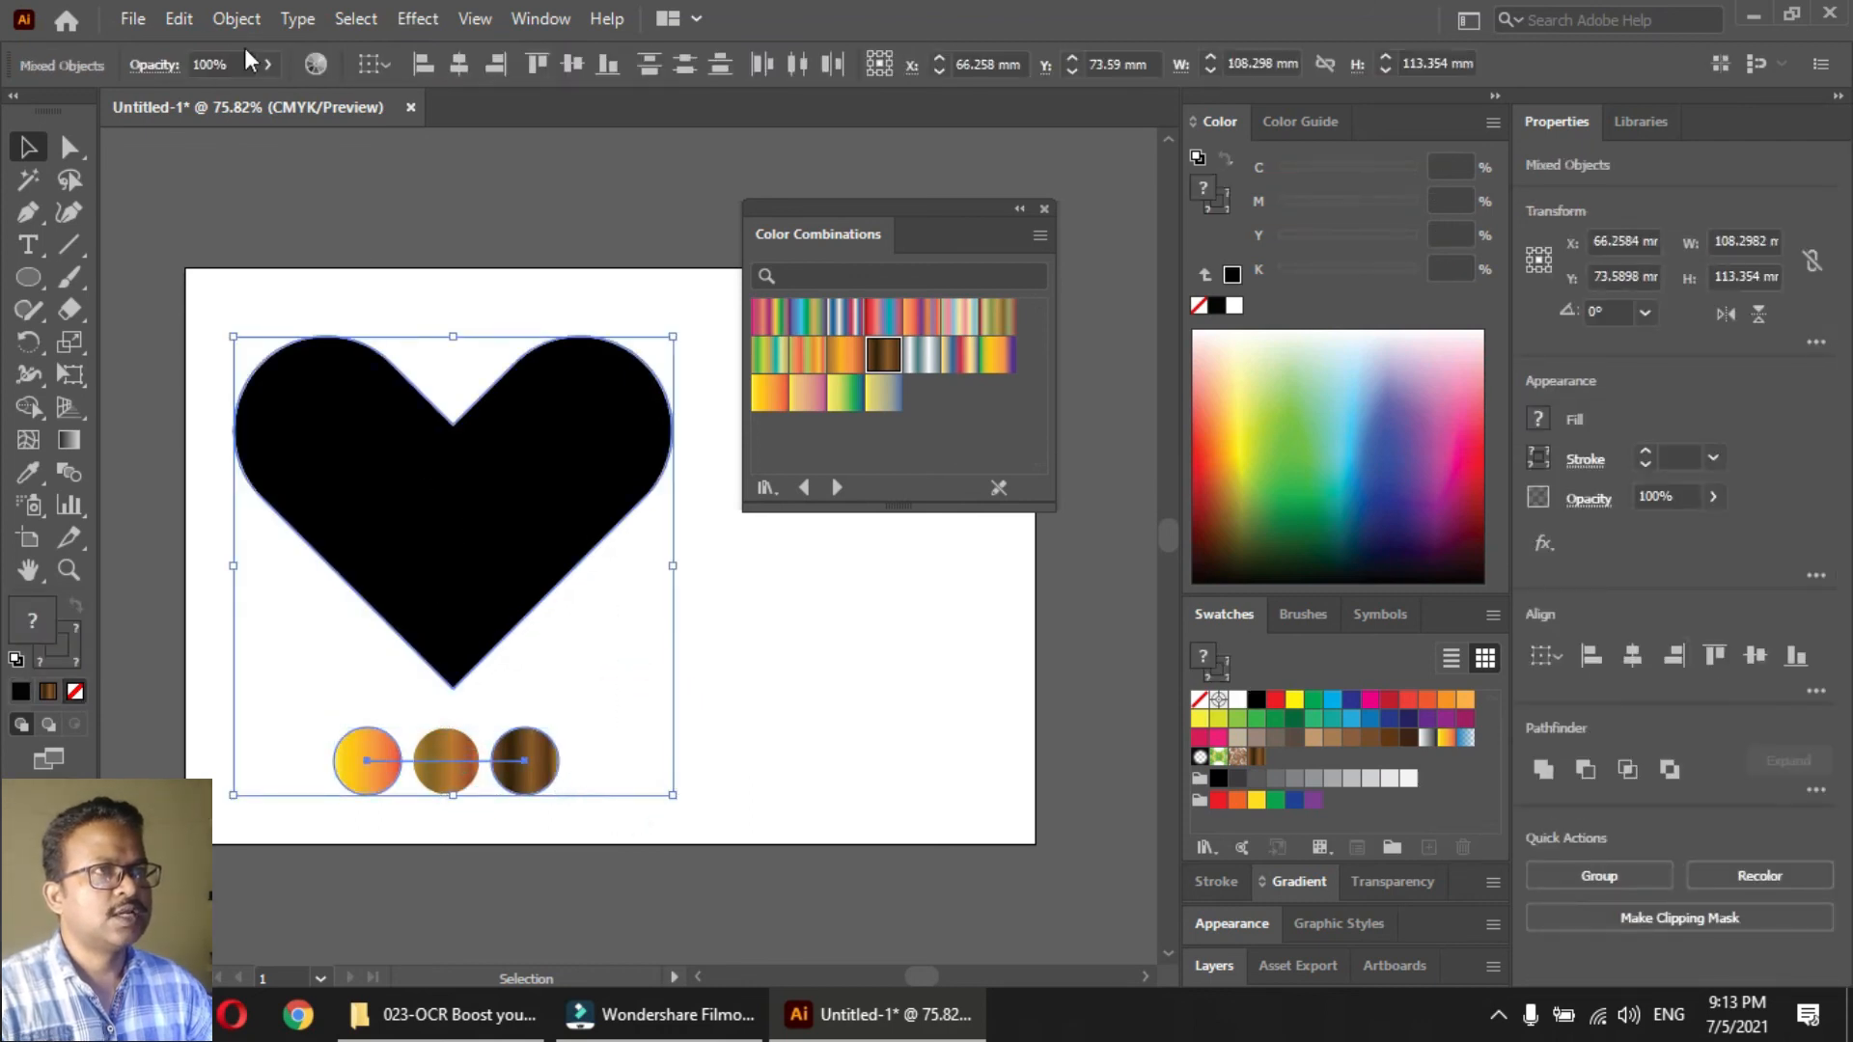
click(231, 17)
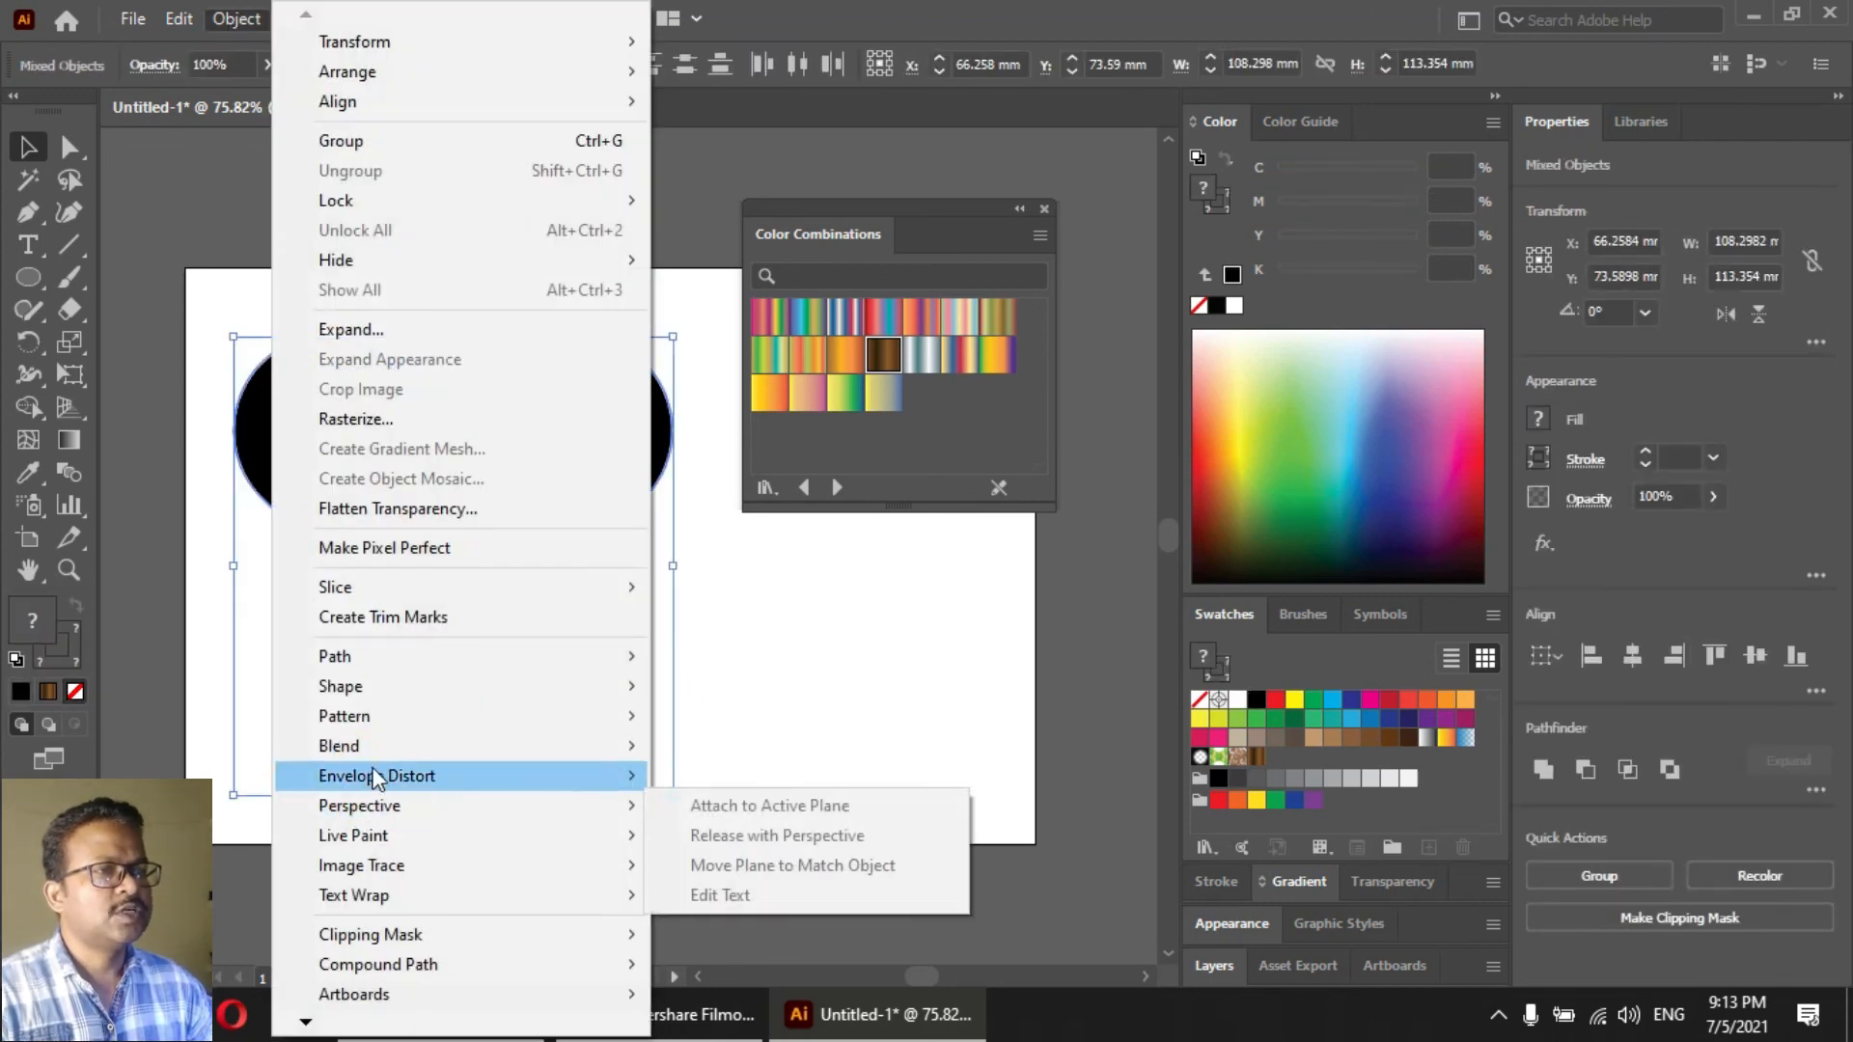
mouse_move(424, 747)
click(753, 893)
click(762, 691)
click(426, 633)
double_click(67, 471)
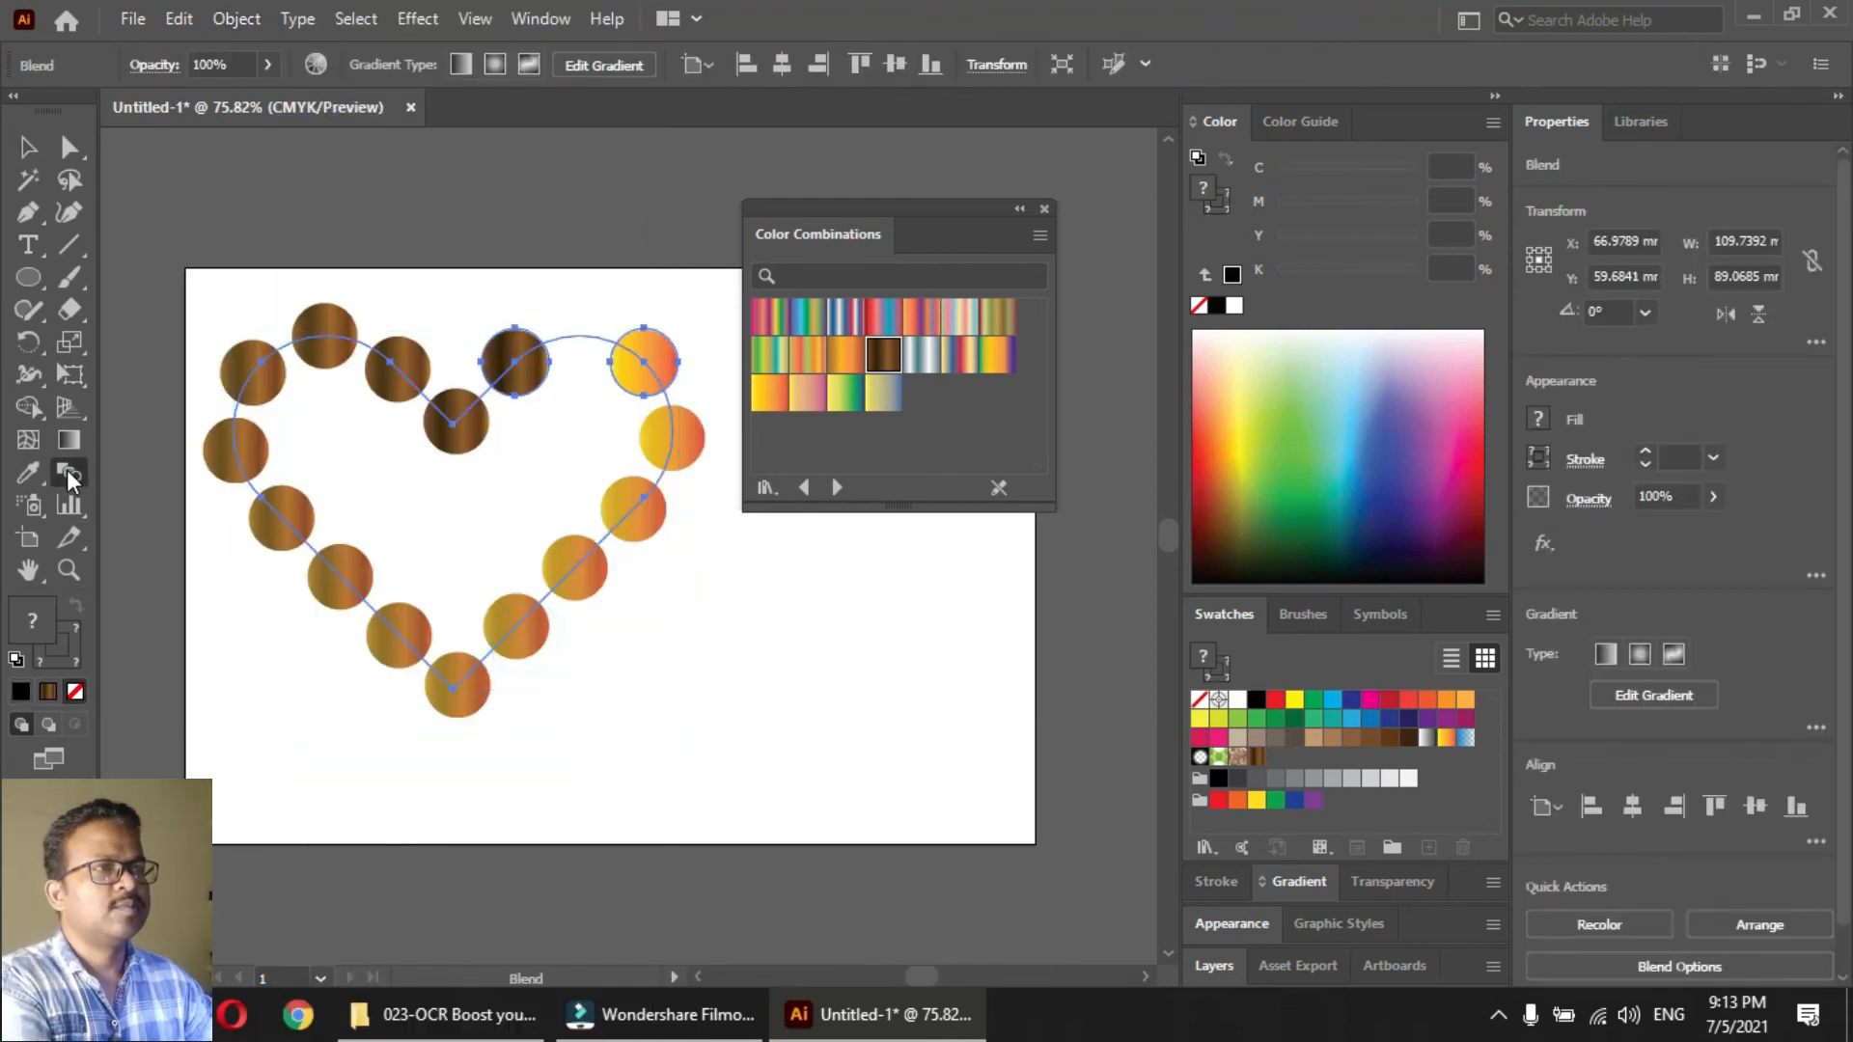
click(862, 284)
click(859, 328)
click(998, 405)
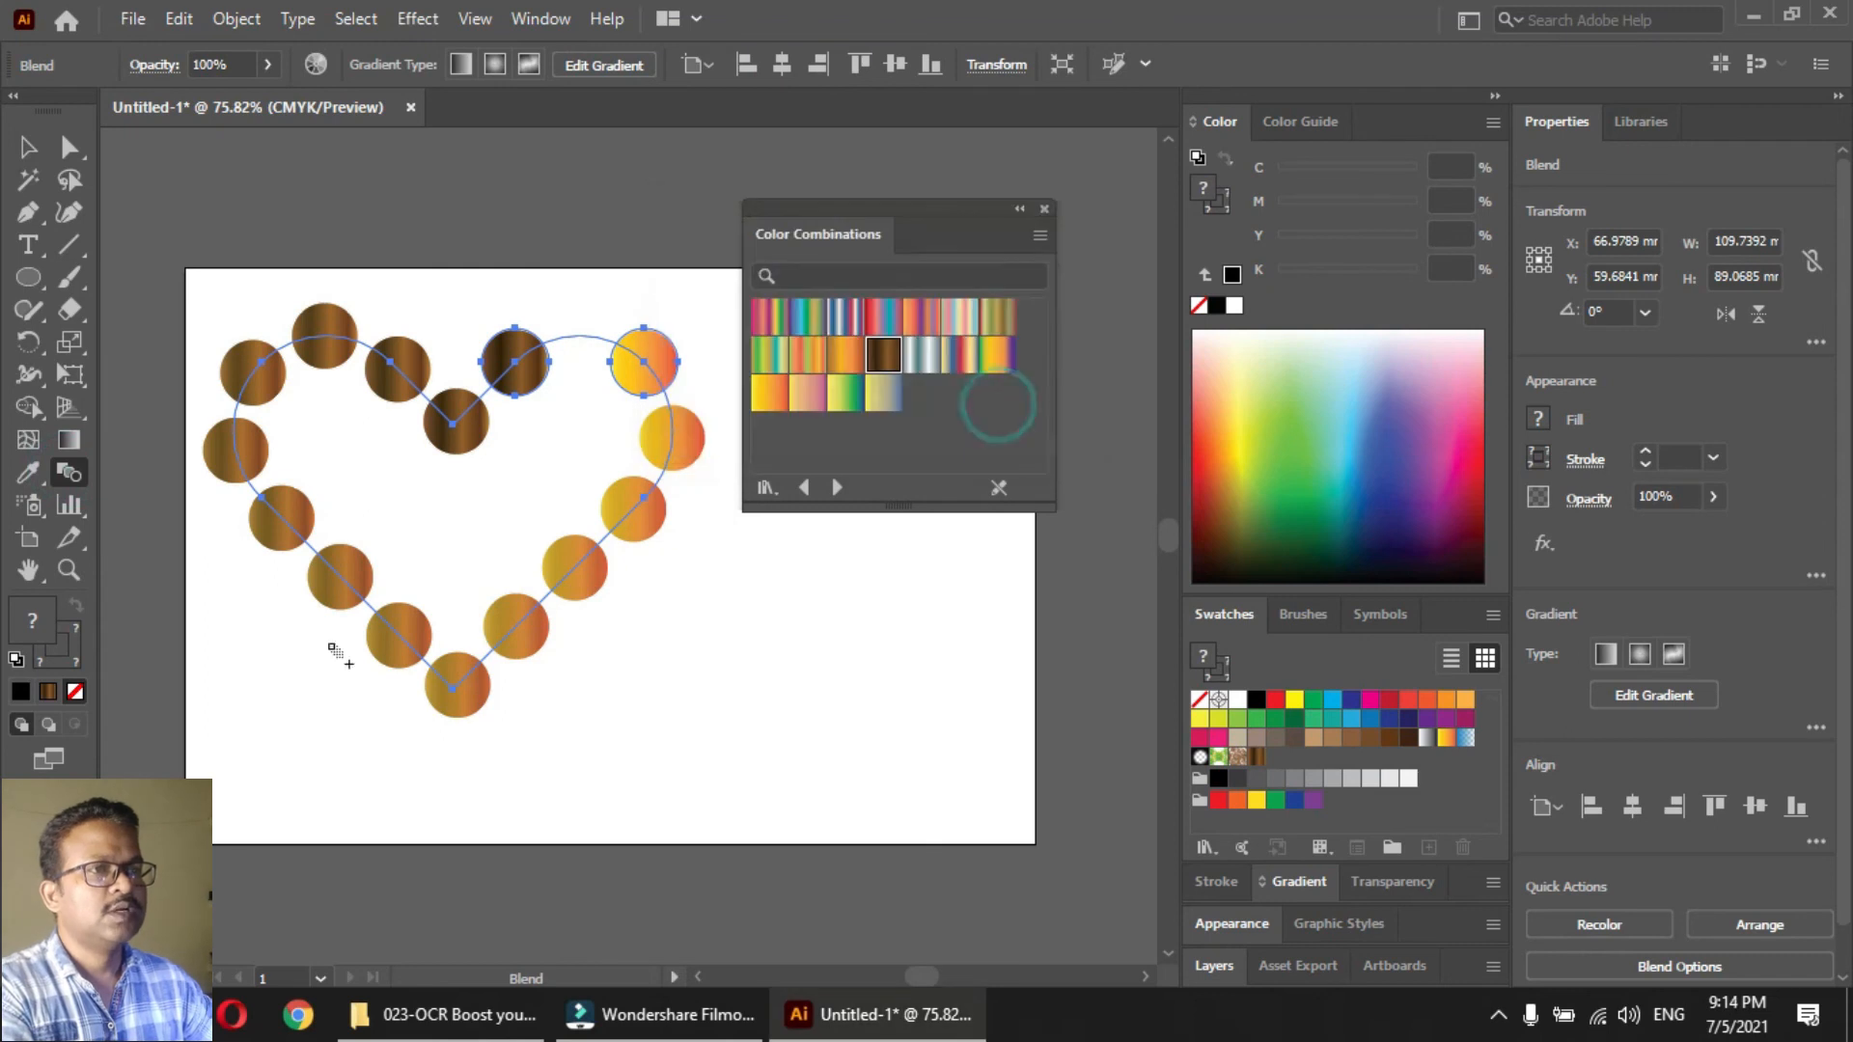
Set the heart blend's spacing to Specified Distance at 1.411 mm and fill it with the yellow-to-blue gradient
double_click(73, 473)
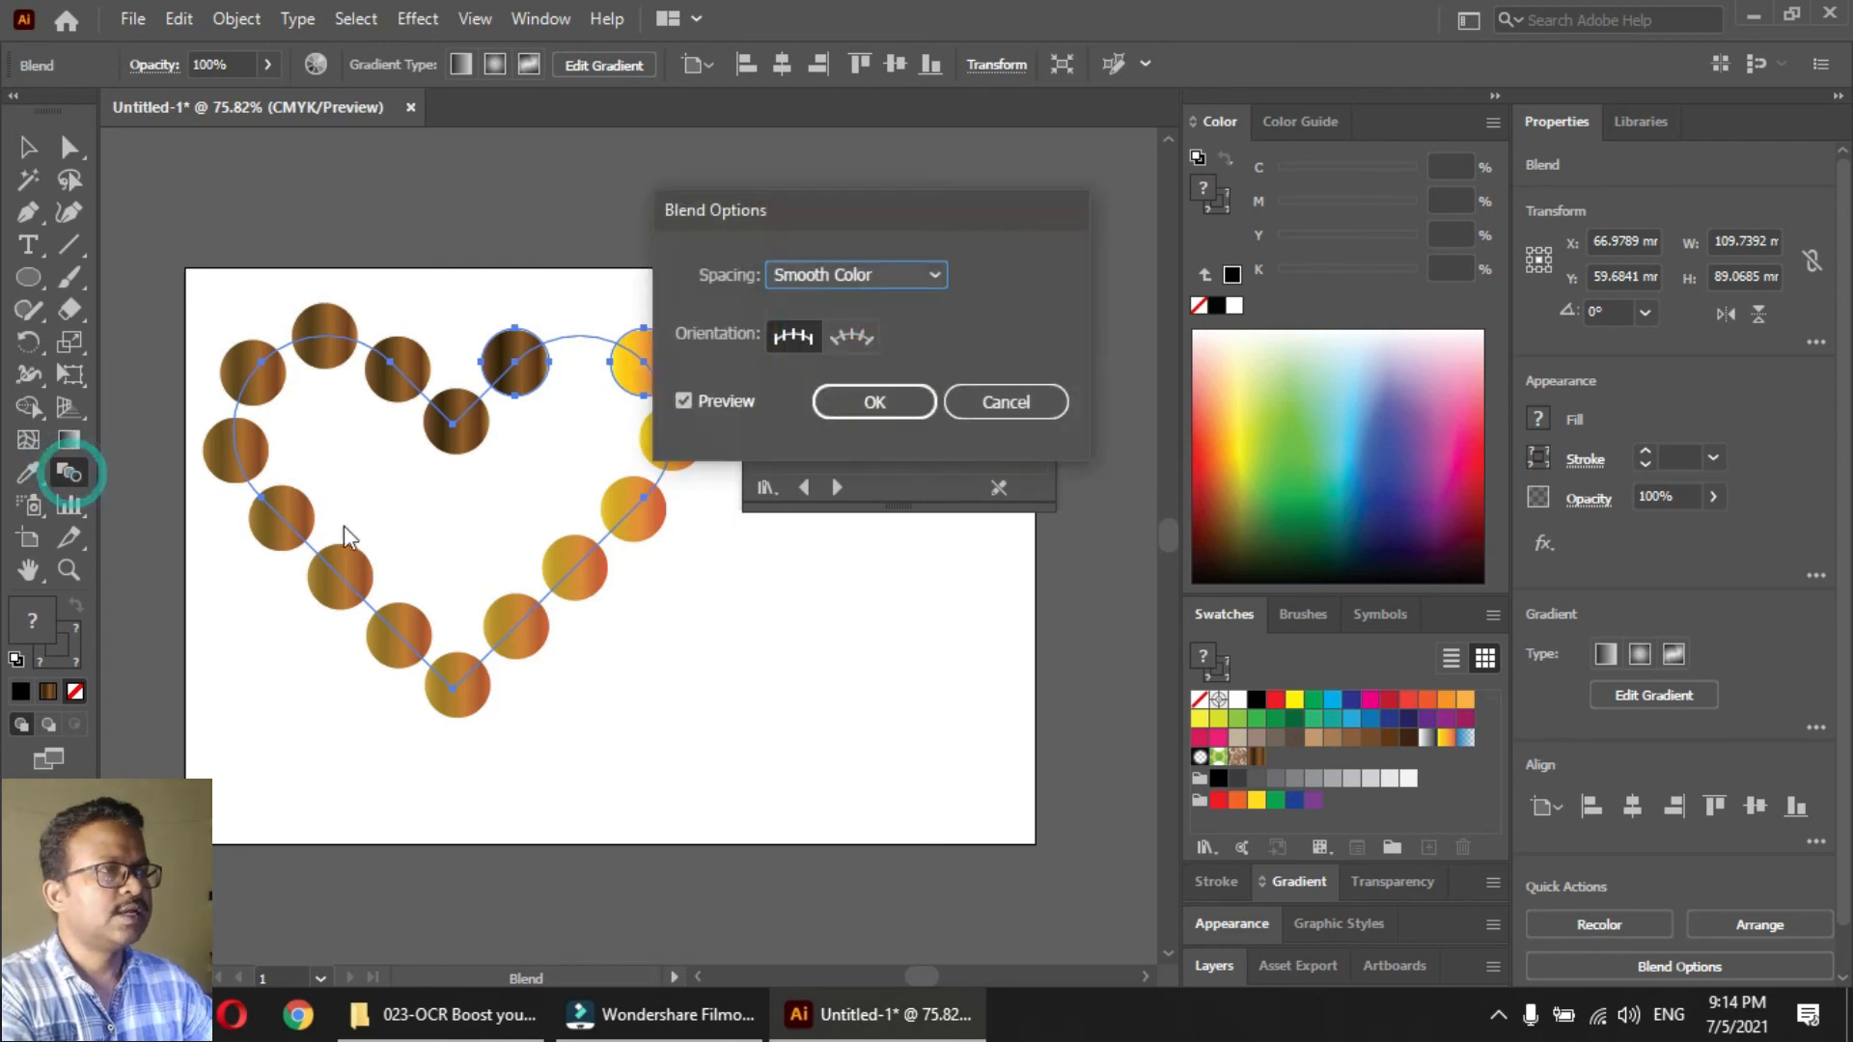
click(895, 274)
click(873, 359)
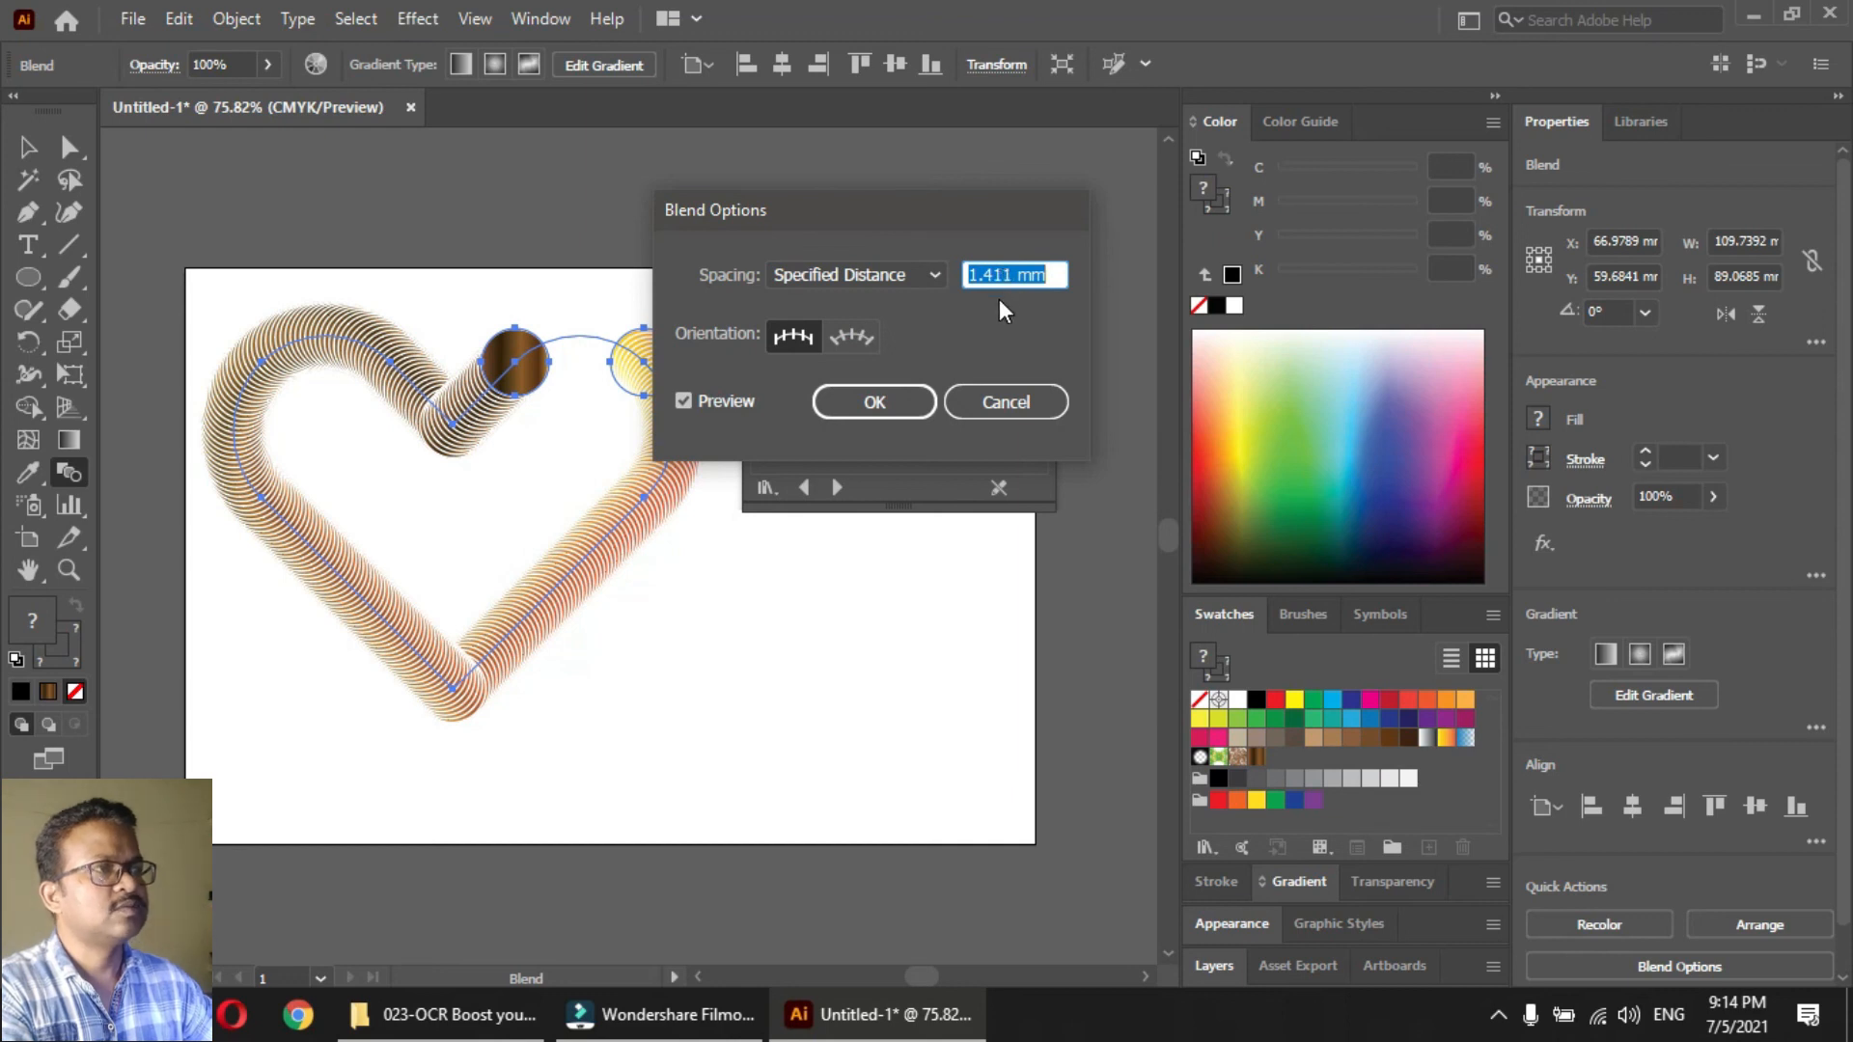
click(879, 401)
click(883, 392)
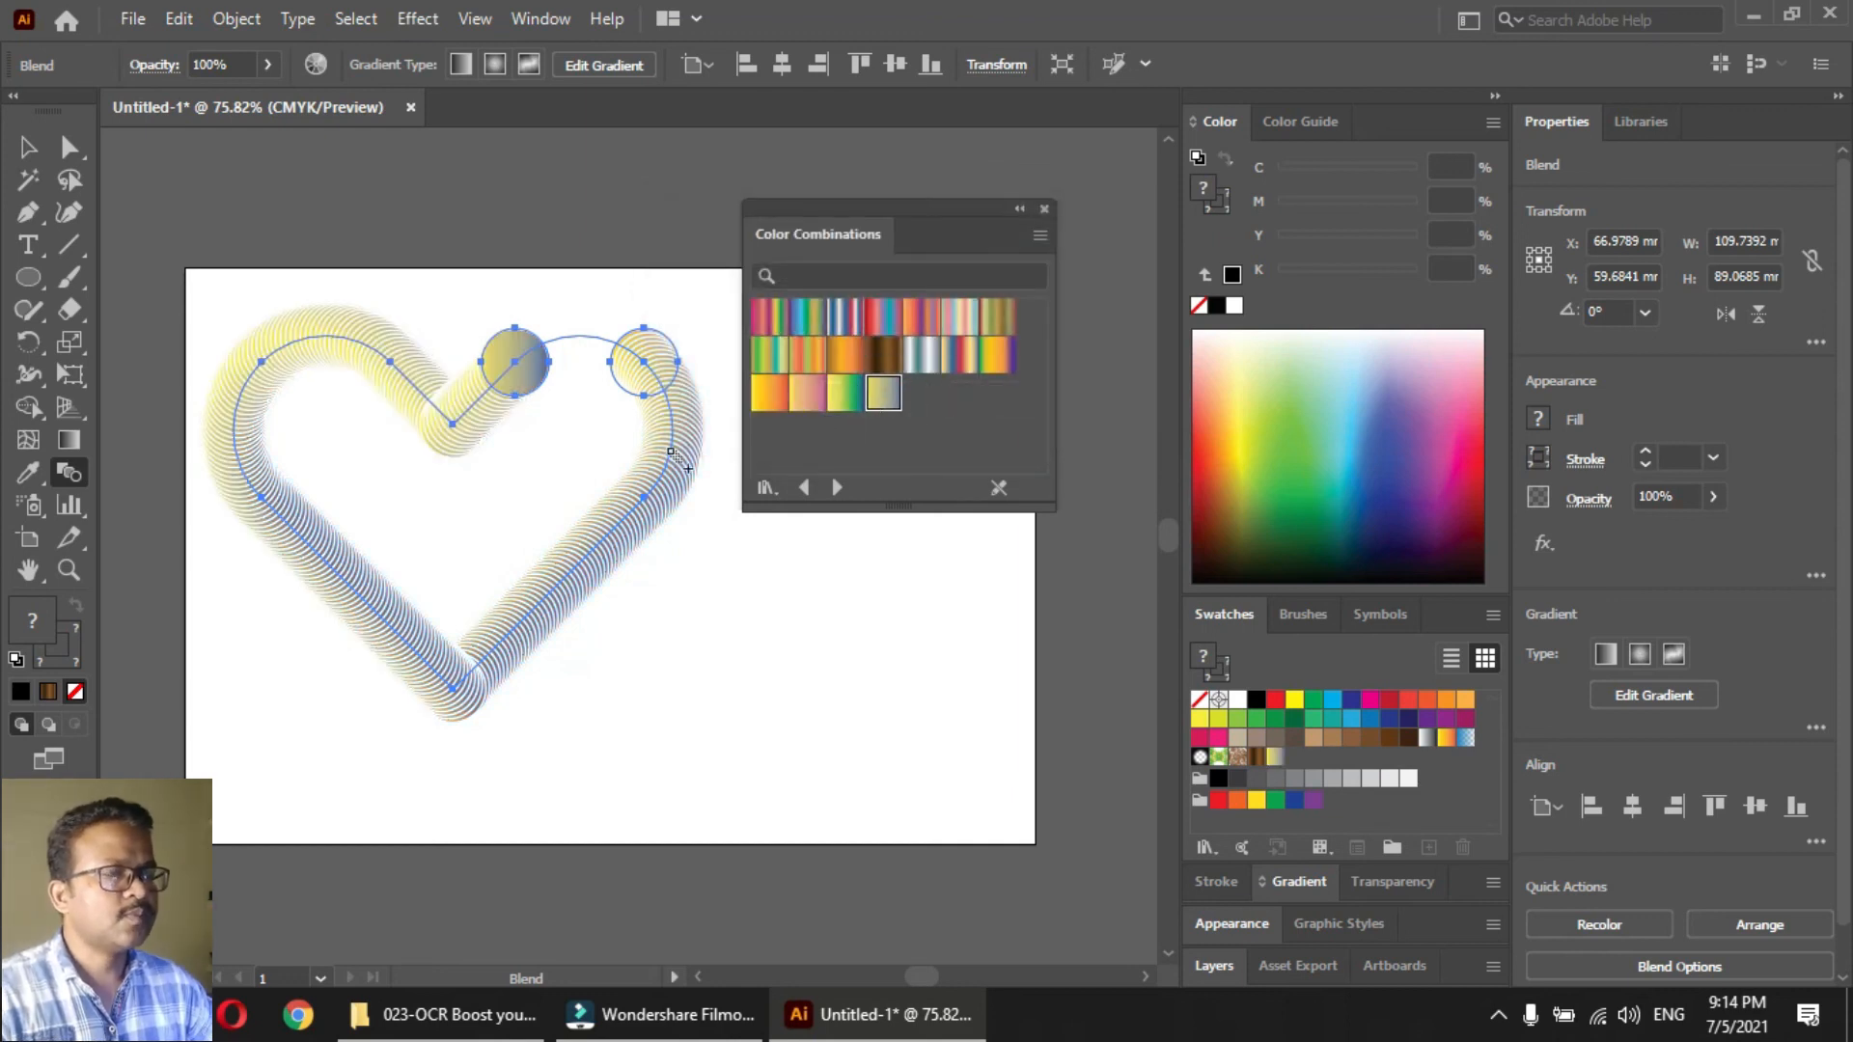
Move the heart blend slightly down and to the right, and remove its stroke
key(v)
click(496, 495)
drag(547, 596, 595, 637)
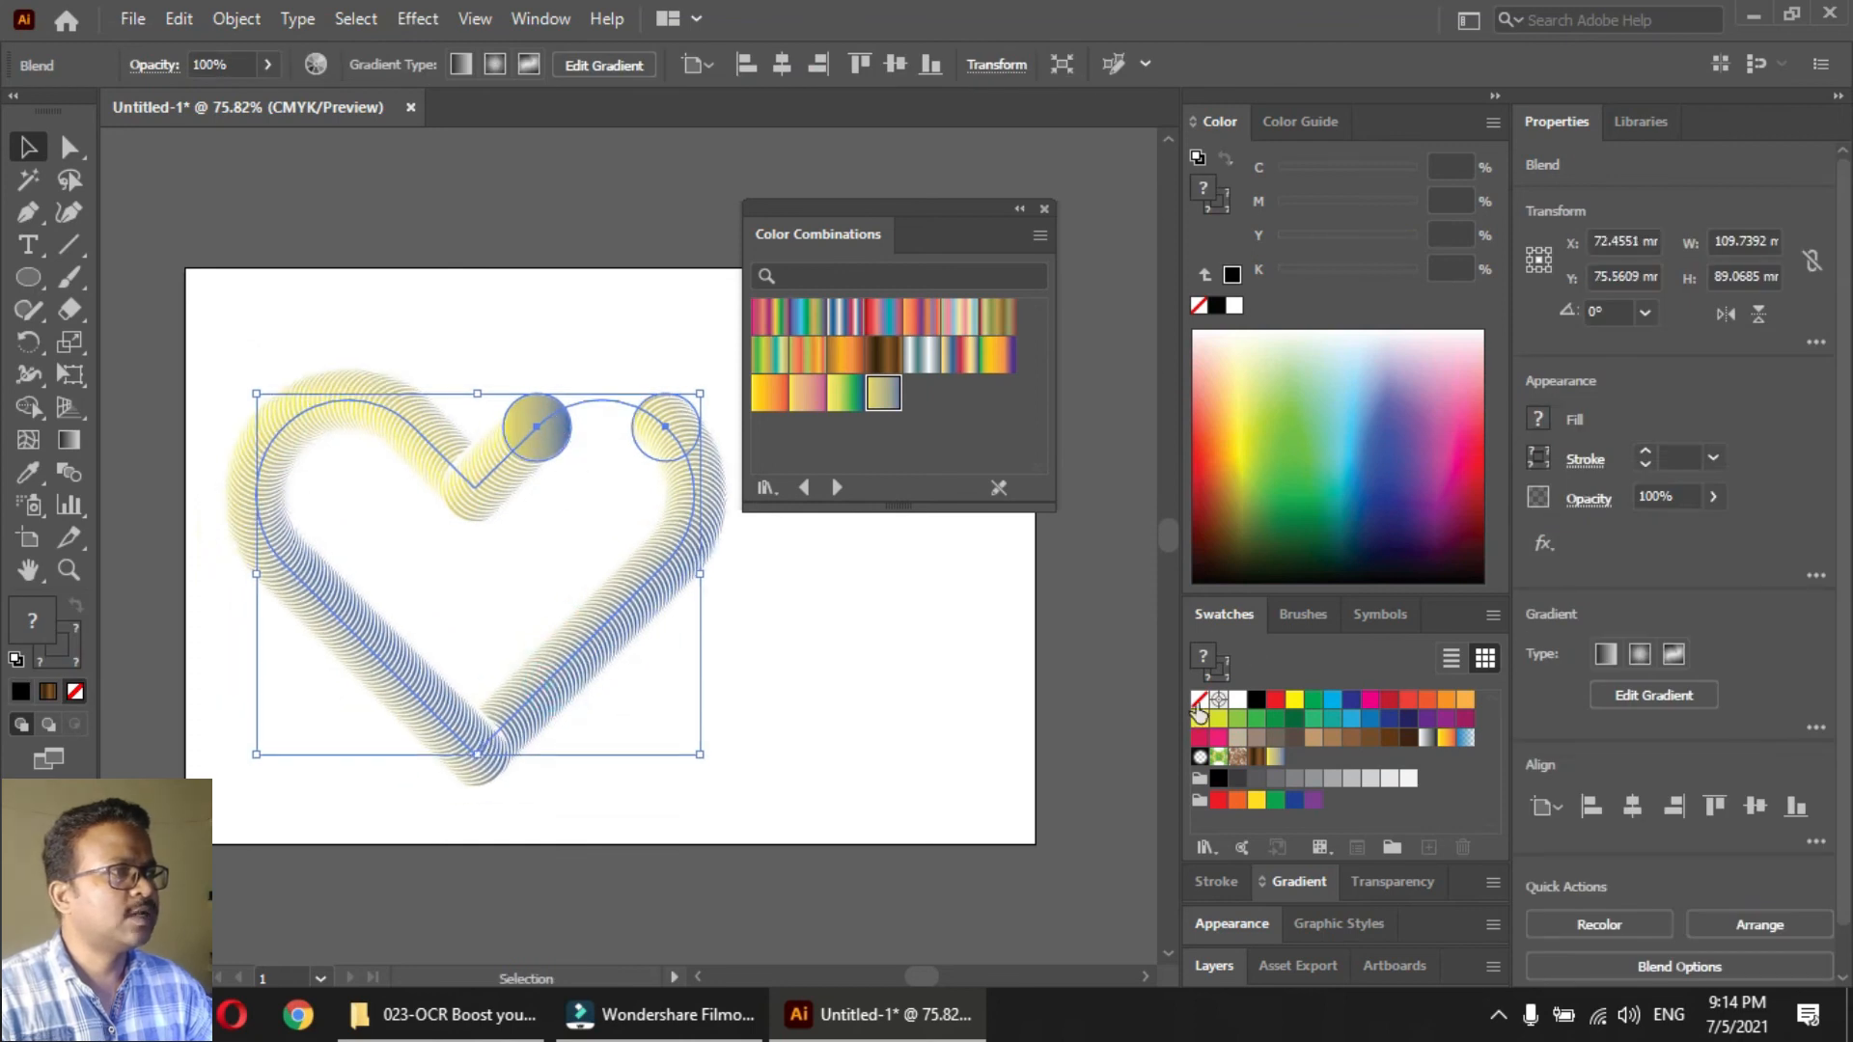
click(855, 666)
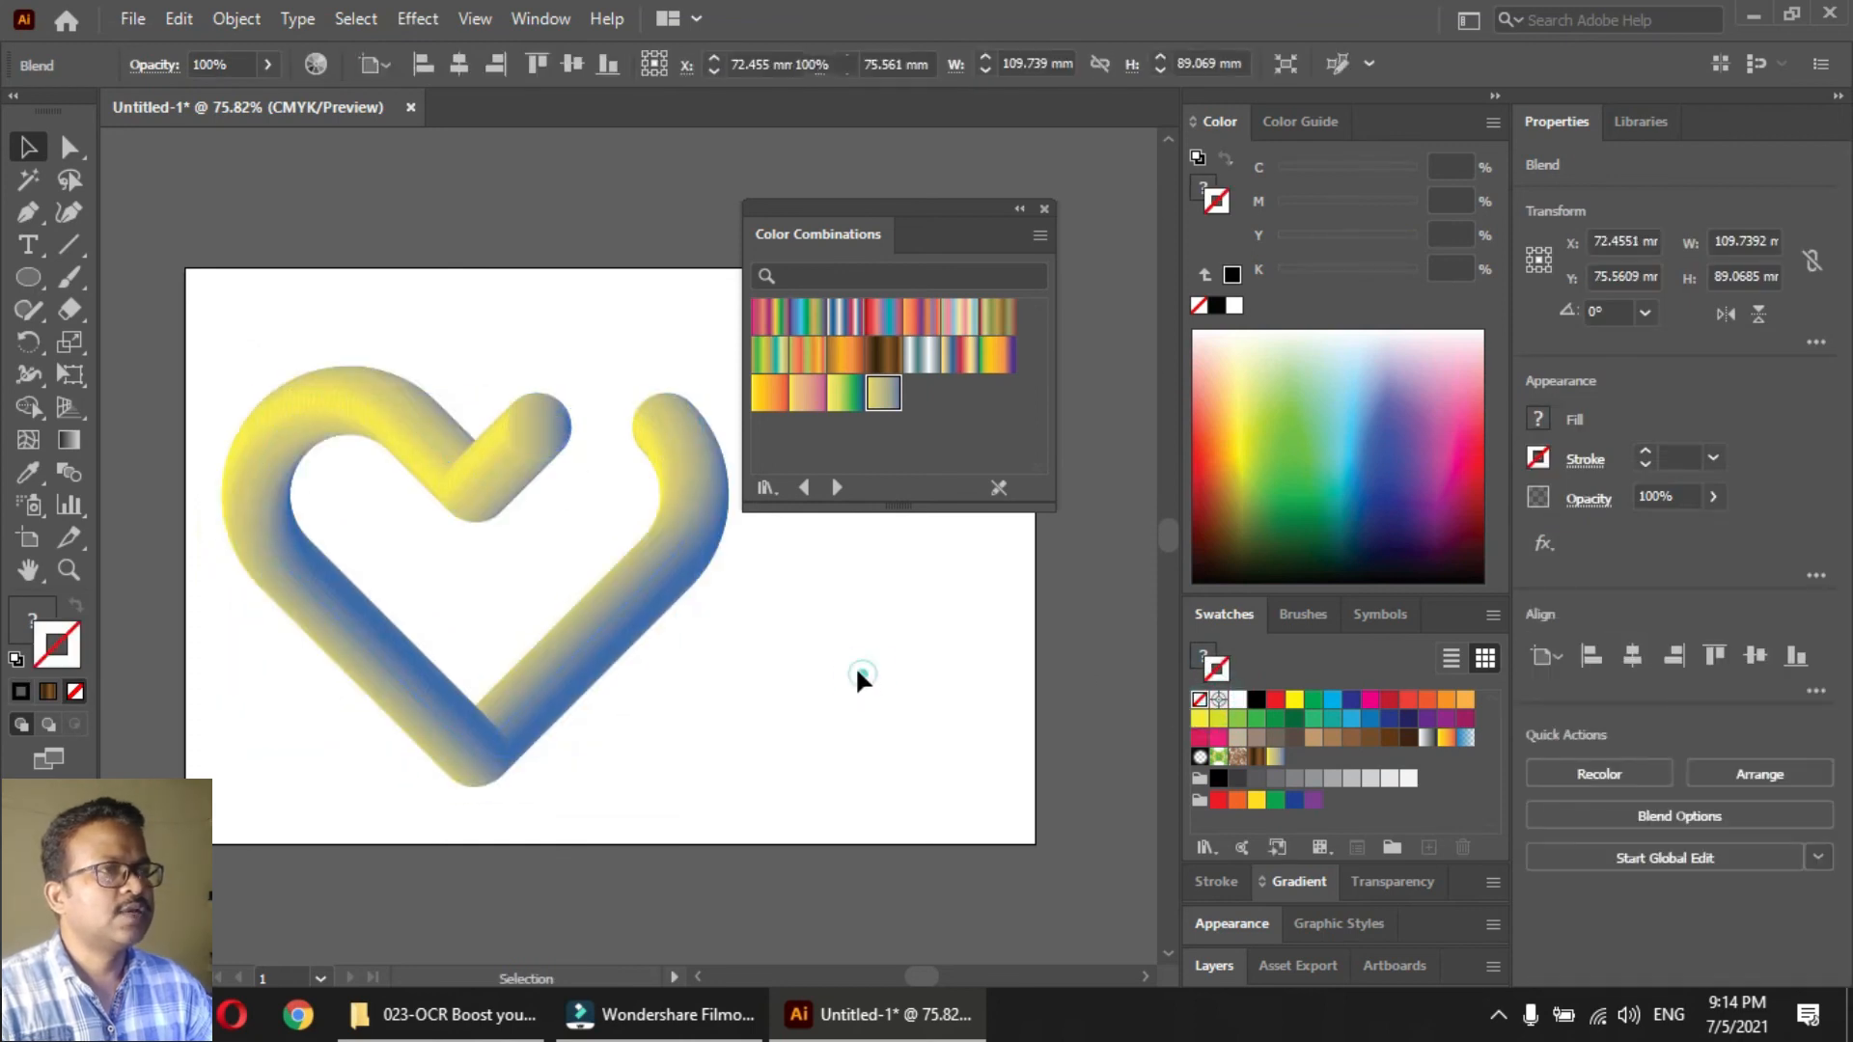
Add an anchor point to the blend spine beside the left end circle's centre to close the heart's gap
key(Tab)
key(z)
click(453, 313)
click(974, 371)
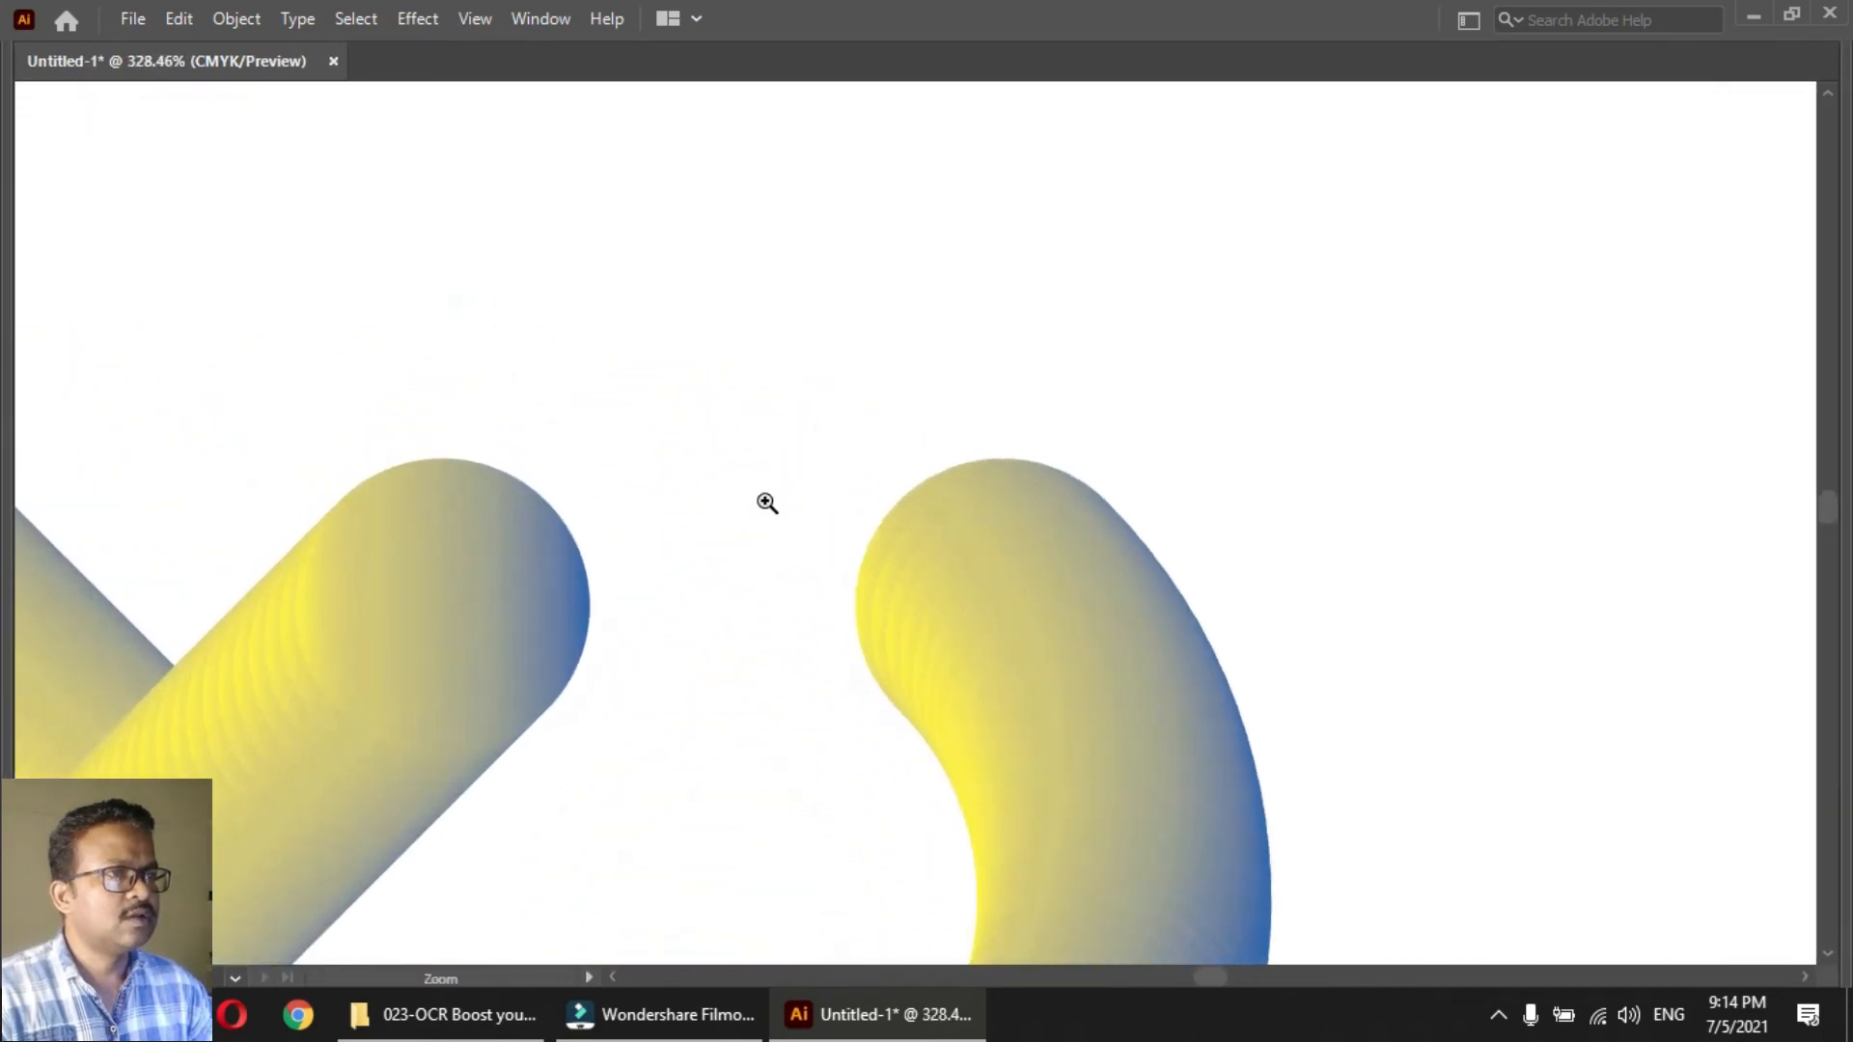
key(v)
click(509, 618)
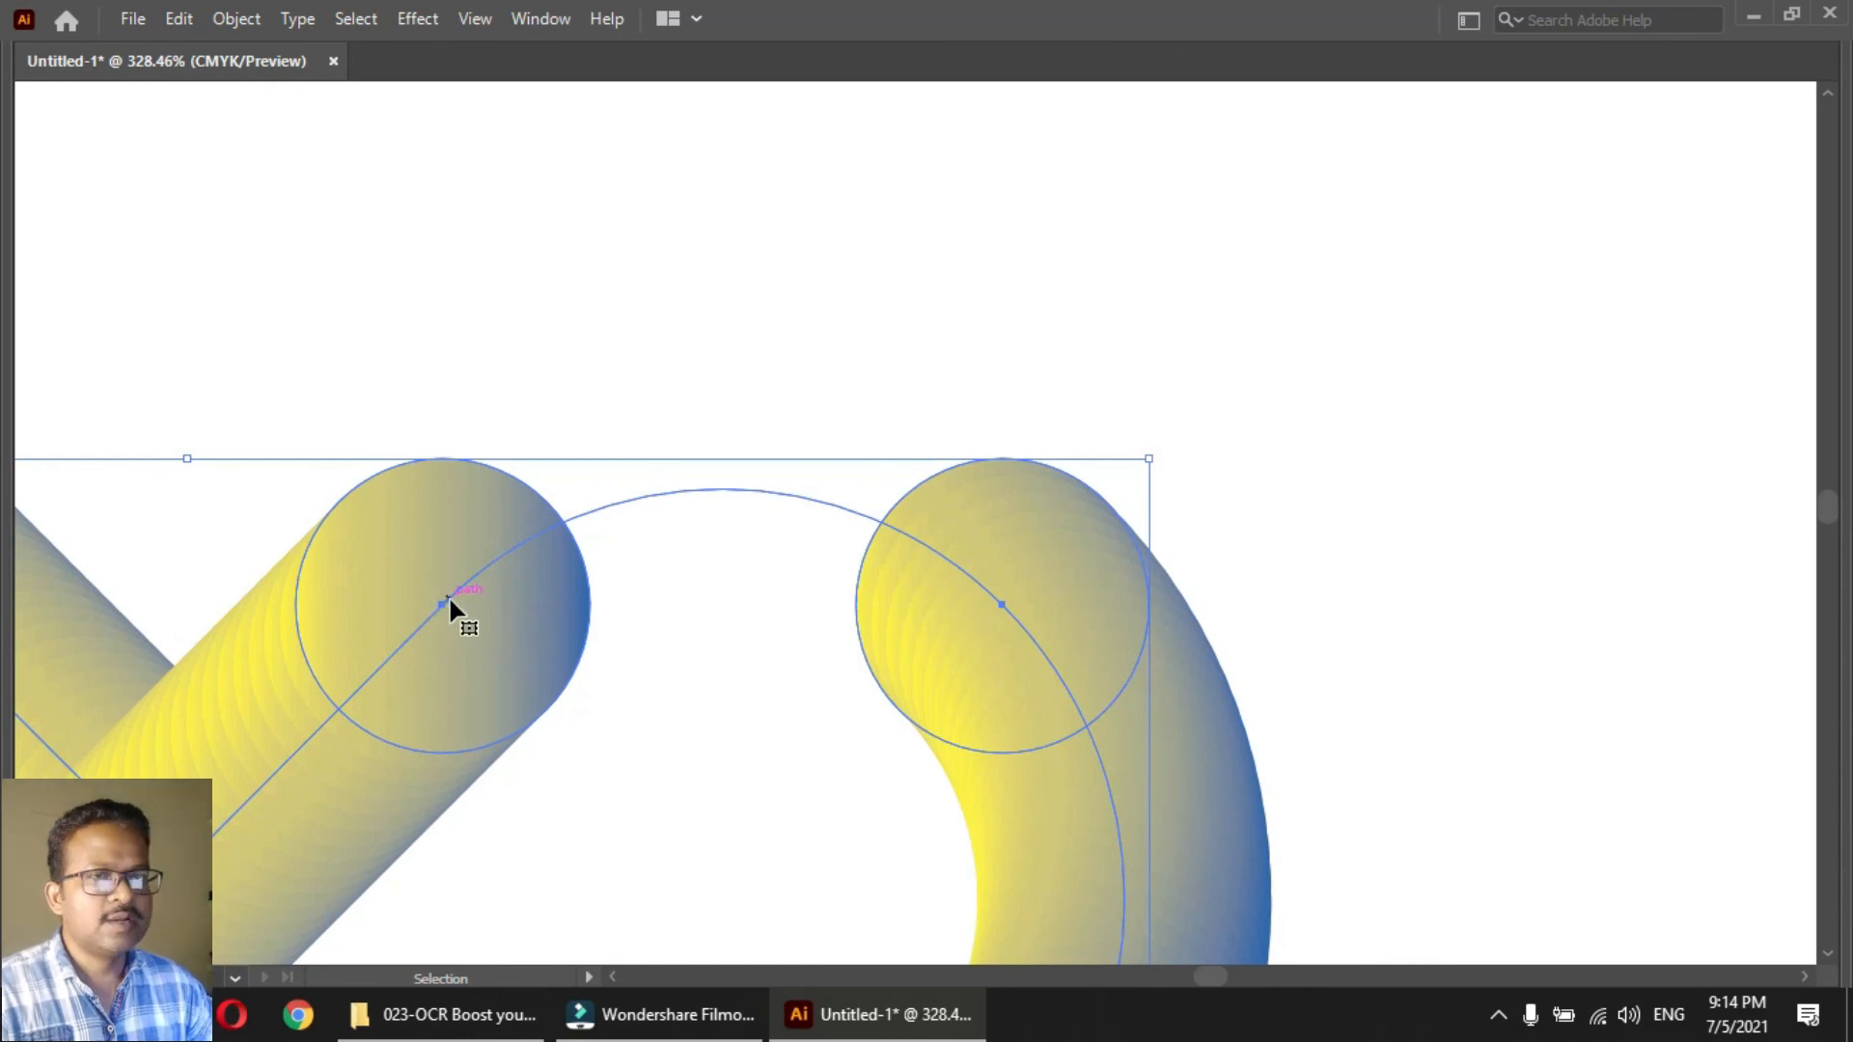
key(p)
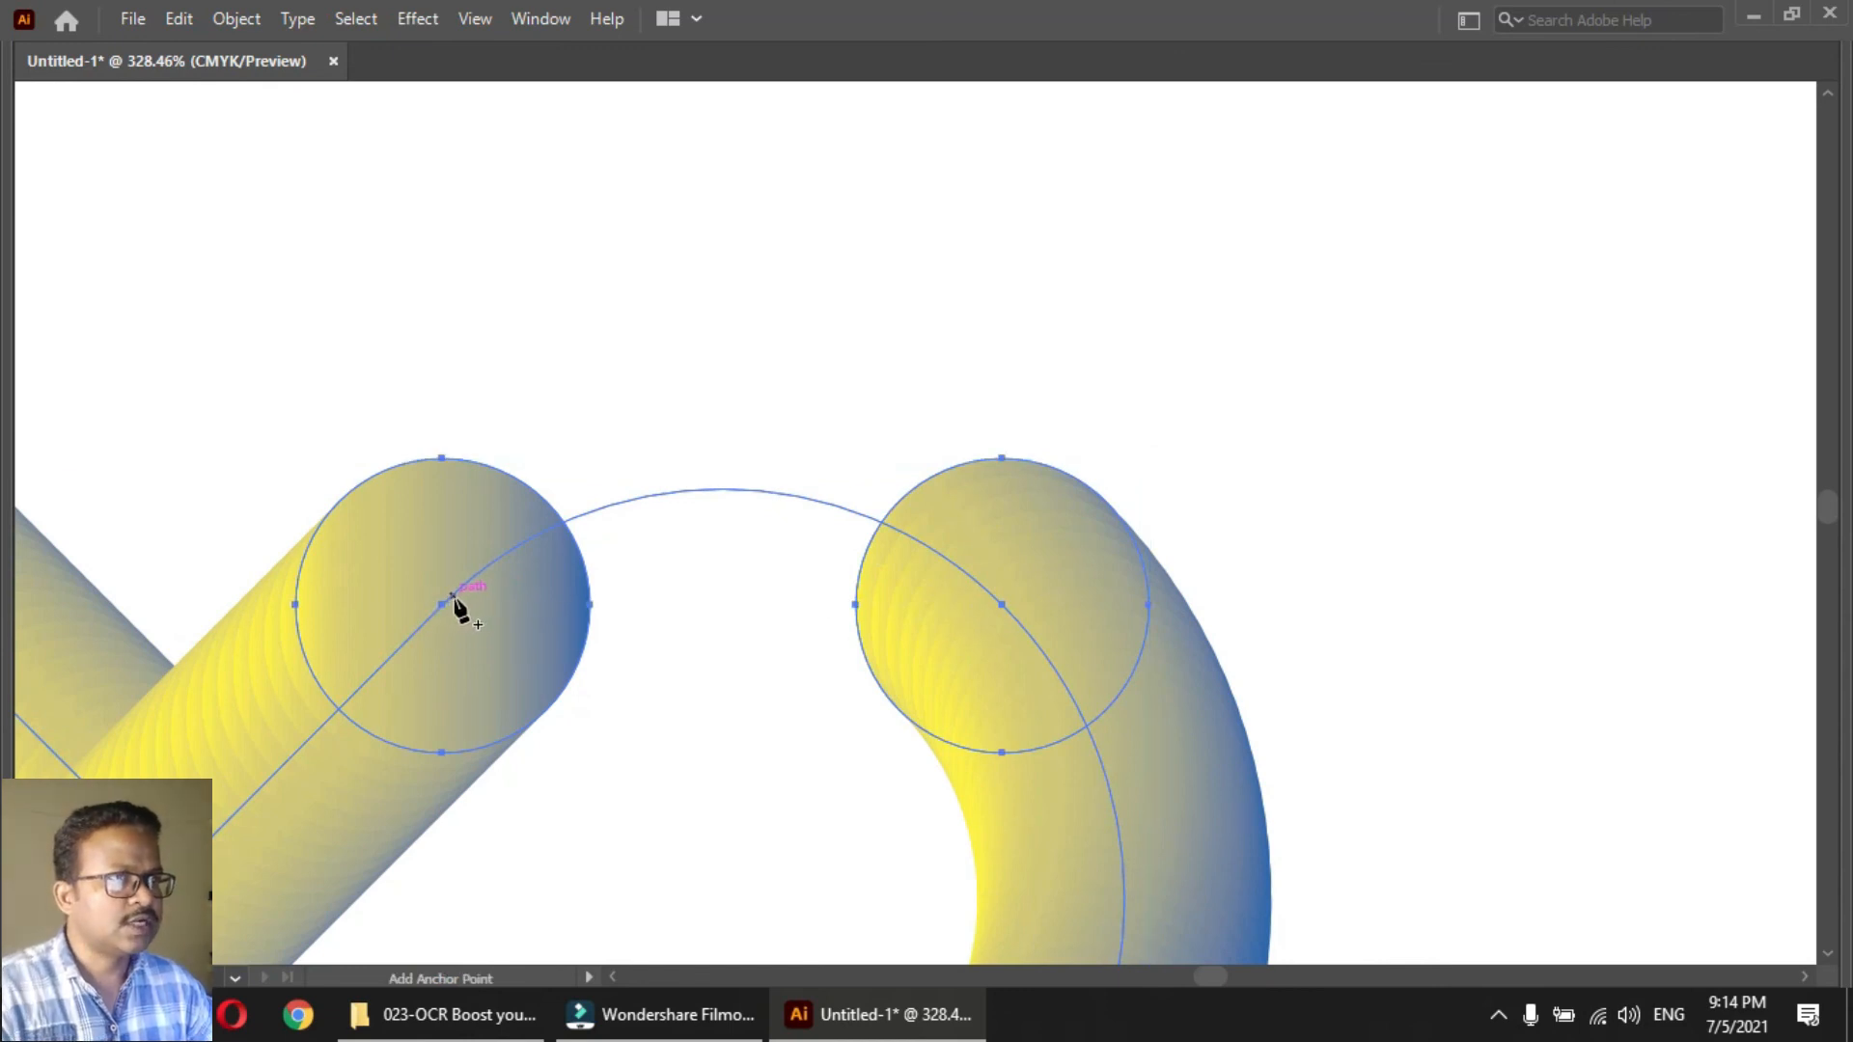
click(449, 598)
key(v)
click(227, 345)
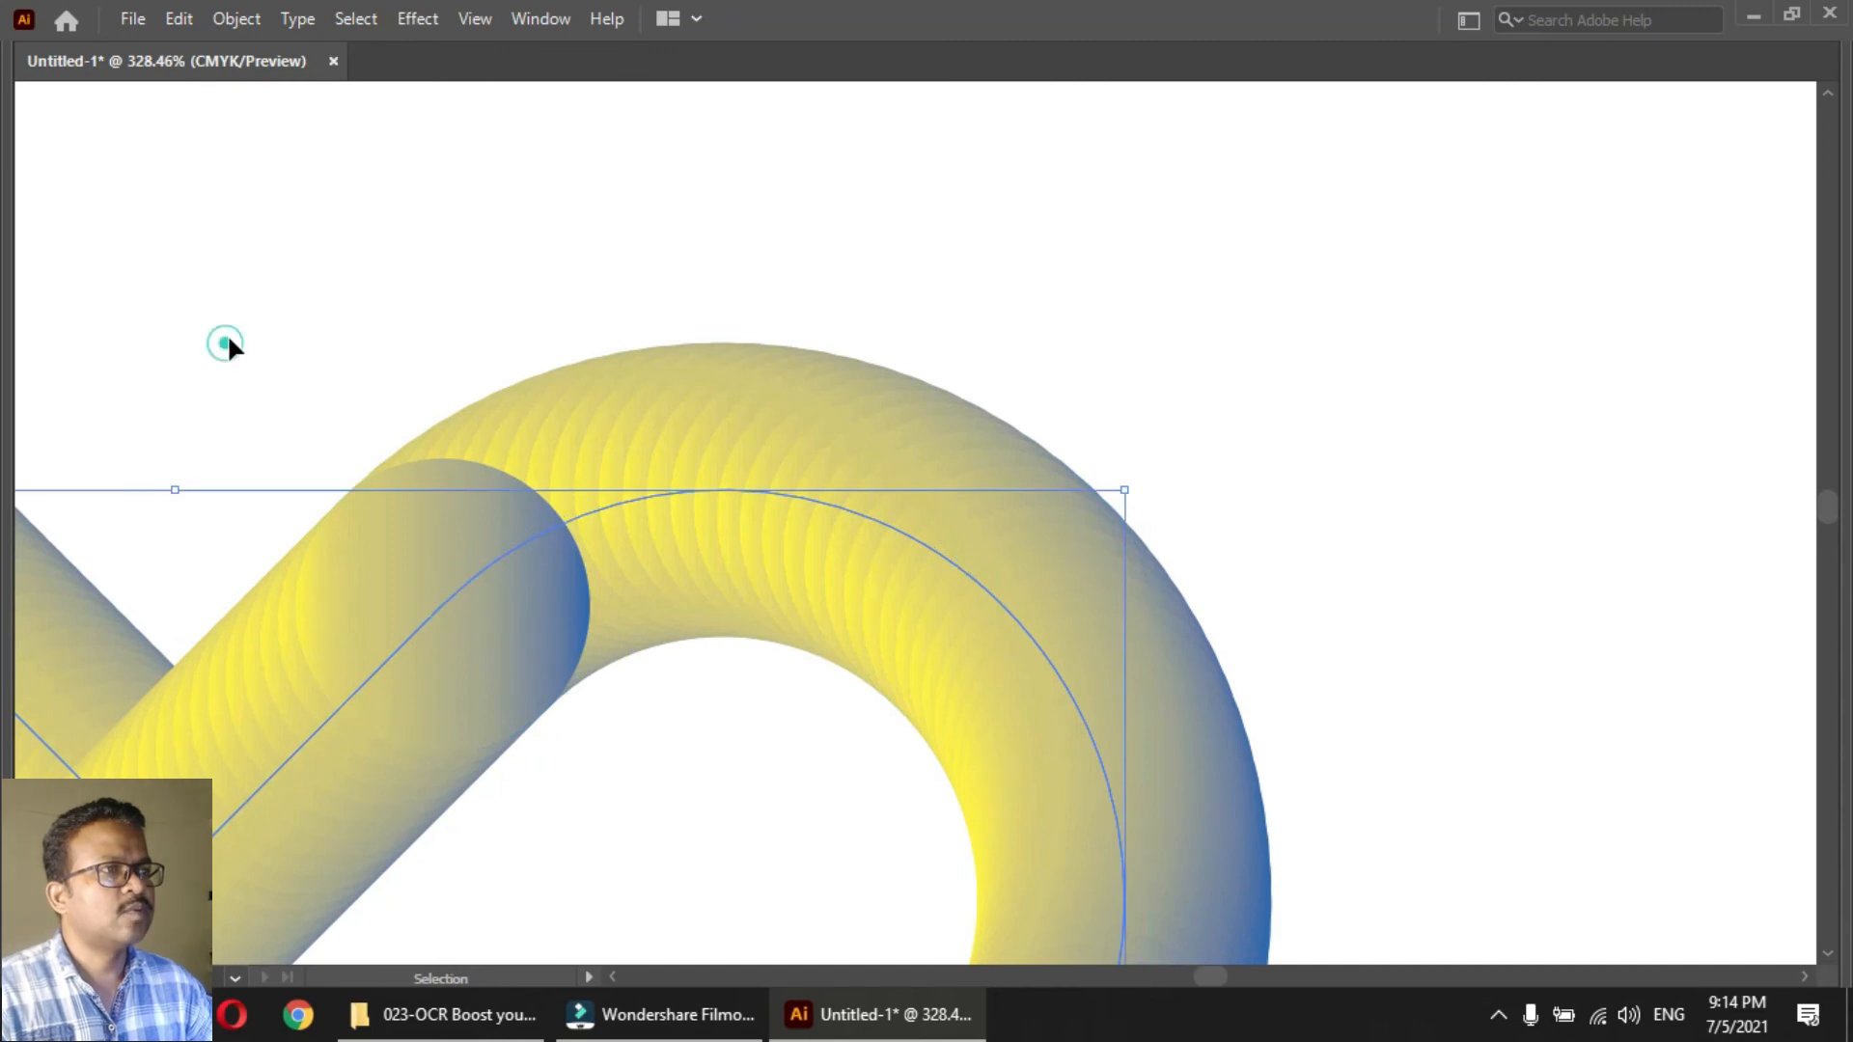
click(542, 546)
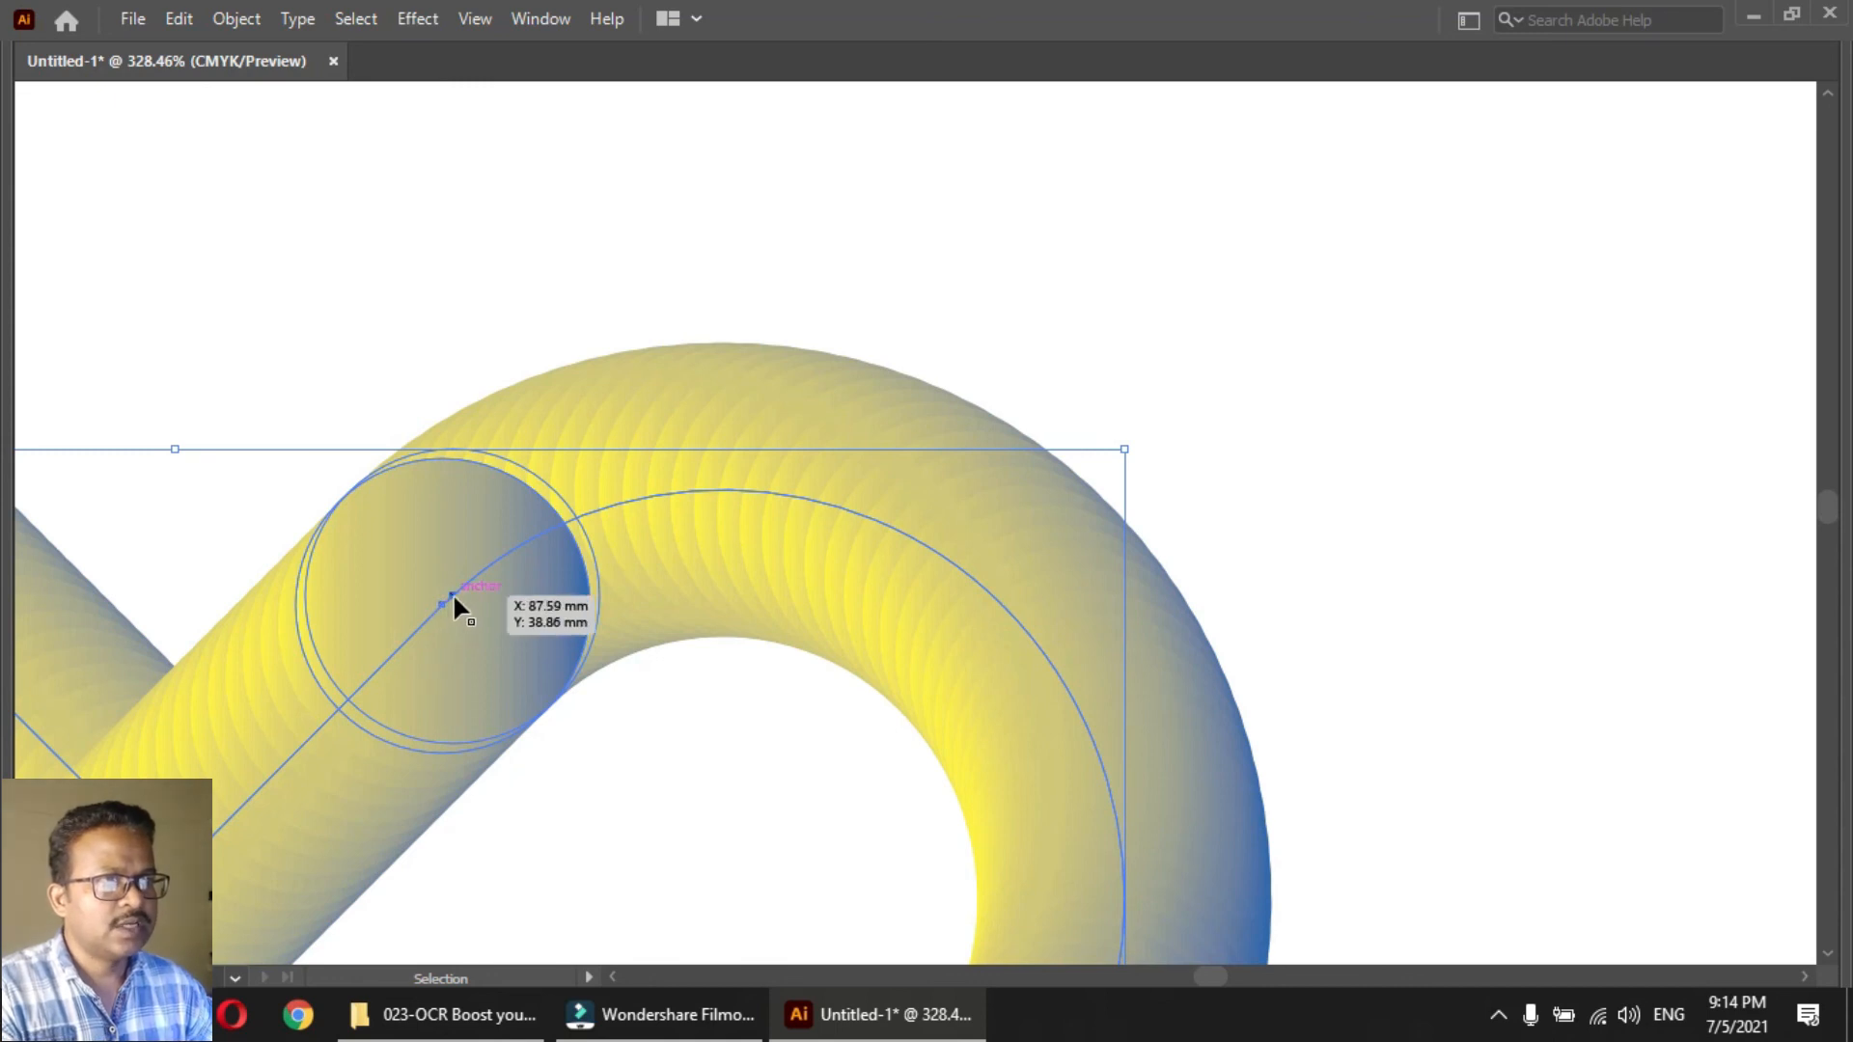
key(a)
Apply a Roughen effect to the heart blend with 25% relative size, detail of about 70 per inch and corner points
key(ctrl+0)
key(space)
drag(719, 509, 532, 522)
key(v)
click(550, 471)
click(418, 18)
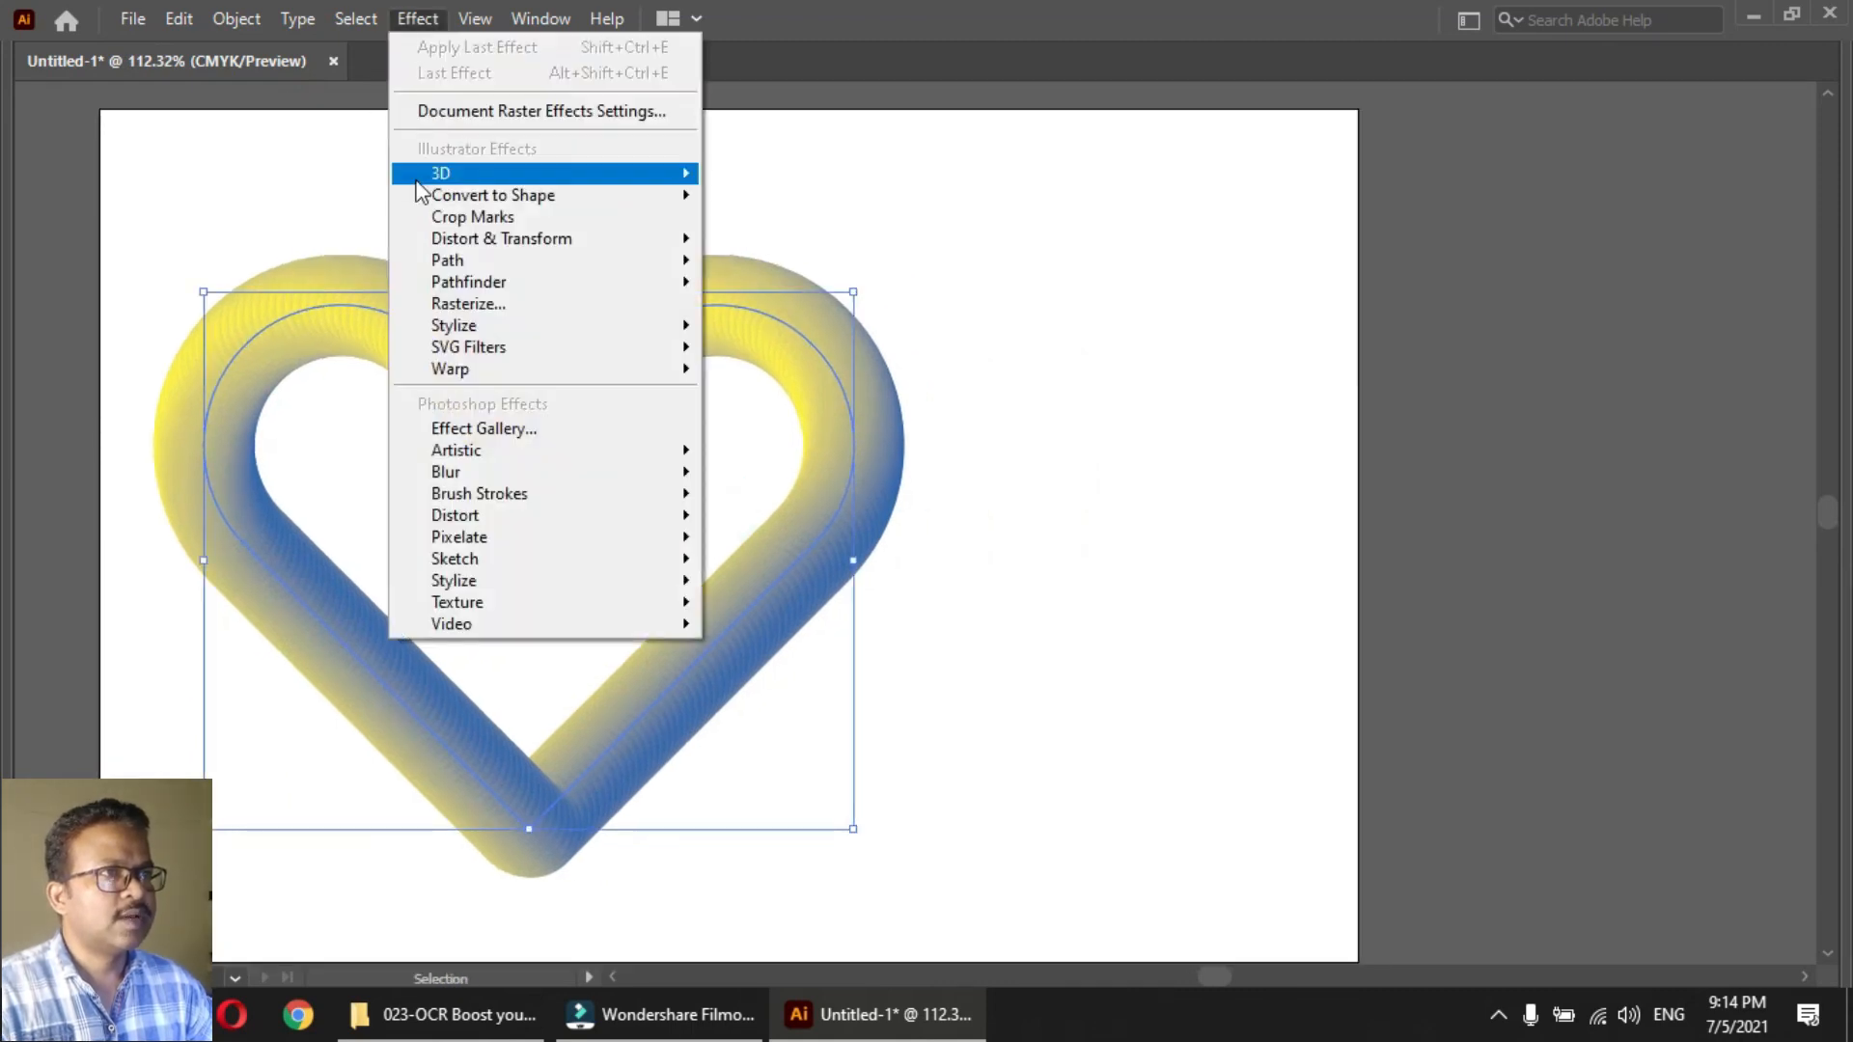
click(494, 240)
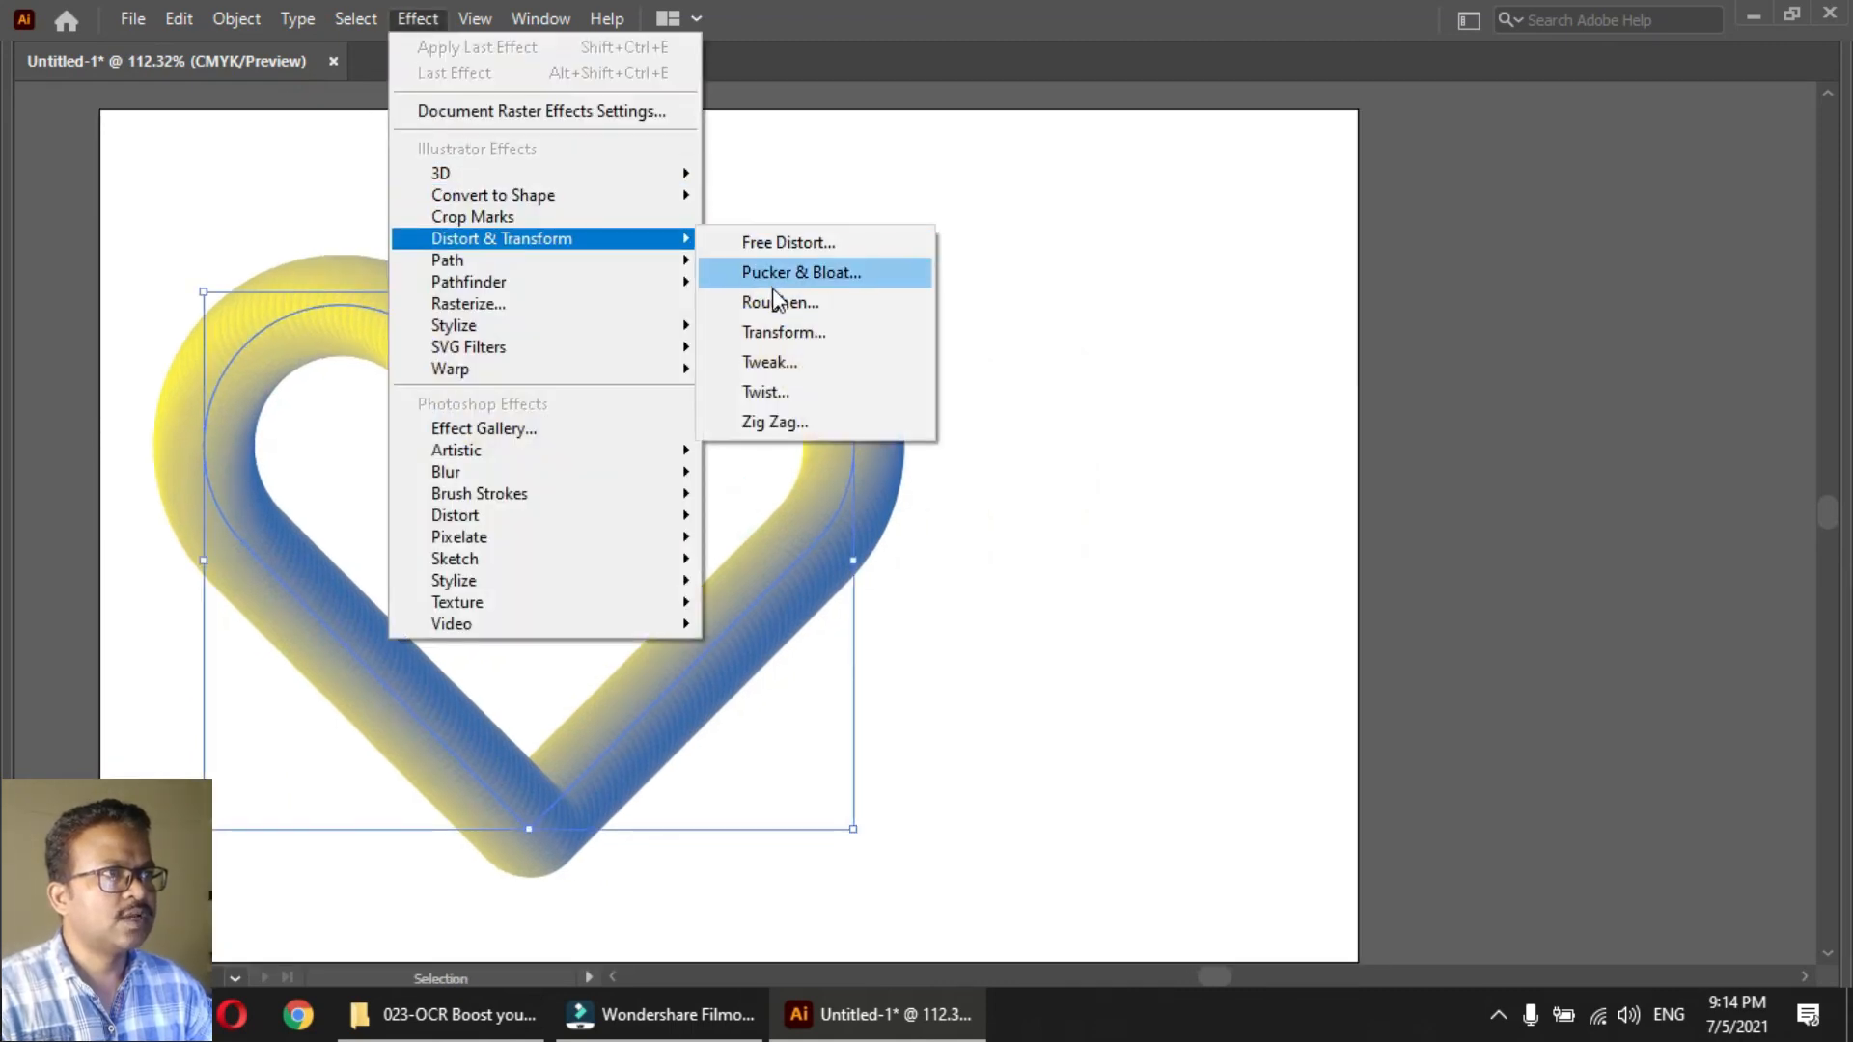
click(778, 302)
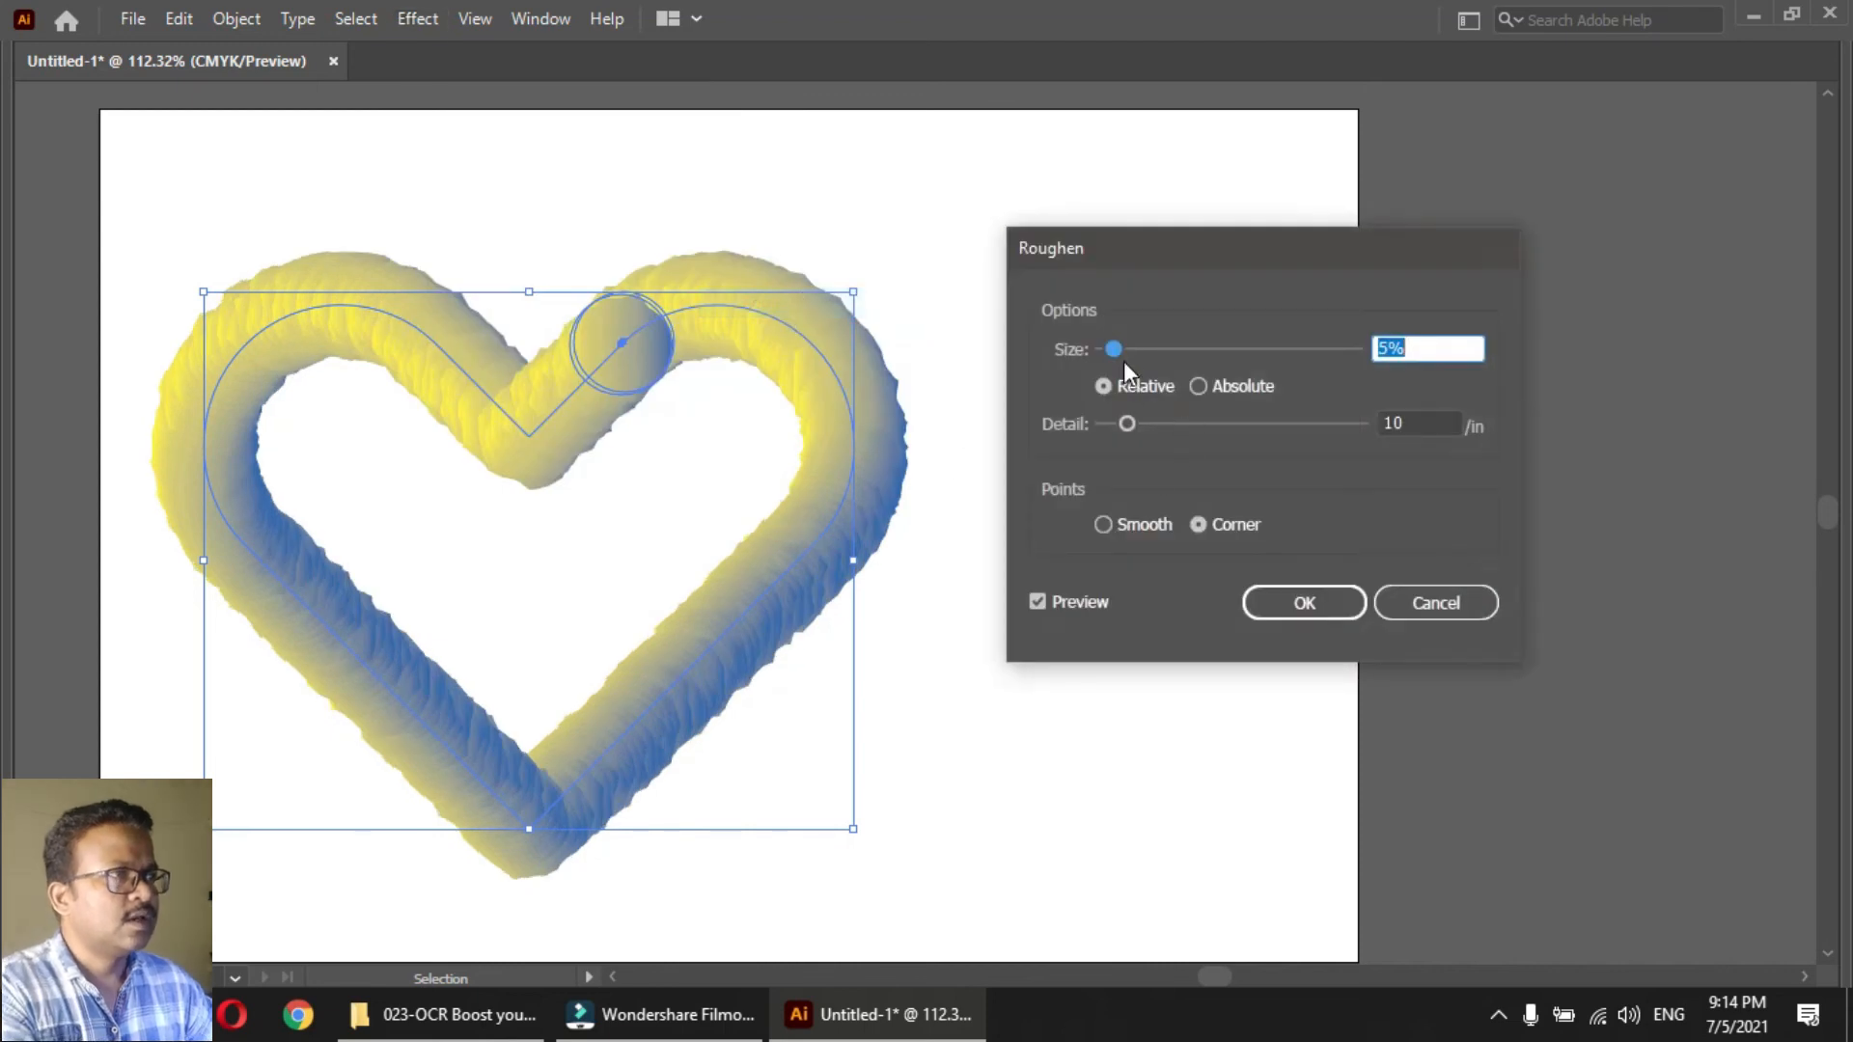
drag(1114, 349, 1139, 349)
drag(1129, 425, 1181, 426)
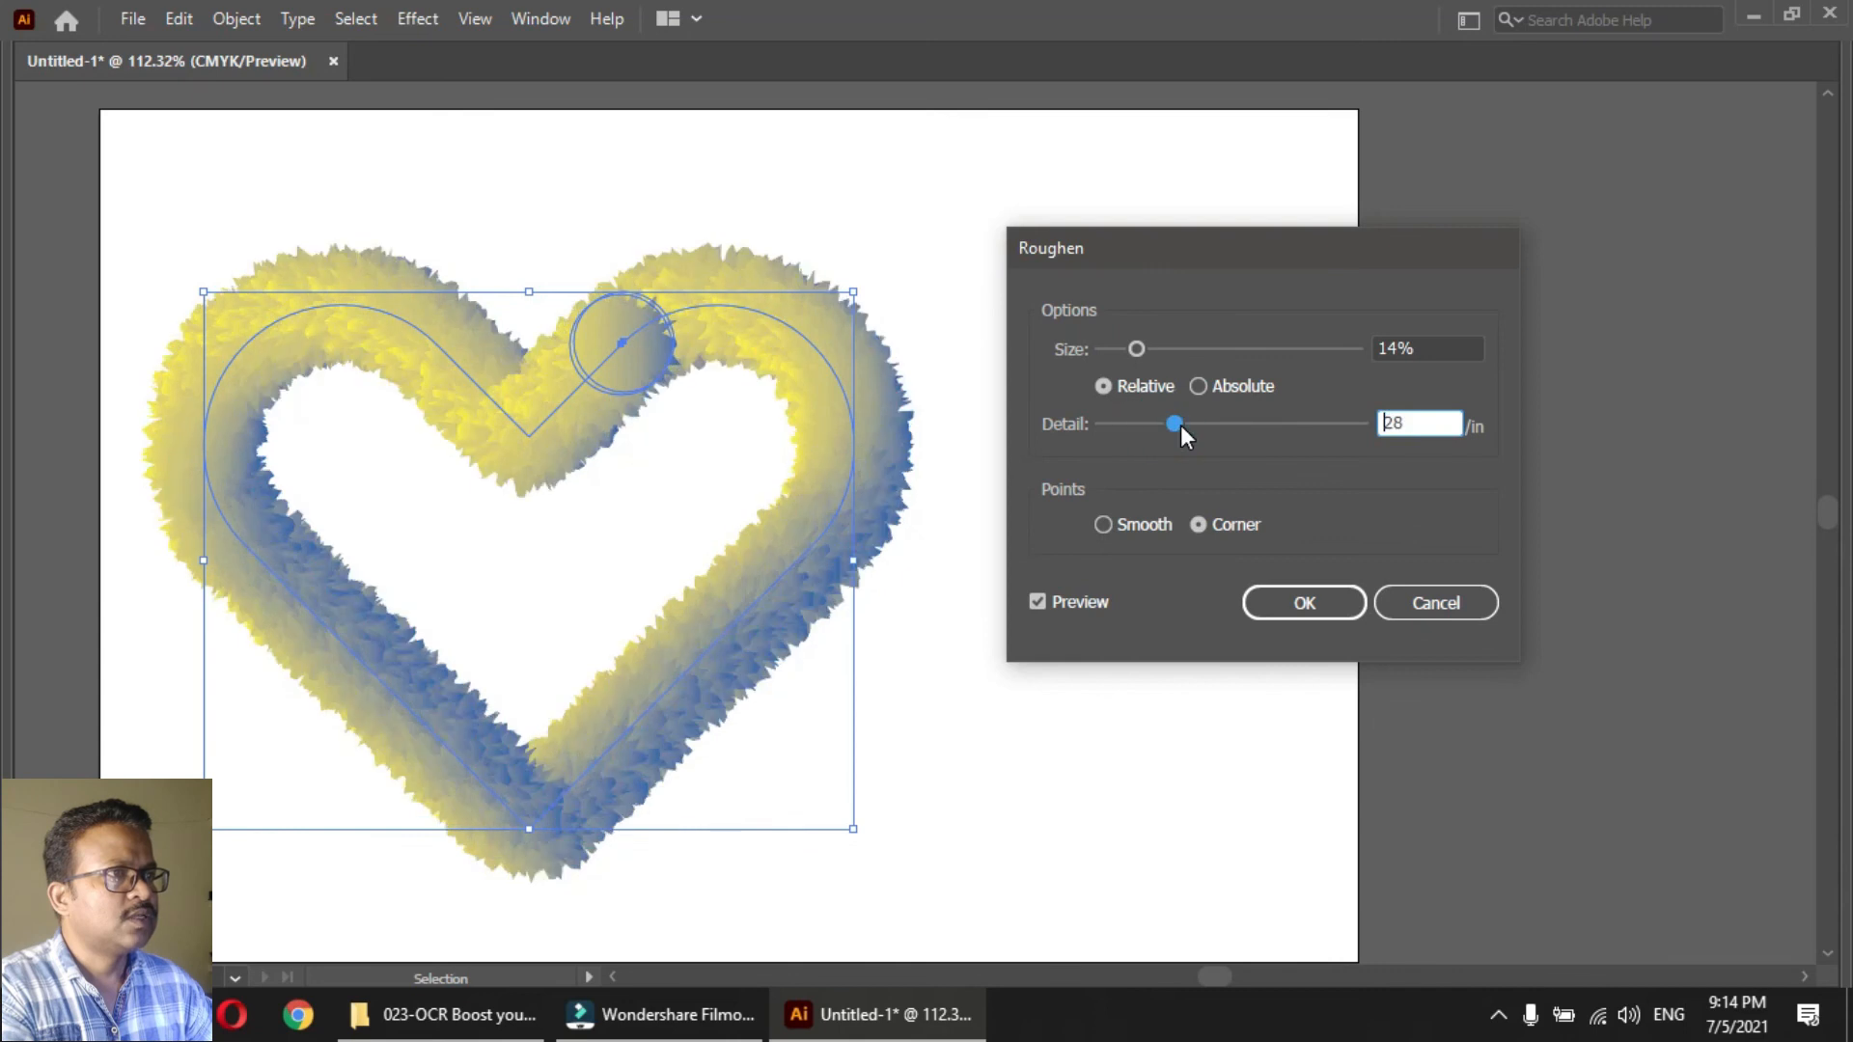
drag(1138, 350, 1165, 348)
drag(1176, 424, 1276, 425)
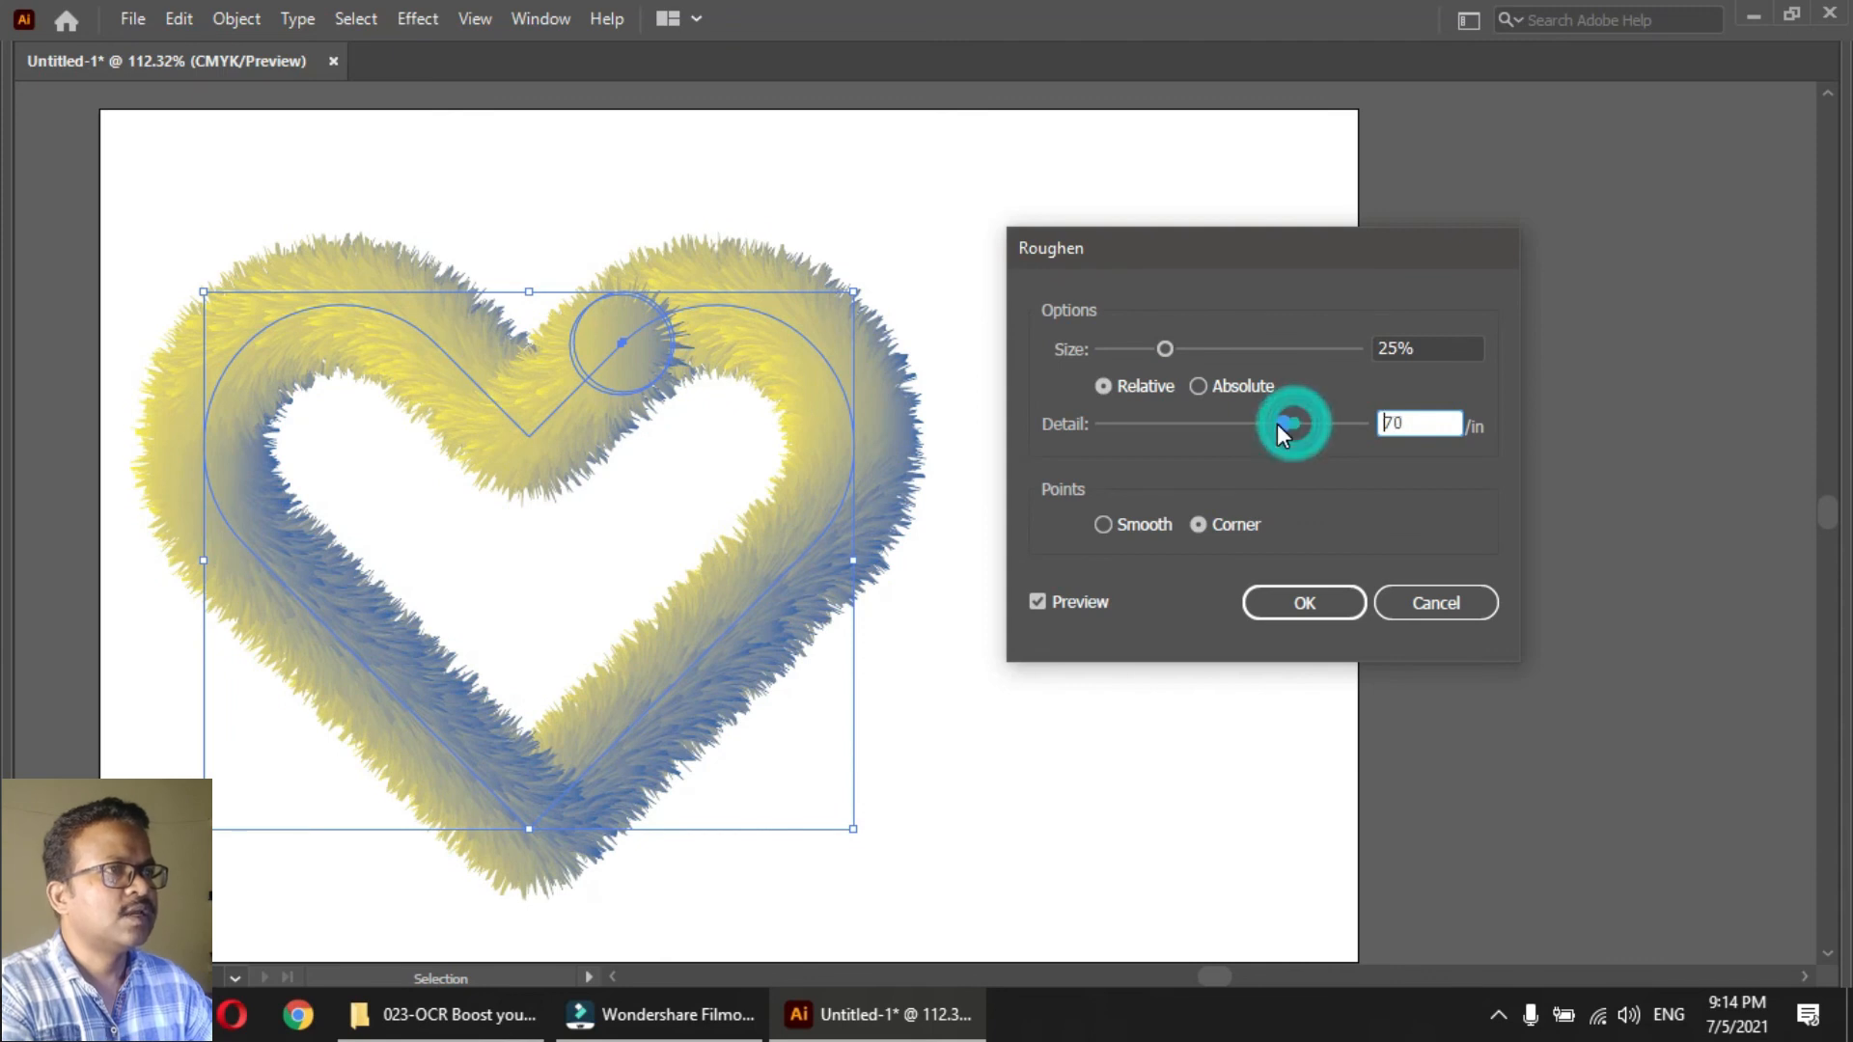
click(1341, 614)
Select only the blend's end circle at the heart's upper notch and try violet-to-red and other Color Harmonies gradients as its fill
click(1167, 519)
click(877, 529)
key(Tab)
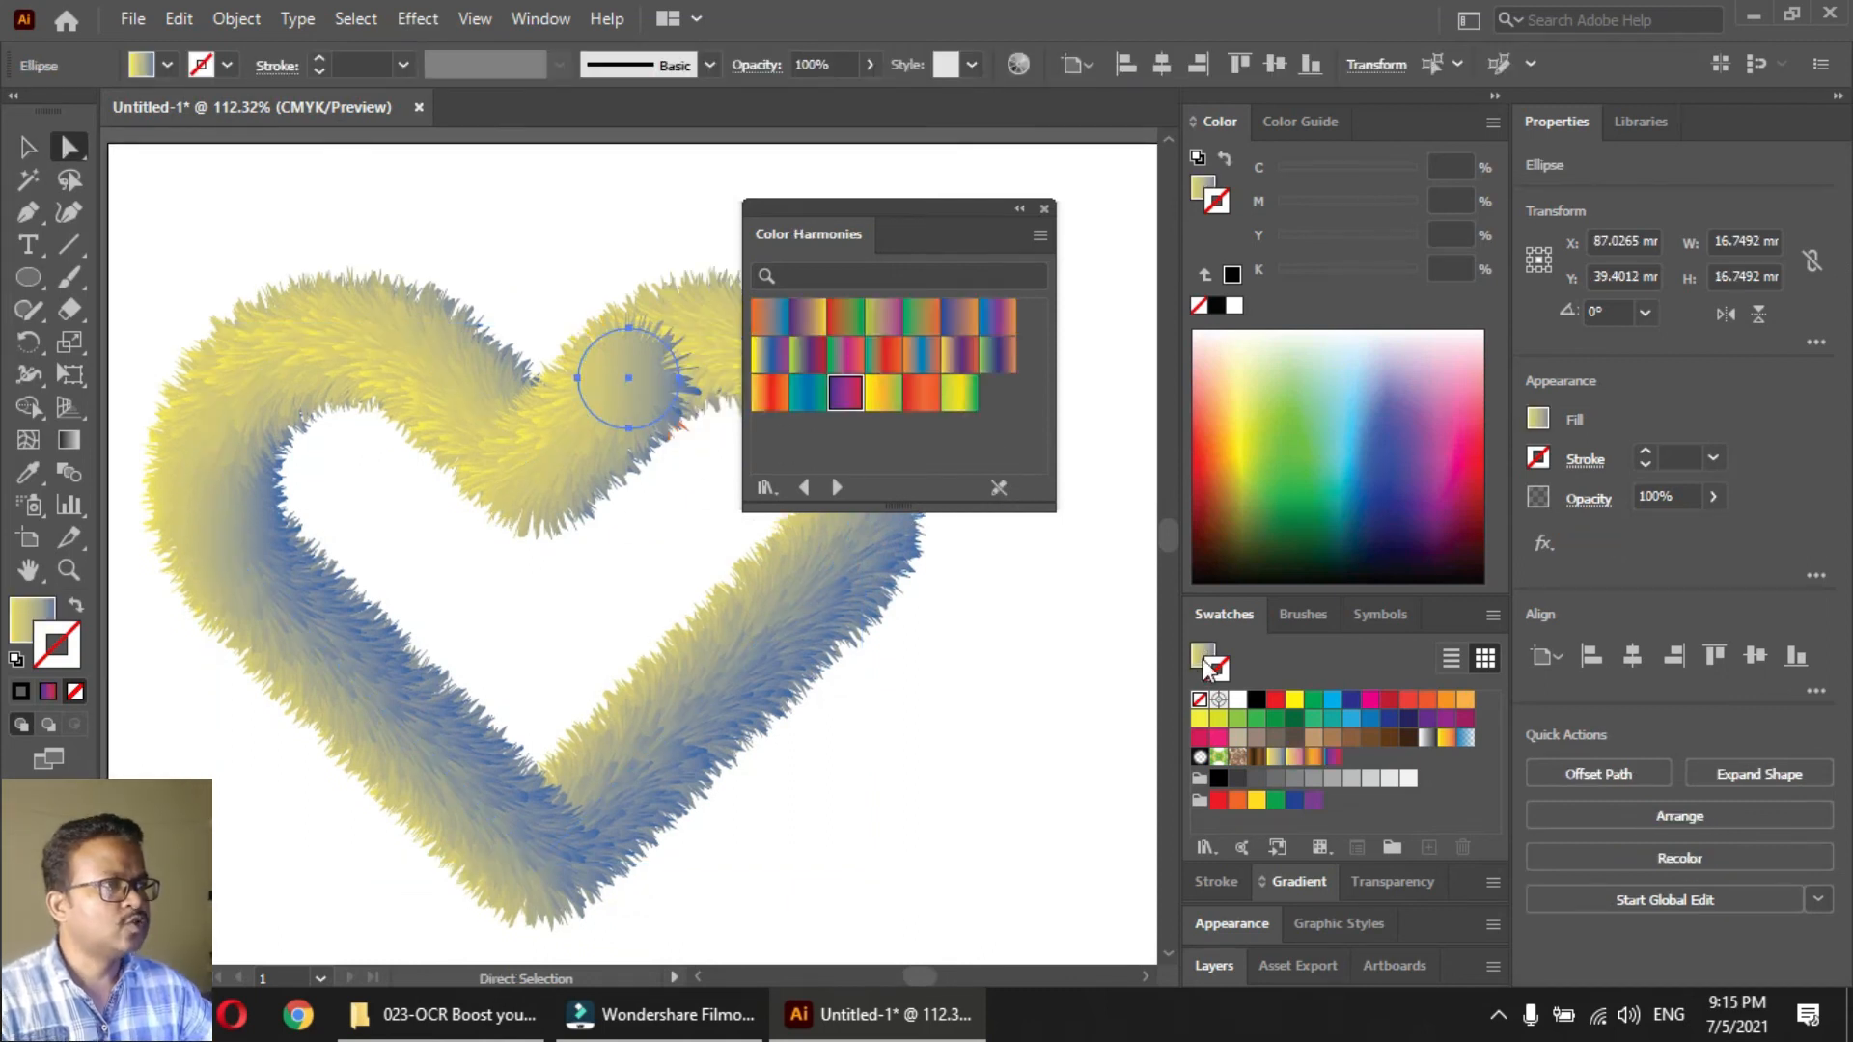
click(1205, 663)
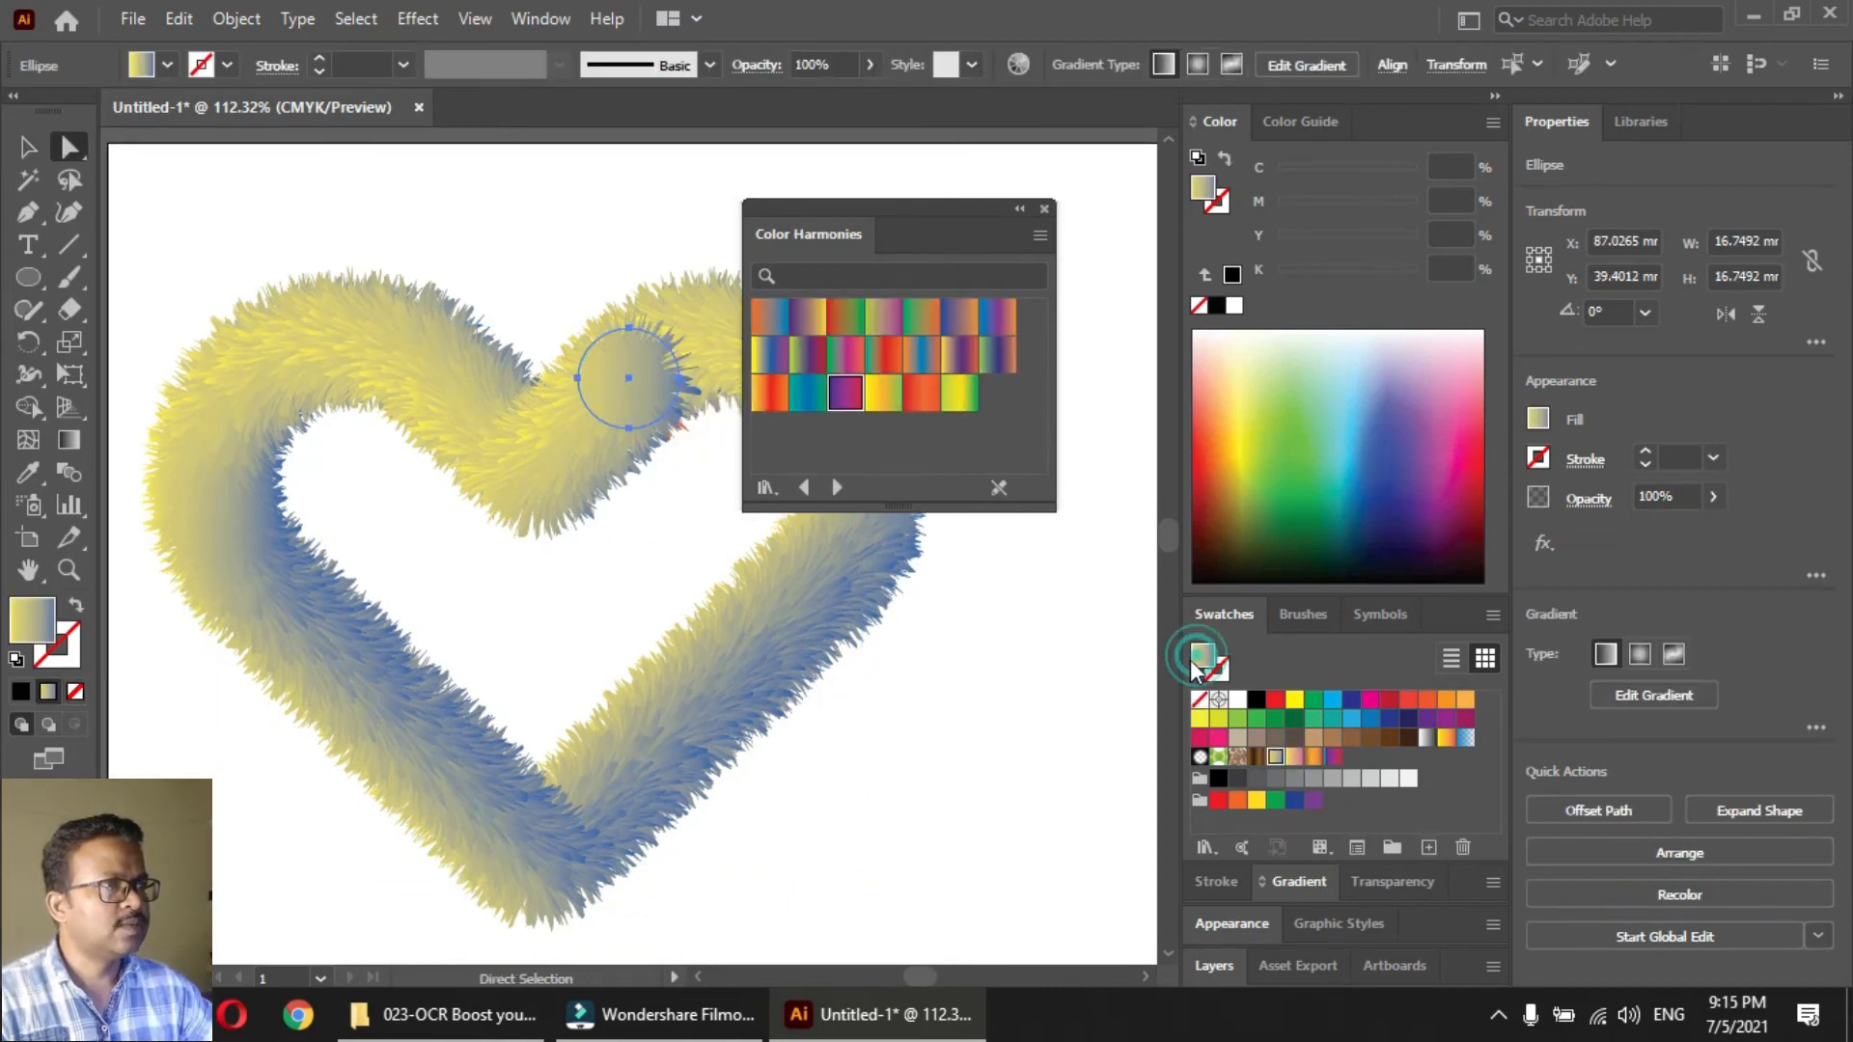
click(845, 397)
click(771, 355)
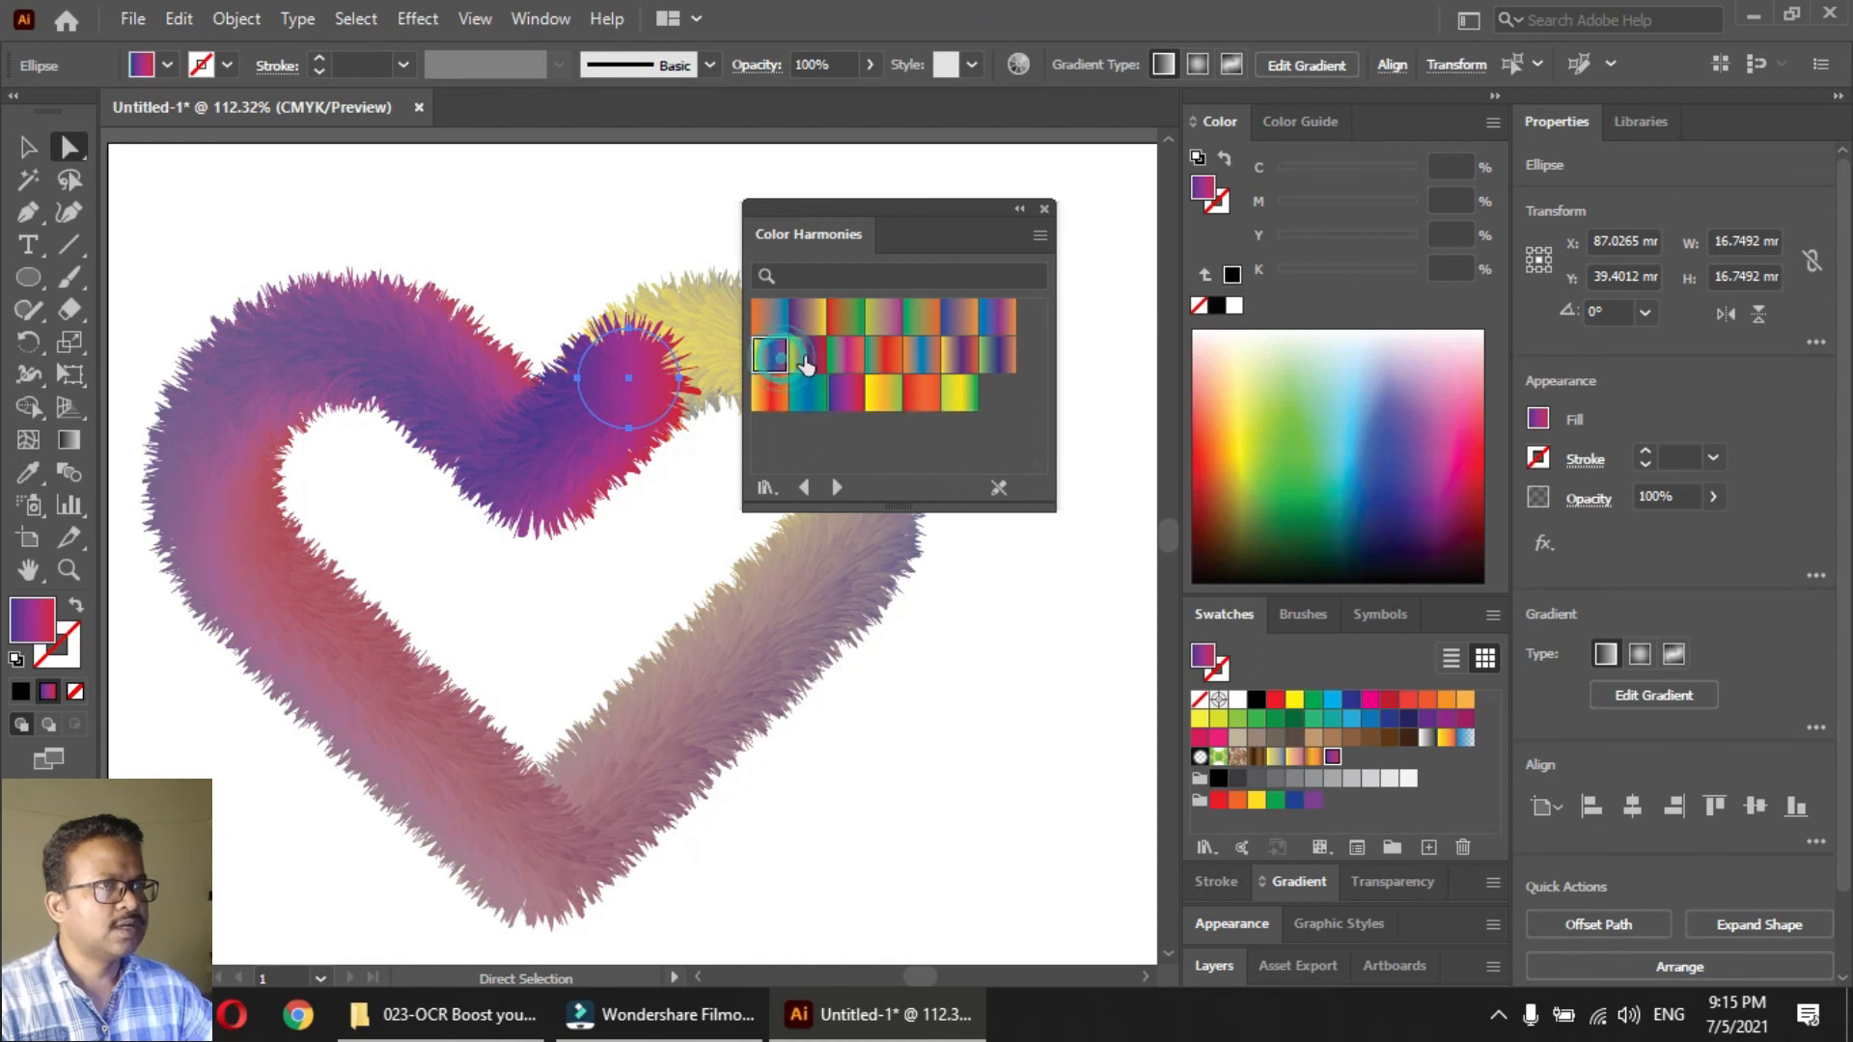
click(811, 365)
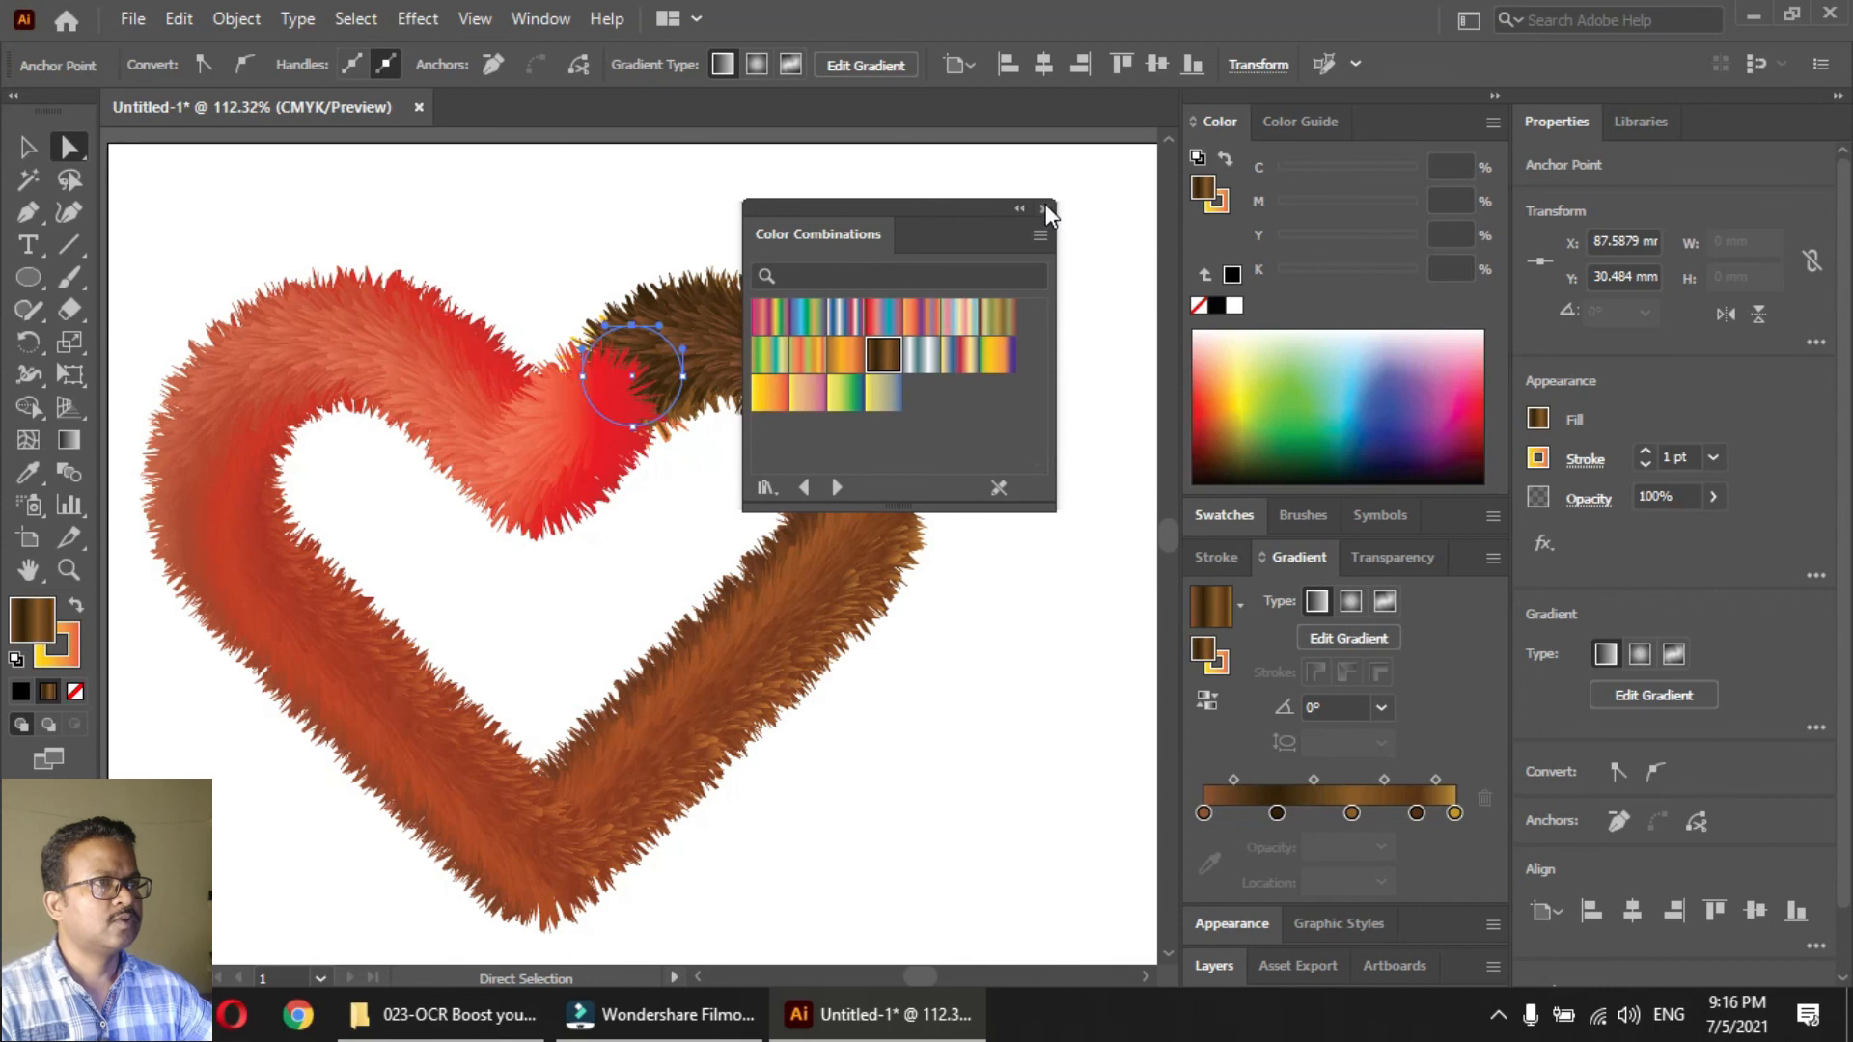
Close the Color Combinations gradient library and deselect the furry heart
click(1045, 208)
click(848, 205)
key(v)
drag(647, 562, 724, 558)
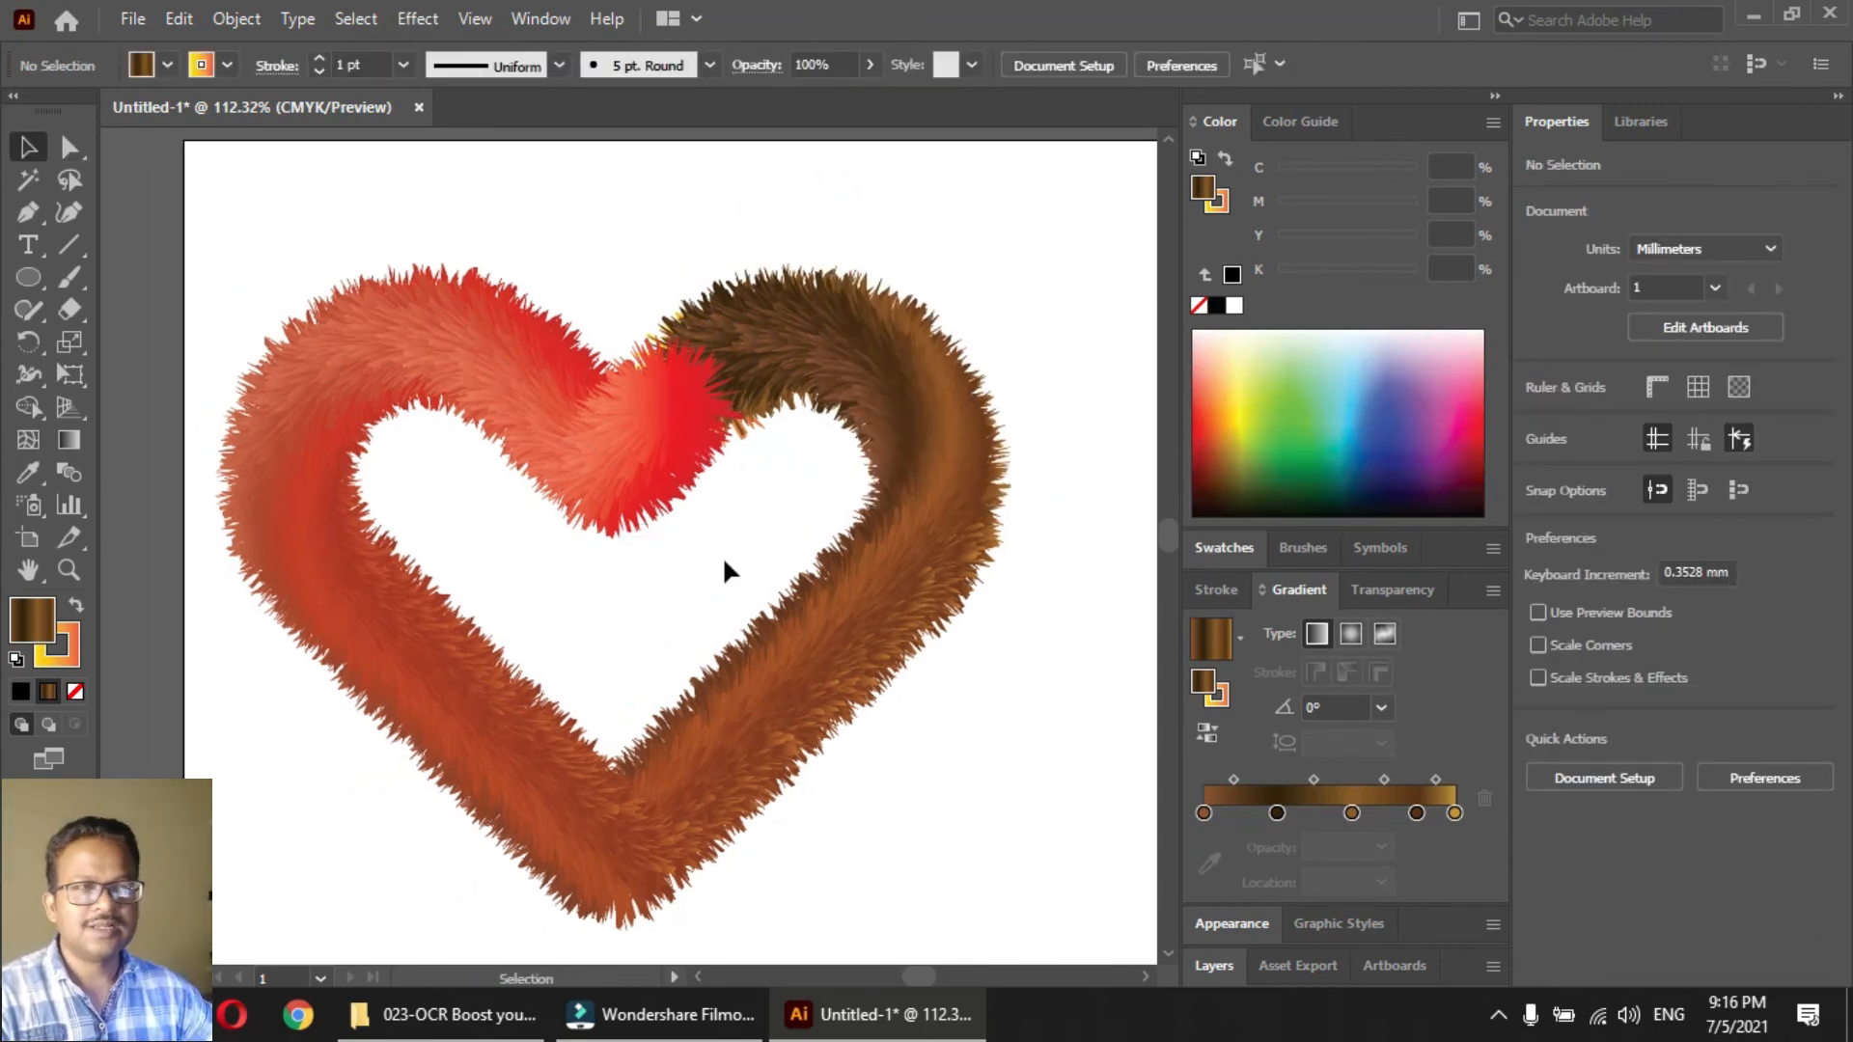
Examine the fur texture along the heart's red and brown strands up close
drag(326, 243, 907, 541)
drag(833, 729, 419, 415)
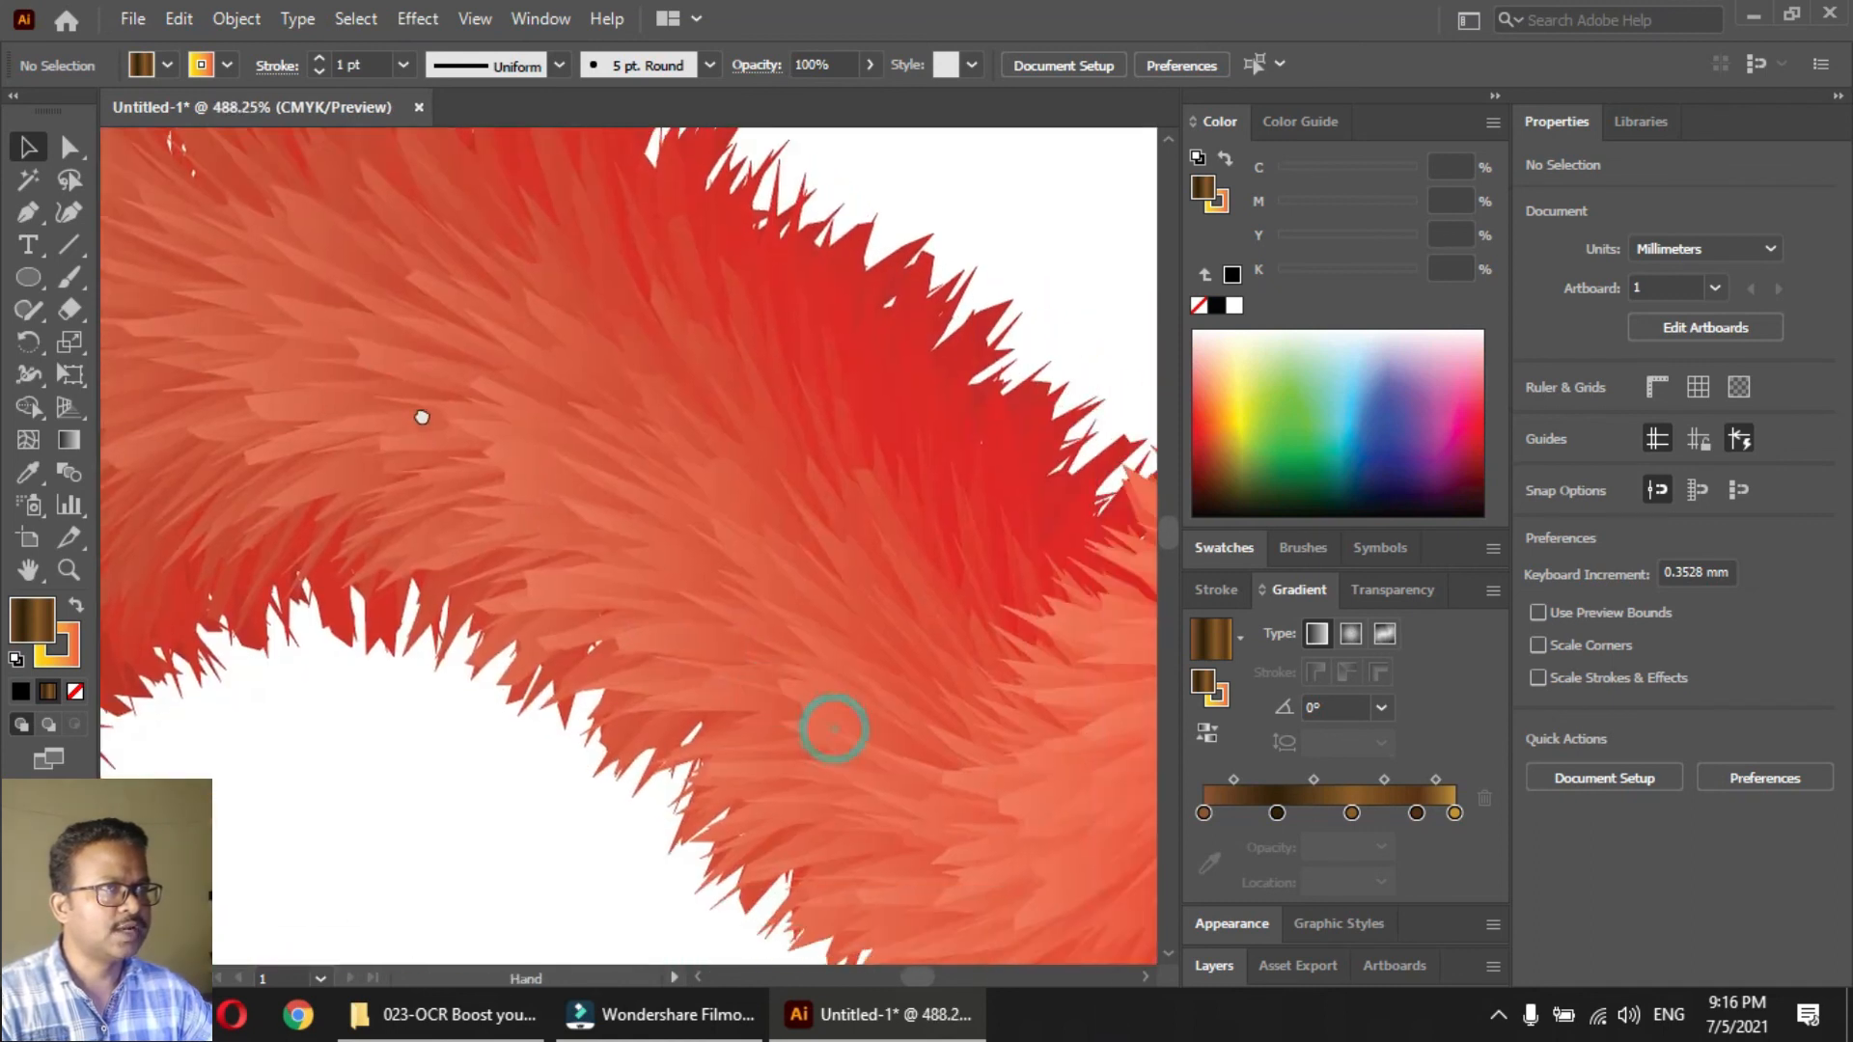
drag(894, 553, 508, 549)
drag(872, 672, 600, 643)
drag(902, 715, 423, 534)
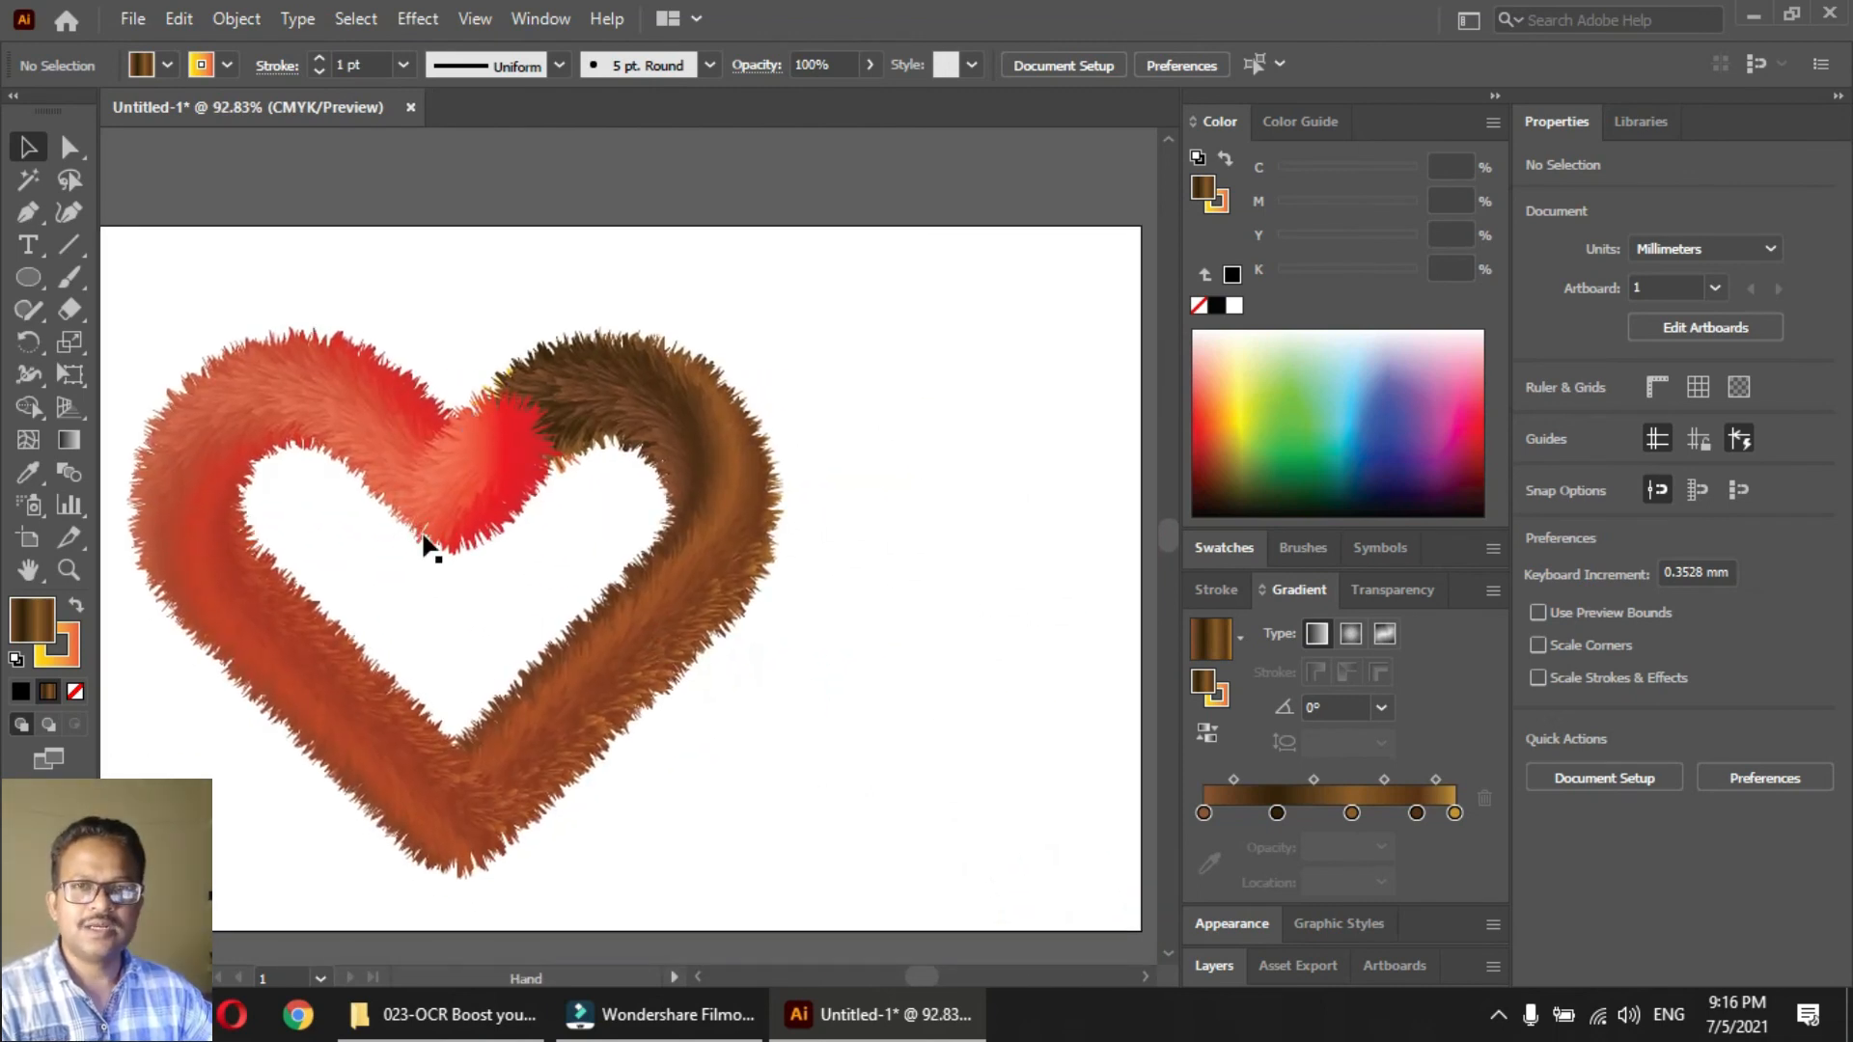